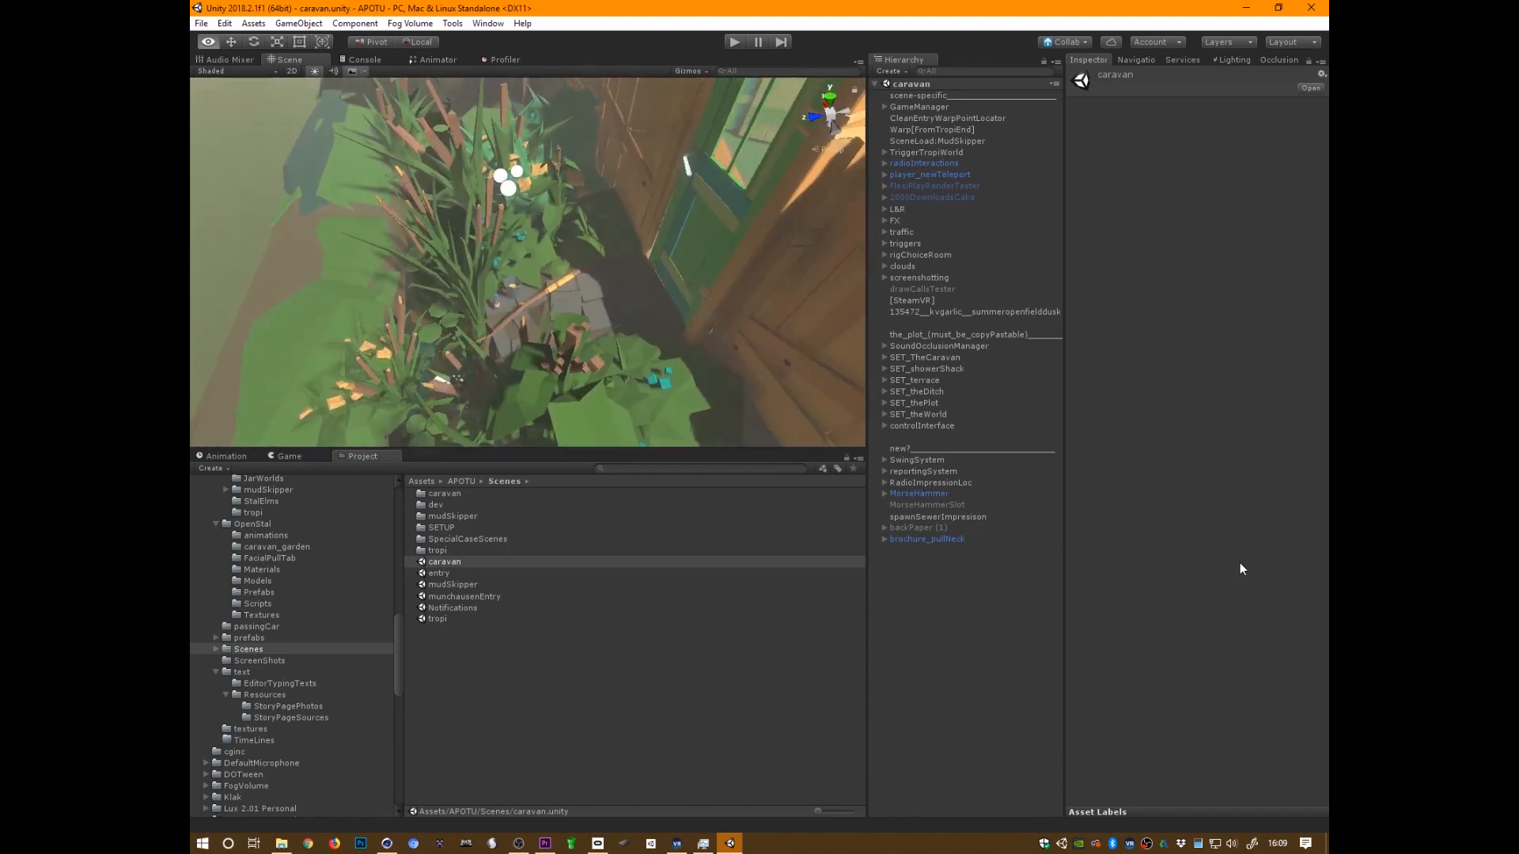
# Frame the scene view on the blueStopBottle beside the bucket in the ditch
pyautogui.moveTo(791, 372); pyautogui.dragTo(763, 310, button='right')
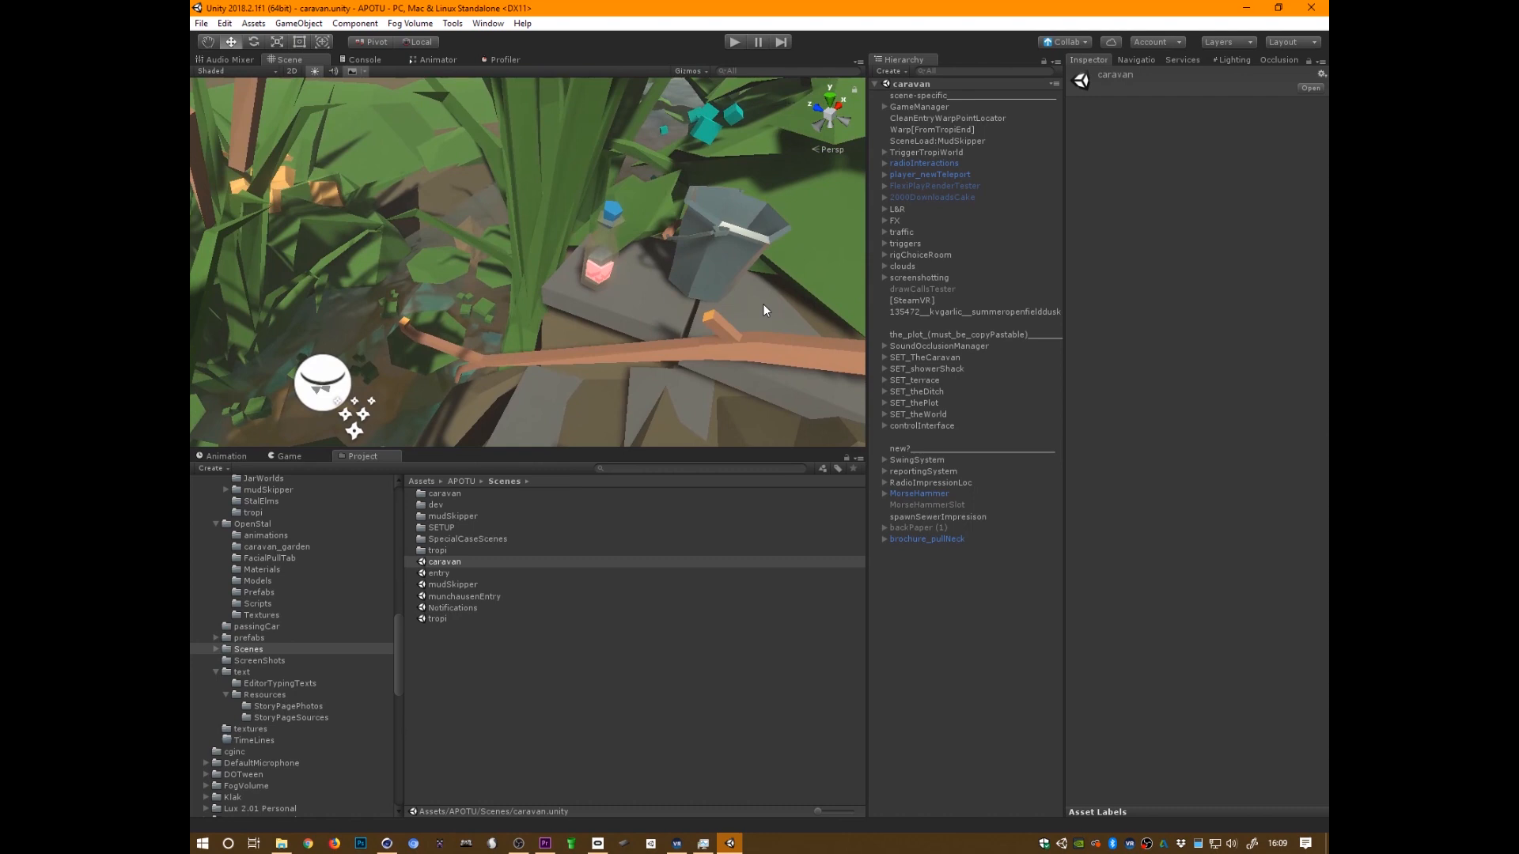
pyautogui.moveTo(398, 634); pyautogui.dragTo(400, 577)
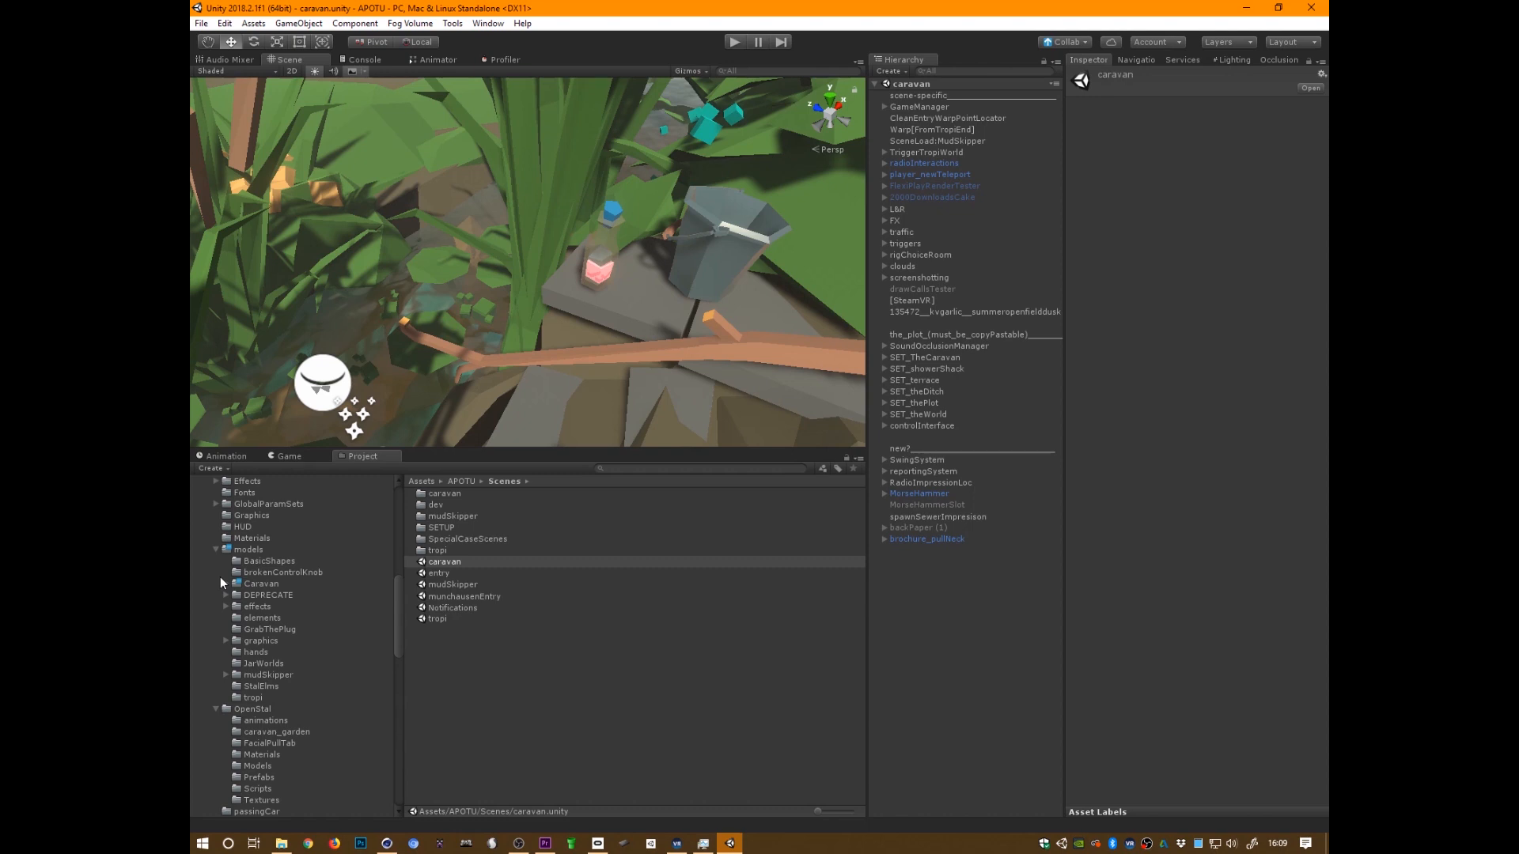
pyautogui.moveTo(771, 378); pyautogui.dragTo(724, 358, button='right')
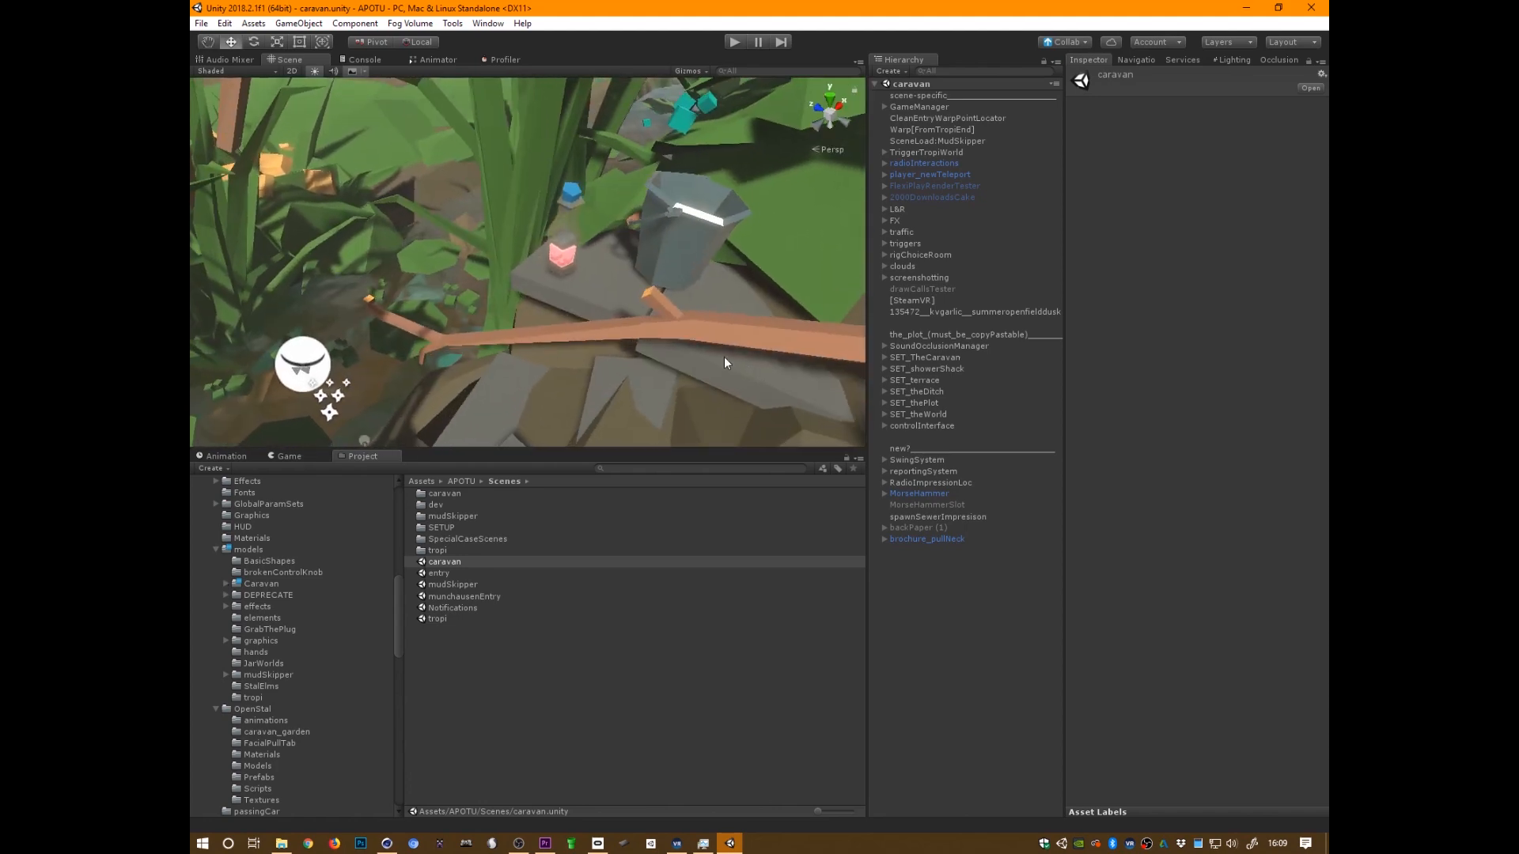
pyautogui.click(564, 265)
pyautogui.press('f')
pyautogui.scroll(1, 812, 163)
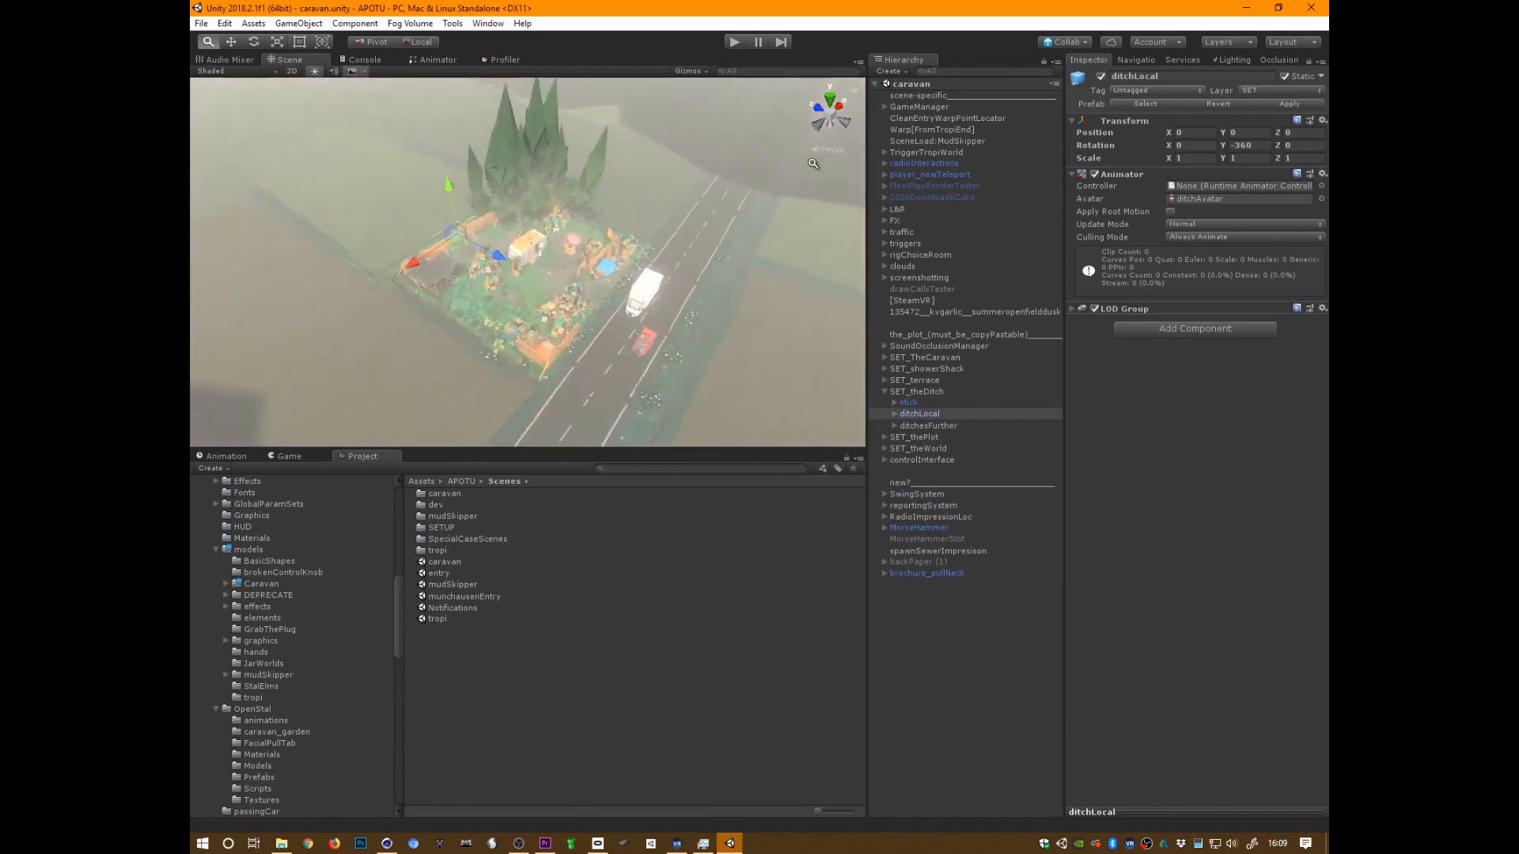
pyautogui.scroll(3, 812, 163)
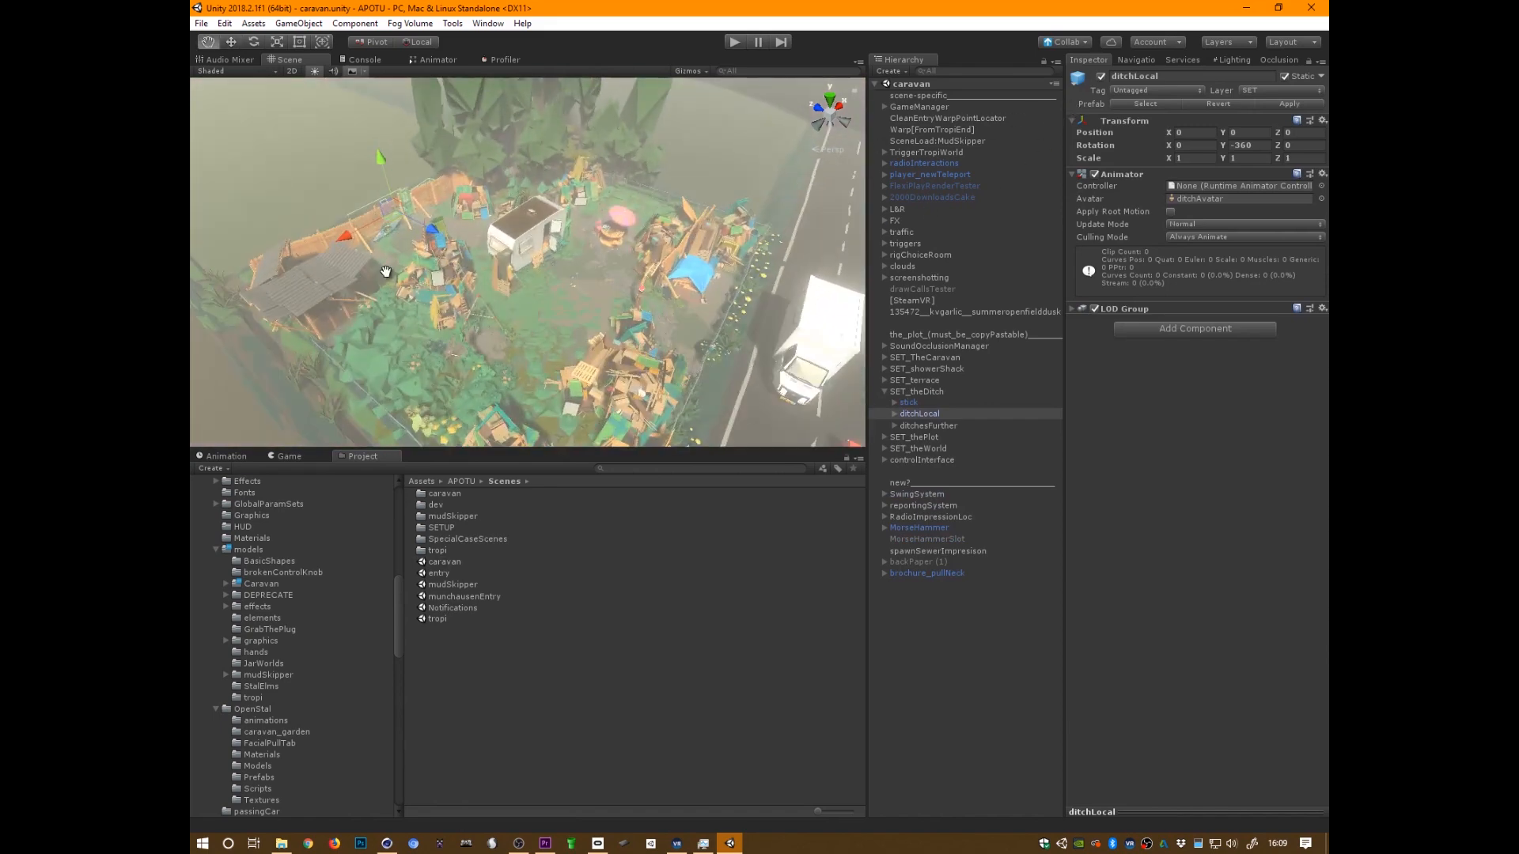
pyautogui.keyDown('alt'); pyautogui.moveTo(386, 272); pyautogui.dragTo(740, 449); pyautogui.keyUp('alt')
pyautogui.click(487, 309)
pyautogui.press('f')
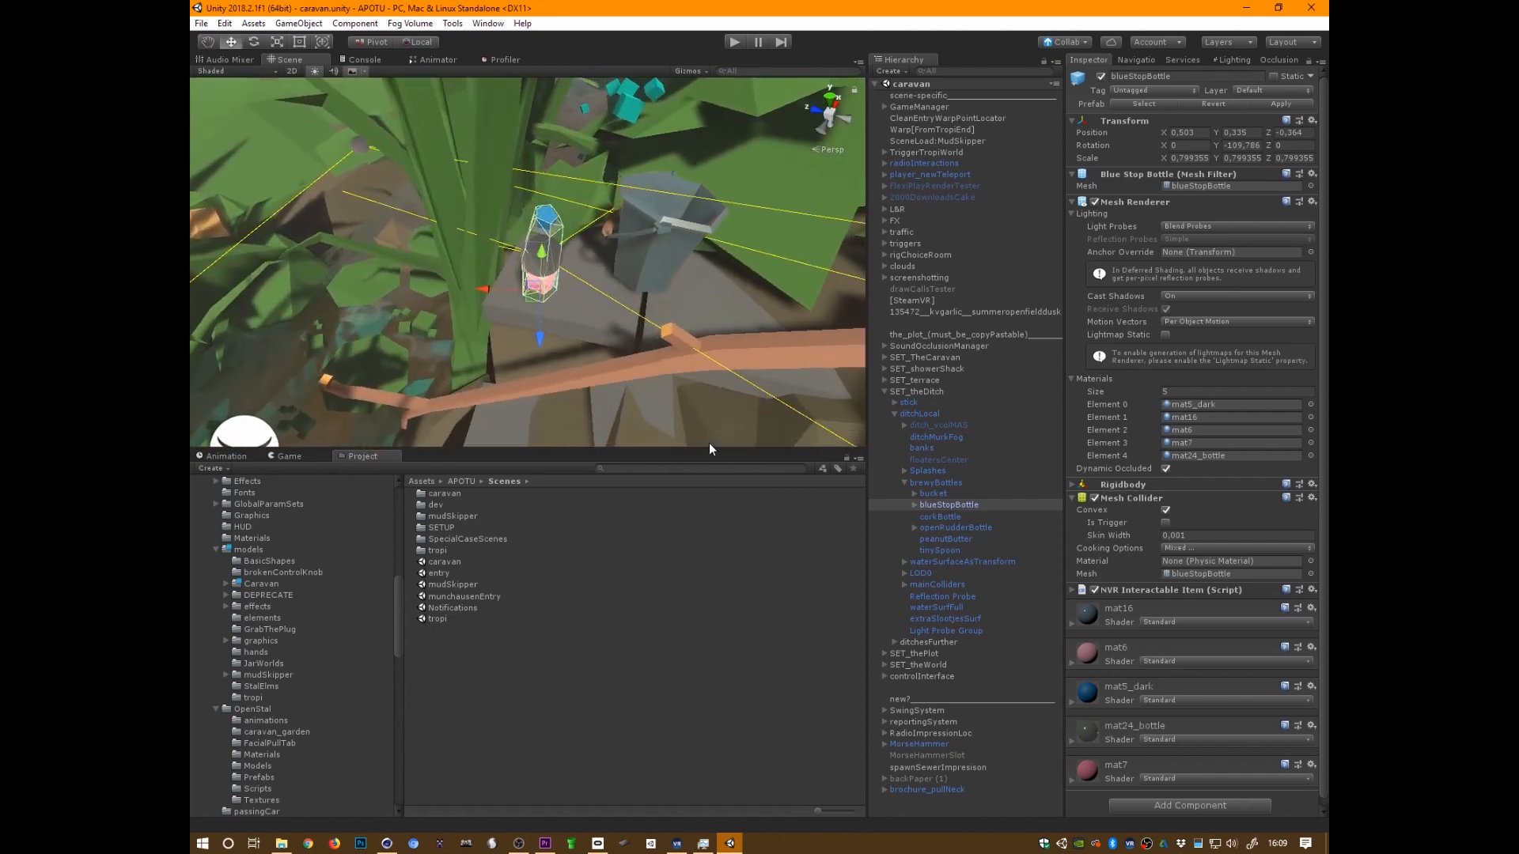
pyautogui.click(884, 392)
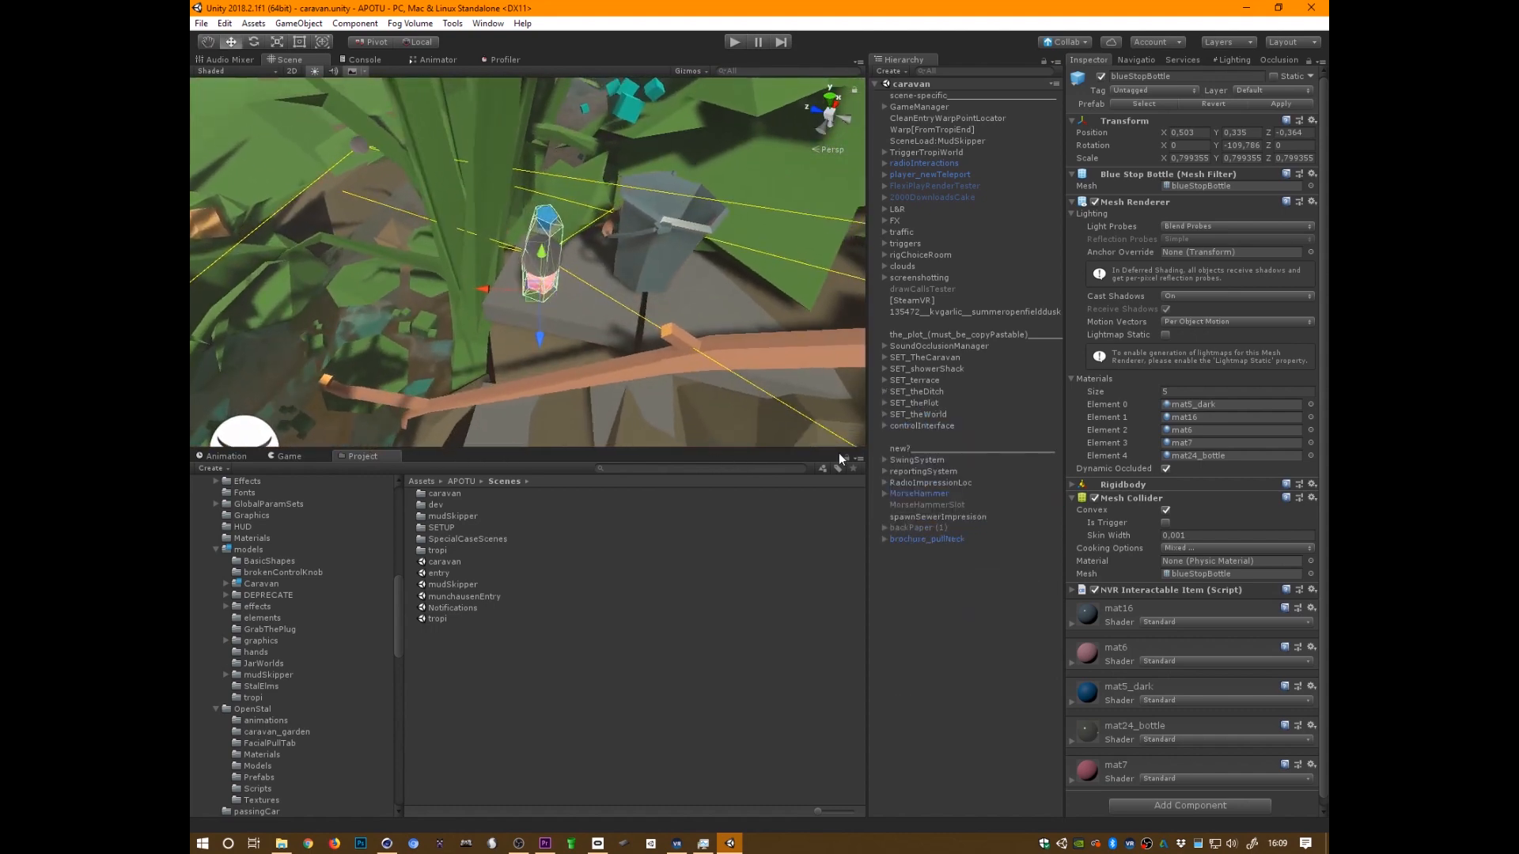
# Place the frogJumping model from the Caravan models folder beside the bucket and rotate it to about -34.5 degrees on Y
pyautogui.click(261, 584)
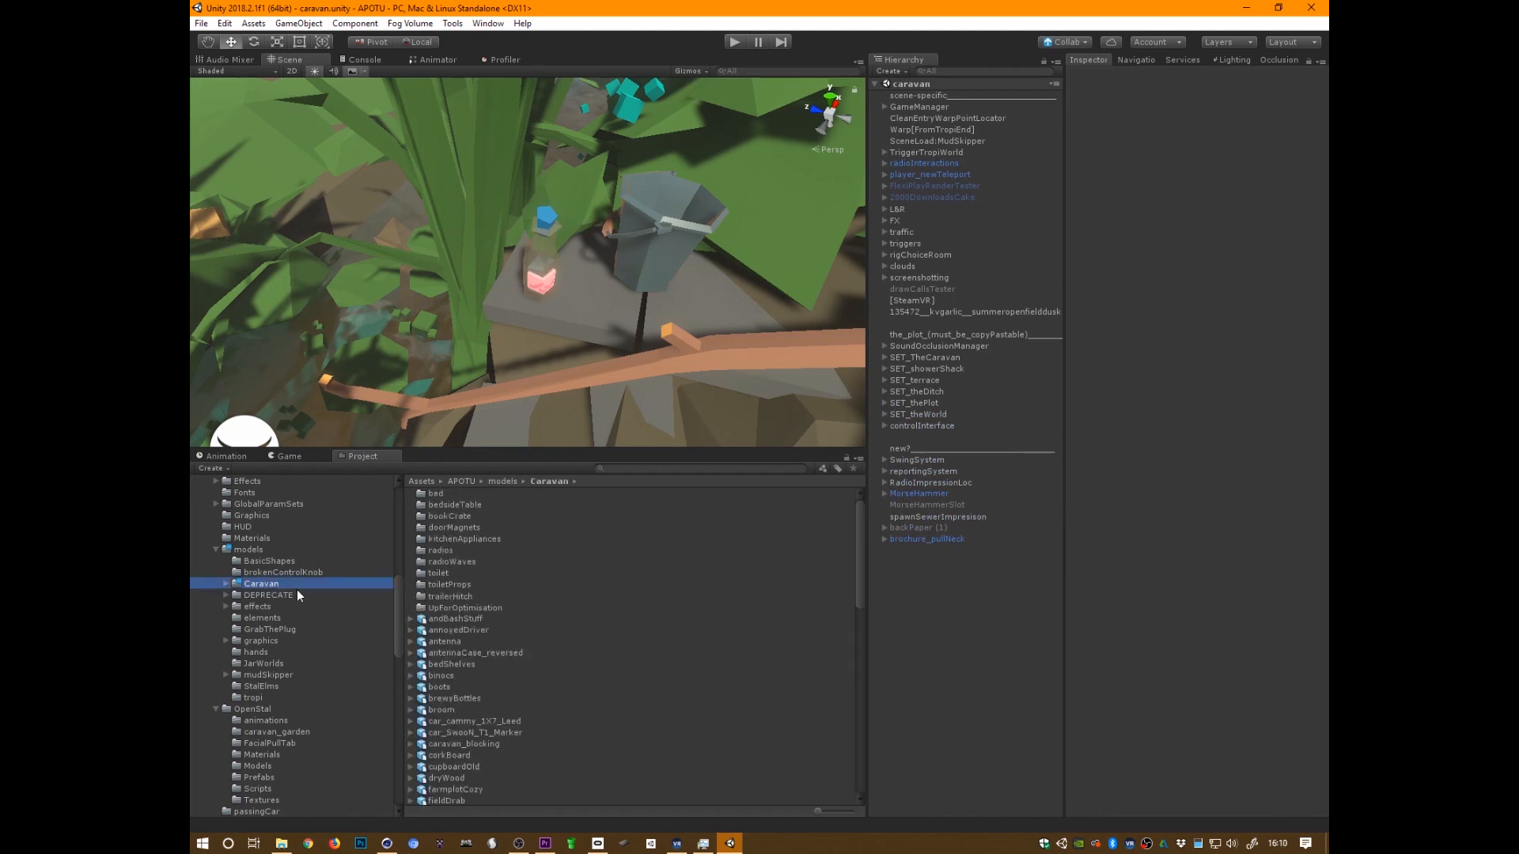
pyautogui.moveTo(862, 568)
pyautogui.mouseDown()
pyautogui.moveTo(867, 777)
pyautogui.moveTo(875, 522)
pyautogui.moveTo(854, 749)
pyautogui.moveTo(866, 521)
pyautogui.moveTo(872, 590)
pyautogui.mouseUp()
pyautogui.moveTo(457, 603); pyautogui.dragTo(582, 320)
pyautogui.moveTo(921, 106); pyautogui.dragTo(921, 654)
pyautogui.press('e')
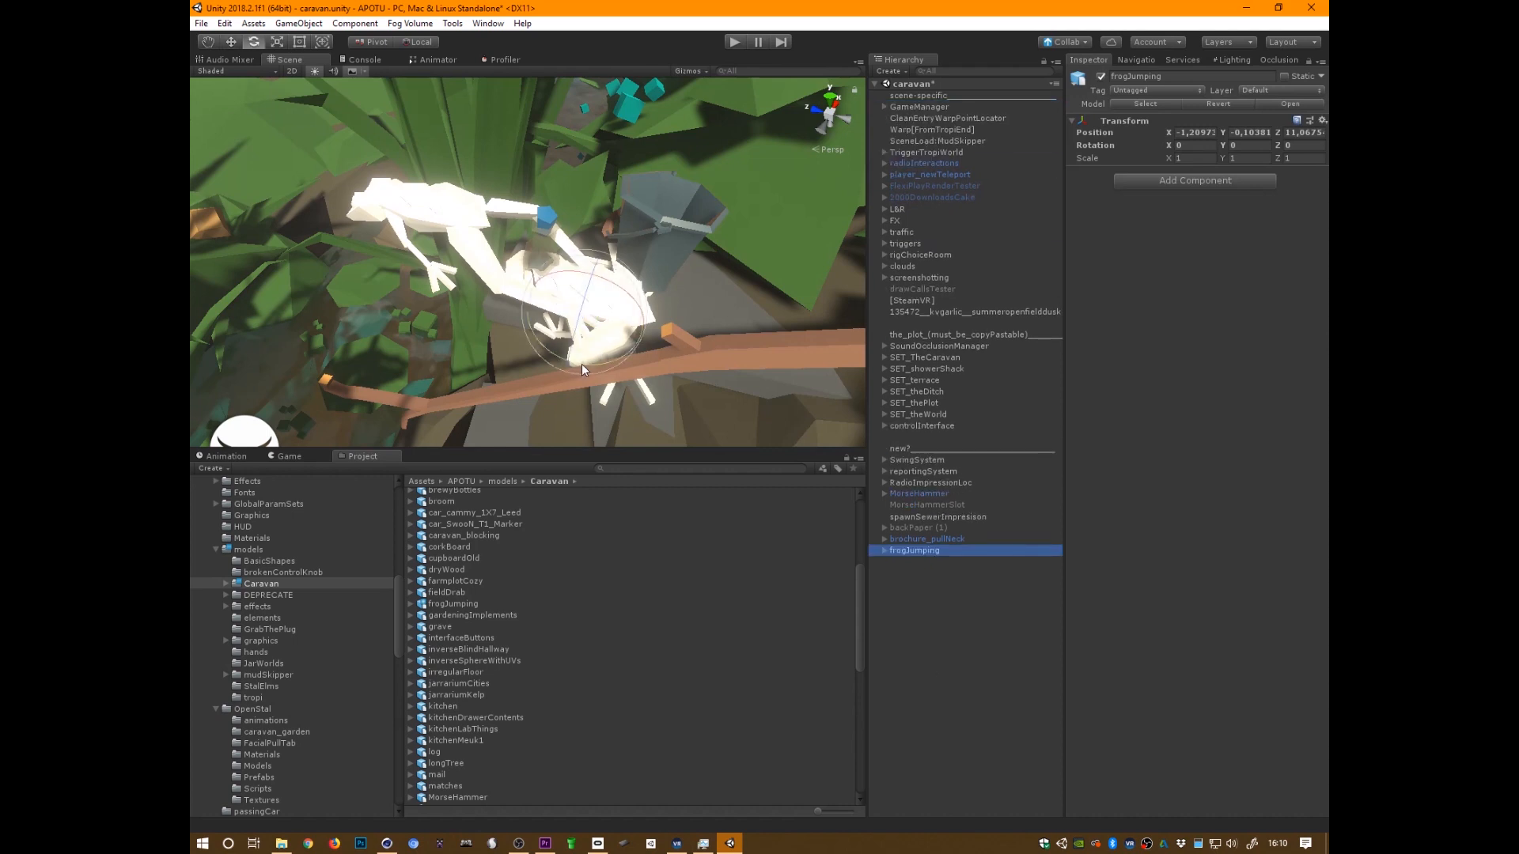
pyautogui.moveTo(582, 364); pyautogui.dragTo(735, 384)
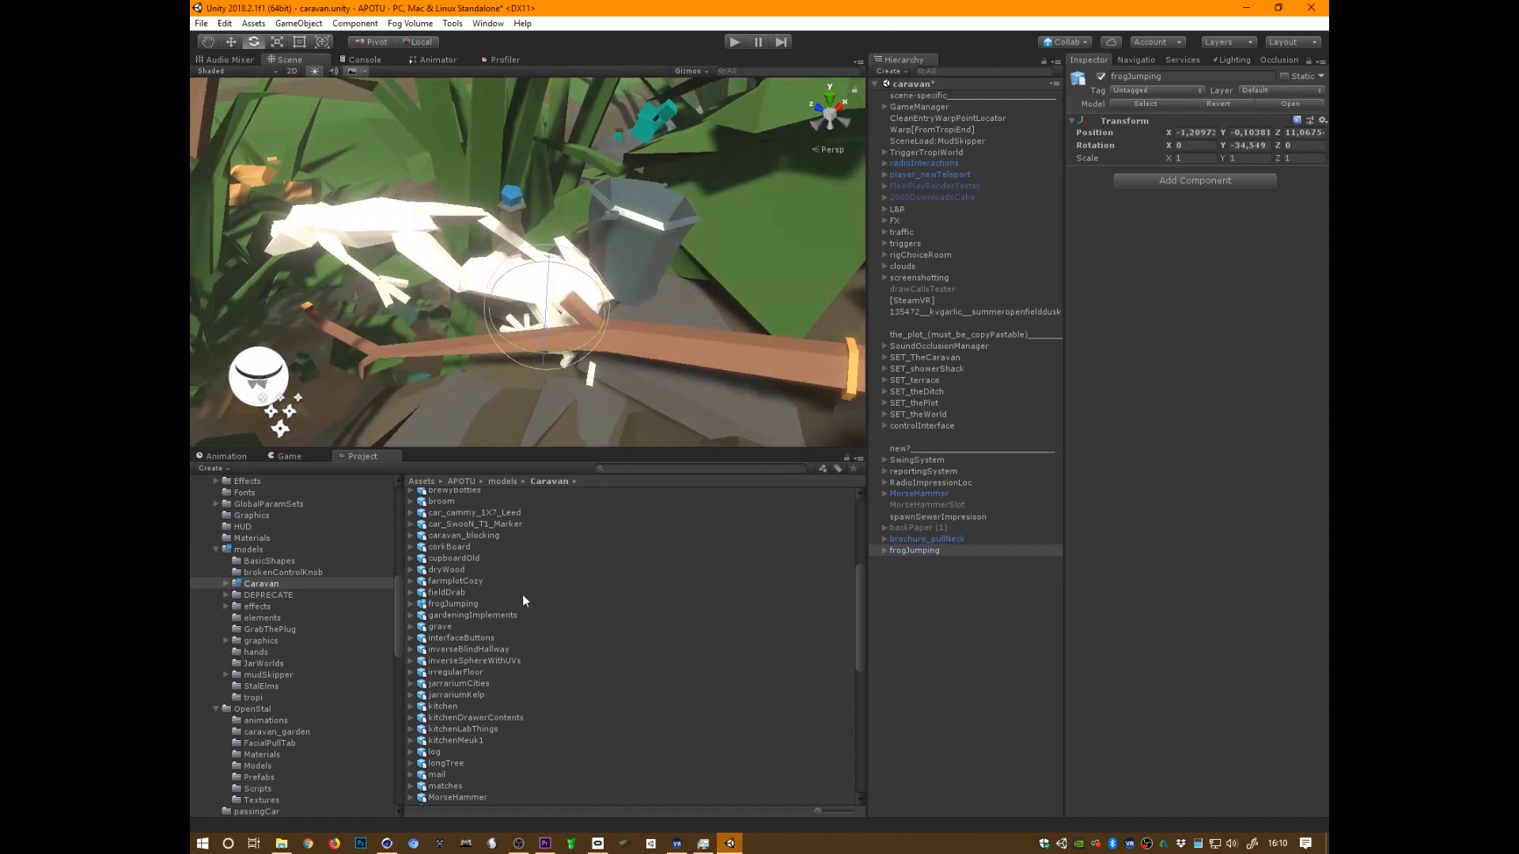
# Reduce the frogJumping model's import scale factor and turn off Import Animation
pyautogui.click(462, 603)
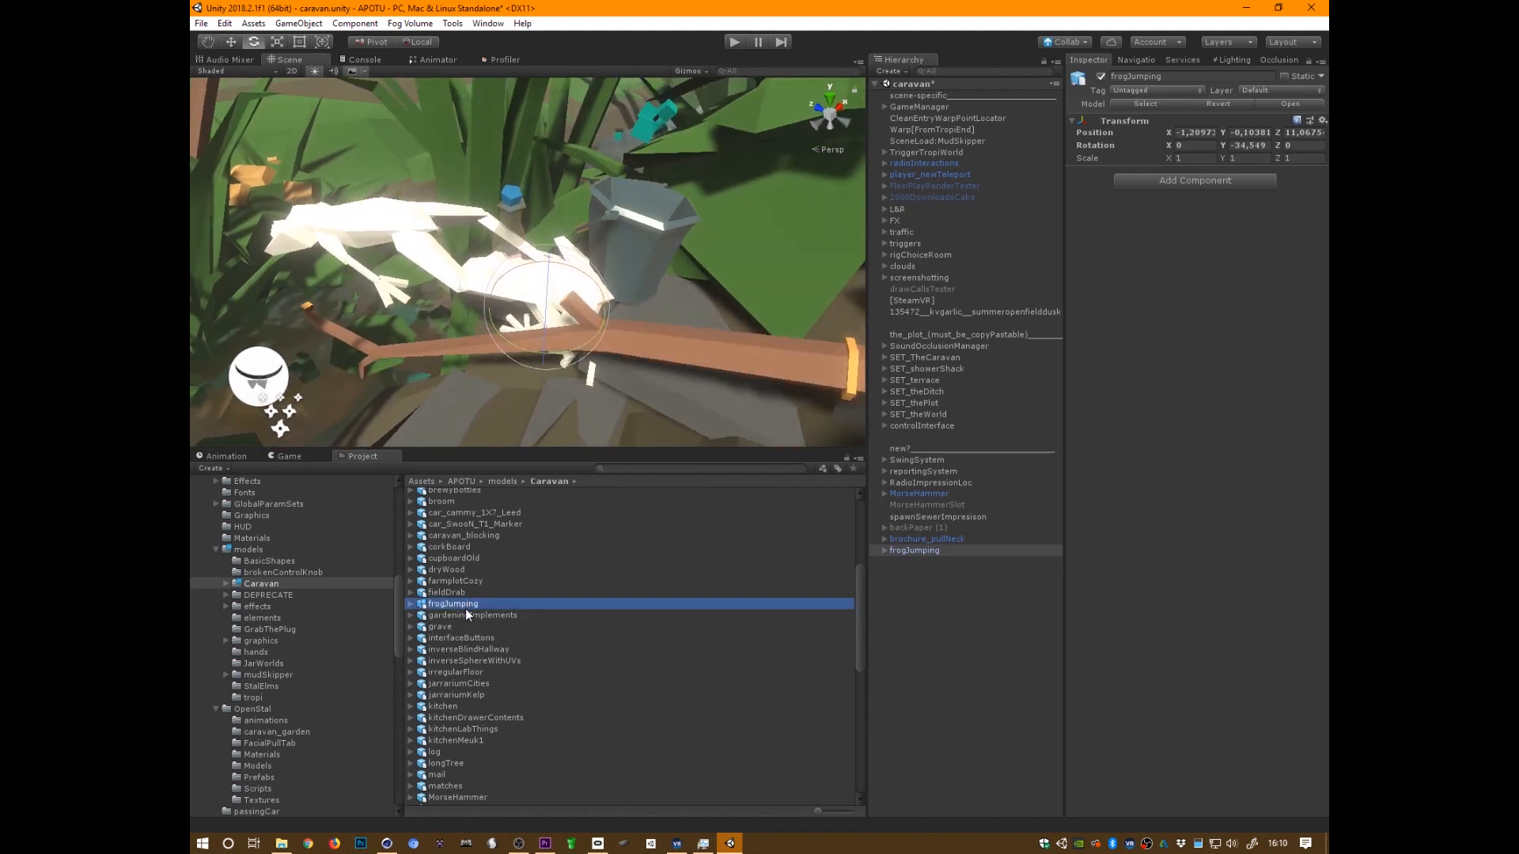
pyautogui.click(466, 603)
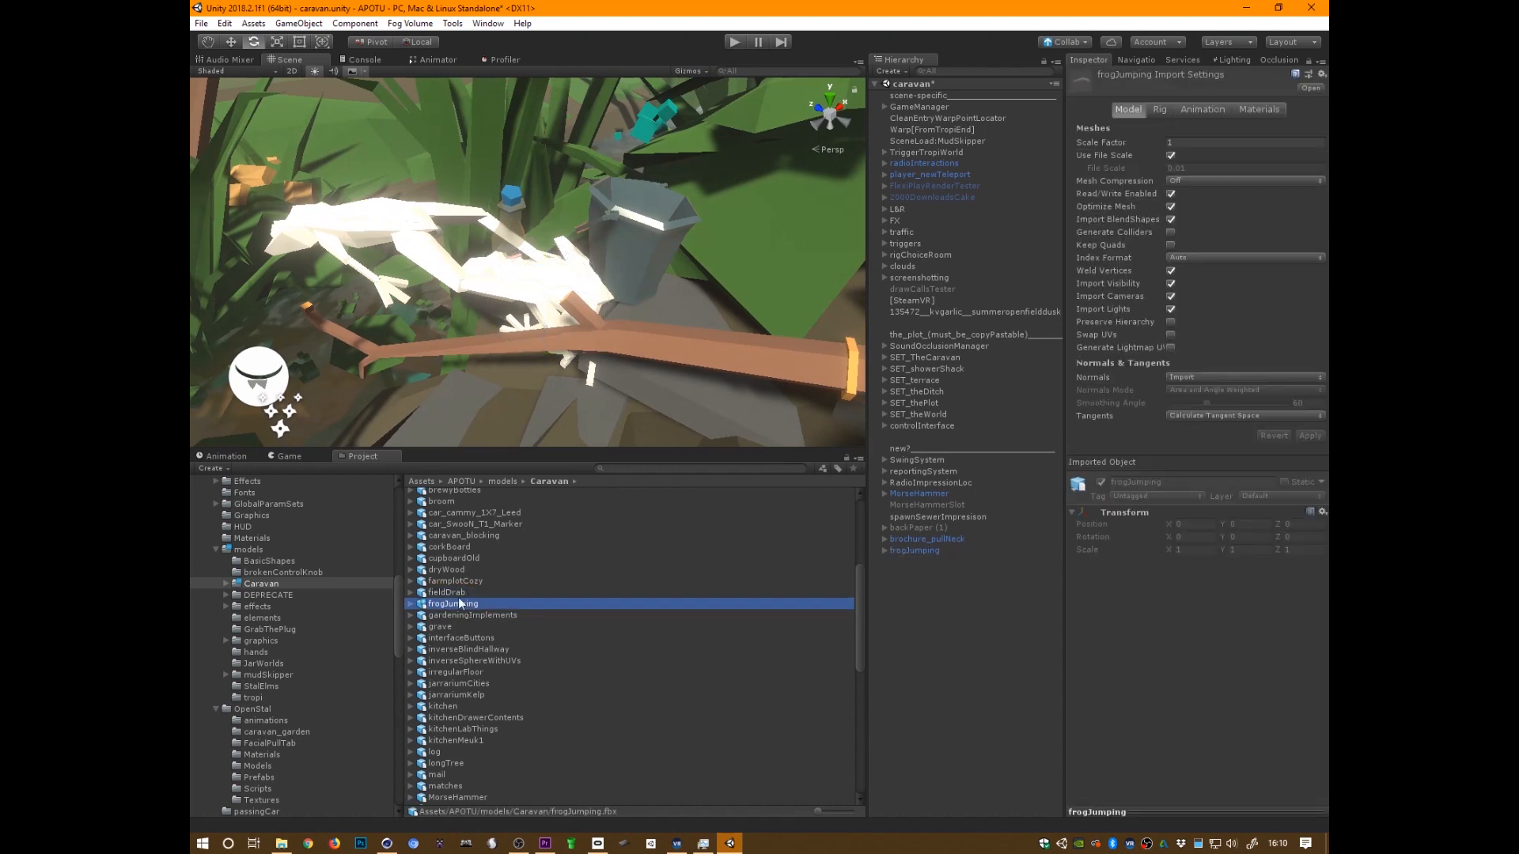
pyautogui.keyDown('alt'); pyautogui.moveTo(680, 261); pyautogui.dragTo(610, 287); pyautogui.keyUp('alt')
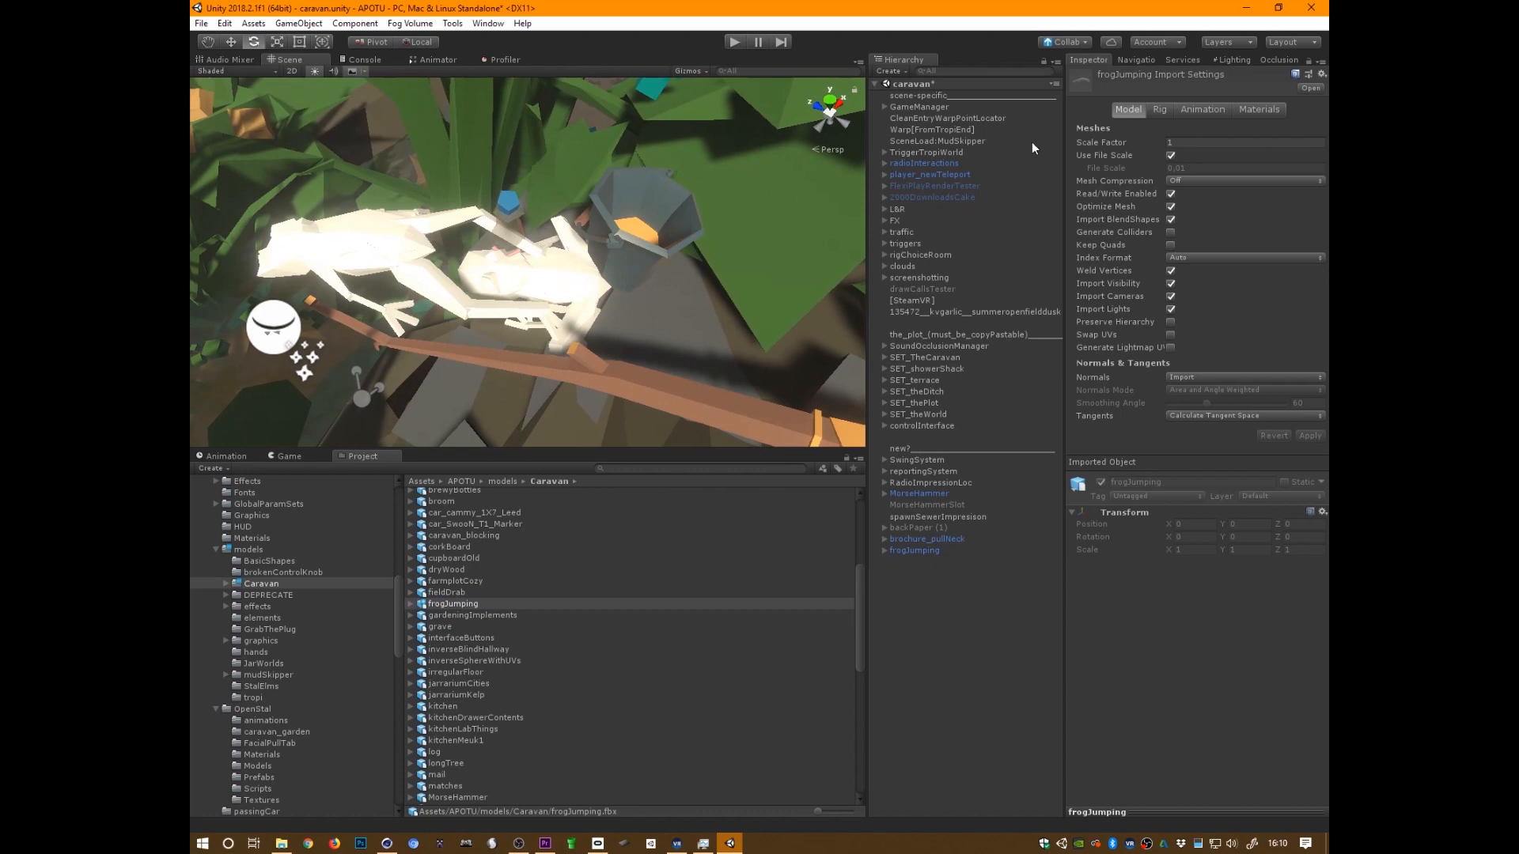
pyautogui.click(1189, 143)
pyautogui.press('BackSpace')
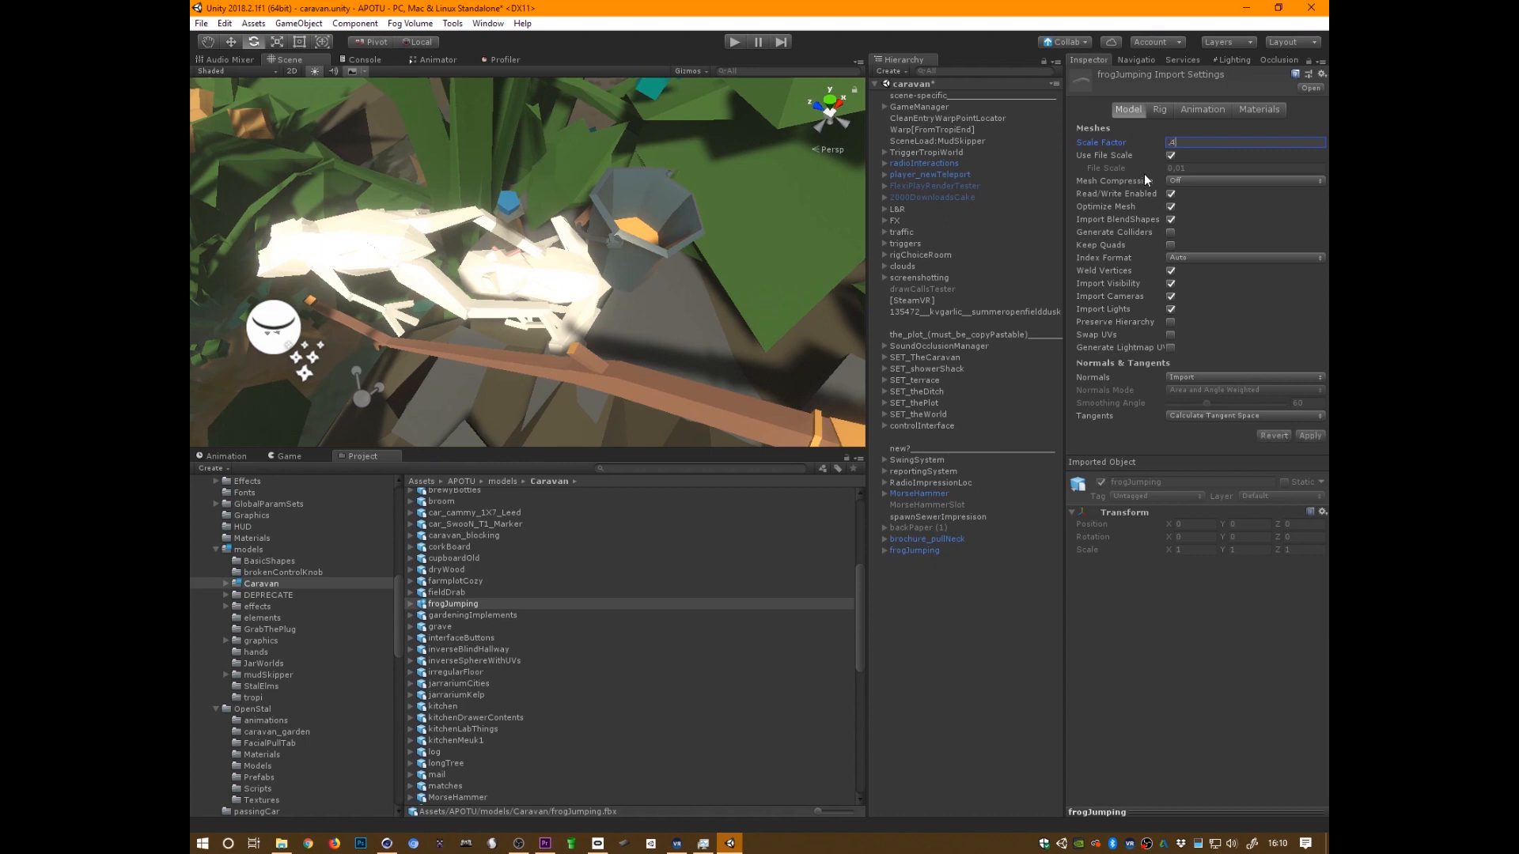
pyautogui.click(1204, 110)
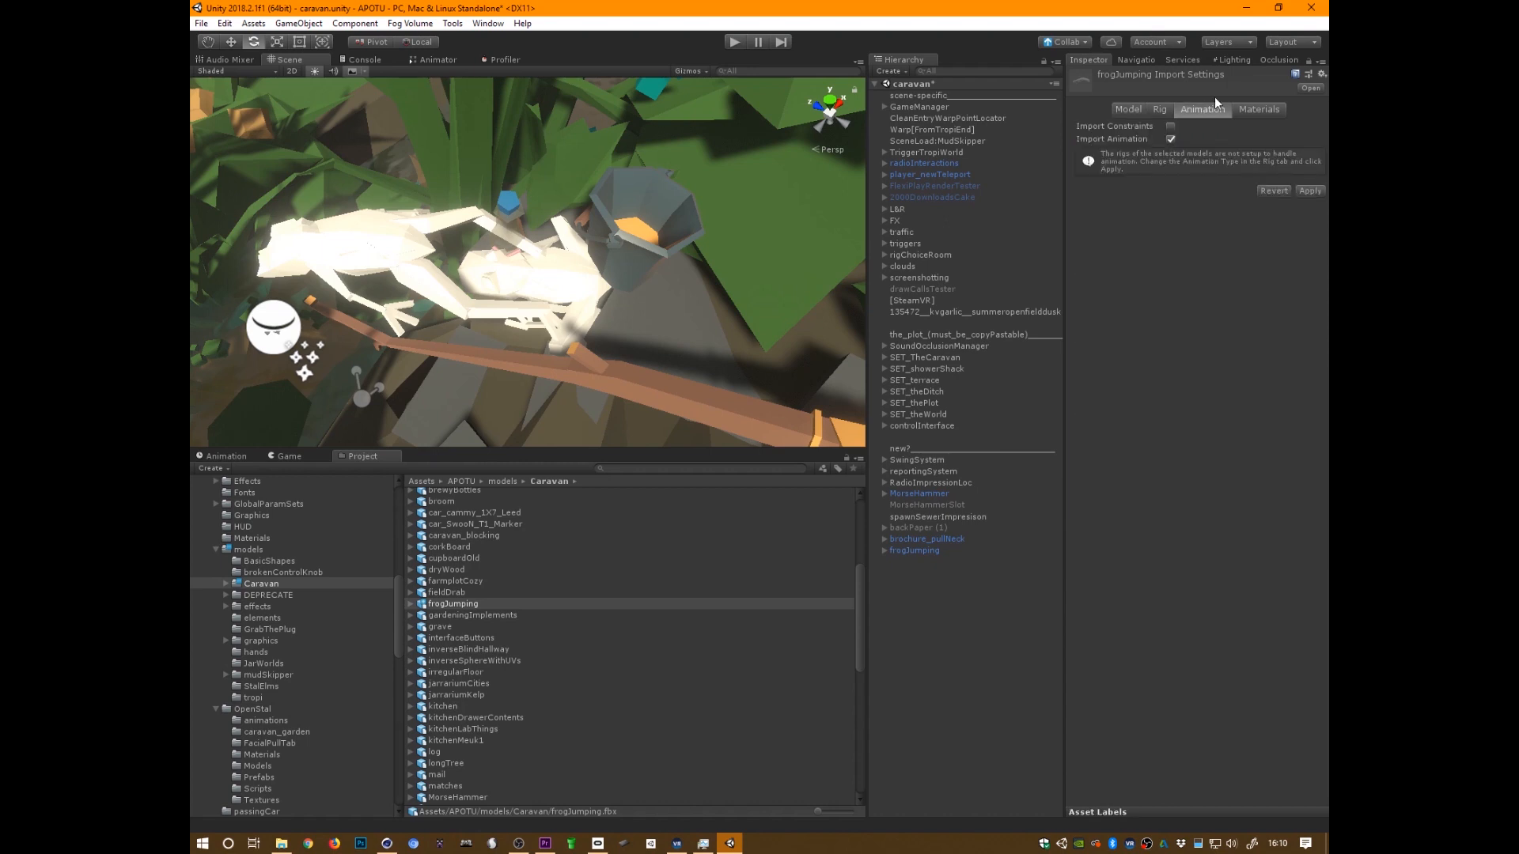
pyautogui.click(1171, 140)
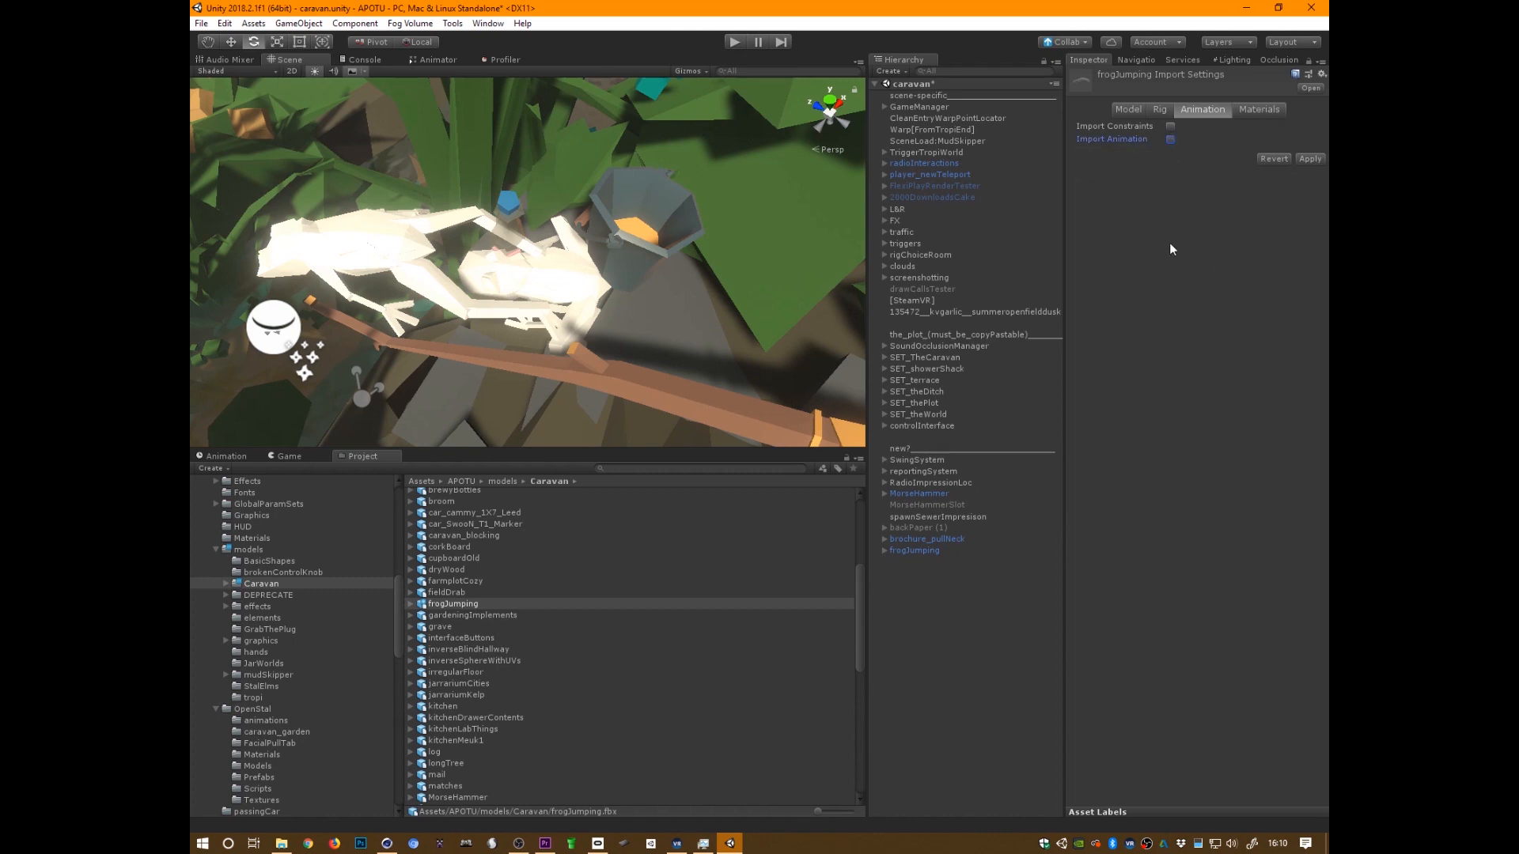
# Remap the frogJumping model's embedded material to the vcol_MAS asset and apply the import settings
pyautogui.click(1261, 110)
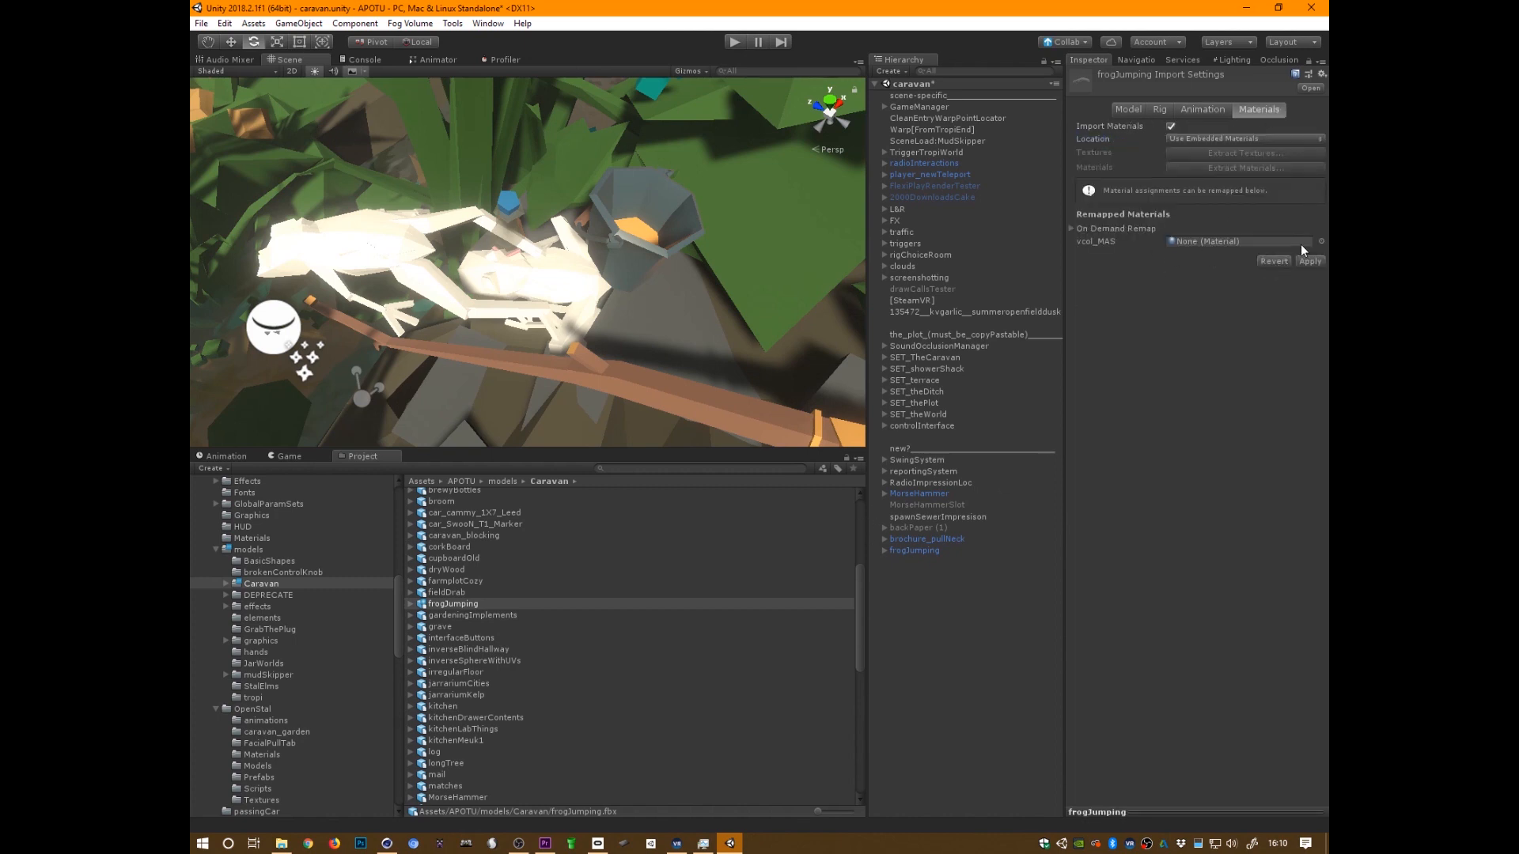
pyautogui.click(1320, 241)
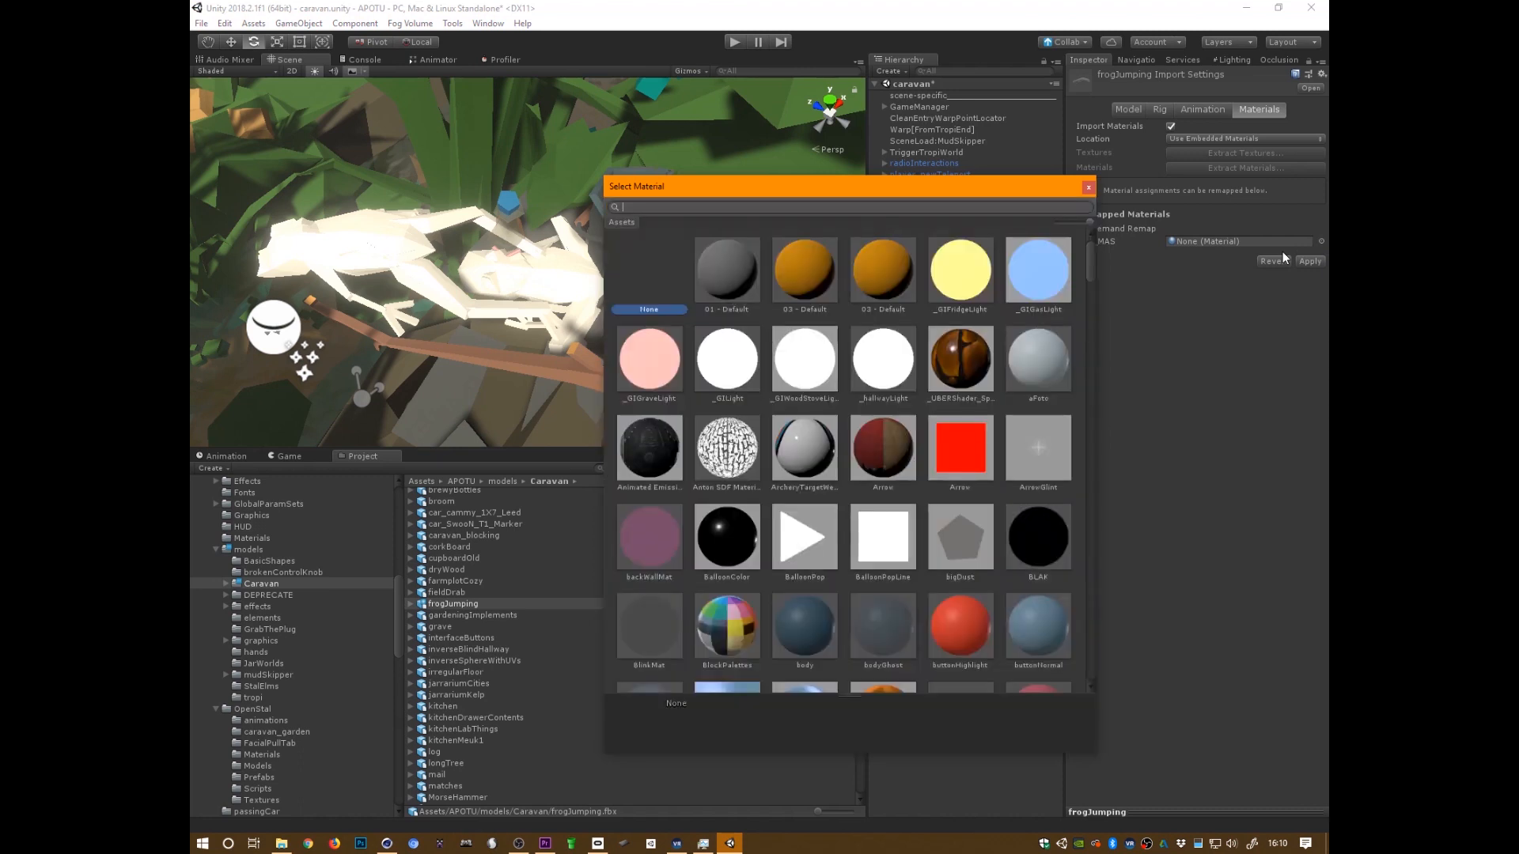
pyautogui.write('MAS')
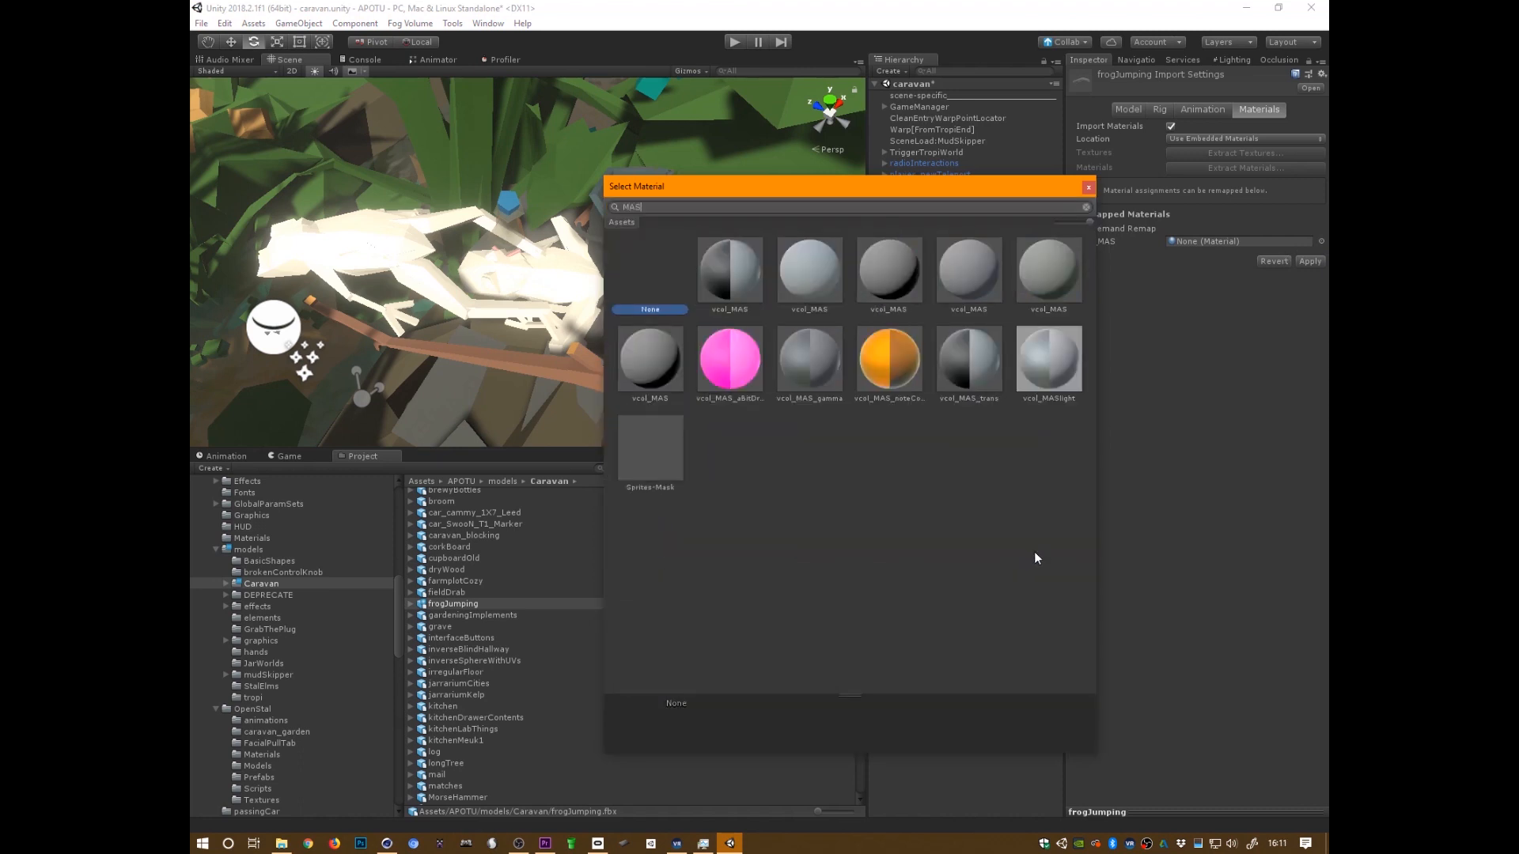
pyautogui.click(736, 285)
pyautogui.doubleClick(736, 284)
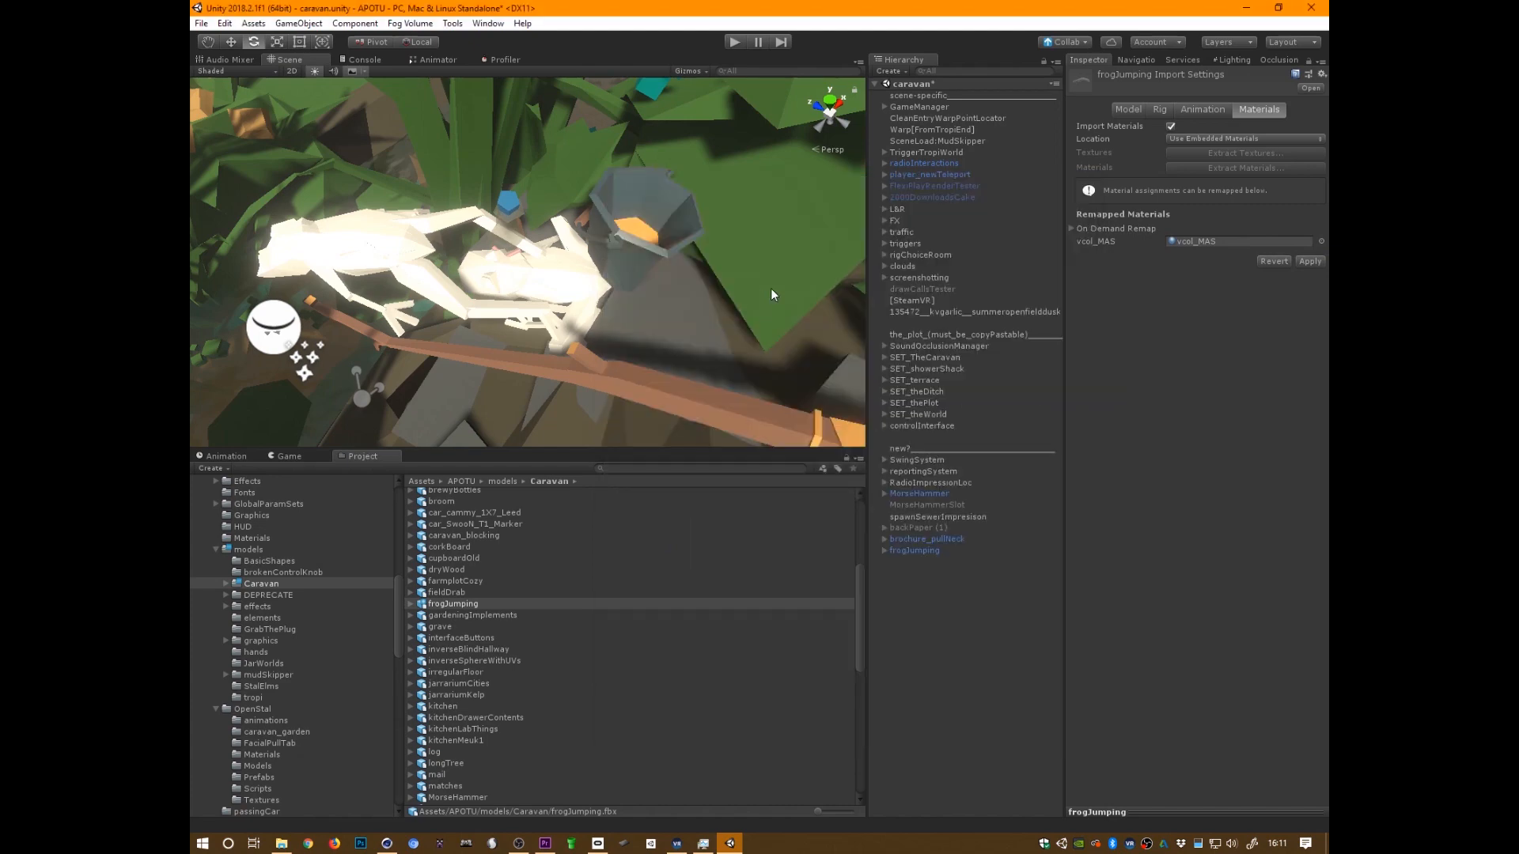
pyautogui.click(1308, 261)
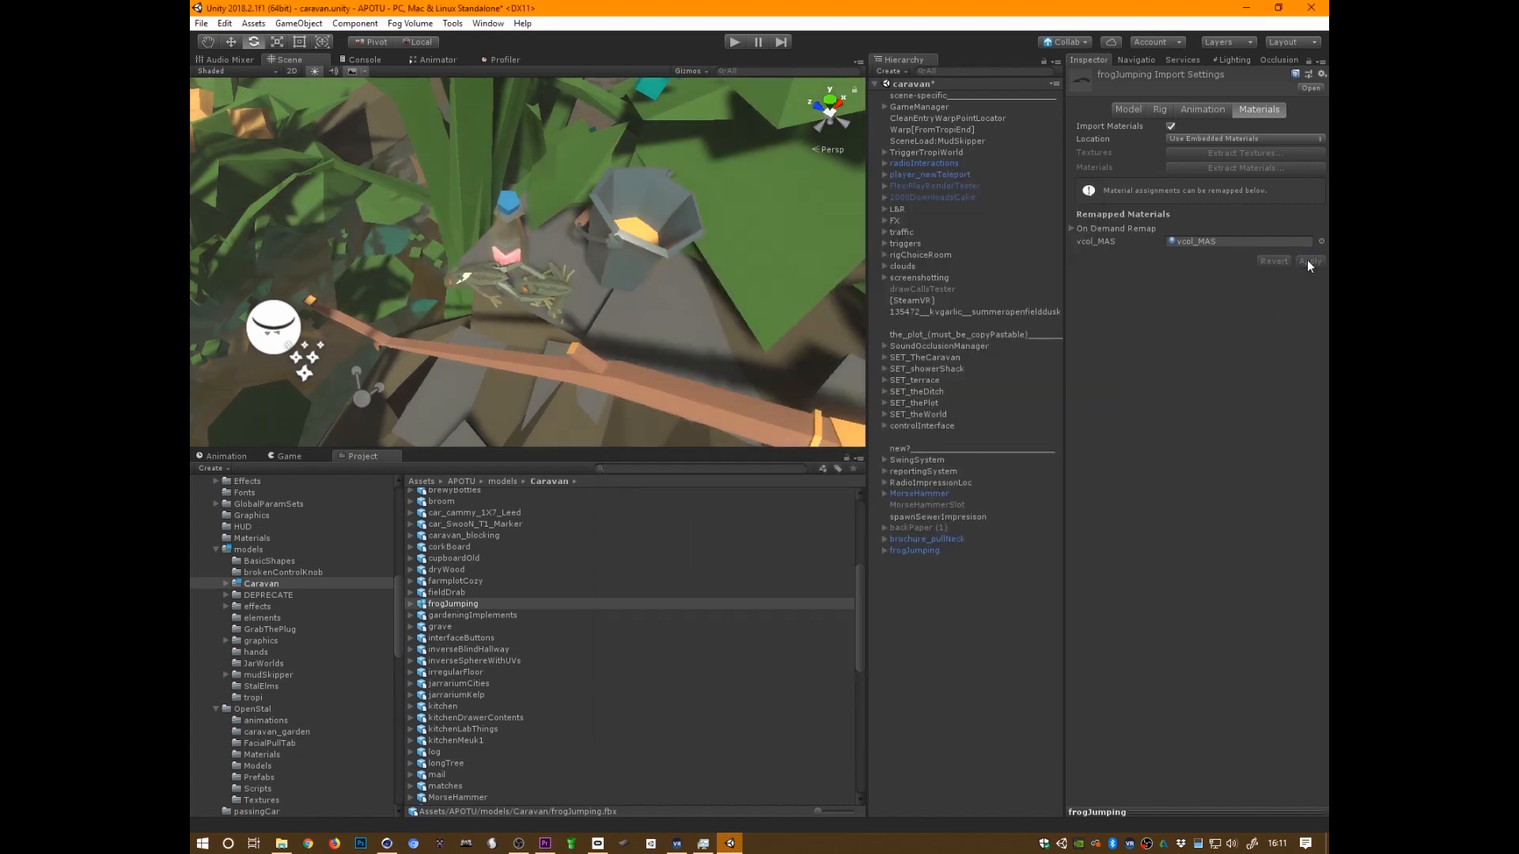
# Reposition the frogJumping object on the stone slab beside the bucket, with X about -1.2 and Y about -0.098
pyautogui.moveTo(709, 372)
pyautogui.keyDown('alt'); pyautogui.mouseDown()
pyautogui.moveTo(700, 208)
pyautogui.moveTo(710, 393)
pyautogui.moveTo(684, 366)
pyautogui.mouseUp(); pyautogui.keyUp('alt')
pyautogui.keyDown('alt'); pyautogui.moveTo(669, 373); pyautogui.dragTo(1057, 247, button='right'); pyautogui.keyUp('alt')
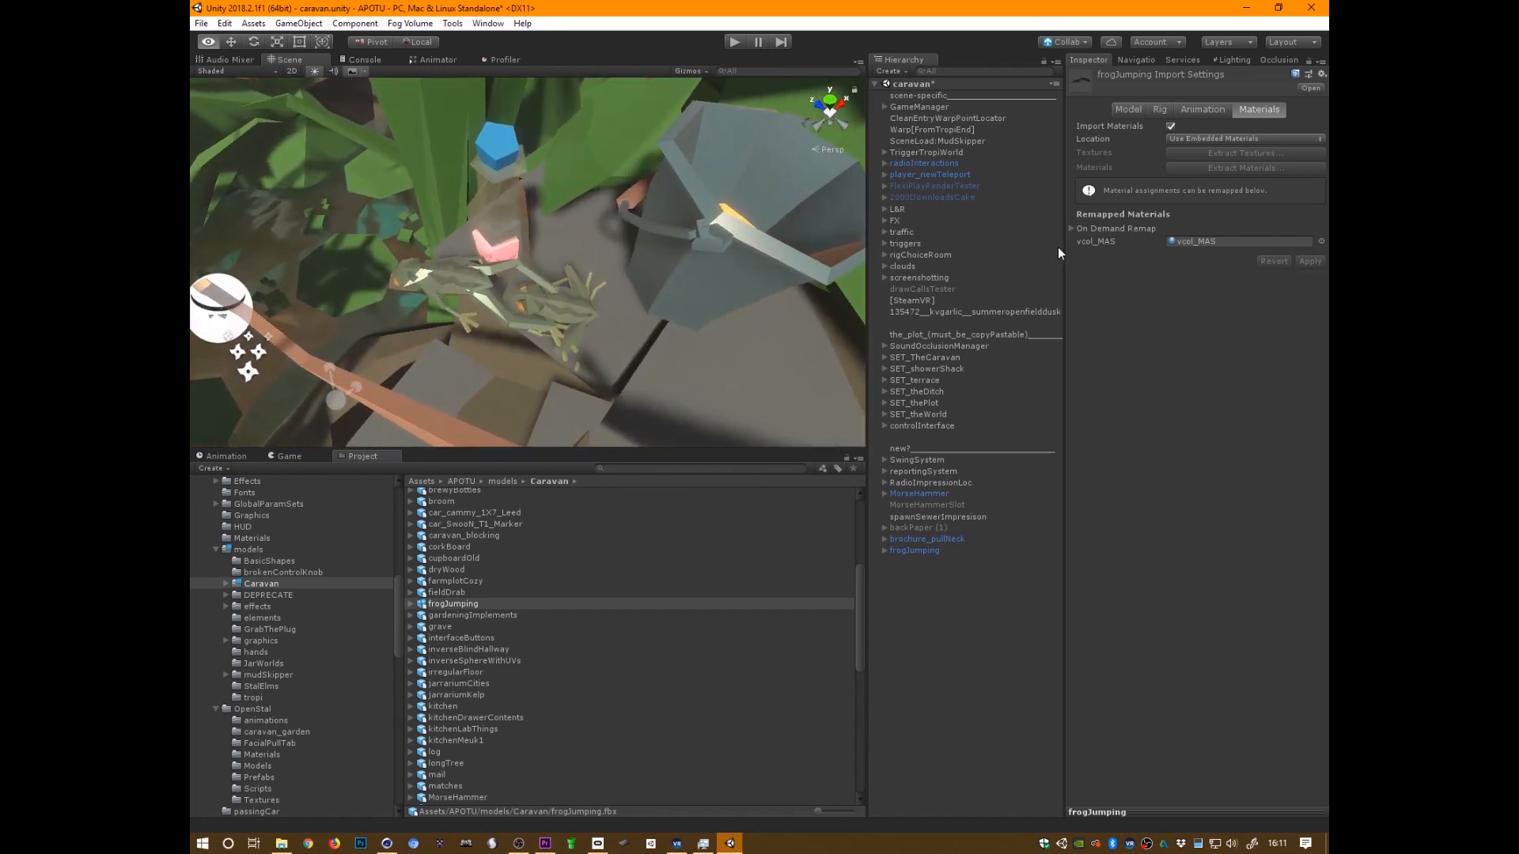
pyautogui.keyDown('alt'); pyautogui.moveTo(688, 371); pyautogui.dragTo(673, 360, button='middle'); pyautogui.keyUp('alt')
pyautogui.keyDown('alt'); pyautogui.moveTo(673, 360); pyautogui.dragTo(710, 323); pyautogui.keyUp('alt')
pyautogui.click(918, 550)
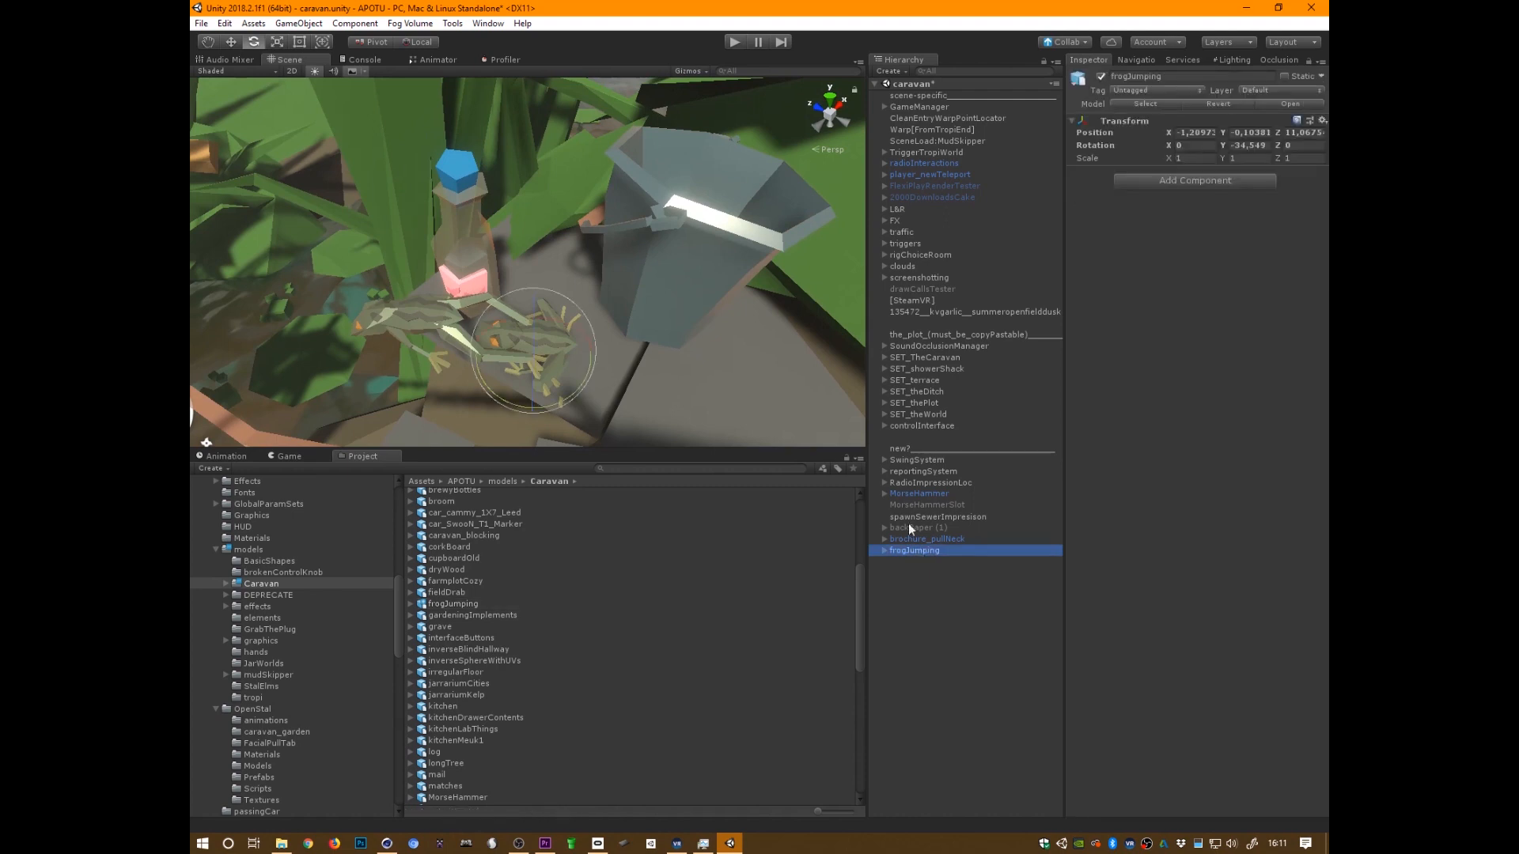
pyautogui.press('w')
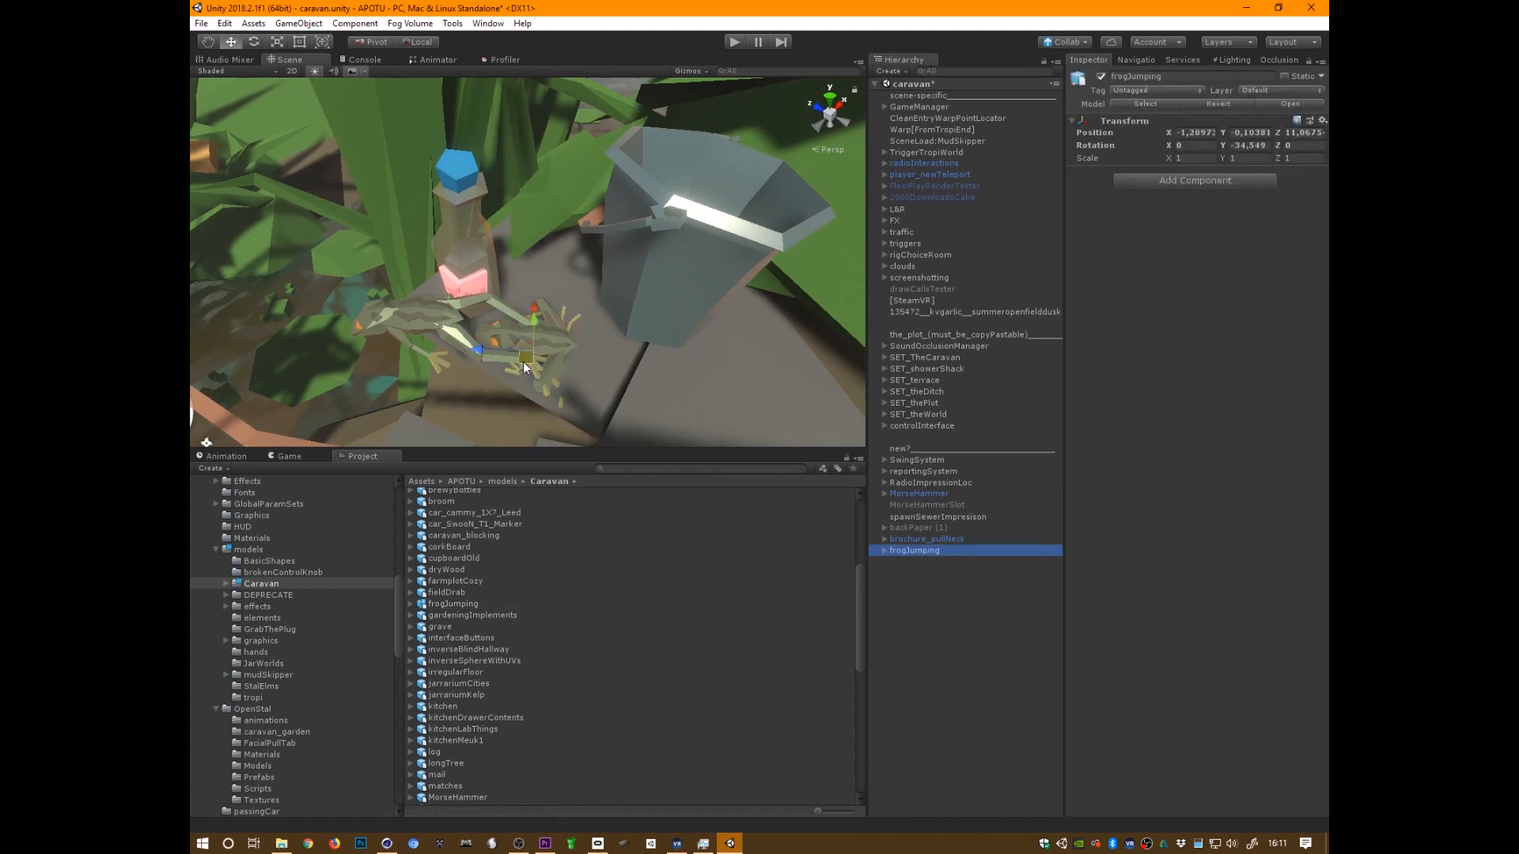
pyautogui.moveTo(524, 362); pyautogui.dragTo(538, 358)
pyautogui.keyDown('alt'); pyautogui.moveTo(730, 368); pyautogui.dragTo(783, 277); pyautogui.keyUp('alt')
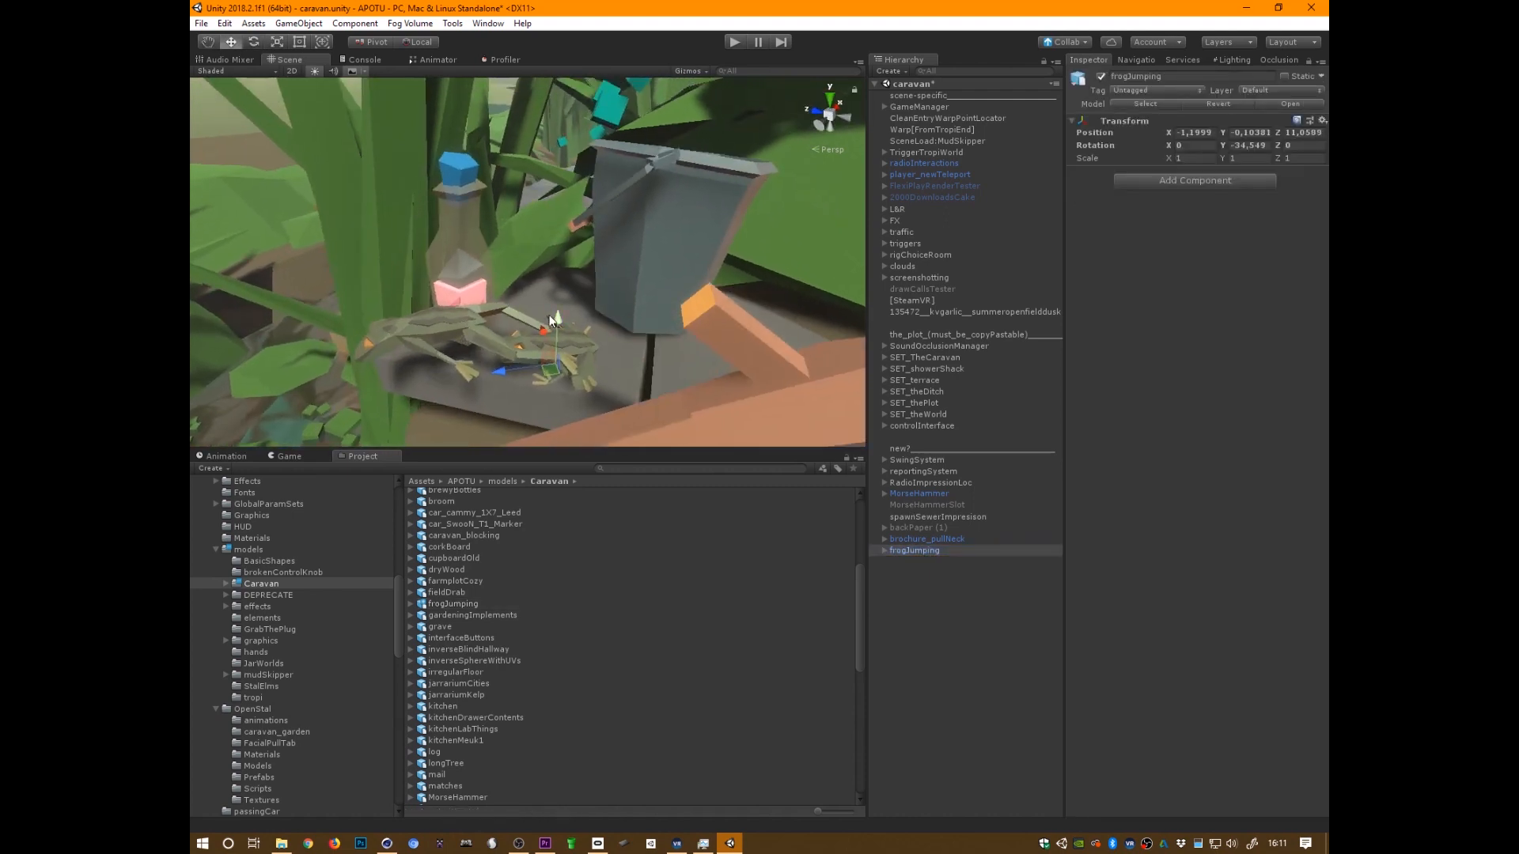
pyautogui.moveTo(553, 328)
pyautogui.mouseDown()
pyautogui.moveTo(558, 312)
pyautogui.moveTo(552, 329)
pyautogui.mouseUp()
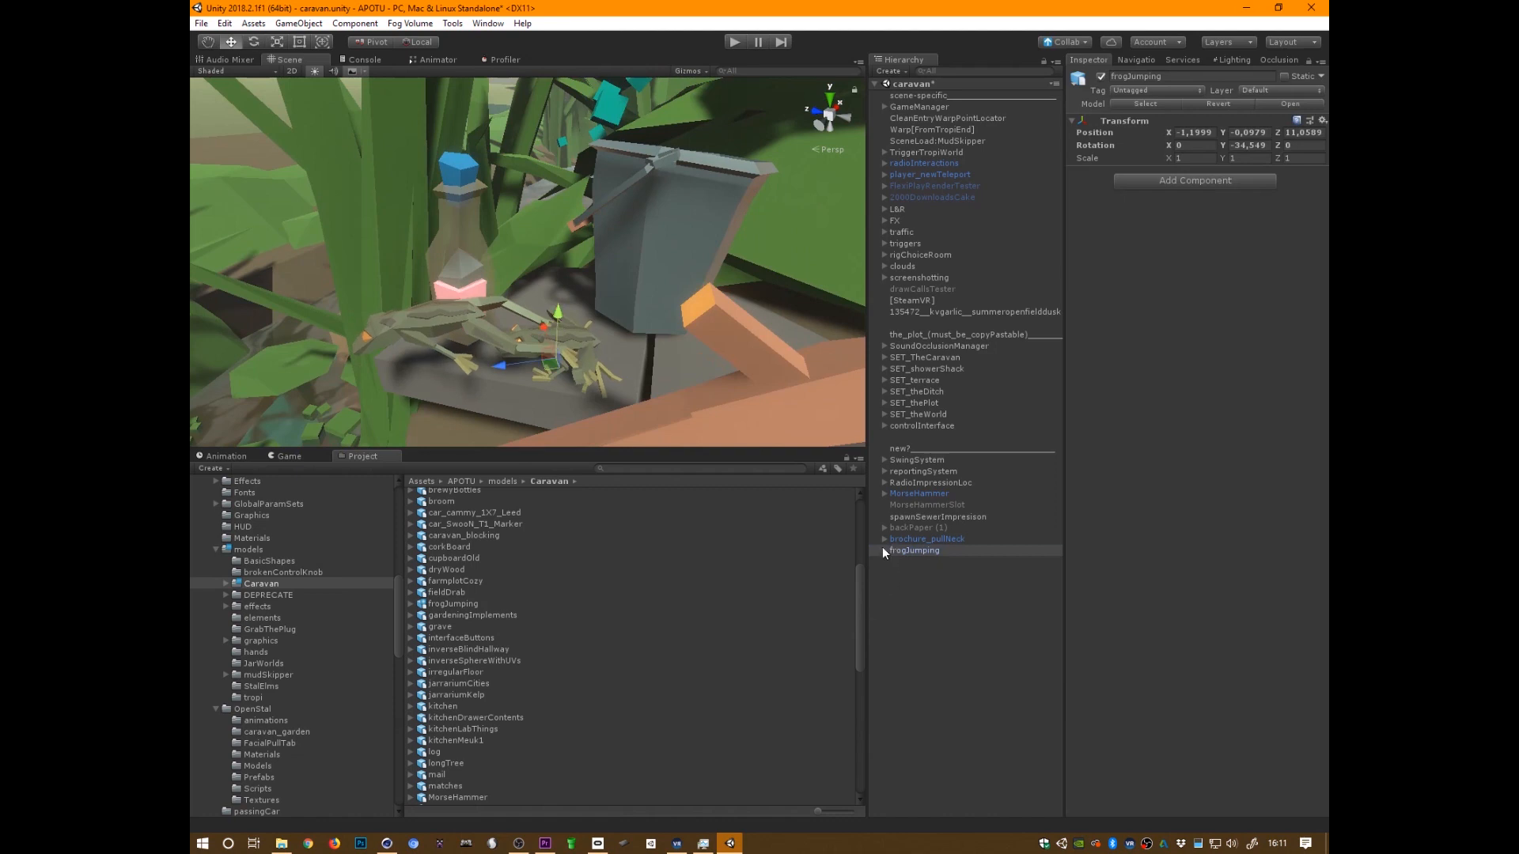
# Select the frogJumping mesh inside its parent object and hide the LightProbeGroup gizmos in the scene view
pyautogui.click(883, 551)
pyautogui.click(923, 572)
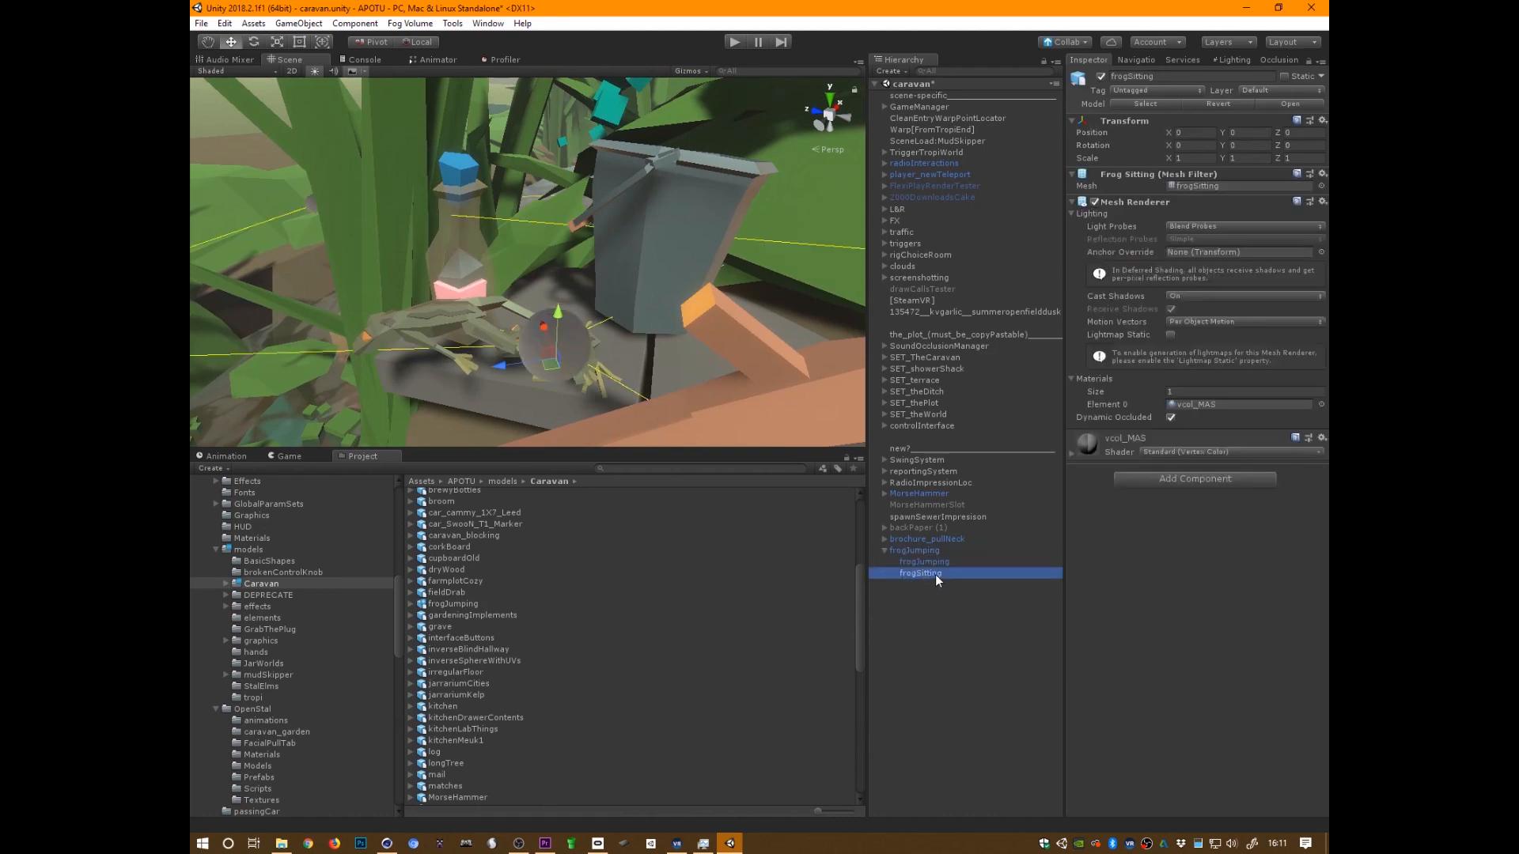
pyautogui.press('Up')
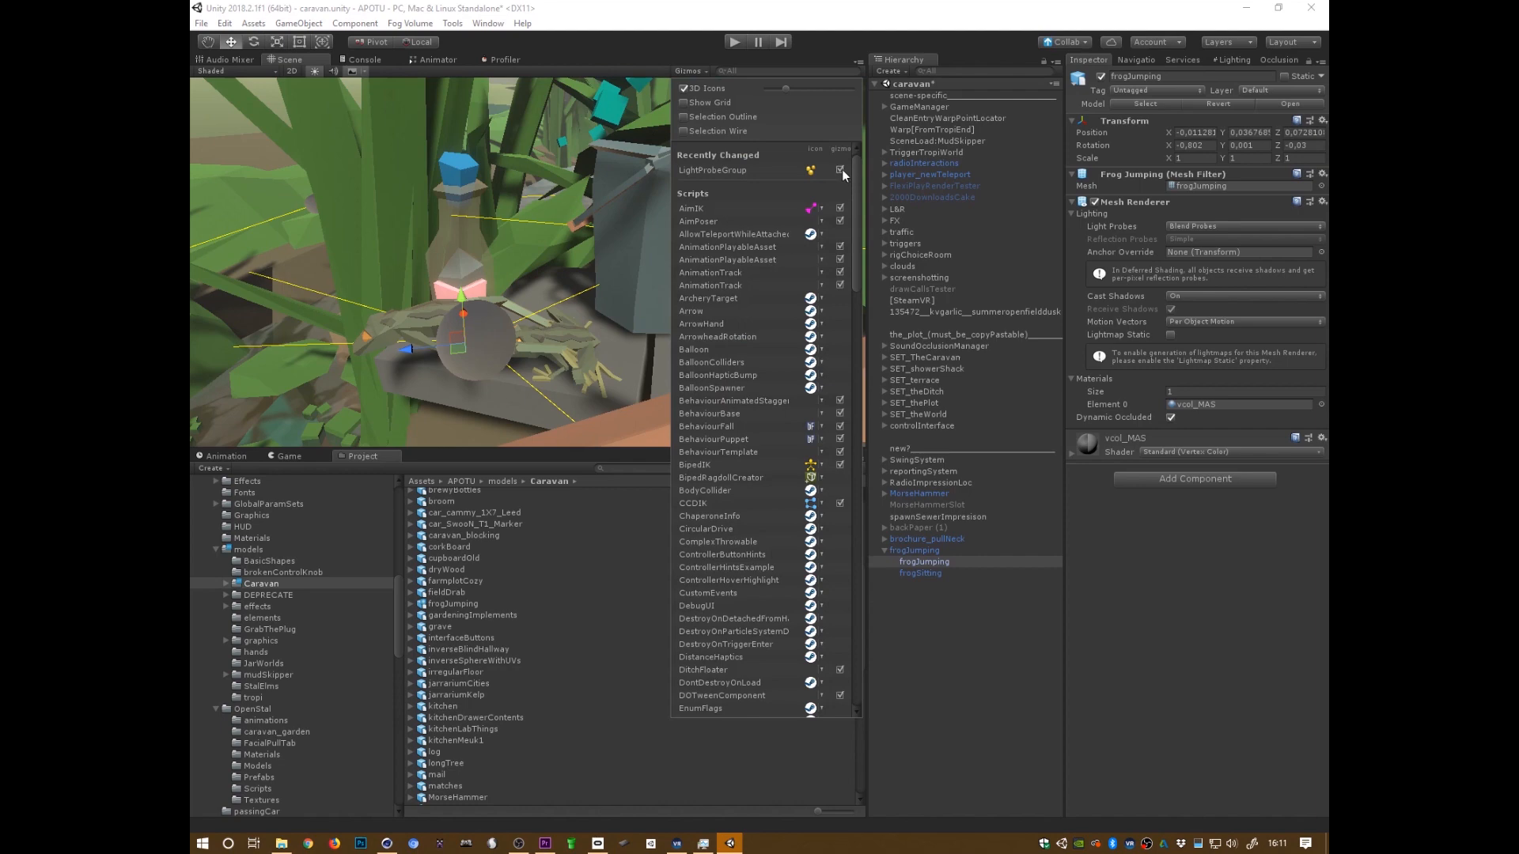
pyautogui.click(840, 170)
pyautogui.click(699, 71)
pyautogui.keyDown('alt'); pyautogui.moveTo(758, 364); pyautogui.dragTo(677, 370); pyautogui.keyUp('alt')
# Play the caravan scene in the game view and restore the multi-panel editor layout
pyautogui.click(288, 456)
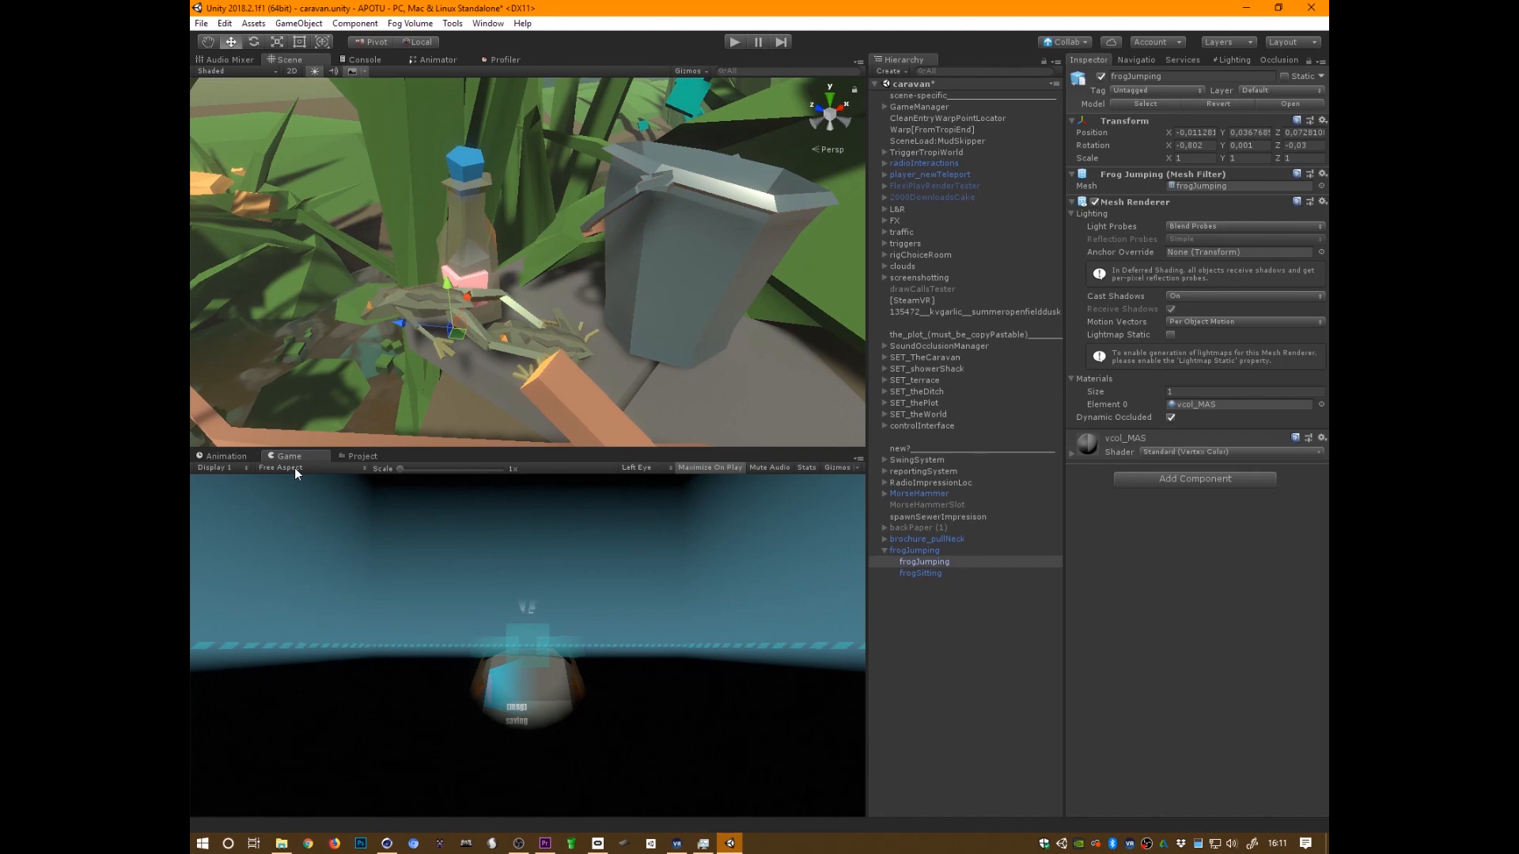
pyautogui.hotkey('alt', 'Tab')
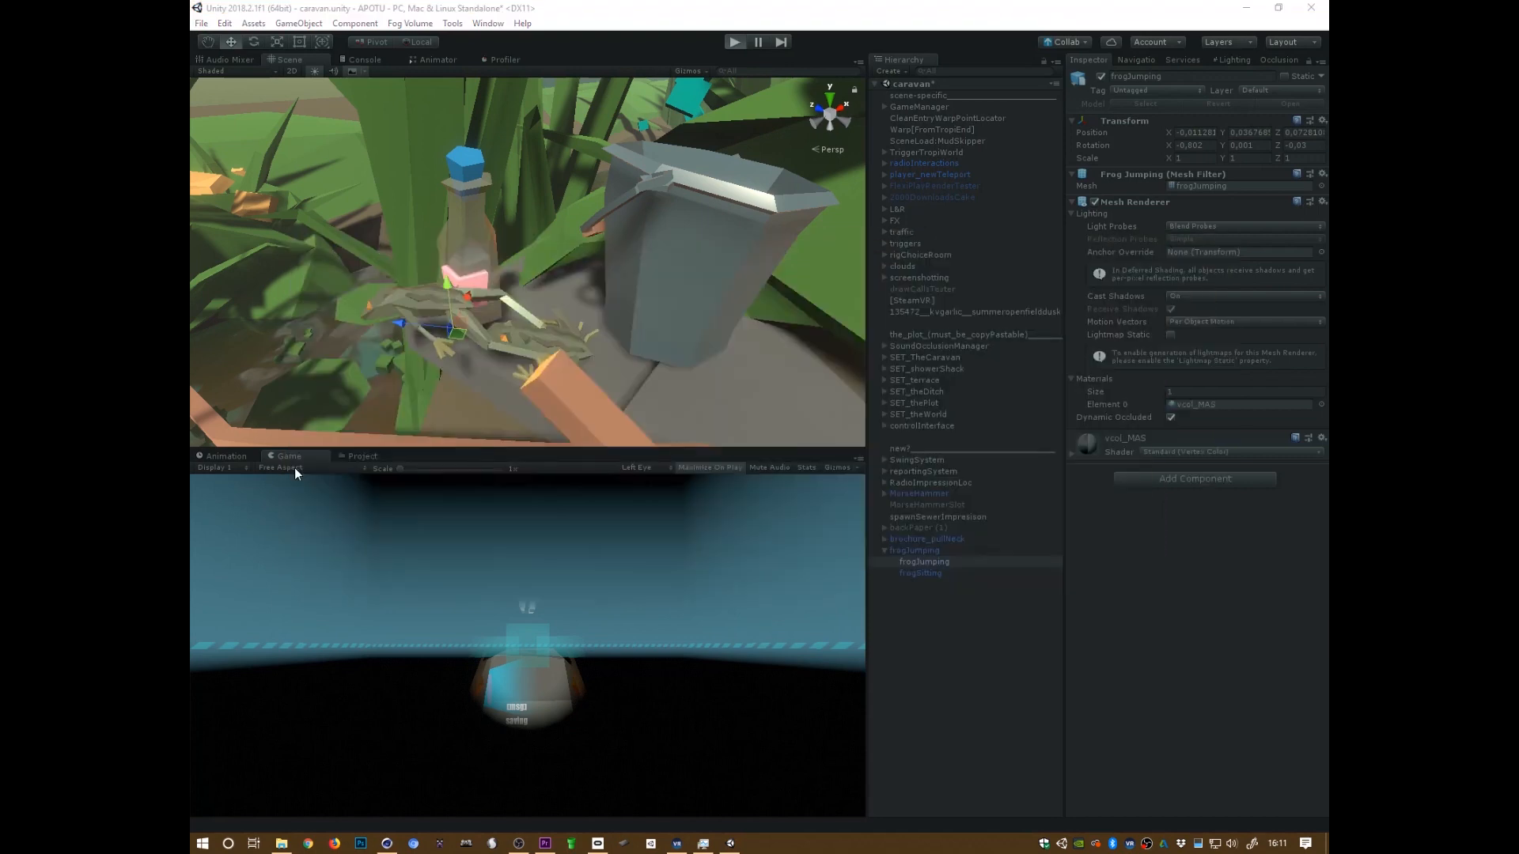
pyautogui.hotkey('alt', 'Tab')
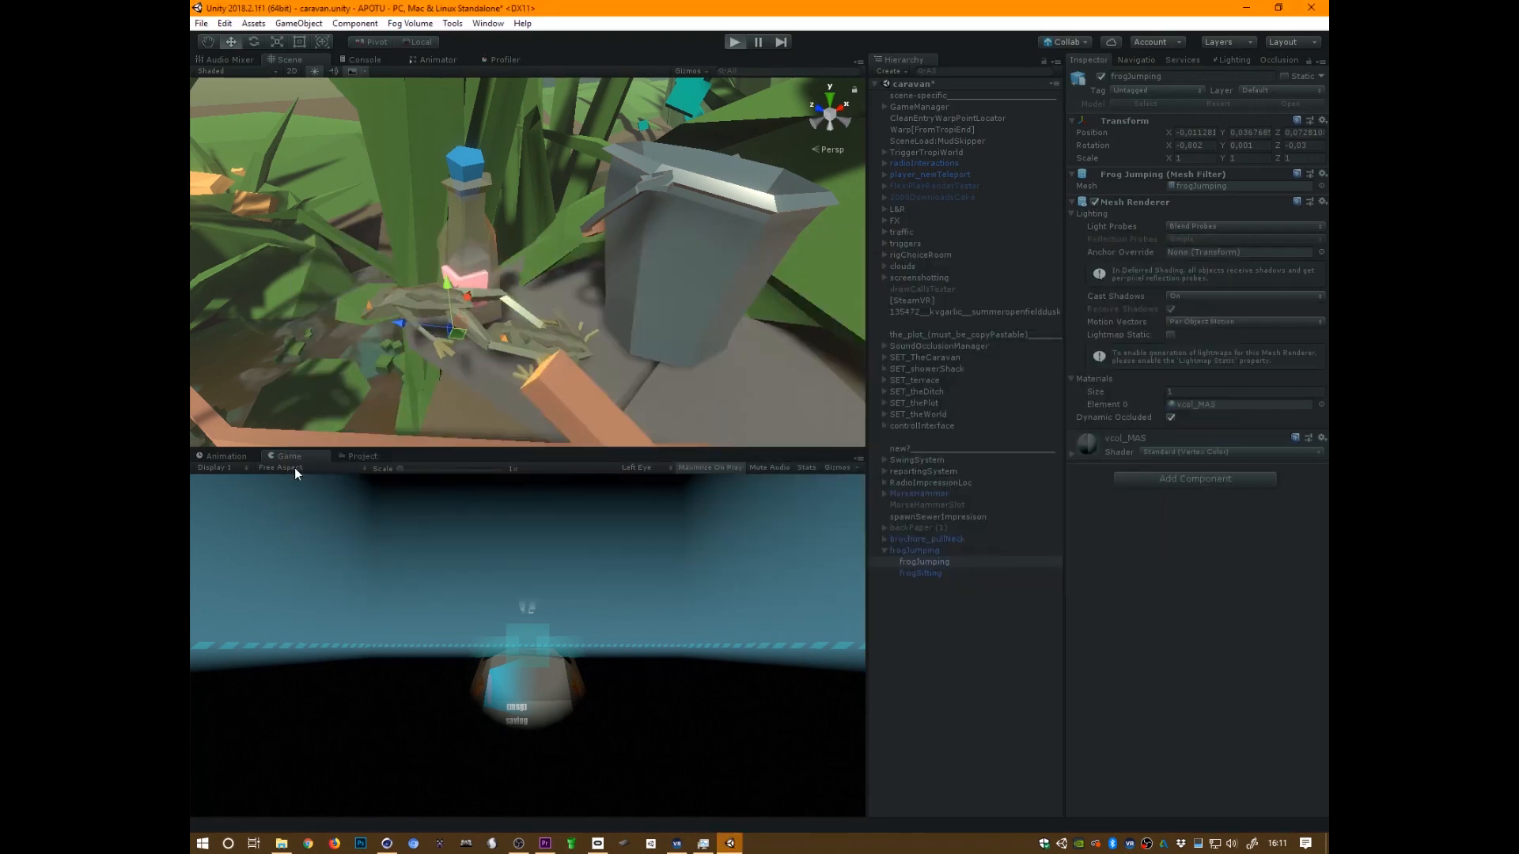
pyautogui.hotkey('ctrl', 'p')
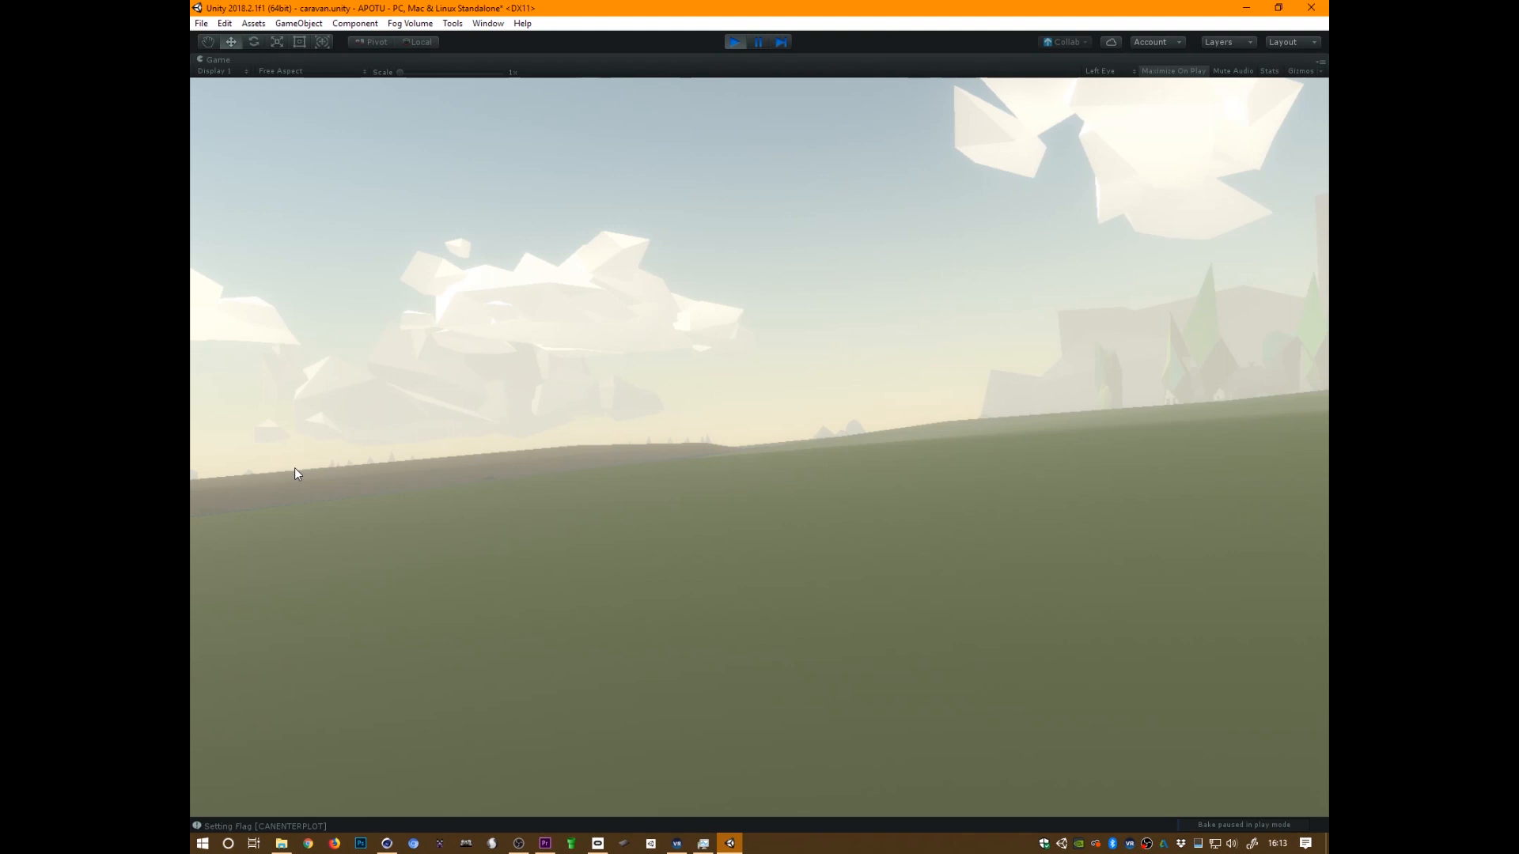
pyautogui.hotkey('shift', 'space')
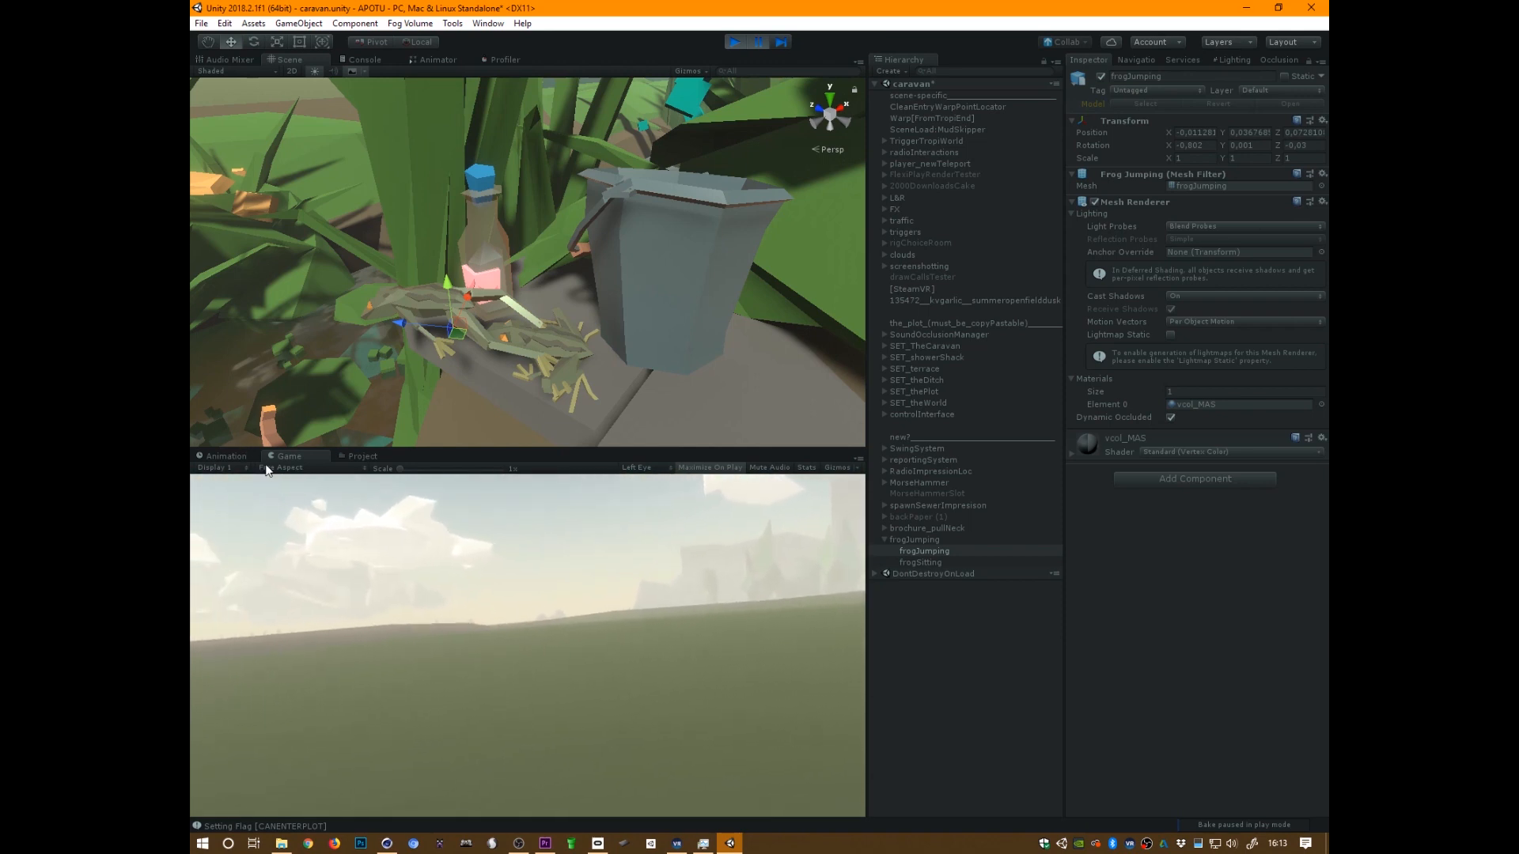
# Set the frogJumping model's import scale factor to 0.24 and apply the change
pyautogui.click(360, 456)
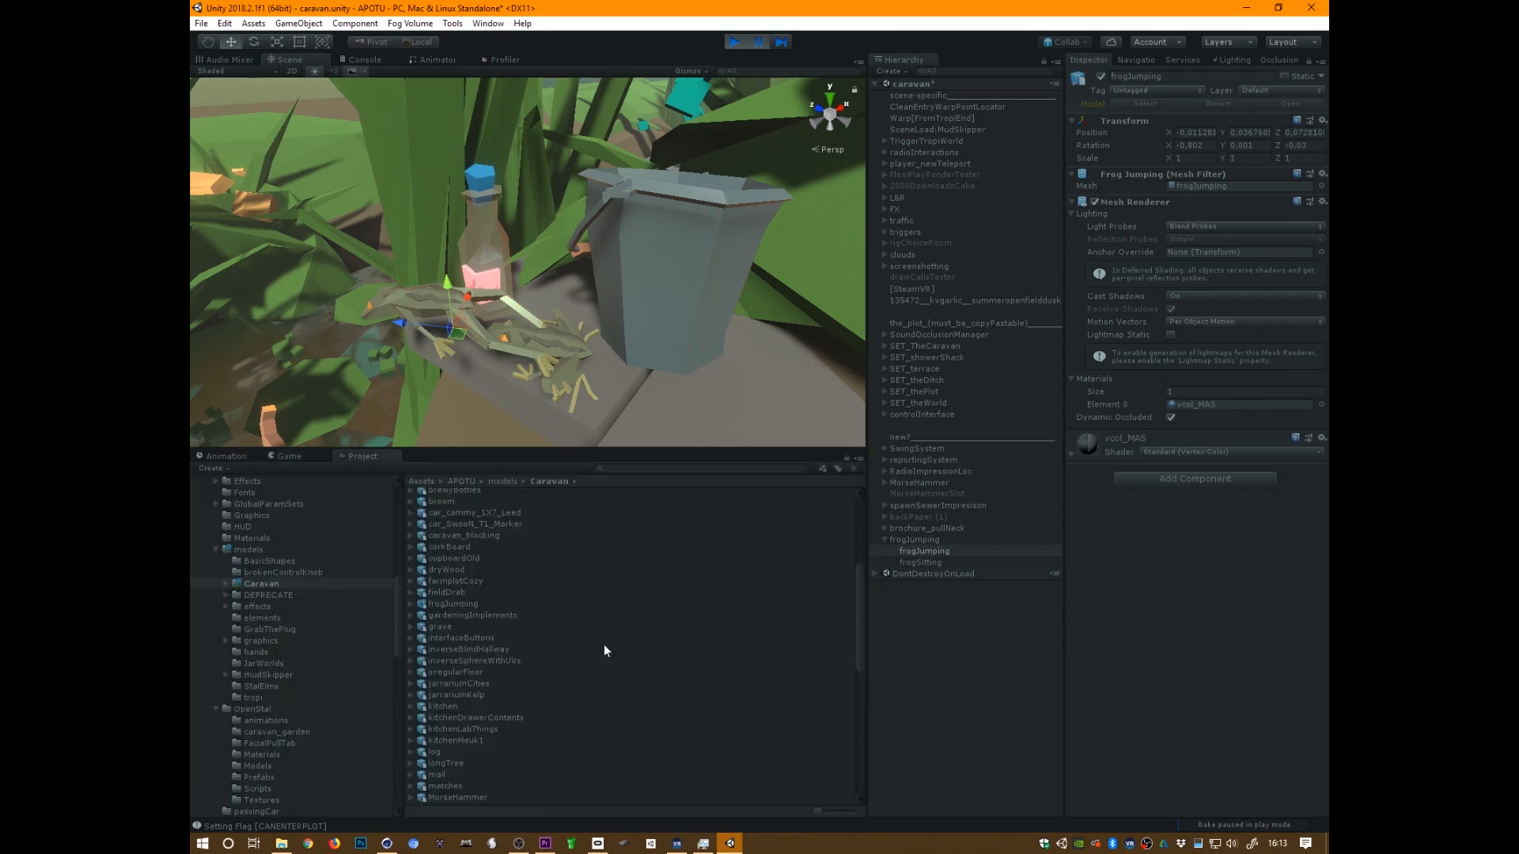
pyautogui.click(479, 604)
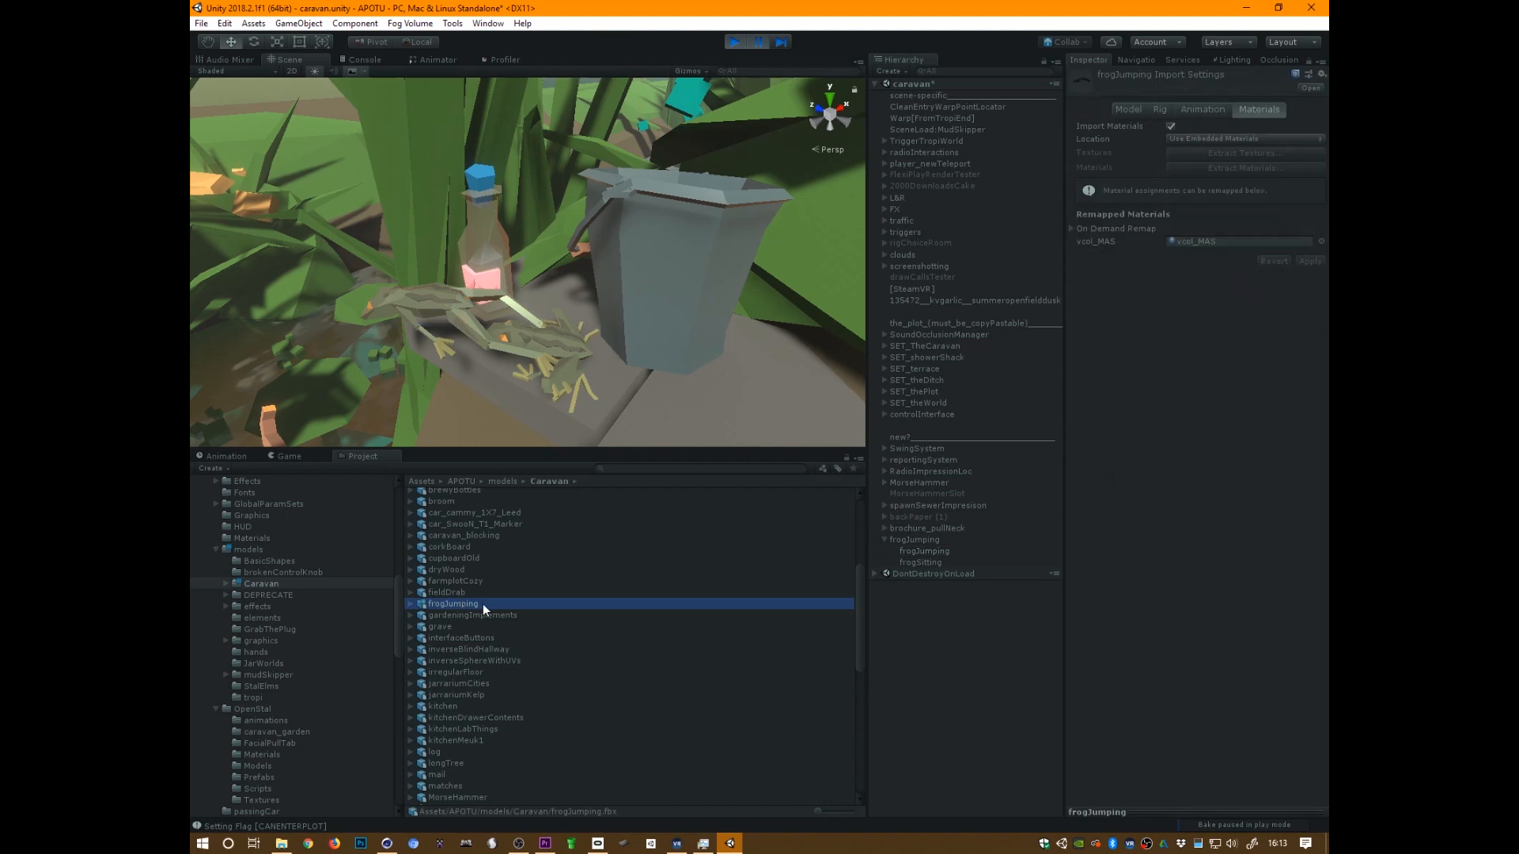
pyautogui.click(1128, 110)
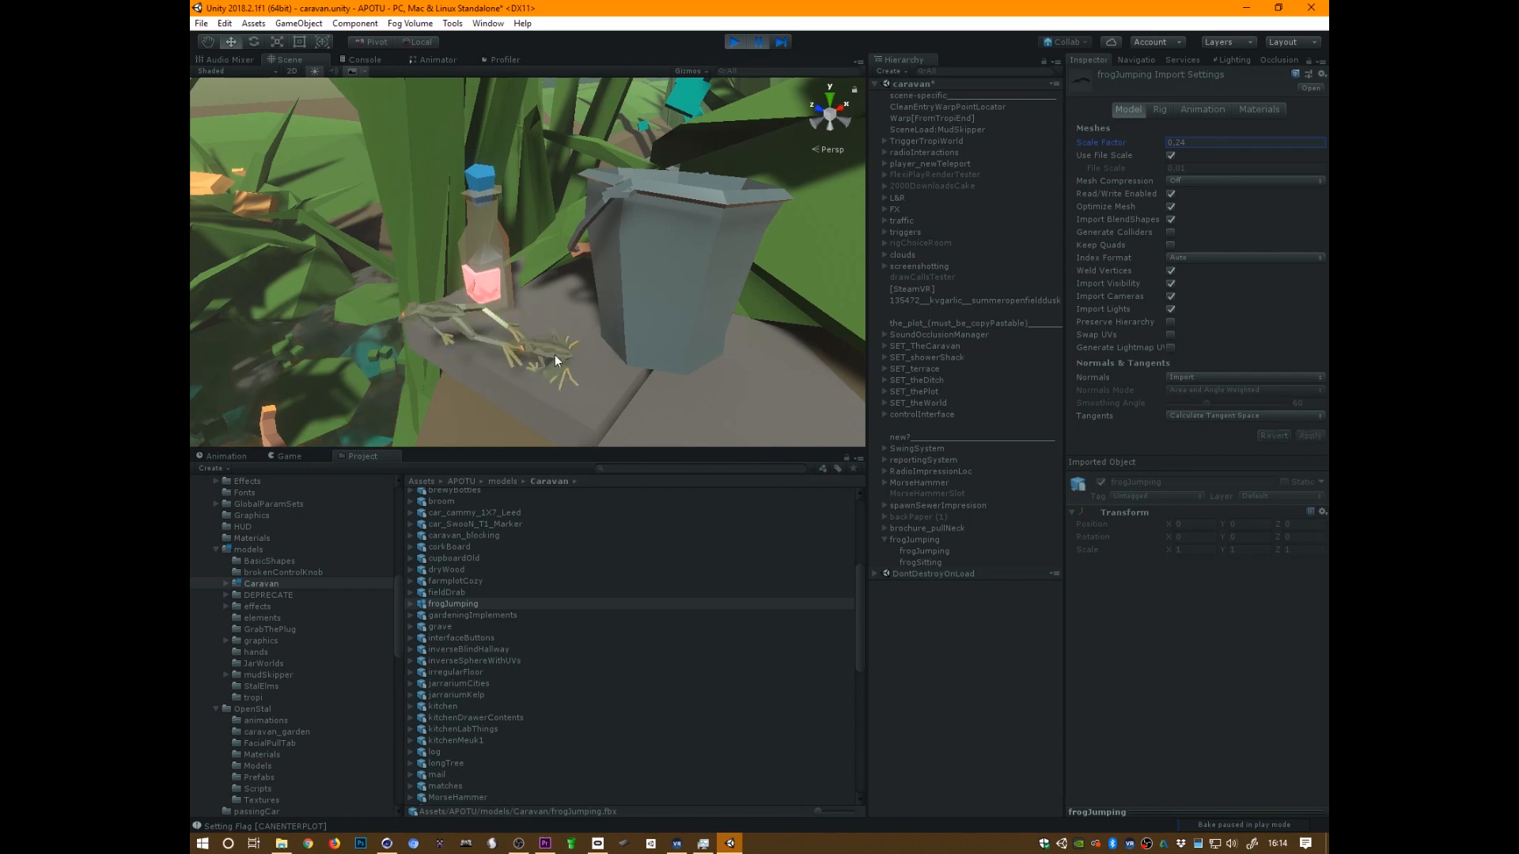
# Check the running caravan scene in the maximized game view and stop play mode
pyautogui.click(293, 454)
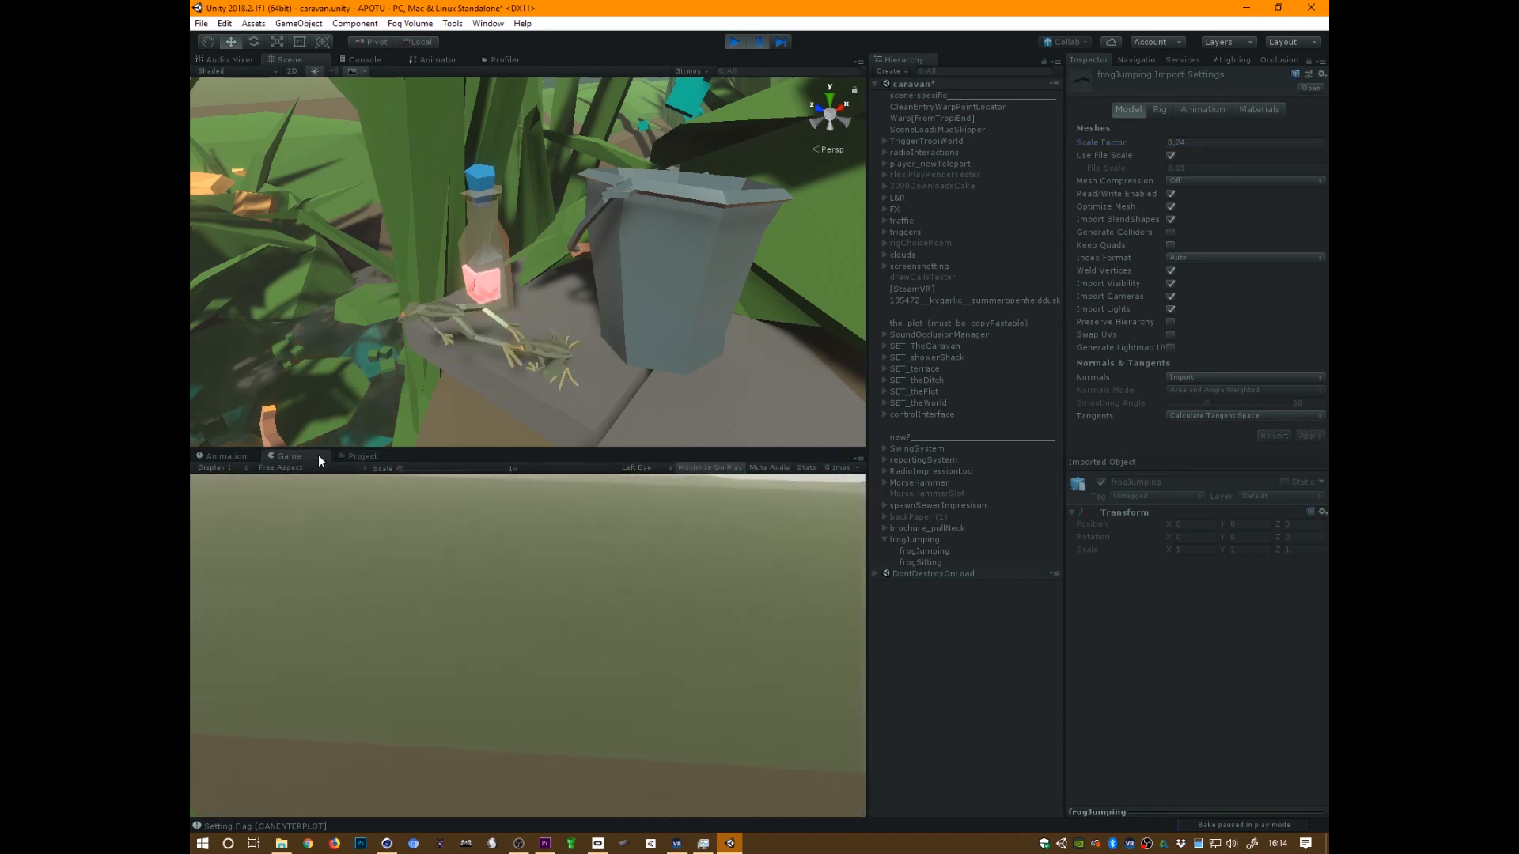
pyautogui.doubleClick(318, 454)
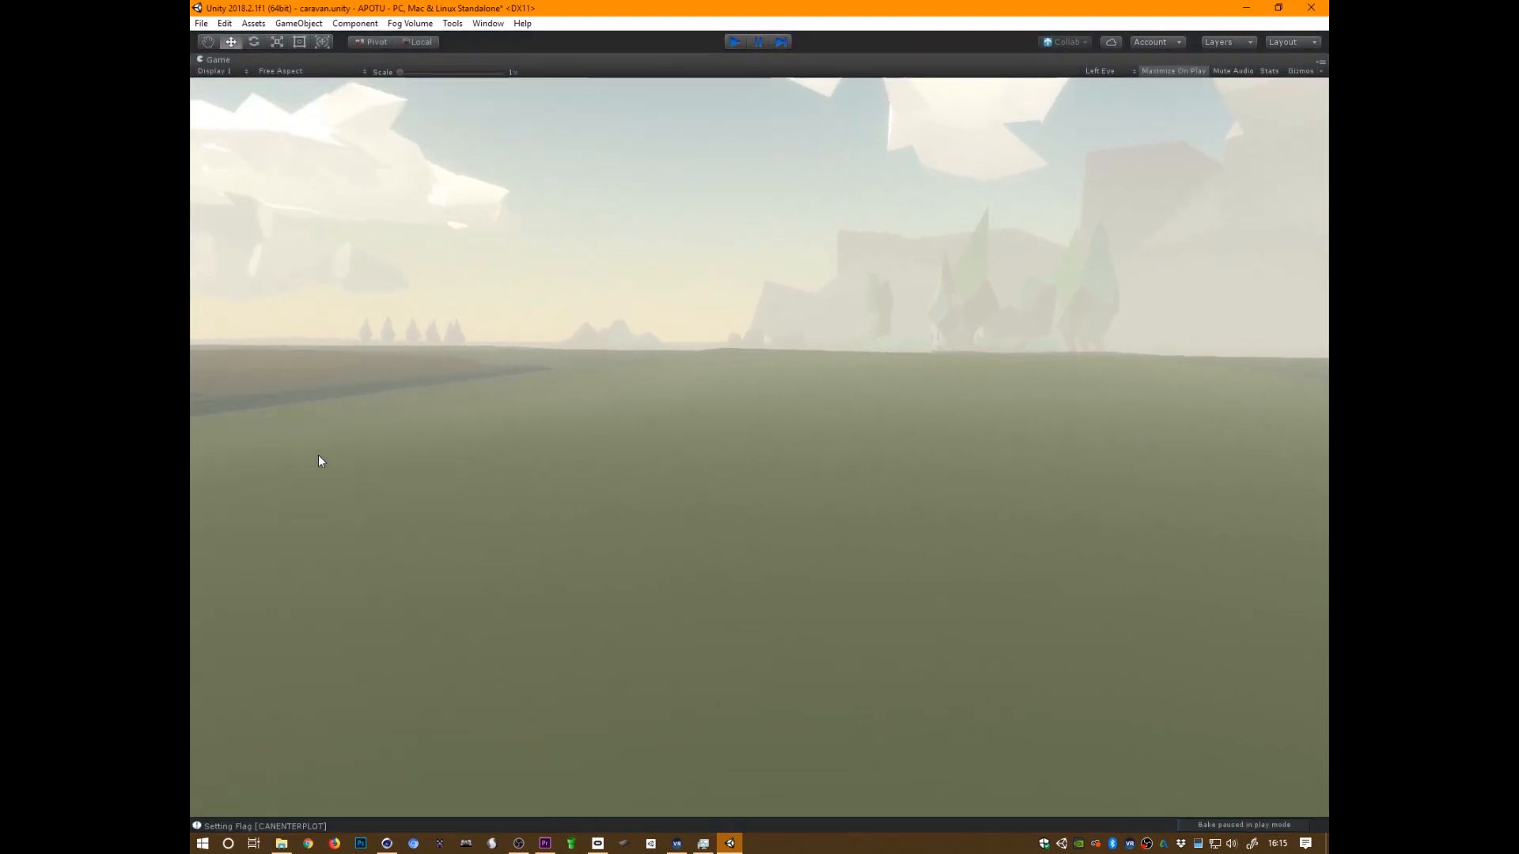
pyautogui.hotkey('ctrl', 'p')
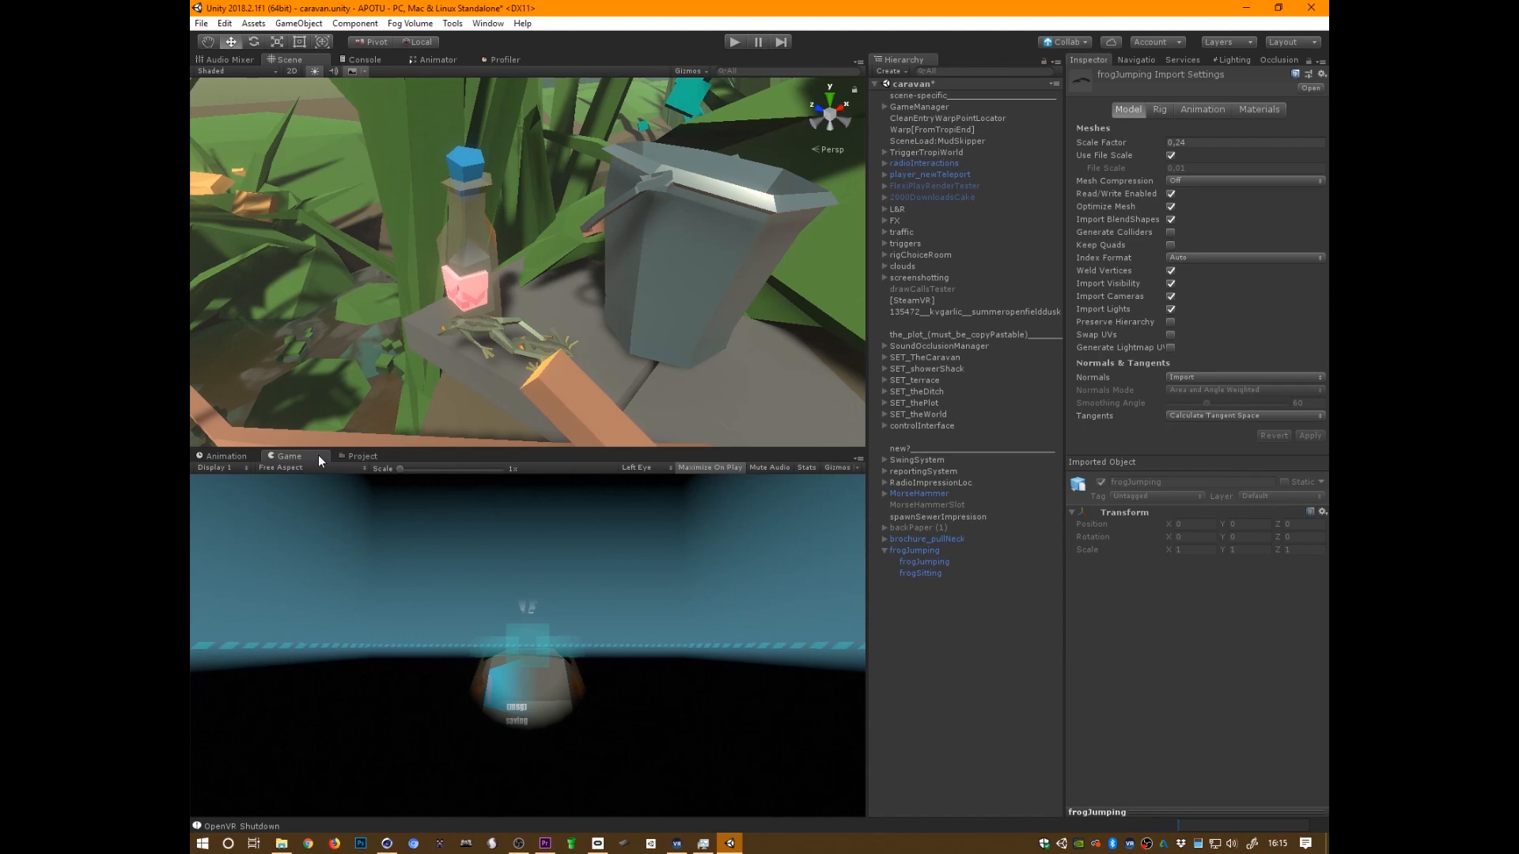
pyautogui.hotkey('alt', 'Tab')
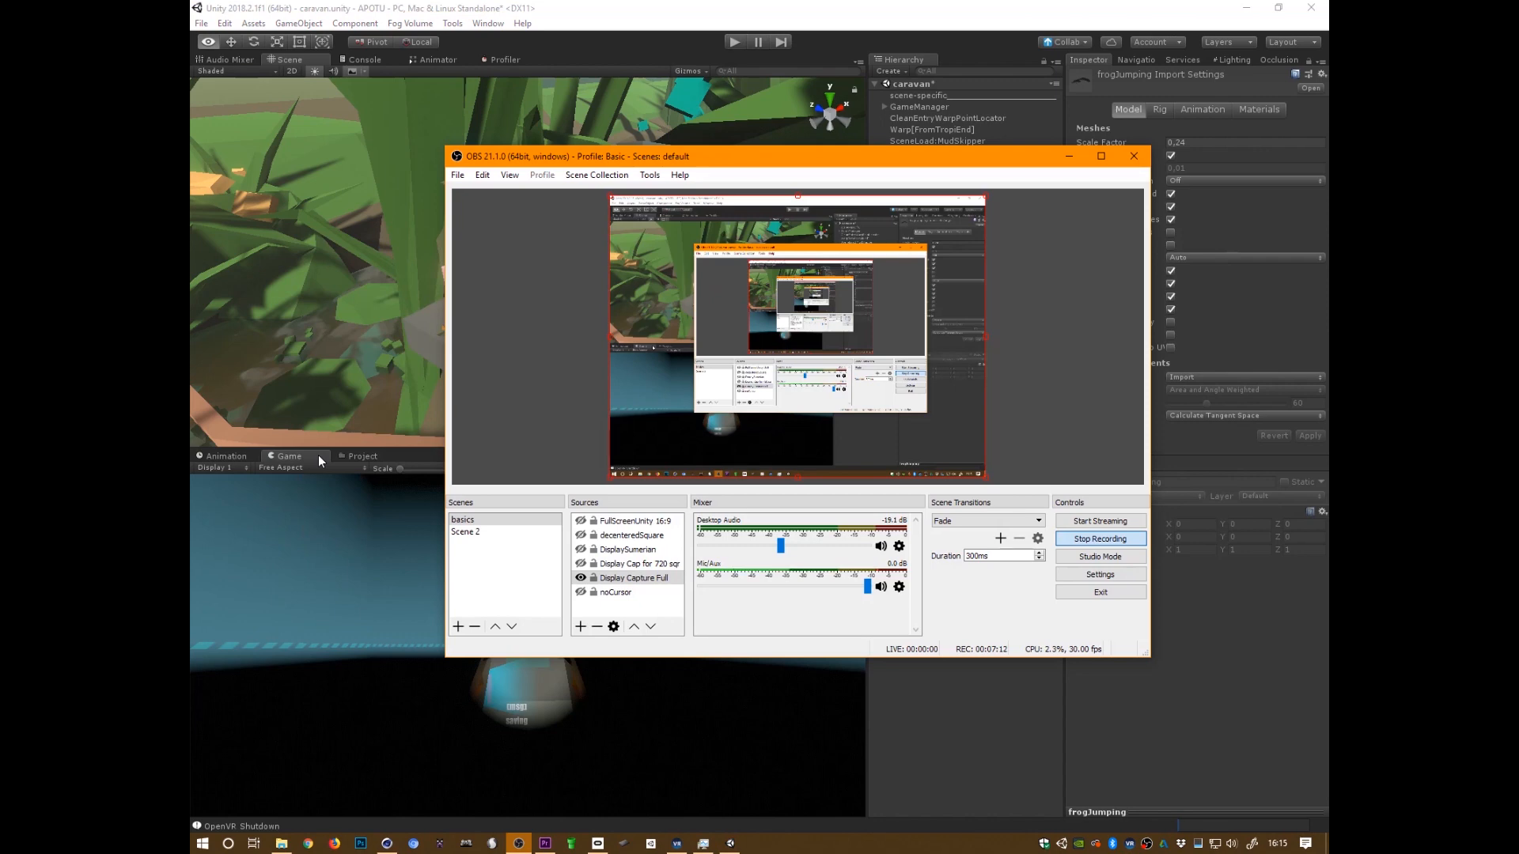
pyautogui.hotkey('alt', 'Tab')
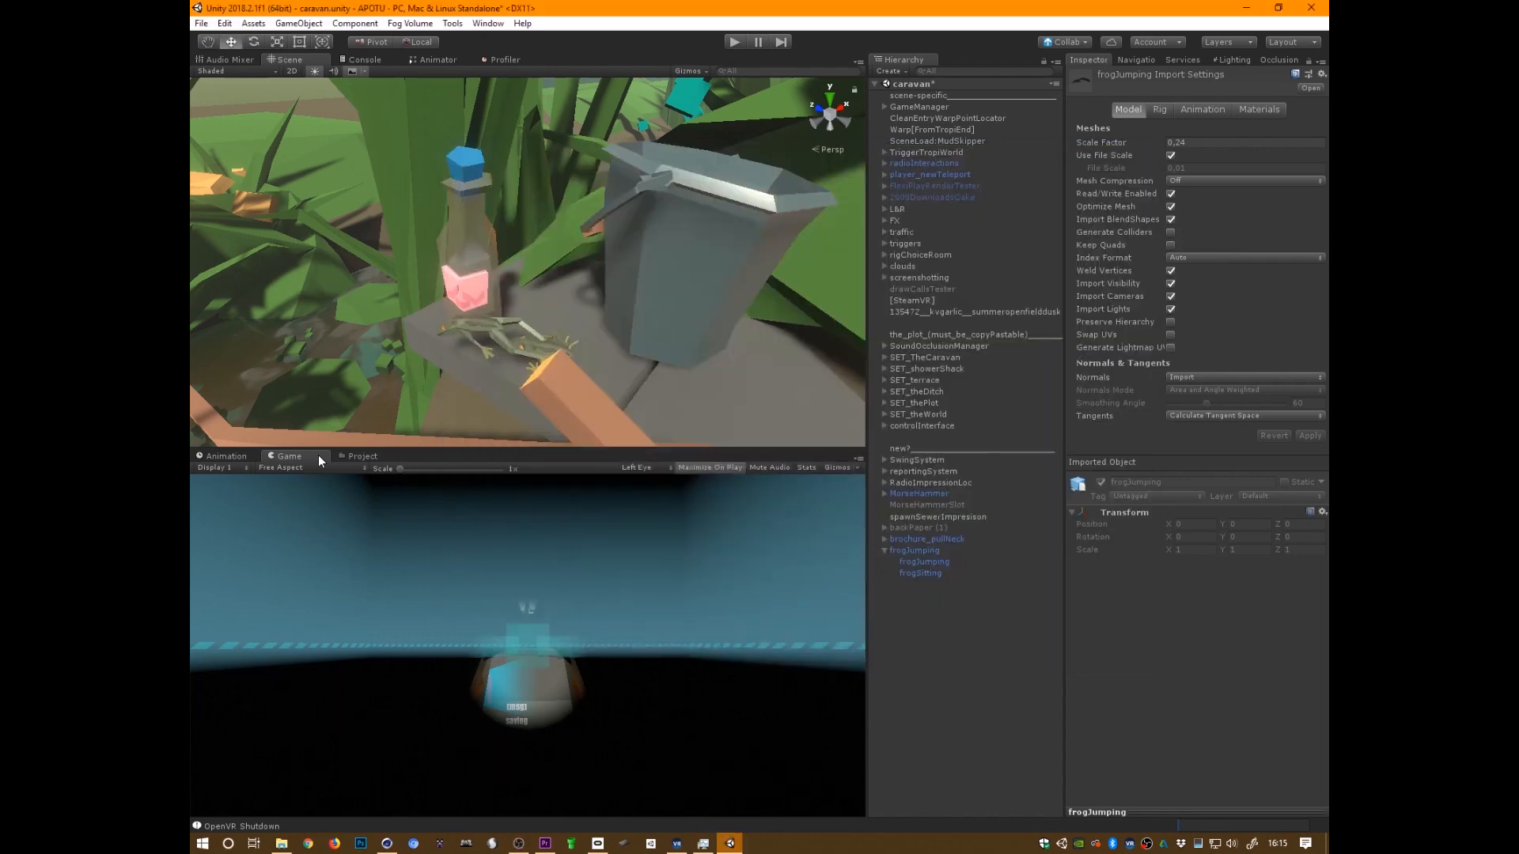
# Shrink the 3D gizmo icons in the scene view so they do not clutter the area around the frogs
pyautogui.keyDown('alt'); pyautogui.moveTo(737, 388); pyautogui.dragTo(805, 386); pyautogui.keyUp('alt')
pyautogui.keyDown('alt'); pyautogui.moveTo(806, 386); pyautogui.dragTo(1046, 273, button='right'); pyautogui.keyUp('alt')
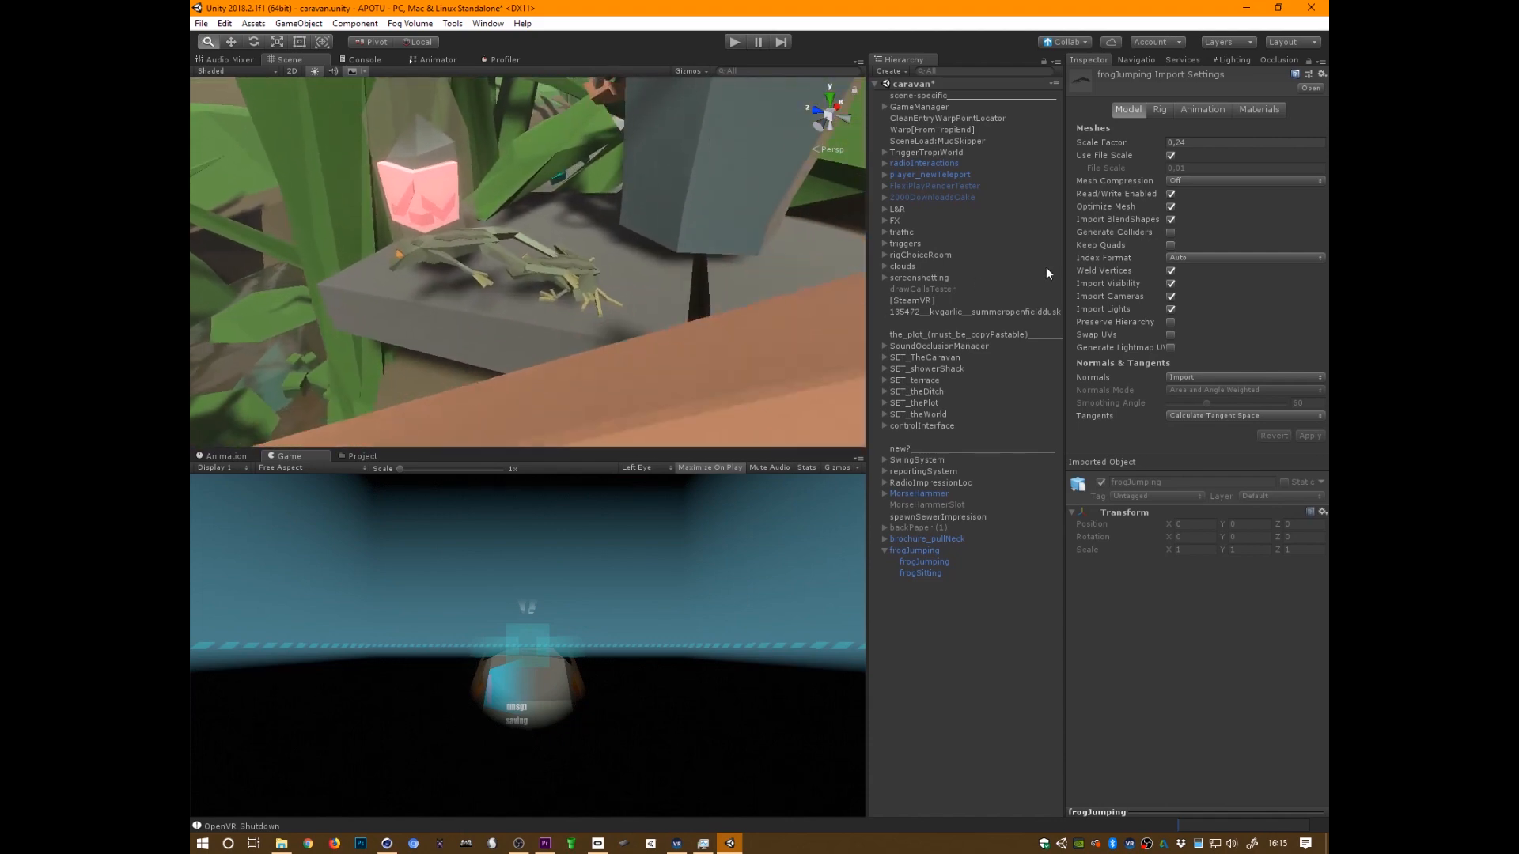
pyautogui.keyDown('alt'); pyautogui.moveTo(1046, 272); pyautogui.dragTo(444, 364); pyautogui.keyUp('alt')
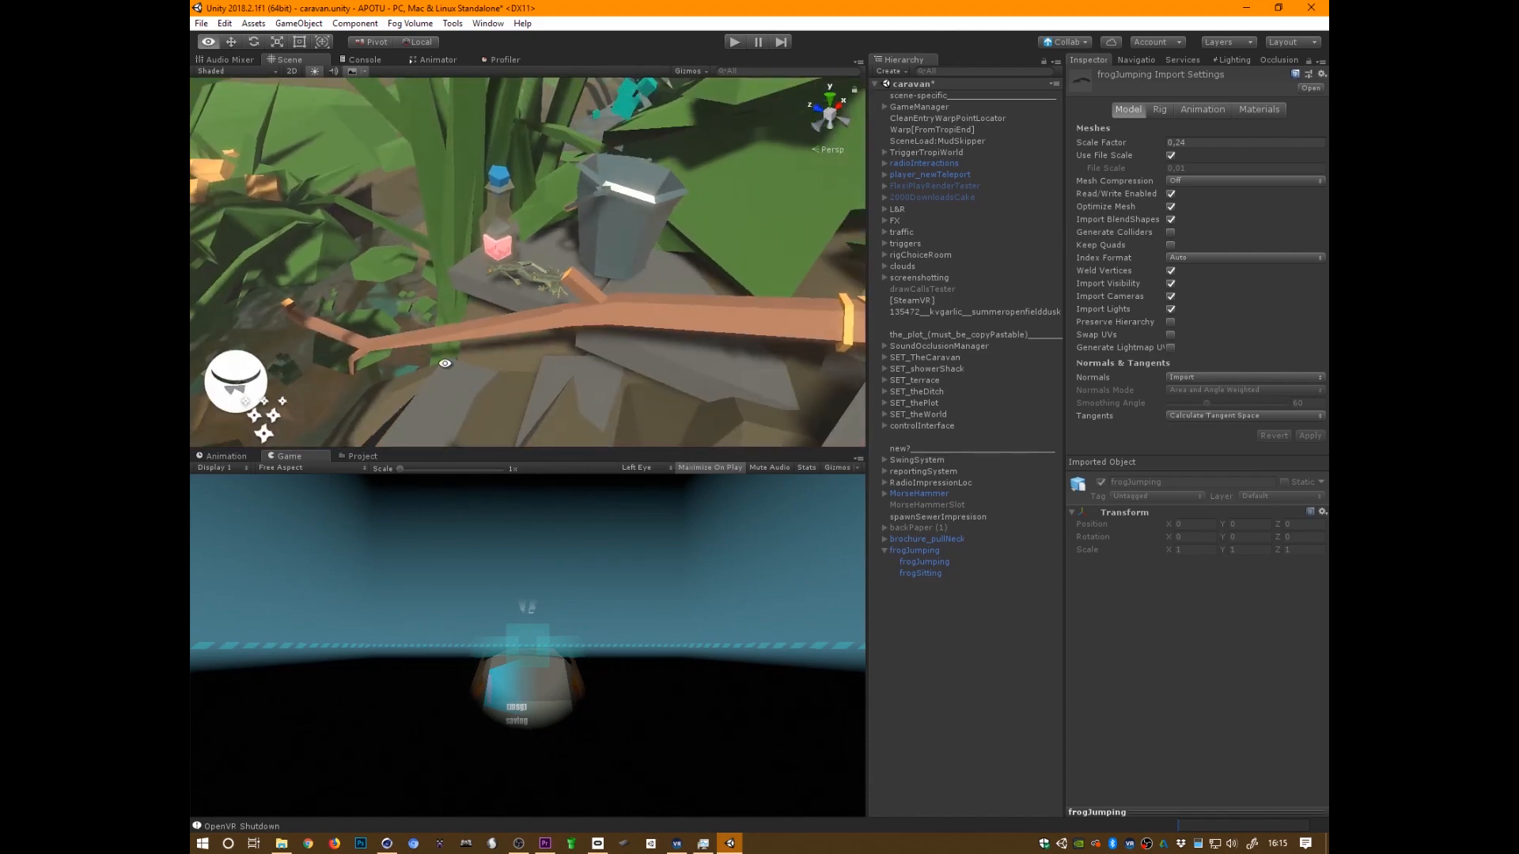
pyautogui.keyDown('alt'); pyautogui.moveTo(619, 349); pyautogui.dragTo(631, 409); pyautogui.keyUp('alt')
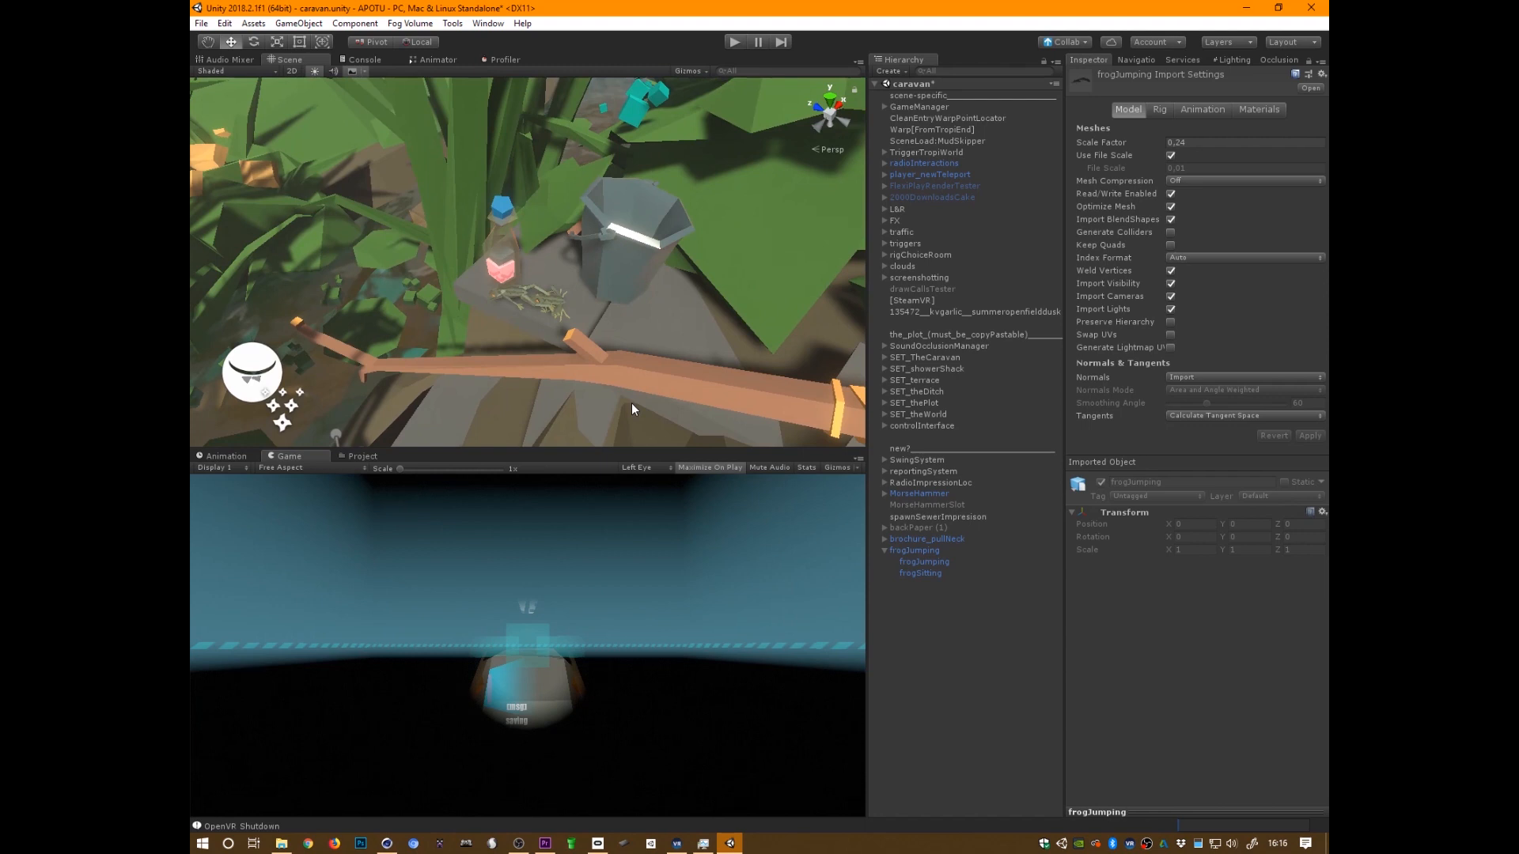
pyautogui.keyDown('alt'); pyautogui.moveTo(632, 409); pyautogui.dragTo(559, 367); pyautogui.keyUp('alt')
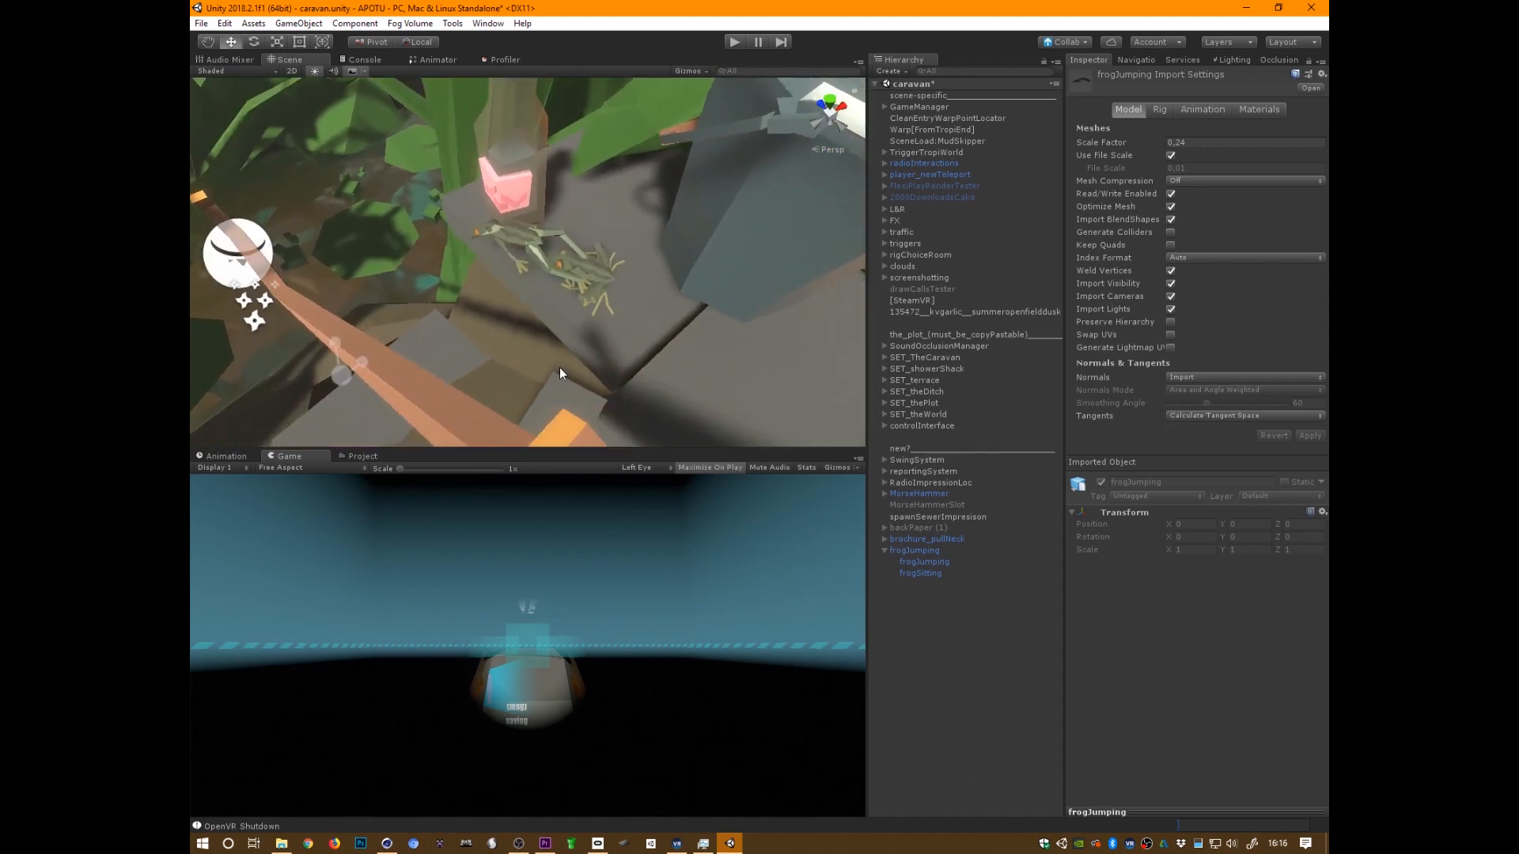
pyautogui.click(696, 71)
pyautogui.moveTo(784, 88); pyautogui.dragTo(763, 89)
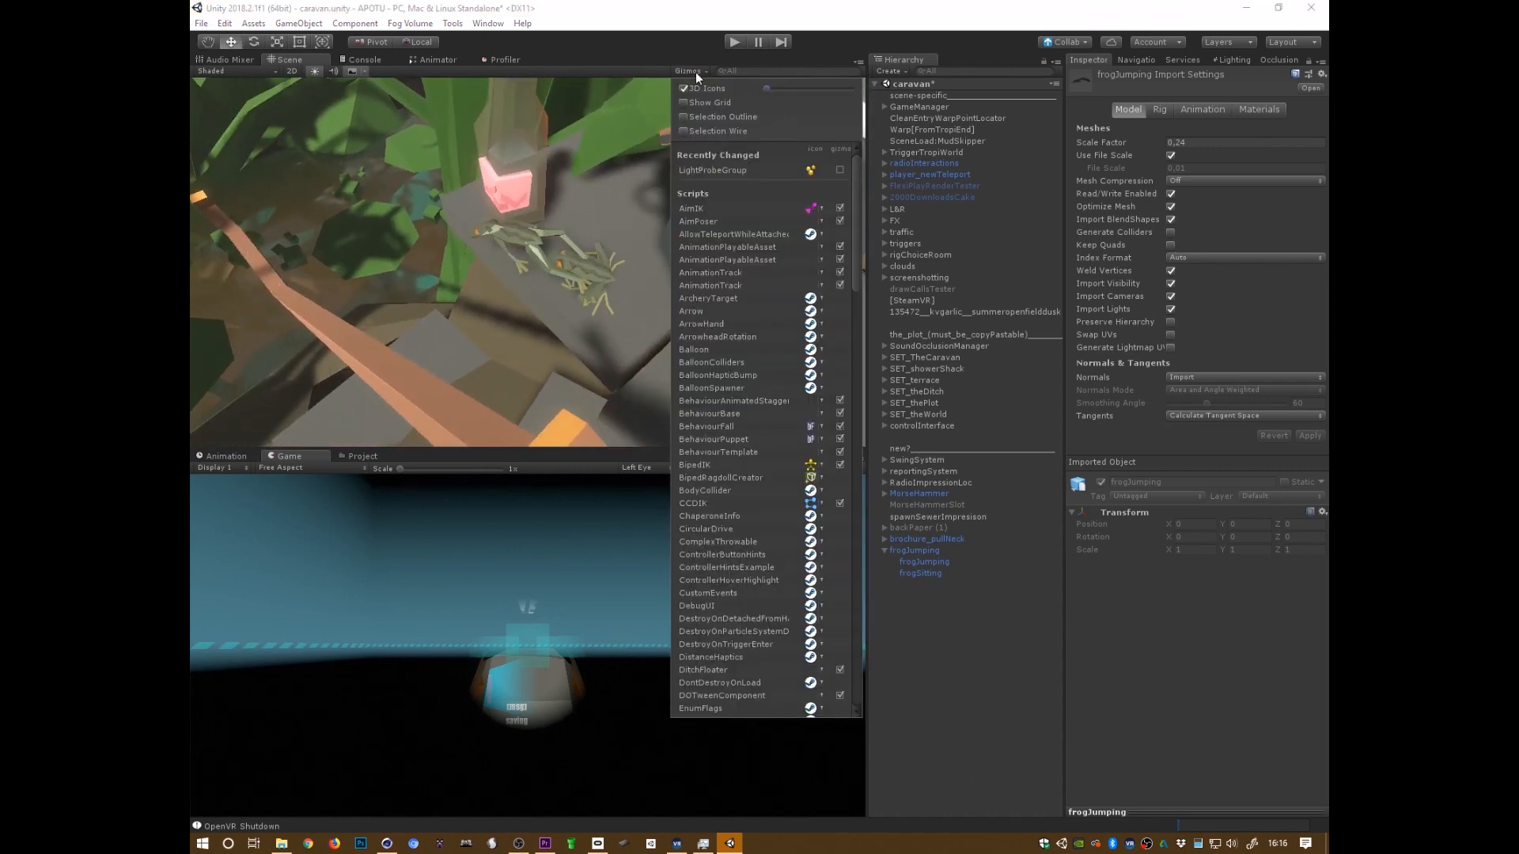
pyautogui.click(695, 70)
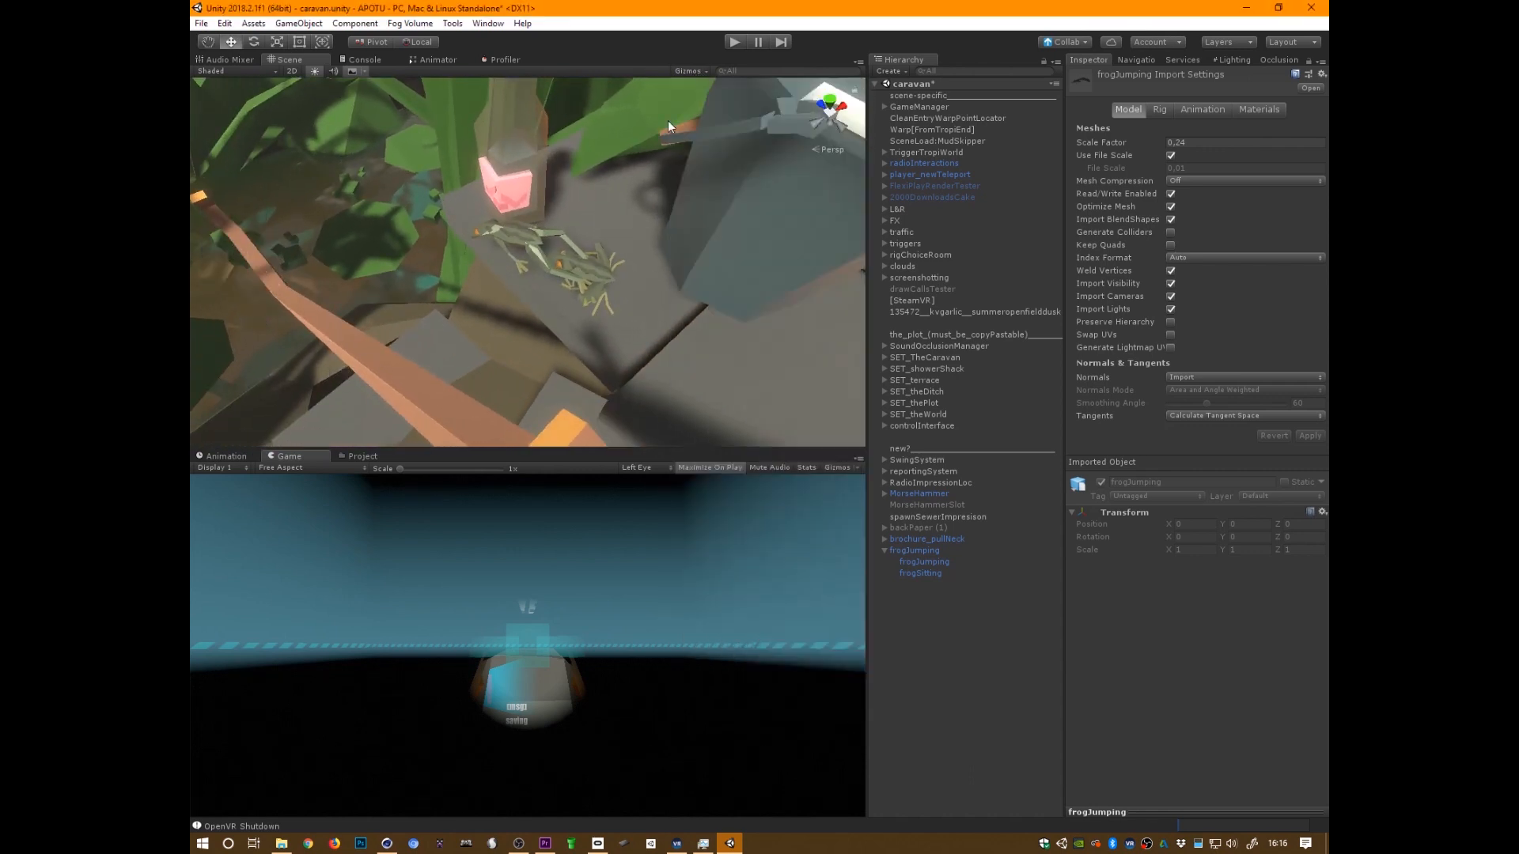
# Create an empty object at the frogJumping object's position, move it to the root of the hierarchy and name it Frog
pyautogui.click(915, 552)
pyautogui.keyDown('alt'); pyautogui.moveTo(791, 356); pyautogui.dragTo(799, 387); pyautogui.keyUp('alt')
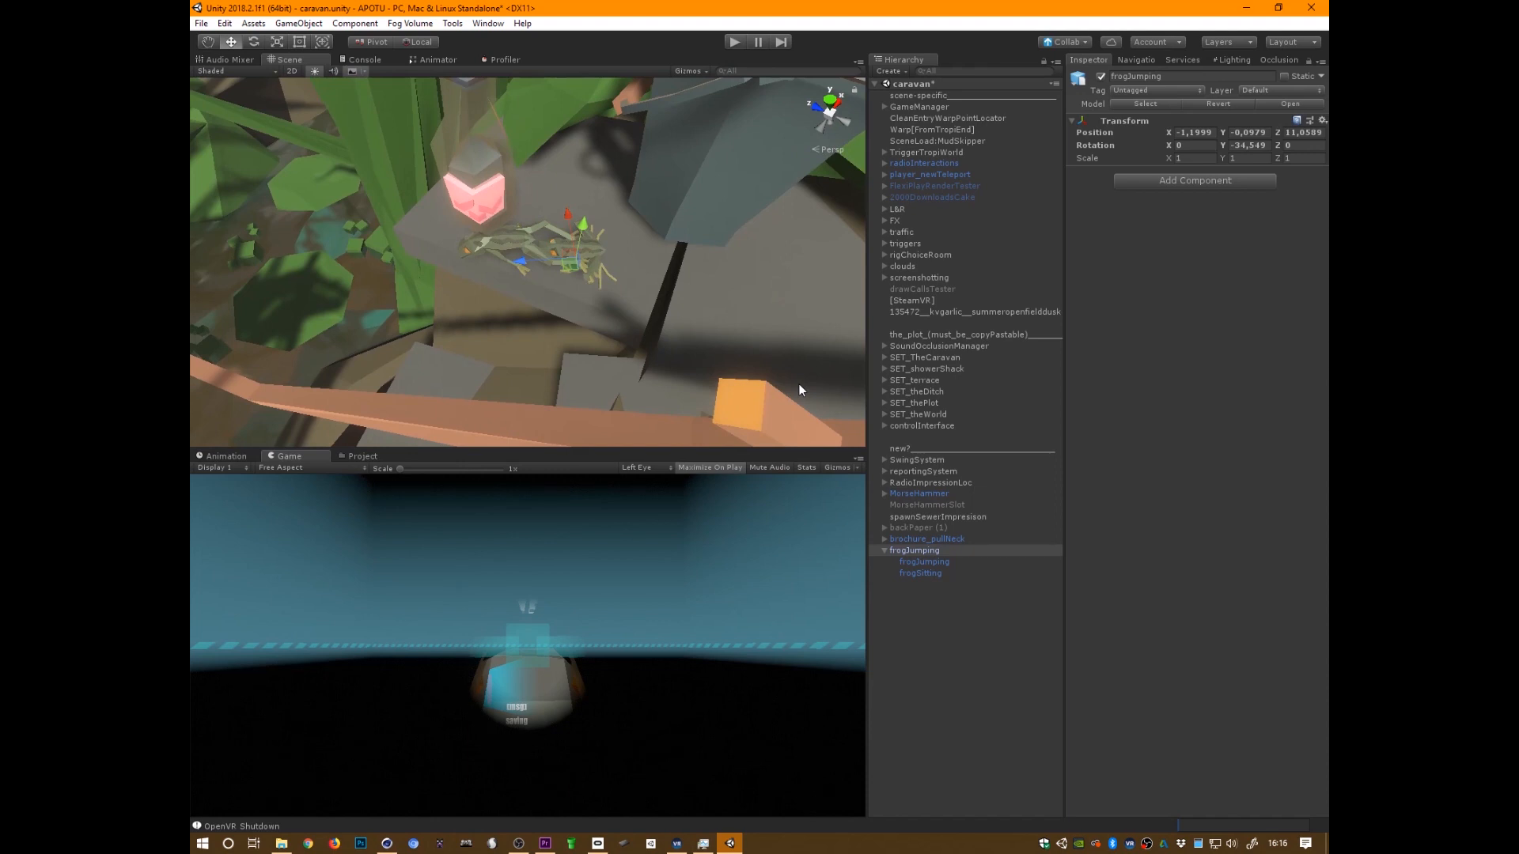
pyautogui.rightClick(923, 550)
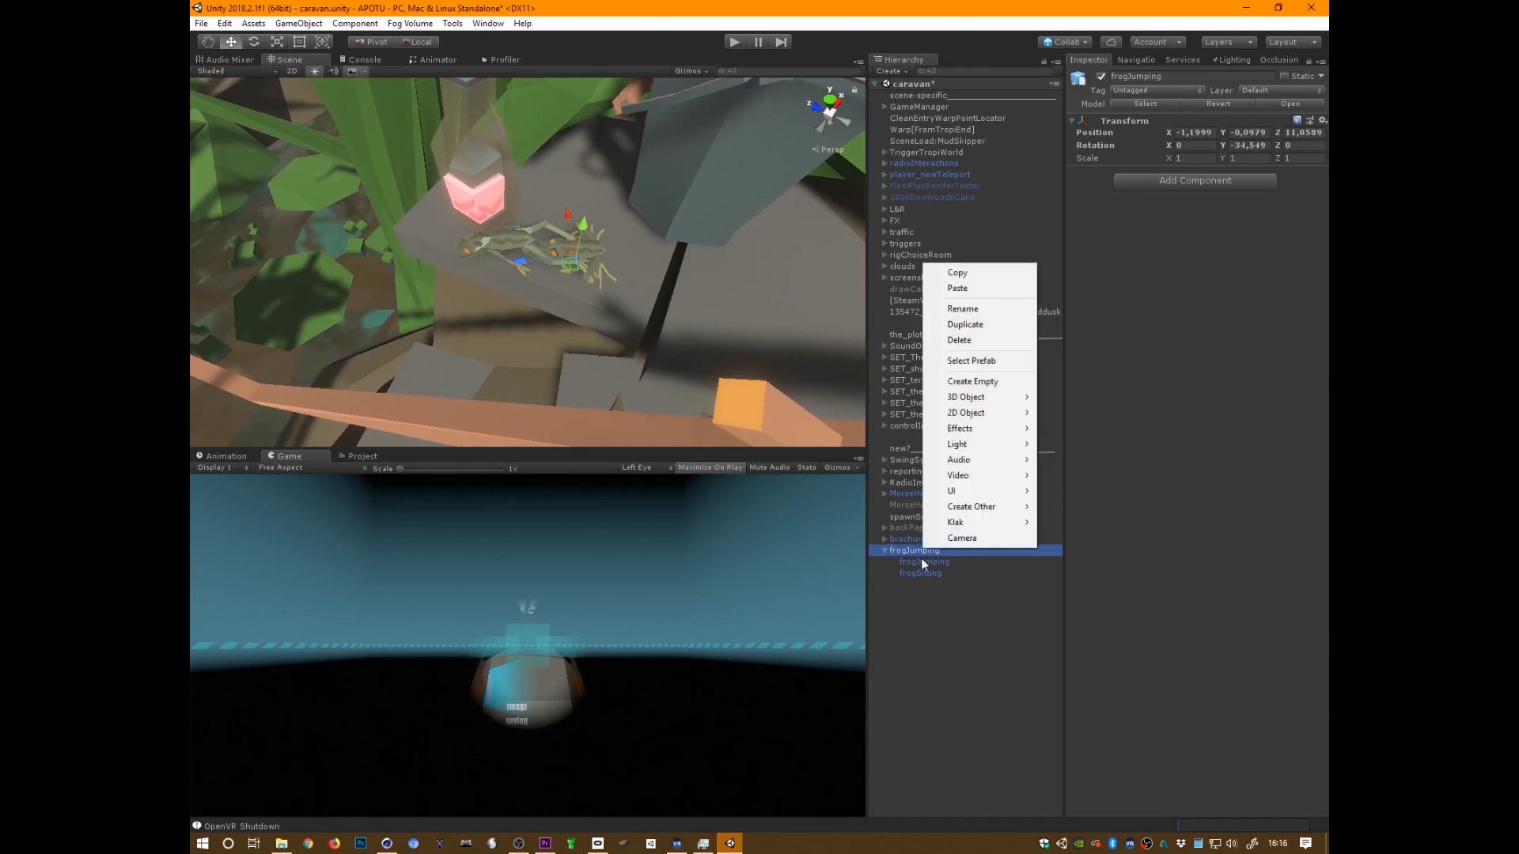
pyautogui.click(973, 381)
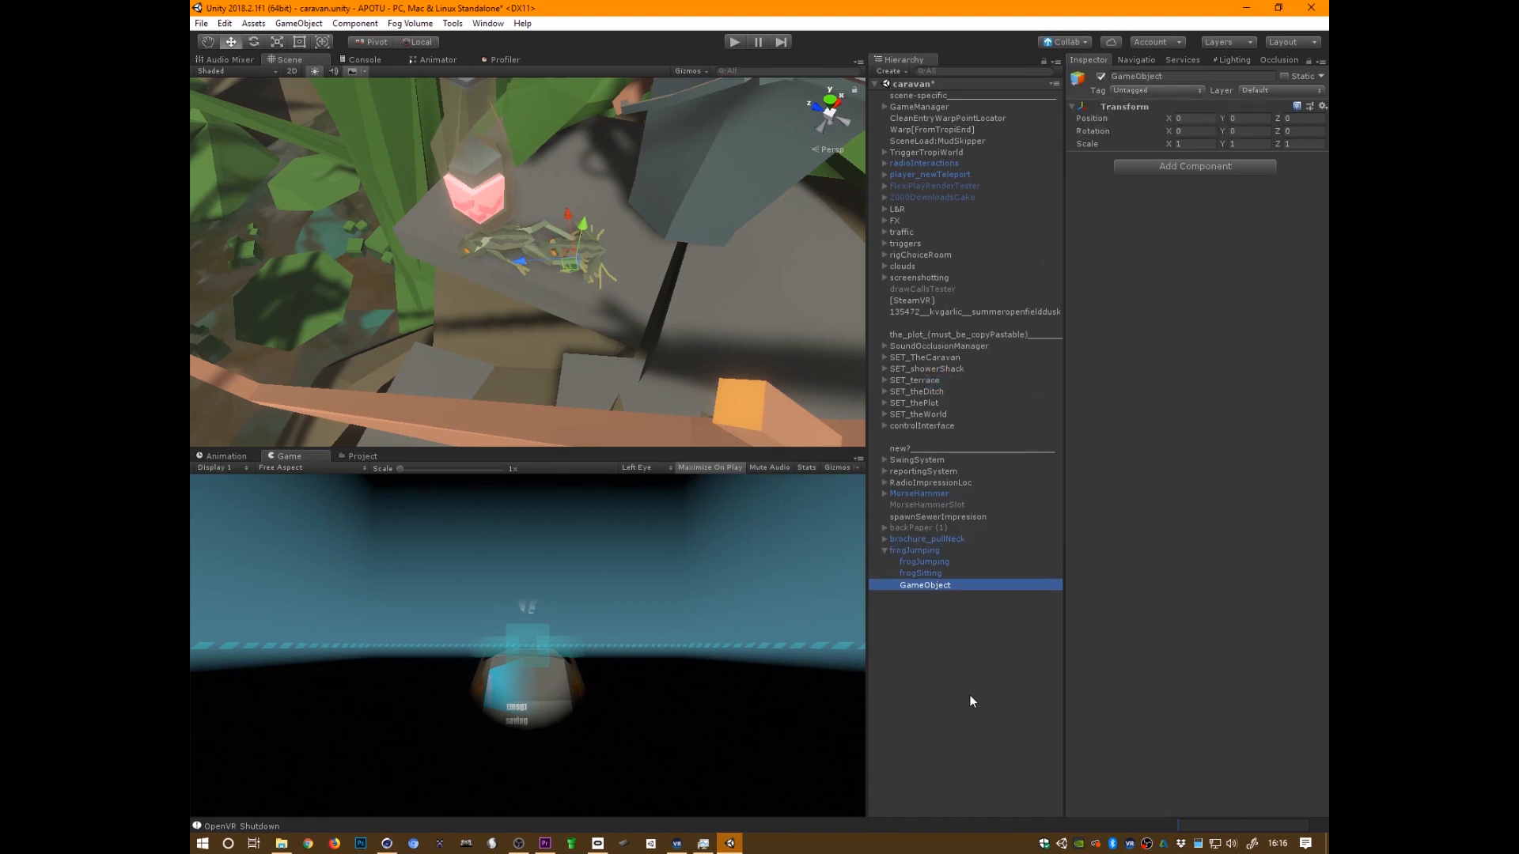
pyautogui.moveTo(921, 586); pyautogui.dragTo(911, 550)
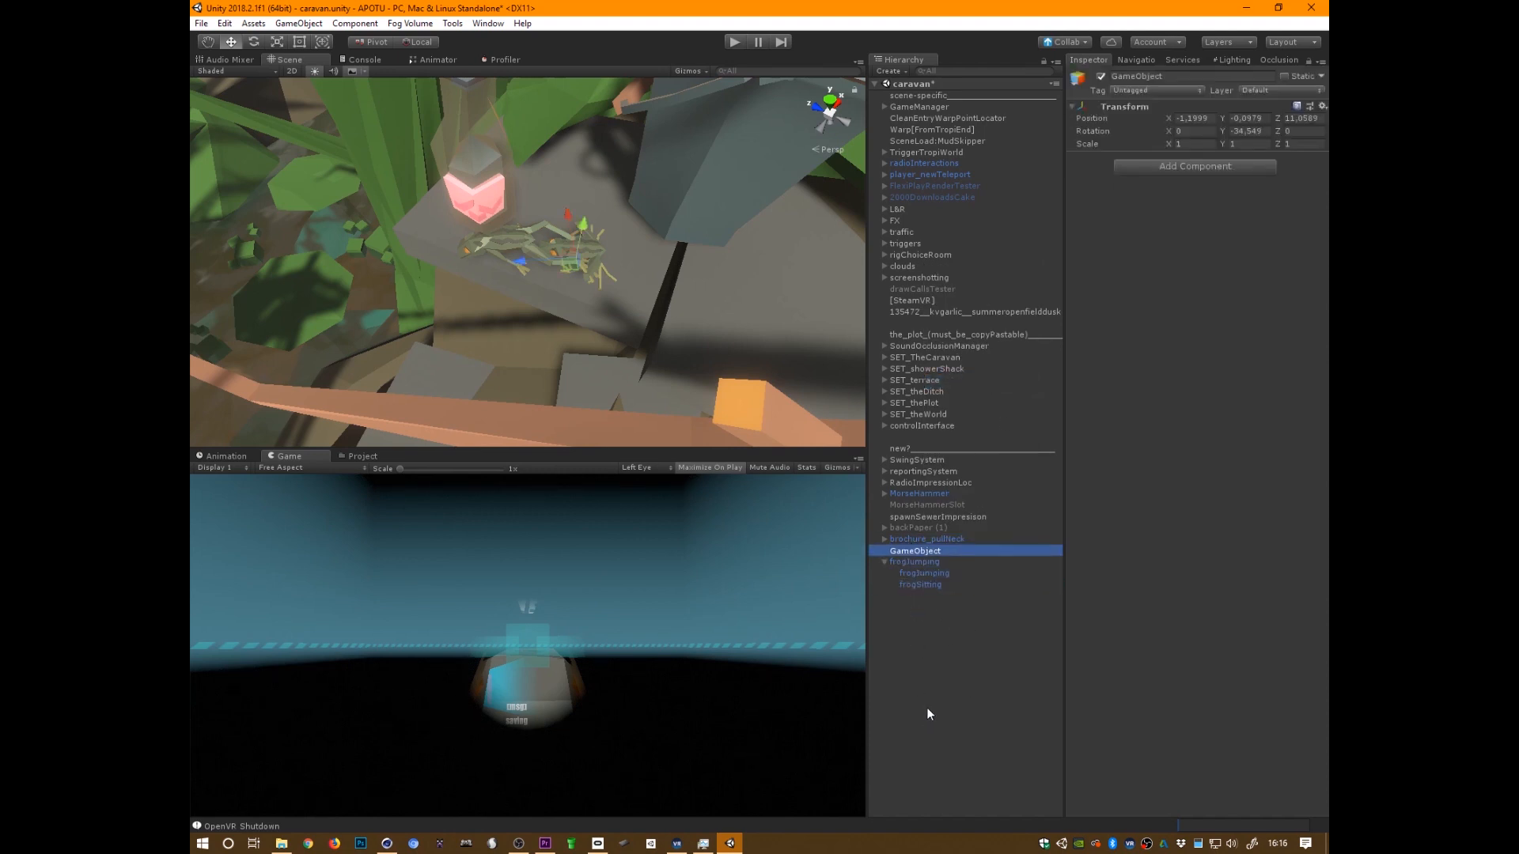
pyautogui.click(921, 552)
pyautogui.write('Fr')
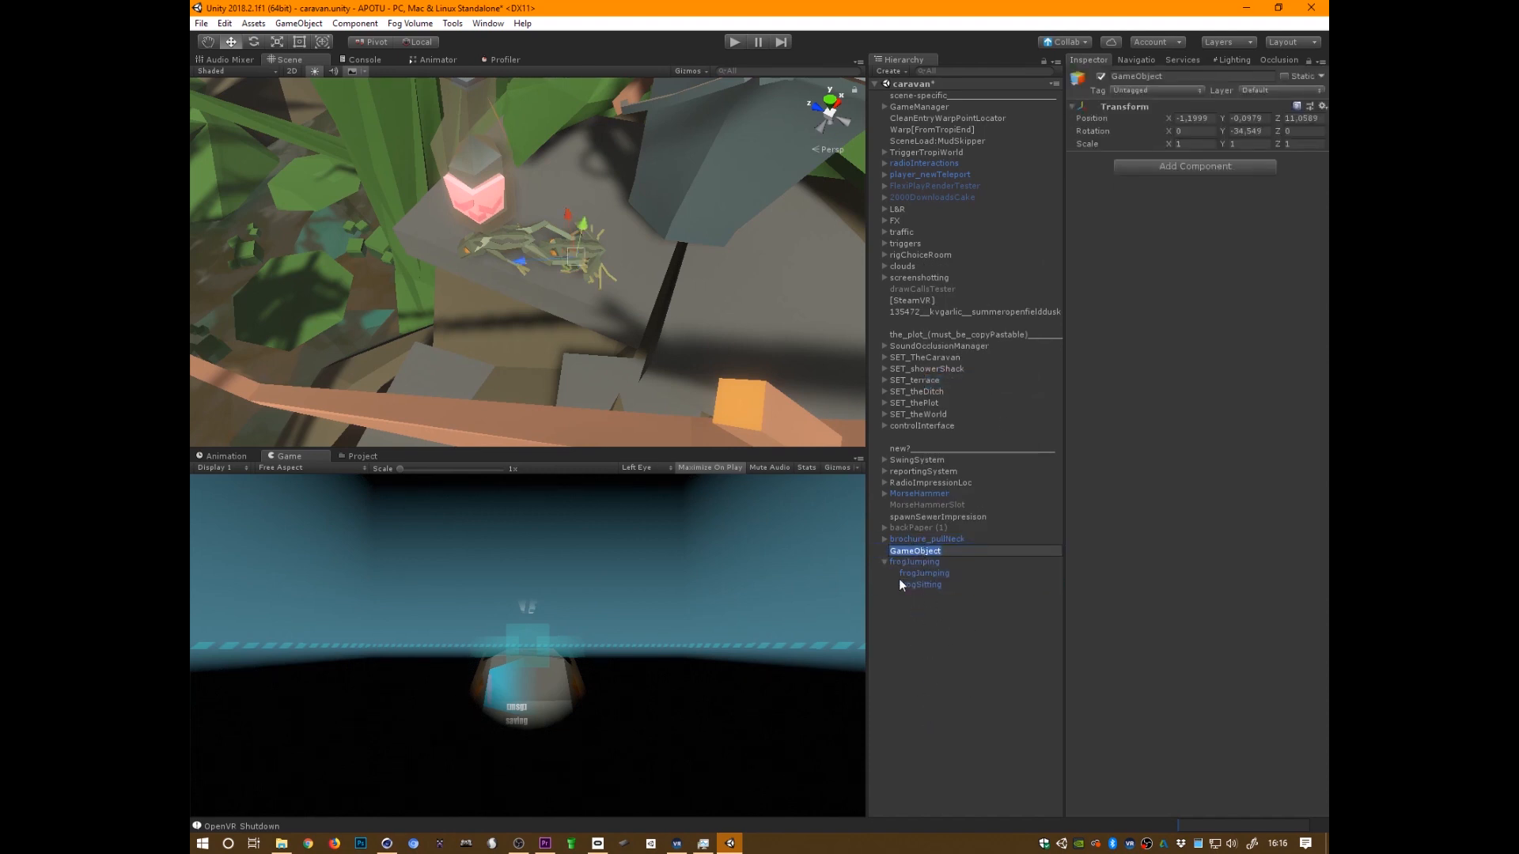
pyautogui.write('og')
pyautogui.press('Return')
# Move the frogJumping and frogSitting meshes directly under Frog, breaking the prefab instance, and remove their old frogJumping parent
pyautogui.moveTo(910, 562); pyautogui.dragTo(939, 587)
pyautogui.click(933, 573)
pyautogui.keyDown('shift'); pyautogui.click(934, 584); pyautogui.keyUp('shift')
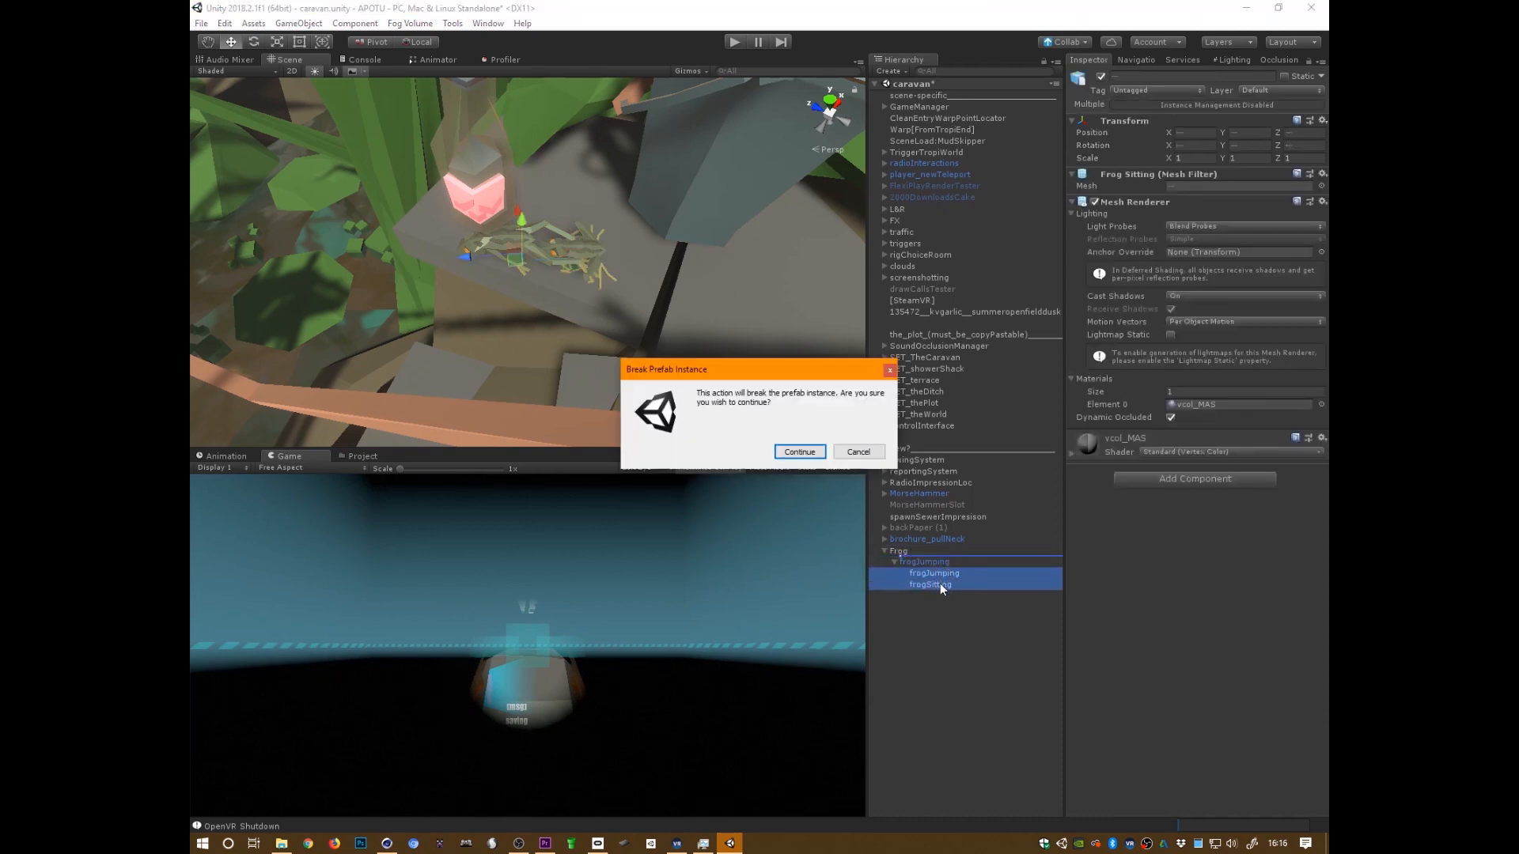
pyautogui.click(783, 452)
pyautogui.click(907, 618)
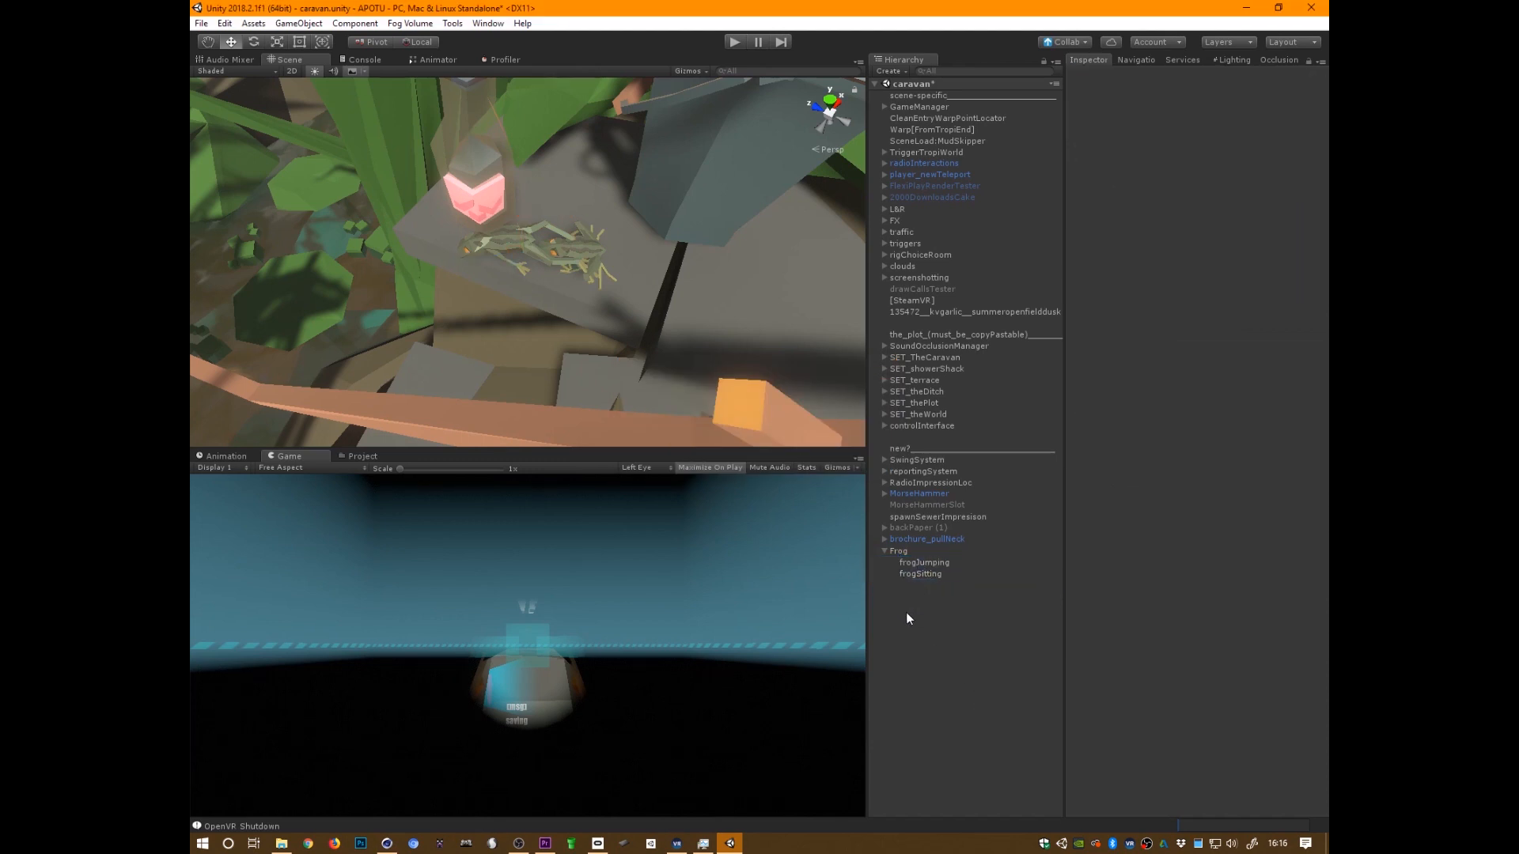
# Place frogSitting above frogJumping under Frog and deactivate the frogJumping mesh object
pyautogui.click(899, 551)
pyautogui.click(928, 563)
pyautogui.moveTo(926, 573); pyautogui.dragTo(930, 563)
pyautogui.click(922, 575)
pyautogui.click(1100, 76)
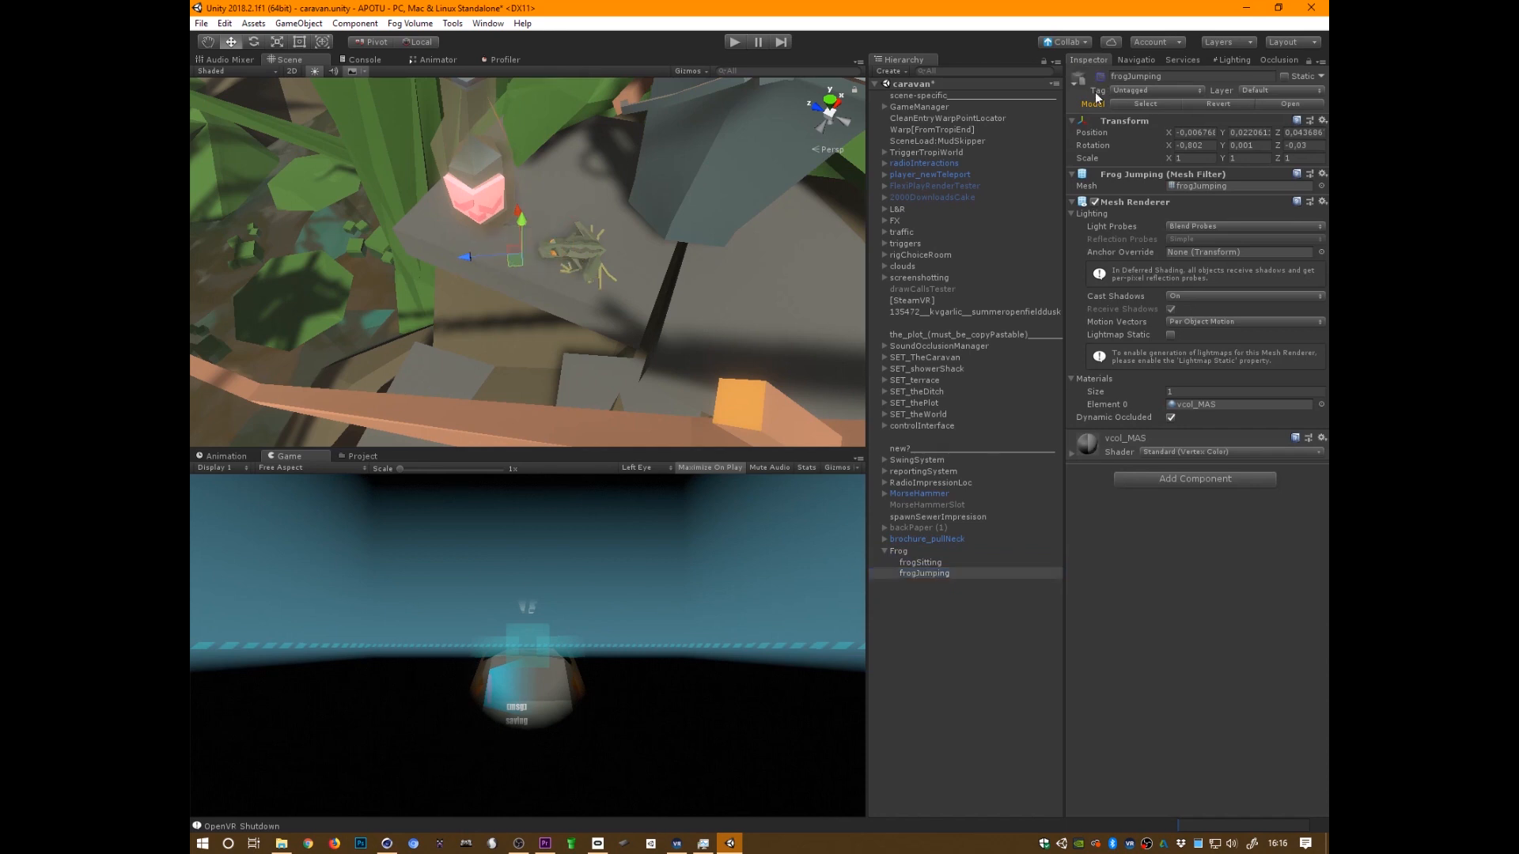
# Reactivate the frogJumping mesh object under Frog
pyautogui.keyDown('alt'); pyautogui.moveTo(756, 258); pyautogui.dragTo(600, 390); pyautogui.keyUp('alt')
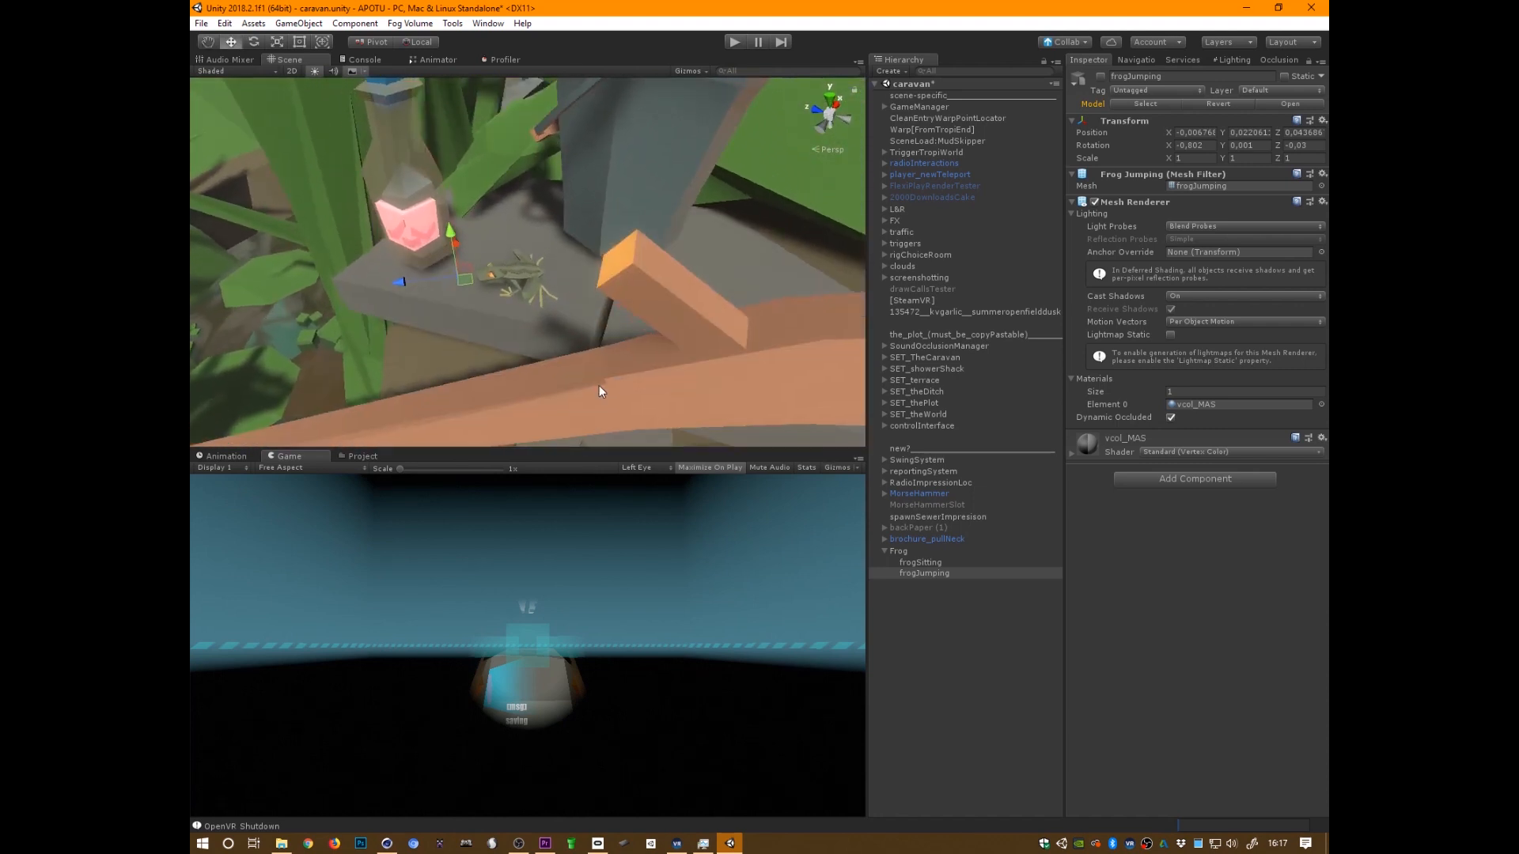
pyautogui.click(900, 551)
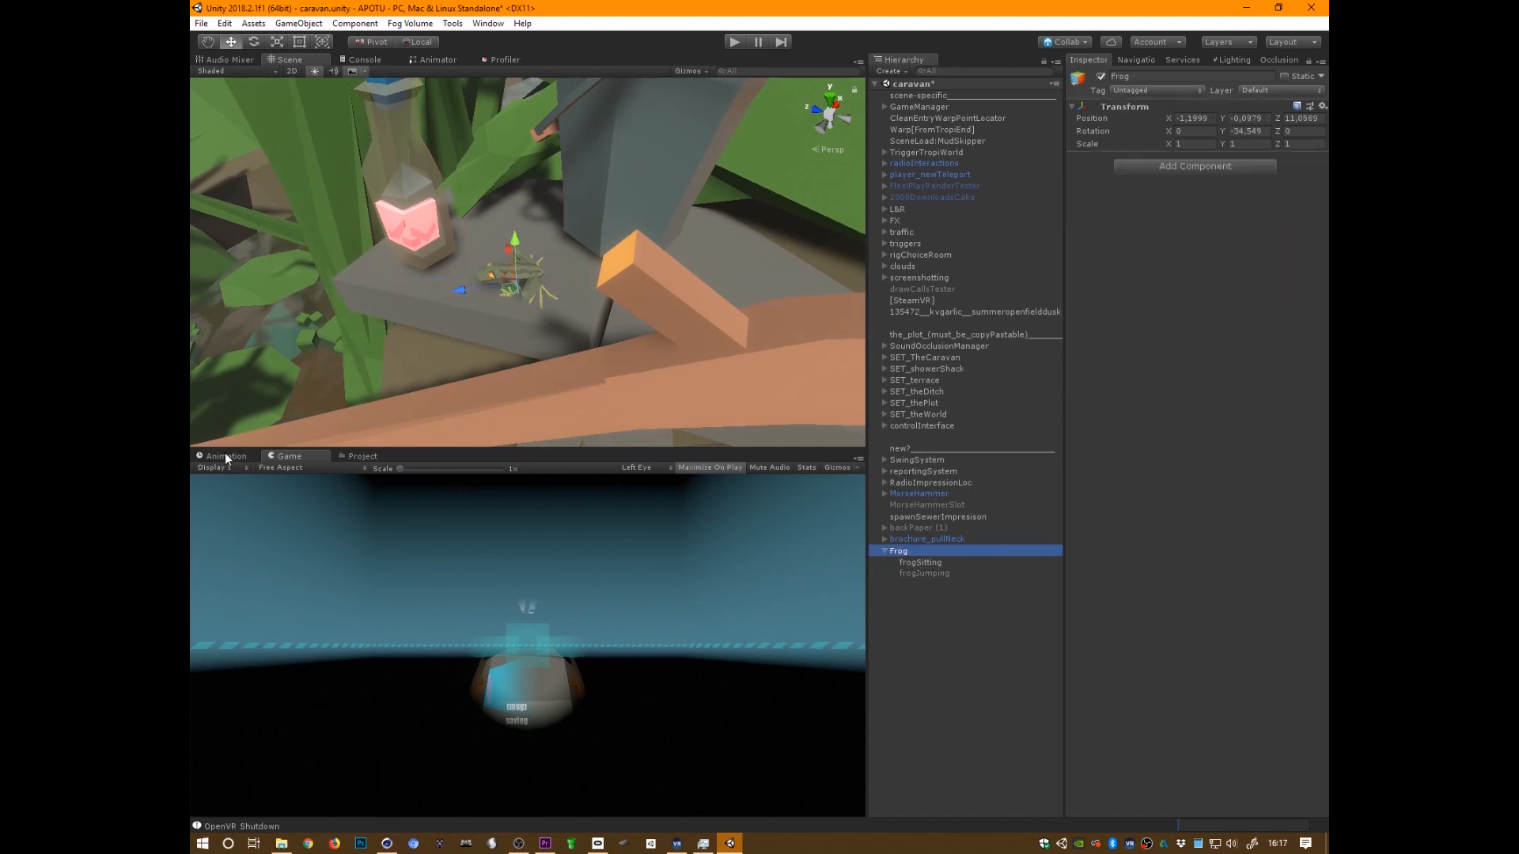
pyautogui.click(362, 456)
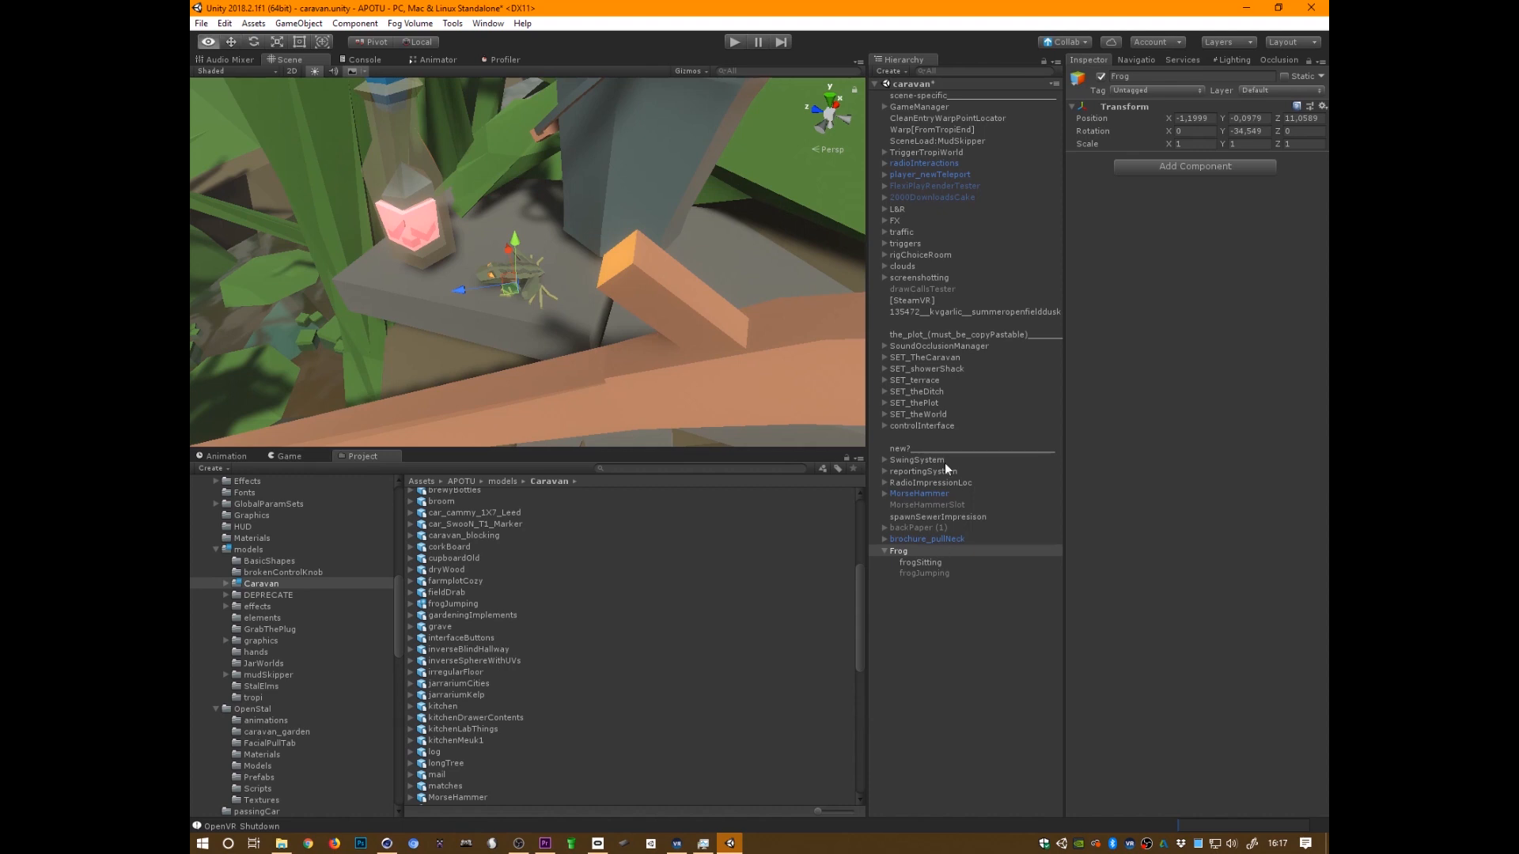
pyautogui.keyDown('alt'); pyautogui.moveTo(704, 349); pyautogui.dragTo(688, 363); pyautogui.keyUp('alt')
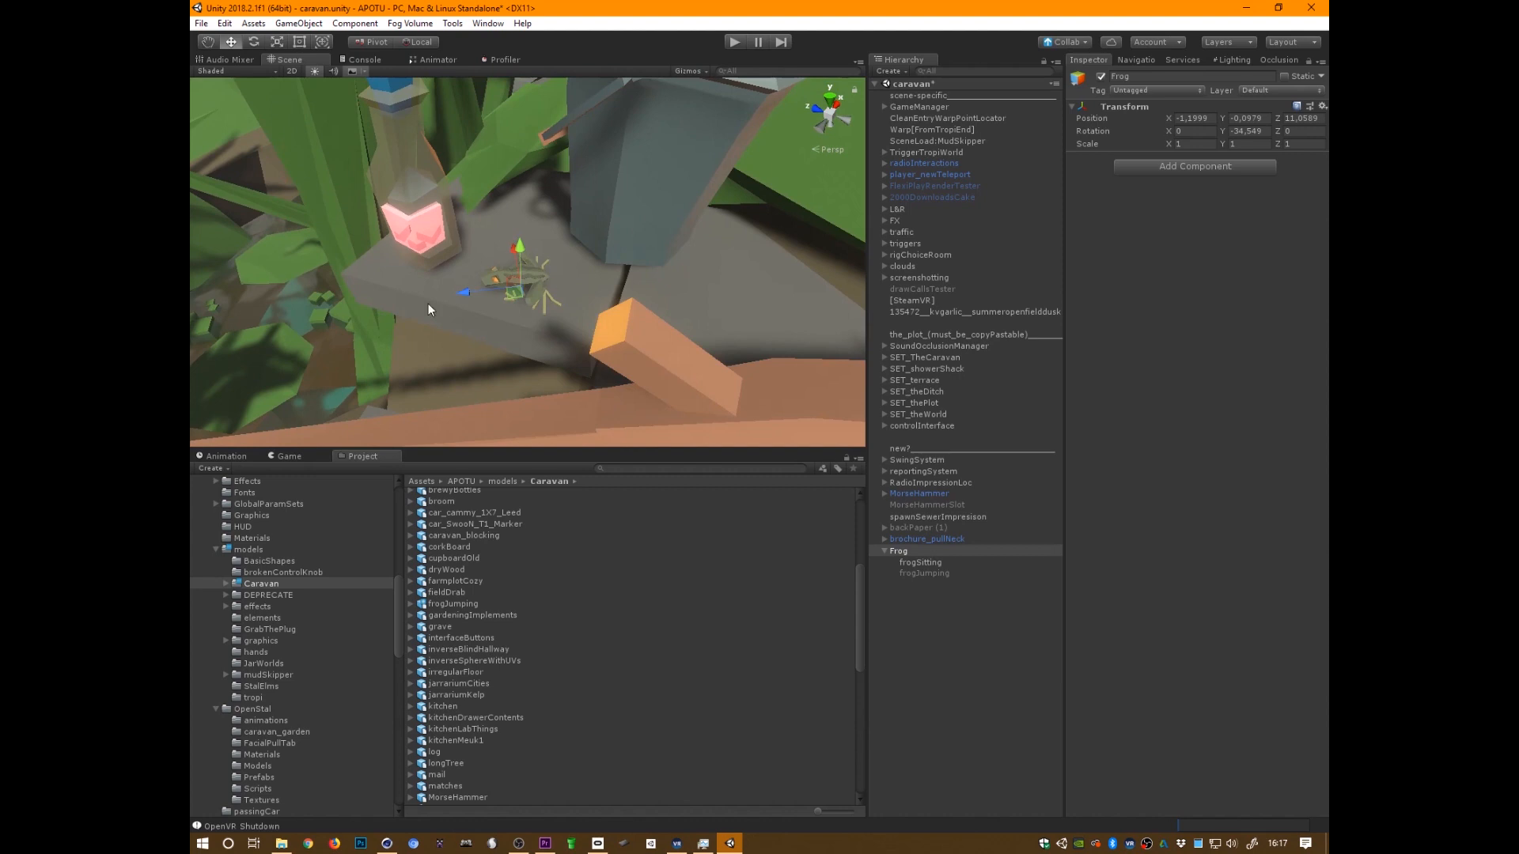
pyautogui.click(933, 565)
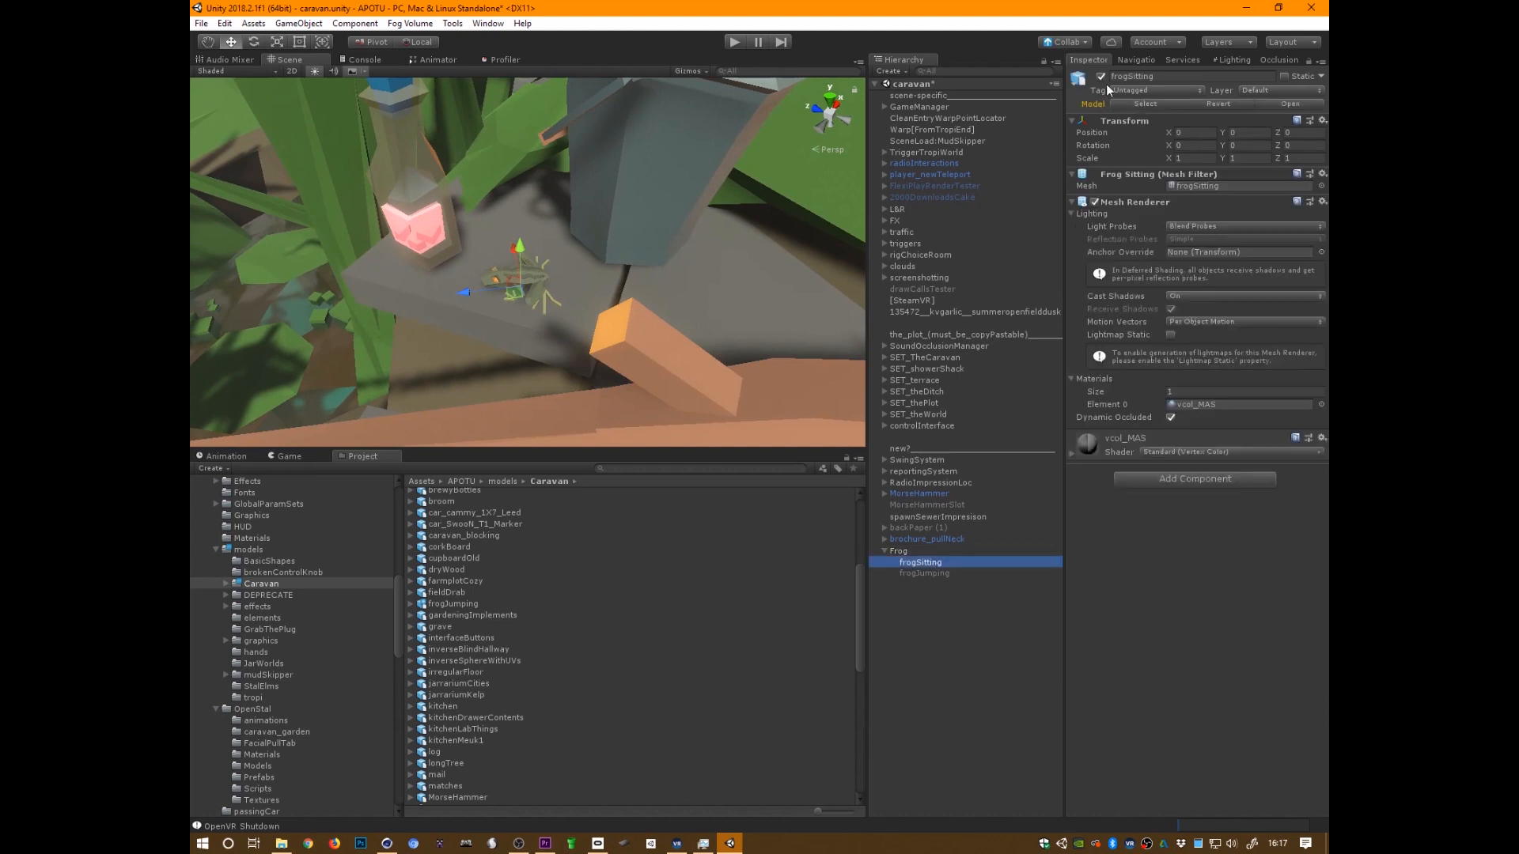
pyautogui.click(927, 571)
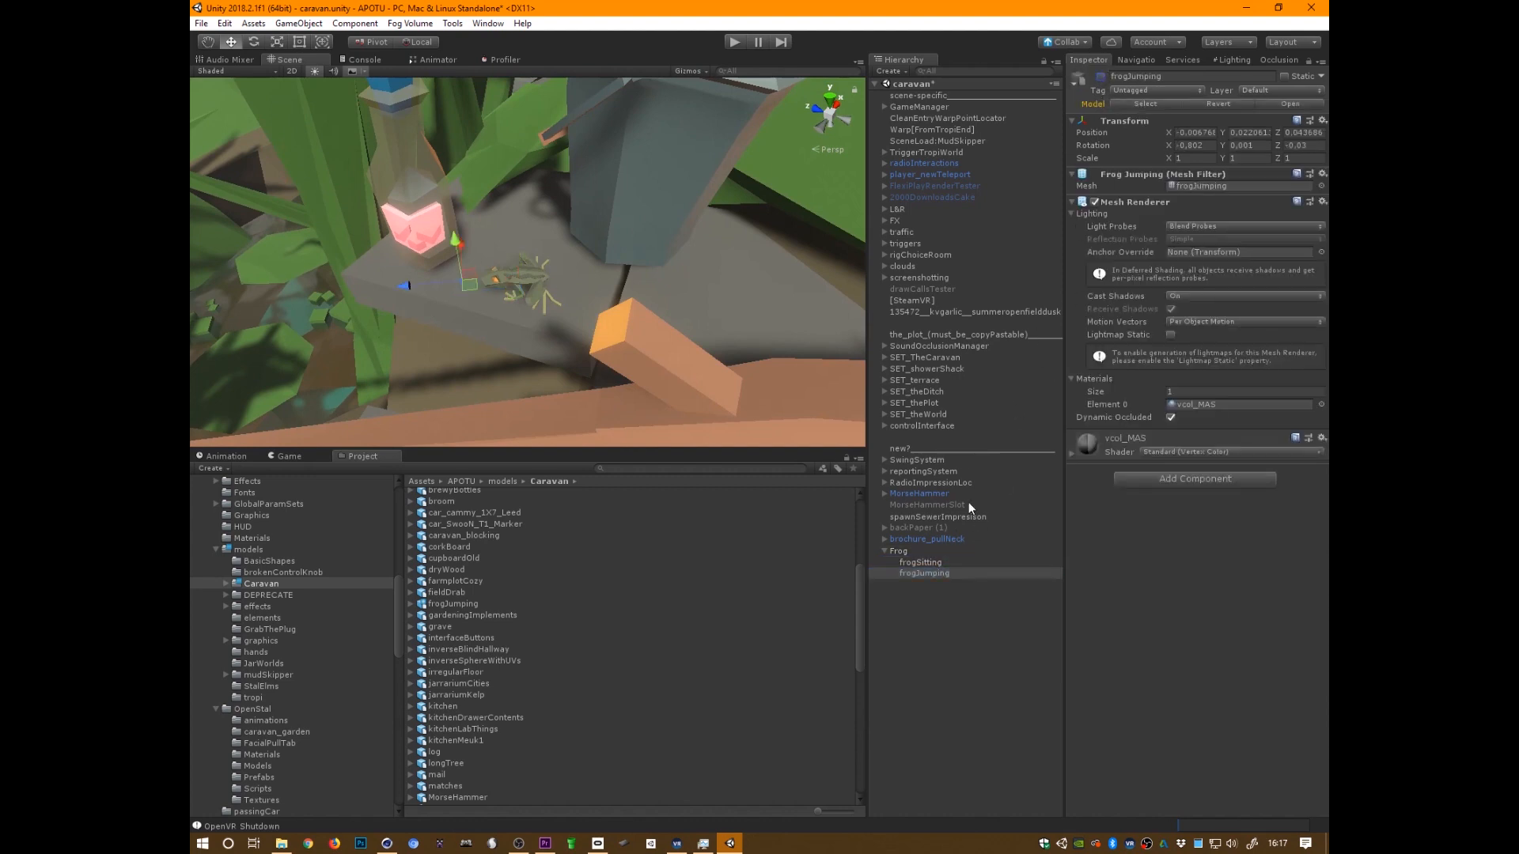
pyautogui.hotkey('alt', 'shift', 'a')
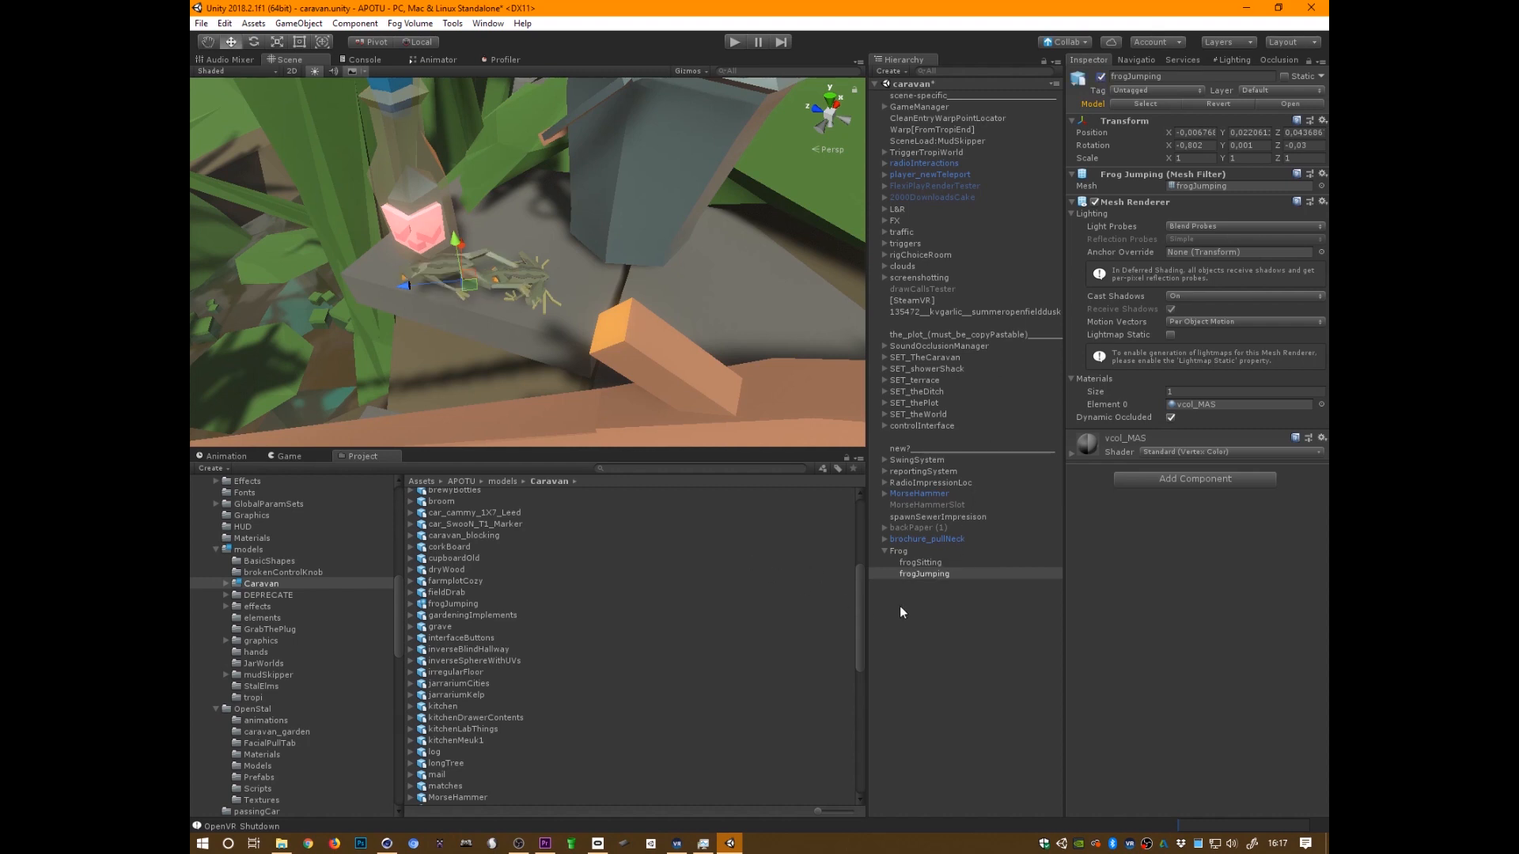
# Try moving the frogJumping mesh off the stone slab into the reeds, to about Y -0.017 and Z 0.24
pyautogui.click(932, 564)
pyautogui.click(934, 574)
pyautogui.keyDown('alt'); pyautogui.moveTo(691, 424); pyautogui.dragTo(600, 358); pyautogui.keyUp('alt')
pyautogui.moveTo(521, 289); pyautogui.dragTo(783, 355)
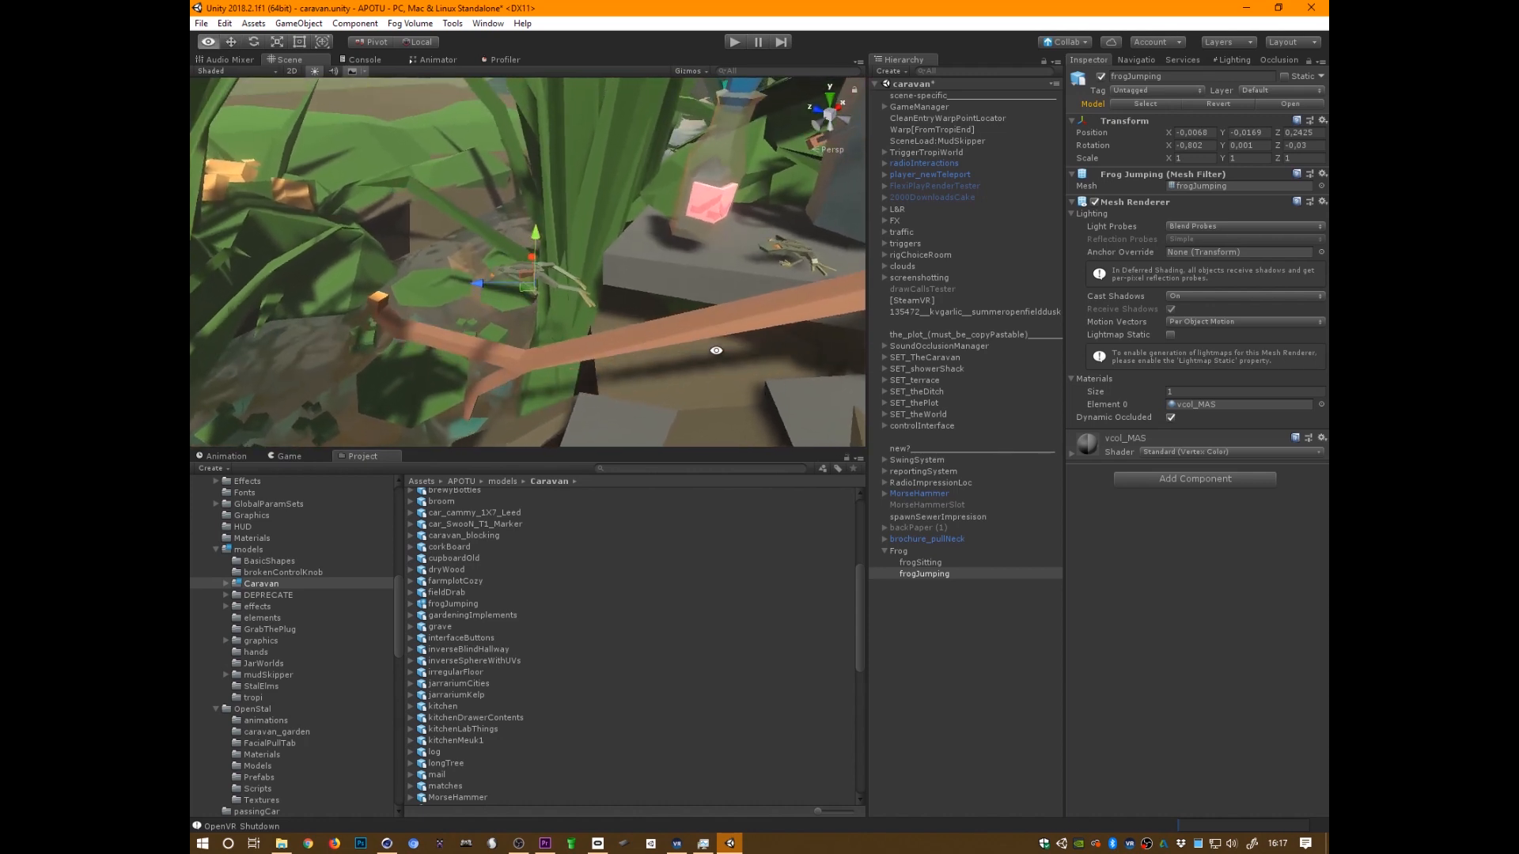
pyautogui.moveTo(716, 350); pyautogui.dragTo(666, 421, button='middle')
pyautogui.click(736, 312)
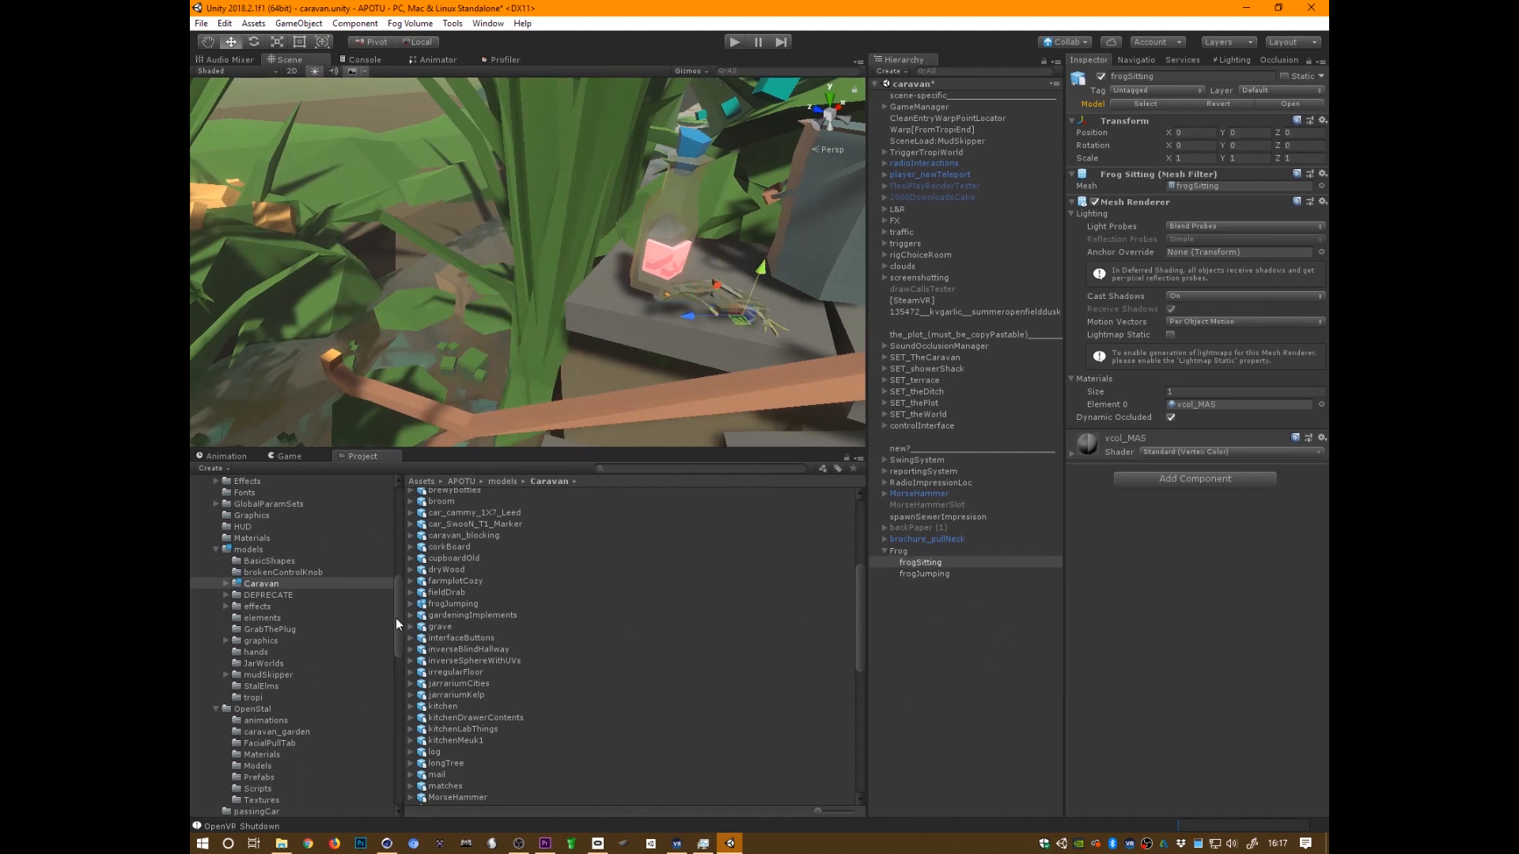
# Create a C# script named JumpingFrog in the CODE folder and attach it to the Frog object
pyautogui.moveTo(397, 619); pyautogui.dragTo(401, 548)
pyautogui.click(259, 645)
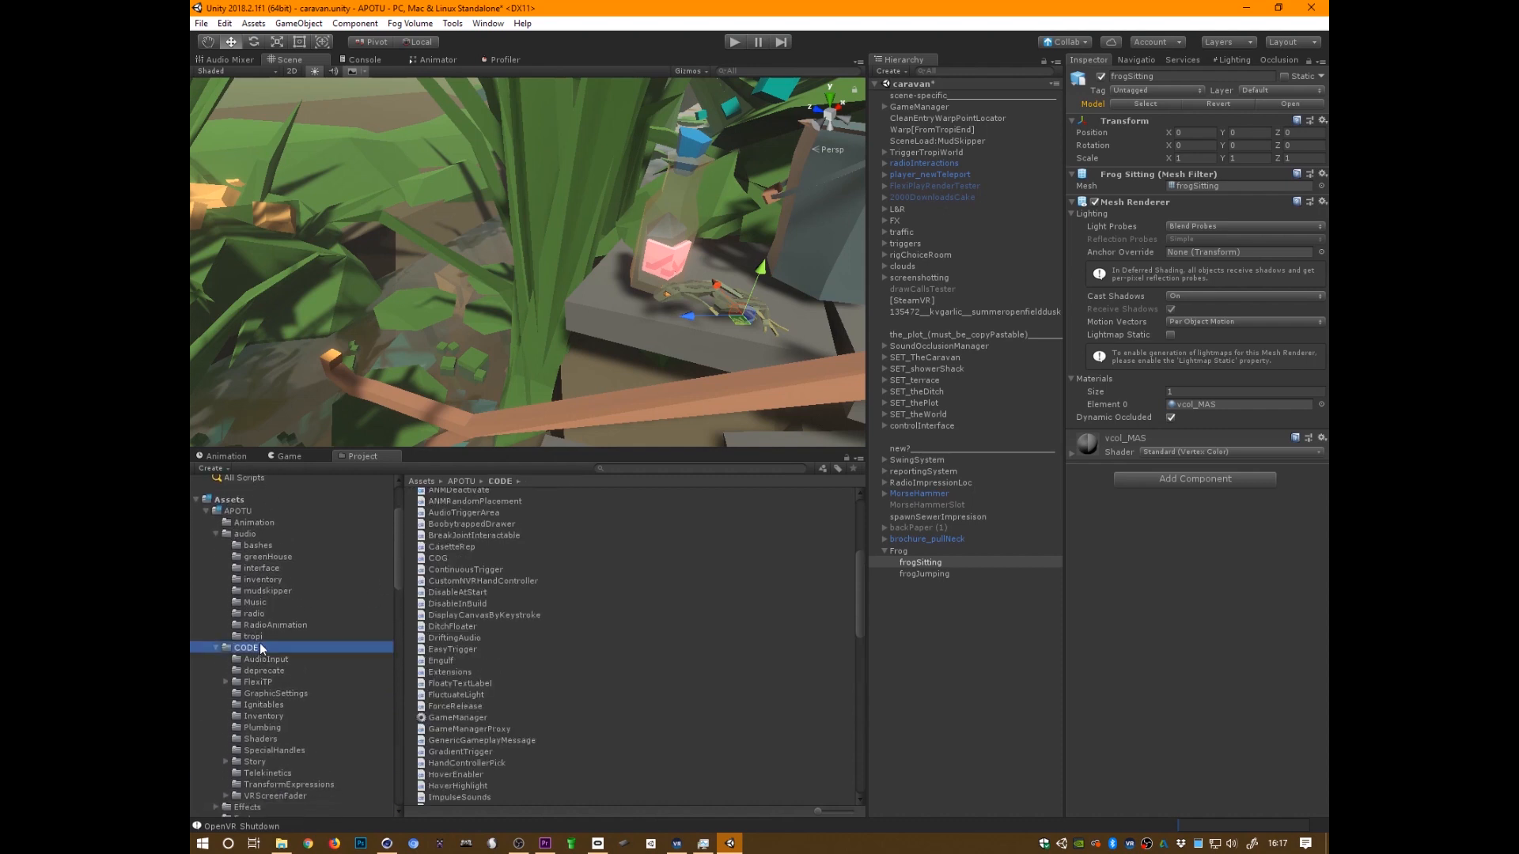
pyautogui.rightClick(260, 642)
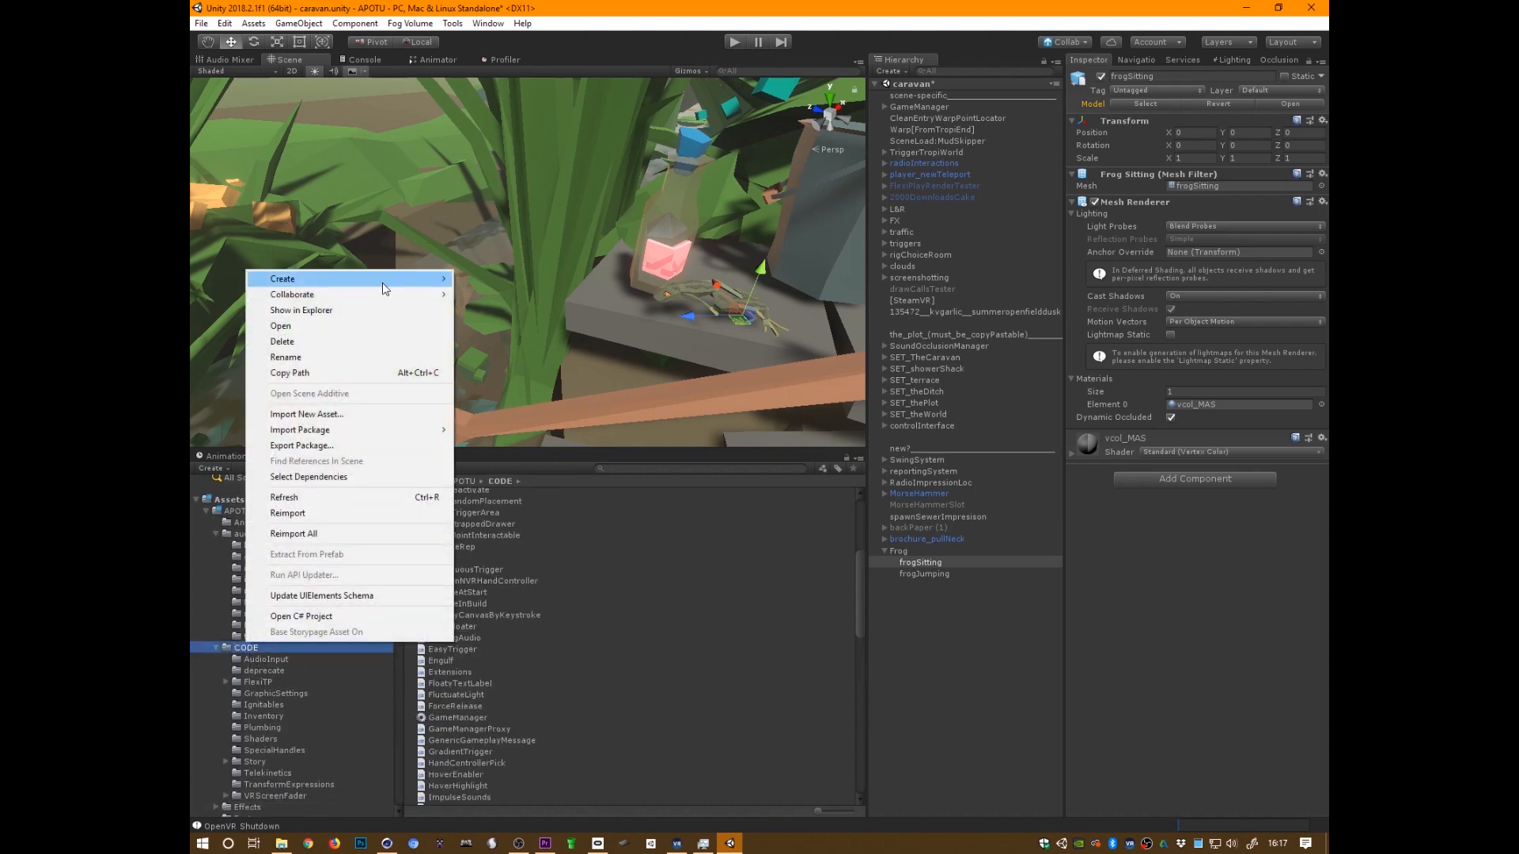
pyautogui.moveTo(382, 282)
pyautogui.click(570, 340)
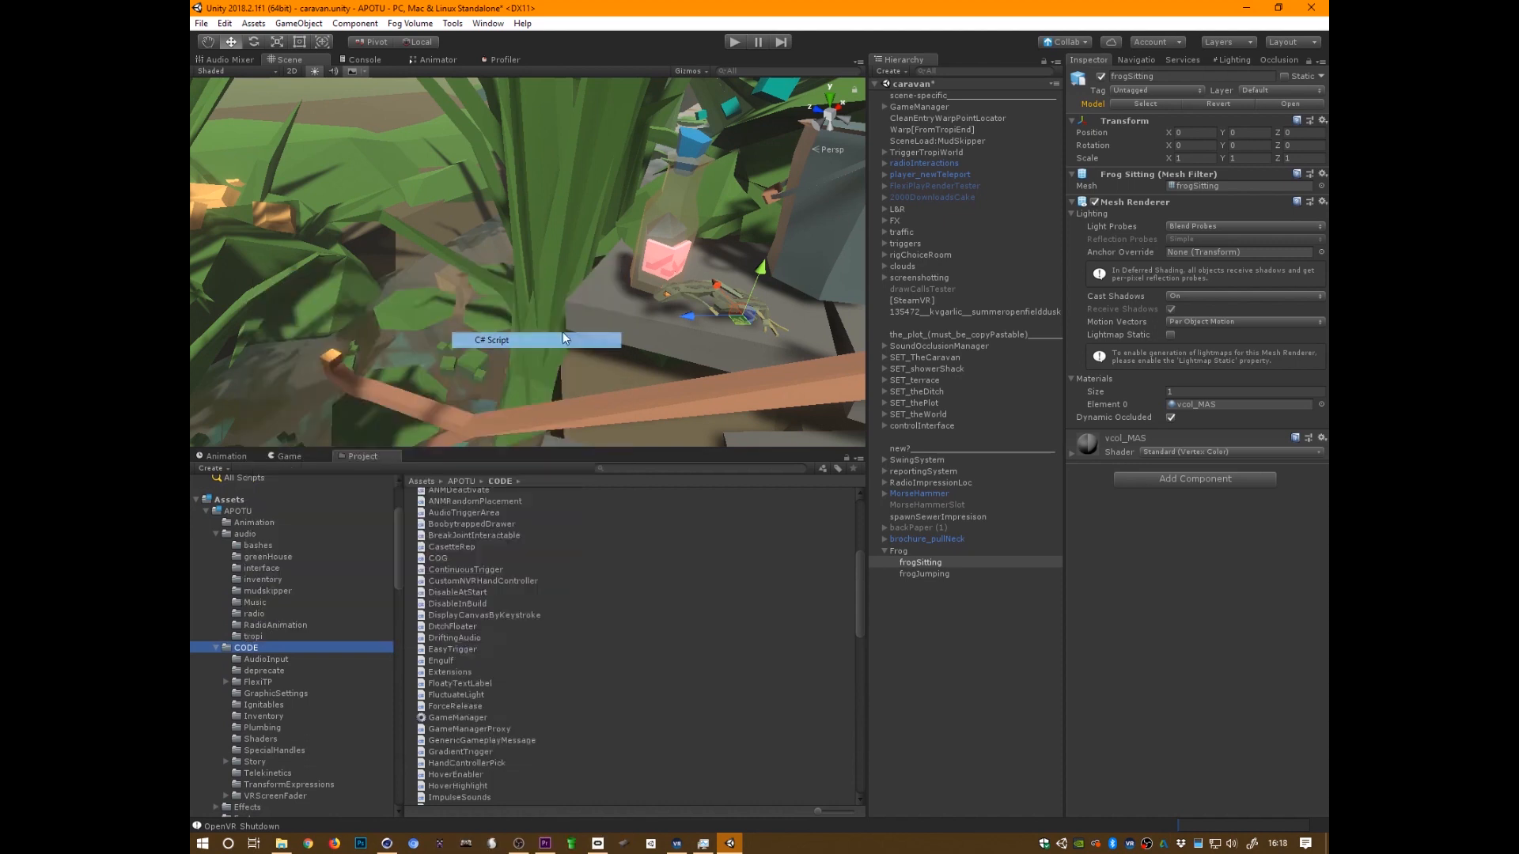
pyautogui.write('Jump')
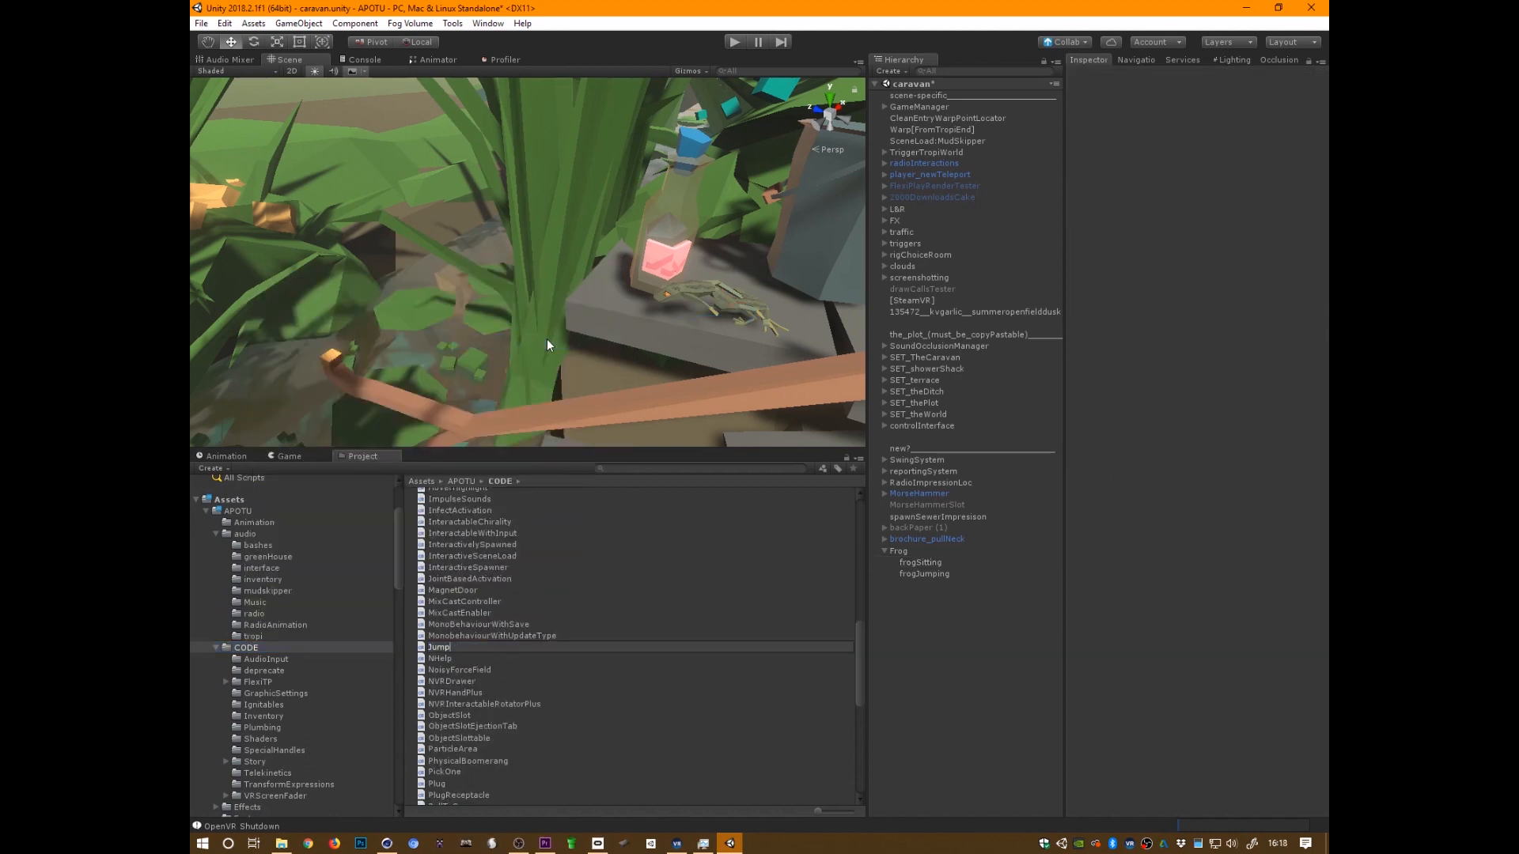
pyautogui.write('ingFrog')
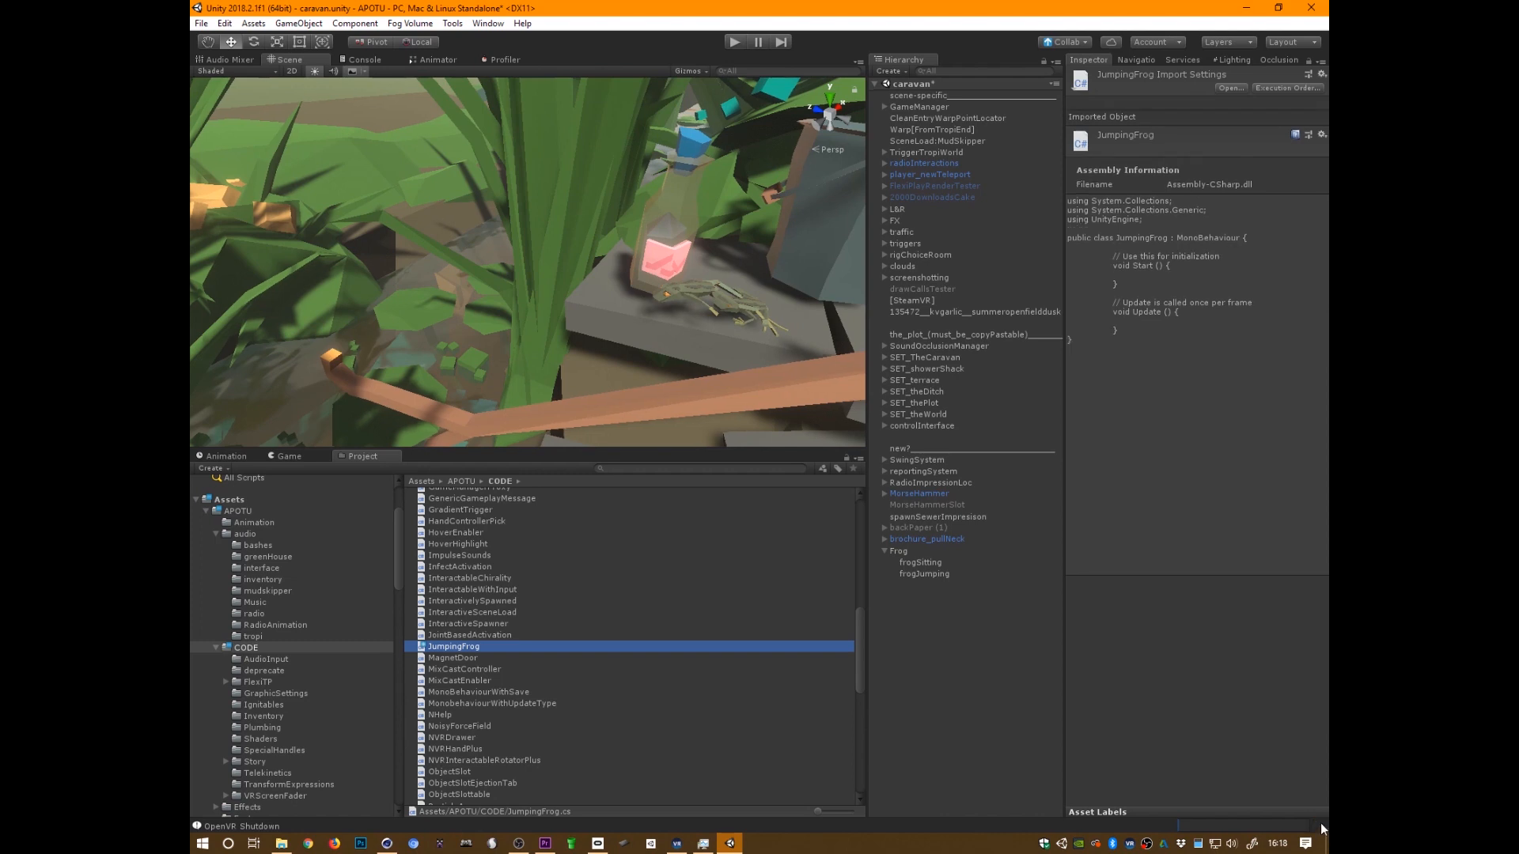
pyautogui.moveTo(457, 649); pyautogui.dragTo(902, 550)
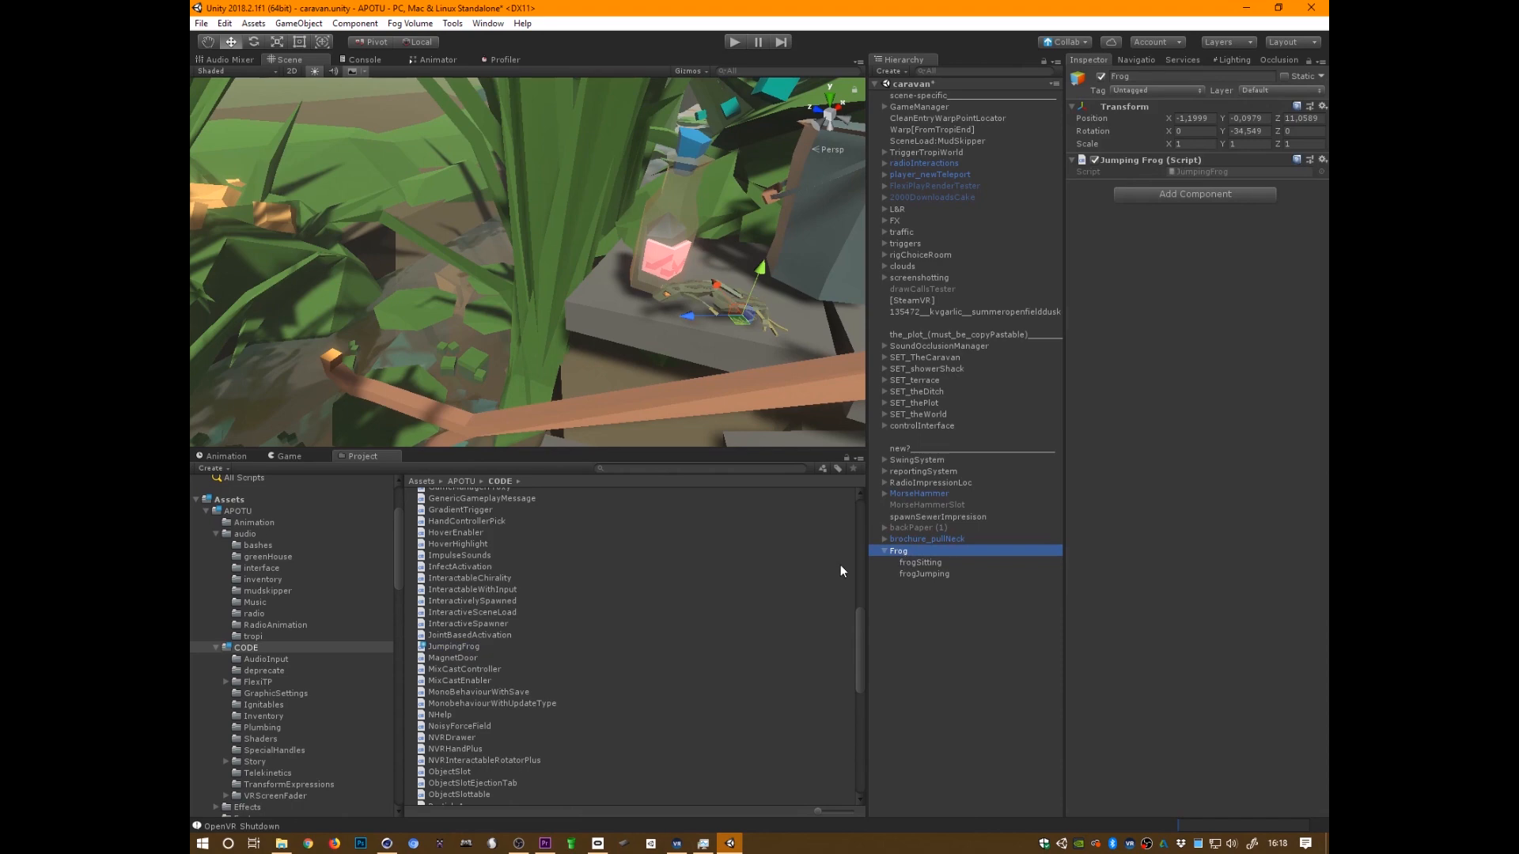
# Open the JumpingFrog script in Visual Studio Code, put the class's opening brace on its own line and delete the default Start and Update methods
pyautogui.click(1197, 172)
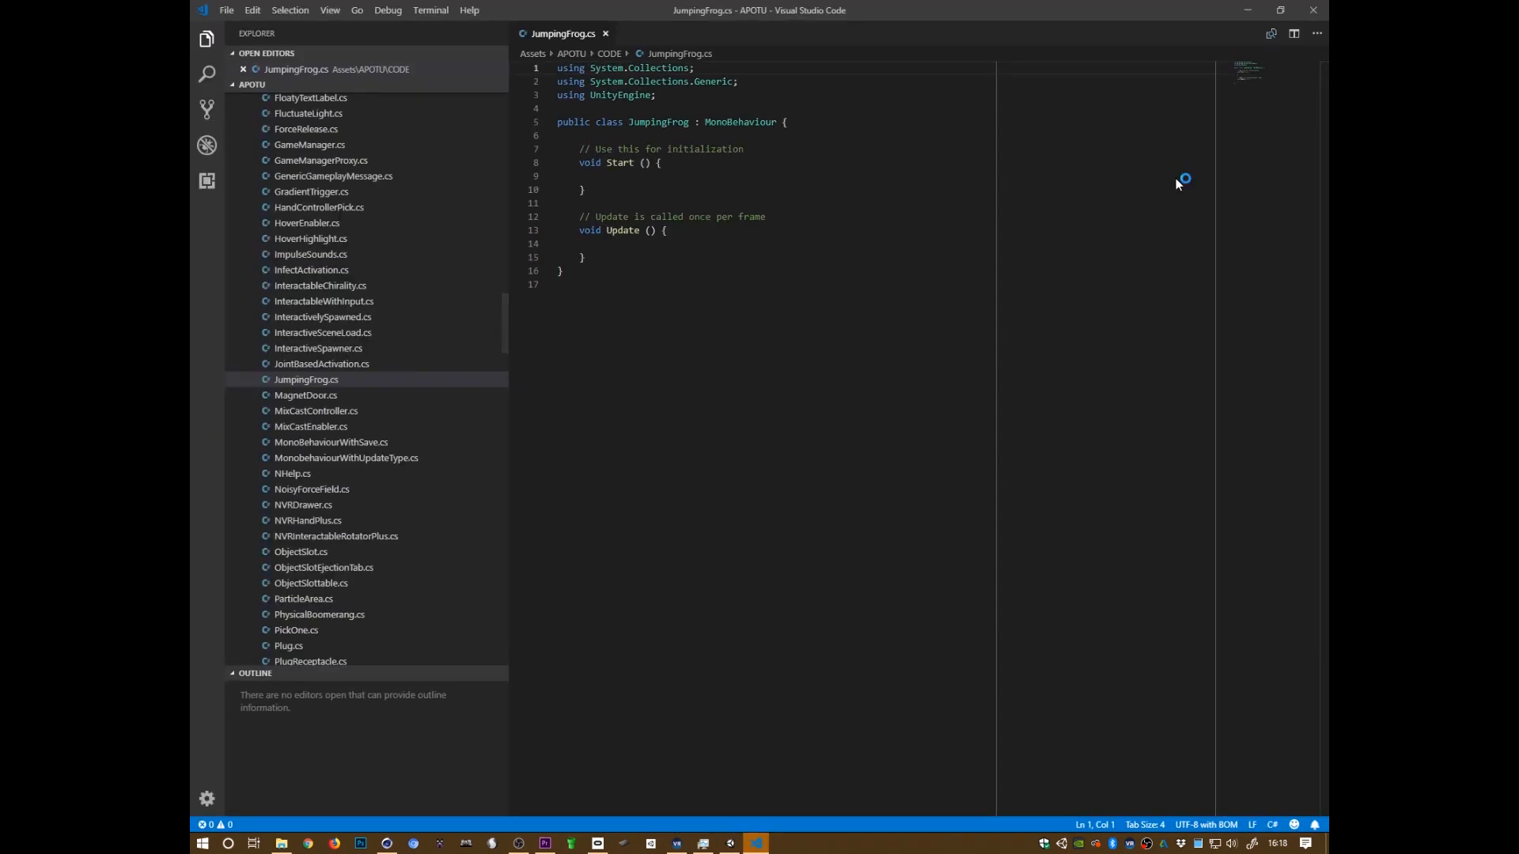
pyautogui.click(783, 125)
pyautogui.press('Return')
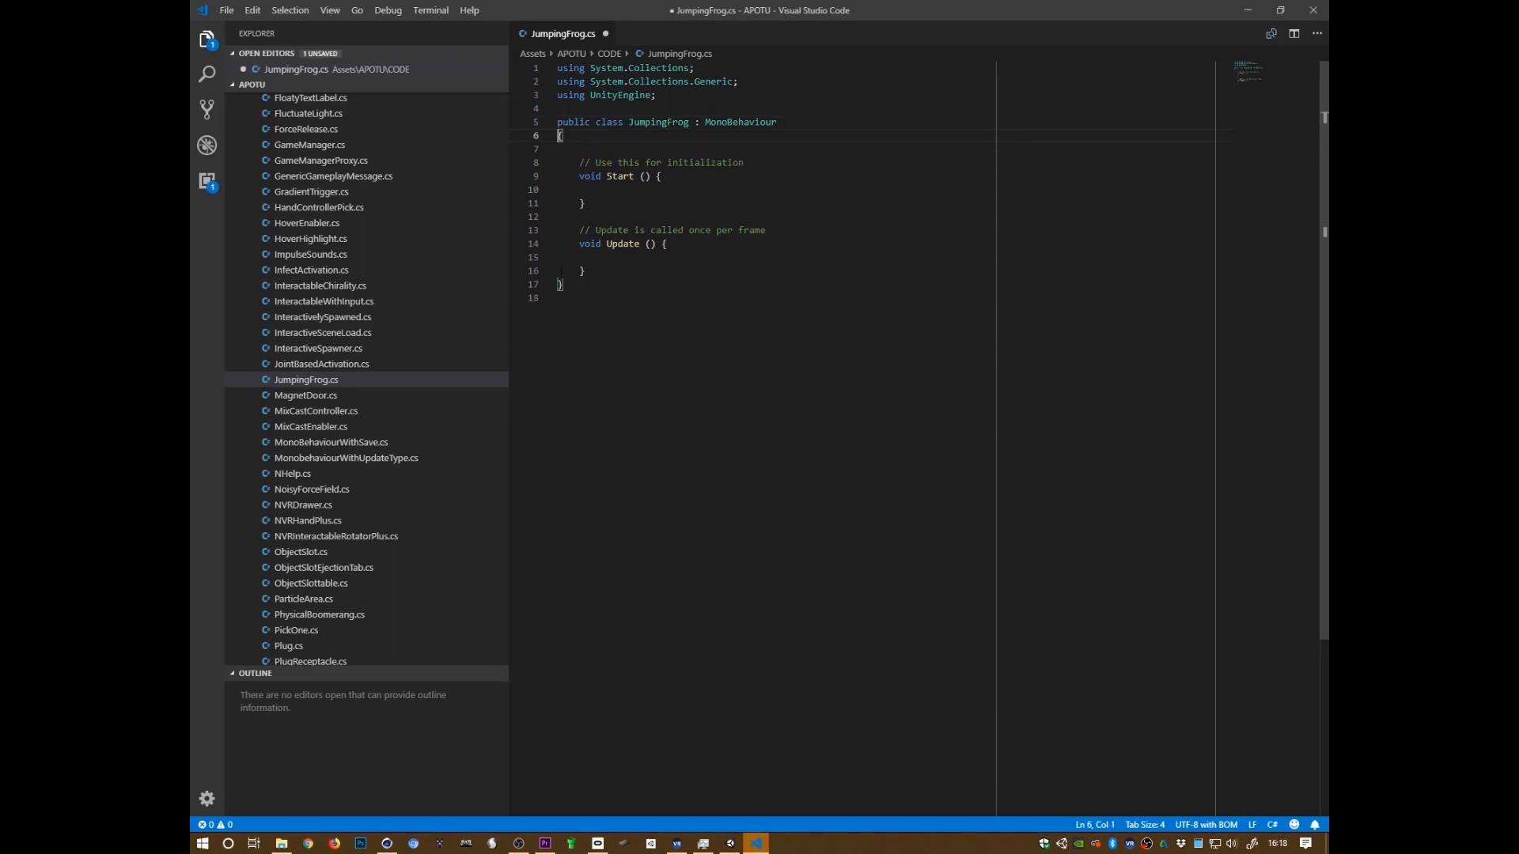
pyautogui.moveTo(557, 148); pyautogui.dragTo(549, 287)
pyautogui.press('BackSpace')
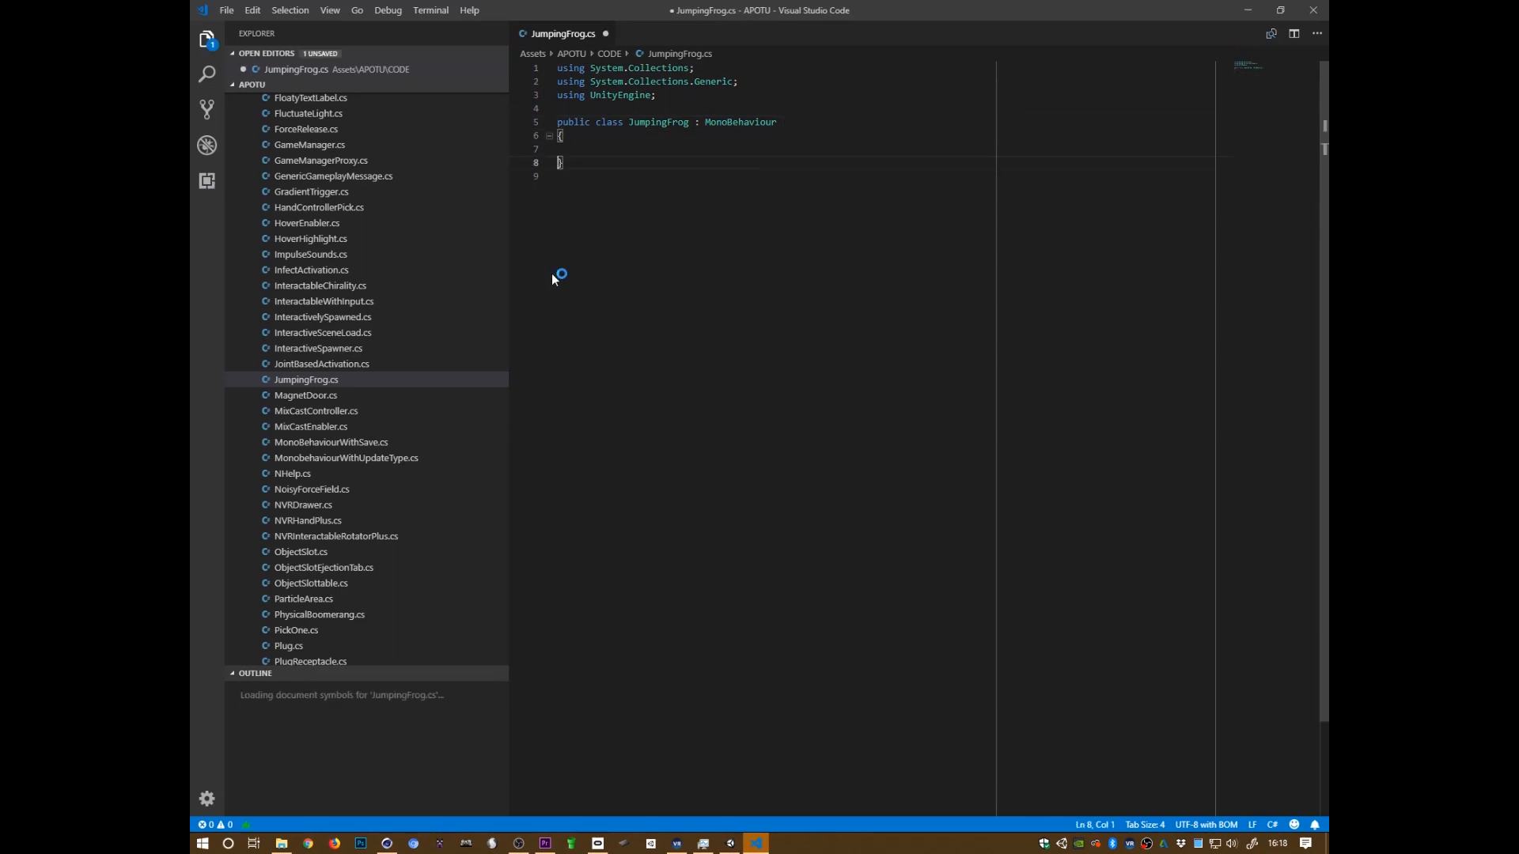
# Declare two public GameObject fields, StillFrog and JumpingFrog, inside the class and save the script
pyautogui.press('Return')
pyautogui.press('Return')
pyautogui.press('Return')
pyautogui.press('Return')
pyautogui.press('Return')
pyautogui.press('Up')
pyautogui.press('Up')
pyautogui.press('Up')
pyautogui.press('Up')
pyautogui.press('Up')
pyautogui.press('Tab')
pyautogui.write('public GameObject')
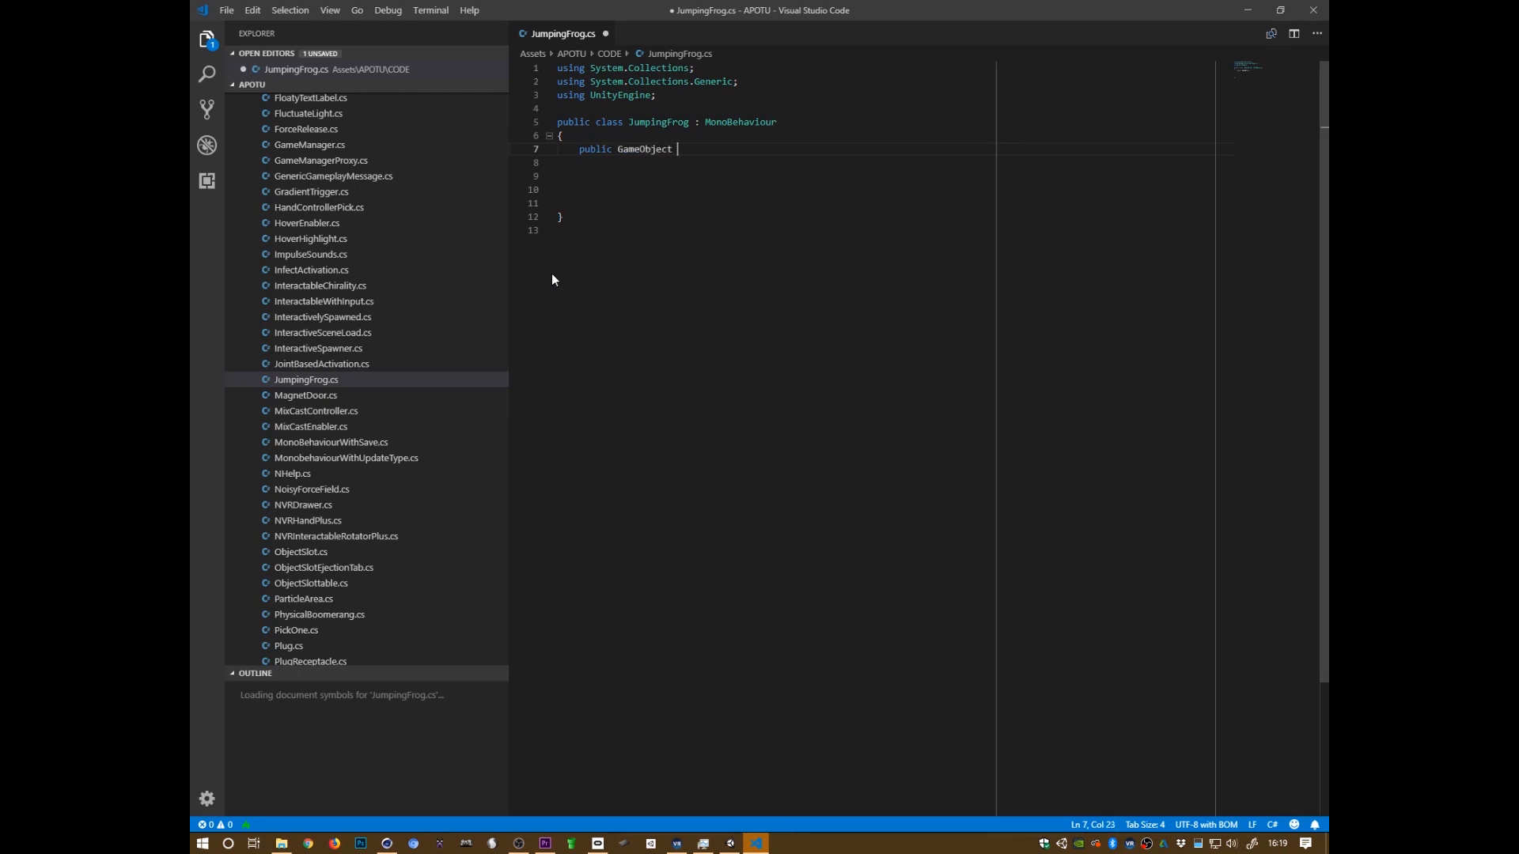
pyautogui.write(' StillFrog;')
pyautogui.press('Return')
pyautogui.write('public GameObject Jump')
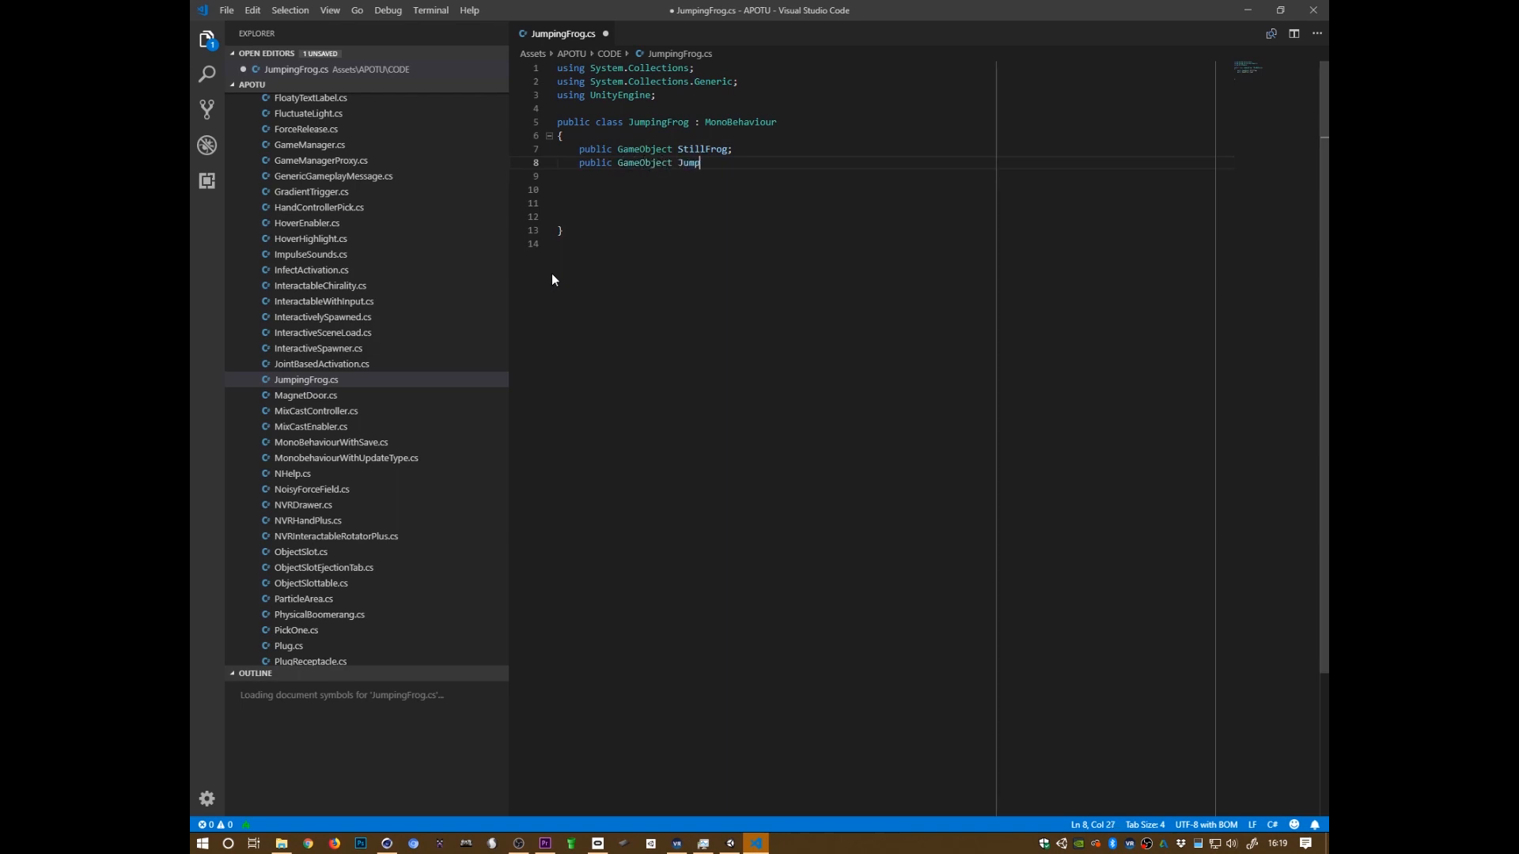
pyautogui.write('ingFrog;')
pyautogui.hotkey('ctrl', 's')
# Add an empty "public function EngageJump()" block below the fields and save the script
pyautogui.press('Return')
pyautogui.press('Return')
pyautogui.press('Return')
pyautogui.write('public functi')
pyautogui.press('BackSpace')
pyautogui.press('BackSpace')
pyautogui.press('BackSpace')
pyautogui.press('BackSpace')
pyautogui.write('nction Enga')
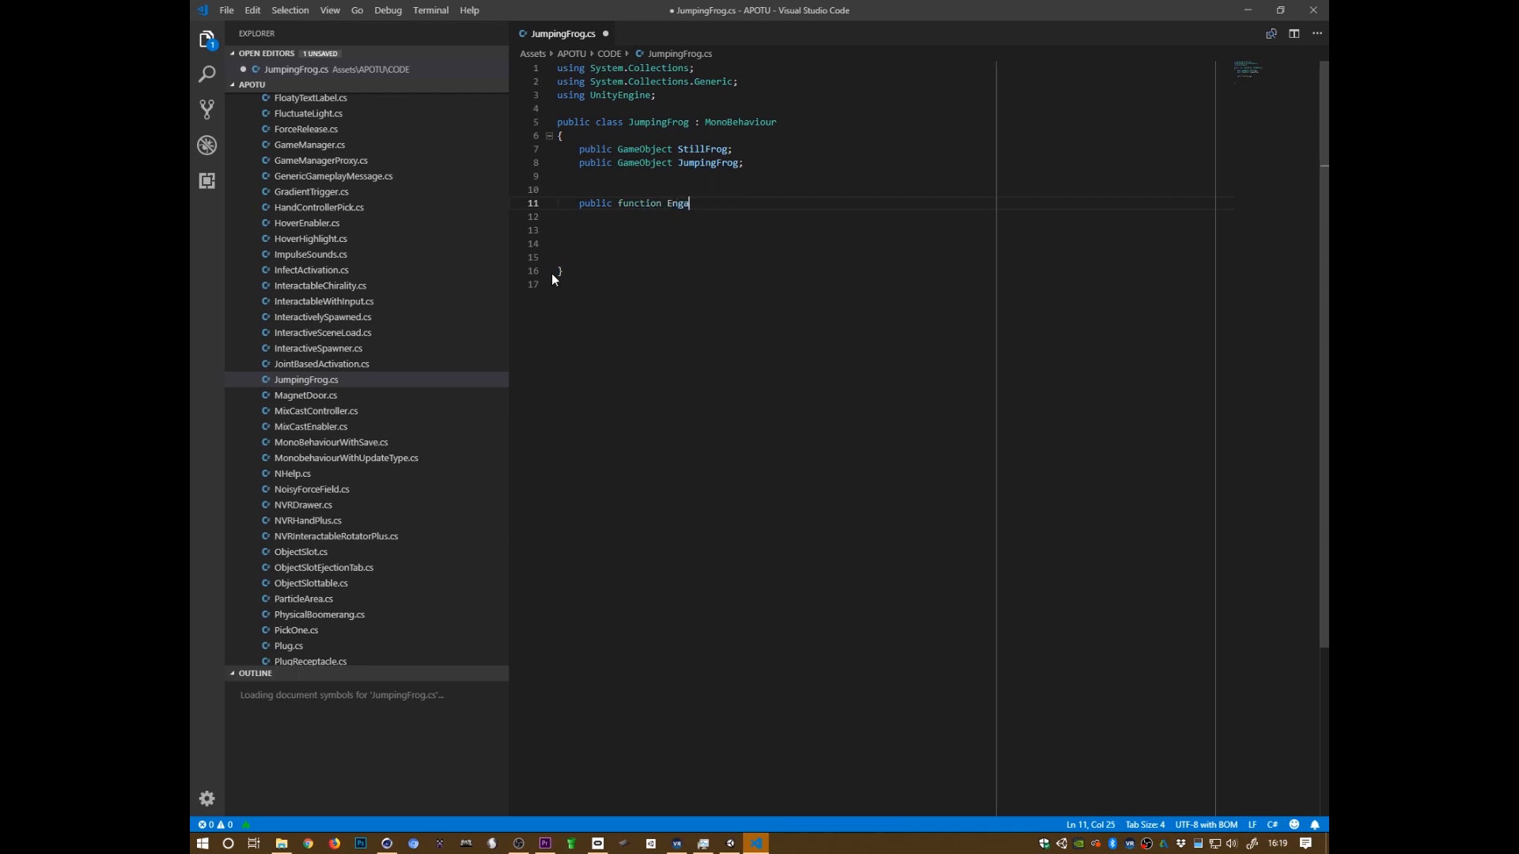
pyautogui.write('geJump()')
pyautogui.press('Return')
pyautogui.write('{')
pyautogui.press('Return')
pyautogui.hotkey('ctrl', 's')
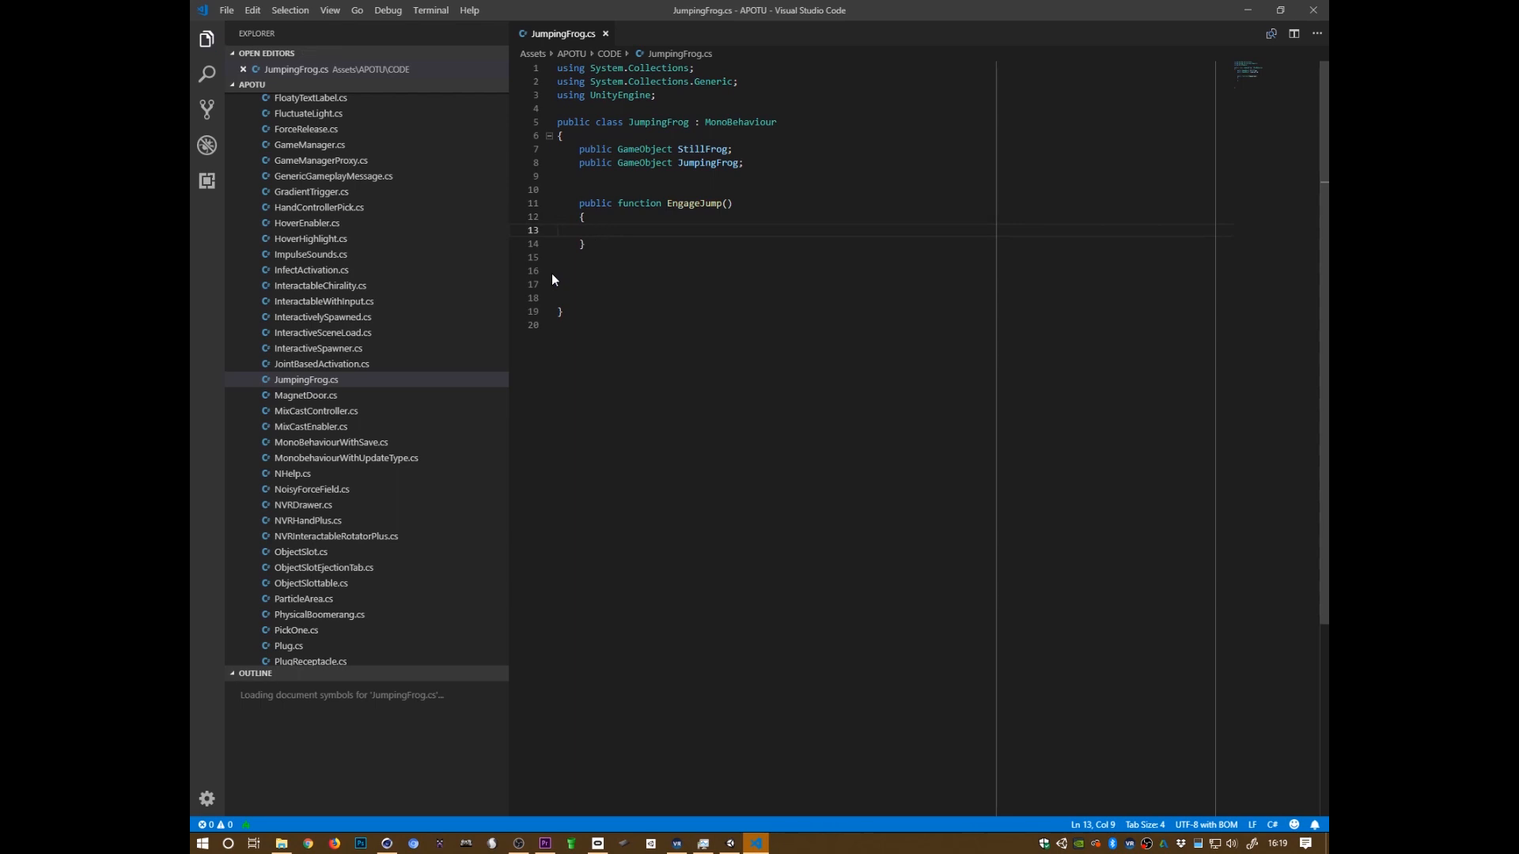
# Add an empty "void Awake()" method below EngageJump and save the script
pyautogui.press('Up')
pyautogui.press('Up')
pyautogui.press('Up')
pyautogui.press('Down')
pyautogui.press('Down')
pyautogui.press('End')
pyautogui.press('Up')
pyautogui.press('Down')
pyautogui.press('Down')
pyautogui.press('Down')
pyautogui.press('Down')
pyautogui.press('Return')
pyautogui.press('Return')
pyautogui.press('Return')
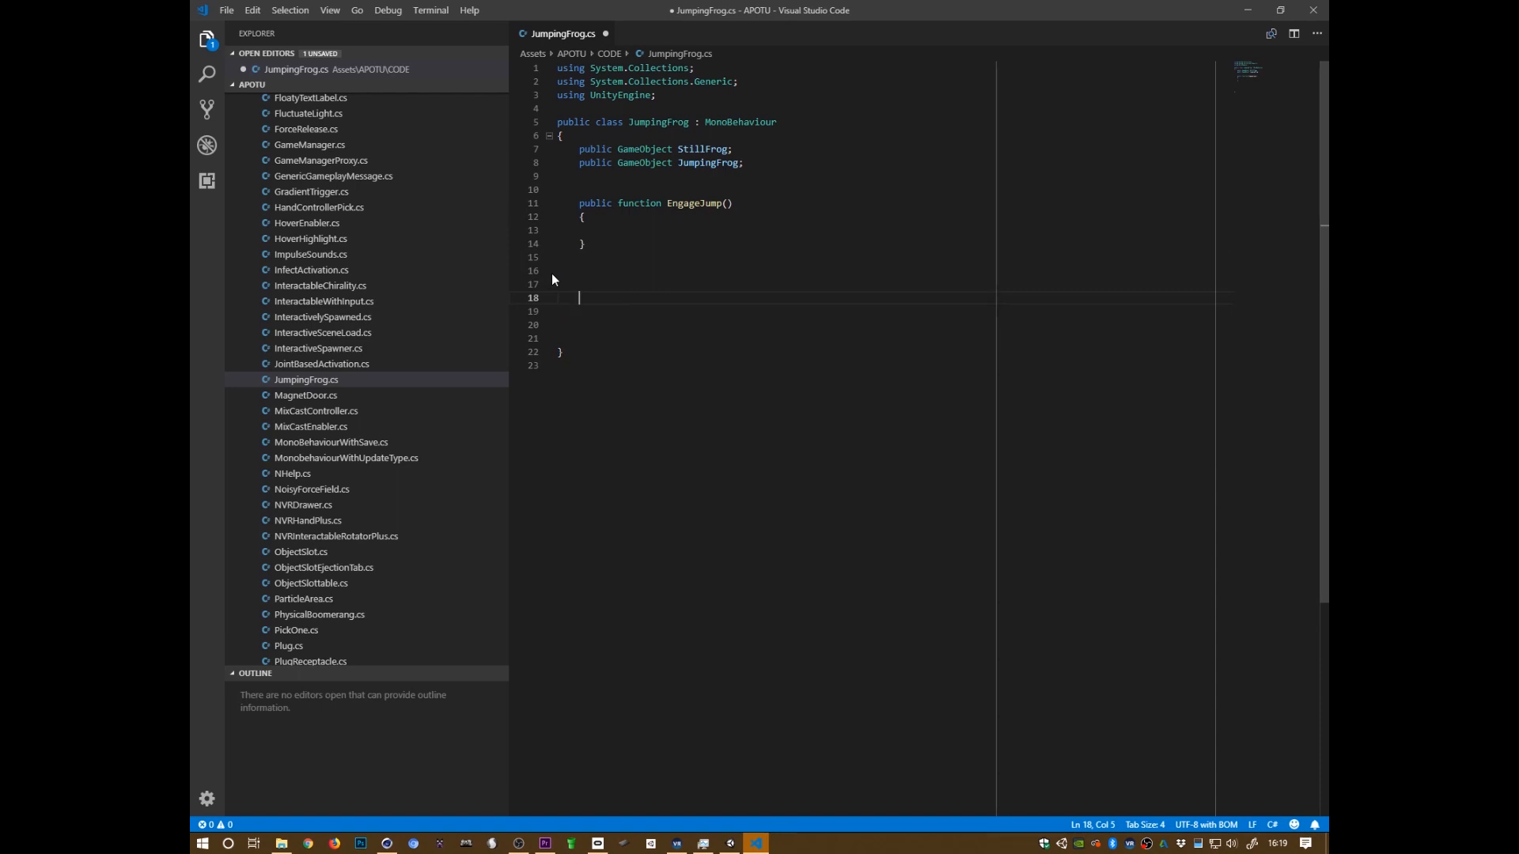
pyautogui.write('voi ')
pyautogui.write(' Awake()')
pyautogui.press('Return')
pyautogui.write('{')
pyautogui.press('Return')
pyautogui.hotkey('ctrl', 's')
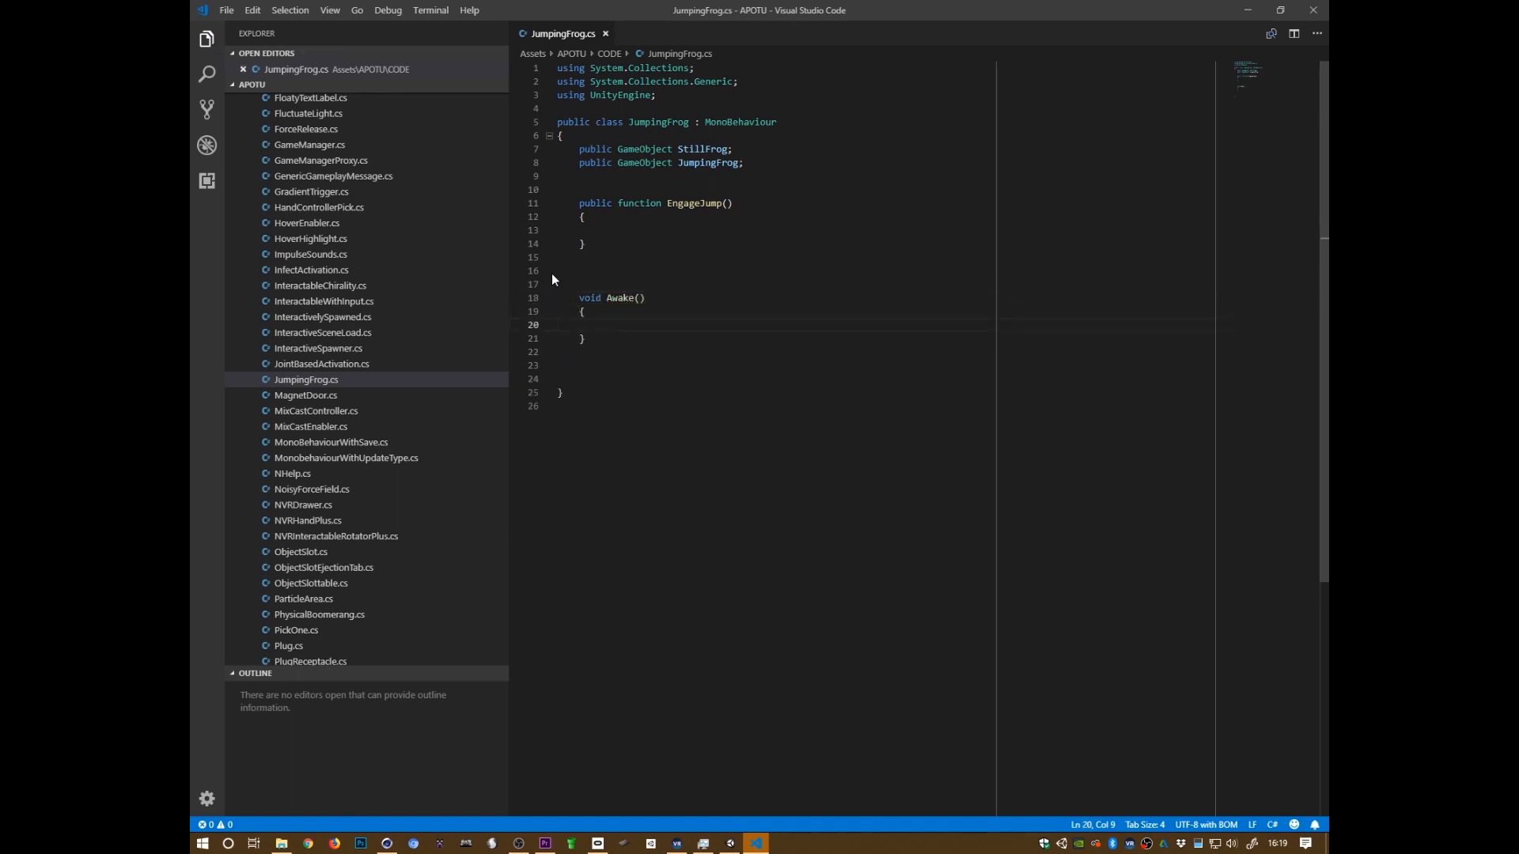
# In Awake, call StillFrog.SetActive( true ) and JumpingFrog.SetActive( false ), and save the script
pyautogui.write('Still')
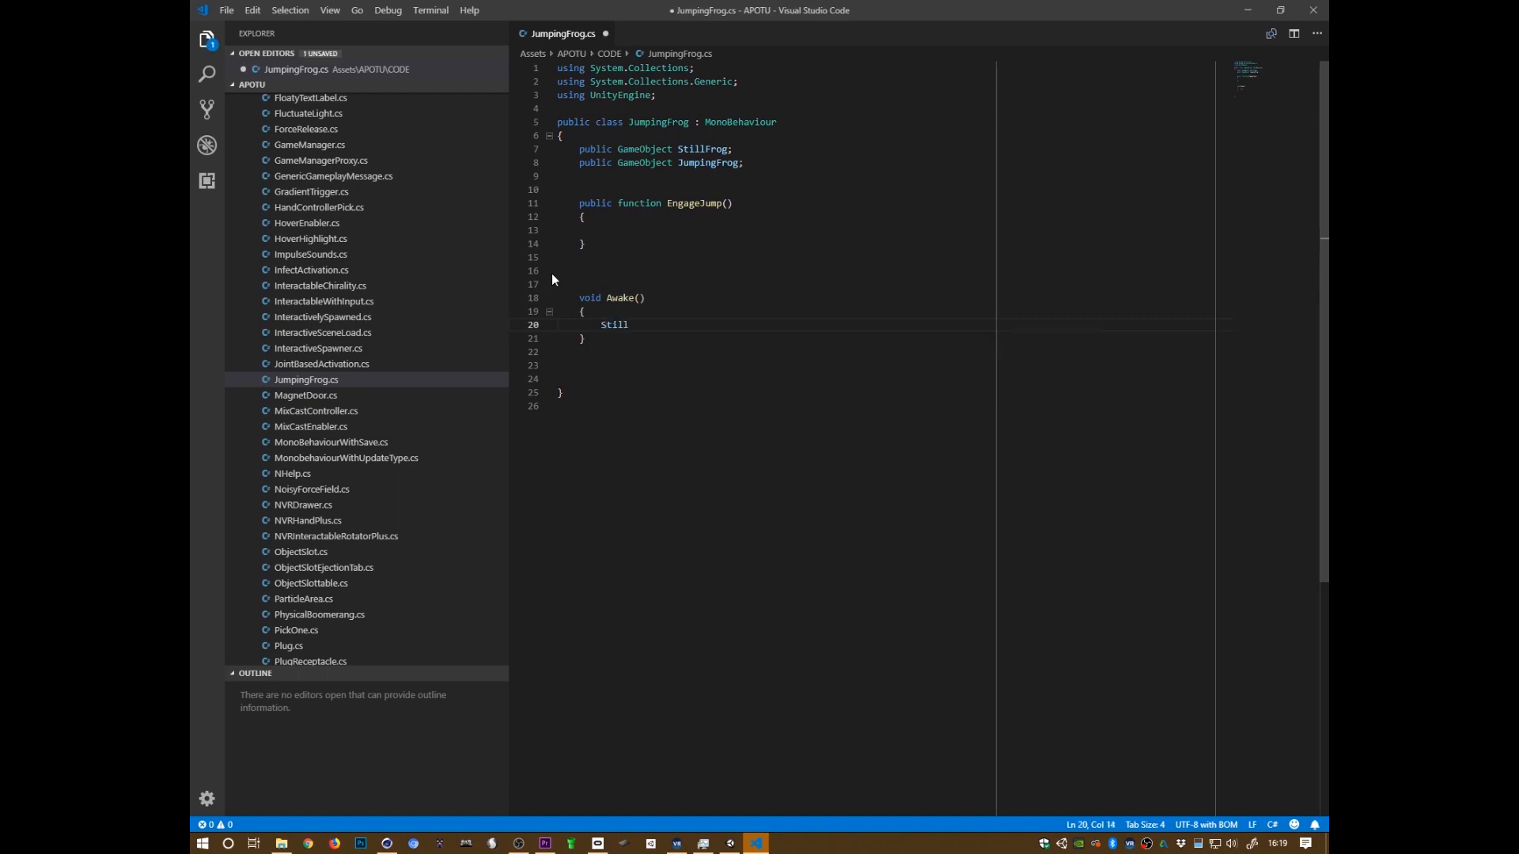
pyautogui.write('Frog.SetActive( true );')
pyautogui.press('Return')
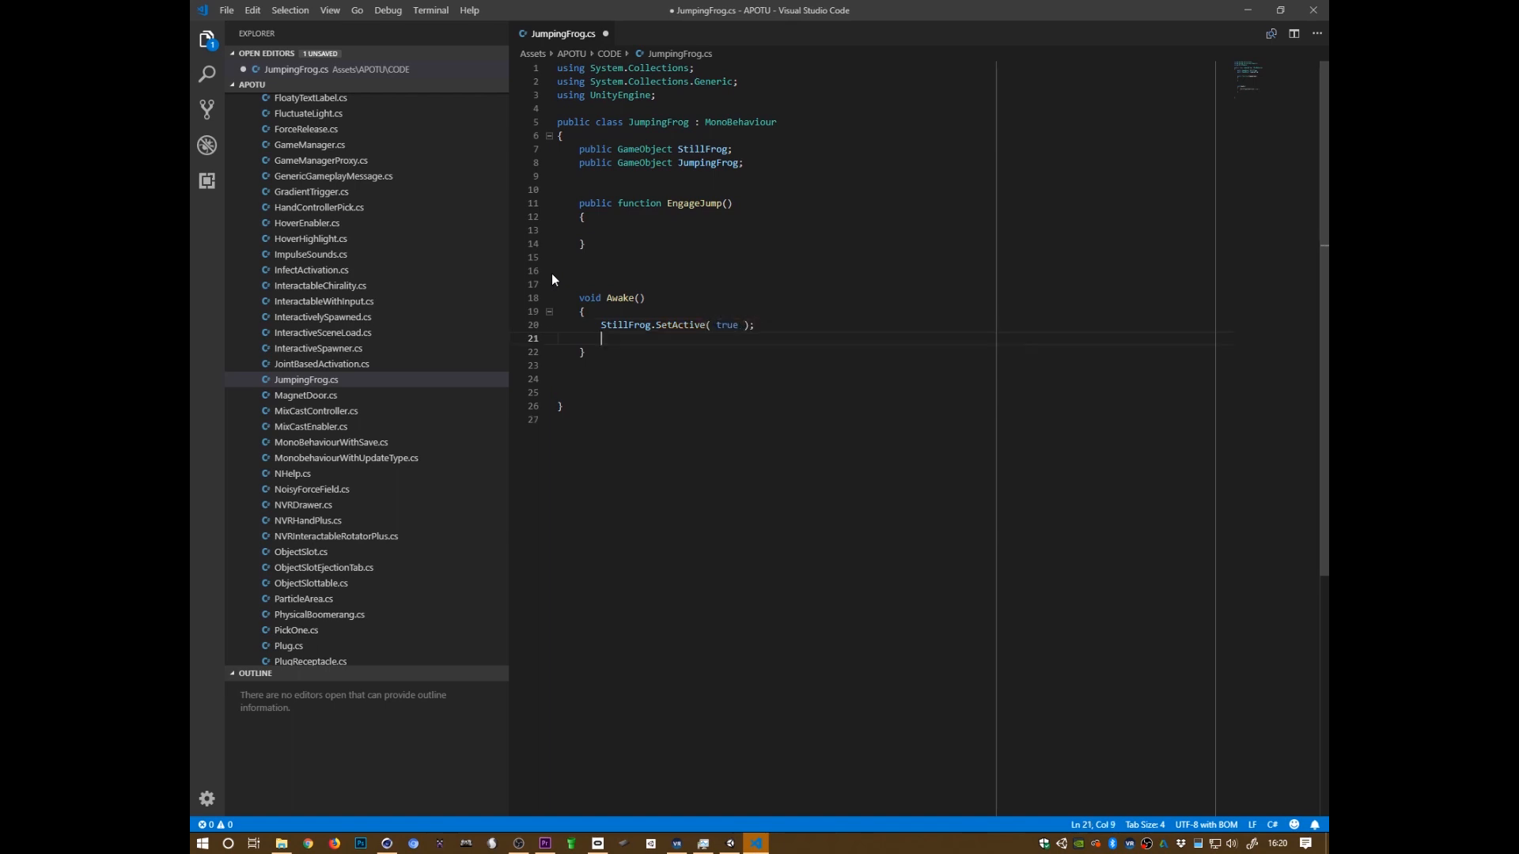
pyautogui.write('JumpingFrog')
pyautogui.write('.SetA')
pyautogui.write('ctive( false')
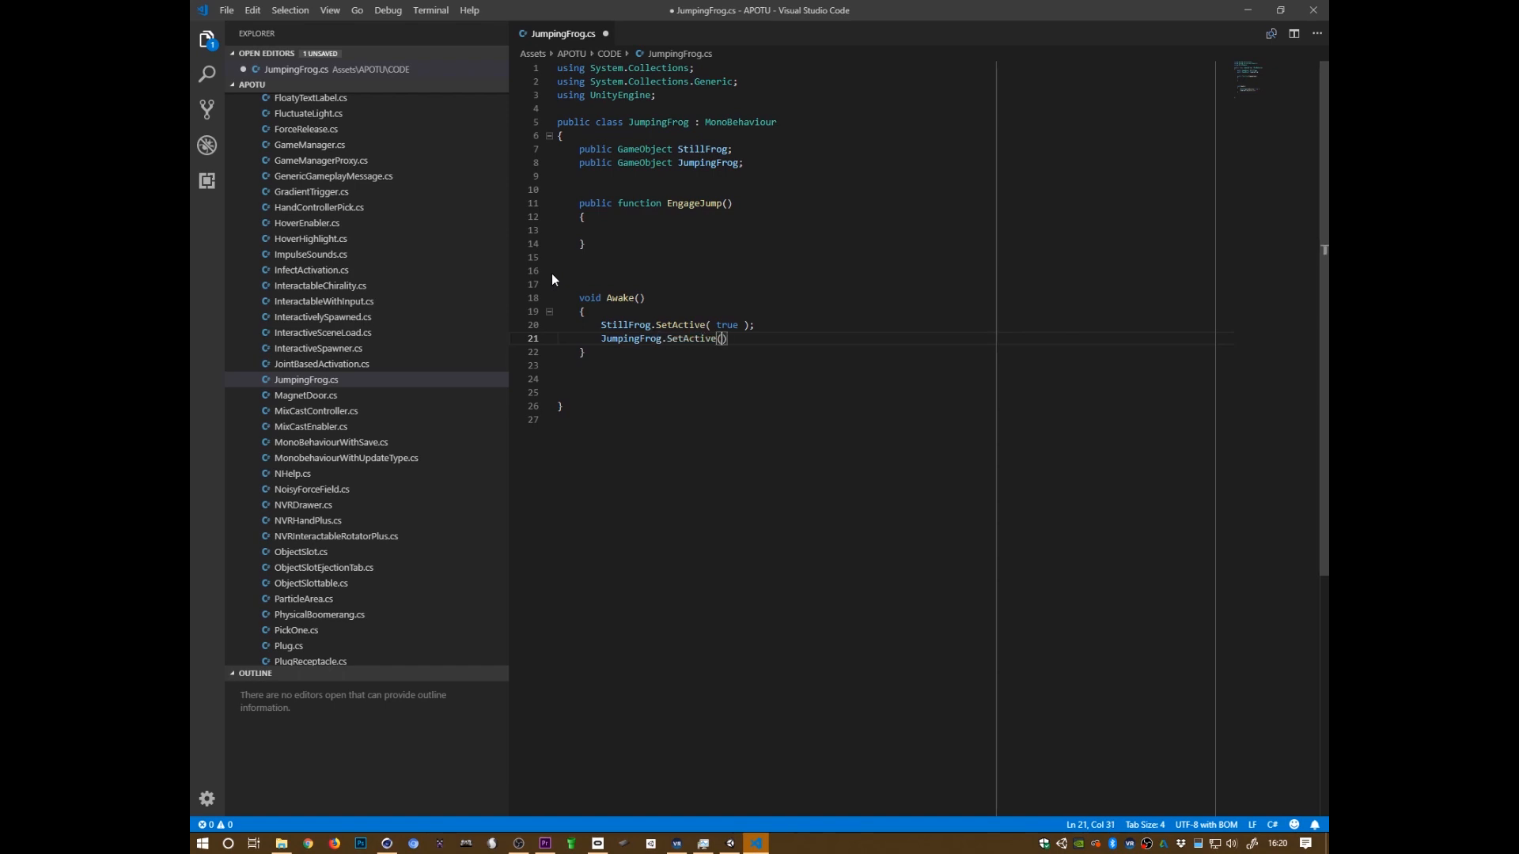
pyautogui.write(' );')
pyautogui.hotkey('ctrl', 's')
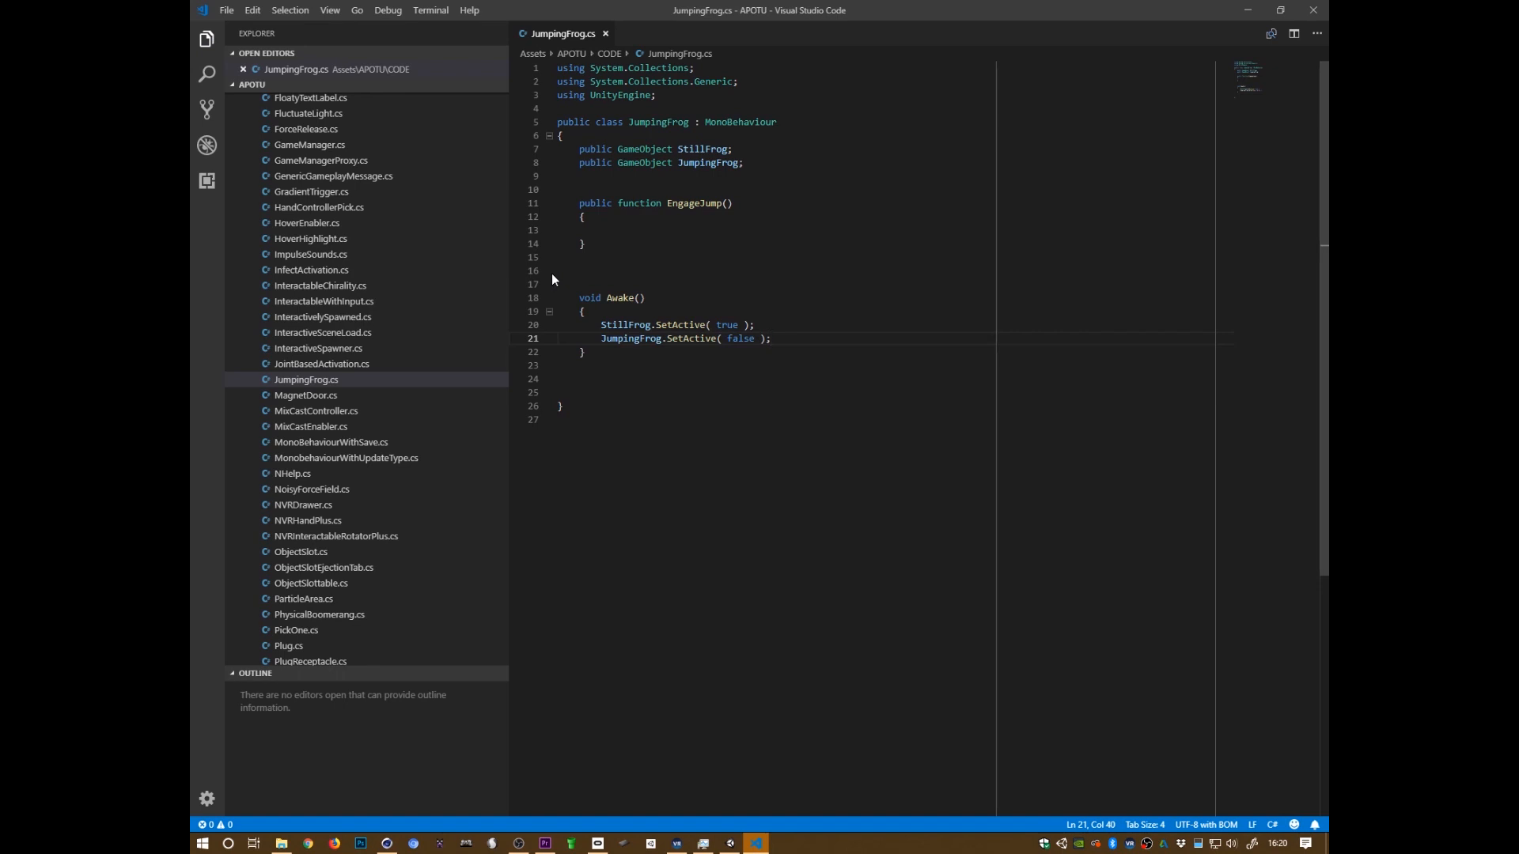
# Remove the blank lines between the Awake method and the class's closing brace, and save the script
pyautogui.press('Up')
pyautogui.press('Down')
pyautogui.click(629, 298)
pyautogui.click(633, 202)
pyautogui.click(689, 204)
pyautogui.moveTo(558, 366); pyautogui.dragTo(556, 403)
pyautogui.press('BackSpace')
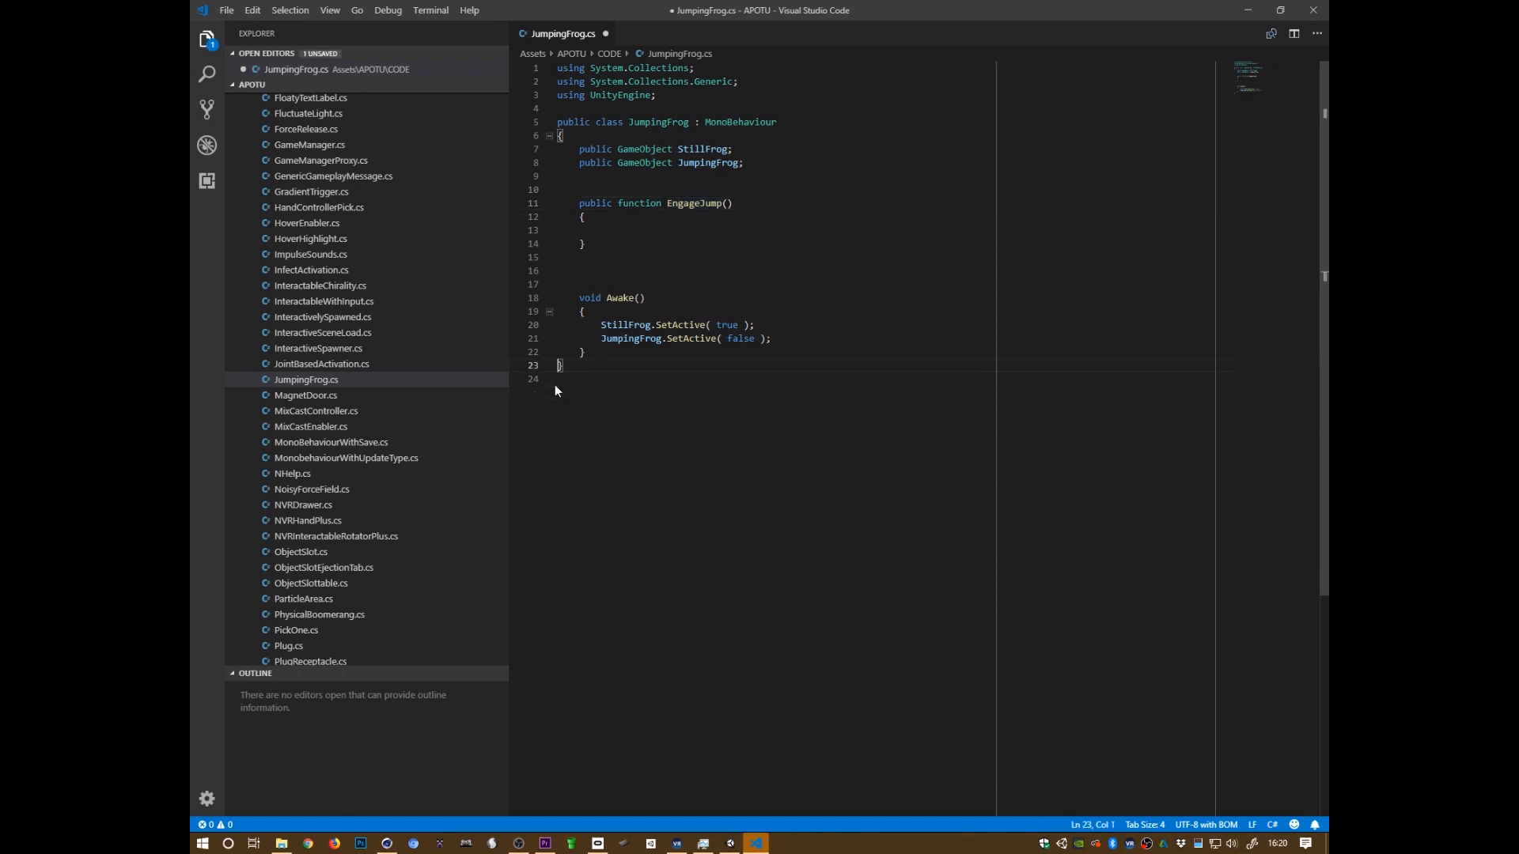
pyautogui.hotkey('ctrl', 's')
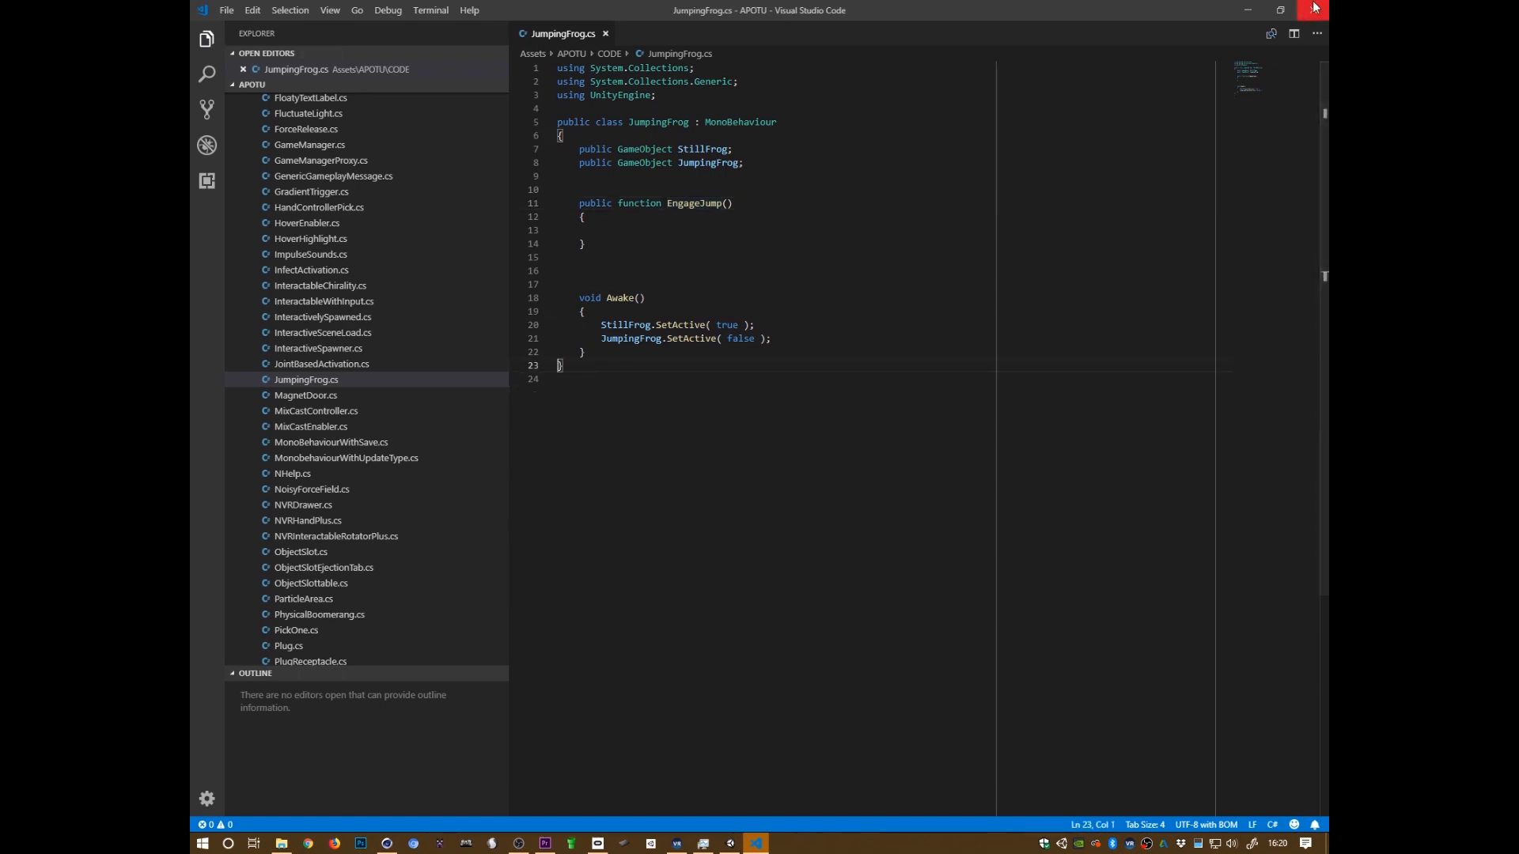
# Switch to Unity, show the CODE folder in File Explorer, and delete all .csproj files and APOTU.sln from the APOTU project root
pyautogui.hotkey('alt', 'Tab')
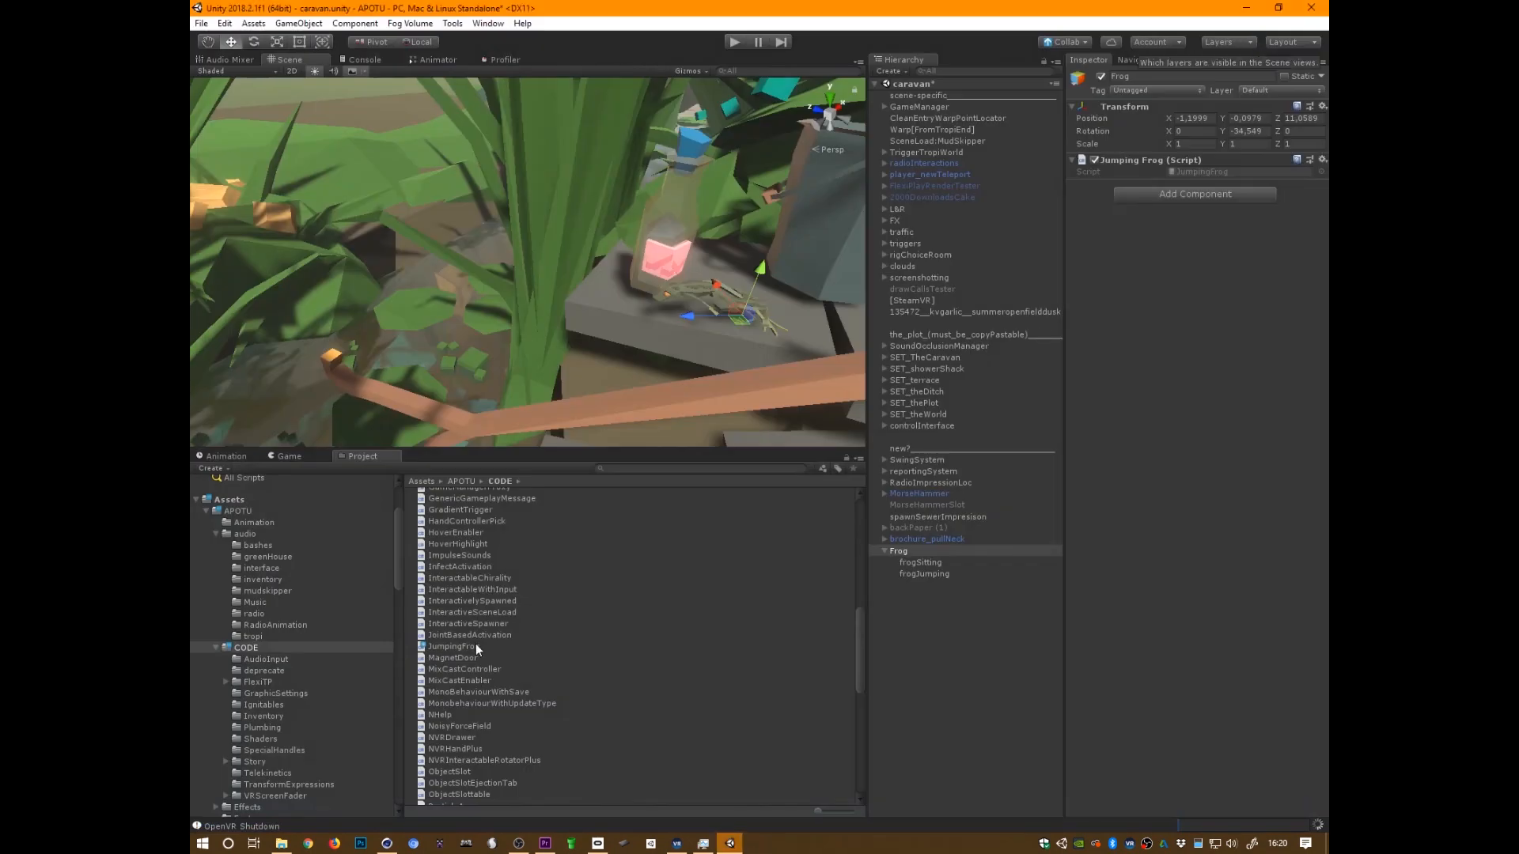
pyautogui.click(476, 623)
pyautogui.rightClick(476, 623)
pyautogui.click(590, 288)
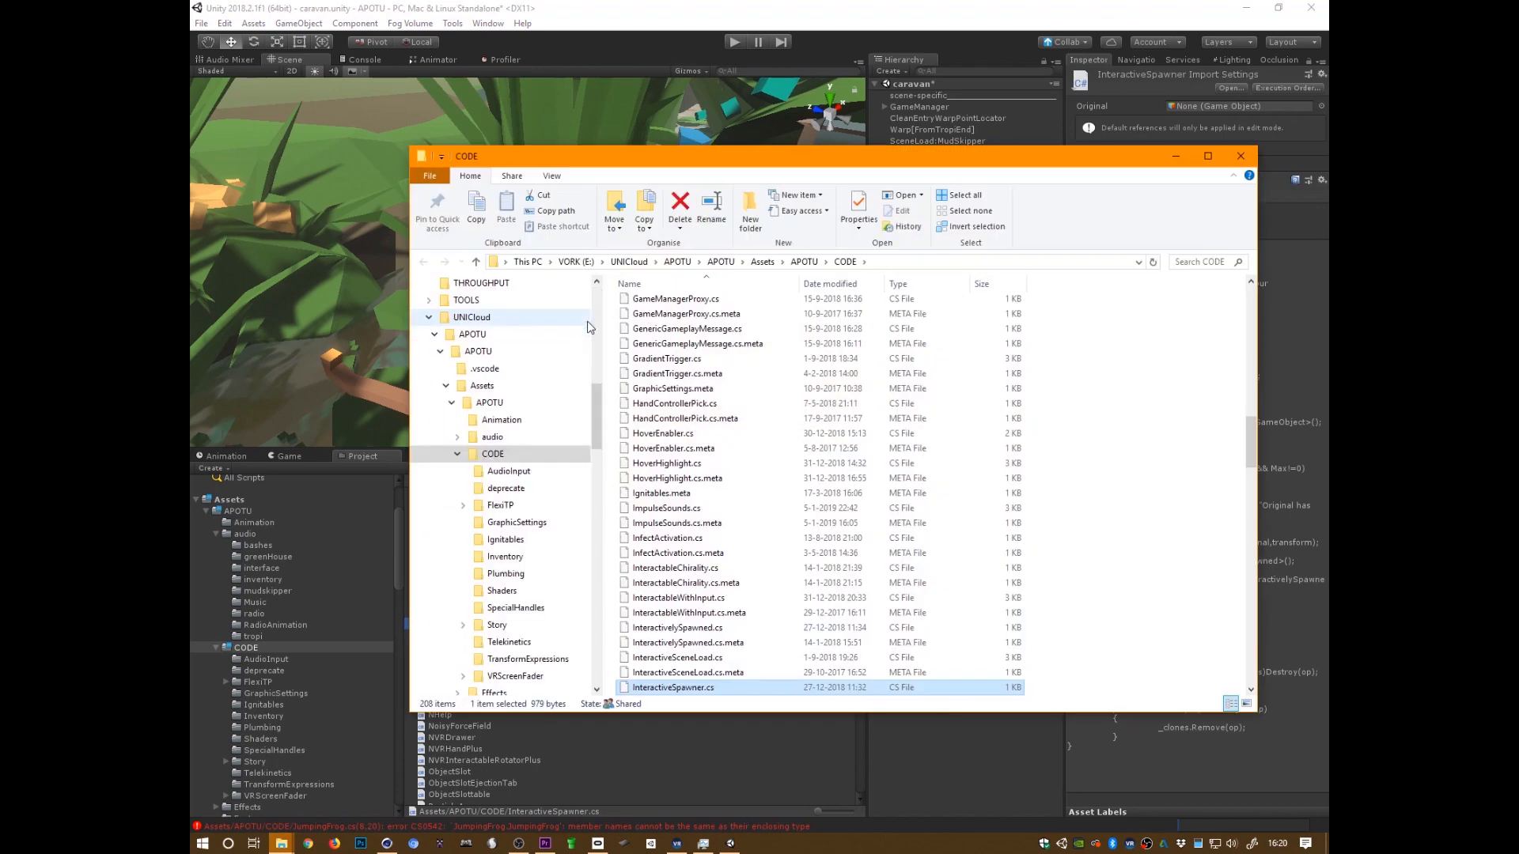
pyautogui.click(513, 355)
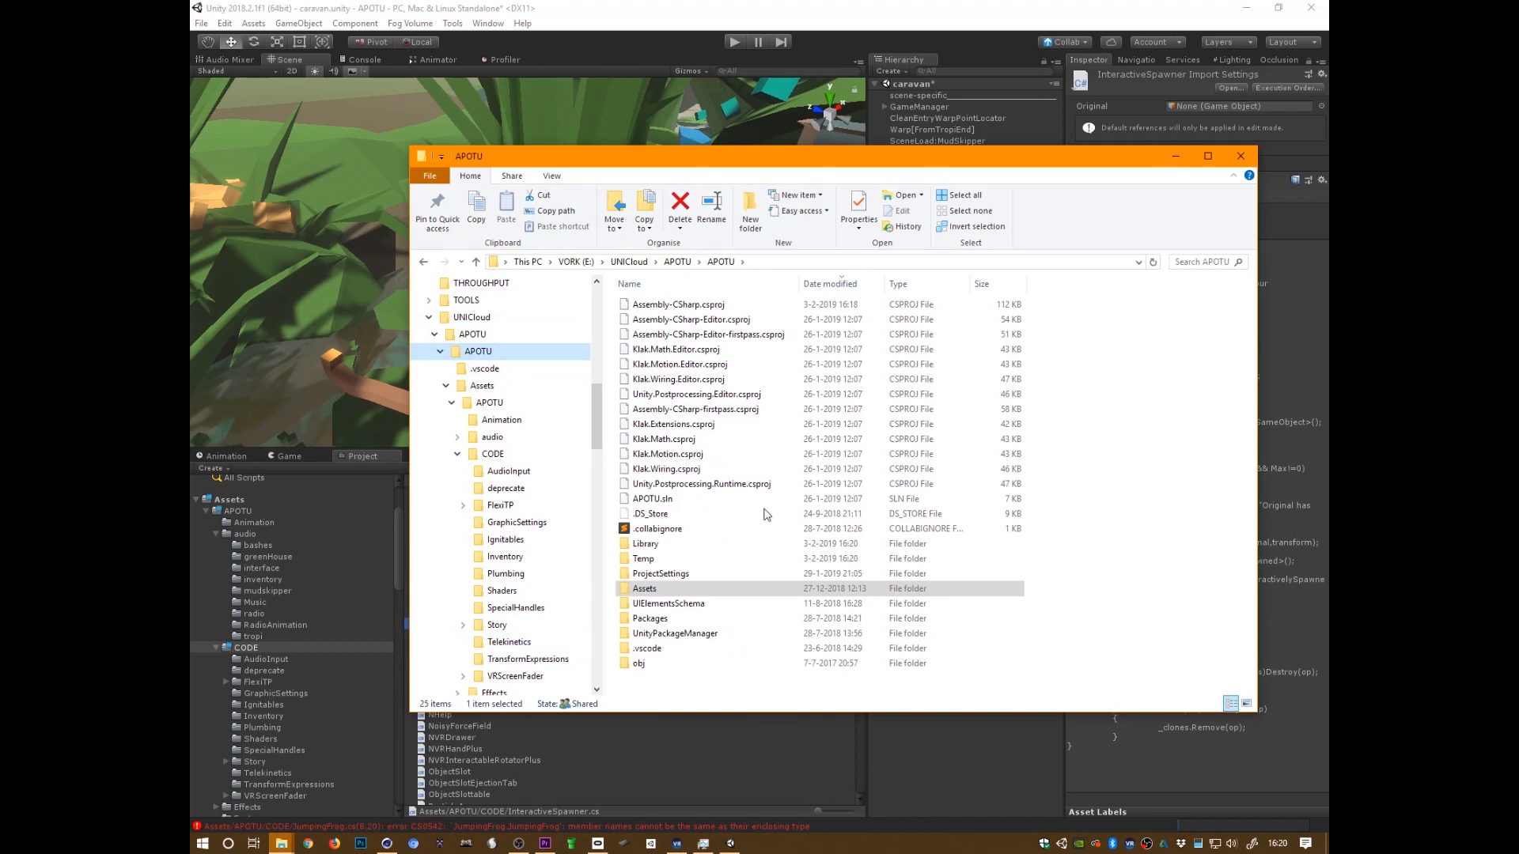
pyautogui.click(697, 305)
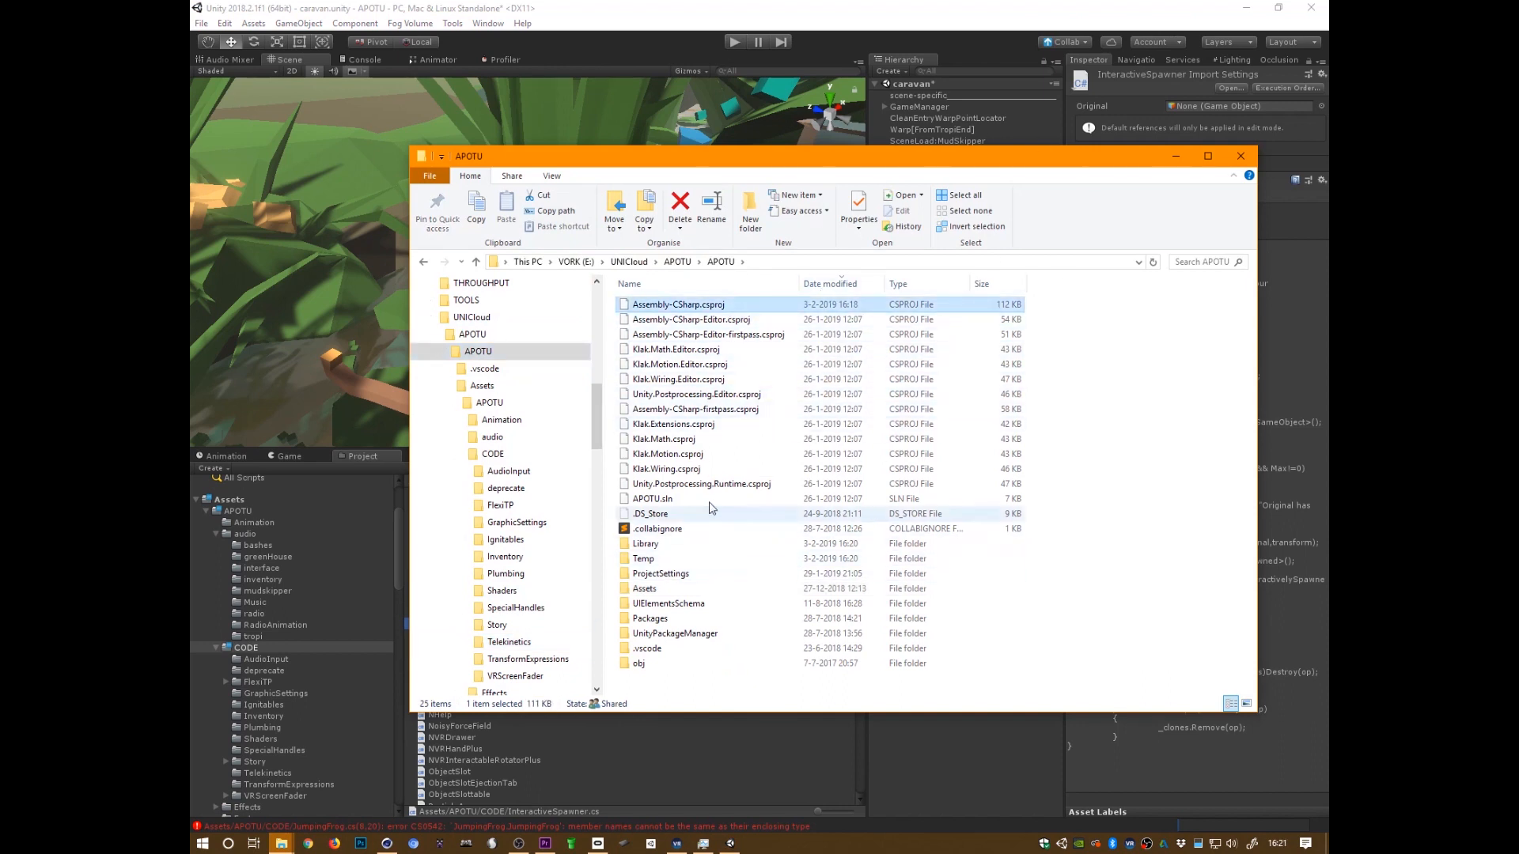
pyautogui.keyDown('shift'); pyautogui.click(674, 500); pyautogui.keyUp('shift')
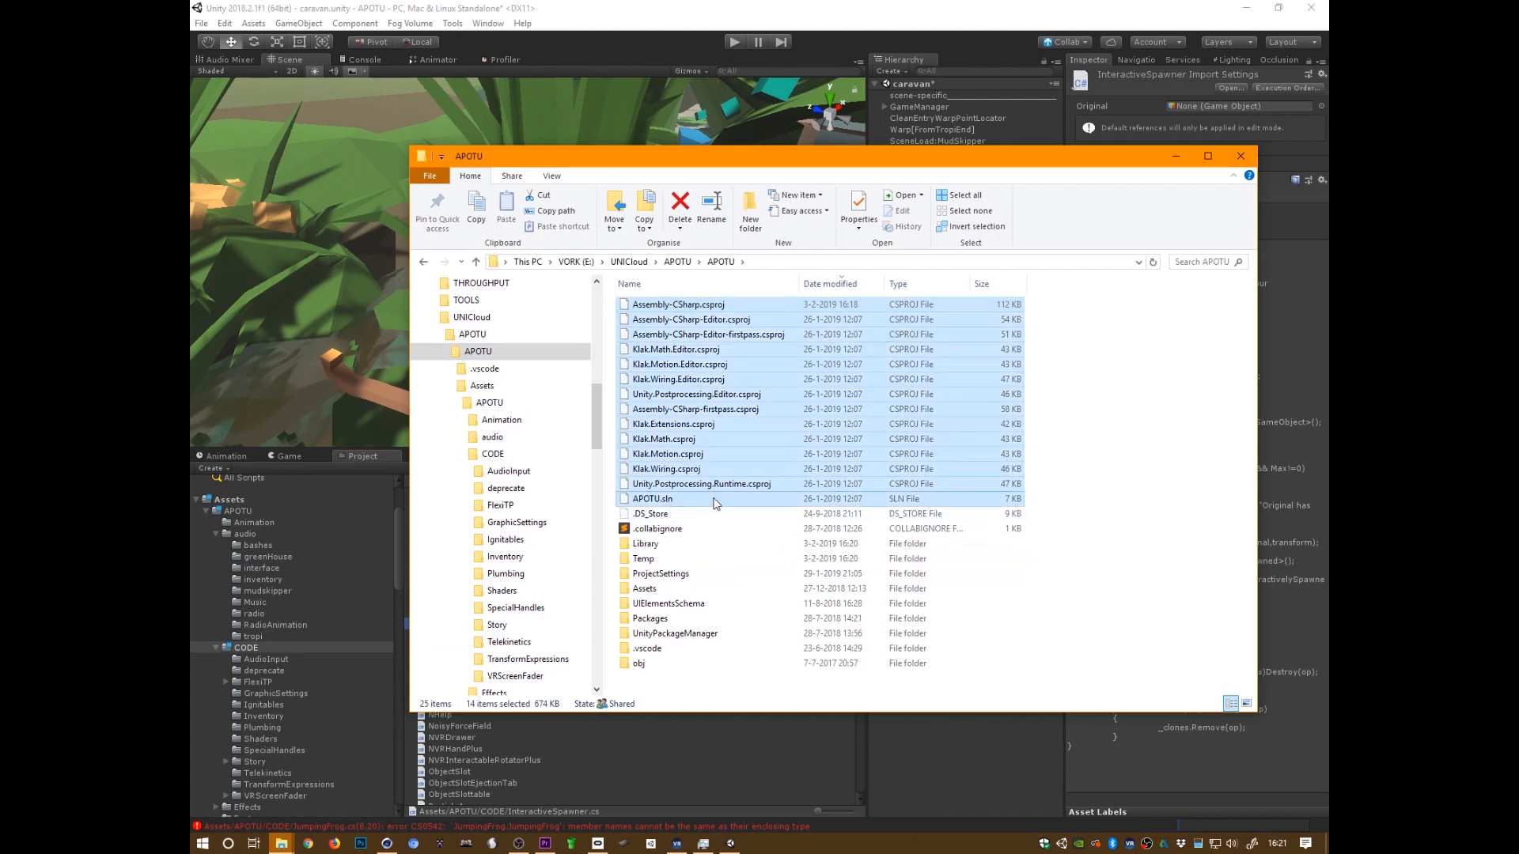
pyautogui.press('Delete')
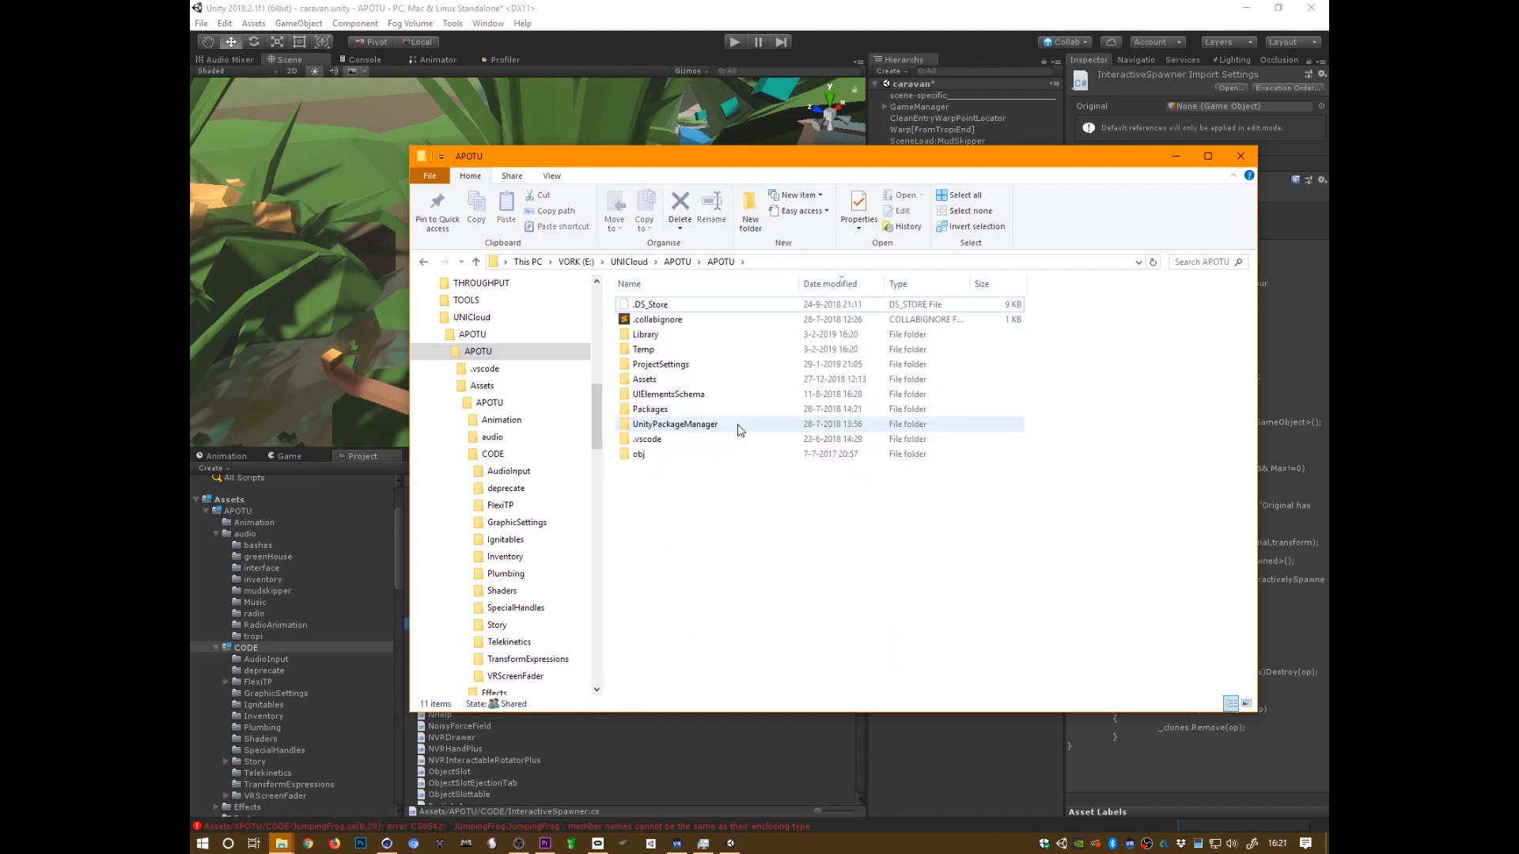
# Return to Unity and reopen the JumpingFrog script from the Frog object's component in Visual Studio Code
pyautogui.click(851, 36)
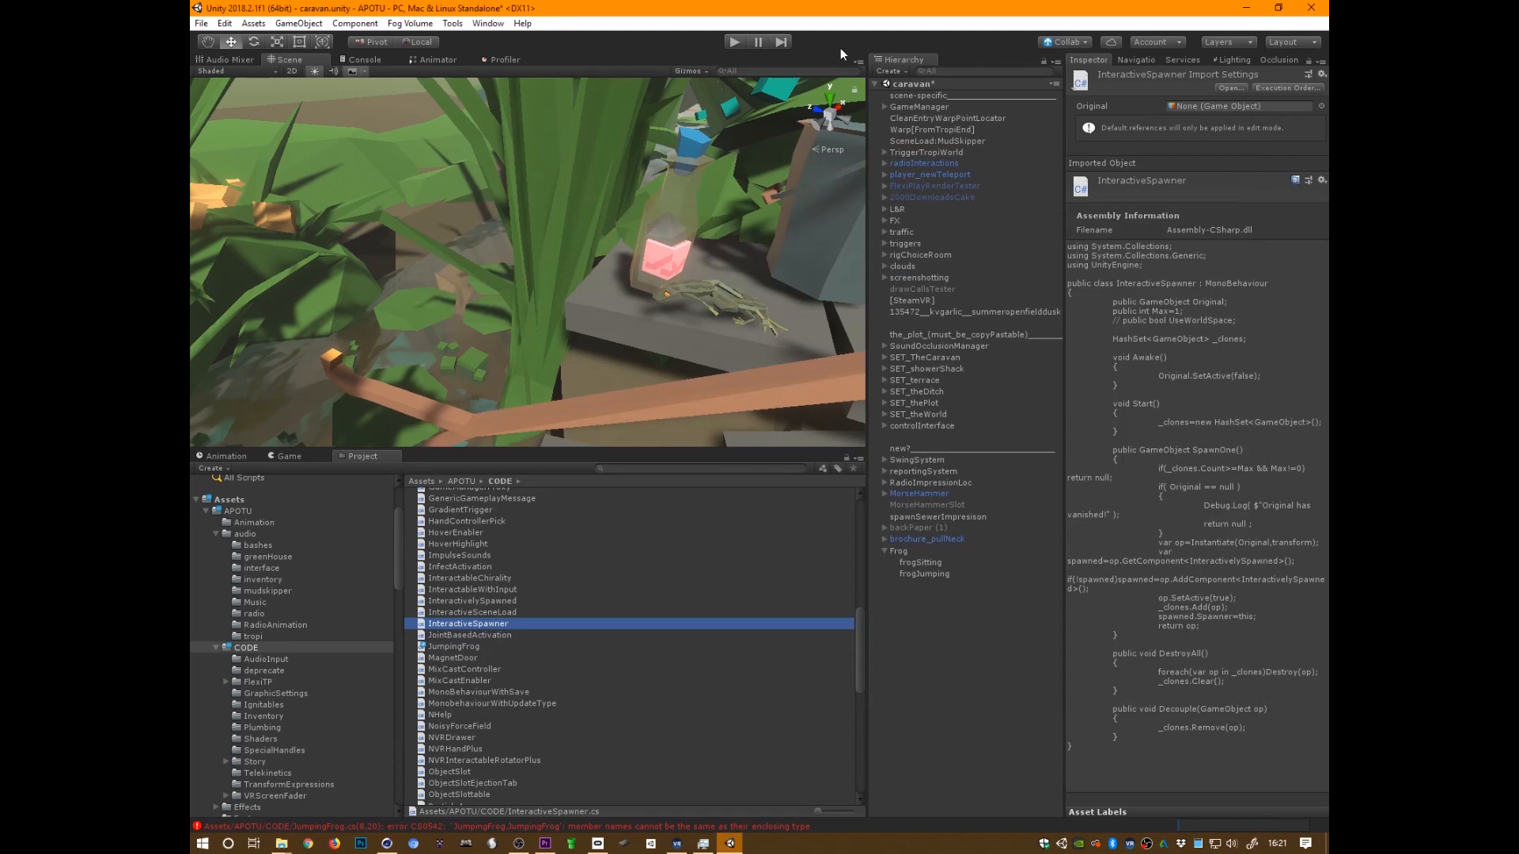
pyautogui.click(913, 551)
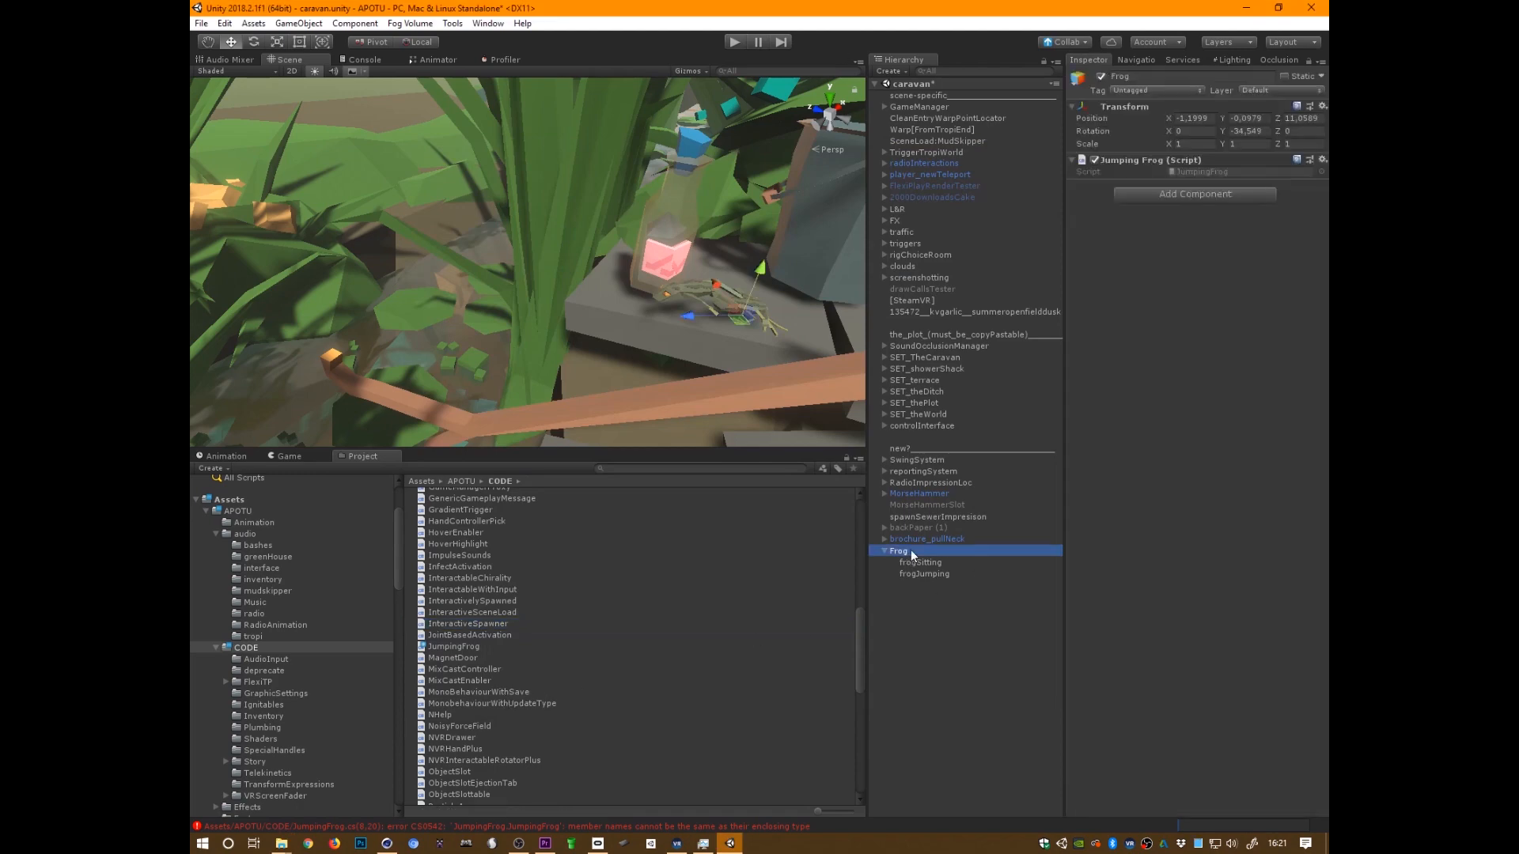
pyautogui.click(1204, 170)
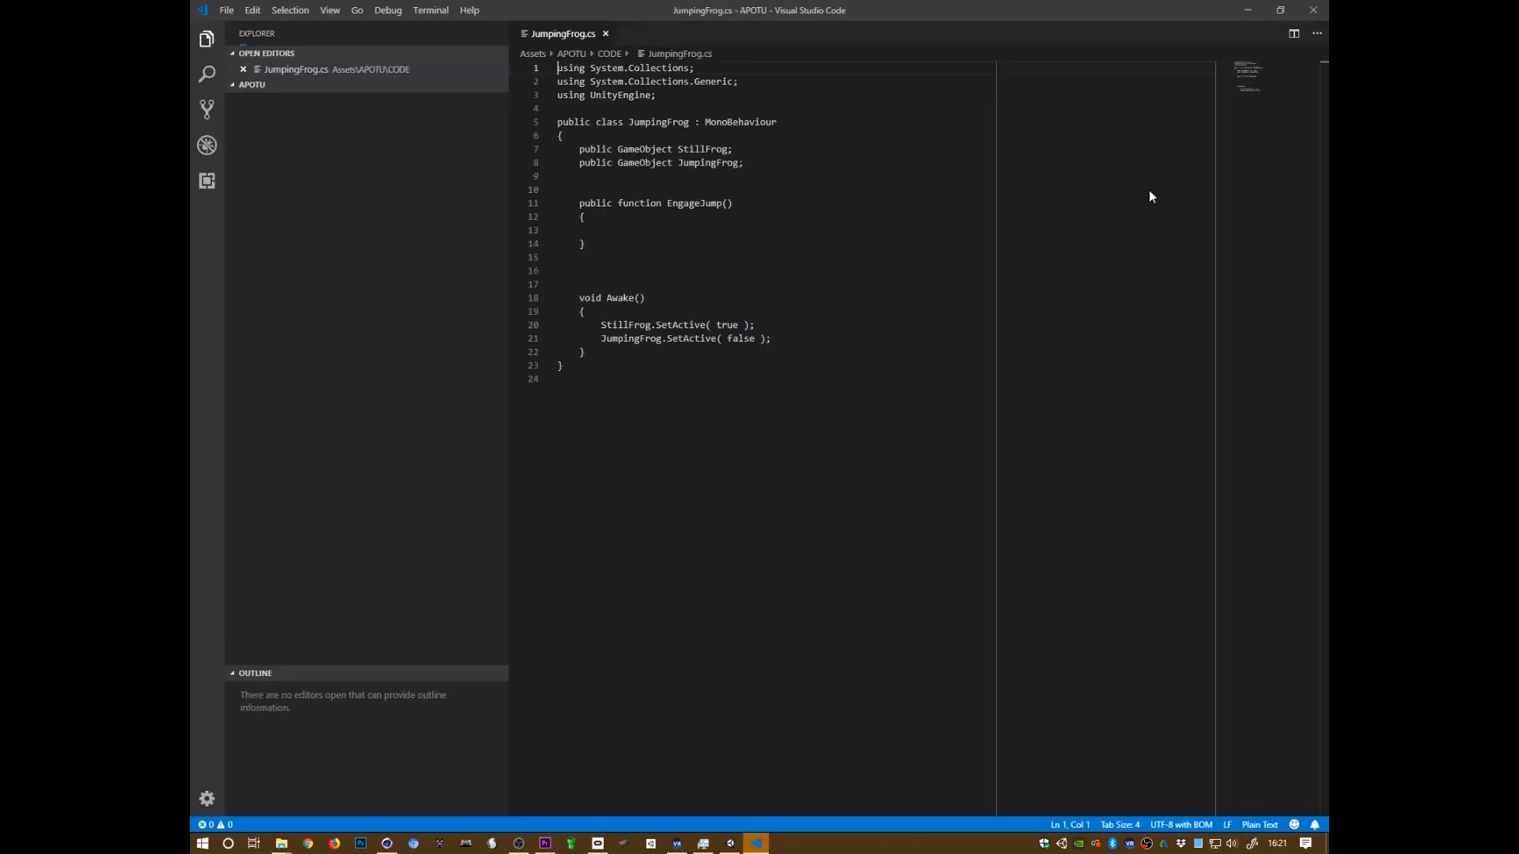
# Rename the GameObject field declarations StillFrog and JumpingFrog to Still and Jumping
pyautogui.click(655, 121)
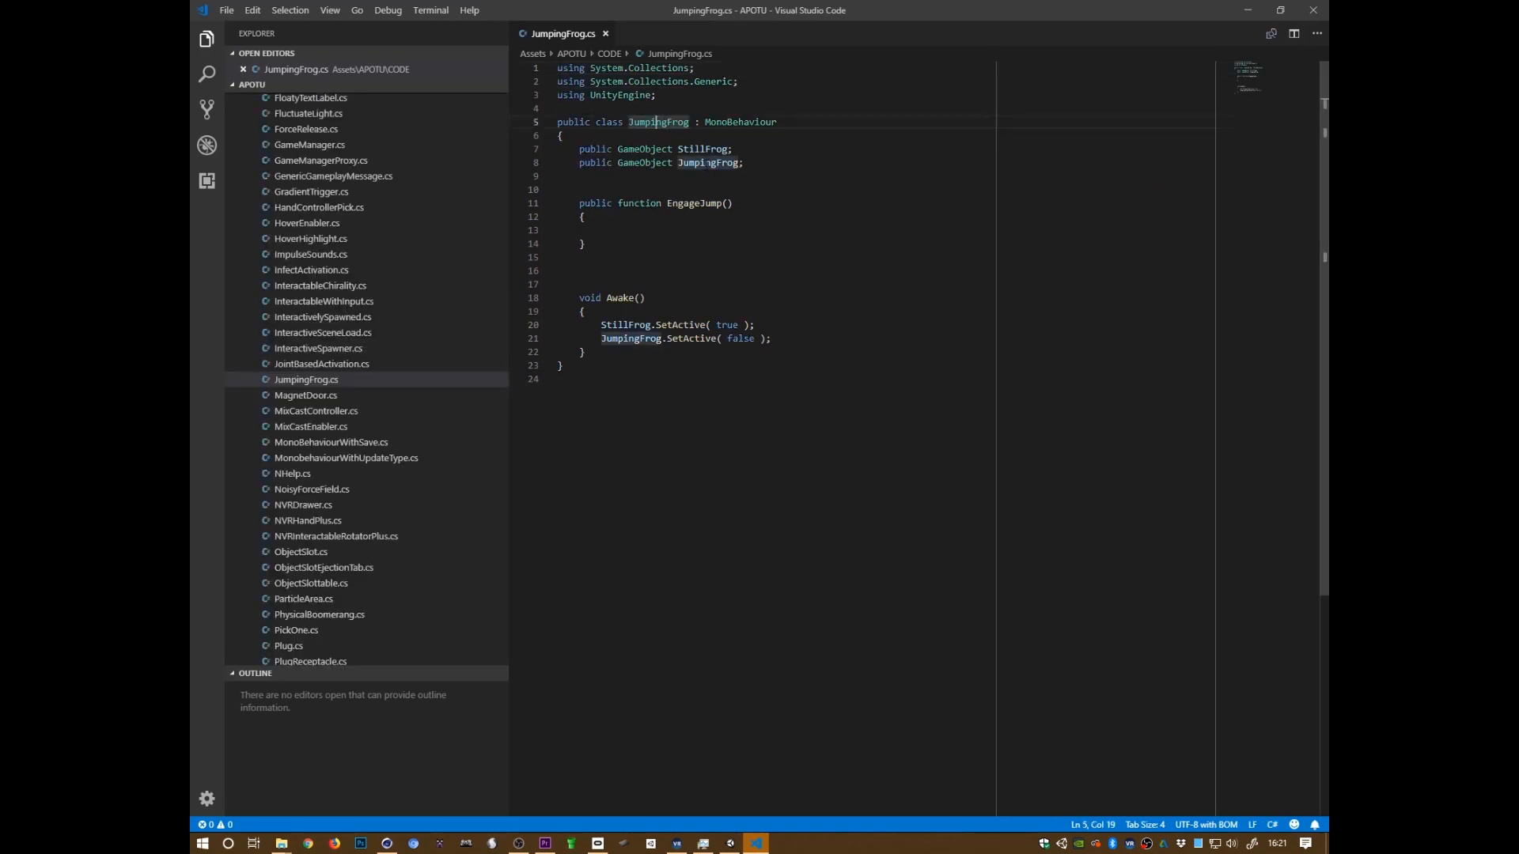
pyautogui.doubleClick(714, 163)
pyautogui.doubleClick(704, 148)
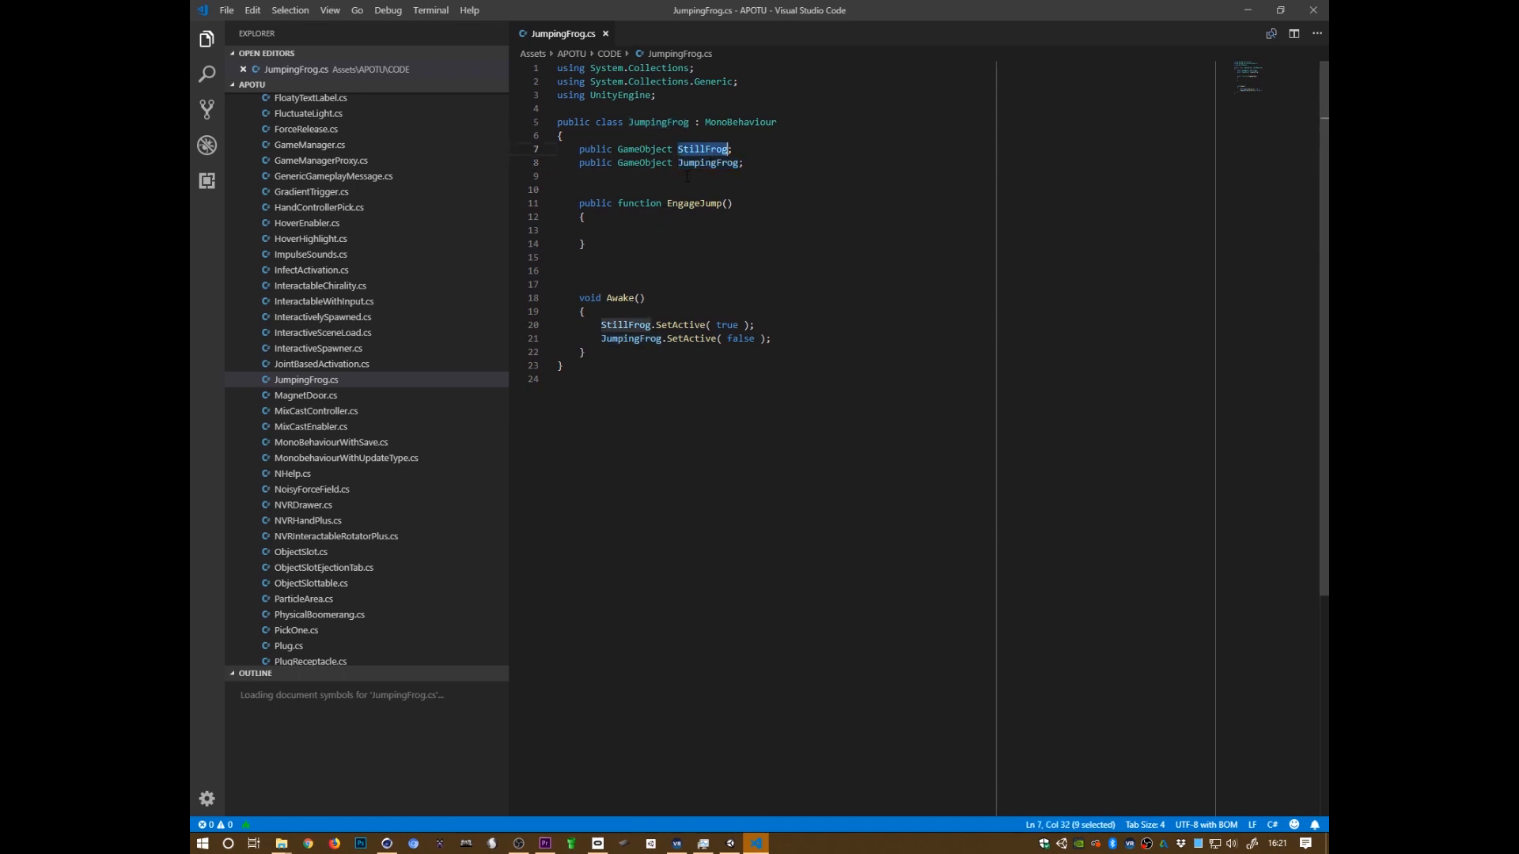
pyautogui.write('Still')
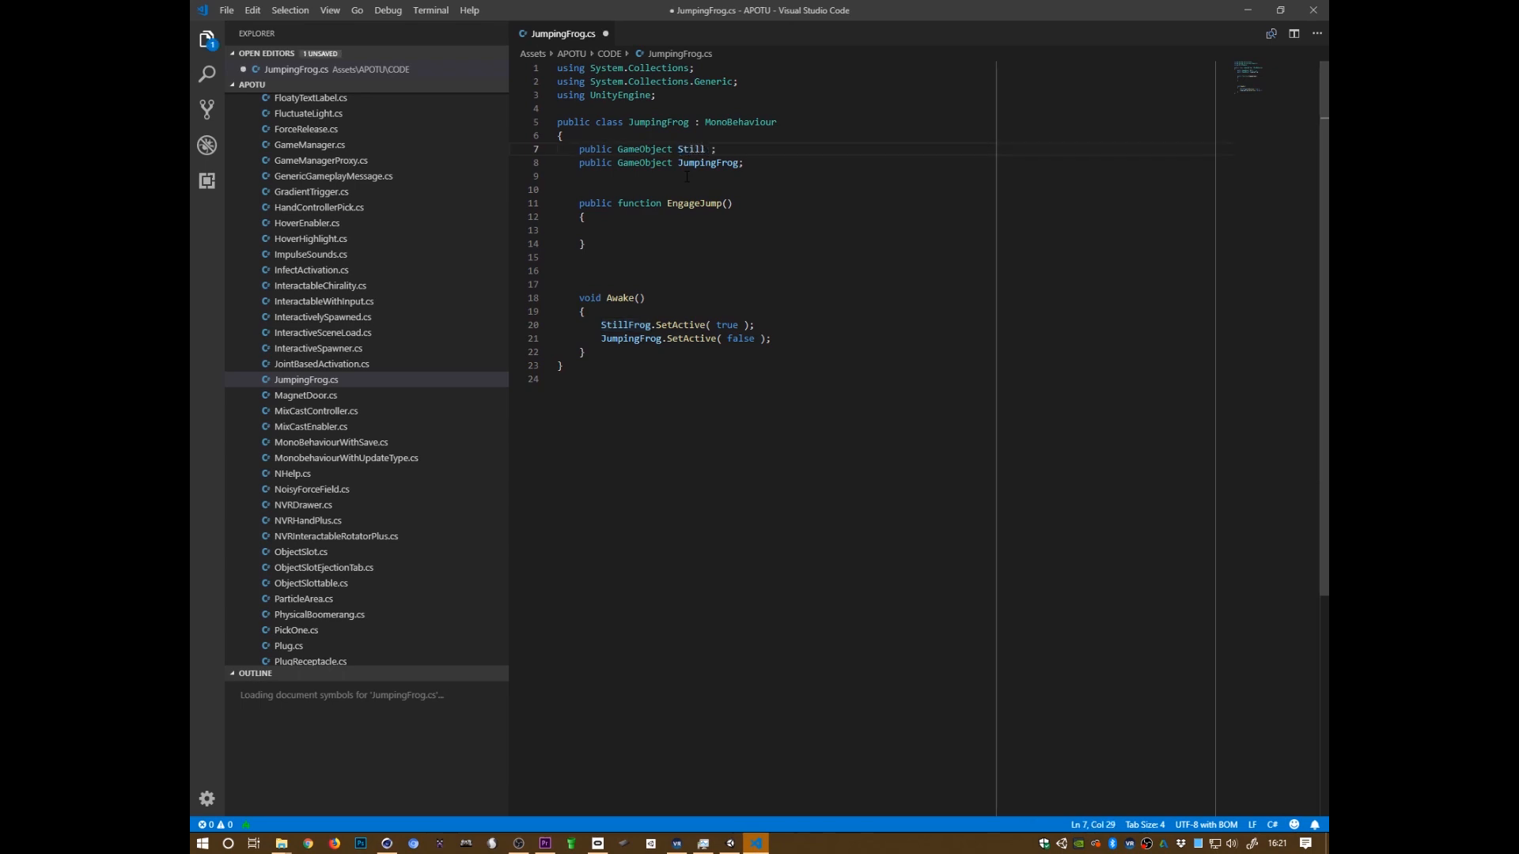
pyautogui.press('BackSpace')
pyautogui.doubleClick(722, 162)
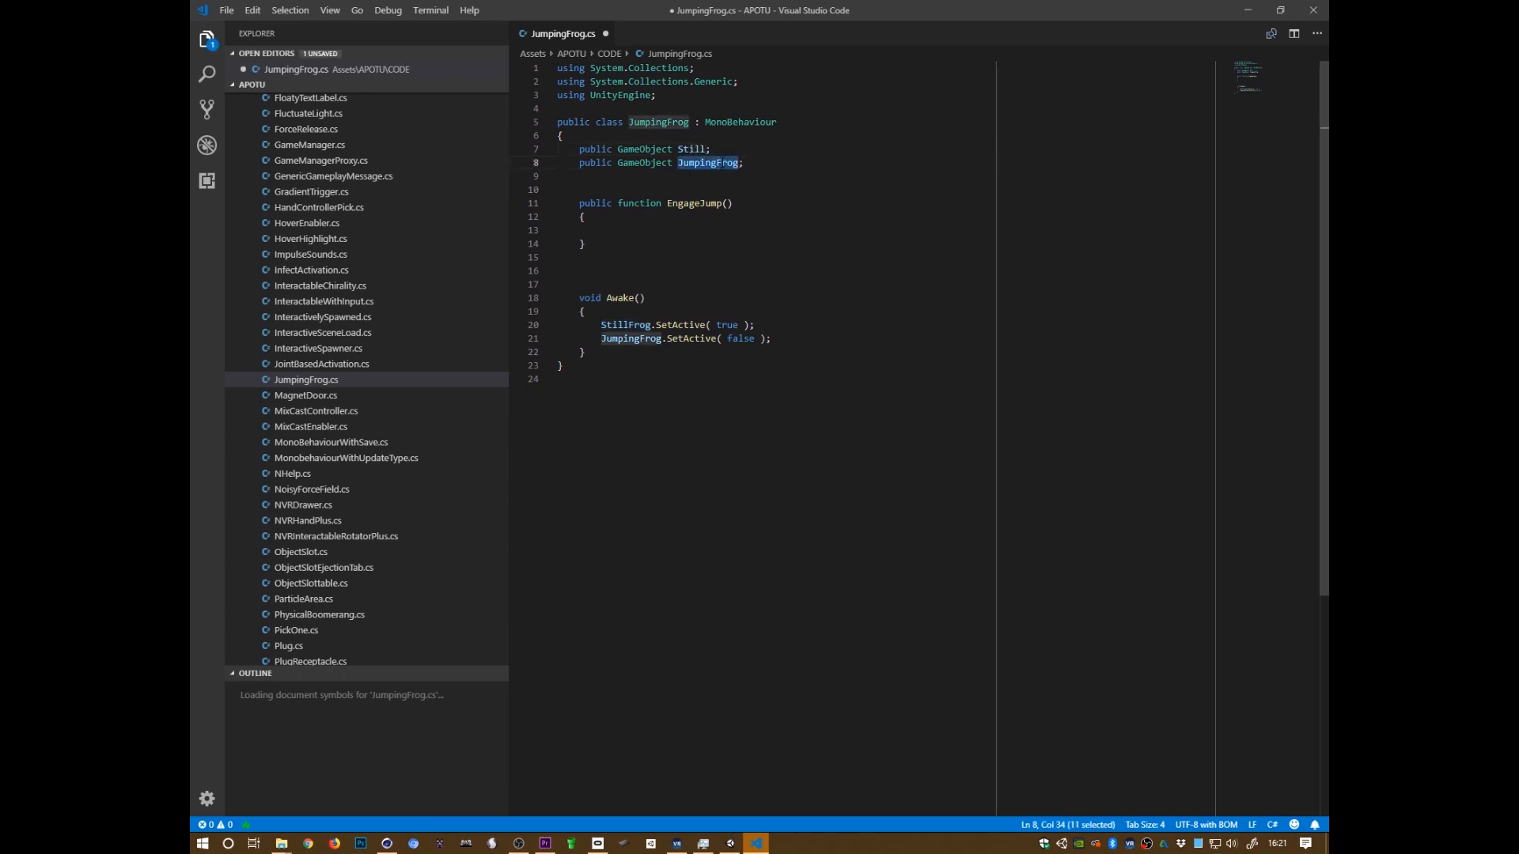
pyautogui.write('Jumping')
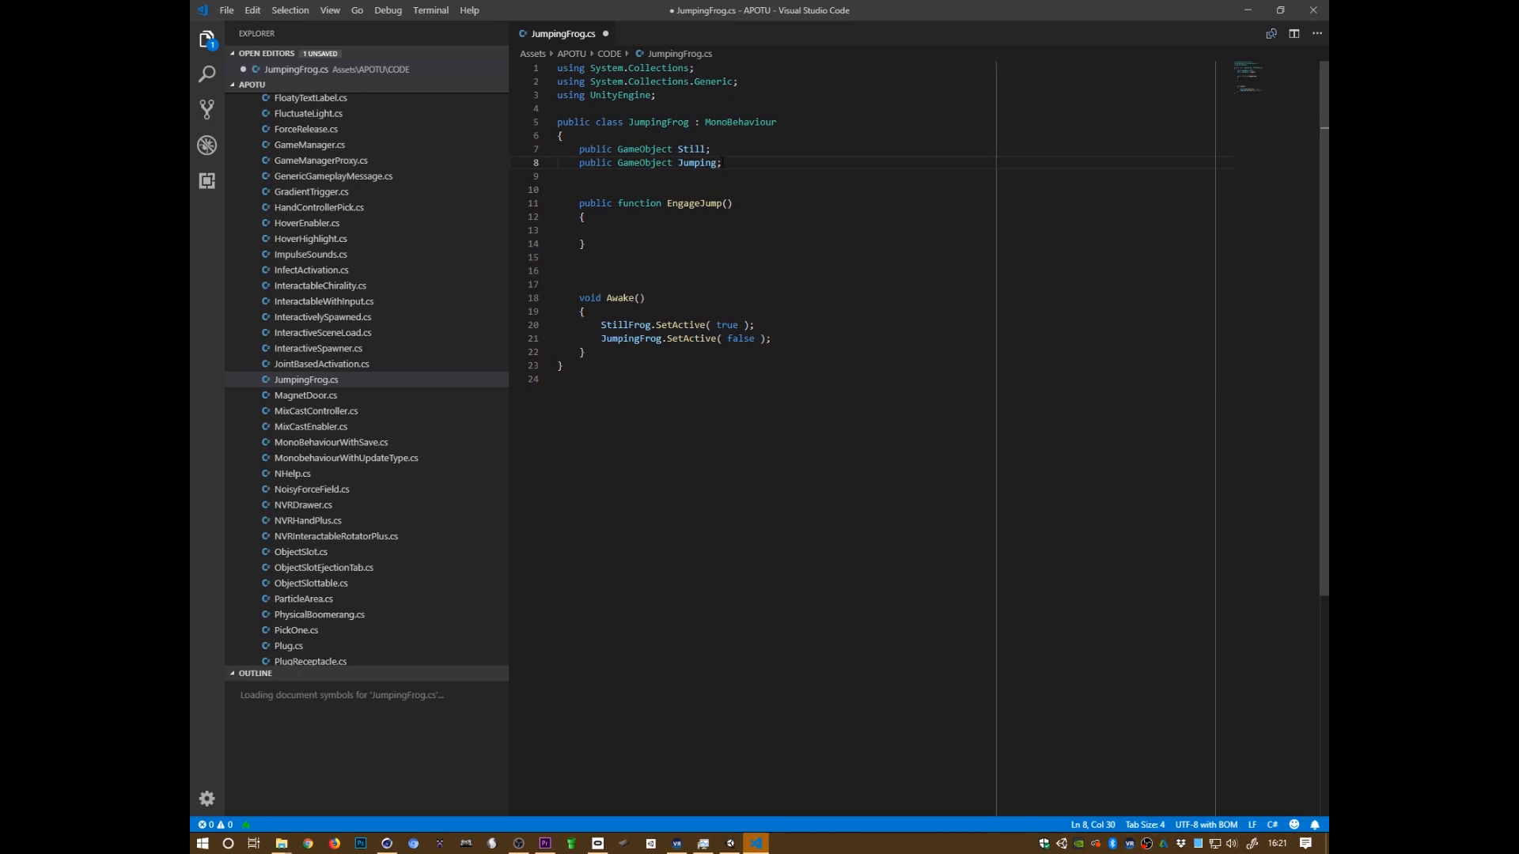
# Add StillFrog.SetActive( false ); as the first statement in the body of the EngageJump function
pyautogui.hotkey('ctrl', 's')
pyautogui.click(640, 232)
pyautogui.press('Tab')
pyautogui.press('Tab')
pyautogui.write('StillFrog.SetActive( false );')
pyautogui.press('Return')
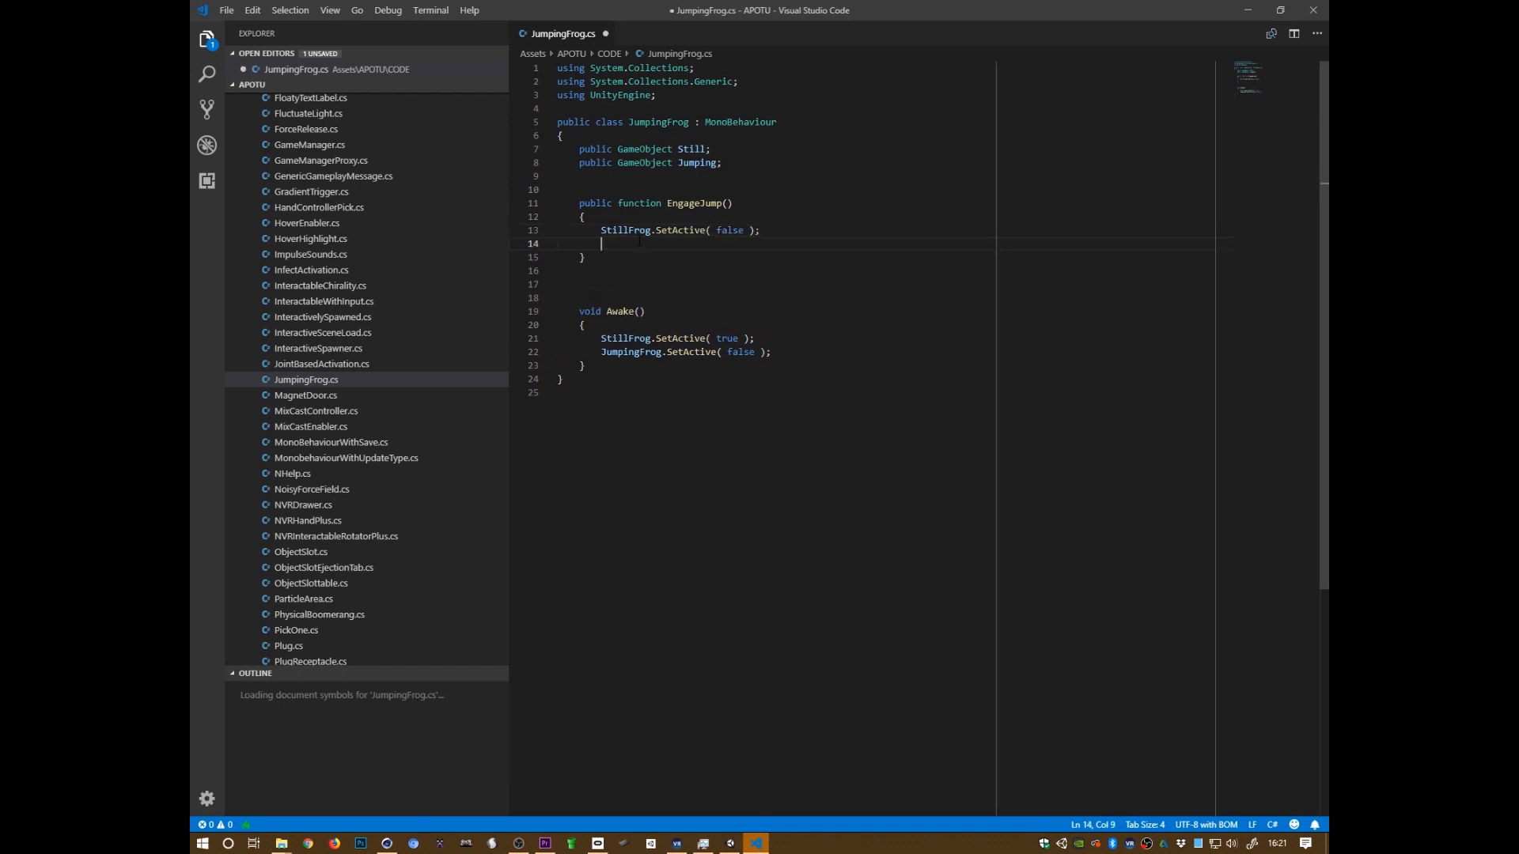
# Change the EngageJump statement's StillFrog reference to Still, add Jumping.SetActive( true ); below it, and save the script
pyautogui.write('StillFrog')
pyautogui.press('BackSpace')
pyautogui.press('BackSpace')
pyautogui.press('BackSpace')
pyautogui.press('Up')
pyautogui.press('Right')
pyautogui.press('BackSpace')
pyautogui.press('BackSpace')
pyautogui.press('BackSpace')
pyautogui.press('BackSpace')
pyautogui.write('l')
pyautogui.press('Down')
pyautogui.hotkey('ctrl', 'BackSpace')
pyautogui.write('Jumping.SetActive( true );')
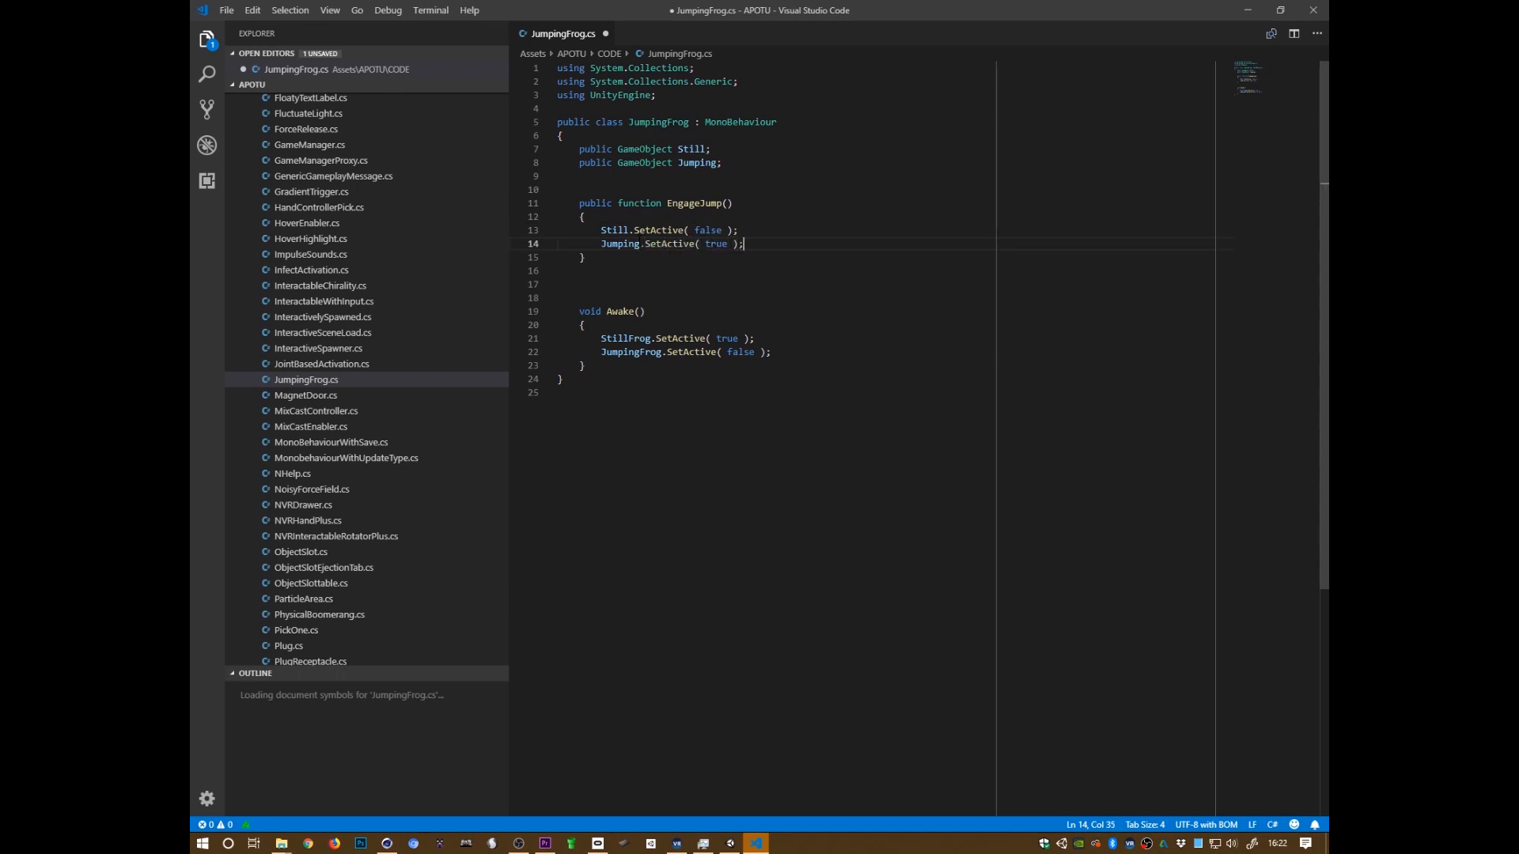
pyautogui.hotkey('ctrl', 's')
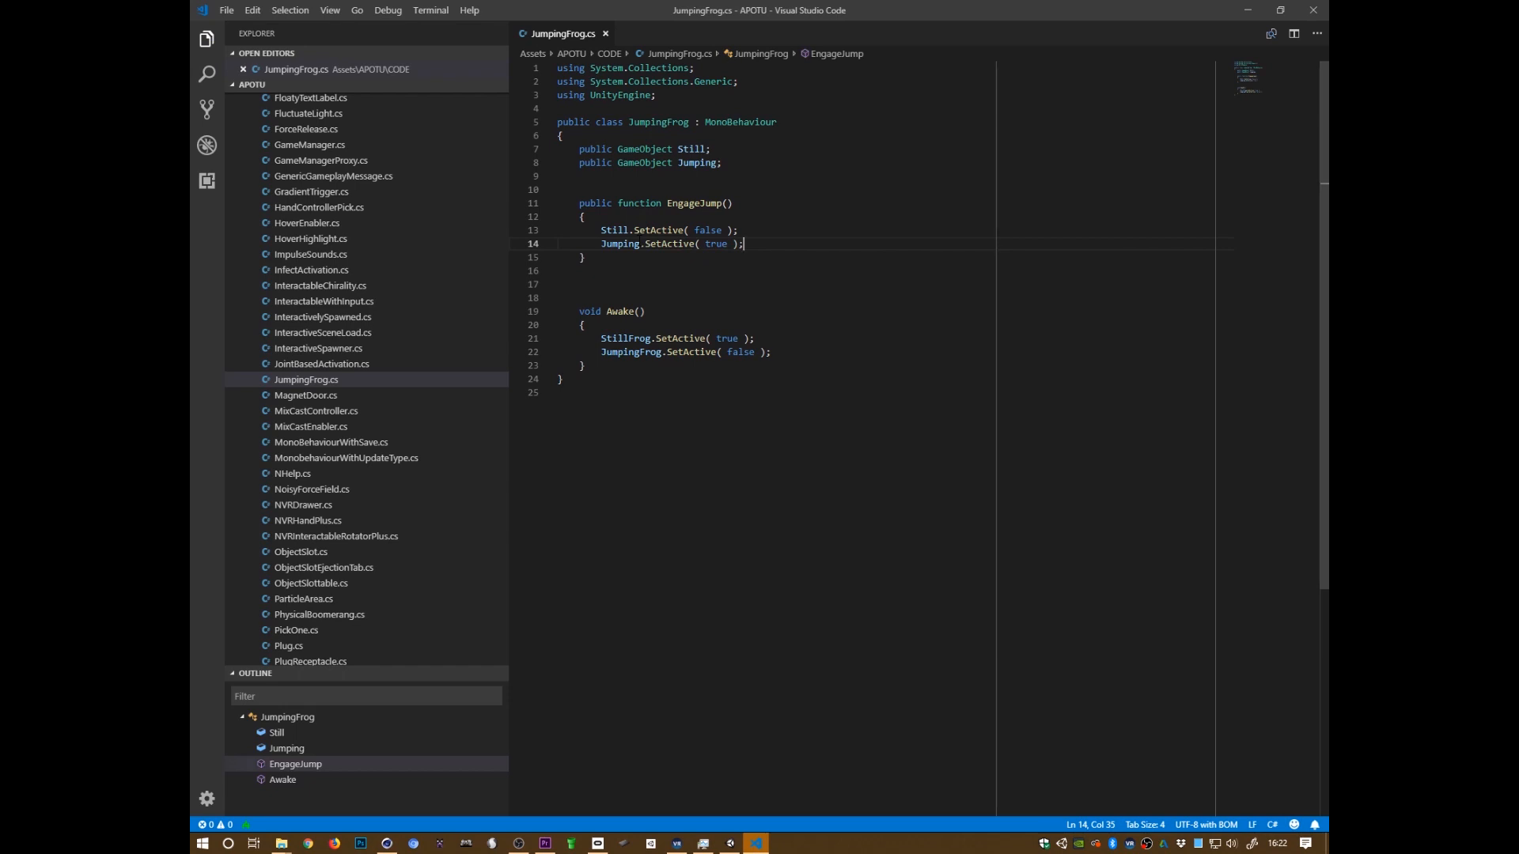
# Rename the Still field to IdleObject throughout the script with Rename Symbol
pyautogui.click(276, 733)
pyautogui.press('F2')
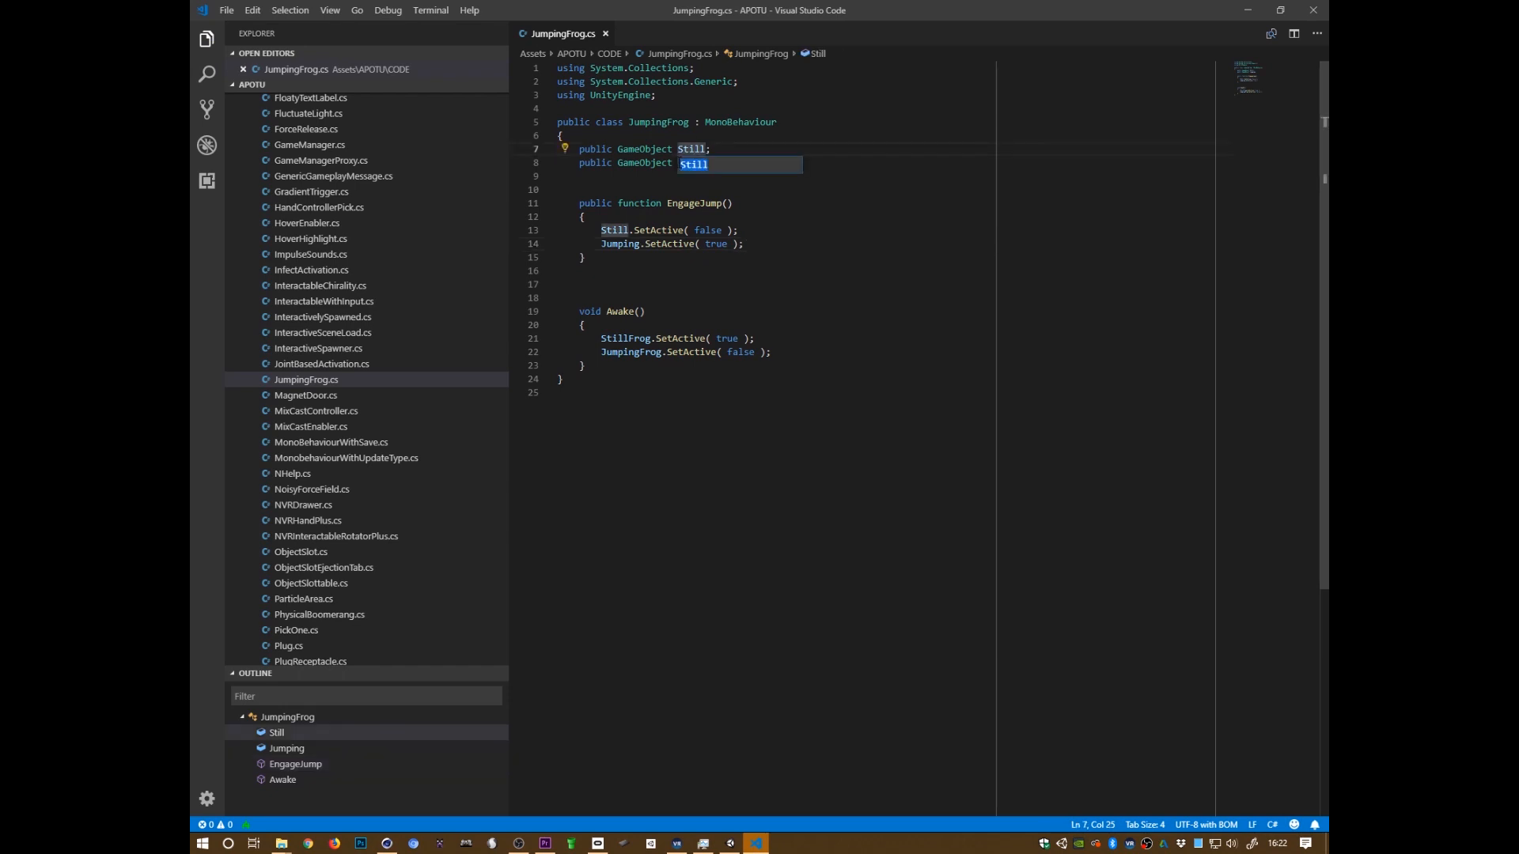
pyautogui.write('Idle')
pyautogui.write('Frog')
pyautogui.press('Return')
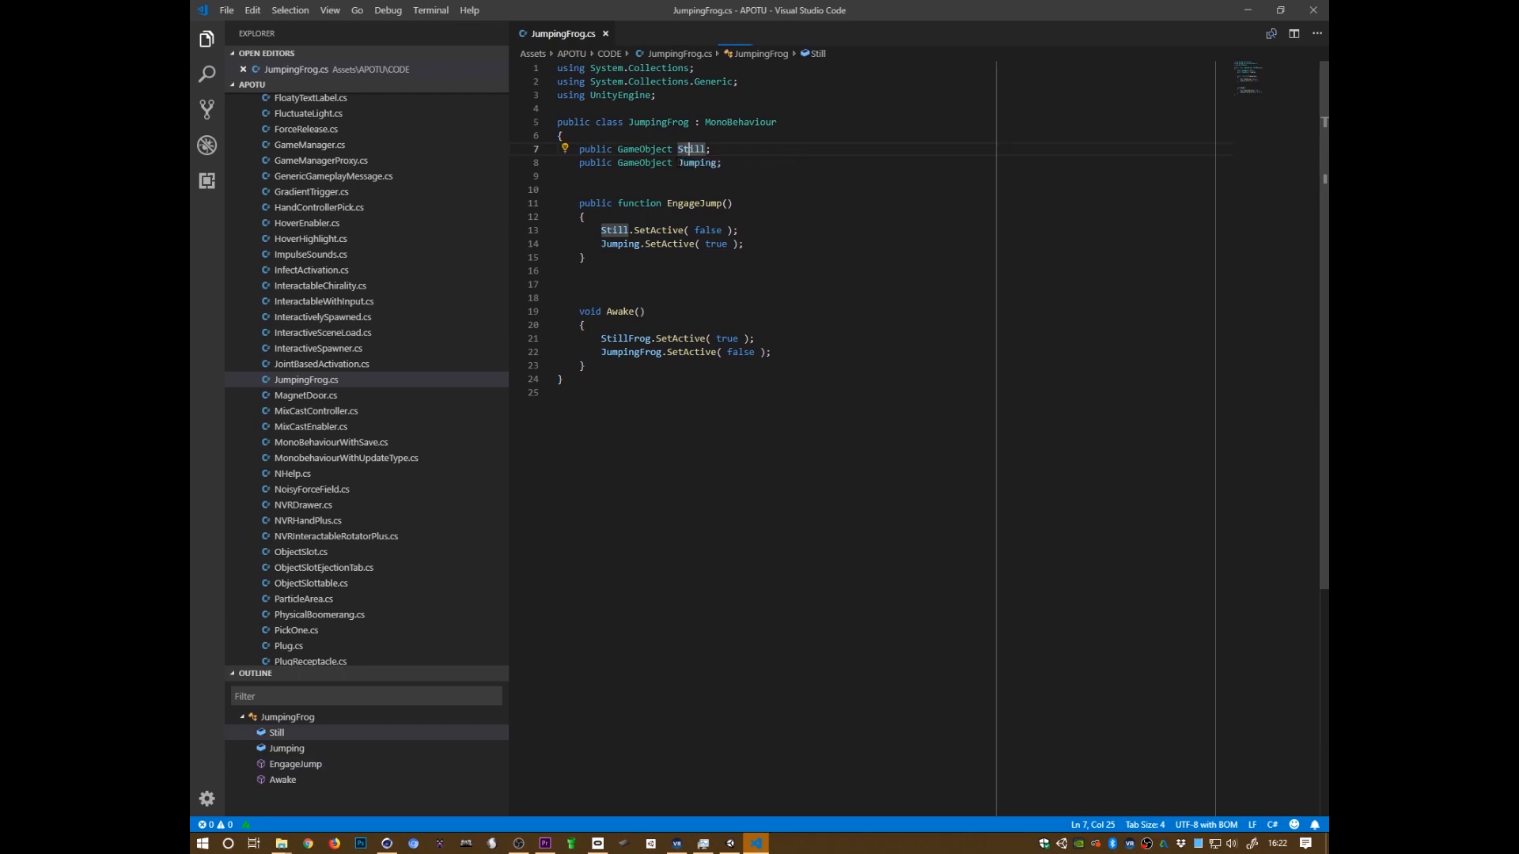
# Rename the Jumping field to JumpingObject throughout the script with Rename Symbol
pyautogui.click(696, 164)
pyautogui.press('F2')
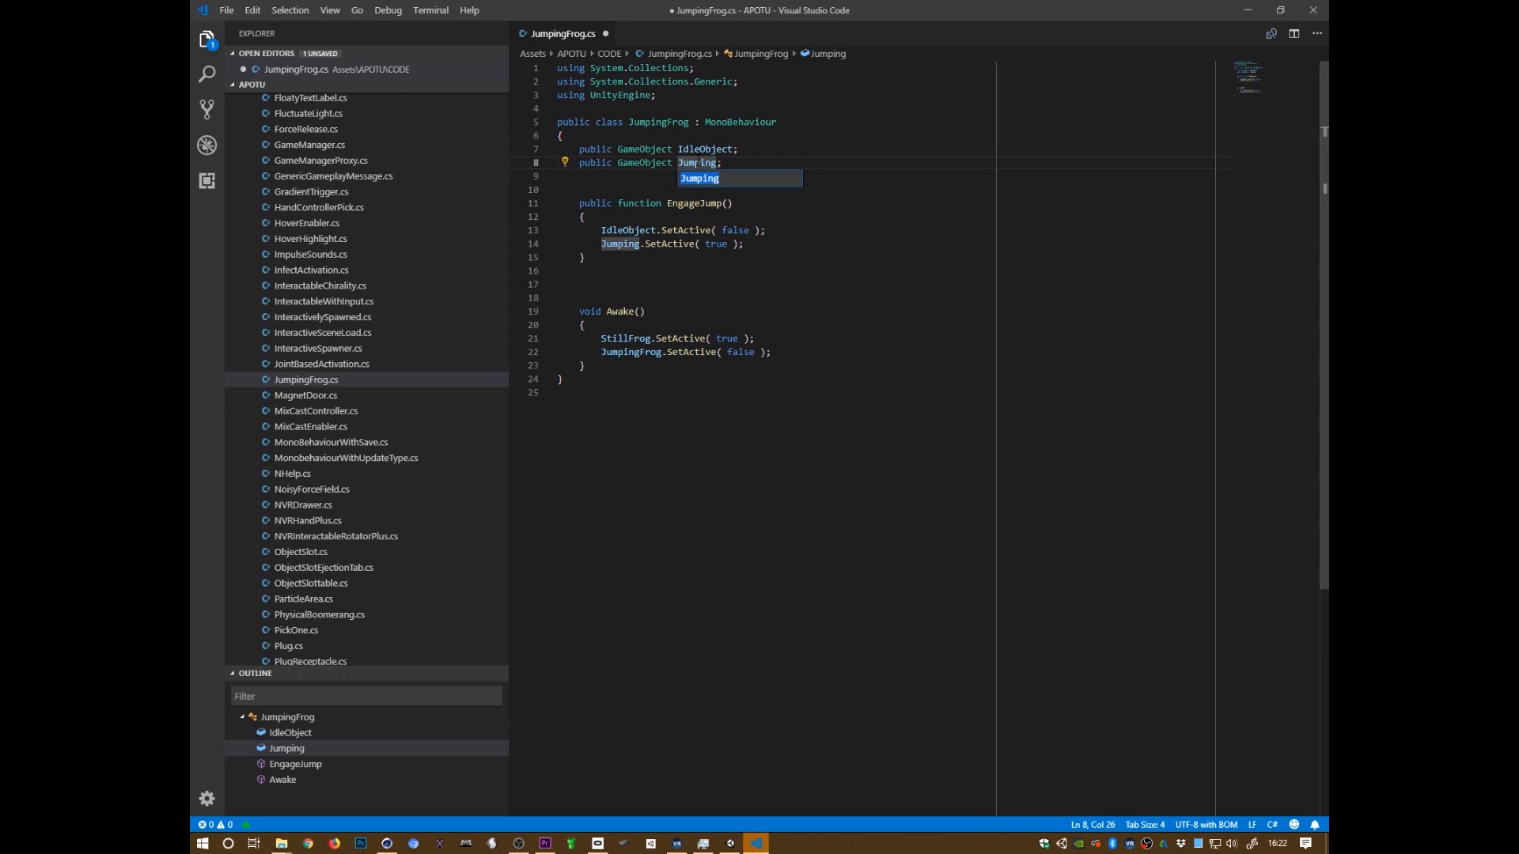
pyautogui.write('JumpingObject')
pyautogui.press('Return')
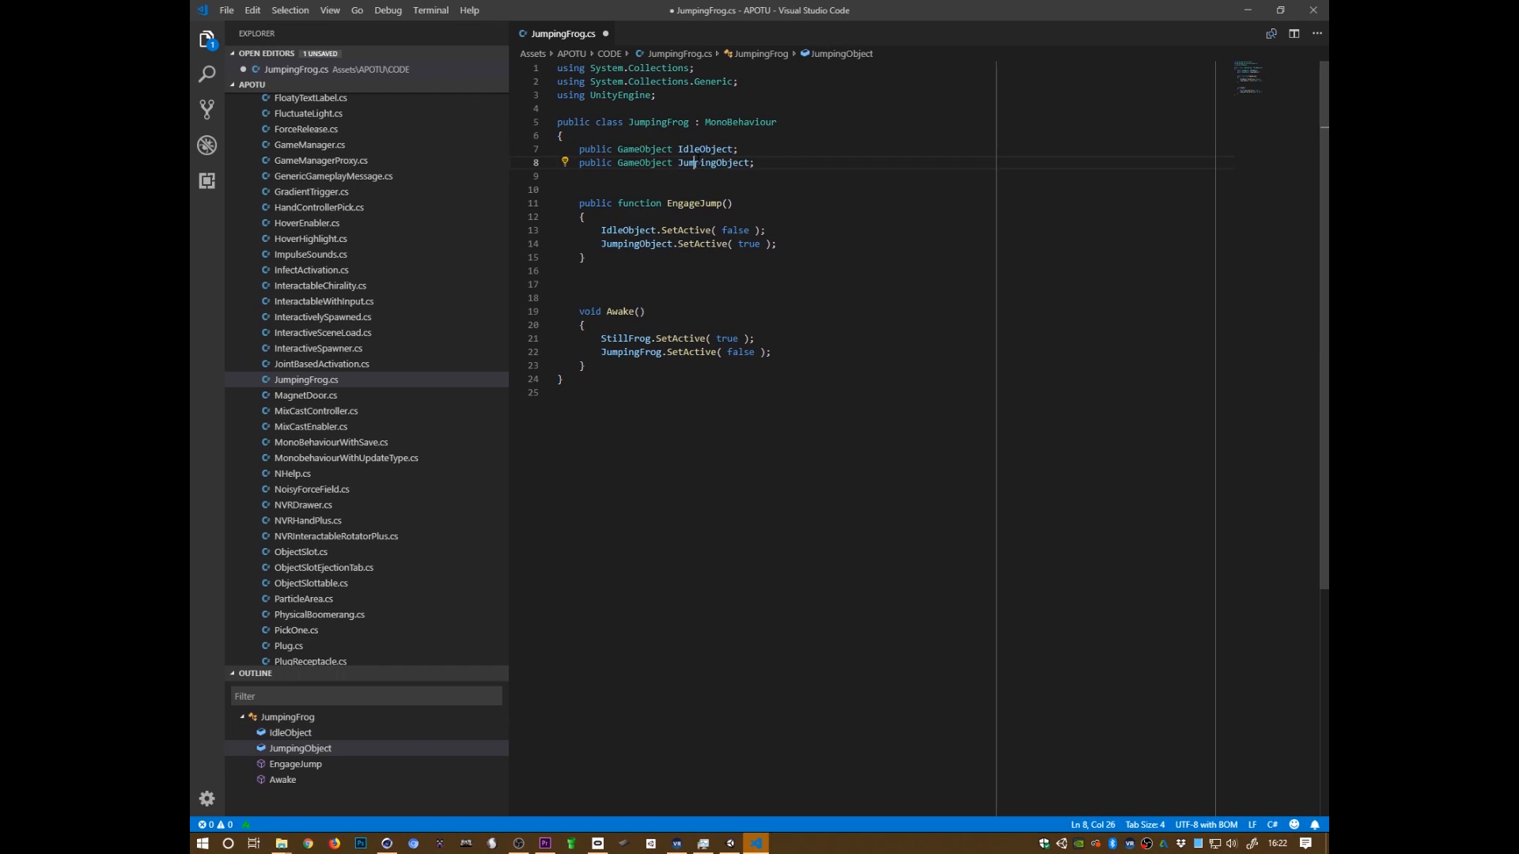
# Rename the JumpingObject field to ActionObject throughout the script, save it, and place the cursor in the class name
pyautogui.press('F2')
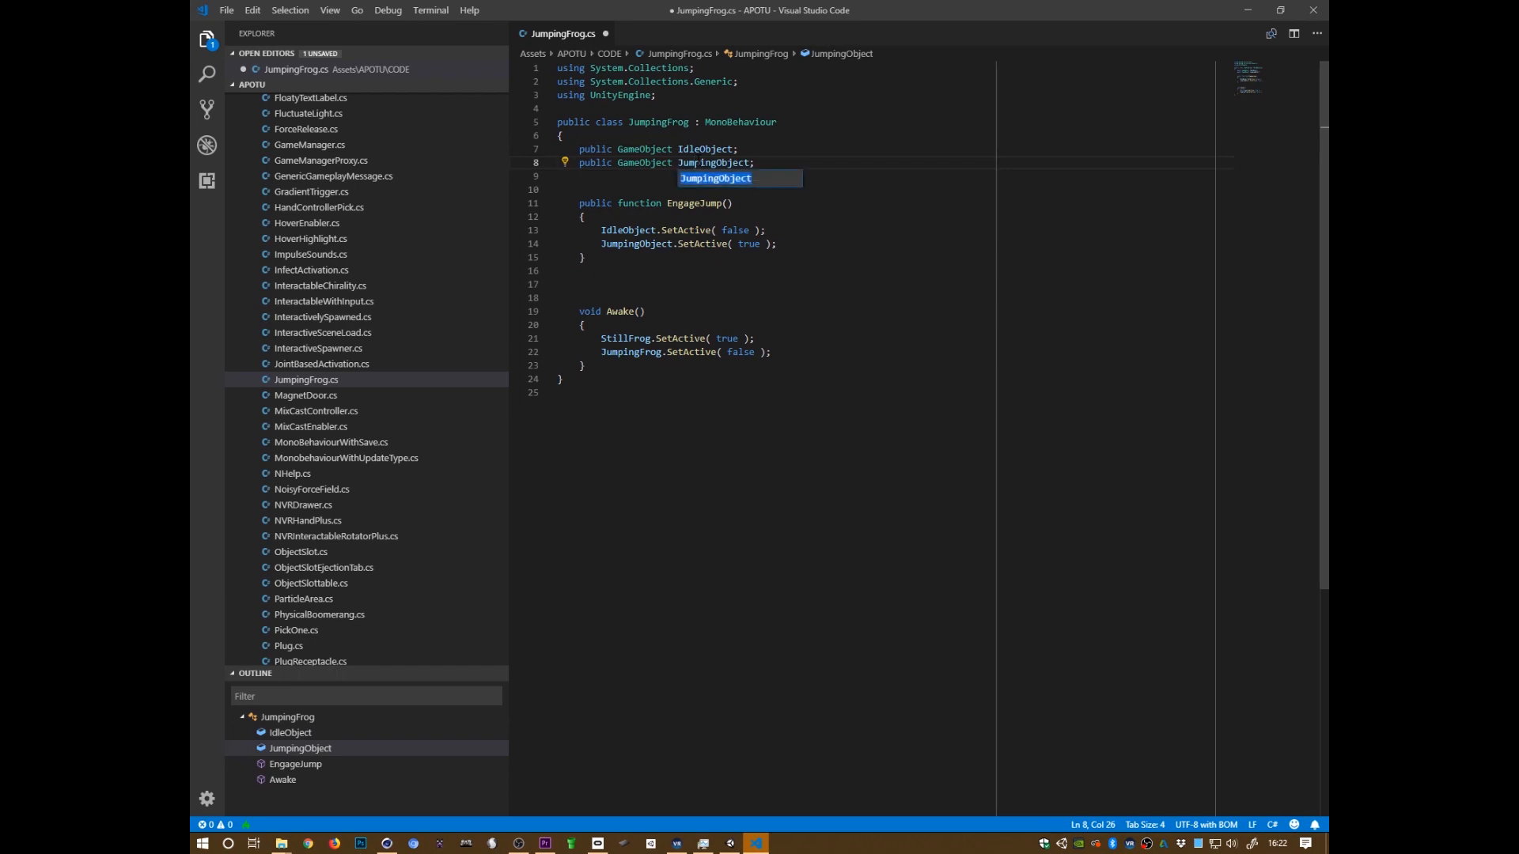
pyautogui.write('ActionObject')
pyautogui.press('Return')
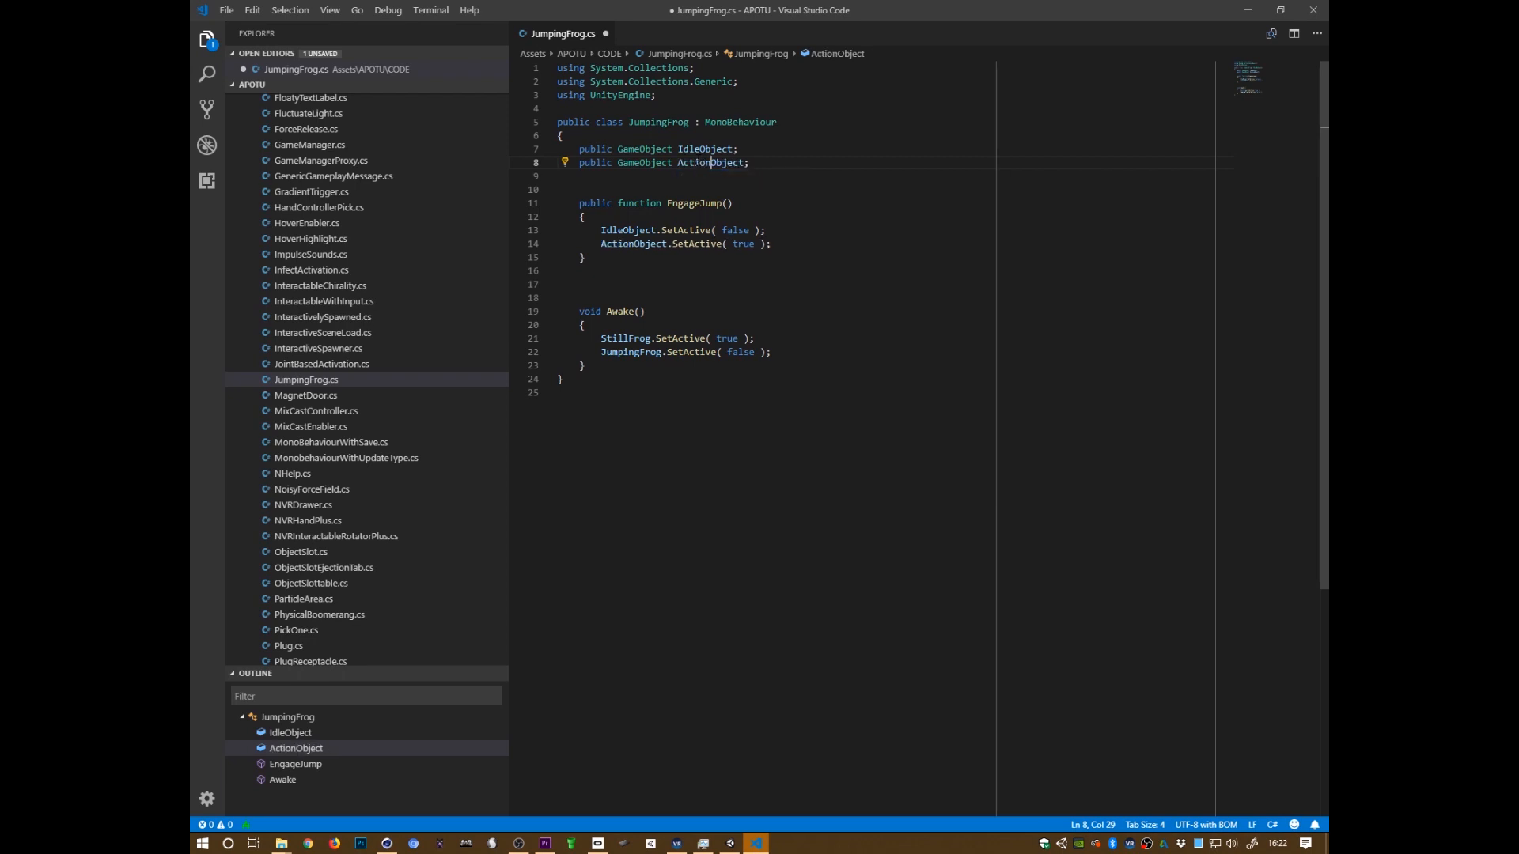
pyautogui.hotkey('ctrl', 's')
pyautogui.click(662, 122)
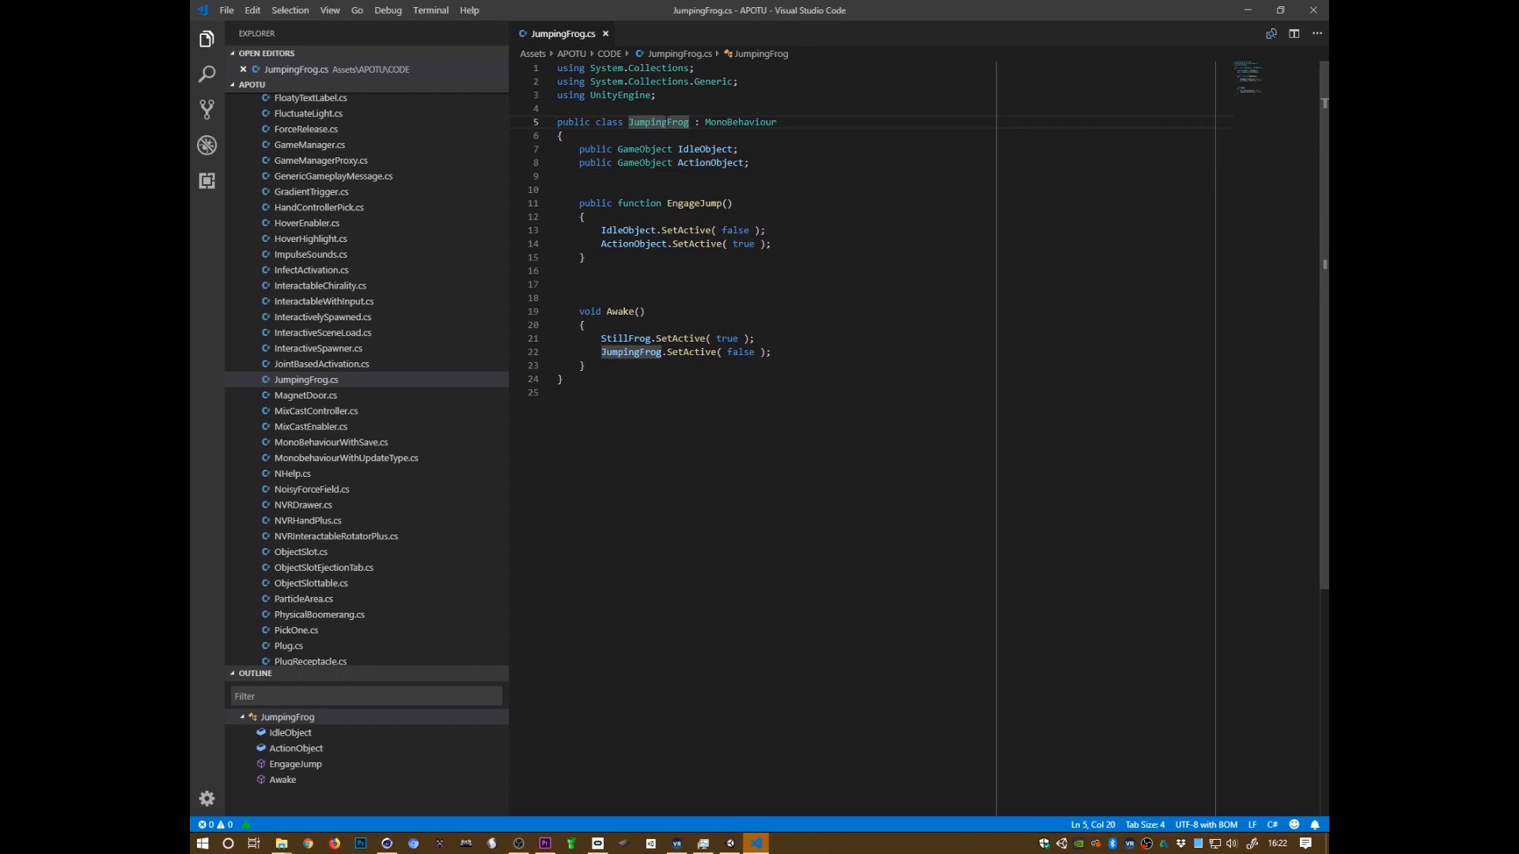
pyautogui.moveTo(662, 122); pyautogui.dragTo(668, 123)
# Switch to Unity, show the Game view, and create a 3D Cube as a child of the Frog object
pyautogui.hotkey('alt', 'Tab')
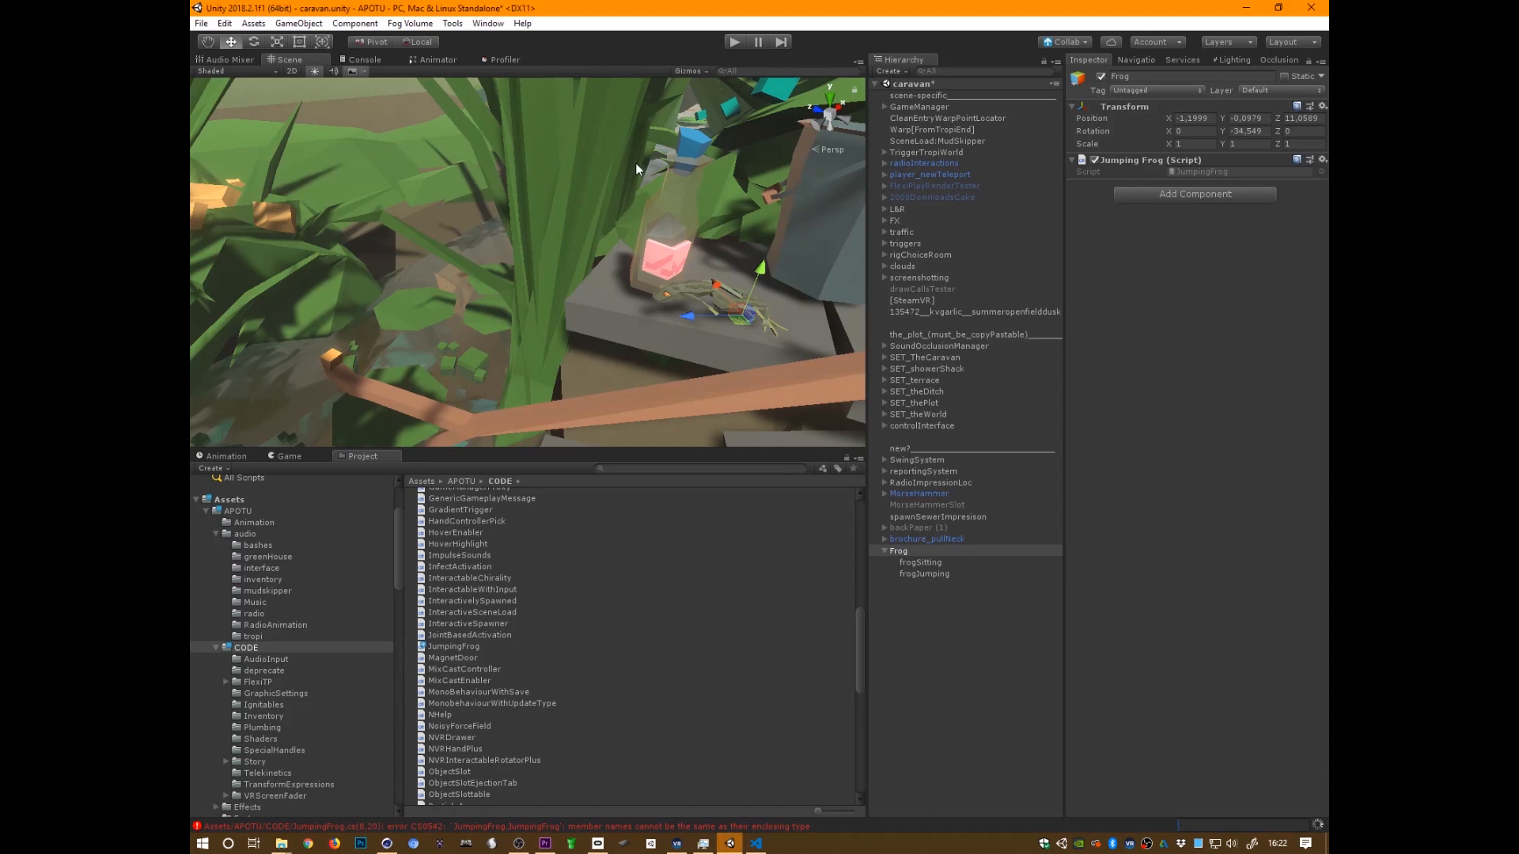
pyautogui.click(285, 457)
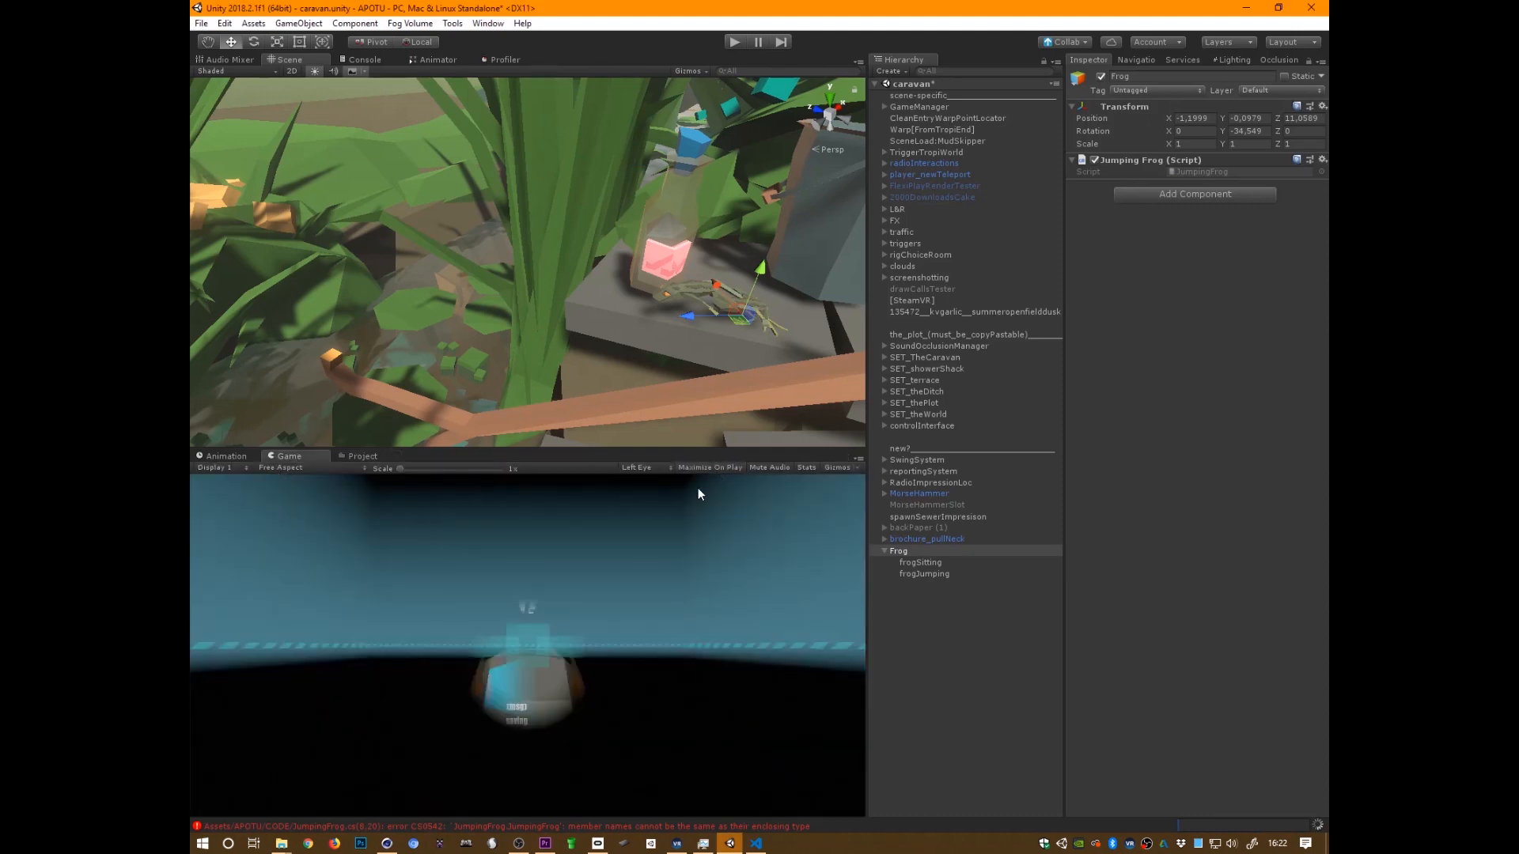
pyautogui.click(931, 562)
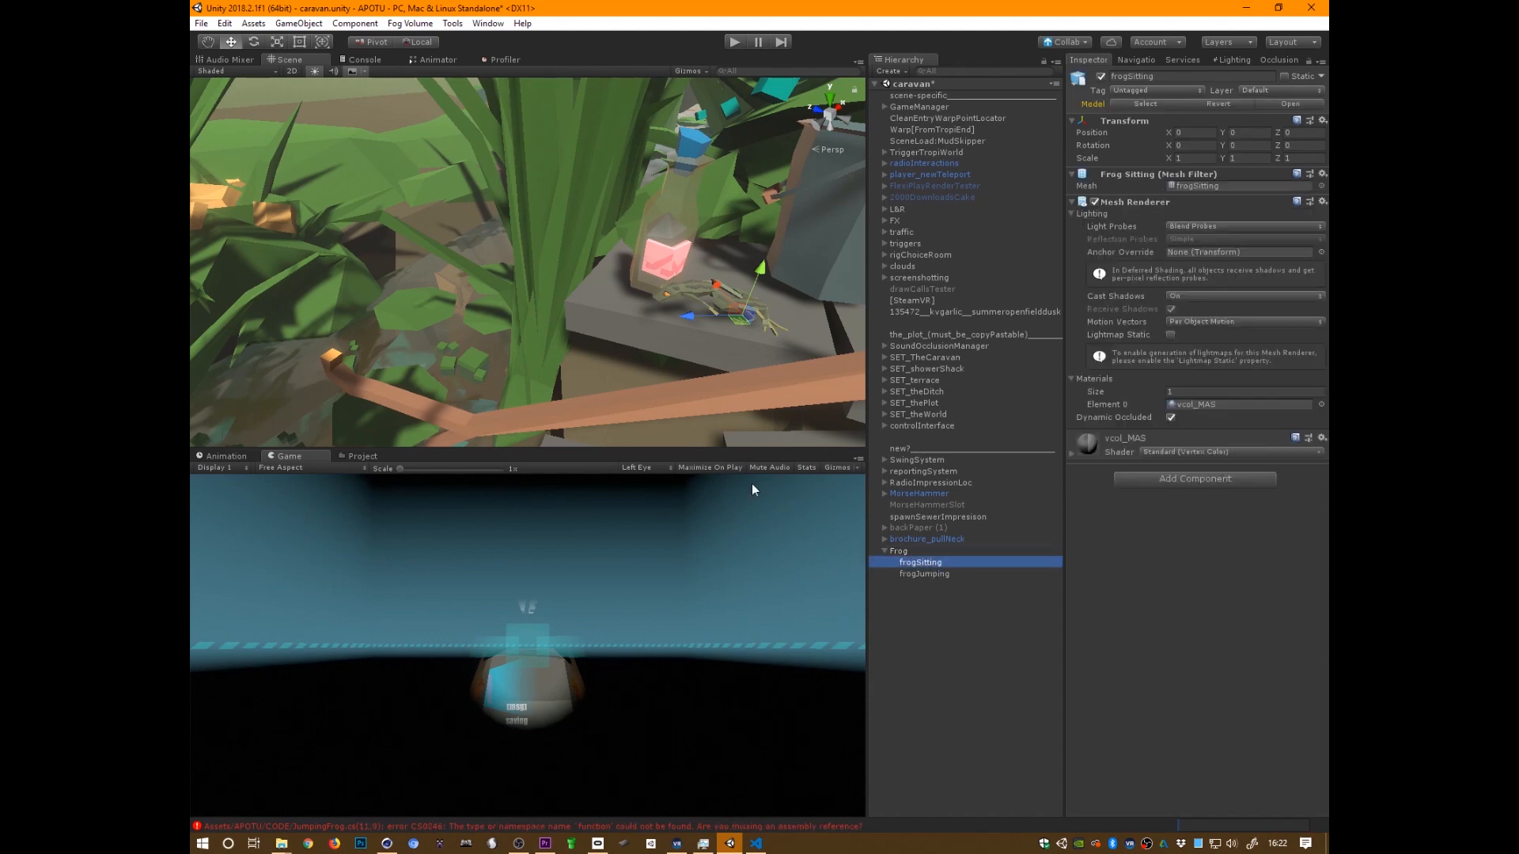
pyautogui.moveTo(712, 356); pyautogui.dragTo(677, 380, button='right')
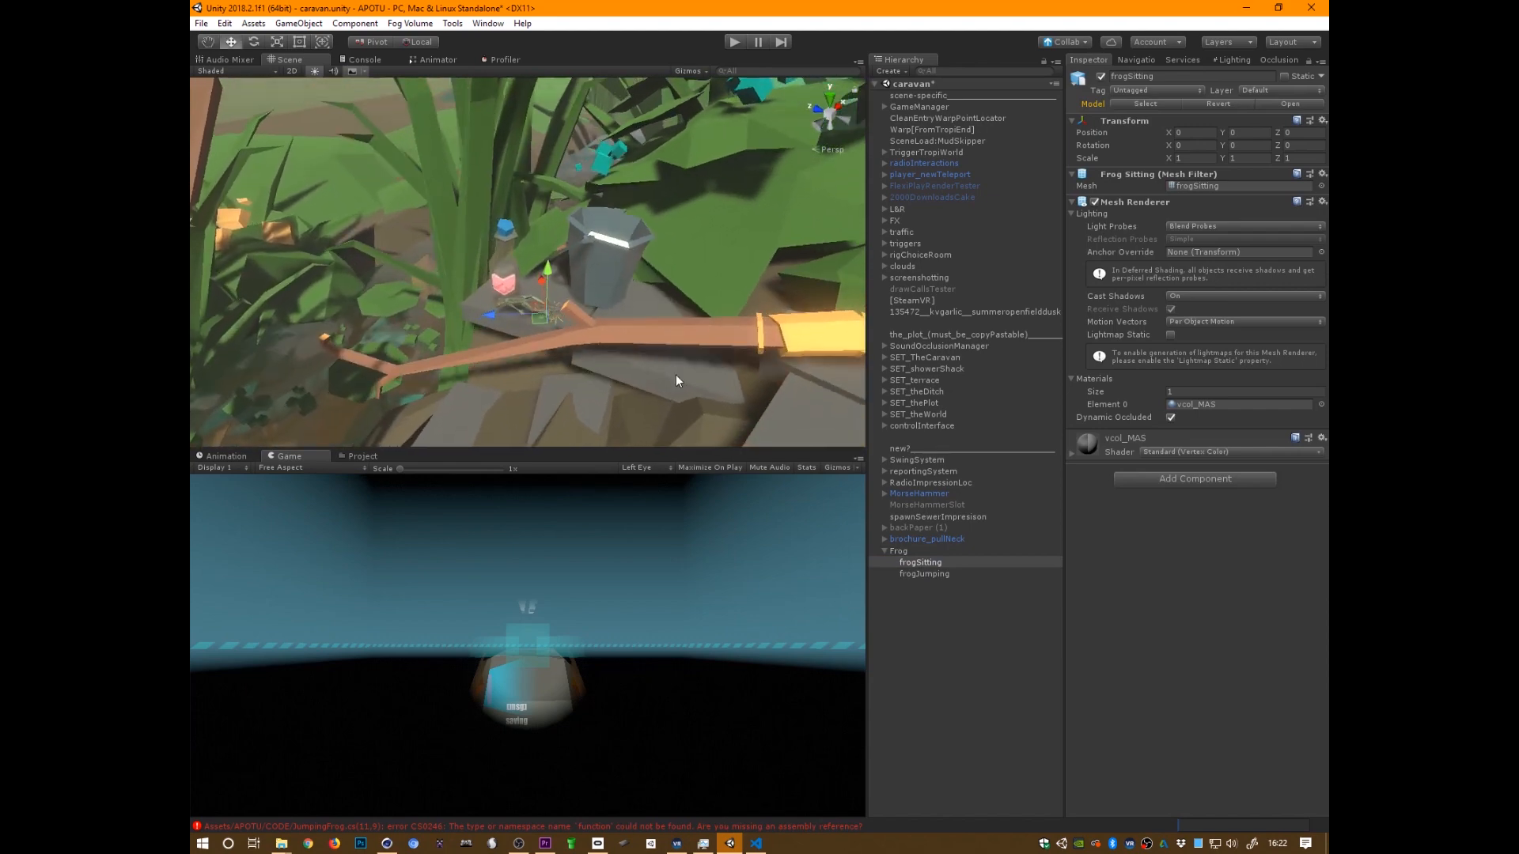
pyautogui.click(922, 551)
pyautogui.rightClick(923, 551)
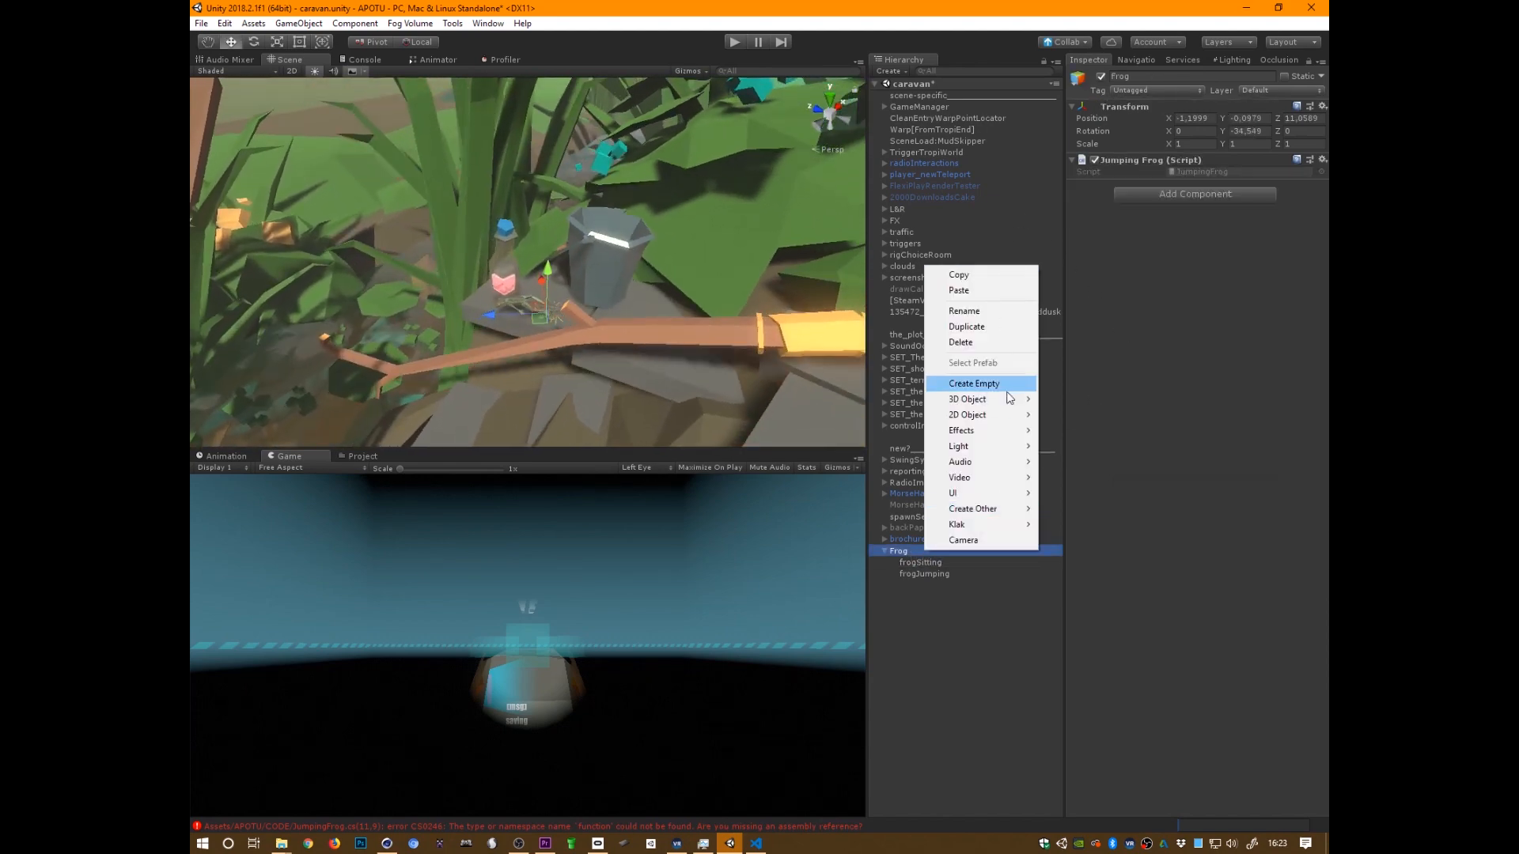
pyautogui.moveTo(1009, 400)
pyautogui.click(1142, 405)
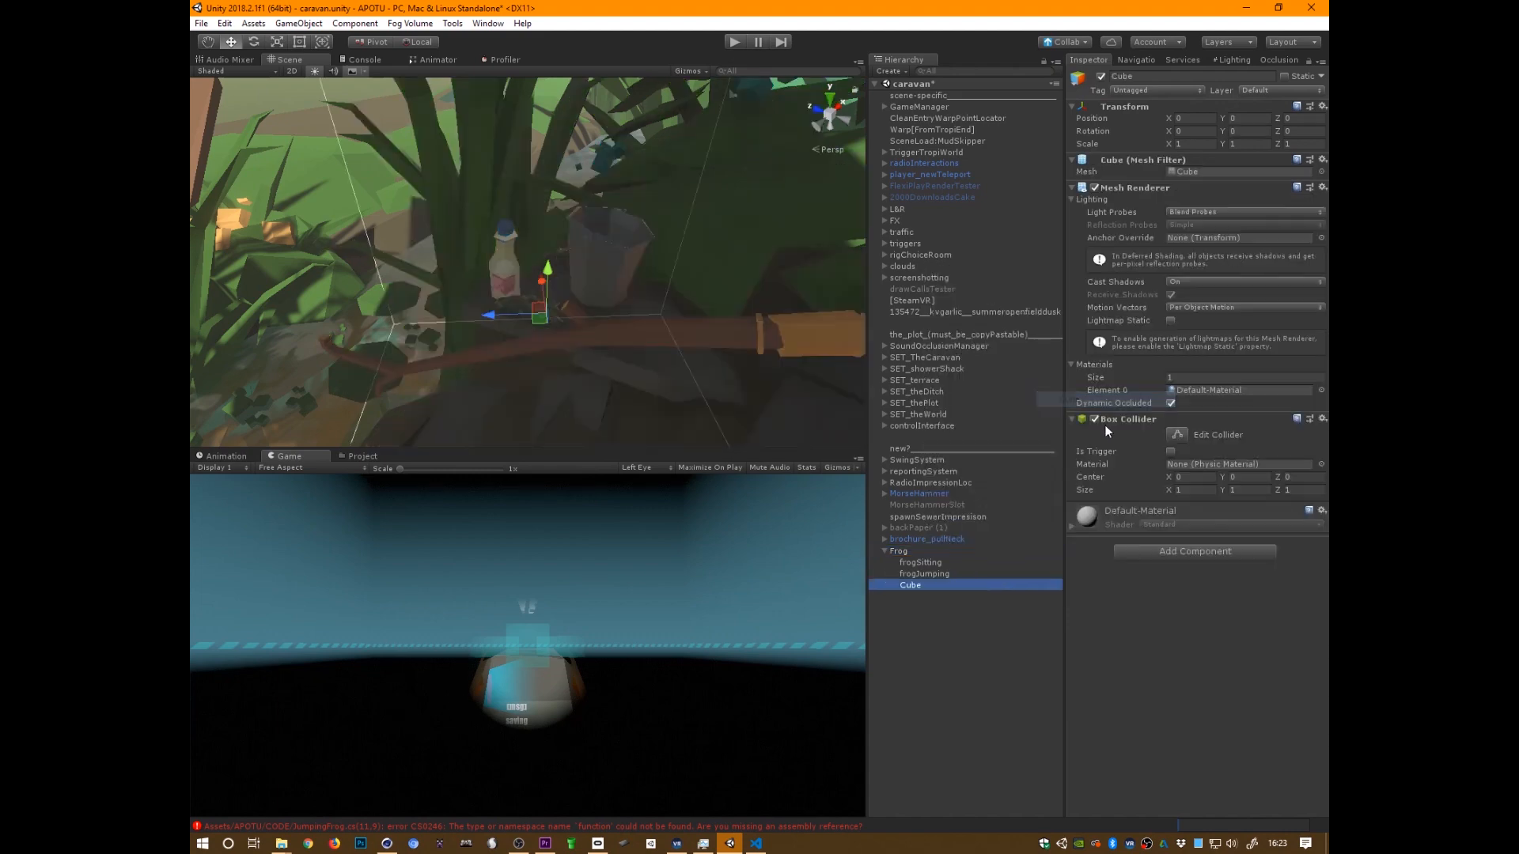
# Remove the Mesh Renderer and Mesh Filter components from the cube under Frog
pyautogui.rightClick(1147, 188)
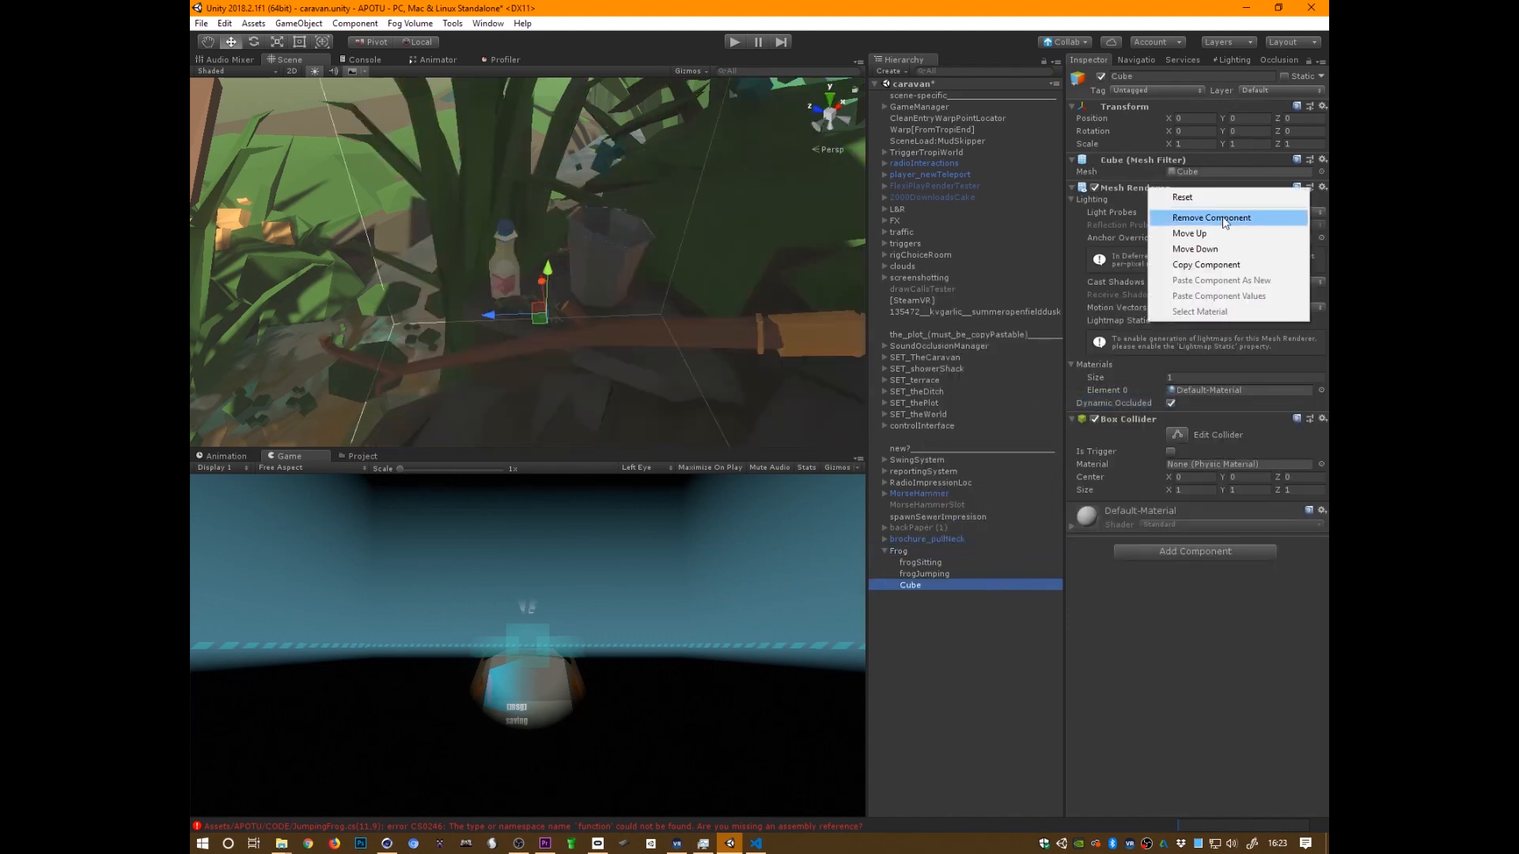
pyautogui.click(1226, 216)
pyautogui.rightClick(1131, 161)
pyautogui.click(1159, 187)
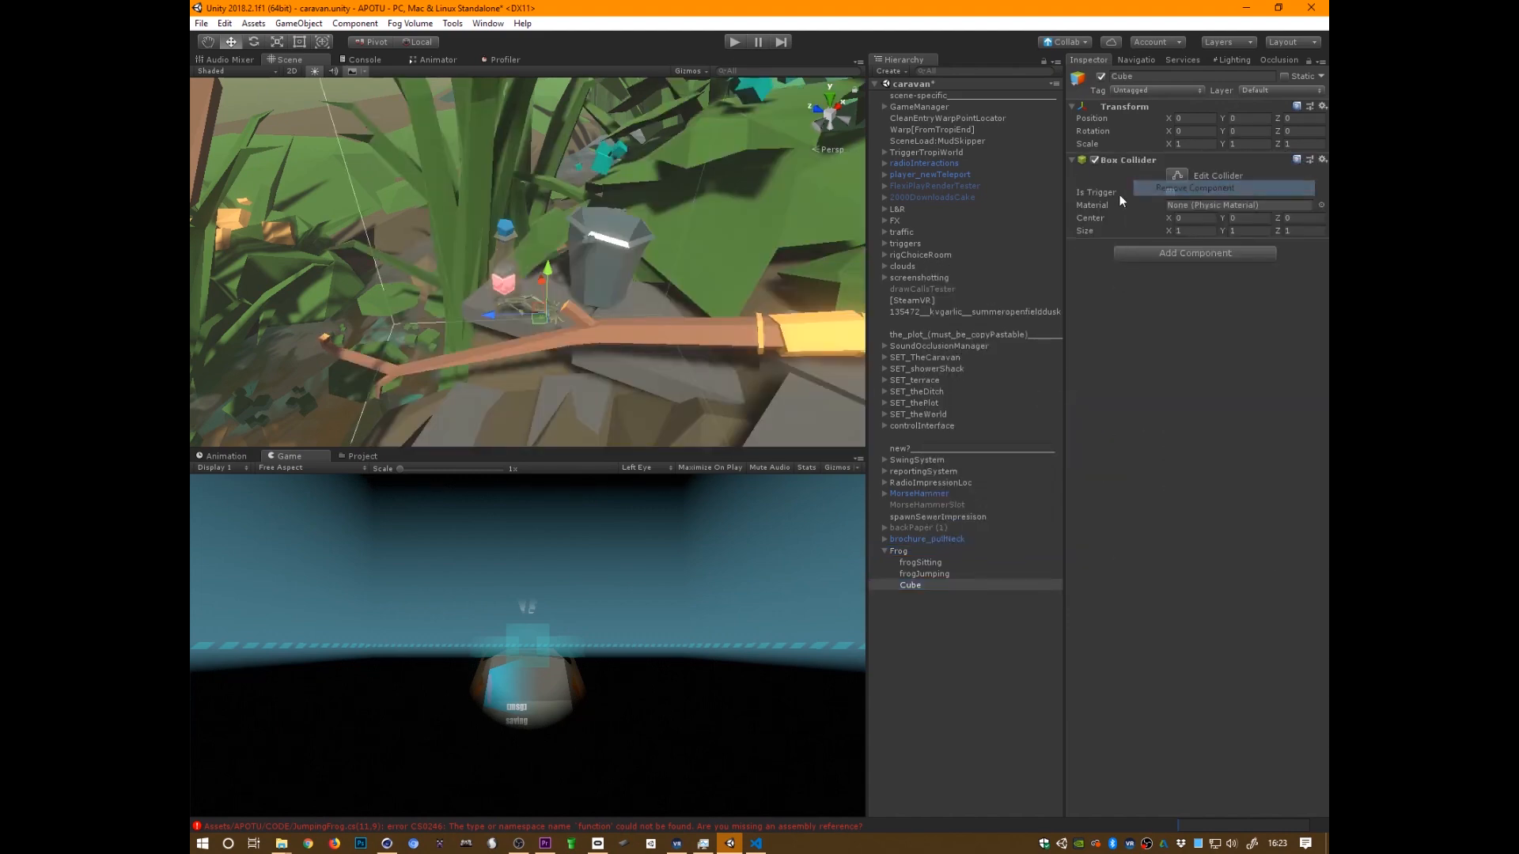
# Set the cube's Box Collider to act as a trigger
pyautogui.click(1122, 160)
pyautogui.keyDown('alt'); pyautogui.moveTo(688, 352); pyautogui.dragTo(622, 356); pyautogui.keyUp('alt')
pyautogui.click(1127, 159)
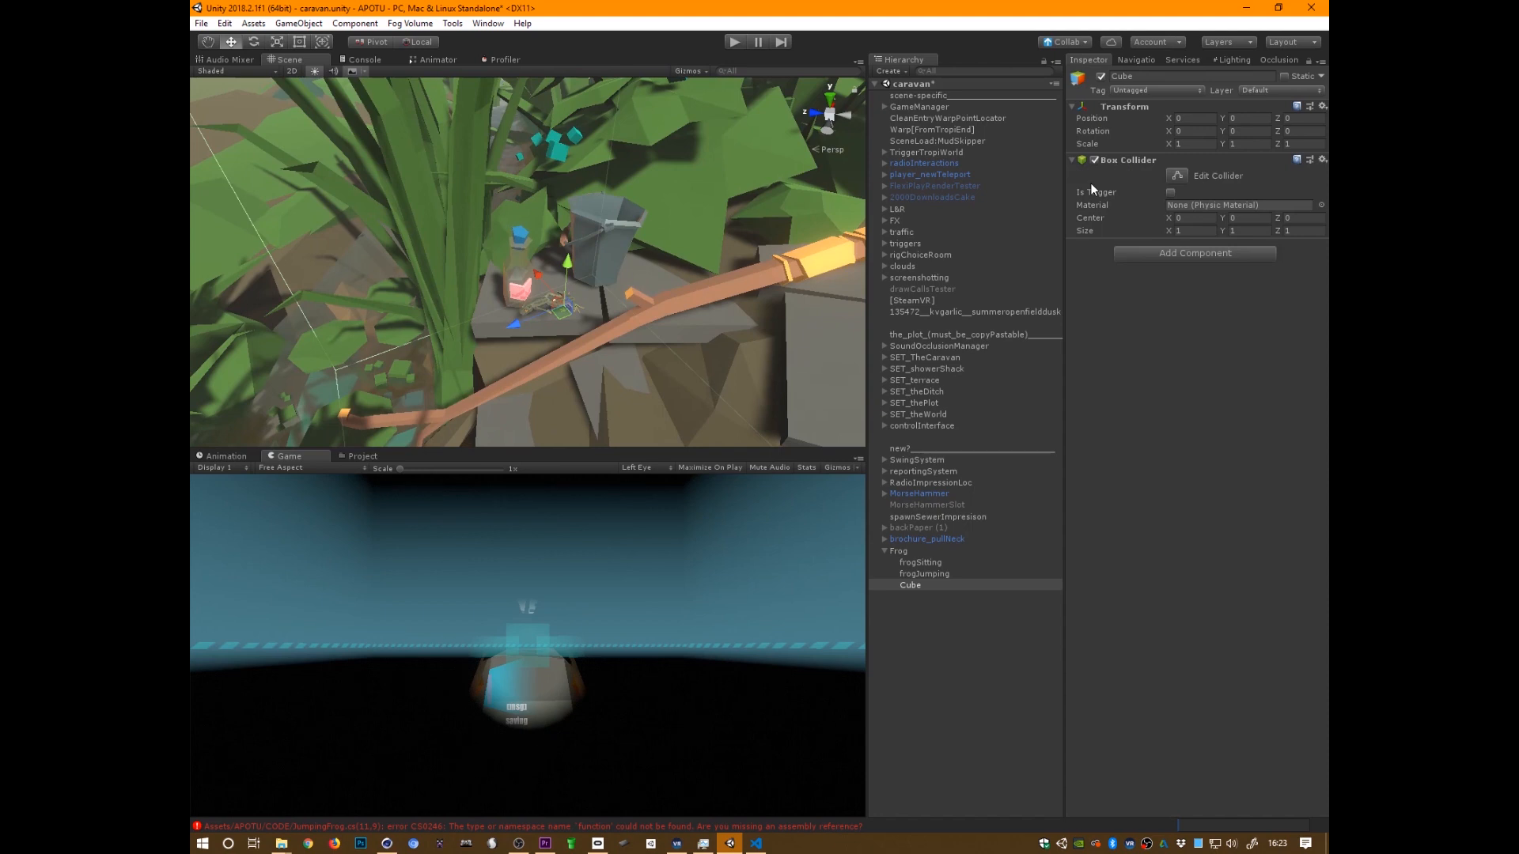
pyautogui.click(1170, 192)
# Shrink the cube's Box Collider around the frog to about 0.072 × 0.062 × 0.072, with its centre at about Y 0.027
pyautogui.keyDown('alt'); pyautogui.moveTo(491, 372); pyautogui.dragTo(560, 383, button='right'); pyautogui.keyUp('alt')
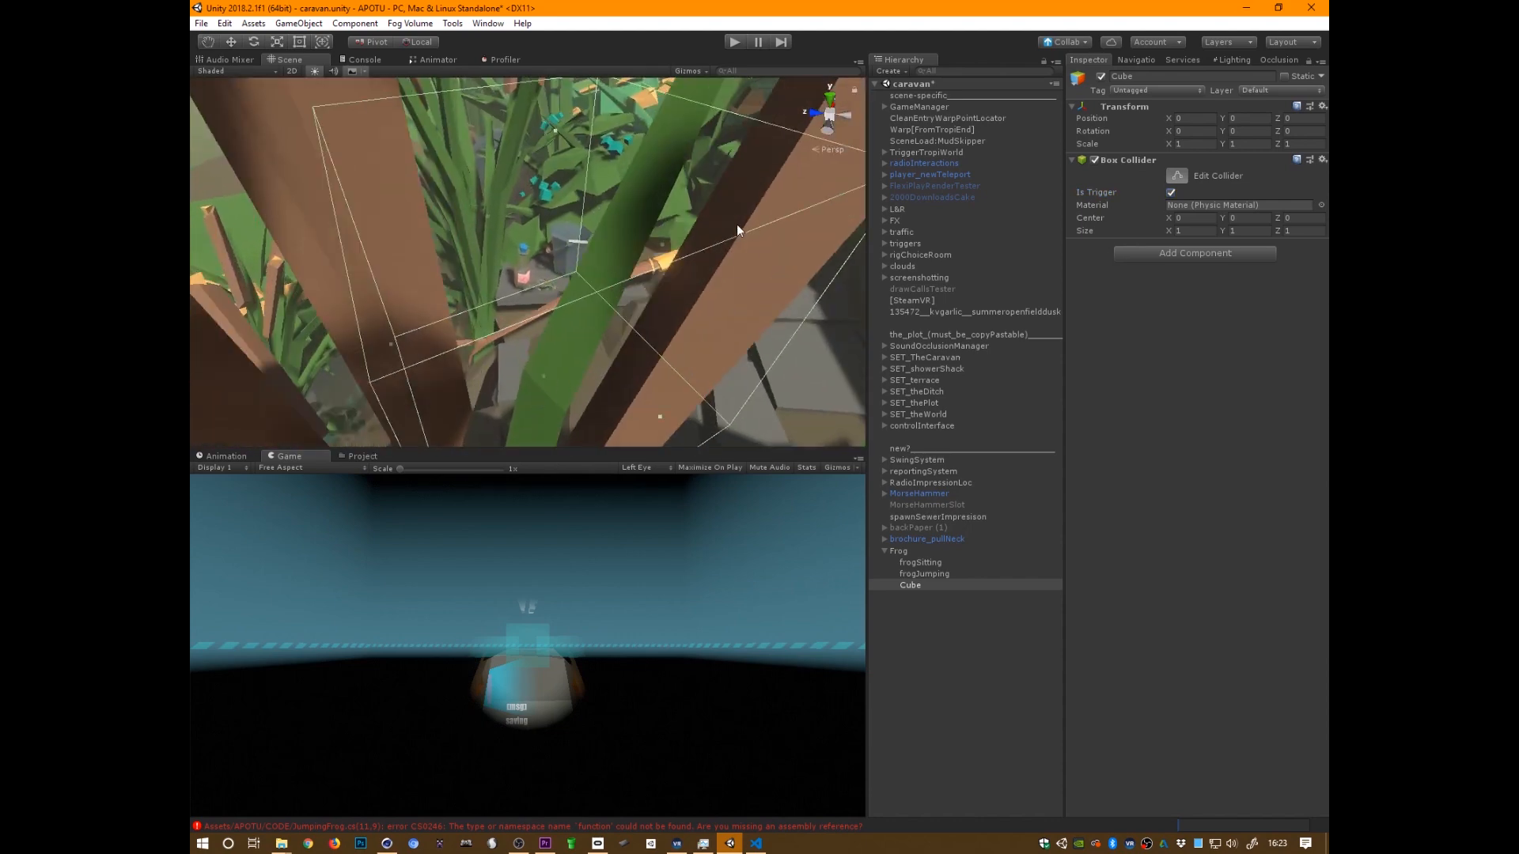
pyautogui.keyDown('alt'); pyautogui.keyDown('shift'); pyautogui.moveTo(662, 252); pyautogui.dragTo(600, 297); pyautogui.keyUp('shift'); pyautogui.keyUp('alt')
pyautogui.press('f')
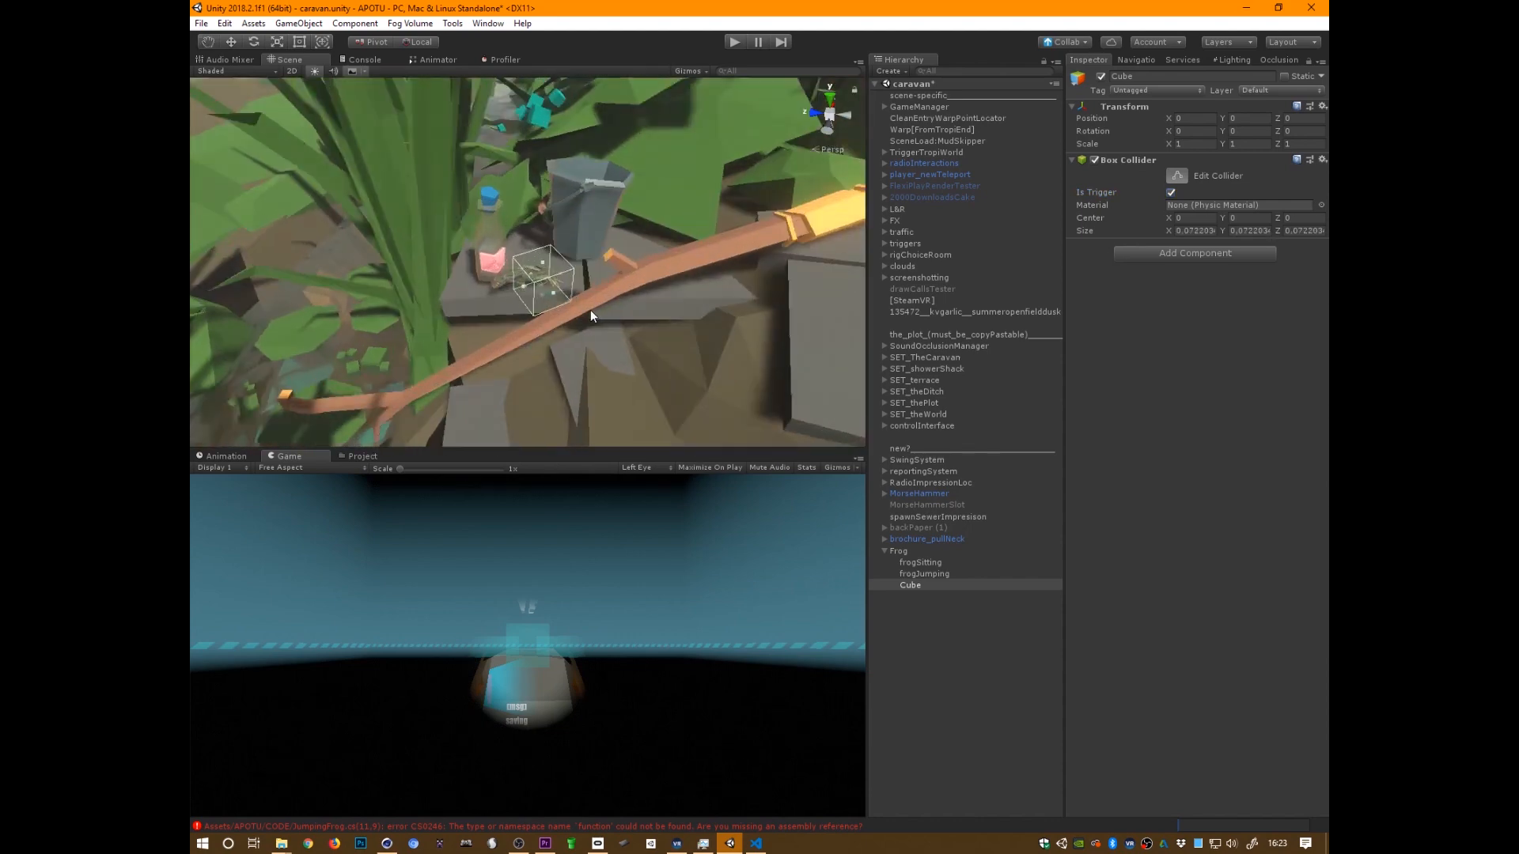
pyautogui.keyDown('alt'); pyautogui.moveTo(702, 382); pyautogui.dragTo(557, 230); pyautogui.keyUp('alt')
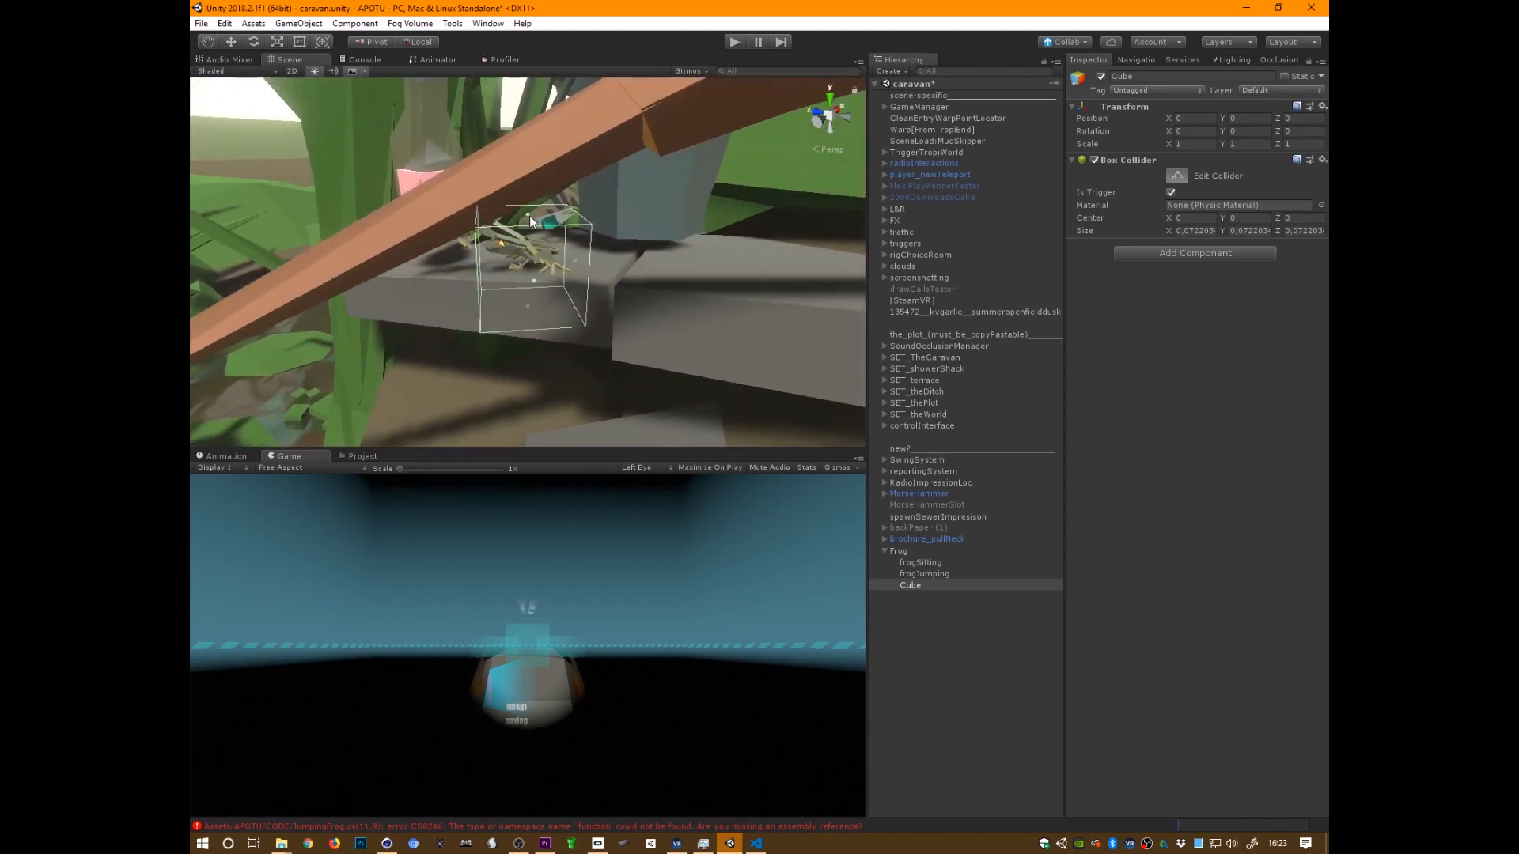
pyautogui.moveTo(528, 308); pyautogui.dragTo(530, 289)
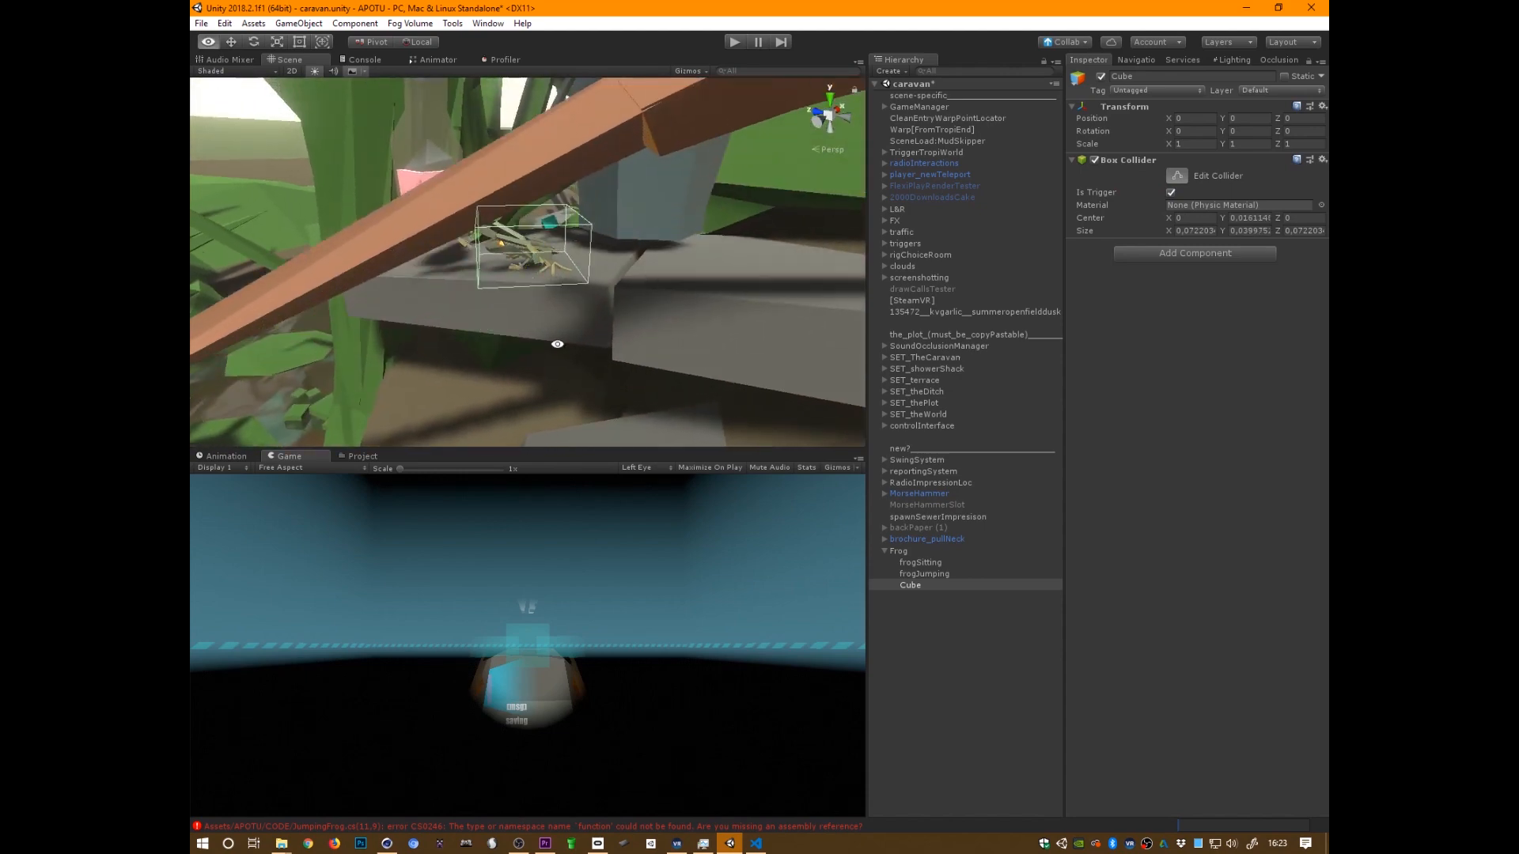
pyautogui.keyDown('alt'); pyautogui.moveTo(557, 344); pyautogui.dragTo(727, 349); pyautogui.keyUp('alt')
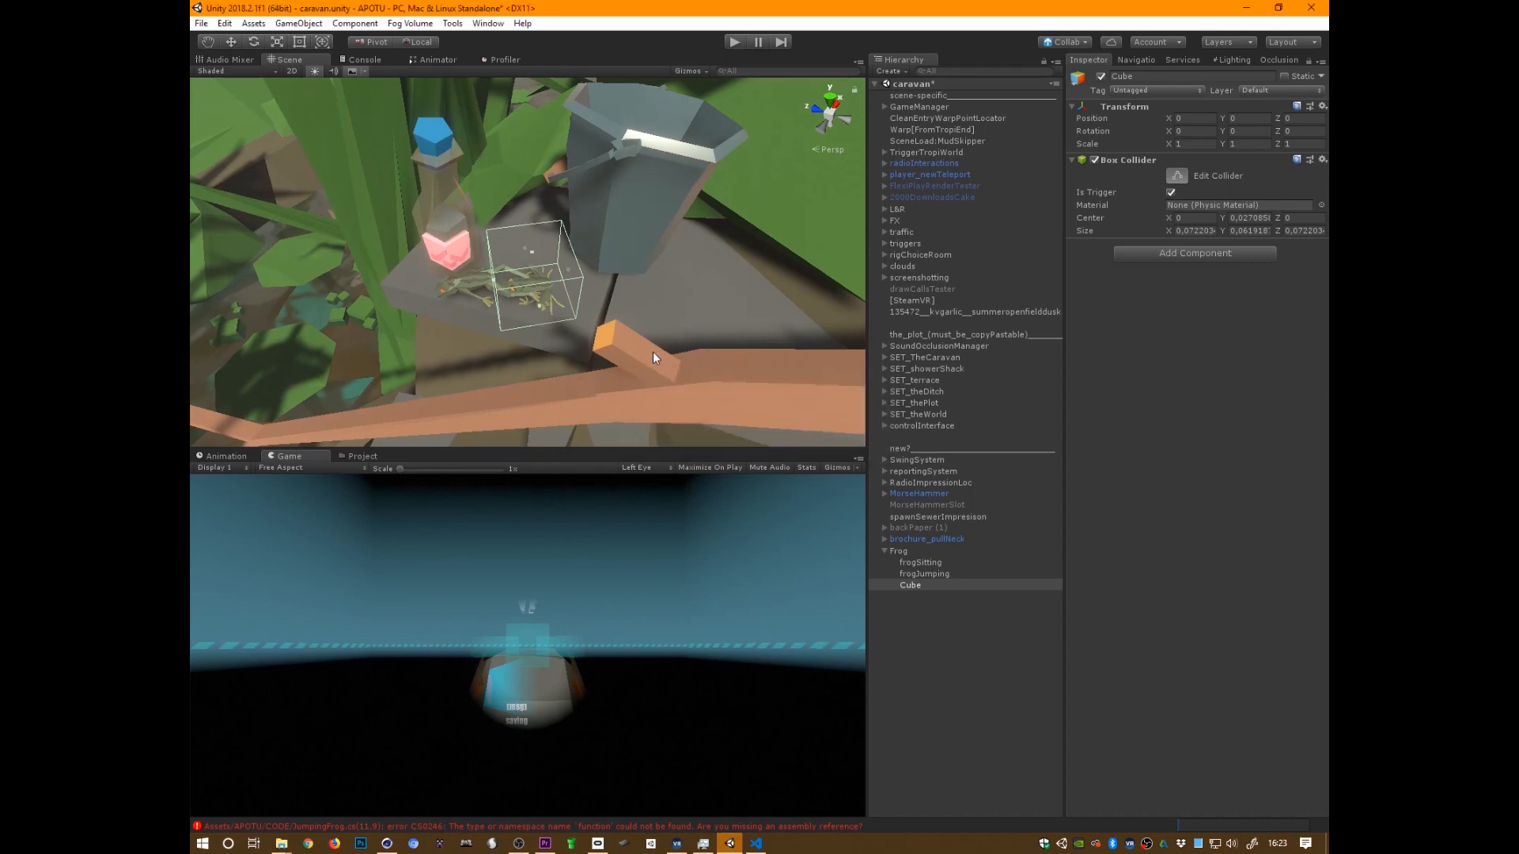
pyautogui.keyDown('alt'); pyautogui.moveTo(755, 257); pyautogui.dragTo(595, 439); pyautogui.keyUp('alt')
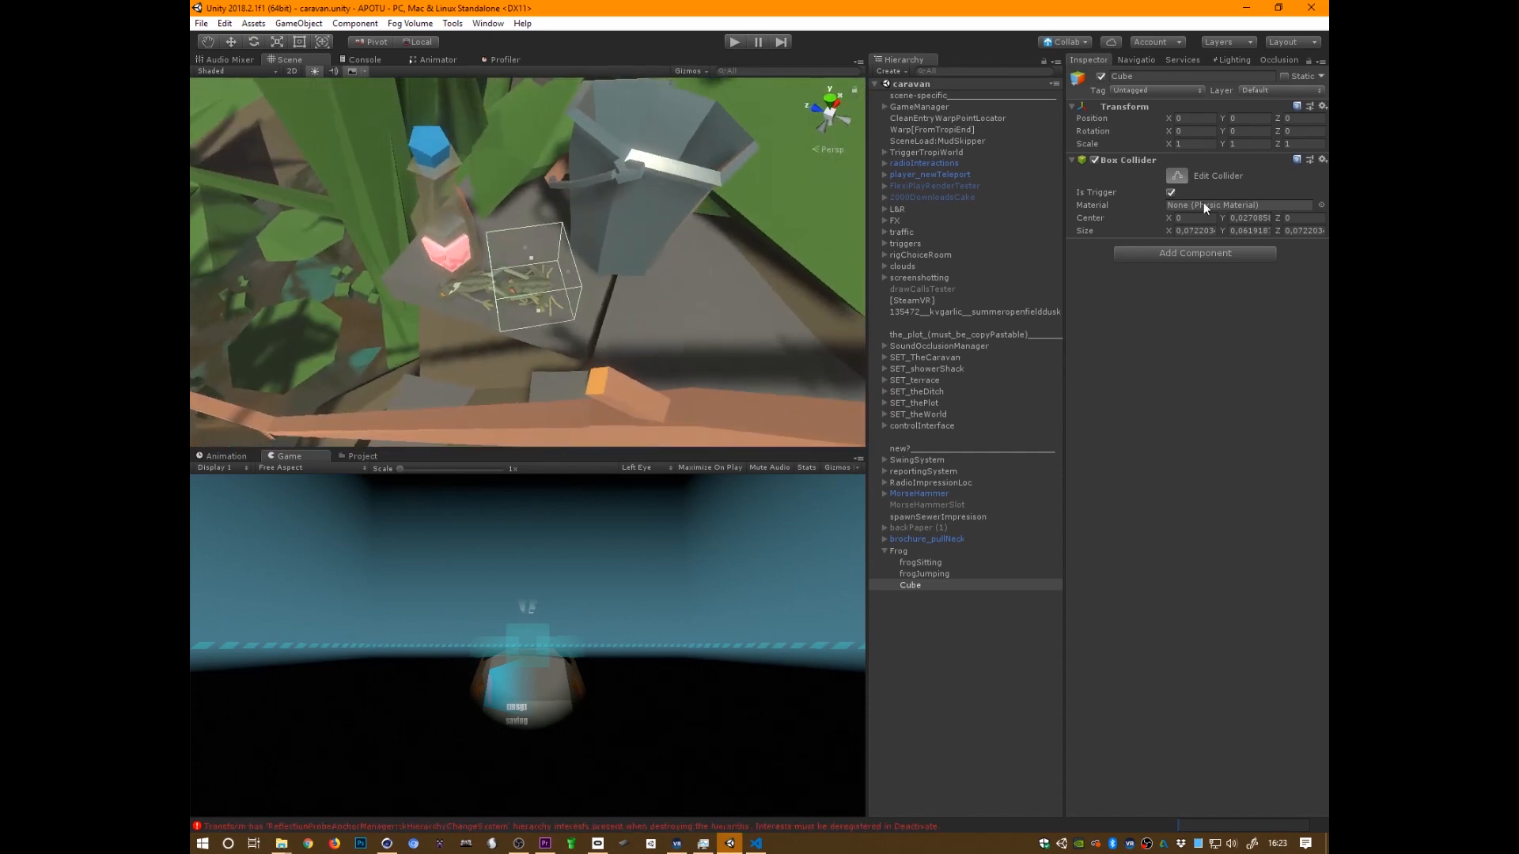
# Add the Easy Trigger script component to the cube
pyautogui.click(1186, 256)
pyautogui.write('easytr')
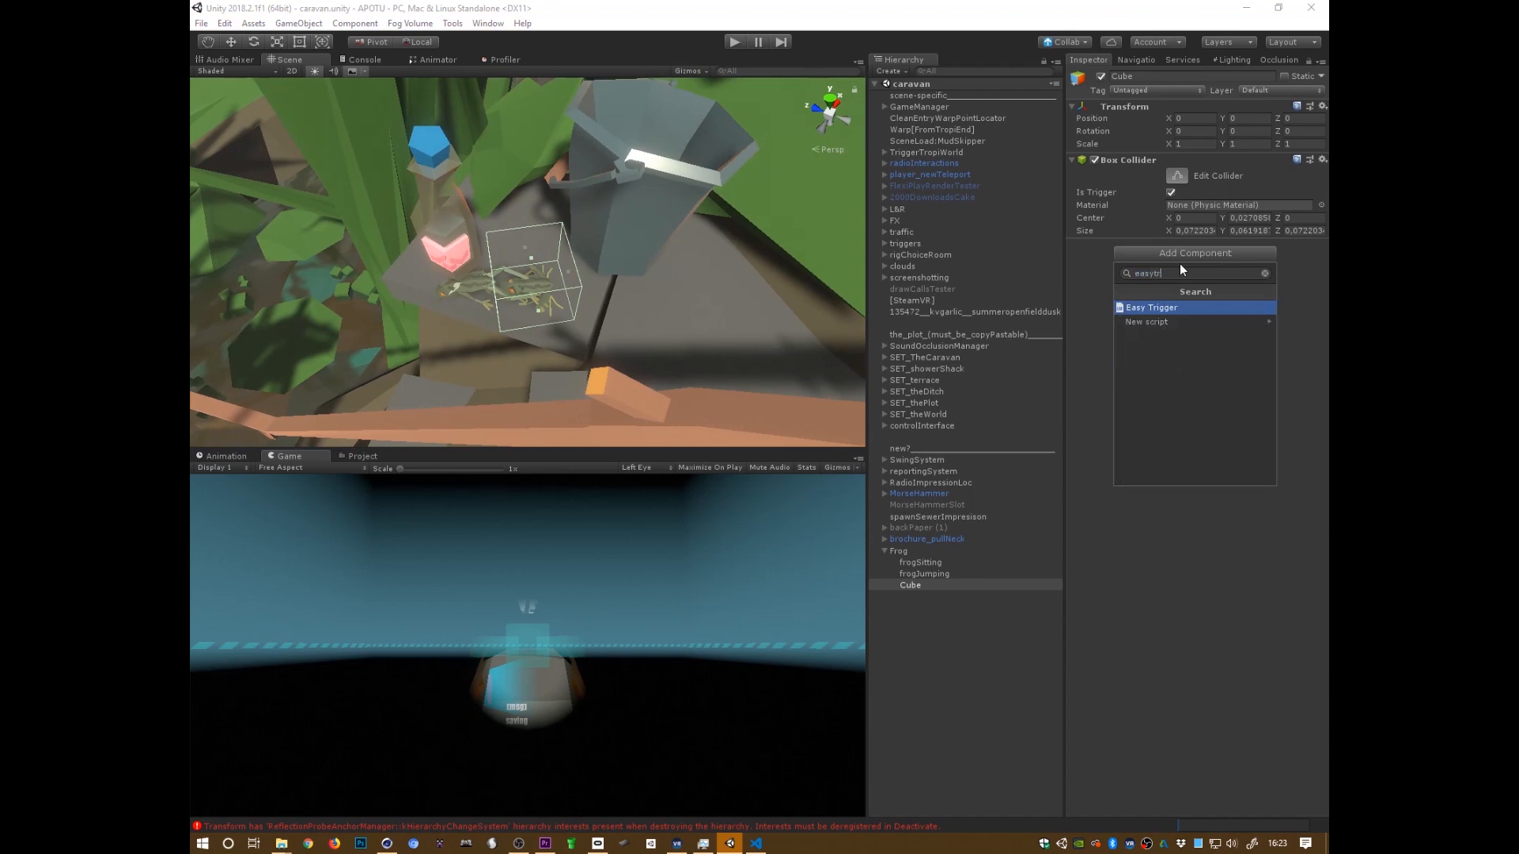
pyautogui.press('Return')
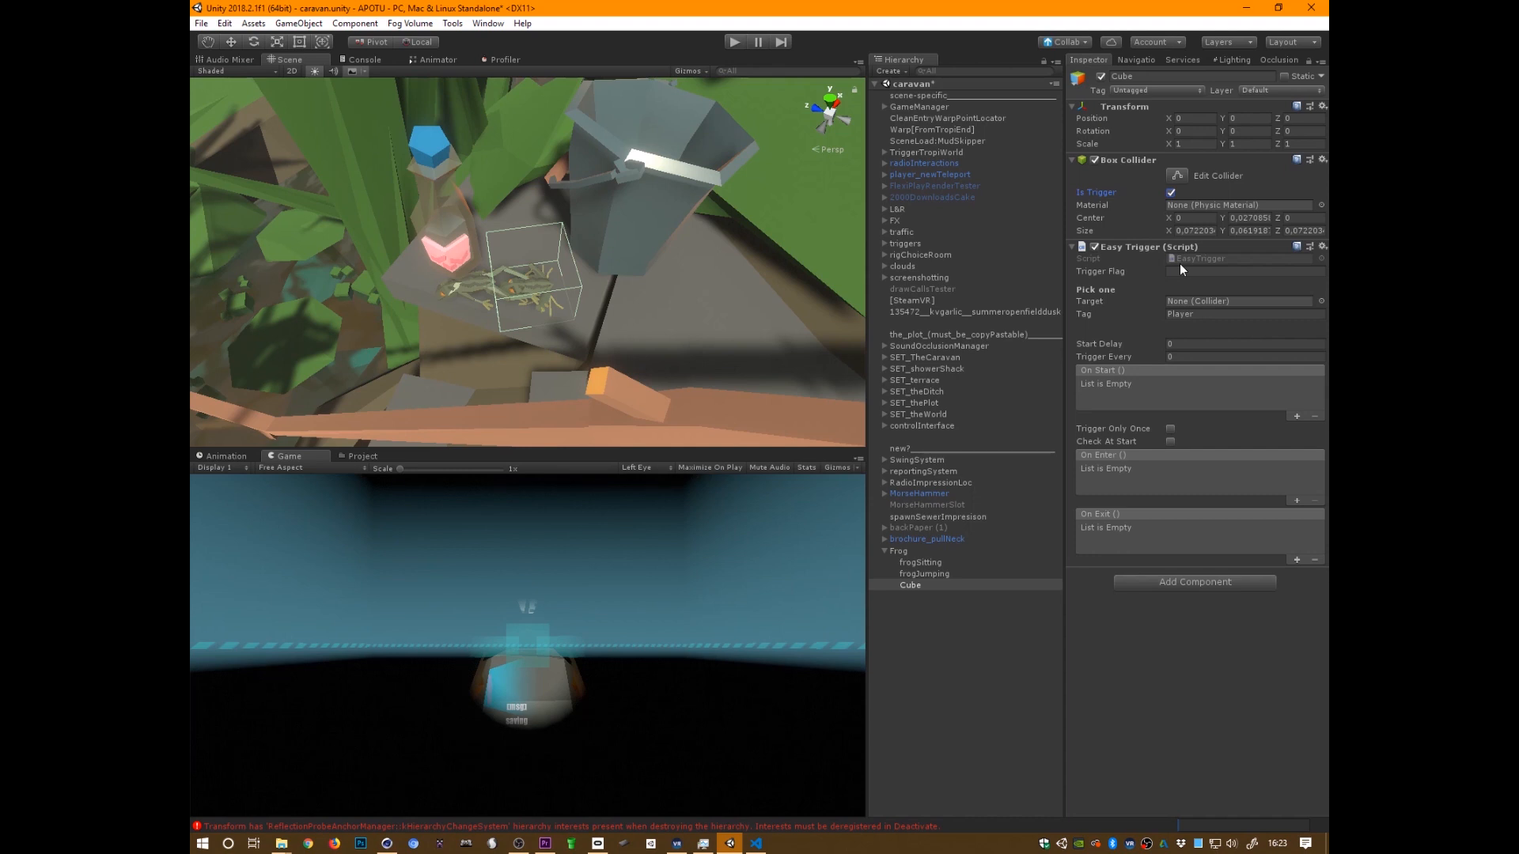
# With the Inspector locked on the cube, assign the bucket beside the frog as Easy Trigger's Target collider
pyautogui.keyDown('alt'); pyautogui.moveTo(712, 332); pyautogui.dragTo(672, 372); pyautogui.keyUp('alt')
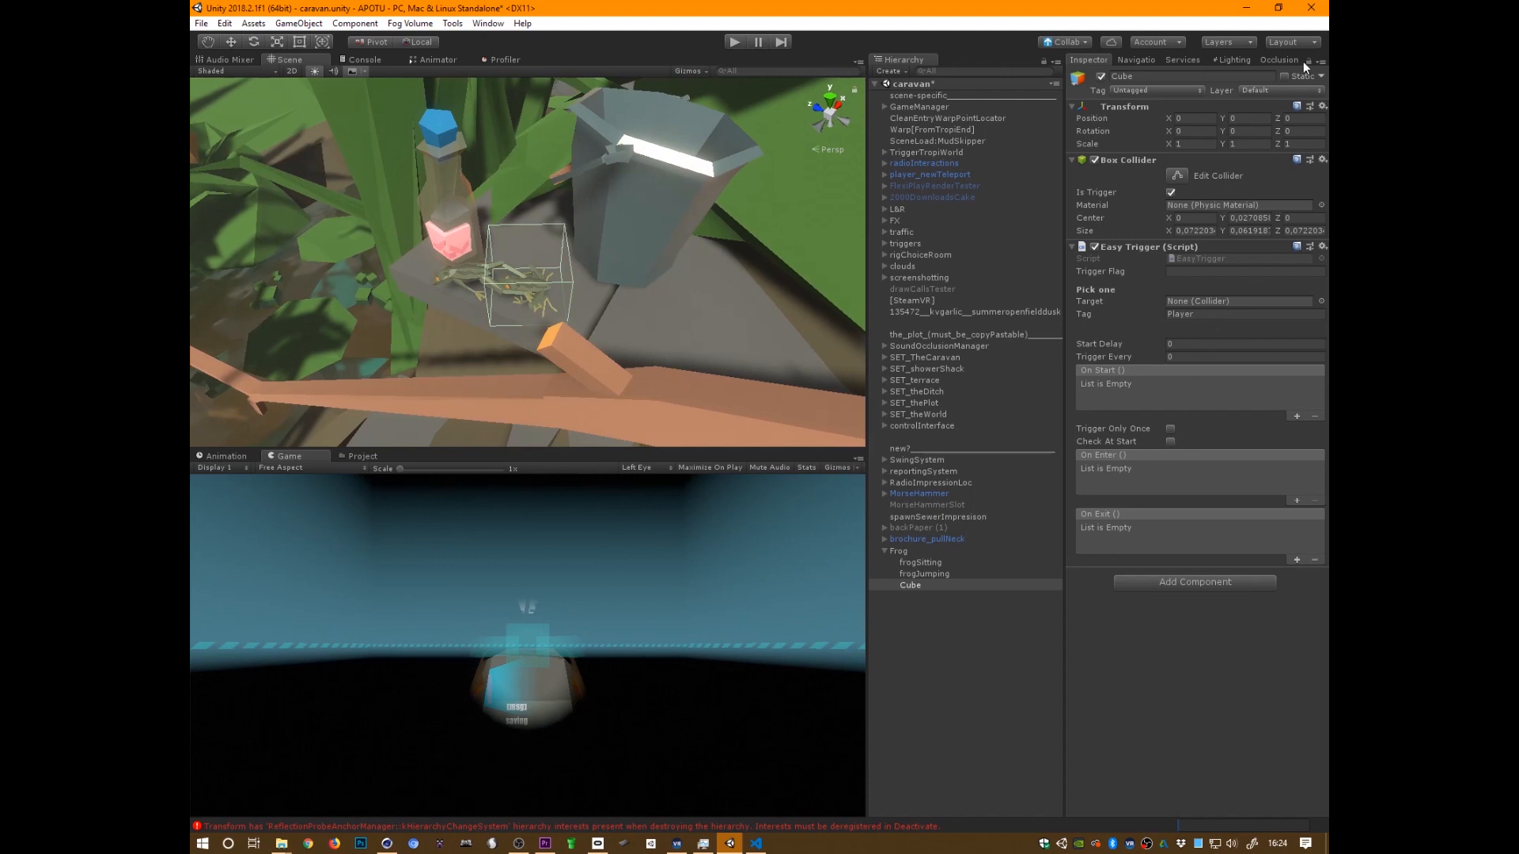
pyautogui.click(660, 255)
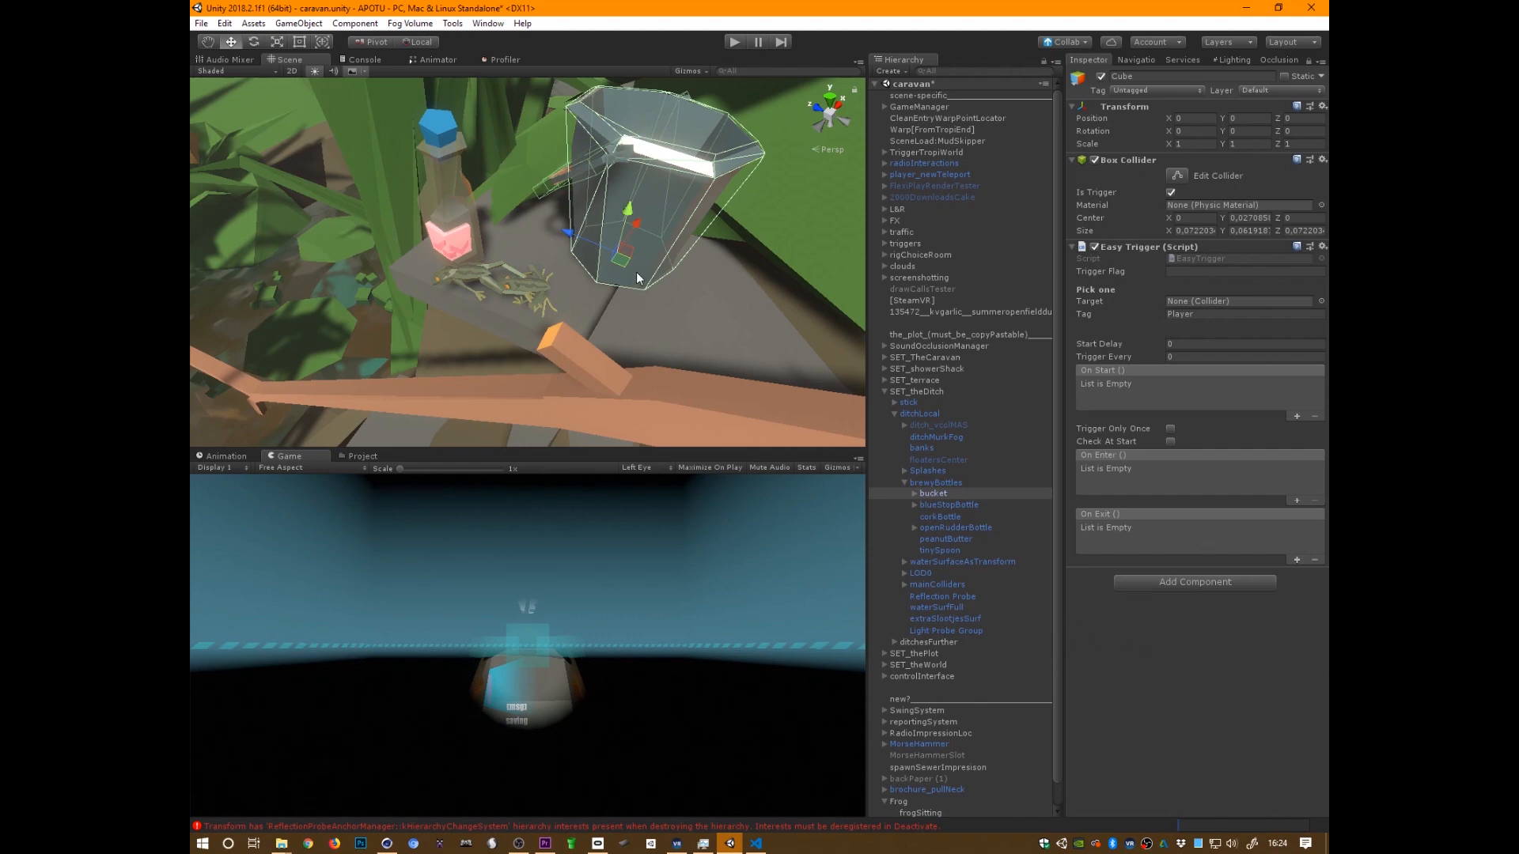
pyautogui.moveTo(928, 496); pyautogui.dragTo(1234, 309)
pyautogui.click(1251, 303)
pyautogui.keyDown('alt'); pyautogui.moveTo(590, 352); pyautogui.dragTo(665, 386); pyautogui.keyUp('alt')
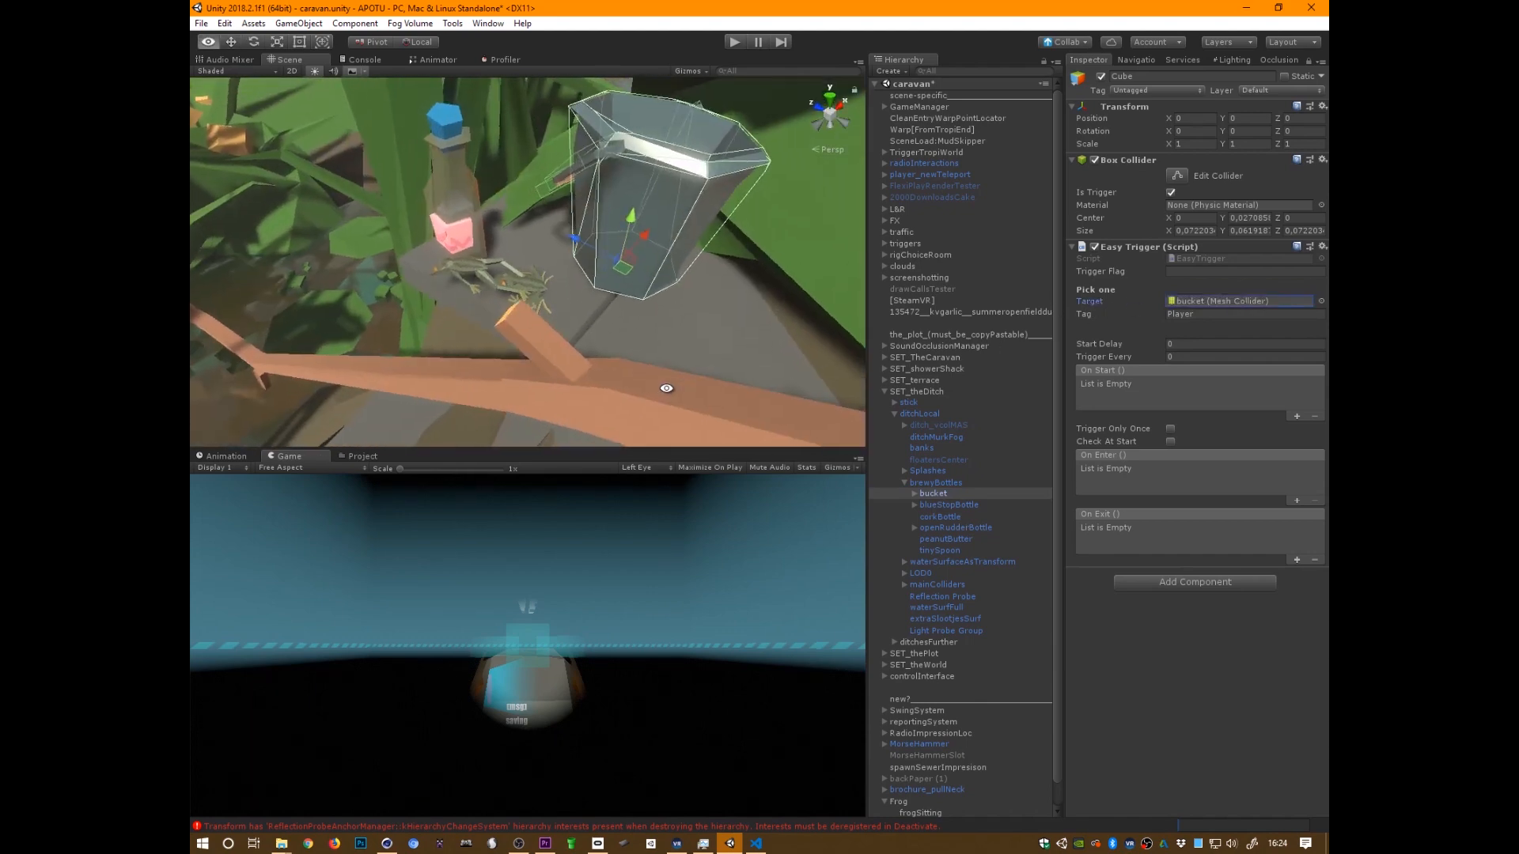
# Add an On Enter event to the cube's Easy Trigger and assign frogSitting as its object
pyautogui.click(1056, 788)
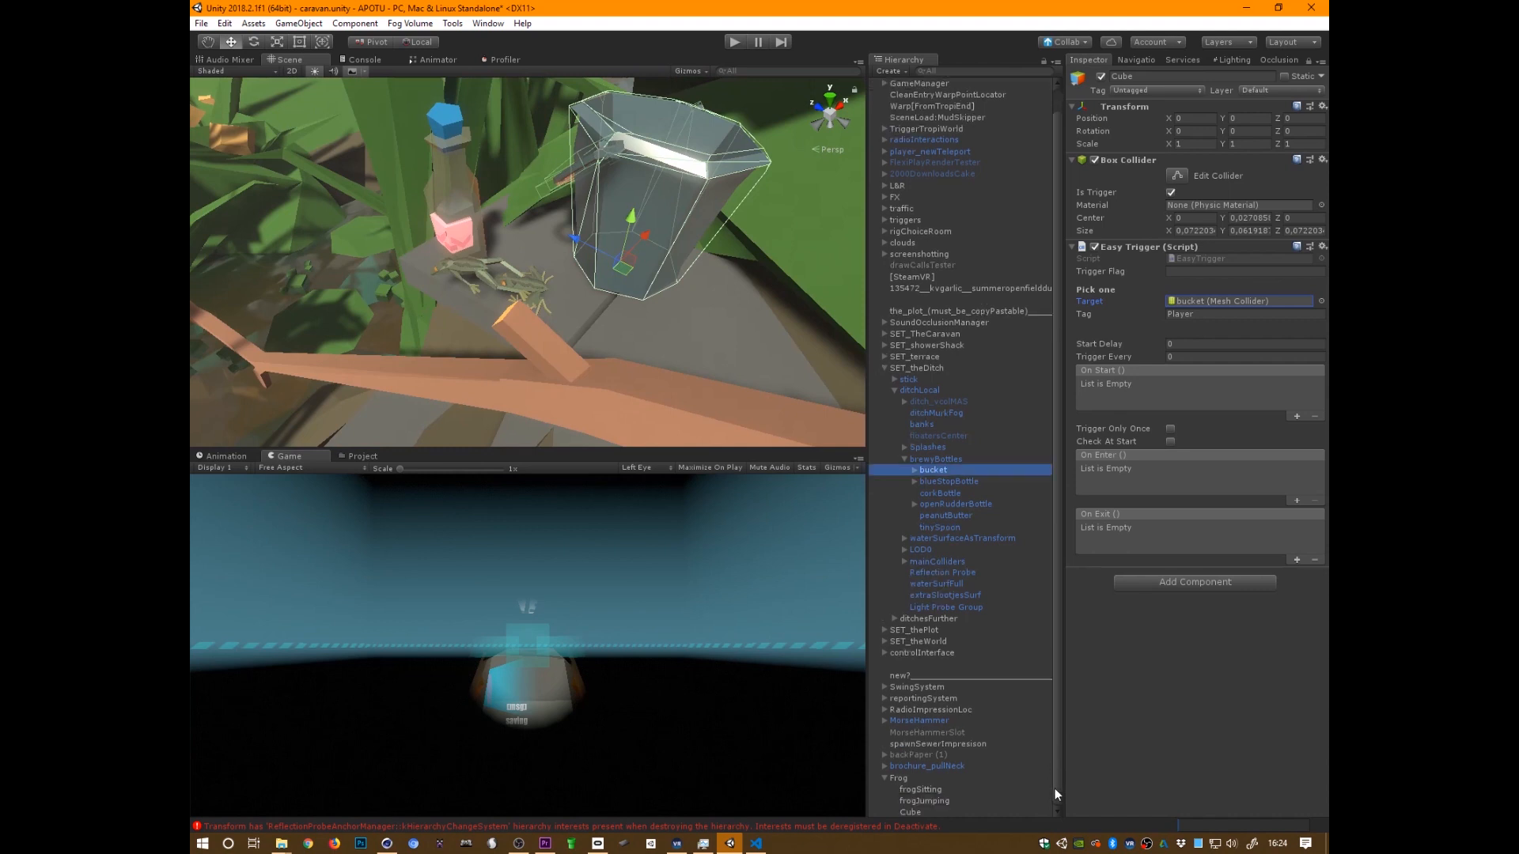
pyautogui.click(901, 778)
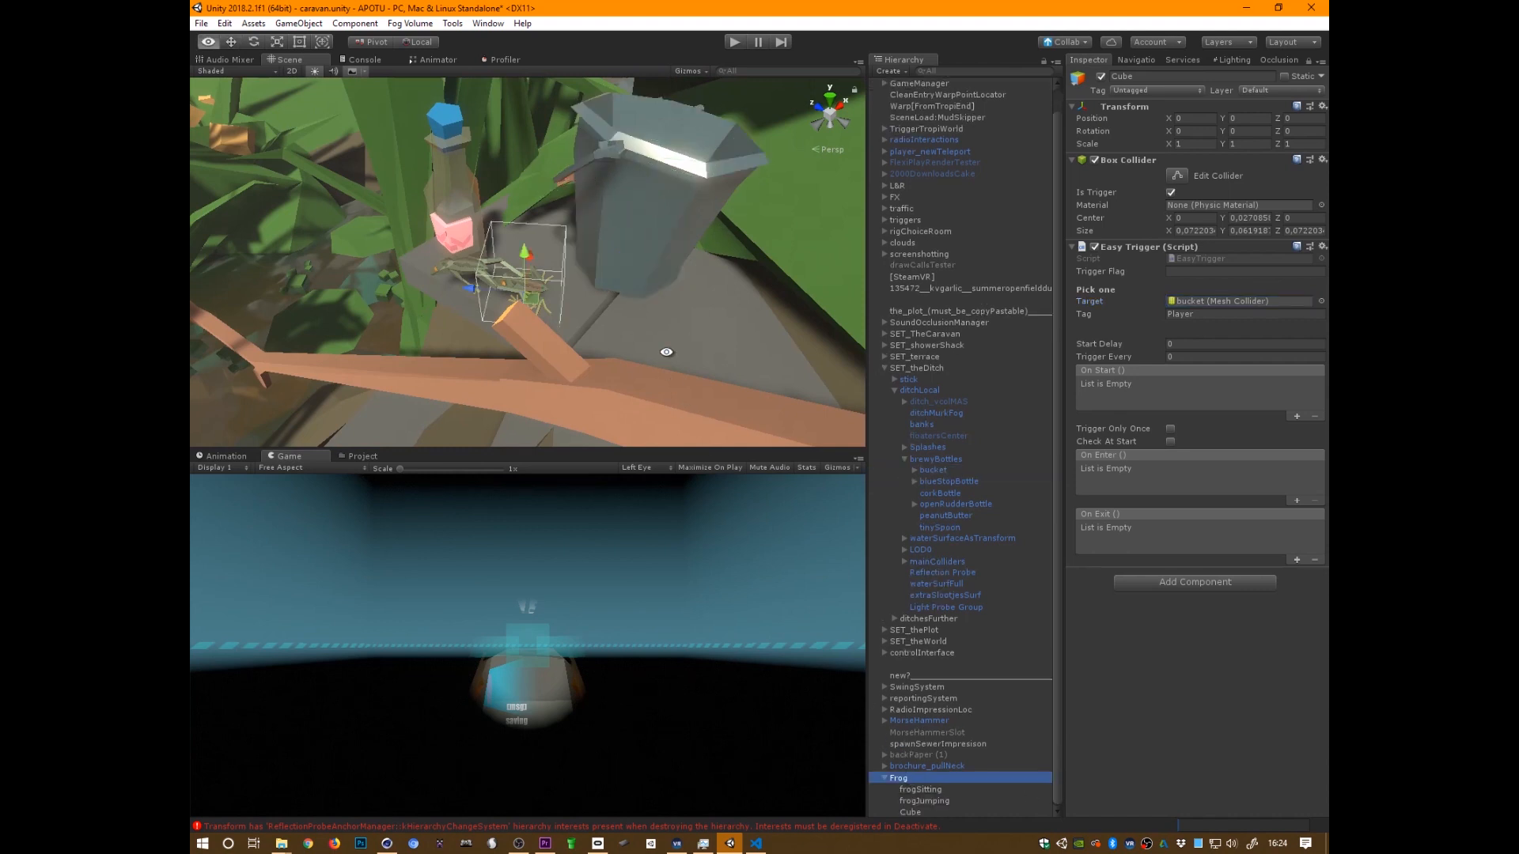
pyautogui.keyDown('alt'); pyautogui.moveTo(668, 352); pyautogui.dragTo(775, 337); pyautogui.keyUp('alt')
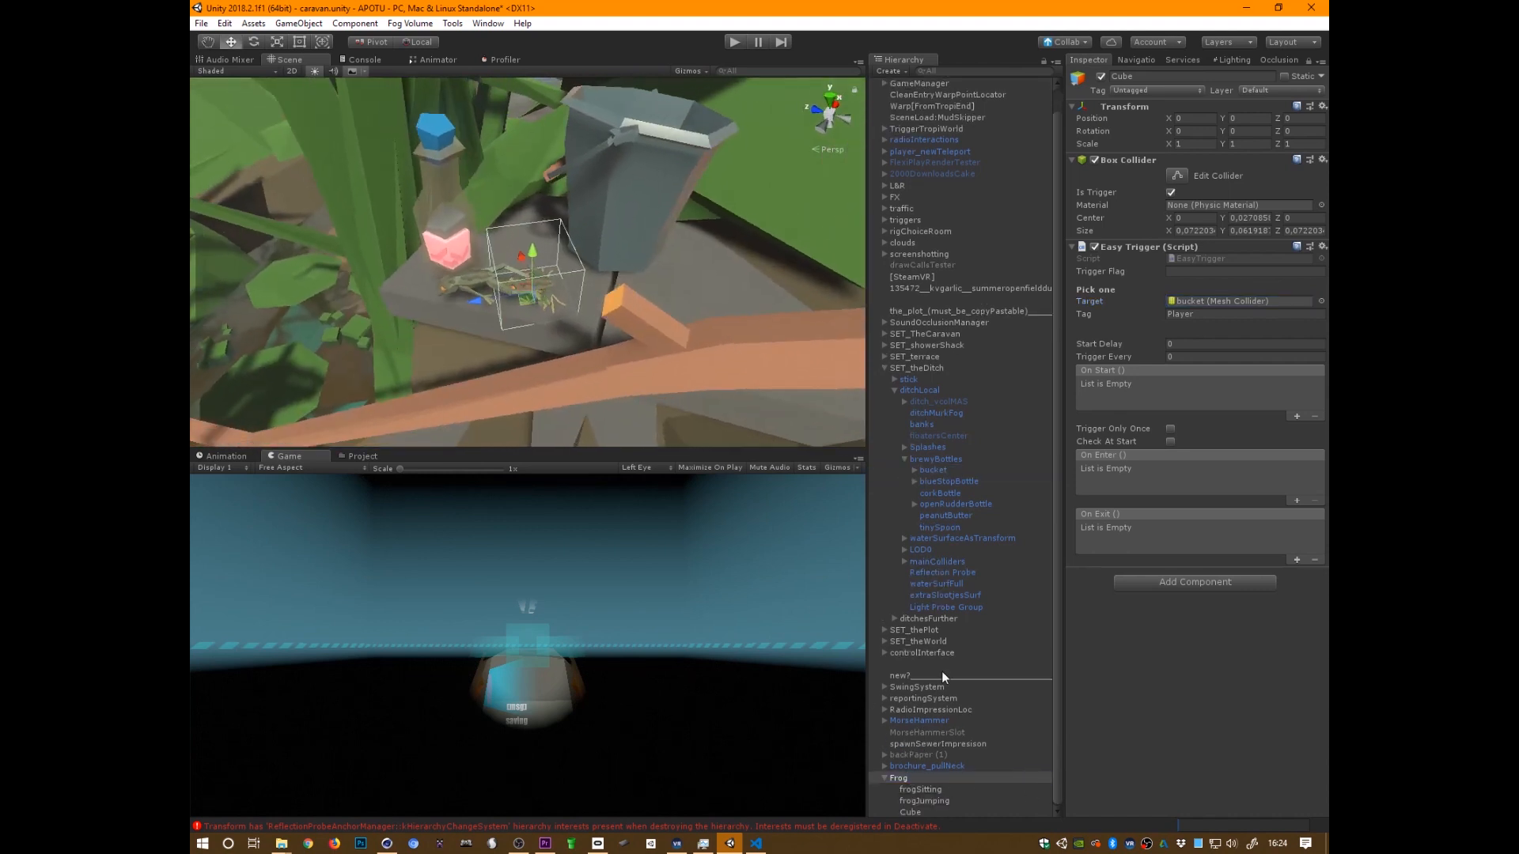
pyautogui.click(1297, 500)
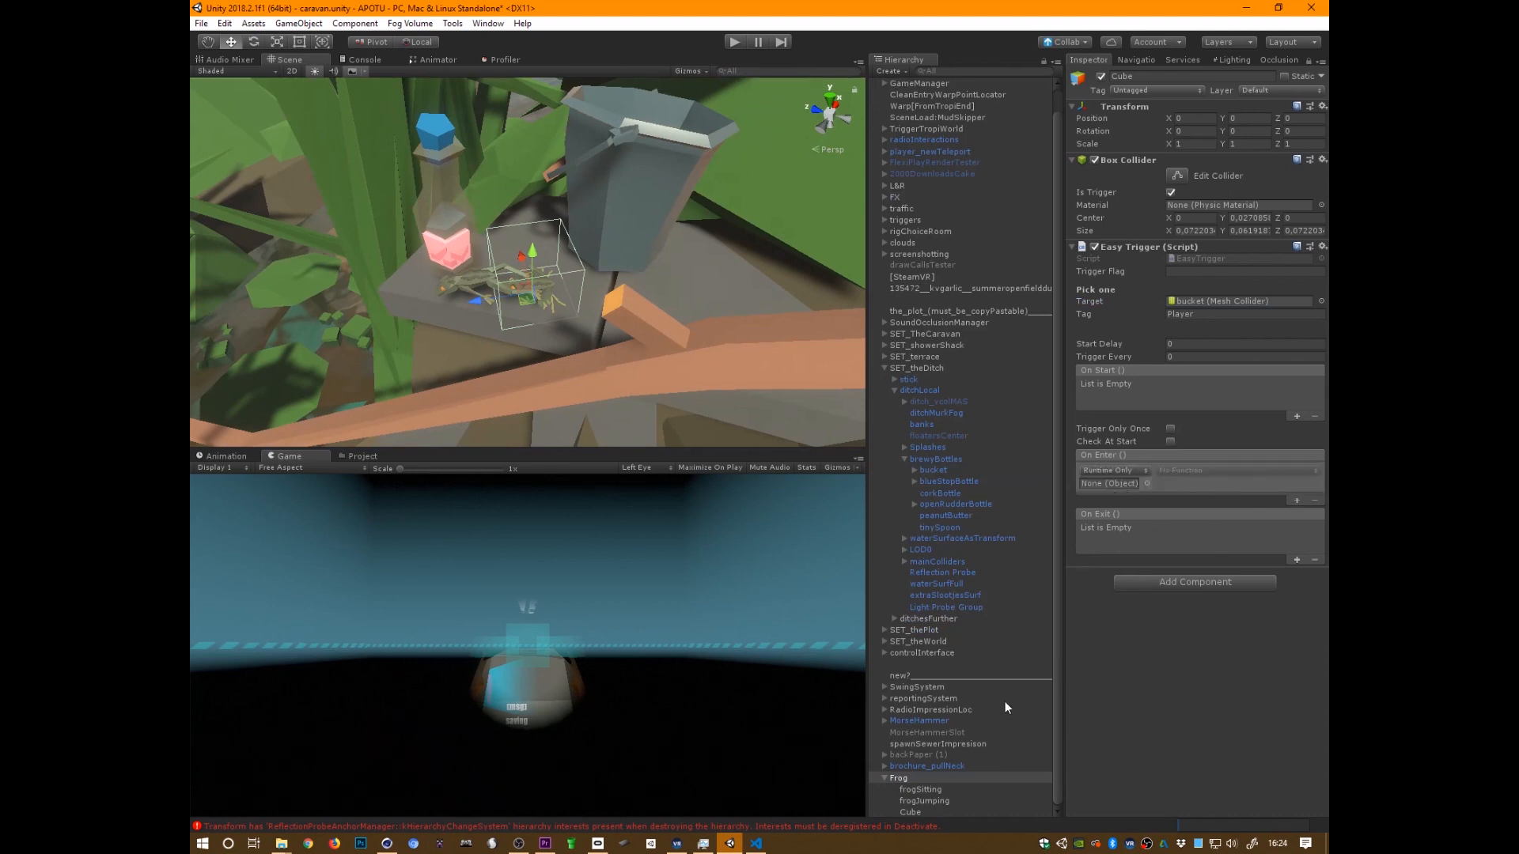
pyautogui.moveTo(899, 789); pyautogui.dragTo(1111, 484)
pyautogui.click(1222, 470)
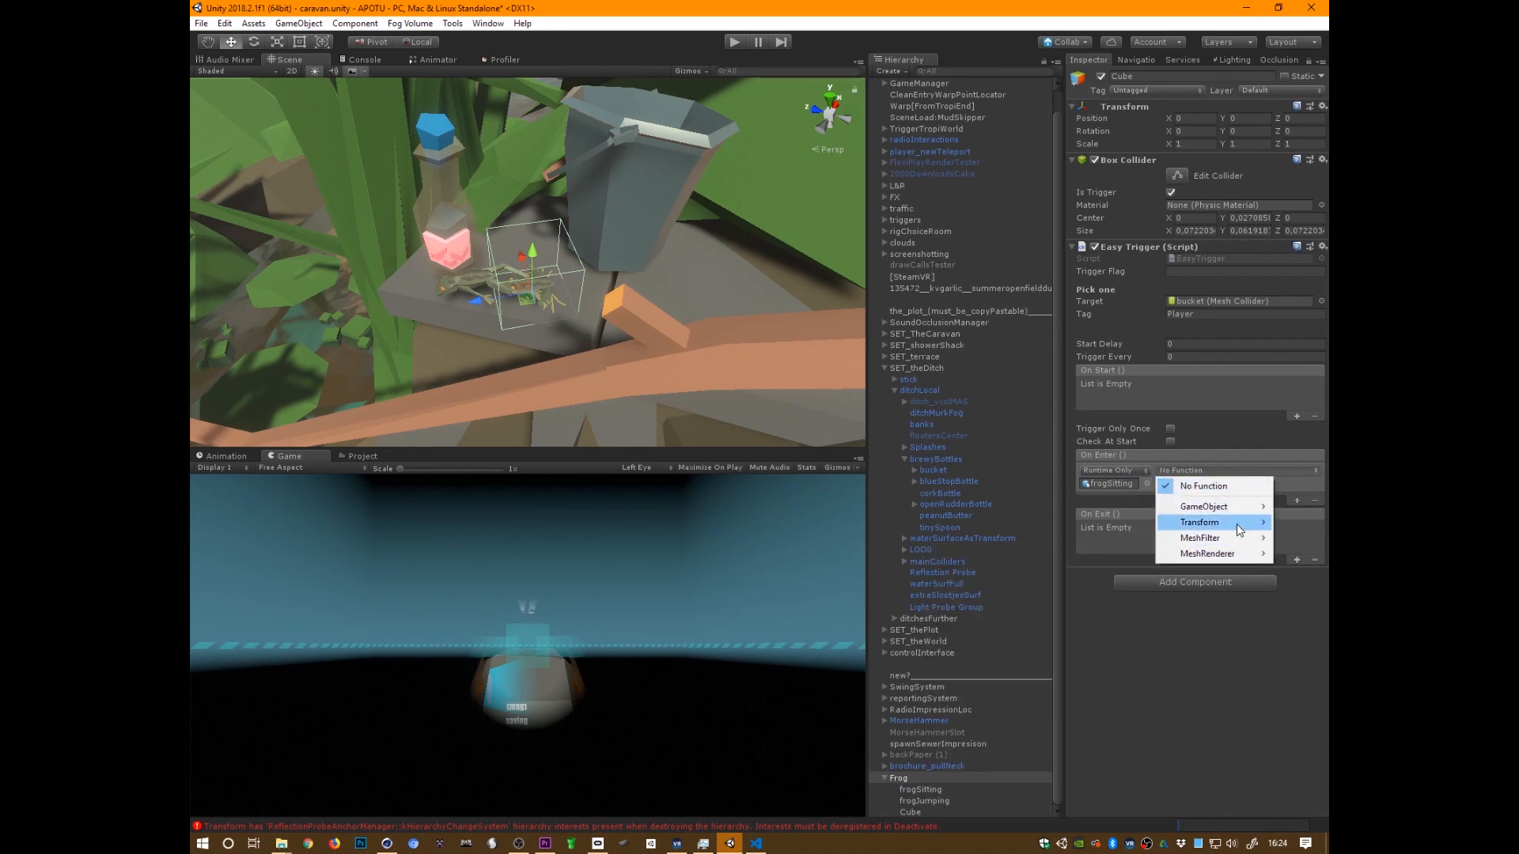
pyautogui.click(1251, 687)
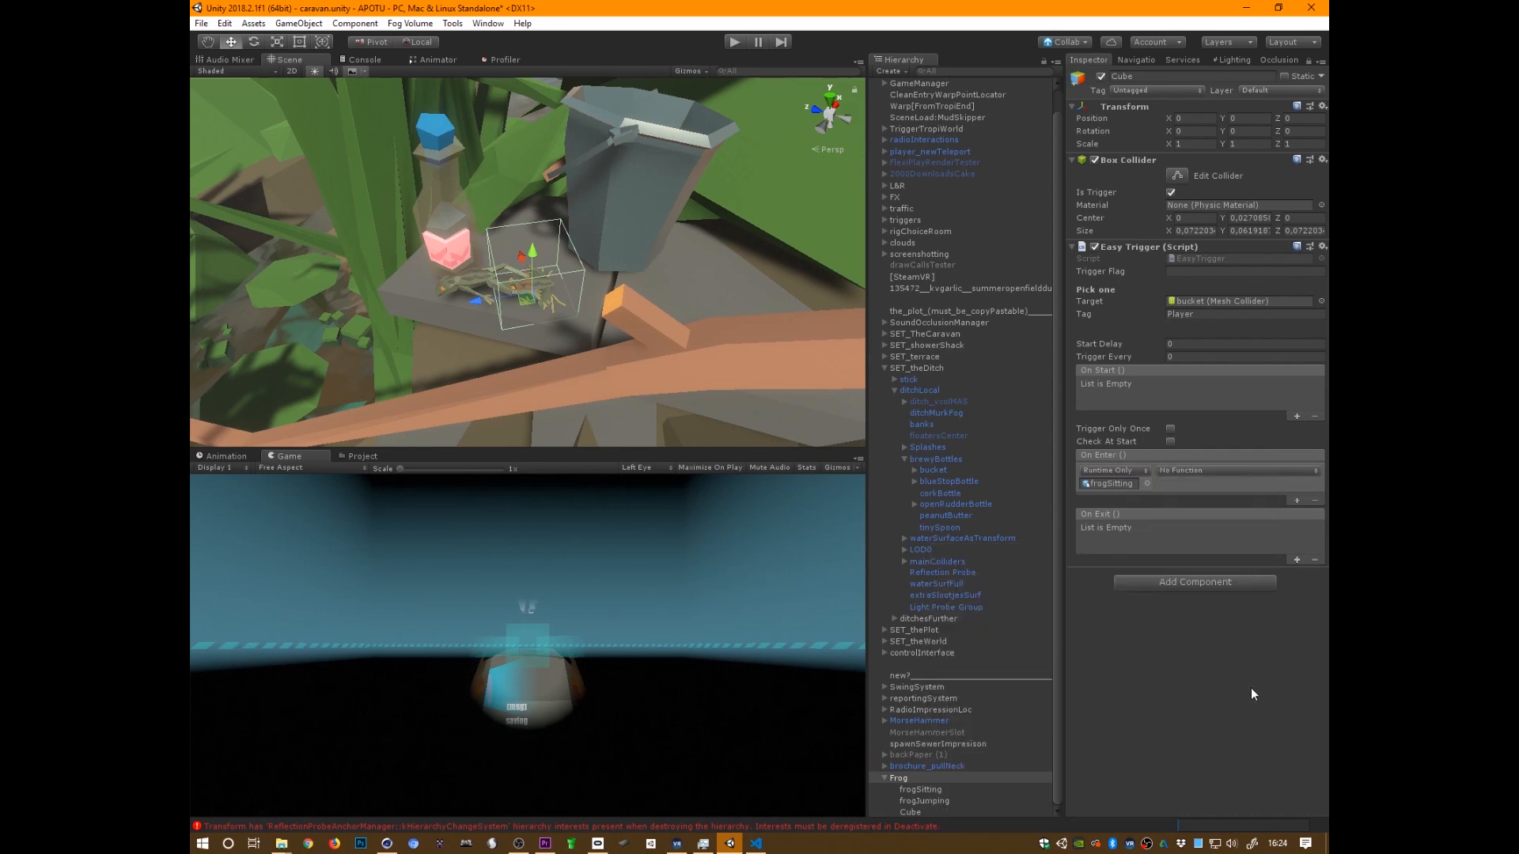
# Open JumpingFrog.cs in Visual Studio Code from its console error, make EngageJump's return type void, save, and switch back to Unity's Scene view
pyautogui.click(1057, 793)
pyautogui.click(902, 778)
pyautogui.click(354, 60)
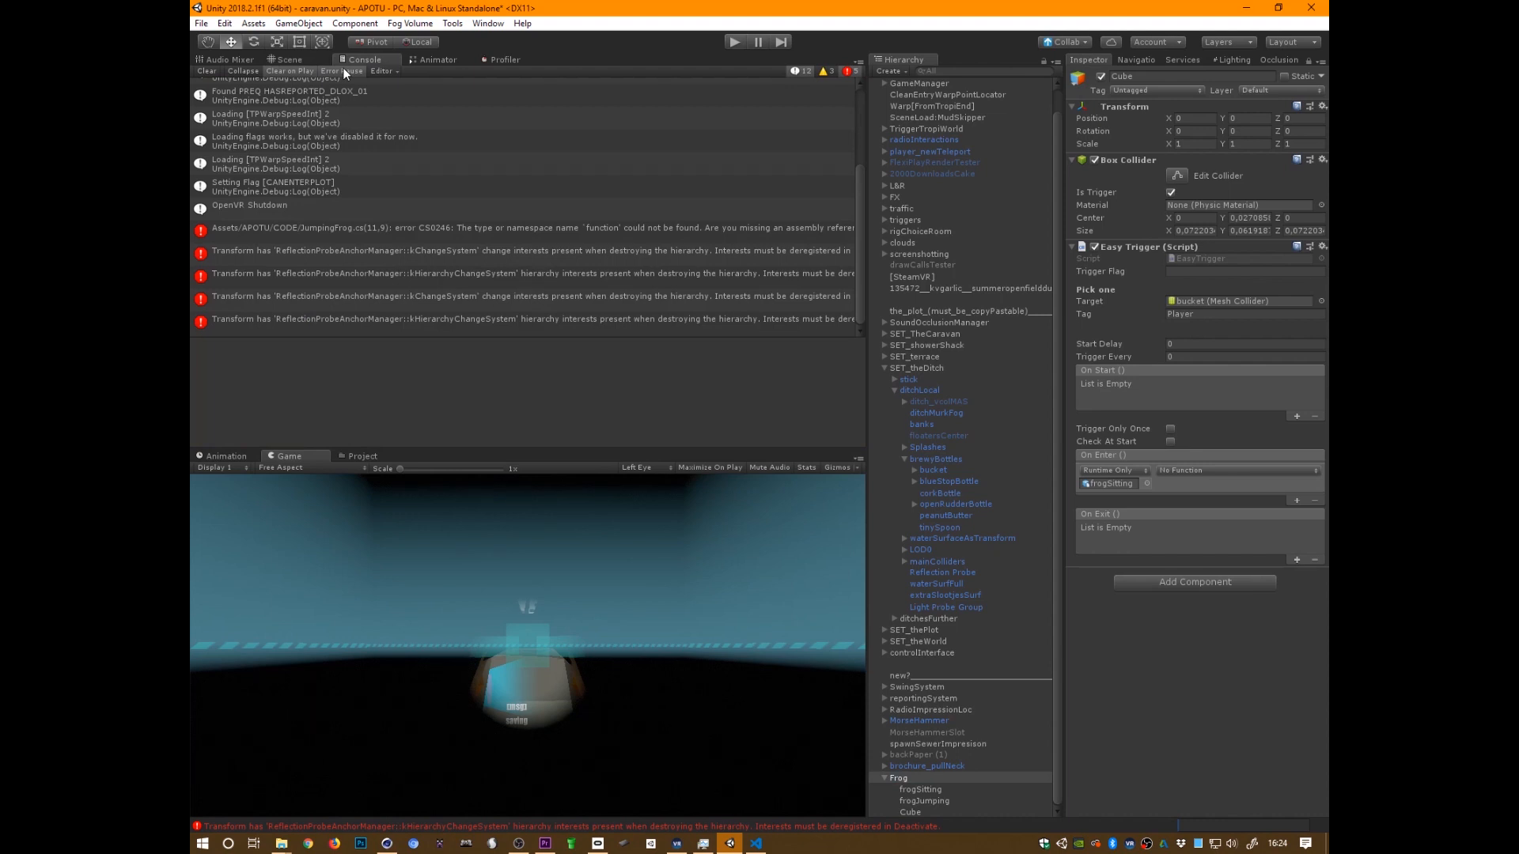
pyautogui.doubleClick(699, 229)
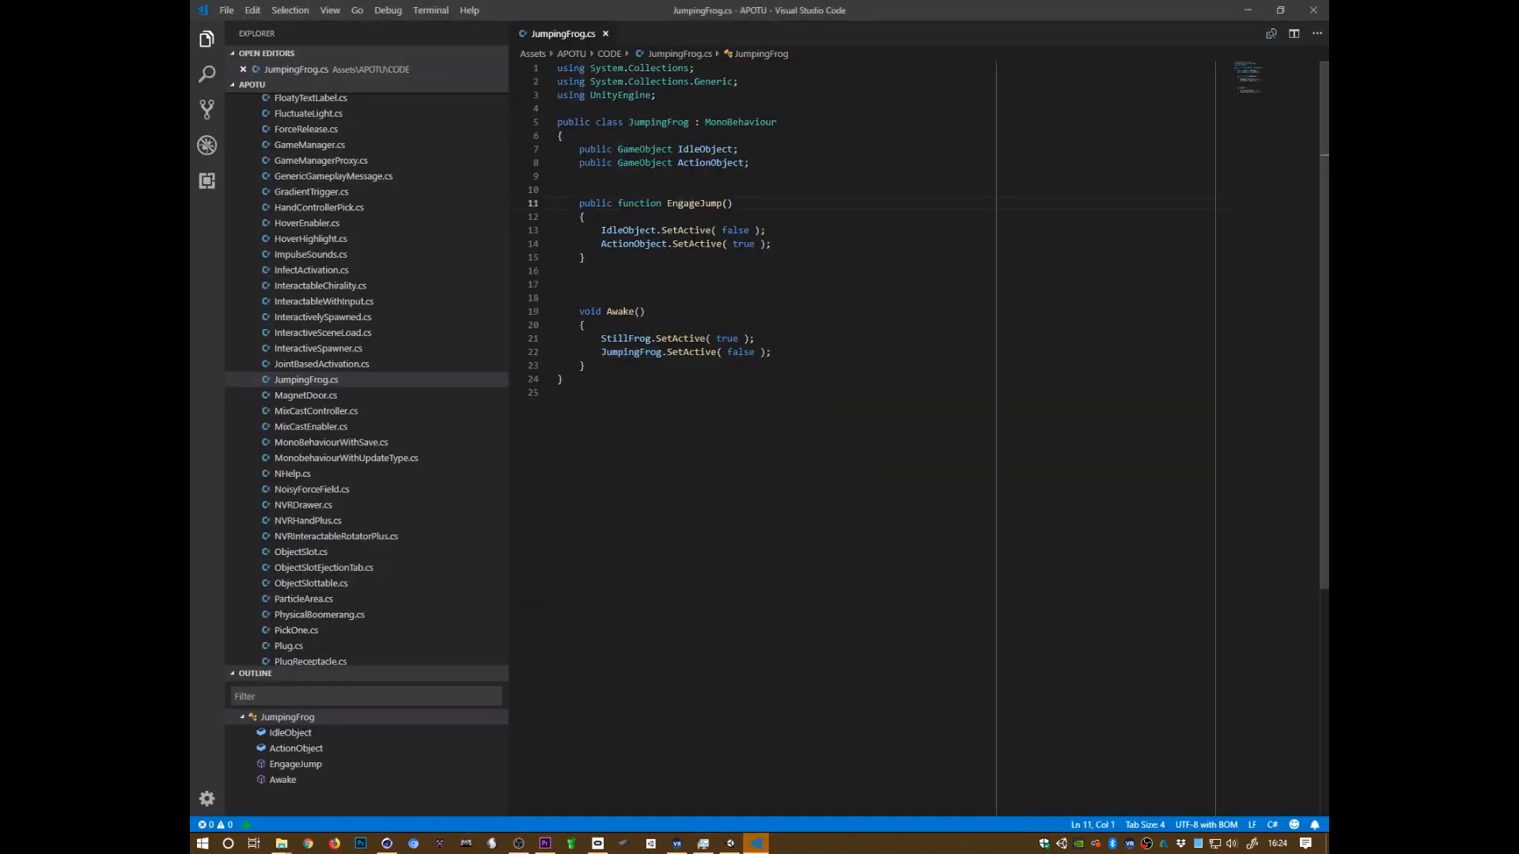
pyautogui.doubleClick(643, 204)
pyautogui.write('void')
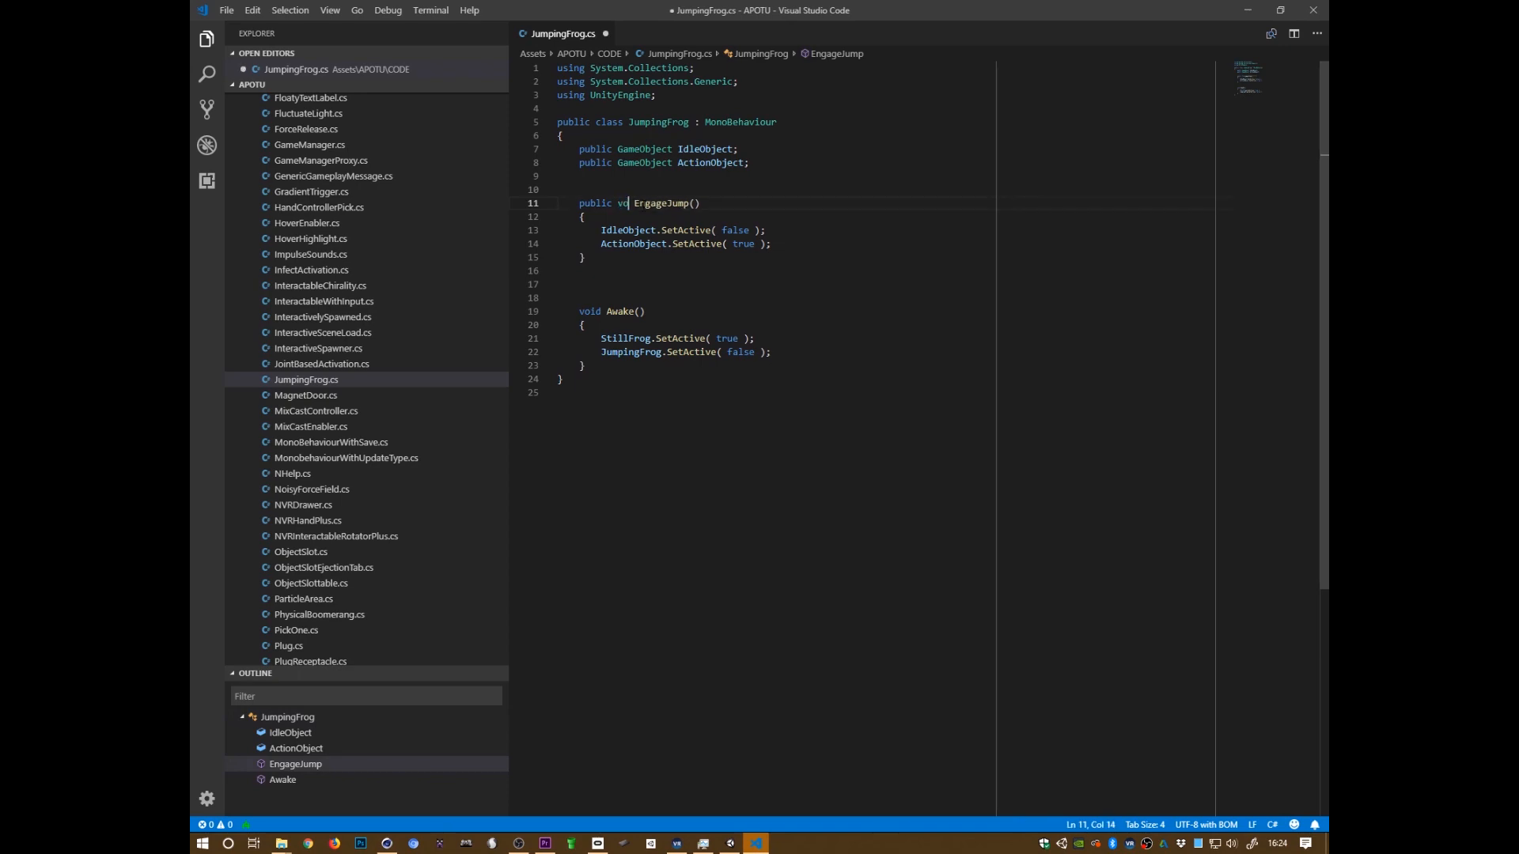
pyautogui.hotkey('ctrl', 's')
pyautogui.hotkey('alt', 'Tab')
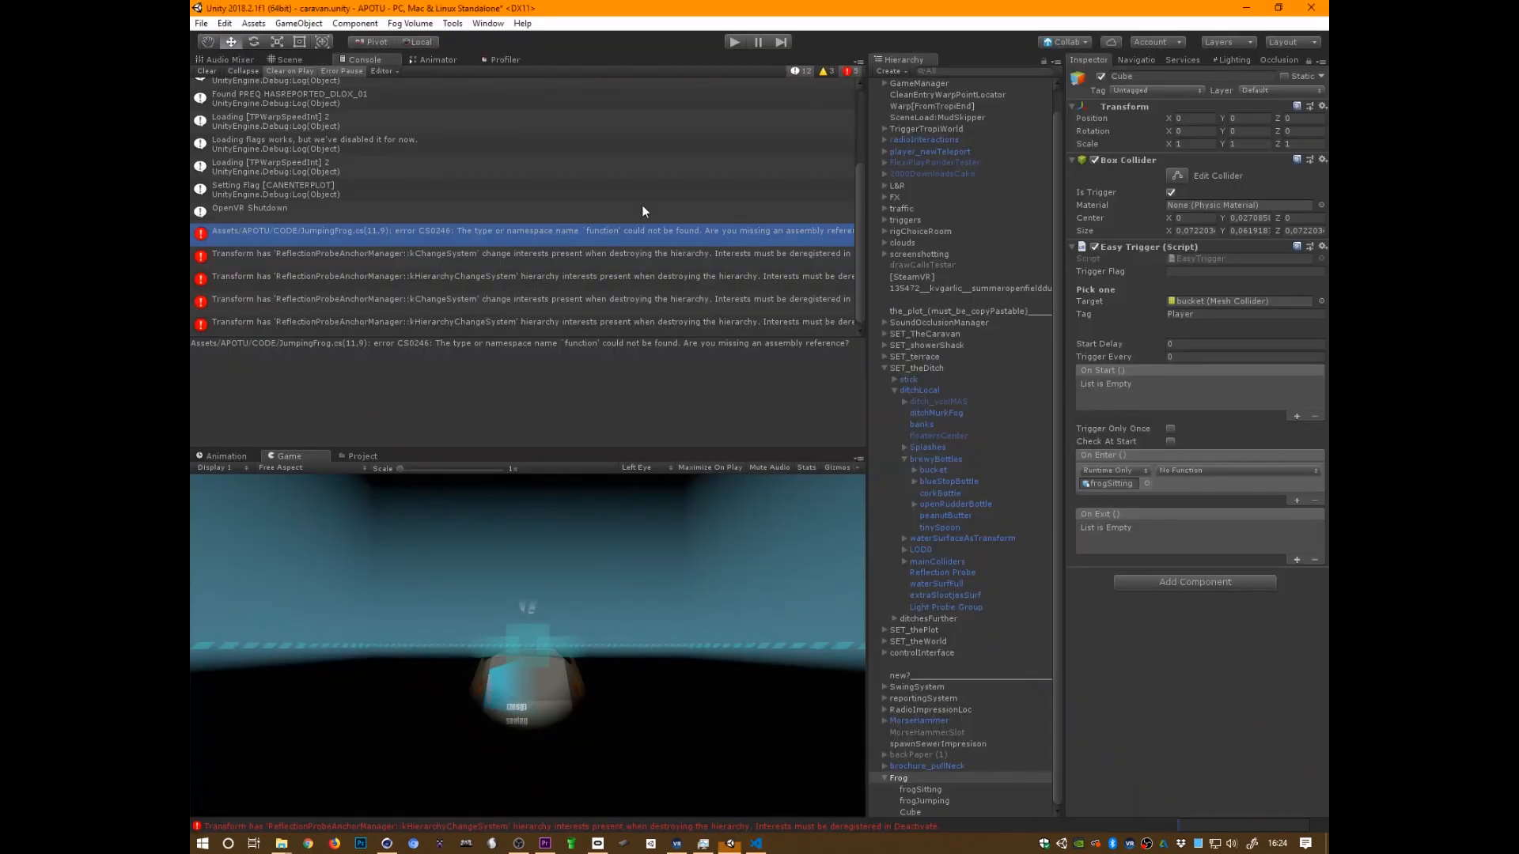
pyautogui.click(287, 59)
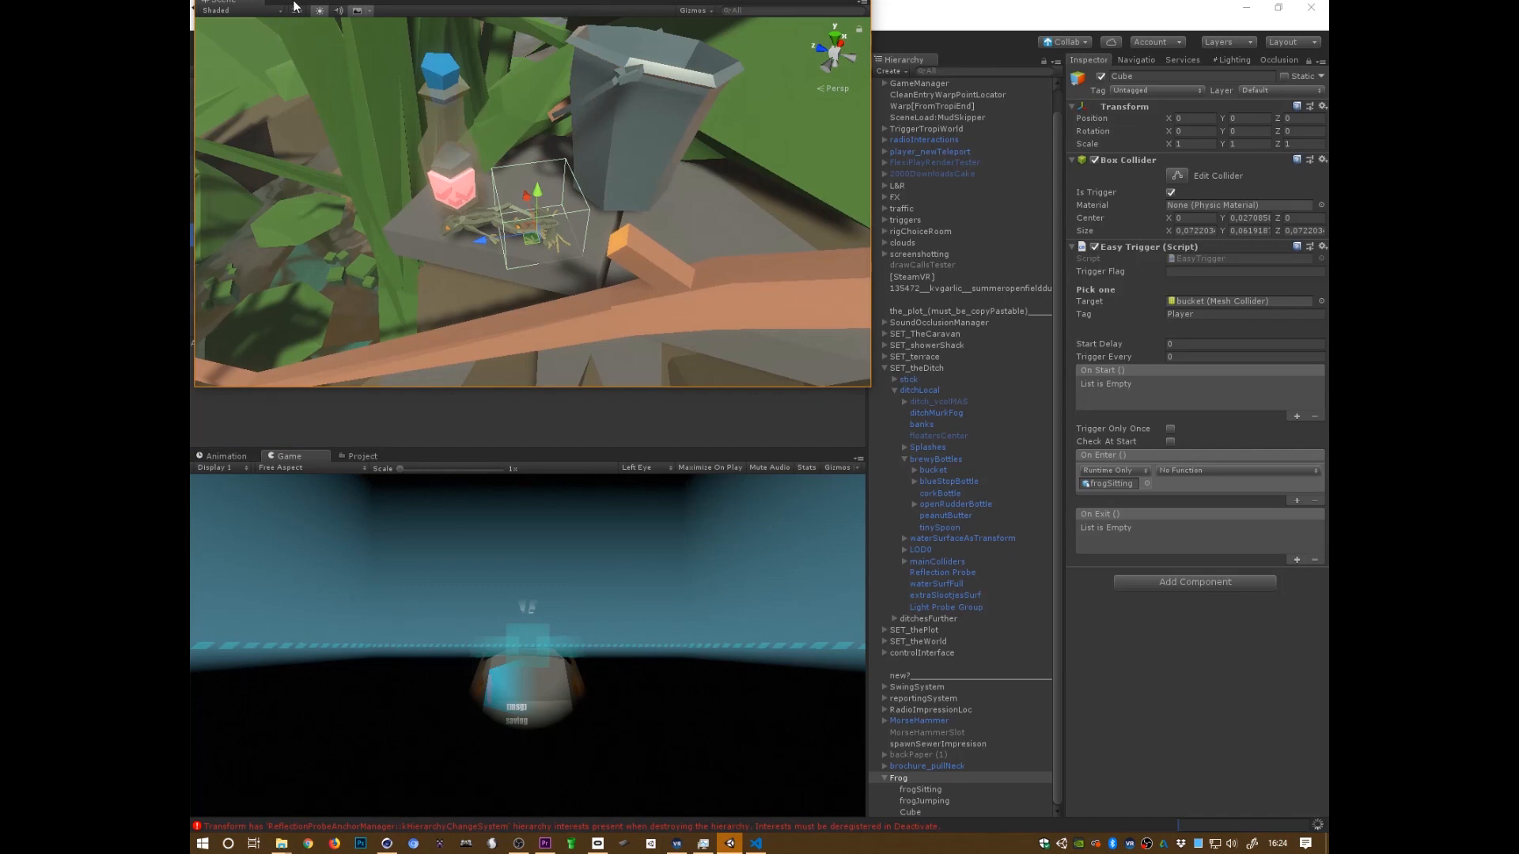
pyautogui.moveTo(293, 6); pyautogui.dragTo(263, 66)
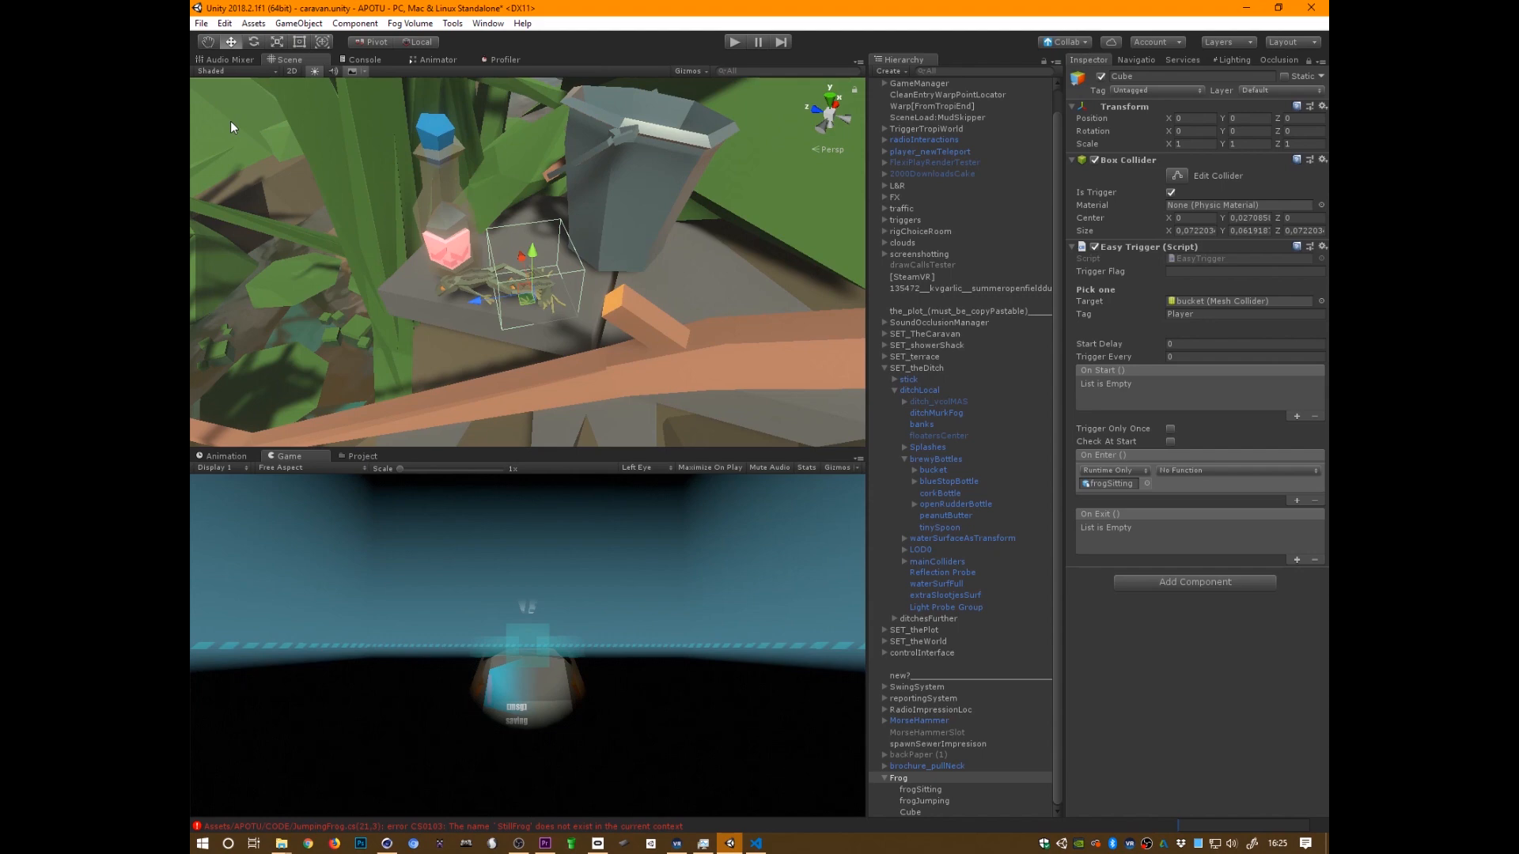
# In Visual Studio Code, replace StillFrog with IdleObject in the Awake method of JumpingFrog.cs
pyautogui.hotkey('alt', 'Tab')
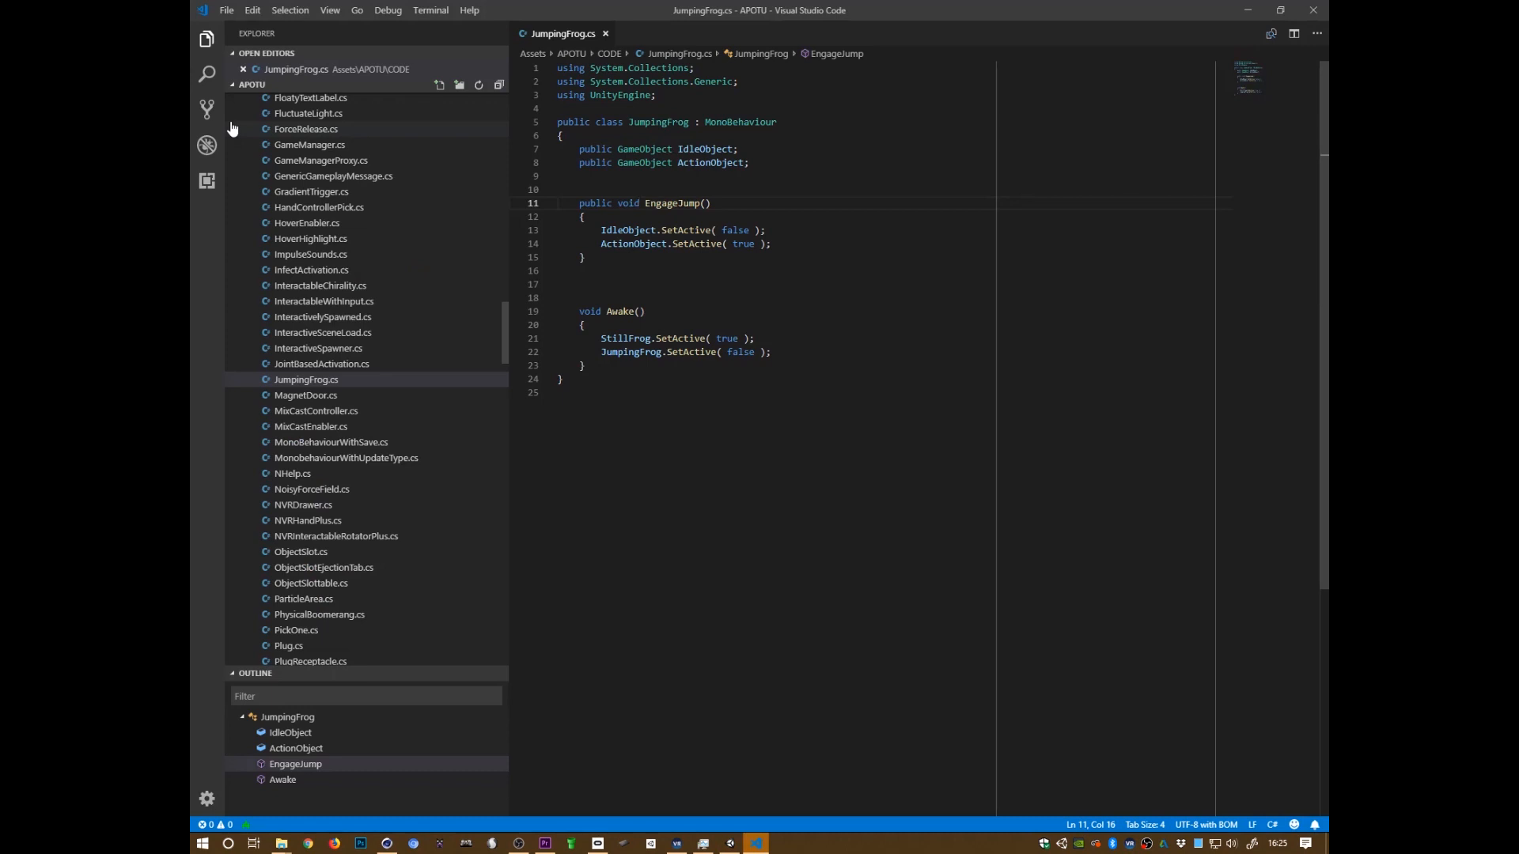
pyautogui.doubleClick(623, 340)
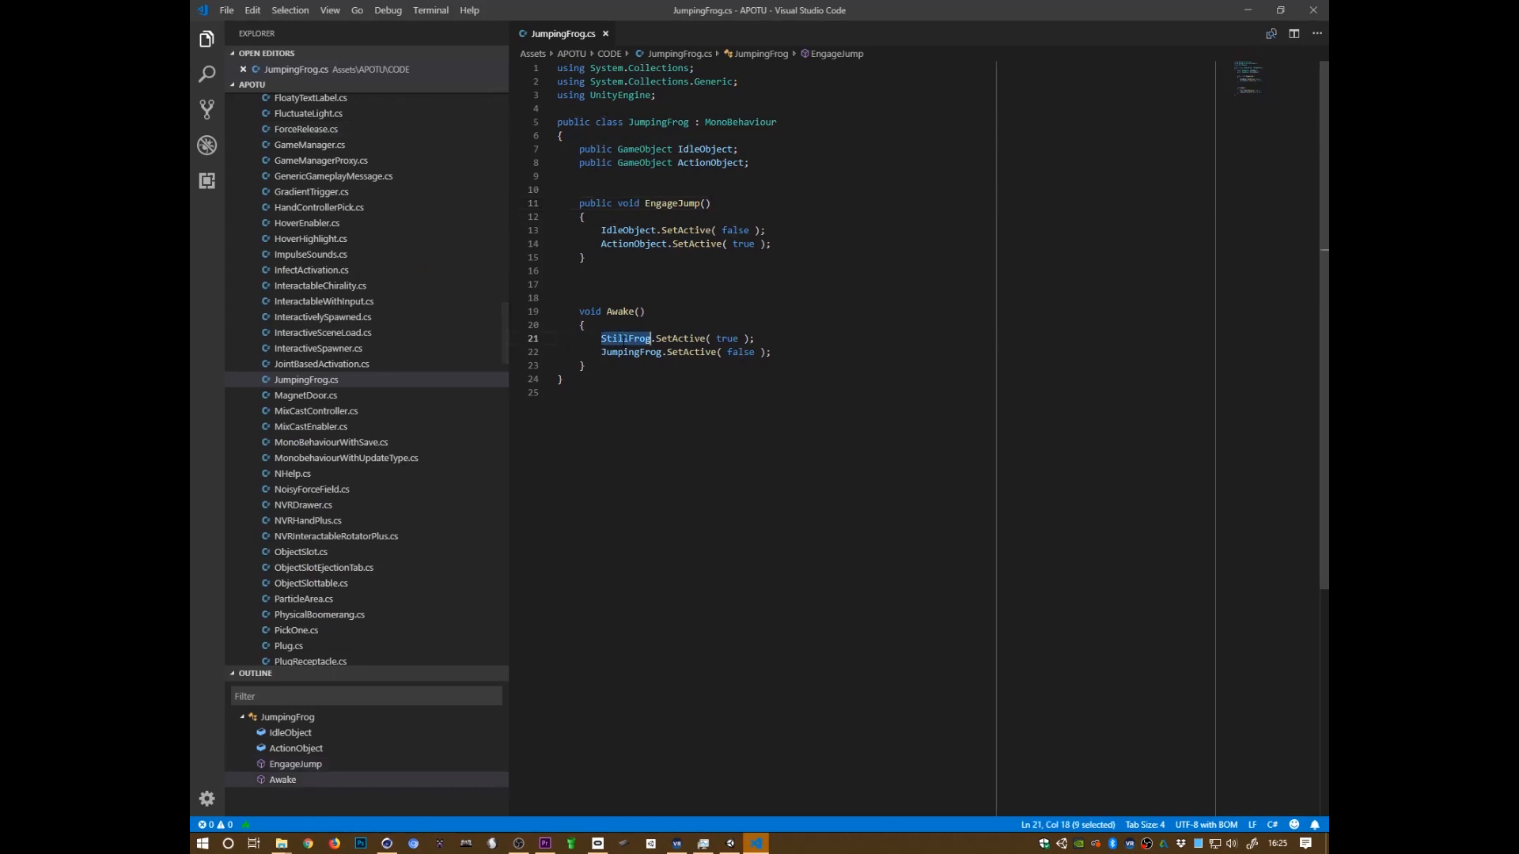
pyautogui.doubleClick(696, 149)
pyautogui.hotkey('ctrl', 'c')
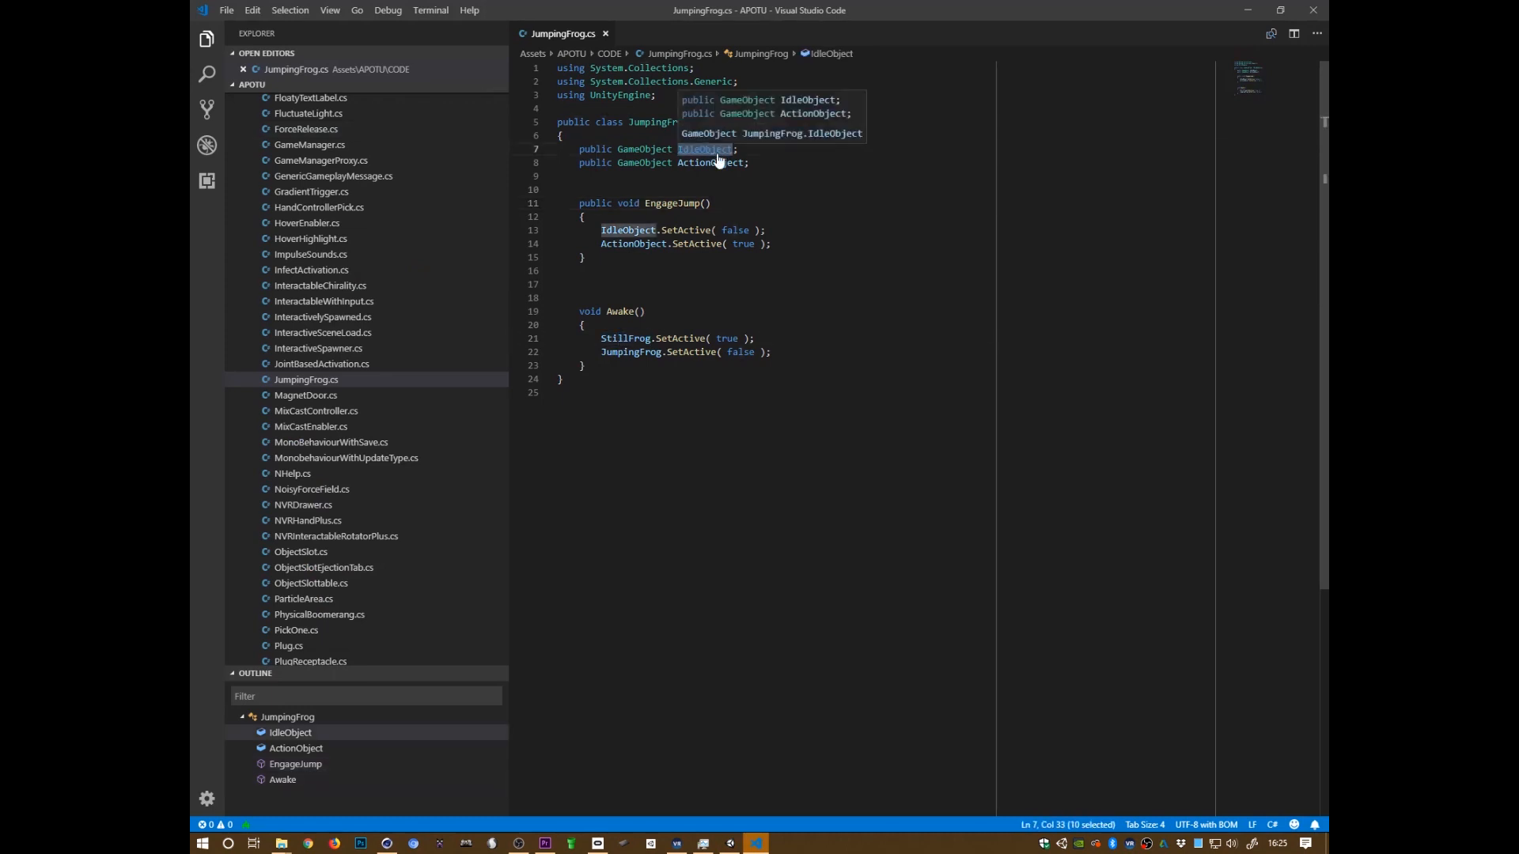
pyautogui.click(612, 338)
pyautogui.doubleClick(623, 338)
pyautogui.hotkey('ctrl', 'v')
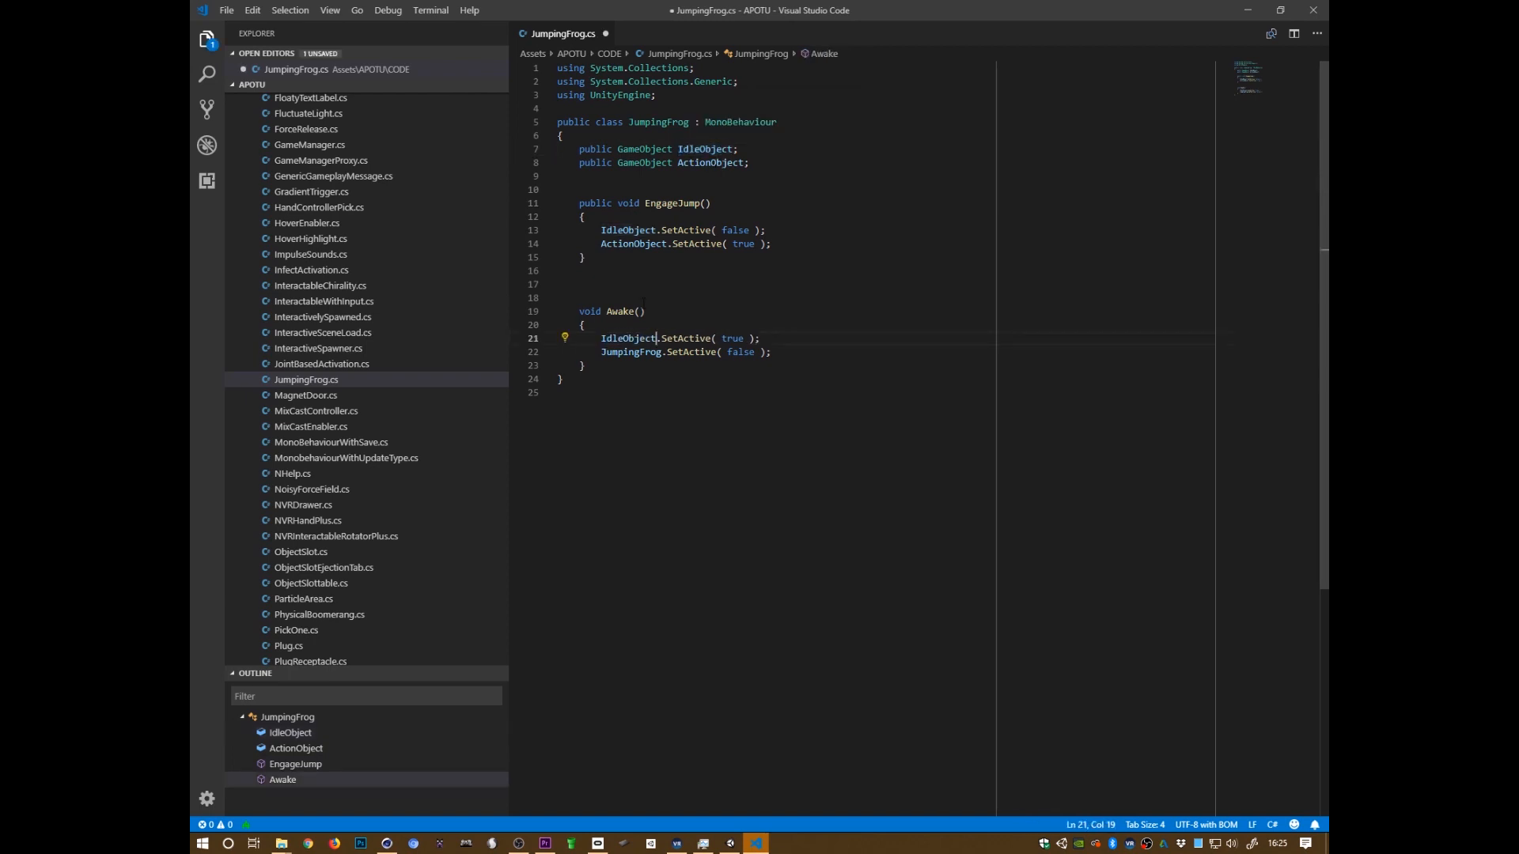
# Replace JumpingFrog with ActionObject in the Awake method, save the script and switch back to Unity
pyautogui.doubleClick(722, 164)
pyautogui.hotkey('ctrl', 'c')
pyautogui.click(630, 351)
pyautogui.doubleClick(630, 352)
pyautogui.hotkey('ctrl', 'v')
pyautogui.hotkey('ctrl', 's')
pyautogui.hotkey('alt', 'Tab')
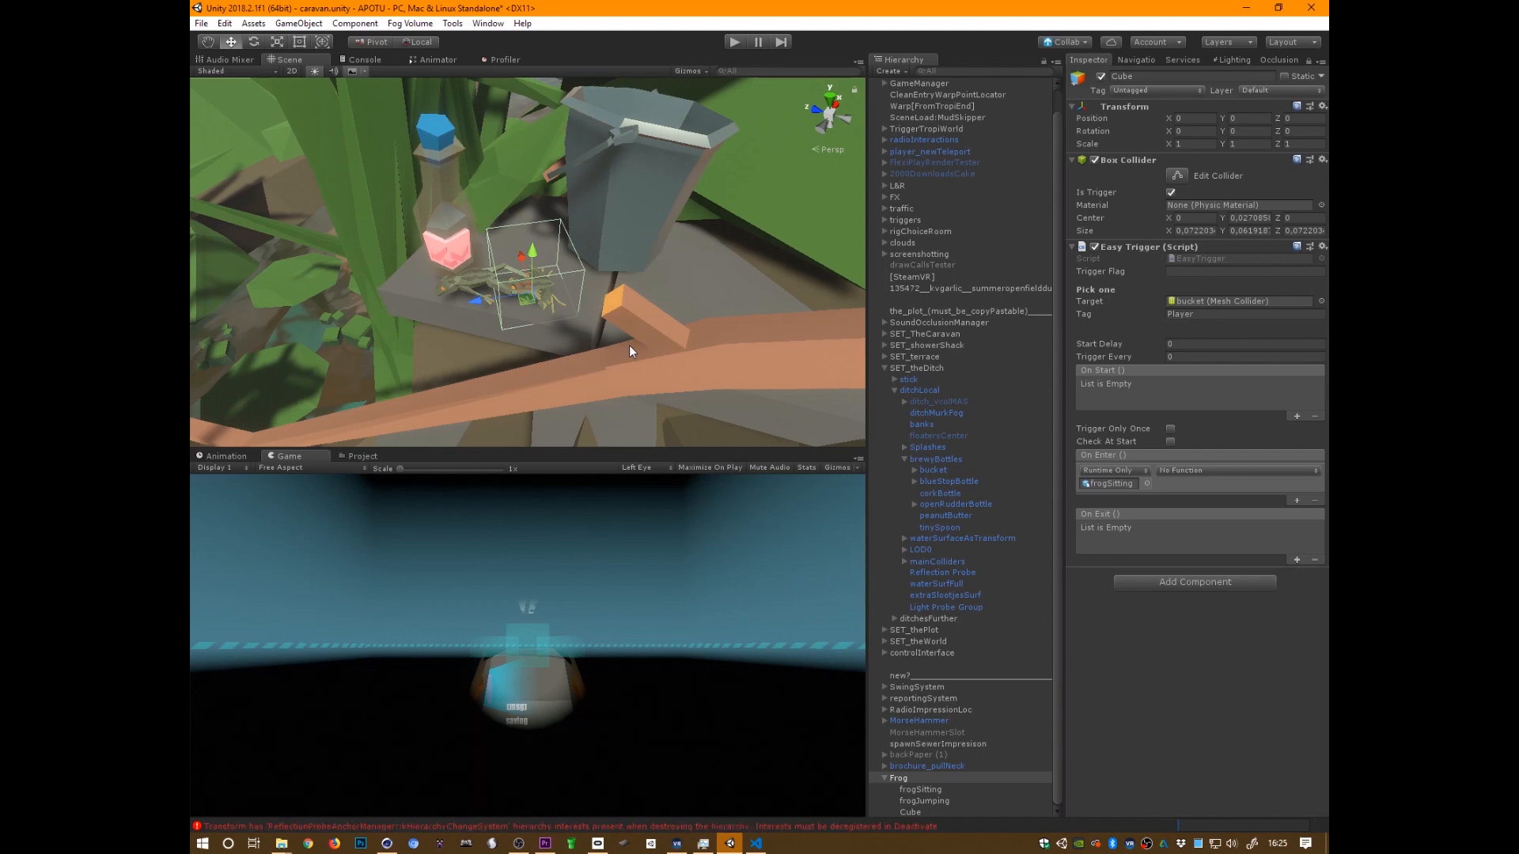
# Clear the console messages and return to the Scene view
pyautogui.click(368, 59)
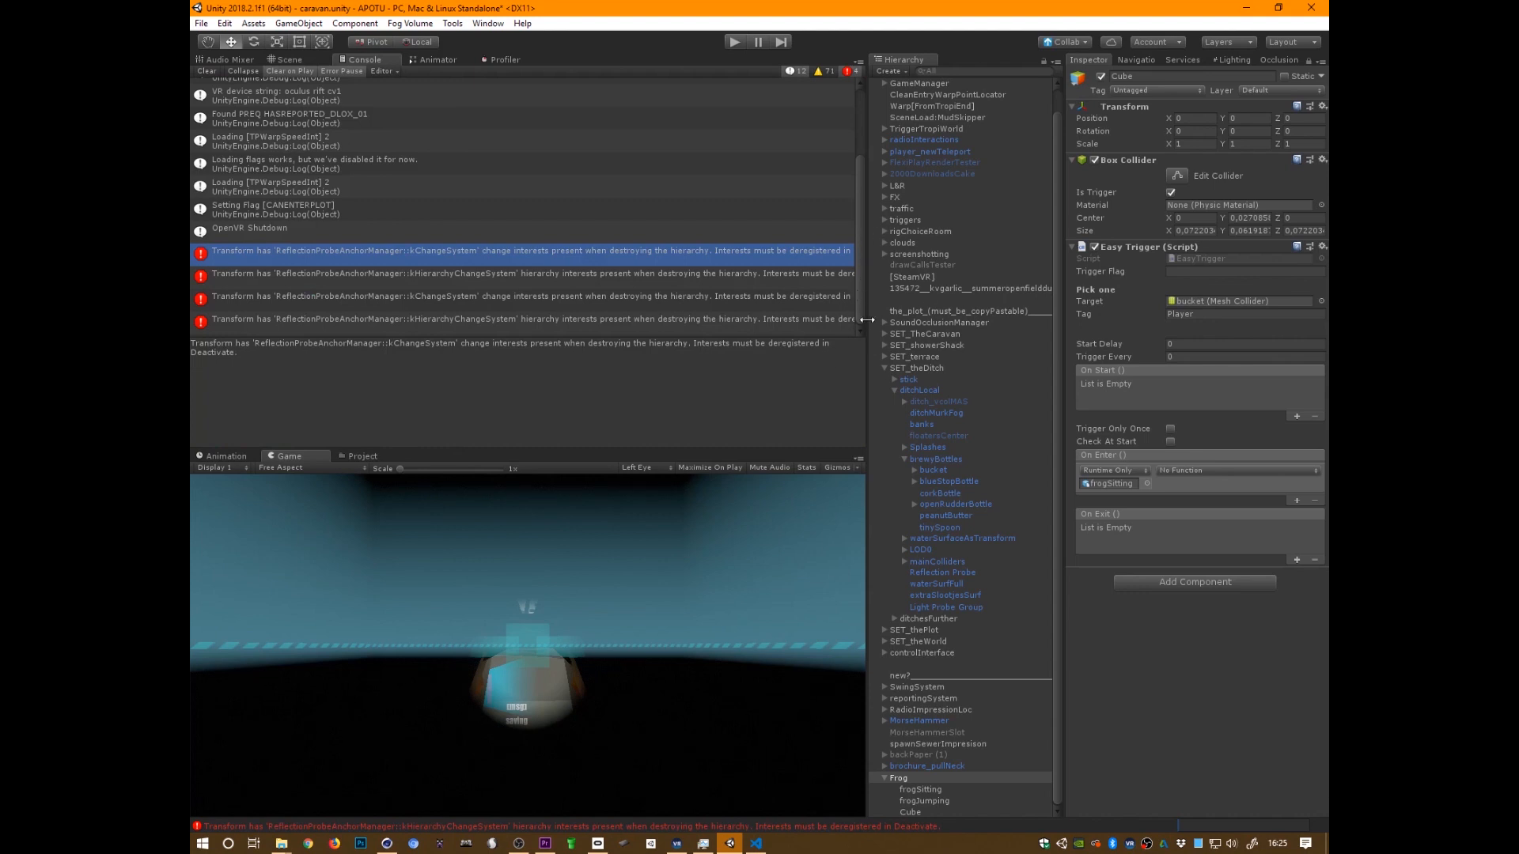
pyautogui.moveTo(868, 318); pyautogui.dragTo(771, 299)
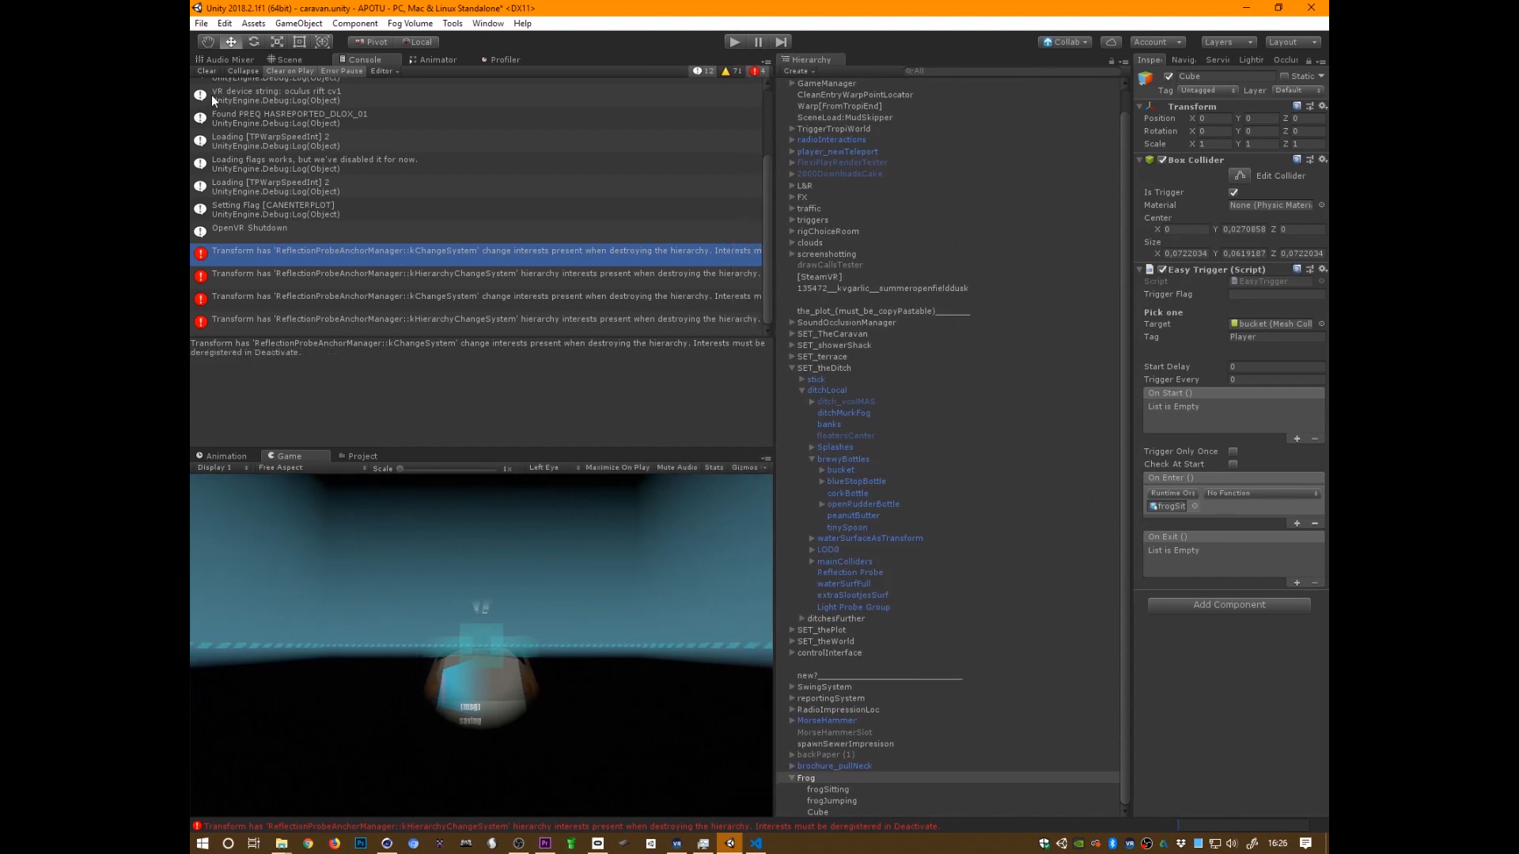
pyautogui.click(208, 71)
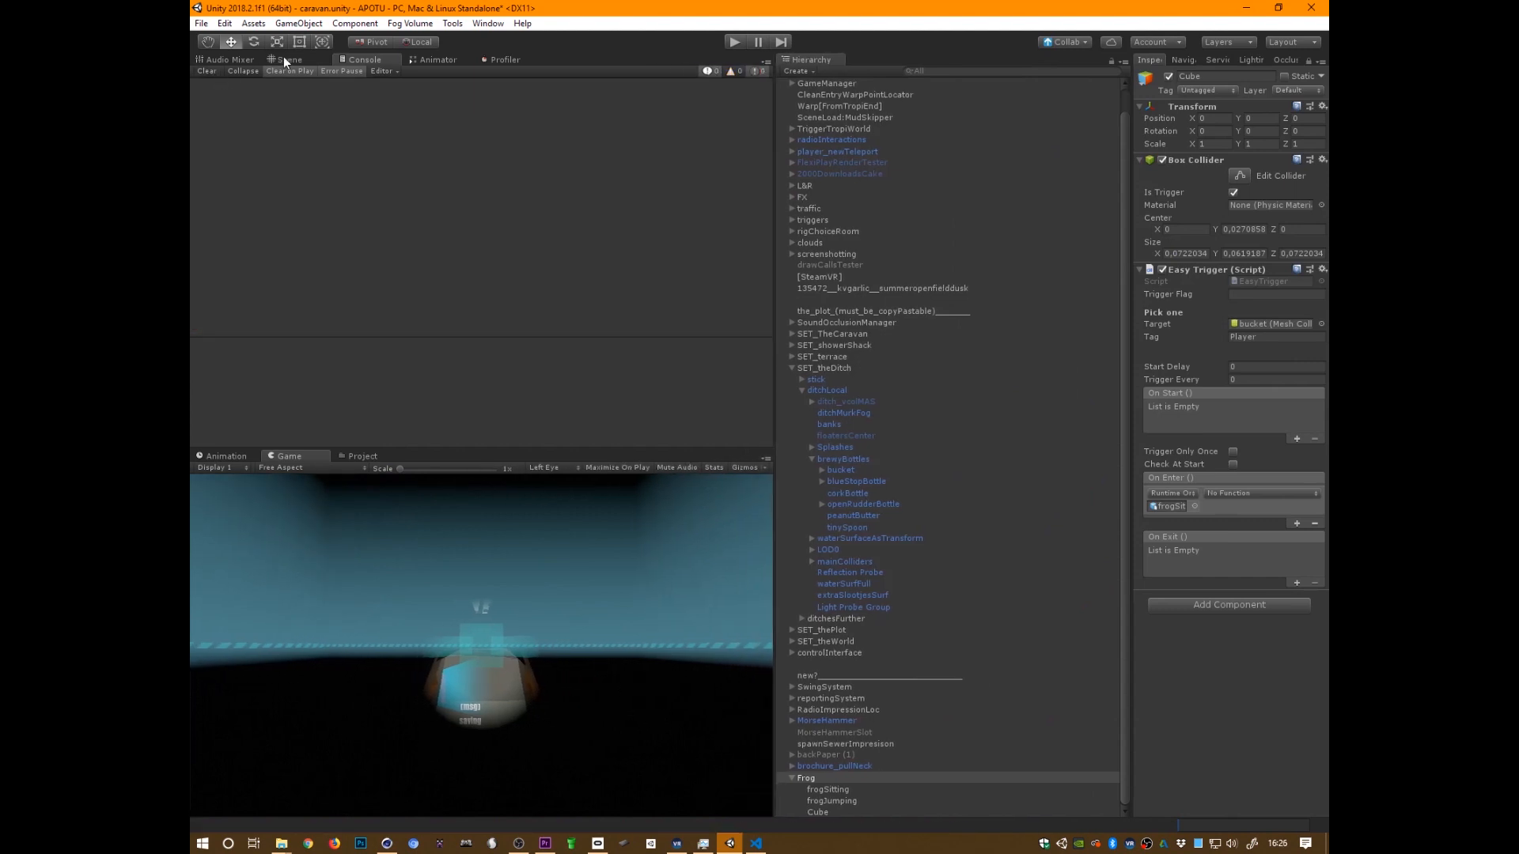
pyautogui.click(285, 59)
pyautogui.moveTo(772, 370); pyautogui.dragTo(834, 377)
pyautogui.click(1254, 494)
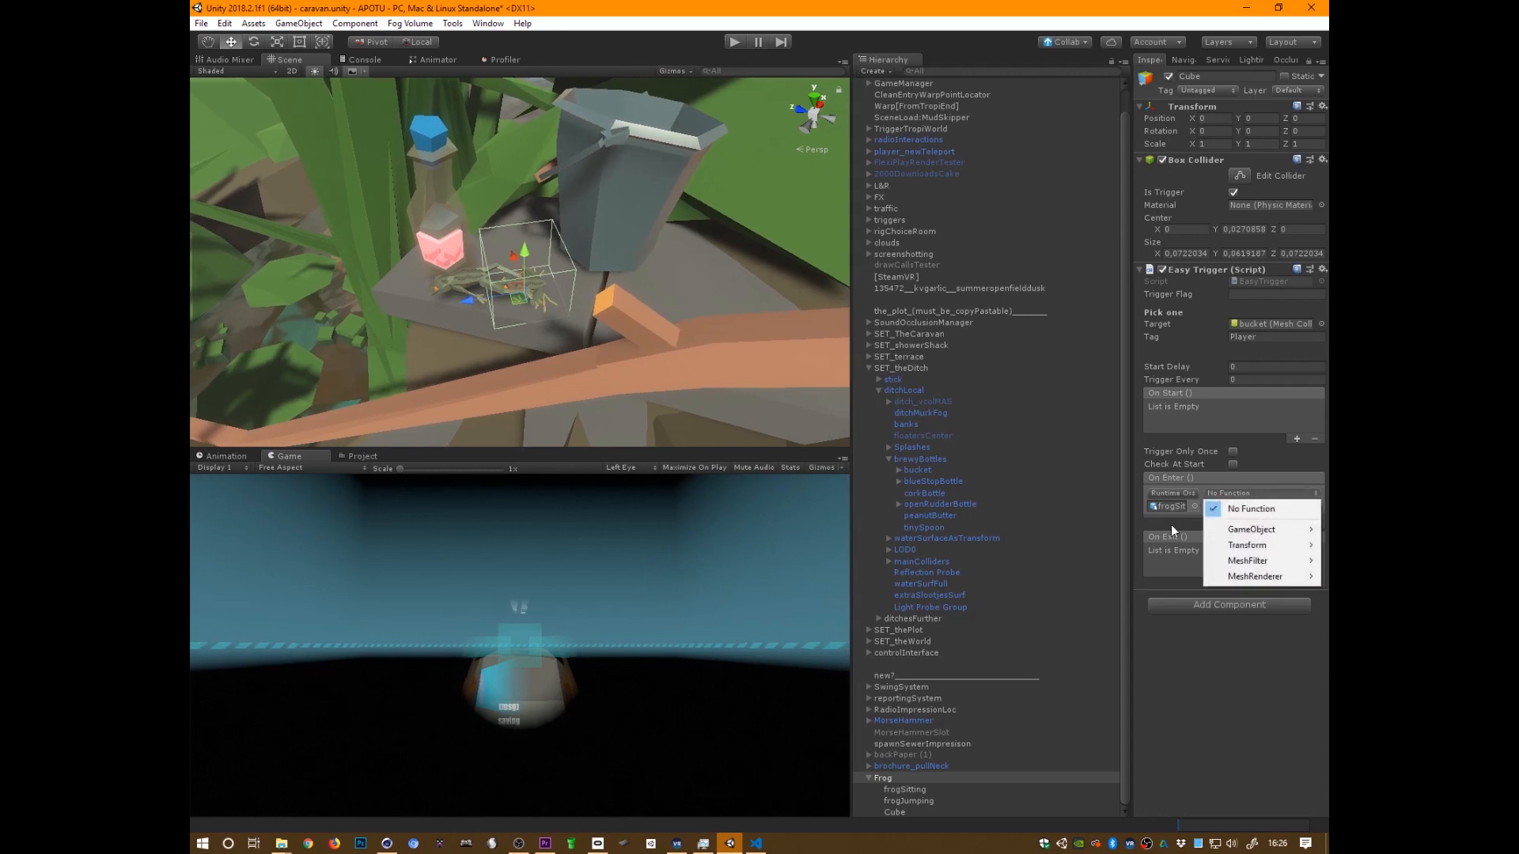
pyautogui.moveTo(1258, 577)
pyautogui.click(1261, 700)
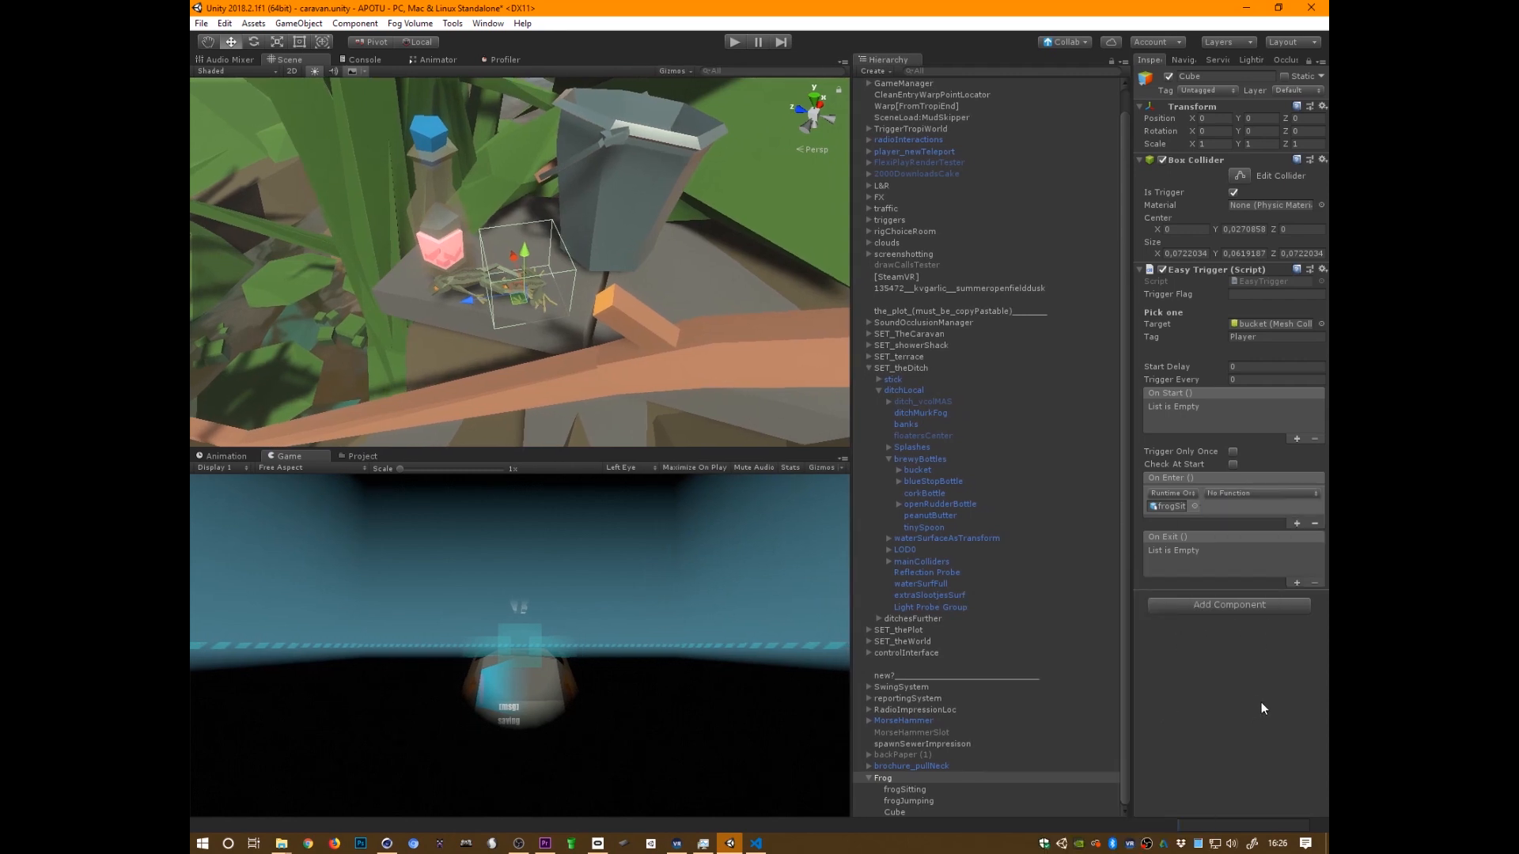
# Unlock the Inspector with the Frog object selected and widen the Inspector area
pyautogui.click(896, 773)
pyautogui.click(909, 766)
pyautogui.click(887, 779)
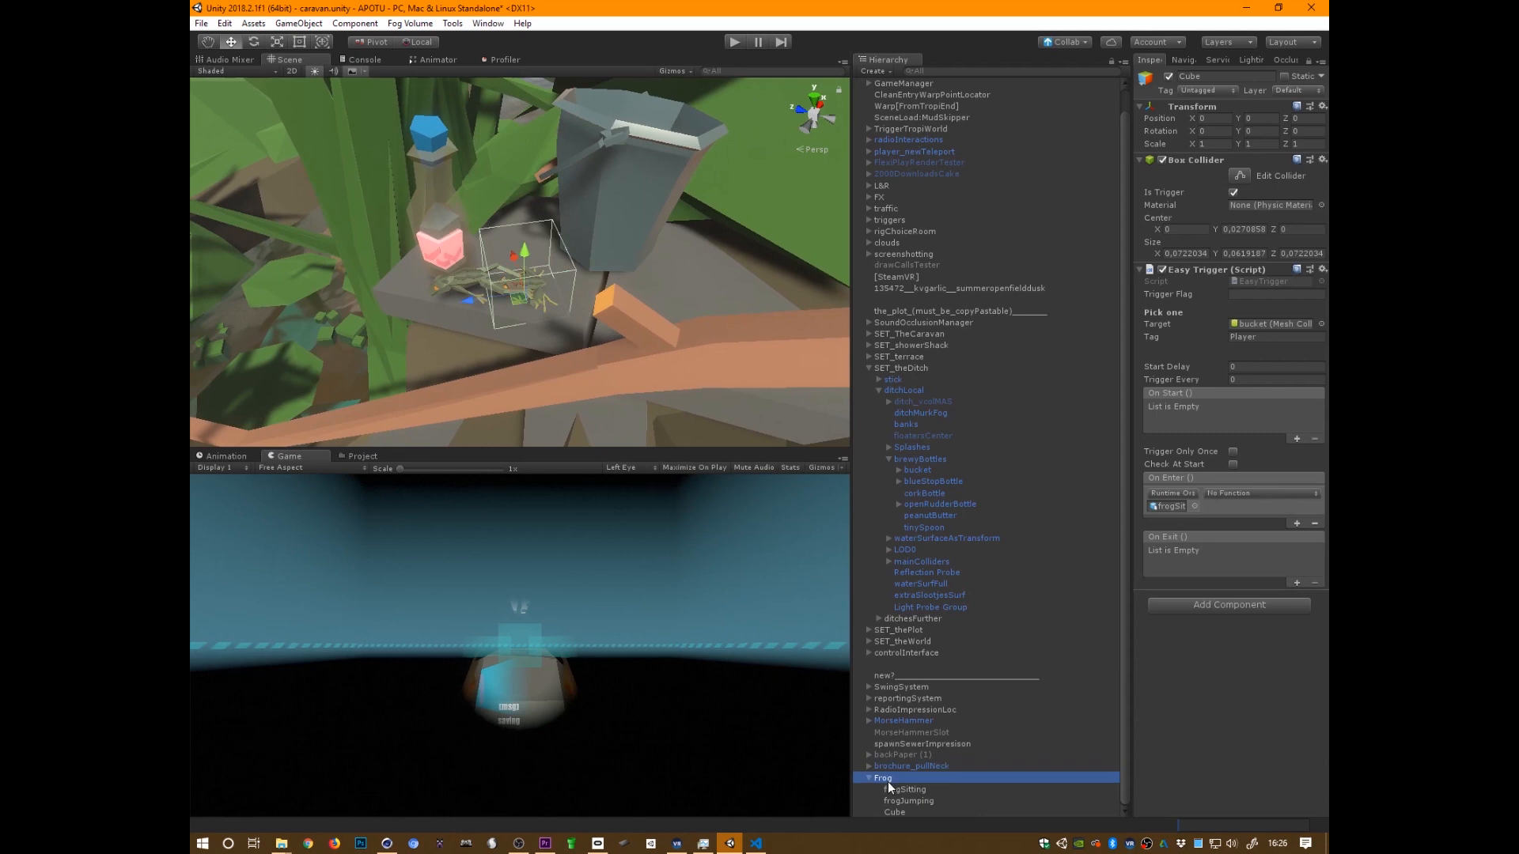
pyautogui.click(1309, 61)
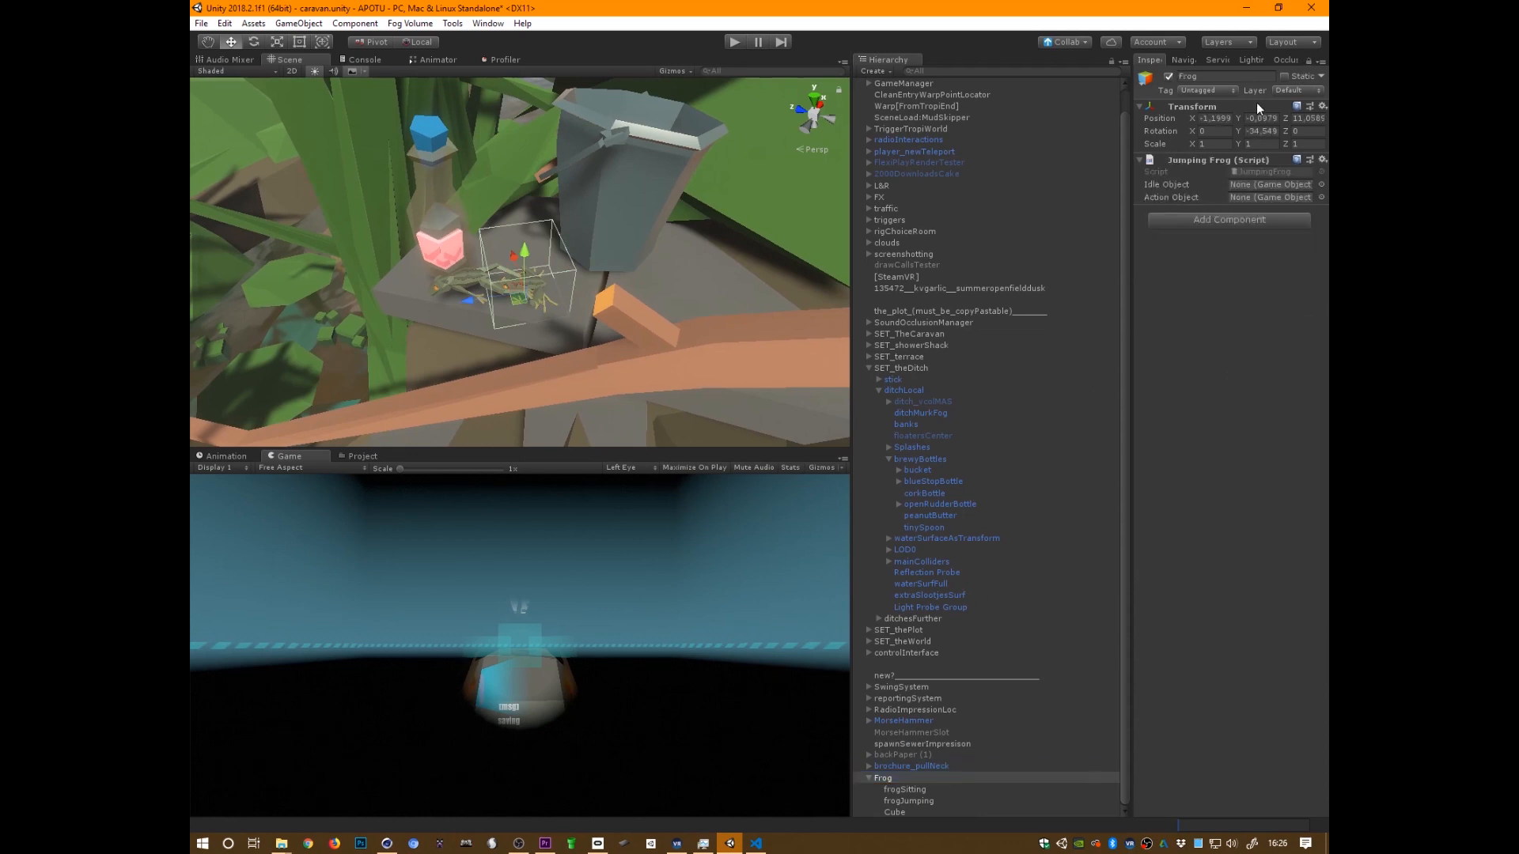
pyautogui.moveTo(1131, 544); pyautogui.dragTo(1072, 587)
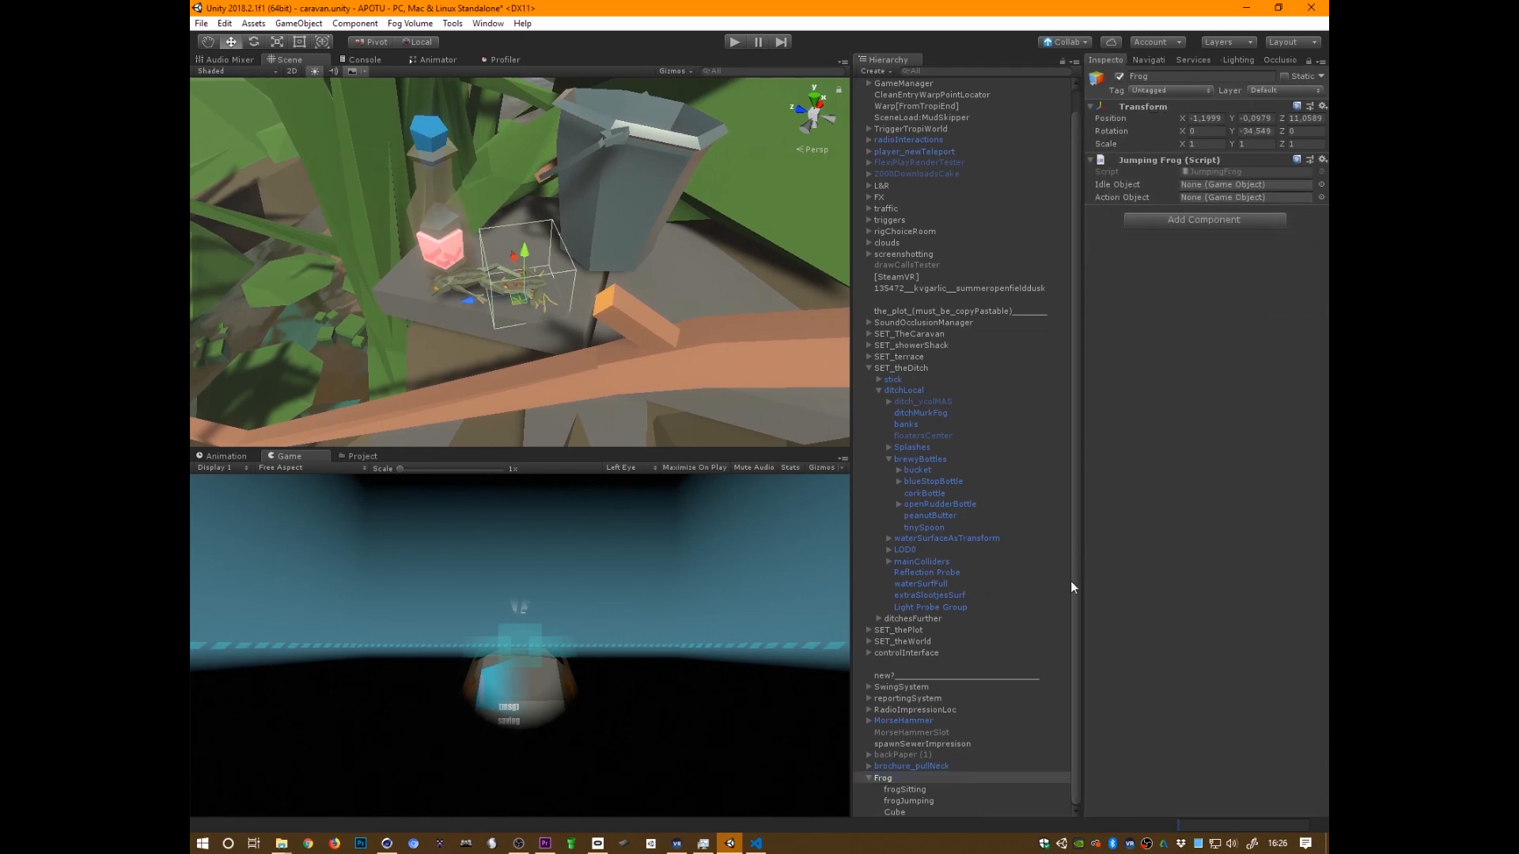
# Assign Frog as the object of the cube's On Enter event and set its function to JumpingFrog.EngageJump
pyautogui.click(913, 791)
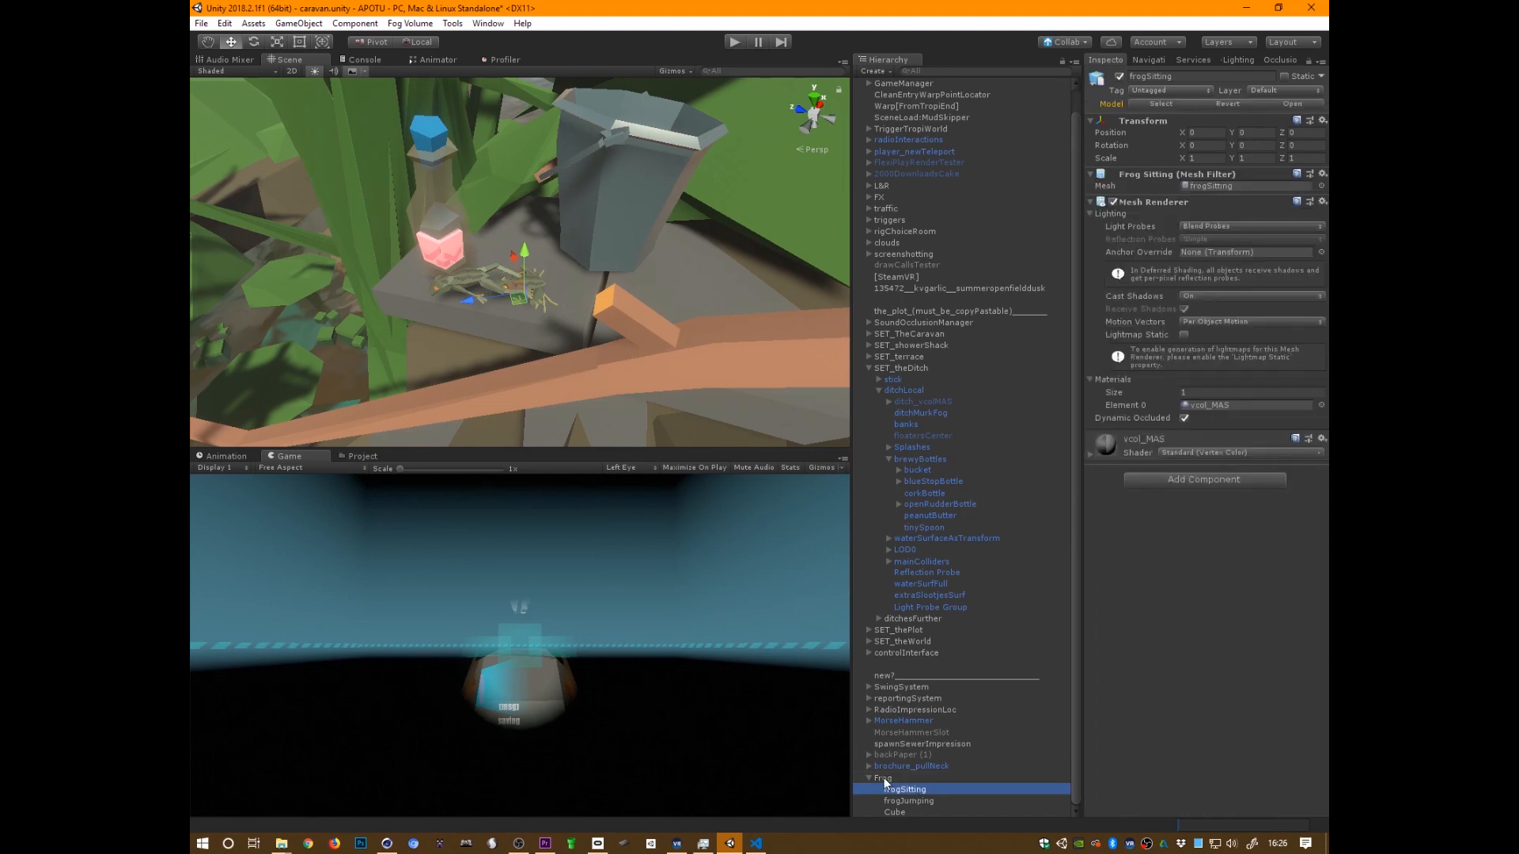
pyautogui.press('Up')
pyautogui.click(900, 812)
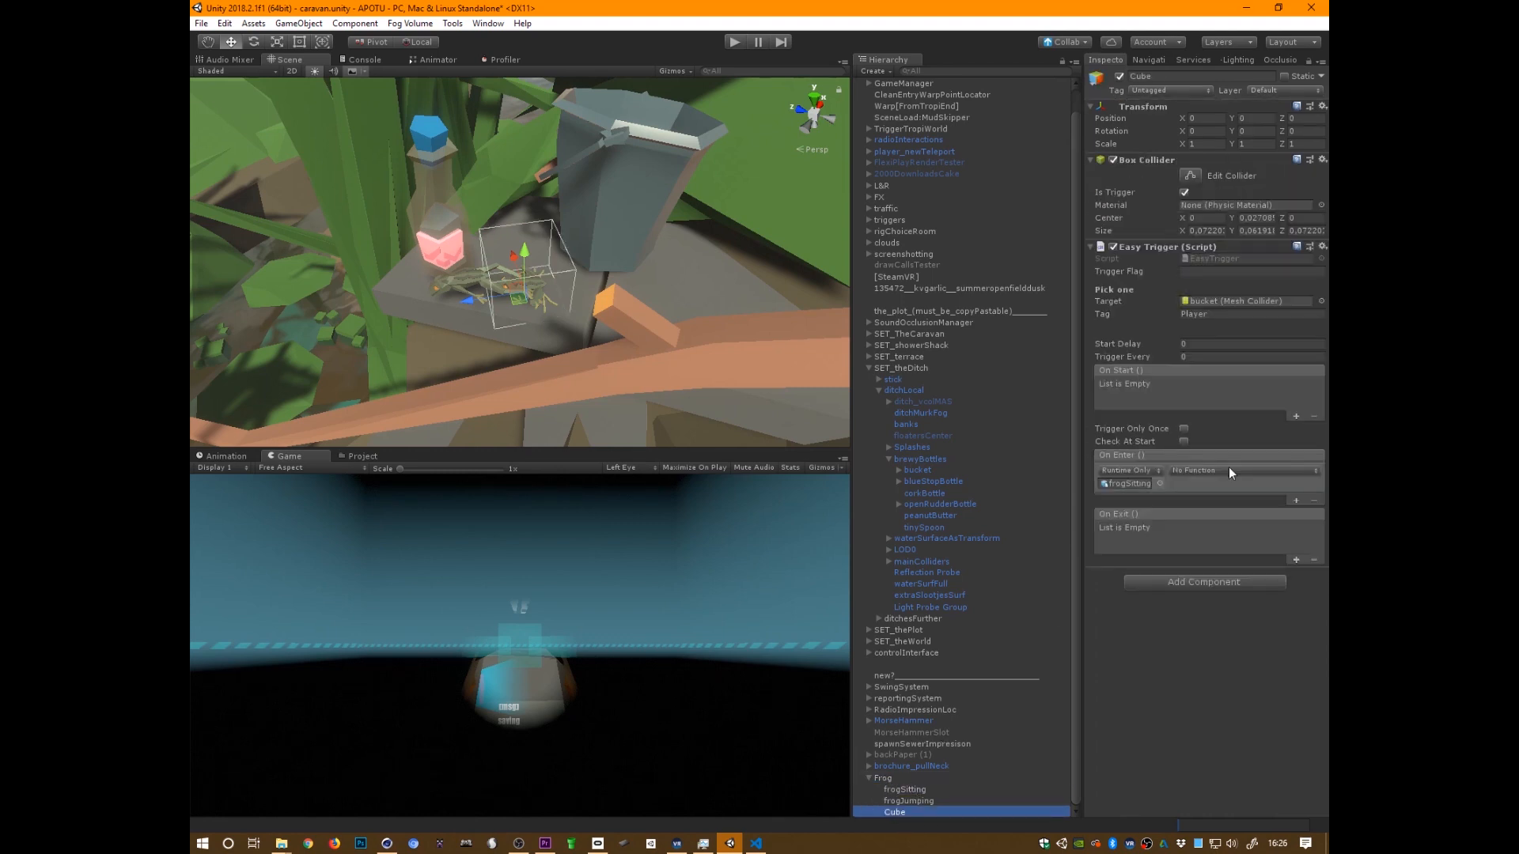
pyautogui.moveTo(886, 777); pyautogui.dragTo(1122, 492)
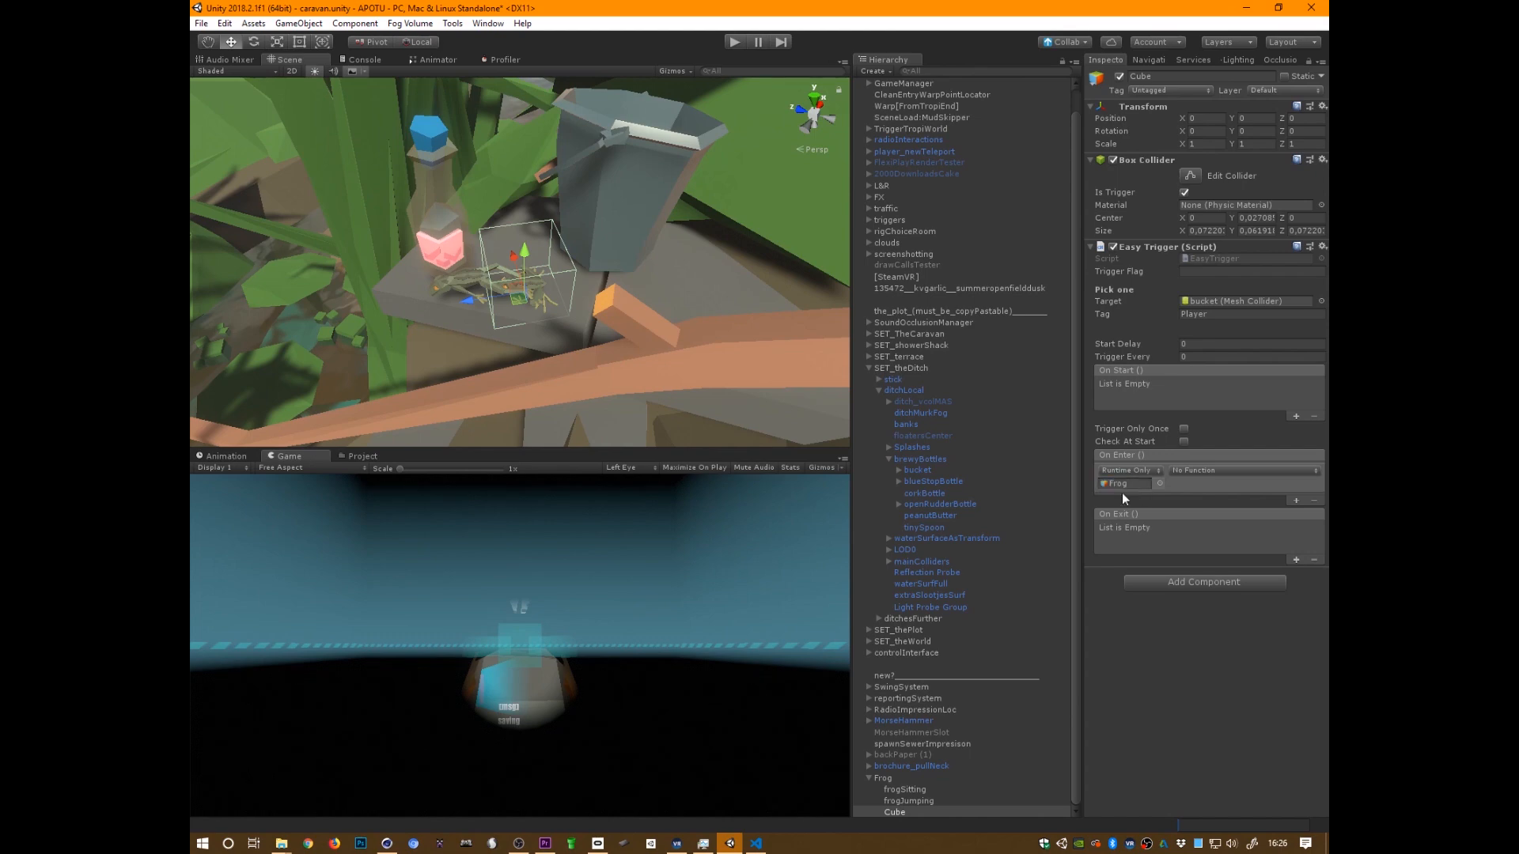
pyautogui.click(1218, 472)
pyautogui.moveTo(1248, 541)
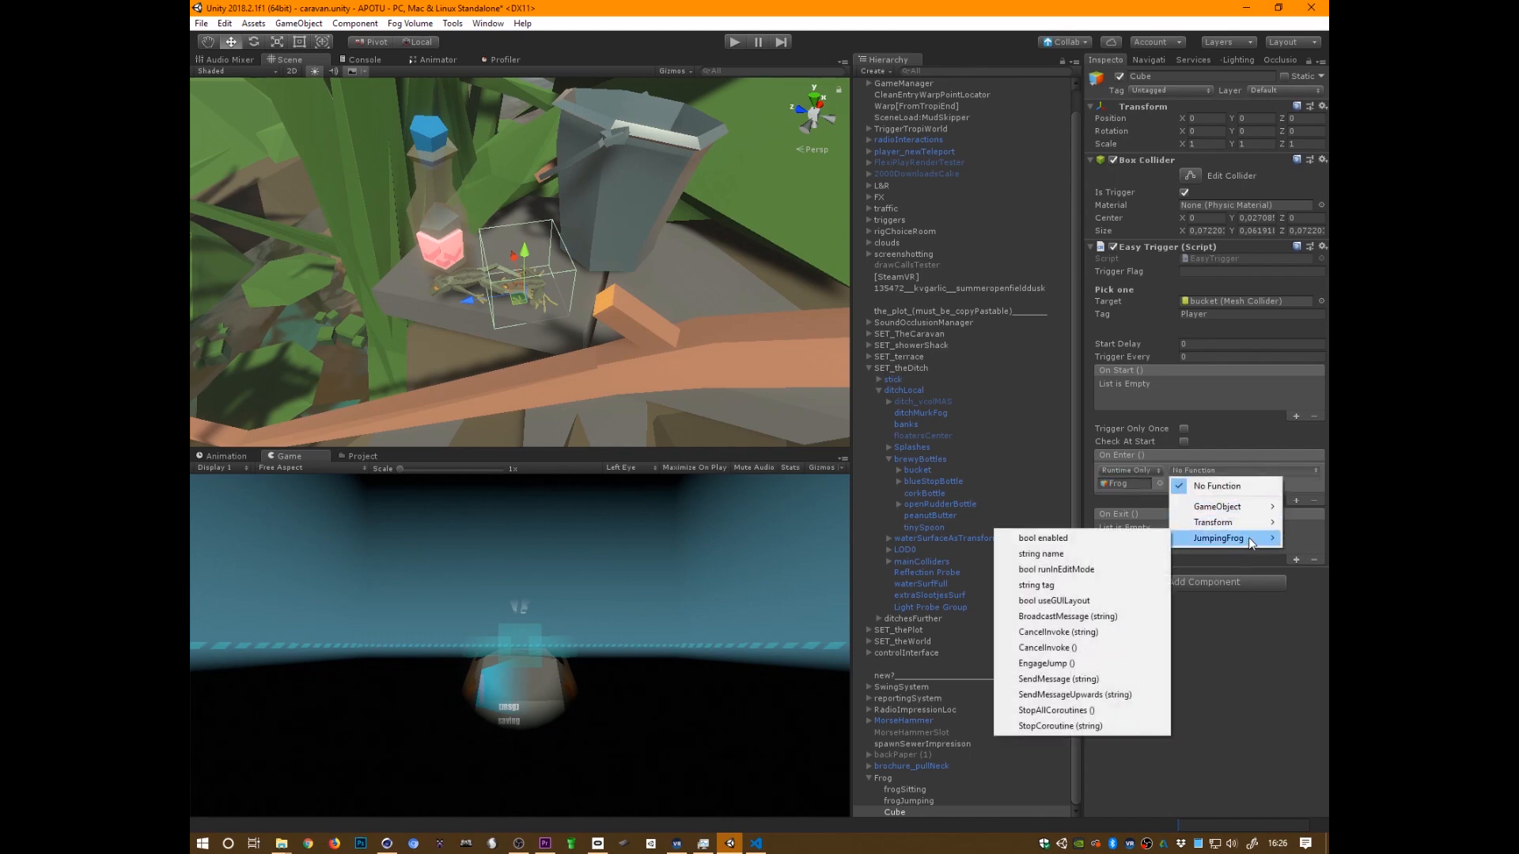
pyautogui.click(1108, 663)
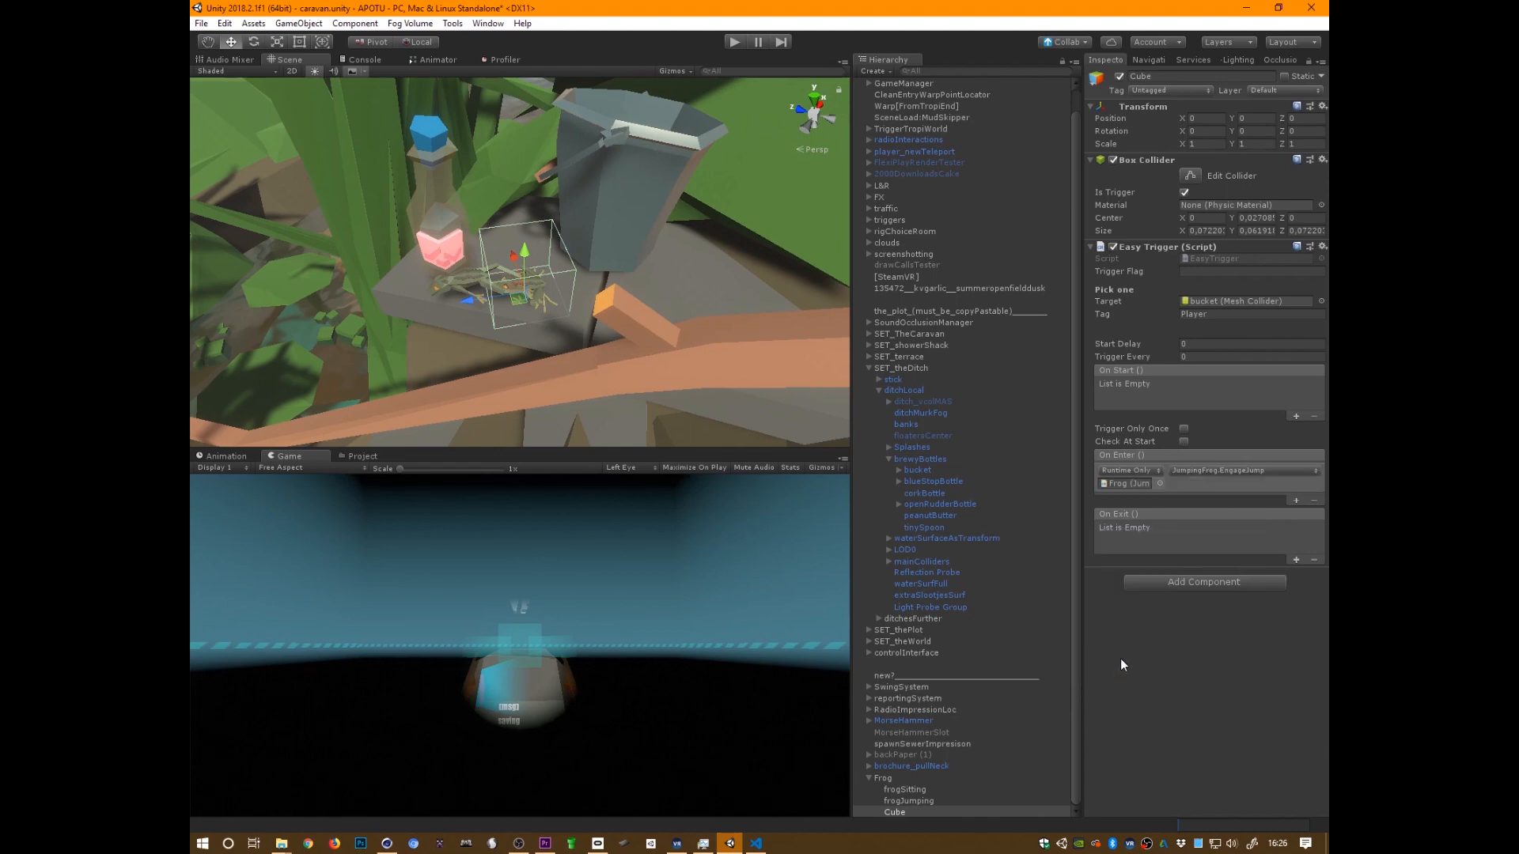
# Switch to the JumpingFrog script in Visual Studio Code and add an empty public void Reset() method below EngageJump
pyautogui.hotkey('alt', 'Tab')
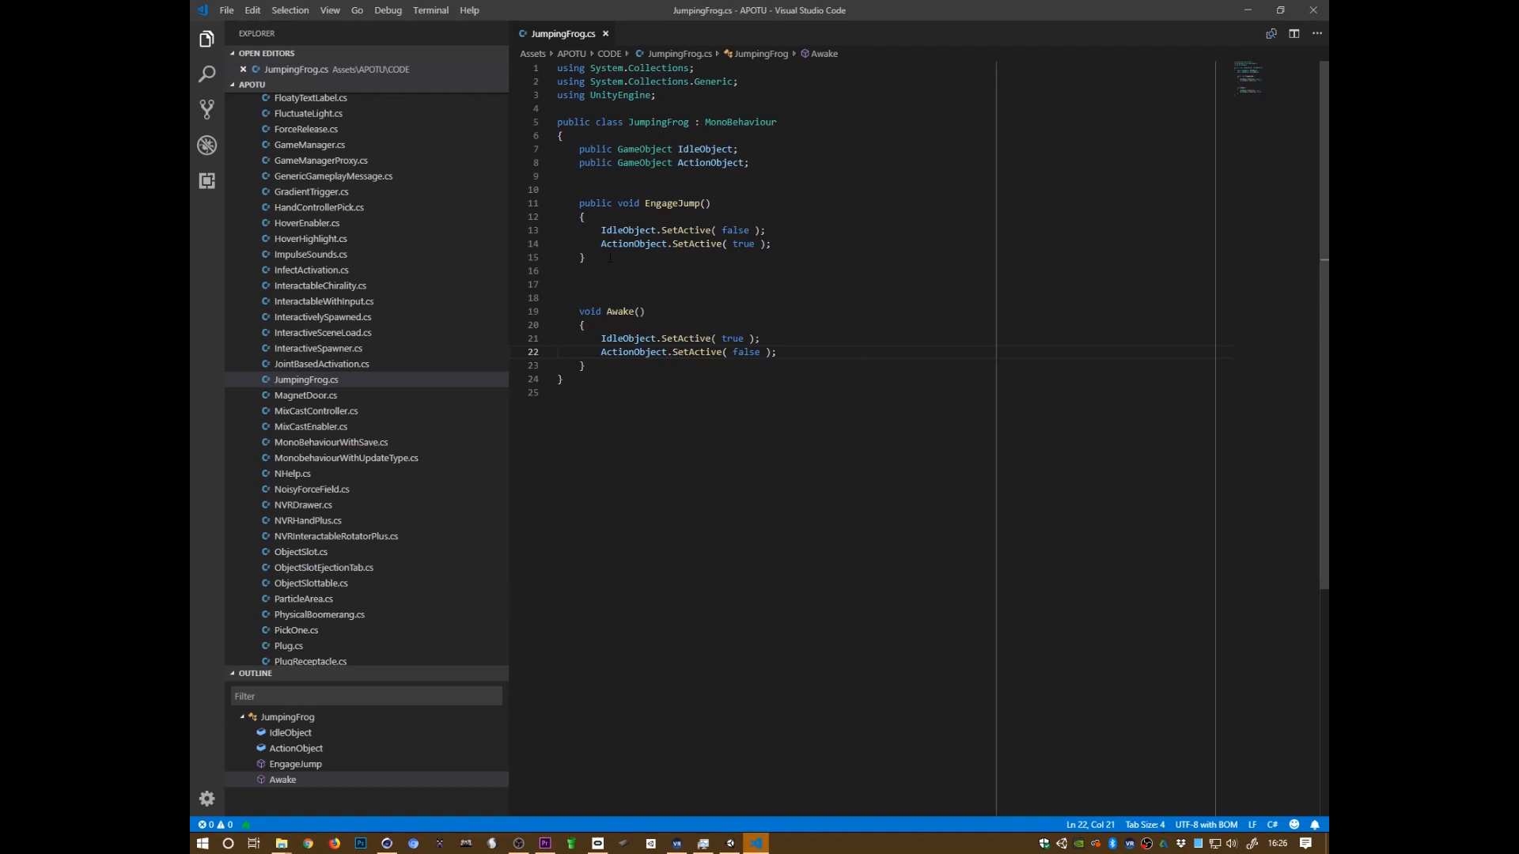
pyautogui.click(609, 257)
pyautogui.press('Return')
pyautogui.press('Return')
pyautogui.press('Return')
pyautogui.press('Return')
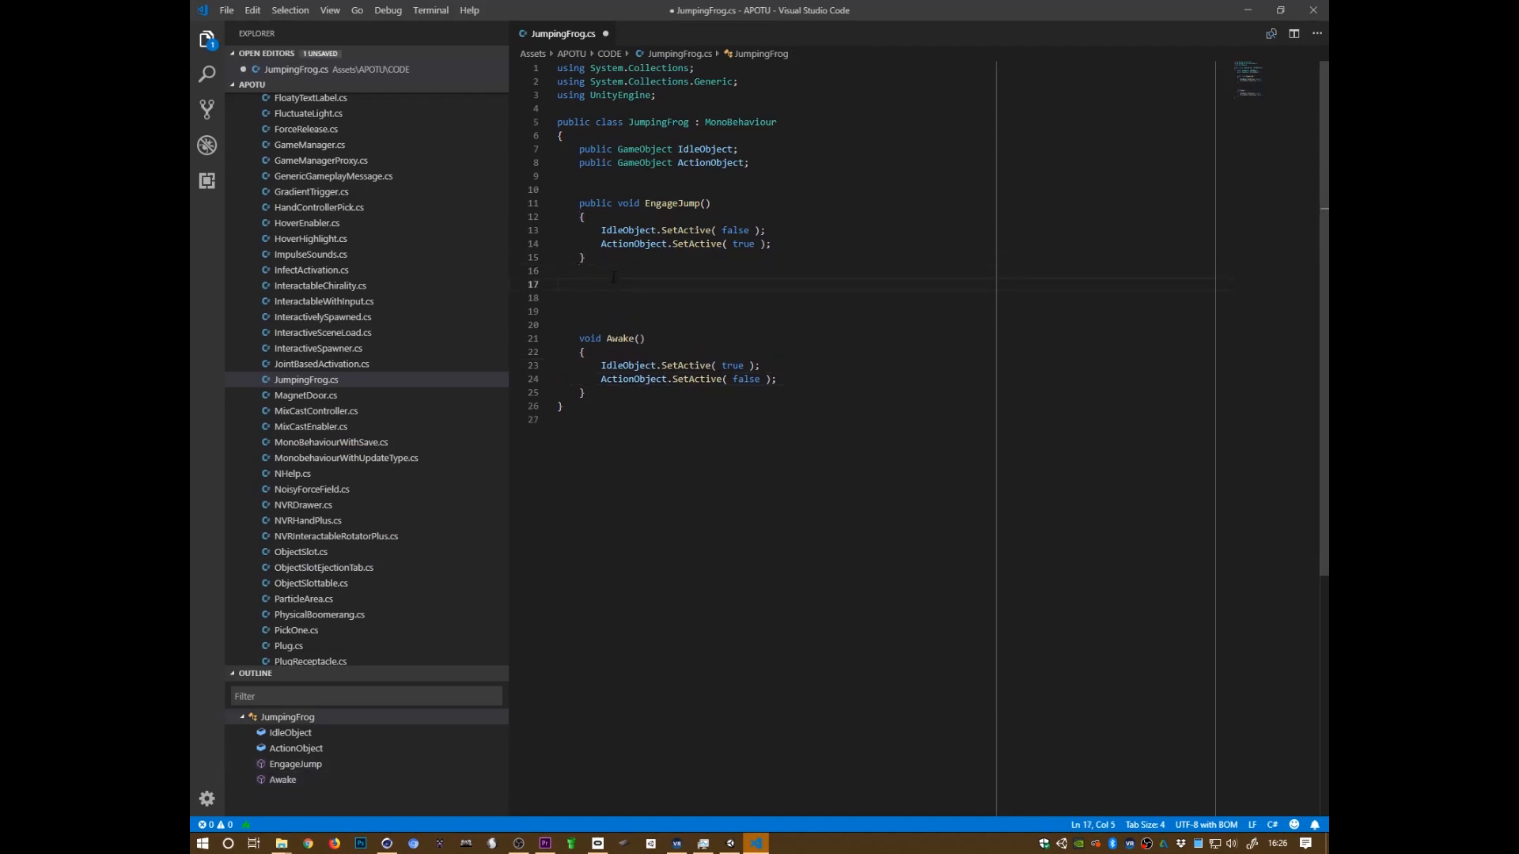
pyautogui.press('BackSpace')
pyautogui.press('BackSpace')
pyautogui.write('p')
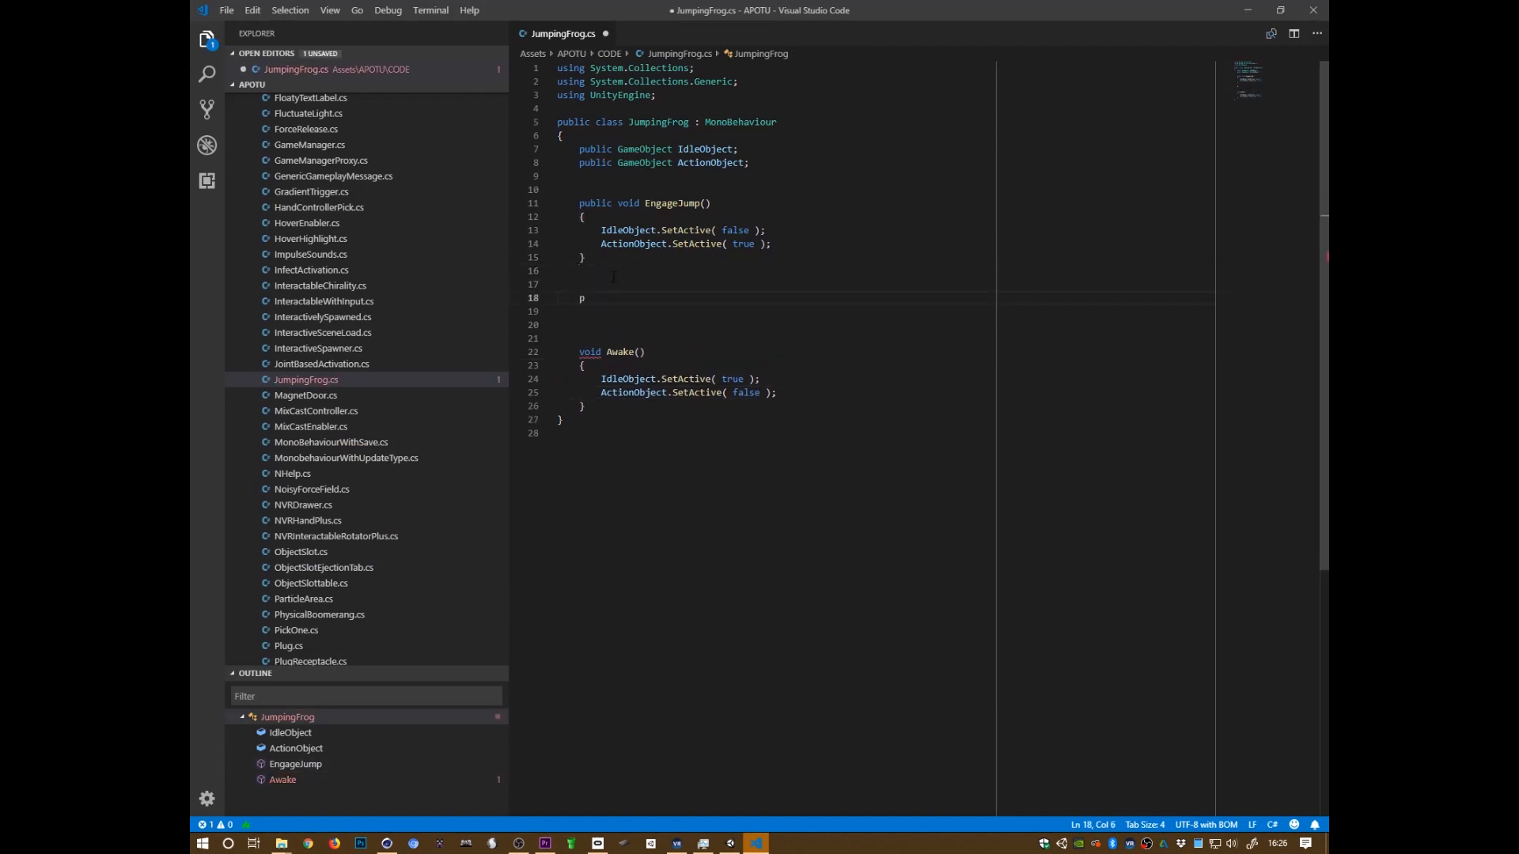
pyautogui.write('ublic voi dReset')
pyautogui.press('BackSpace')
pyautogui.press('BackSpace')
pyautogui.press('BackSpace')
pyautogui.press('BackSpace')
pyautogui.press('BackSpace')
pyautogui.press('BackSpace')
pyautogui.press('BackSpace')
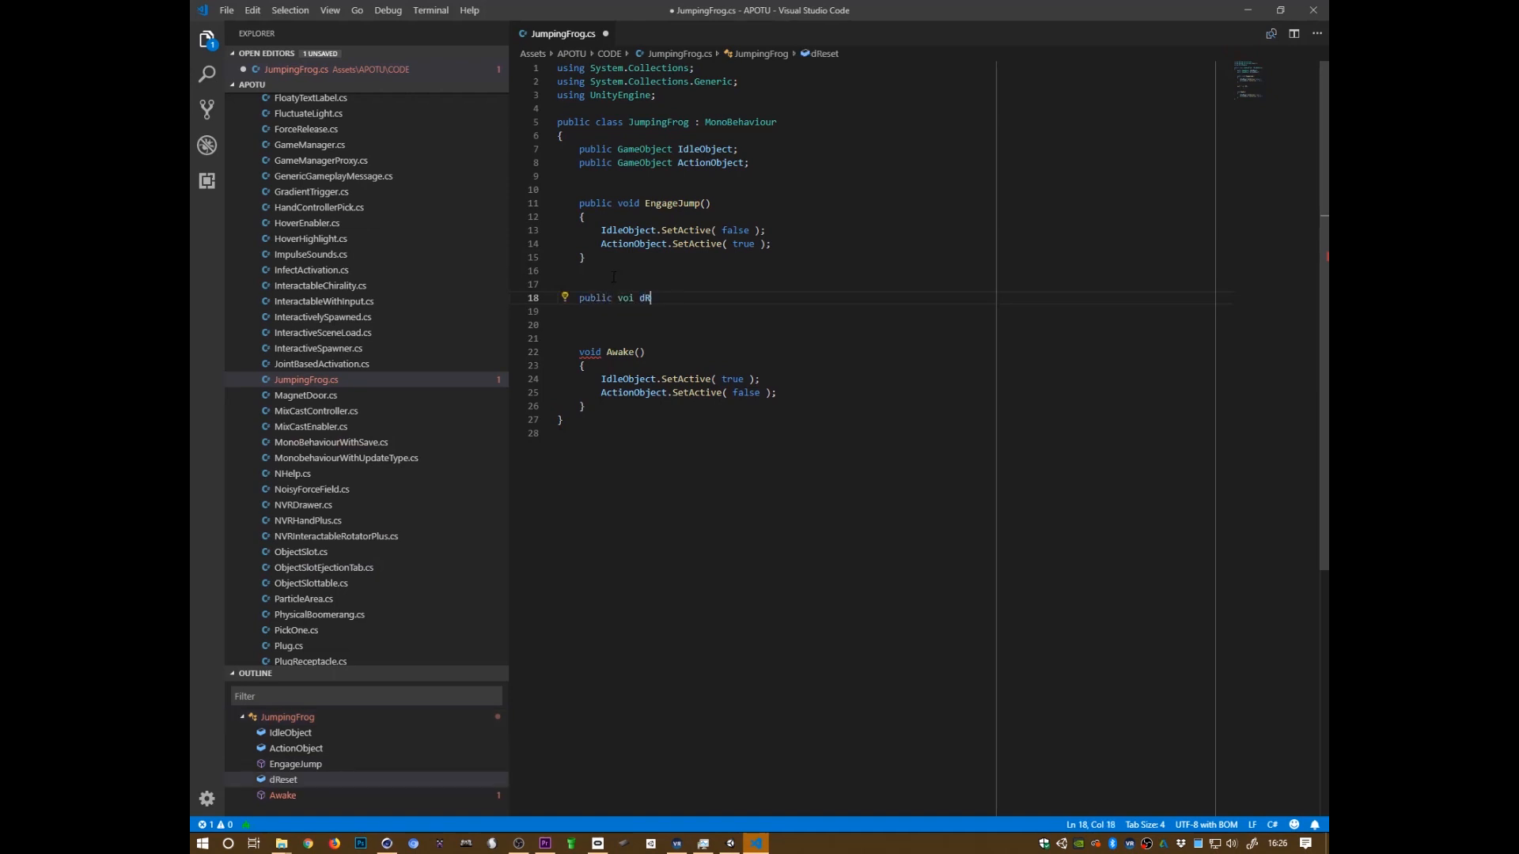
pyautogui.write('d Reset()')
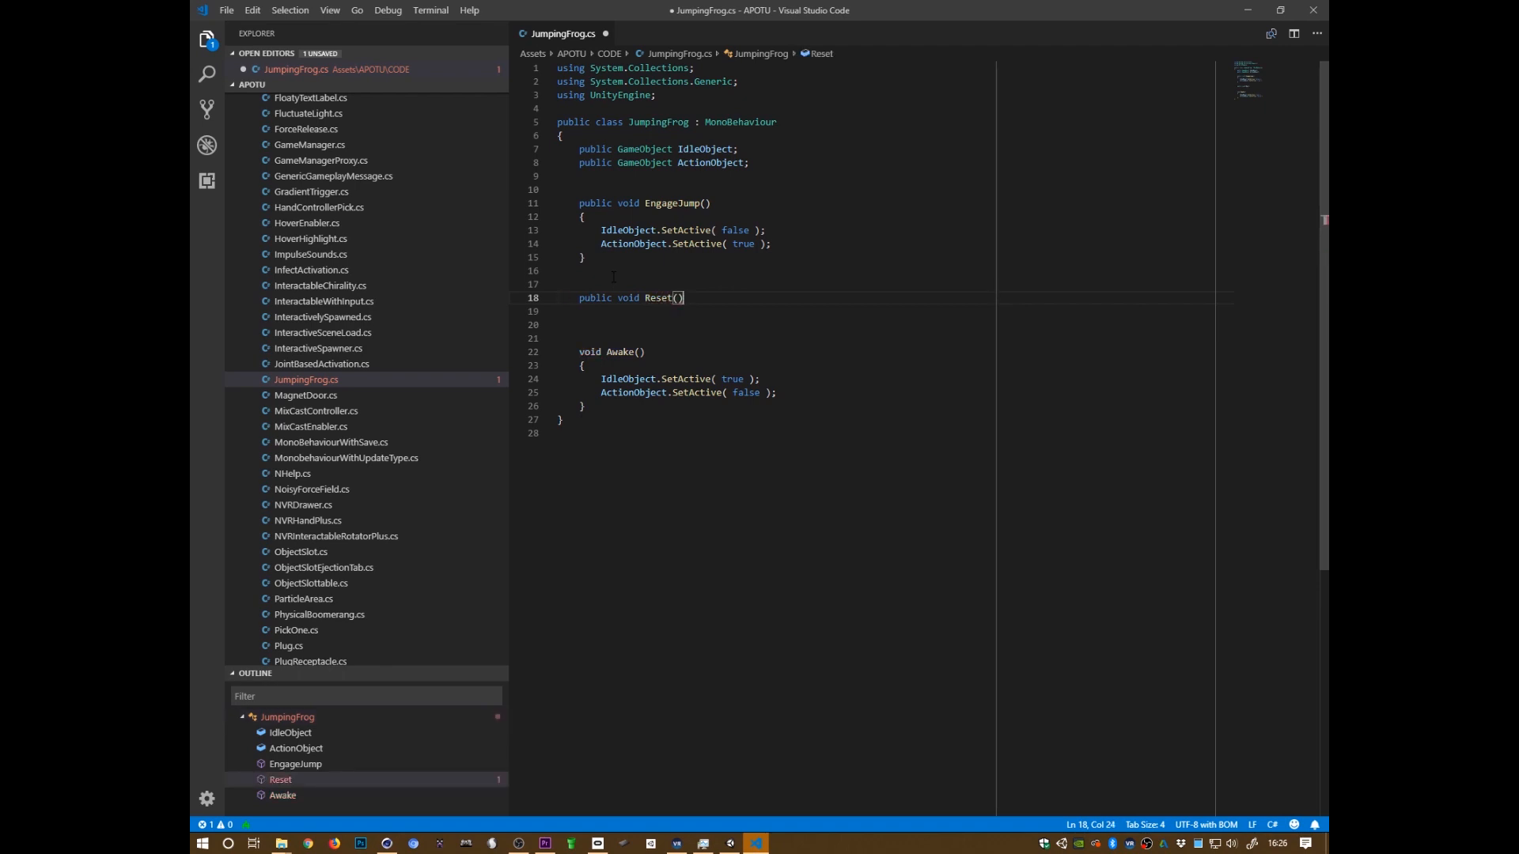
pyautogui.press('Return')
pyautogui.write('{')
pyautogui.press('Return')
# Move the two SetActive lines from Awake into the Reset method body and remove the leftover blank line
pyautogui.press('Down')
pyautogui.press('Down')
pyautogui.press('Down')
pyautogui.press('Down')
pyautogui.press('Down')
pyautogui.press('Down')
pyautogui.press('Down')
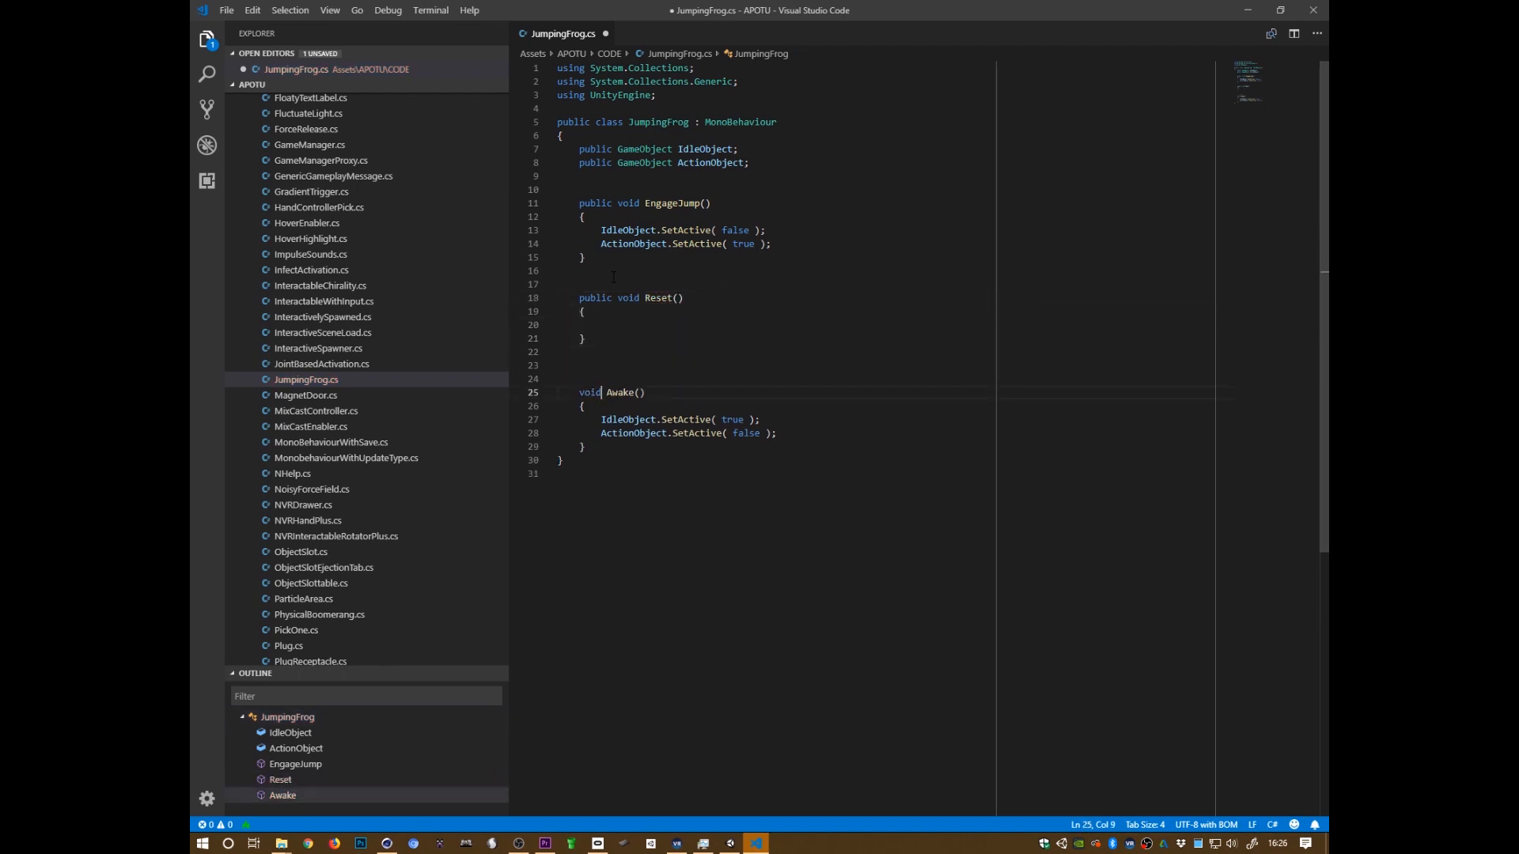
pyautogui.hotkey('shift', 'Down')
pyautogui.hotkey('alt', 'Up')
pyautogui.hotkey('alt', 'Up')
pyautogui.hotkey('alt', 'Up')
pyautogui.hotkey('alt', 'Up')
pyautogui.hotkey('alt', 'Up')
pyautogui.hotkey('alt', 'Up')
pyautogui.hotkey('alt', 'Up')
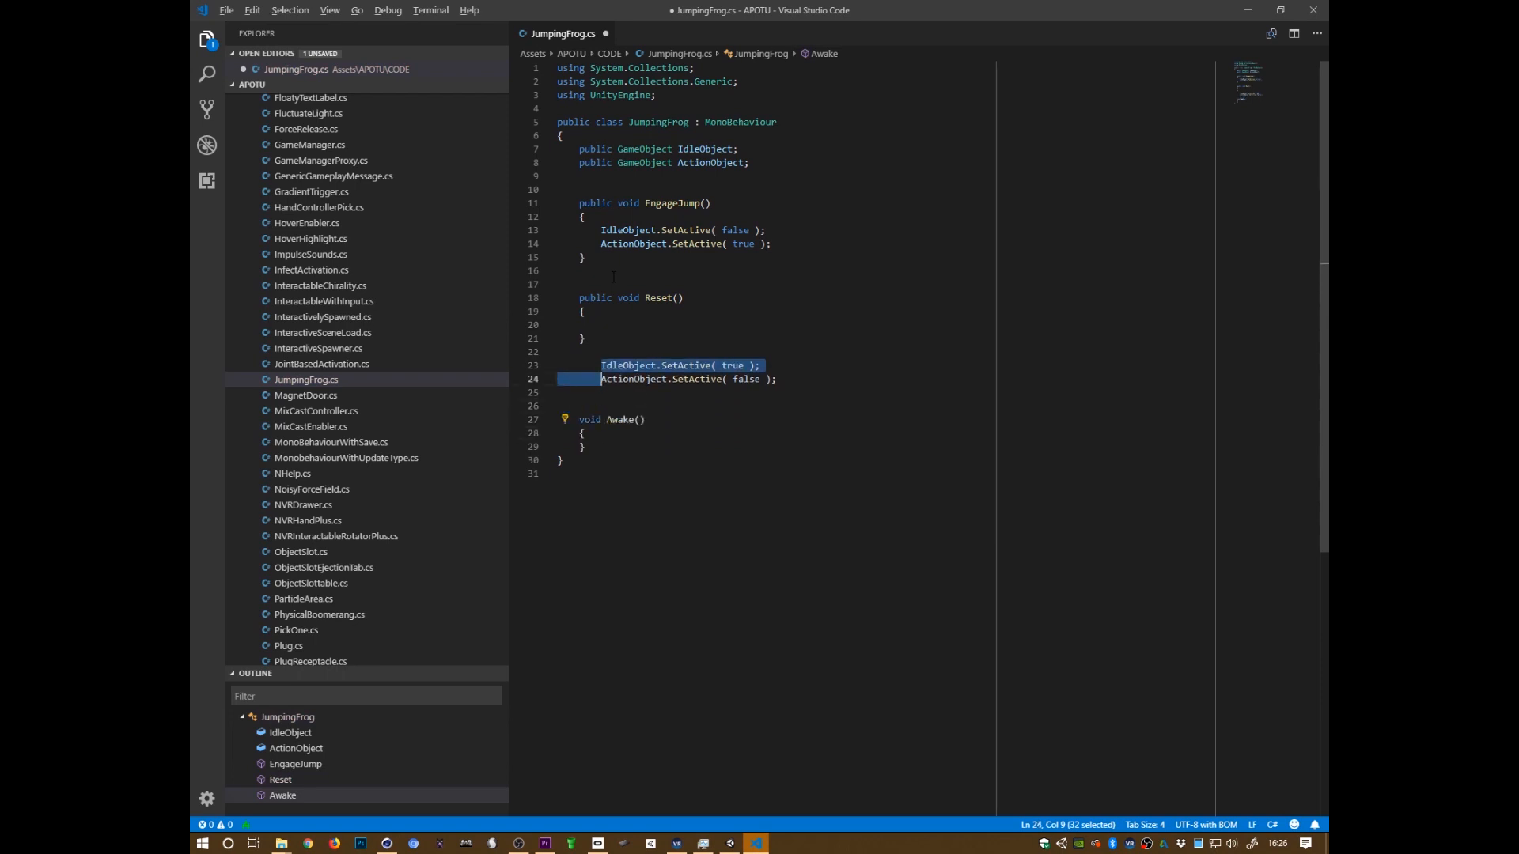
pyautogui.press('Down')
pyautogui.press('Delete')
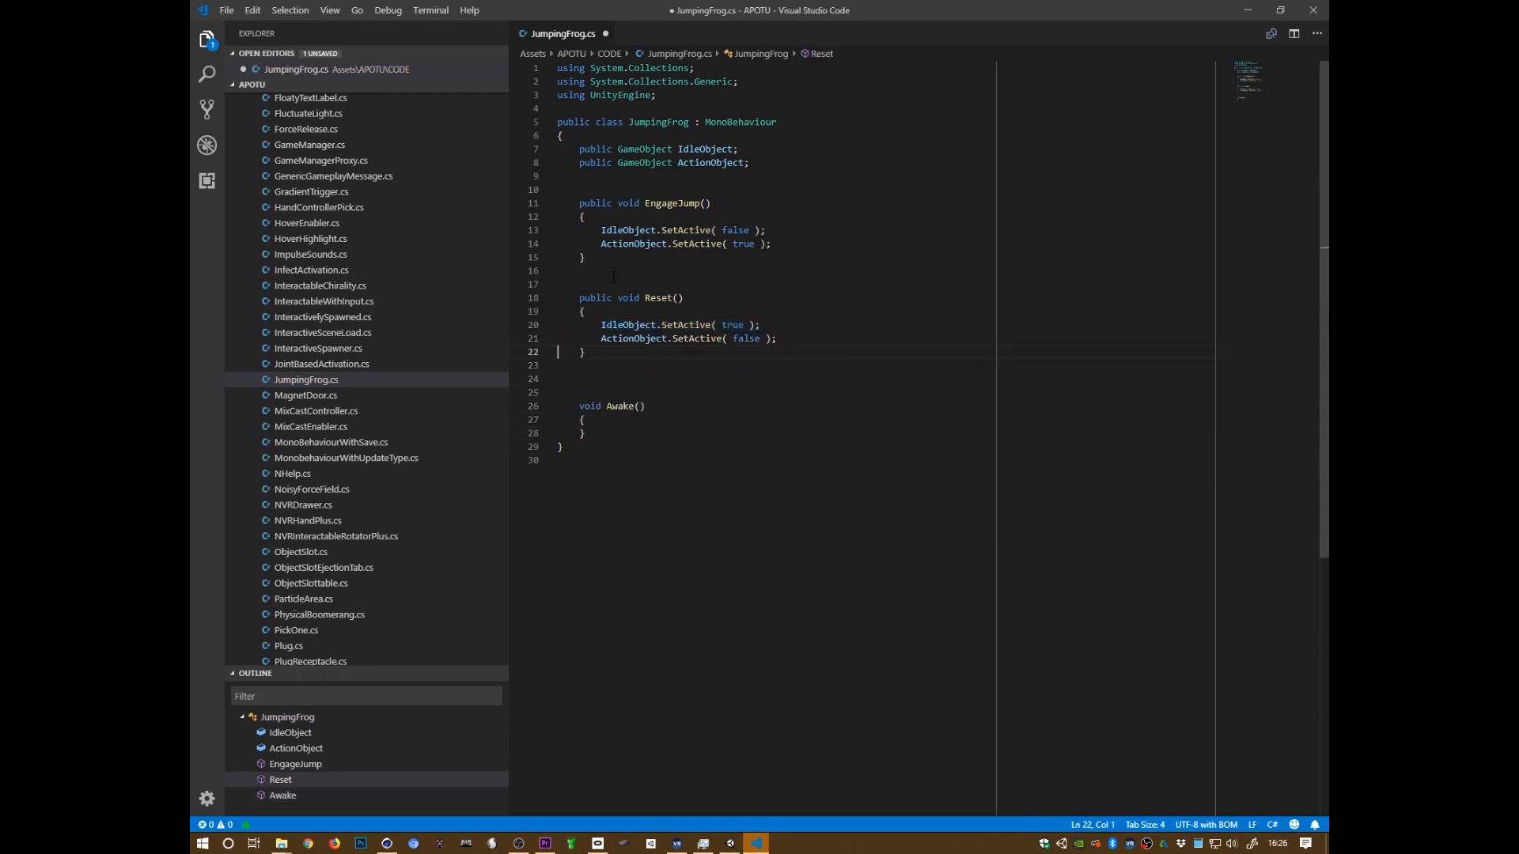
# Call Reset(); inside the Awake method, save the script and switch back to Unity
pyautogui.press('Down')
pyautogui.press('Down')
pyautogui.press('Down')
pyautogui.press('Down')
pyautogui.press('Down')
pyautogui.press('End')
pyautogui.press('Return')
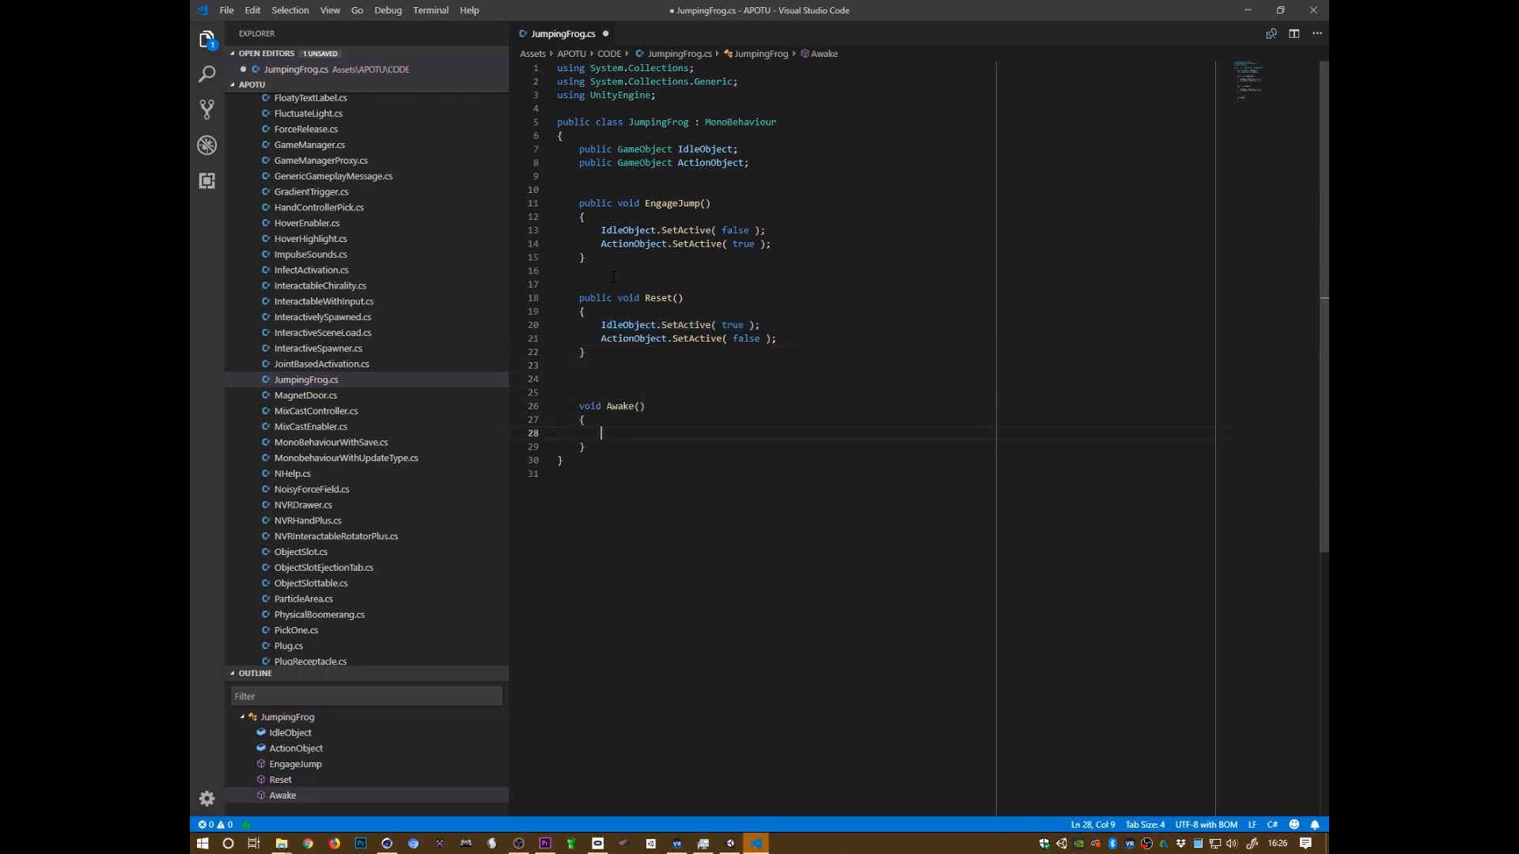
pyautogui.write('Reset();')
pyautogui.hotkey('ctrl', 's')
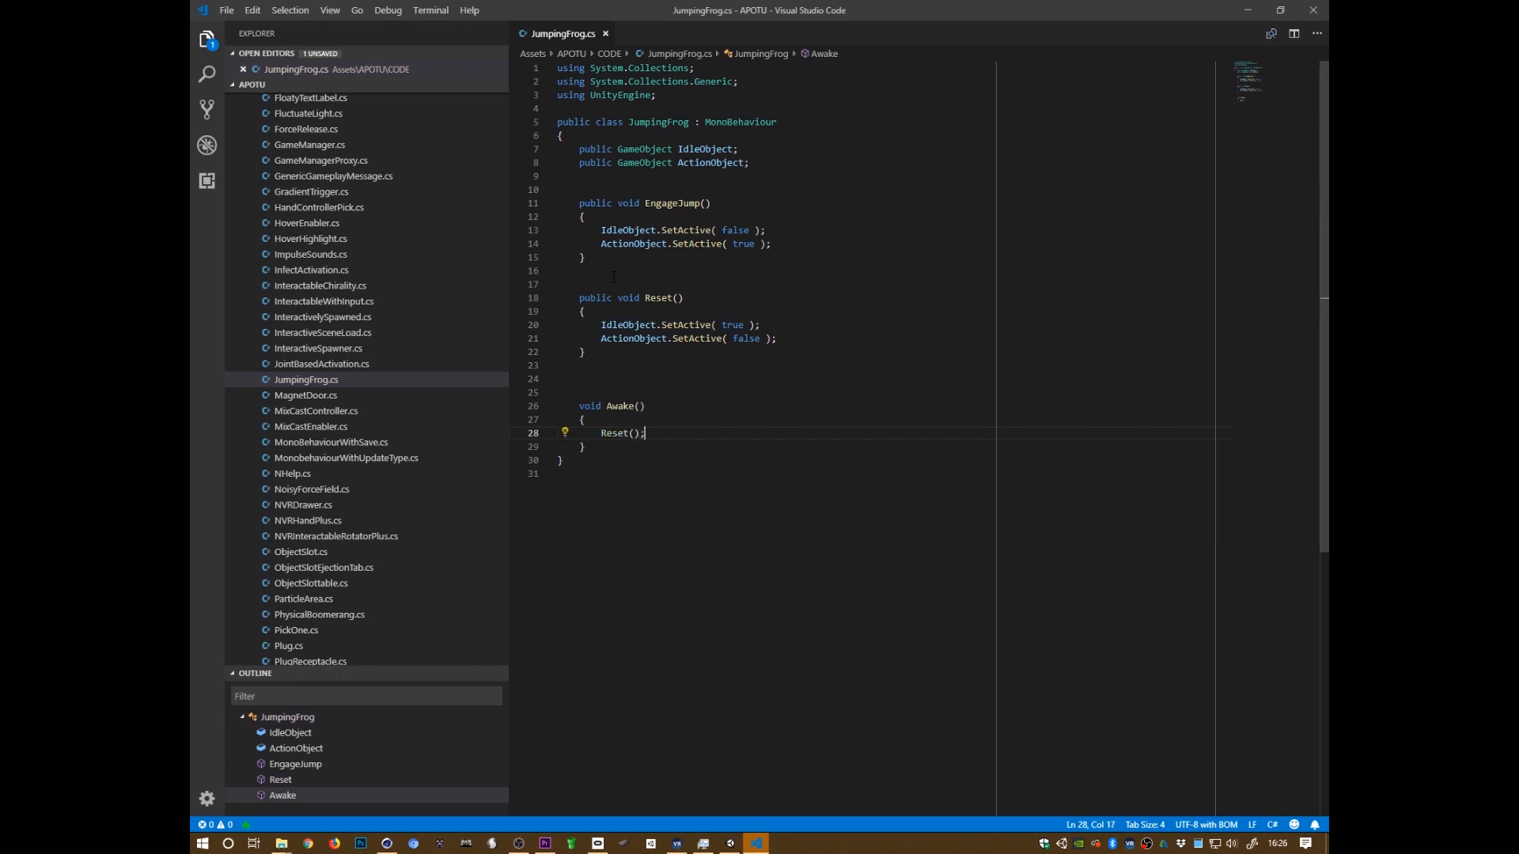
pyautogui.hotkey('alt', 'Tab')
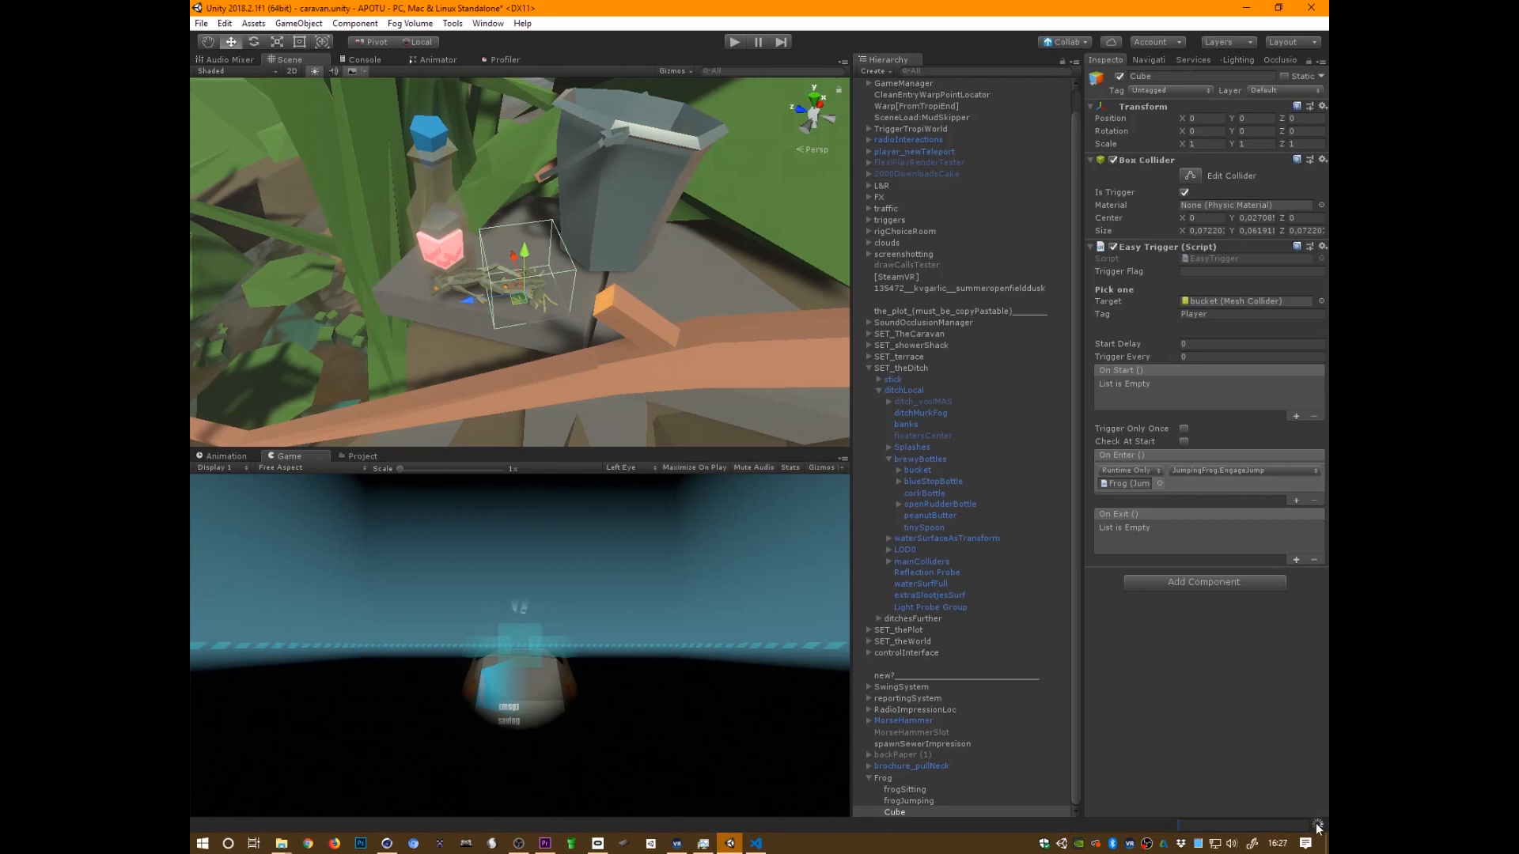
pyautogui.click(366, 456)
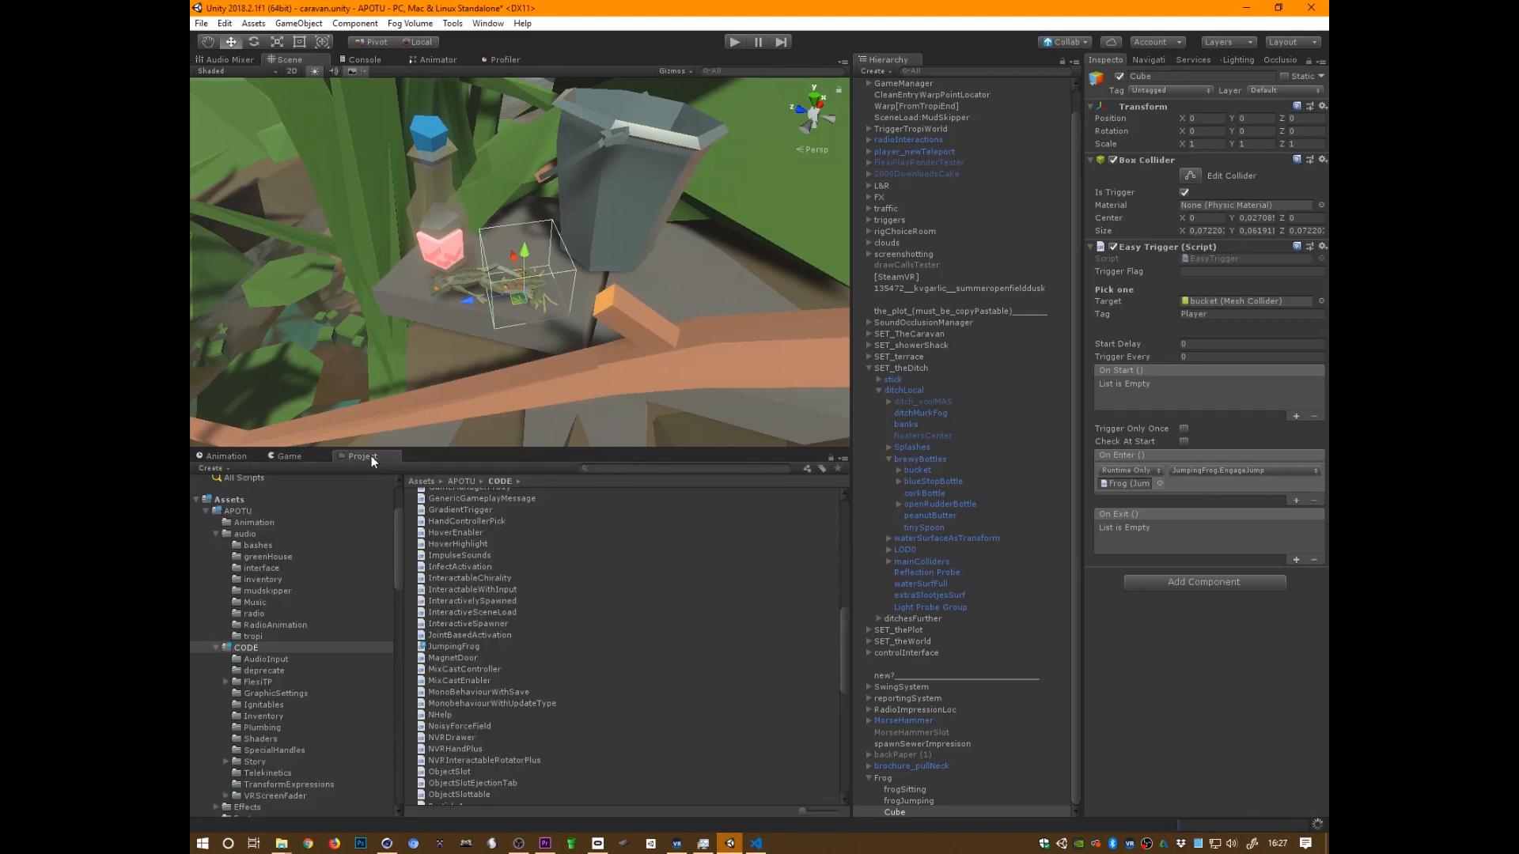
pyautogui.moveTo(843, 642); pyautogui.dragTo(848, 818)
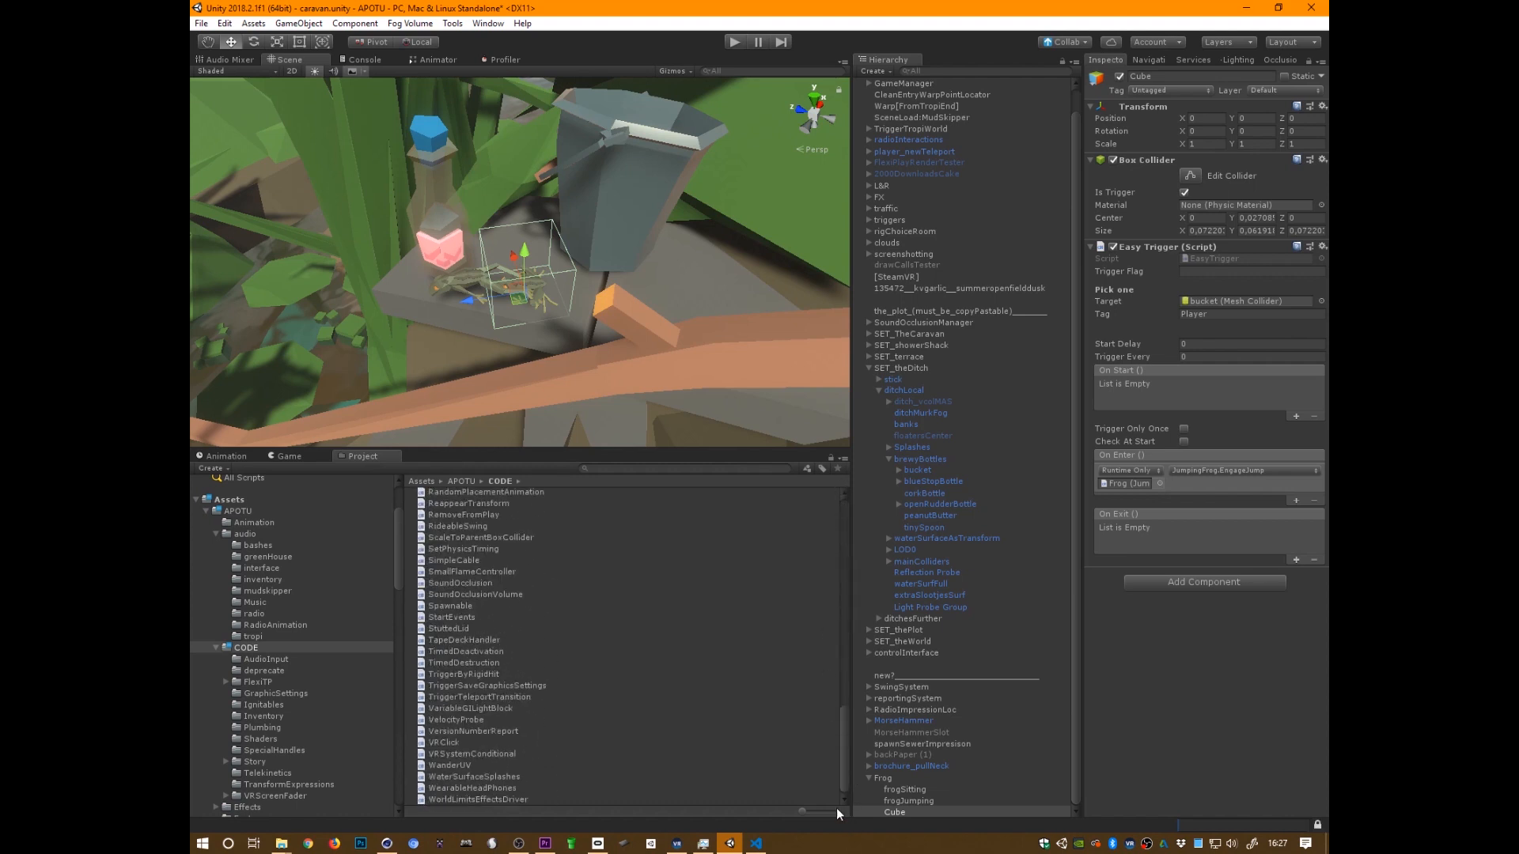
pyautogui.moveTo(401, 563); pyautogui.dragTo(376, 500)
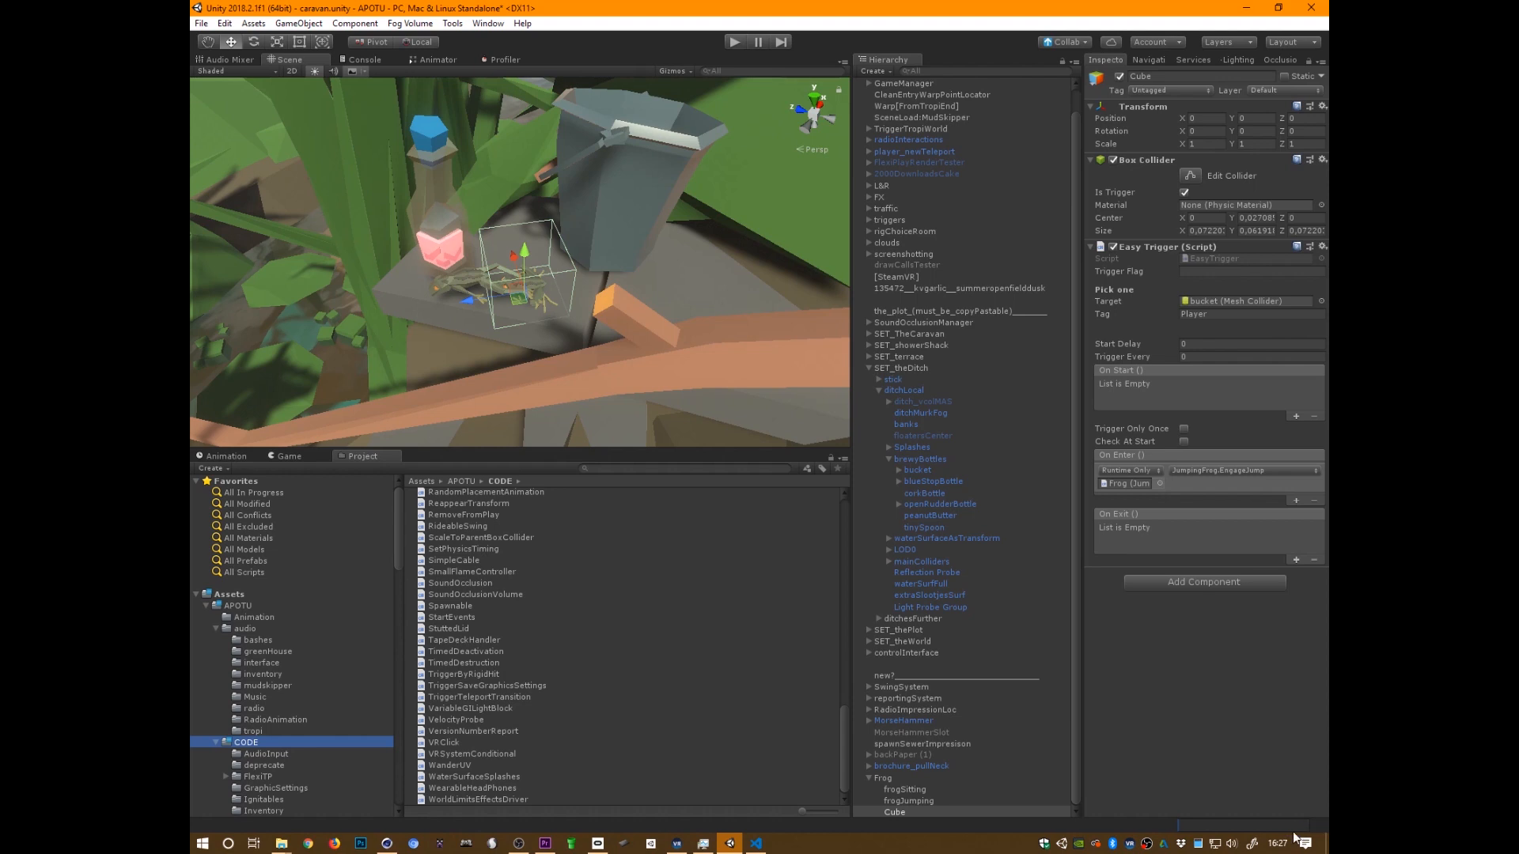
# Add an On Exit event entry to the cube's Easy Trigger, with Frog as object and JumpingFrog.Reset as function
pyautogui.click(1297, 563)
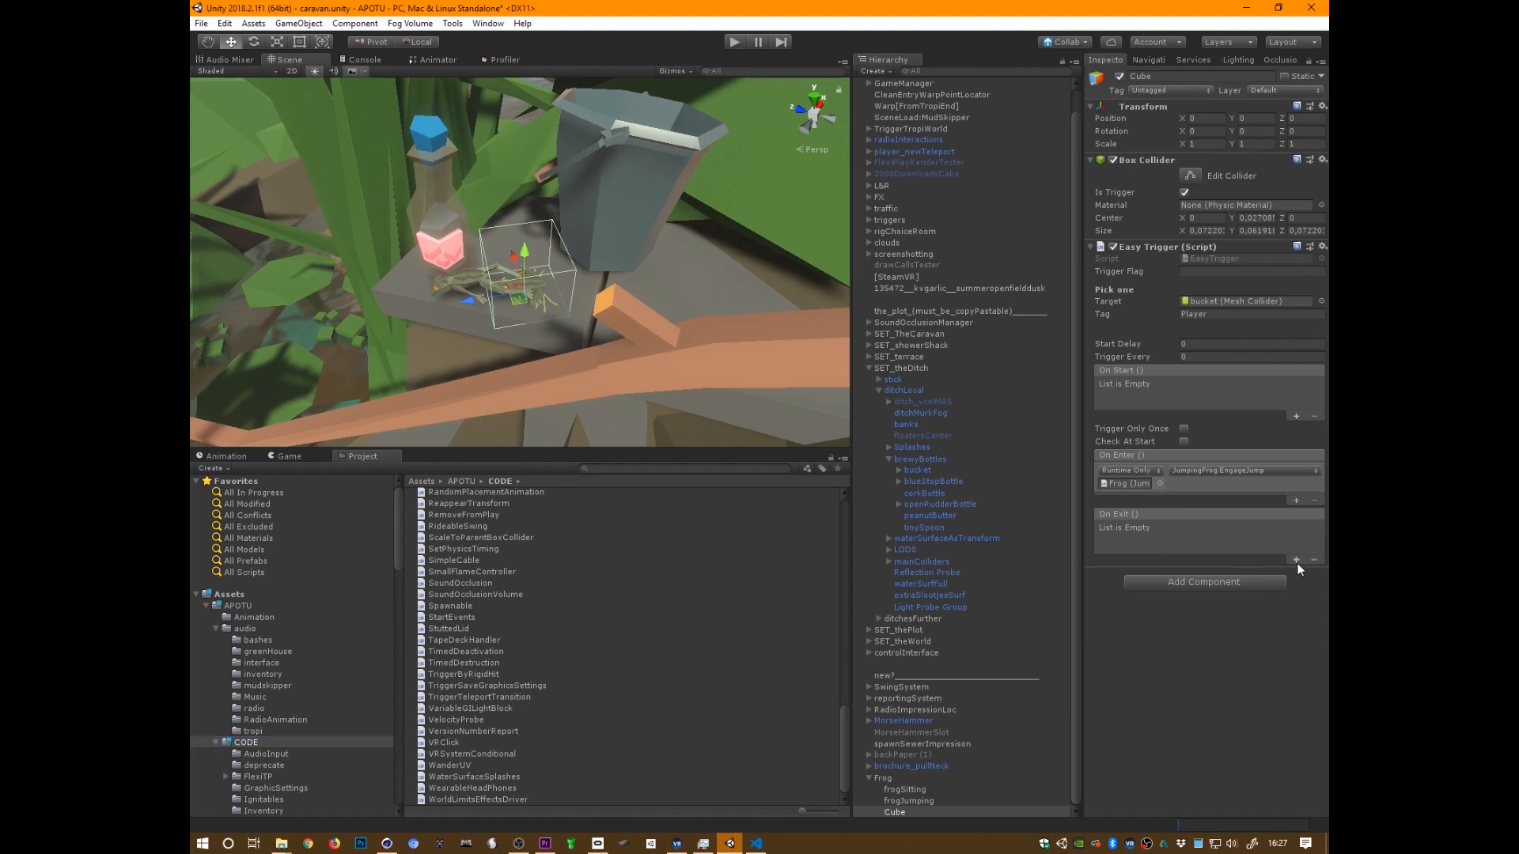
pyautogui.click(1296, 559)
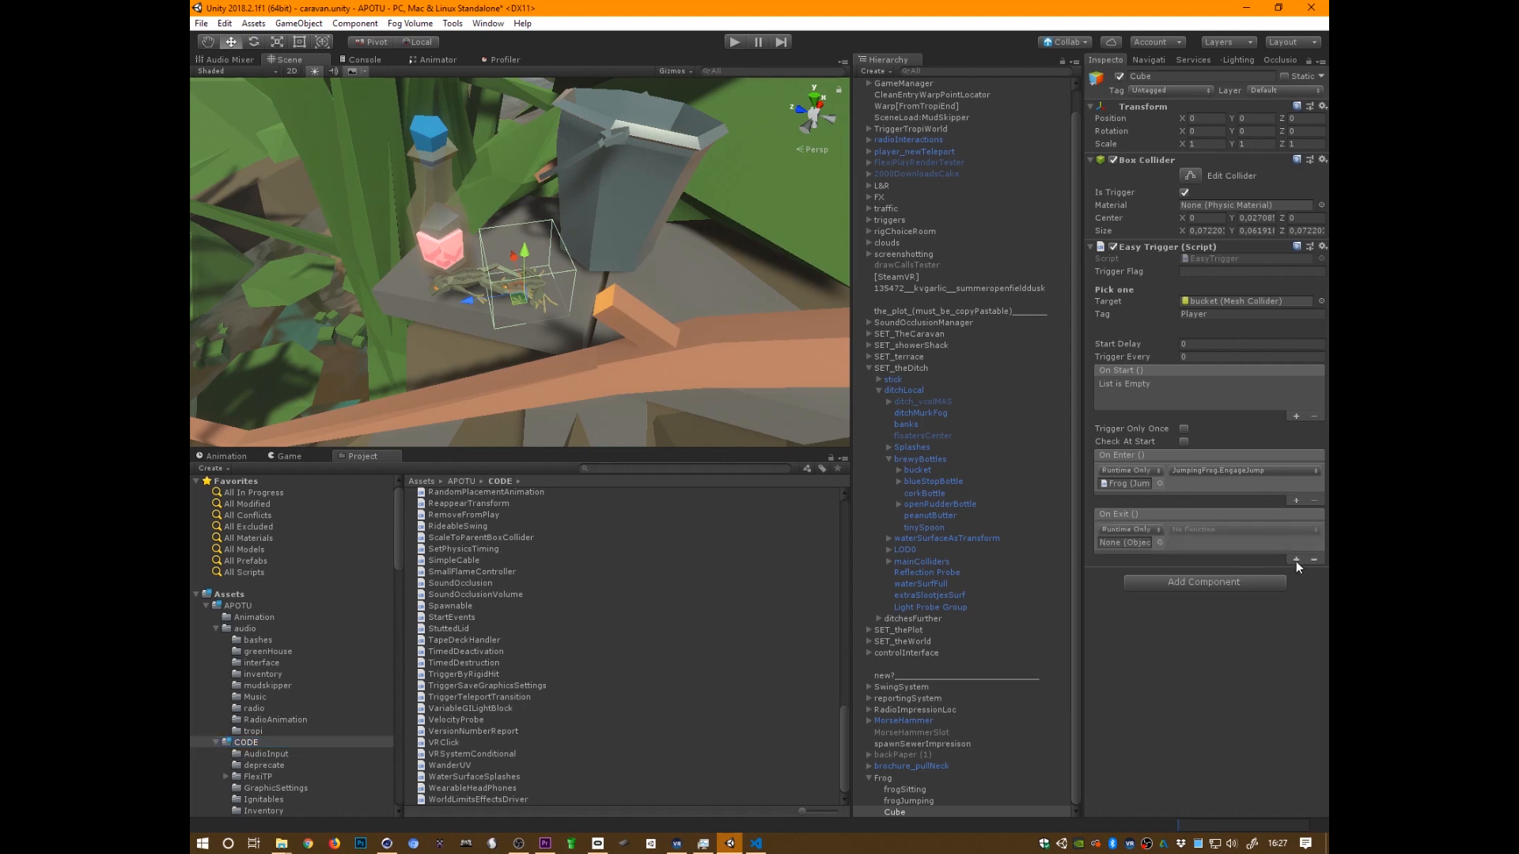
pyautogui.moveTo(879, 778); pyautogui.dragTo(1127, 542)
pyautogui.click(1265, 530)
pyautogui.moveTo(1251, 599)
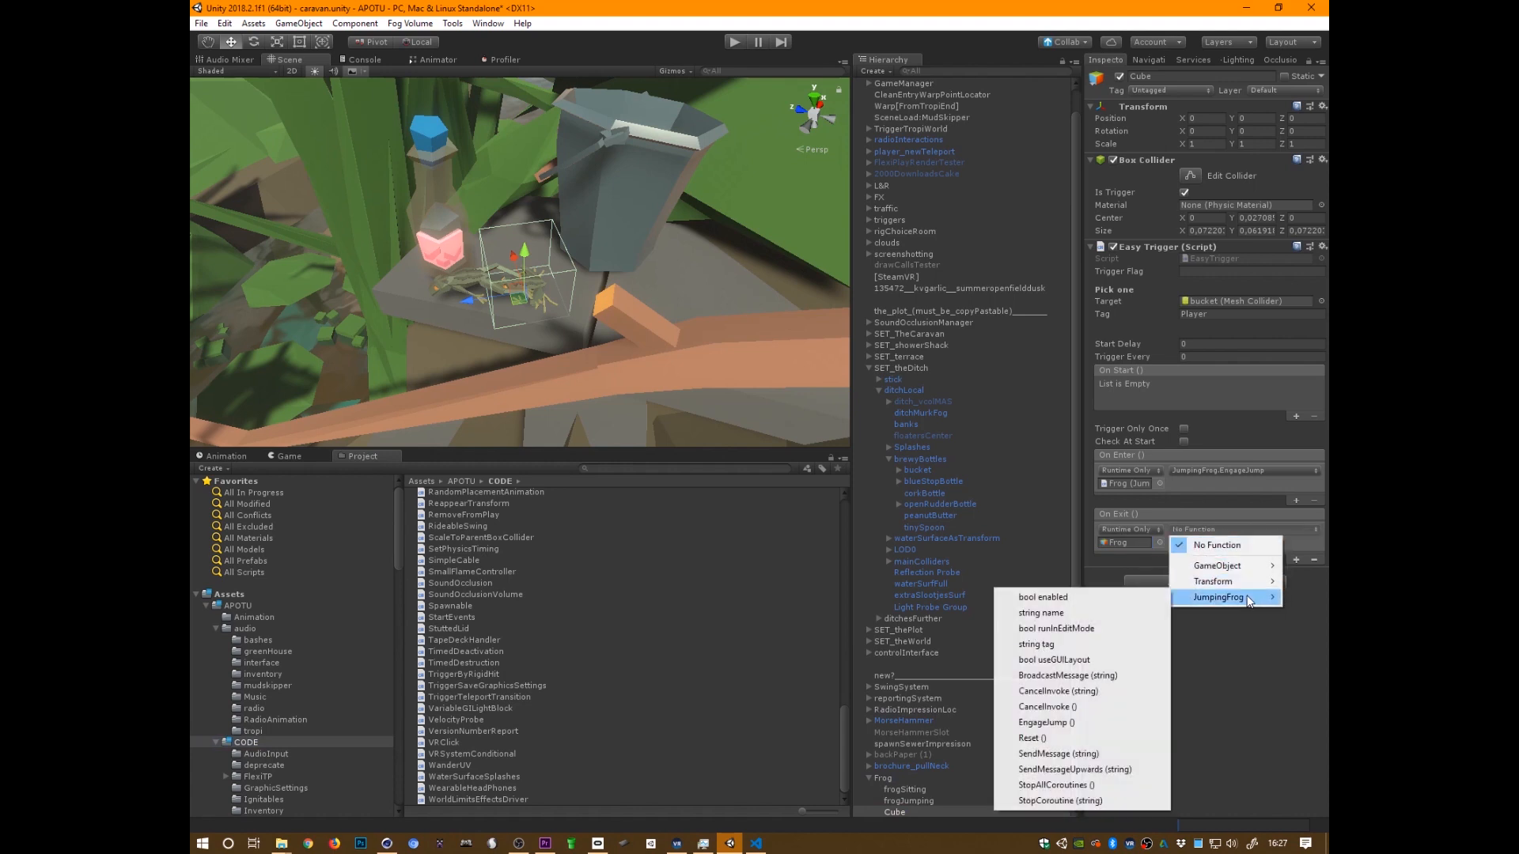
pyautogui.click(1069, 739)
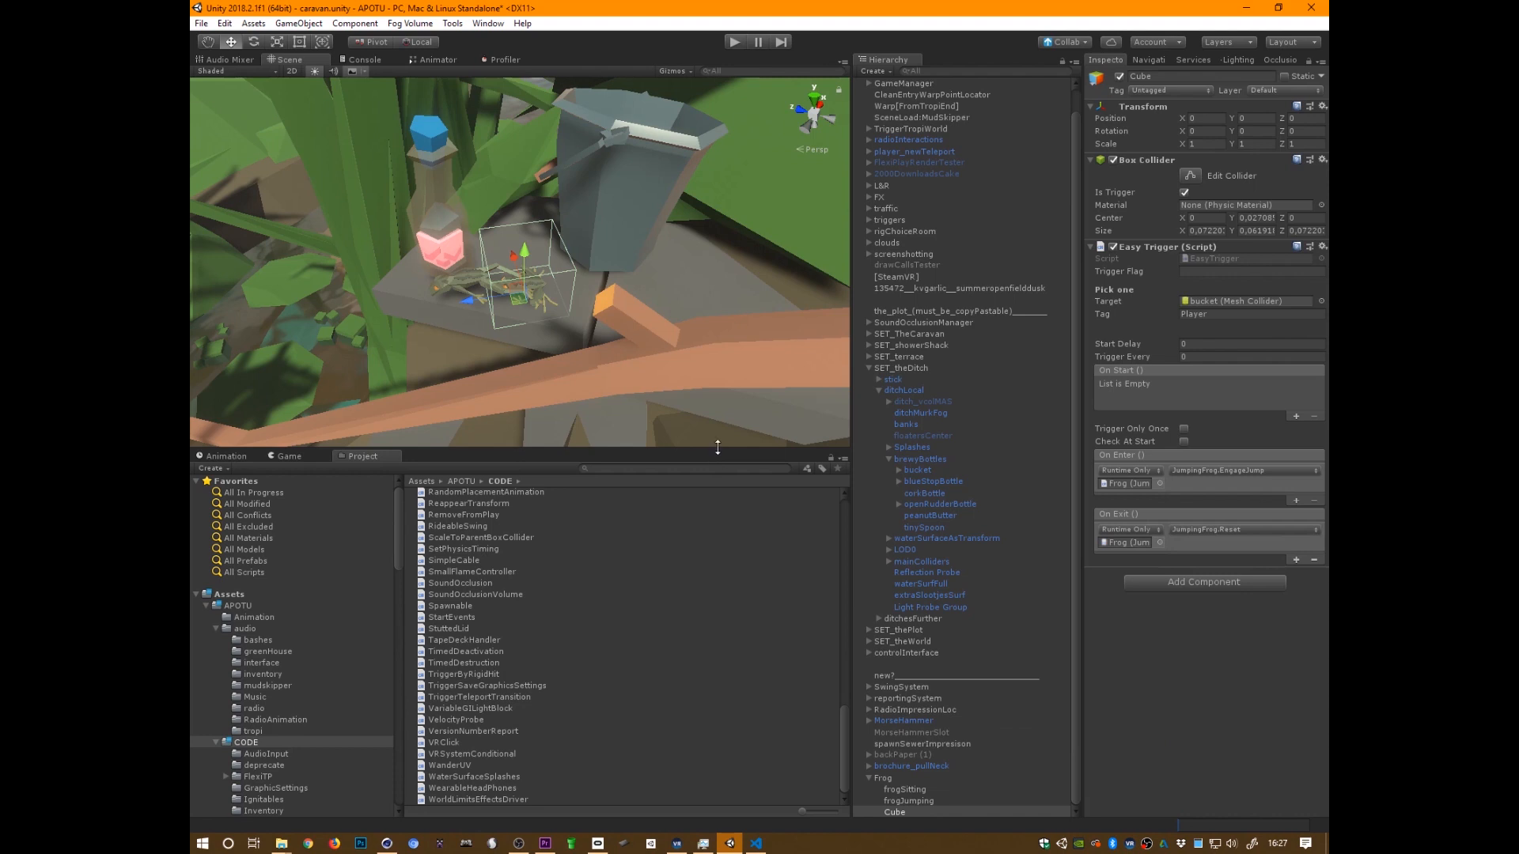
# Make the Scene view area wider and shorter, and enable Dont Warp In Editor on the GameManager
pyautogui.moveTo(716, 448); pyautogui.dragTo(872, 403)
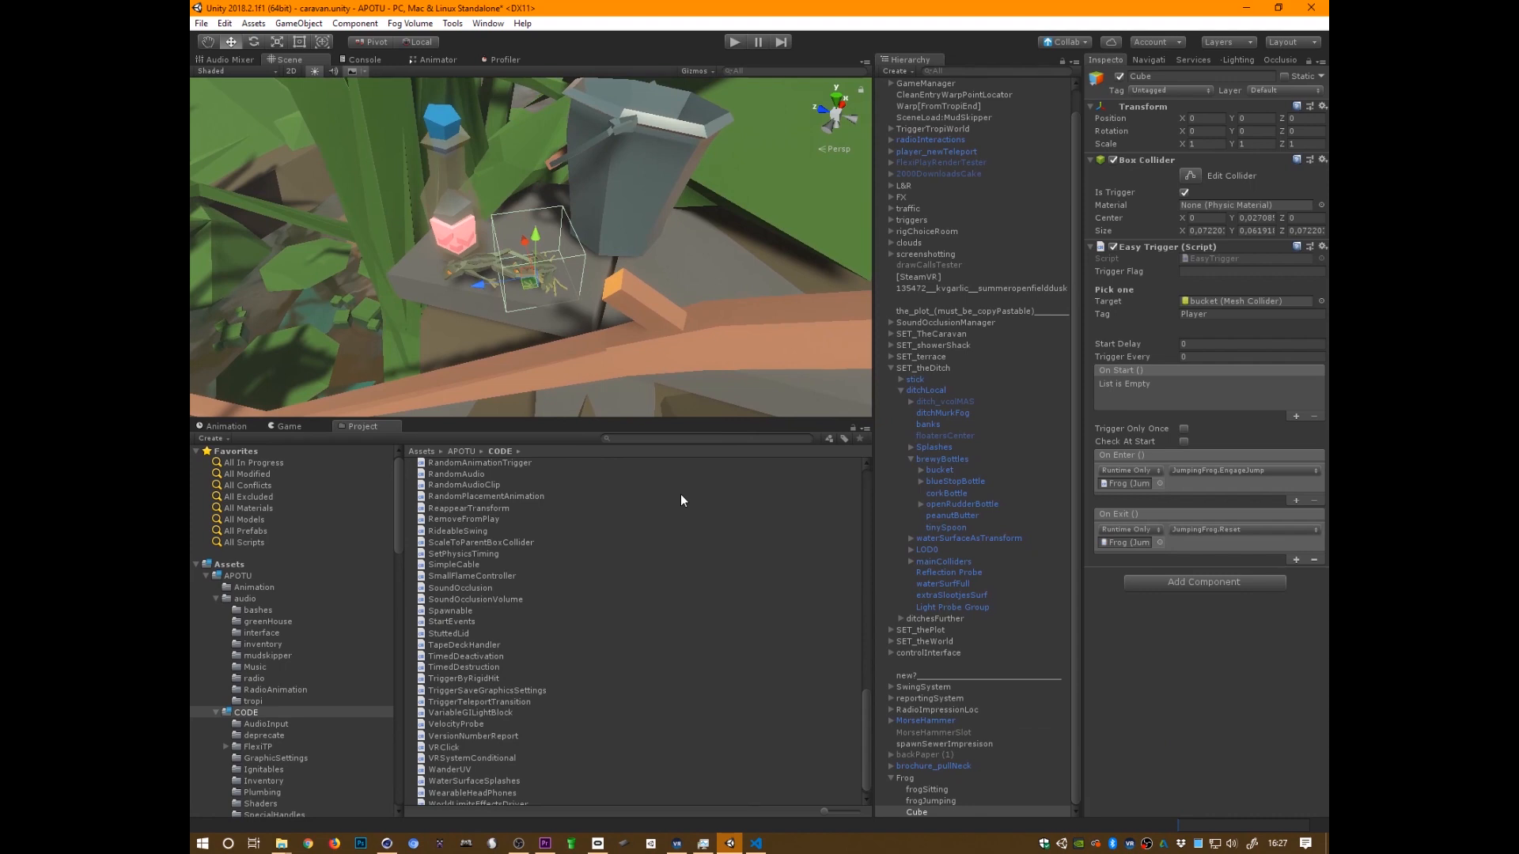
pyautogui.keyDown('alt'); pyautogui.moveTo(558, 277); pyautogui.dragTo(517, 300); pyautogui.keyUp('alt')
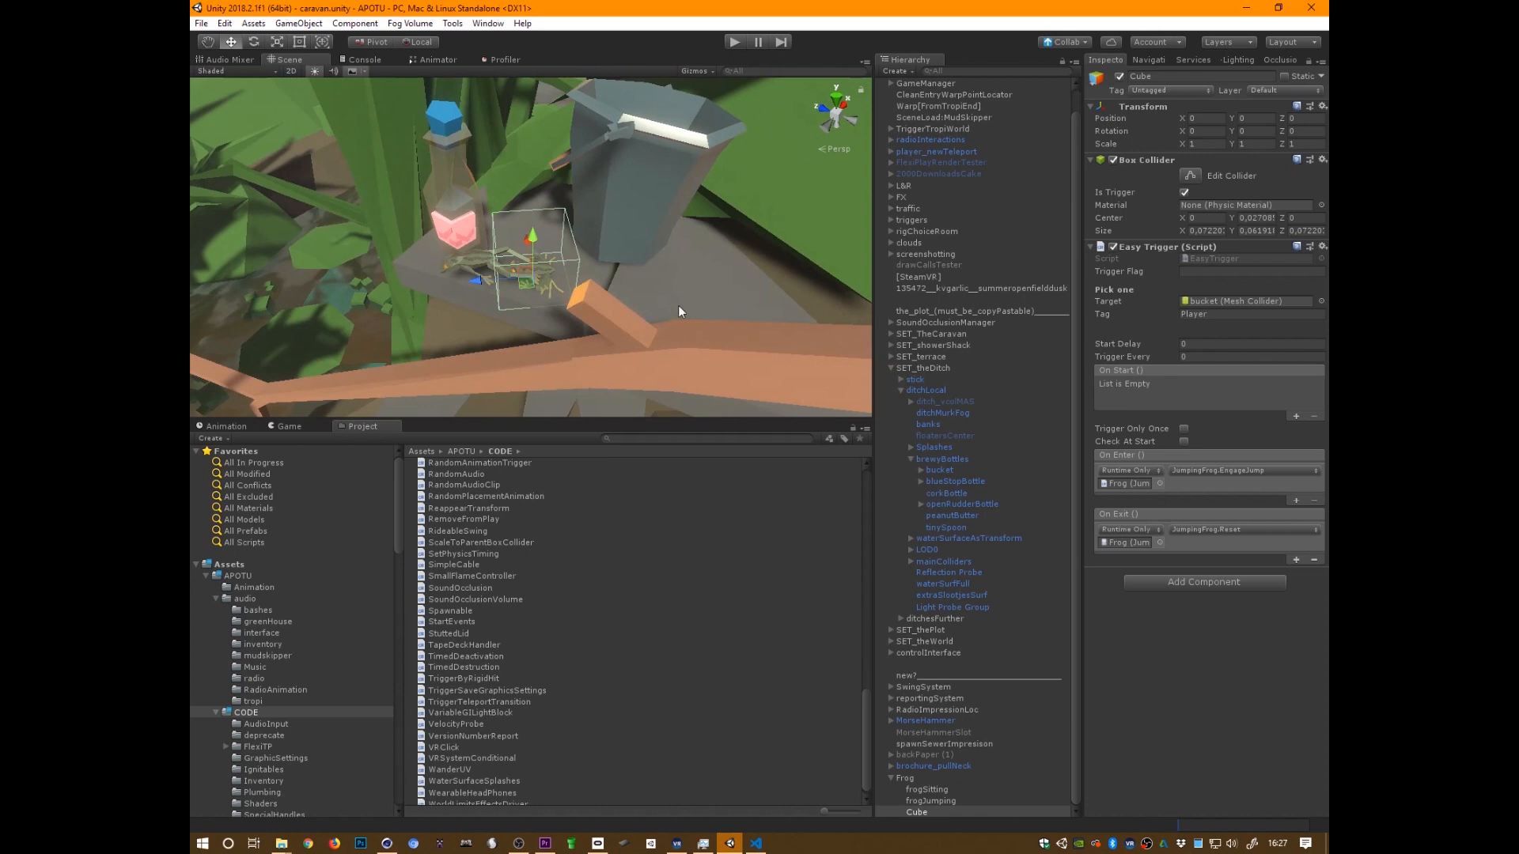
pyautogui.keyDown('alt'); pyautogui.moveTo(689, 303); pyautogui.dragTo(676, 375); pyautogui.keyUp('alt')
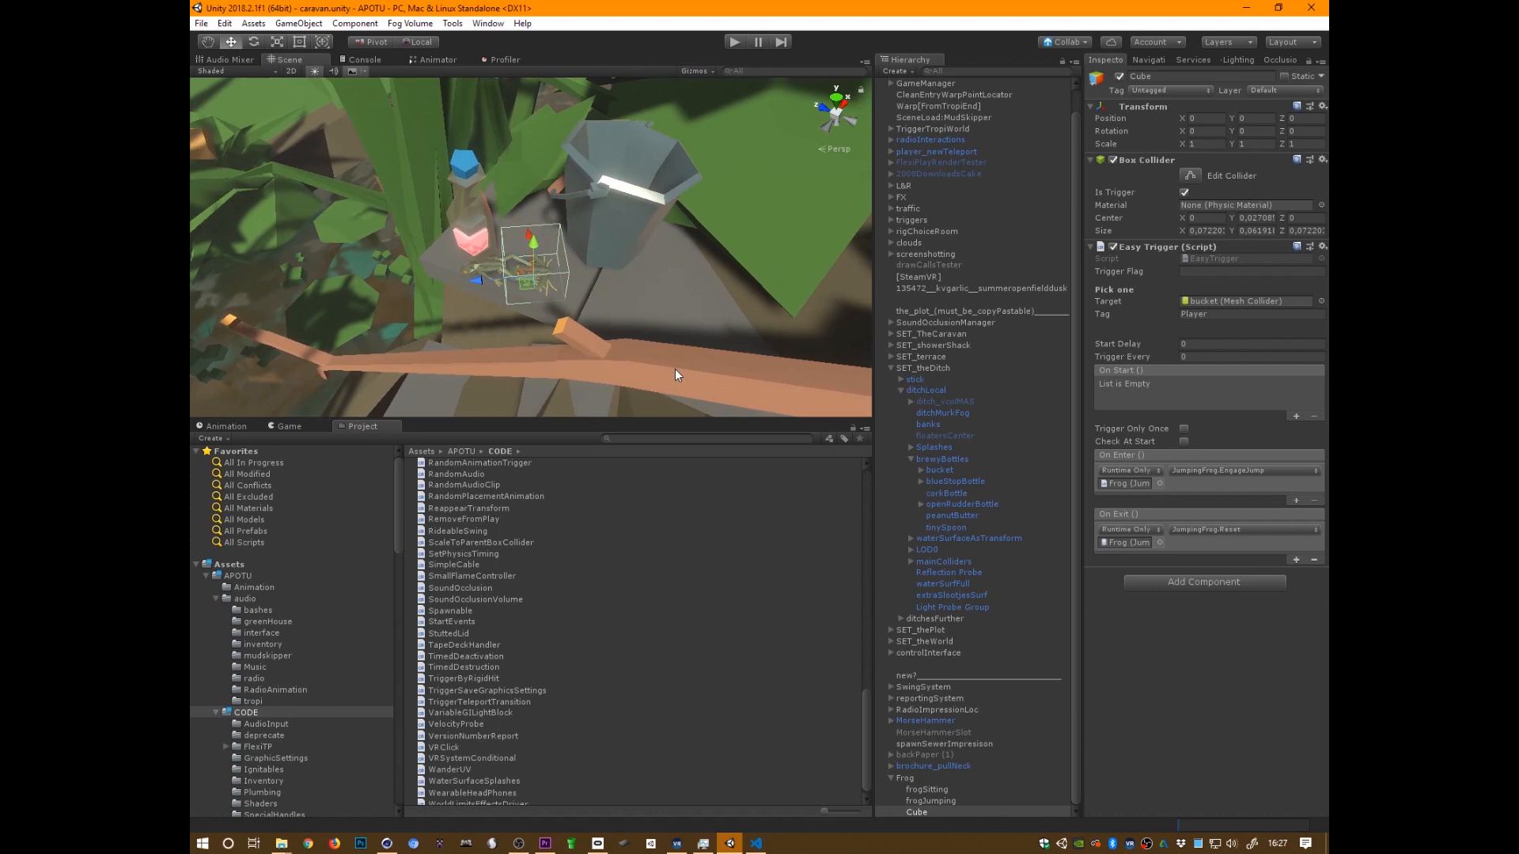
pyautogui.click(941, 84)
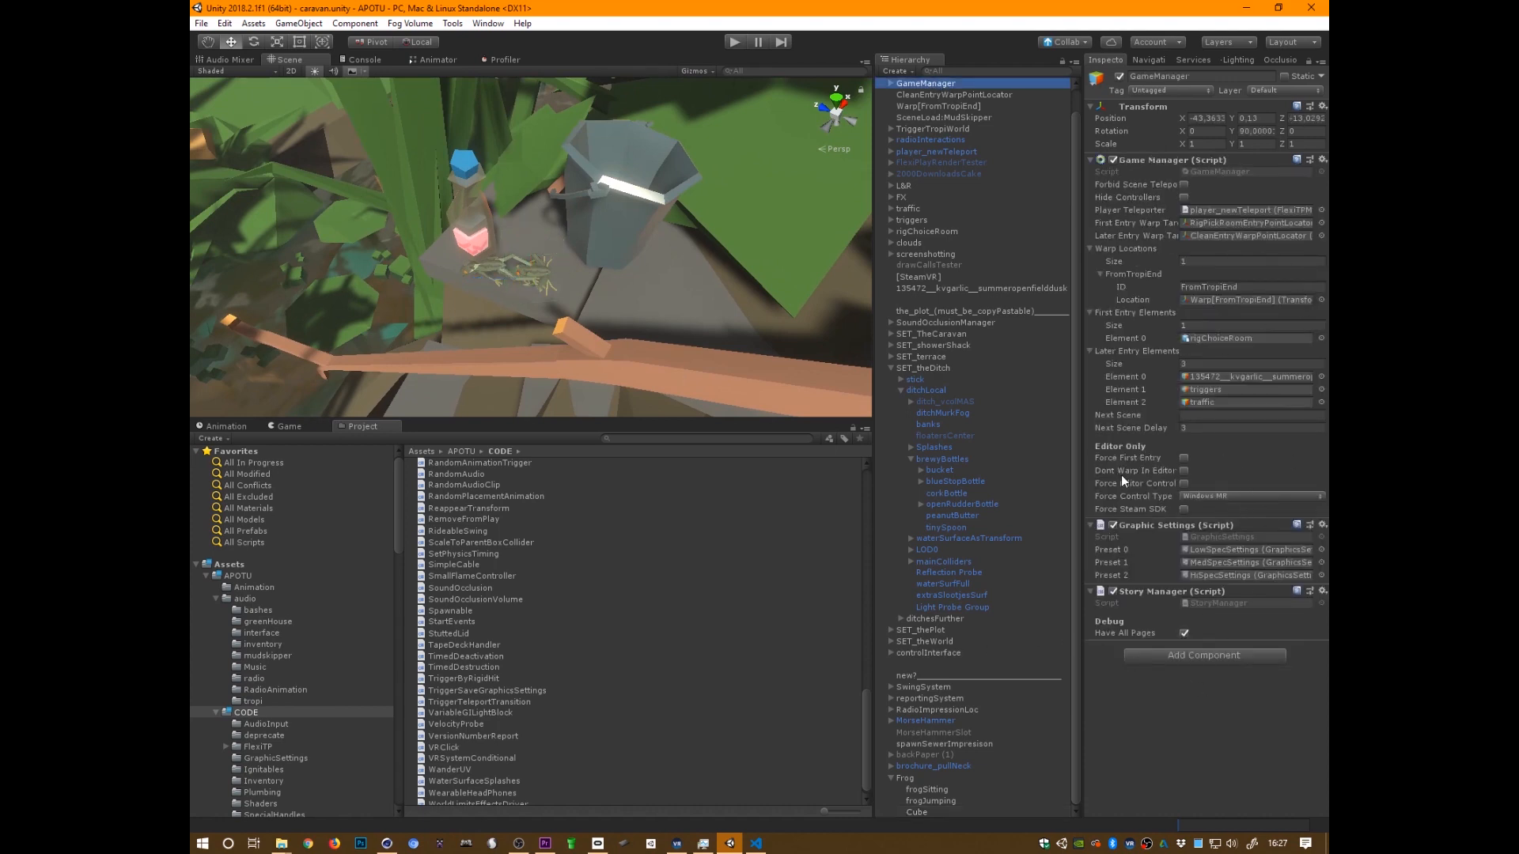
pyautogui.click(1183, 469)
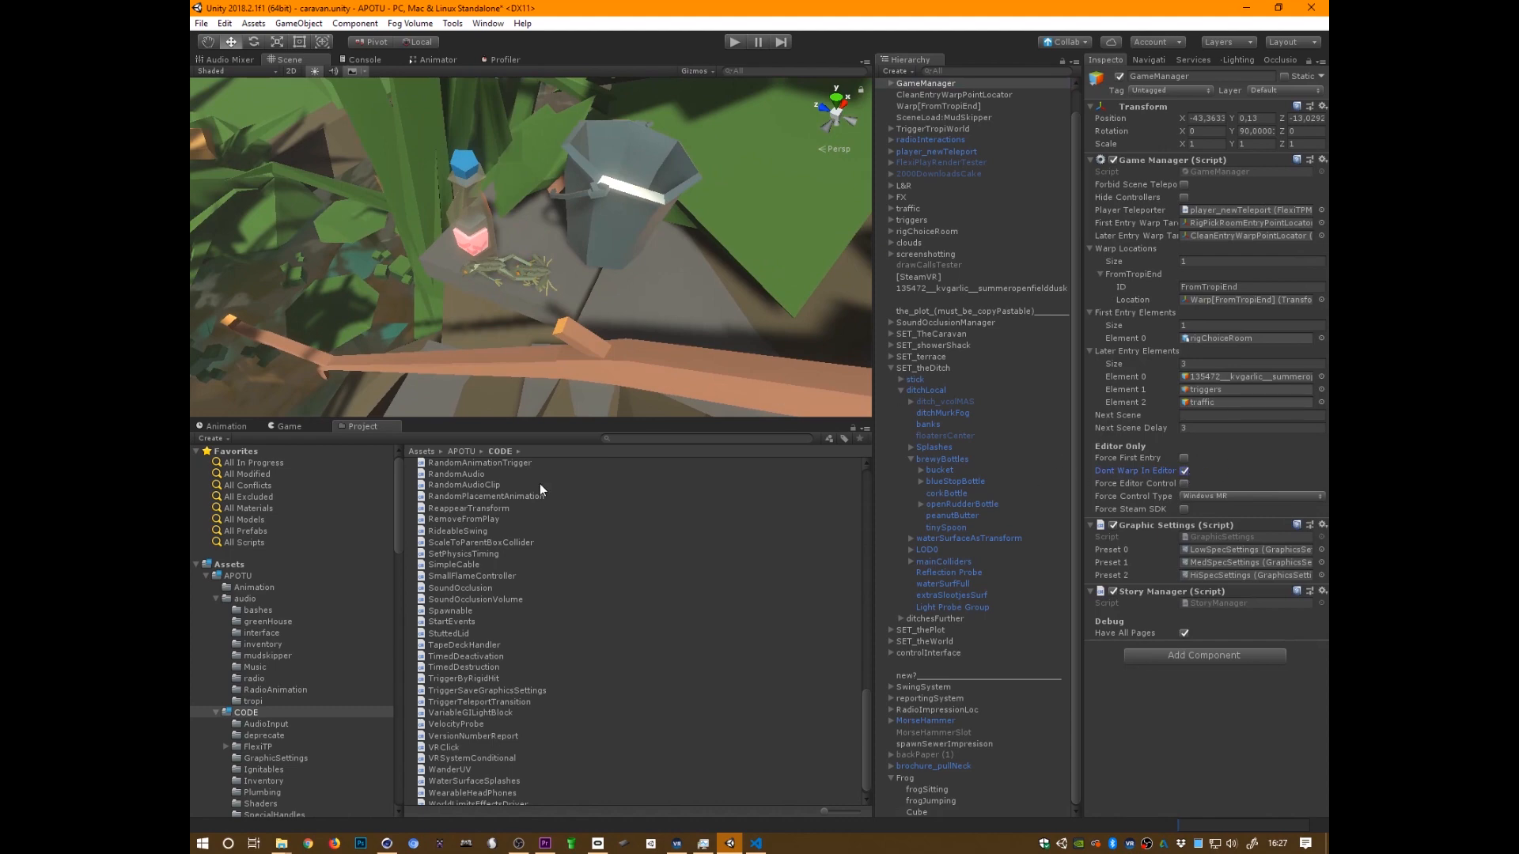
# Move player_newTeleport to the far side of the caravan at about Z 4.77 and rotate it to about 715° around Y
pyautogui.click(959, 152)
pyautogui.press('f')
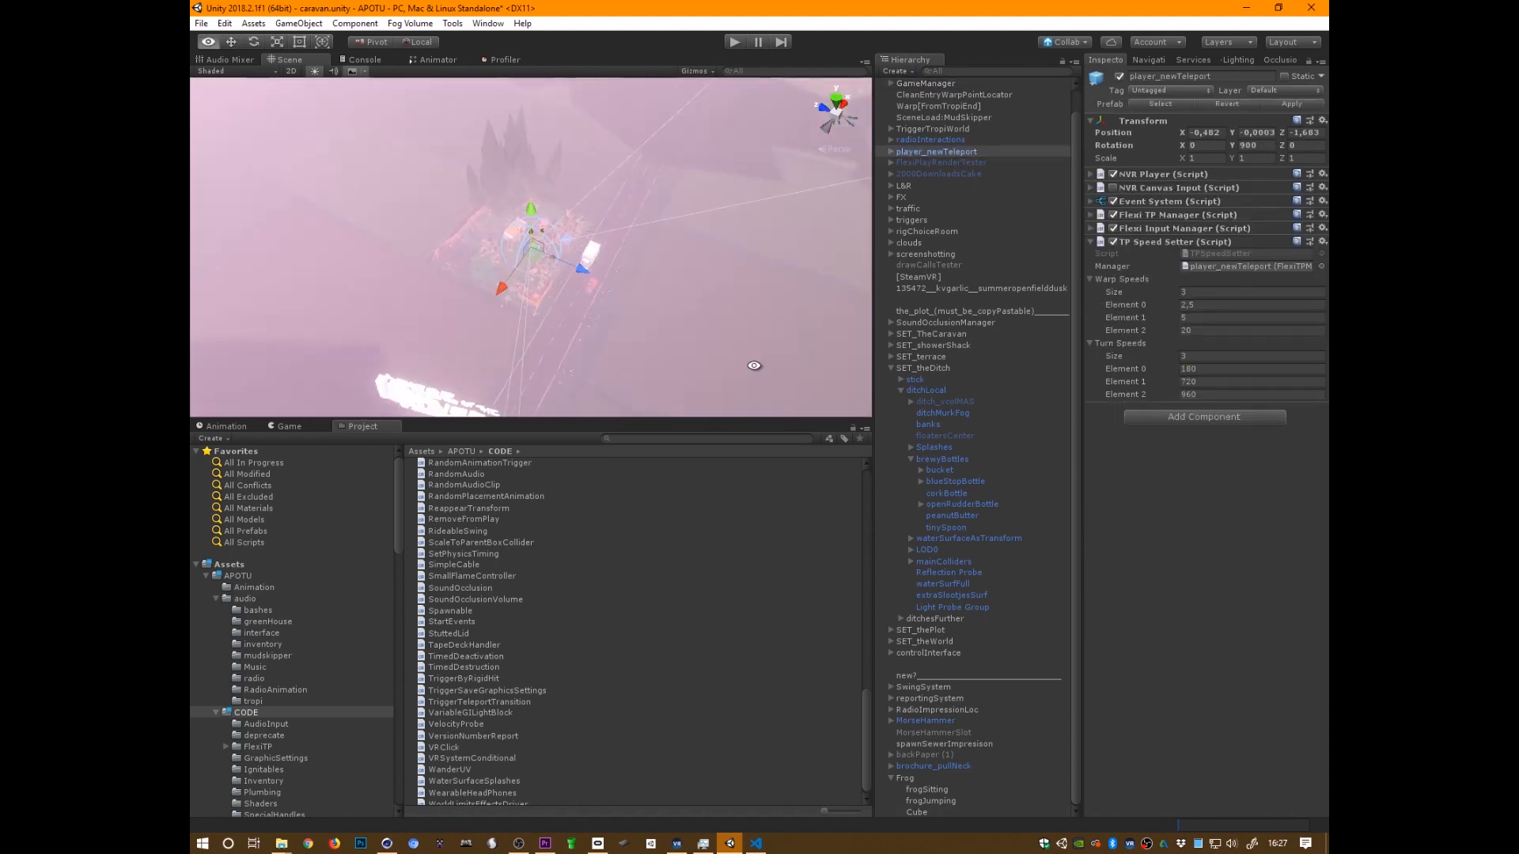
pyautogui.keyDown('alt'); pyautogui.moveTo(754, 365); pyautogui.dragTo(661, 327); pyautogui.keyUp('alt')
pyautogui.keyDown('alt'); pyautogui.moveTo(662, 327); pyautogui.dragTo(708, 314, button='right'); pyautogui.keyUp('alt')
pyautogui.keyDown('alt'); pyautogui.moveTo(708, 314); pyautogui.dragTo(647, 334); pyautogui.keyUp('alt')
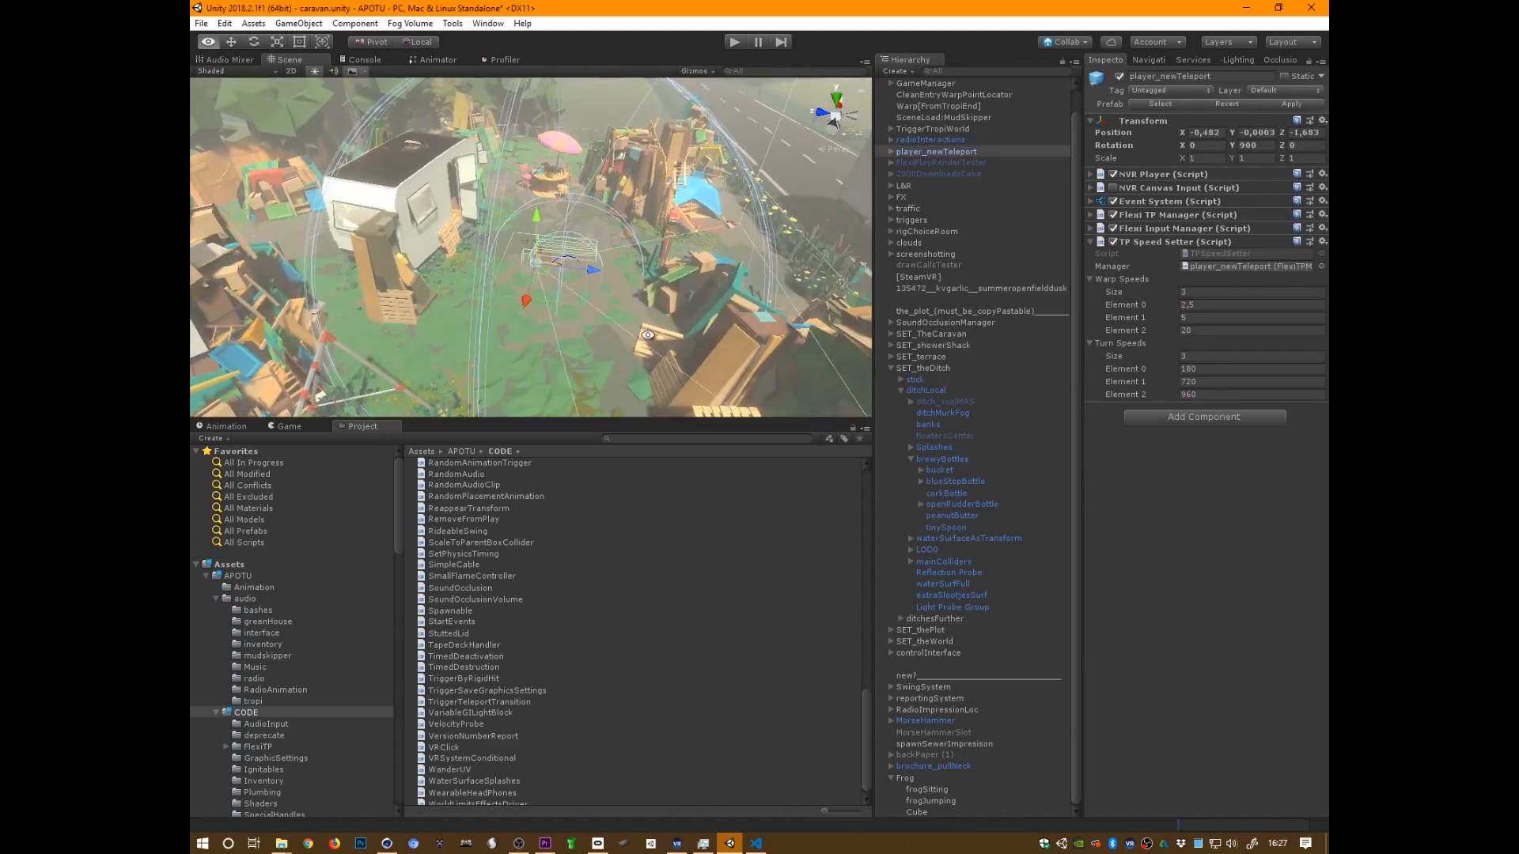
pyautogui.keyDown('alt'); pyautogui.moveTo(655, 270); pyautogui.dragTo(633, 378); pyautogui.keyUp('alt')
pyautogui.moveTo(584, 270); pyautogui.dragTo(749, 140)
pyautogui.press('e')
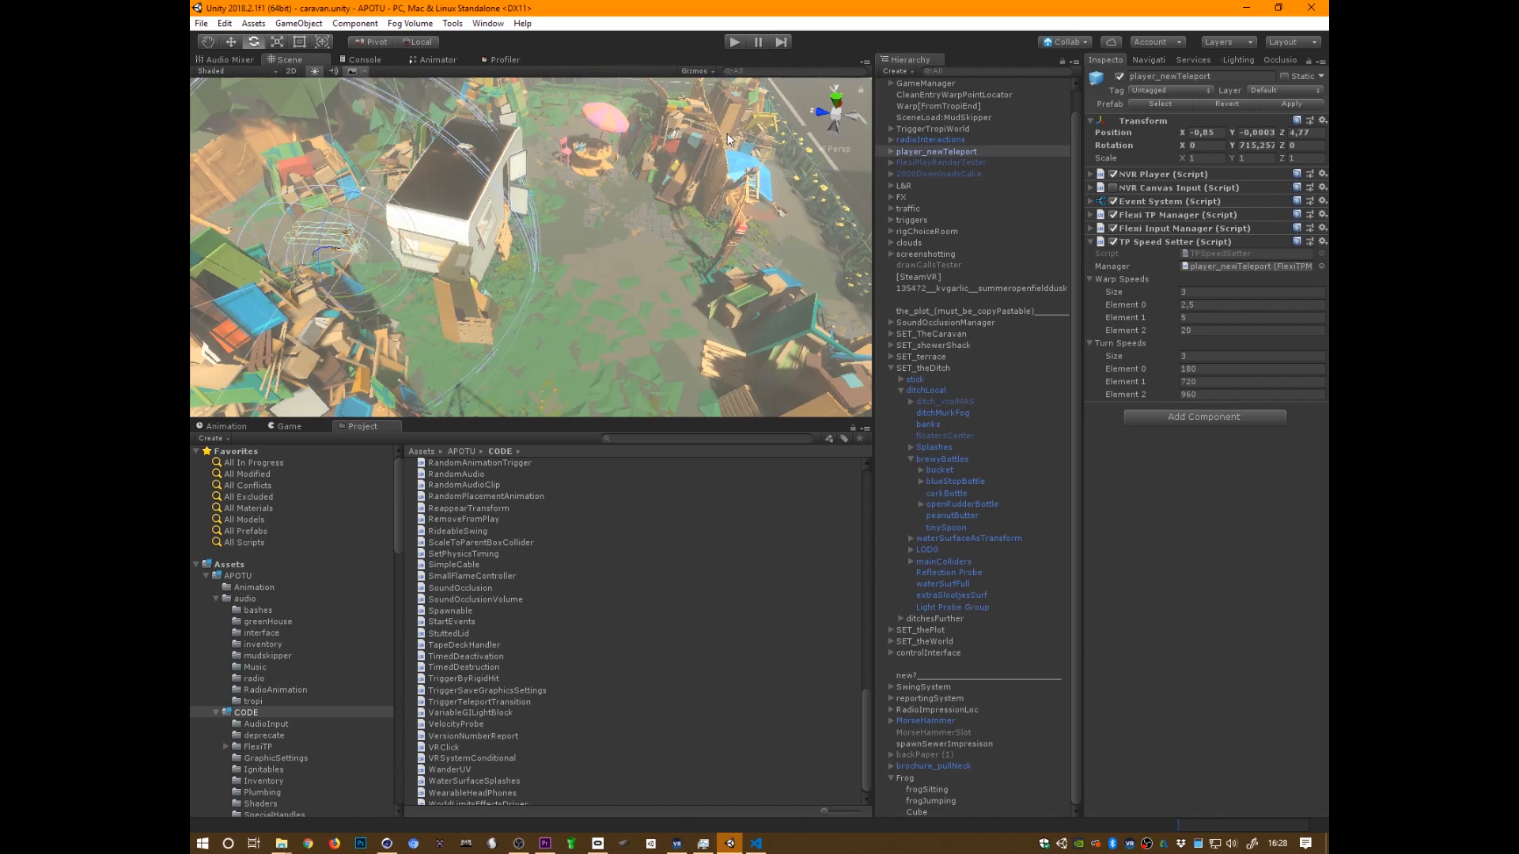
# Run the scene with Frog selected and framed, examine the Console messages and stop Play mode
pyautogui.click(919, 775)
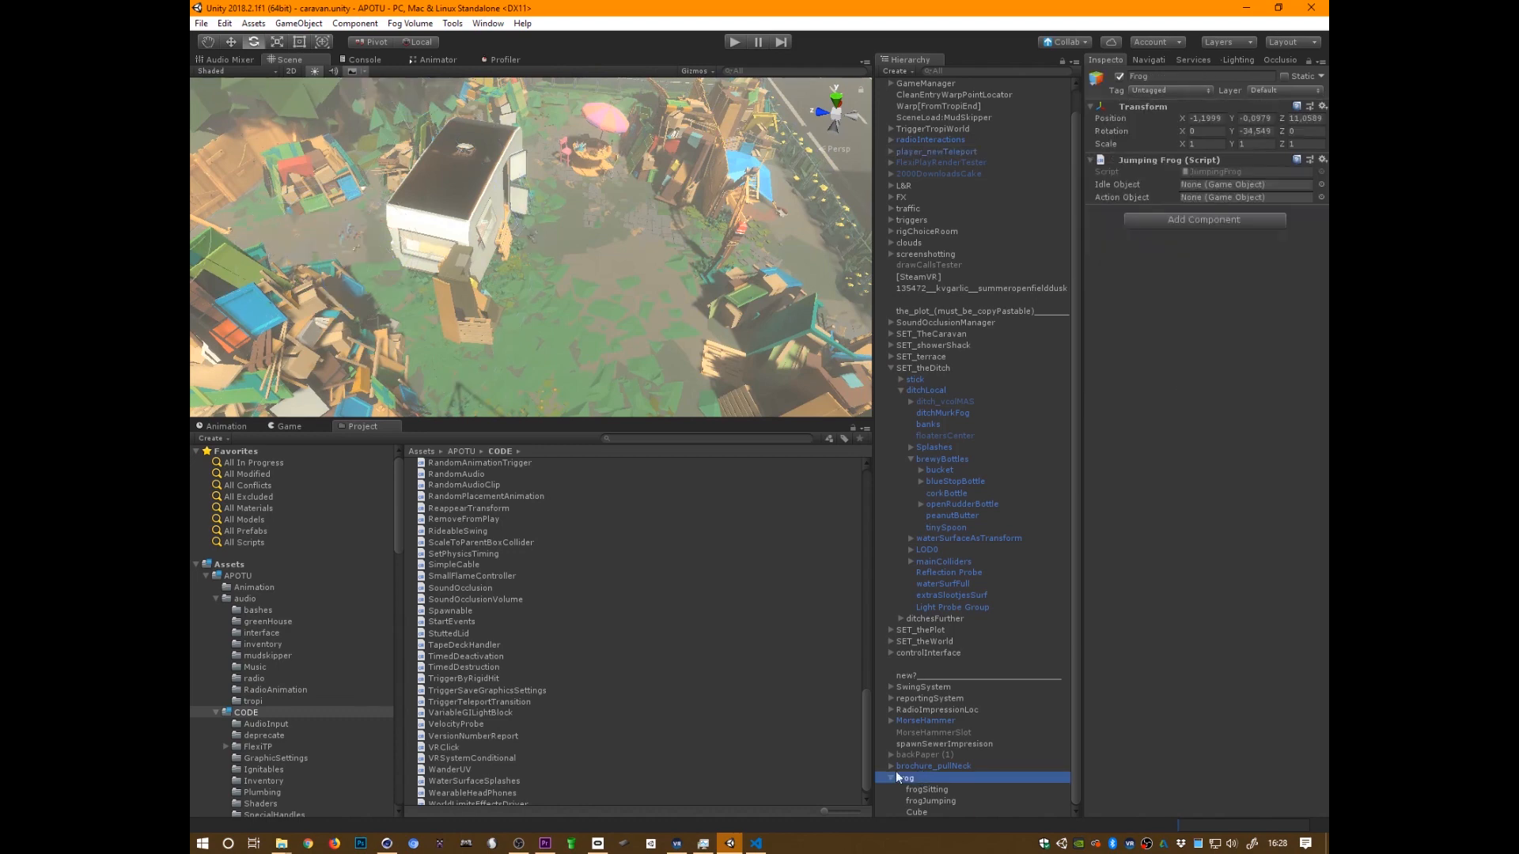
pyautogui.press('f')
pyautogui.keyDown('alt'); pyautogui.moveTo(359, 231); pyautogui.dragTo(593, 404); pyautogui.keyUp('alt')
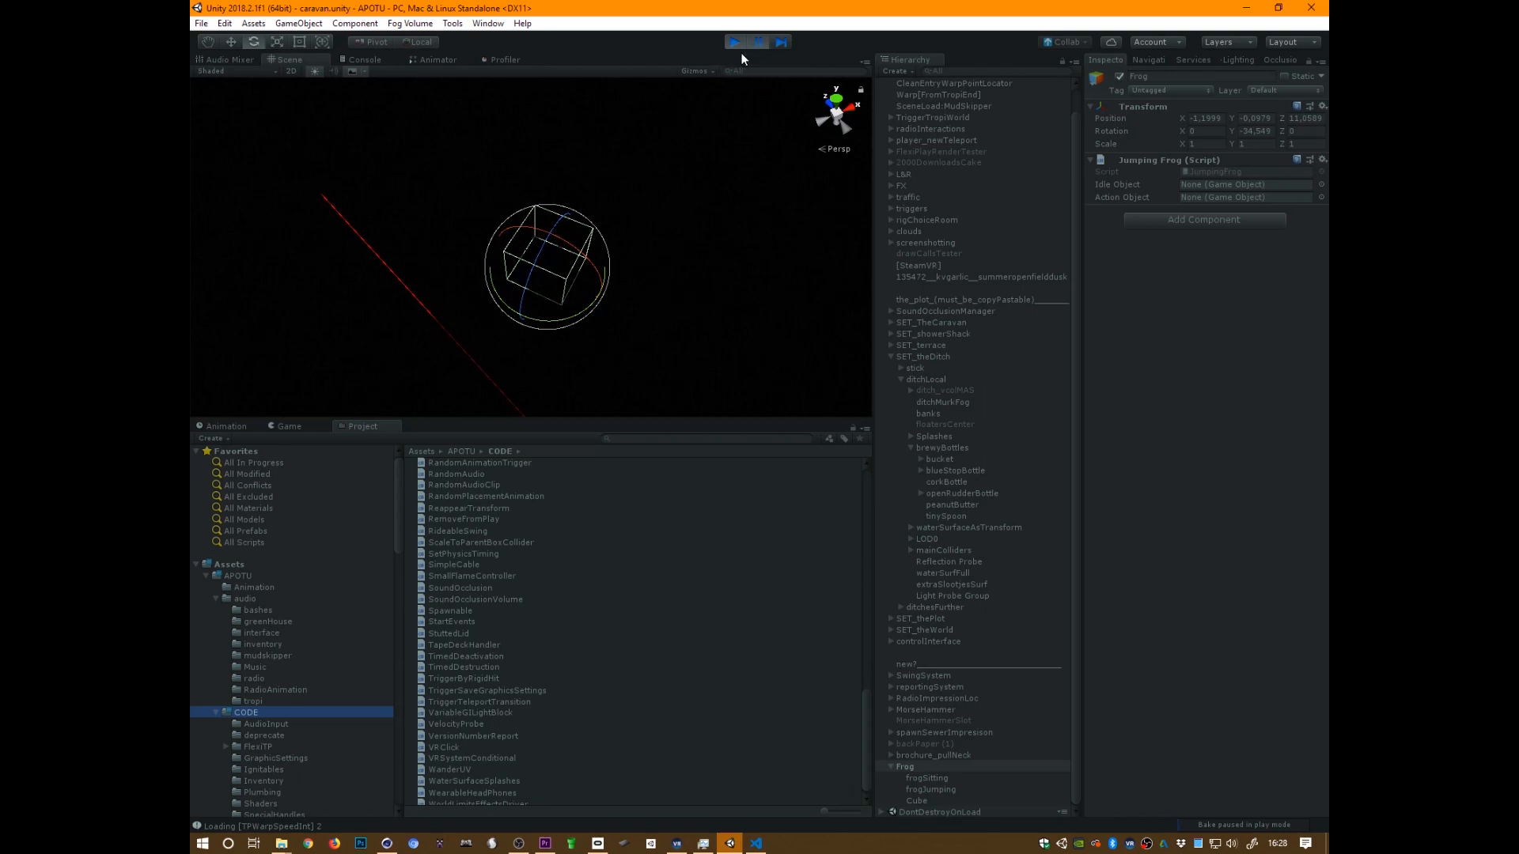
pyautogui.click(506, 60)
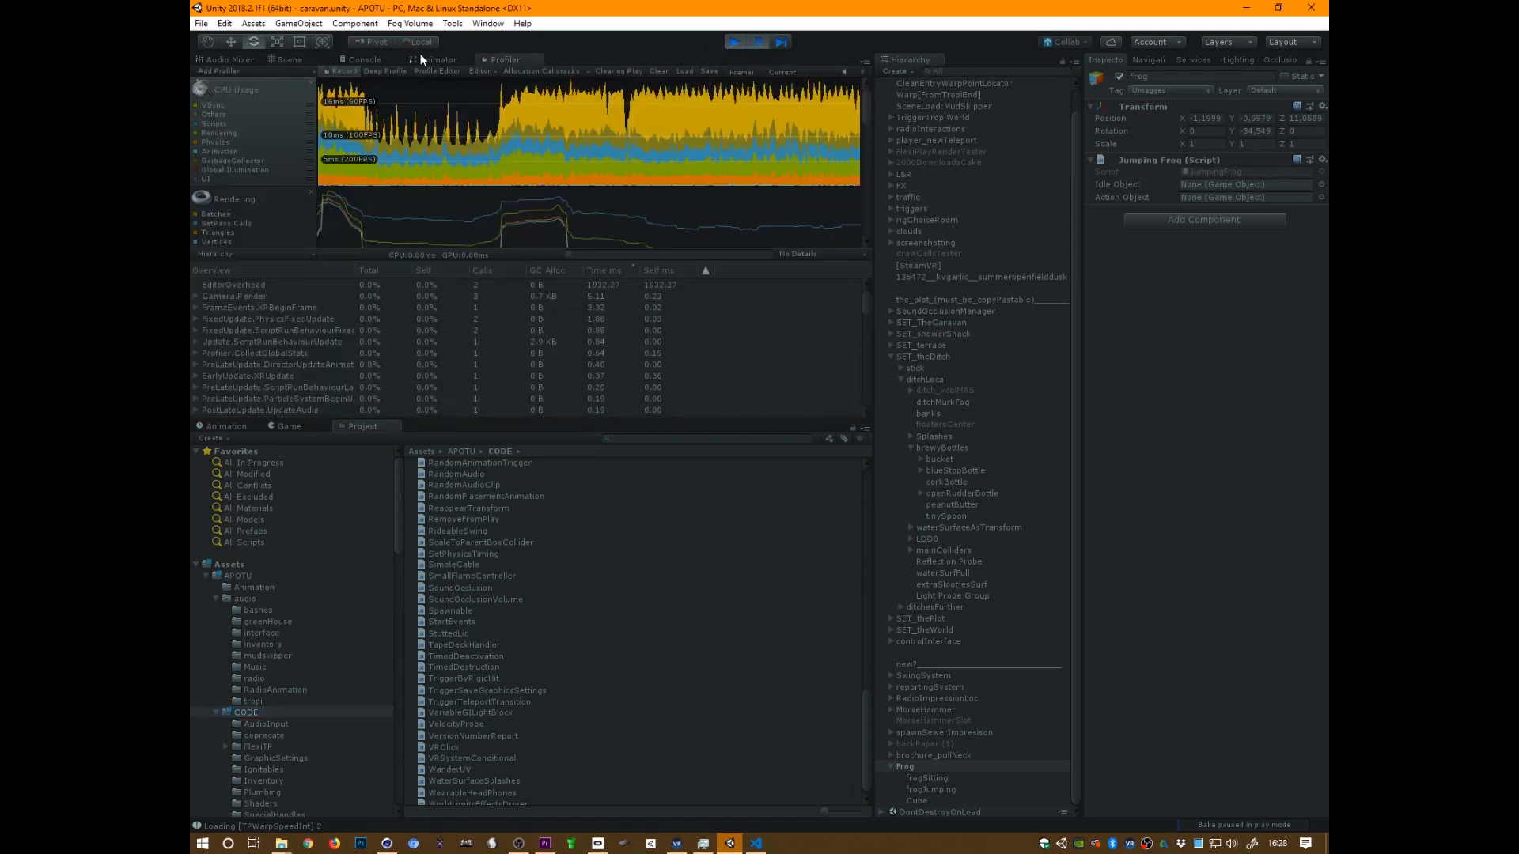
pyautogui.click(364, 59)
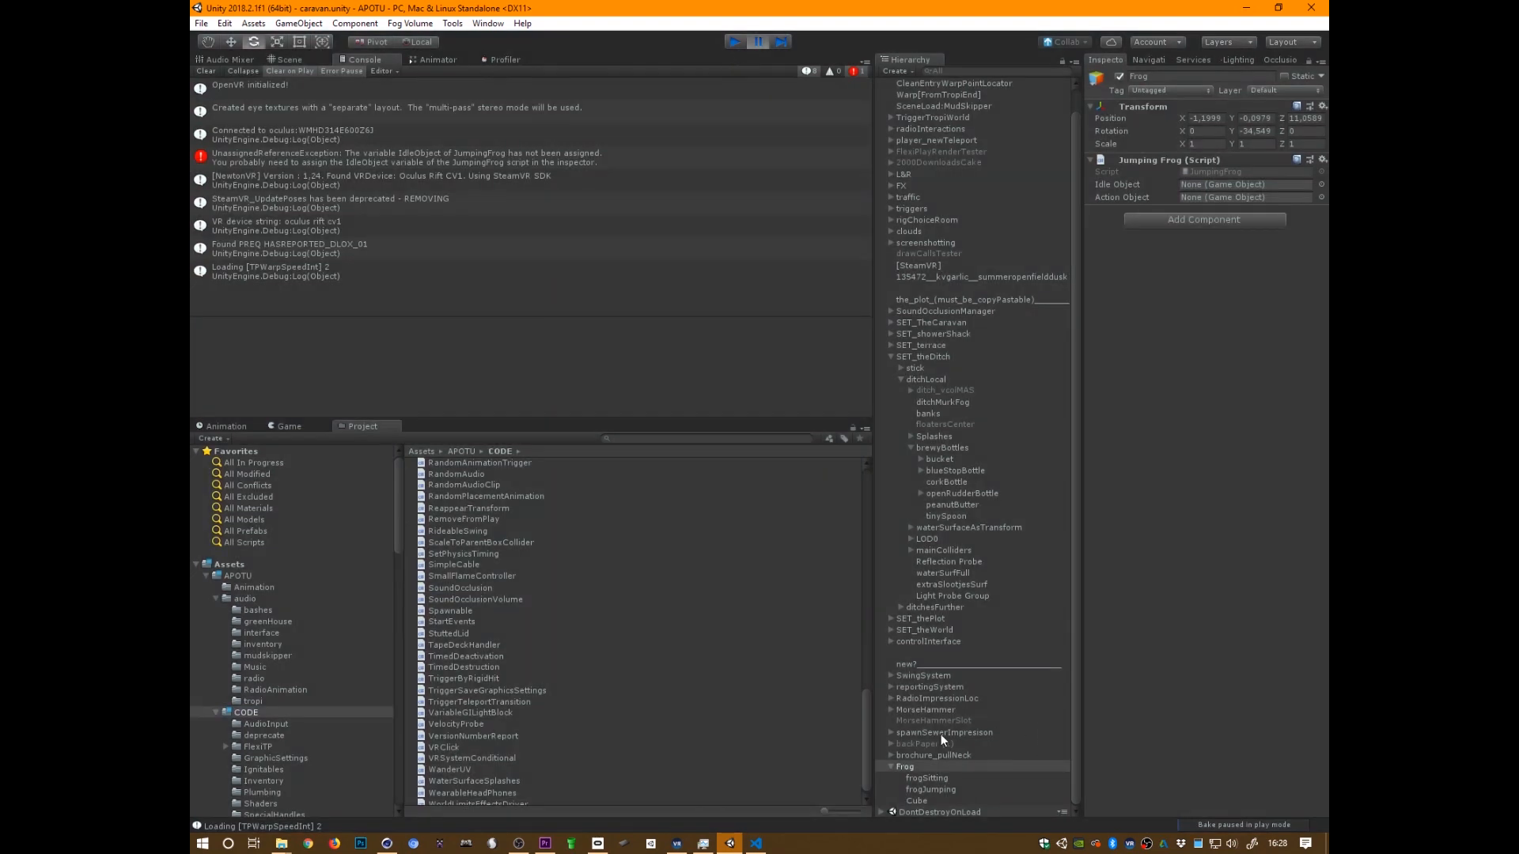
pyautogui.click(936, 753)
pyautogui.hotkey('ctrl', 'p')
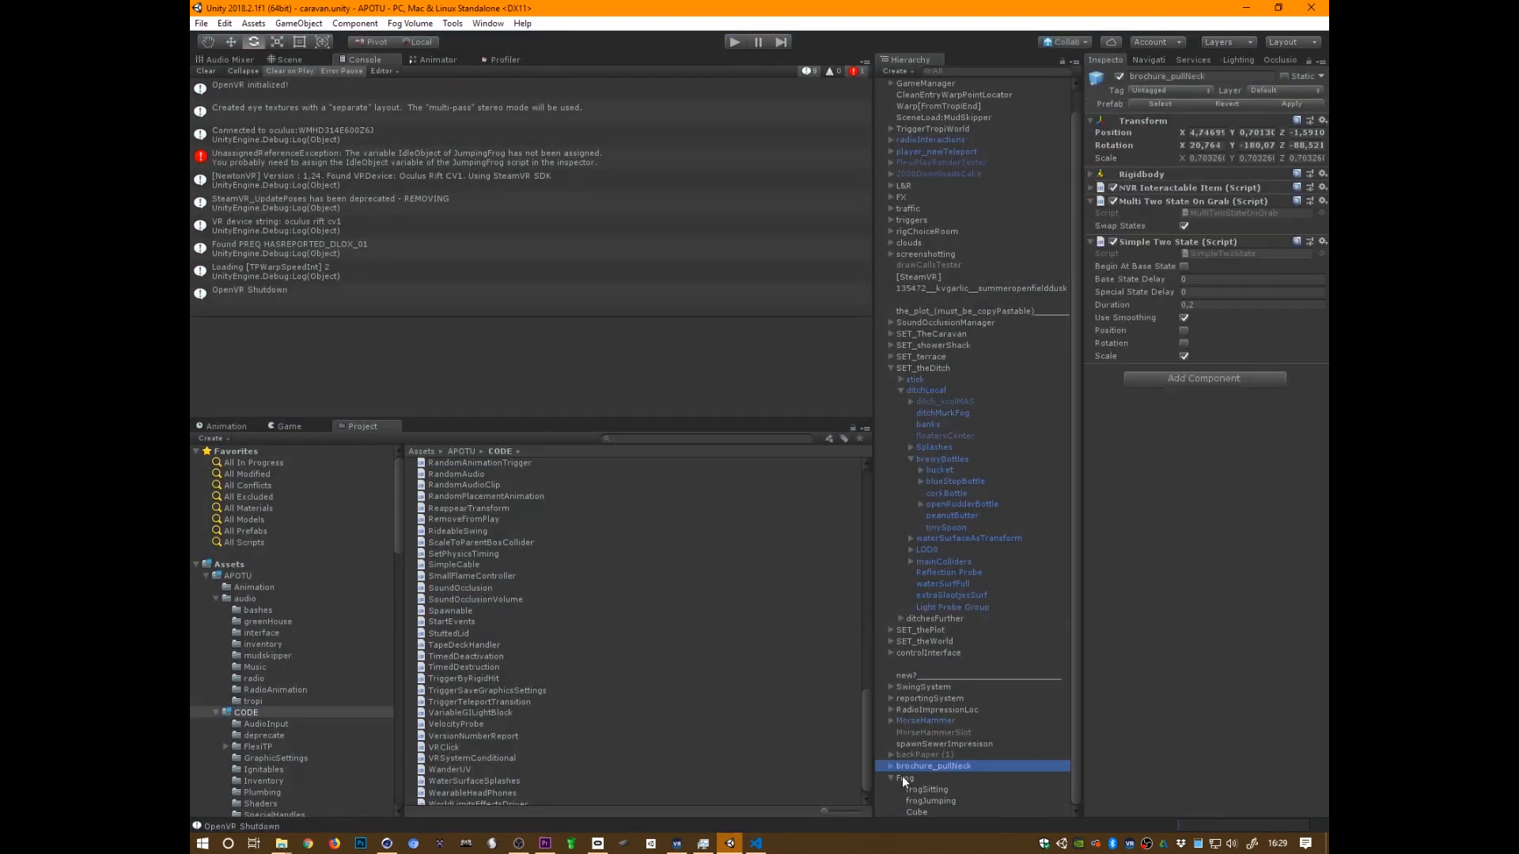
# Assign frogSitting as the Idle Object and frogJumping as the Action Object of Frog's Jumping Frog script
pyautogui.click(904, 778)
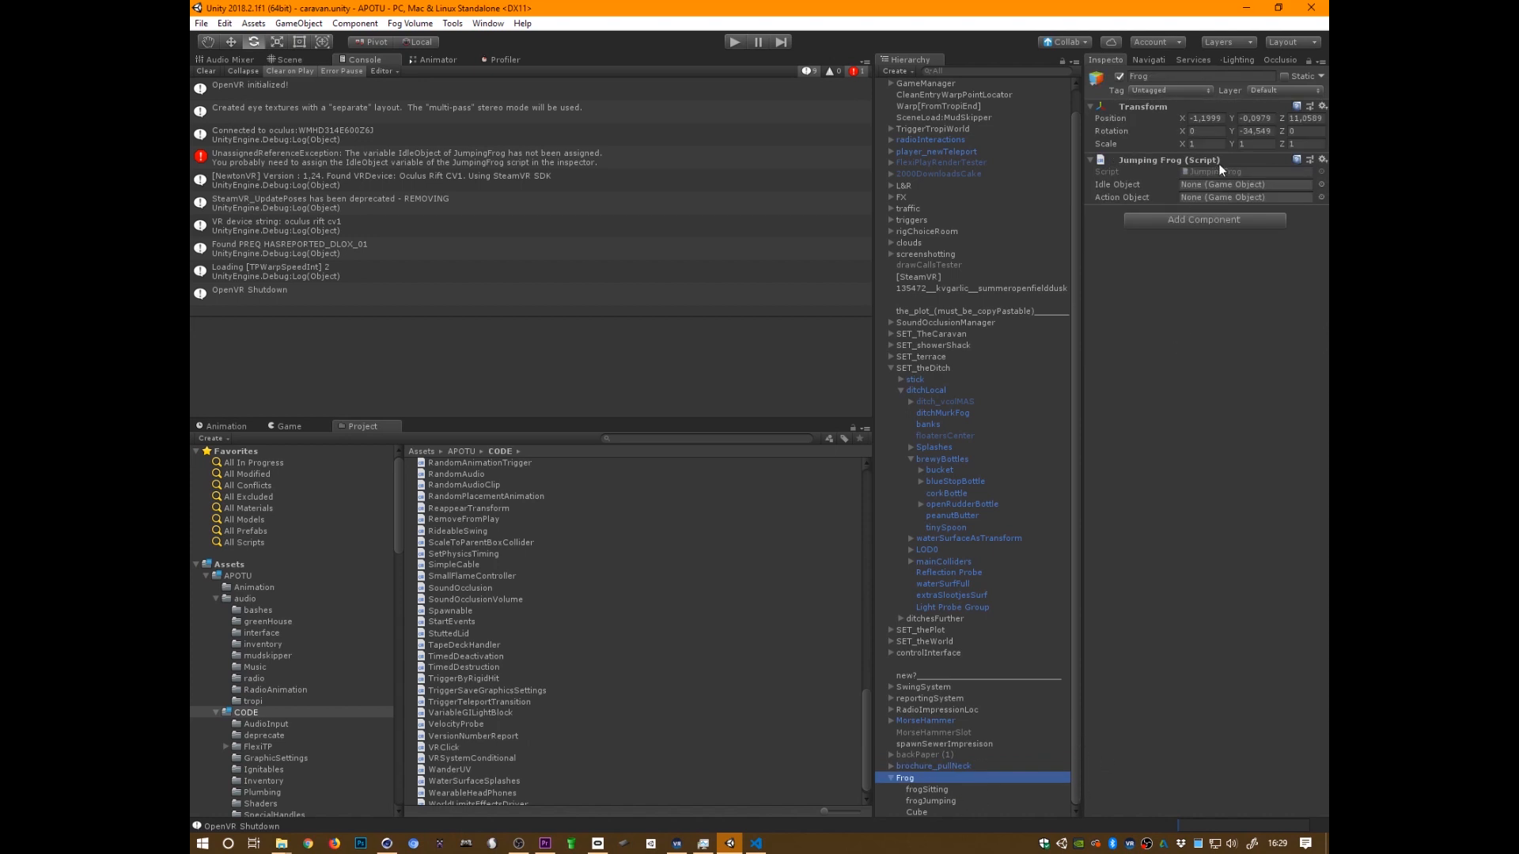
pyautogui.moveTo(927, 788); pyautogui.dragTo(1217, 188)
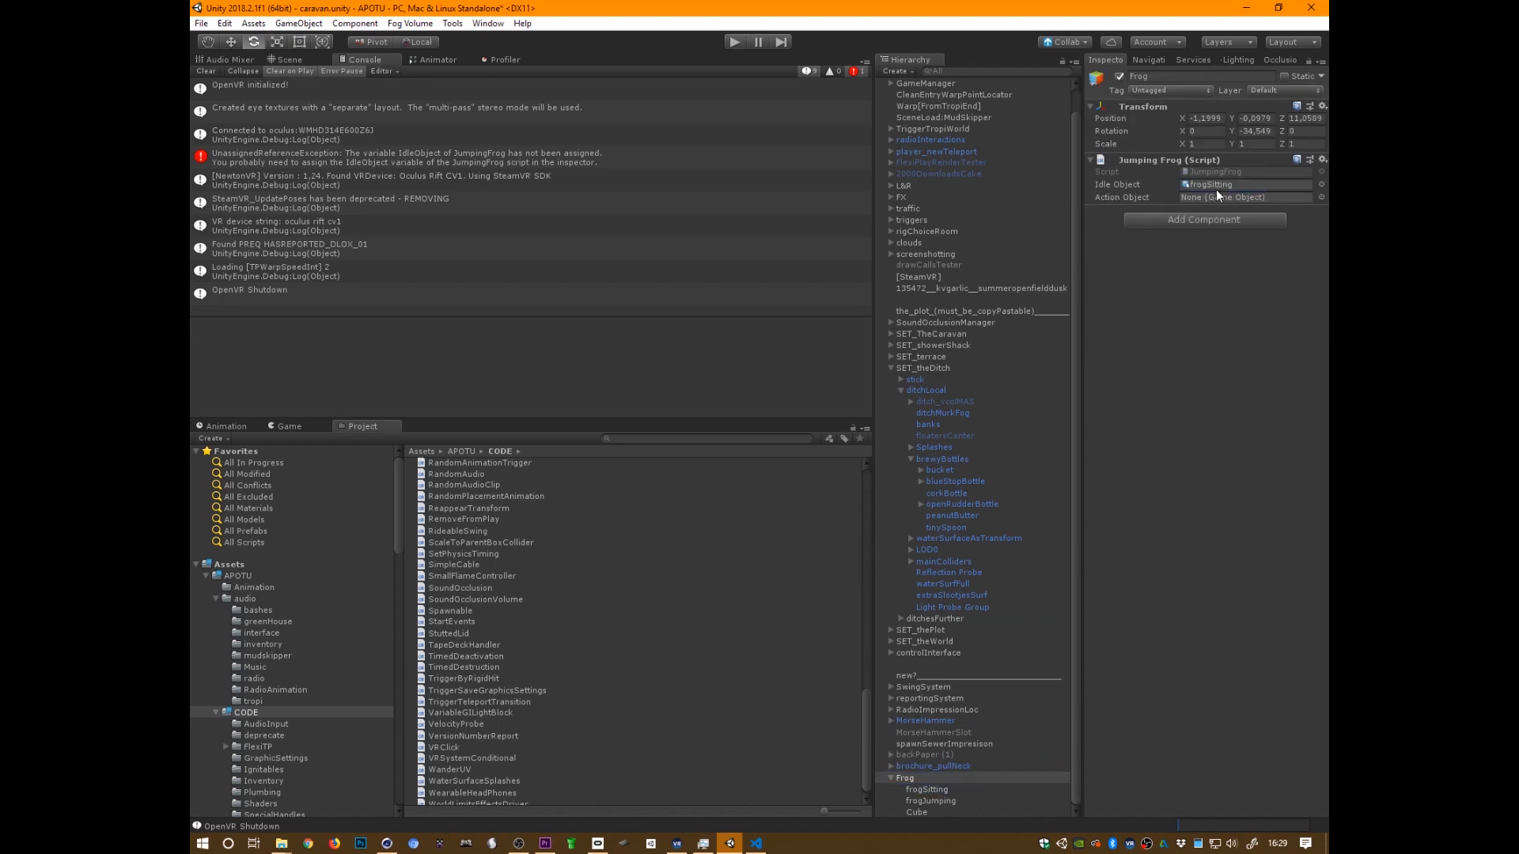
pyautogui.moveTo(932, 799); pyautogui.dragTo(1217, 199)
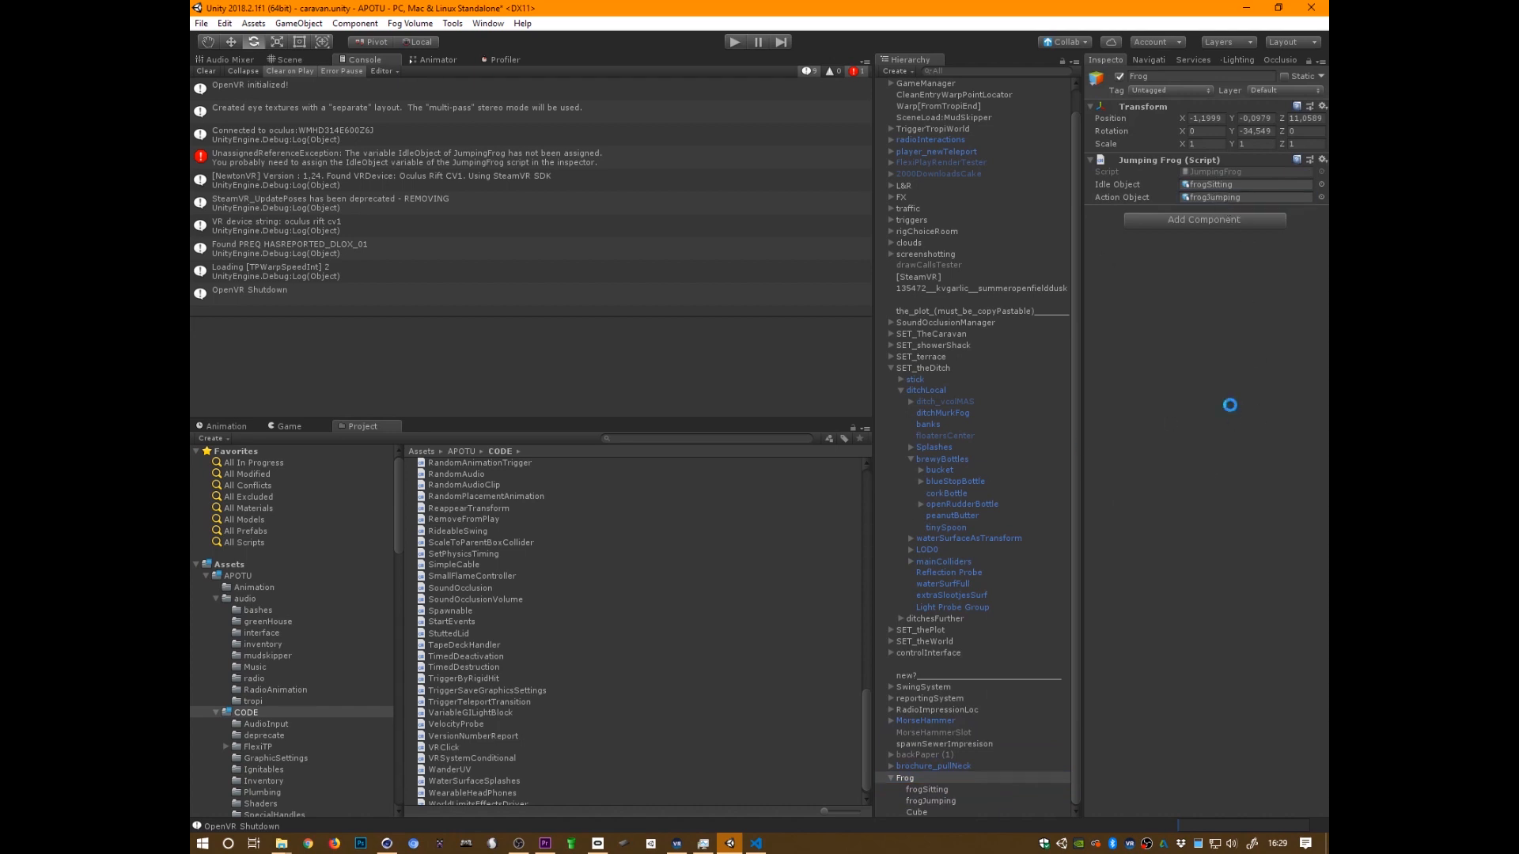
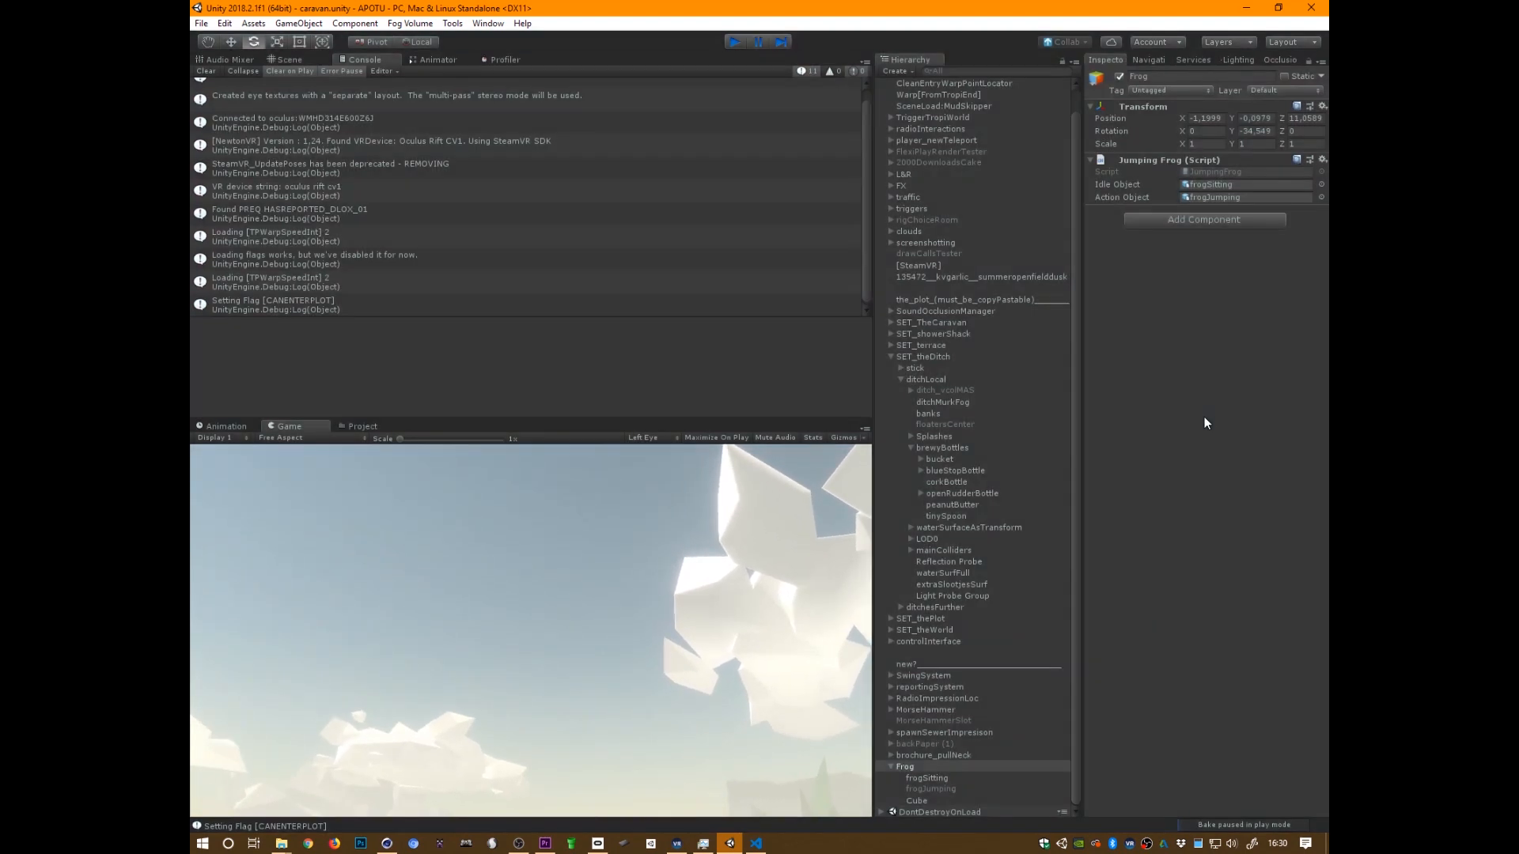
# Stop Play mode and examine the area around Frog, the bottle and the bucket in the Scene view
pyautogui.hotkey('ctrl', 'p')
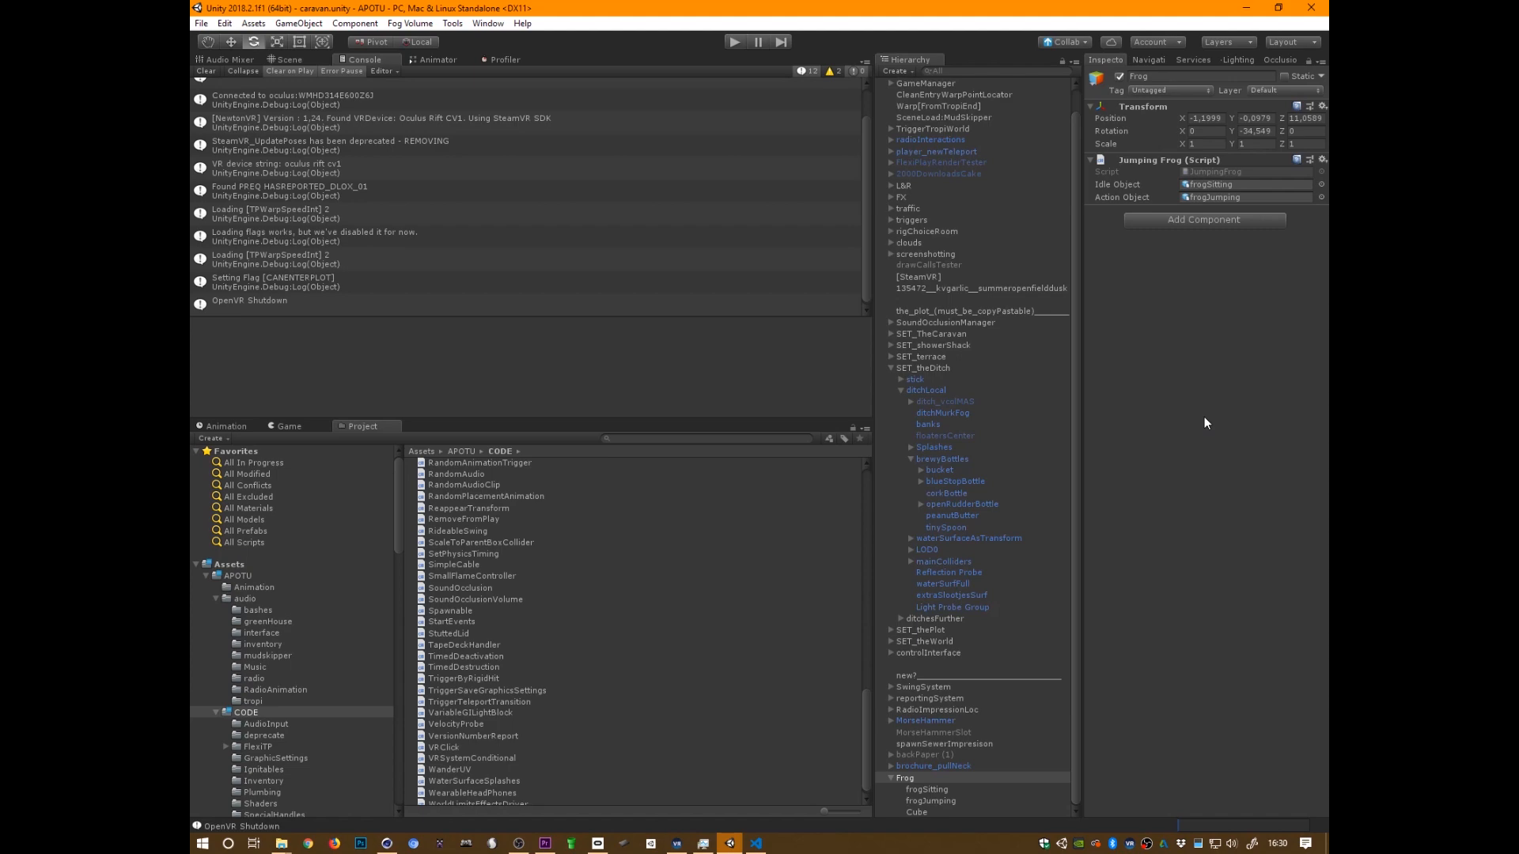
pyautogui.hotkey('alt', 'Tab')
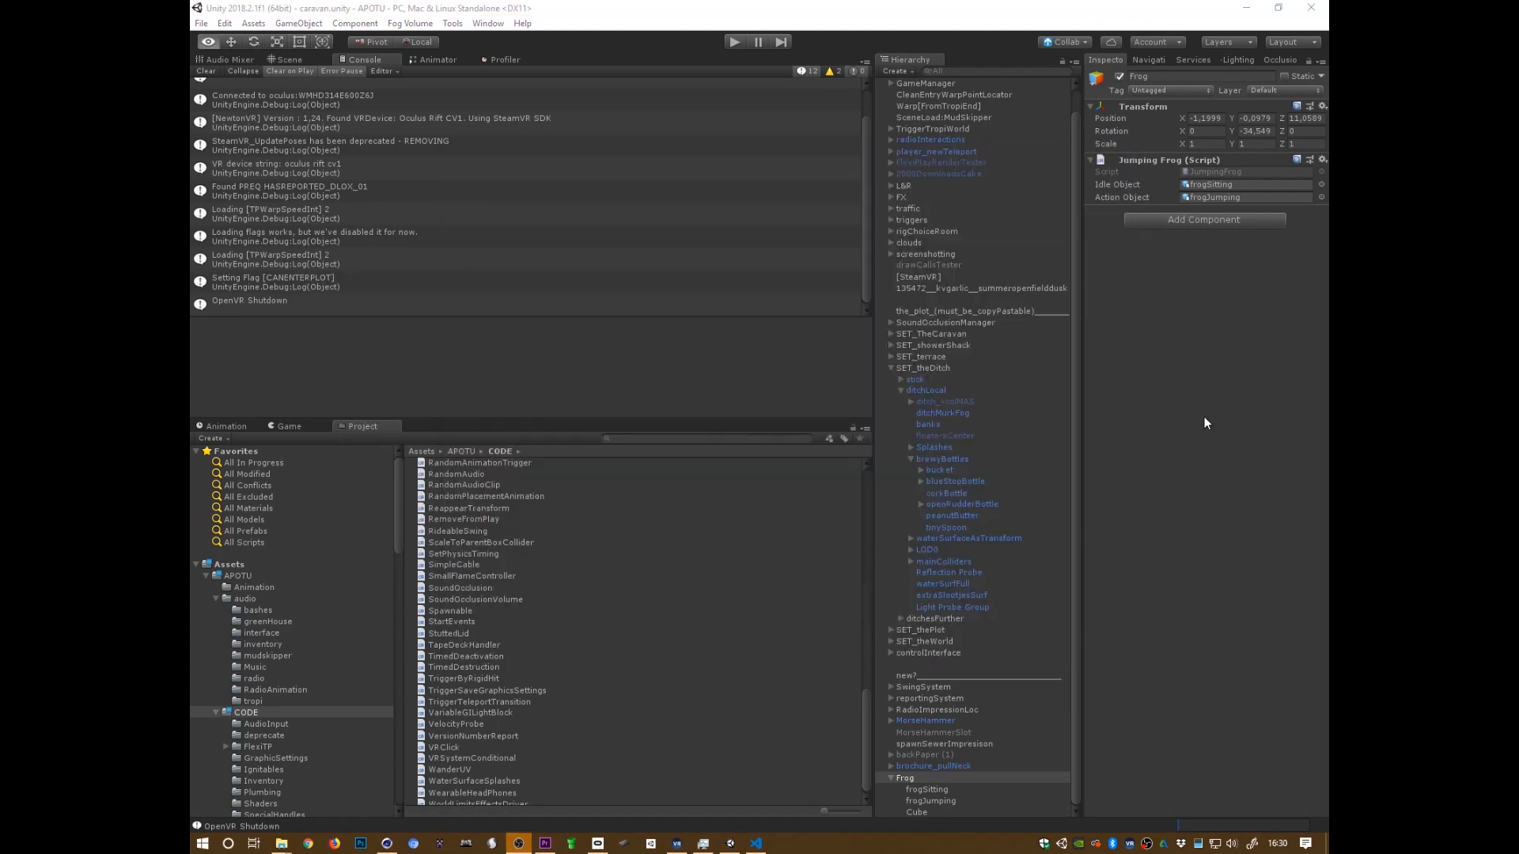
pyautogui.hotkey('alt', 'Tab')
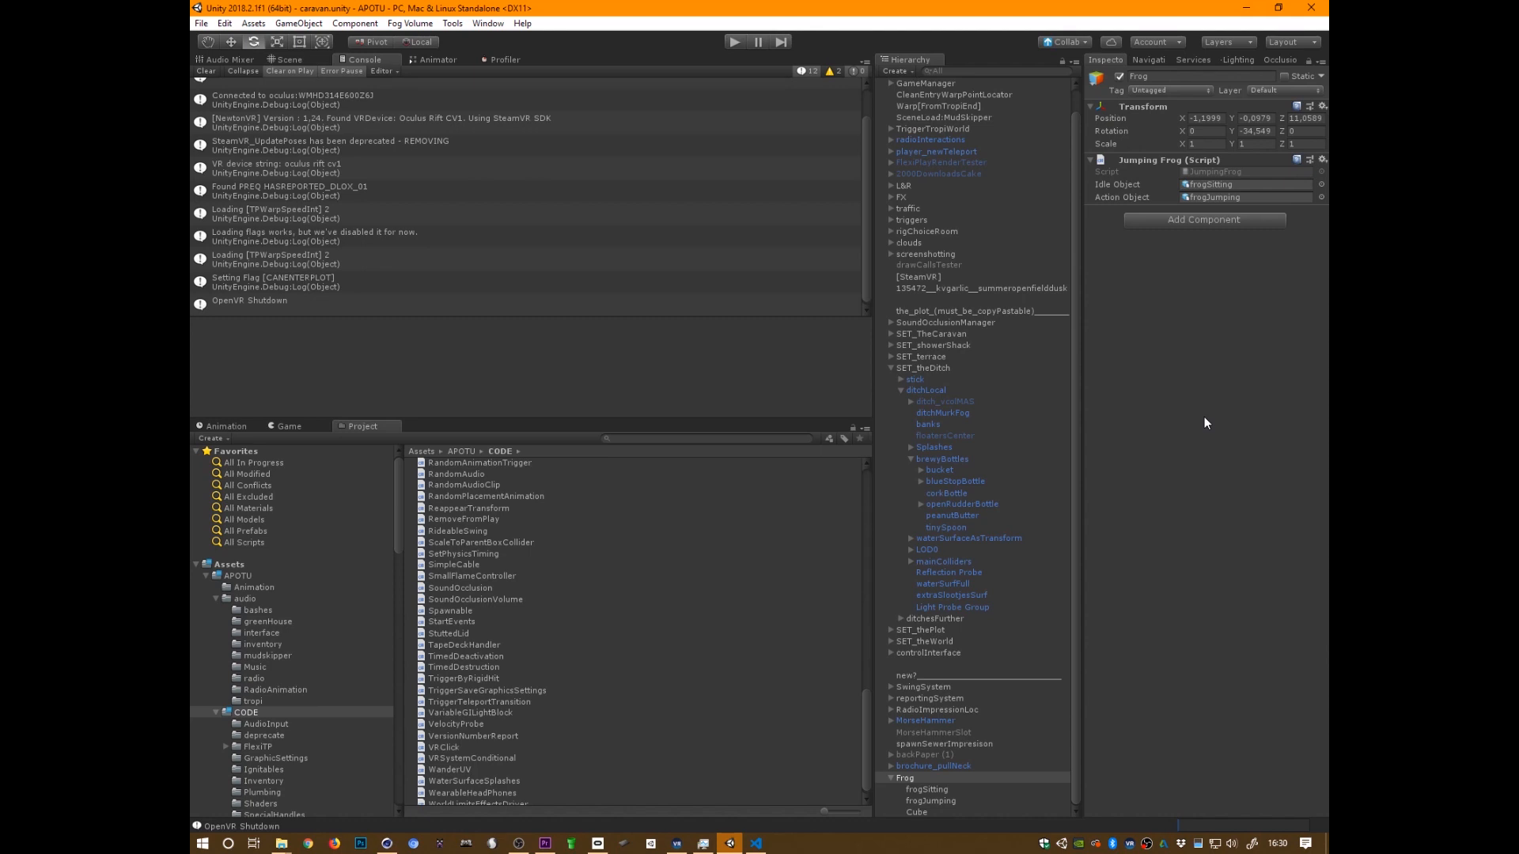
pyautogui.click(289, 61)
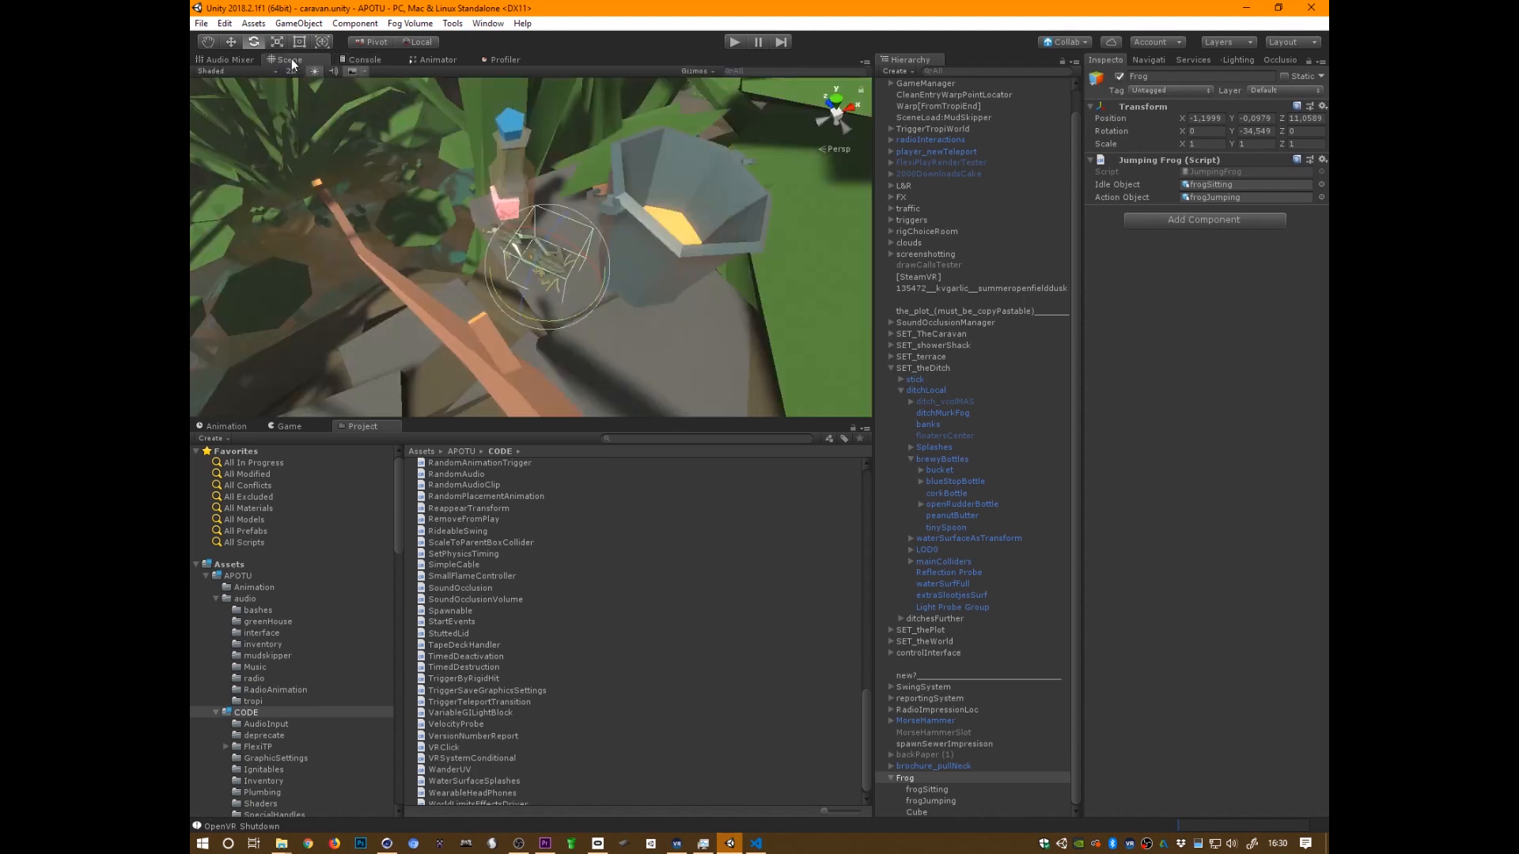
pyautogui.keyDown('alt'); pyautogui.moveTo(709, 314); pyautogui.dragTo(819, 194); pyautogui.keyUp('alt')
pyautogui.keyDown('alt'); pyautogui.moveTo(613, 323); pyautogui.dragTo(895, 244, button='right'); pyautogui.keyUp('alt')
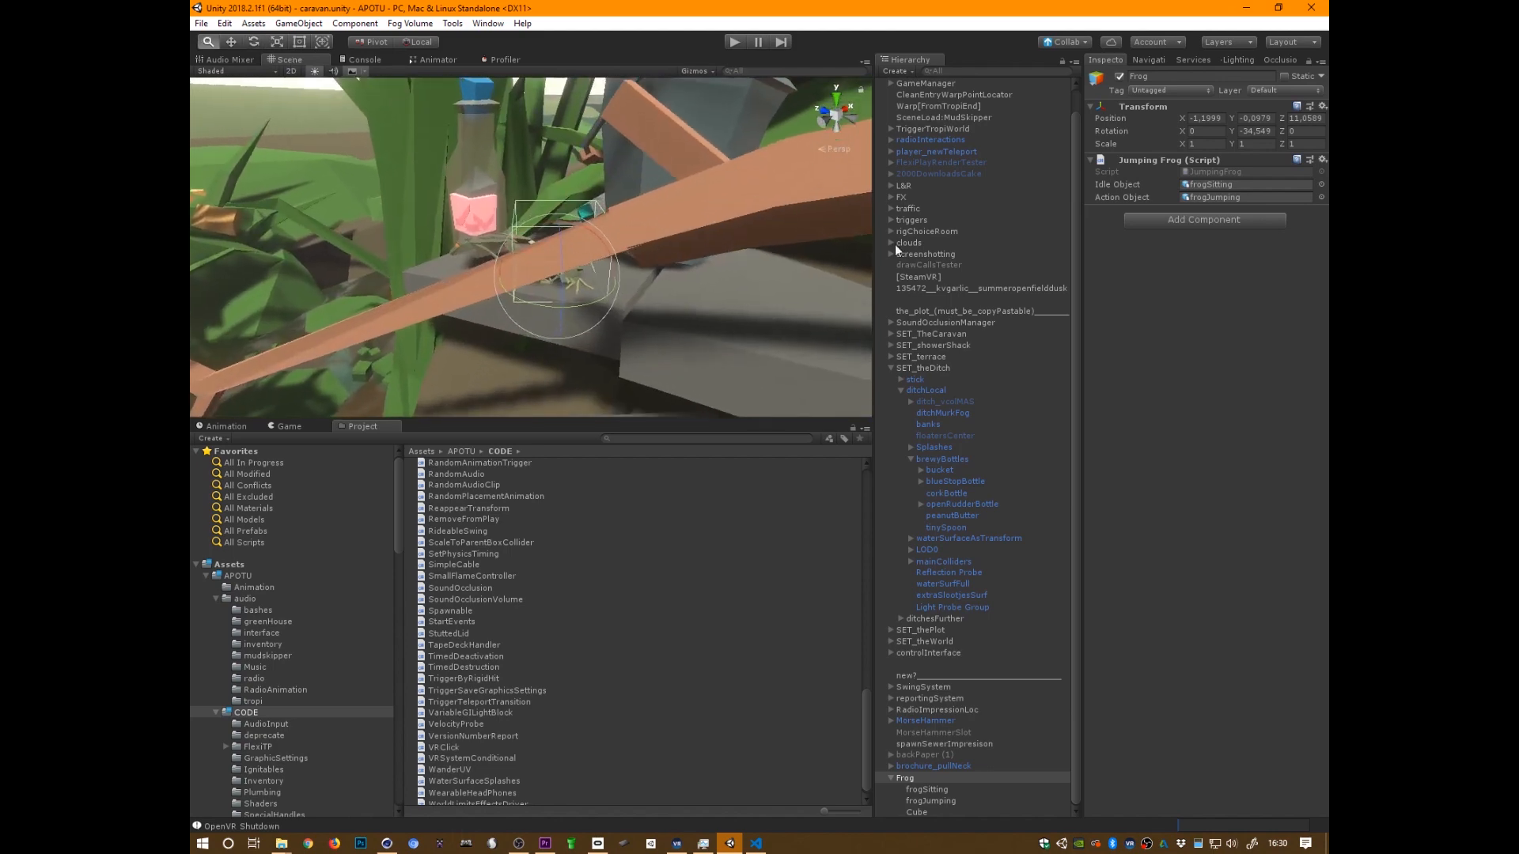
pyautogui.keyDown('alt'); pyautogui.moveTo(831, 277); pyautogui.dragTo(655, 373); pyautogui.keyUp('alt')
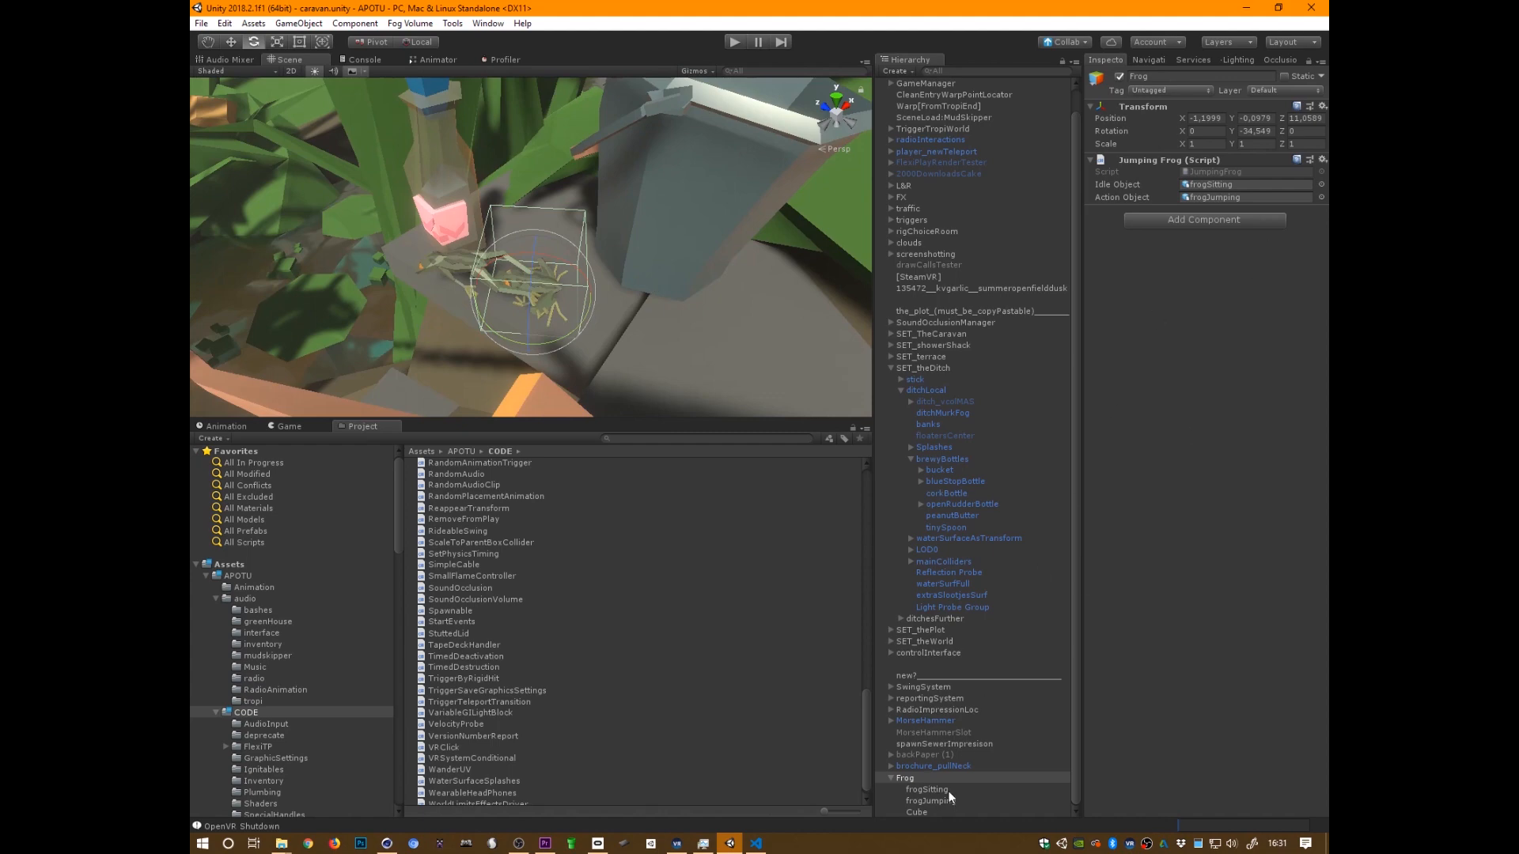
# Examine the Easy Trigger on Frog's Cube and the colliders of its bucket target and blueStopBottle
pyautogui.click(926, 813)
pyautogui.doubleClick(1236, 300)
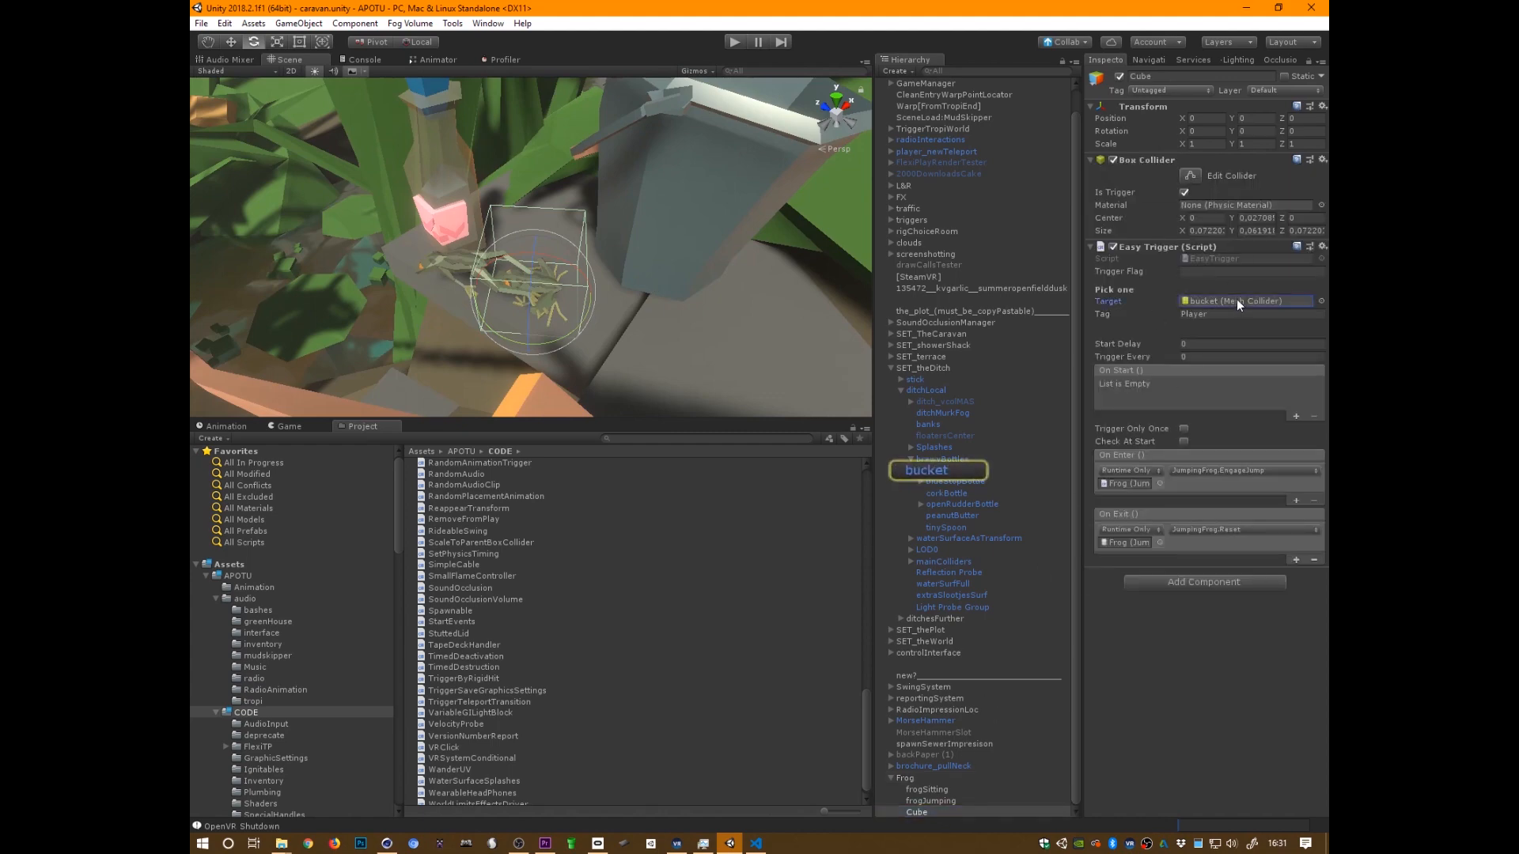
pyautogui.keyDown('alt'); pyautogui.moveTo(696, 348); pyautogui.dragTo(724, 375); pyautogui.keyUp('alt')
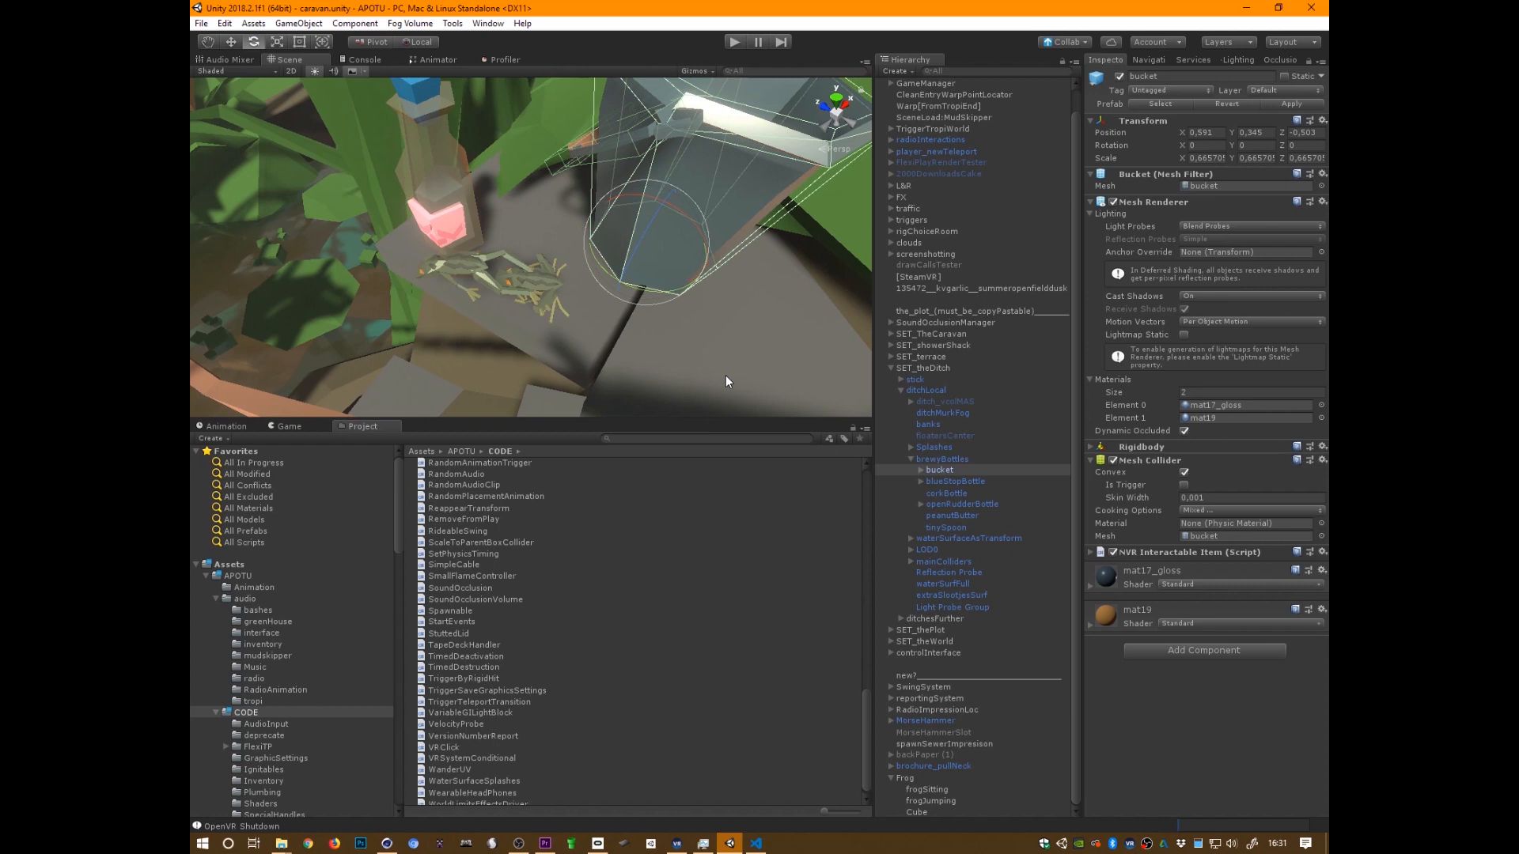
pyautogui.click(1184, 485)
pyautogui.click(447, 193)
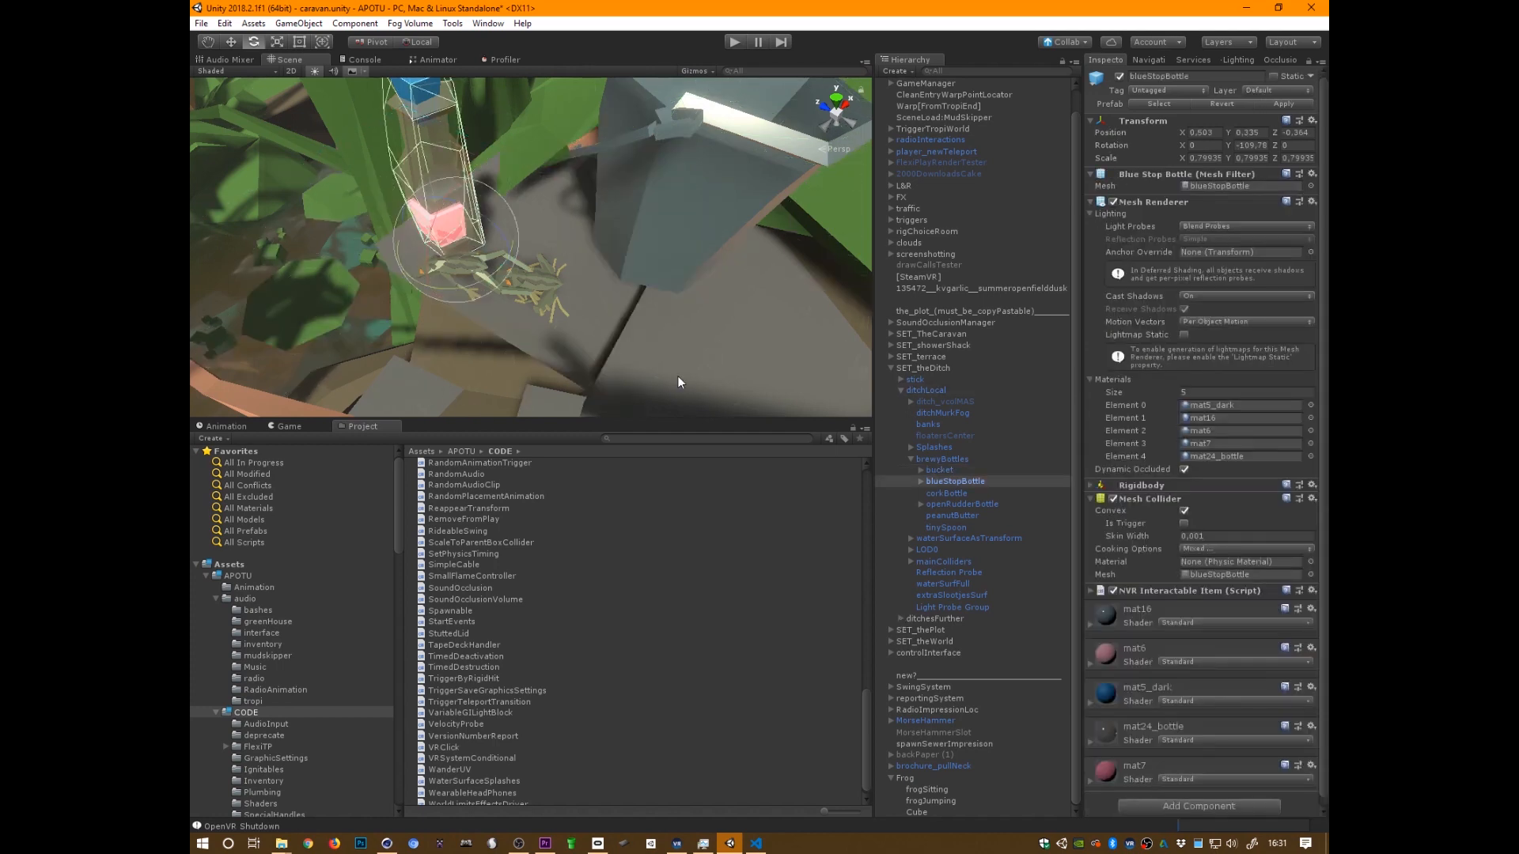
pyautogui.moveTo(677, 377); pyautogui.dragTo(726, 283, button='right')
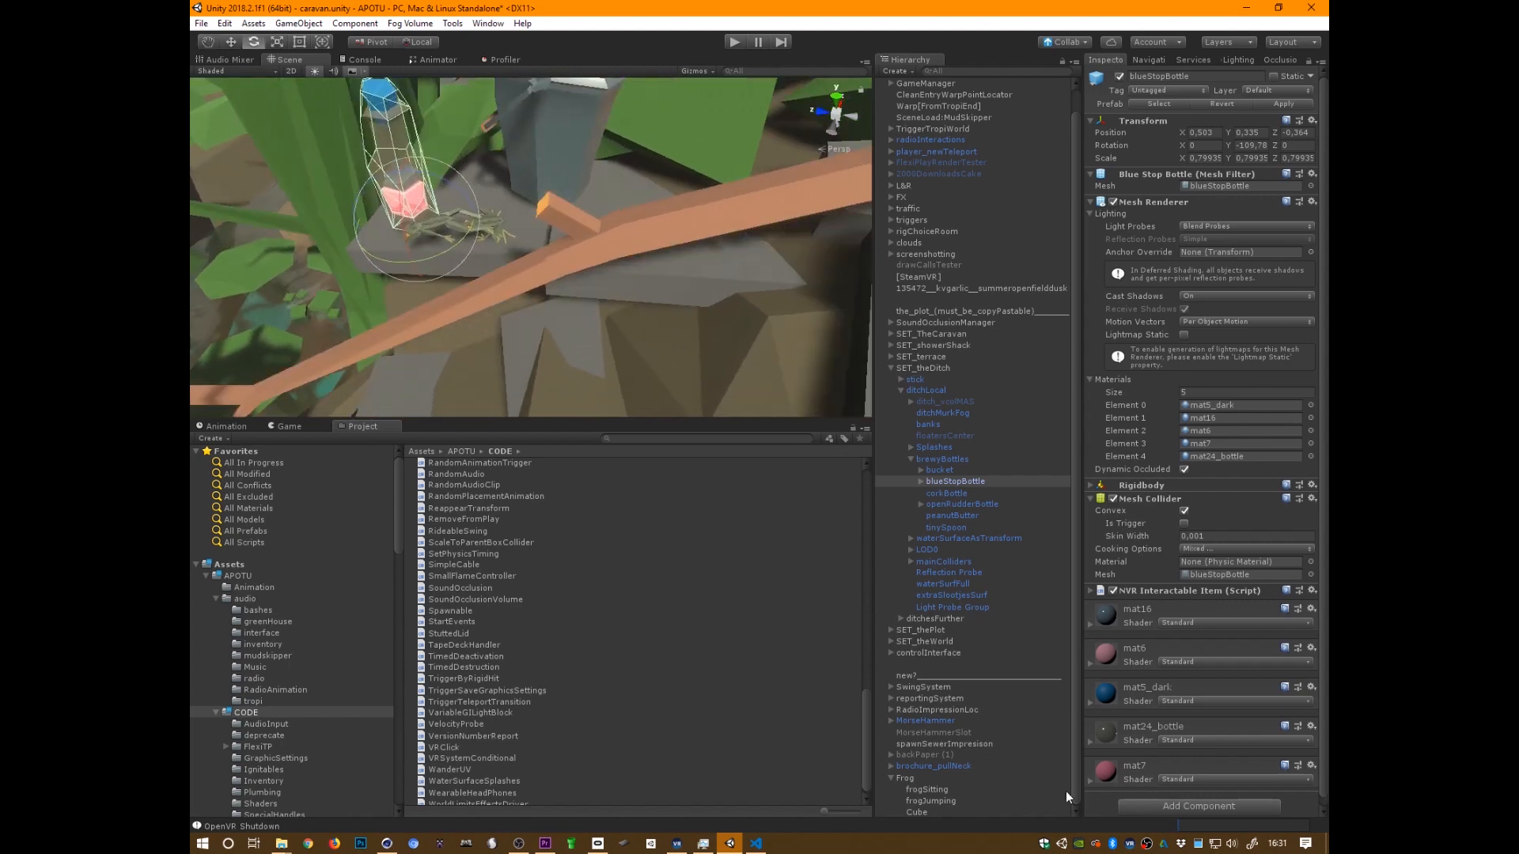
# Create a 3D cube as a child of Frog, move it beside the bucket and scale it down to about 0.047
pyautogui.click(910, 778)
pyautogui.rightClick(916, 780)
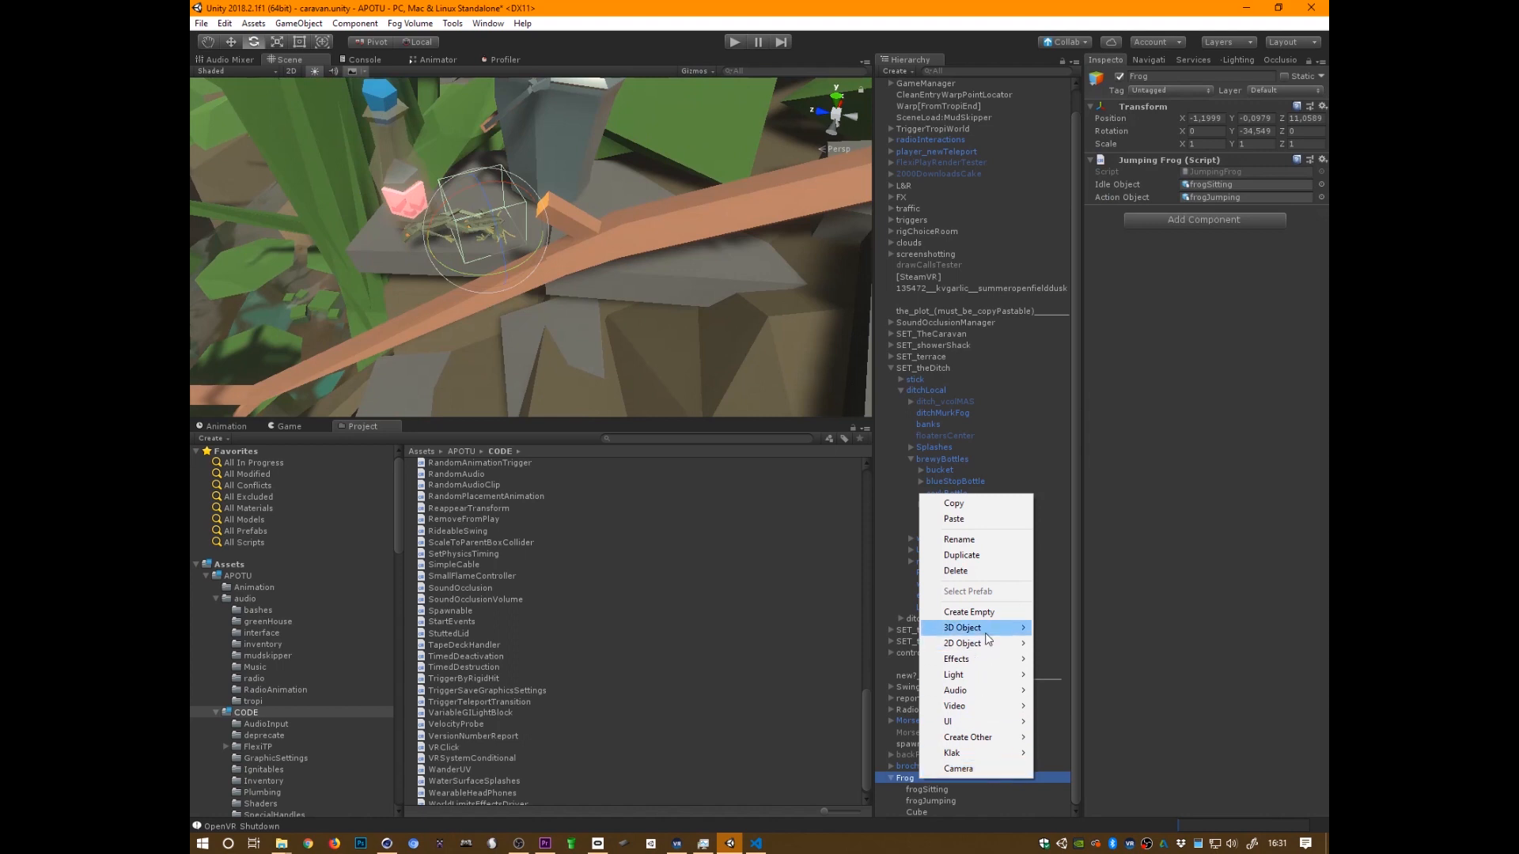
pyautogui.moveTo(985, 633)
pyautogui.click(1089, 625)
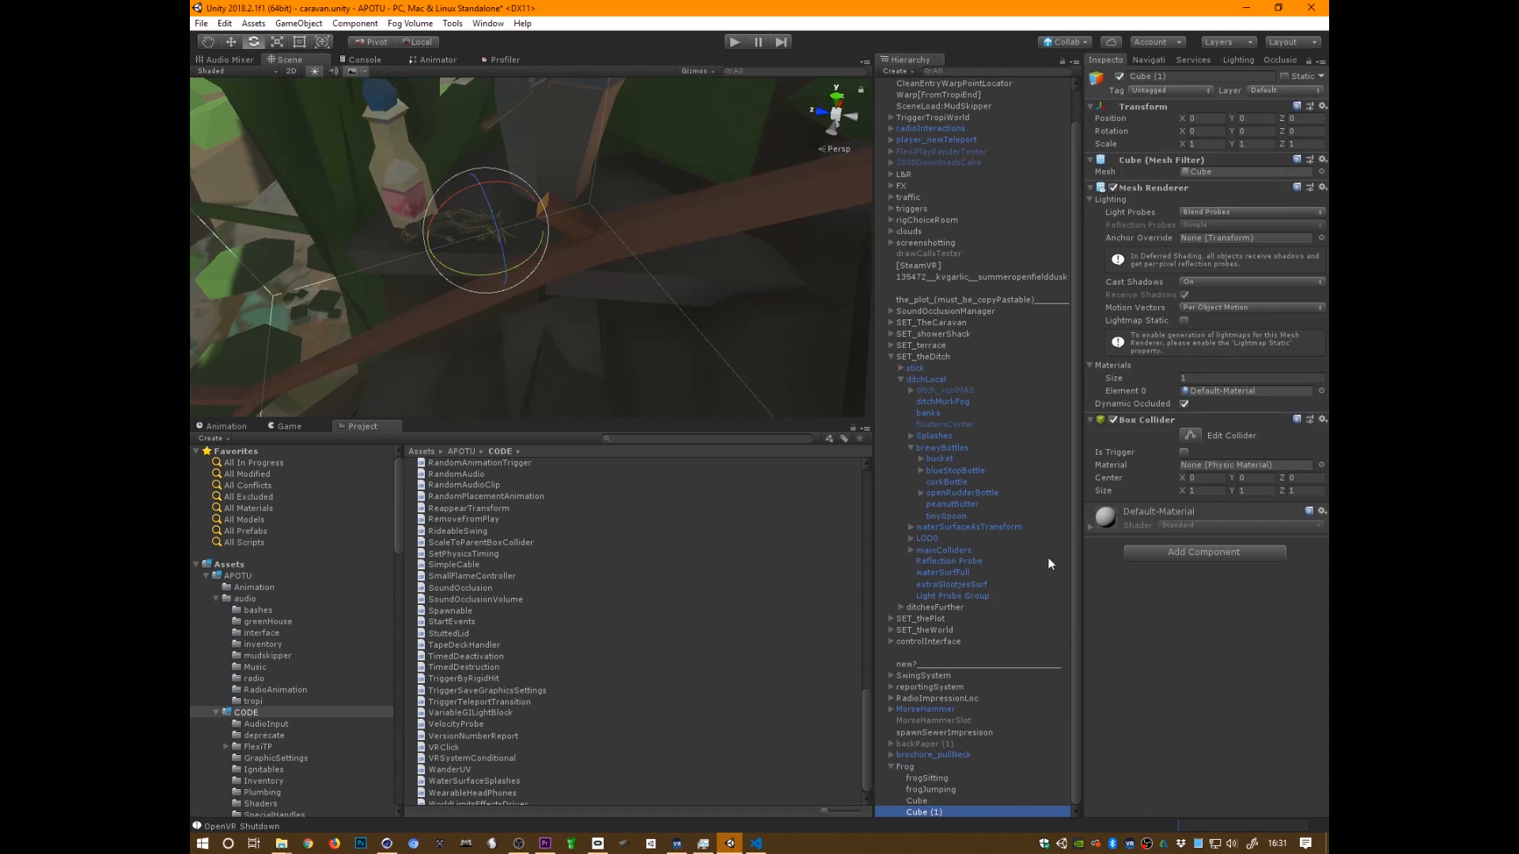
pyautogui.press('w')
pyautogui.moveTo(479, 238); pyautogui.dragTo(605, 231)
pyautogui.press('r')
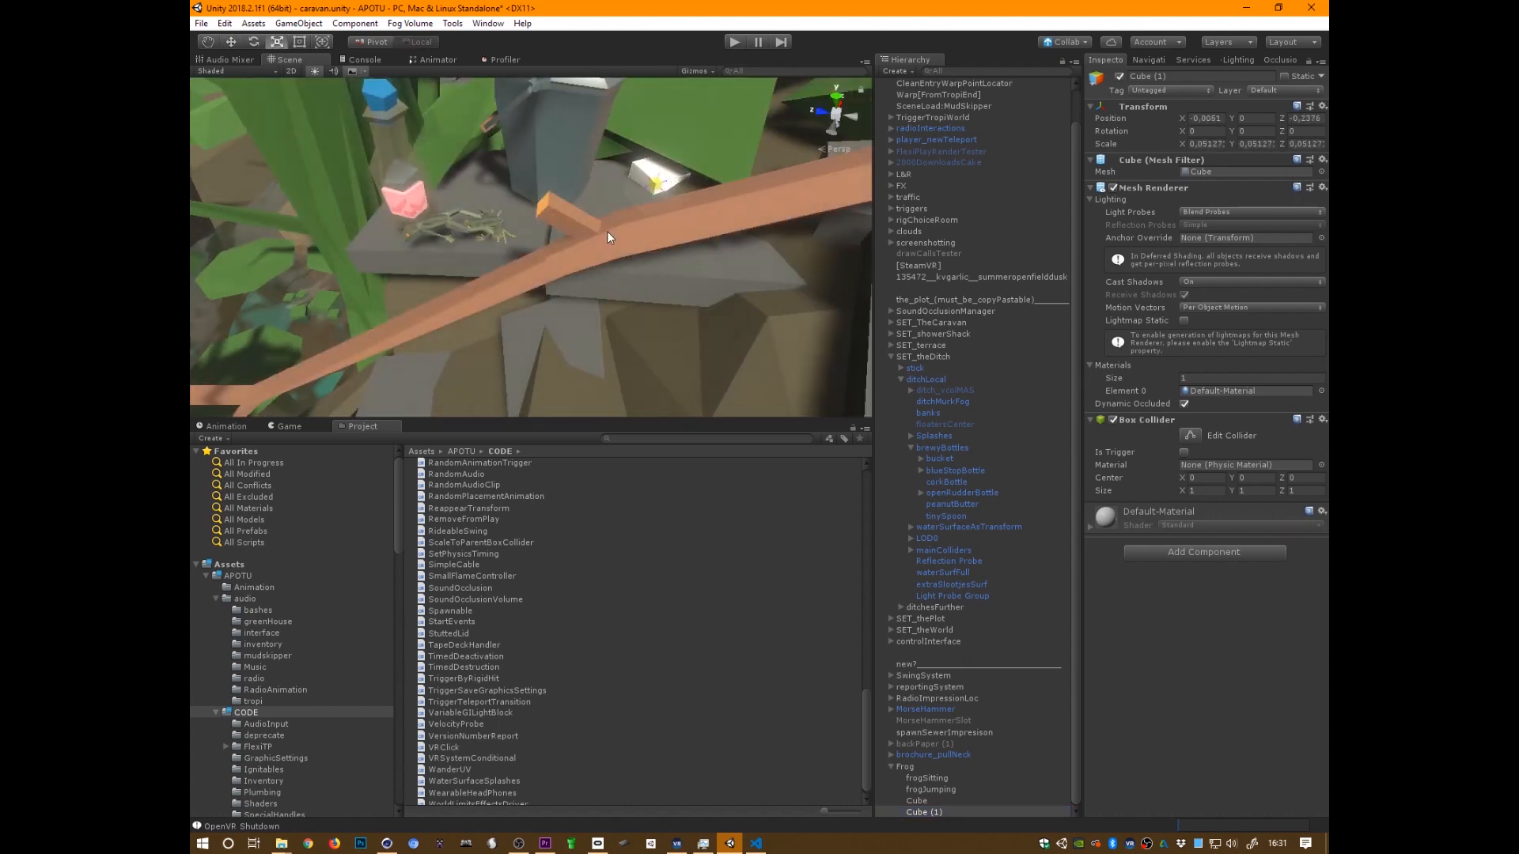
# Raise and shift the small cube to about X -0.075, Y 0.070, Z -0.167, next to the bucket
pyautogui.press('w')
pyautogui.keyDown('alt'); pyautogui.moveTo(745, 281); pyautogui.dragTo(672, 208); pyautogui.keyUp('alt')
pyautogui.keyDown('alt'); pyautogui.moveTo(679, 280); pyautogui.dragTo(680, 302); pyautogui.keyUp('alt')
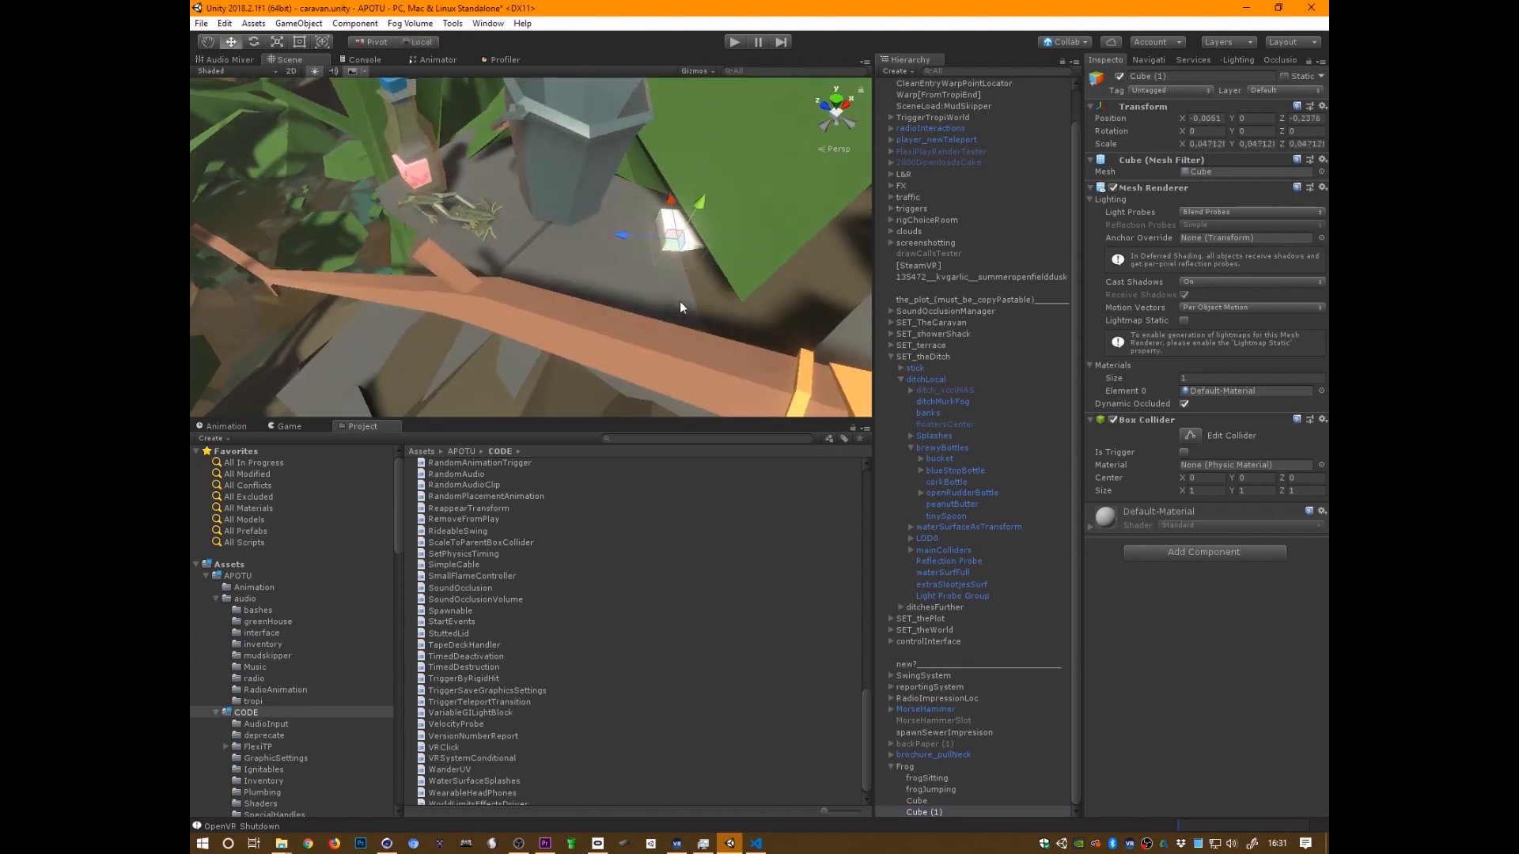
pyautogui.moveTo(670, 236); pyautogui.dragTo(670, 190)
pyautogui.keyDown('alt'); pyautogui.moveTo(672, 318); pyautogui.dragTo(629, 268); pyautogui.keyUp('alt')
pyautogui.keyDown('alt'); pyautogui.moveTo(629, 268); pyautogui.dragTo(743, 319); pyautogui.keyUp('alt')
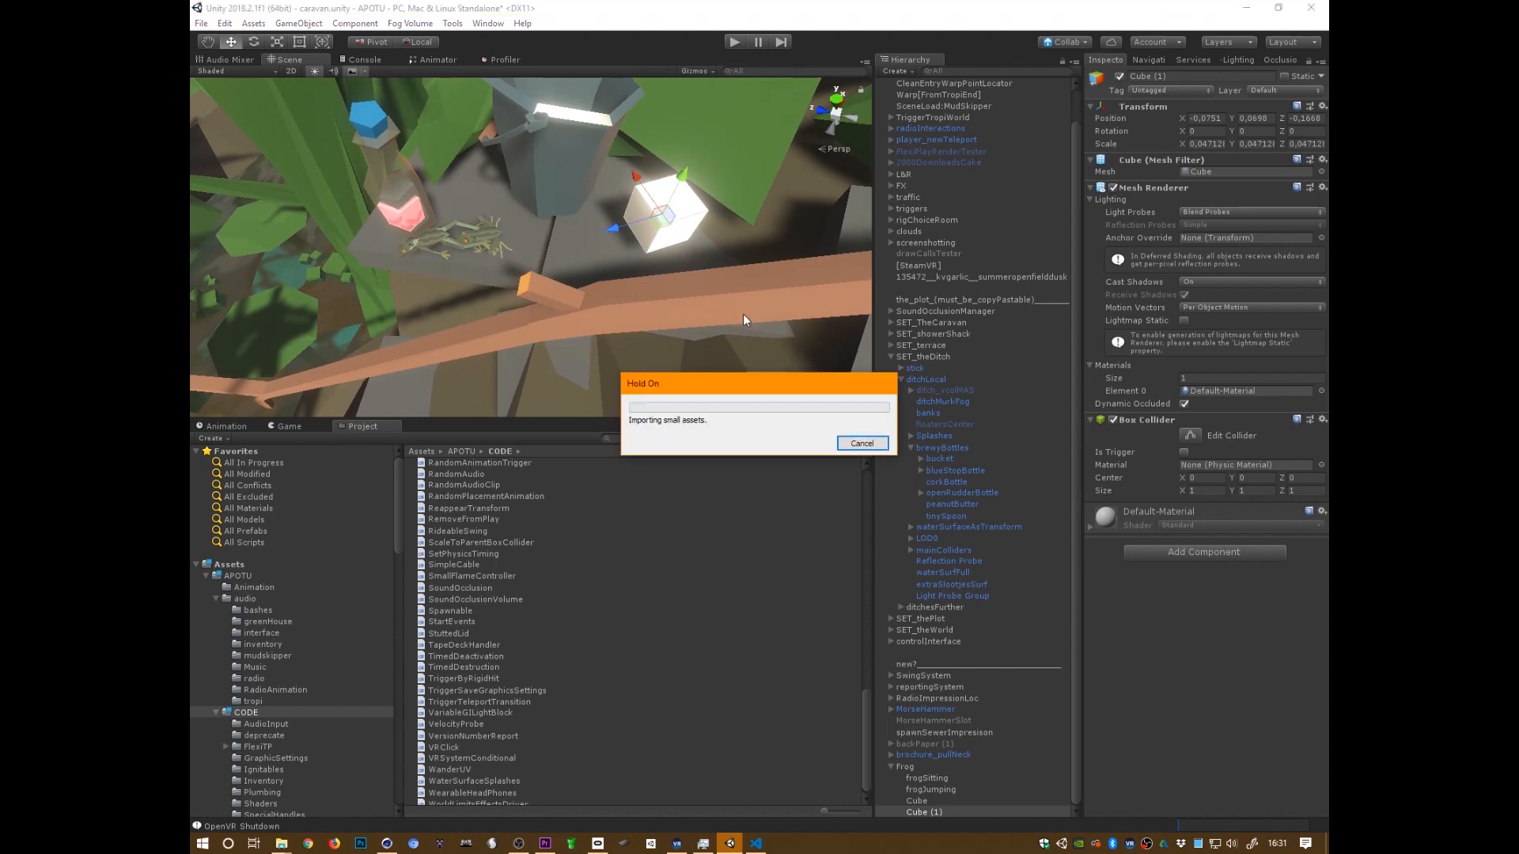
# Add Rigidbody and NVR Interactable Item components to Cube (1)
pyautogui.click(1188, 552)
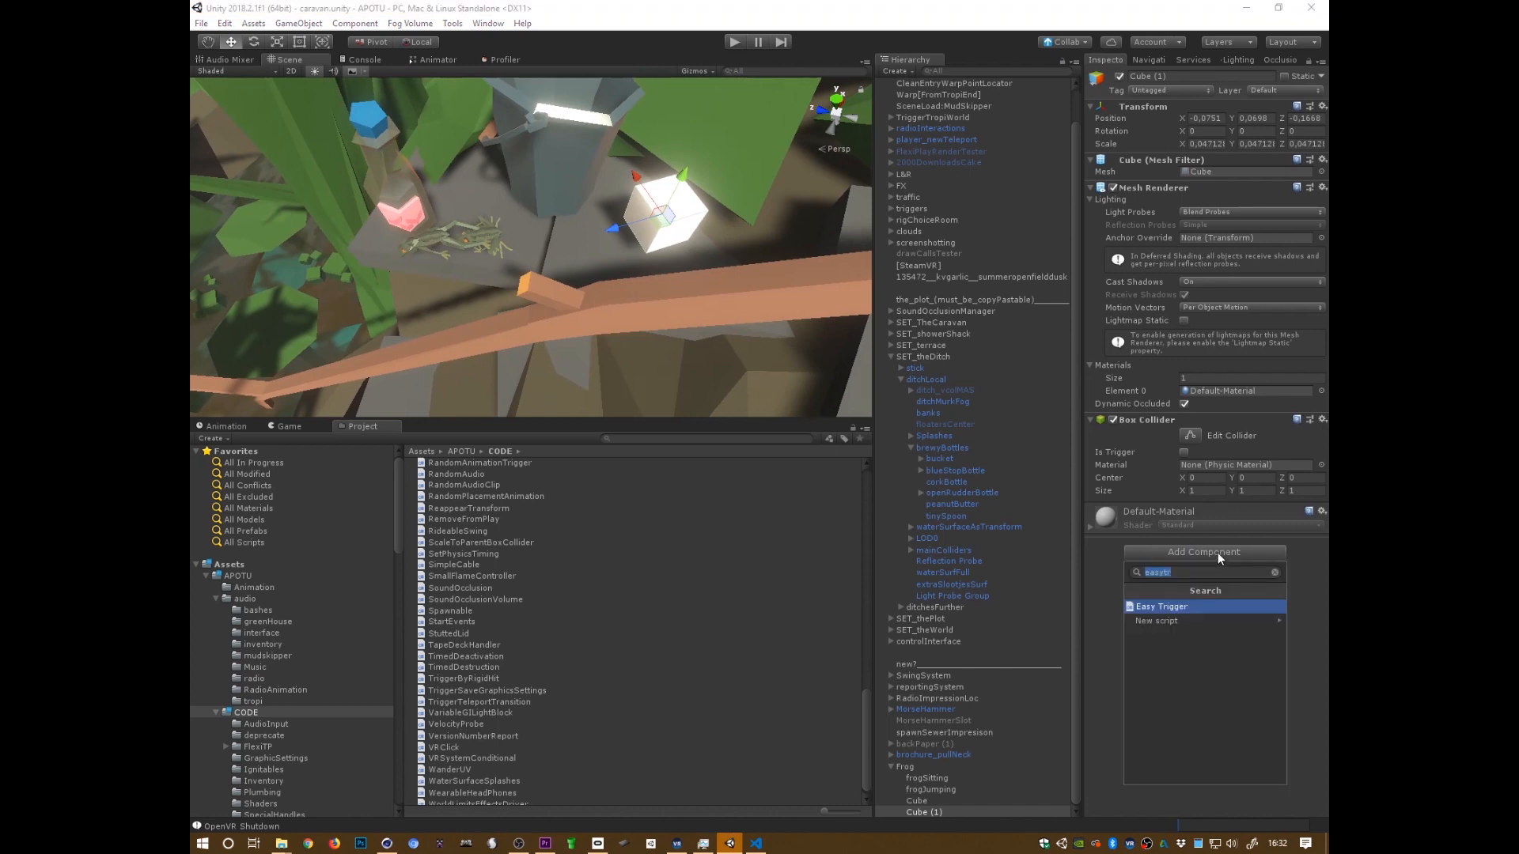
pyautogui.write('rigid')
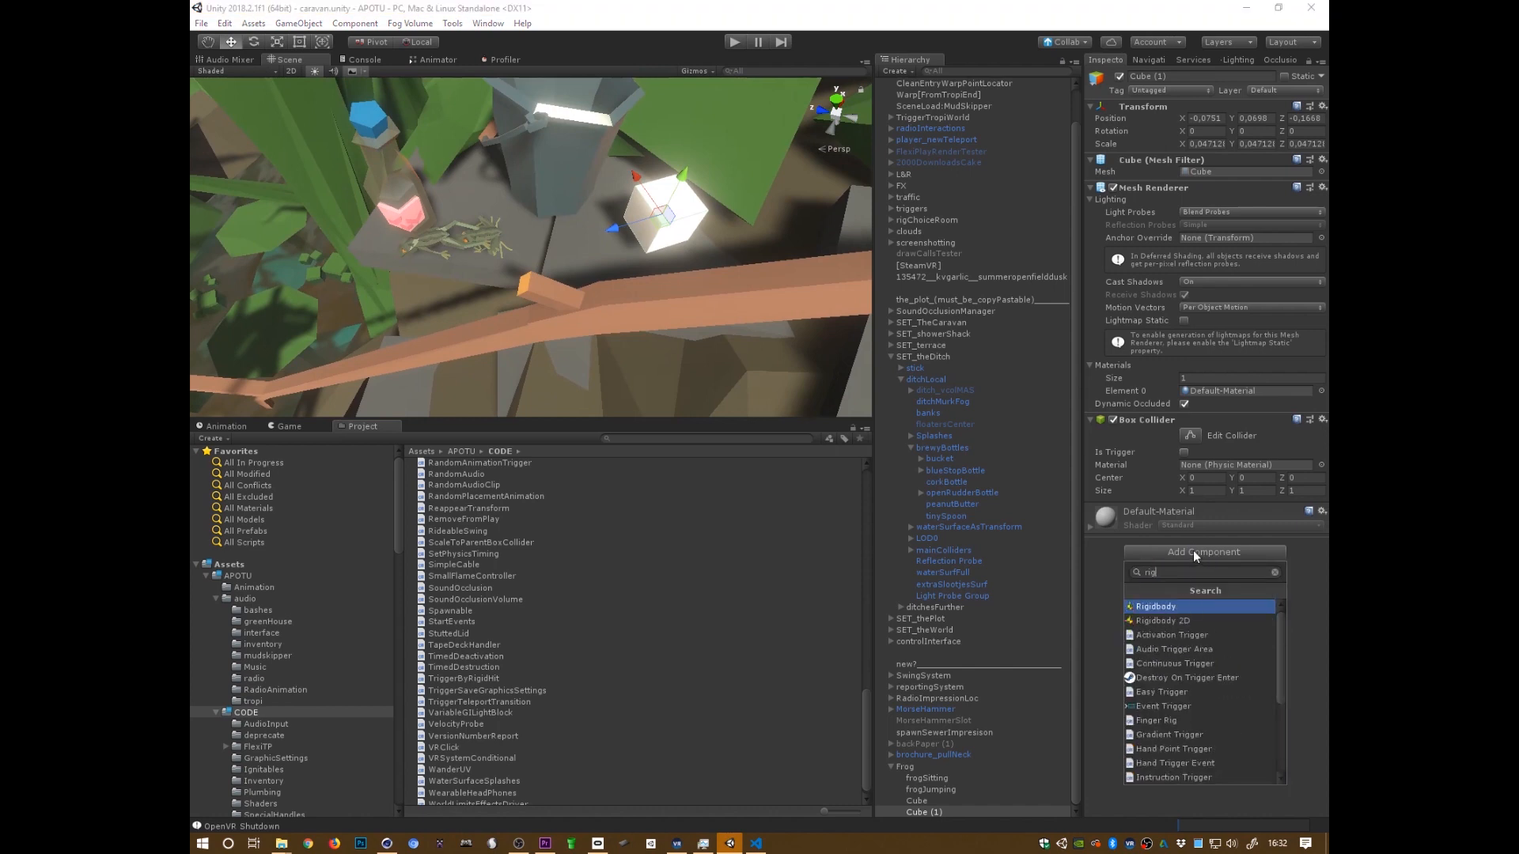
pyautogui.press('Return')
pyautogui.click(1167, 563)
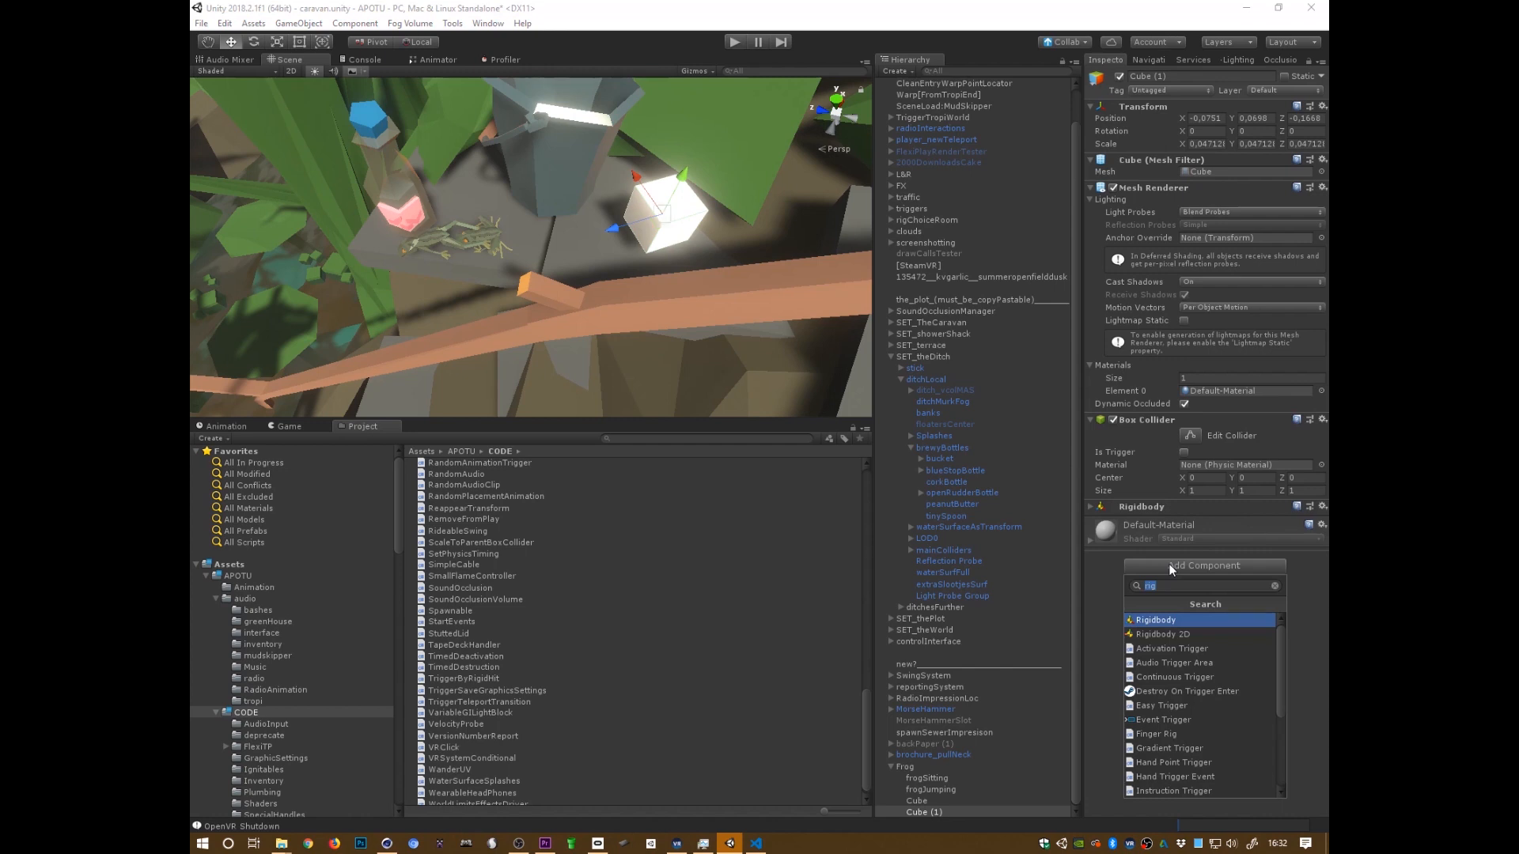
pyautogui.write('NVRInt')
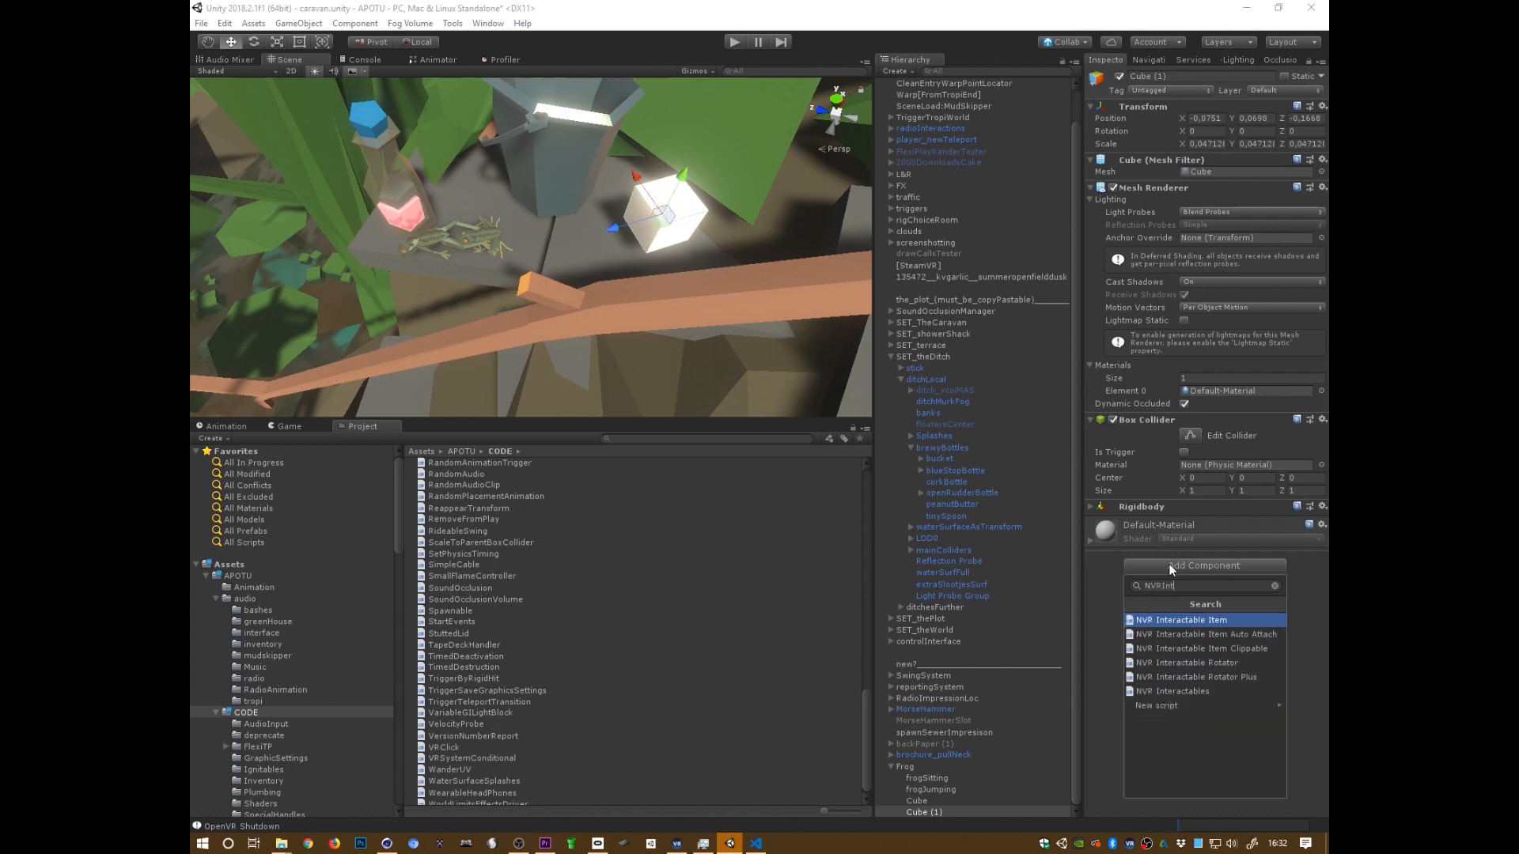
pyautogui.press('Return')
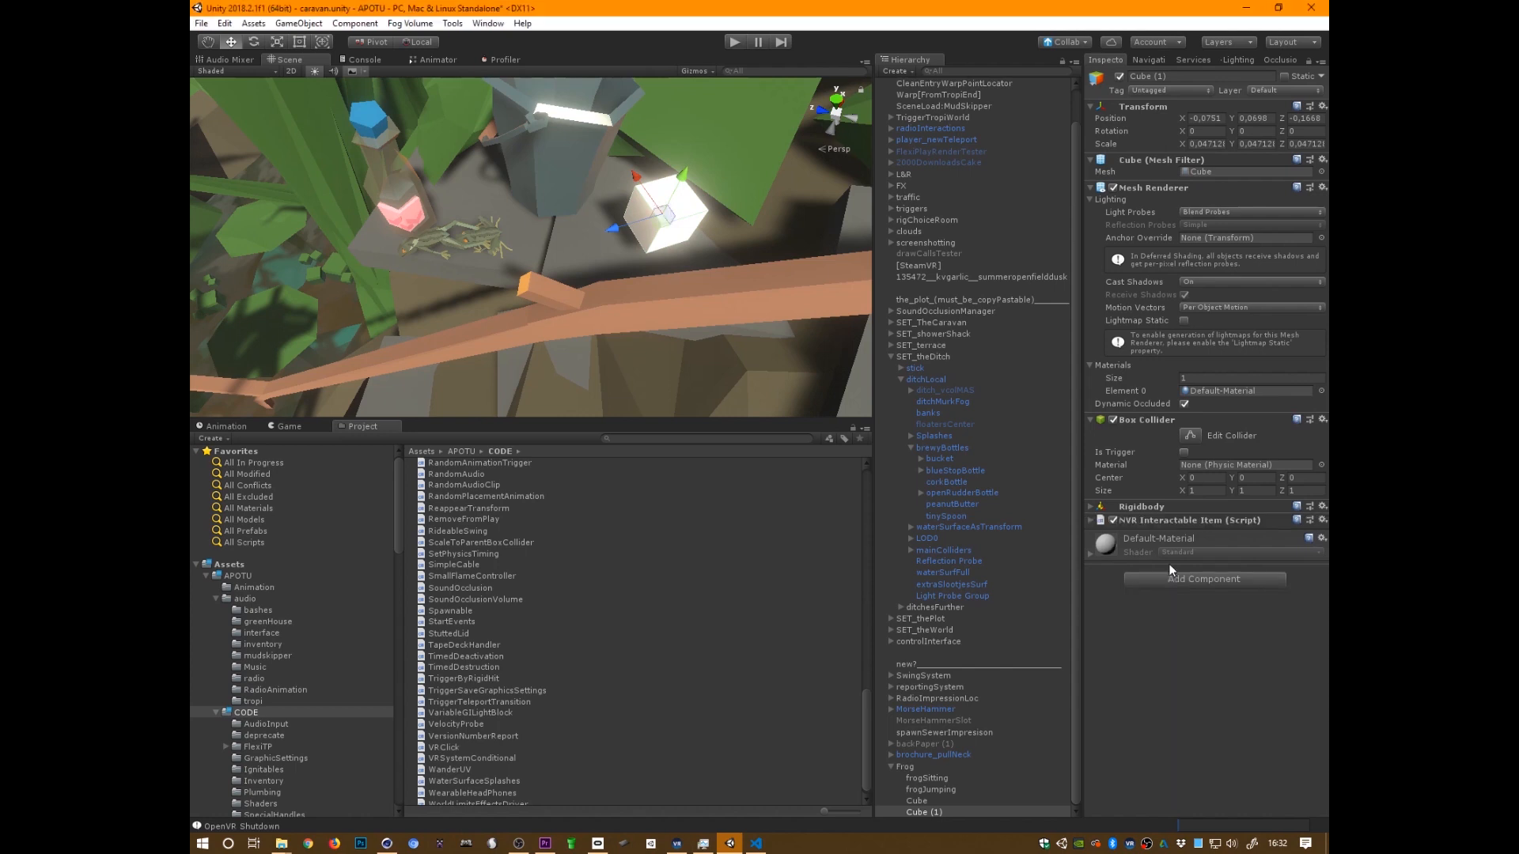
# Assign Cube (1) as the Target of the Easy Trigger on Frog's Cube and test the scene in Play mode
pyautogui.click(936, 765)
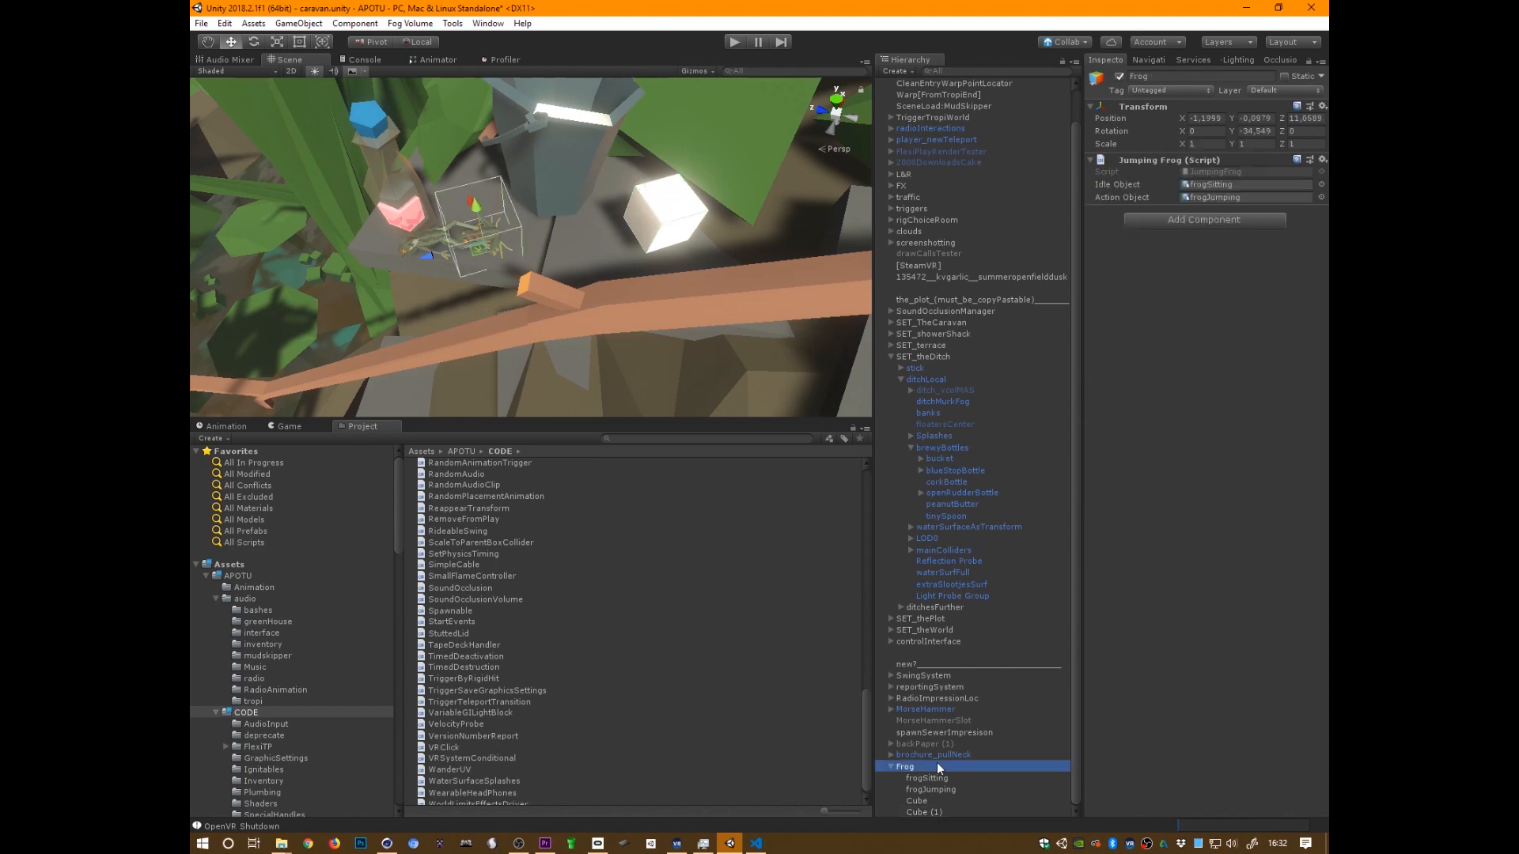
pyautogui.click(920, 800)
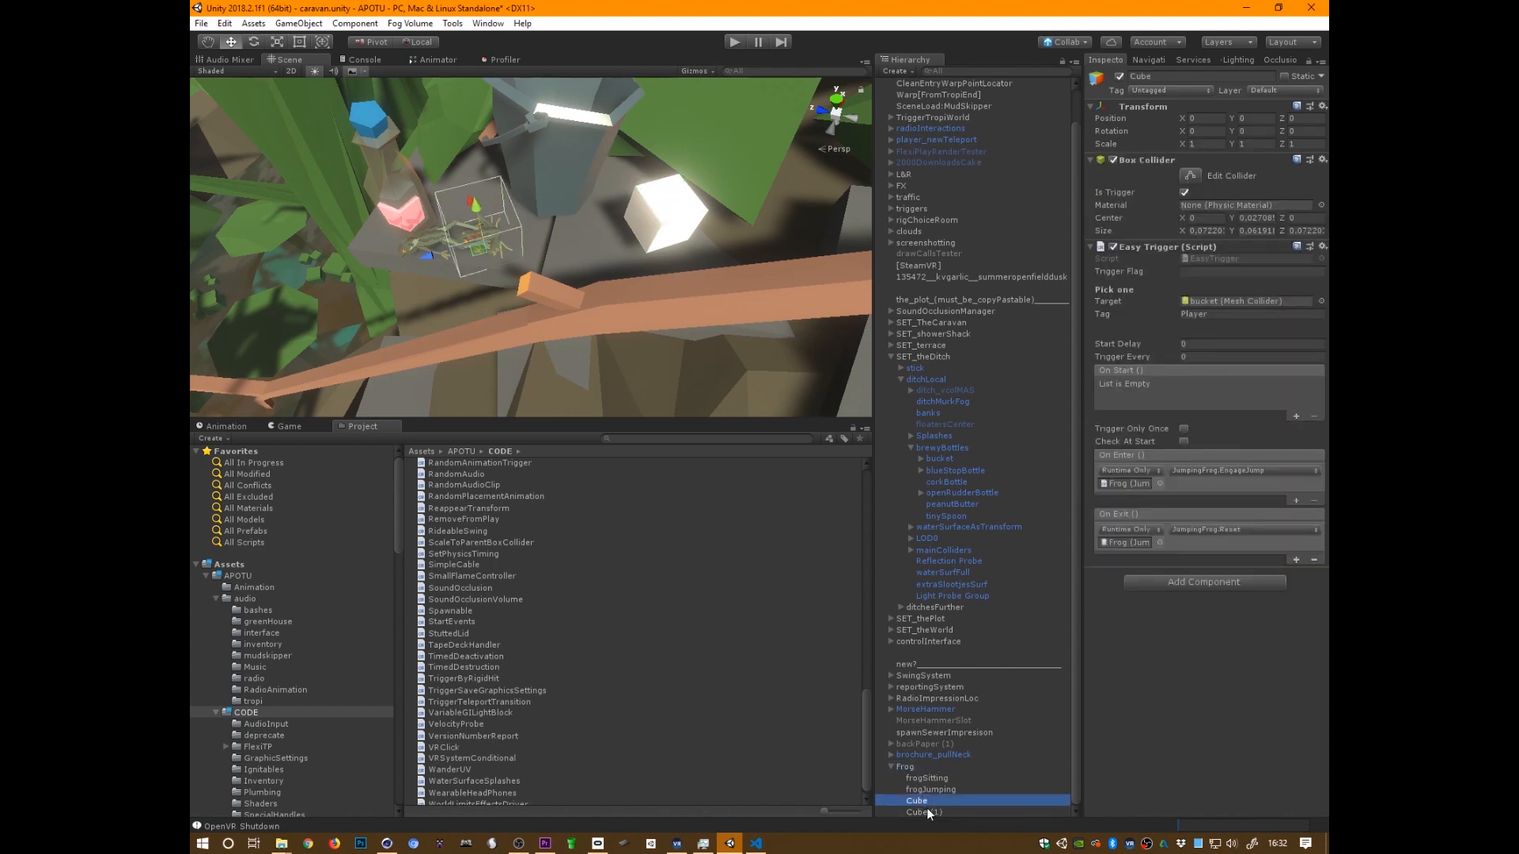
pyautogui.moveTo(922, 802); pyautogui.dragTo(1218, 301)
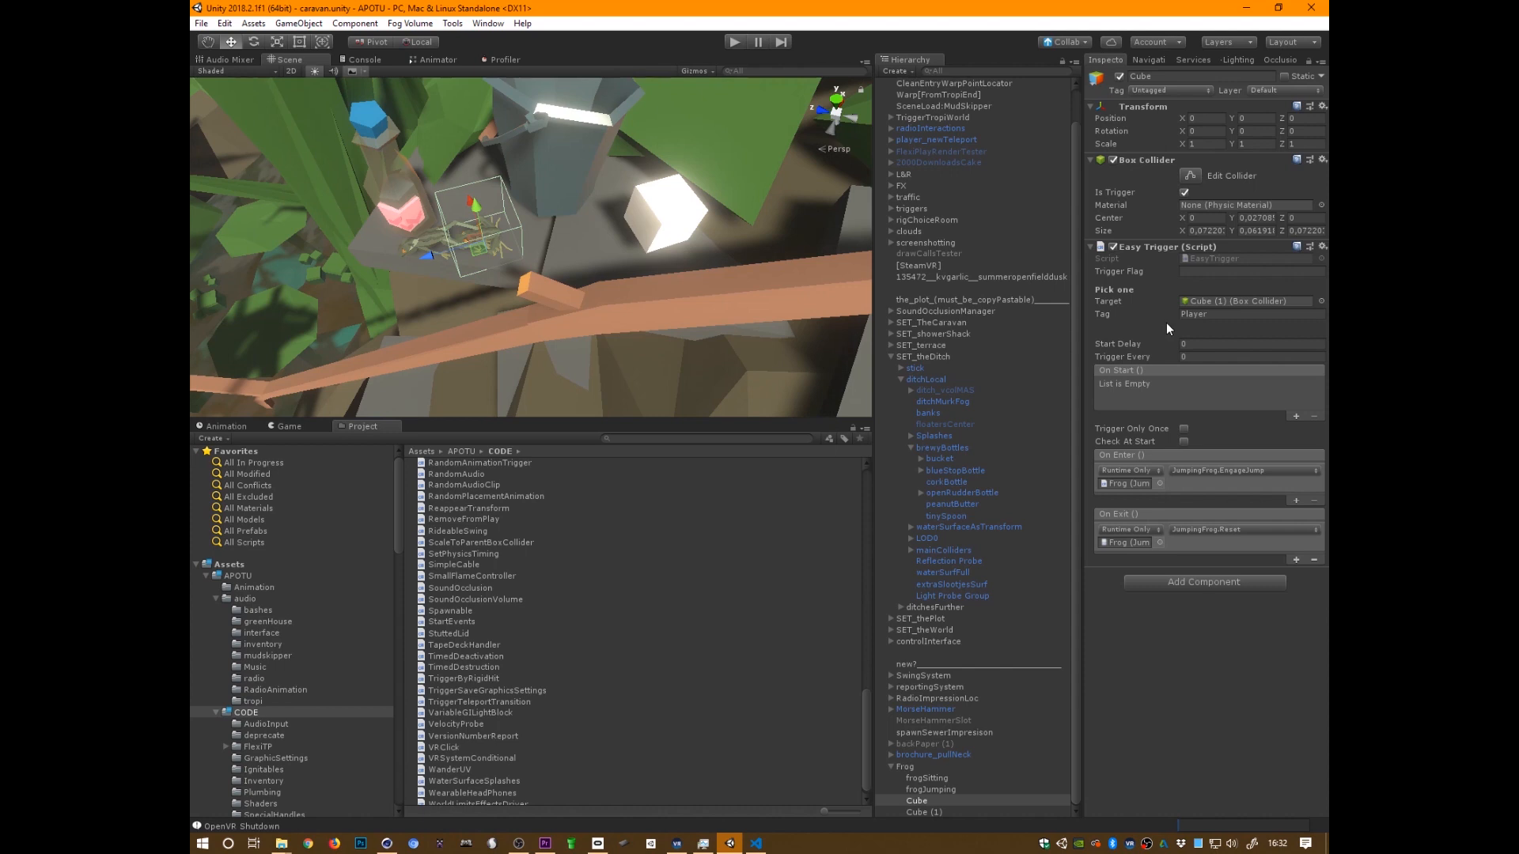
pyautogui.hotkey('ctrl', 'p')
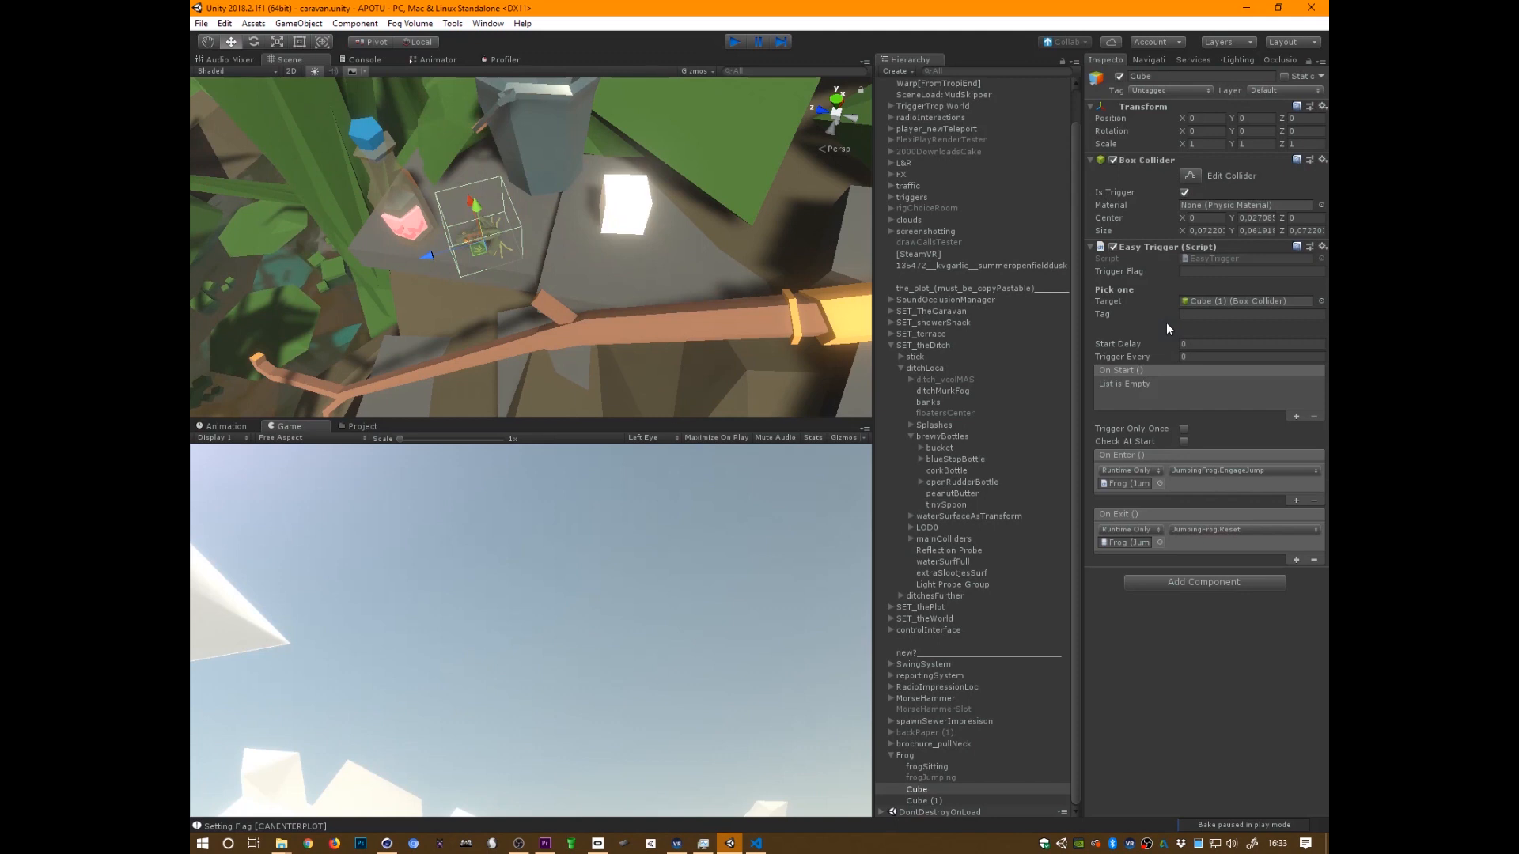
pyautogui.hotkey('ctrl', 'p')
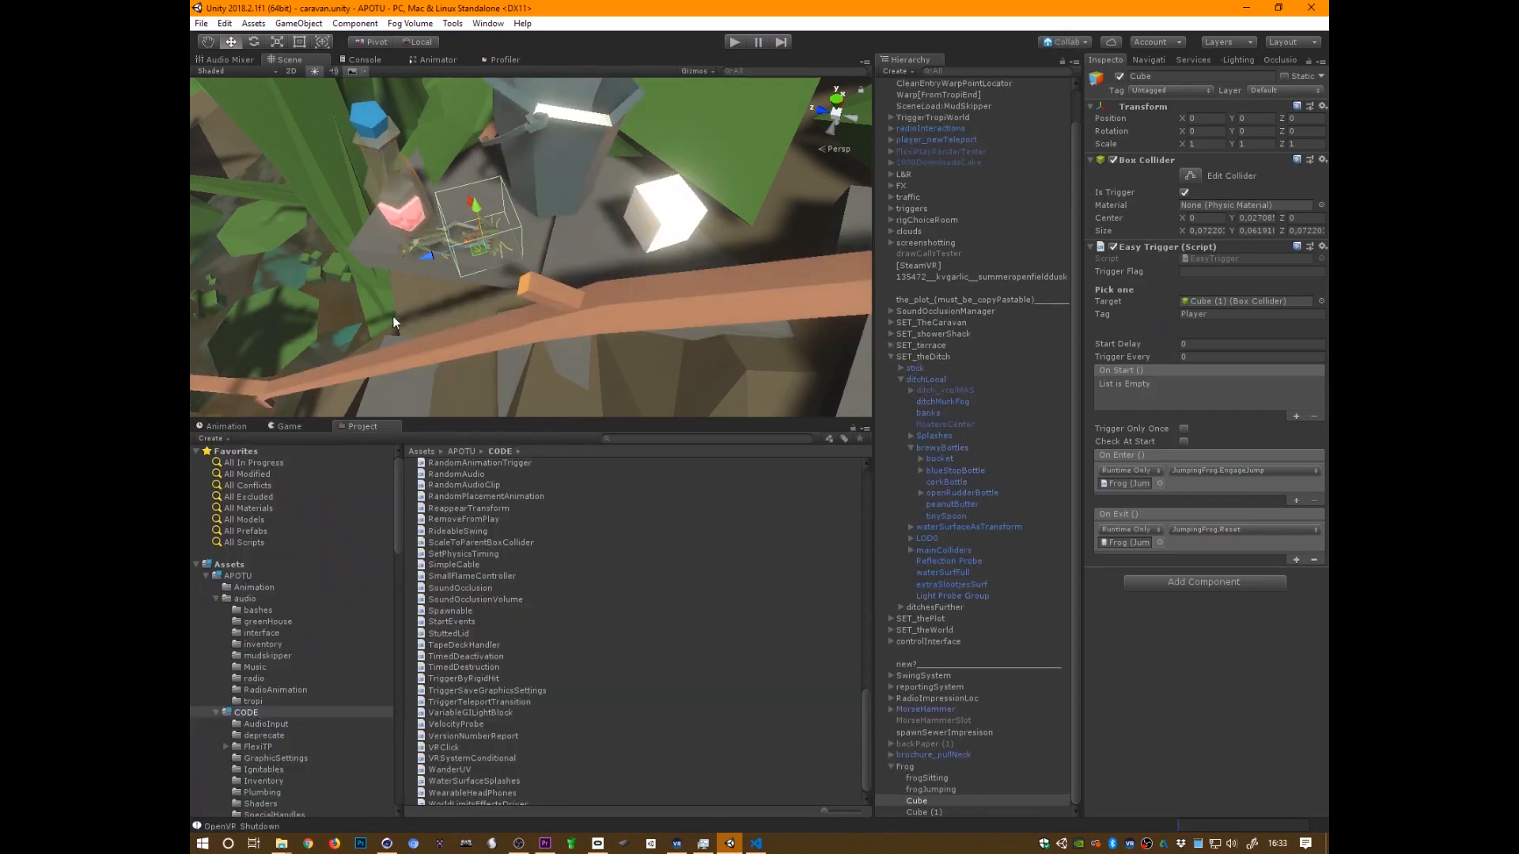
pyautogui.click(315, 72)
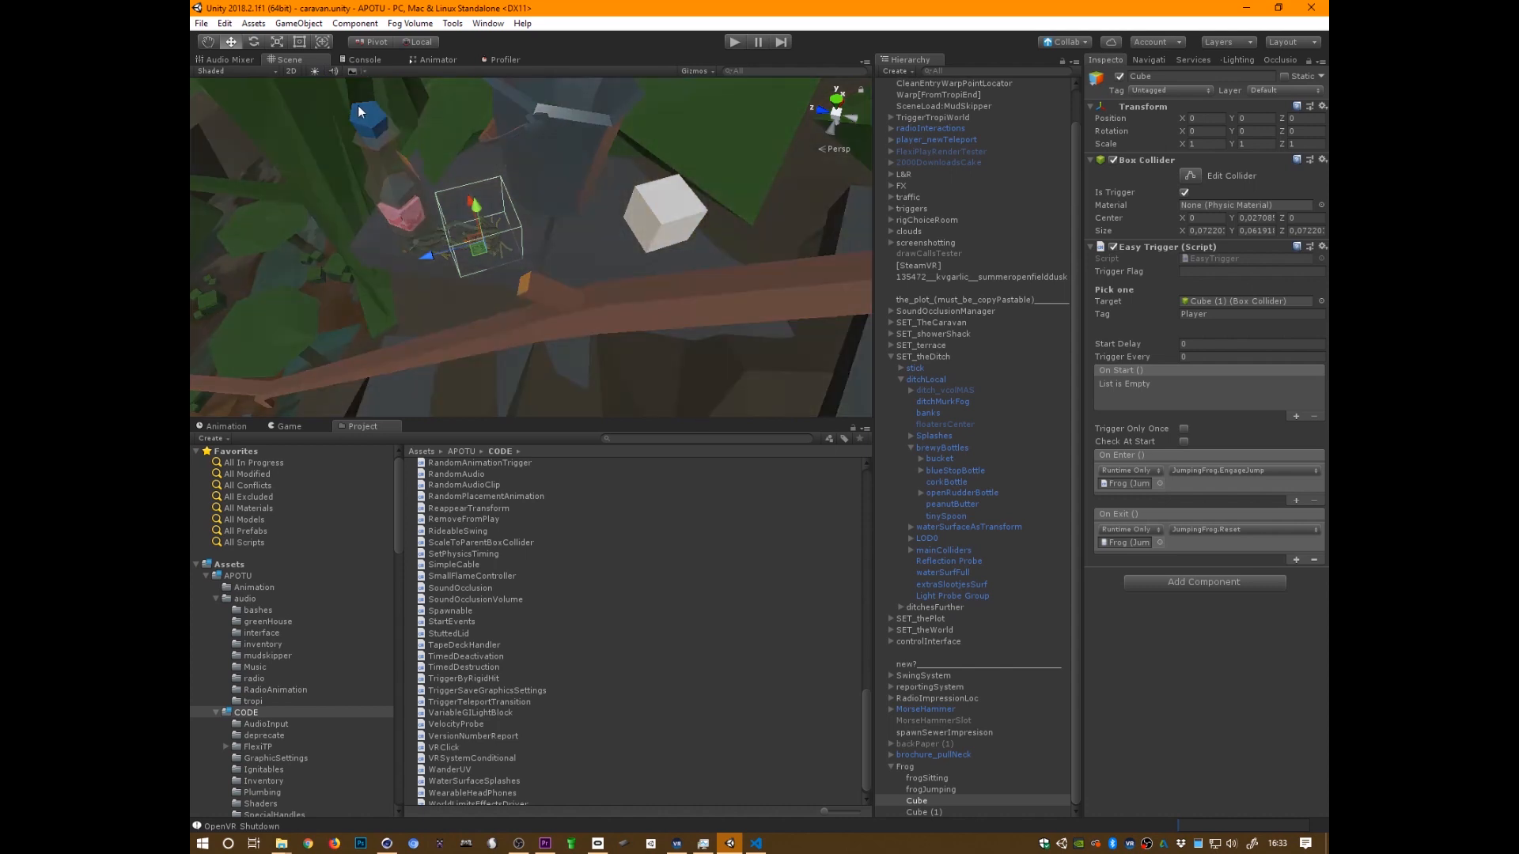
pyautogui.keyDown('alt'); pyautogui.moveTo(358, 111); pyautogui.dragTo(560, 254); pyautogui.keyUp('alt')
pyautogui.click(354, 72)
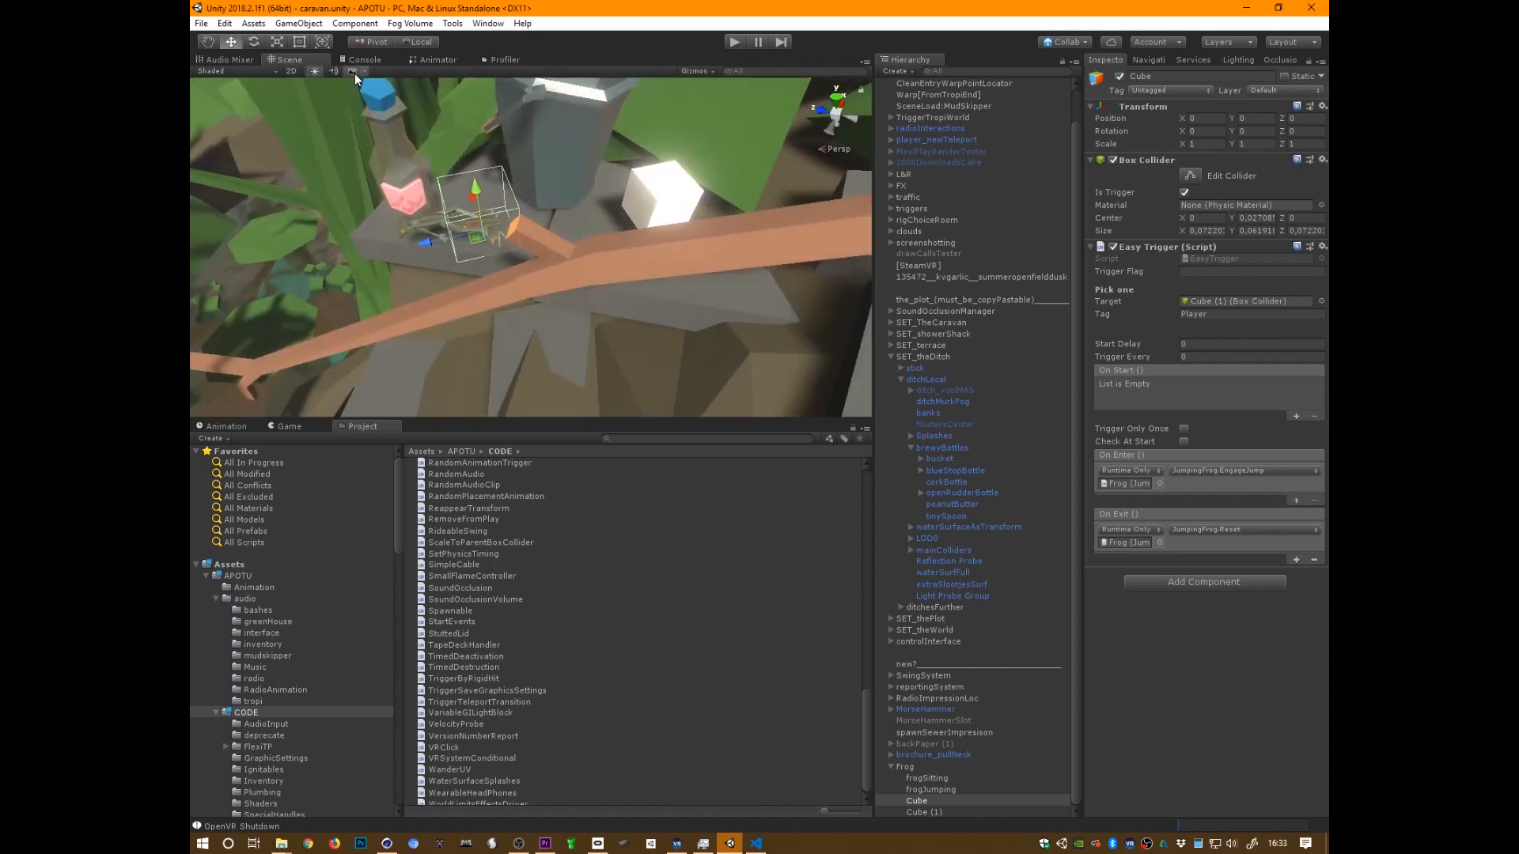
pyautogui.keyDown('alt'); pyautogui.moveTo(313, 119); pyautogui.dragTo(732, 329); pyautogui.keyUp('alt')
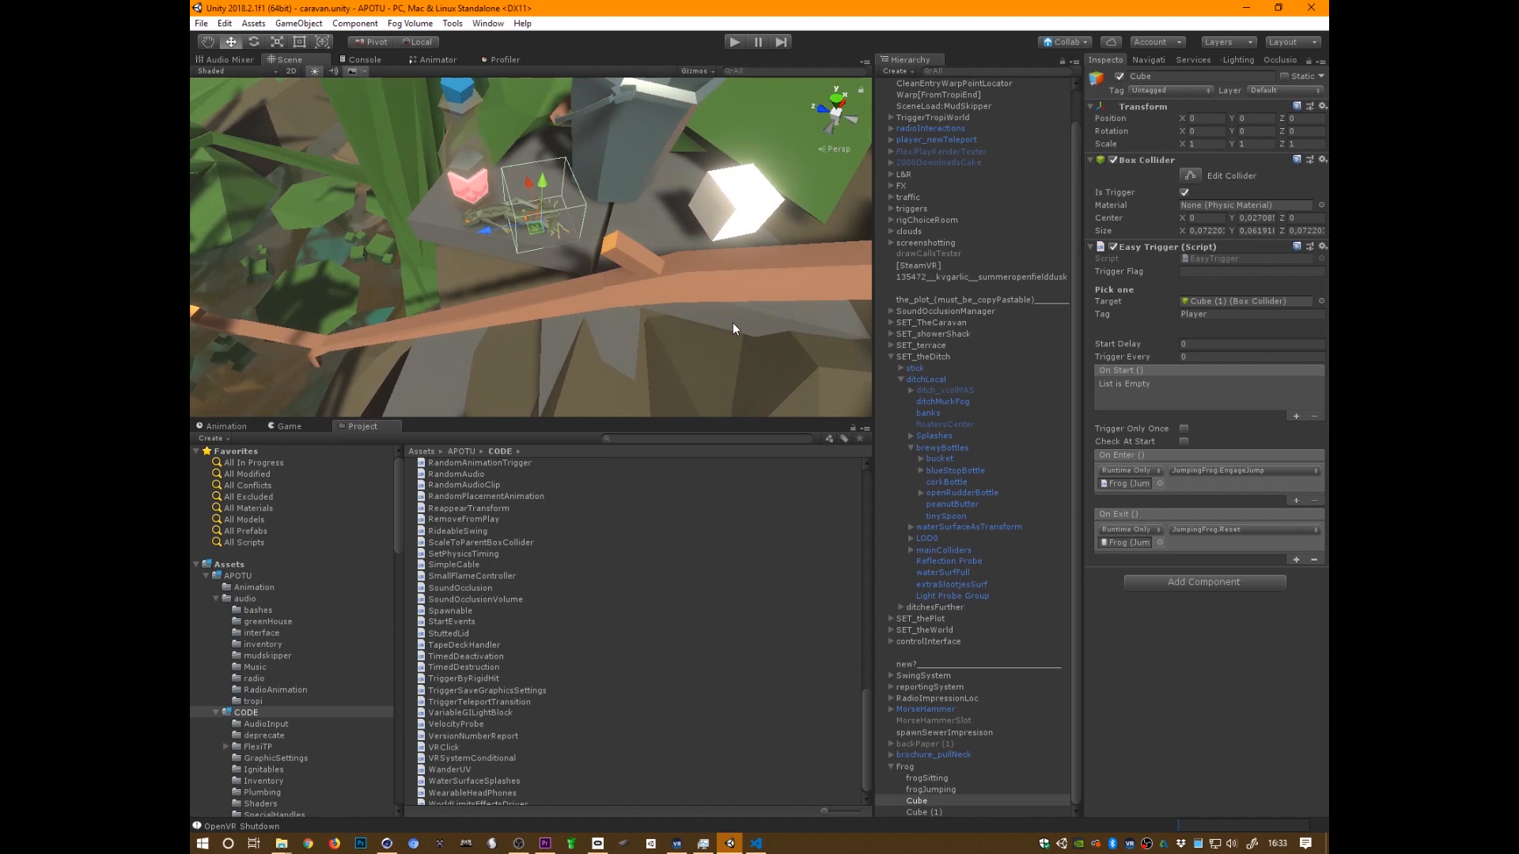
# Select frogJumping and examine its placement on the rock beside the bottle and bucket from several angles
pyautogui.click(947, 789)
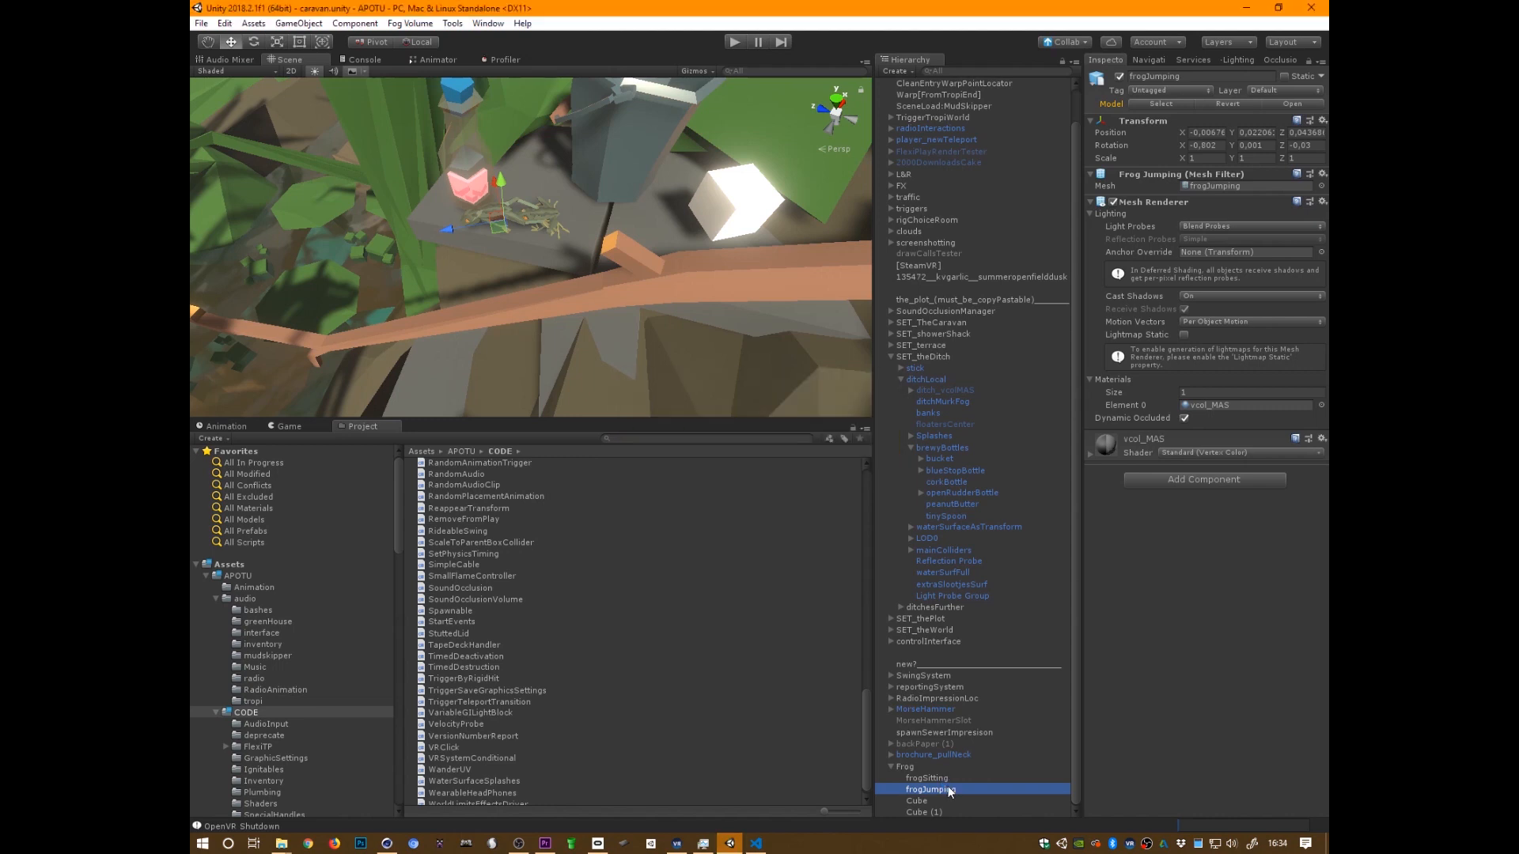
pyautogui.keyDown('alt'); pyautogui.moveTo(712, 342); pyautogui.dragTo(681, 262); pyautogui.keyUp('alt')
pyautogui.keyDown('alt'); pyautogui.moveTo(734, 311); pyautogui.dragTo(770, 285); pyautogui.keyUp('alt')
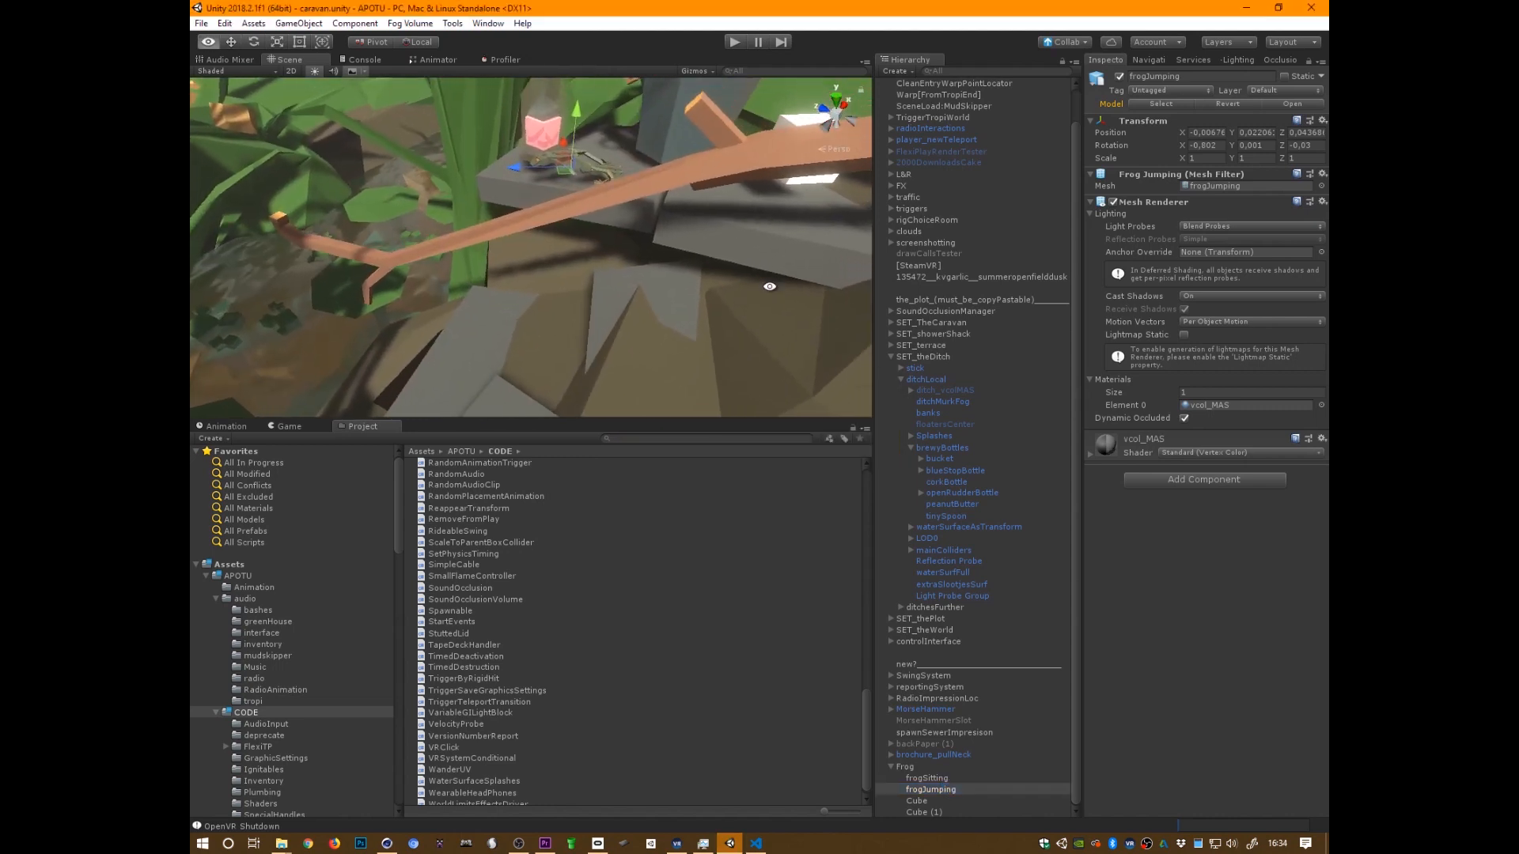
pyautogui.keyDown('alt'); pyautogui.moveTo(770, 285); pyautogui.dragTo(512, 359, button='right'); pyautogui.keyUp('alt')
pyautogui.keyDown('alt'); pyautogui.moveTo(654, 360); pyautogui.dragTo(634, 305); pyautogui.keyUp('alt')
pyautogui.keyDown('alt'); pyautogui.moveTo(637, 346); pyautogui.dragTo(1027, 248, button='right'); pyautogui.keyUp('alt')
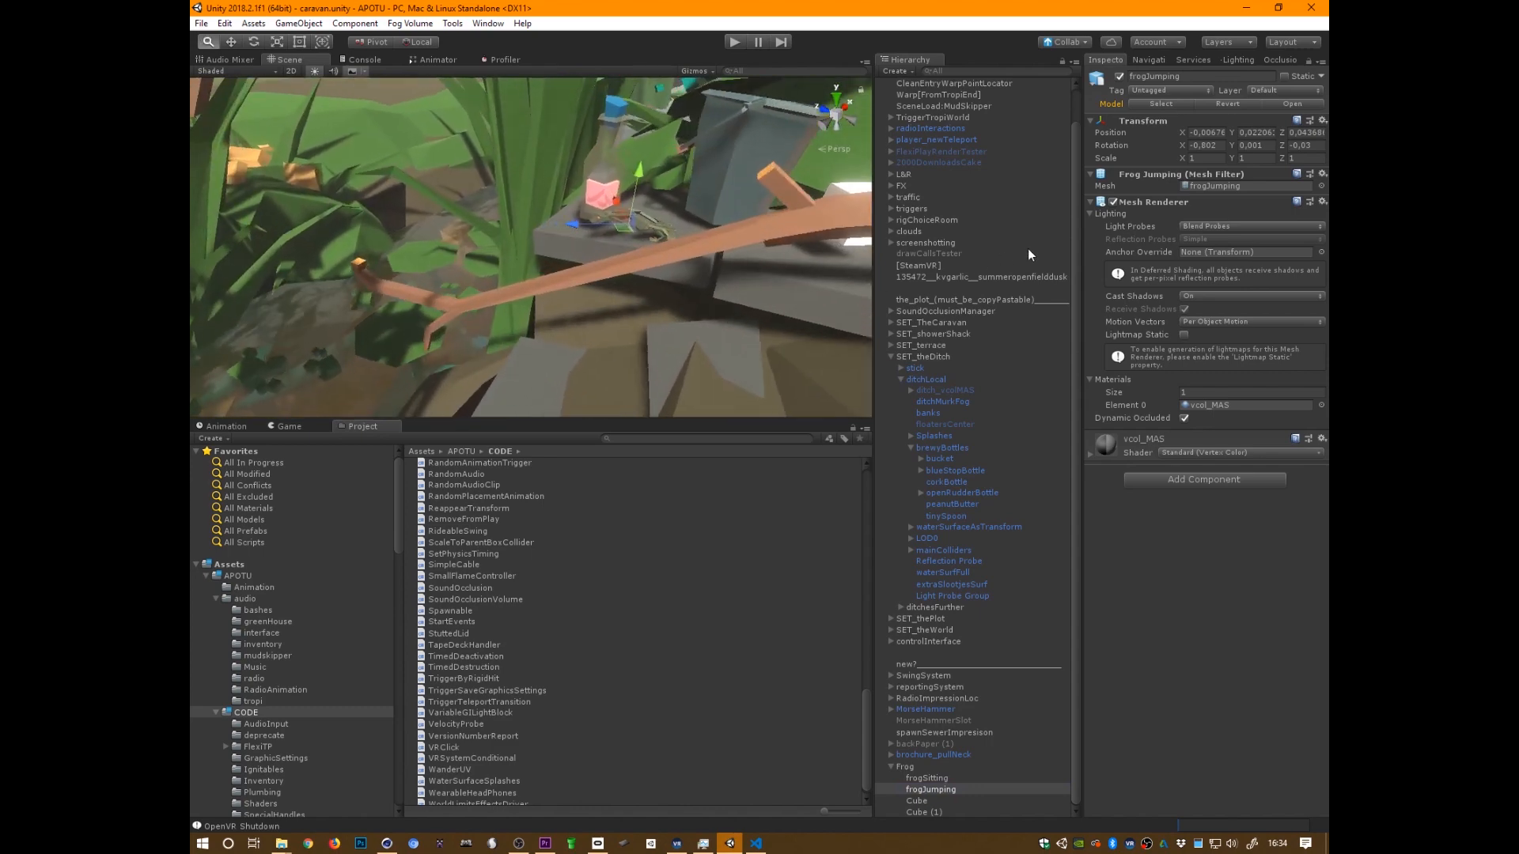
pyautogui.moveTo(699, 290); pyautogui.dragTo(695, 349, button='middle')
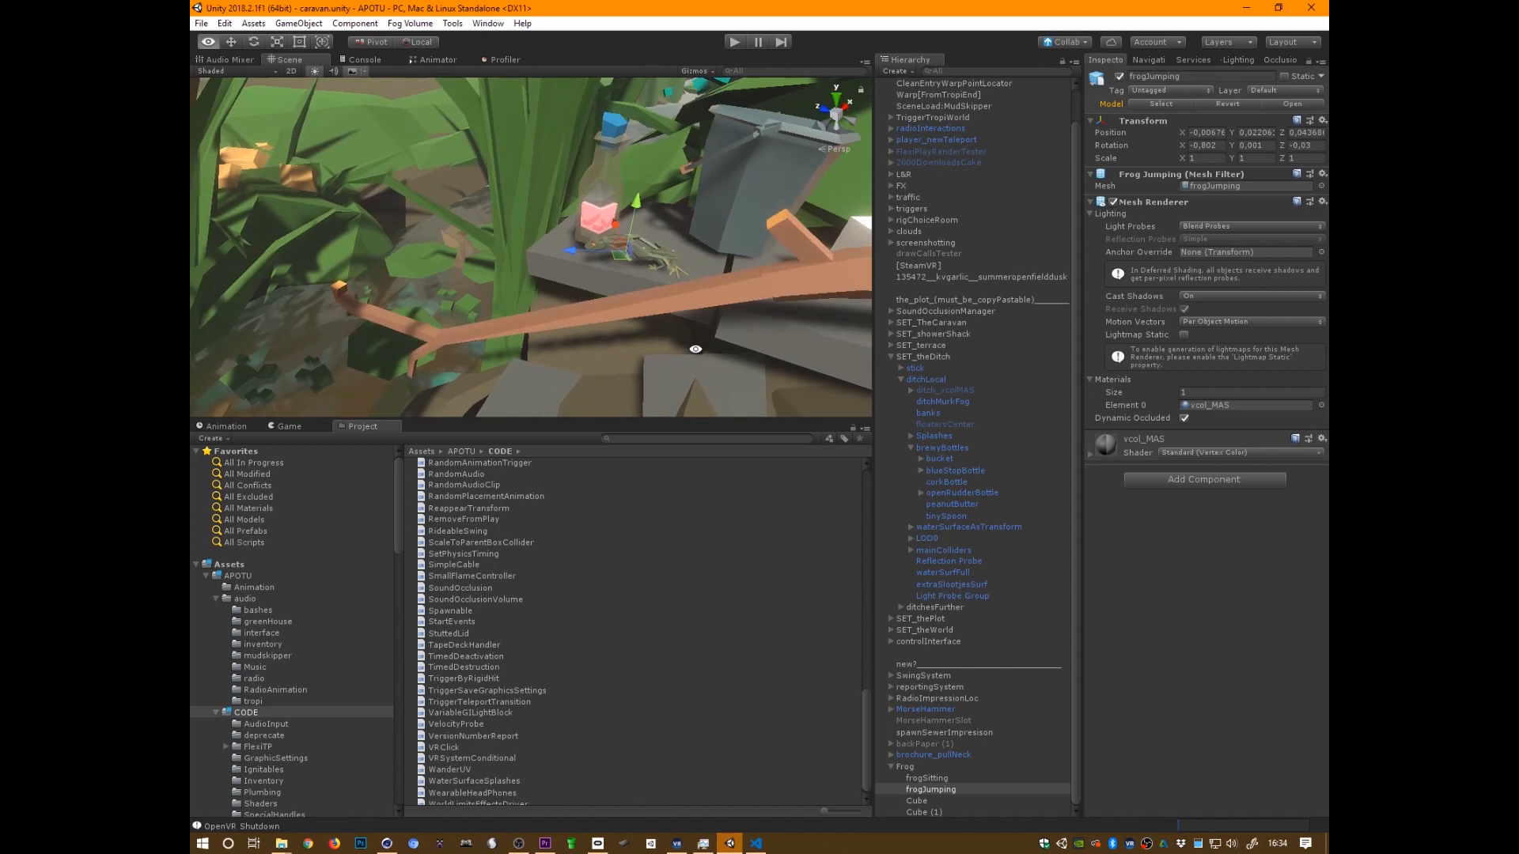
pyautogui.moveTo(696, 349)
pyautogui.keyDown('alt'); pyautogui.mouseDown()
pyautogui.moveTo(744, 339)
pyautogui.moveTo(706, 335)
pyautogui.mouseUp(); pyautogui.keyUp('alt')
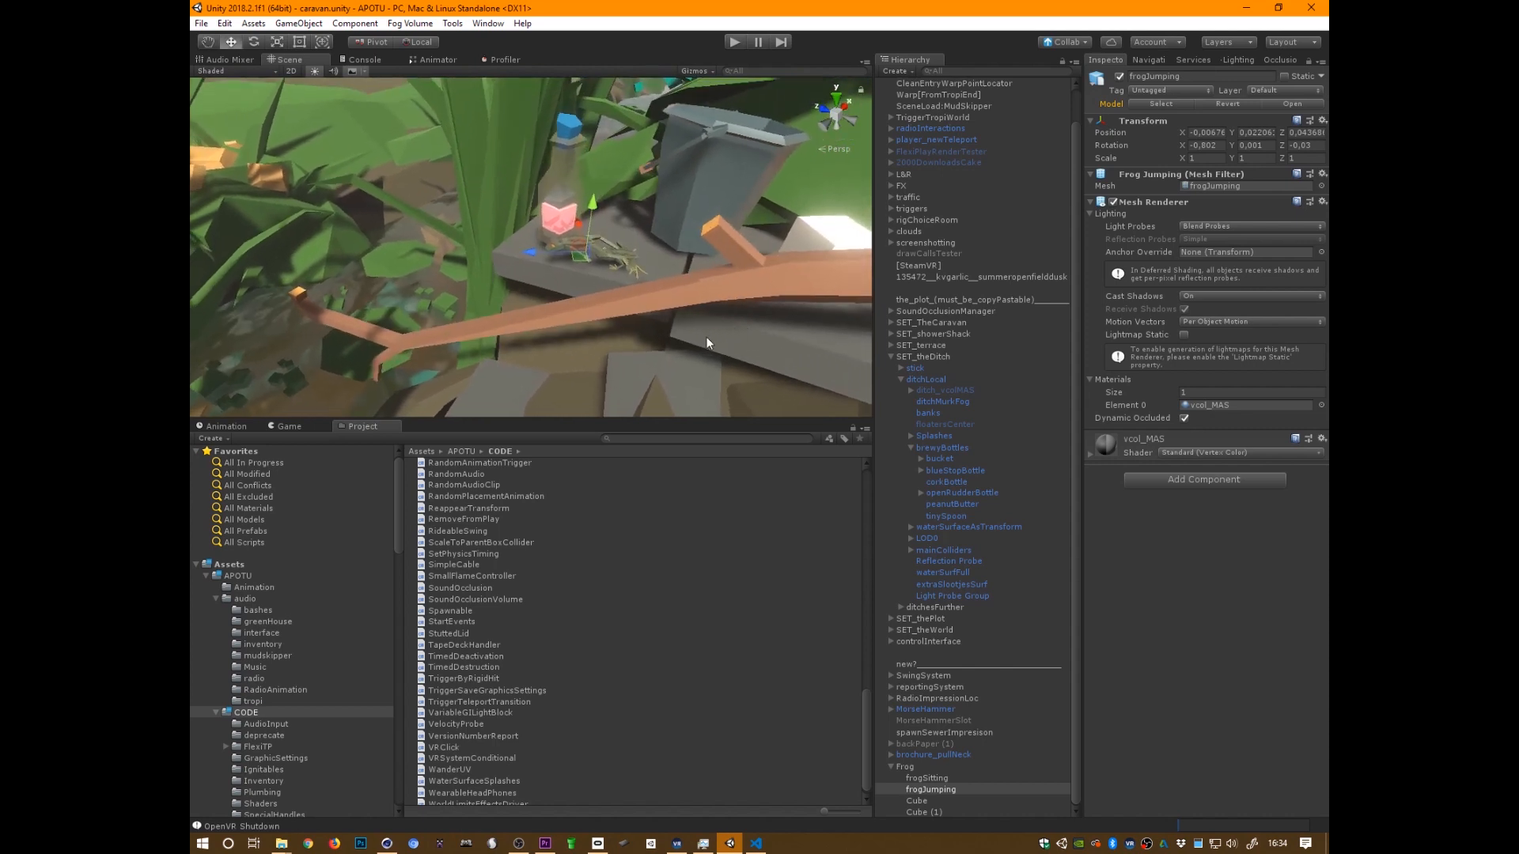
pyautogui.moveTo(705, 336)
pyautogui.keyDown('alt'); pyautogui.mouseDown()
pyautogui.moveTo(731, 332)
pyautogui.moveTo(706, 326)
pyautogui.mouseUp(); pyautogui.keyUp('alt')
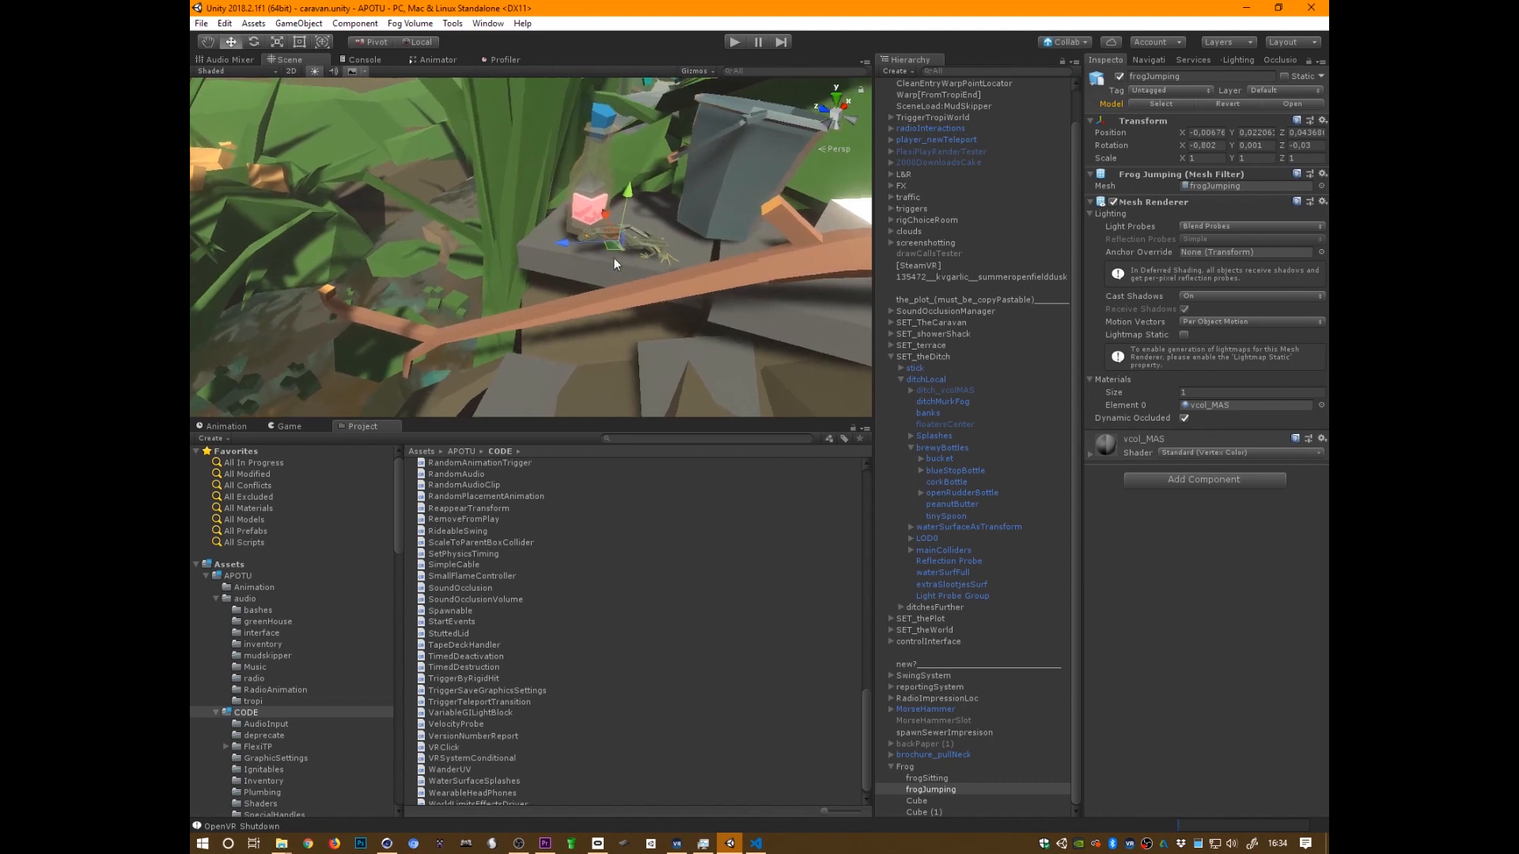
pyautogui.moveTo(637, 335); pyautogui.dragTo(676, 338, button='middle')
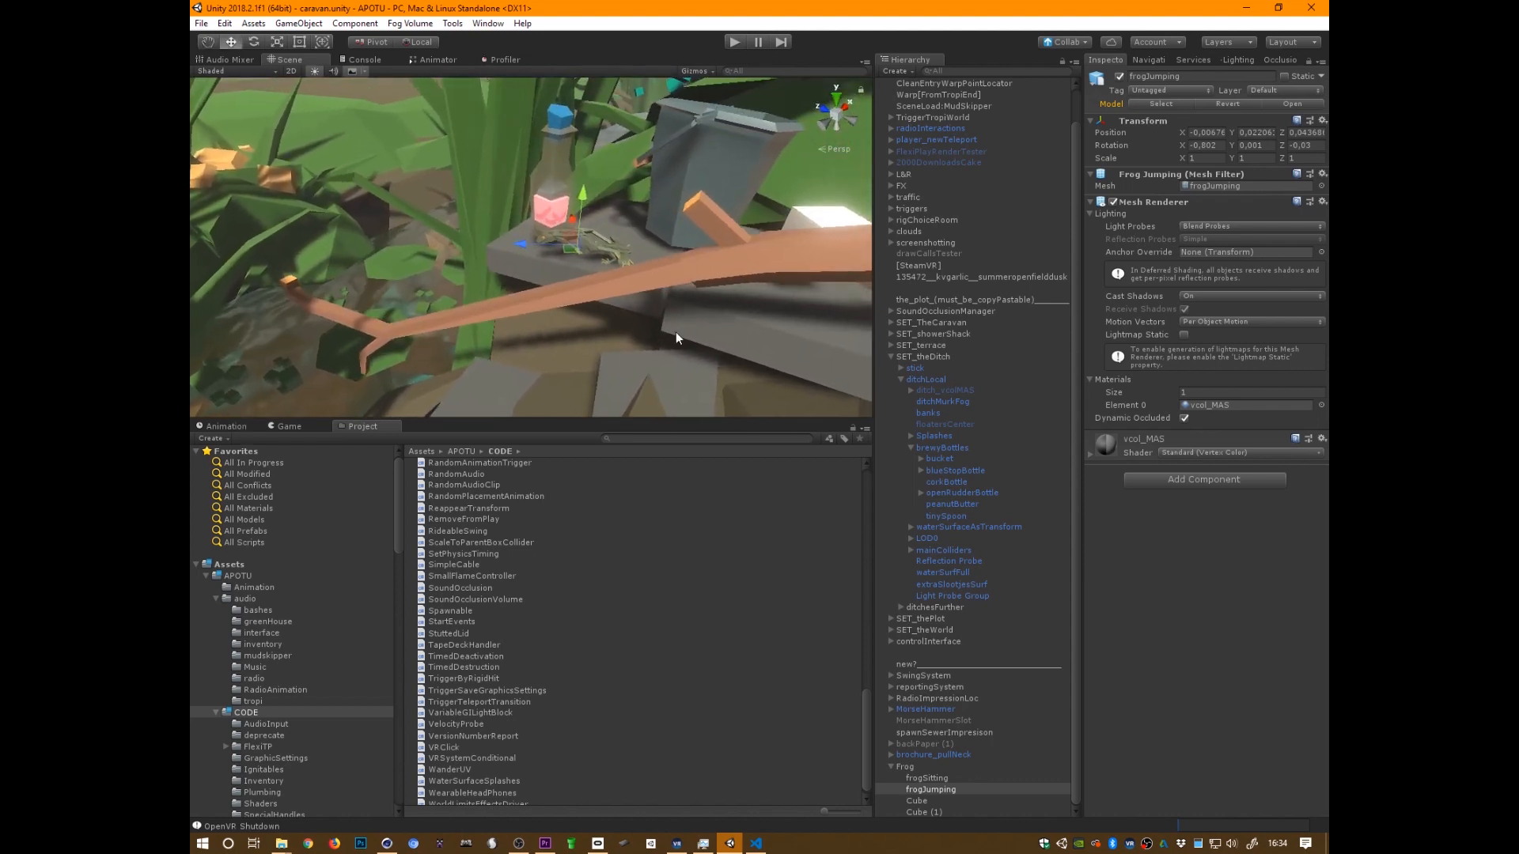
# Start a new animation clip for frogJumping and open the APOTU Animation folder as its save location
pyautogui.click(232, 425)
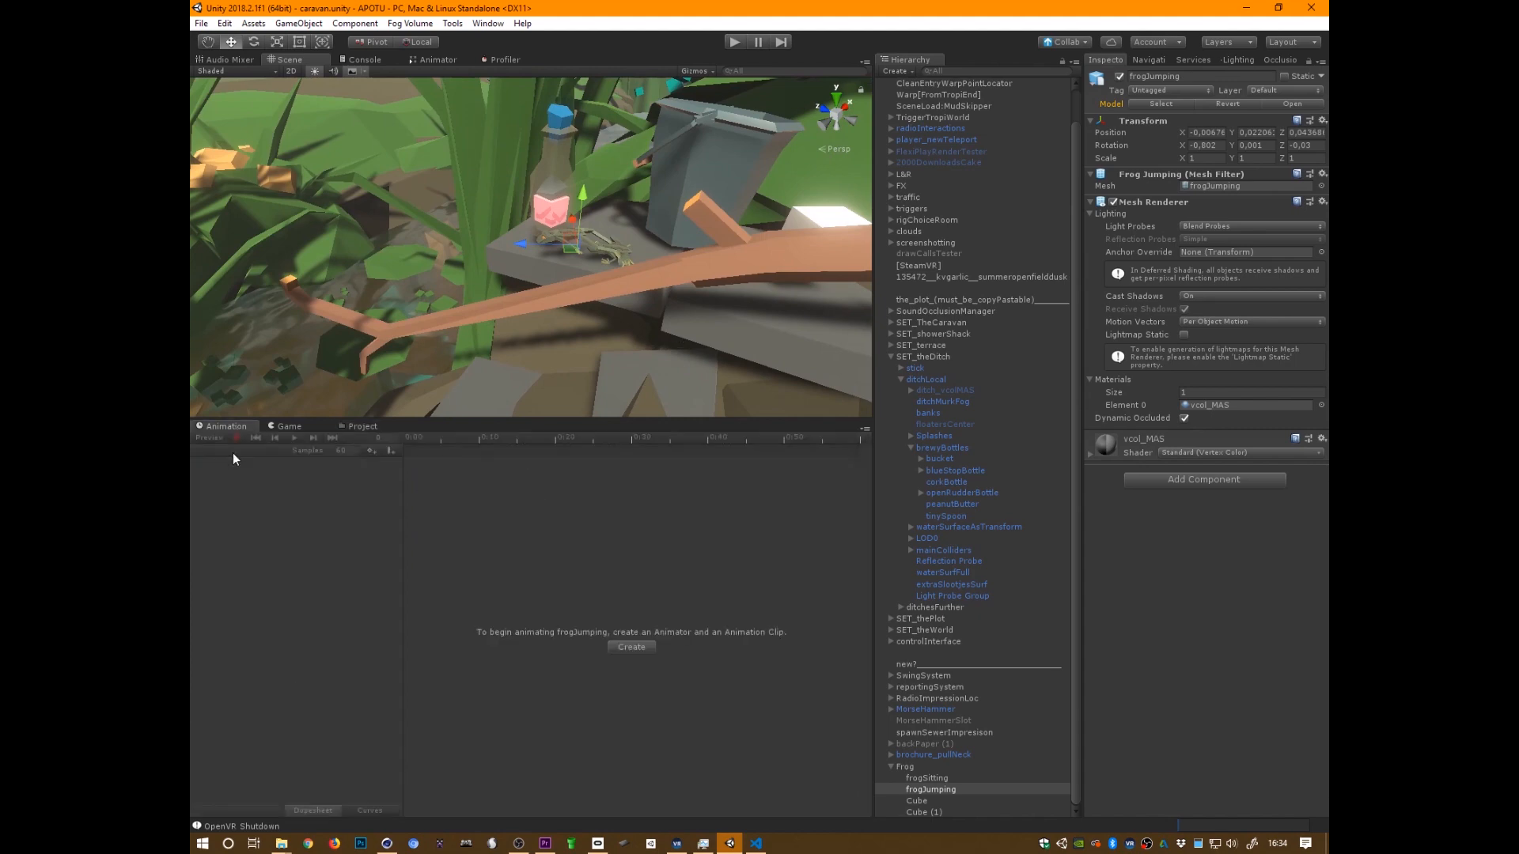
pyautogui.click(633, 647)
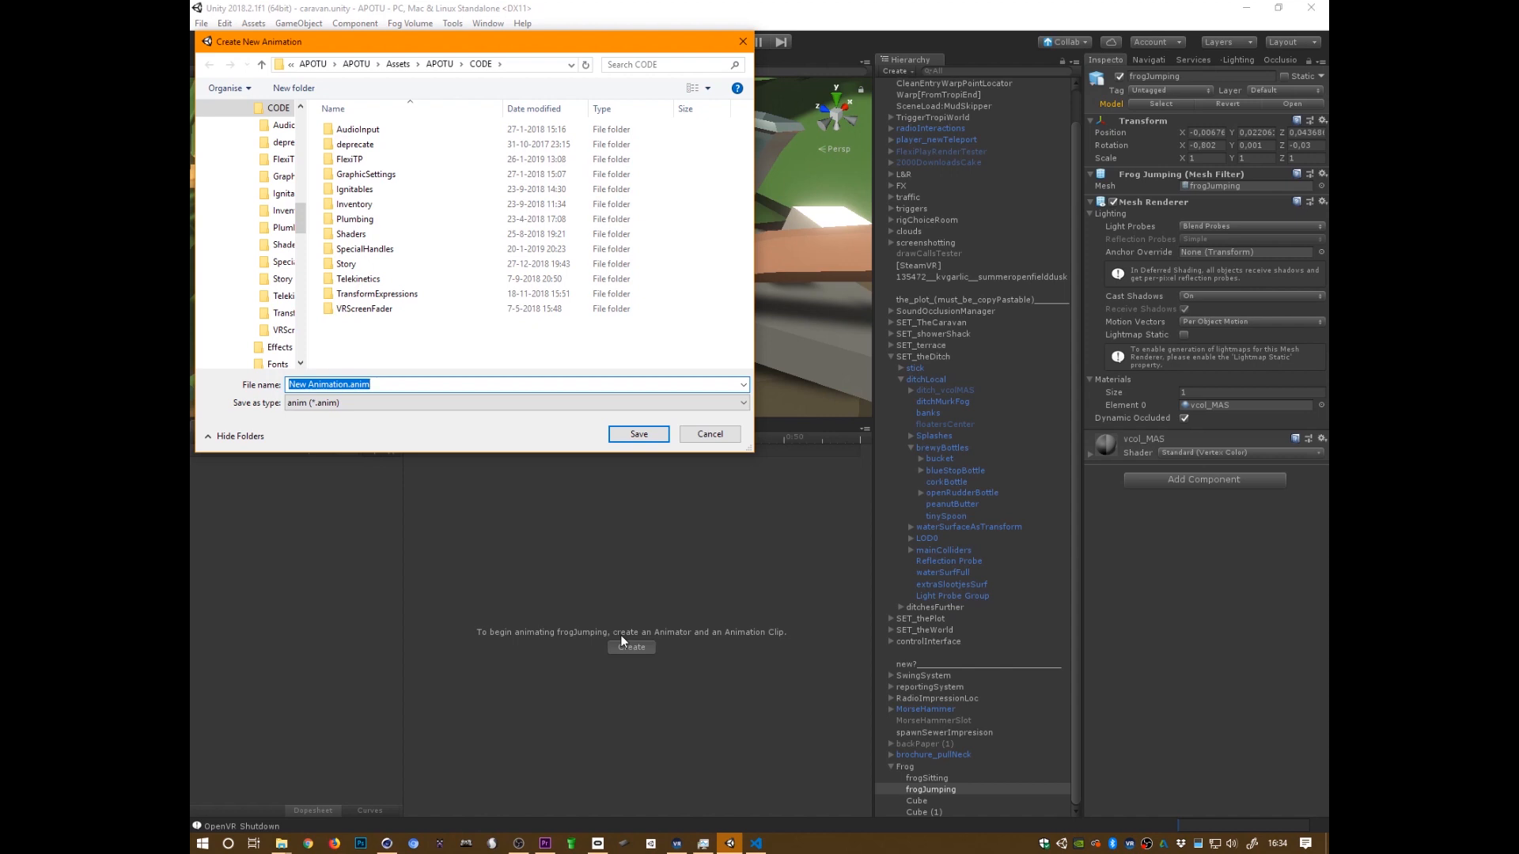
pyautogui.click(437, 65)
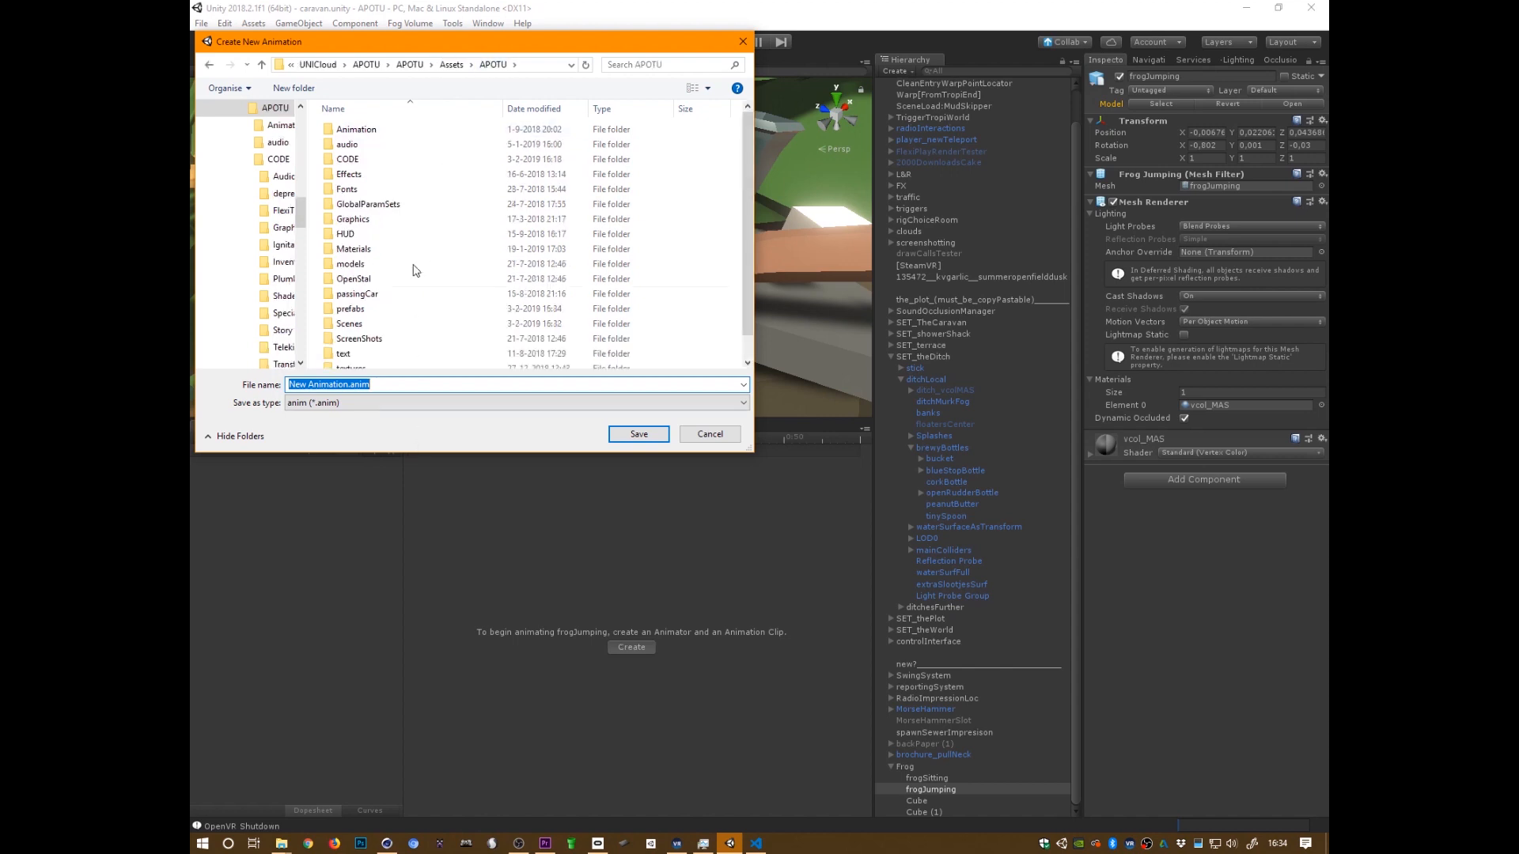
pyautogui.doubleClick(396, 129)
pyautogui.moveTo(498, 46); pyautogui.dragTo(602, 117)
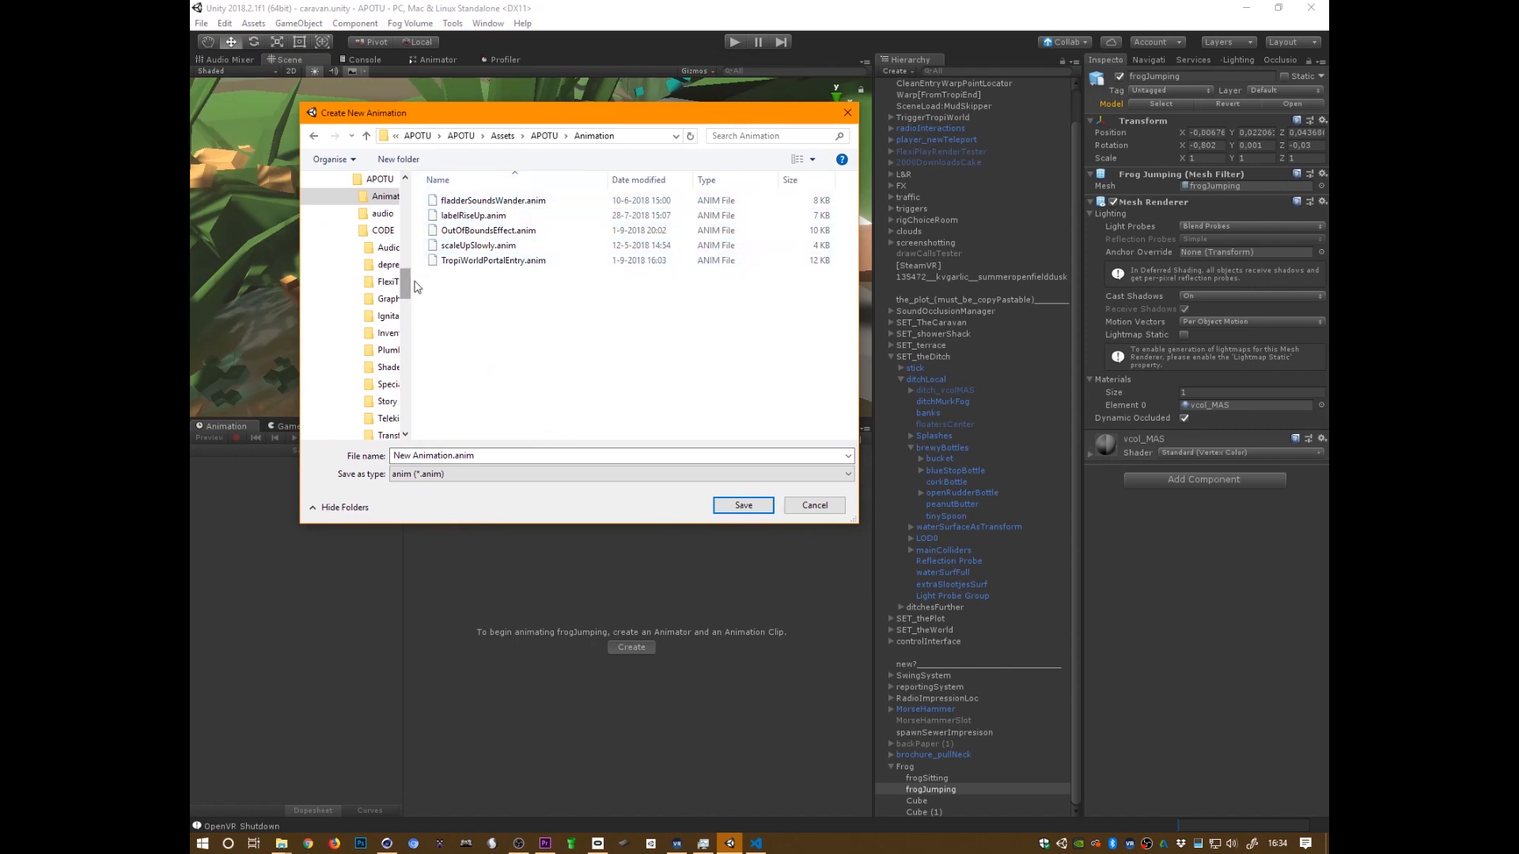
pyautogui.moveTo(413, 281); pyautogui.dragTo(520, 282)
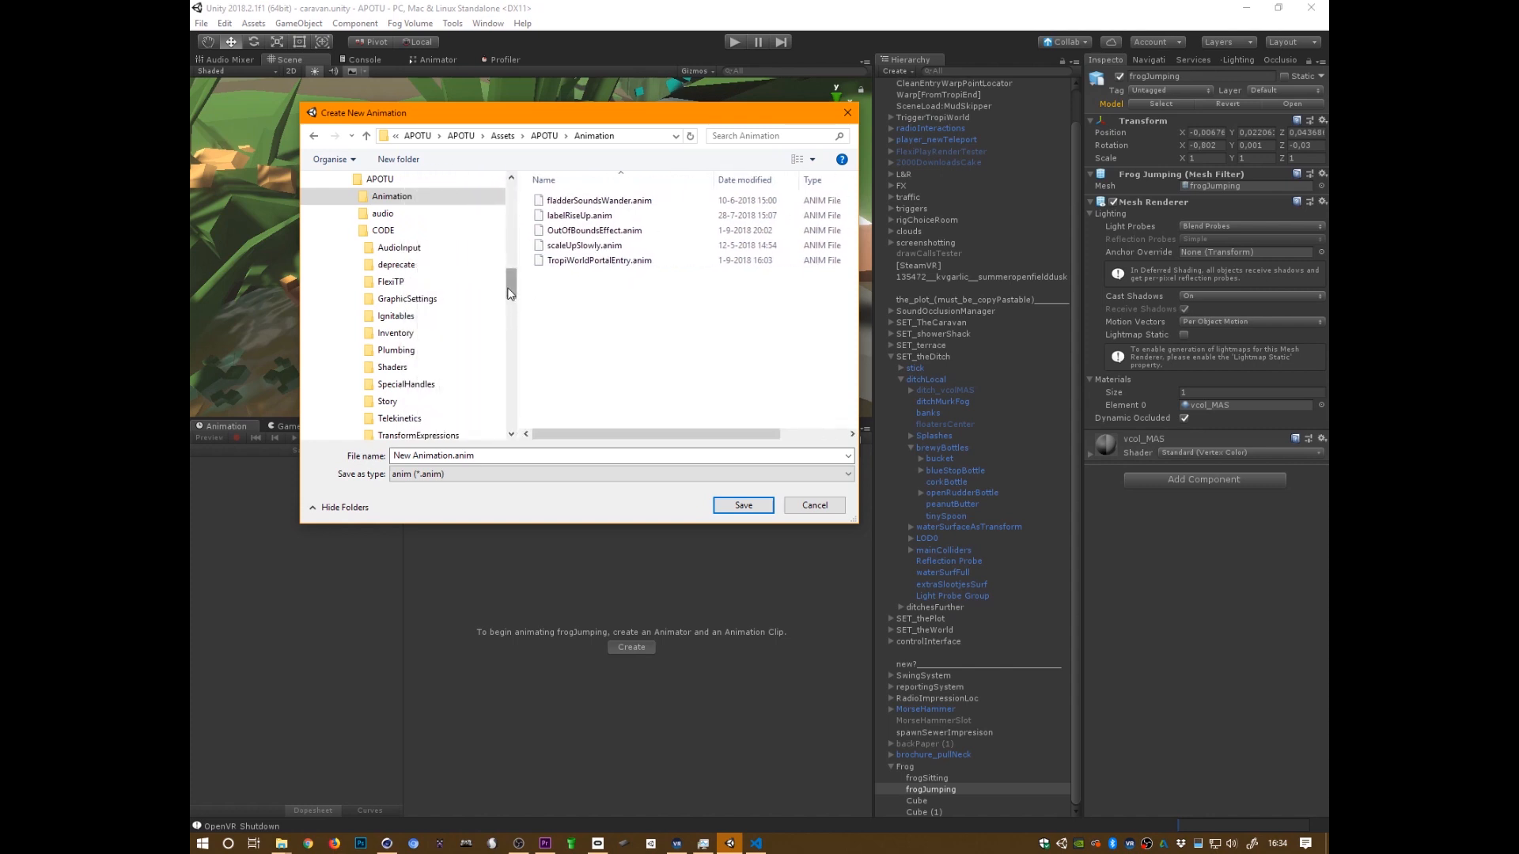
pyautogui.scroll(-2, 513, 299)
pyautogui.scroll(-2, 513, 299)
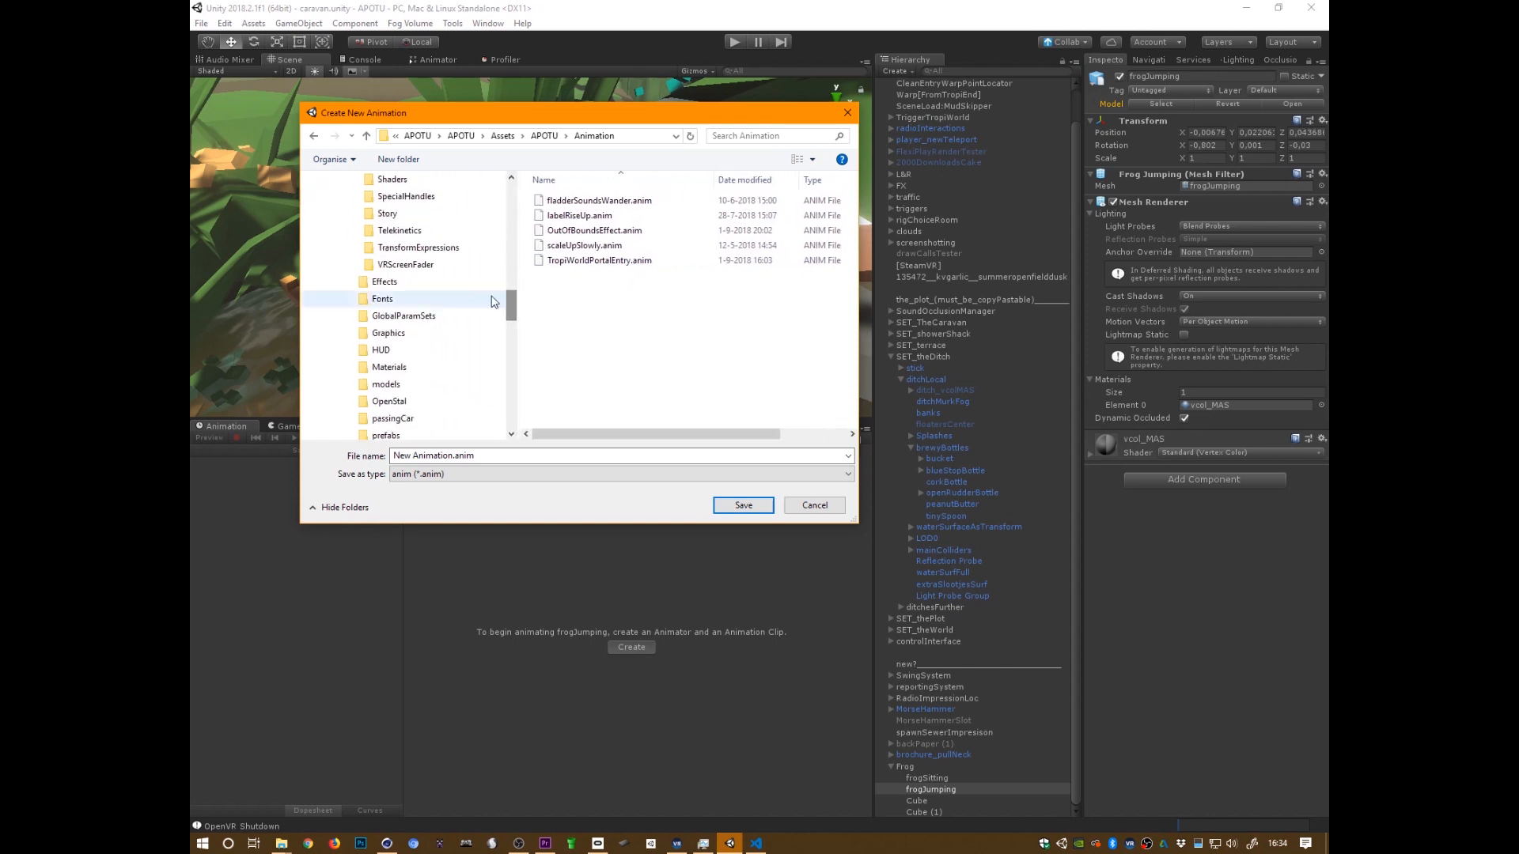
pyautogui.click(466, 282)
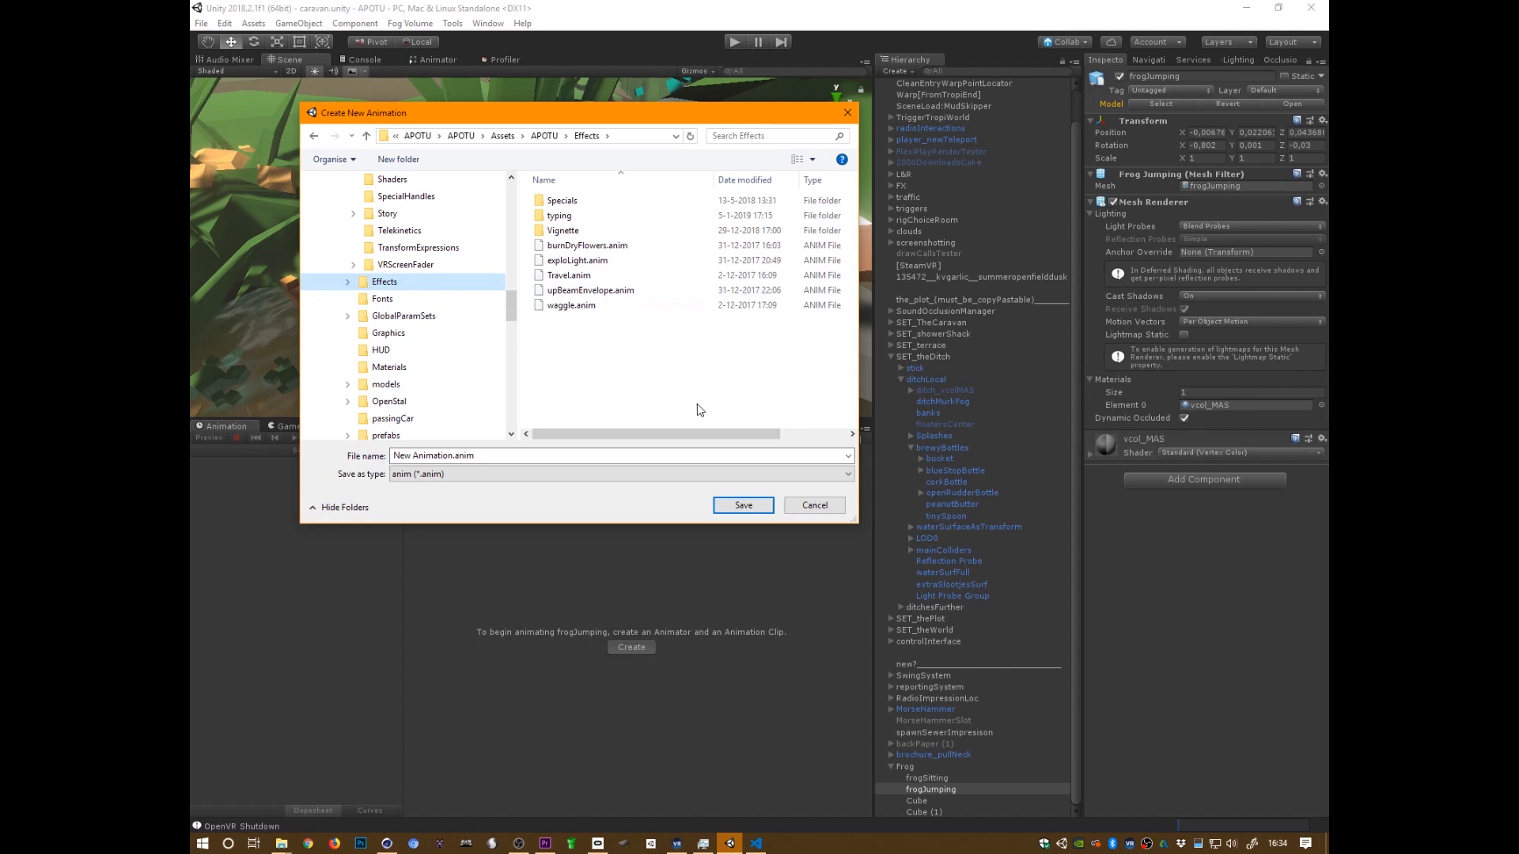
pyautogui.moveTo(513, 311)
pyautogui.mouseDown()
pyautogui.moveTo(512, 286)
pyautogui.moveTo(512, 332)
pyautogui.moveTo(512, 283)
pyautogui.mouseUp()
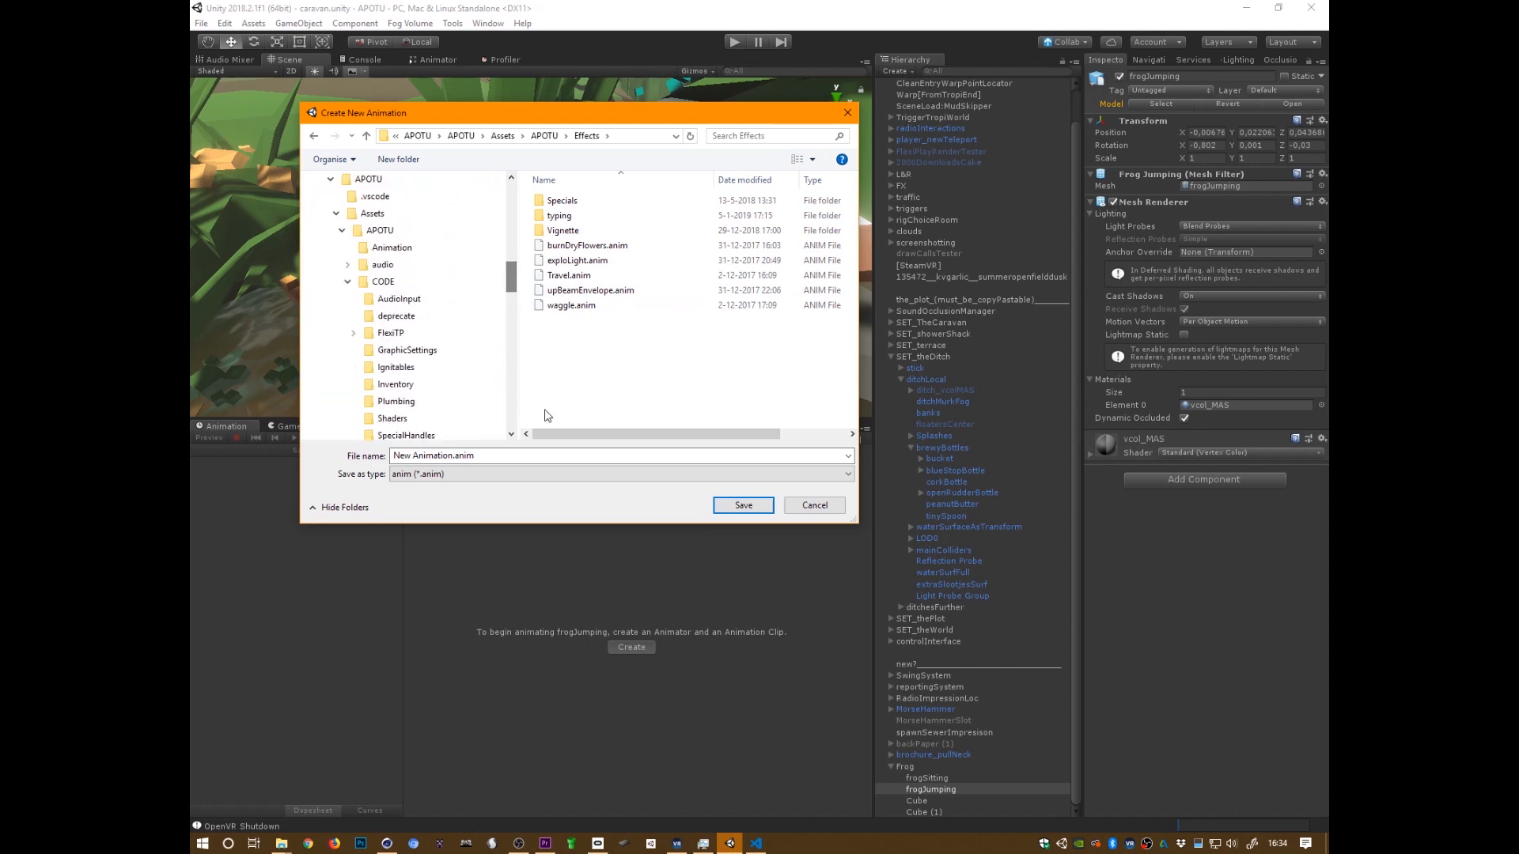
pyautogui.click(392, 249)
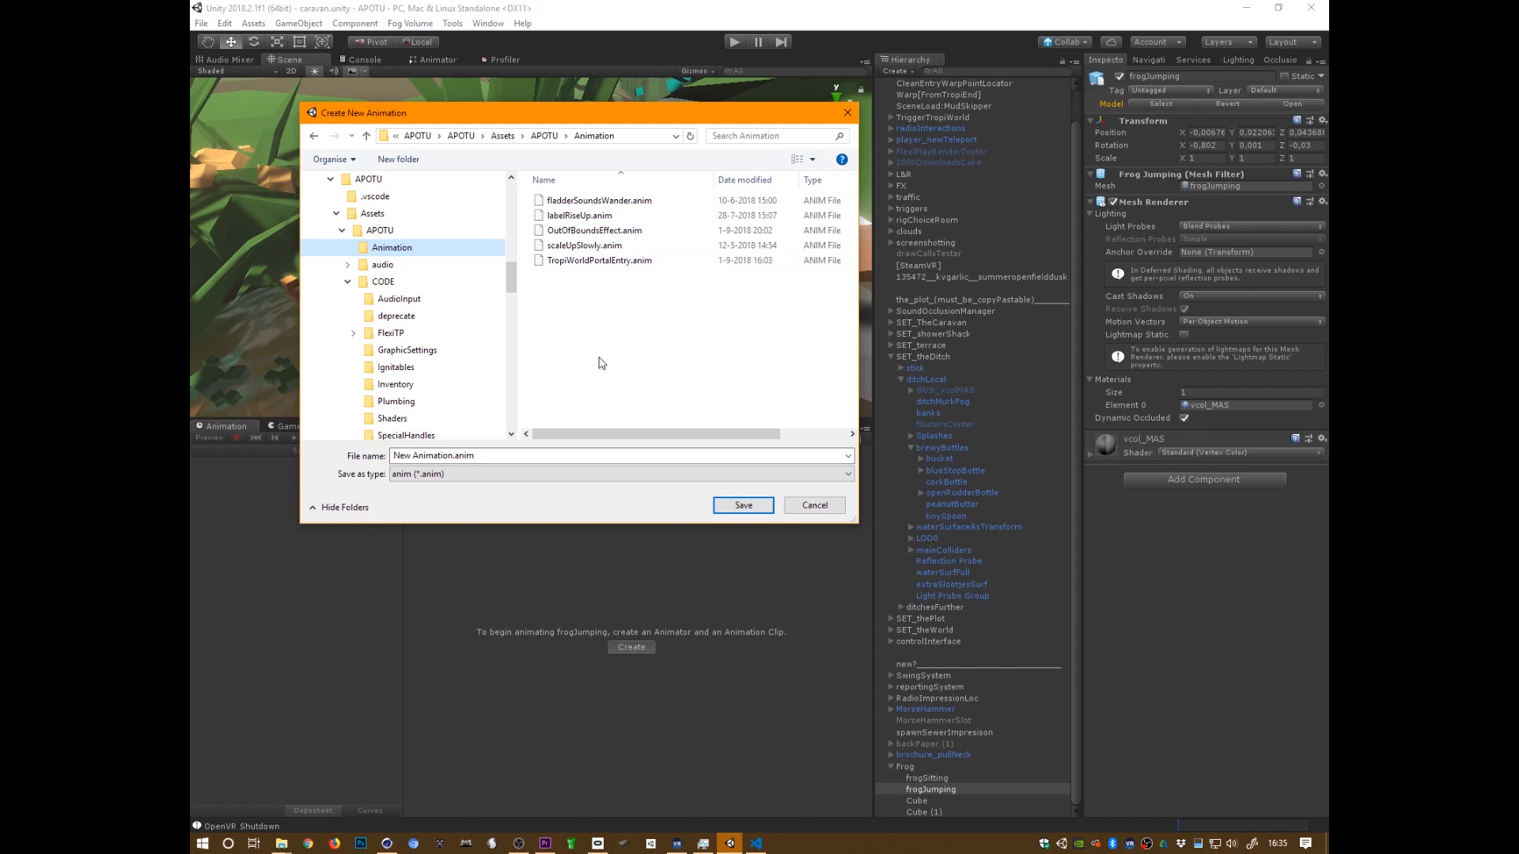
# Save the new frogJumping clip as jumpIntoWater in the Animation folder
pyautogui.click(528, 458)
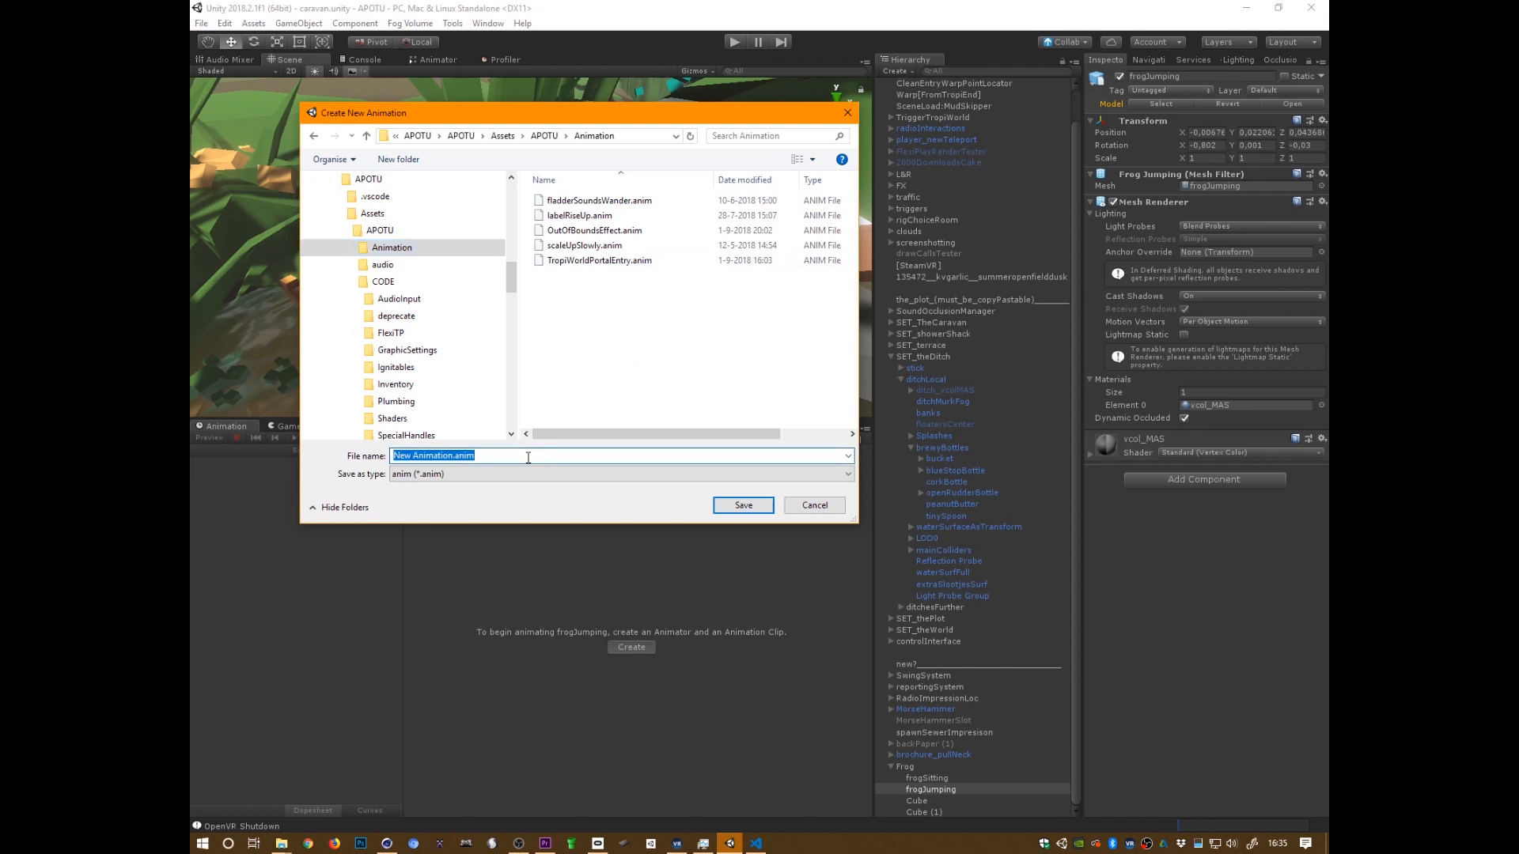
pyautogui.write('jumpIntoWater')
pyautogui.press('Return')
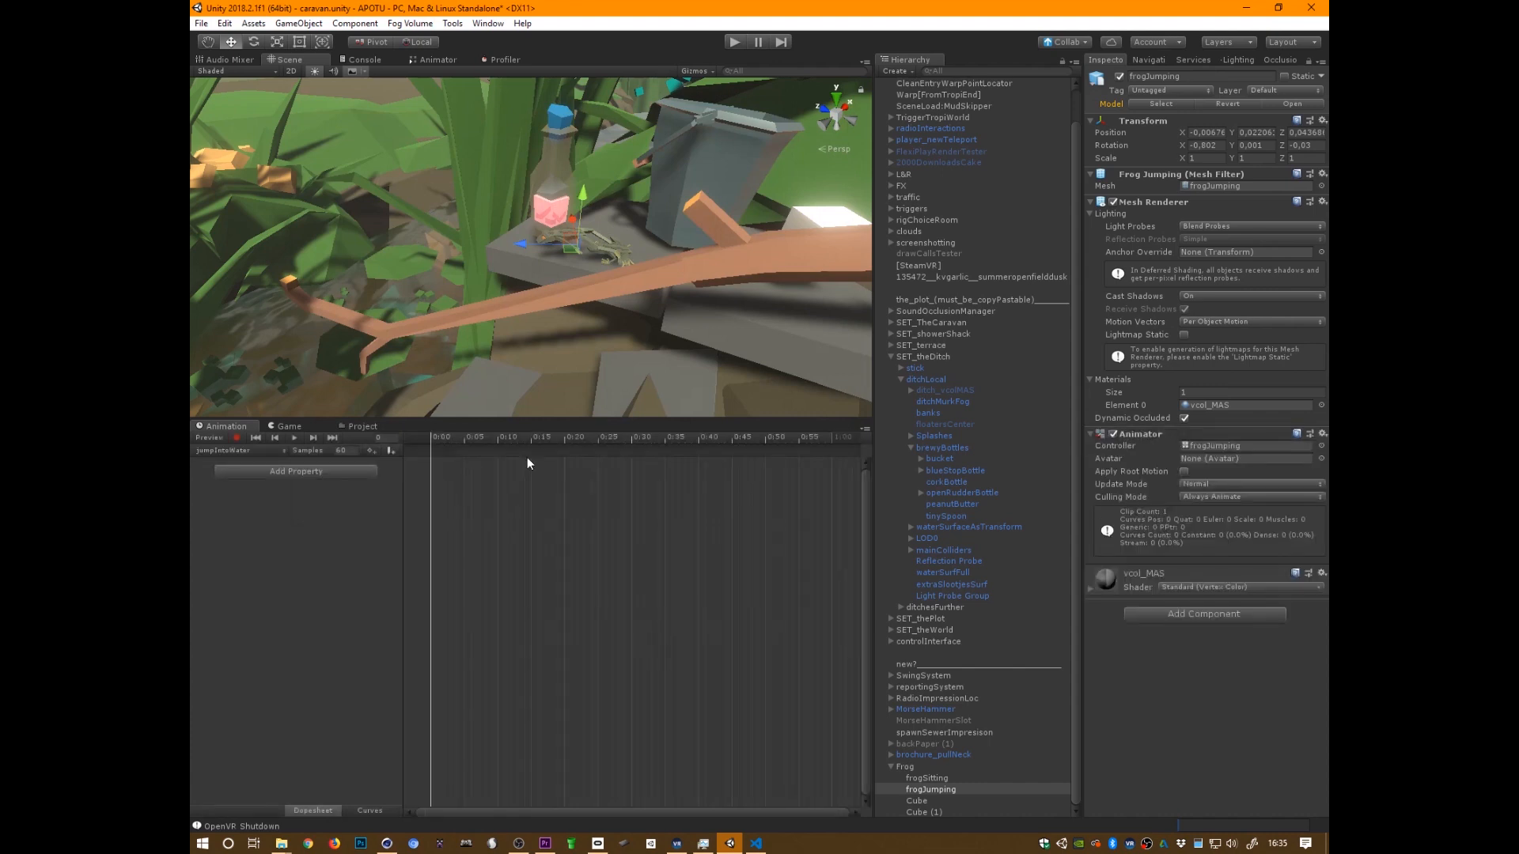
# Record a position keyframe at frame 35 with frogJumping moved down into the ditch water, to about X -0.007, Y -0.364
pyautogui.moveTo(439, 436); pyautogui.dragTo(666, 444)
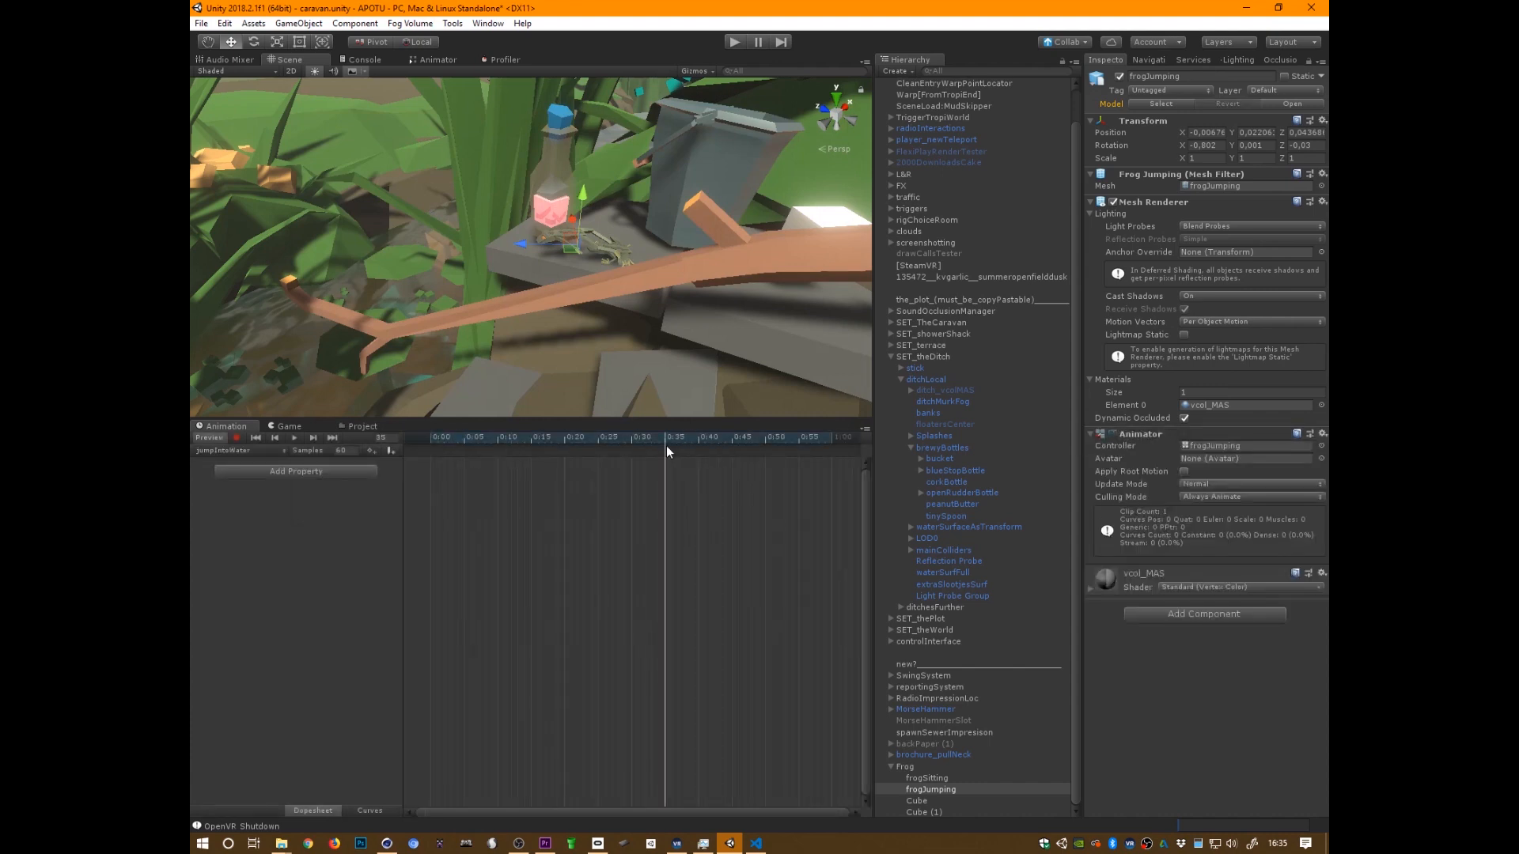
pyautogui.click(237, 437)
pyautogui.keyDown('alt'); pyautogui.moveTo(765, 319); pyautogui.dragTo(572, 219, button='right'); pyautogui.keyUp('alt')
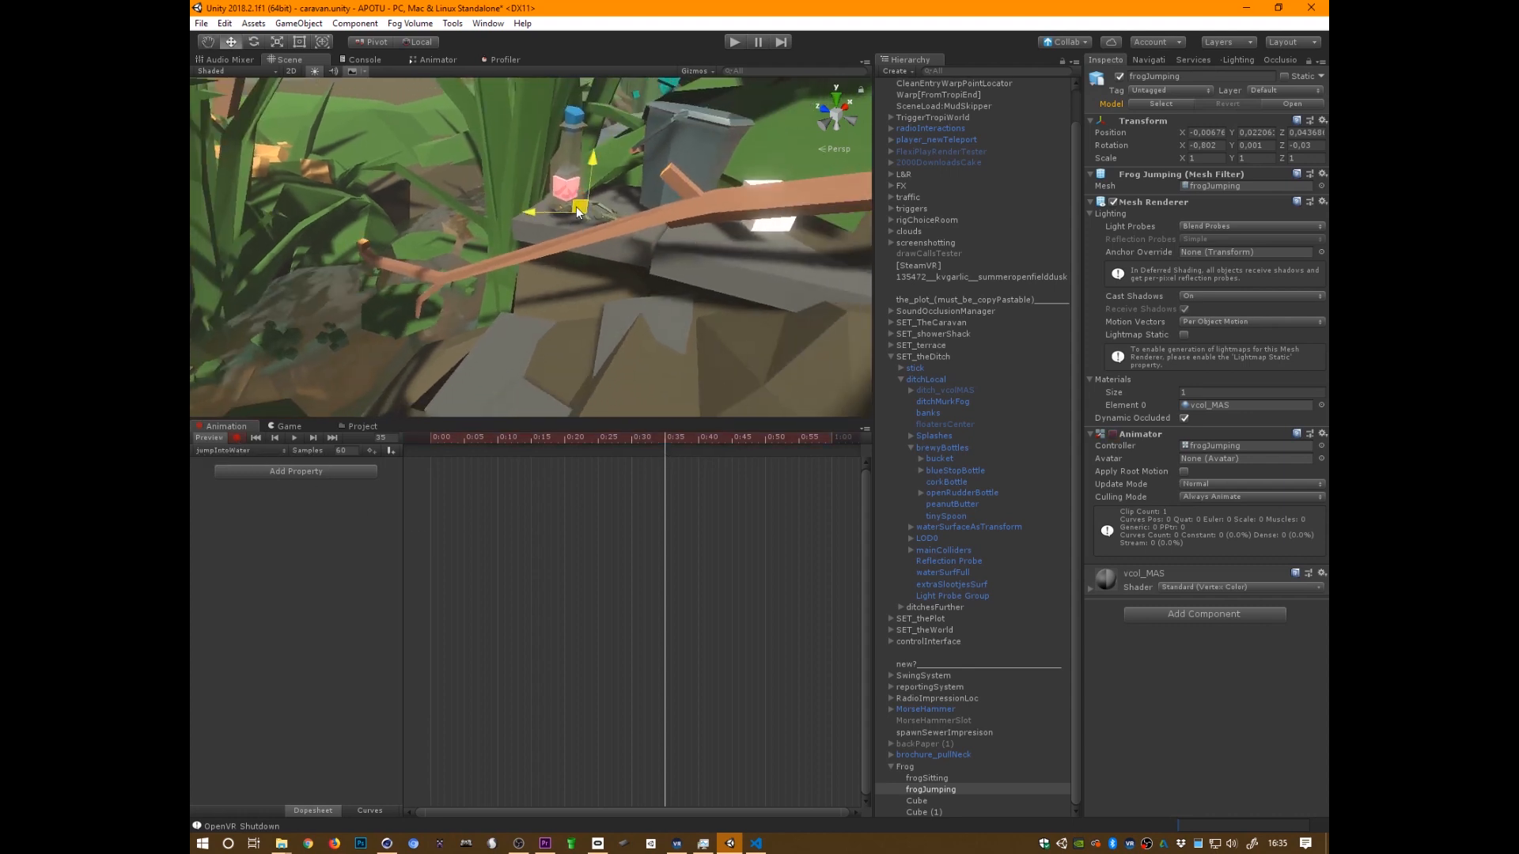
pyautogui.moveTo(578, 212); pyautogui.dragTo(266, 392)
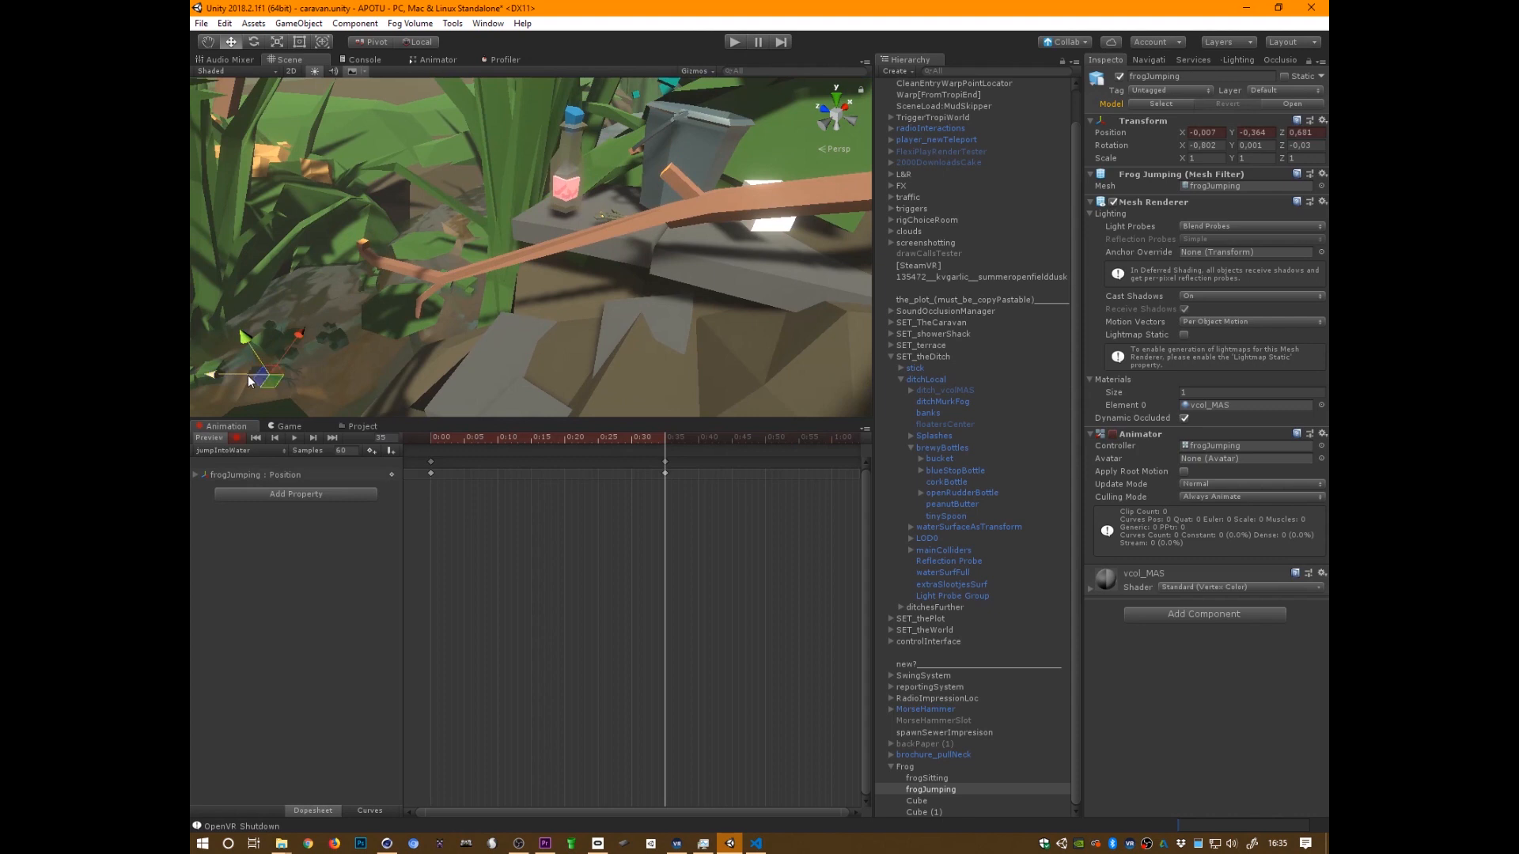
# Set frogJumping's position keyframe at frame 0 to X 0, Y 0, Z 0
pyautogui.moveTo(570, 439); pyautogui.dragTo(407, 461)
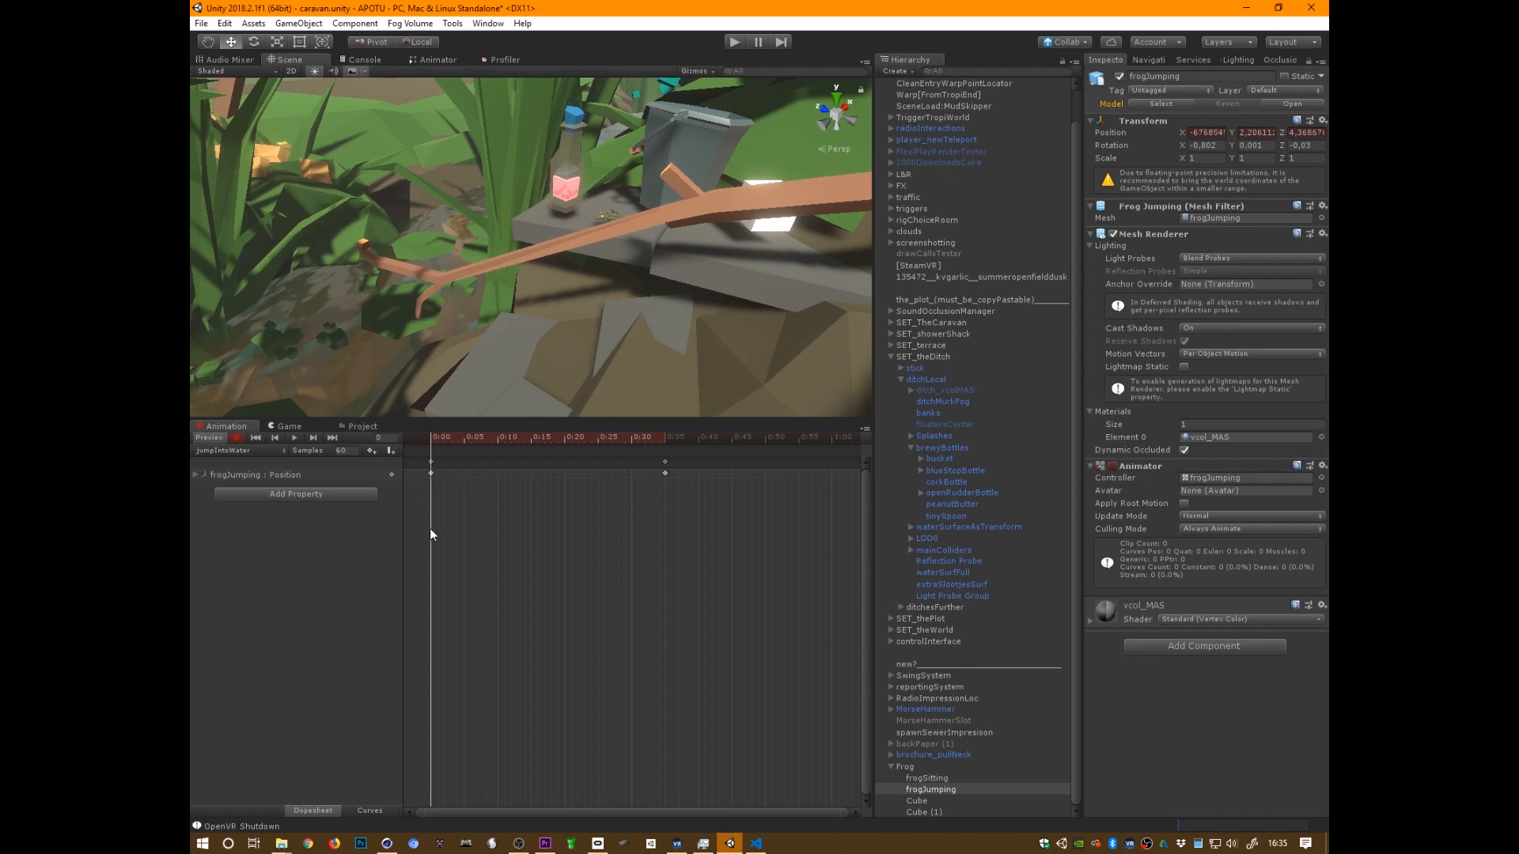
pyautogui.click(237, 474)
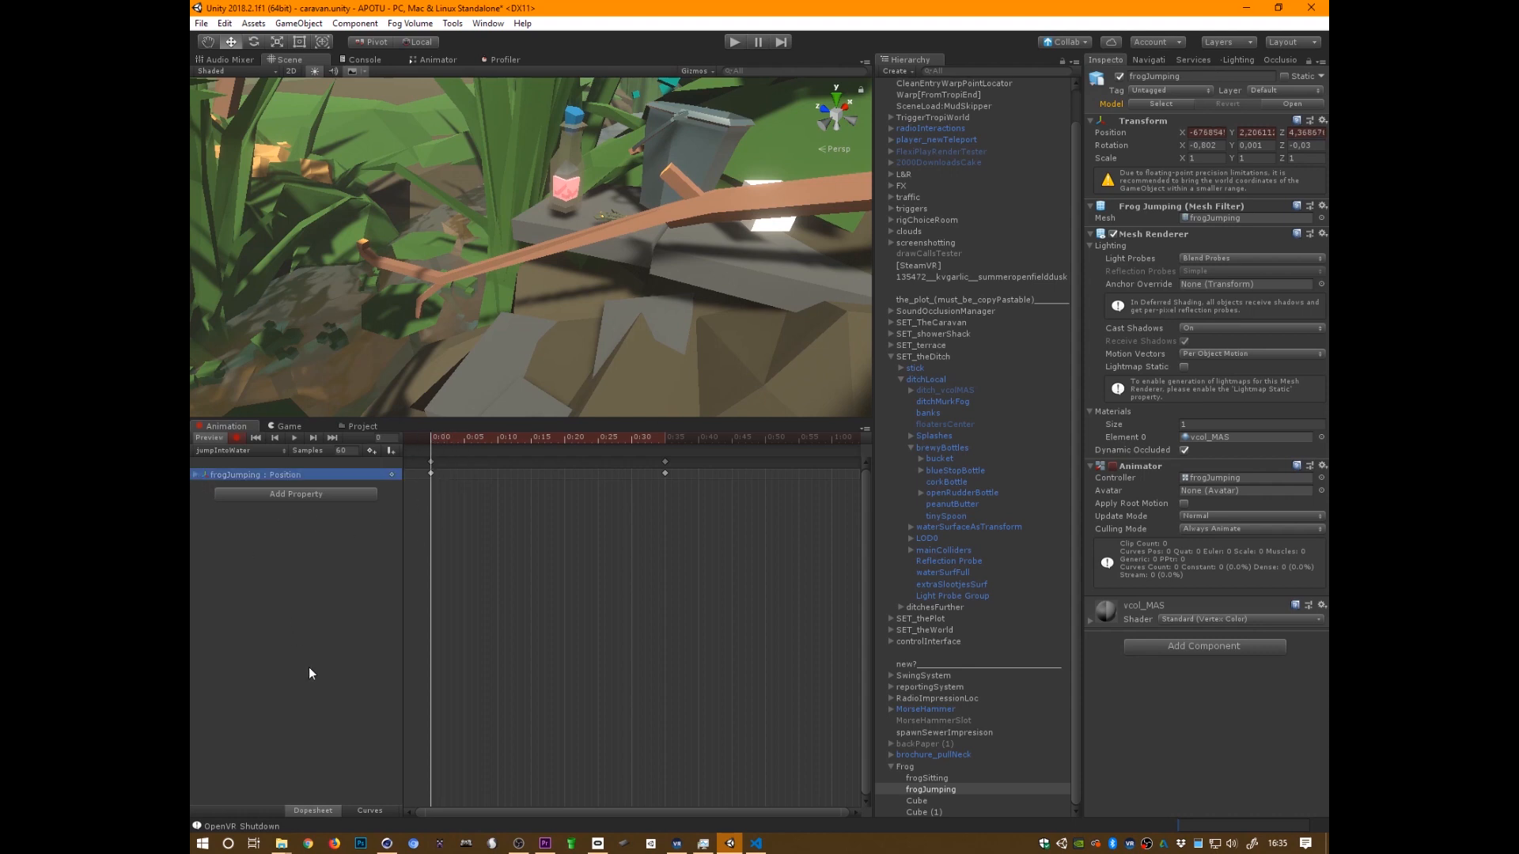
pyautogui.click(195, 475)
pyautogui.moveTo(440, 438); pyautogui.dragTo(410, 509)
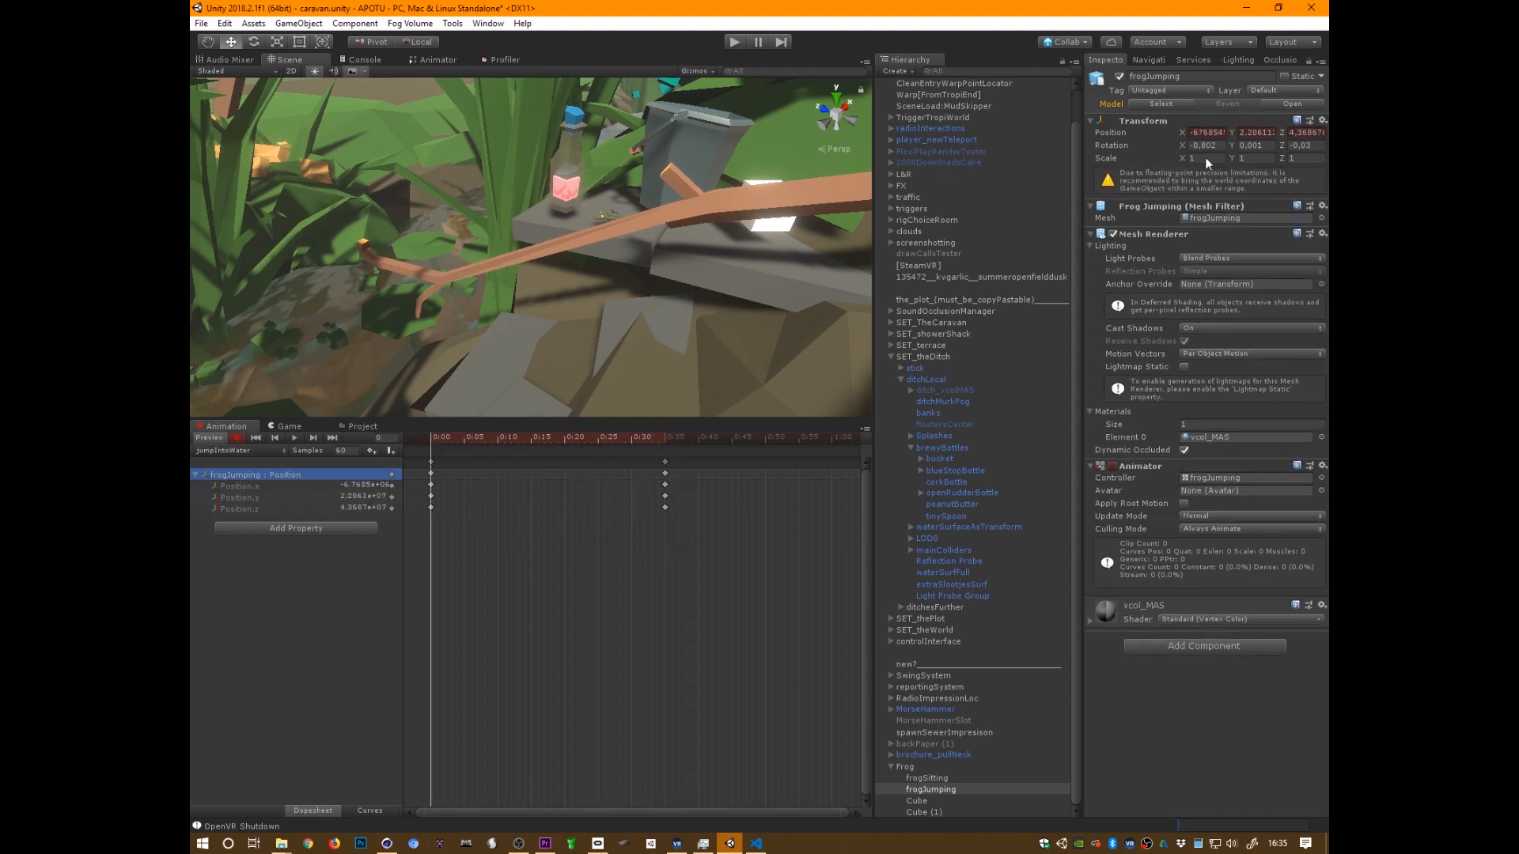
pyautogui.click(1208, 132)
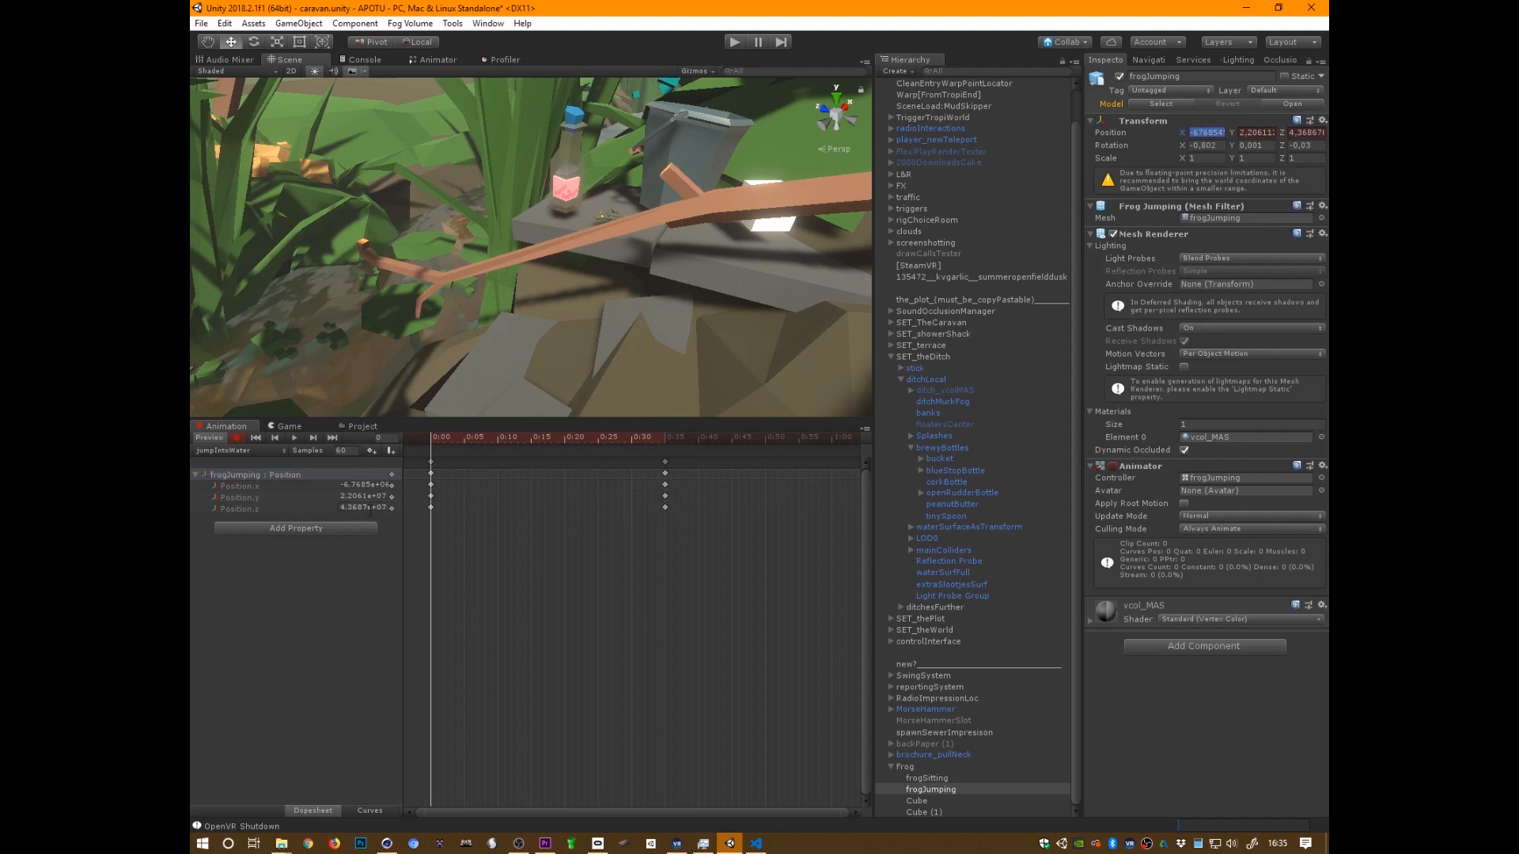
pyautogui.write('0')
pyautogui.press('Tab')
pyautogui.write('0')
pyautogui.press('Tab')
pyautogui.write('0')
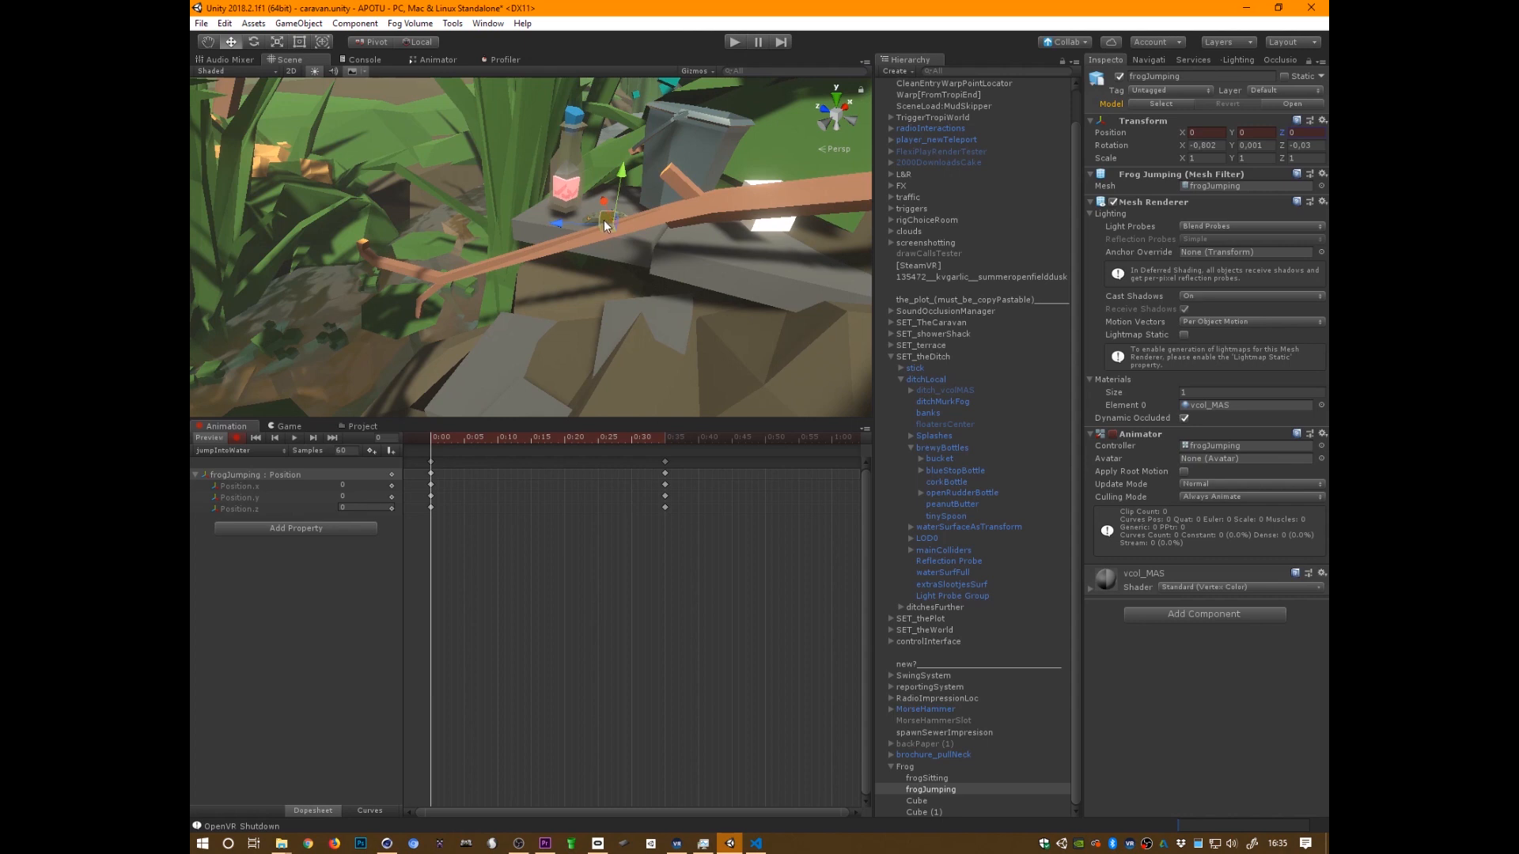
# Shift frogJumping's start keyframe on the rock to about Y 0.012, Z 0.043 and preview the jump animation
pyautogui.moveTo(605, 220); pyautogui.dragTo(575, 207)
pyautogui.press('f')
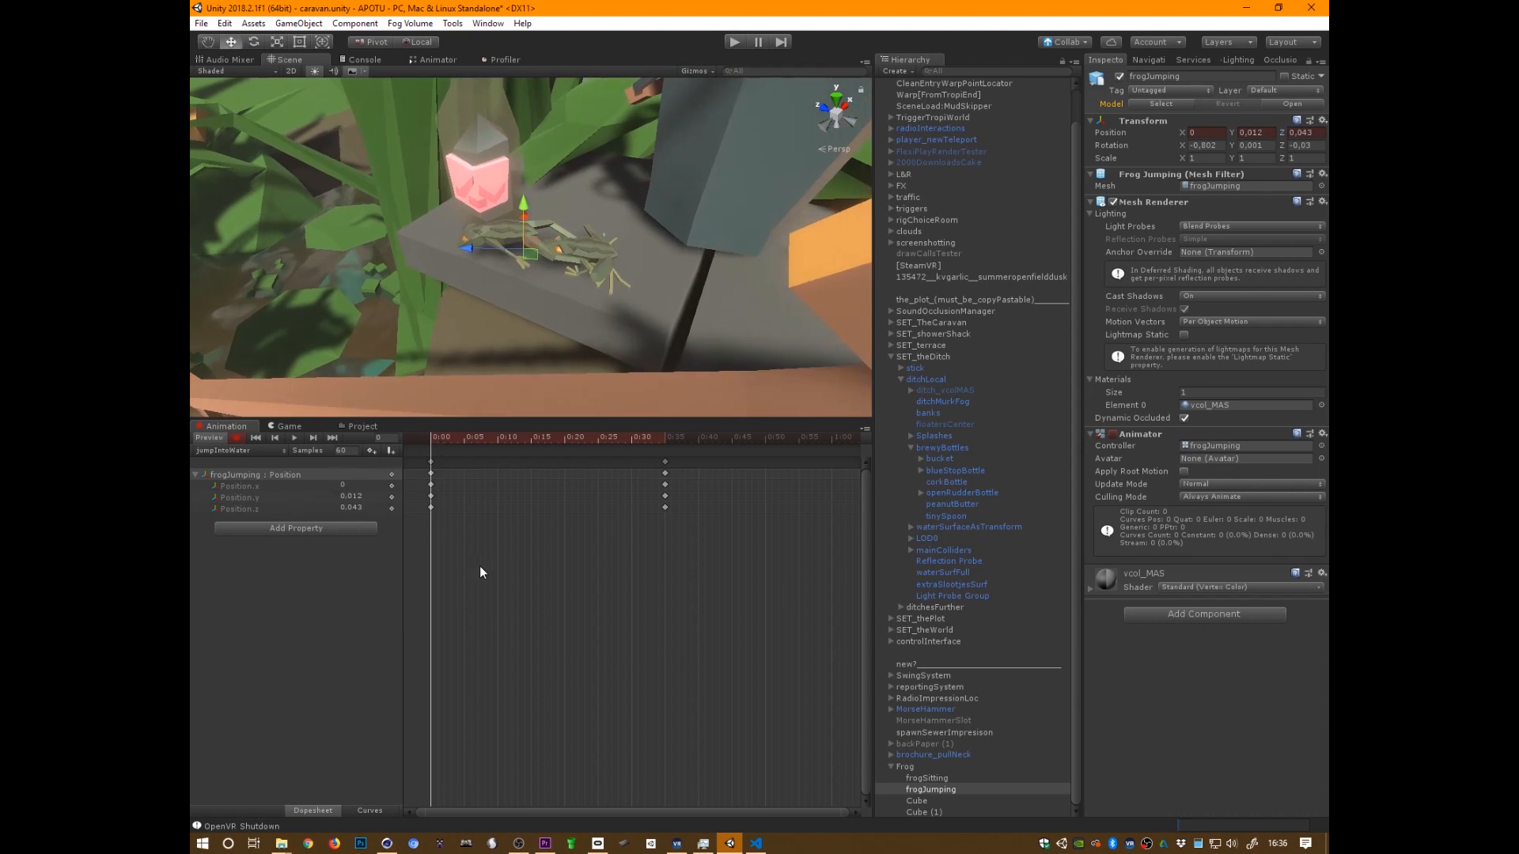
pyautogui.keyDown('alt'); pyautogui.moveTo(710, 330); pyautogui.dragTo(680, 355); pyautogui.keyUp('alt')
pyautogui.moveTo(431, 437); pyautogui.dragTo(422, 600)
pyautogui.click(293, 437)
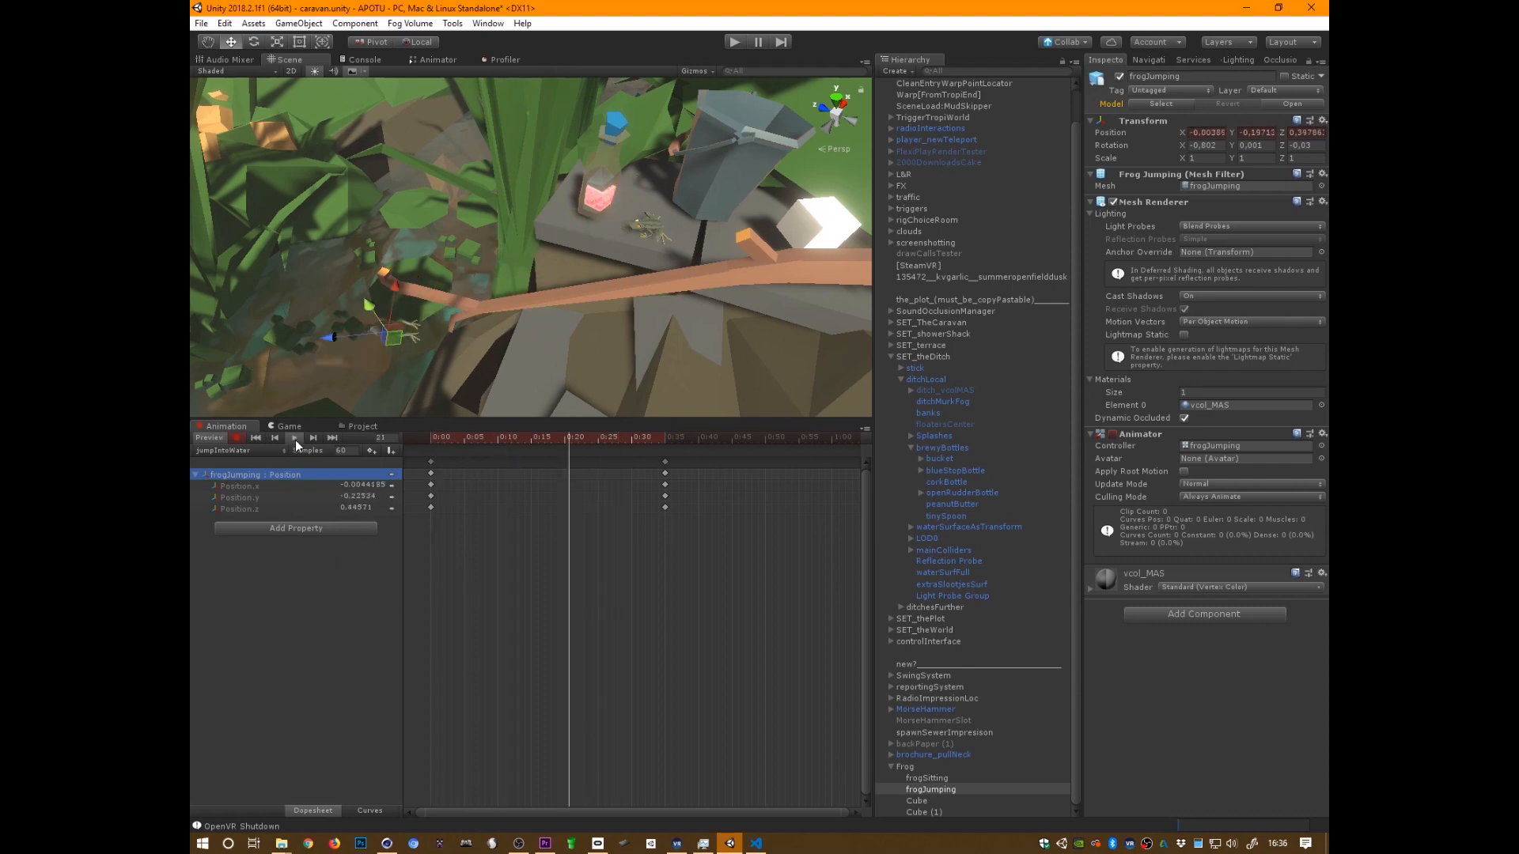
# Set both tangents of all position keys at frames 0 and 35 to Linear
pyautogui.moveTo(480, 656); pyautogui.dragTo(410, 439)
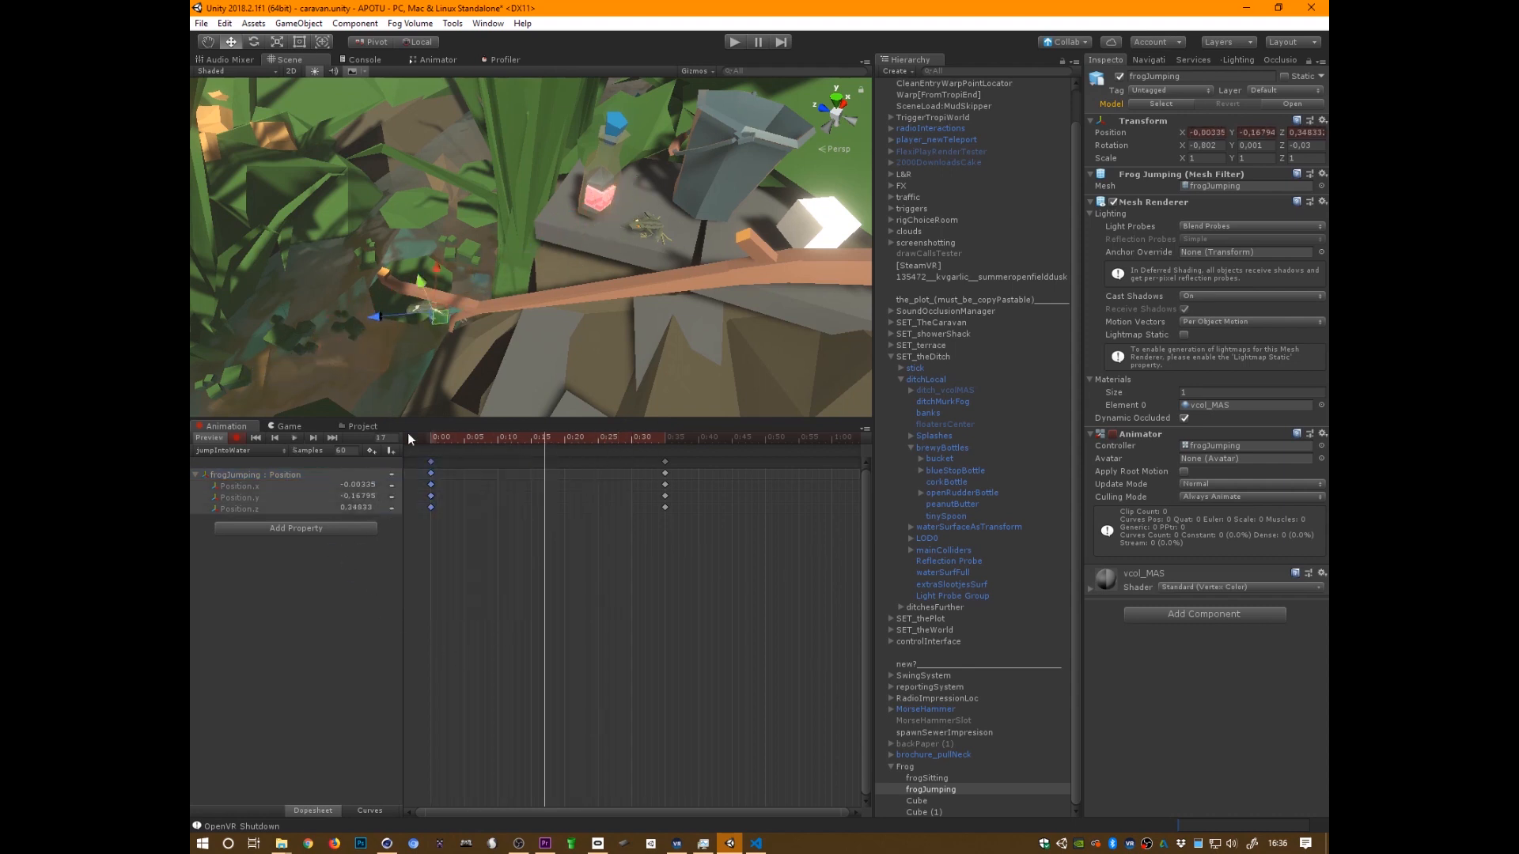
pyautogui.rightClick(433, 512)
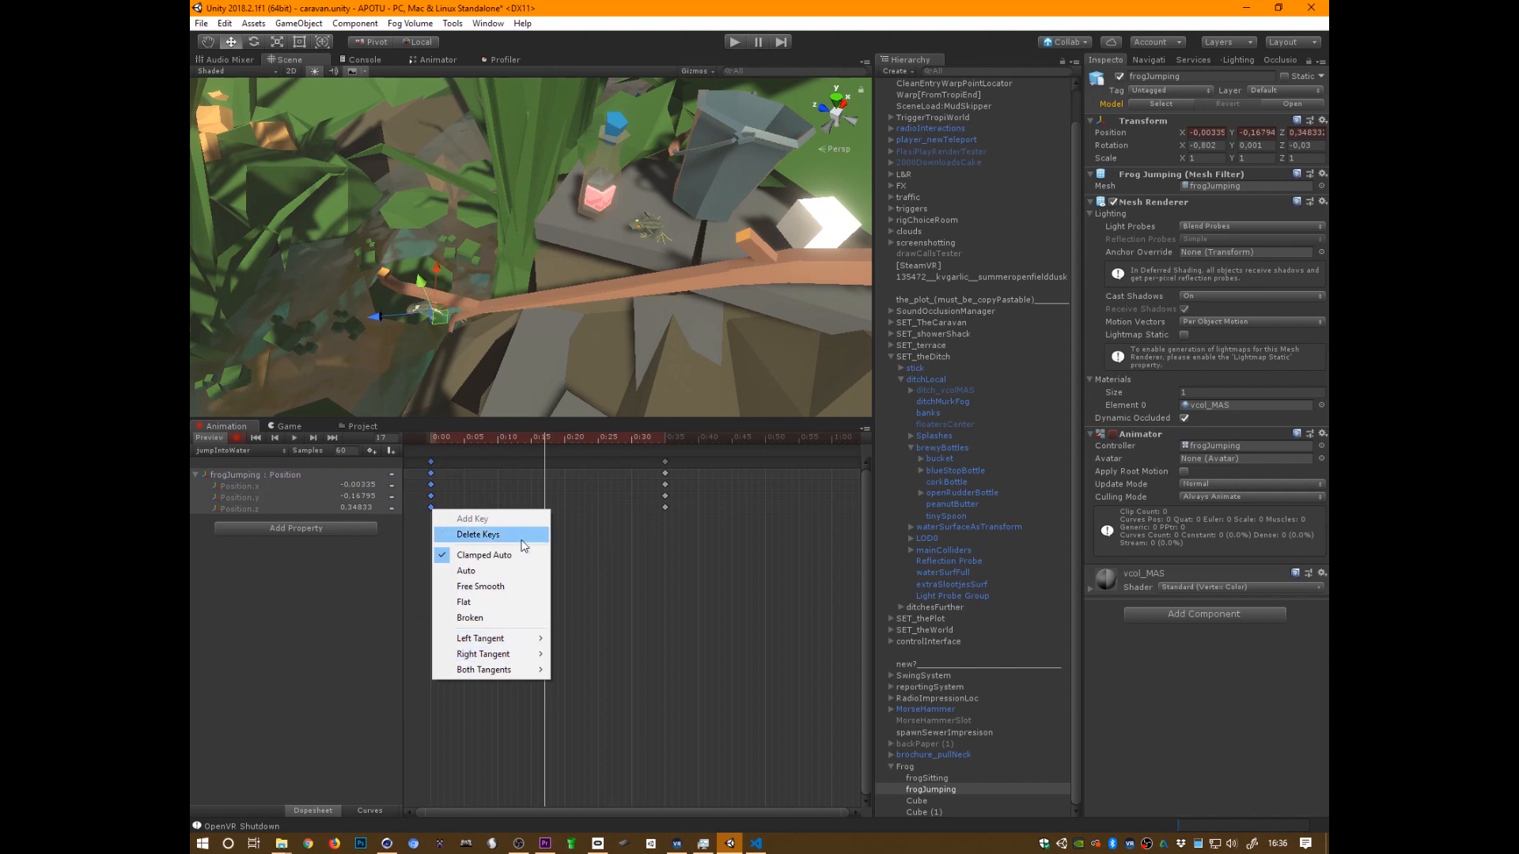
pyautogui.moveTo(514, 670)
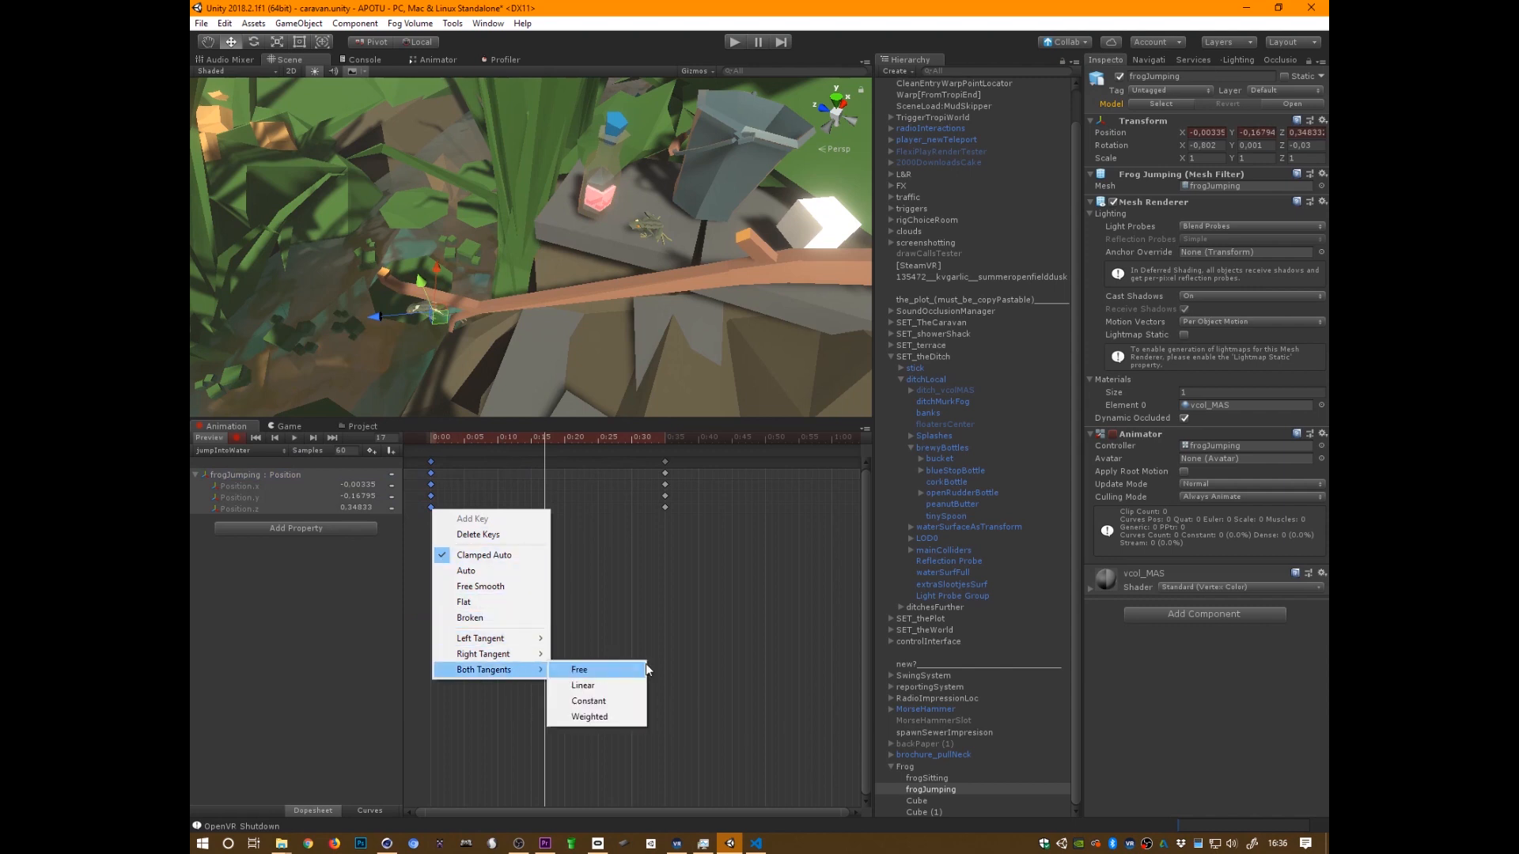
pyautogui.click(618, 686)
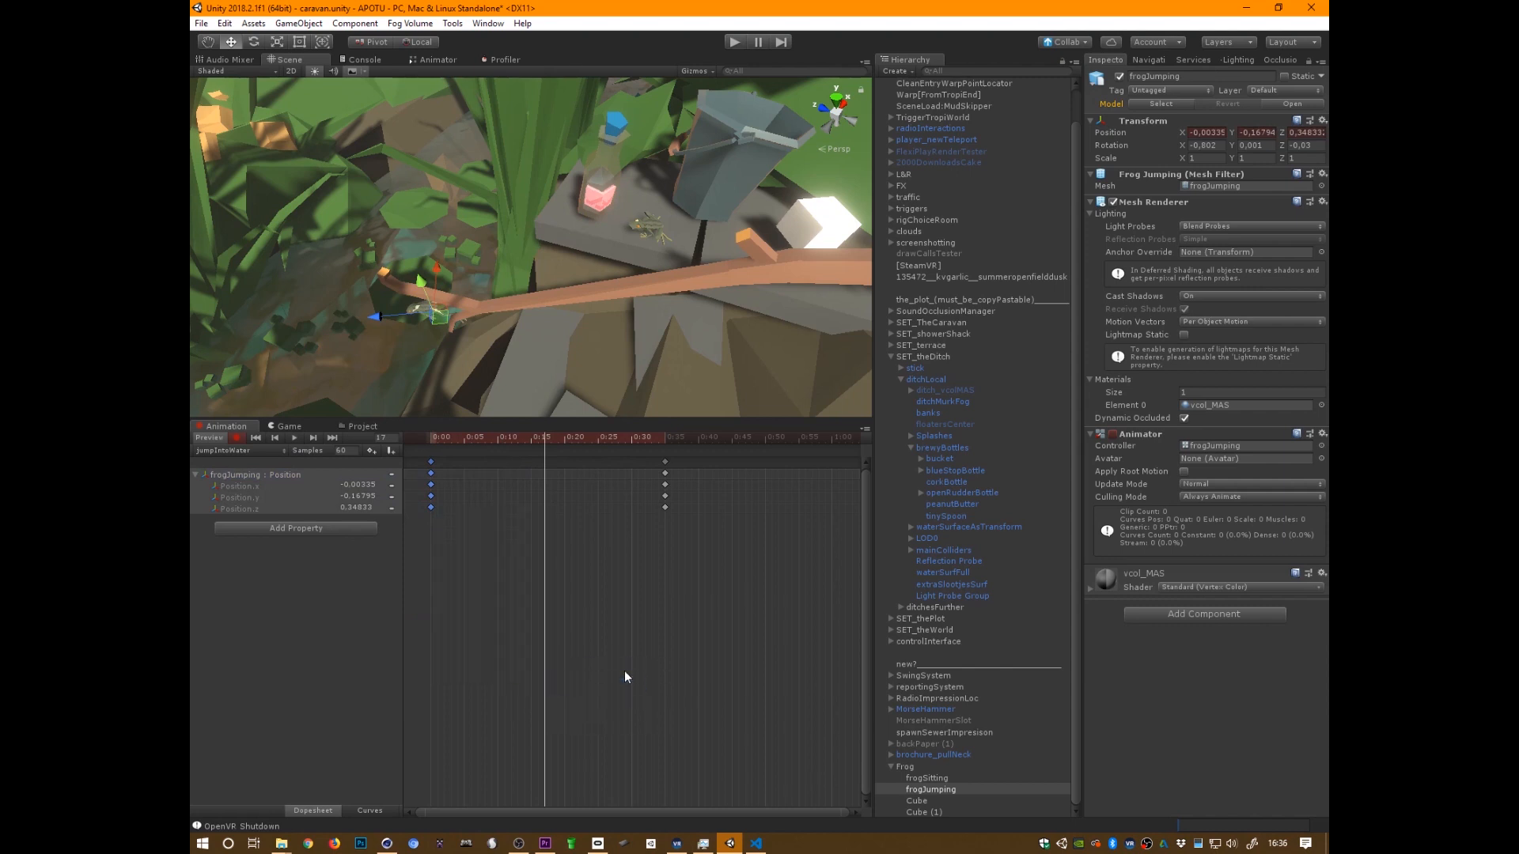
pyautogui.keyDown('shift'); pyautogui.moveTo(643, 458); pyautogui.dragTo(726, 560); pyautogui.keyUp('shift')
pyautogui.rightClick(662, 509)
pyautogui.moveTo(747, 670)
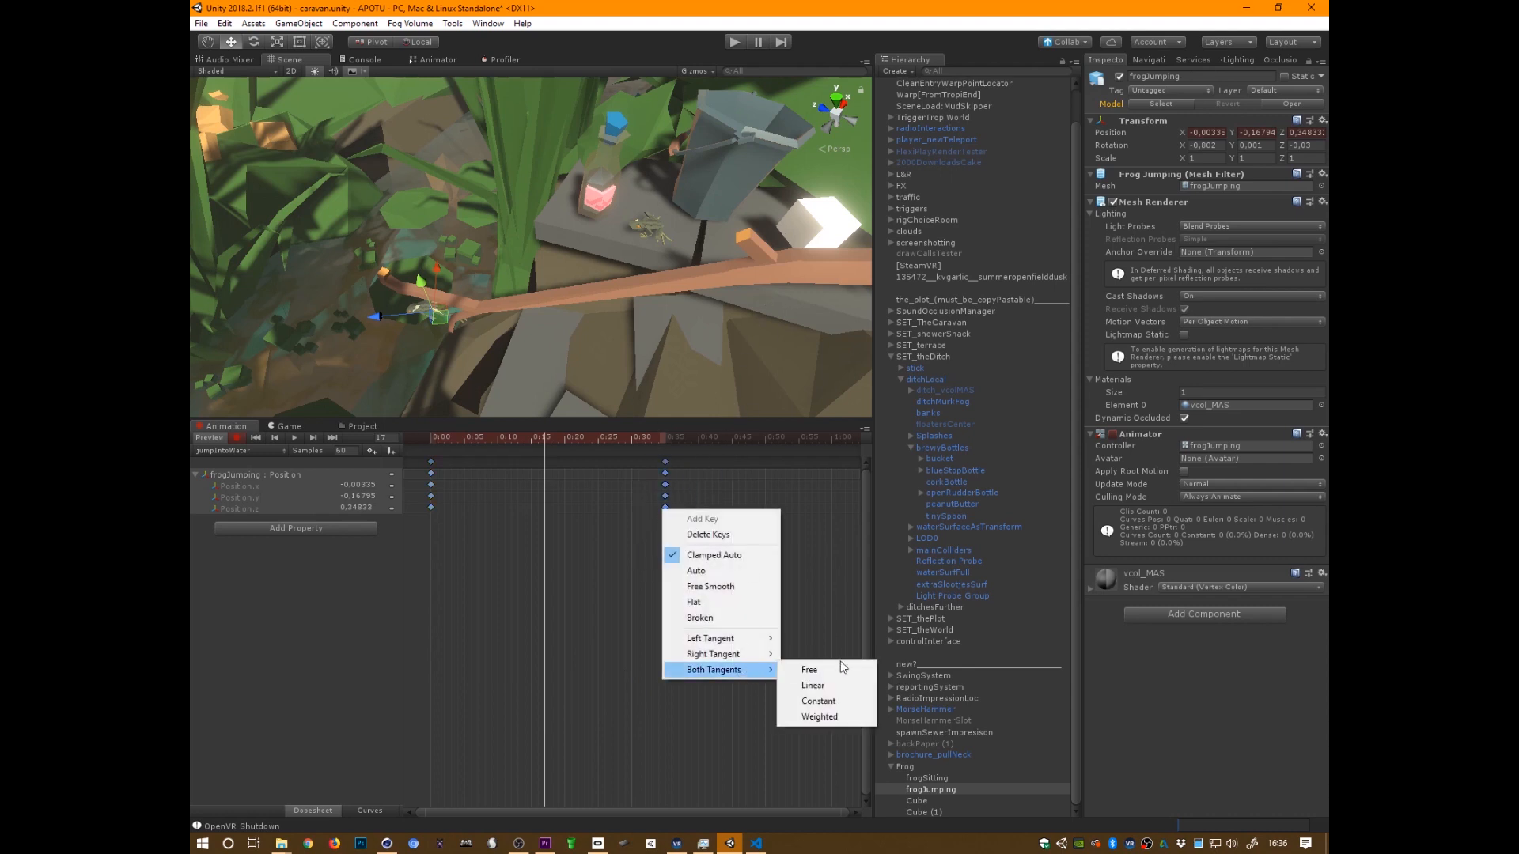
pyautogui.click(848, 689)
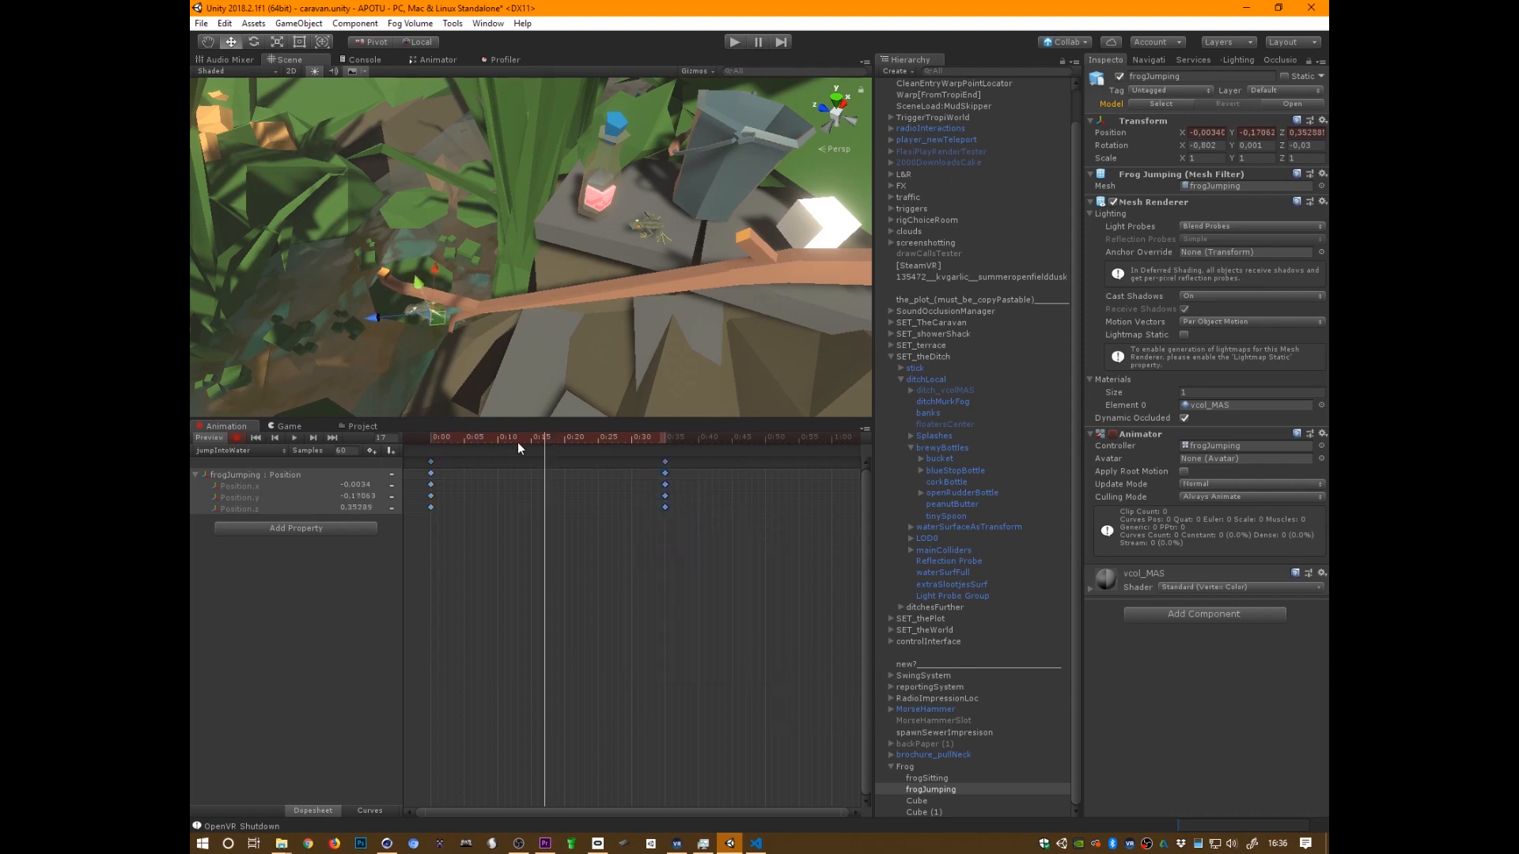
# Record a raised mid-jump keyframe at frame 12, moving frogJumping to about X -0.002, Y 0.028, Z 0.26
pyautogui.click(433, 439)
pyautogui.moveTo(712, 301); pyautogui.dragTo(738, 298, button='right')
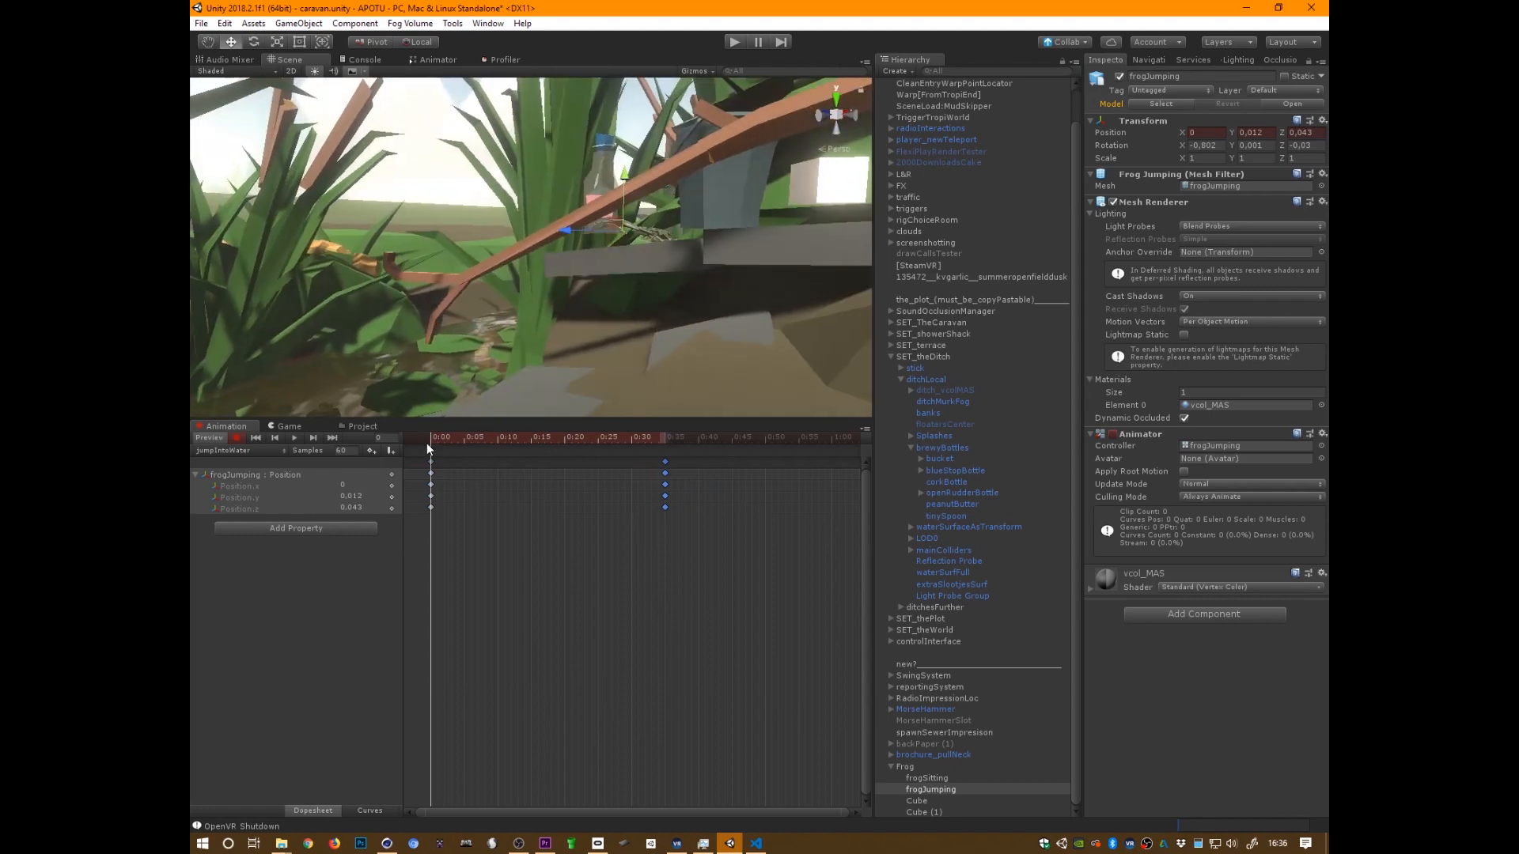
pyautogui.moveTo(428, 447); pyautogui.dragTo(515, 448)
pyautogui.moveTo(473, 264); pyautogui.dragTo(487, 194)
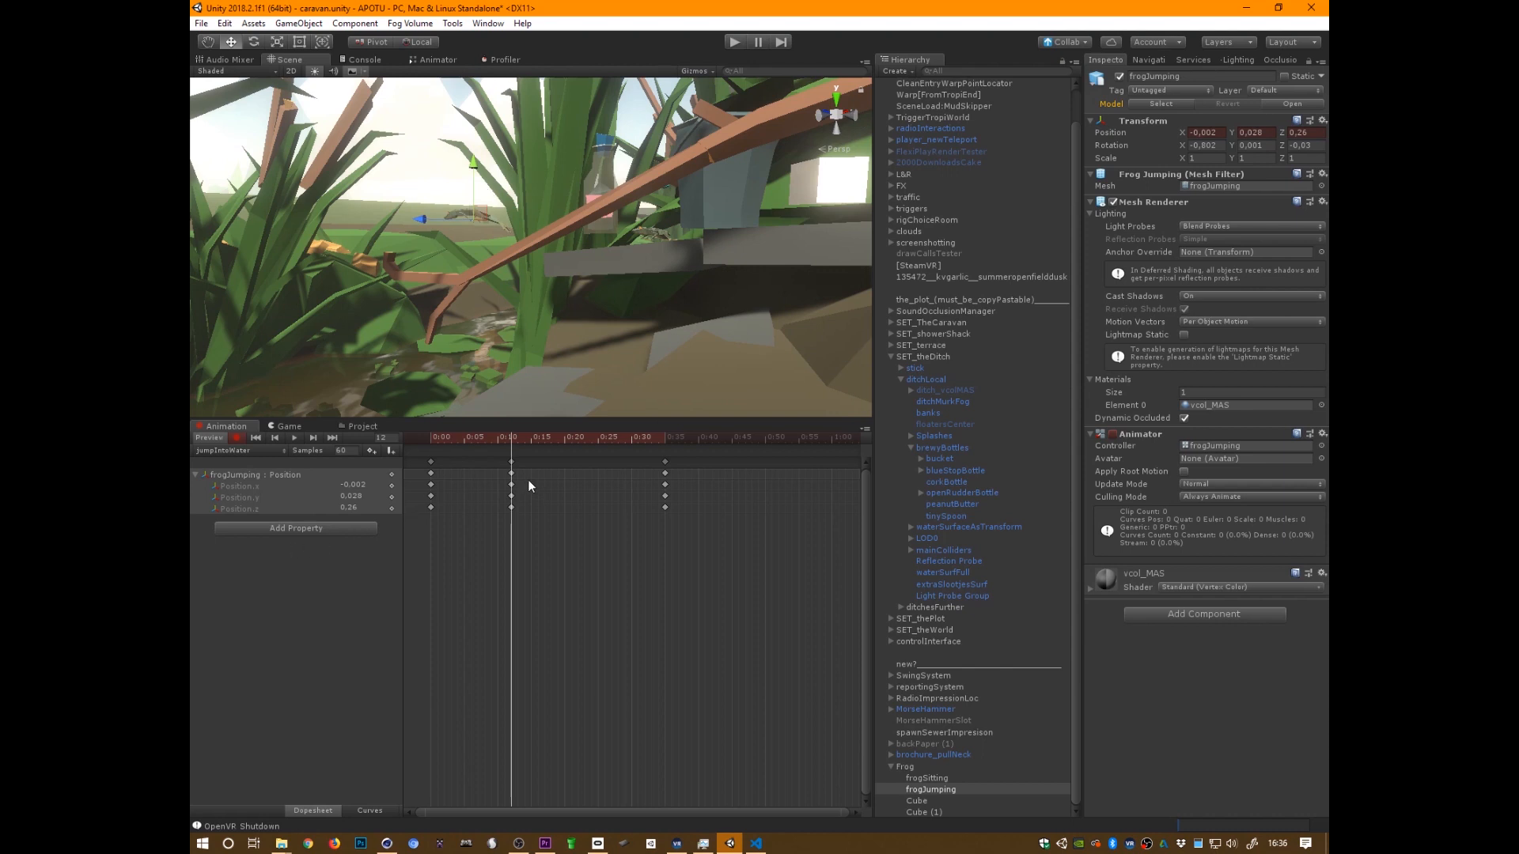
# Delete the X and Z position keys at frame 12 and set the Y key there to Free Smooth
pyautogui.moveTo(500, 484); pyautogui.dragTo(523, 516)
pyautogui.press('Delete')
pyautogui.moveTo(505, 441); pyautogui.dragTo(509, 515)
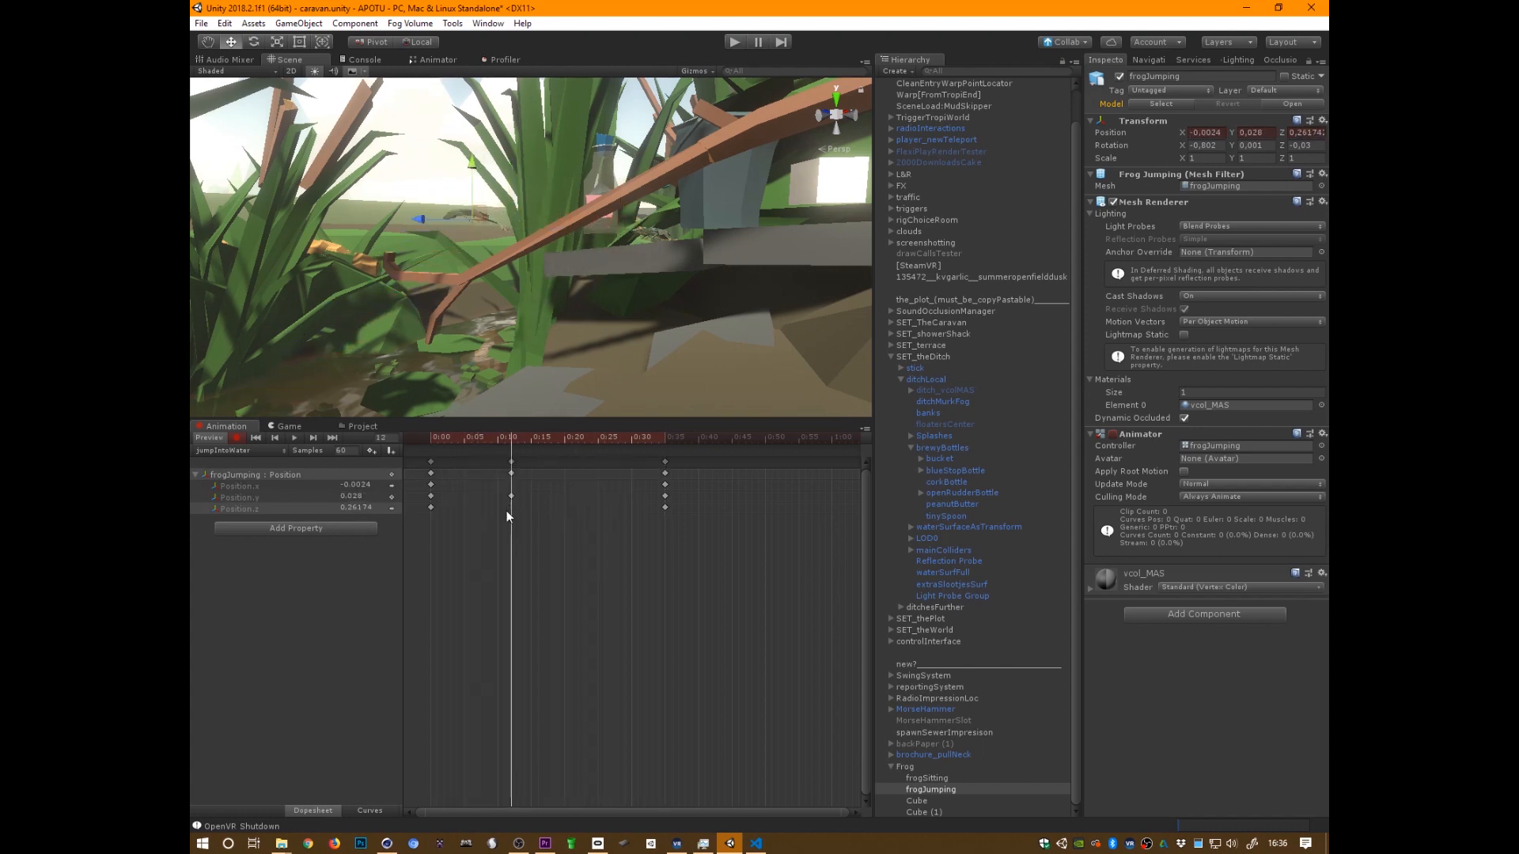
pyautogui.rightClick(511, 496)
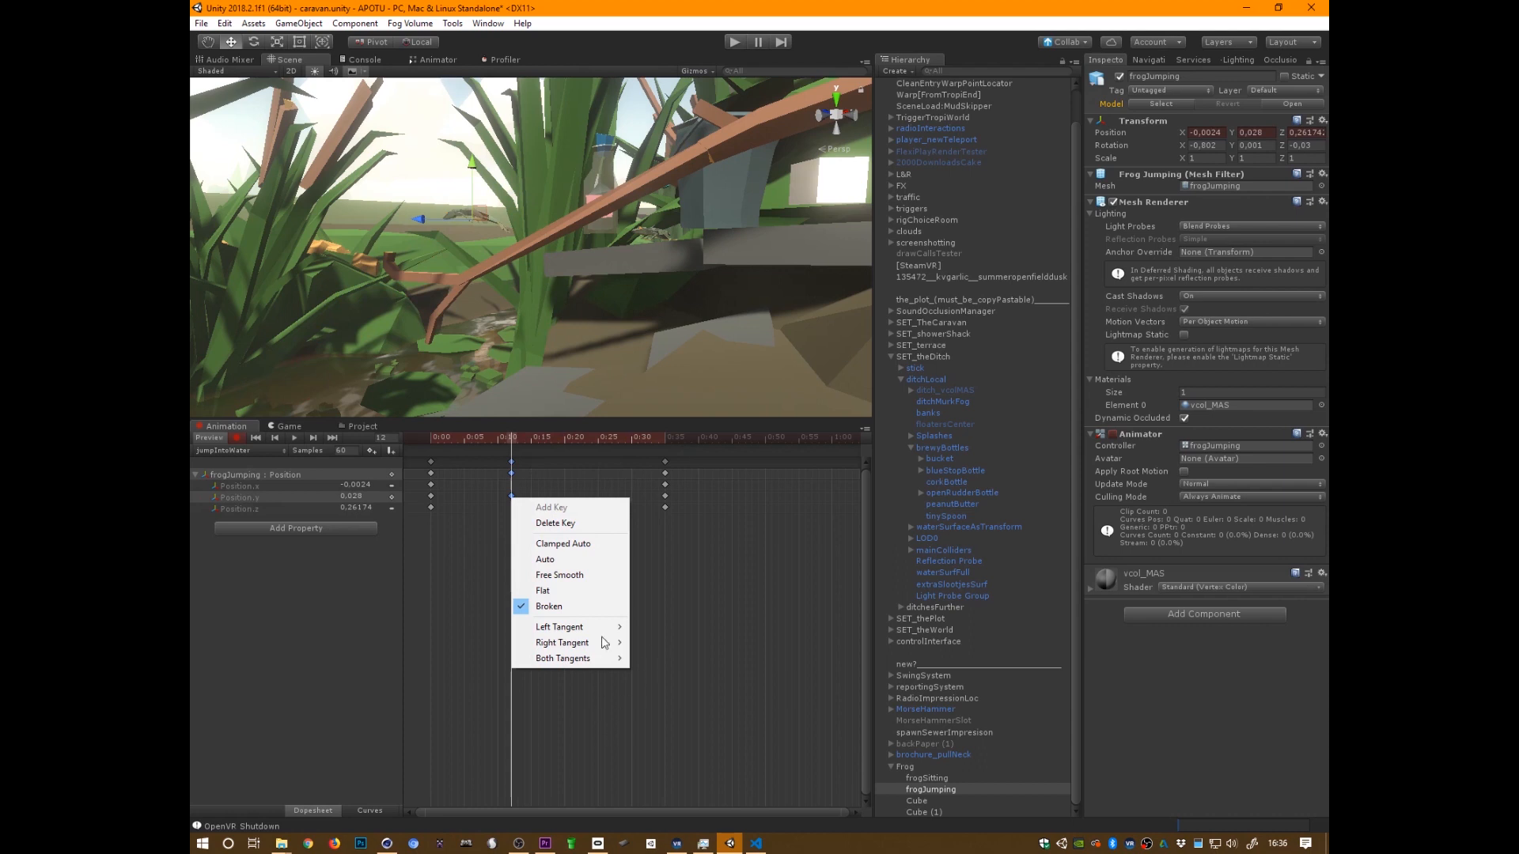
pyautogui.click(589, 575)
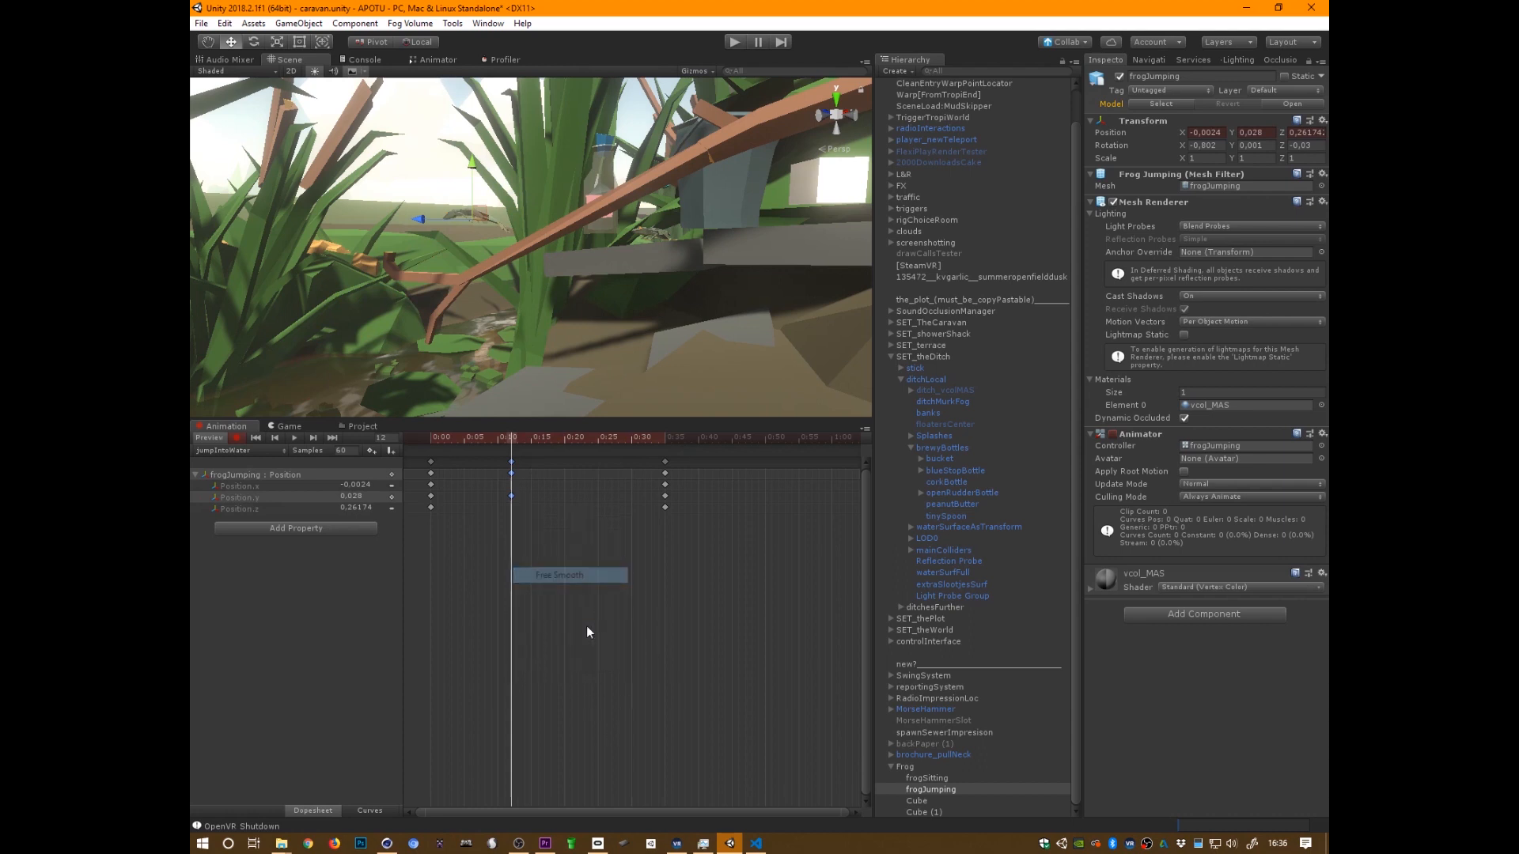
pyautogui.moveTo(516, 439); pyautogui.dragTo(251, 569)
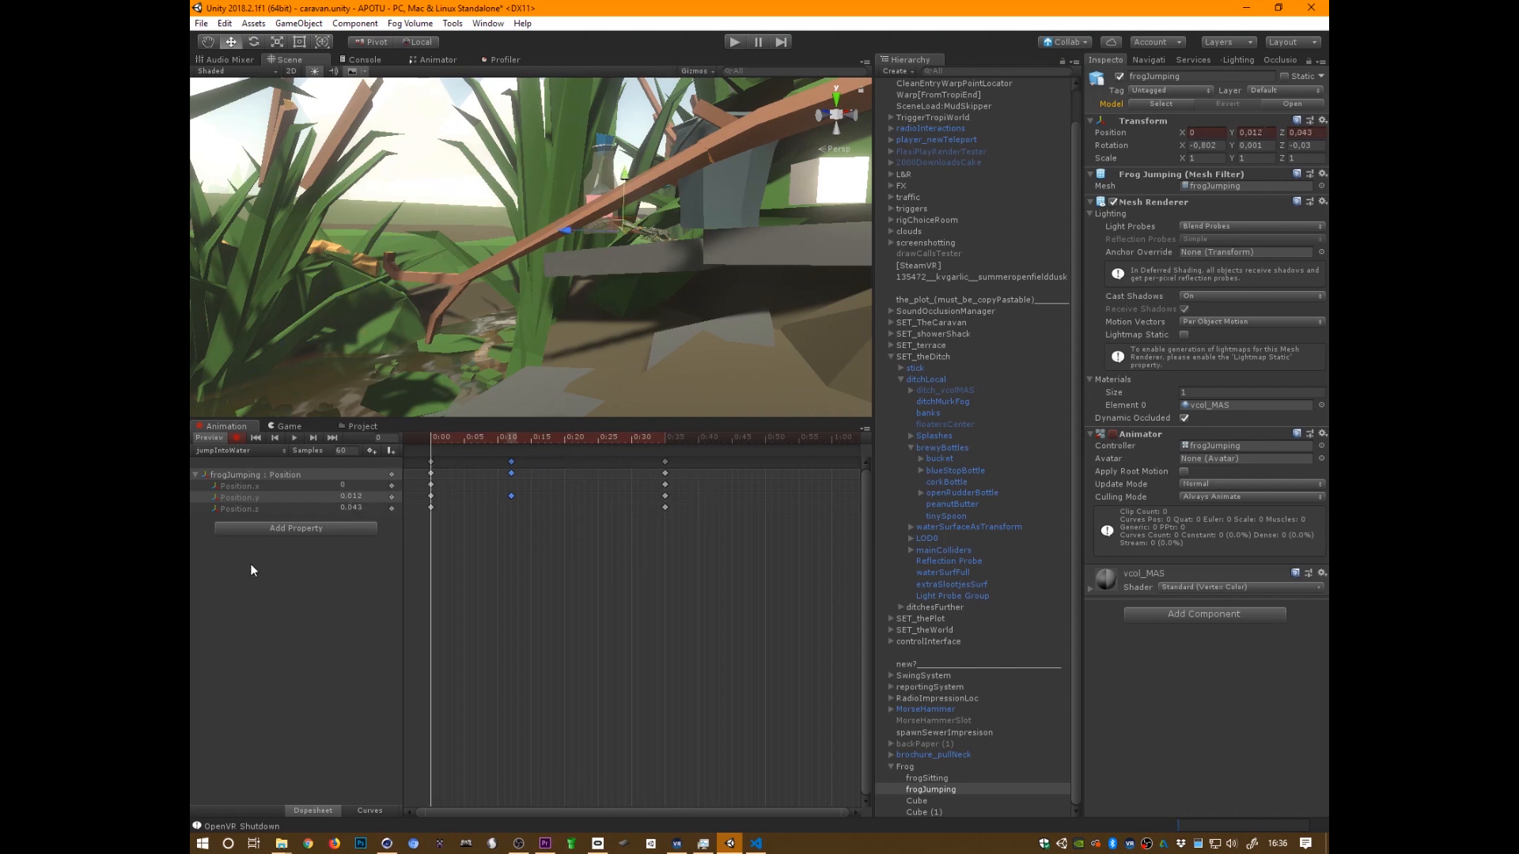
# Stretch all position keyframes of jumpIntoWater in time so that the last keys land at about frame 55
pyautogui.moveTo(425, 523); pyautogui.dragTo(804, 479)
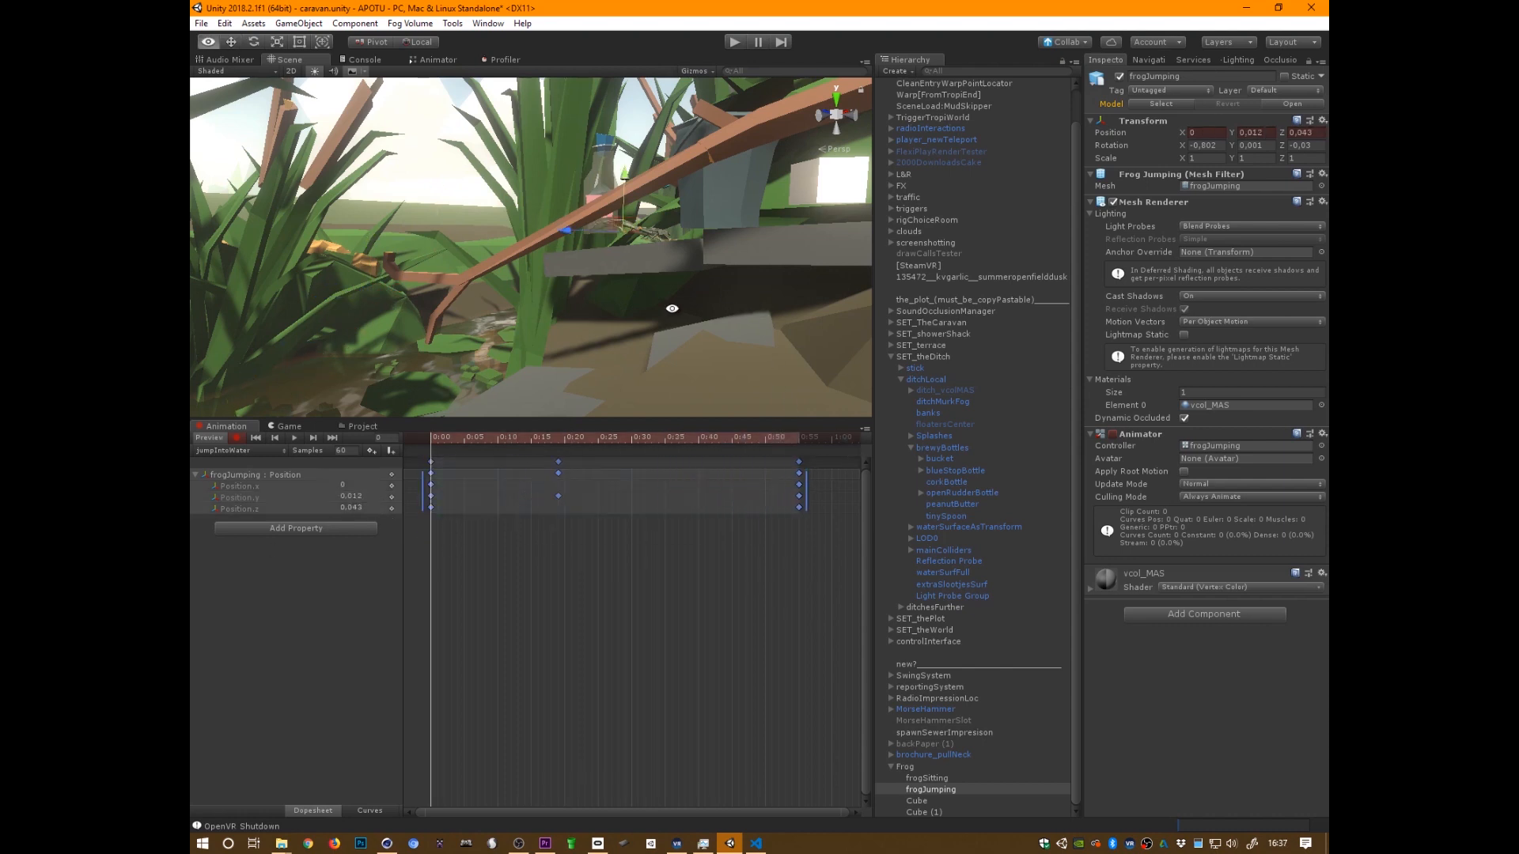
pyautogui.keyDown('alt'); pyautogui.moveTo(672, 309); pyautogui.dragTo(721, 377); pyautogui.keyUp('alt')
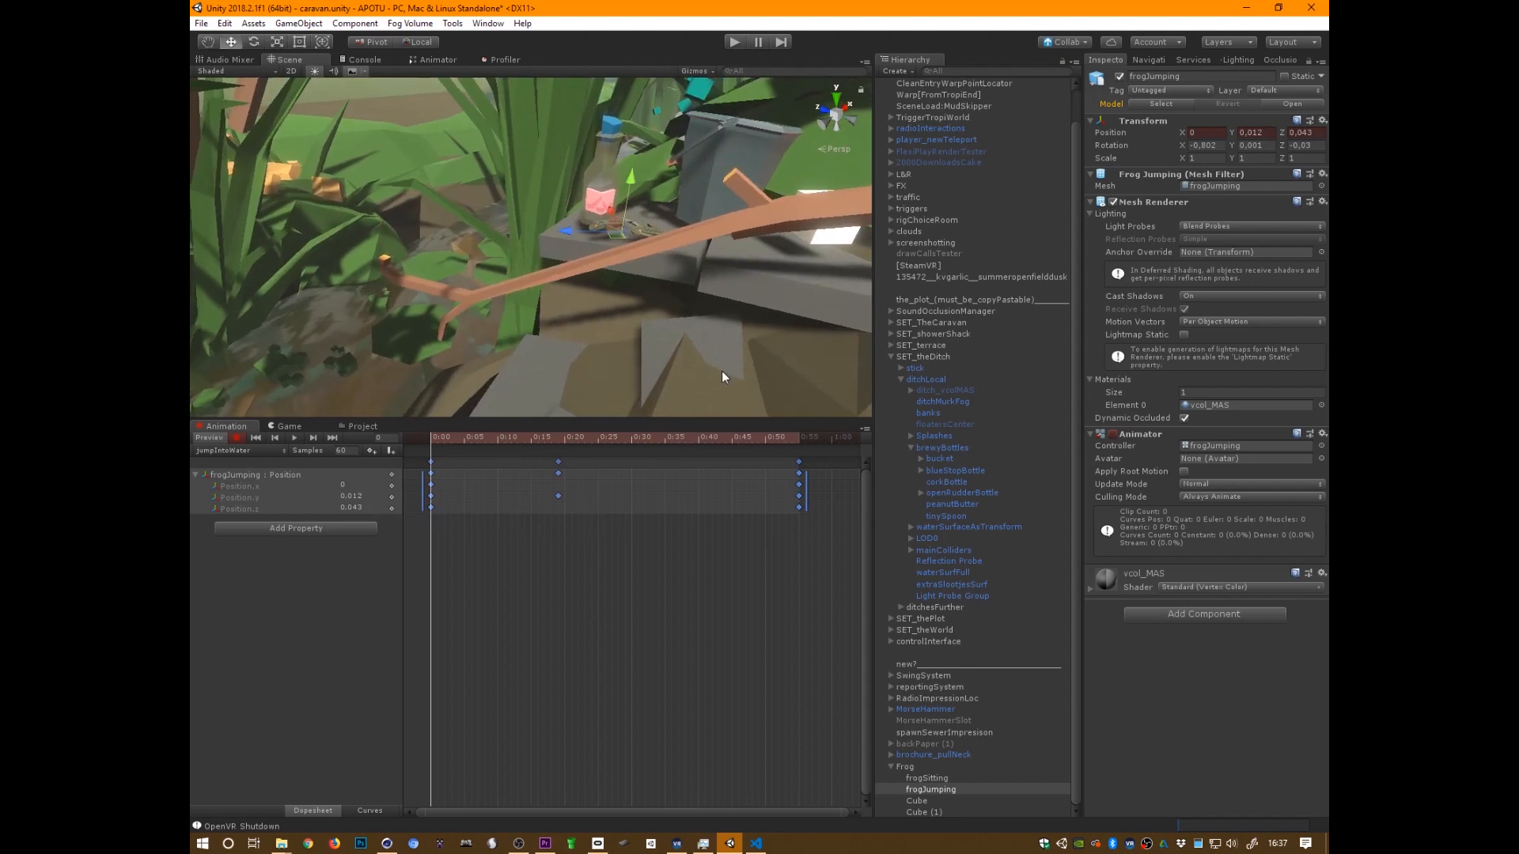
# Play the jumpIntoWater preview and show the frogJumping position keyframes as curves, framed to their full range
pyautogui.click(293, 438)
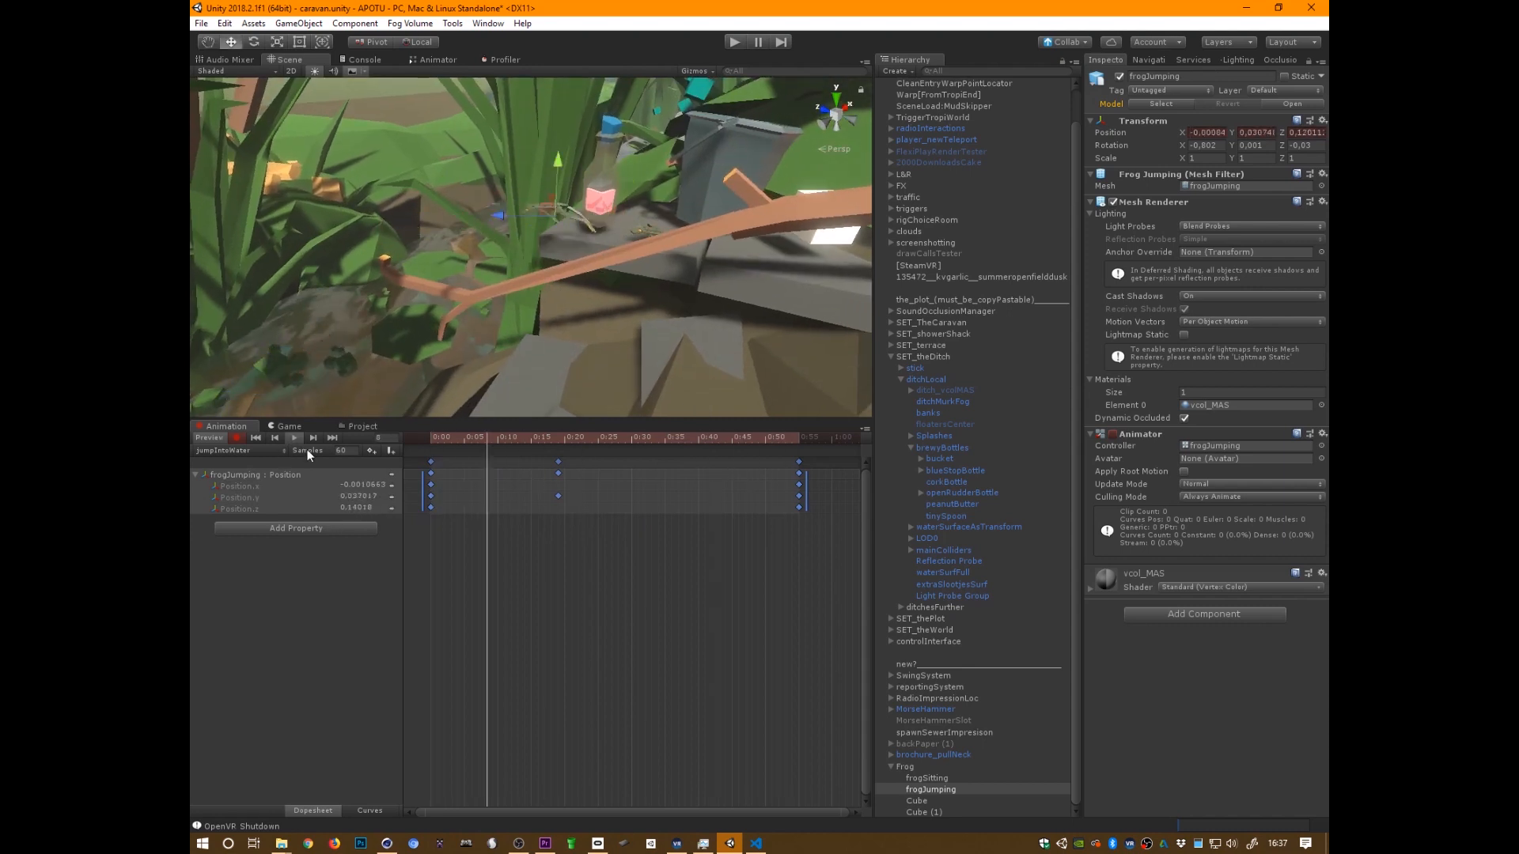
pyautogui.click(371, 810)
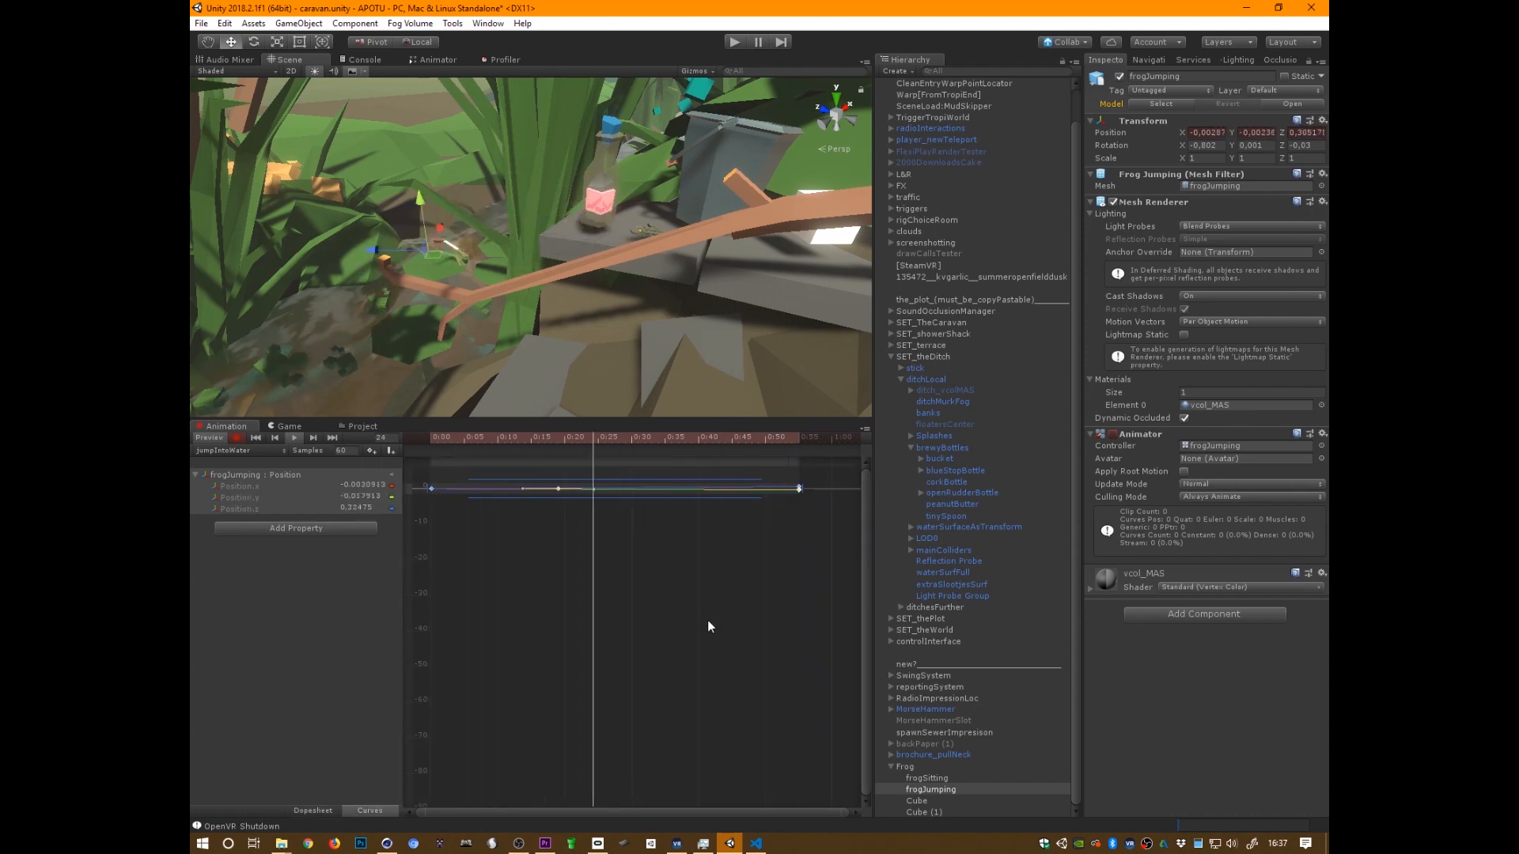
pyautogui.press('f')
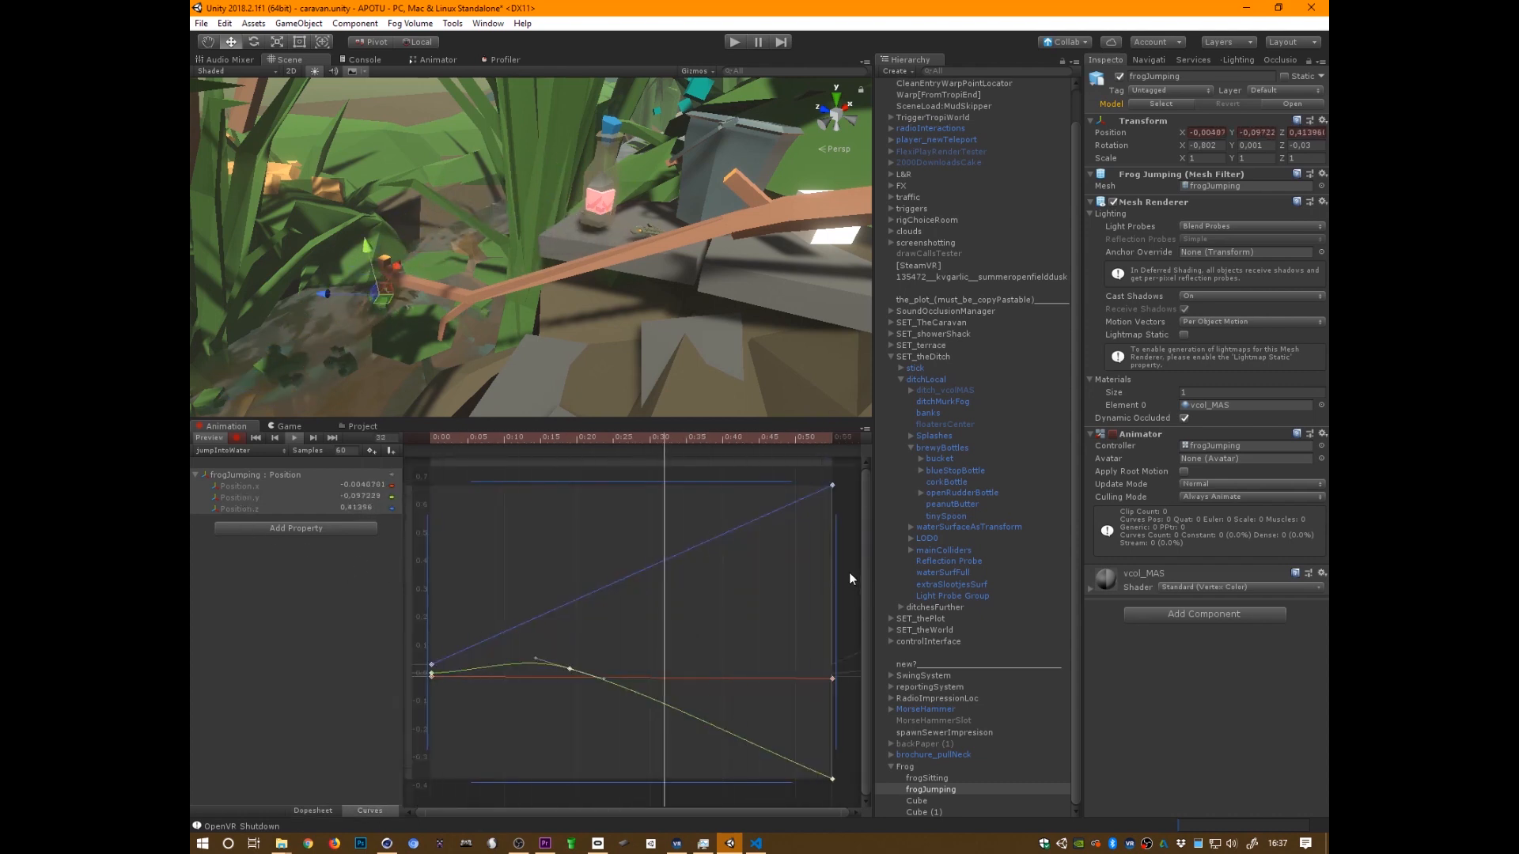
pyautogui.click(849, 576)
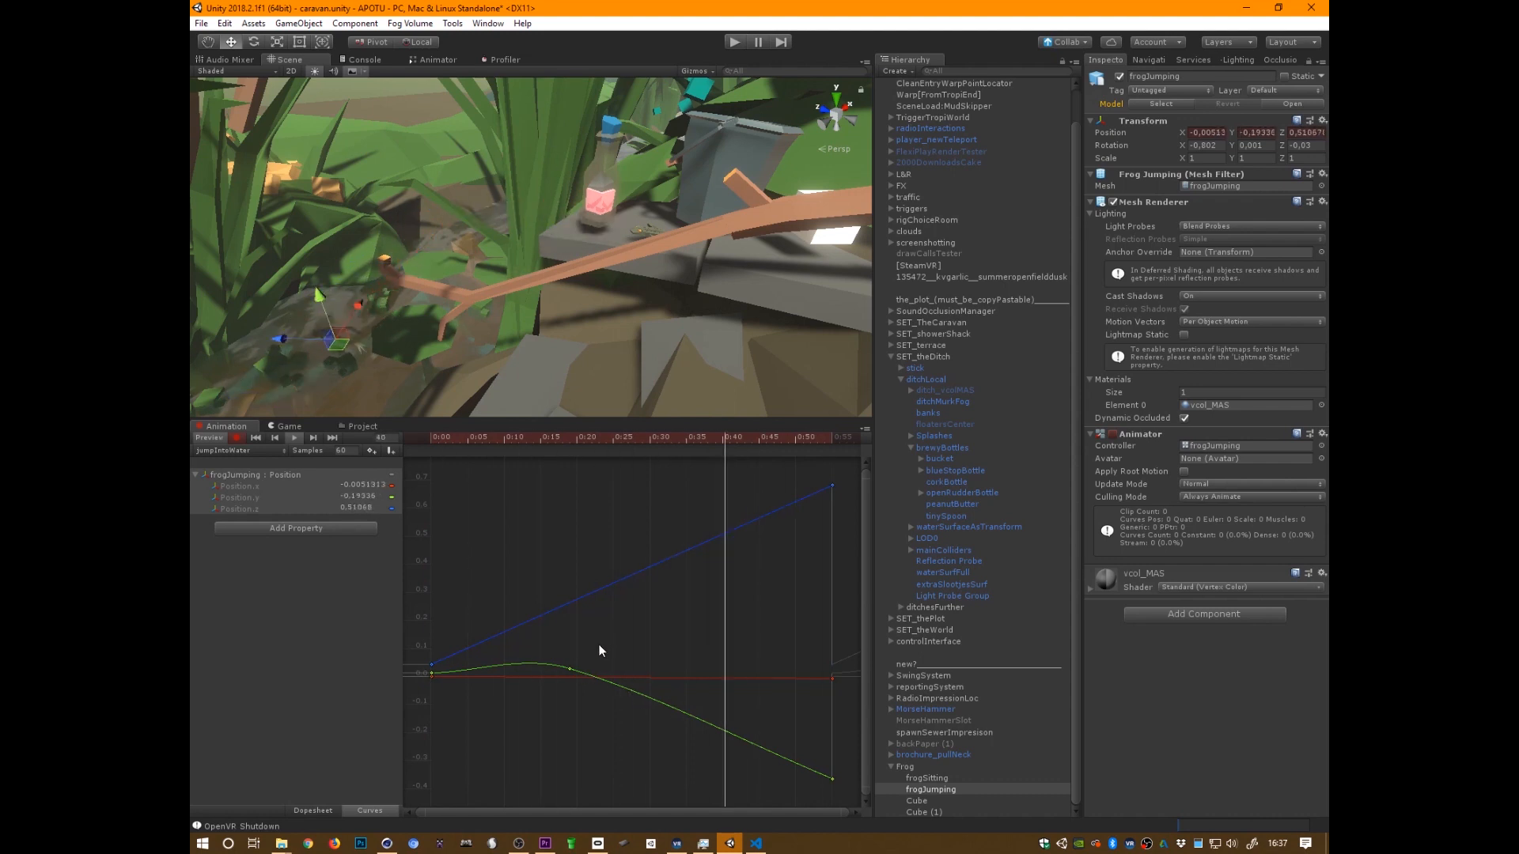
pyautogui.click(432, 674)
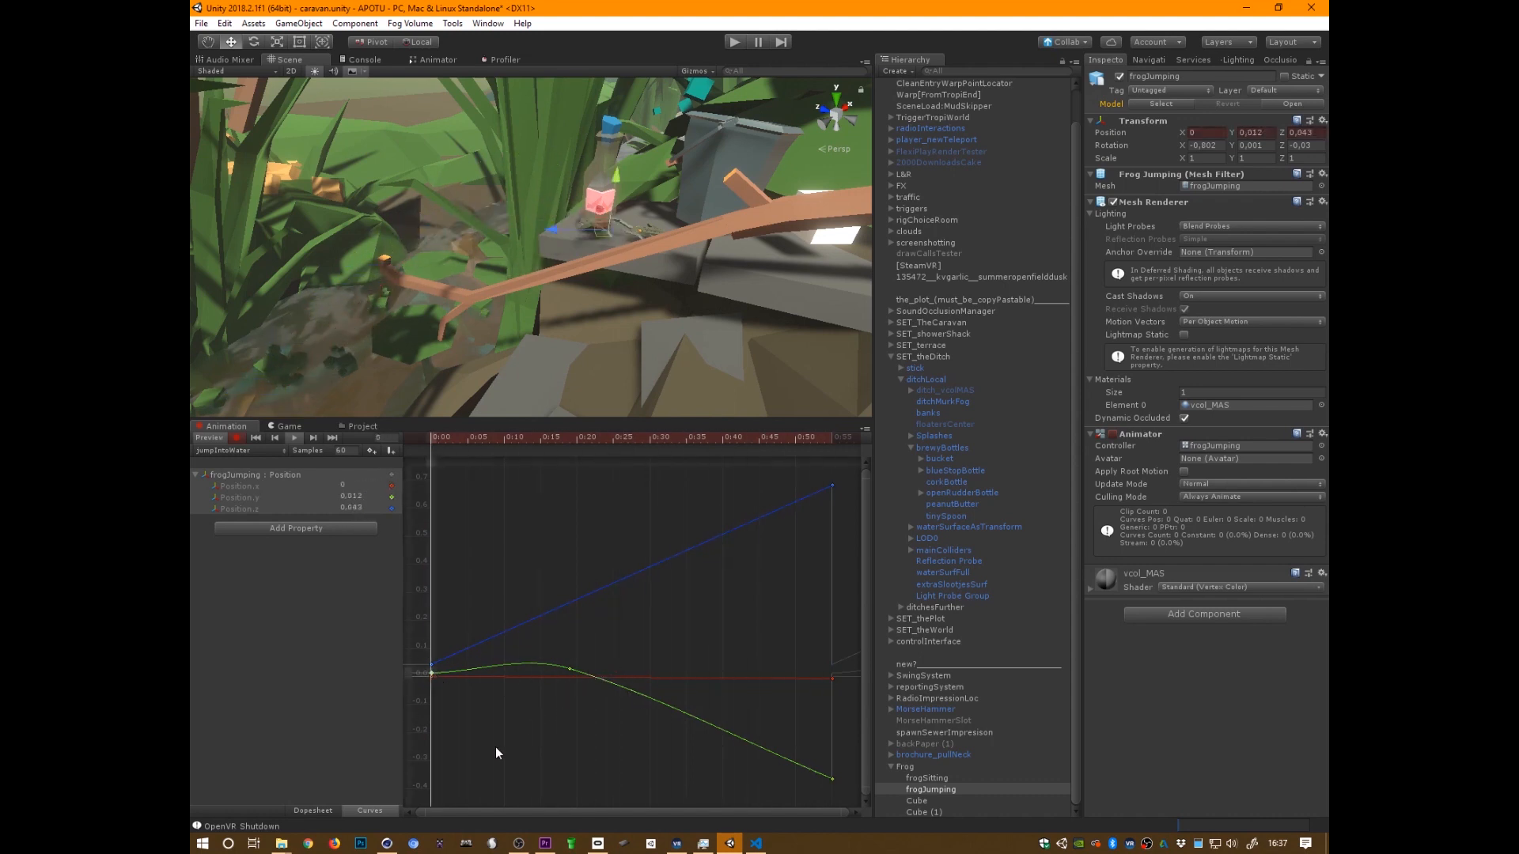
# Isolate the Position.y curve of frogJumping and frame its whole length in the curve view
pyautogui.click(289, 497)
pyautogui.press('f')
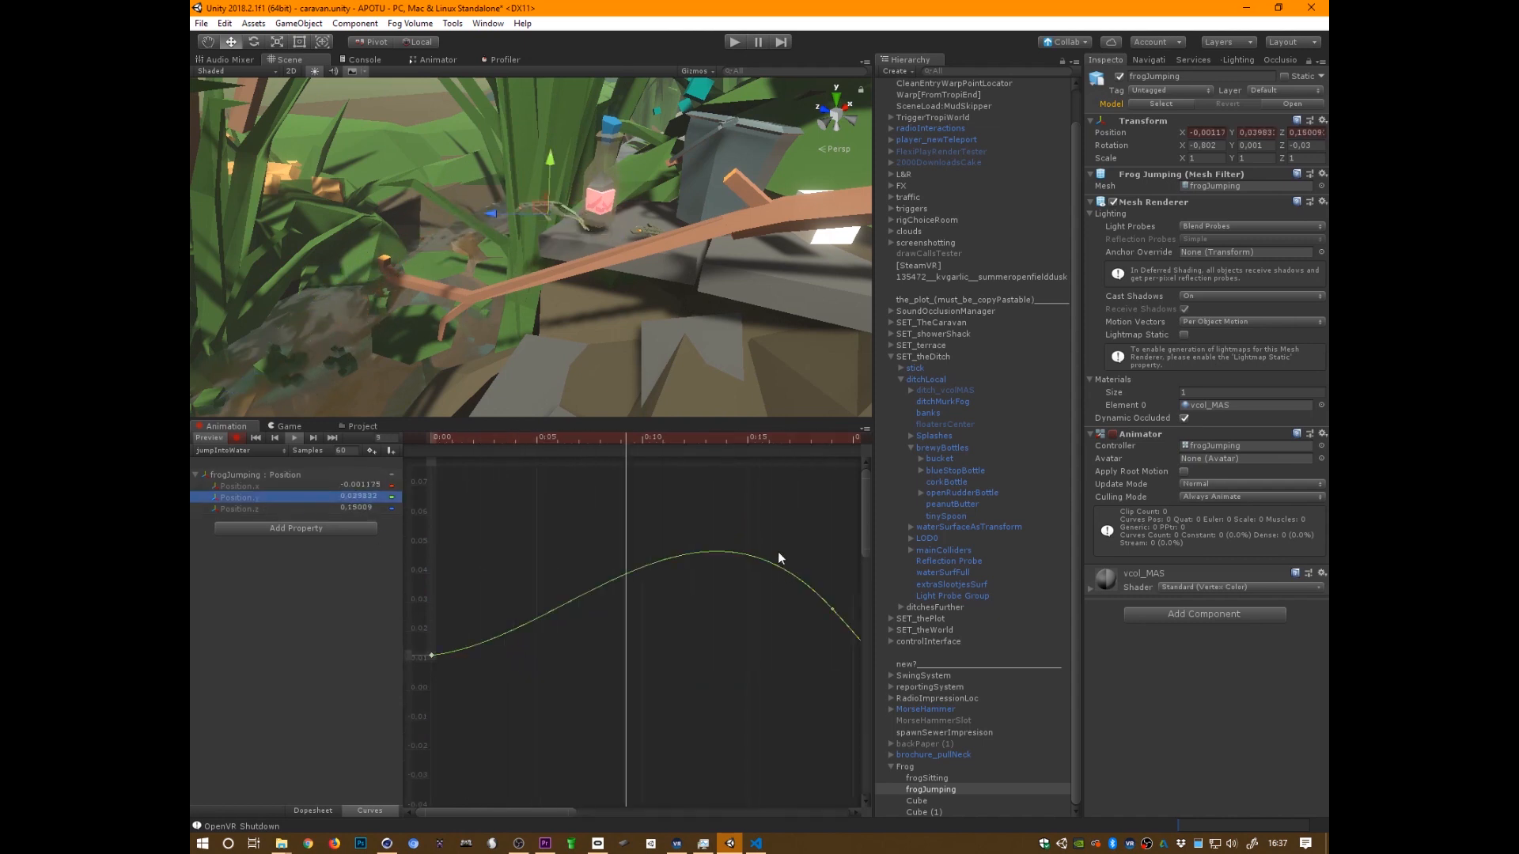
pyautogui.click(753, 696)
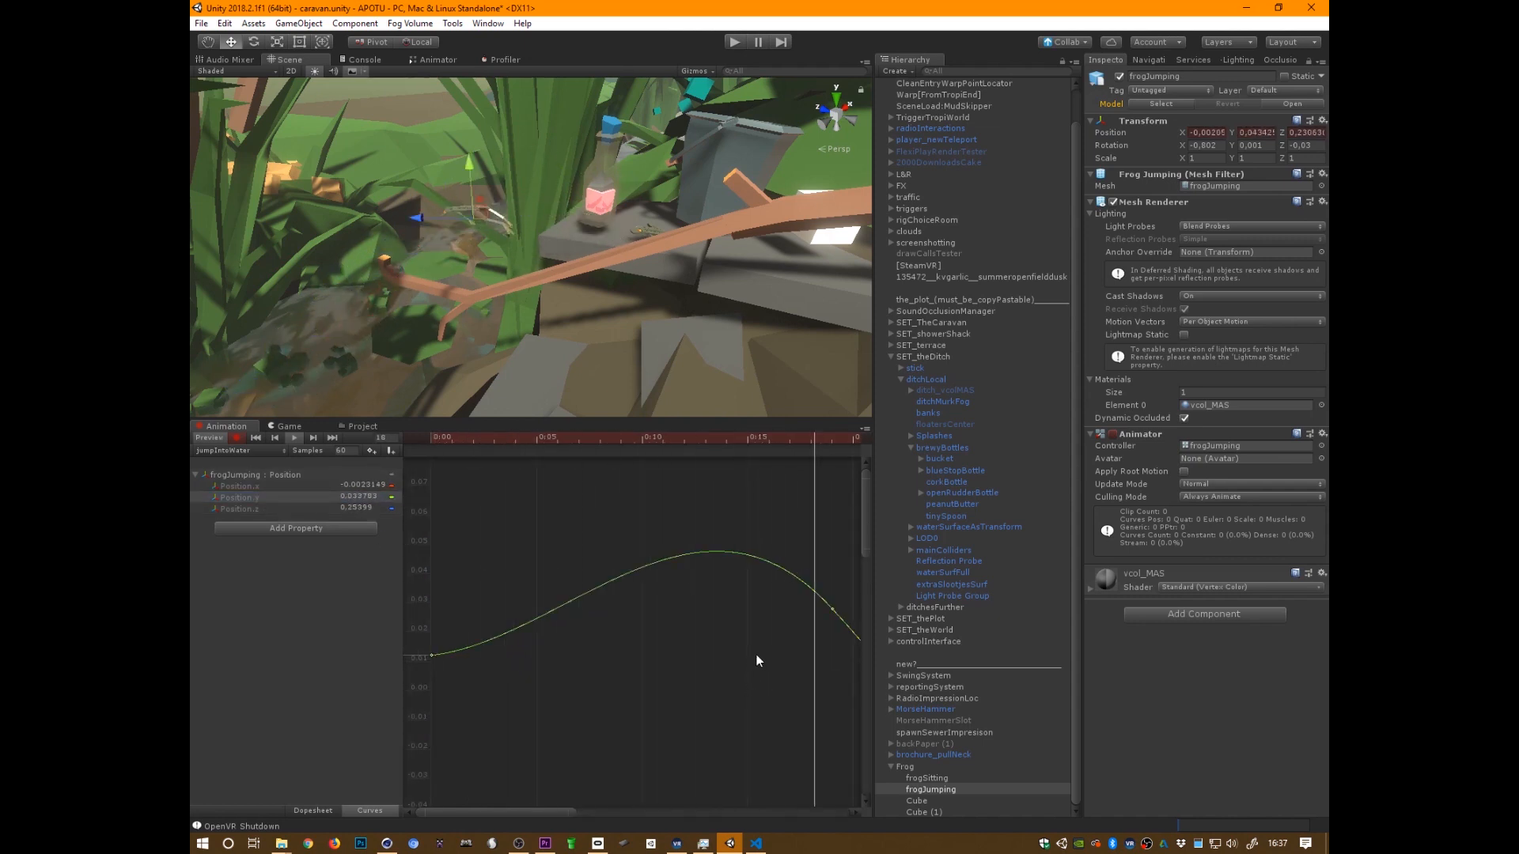
pyautogui.press('f')
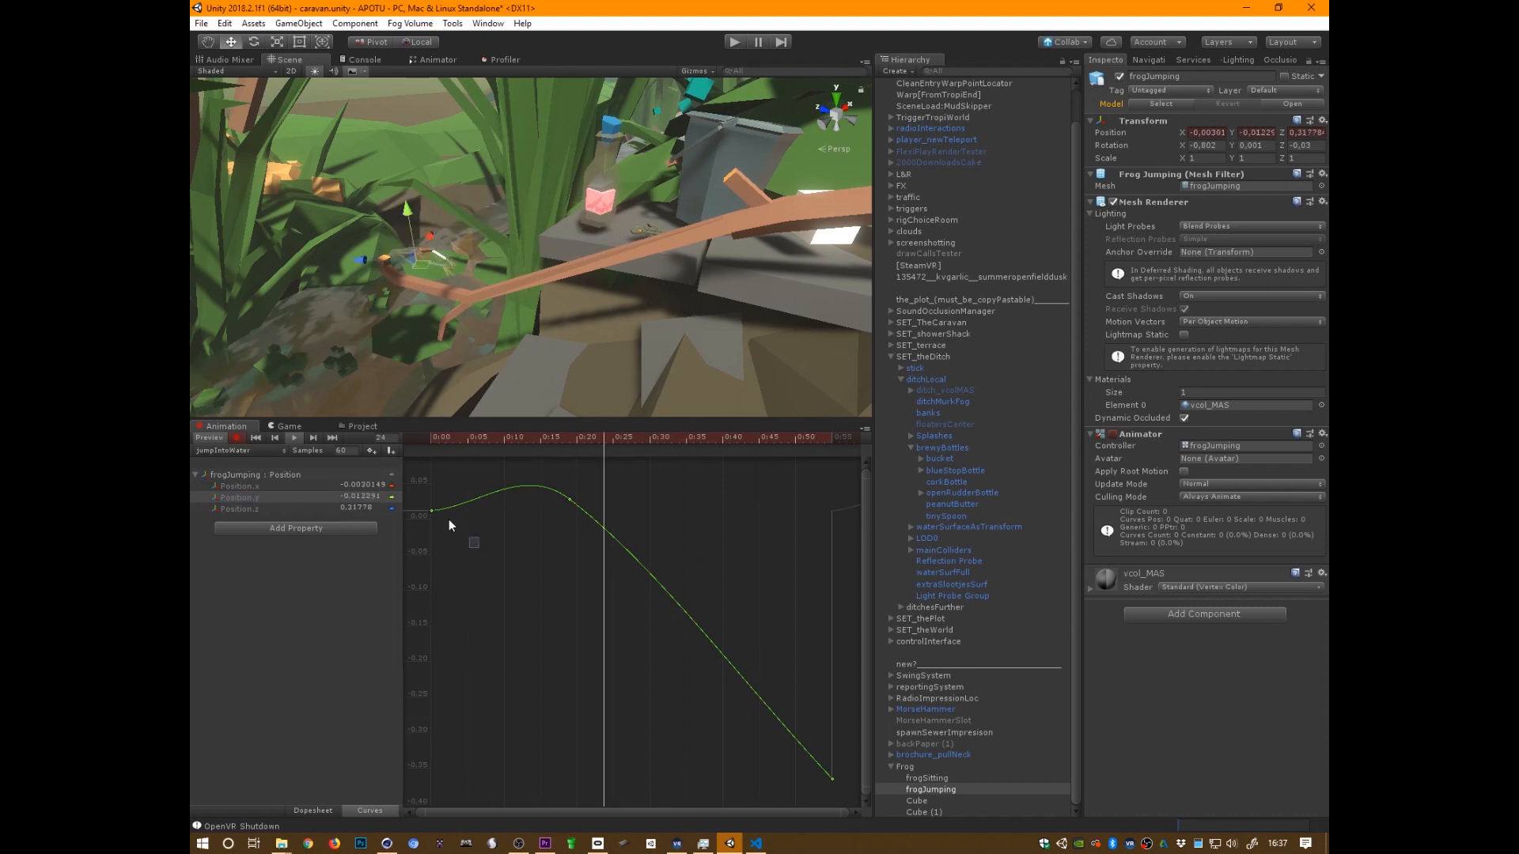
# Set both tangents of the first Position.y key to Free and steepen its outgoing tangent upward
pyautogui.click(431, 511)
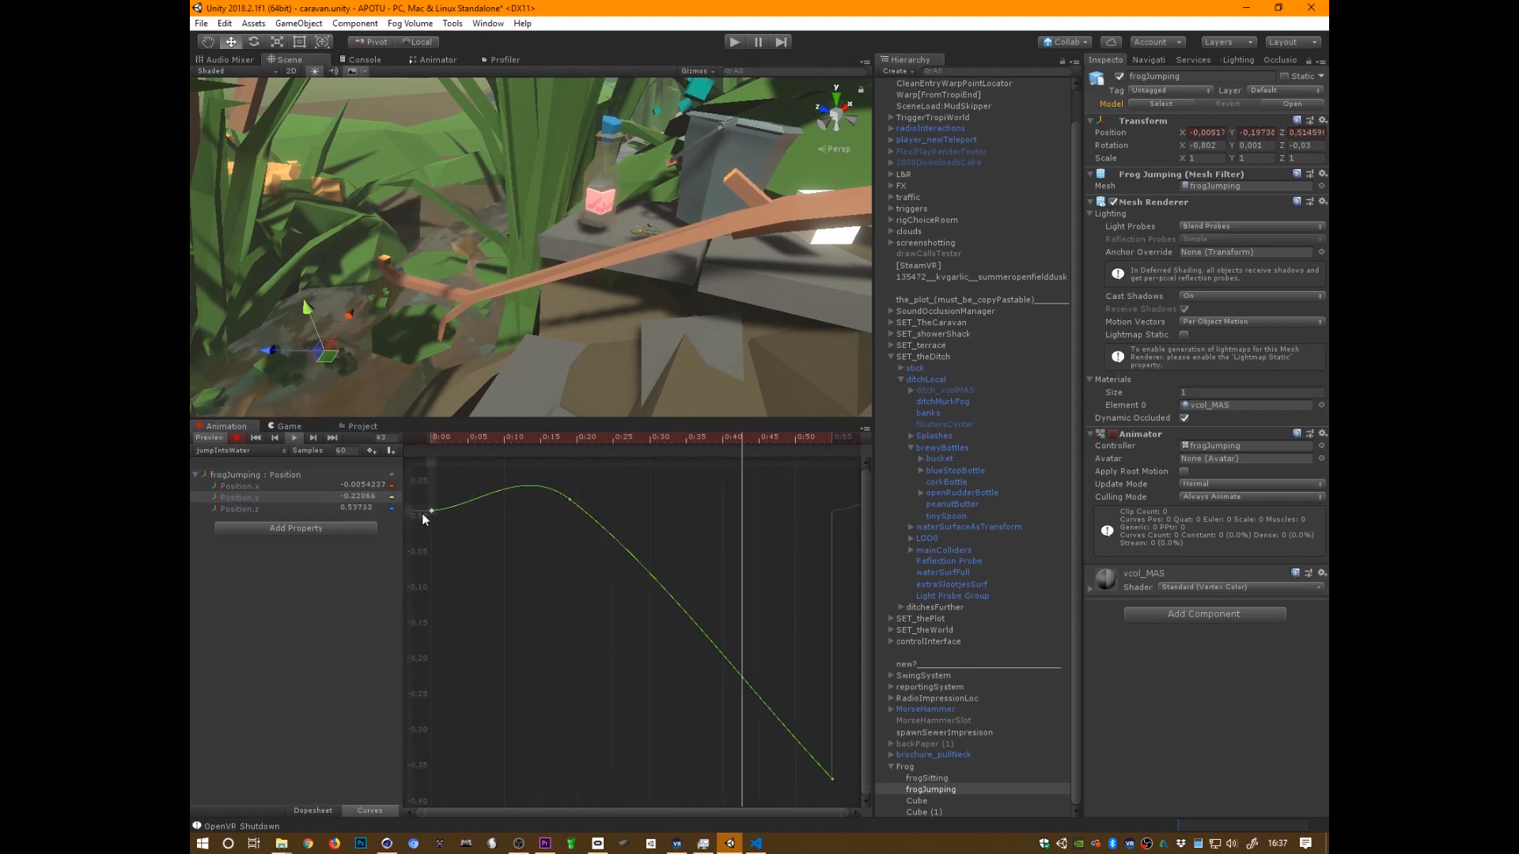
pyautogui.moveTo(503, 556); pyautogui.dragTo(423, 503)
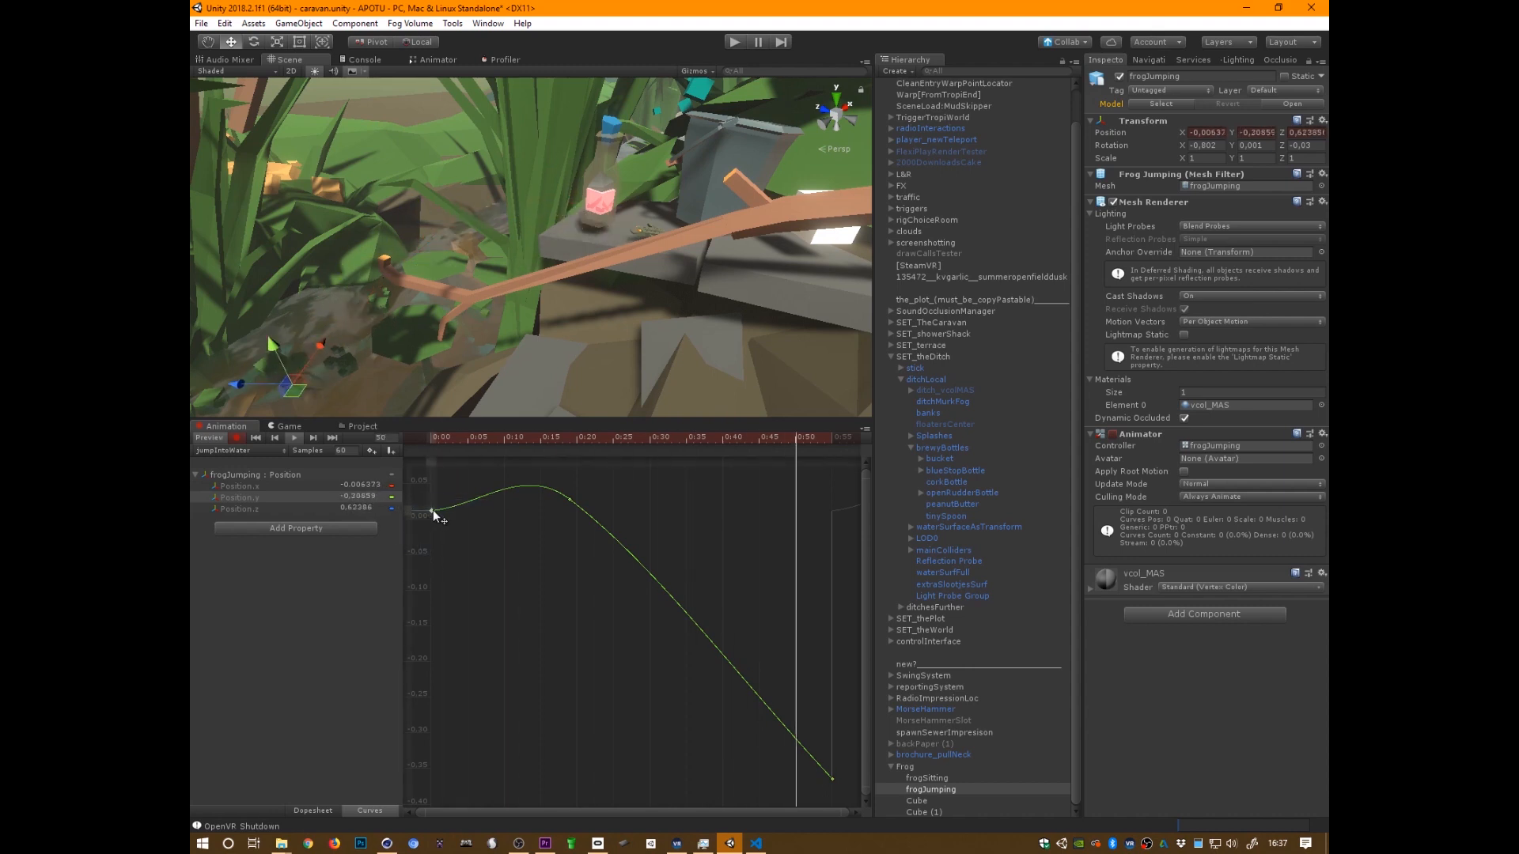
pyautogui.rightClick(434, 511)
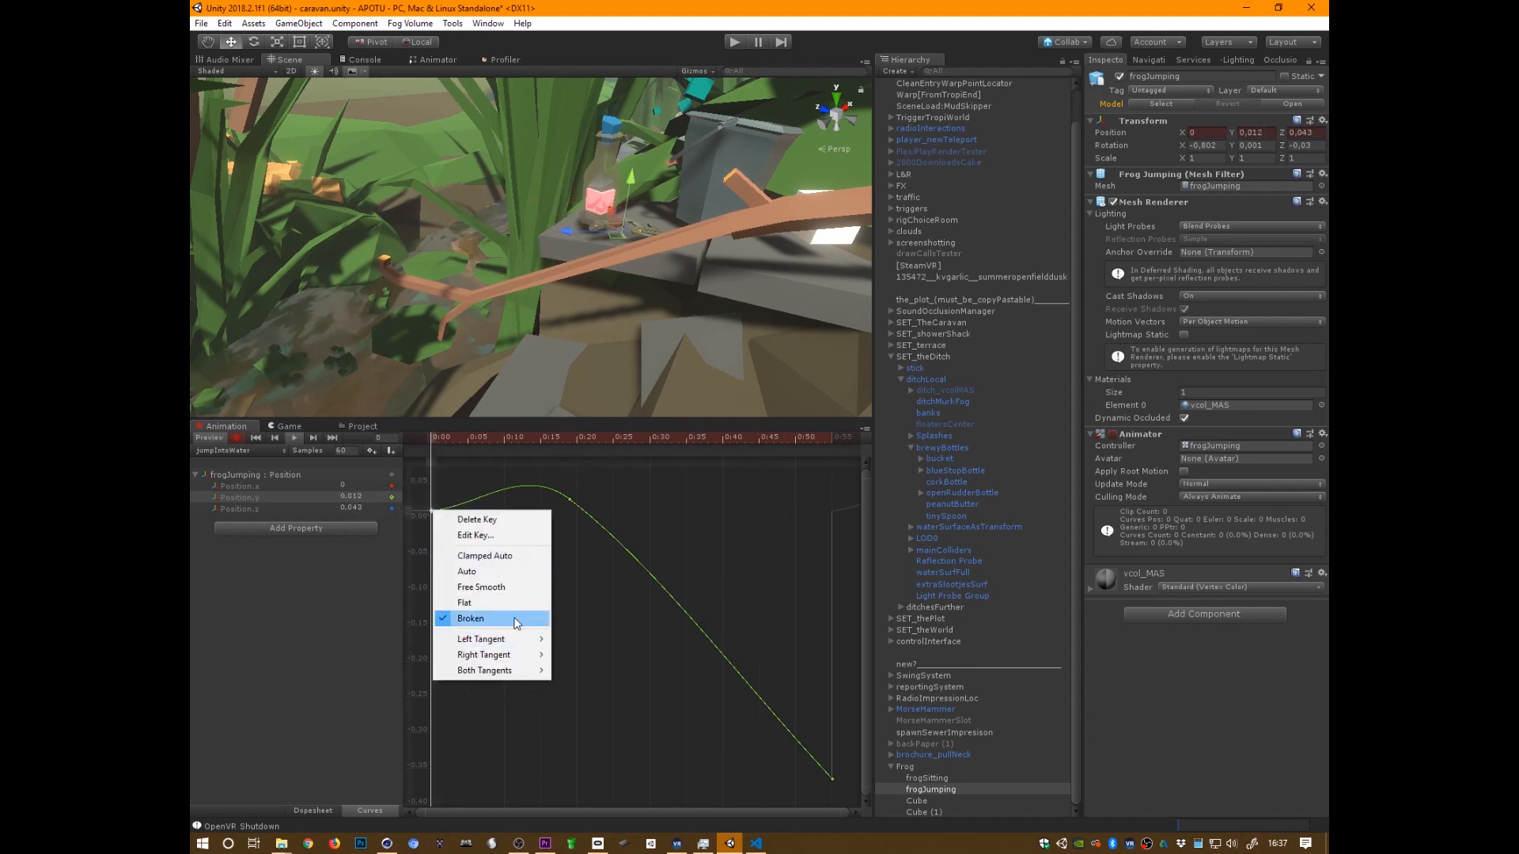
pyautogui.moveTo(528, 671)
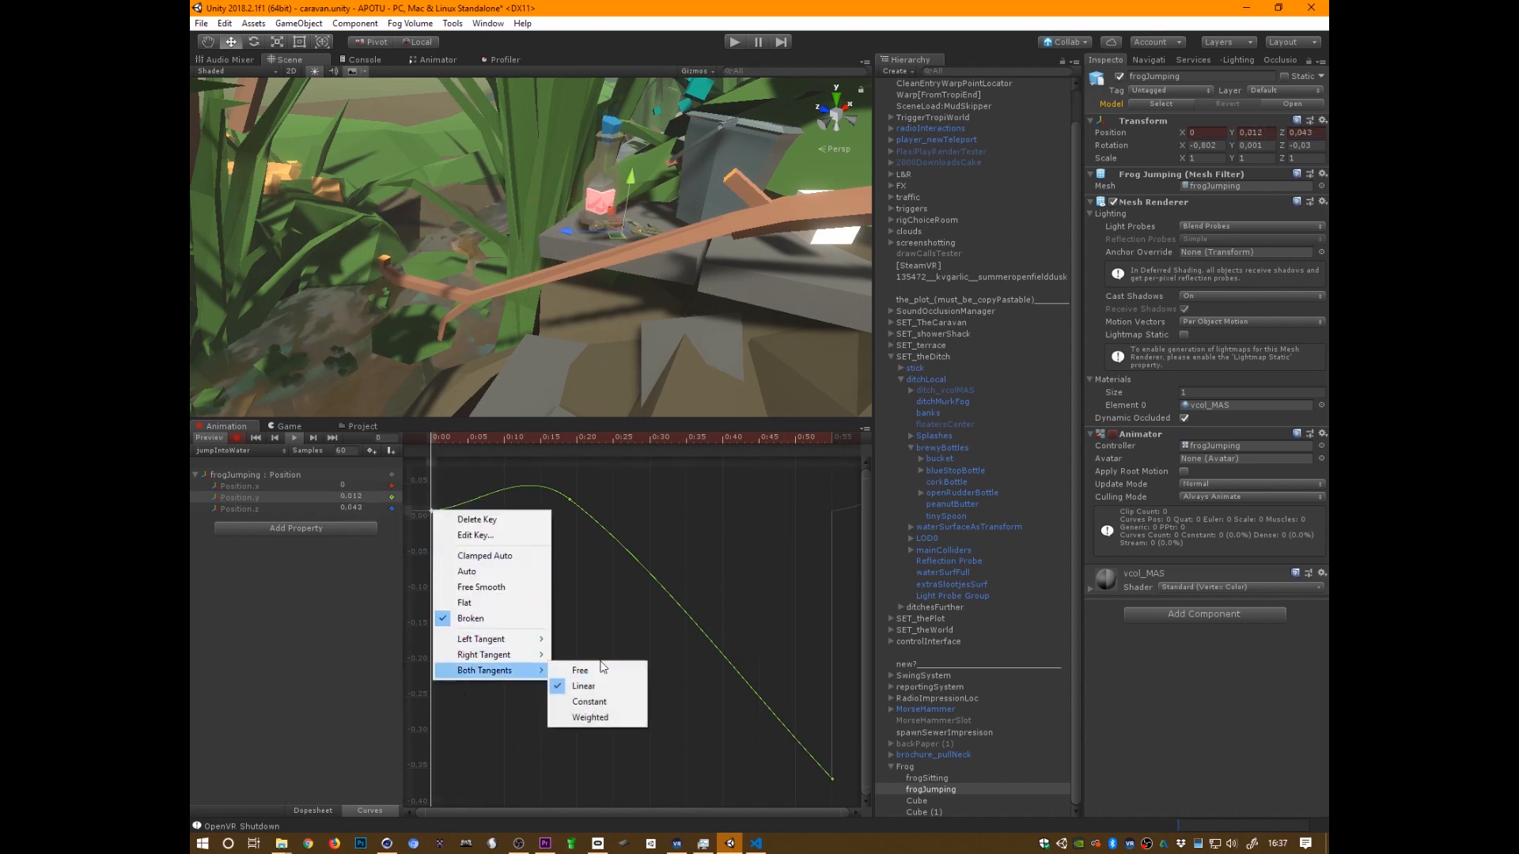
pyautogui.click(614, 671)
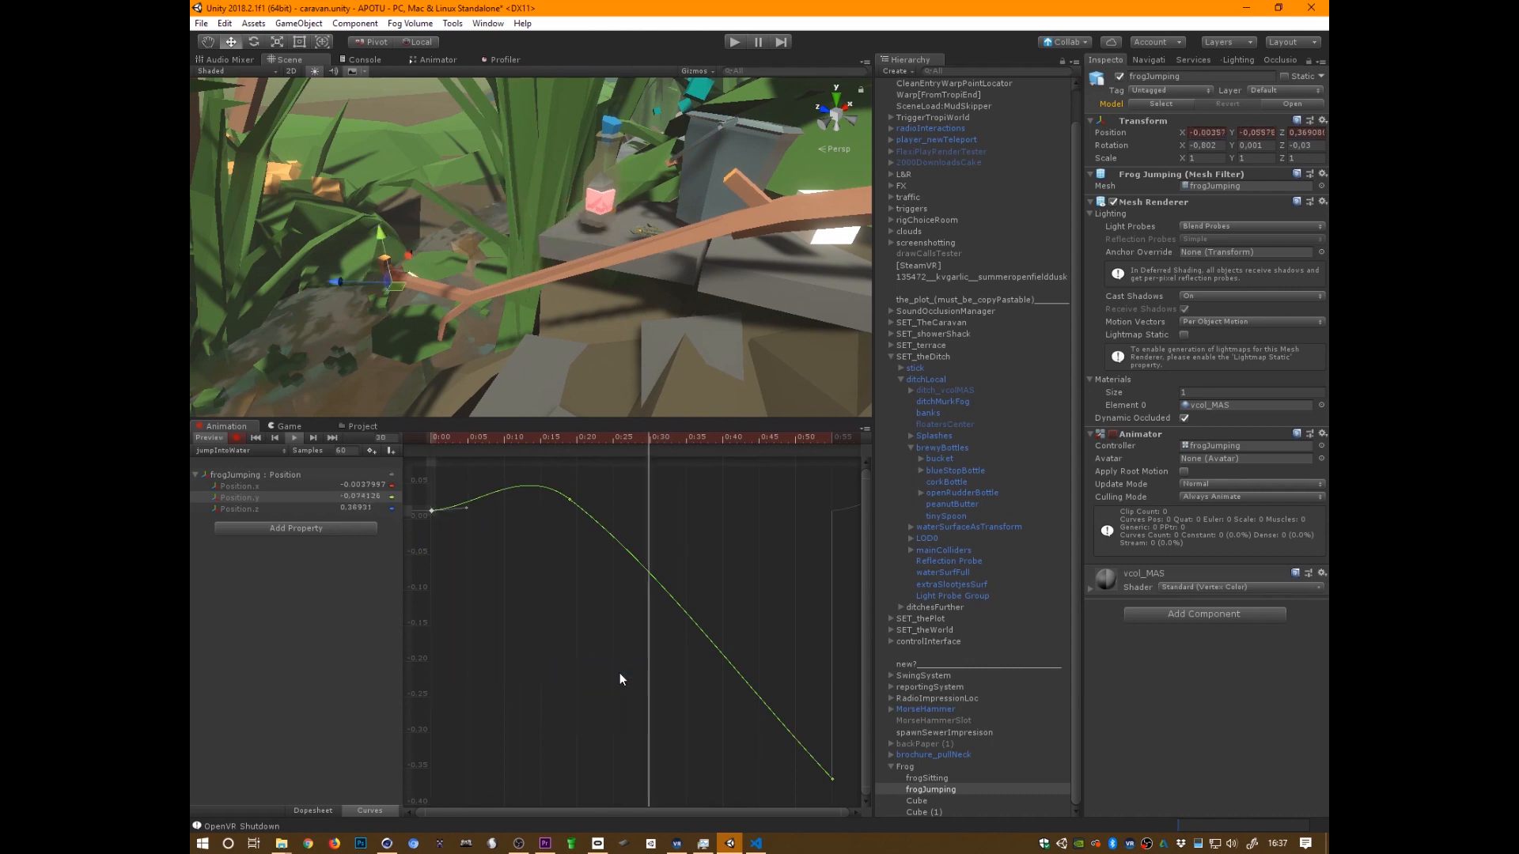
pyautogui.moveTo(467, 507); pyautogui.dragTo(460, 492)
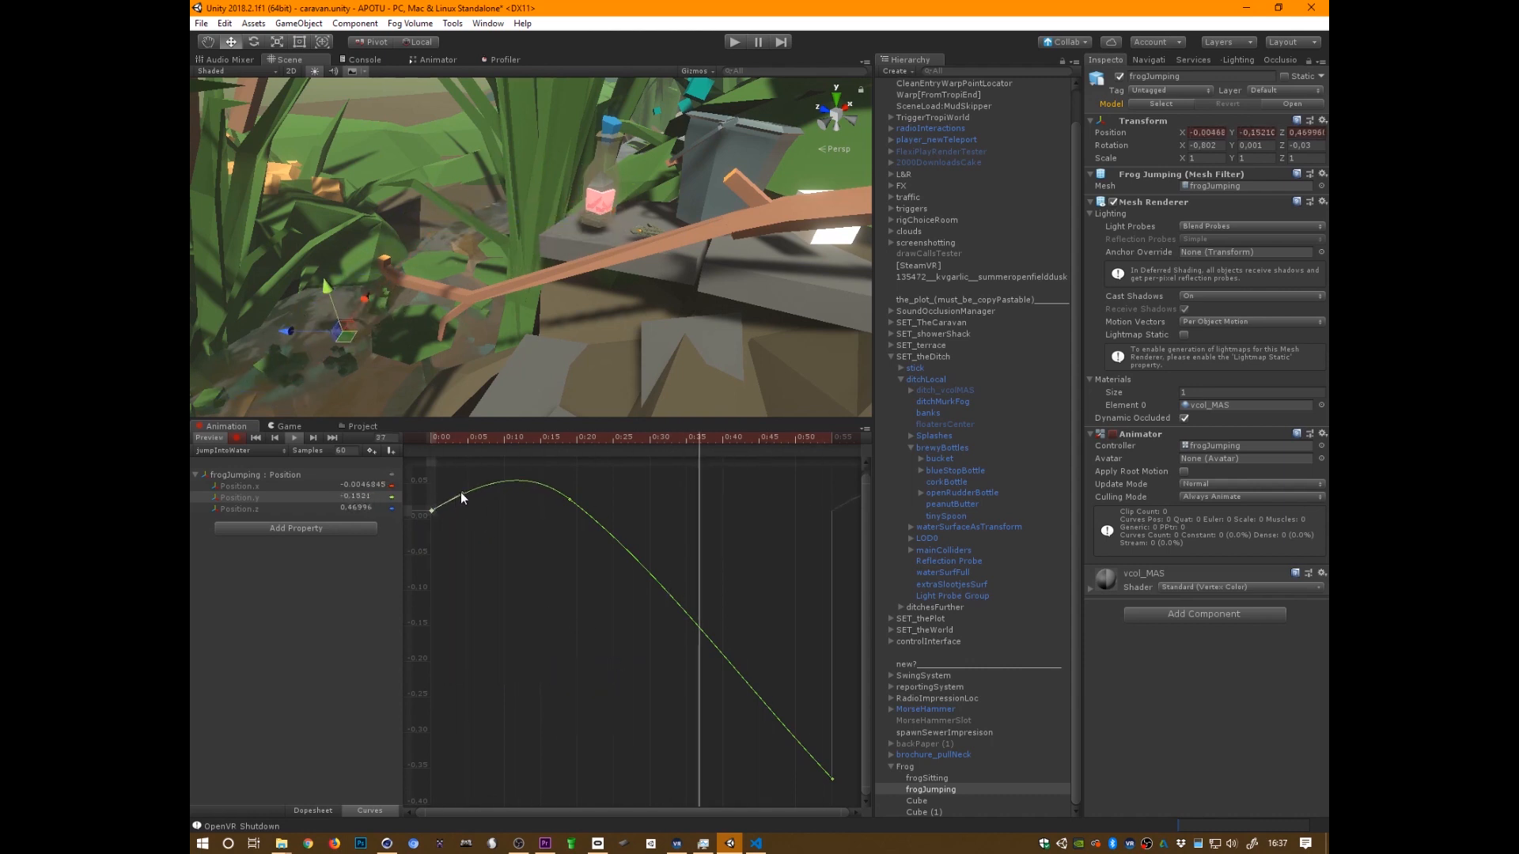
# Flatten the tangent of the middle Position.y key to nearly horizontal so the jump curve levels off there
pyautogui.click(569, 498)
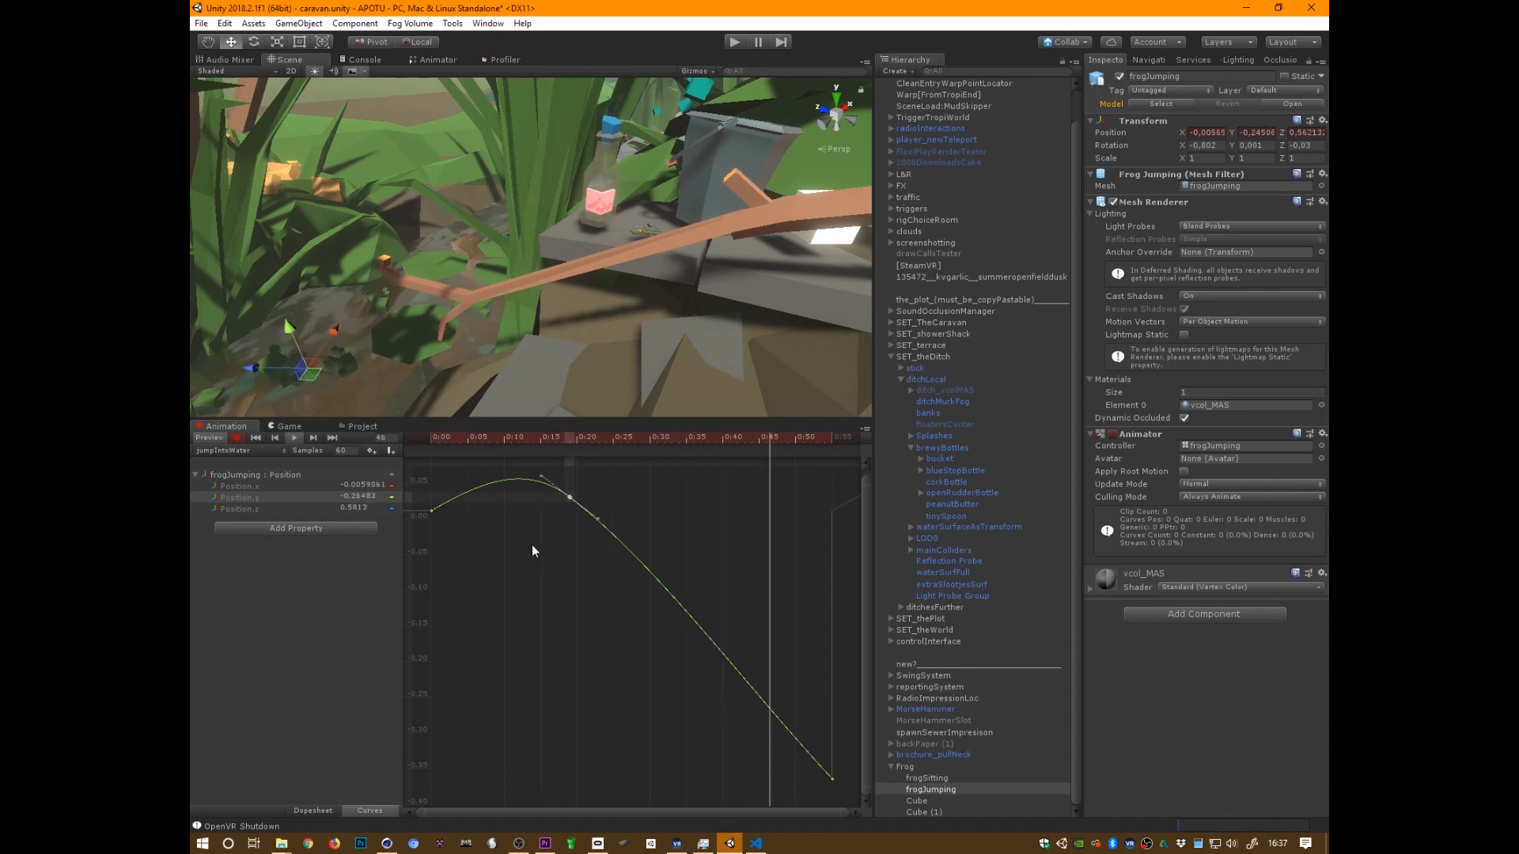
pyautogui.moveTo(541, 475); pyautogui.dragTo(533, 497)
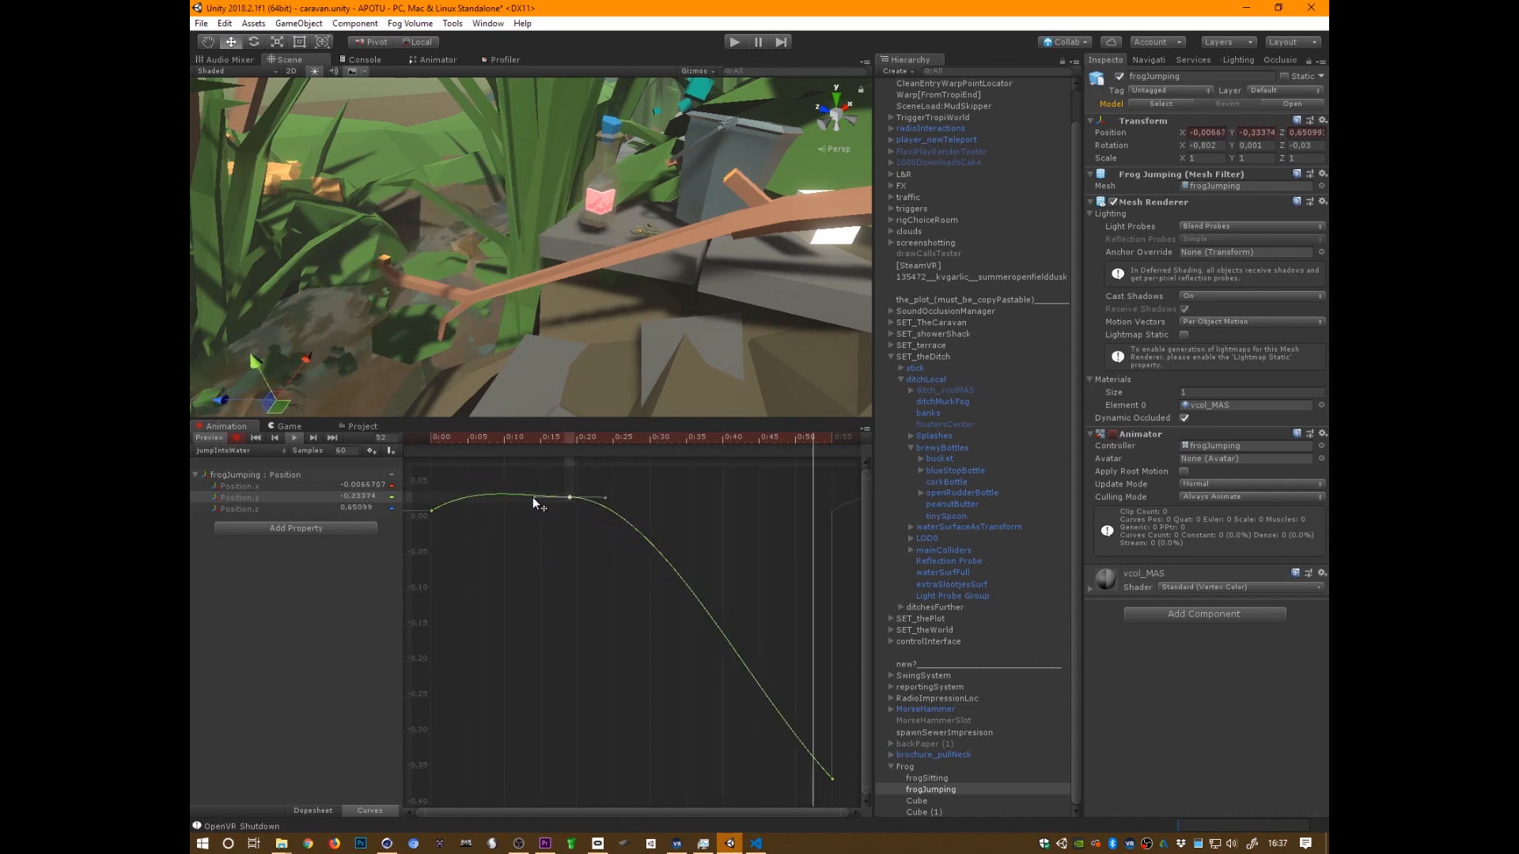
pyautogui.click(421, 505)
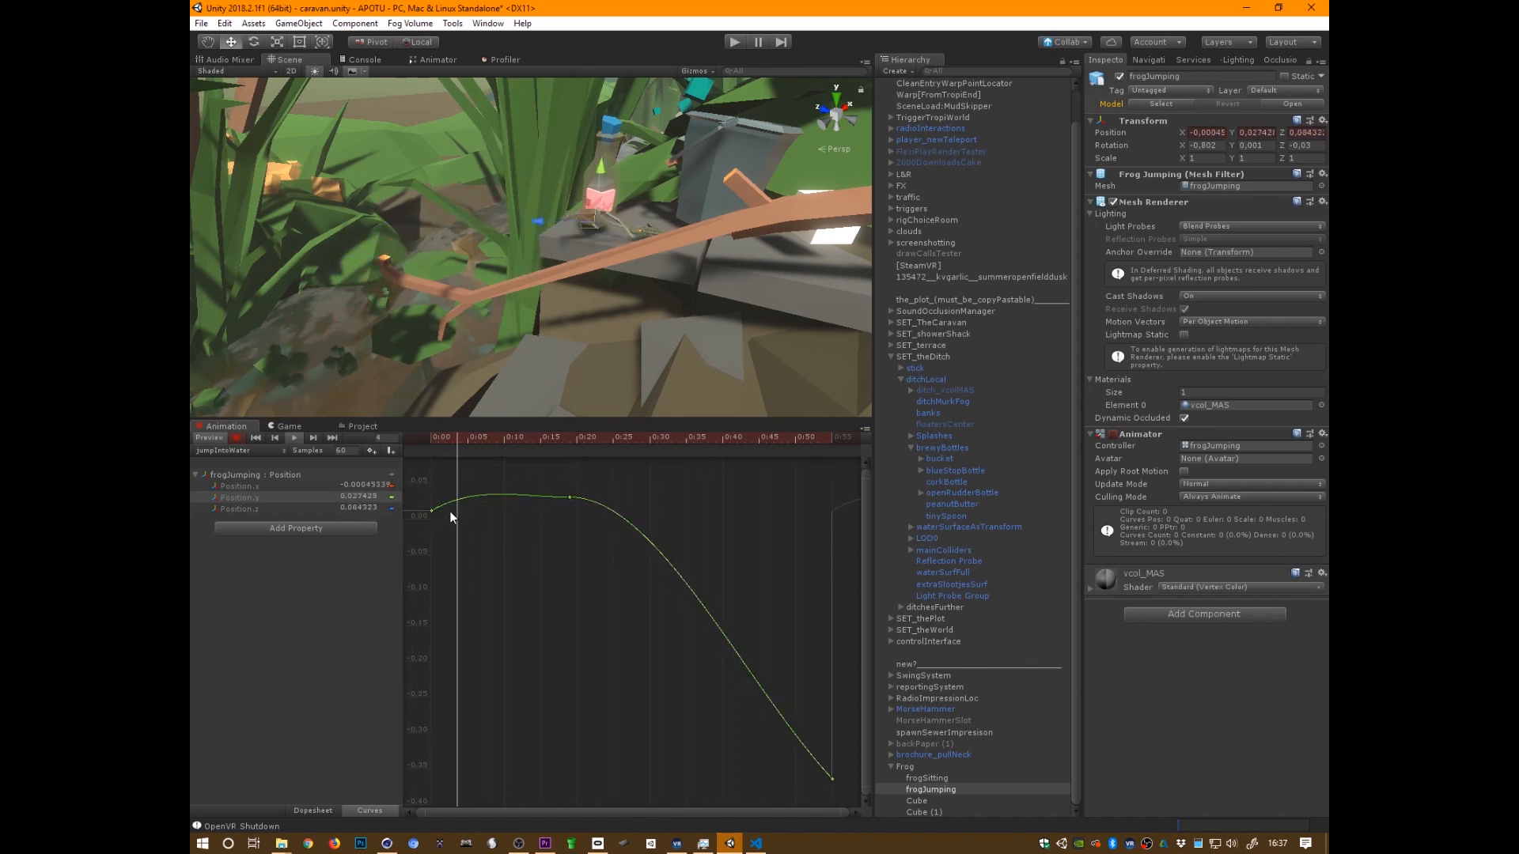
# Set both tangents of the first Position.y key at frame 0 back to Linear
pyautogui.click(432, 510)
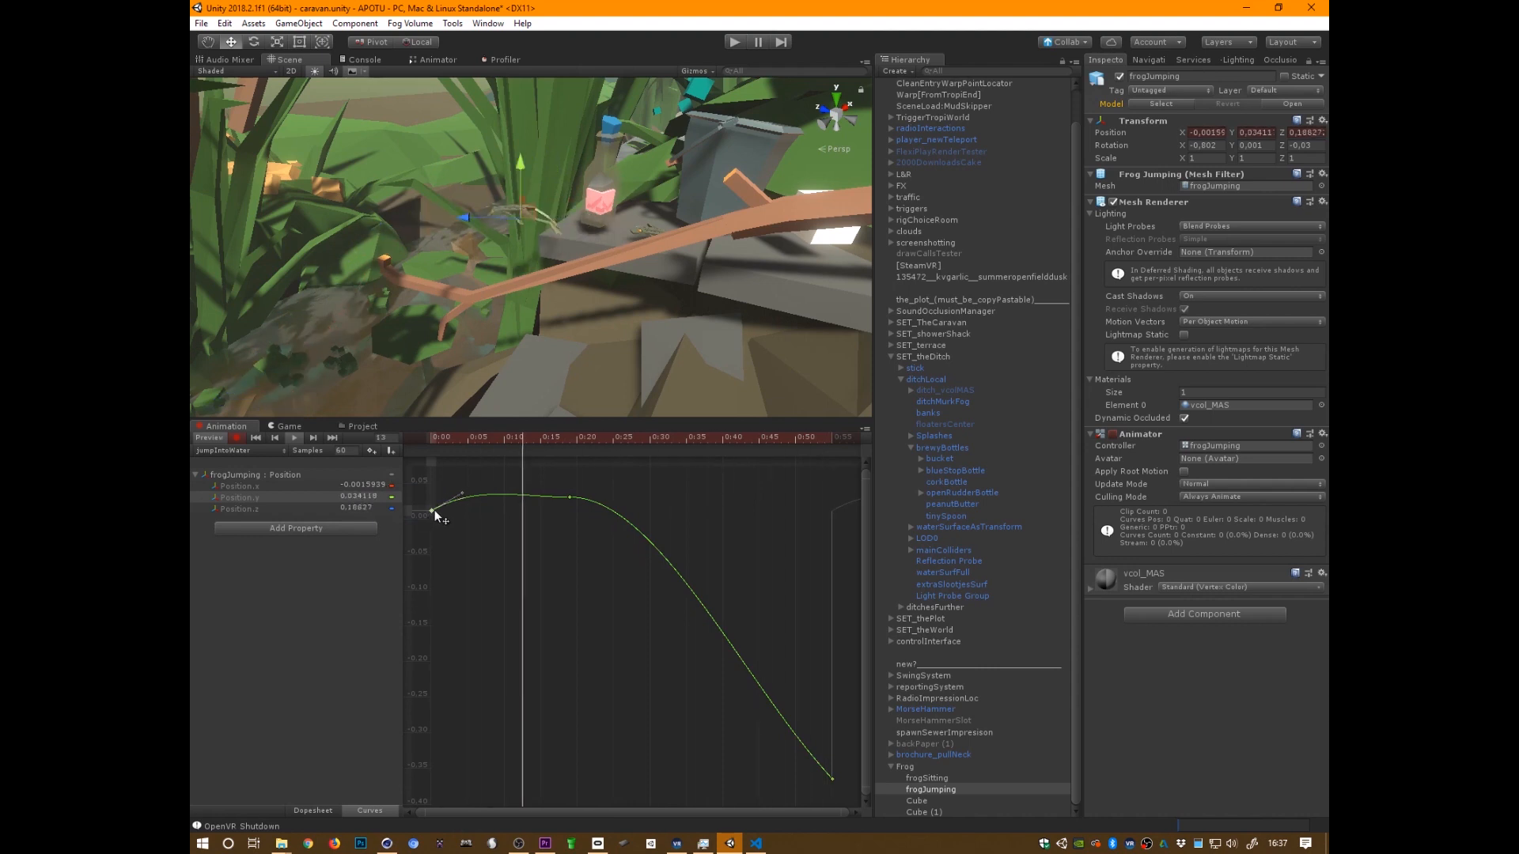
pyautogui.rightClick(434, 509)
pyautogui.moveTo(522, 670)
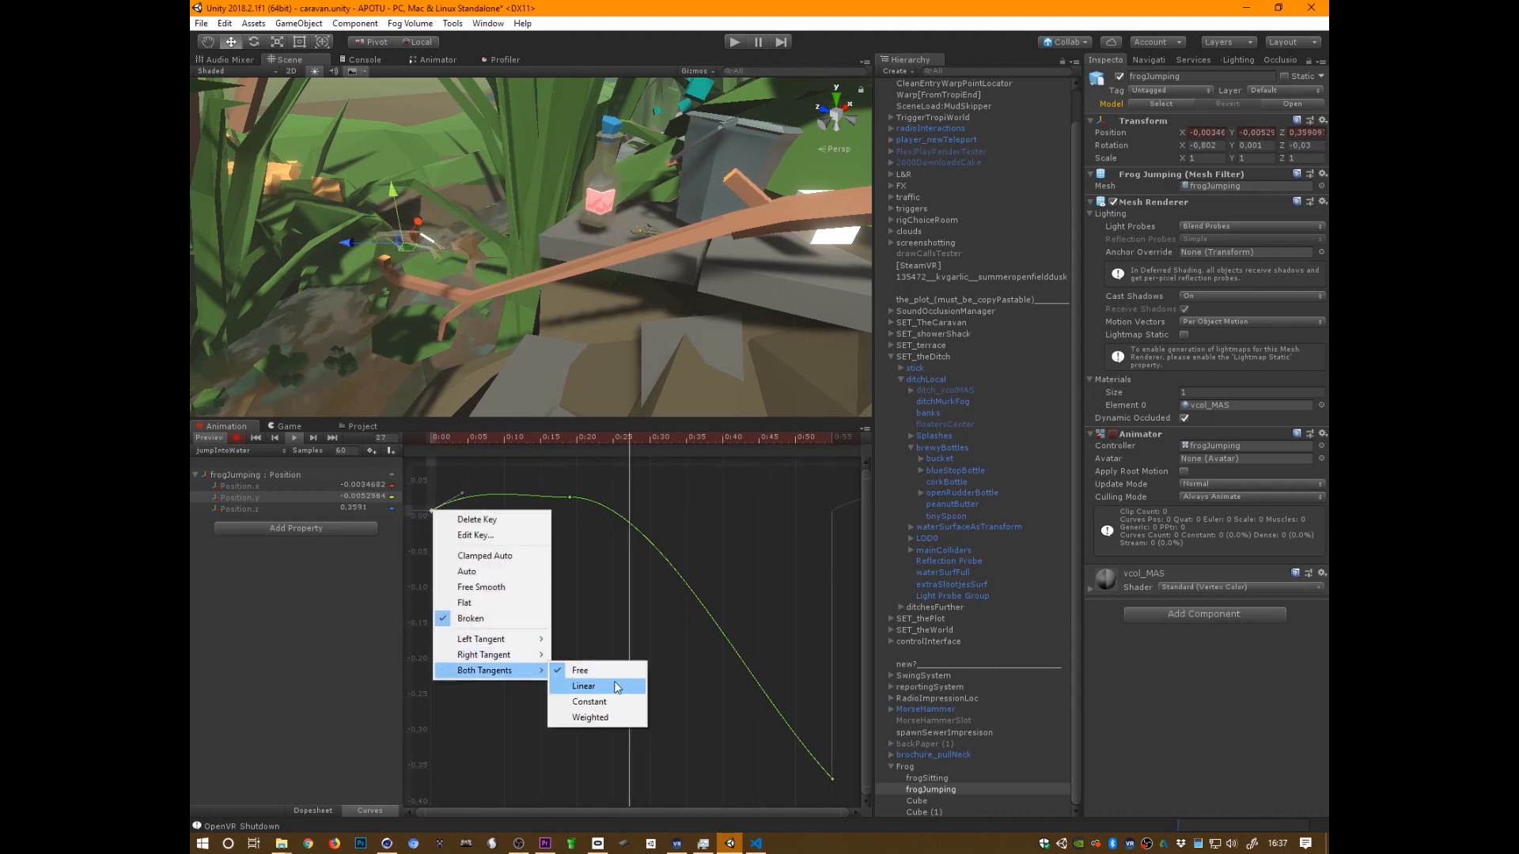
pyautogui.click(614, 687)
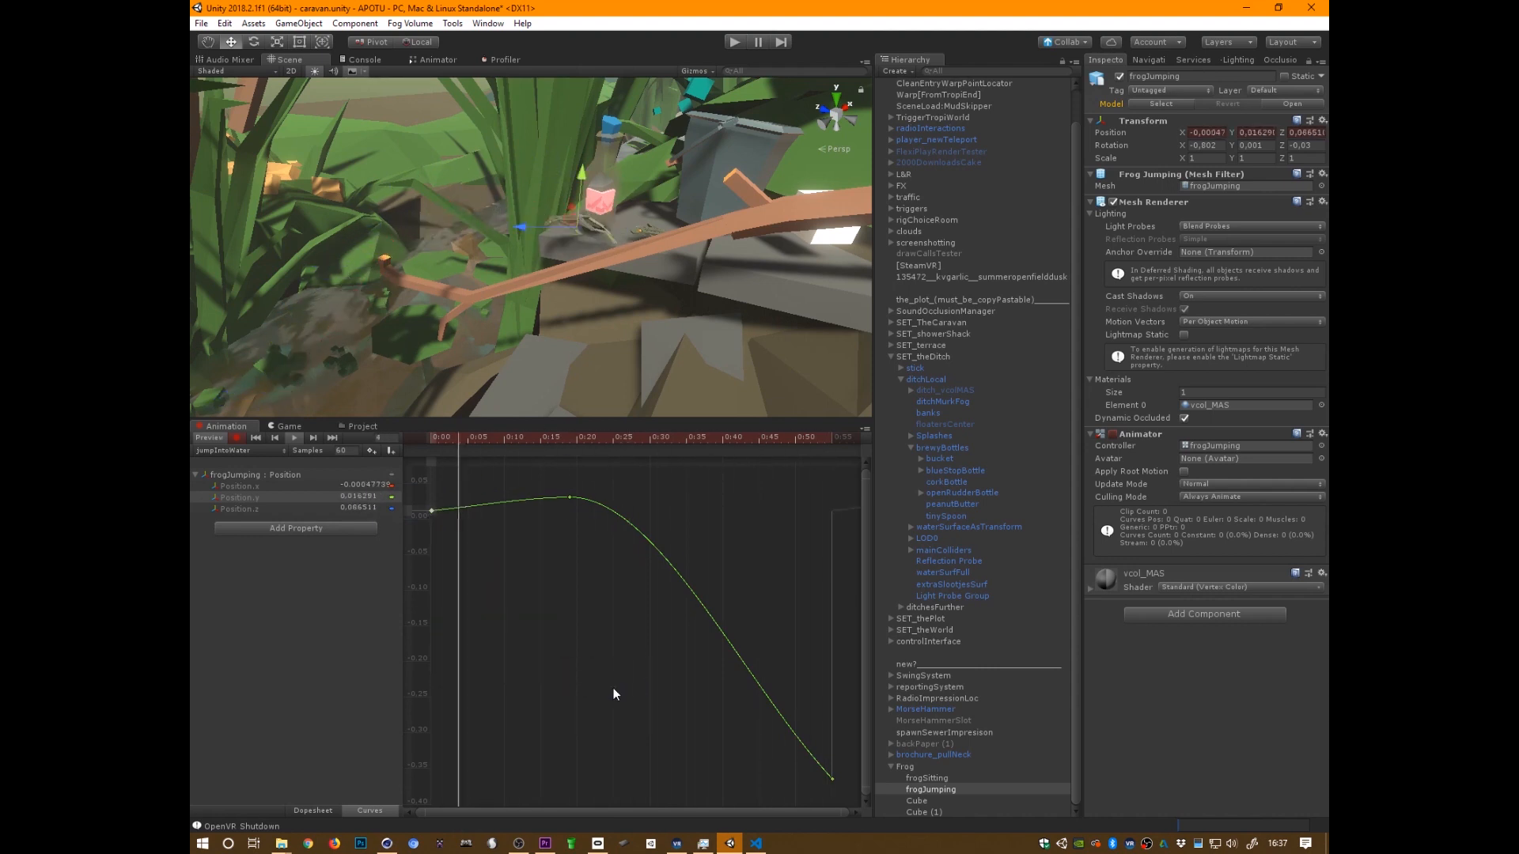
# Move the peak key of the Position.y curve earlier to 0:15 and make both its tangents Weighted
pyautogui.click(570, 497)
pyautogui.moveTo(568, 497); pyautogui.dragTo(541, 496)
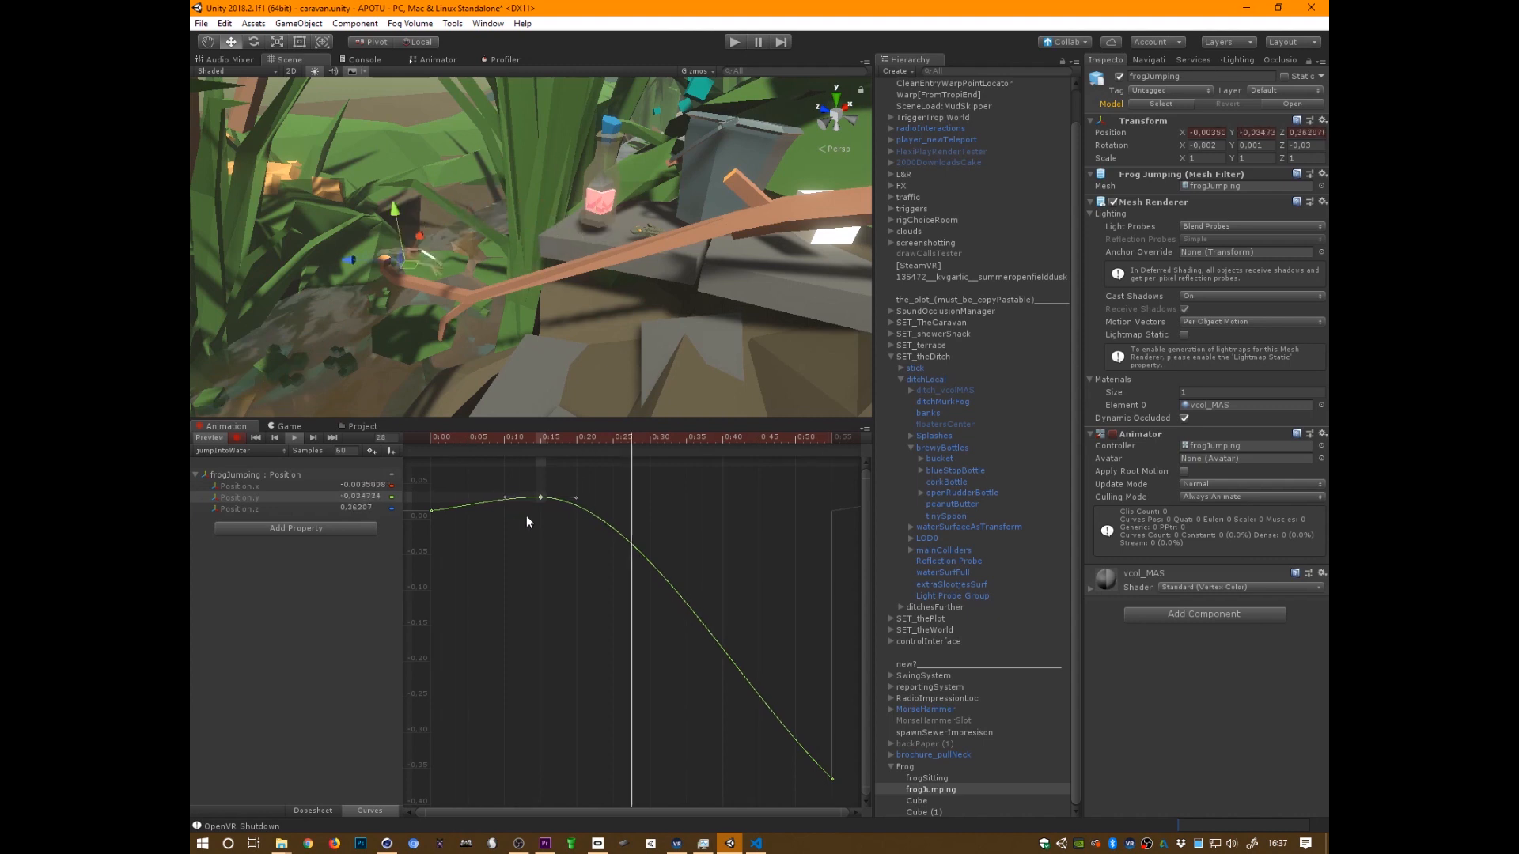
pyautogui.rightClick(540, 496)
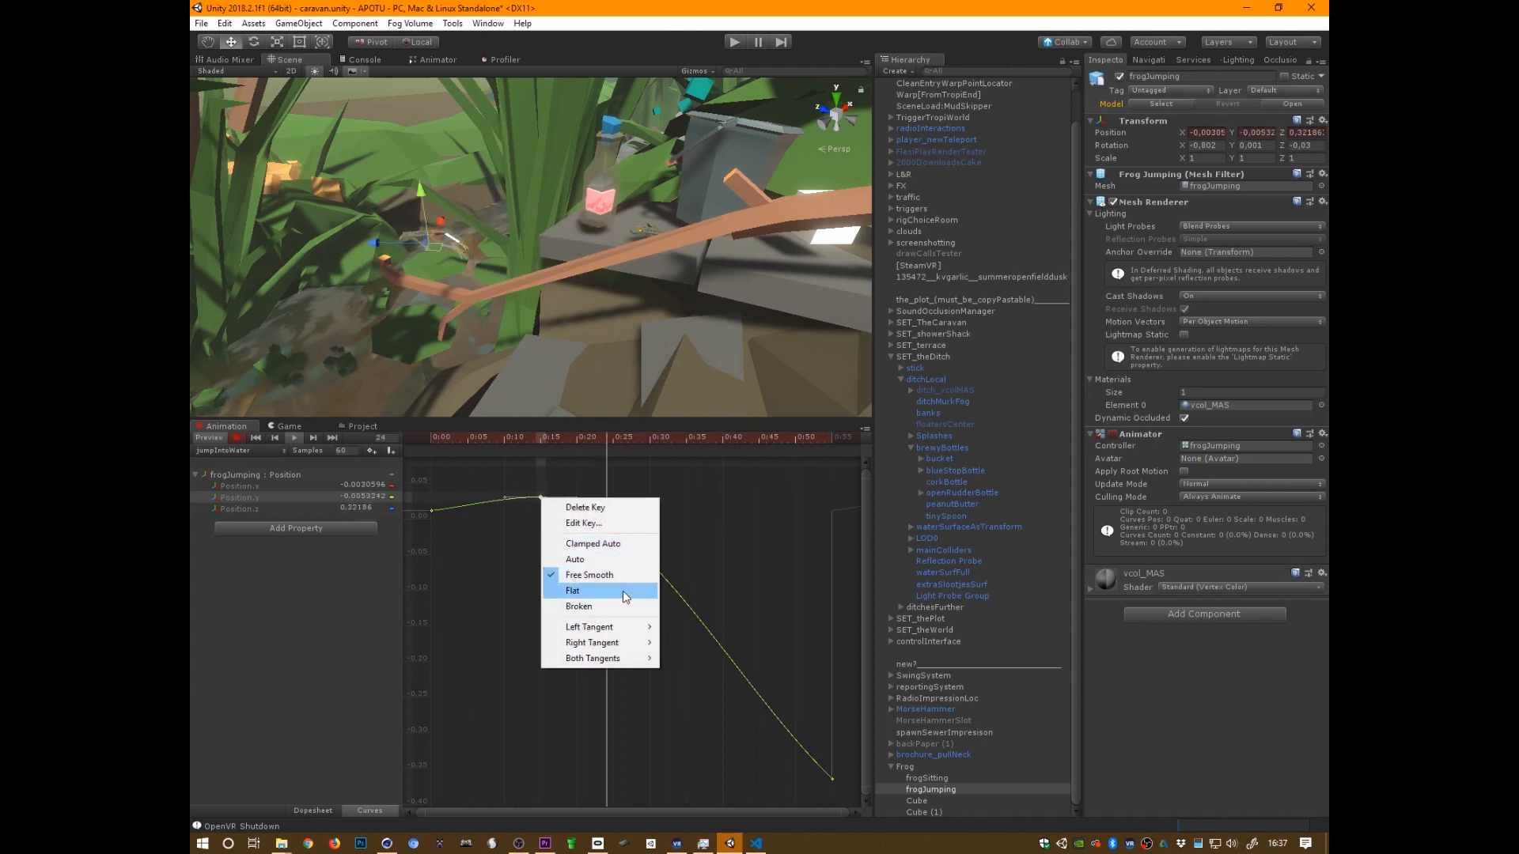
pyautogui.moveTo(629, 663)
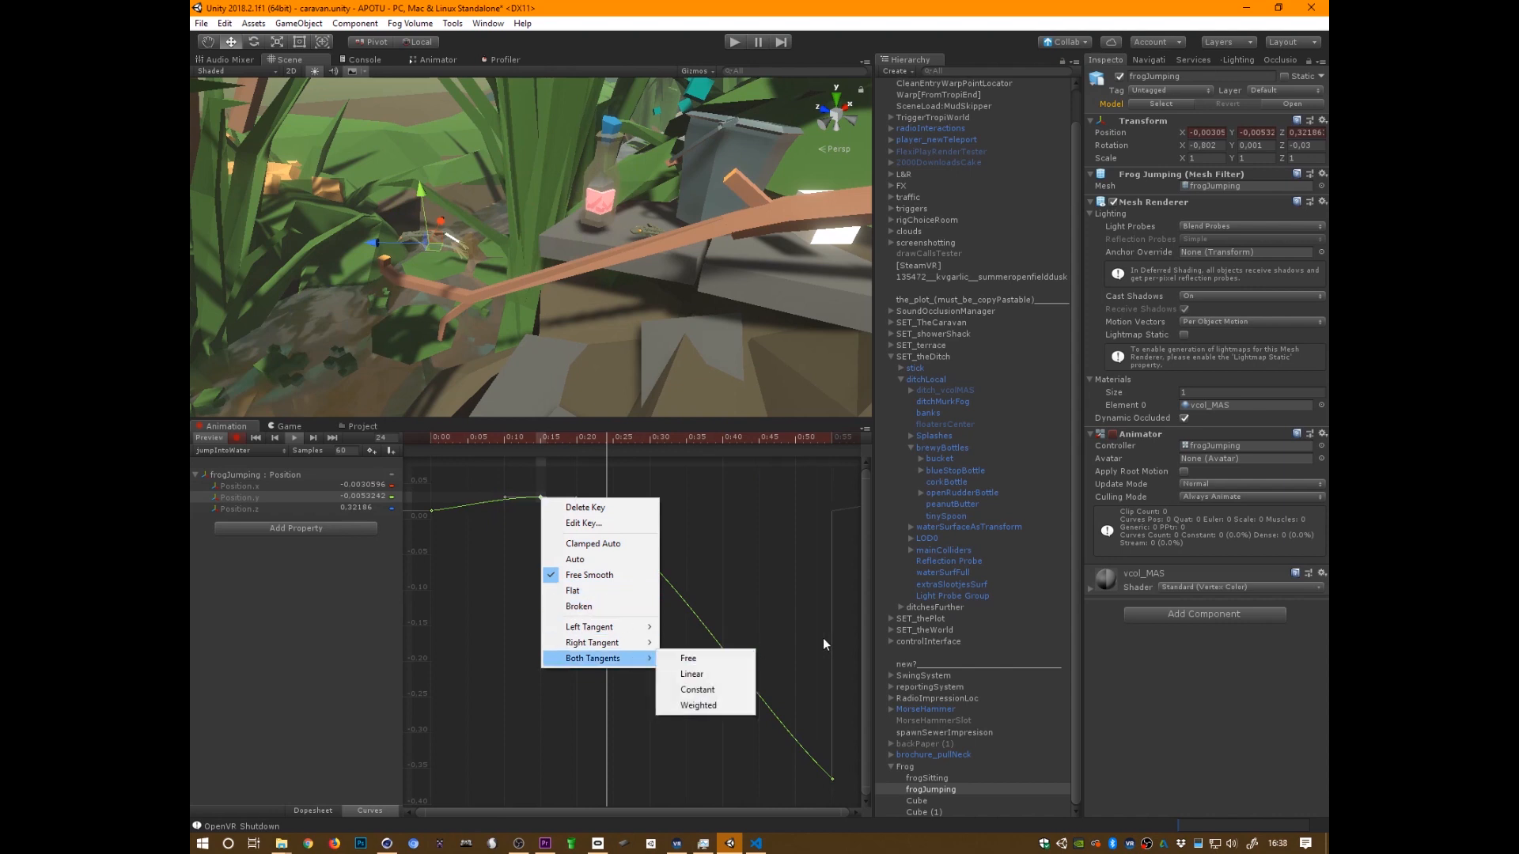
pyautogui.click(732, 706)
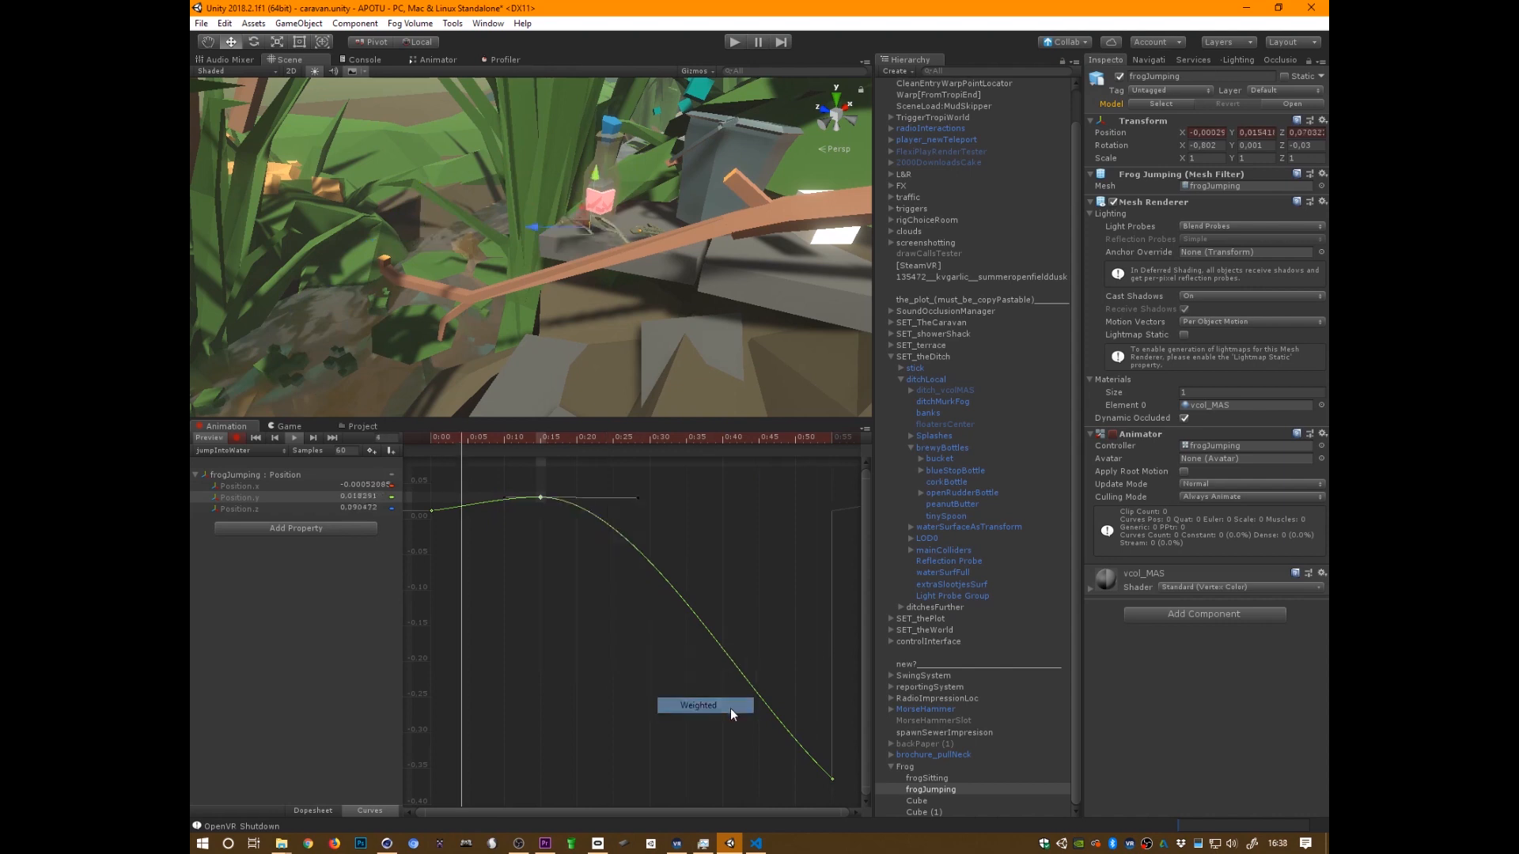
# Stretch both weighted tangent handles of the Position.y peak key outward, angling the outgoing one slightly down
pyautogui.click(542, 499)
pyautogui.moveTo(637, 498)
pyautogui.mouseDown()
pyautogui.moveTo(636, 522)
pyautogui.moveTo(744, 533)
pyautogui.moveTo(660, 508)
pyautogui.mouseUp()
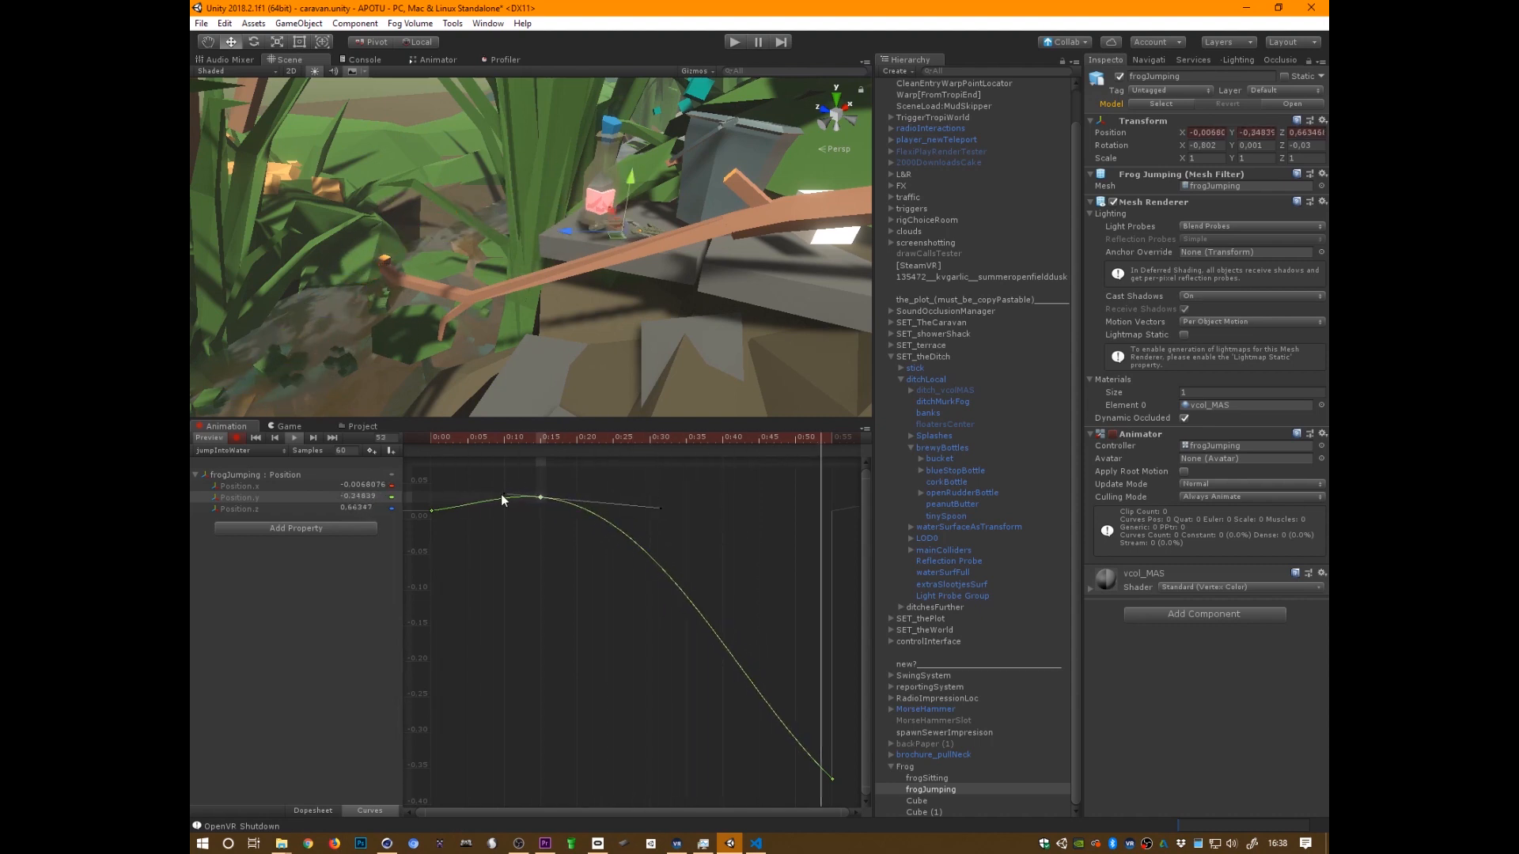
pyautogui.moveTo(503, 497)
pyautogui.mouseDown()
pyautogui.moveTo(472, 497)
pyautogui.moveTo(492, 498)
pyautogui.mouseUp()
pyautogui.moveTo(771, 768); pyautogui.dragTo(914, 783)
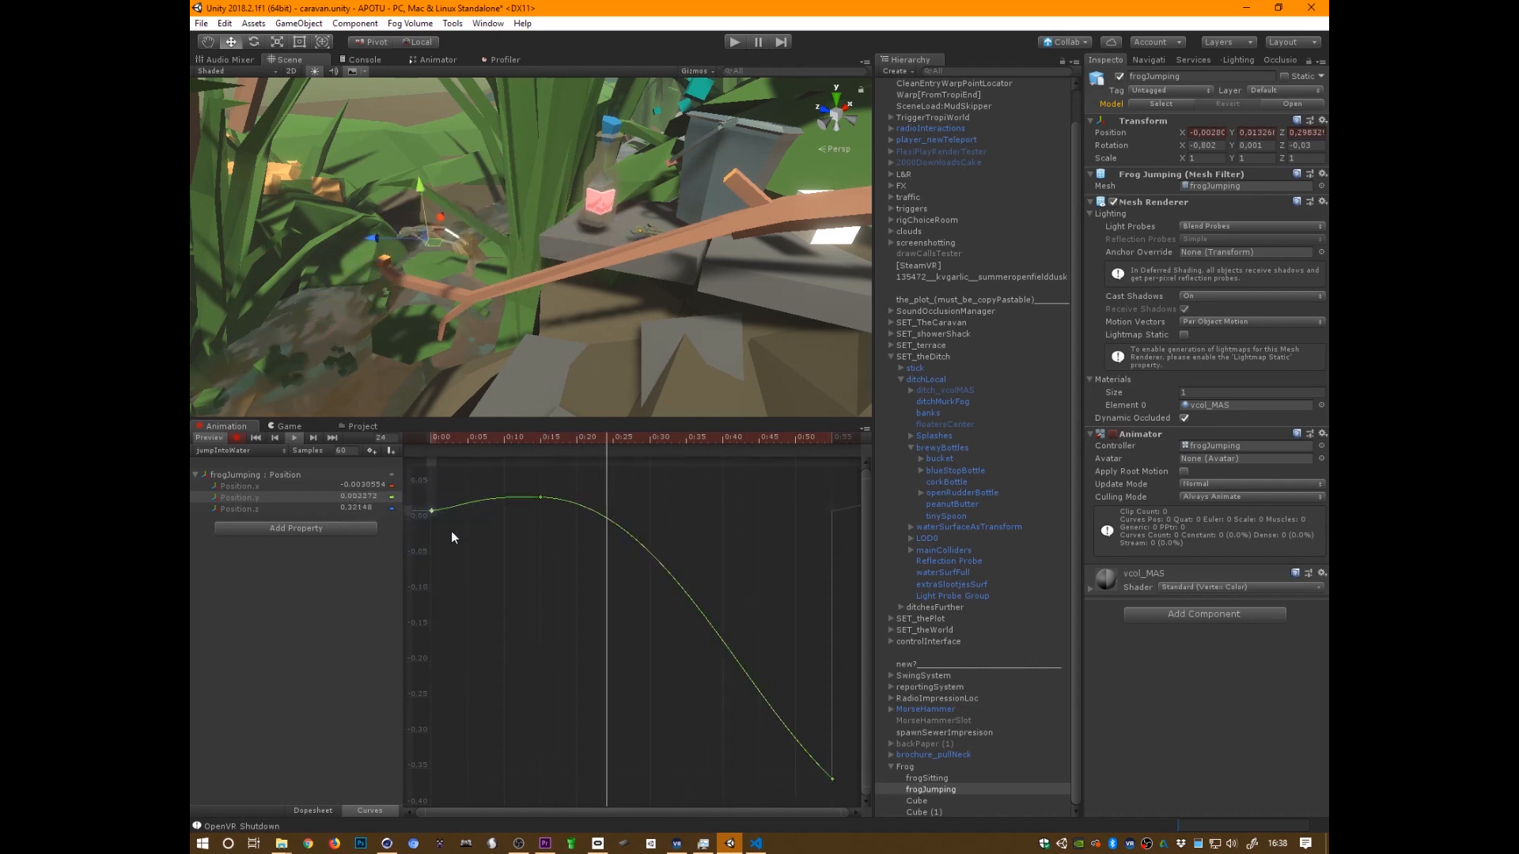
# Make the first Position.y key Free Smooth and the last one Flat, then tilt the last key's tangent for a steeper drop
pyautogui.rightClick(432, 510)
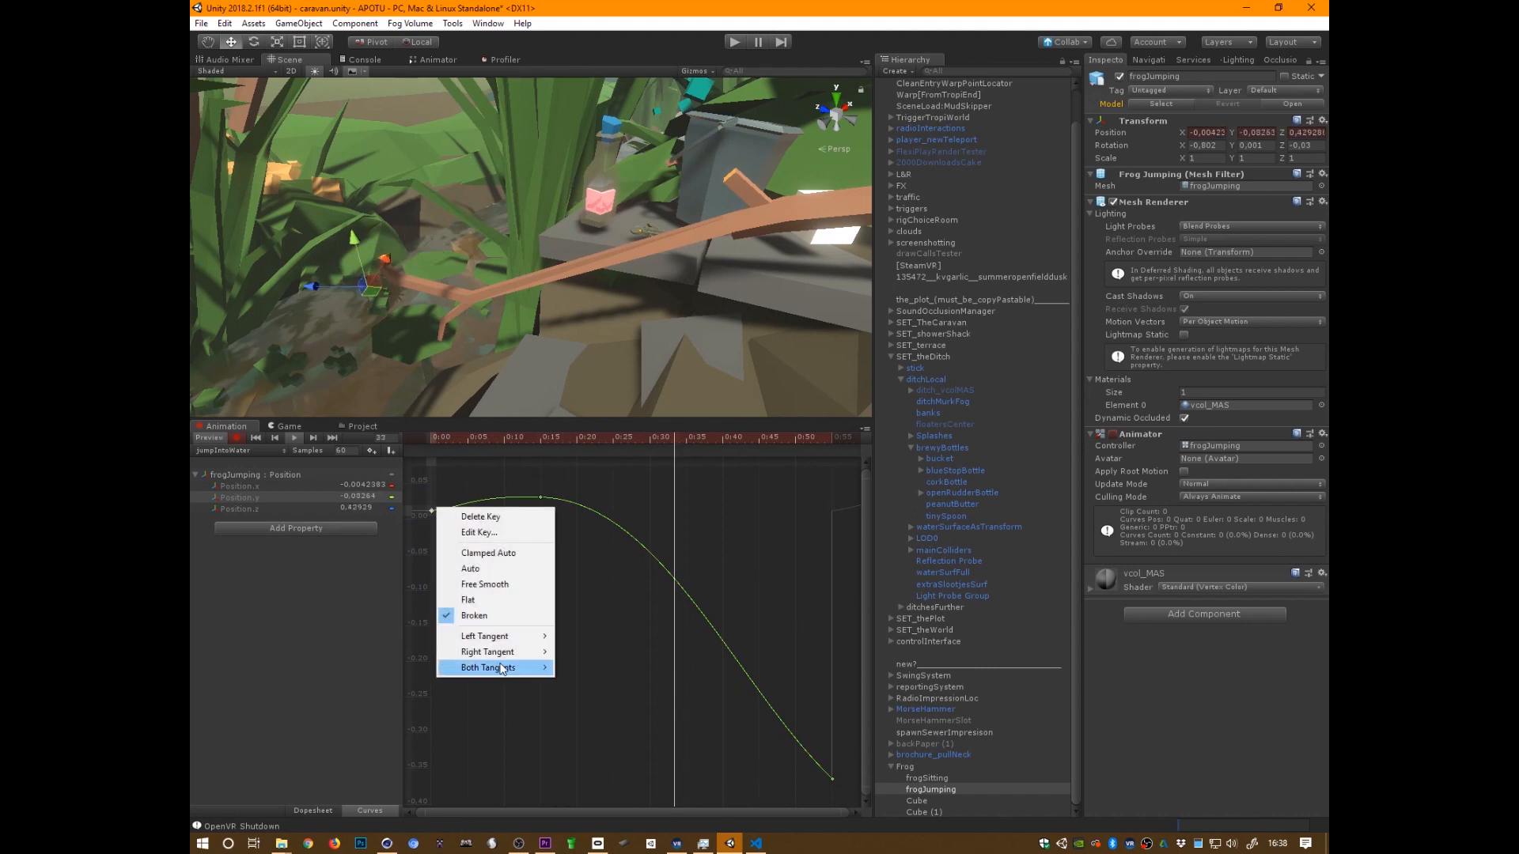
pyautogui.click(510, 591)
pyautogui.moveTo(861, 693); pyautogui.dragTo(791, 805)
pyautogui.rightClick(833, 780)
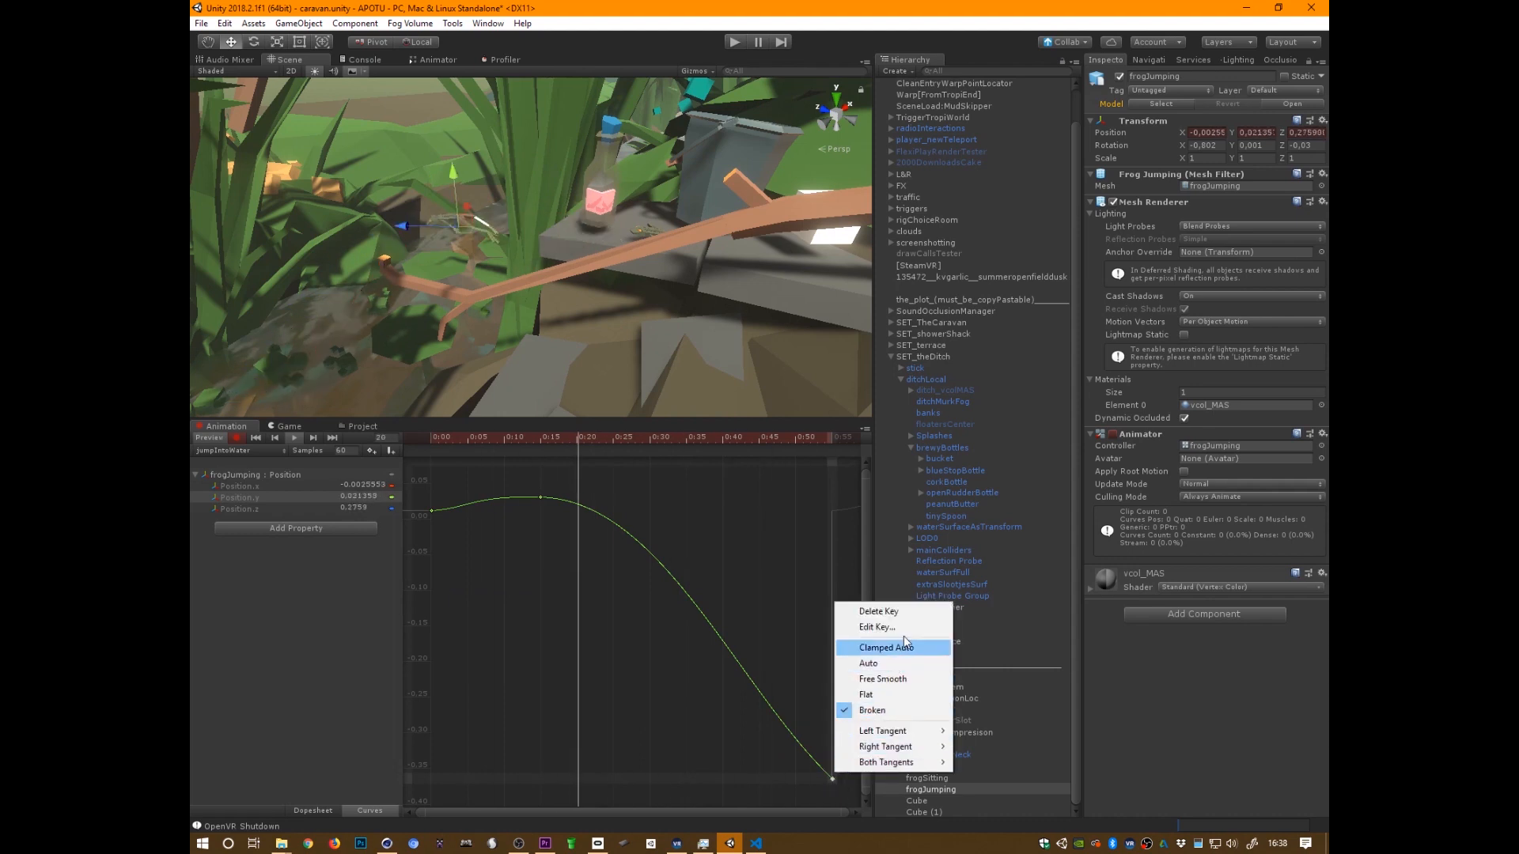
pyautogui.click(905, 694)
pyautogui.moveTo(795, 777); pyautogui.dragTo(820, 764)
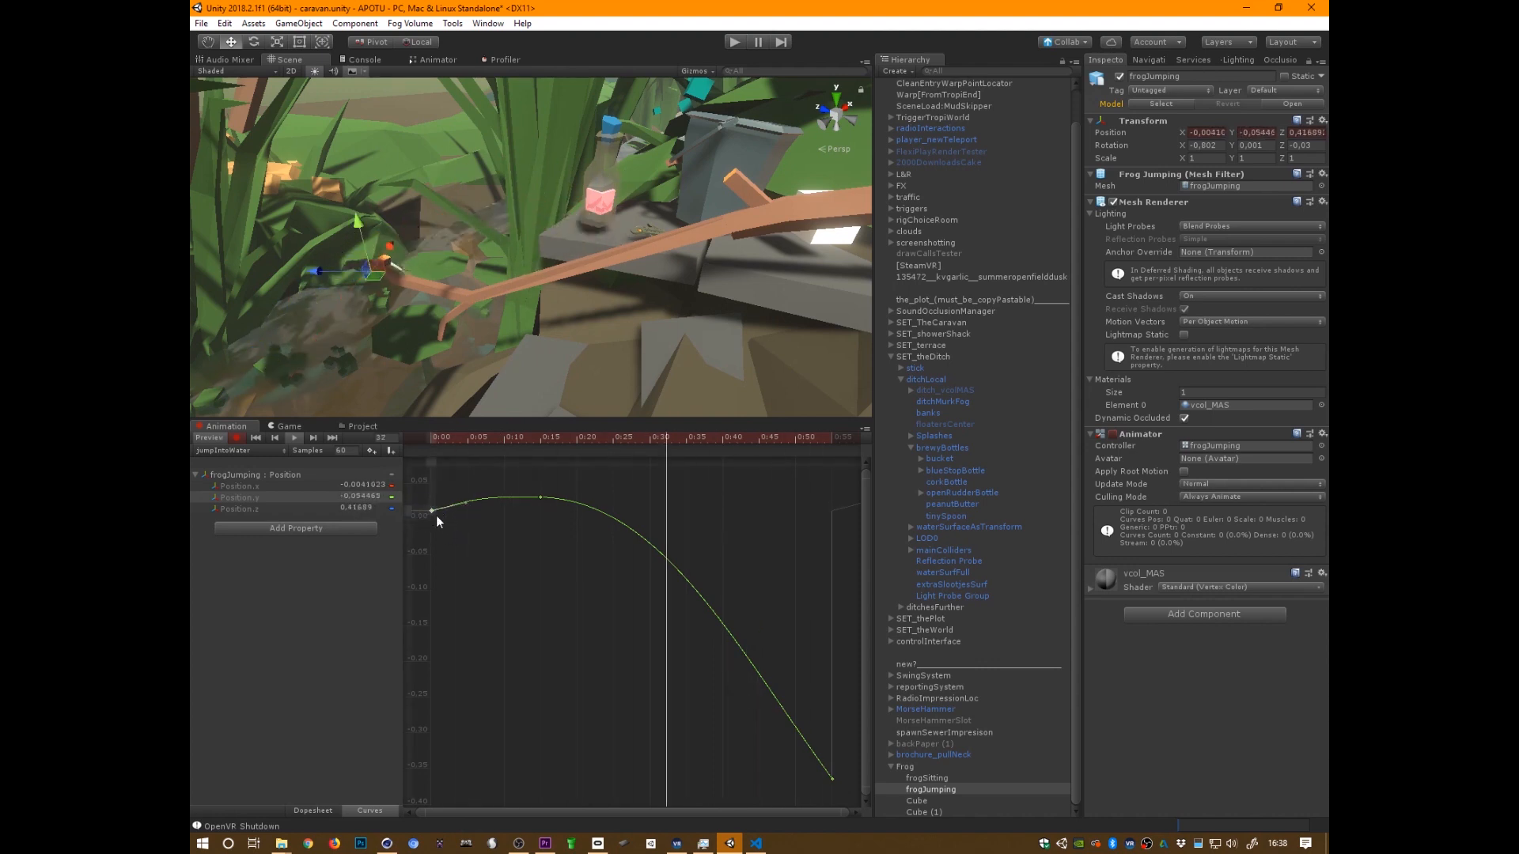
# Adjust the peak key's incoming tangent and steepen the last key's tangent on the Position.y curve
pyautogui.click(540, 497)
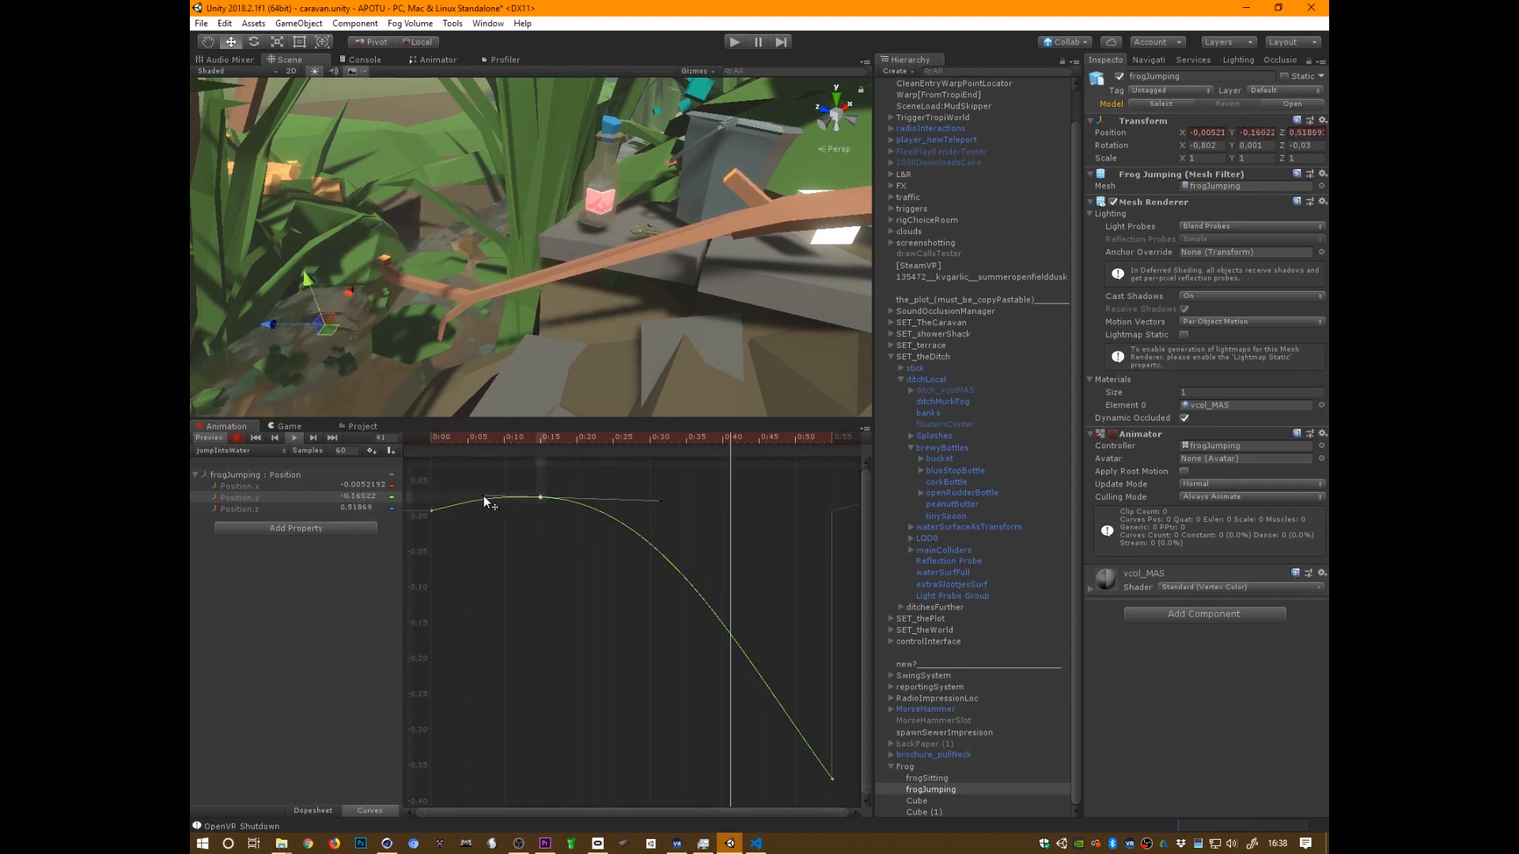
pyautogui.moveTo(482, 495); pyautogui.dragTo(403, 500)
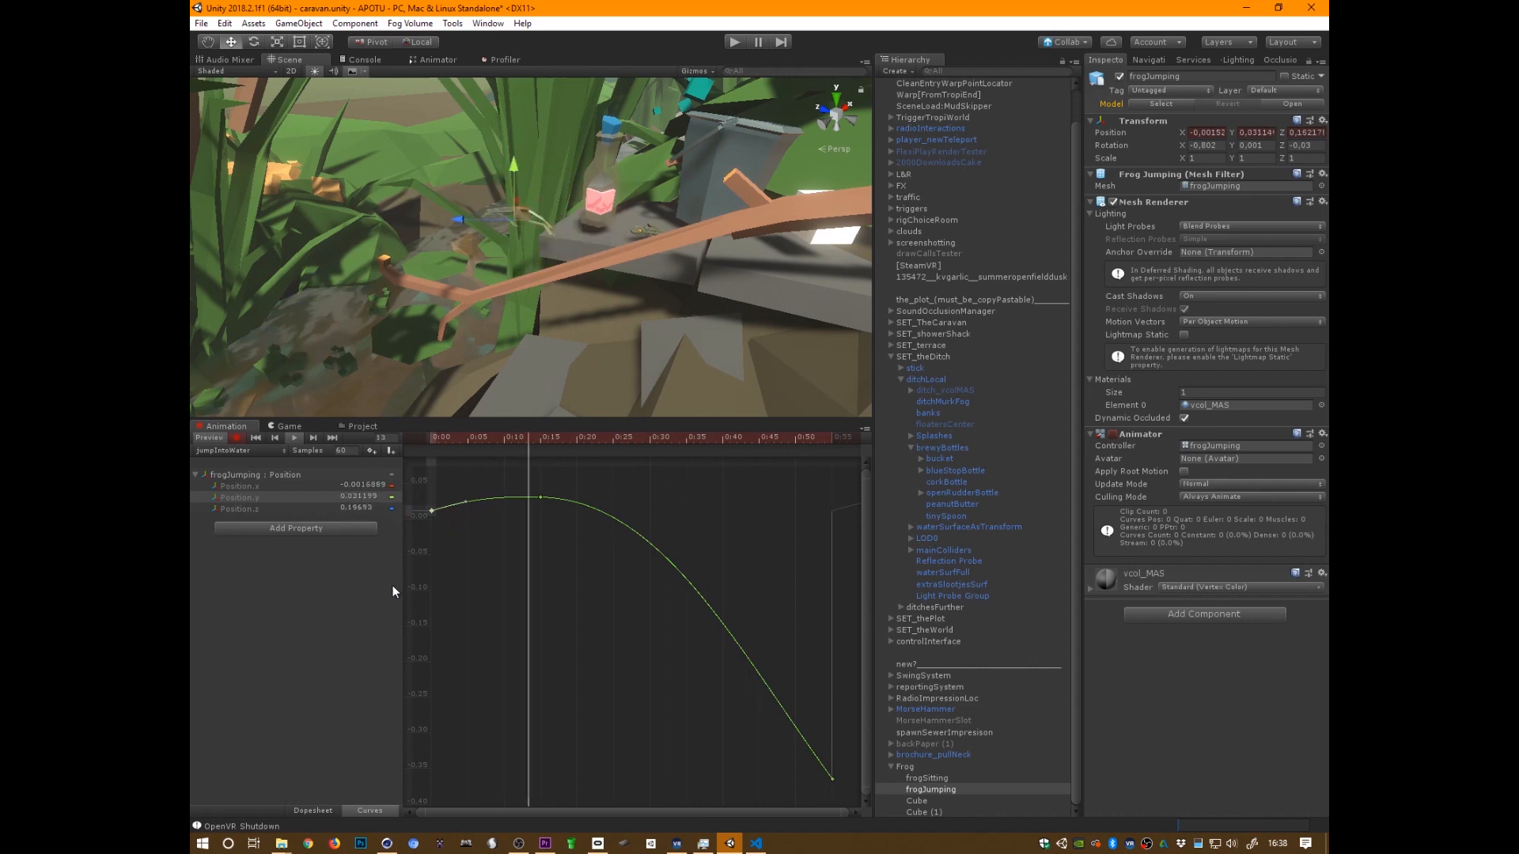
pyautogui.keyDown('alt'); pyautogui.moveTo(641, 644); pyautogui.dragTo(829, 573, button='right'); pyautogui.keyUp('alt')
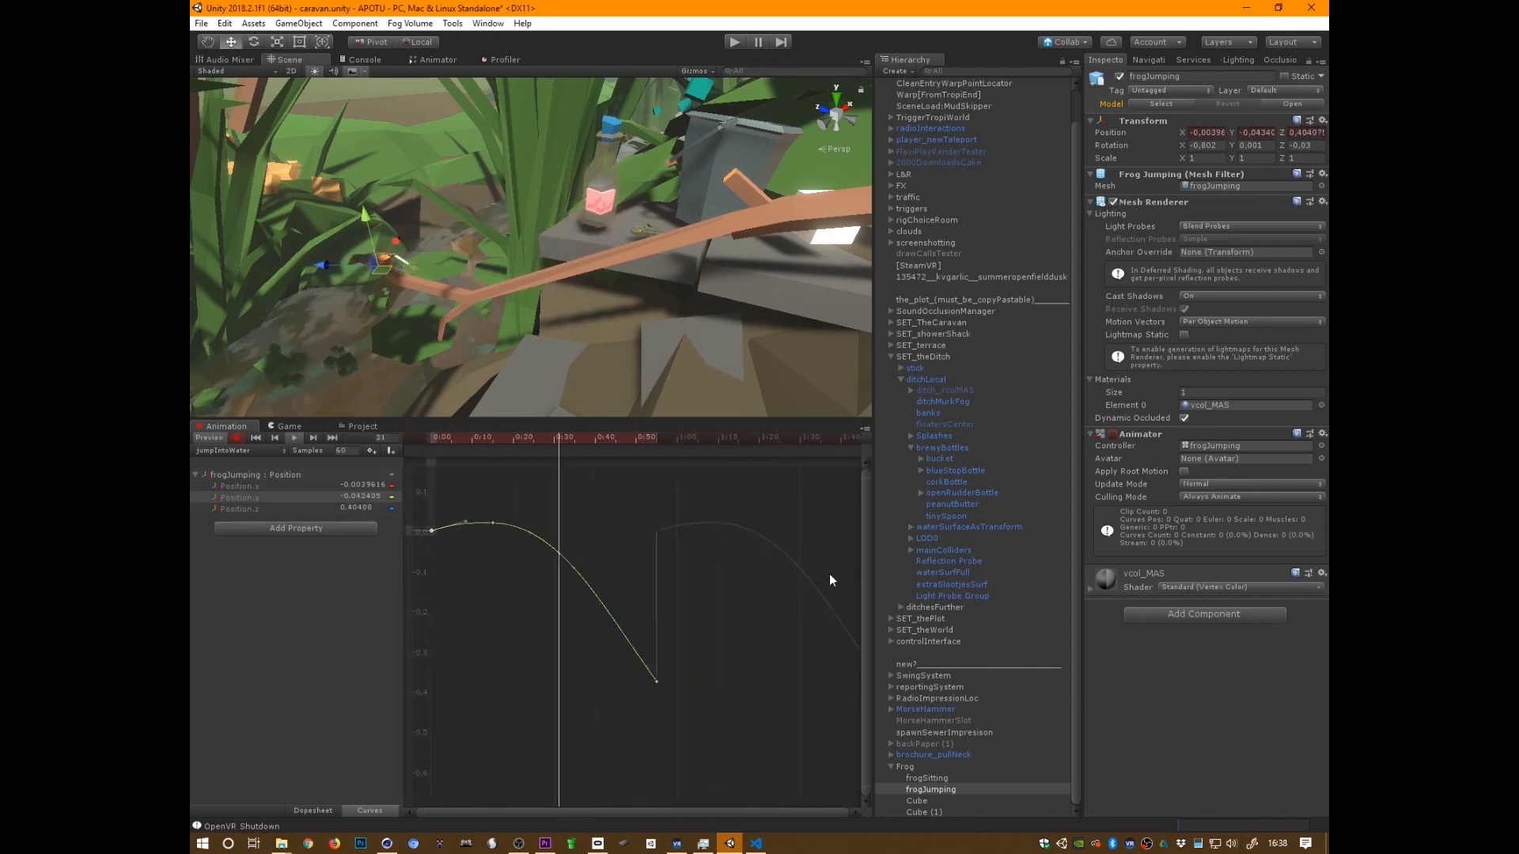
pyautogui.moveTo(482, 535); pyautogui.dragTo(521, 504)
pyautogui.moveTo(644, 702); pyautogui.dragTo(712, 630)
pyautogui.moveTo(629, 650); pyautogui.dragTo(643, 649)
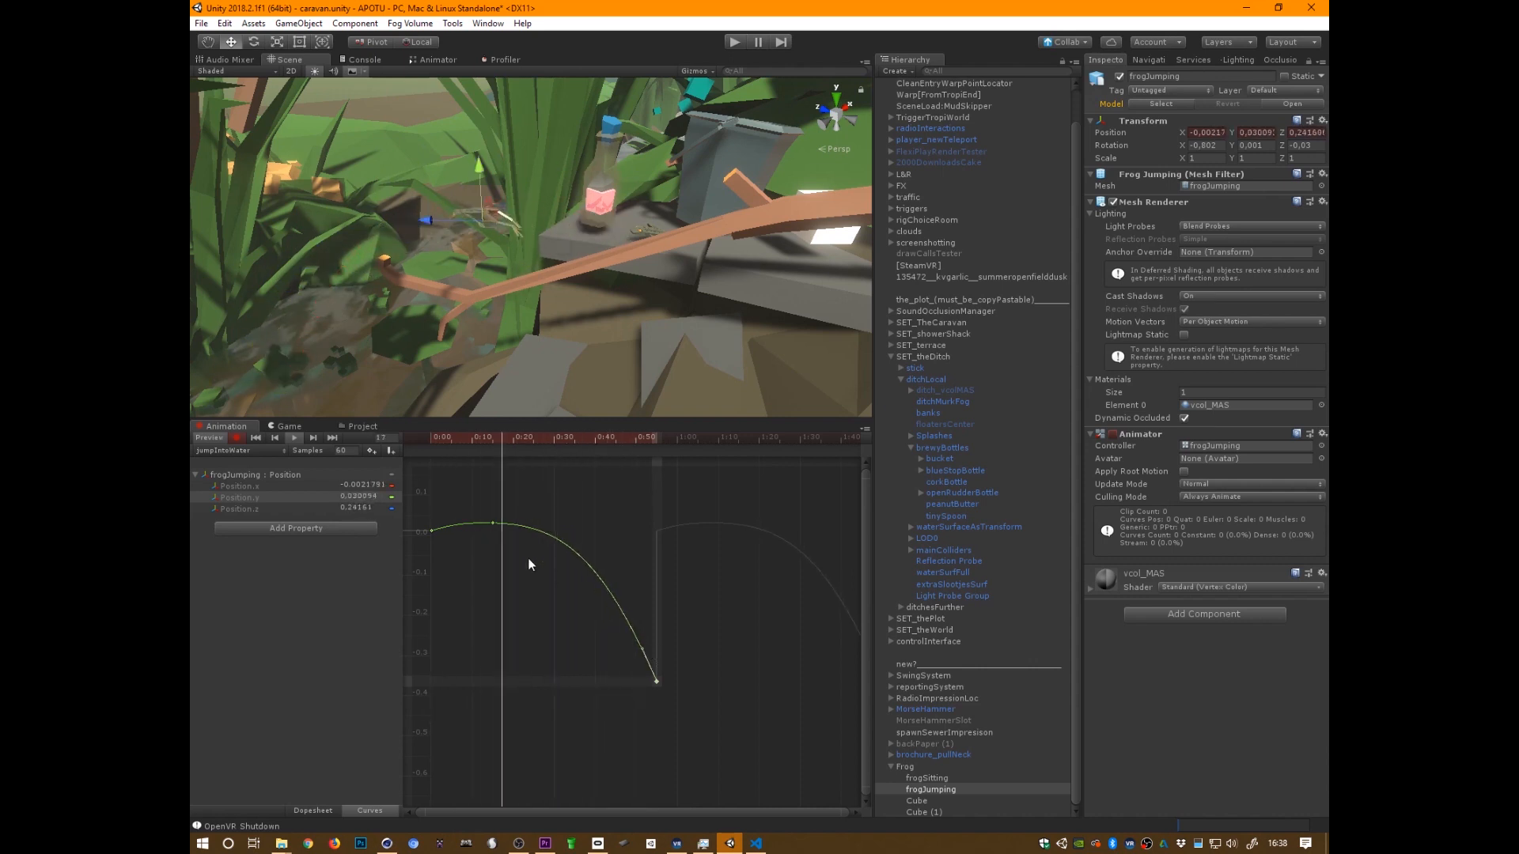
# Tilt the peak key's outgoing tangent slightly downward and check the frog's jump arc from several angles
pyautogui.click(492, 524)
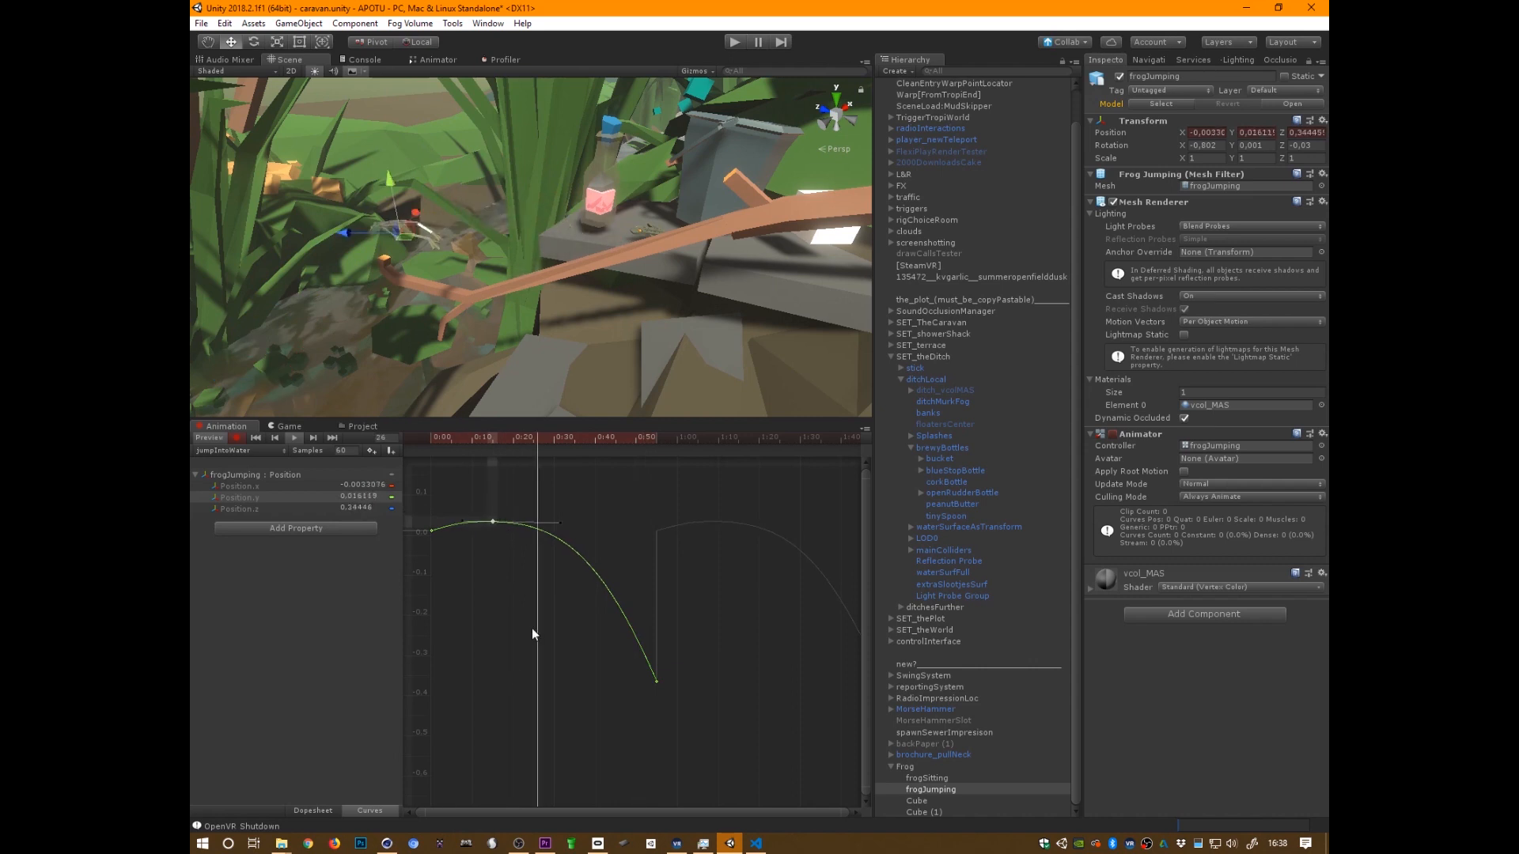
pyautogui.moveTo(550, 524); pyautogui.dragTo(544, 527)
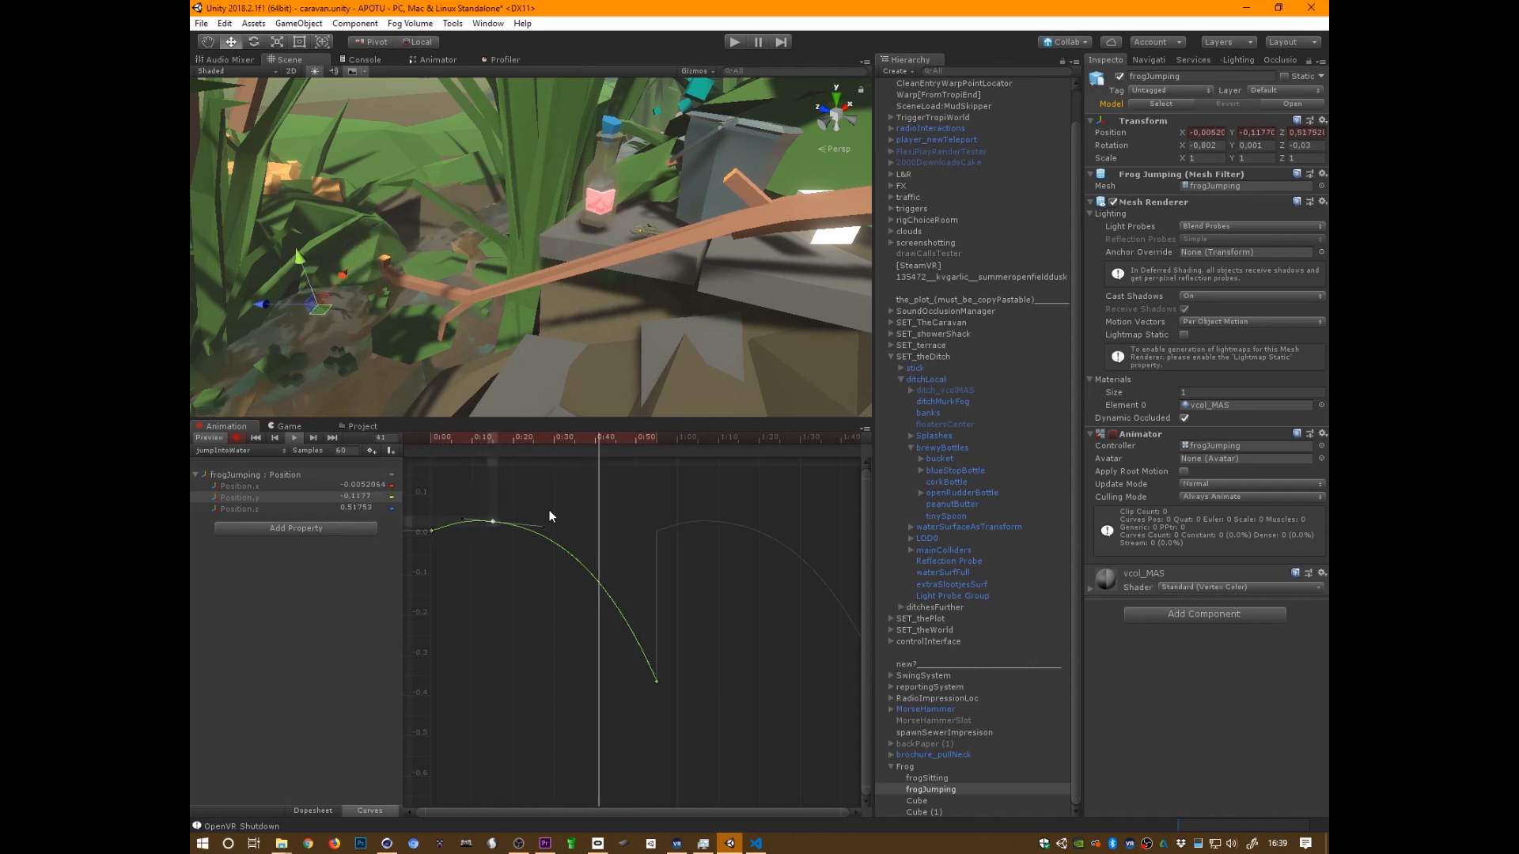
pyautogui.keyDown('alt'); pyautogui.moveTo(695, 310); pyautogui.dragTo(644, 402); pyautogui.keyUp('alt')
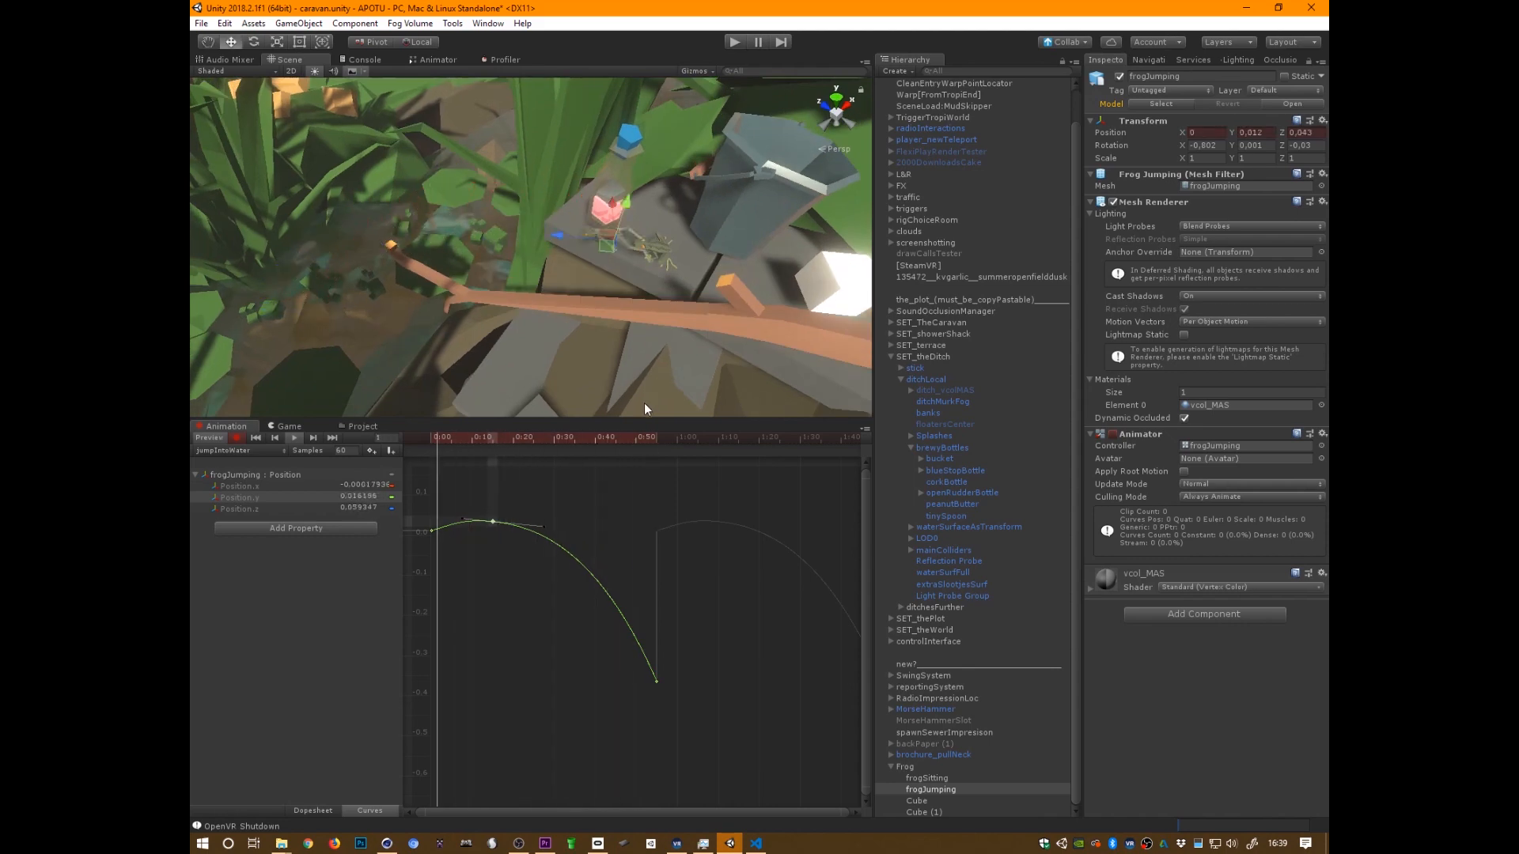
pyautogui.keyDown('alt'); pyautogui.moveTo(644, 378); pyautogui.dragTo(534, 390); pyautogui.keyUp('alt')
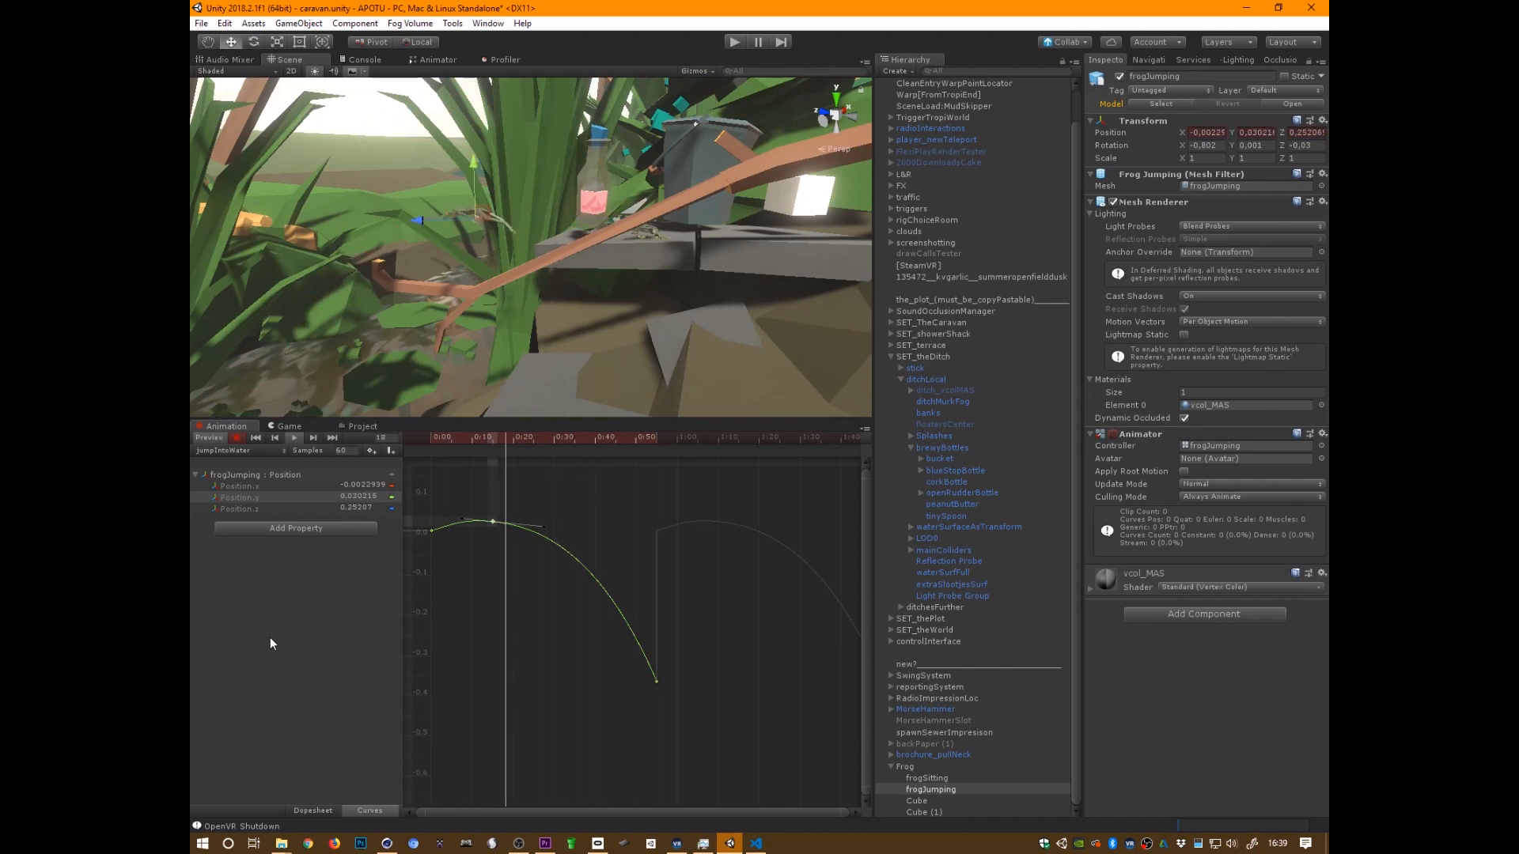
# Switch the animation to the Dopesheet view and scrub from frame 0 to the last keyframe at frame 55
pyautogui.click(319, 810)
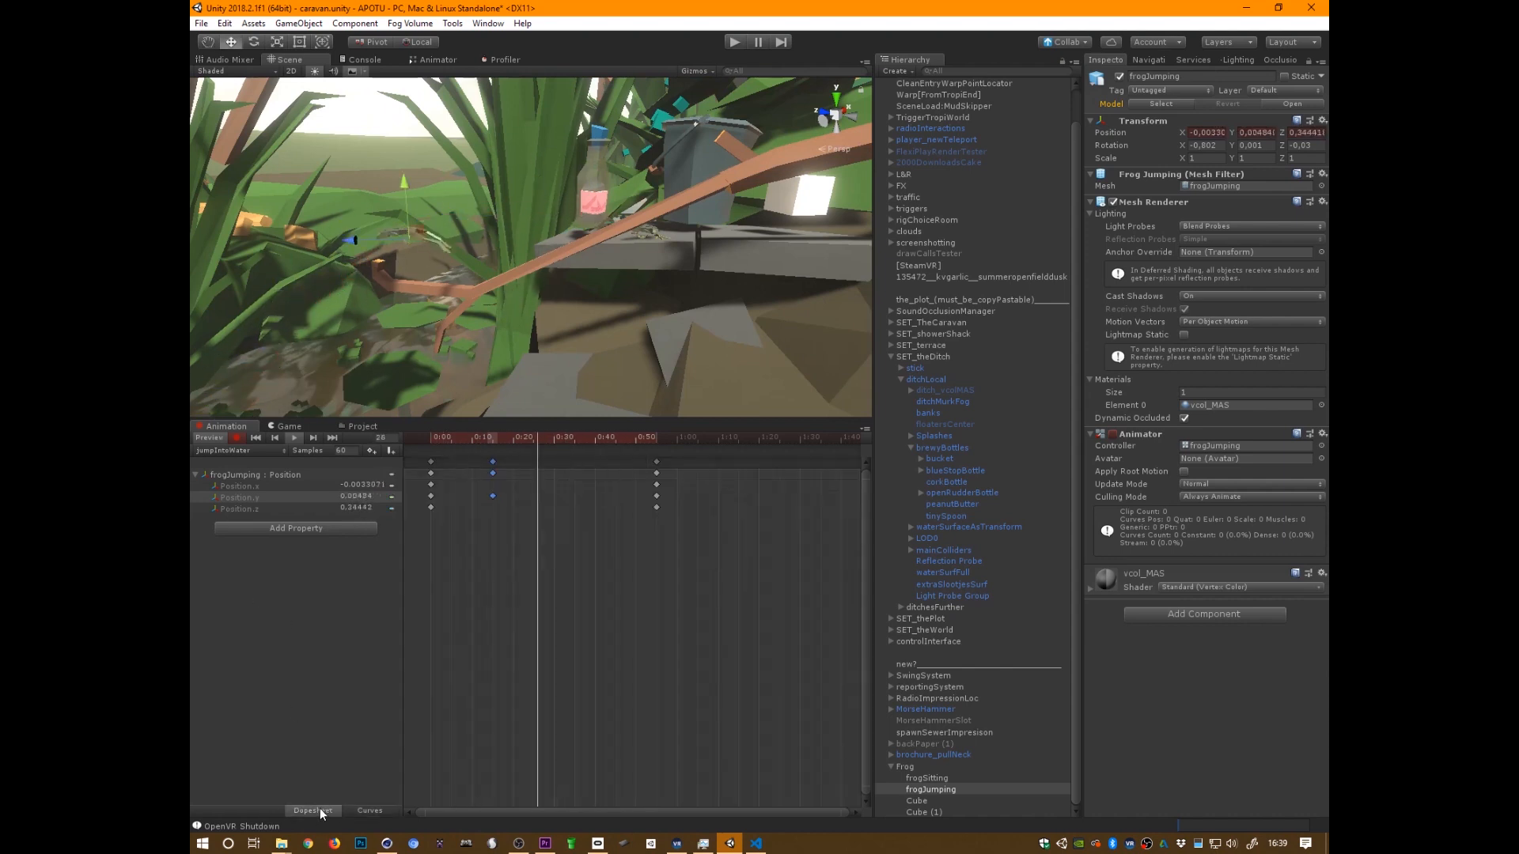
pyautogui.moveTo(592, 435); pyautogui.dragTo(348, 463)
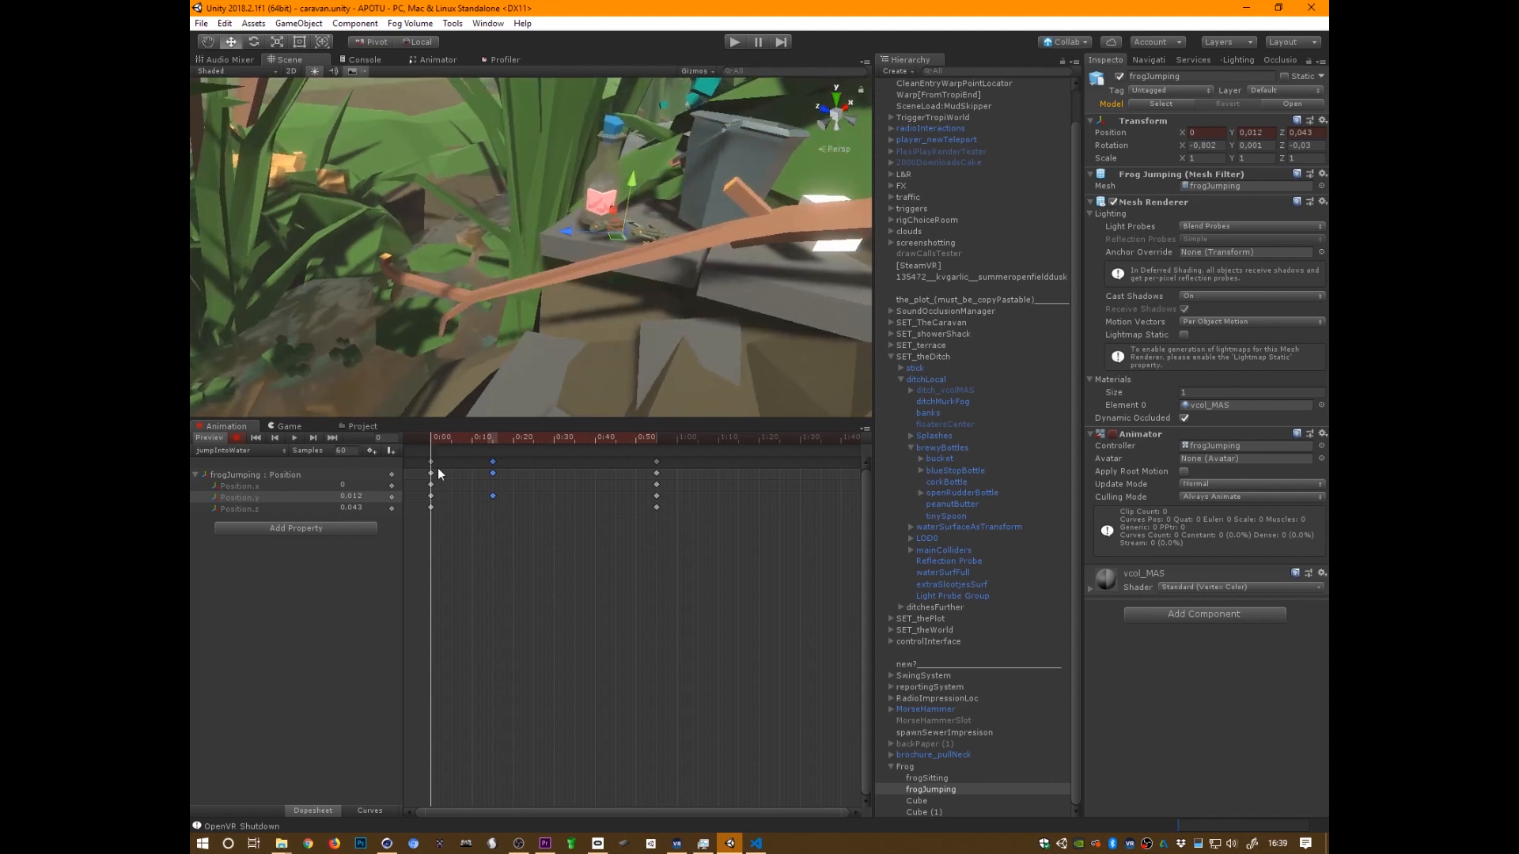
pyautogui.moveTo(411, 438); pyautogui.dragTo(666, 520)
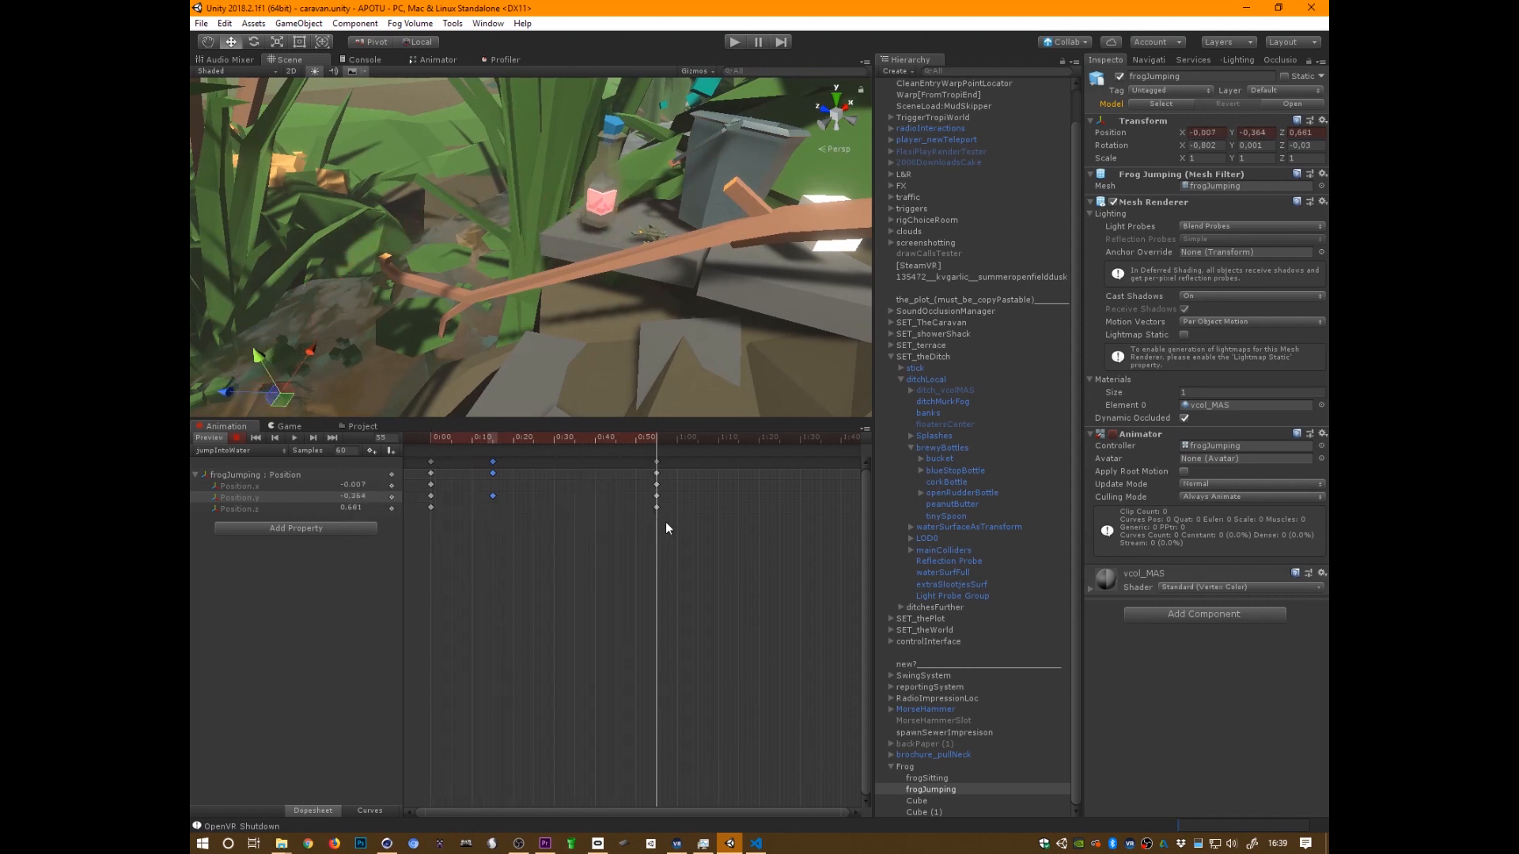
# Try rotating frogJumping at frame 55 with the Rotate tool to record rotation keys
pyautogui.press('e')
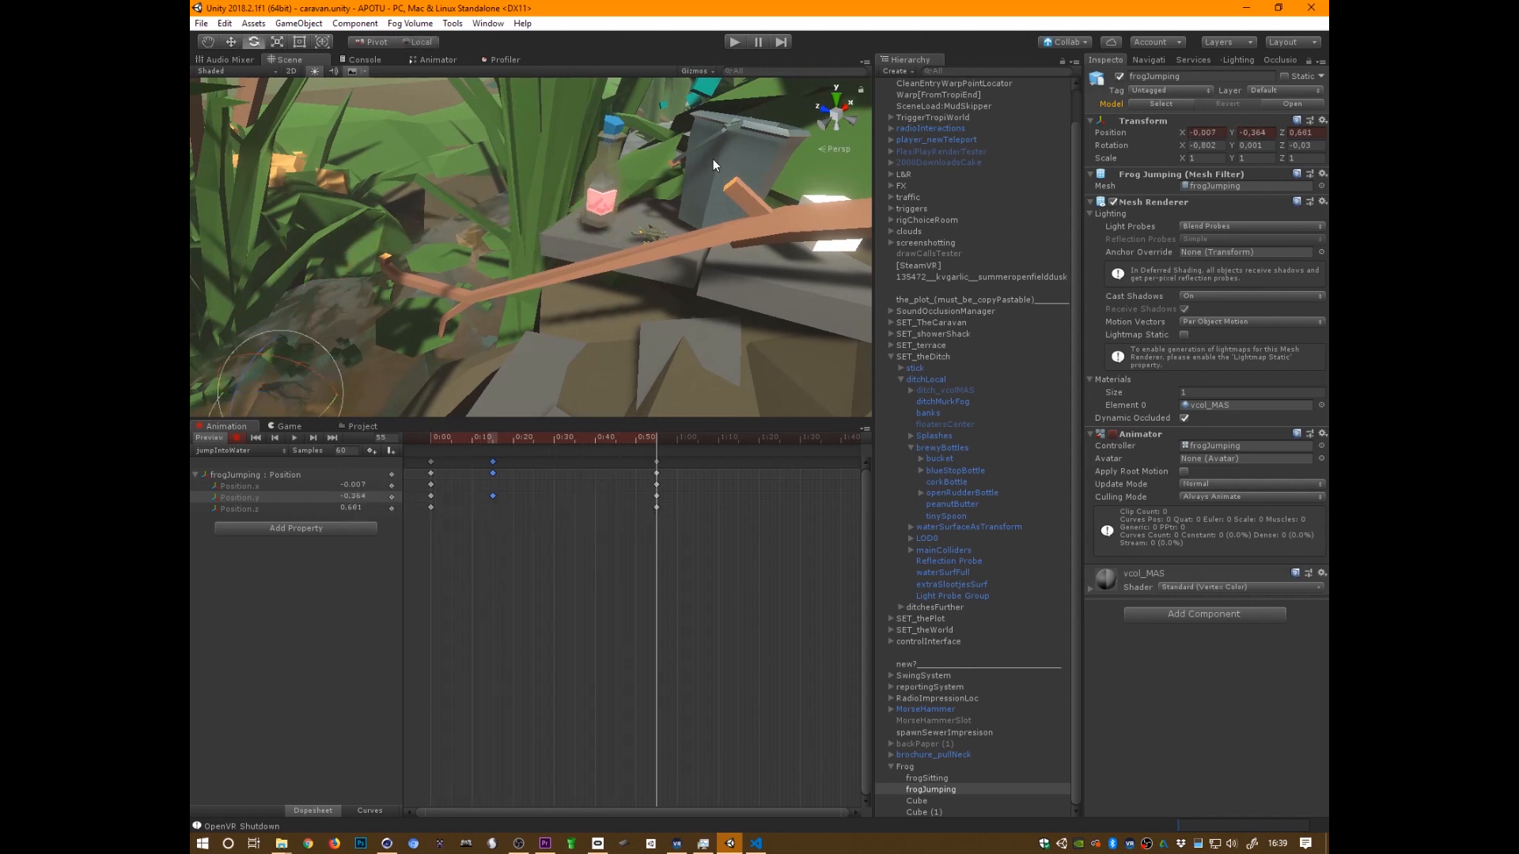
pyautogui.press('alt')
pyautogui.keyDown('alt'); pyautogui.moveTo(606, 339); pyautogui.dragTo(922, 210, button='right'); pyautogui.keyUp('alt')
pyautogui.keyDown('alt'); pyautogui.moveTo(922, 210); pyautogui.dragTo(671, 301); pyautogui.keyUp('alt')
pyautogui.moveTo(570, 279); pyautogui.dragTo(555, 229)
pyautogui.keyDown('alt'); pyautogui.moveTo(555, 229); pyautogui.dragTo(667, 349, button='right'); pyautogui.keyUp('alt')
pyautogui.keyDown('alt'); pyautogui.moveTo(668, 349); pyautogui.dragTo(675, 457); pyautogui.keyUp('alt')
pyautogui.keyDown('alt'); pyautogui.moveTo(715, 345); pyautogui.dragTo(843, 317); pyautogui.keyUp('alt')
# Expand frogJumping's Rotation property and examine the rotation values at frame 0
pyautogui.moveTo(668, 438); pyautogui.dragTo(332, 554)
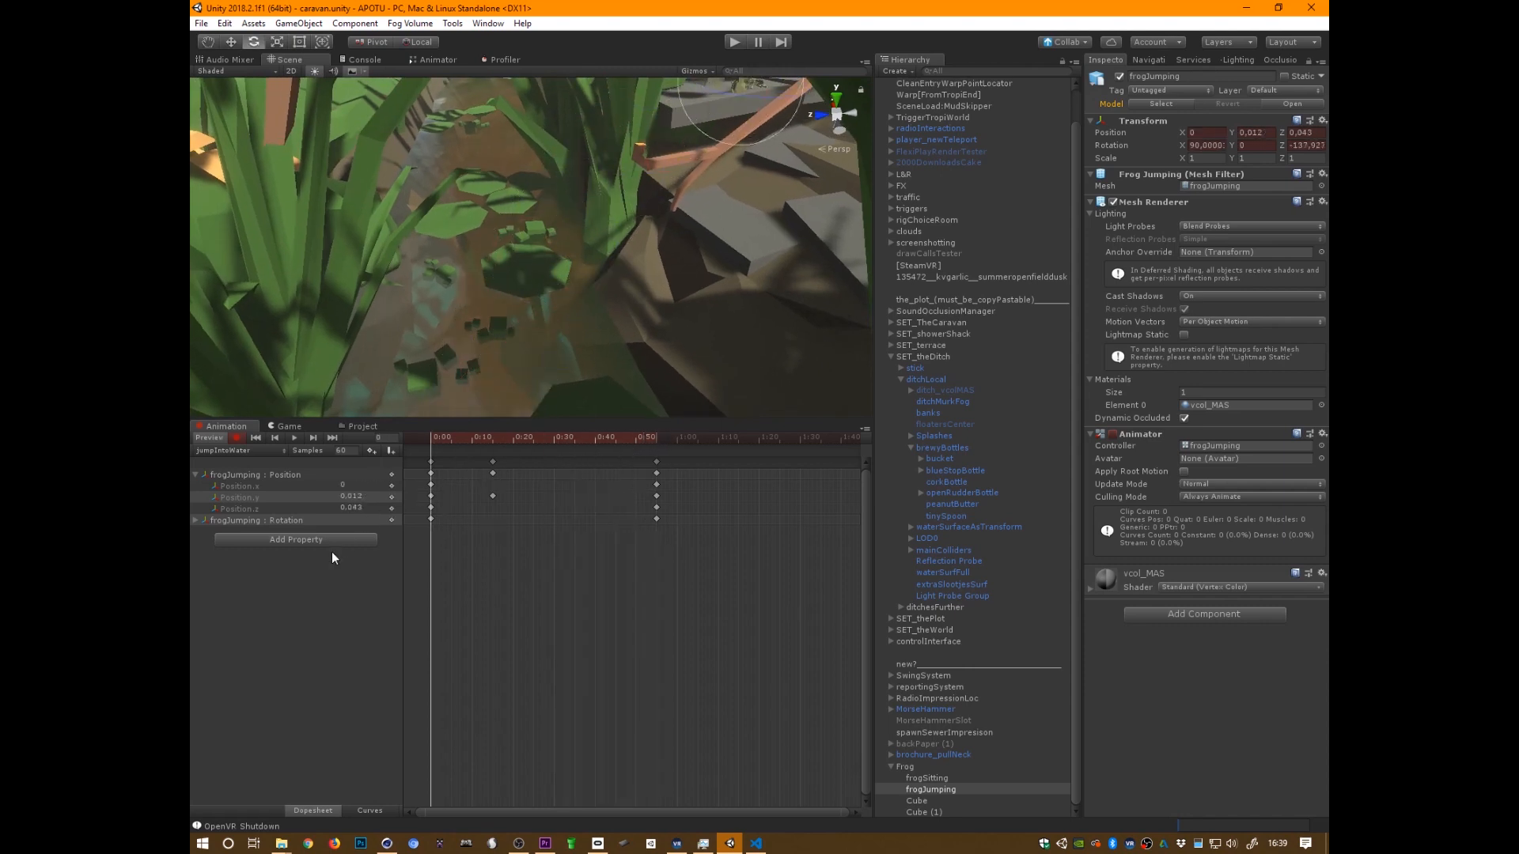
pyautogui.click(207, 522)
pyautogui.click(195, 520)
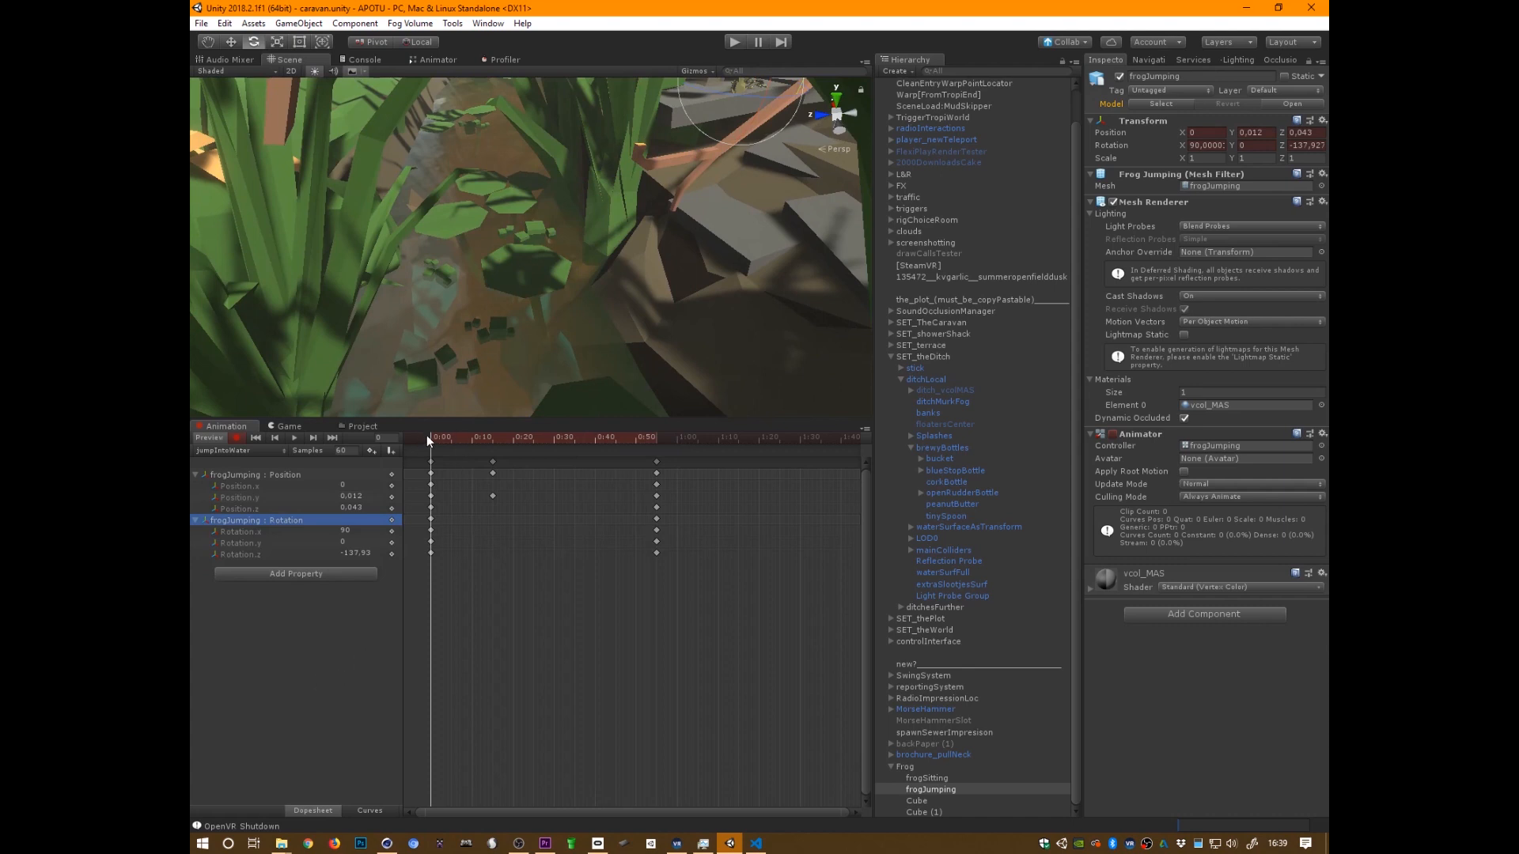
pyautogui.moveTo(428, 437); pyautogui.dragTo(353, 562)
pyautogui.click(245, 533)
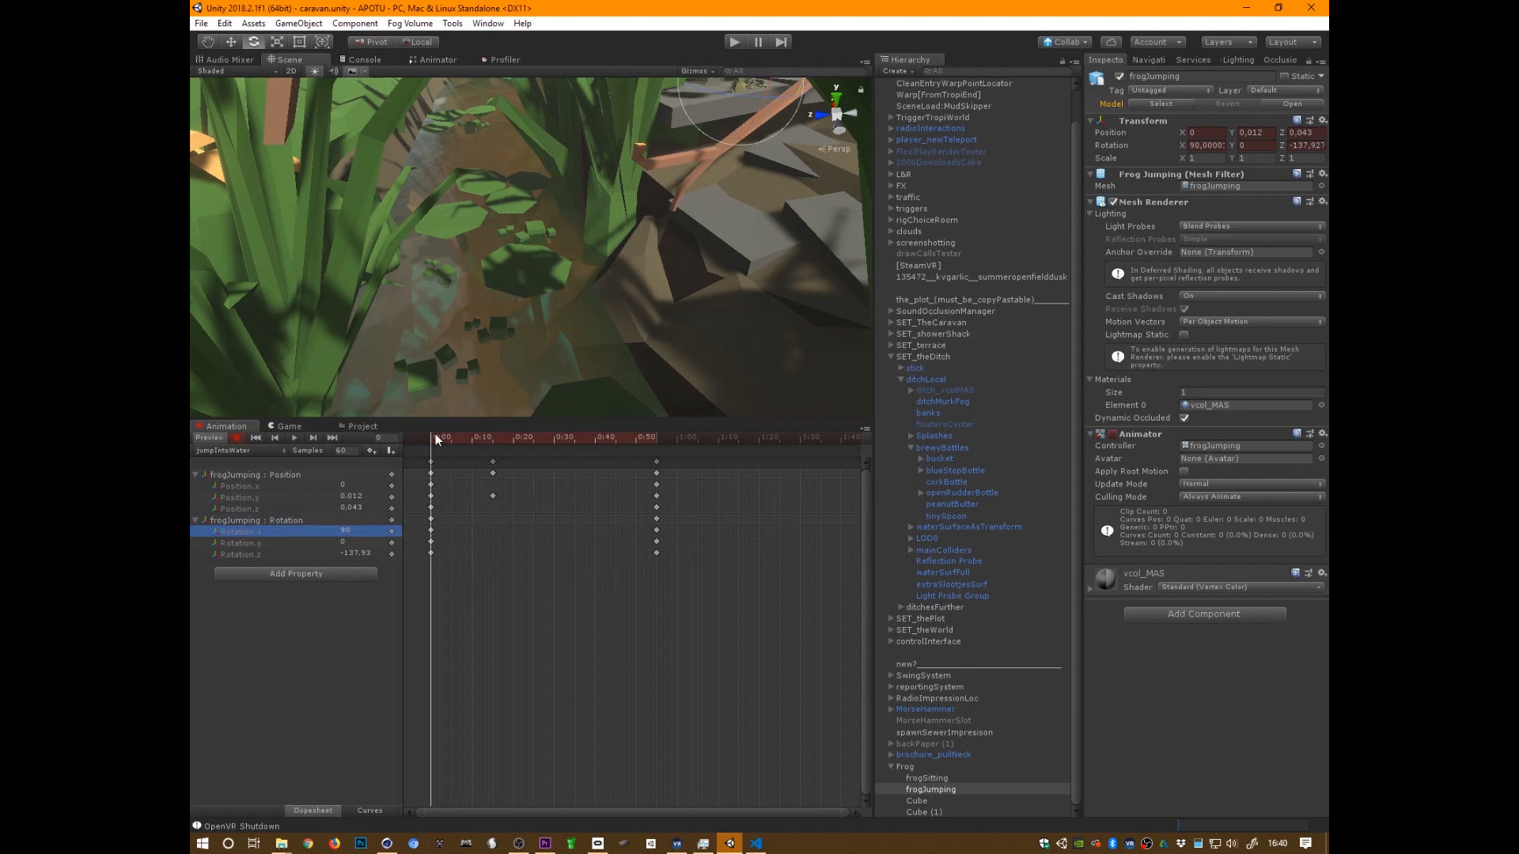
pyautogui.moveTo(436, 439); pyautogui.dragTo(429, 580)
# Set Rotation.x to 0 at frame 55 and inspect the frog's orientation in the water
pyautogui.moveTo(422, 439); pyautogui.dragTo(659, 590)
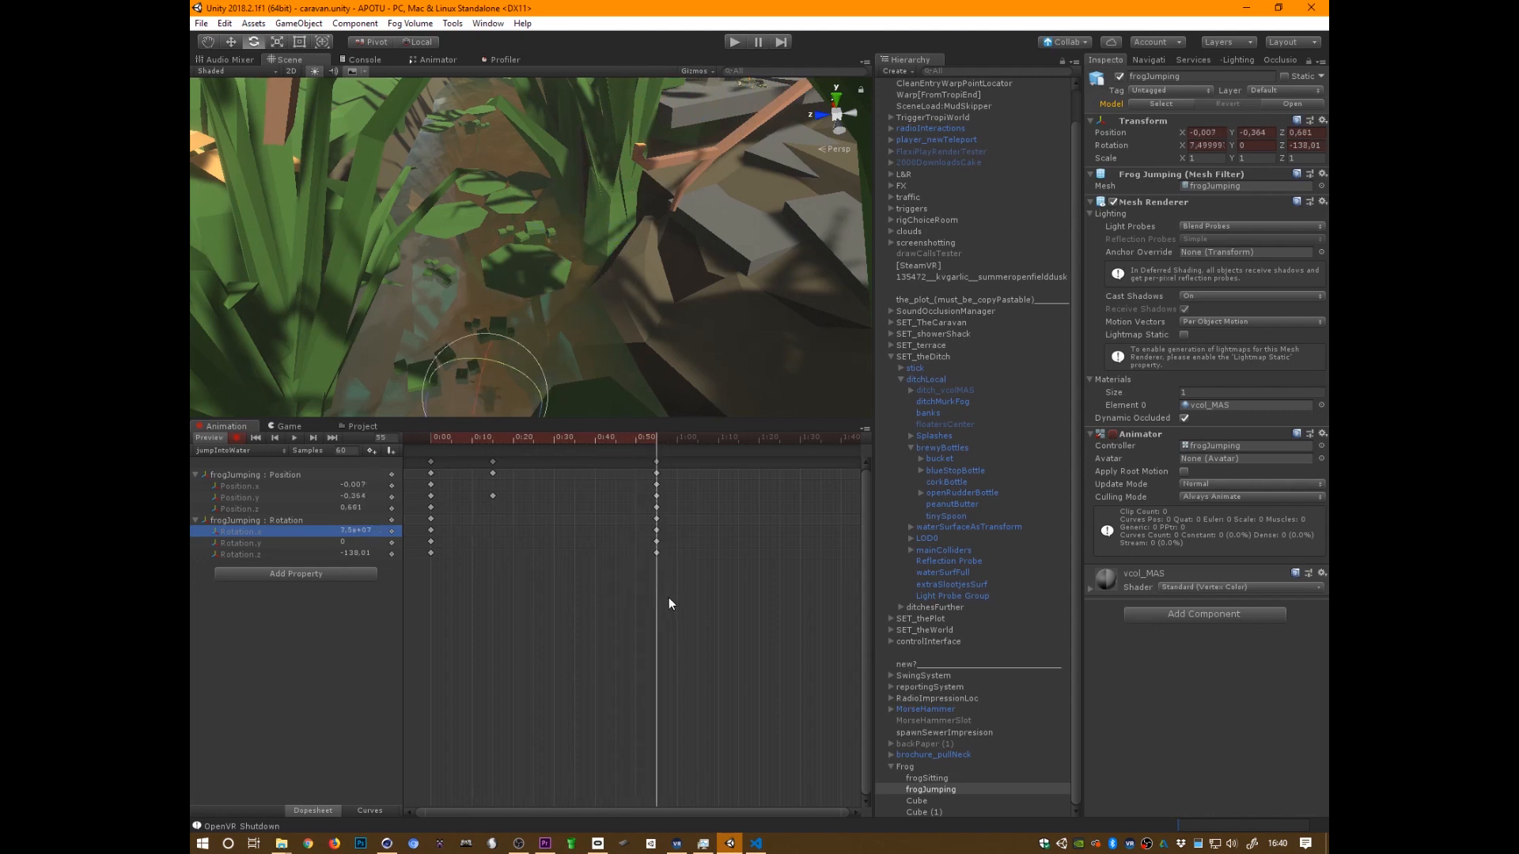
pyautogui.click(364, 534)
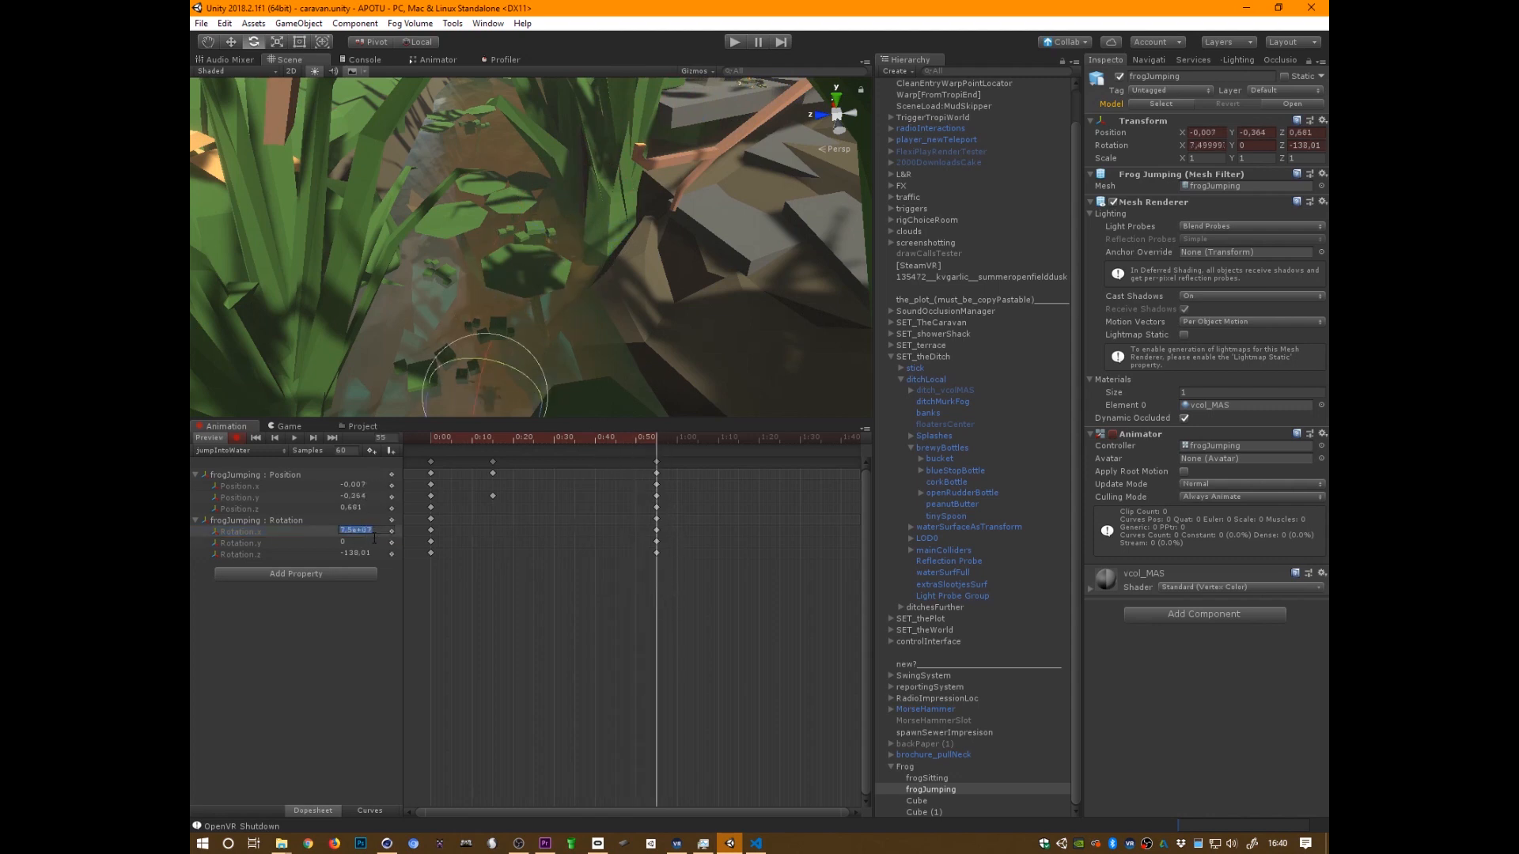
pyautogui.write('0')
pyautogui.moveTo(696, 348); pyautogui.dragTo(685, 312, button='middle')
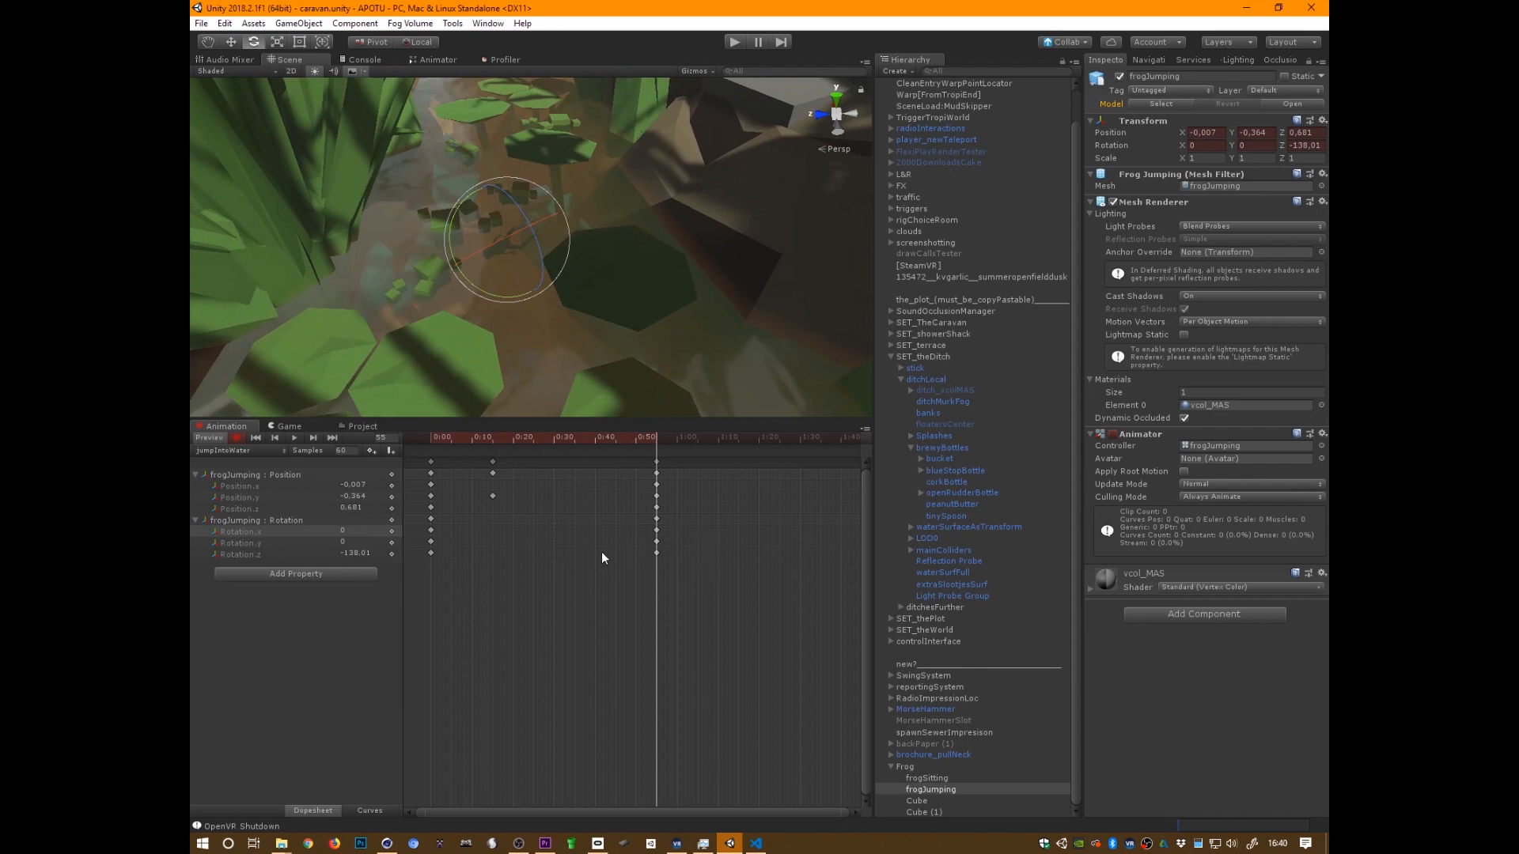
# Copy the three rotation keys from frame 0 and paste them at frame 55
pyautogui.click(431, 554)
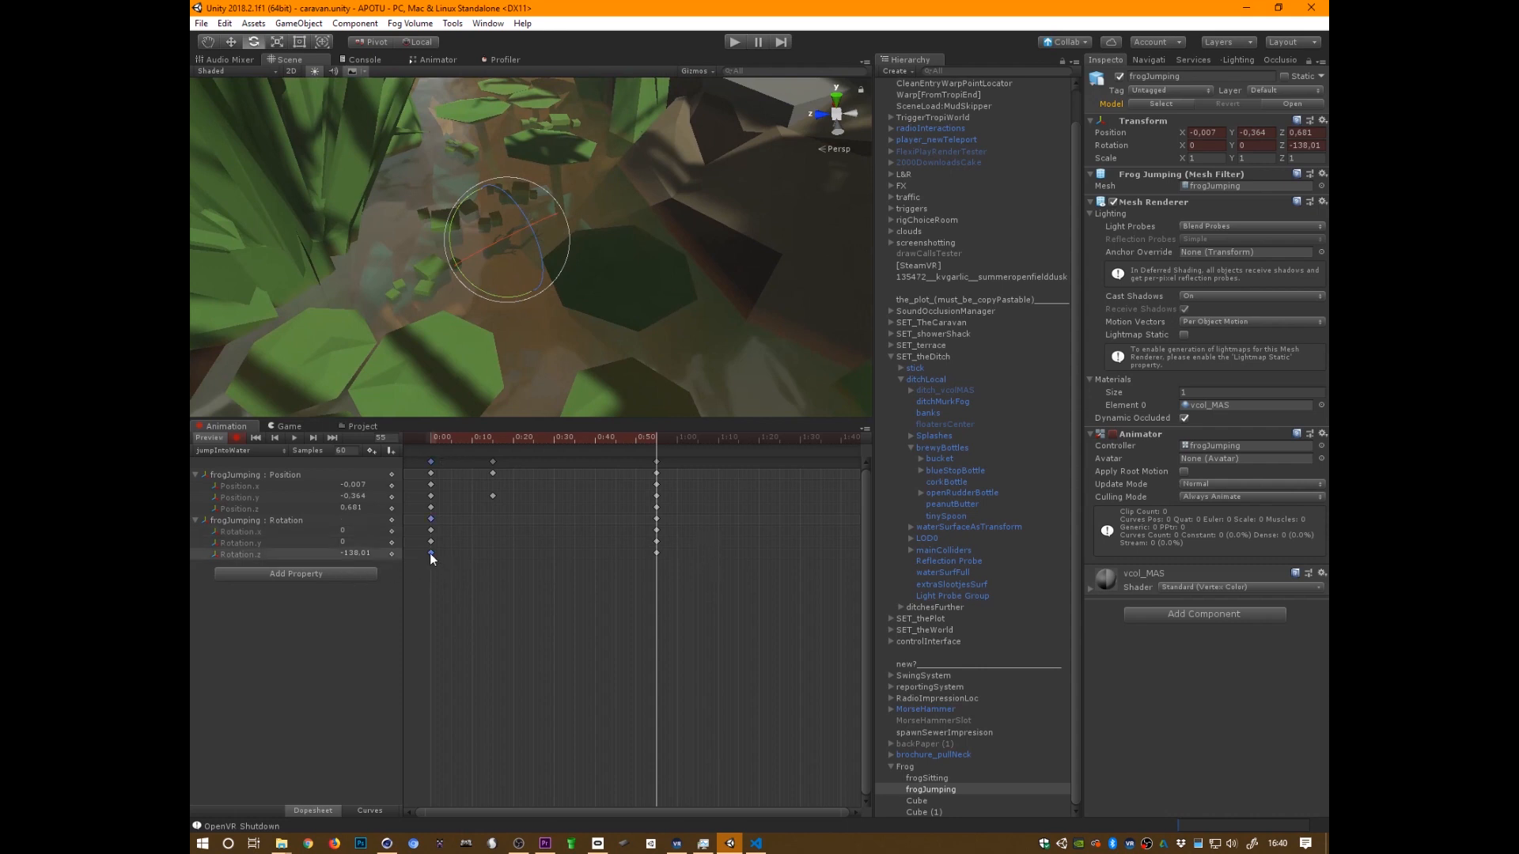
pyautogui.click(431, 437)
pyautogui.moveTo(424, 567); pyautogui.dragTo(443, 522)
pyautogui.moveTo(452, 439); pyautogui.dragTo(657, 554)
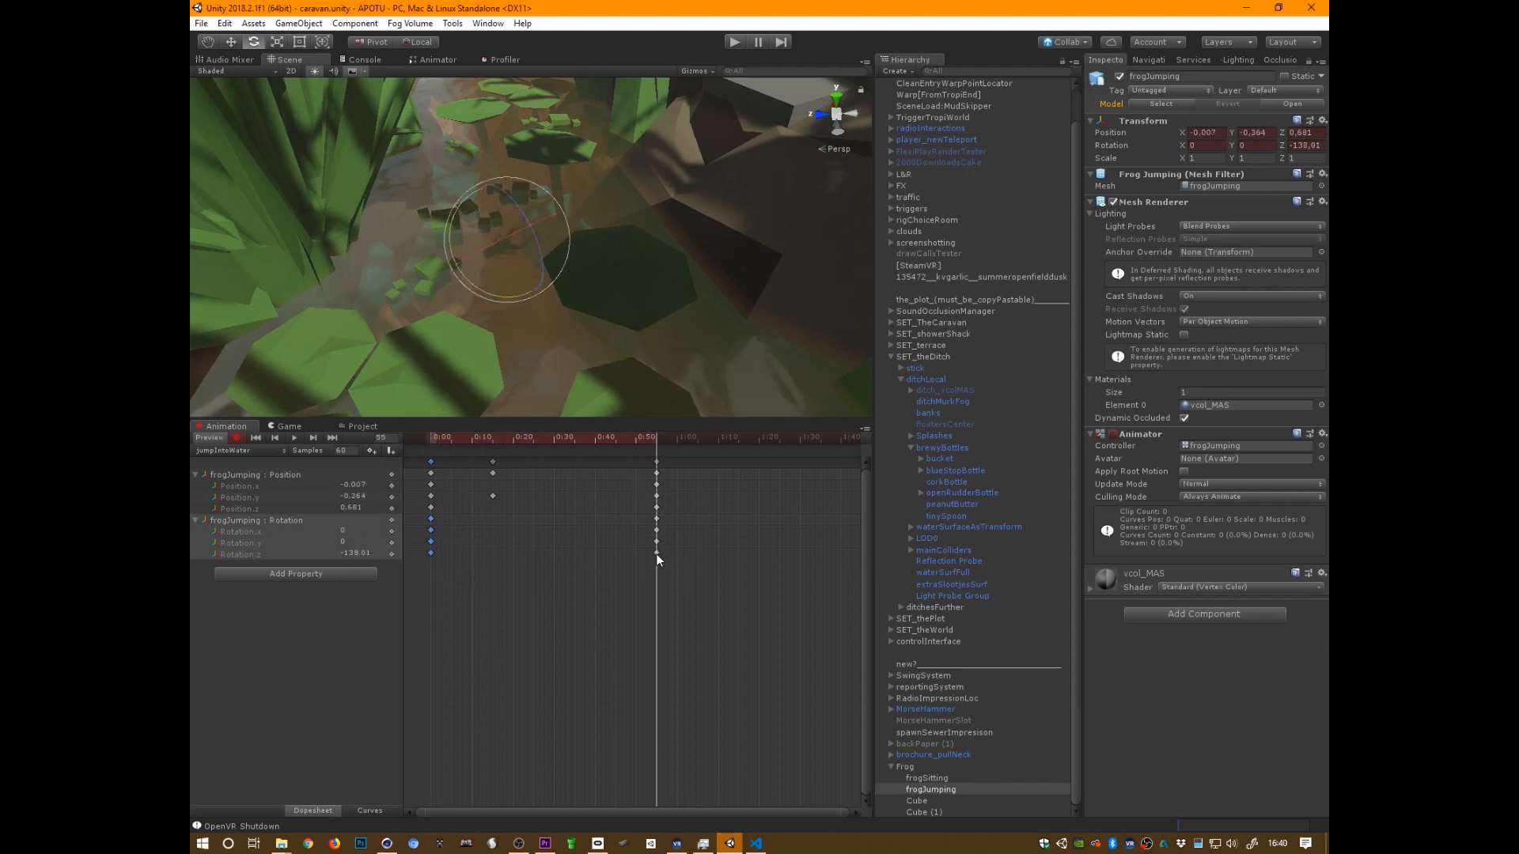
pyautogui.hotkey('ctrl', 'v')
# Inspect the frog's orientation at frame 0 and delete all of its rotation keys
pyautogui.moveTo(679, 443); pyautogui.dragTo(336, 484)
pyautogui.press('f')
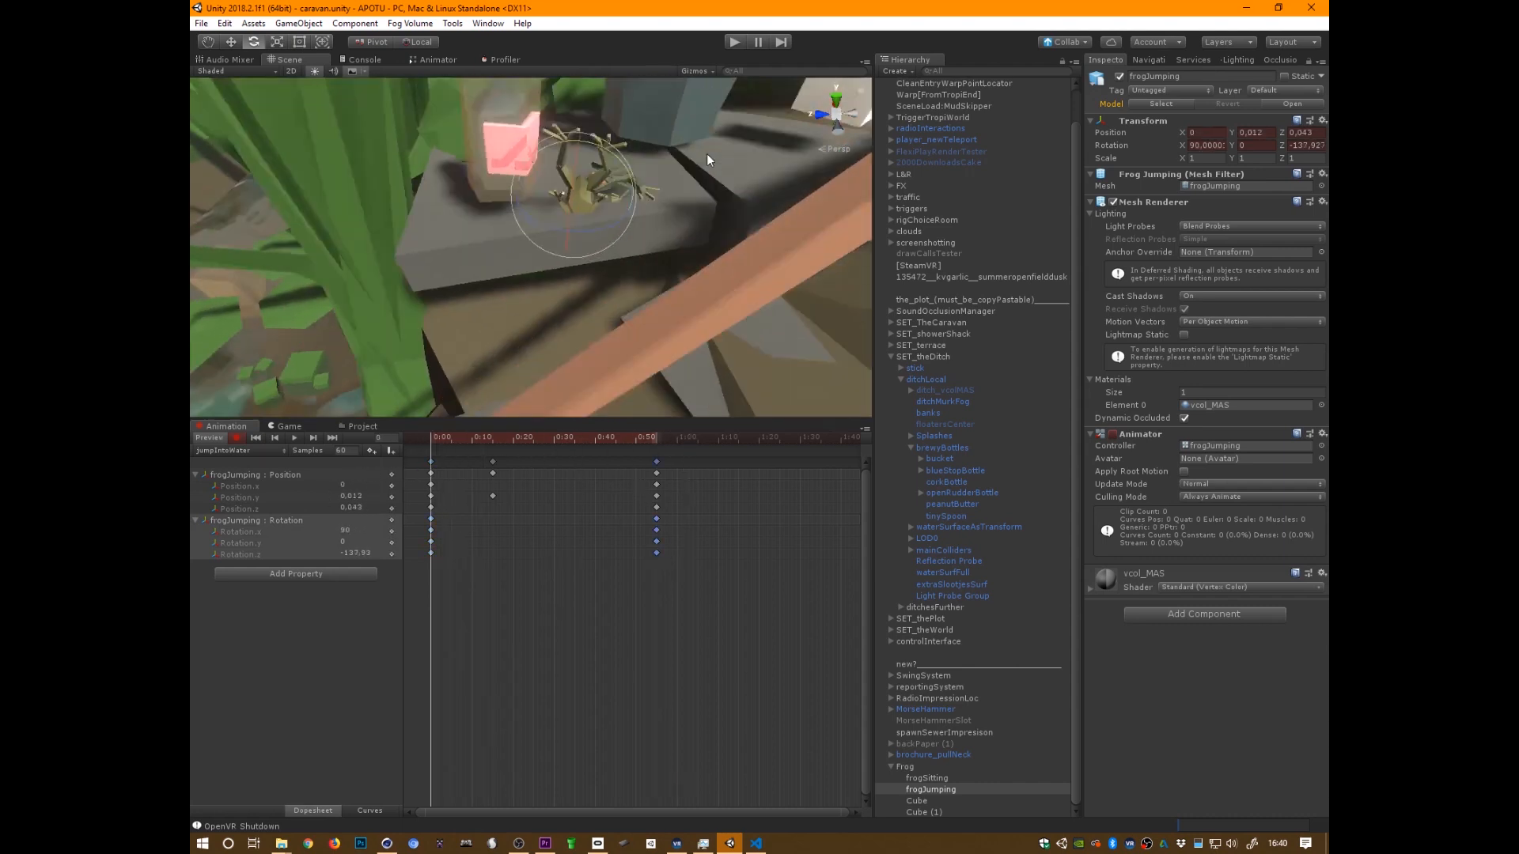
pyautogui.keyDown('alt'); pyautogui.moveTo(705, 154); pyautogui.dragTo(548, 355); pyautogui.keyUp('alt')
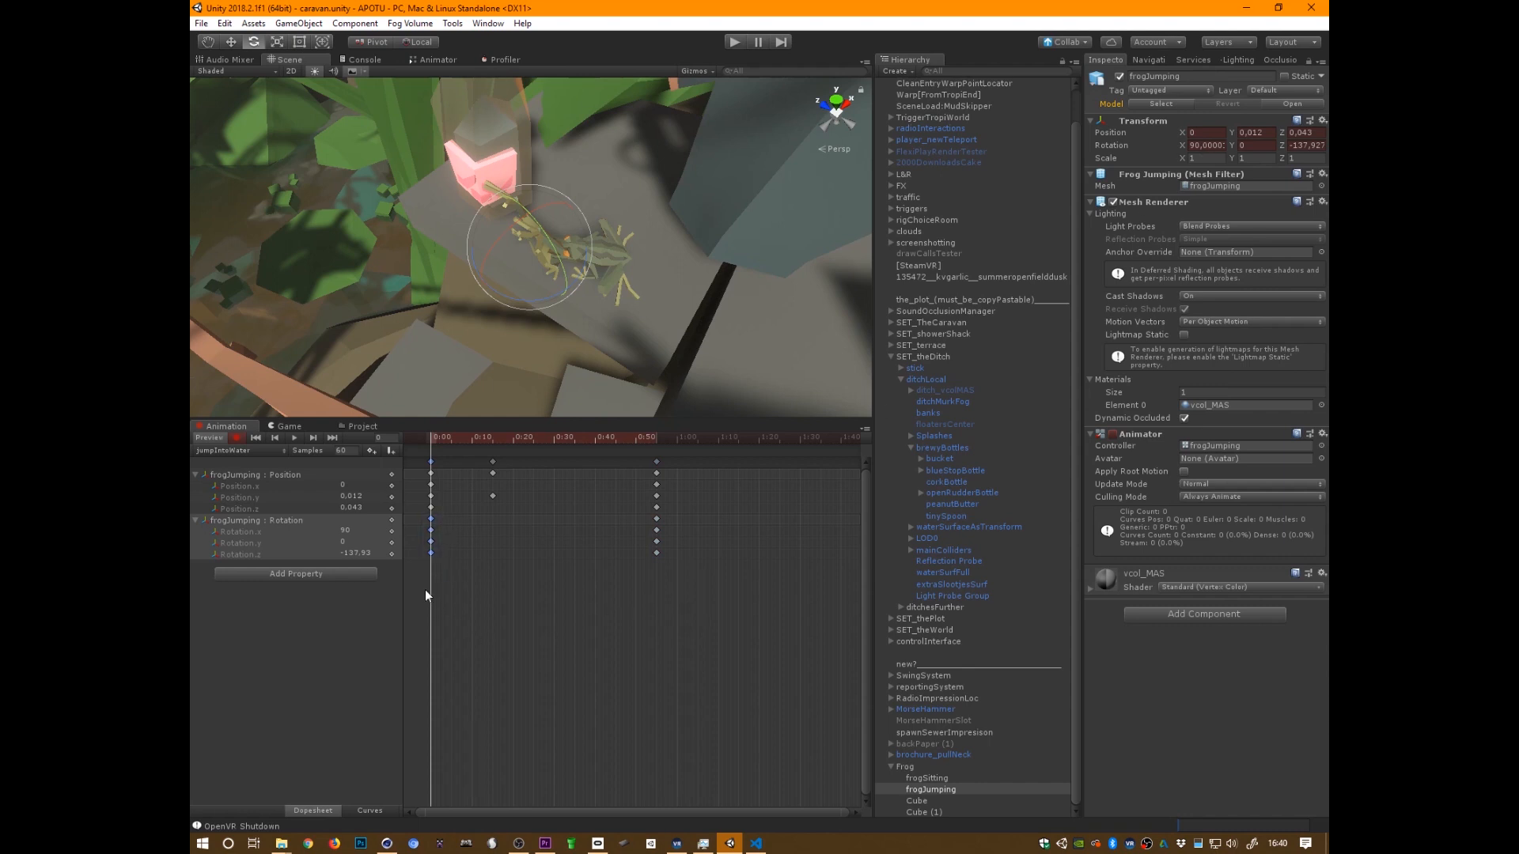
pyautogui.moveTo(425, 590); pyautogui.dragTo(691, 518)
pyautogui.press('Delete')
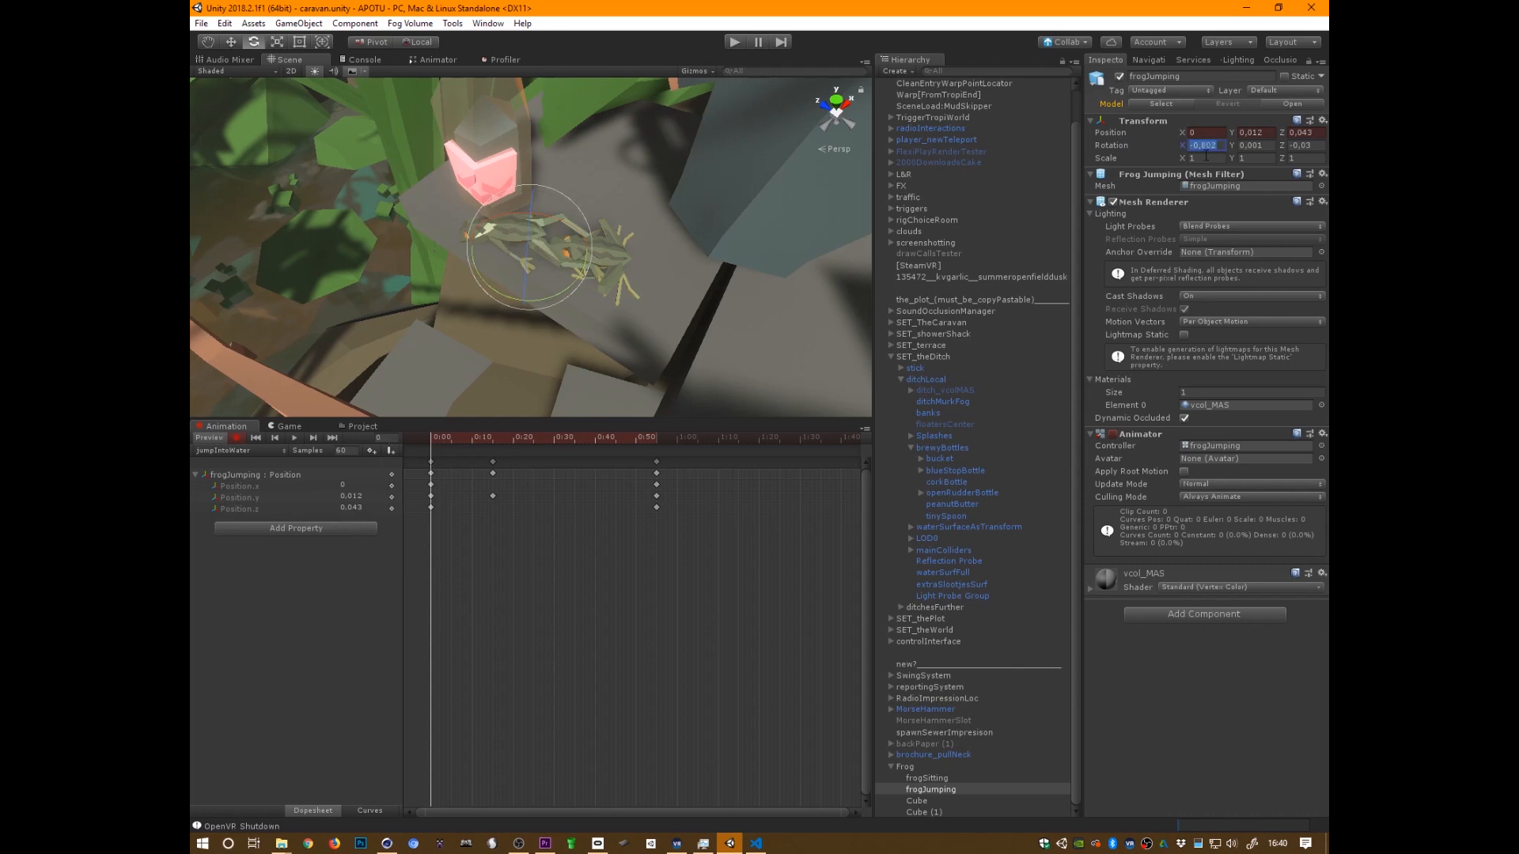
# Key frogJumping's rotation at frame 0, trying 90 for X before setting X, Y and Z all to 0
pyautogui.write('90')
pyautogui.press('Tab')
pyautogui.write('0')
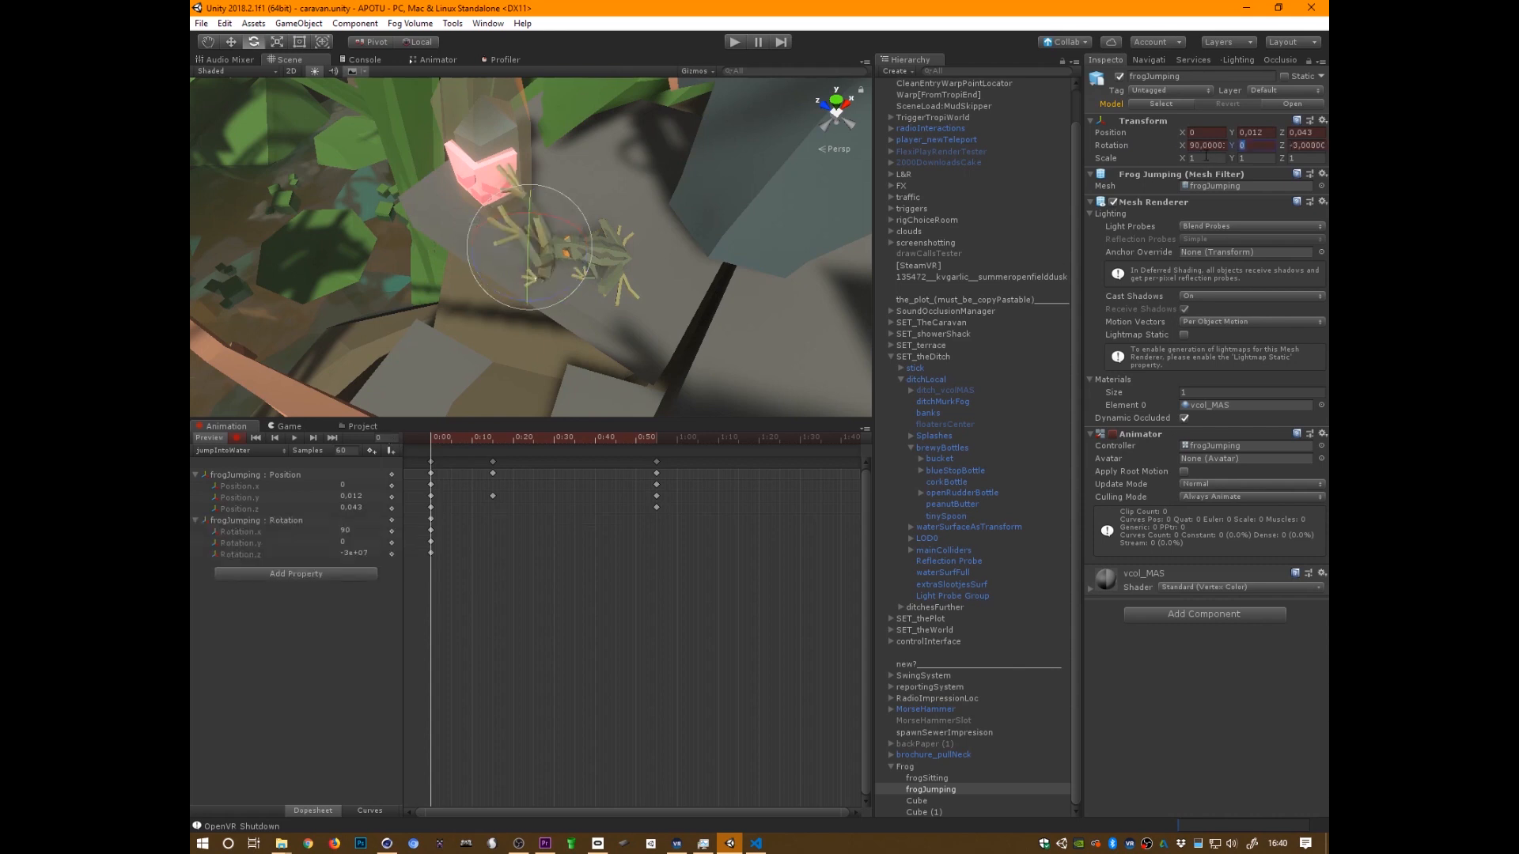
pyautogui.press('Tab')
pyautogui.write('0')
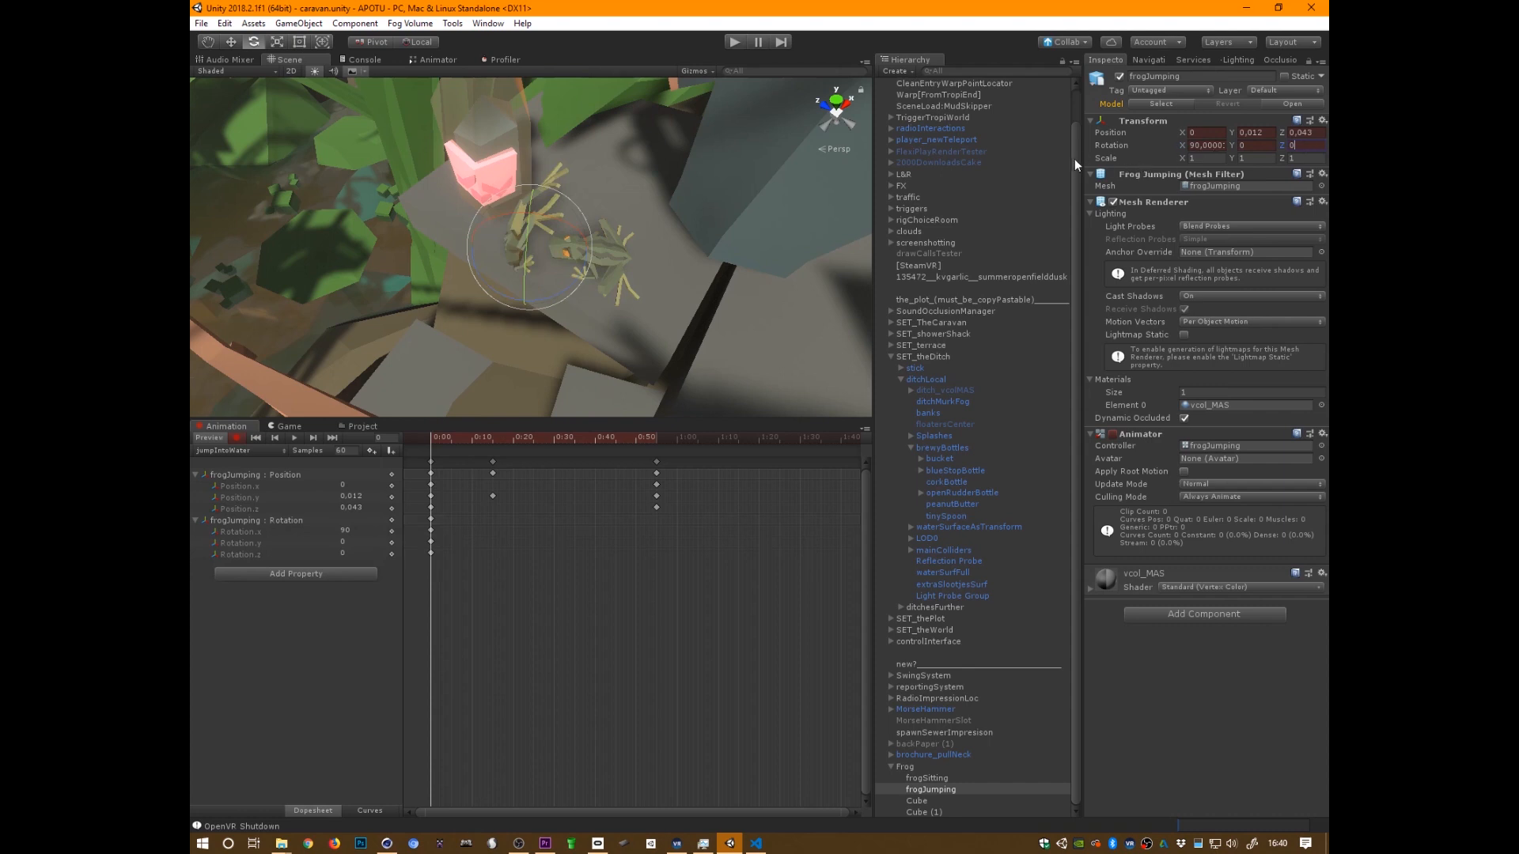
pyautogui.click(1204, 146)
pyautogui.write('0')
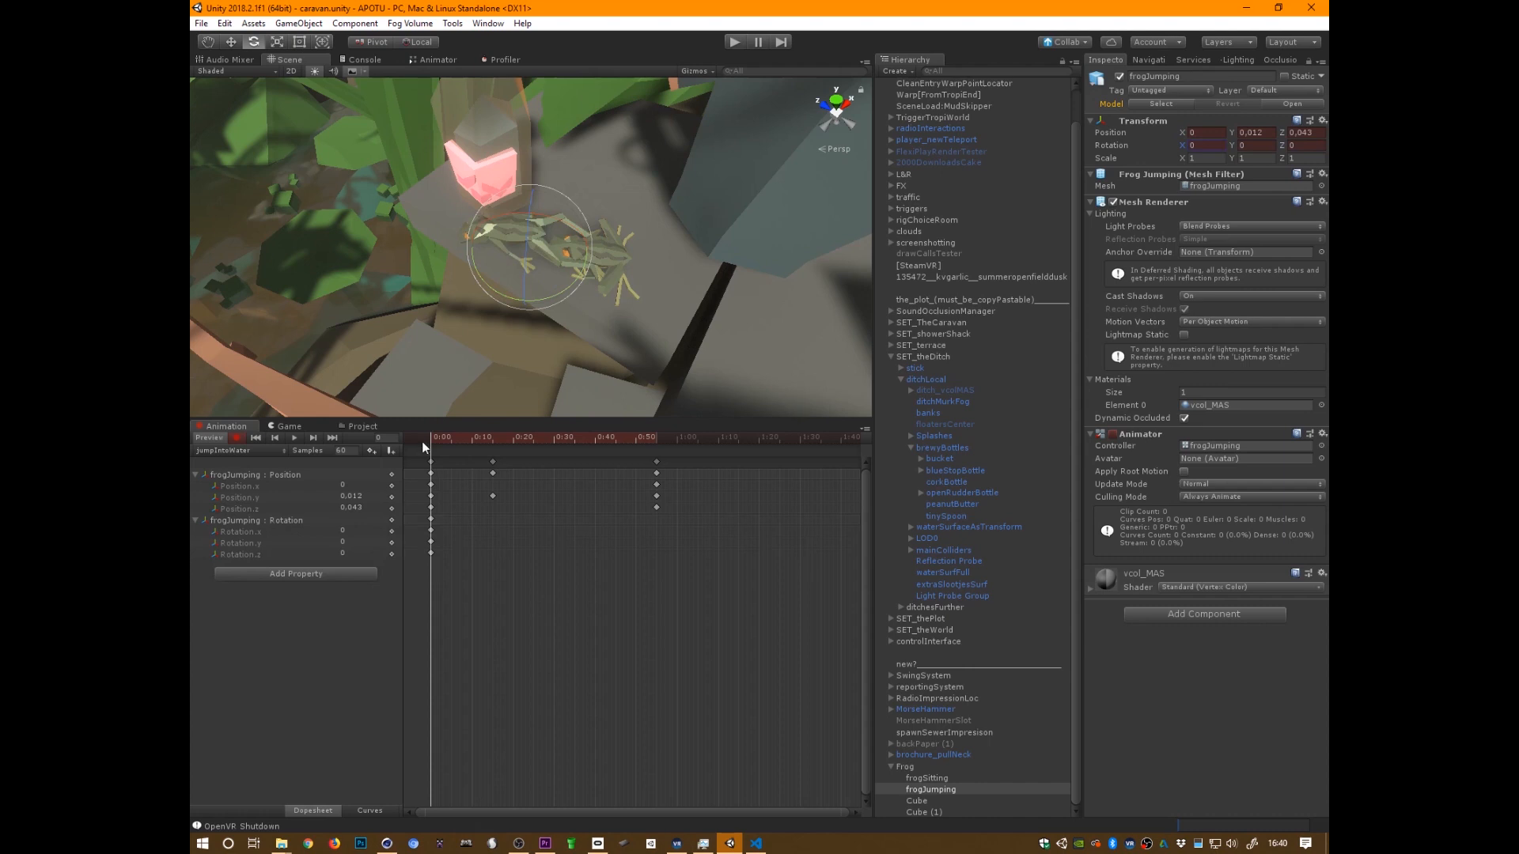
# Paste the zeroed frogJumping rotation keys from frame 0 at frame 55
pyautogui.moveTo(423, 443); pyautogui.dragTo(656, 592)
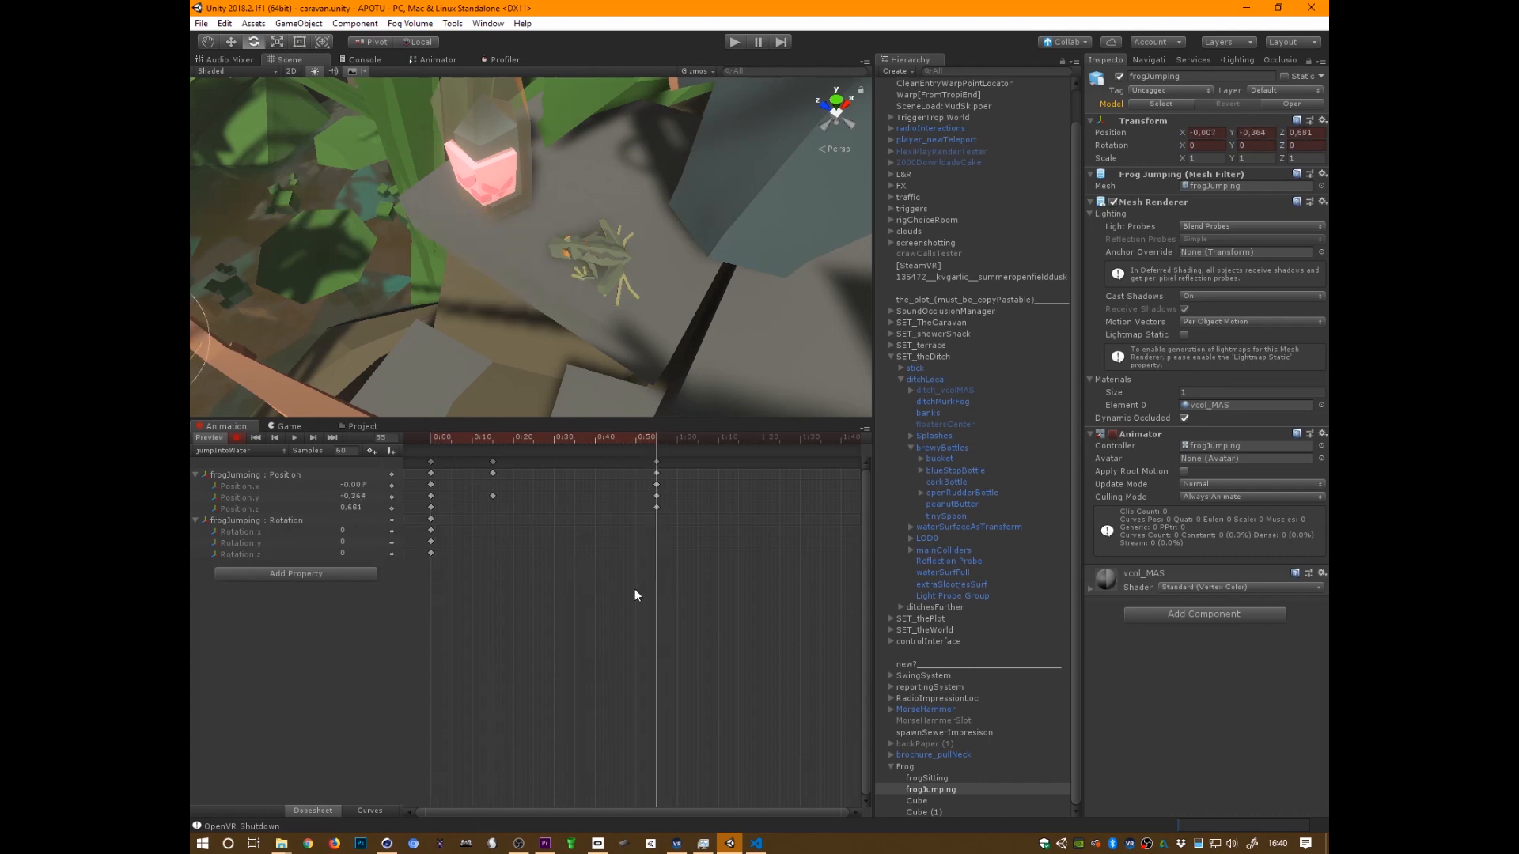
pyautogui.moveTo(445, 534); pyautogui.dragTo(448, 523)
pyautogui.hotkey('ctrl', 'v')
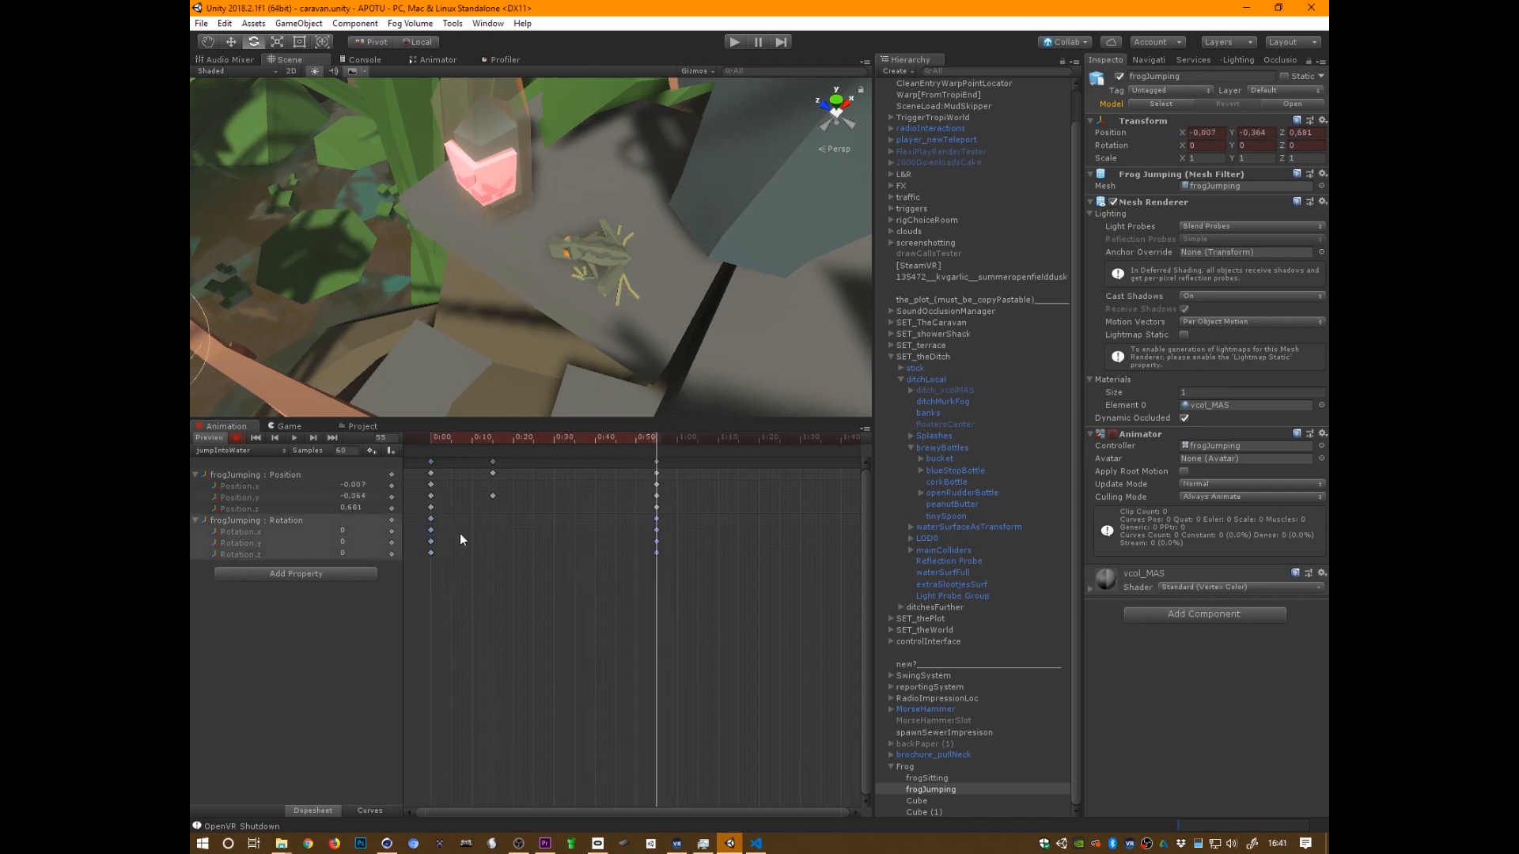
# Rotate the frog nose-down in the water at frame 55 to an X rotation of about 54
pyautogui.keyDown('alt'); pyautogui.moveTo(752, 322); pyautogui.dragTo(791, 305); pyautogui.keyUp('alt')
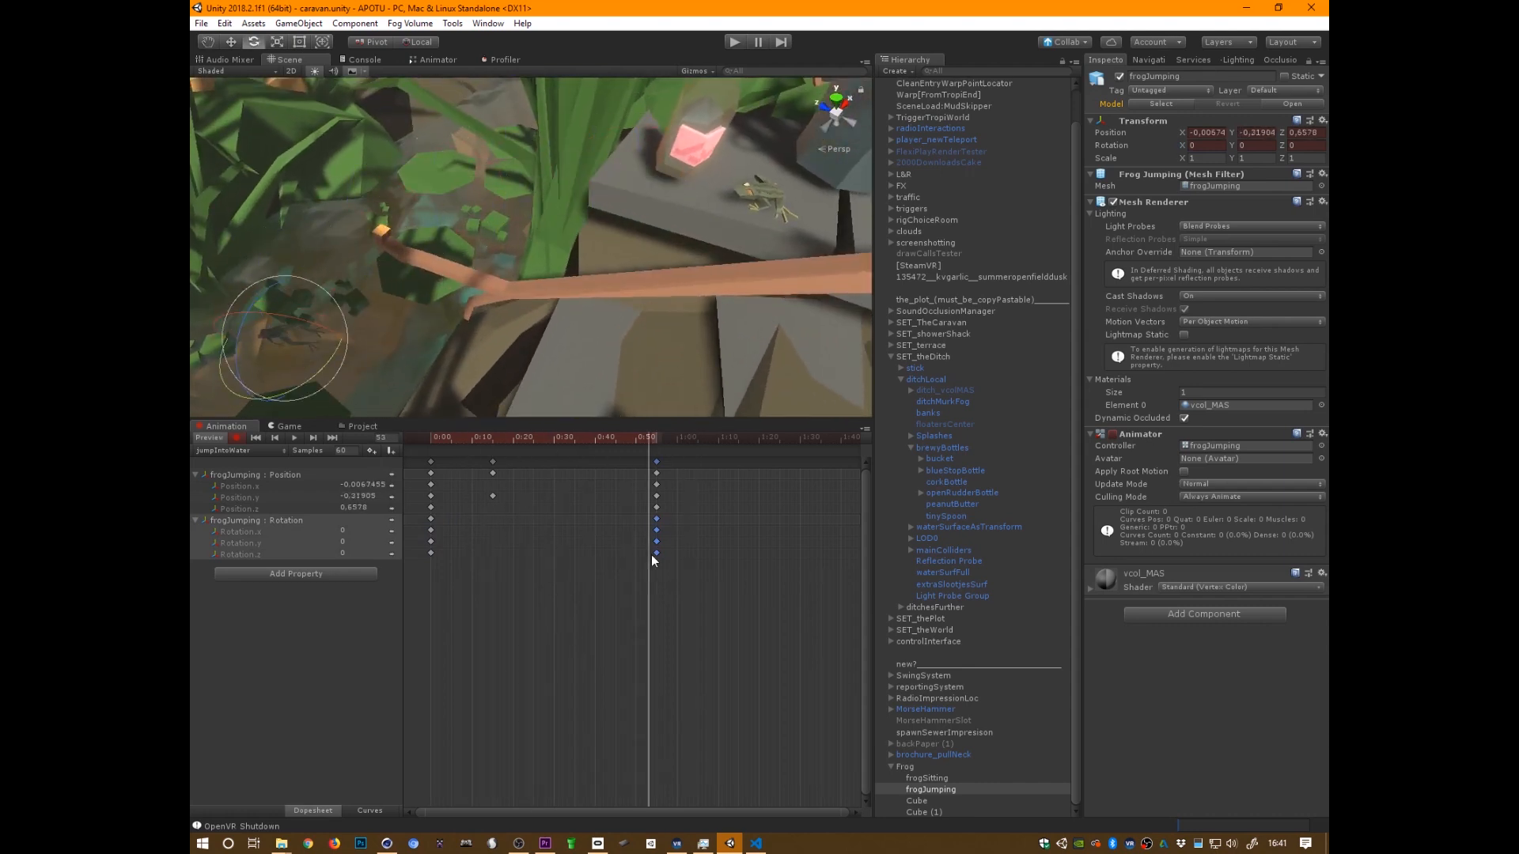
pyautogui.keyDown('alt'); pyautogui.moveTo(708, 396); pyautogui.dragTo(796, 305); pyautogui.keyUp('alt')
pyautogui.moveTo(490, 343); pyautogui.dragTo(471, 388)
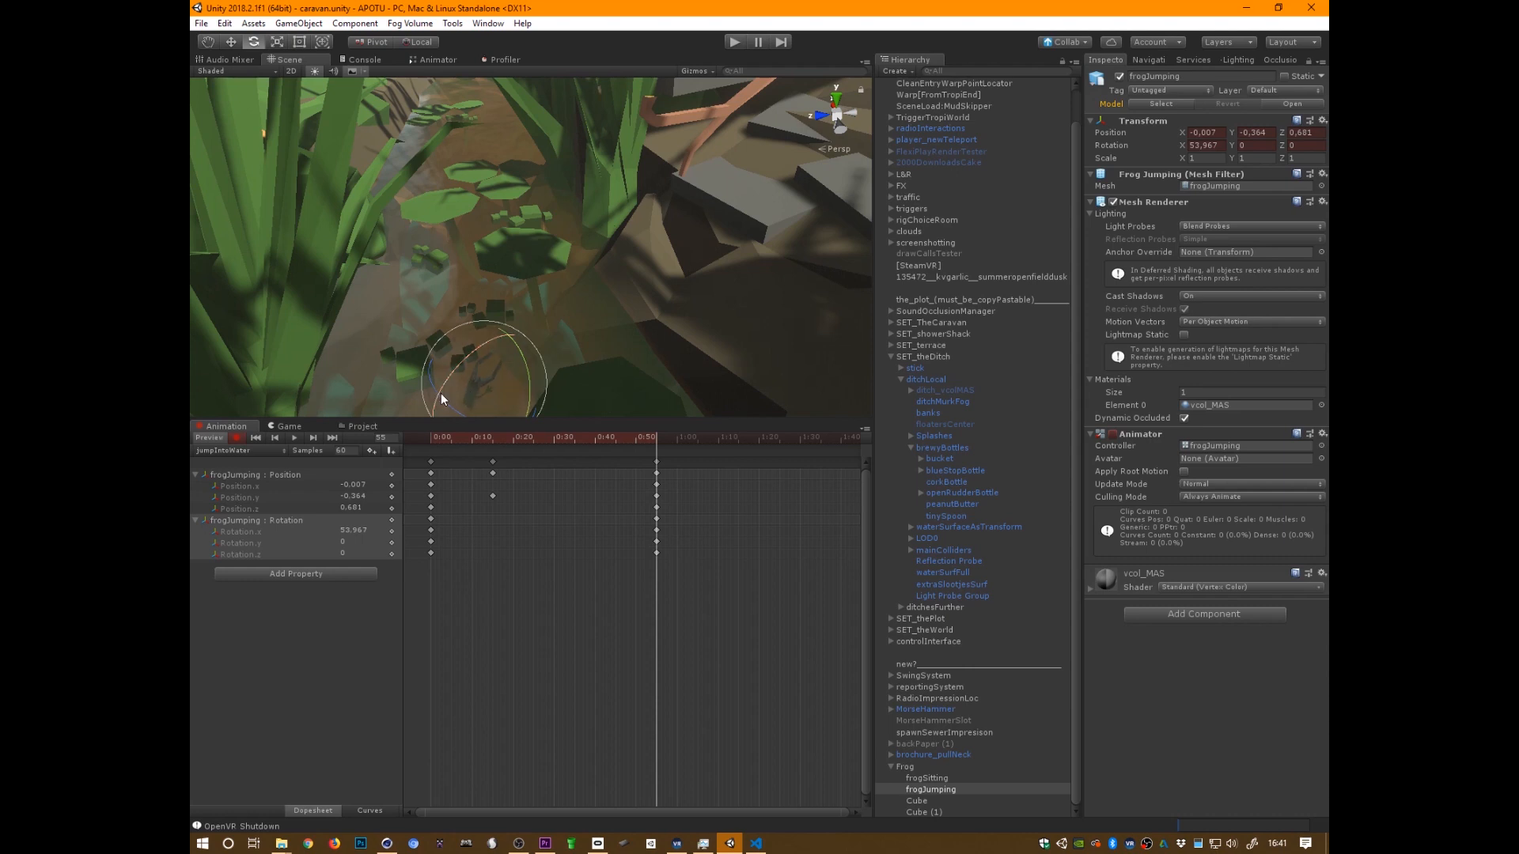
# Scrub between frames 0 and 55 to check the rotation, and paste the zeroed rotation keys over those at frame 55
pyautogui.moveTo(662, 436); pyautogui.dragTo(396, 586)
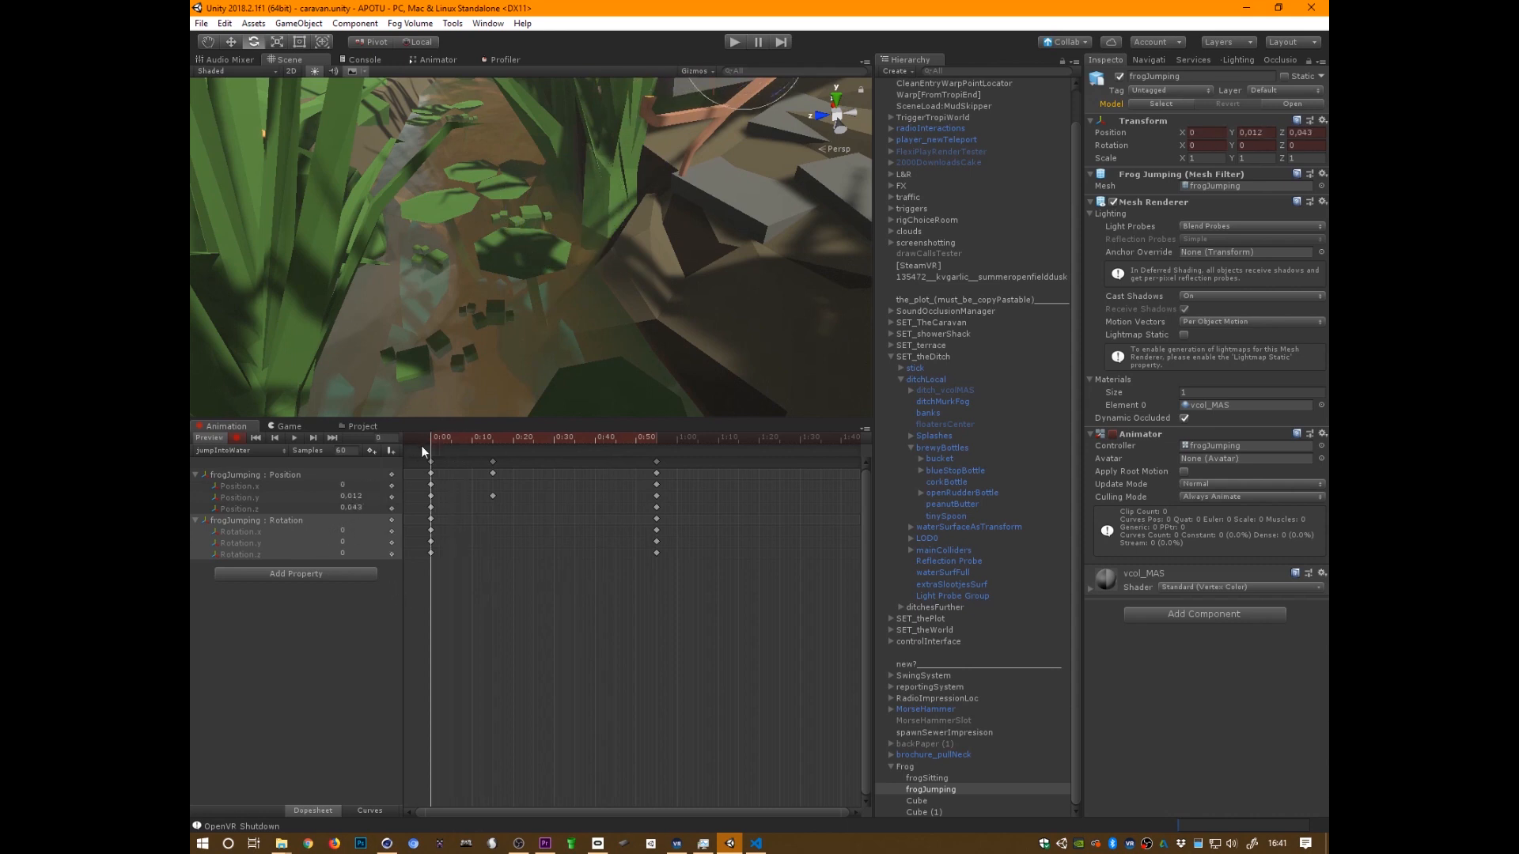
pyautogui.moveTo(421, 441); pyautogui.dragTo(657, 584)
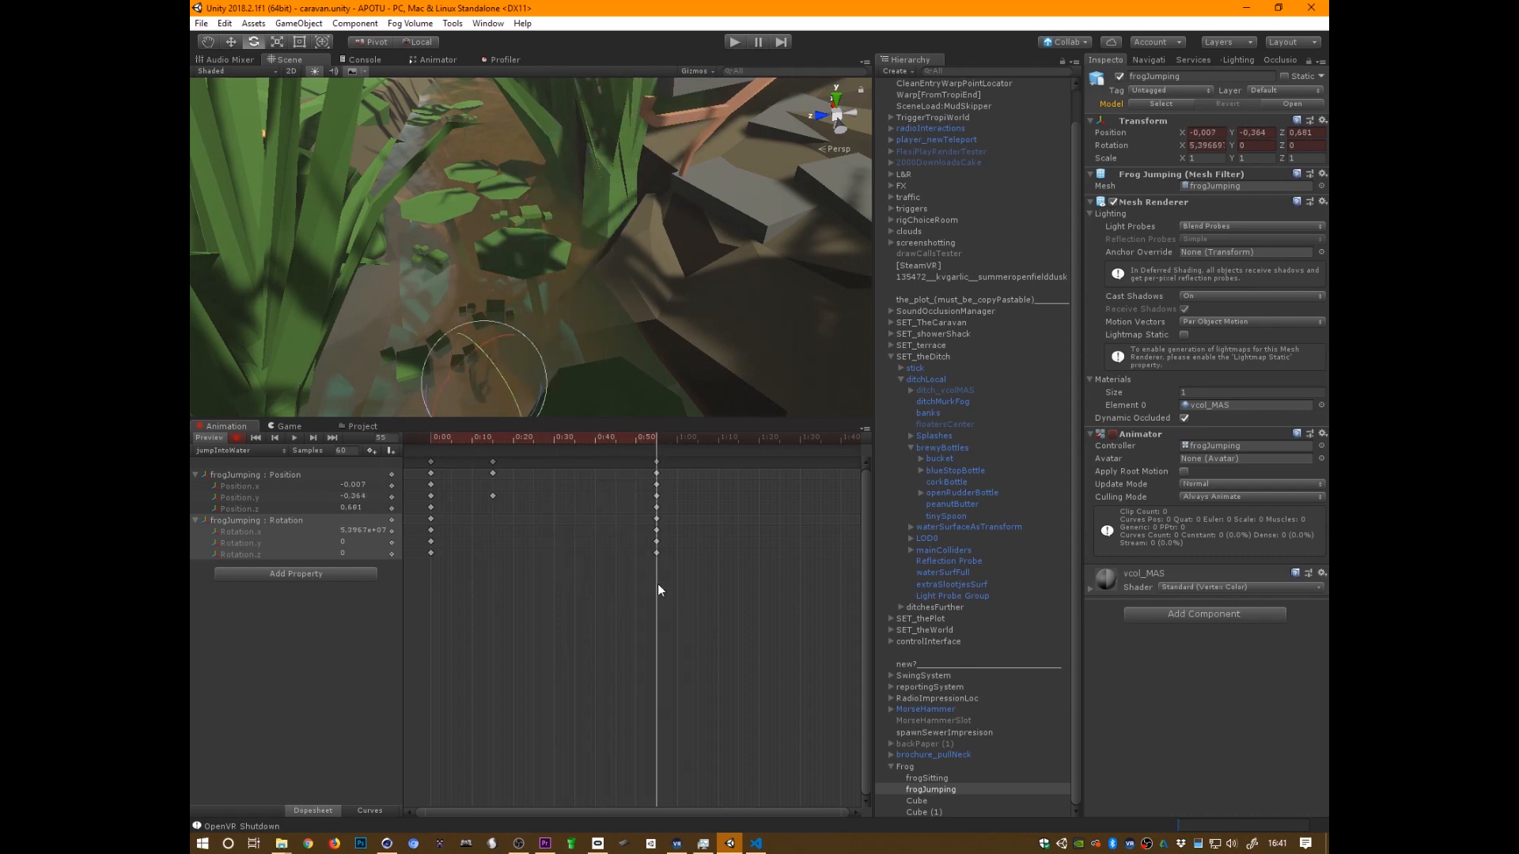
pyautogui.hotkey('ctrl', 'v')
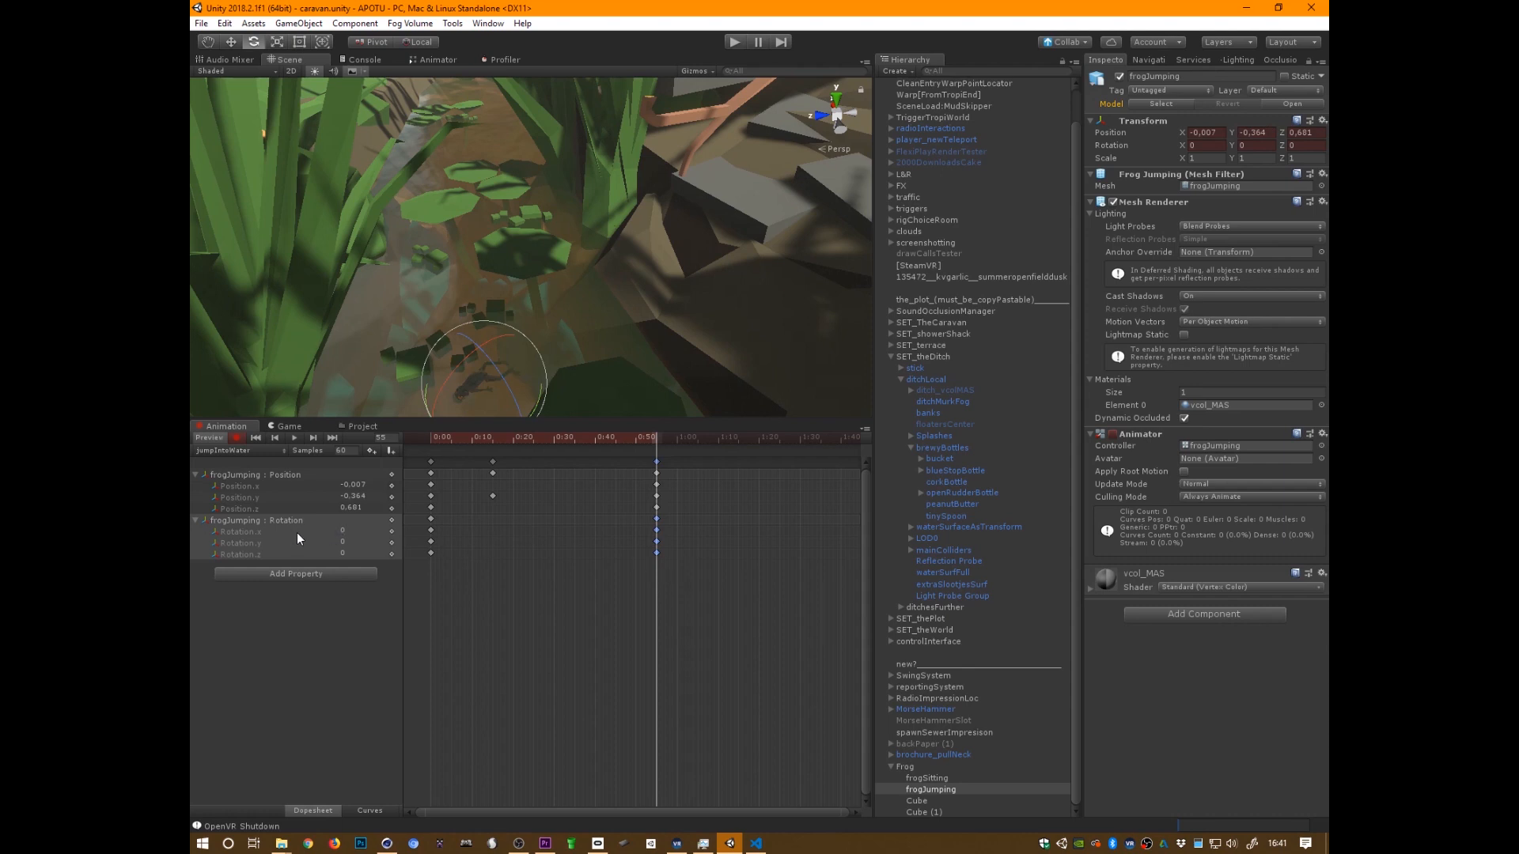
# Set Rotation.x to 55.58 at frame 55 so the frog dives nose-first, and check the pose
pyautogui.moveTo(334, 530); pyautogui.dragTo(1278, 459)
pyautogui.moveTo(332, 534); pyautogui.dragTo(723, 498)
pyautogui.moveTo(780, 350)
pyautogui.keyDown('alt'); pyautogui.mouseDown()
pyautogui.moveTo(653, 242)
pyautogui.moveTo(678, 177)
pyautogui.moveTo(651, 387)
pyautogui.moveTo(722, 322)
pyautogui.moveTo(701, 322)
pyautogui.moveTo(717, 363)
pyautogui.moveTo(773, 339)
pyautogui.moveTo(745, 345)
pyautogui.moveTo(759, 312)
pyautogui.moveTo(755, 360)
pyautogui.moveTo(766, 345)
pyautogui.mouseUp(); pyautogui.keyUp('alt')
pyautogui.moveTo(650, 440); pyautogui.dragTo(657, 495)
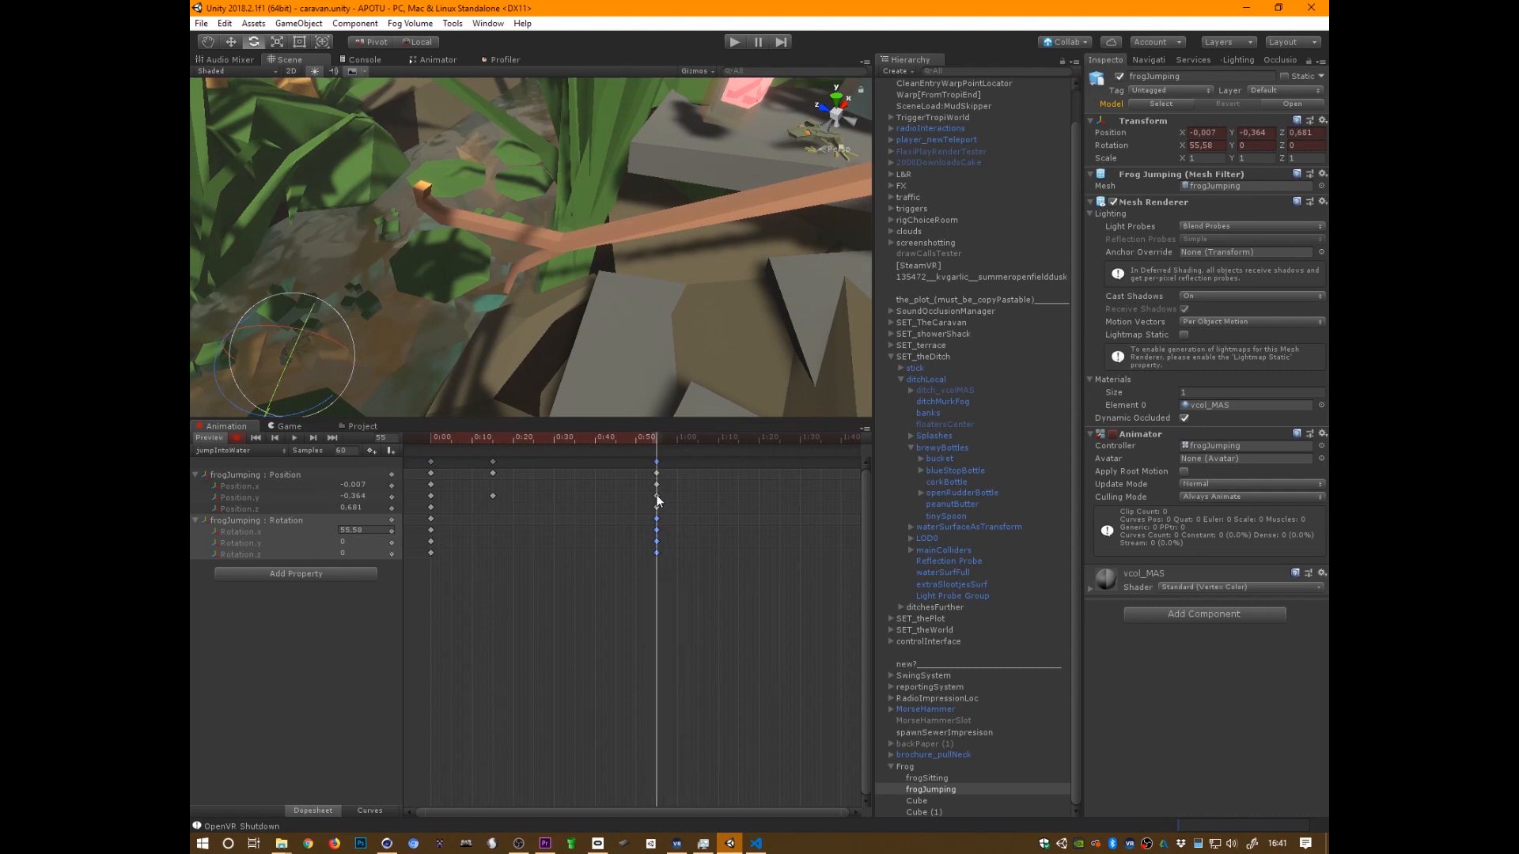
# Move the frog deeper below the water surface at frame 55, to about Y -0.421 and Z 0.72
pyautogui.keyDown('alt'); pyautogui.moveTo(681, 335); pyautogui.dragTo(658, 210); pyautogui.keyUp('alt')
pyautogui.press('w')
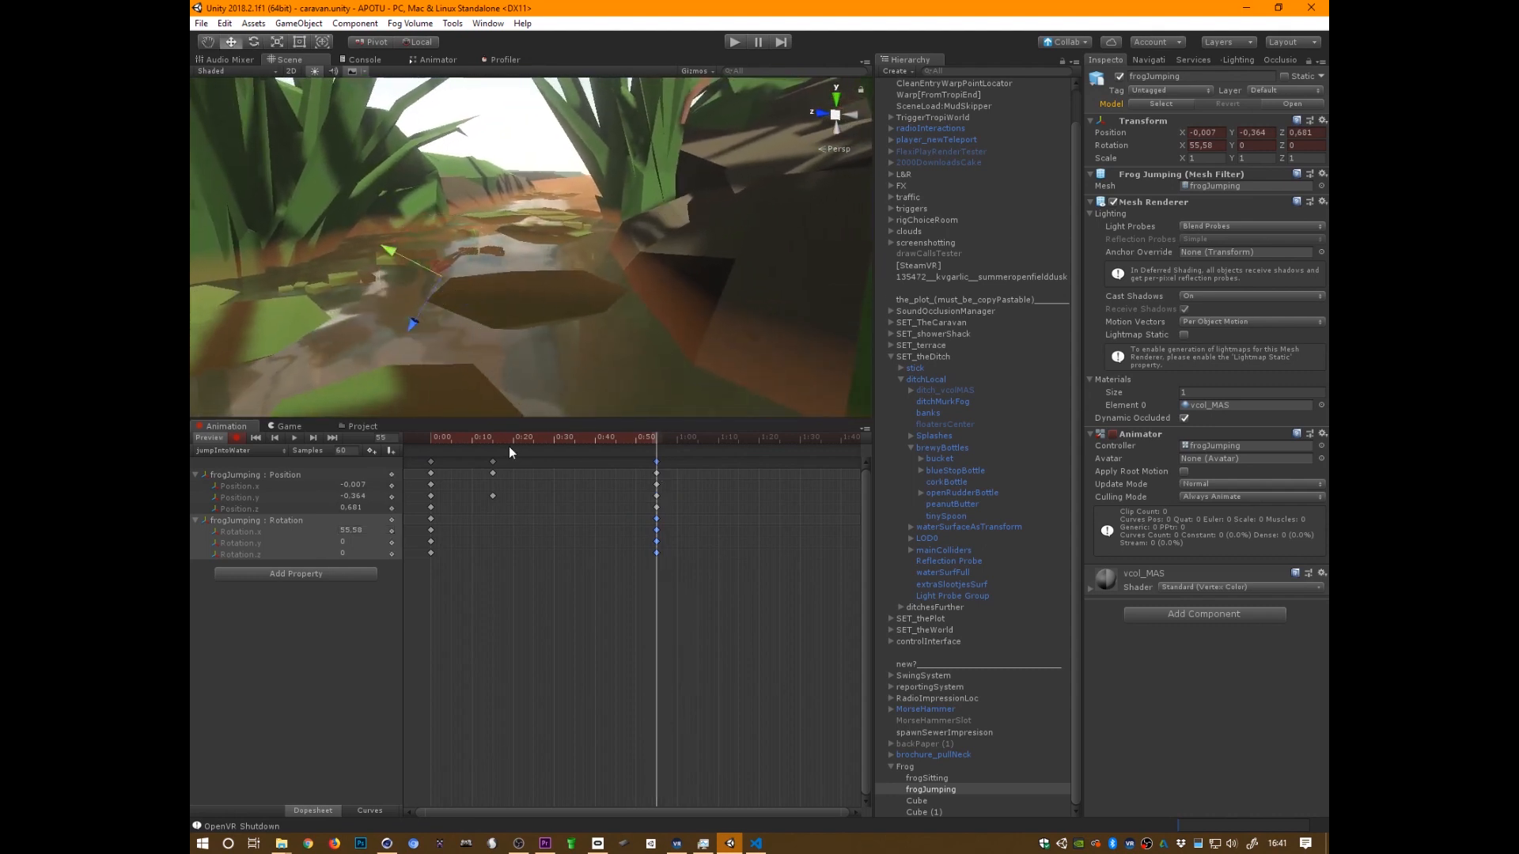
pyautogui.moveTo(408, 329); pyautogui.dragTo(377, 383)
pyautogui.click(667, 439)
pyautogui.moveTo(664, 438); pyautogui.dragTo(653, 469)
# Display the Position.y curve and adjust the tangent of its frame 15 key
pyautogui.click(367, 811)
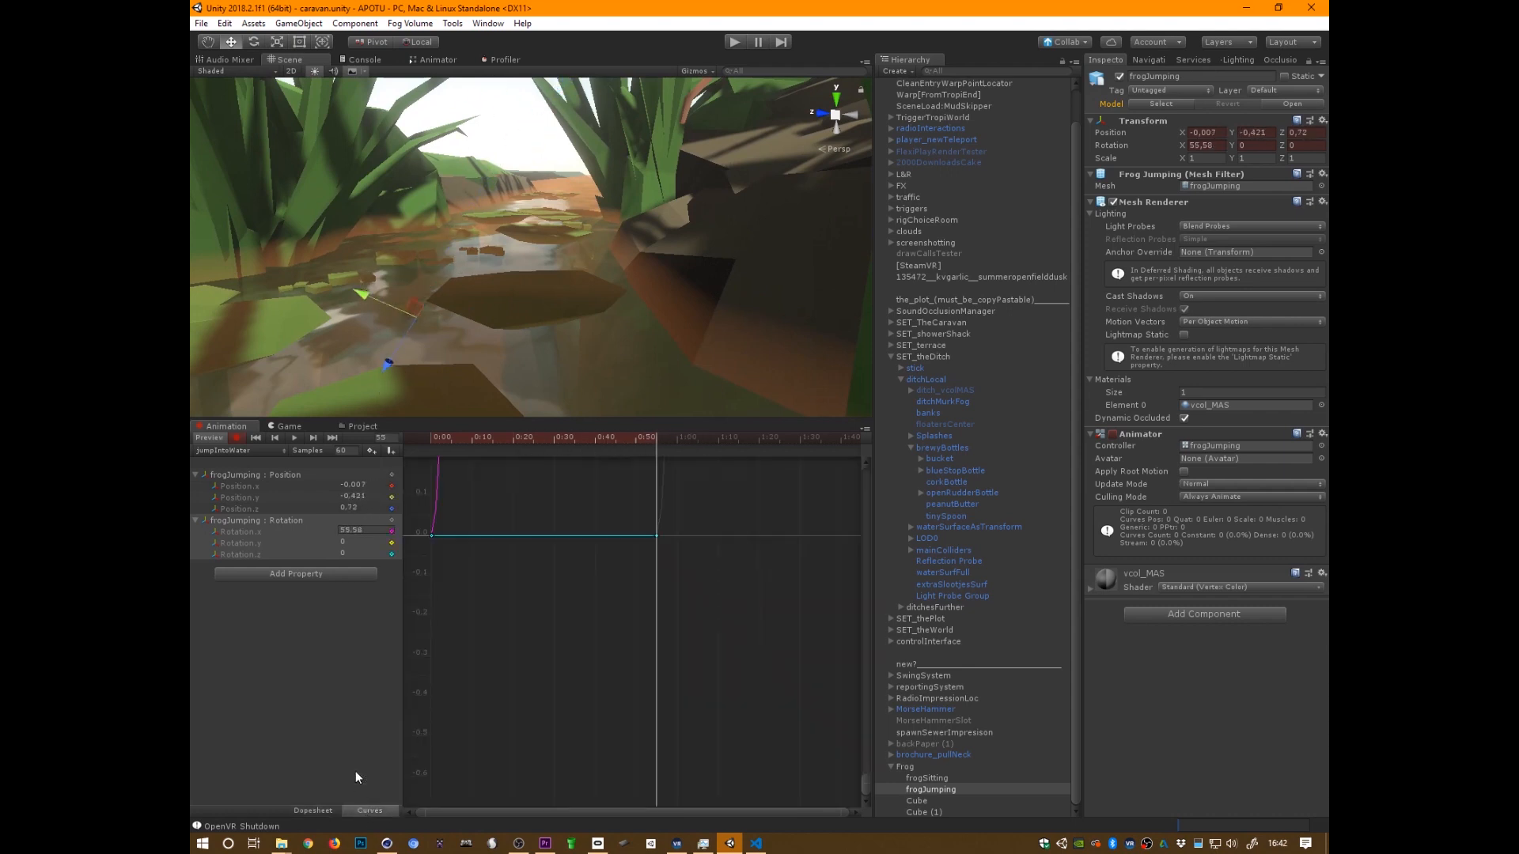
pyautogui.click(258, 497)
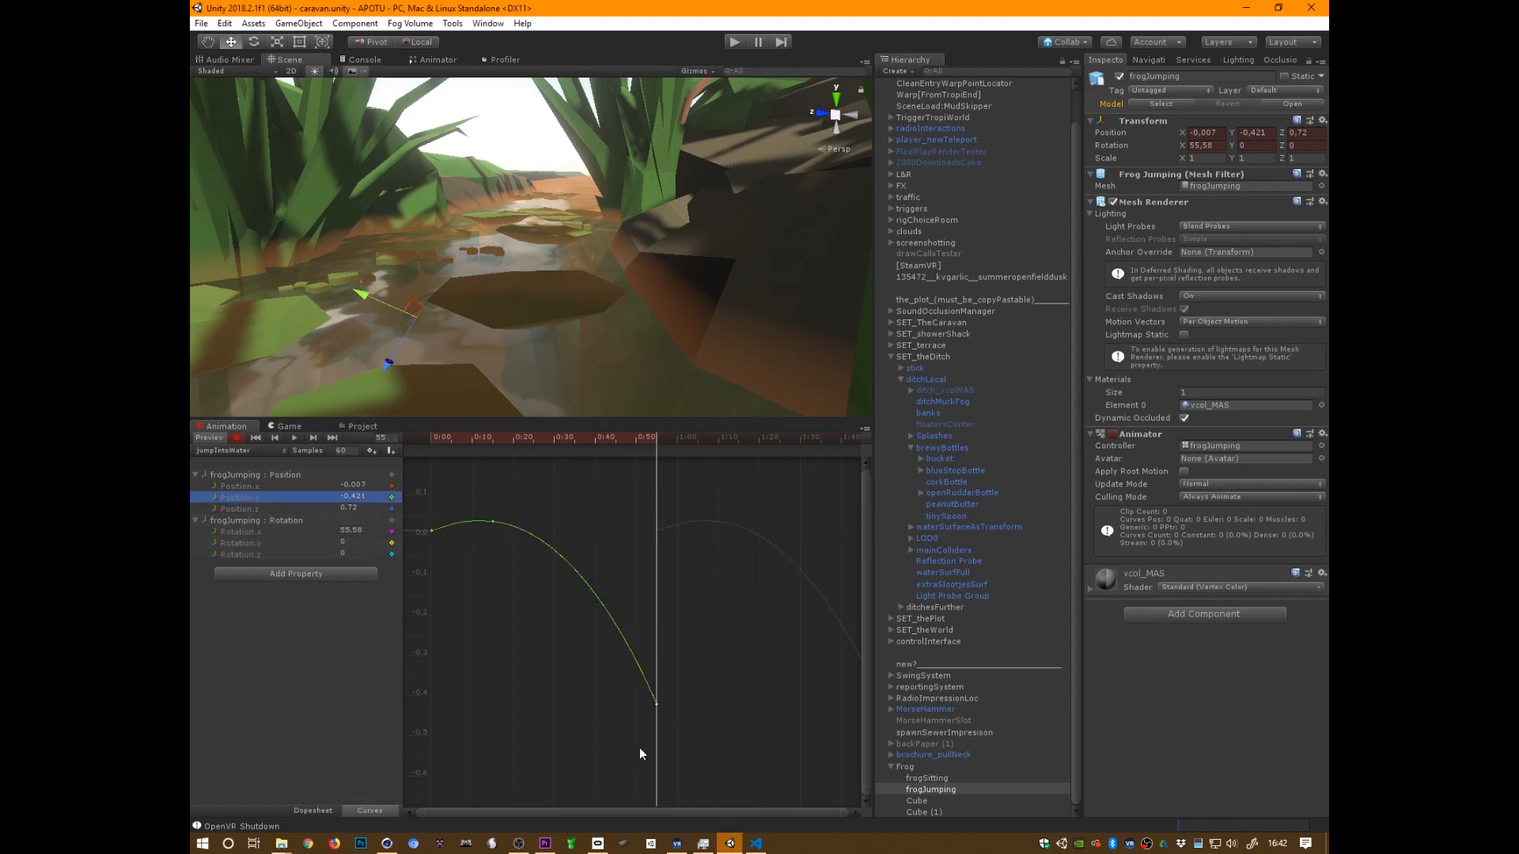
pyautogui.click(493, 522)
pyautogui.moveTo(541, 525); pyautogui.dragTo(540, 529)
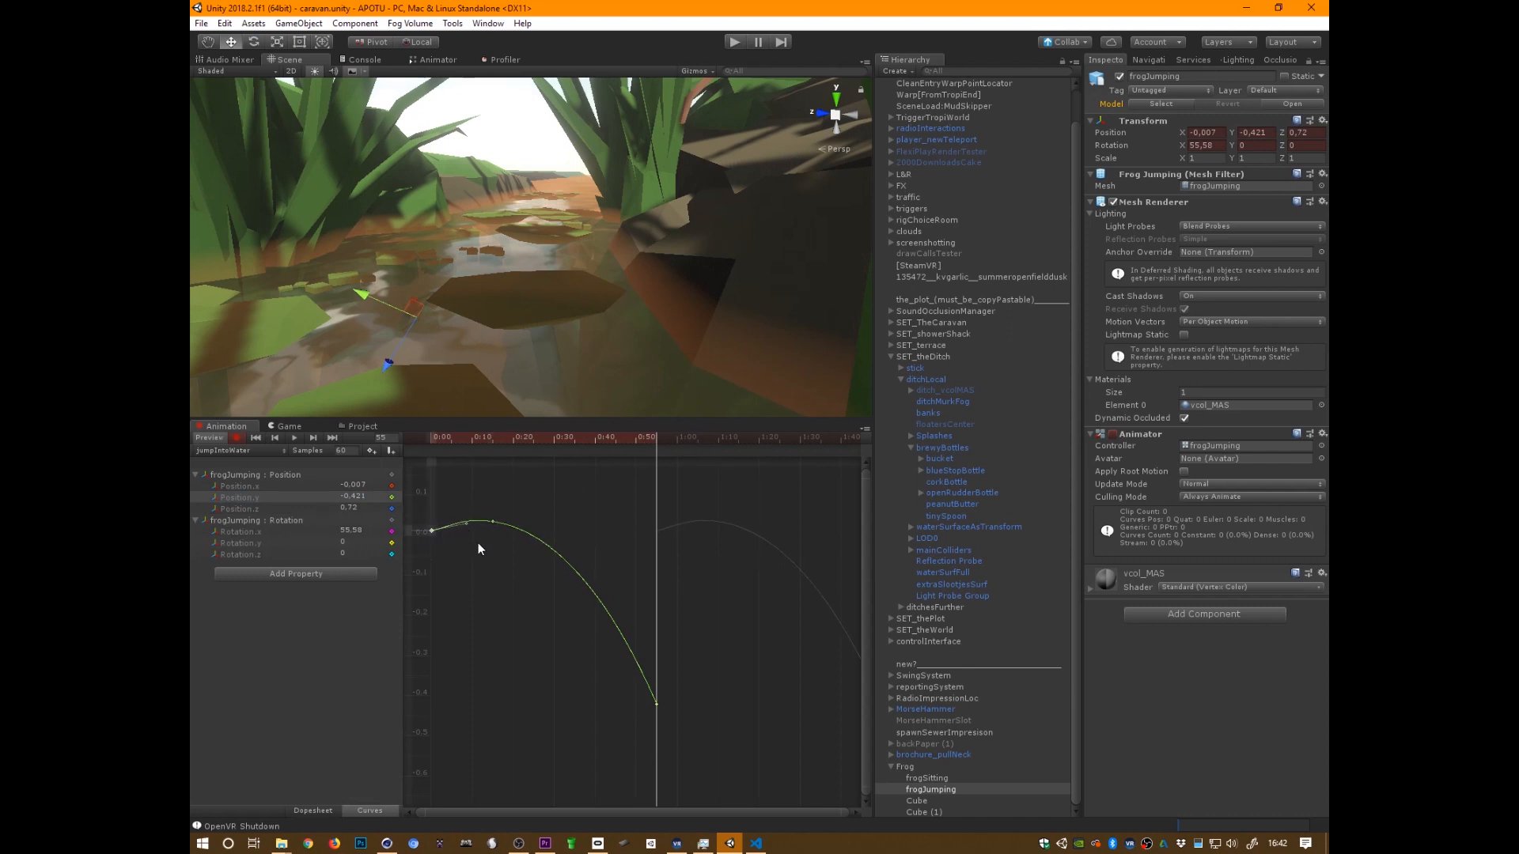
pyautogui.click(493, 521)
# Play the jumpIntoWater clip and examine the frog's jump from the water, from above and along the ditch
pyautogui.click(295, 438)
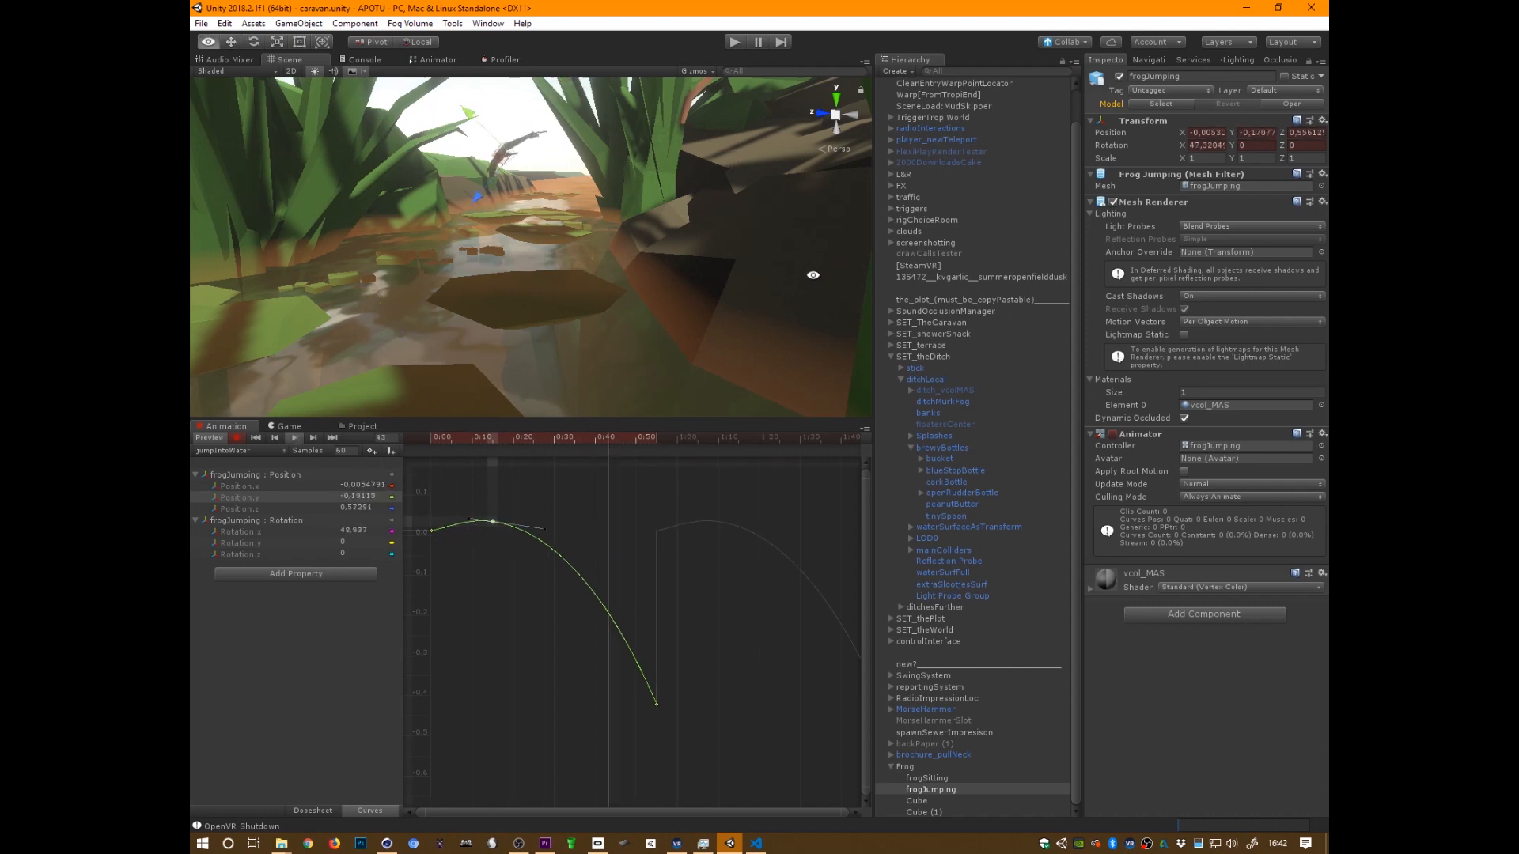
pyautogui.moveTo(813, 275); pyautogui.dragTo(633, 435, button='right')
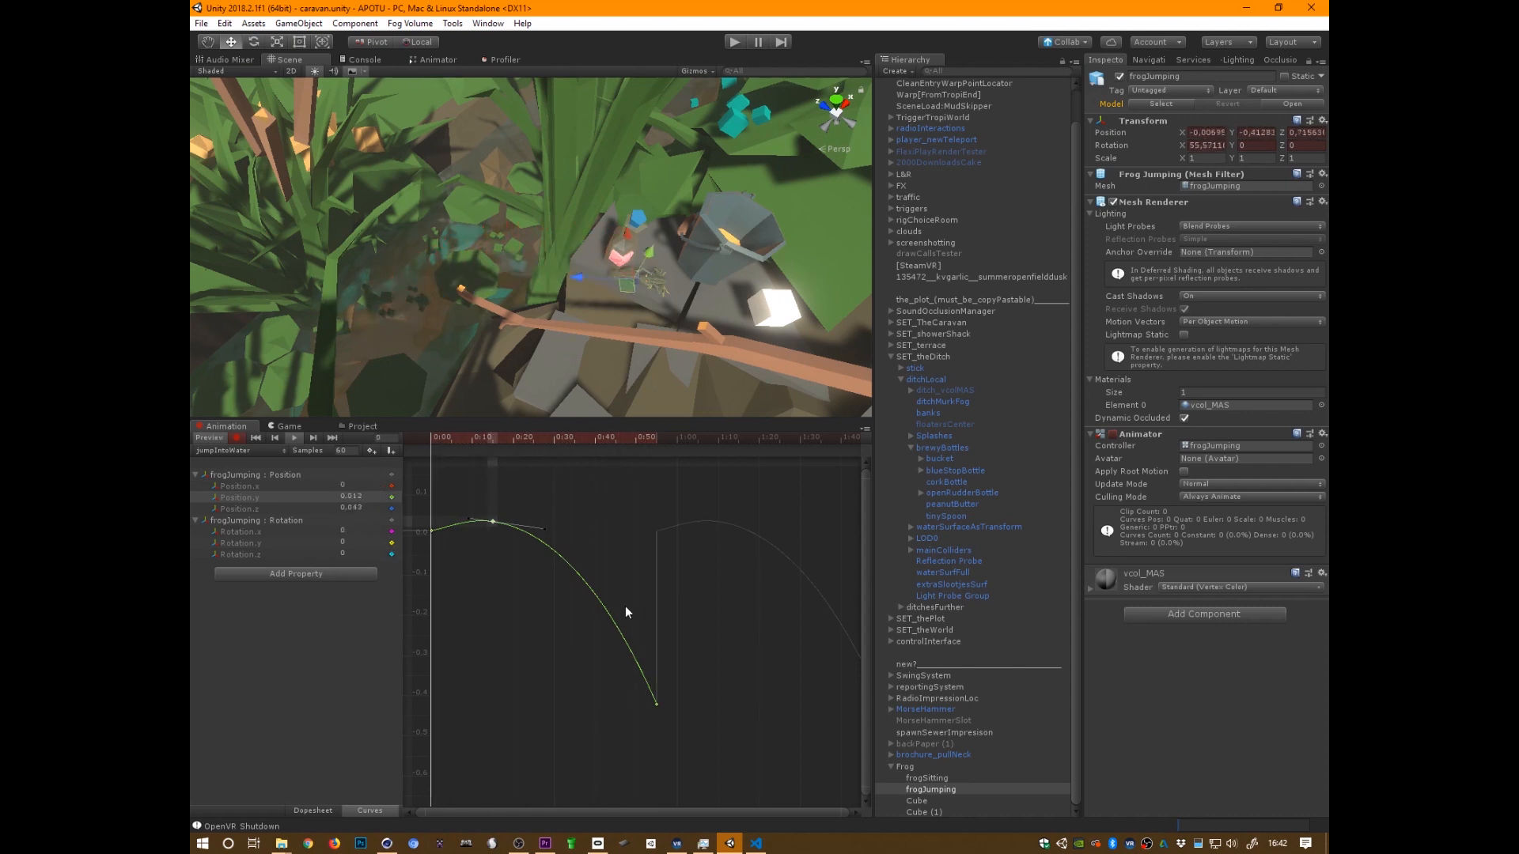
pyautogui.keyDown('alt'); pyautogui.moveTo(647, 404); pyautogui.dragTo(765, 165); pyautogui.keyUp('alt')
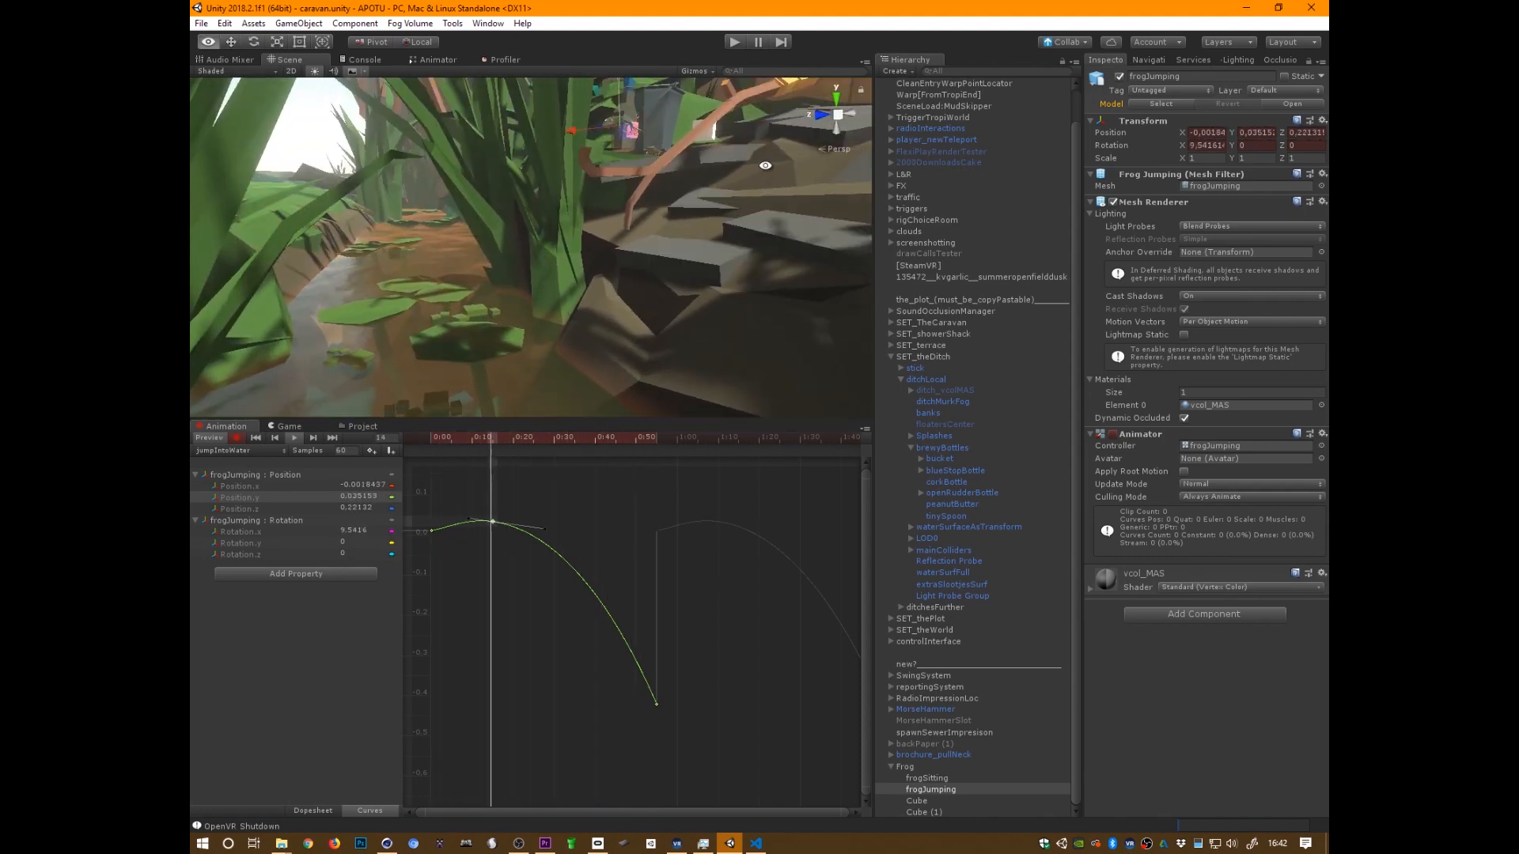
pyautogui.keyDown('alt'); pyautogui.moveTo(773, 221); pyautogui.dragTo(389, 390); pyautogui.keyUp('alt')
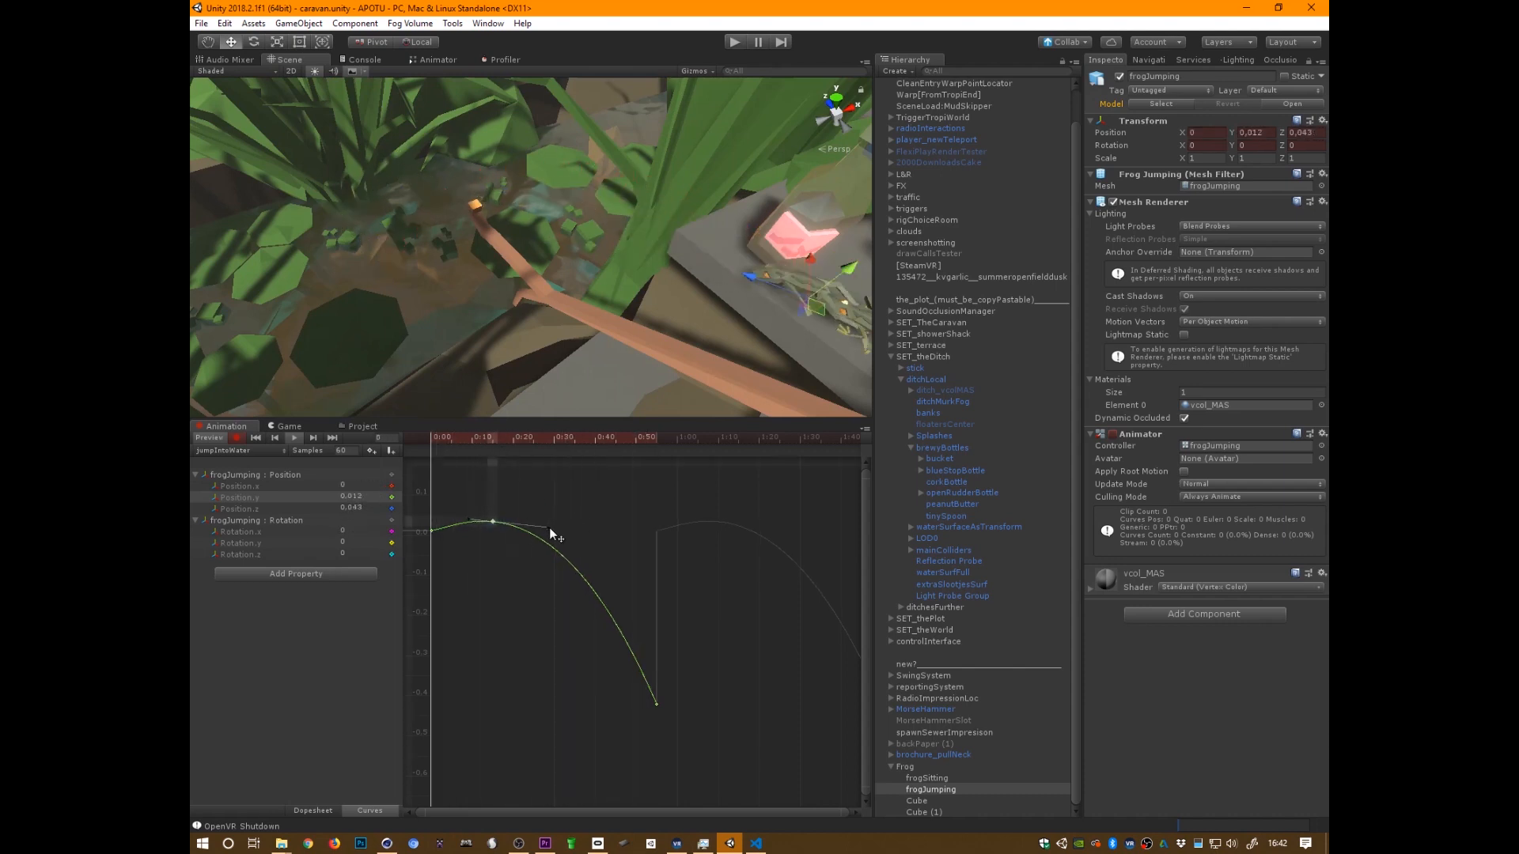
# Reshape the Position.y curve with a longer, downward outgoing tangent at frame 15 and a steeper takeoff tangent at frame 0
pyautogui.moveTo(549, 526); pyautogui.dragTo(582, 547)
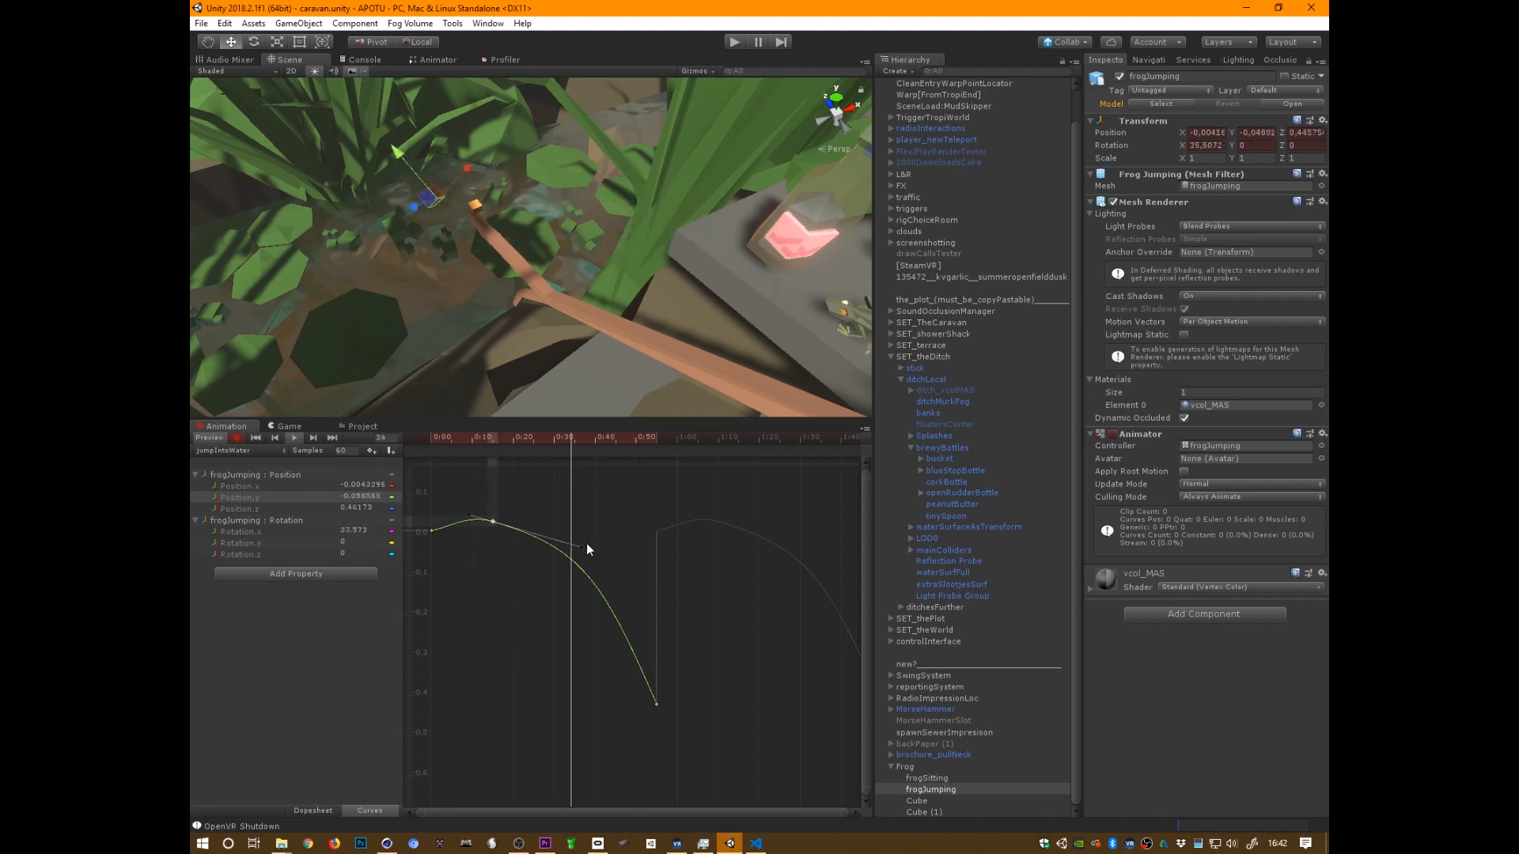
pyautogui.moveTo(566, 366); pyautogui.dragTo(872, 144, button='right')
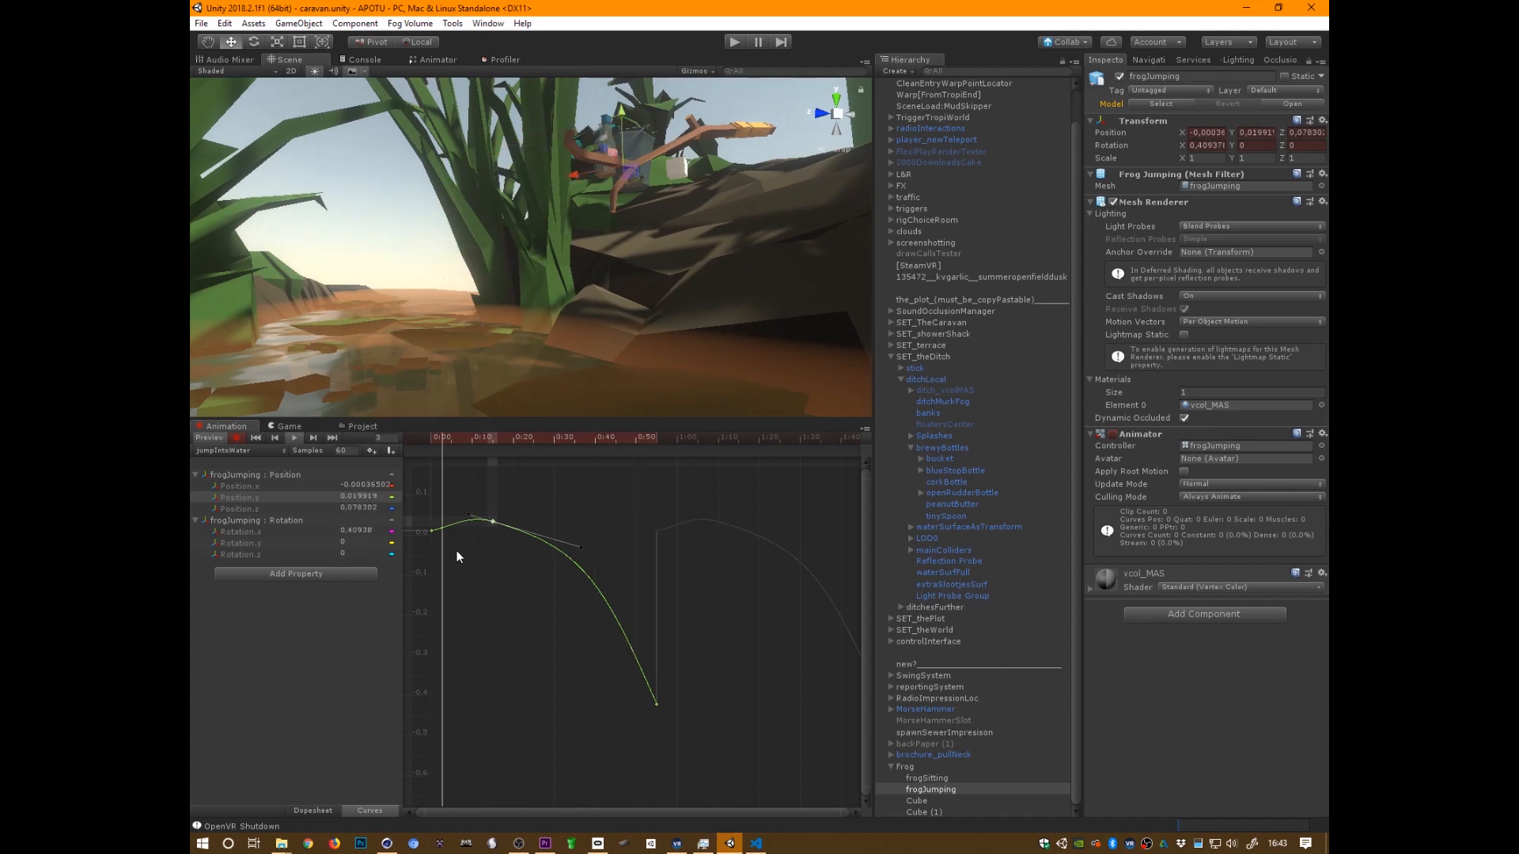
pyautogui.moveTo(506, 567); pyautogui.dragTo(426, 514)
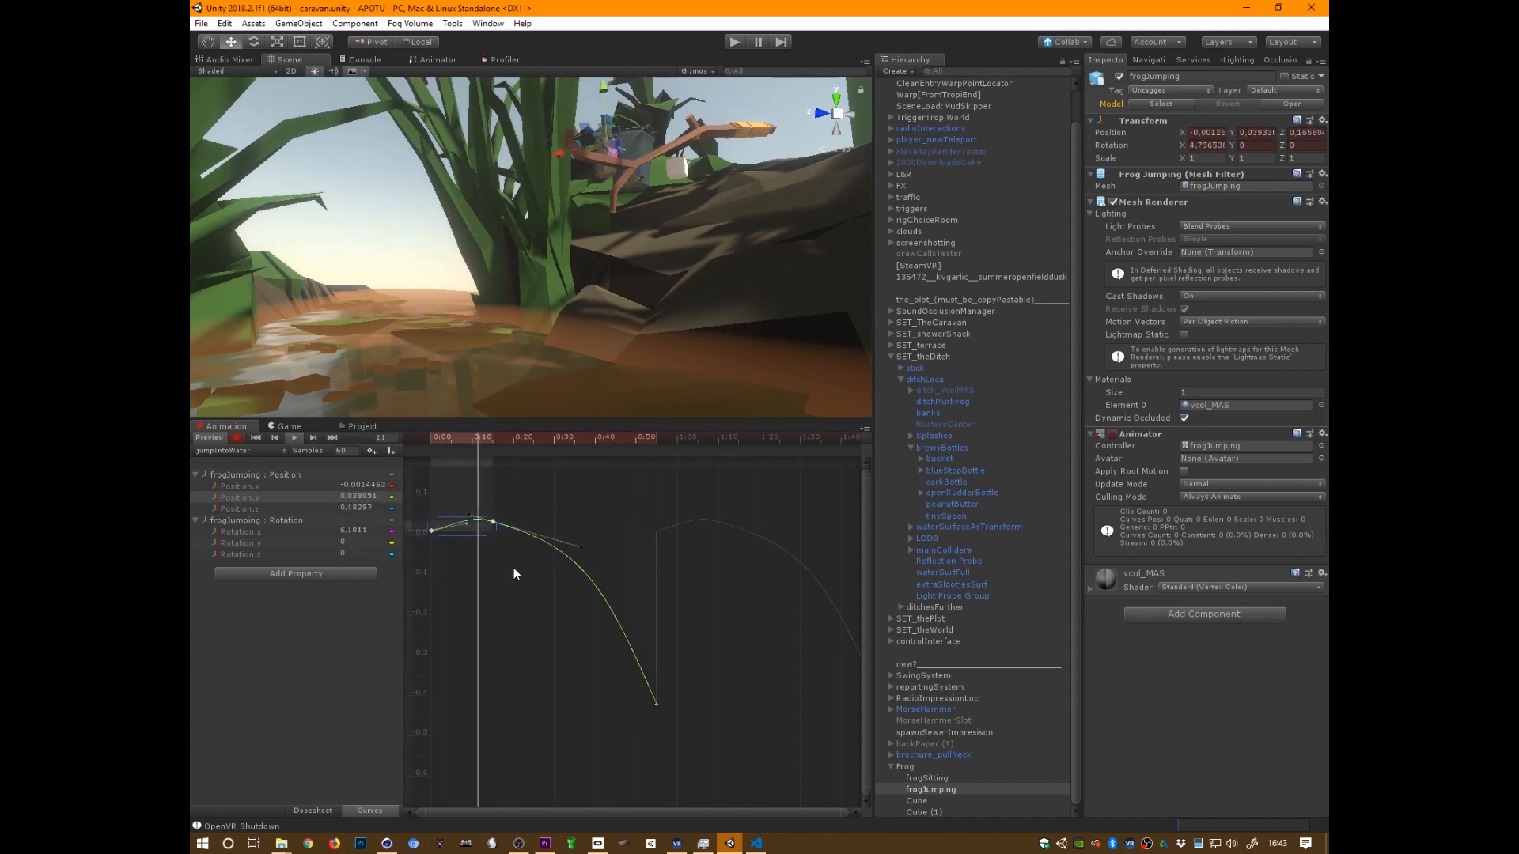
pyautogui.press('f')
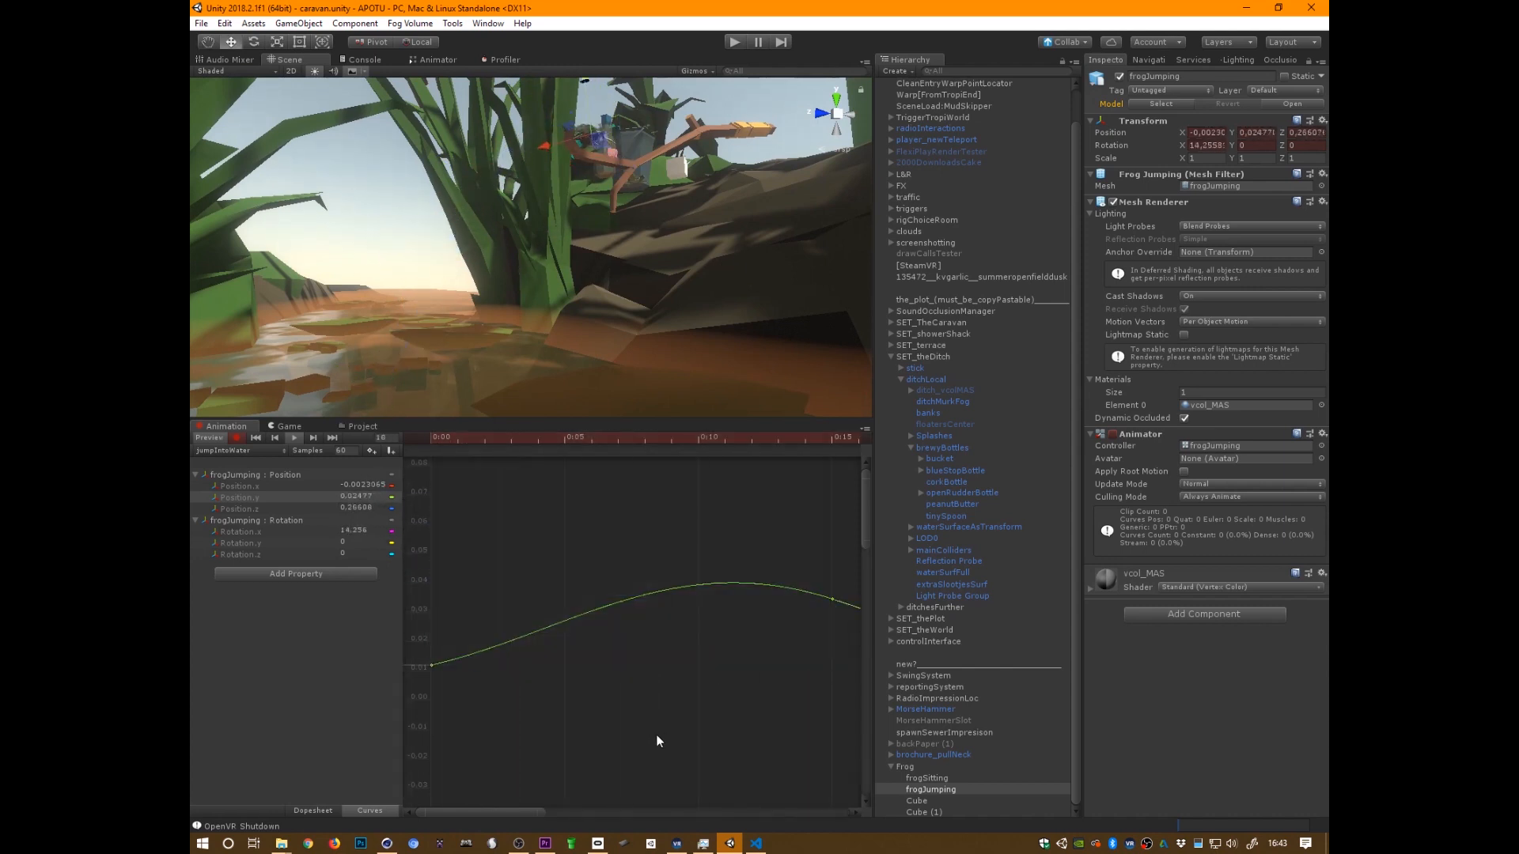
pyautogui.moveTo(501, 712); pyautogui.dragTo(465, 646)
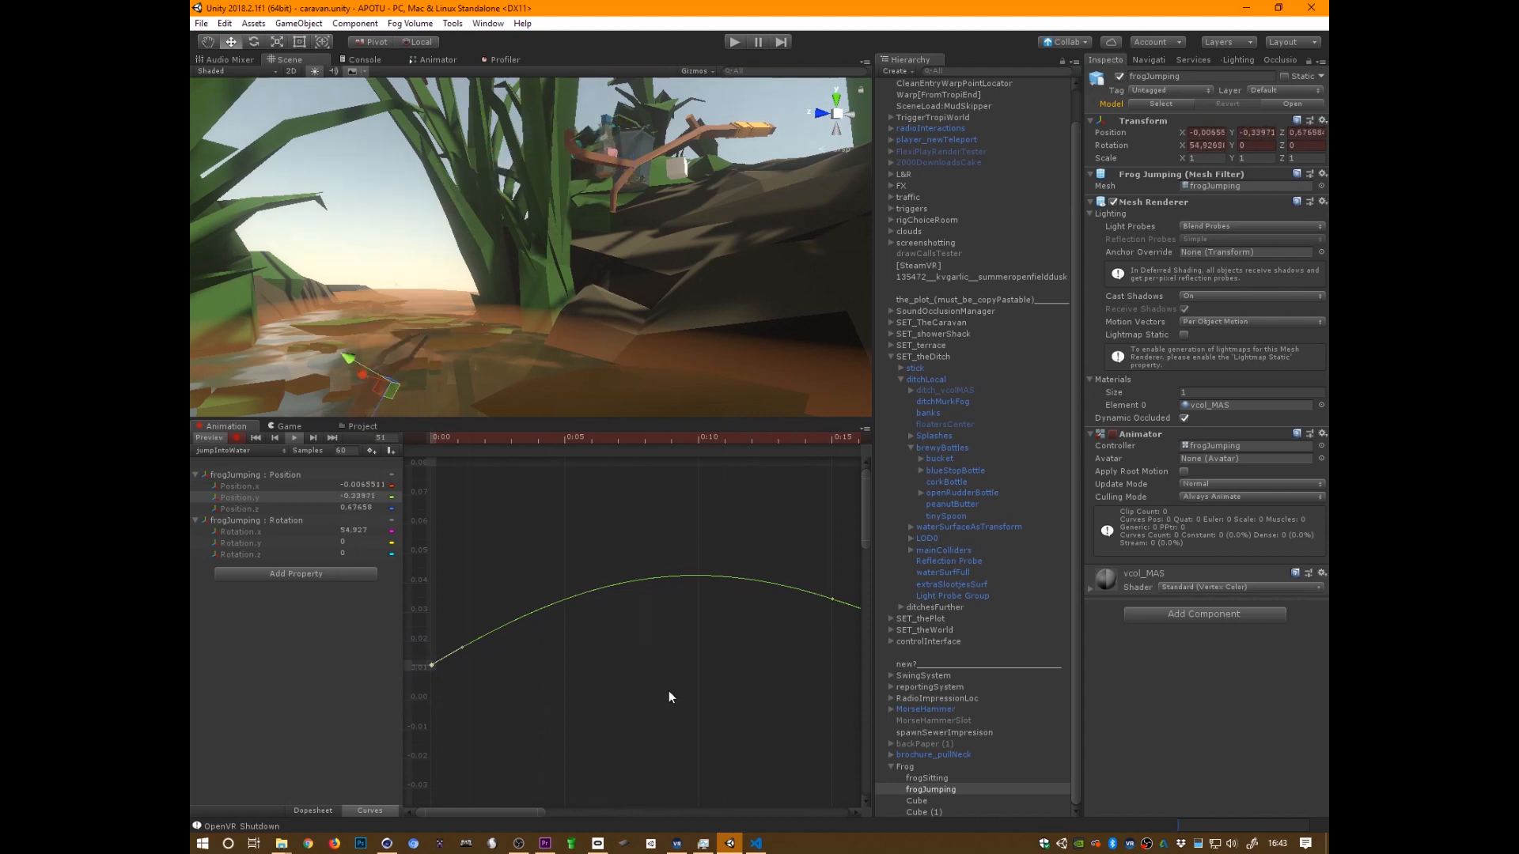
# Toggle the scene lighting and examine the playing jump from above and from the side
pyautogui.moveTo(791, 278); pyautogui.dragTo(596, 342, button='right')
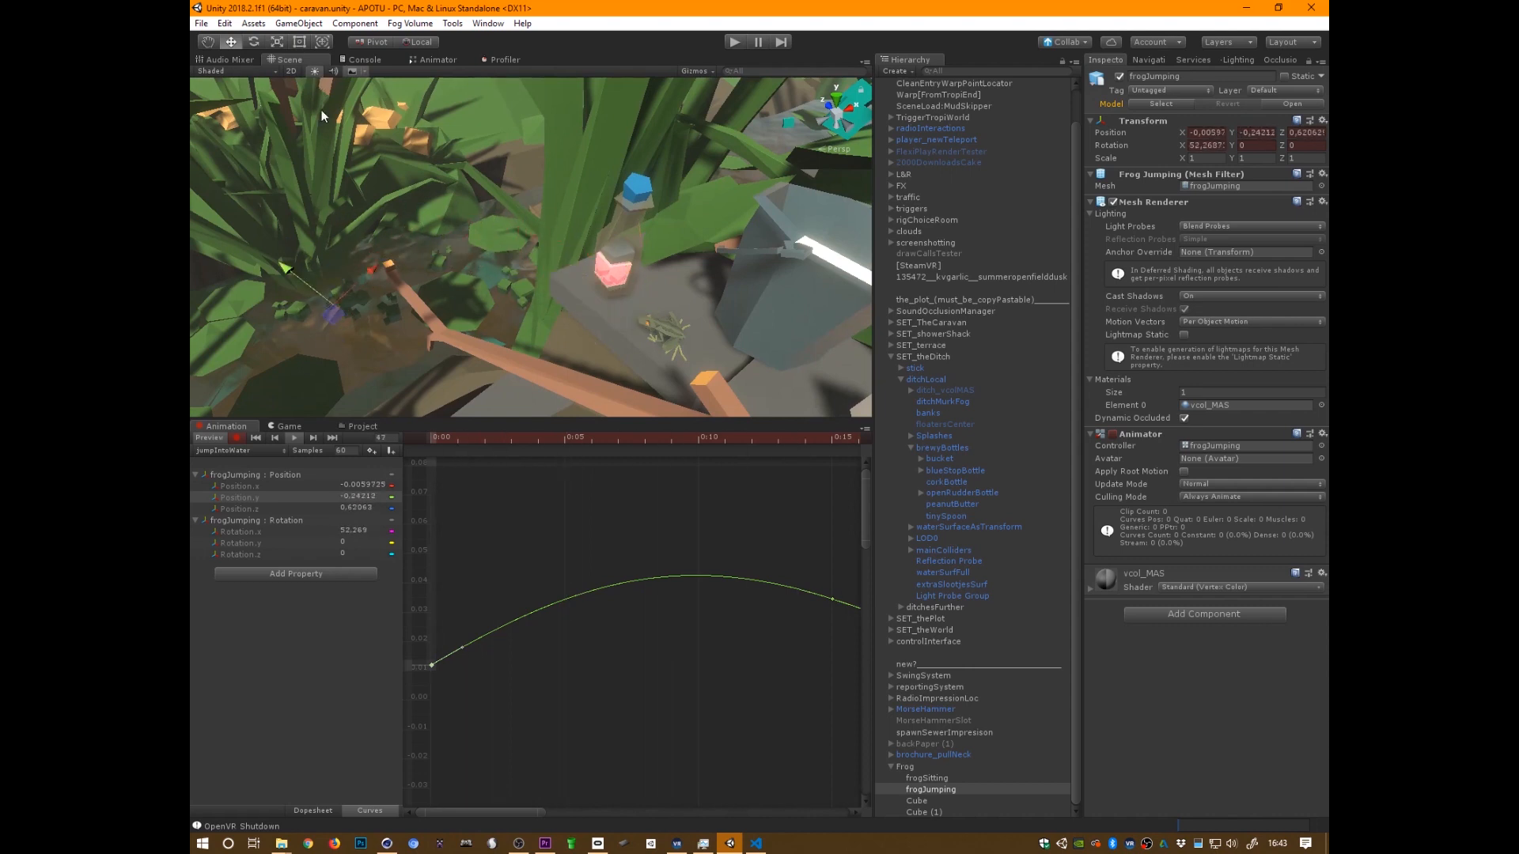
pyautogui.click(318, 73)
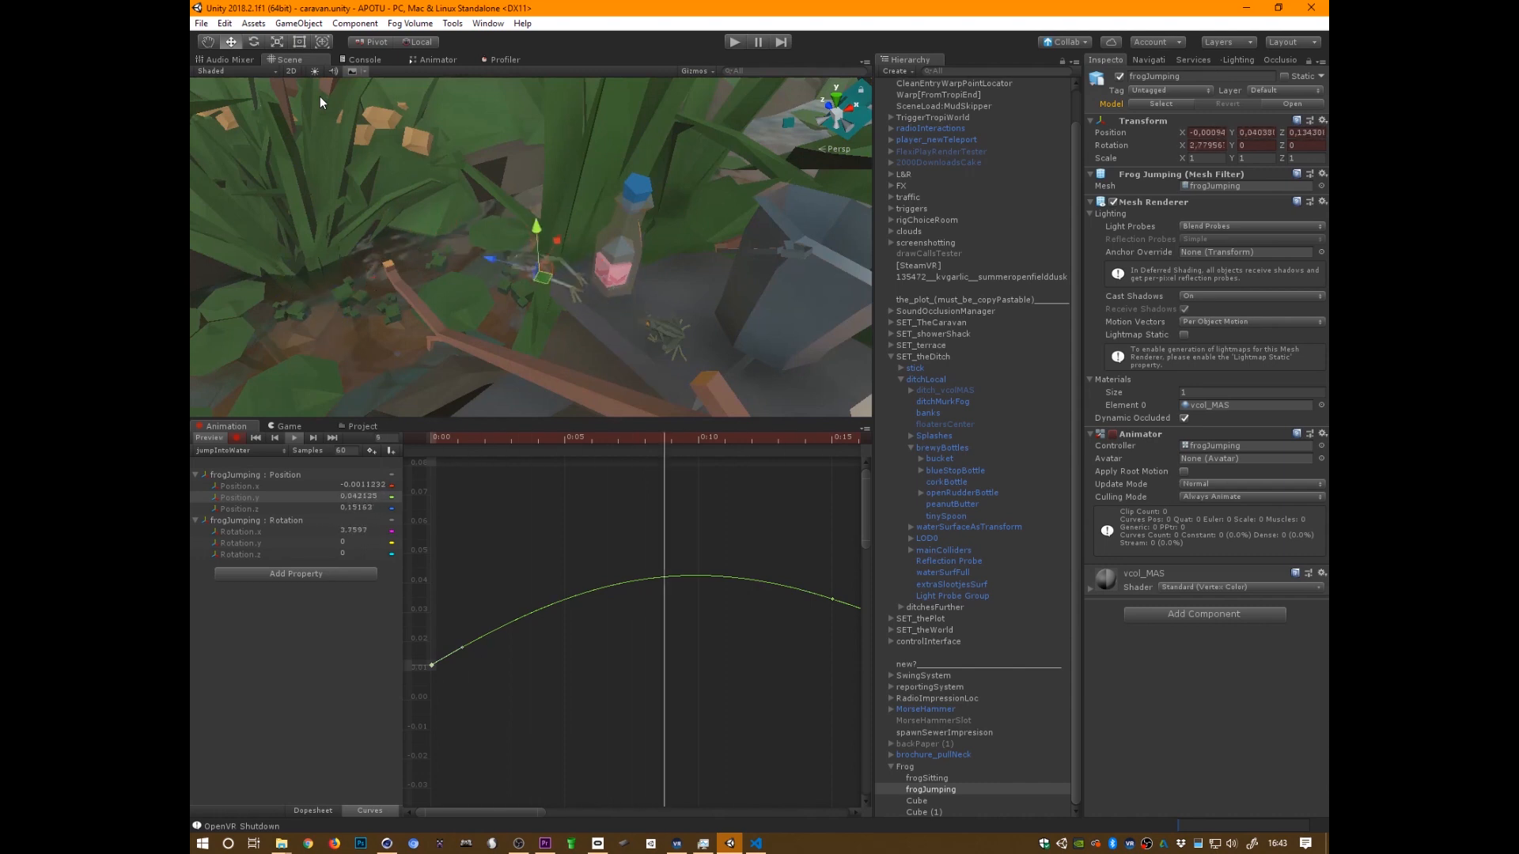
pyautogui.keyDown('alt'); pyautogui.moveTo(320, 96); pyautogui.dragTo(683, 245); pyautogui.keyUp('alt')
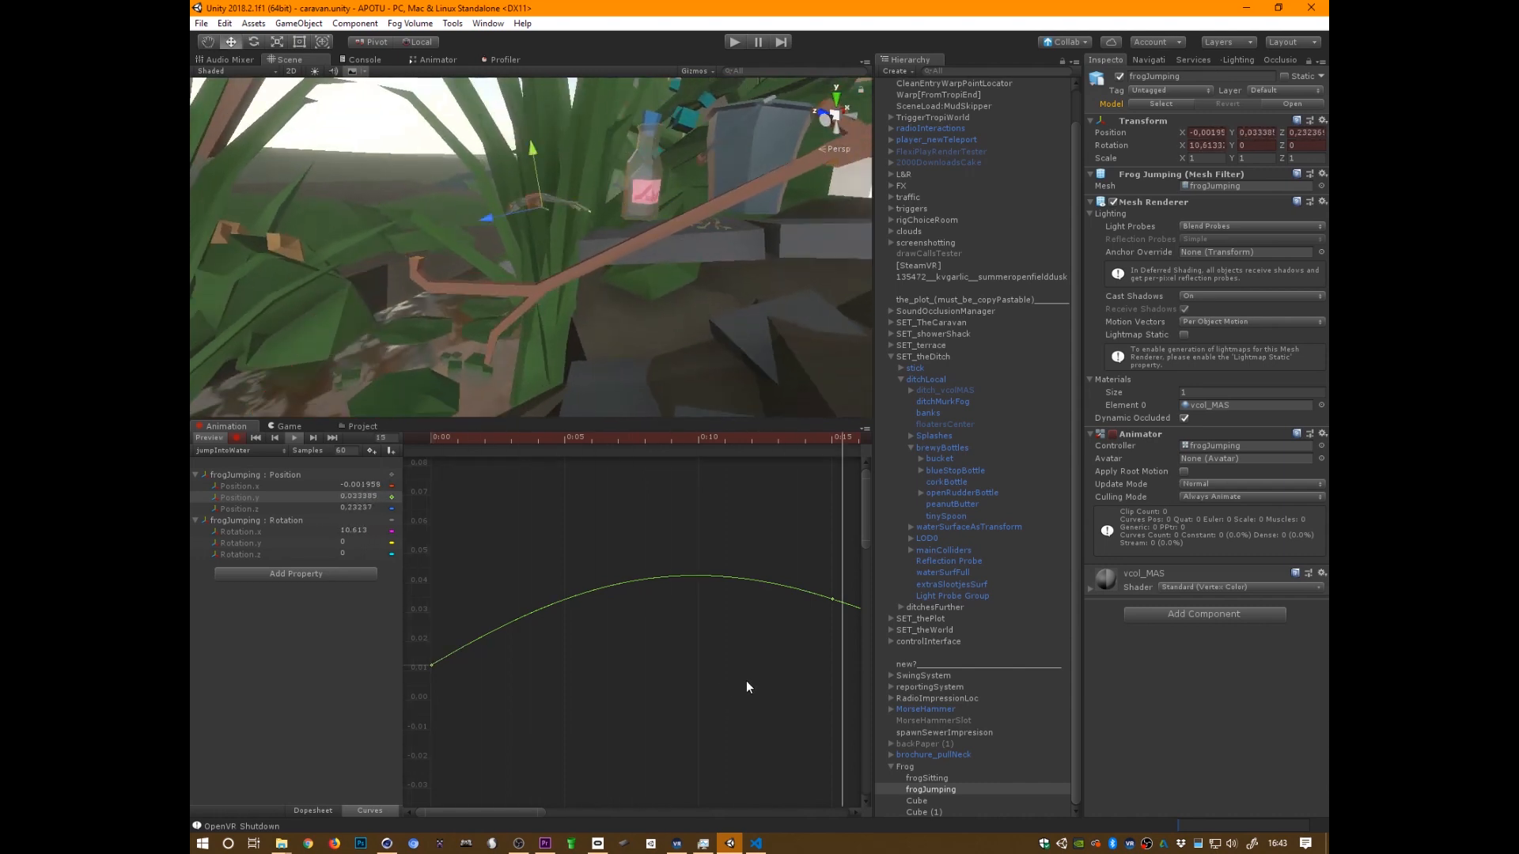
# Fit the whole Position.y curve in view and shorten the frame 15 key's outgoing tangent to smooth the descent
pyautogui.press('f')
pyautogui.moveTo(528, 507); pyautogui.dragTo(569, 477)
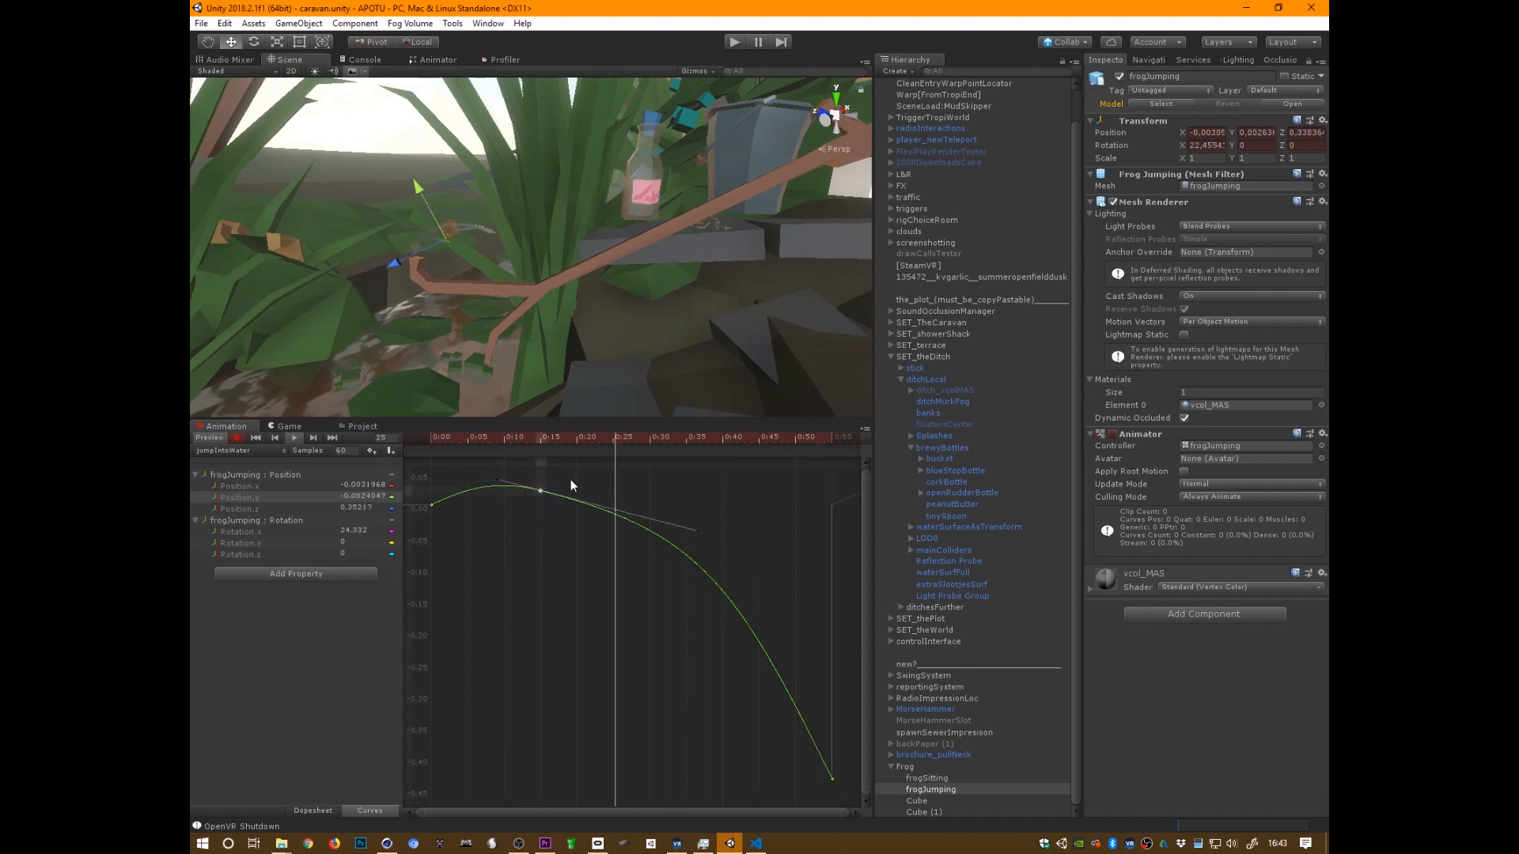
pyautogui.moveTo(699, 531); pyautogui.dragTo(623, 516)
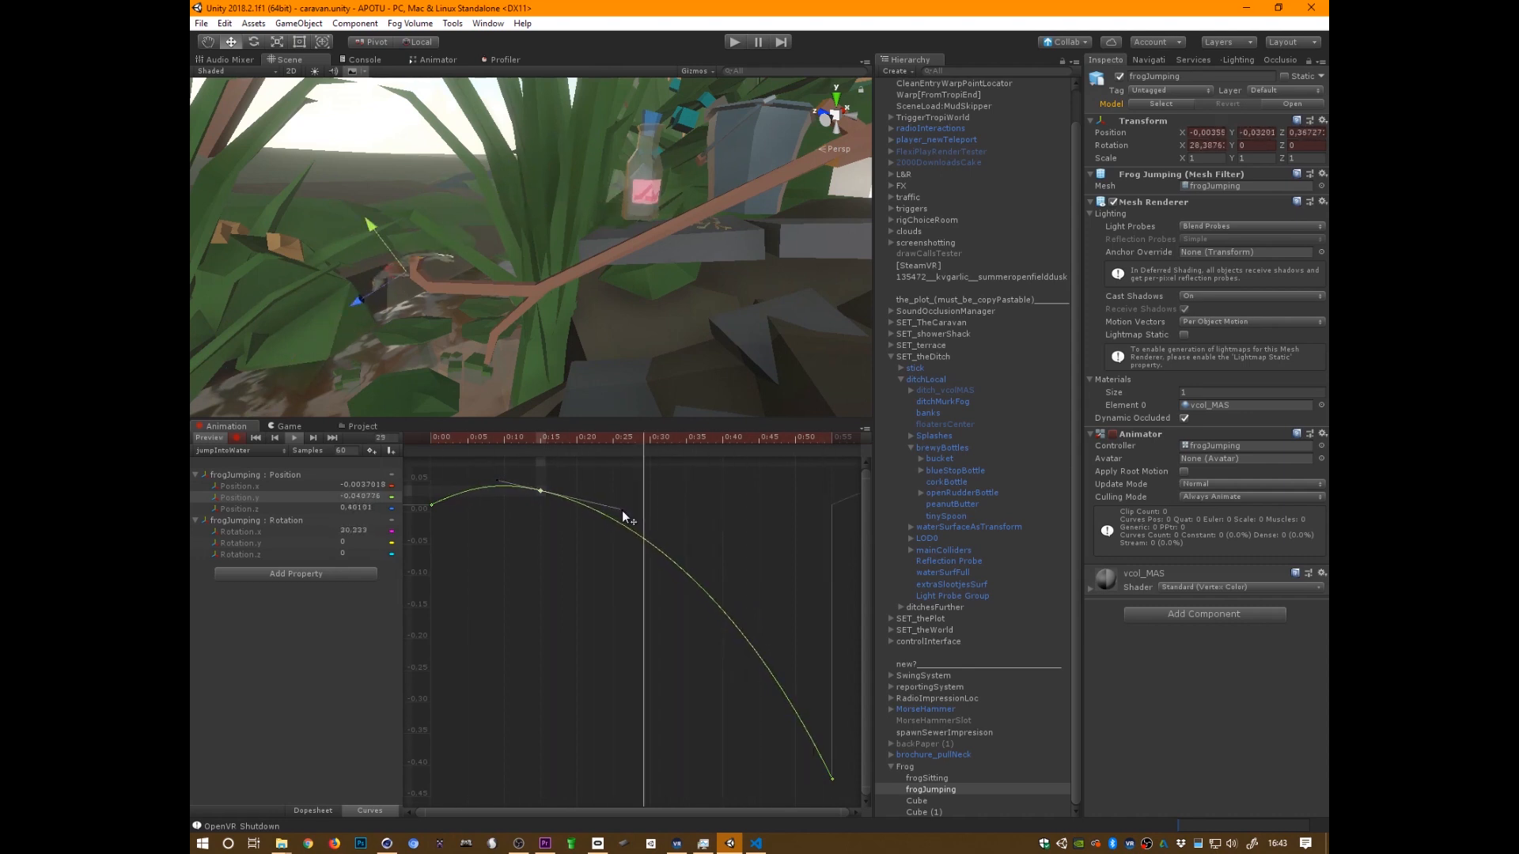
# Try shifting the whole Position.y curve upward, and undo the shift
pyautogui.click(832, 779)
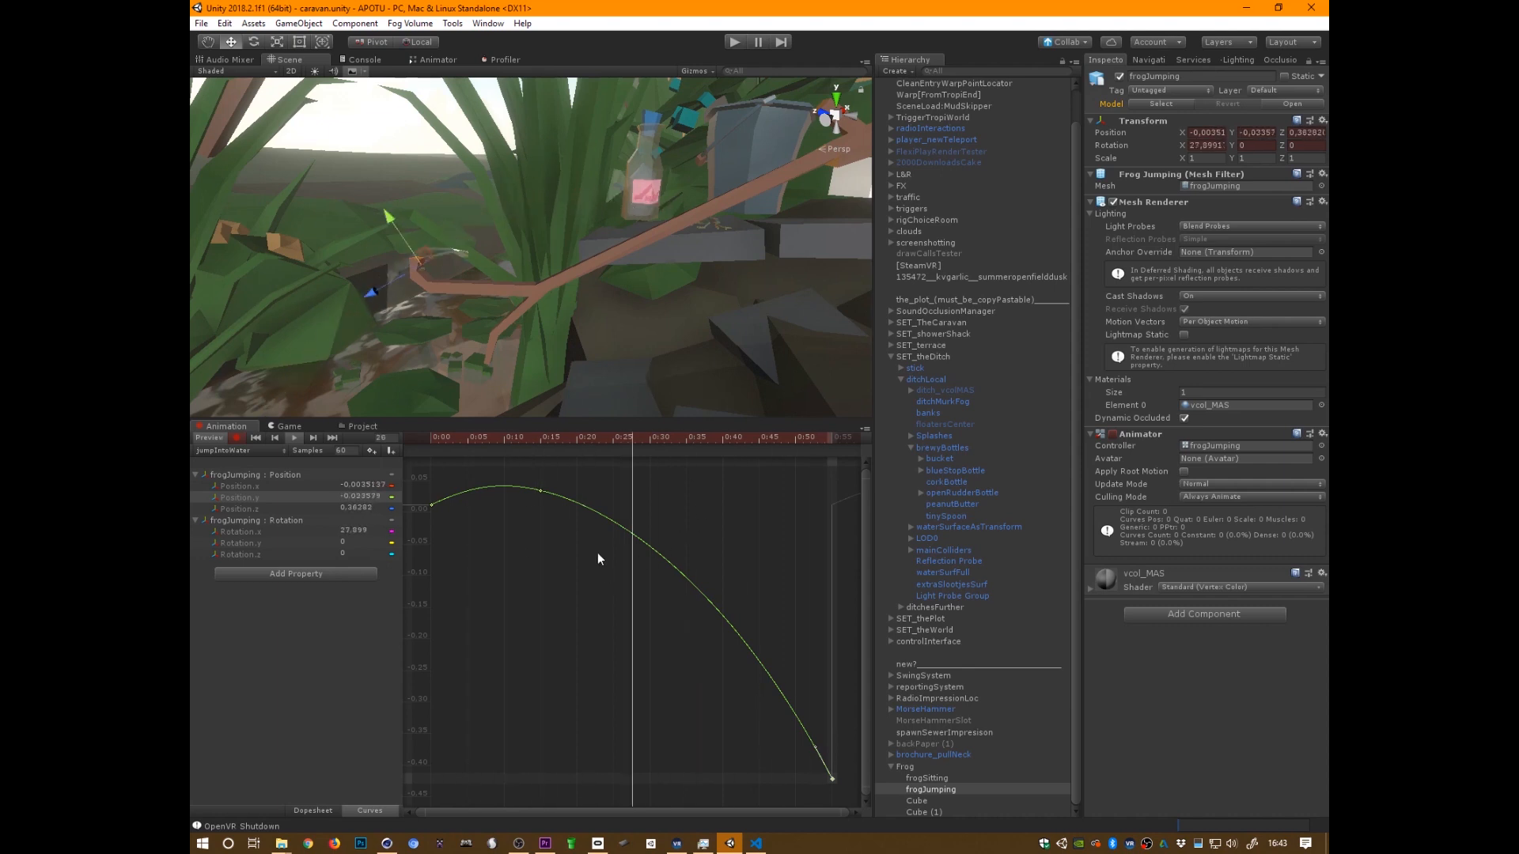
pyautogui.moveTo(560, 499); pyautogui.dragTo(559, 474)
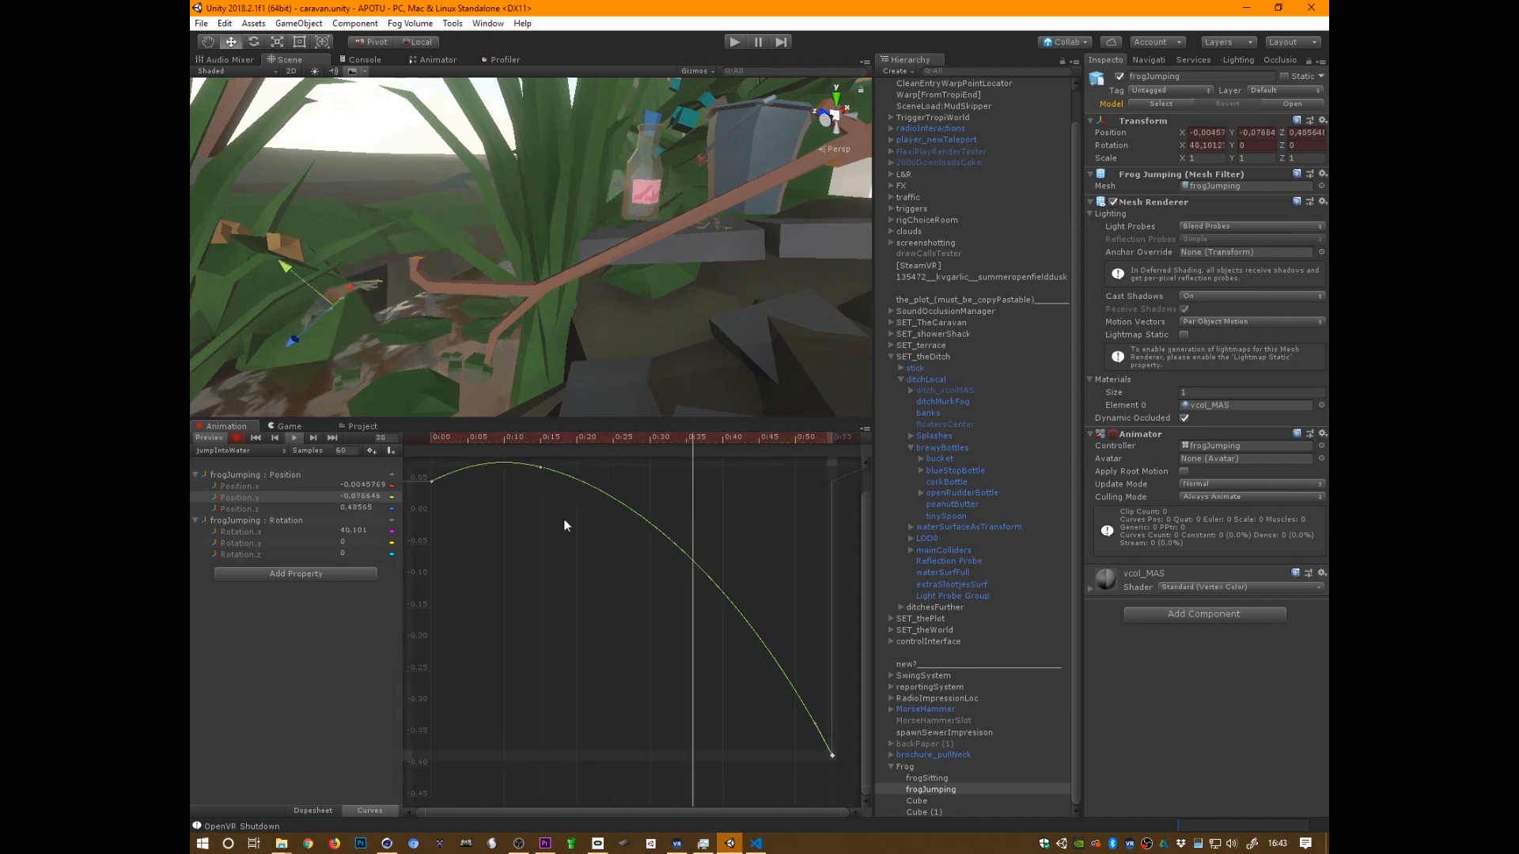
pyautogui.hotkey('ctrl', 'z')
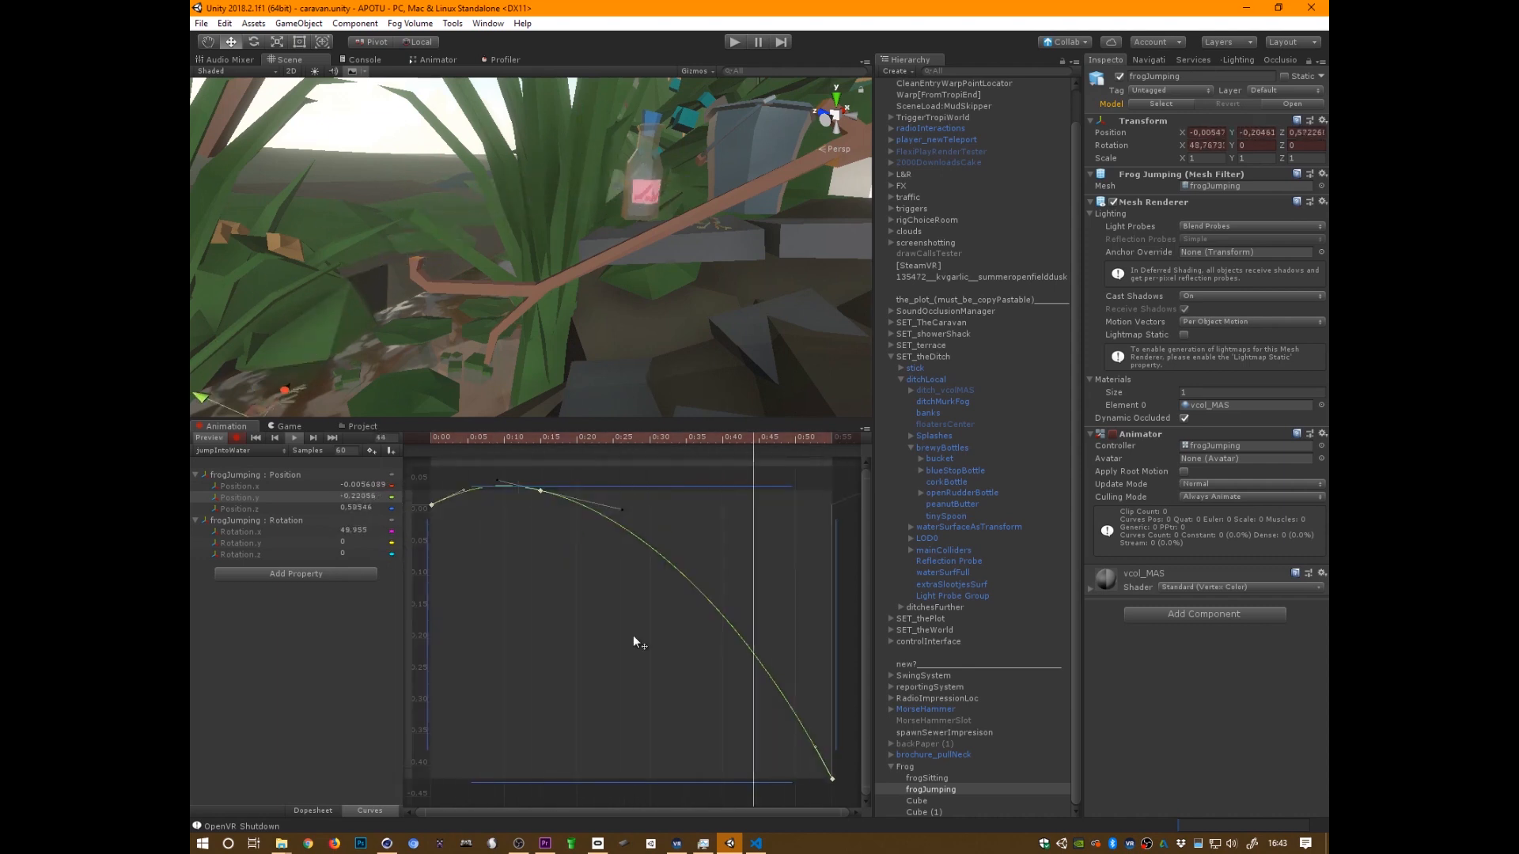
pyautogui.click(847, 478)
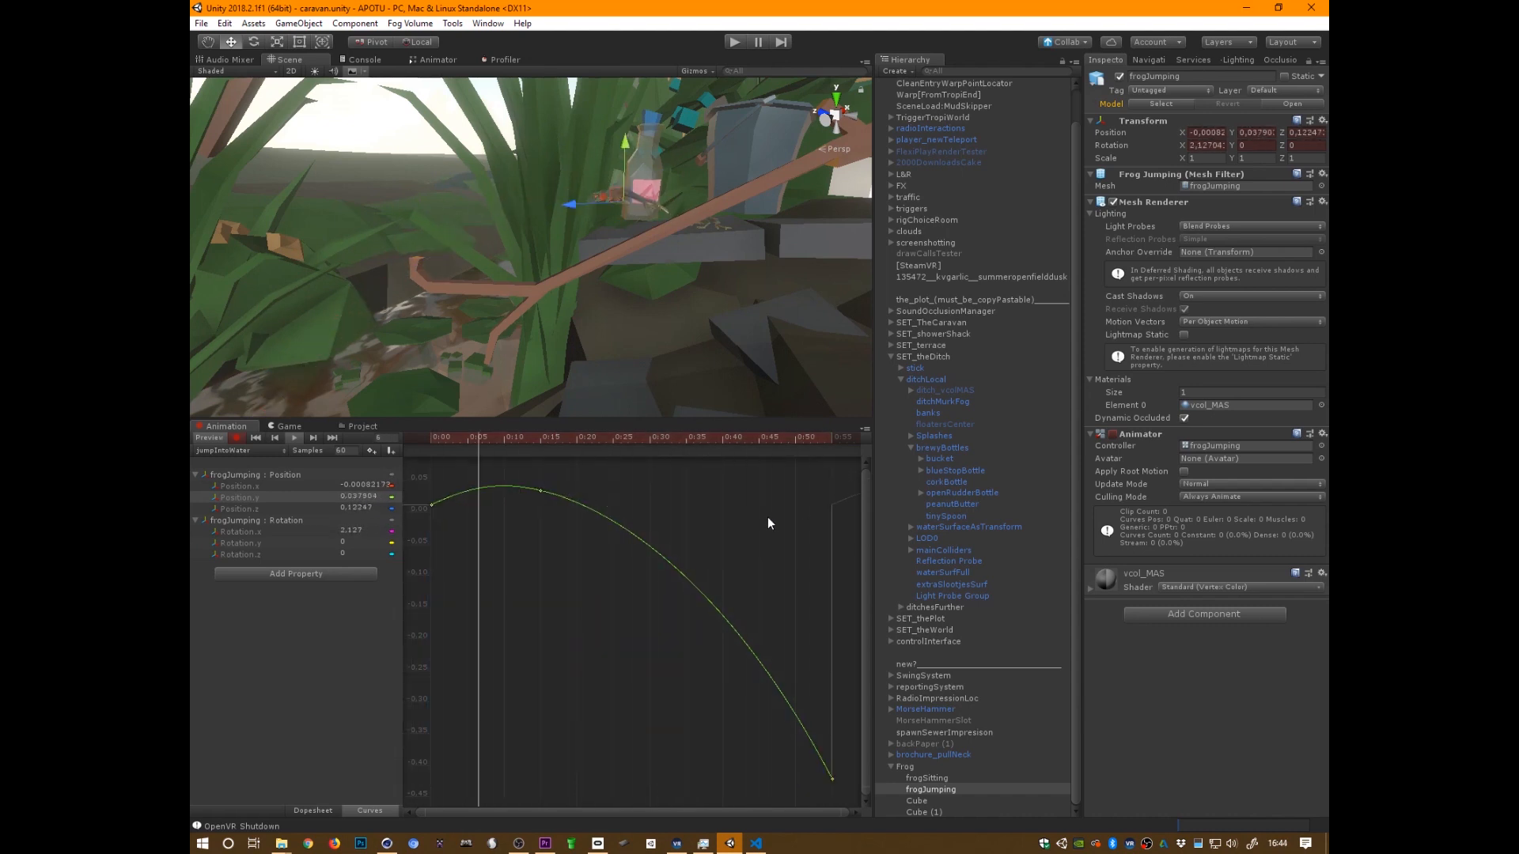
# Examine the frog's looping jump arc from low over the water and from above the bank
pyautogui.keyDown('alt'); pyautogui.moveTo(704, 293); pyautogui.dragTo(651, 353); pyautogui.keyUp('alt')
pyautogui.moveTo(651, 352); pyautogui.dragTo(752, 238, button='middle')
pyautogui.keyDown('alt'); pyautogui.moveTo(752, 238); pyautogui.dragTo(695, 295); pyautogui.keyUp('alt')
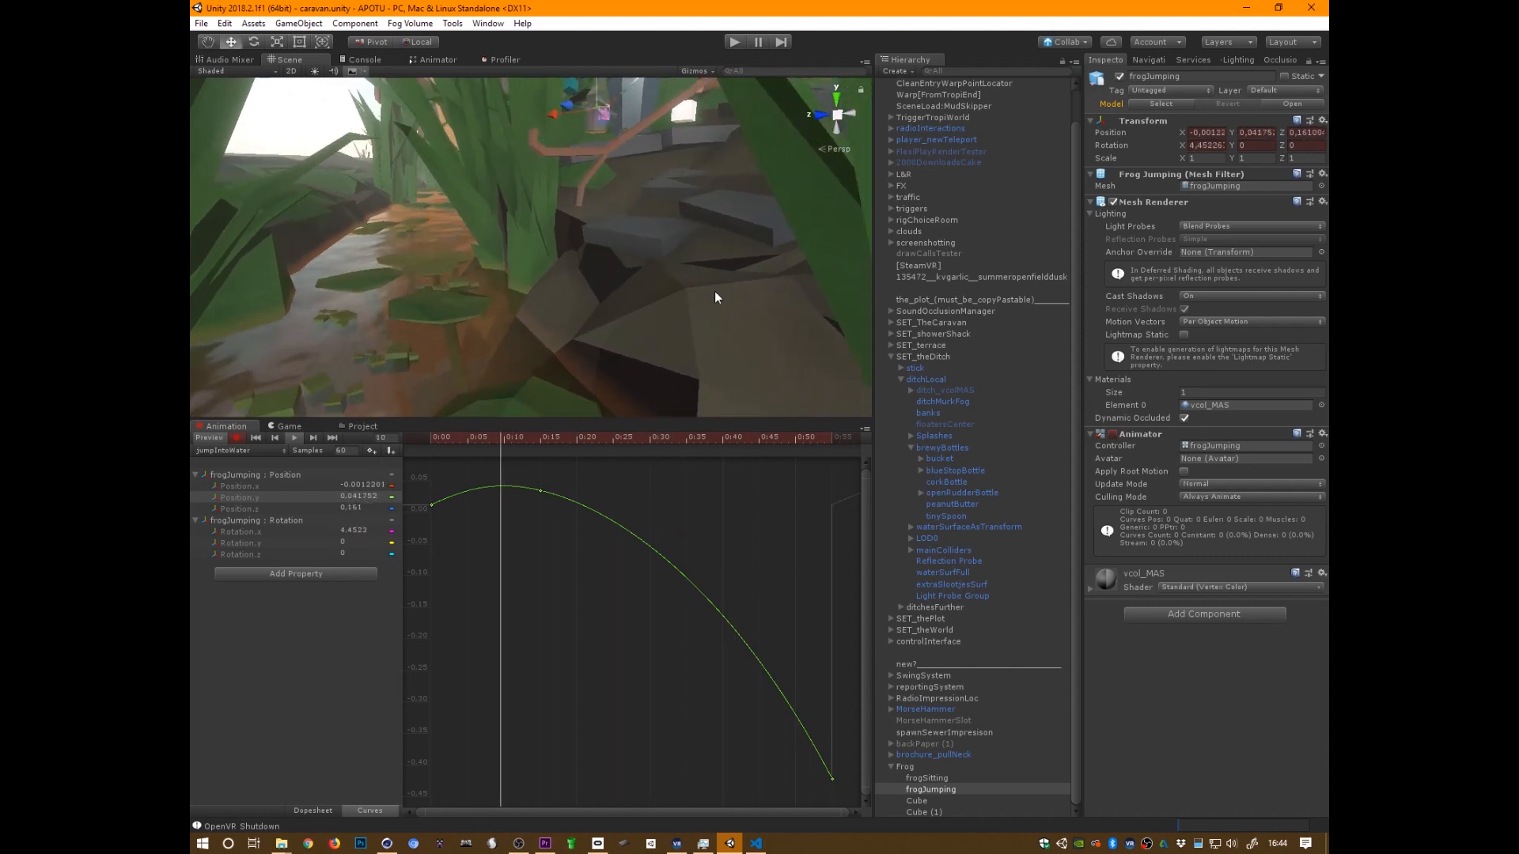
pyautogui.keyDown('alt'); pyautogui.moveTo(714, 297); pyautogui.dragTo(341, 407); pyautogui.keyUp('alt')
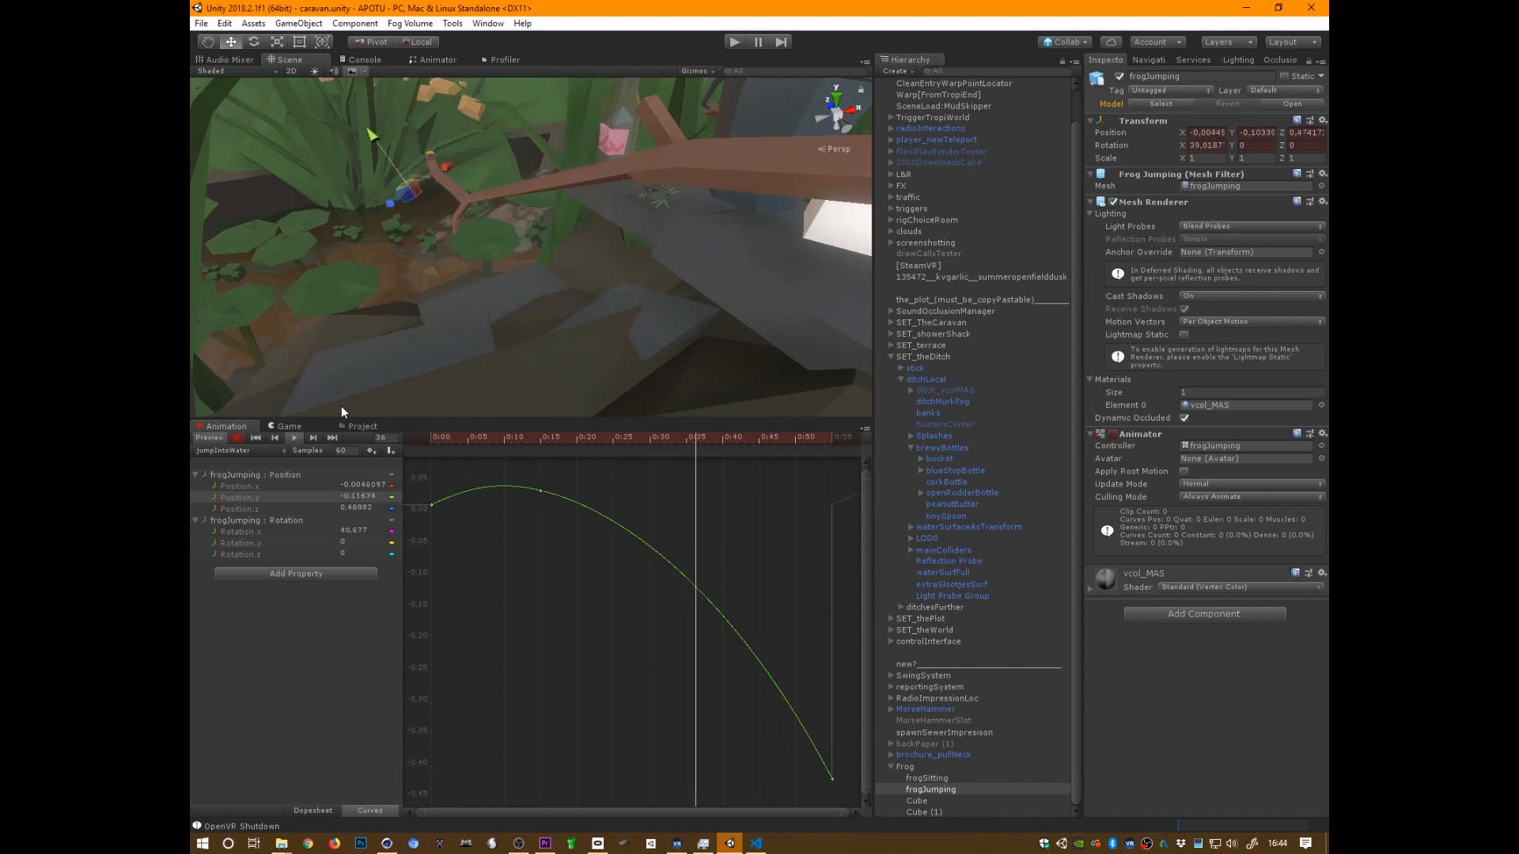
# Make both tangents of the final Position.y key weighted and steepen its incoming tangent for a faster drop into the water
pyautogui.click(832, 779)
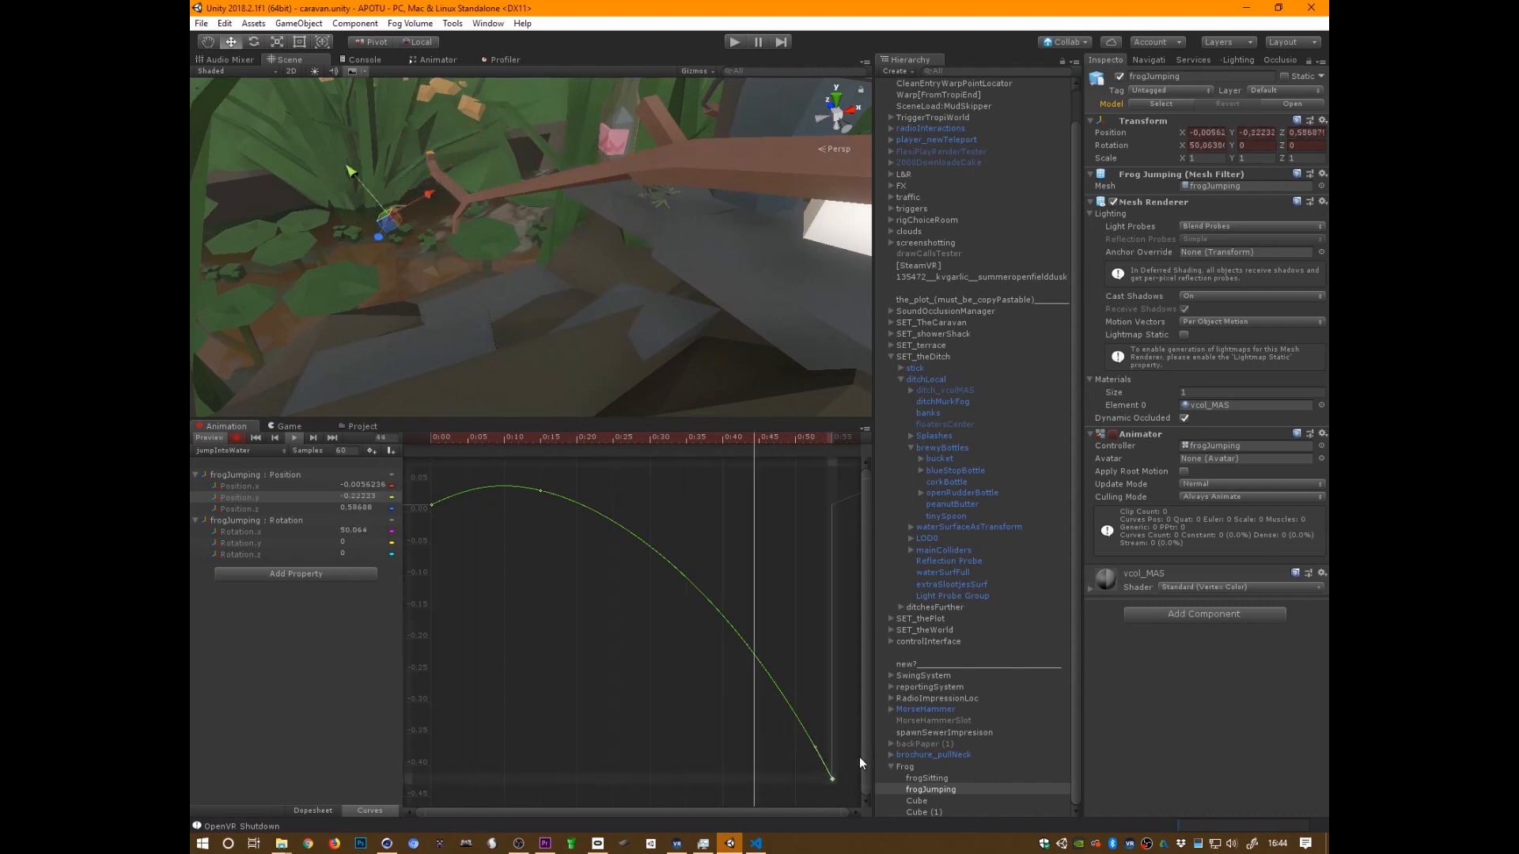
pyautogui.keyDown('alt'); pyautogui.moveTo(752, 751); pyautogui.dragTo(696, 737); pyautogui.keyUp('alt')
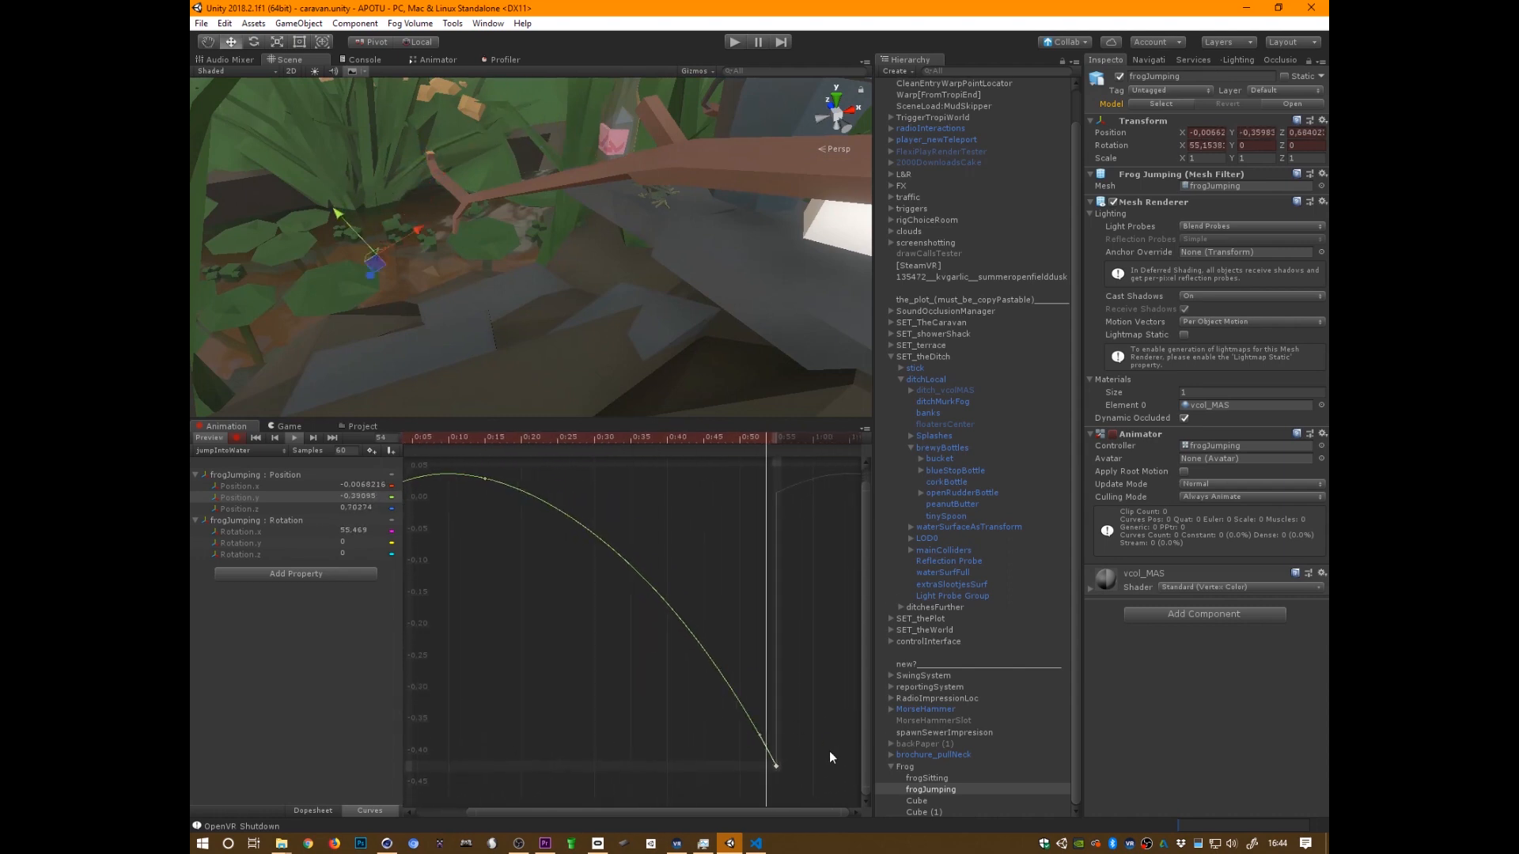
pyautogui.rightClick(778, 767)
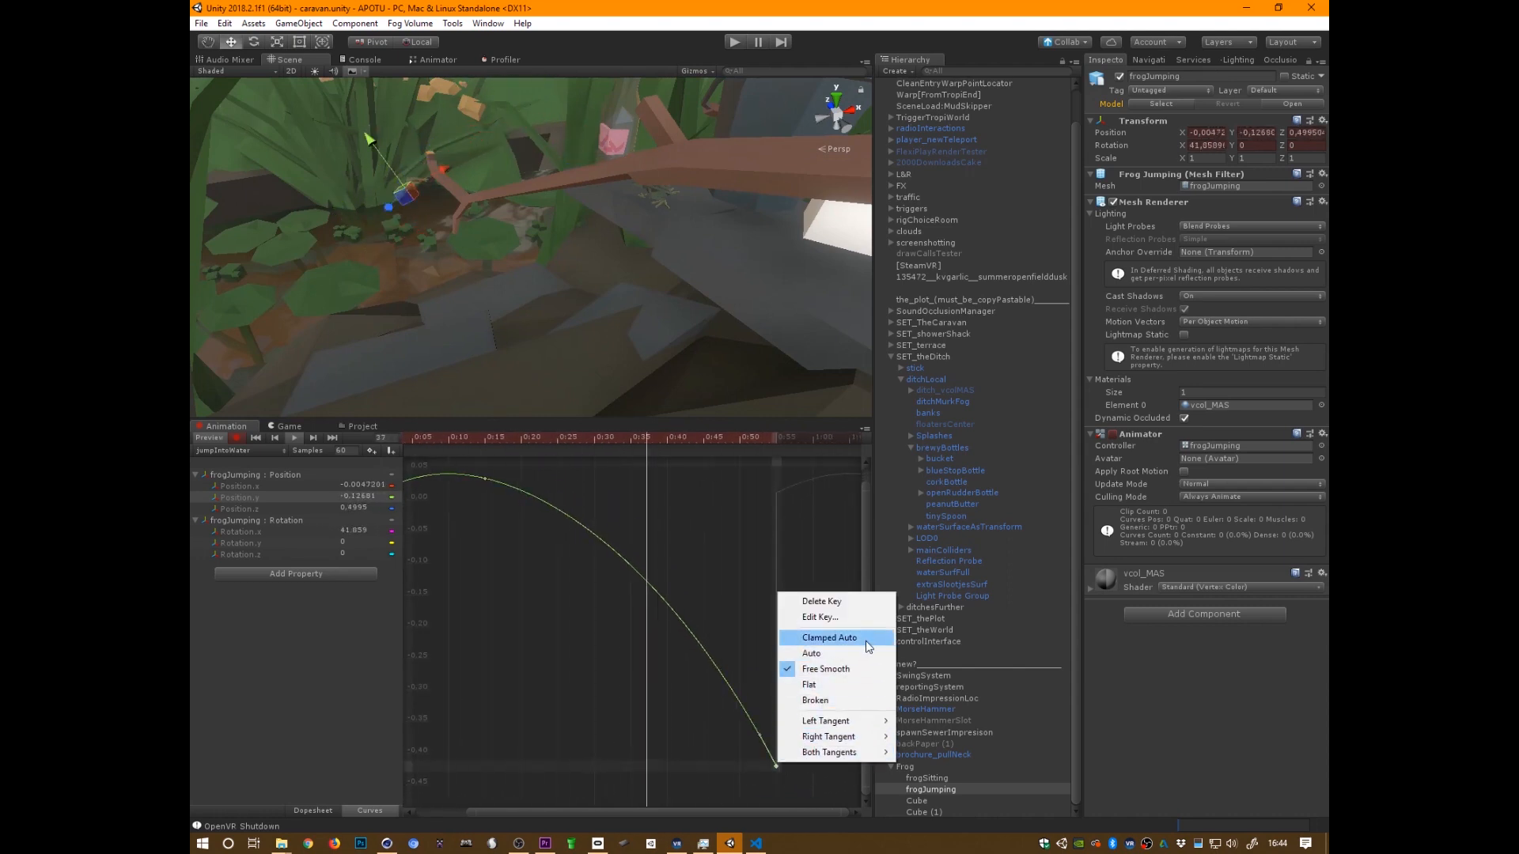
pyautogui.moveTo(862, 754)
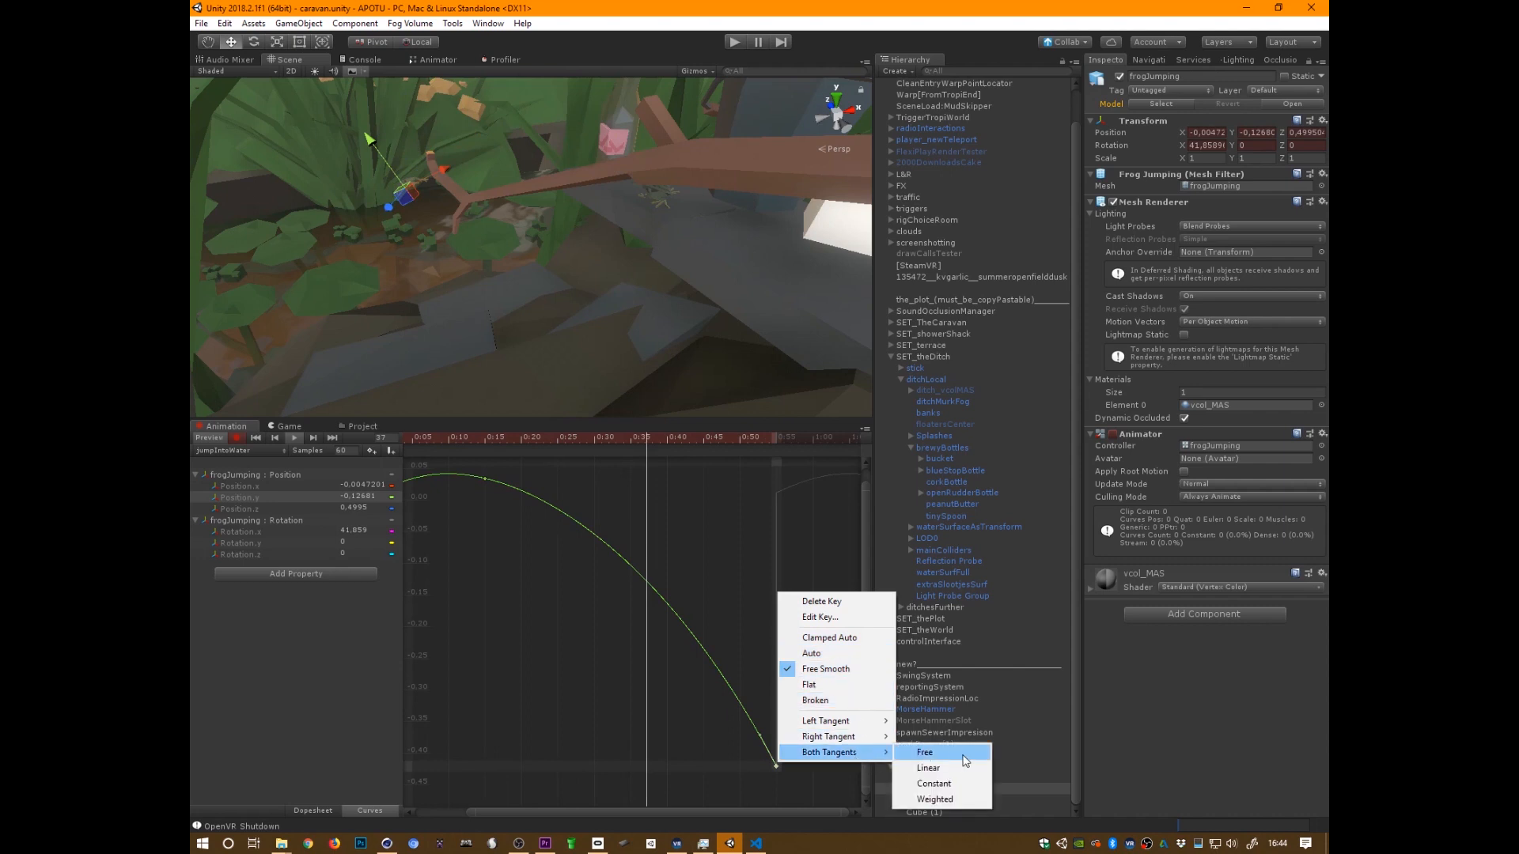
pyautogui.click(973, 799)
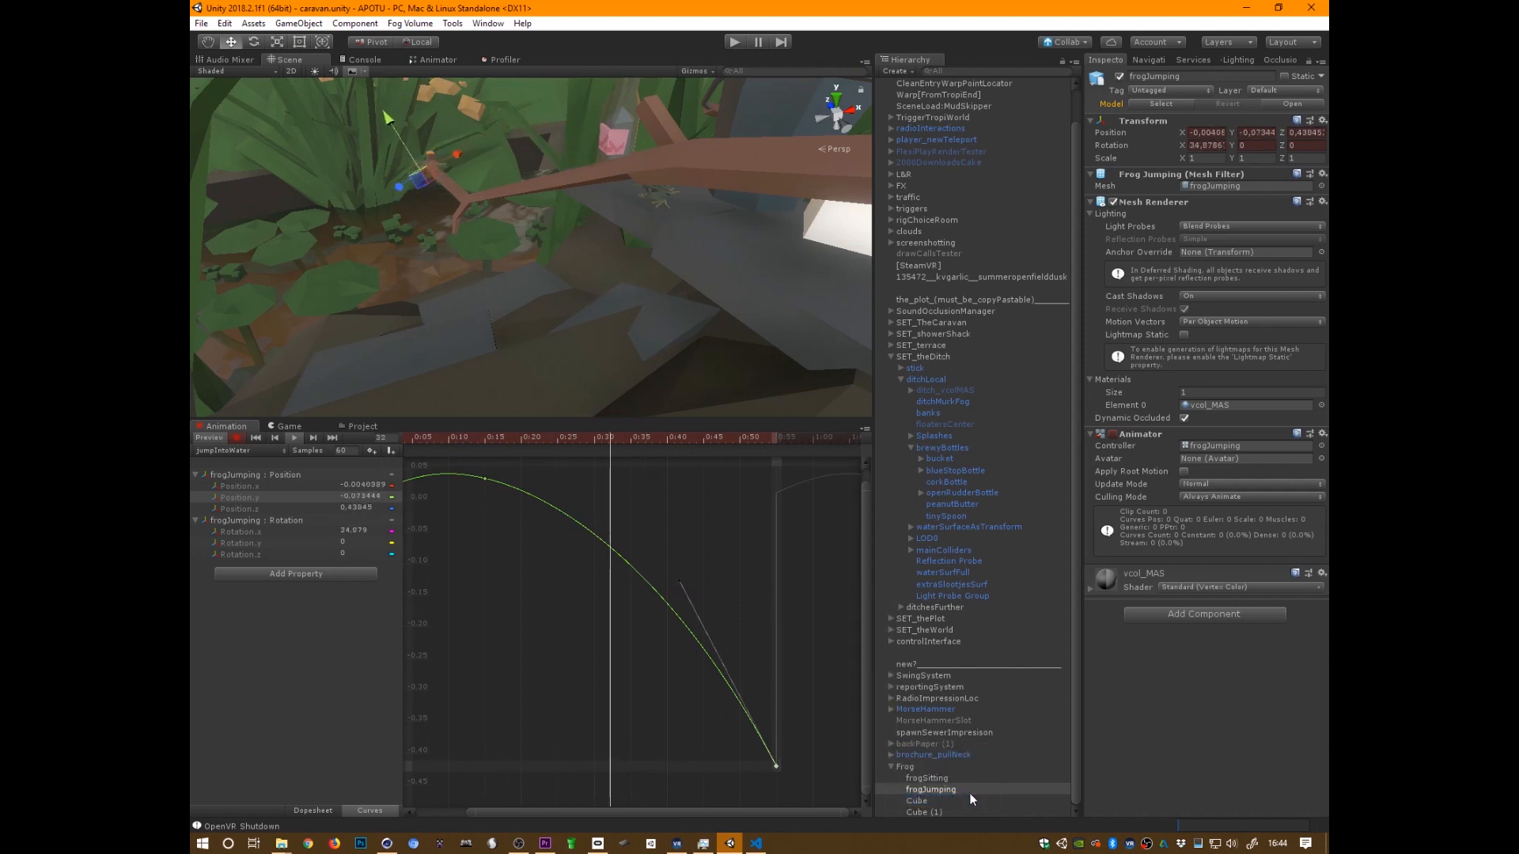
pyautogui.moveTo(680, 581); pyautogui.dragTo(703, 594)
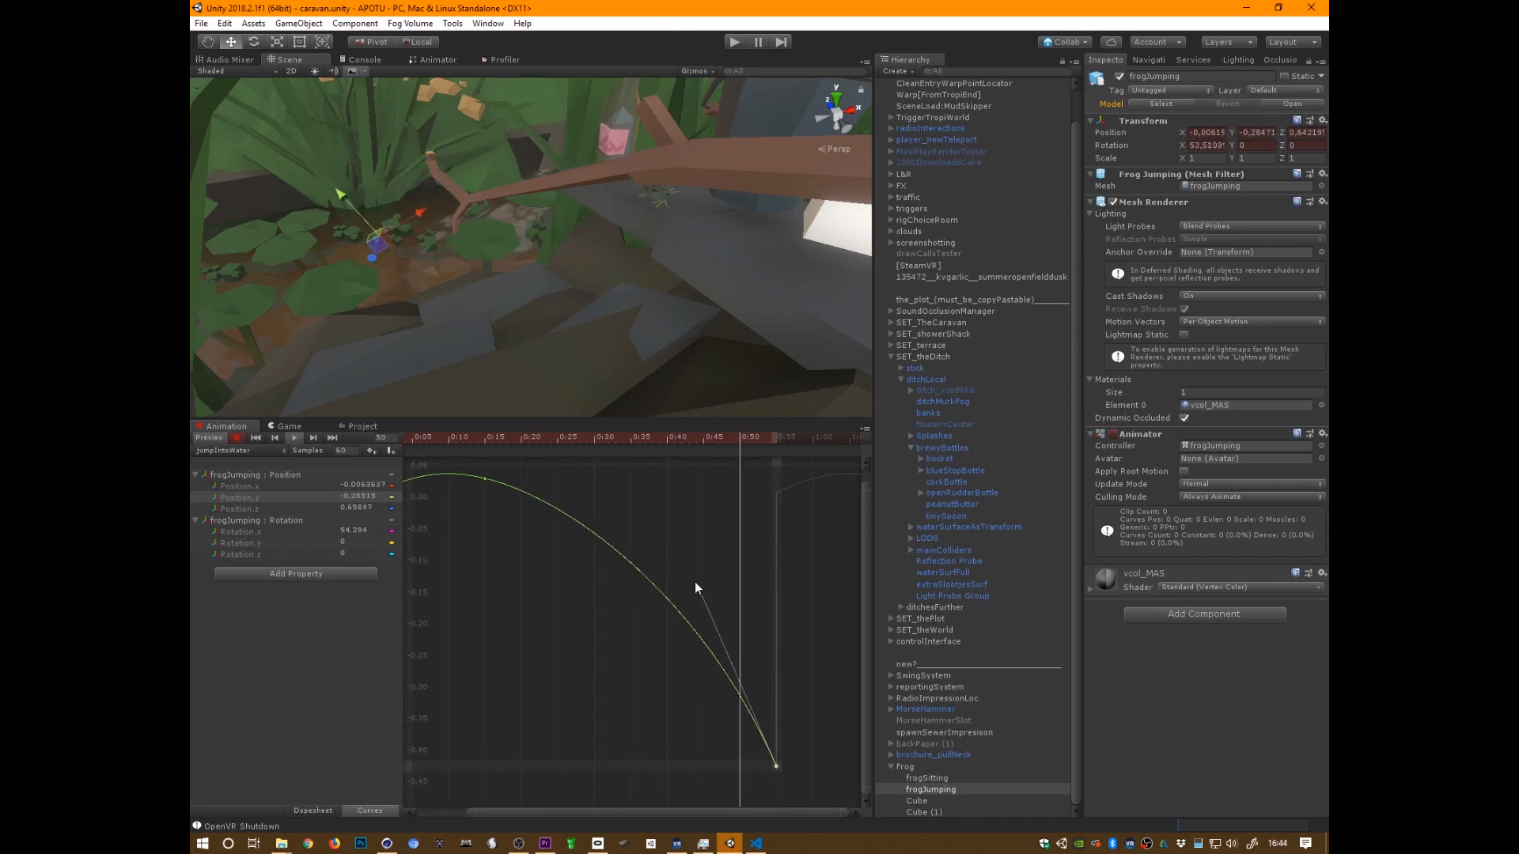
# Fine-tune the outgoing tangent of the frame 15 Position.y key and scrub through the start of the jump to check it
pyautogui.click(485, 478)
pyautogui.moveTo(566, 496); pyautogui.dragTo(568, 494)
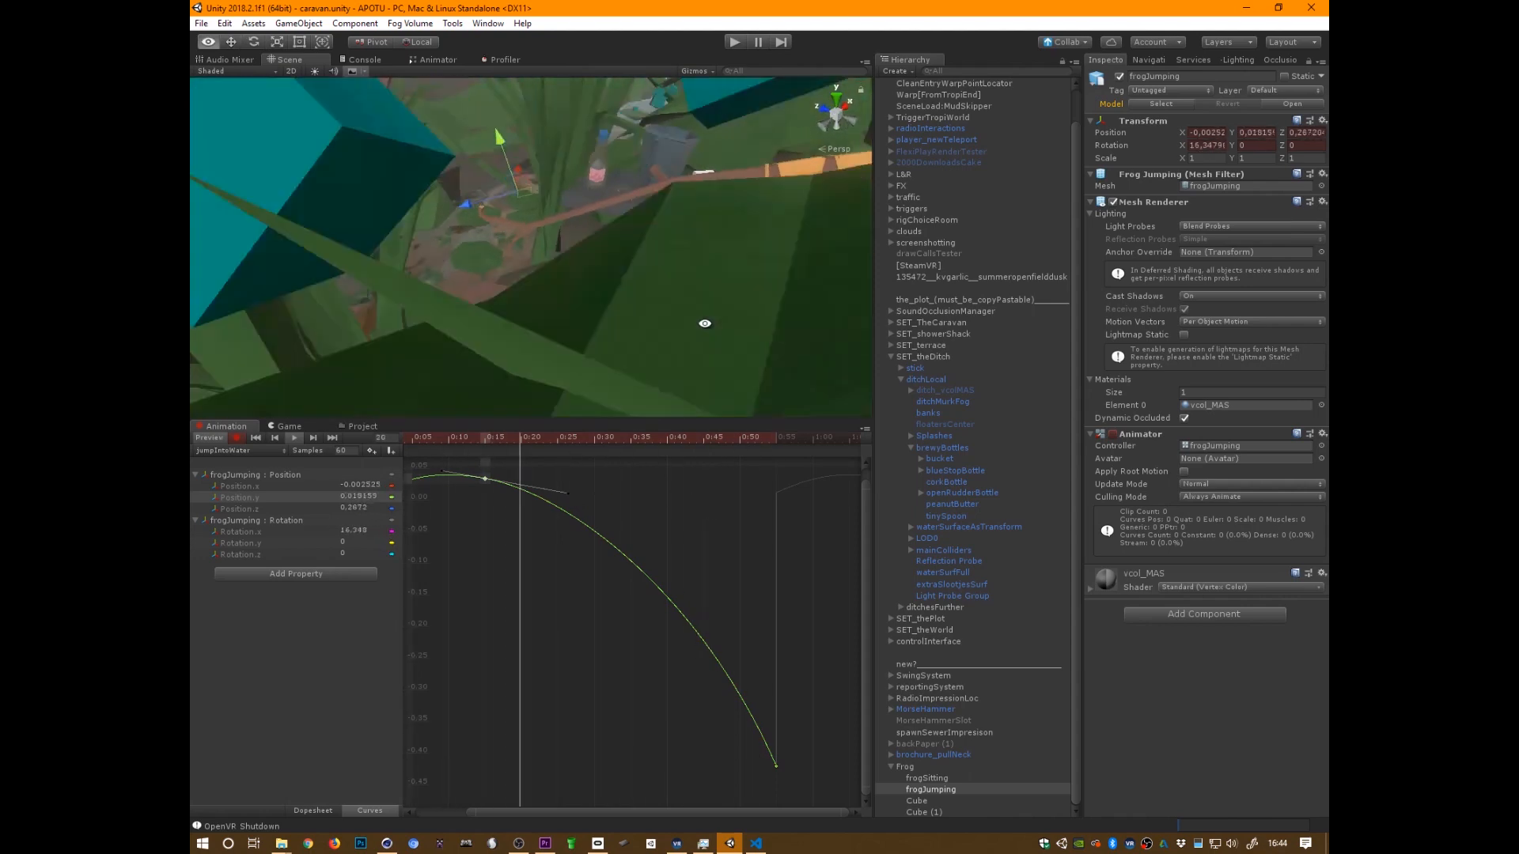
pyautogui.keyDown('alt'); pyautogui.moveTo(727, 317); pyautogui.dragTo(671, 362); pyautogui.keyUp('alt')
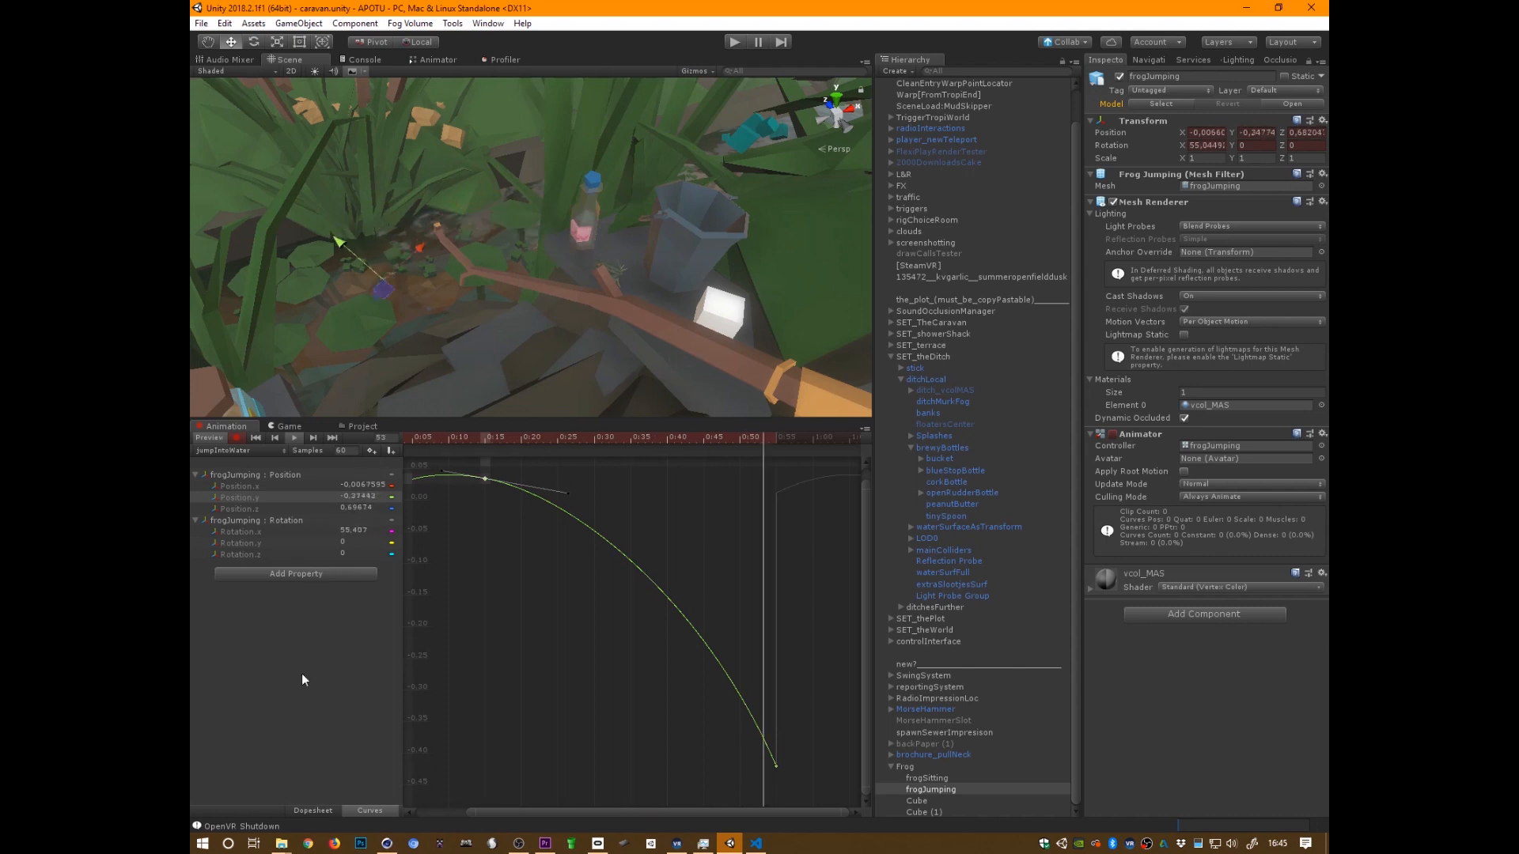
pyautogui.moveTo(608, 439); pyautogui.dragTo(517, 447)
pyautogui.moveTo(487, 439); pyautogui.dragTo(463, 439)
# Open frogJumping's animator controller, move the jumpIntoWater state clear of Any State, and return to the scene
pyautogui.click(934, 789)
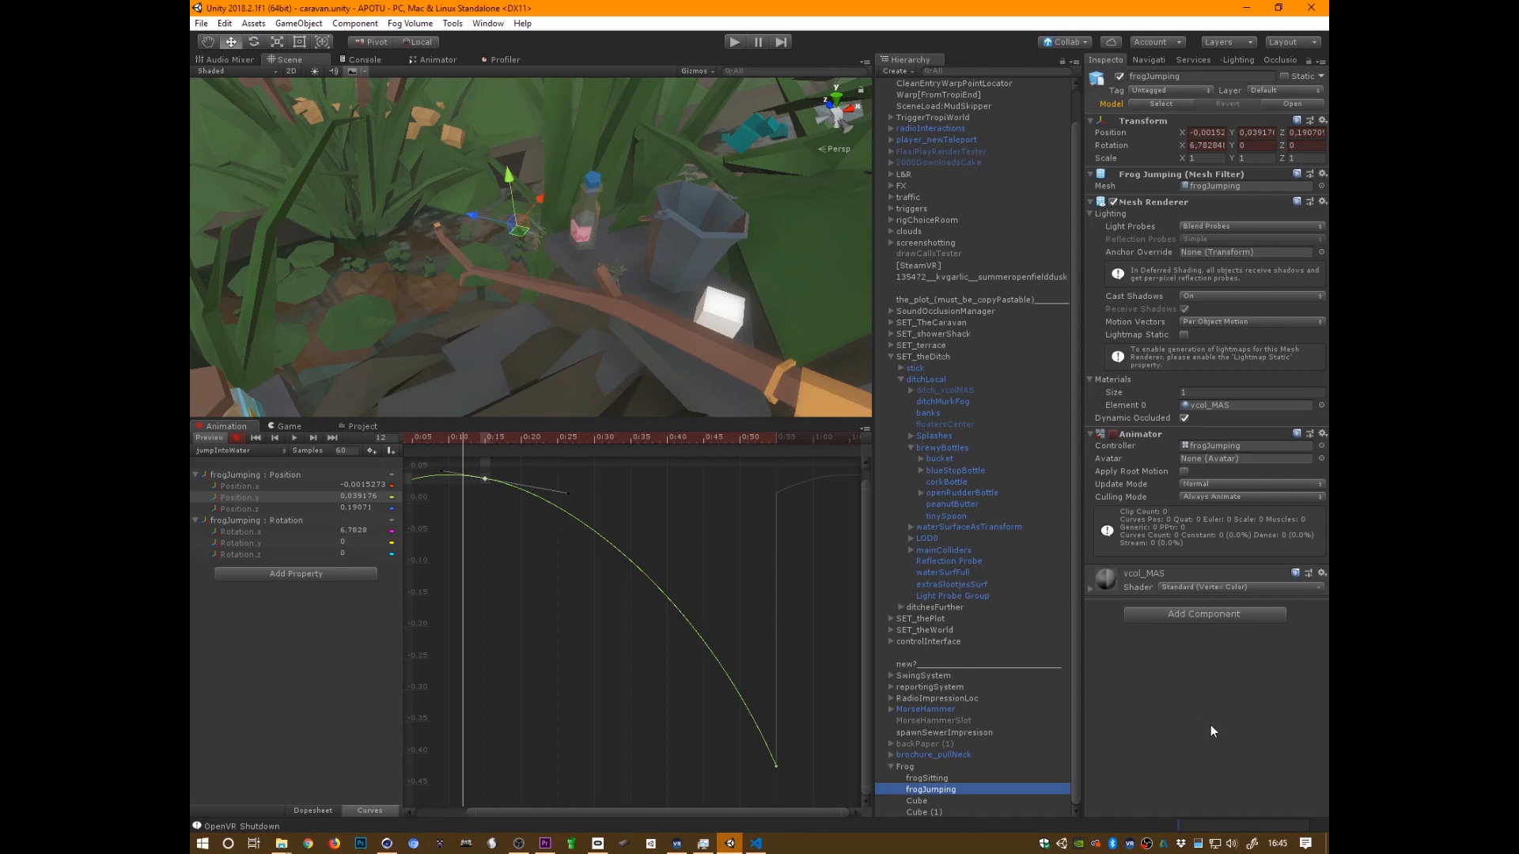
pyautogui.doubleClick(1221, 448)
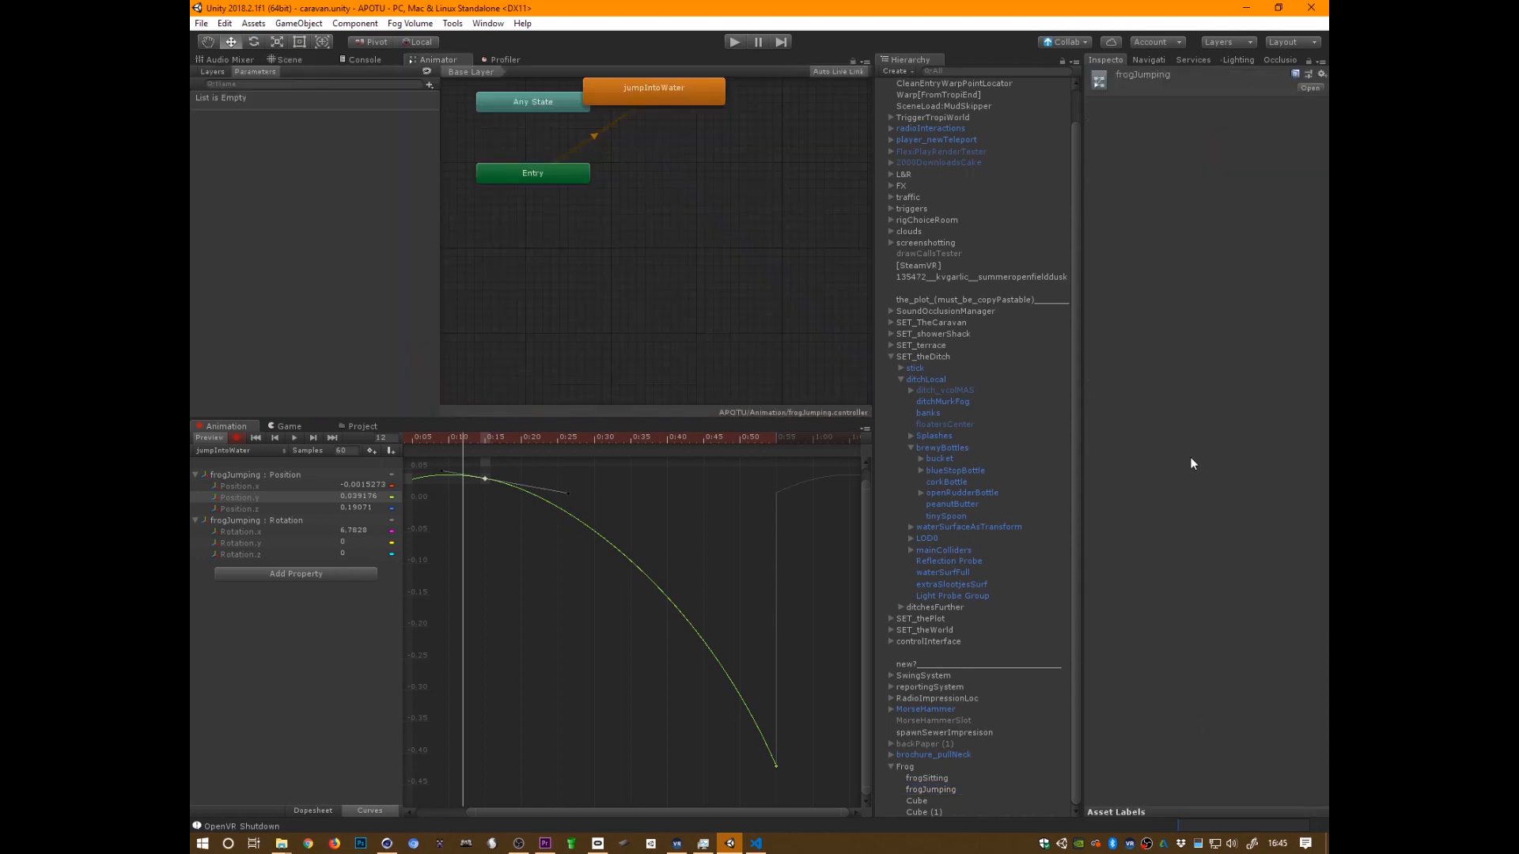
pyautogui.click(691, 221)
pyautogui.moveTo(699, 223)
pyautogui.mouseDown()
pyautogui.moveTo(639, 283)
pyautogui.moveTo(717, 237)
pyautogui.moveTo(717, 211)
pyautogui.mouseUp()
pyautogui.click(800, 228)
pyautogui.click(700, 225)
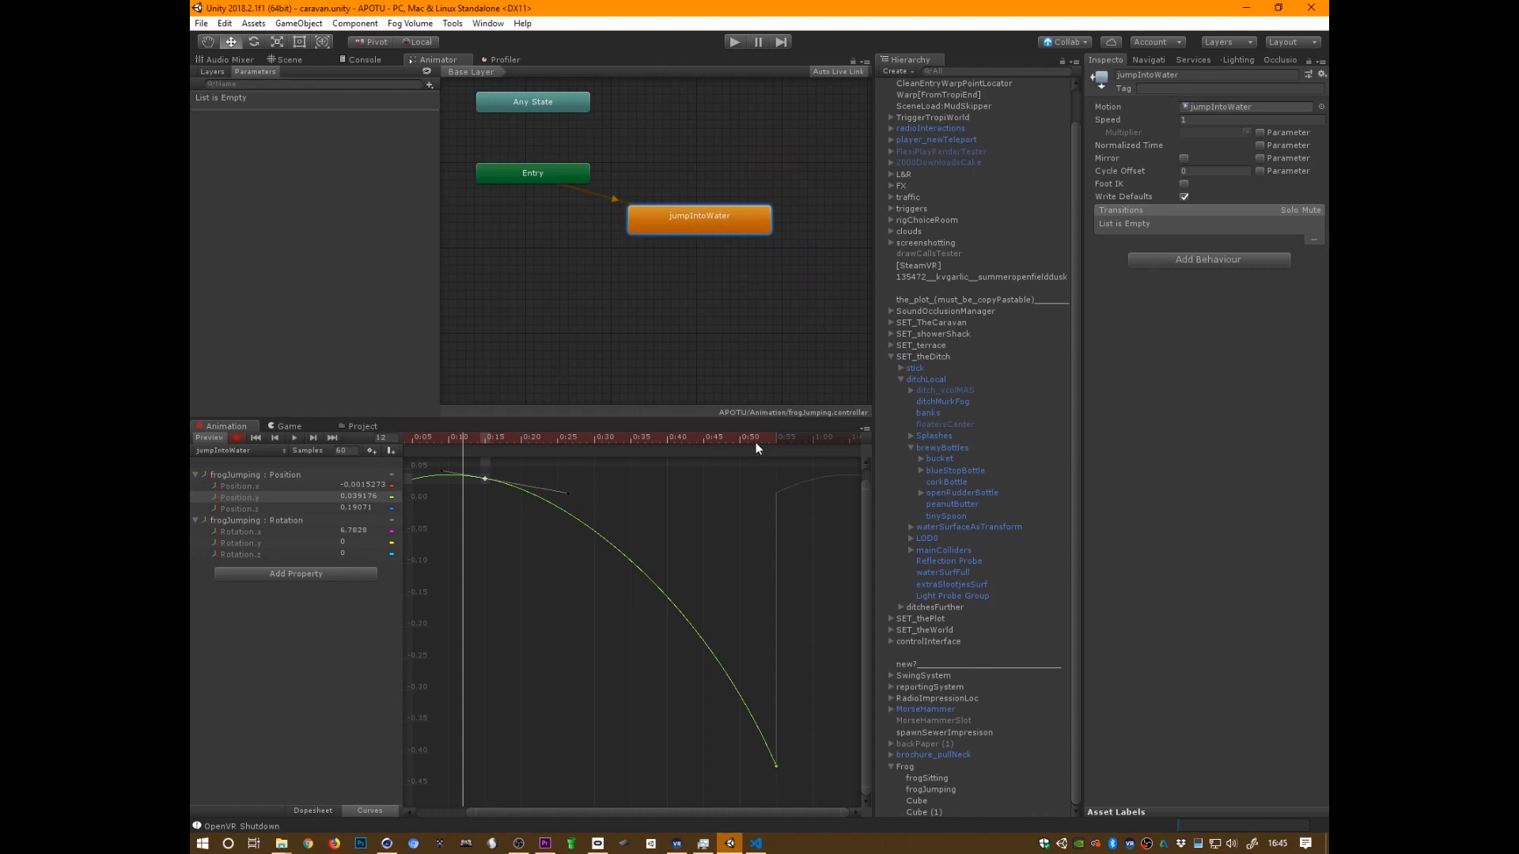
pyautogui.click(289, 60)
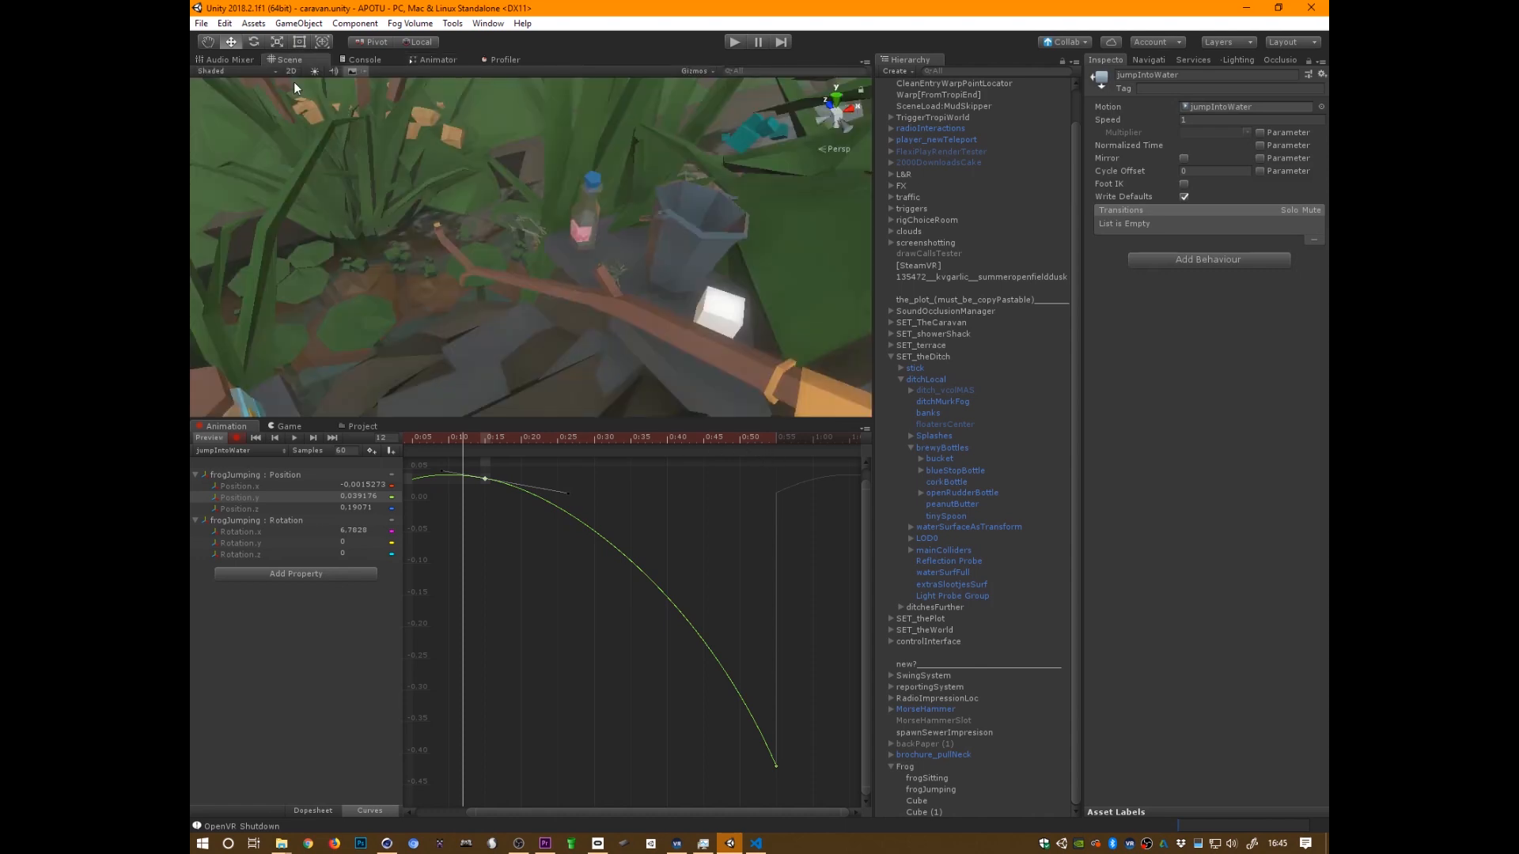
pyautogui.moveTo(508, 436); pyautogui.dragTo(382, 626)
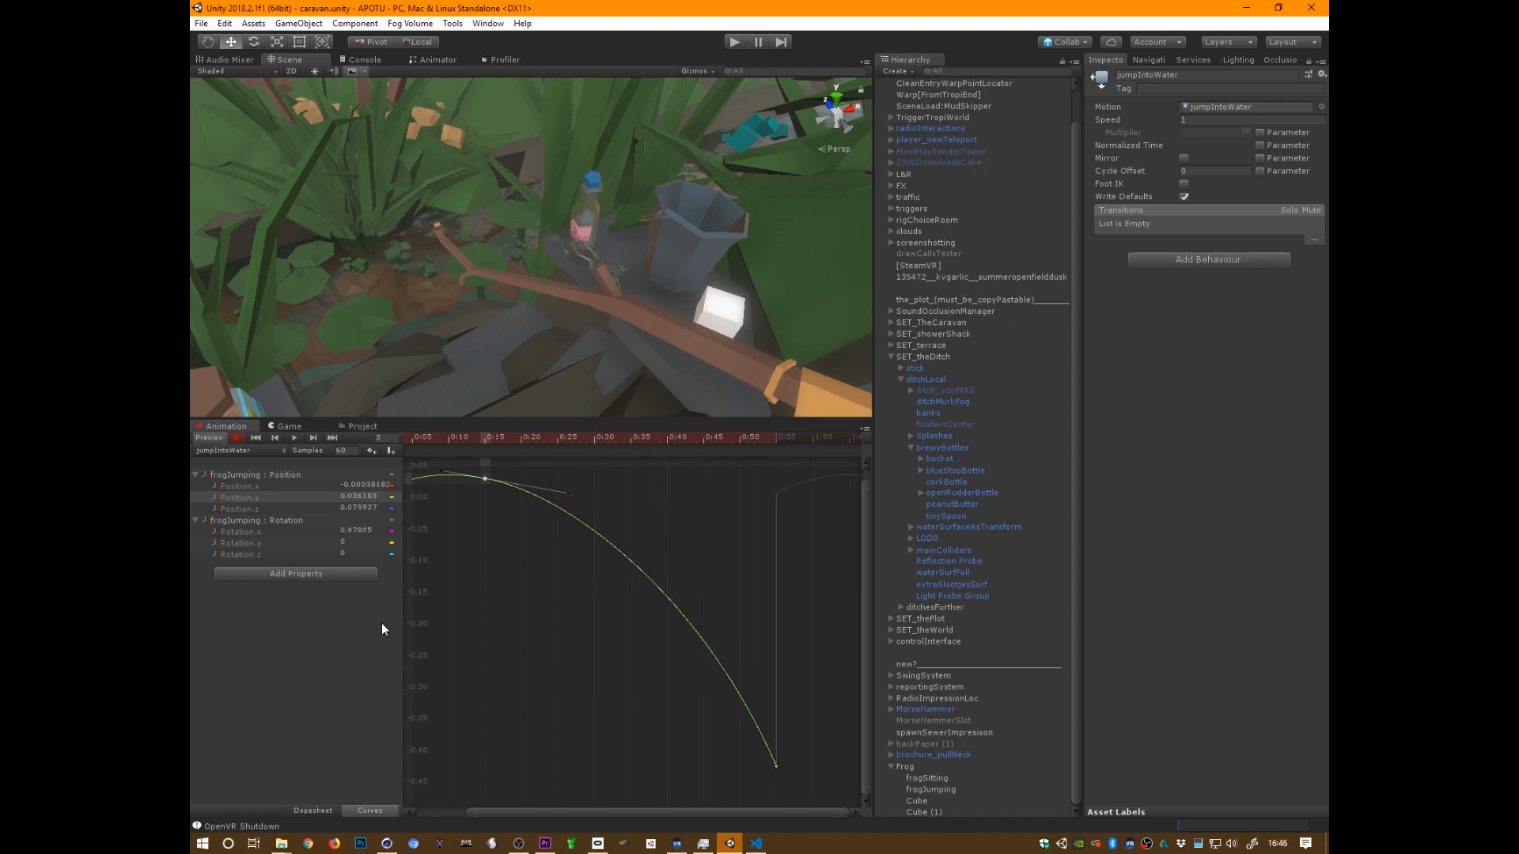
# Create an empty child object under Frog and place it directly after frogJumping in the hierarchy
pyautogui.click(905, 766)
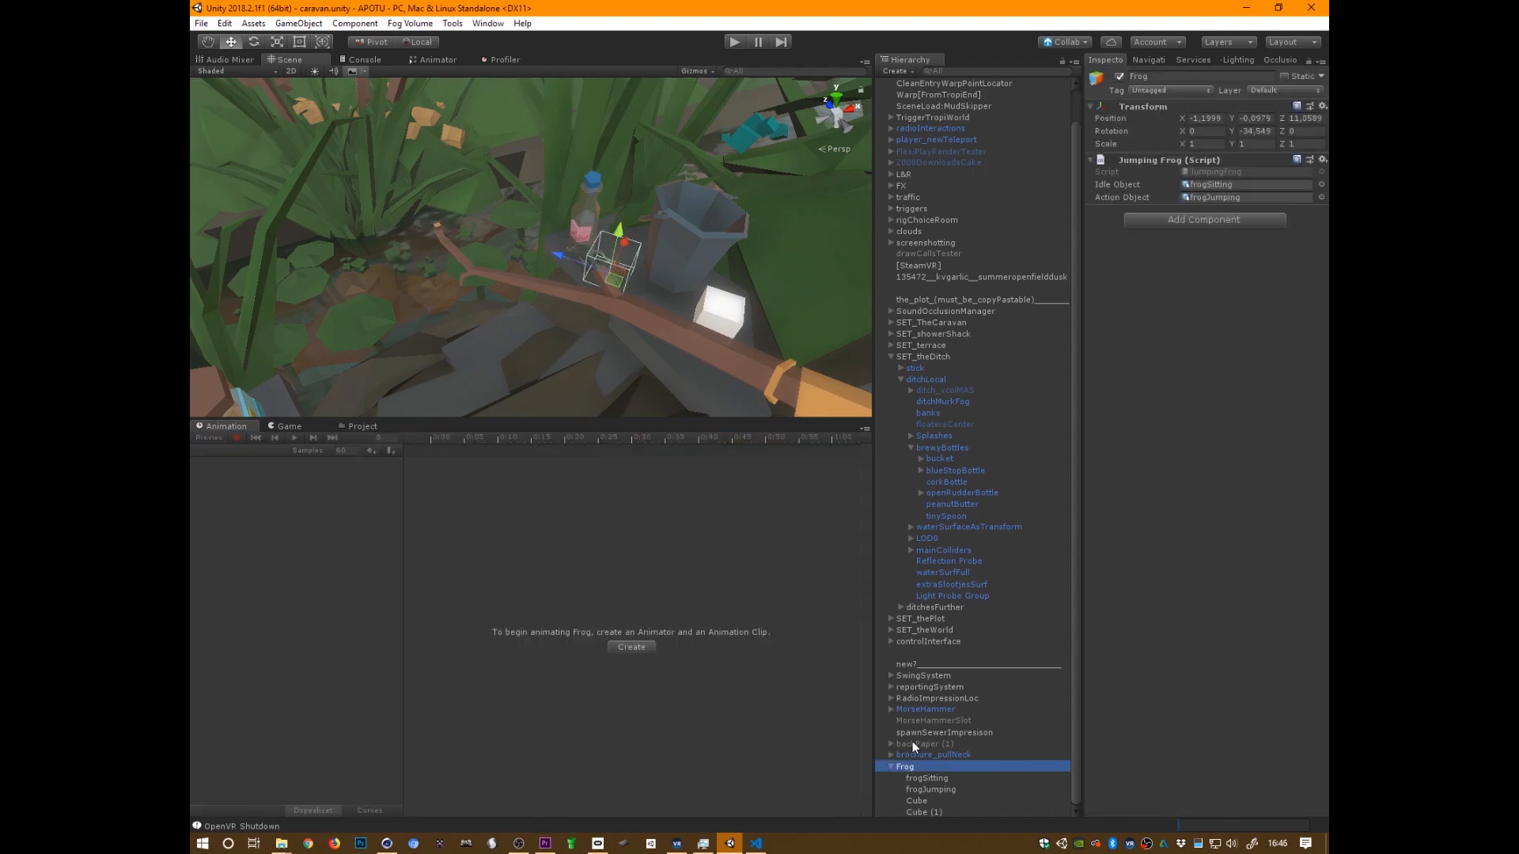
pyautogui.click(907, 765)
pyautogui.rightClick(909, 767)
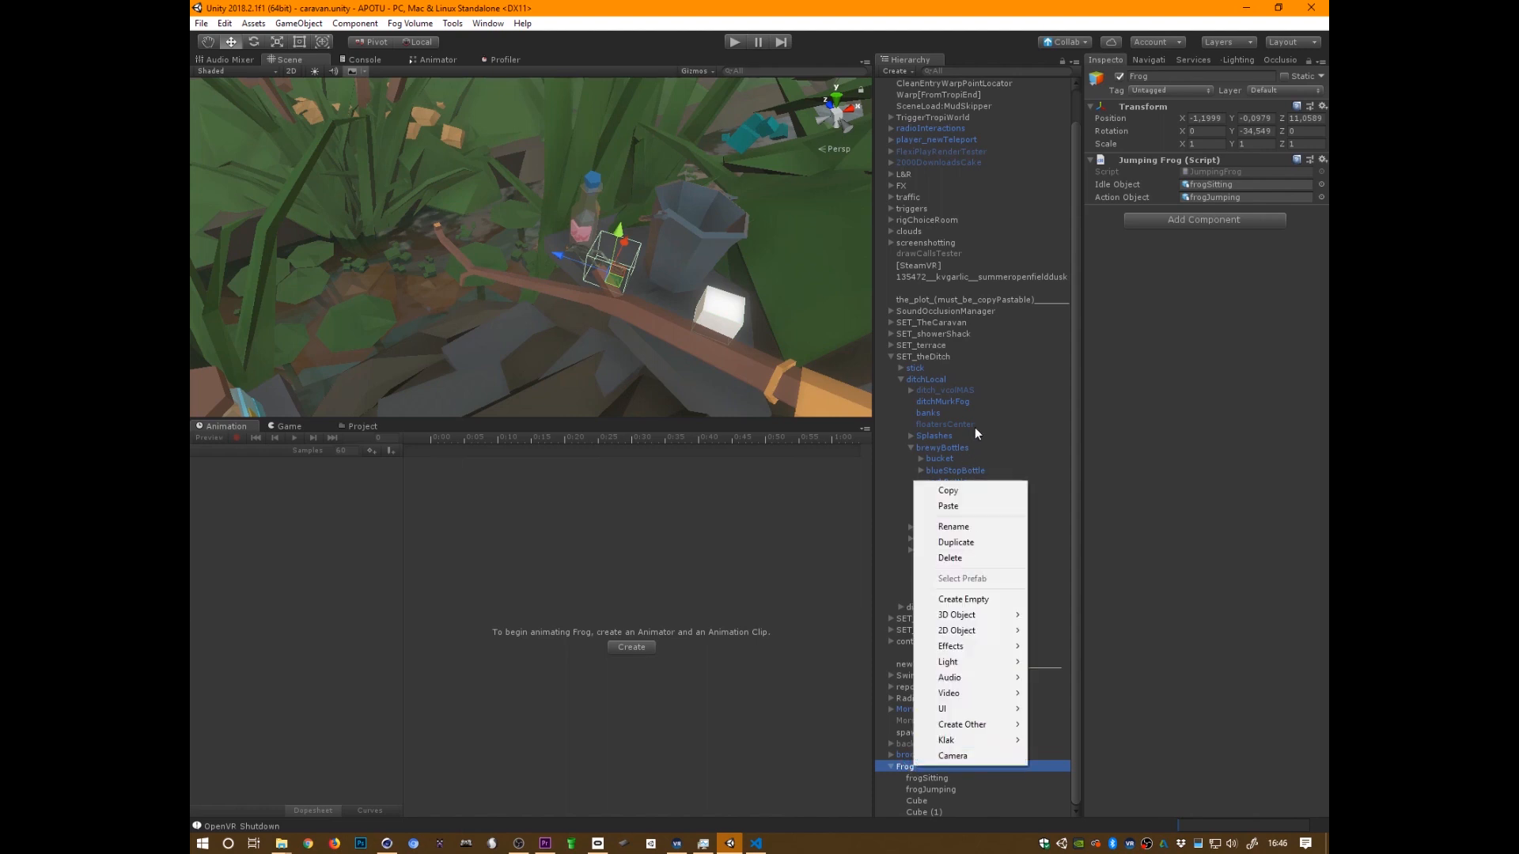
pyautogui.click(1000, 598)
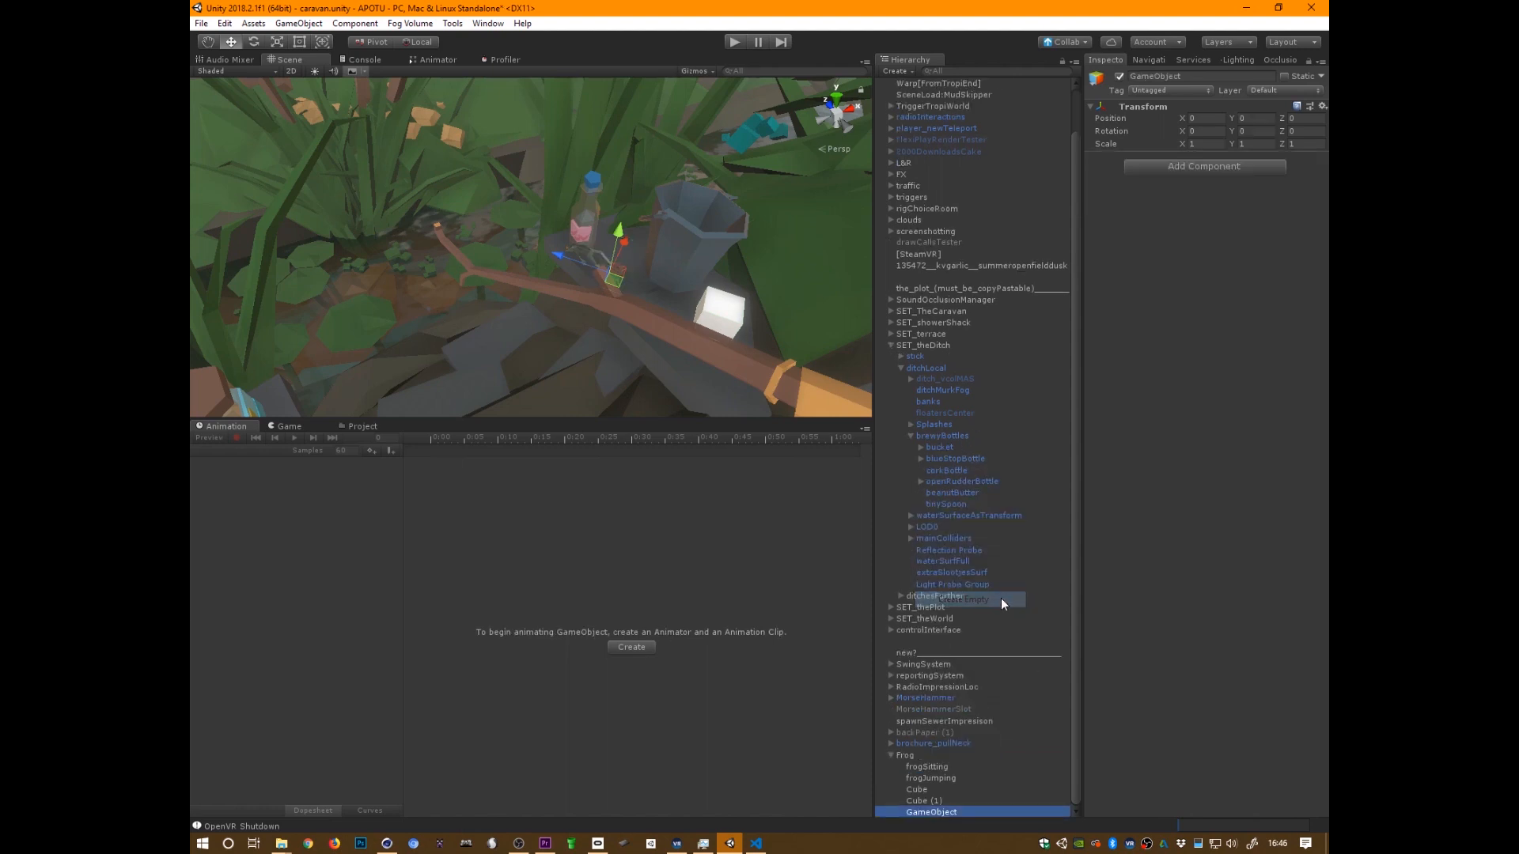
pyautogui.moveTo(949, 810)
pyautogui.mouseDown()
pyautogui.moveTo(954, 774)
pyautogui.moveTo(957, 790)
pyautogui.mouseUp()
# Rename the new empty object under Frog to DisappearSurface
pyautogui.doubleClick(956, 789)
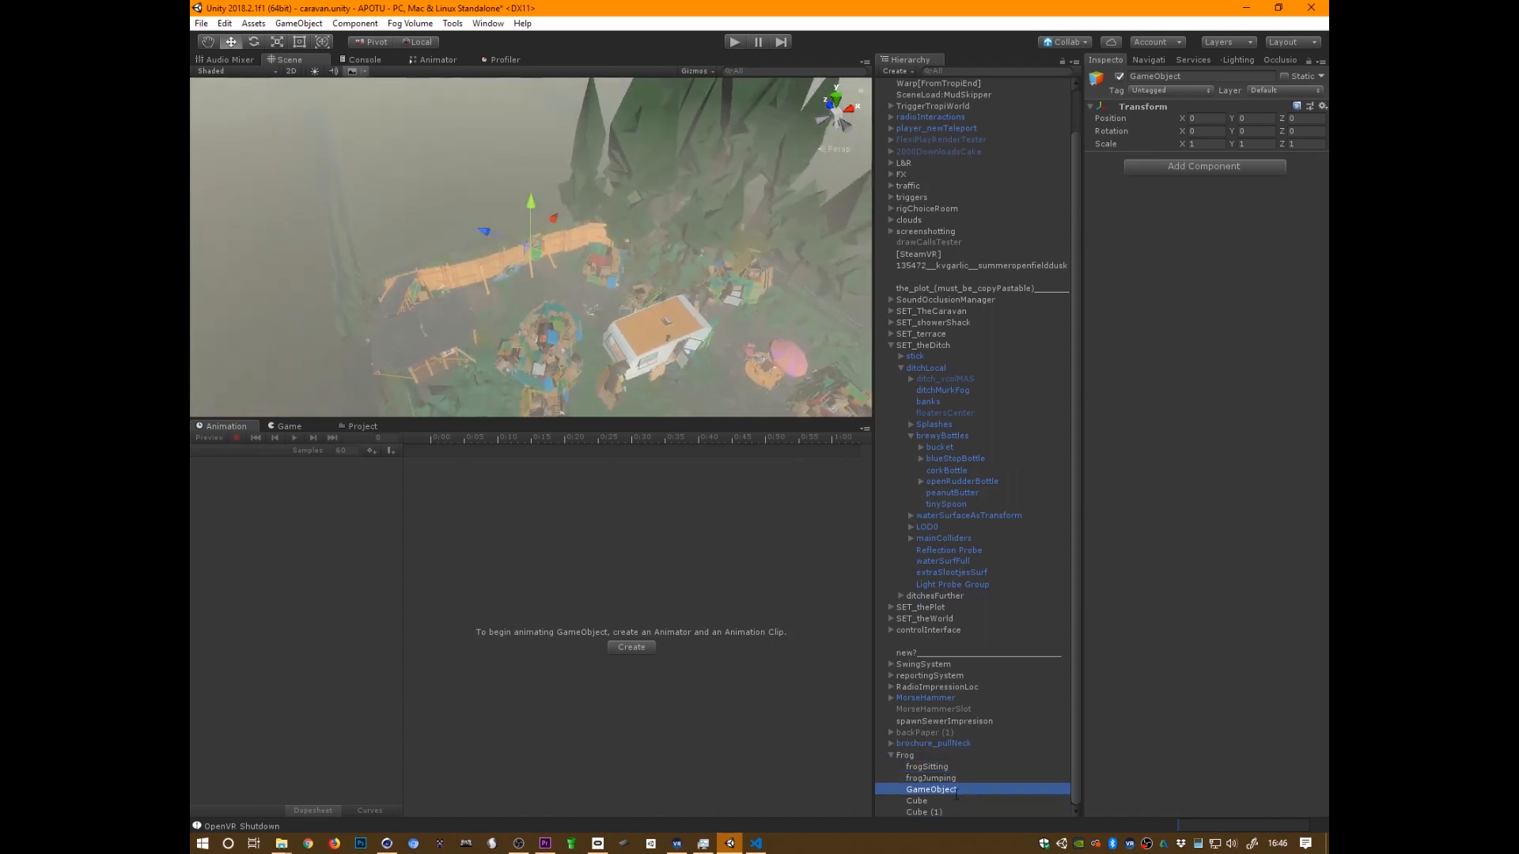
pyautogui.click(956, 788)
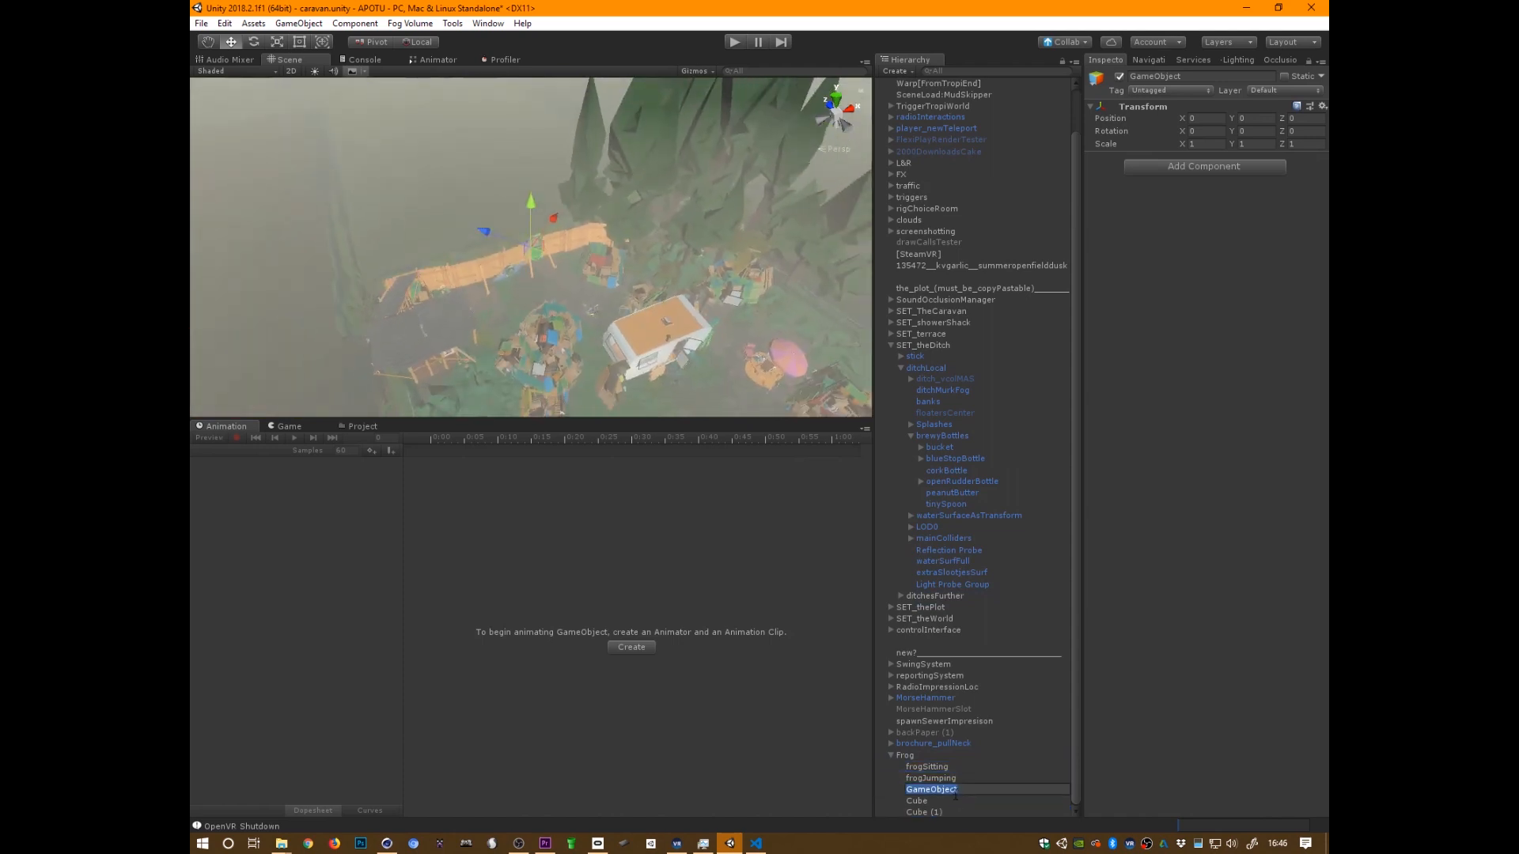
pyautogui.write('floor')
pyautogui.write('DisappearSurface')
pyautogui.press('Return')
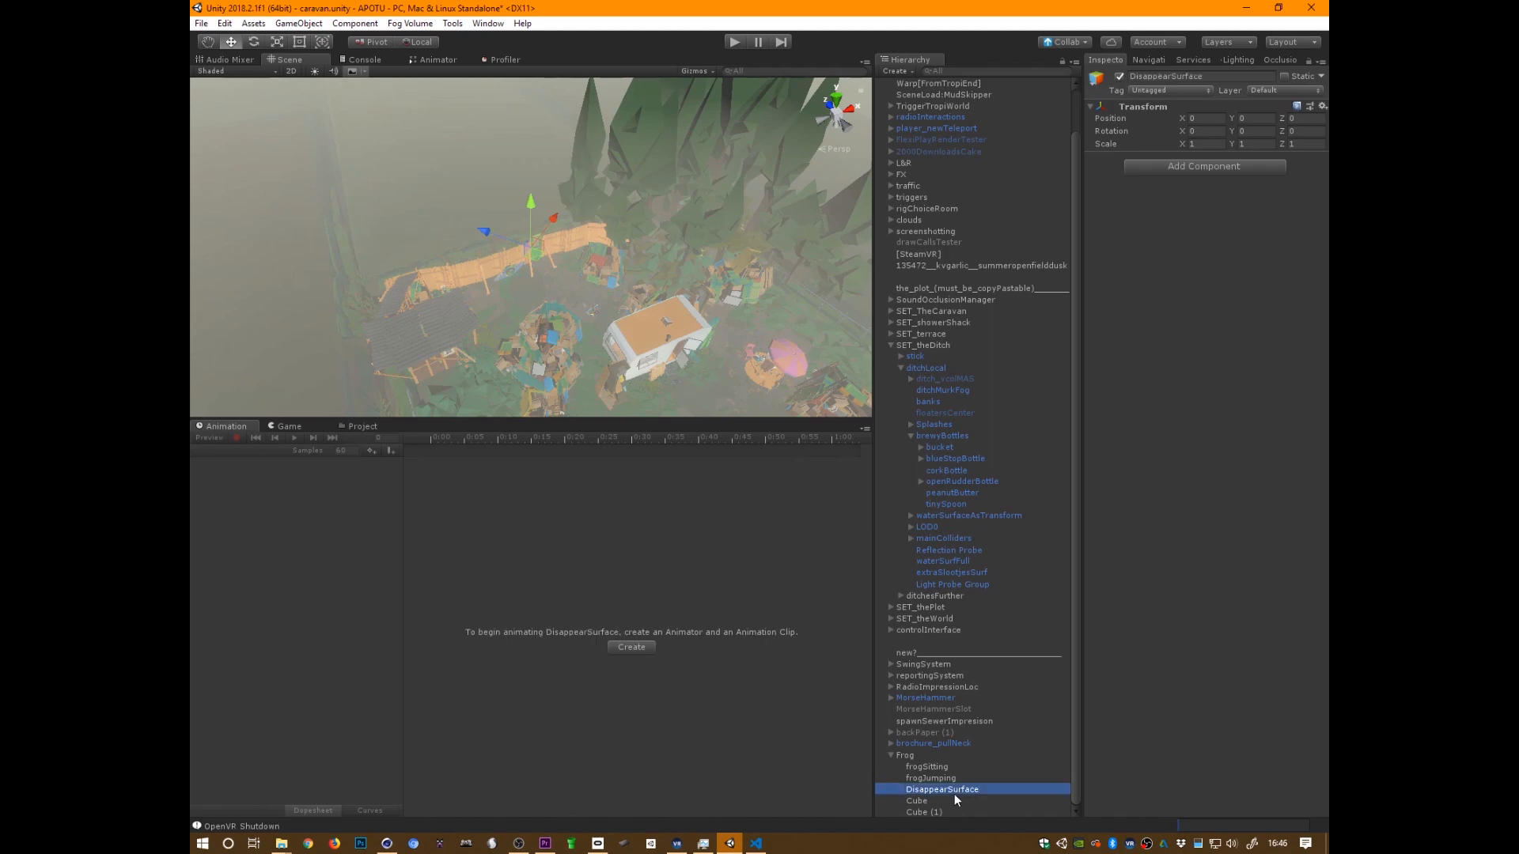
# Move DisappearSurface from the frog's starting spot out to the ditch water, at about X -0.025, Y -0.452, Z 0.712
pyautogui.doubleClick(904, 756)
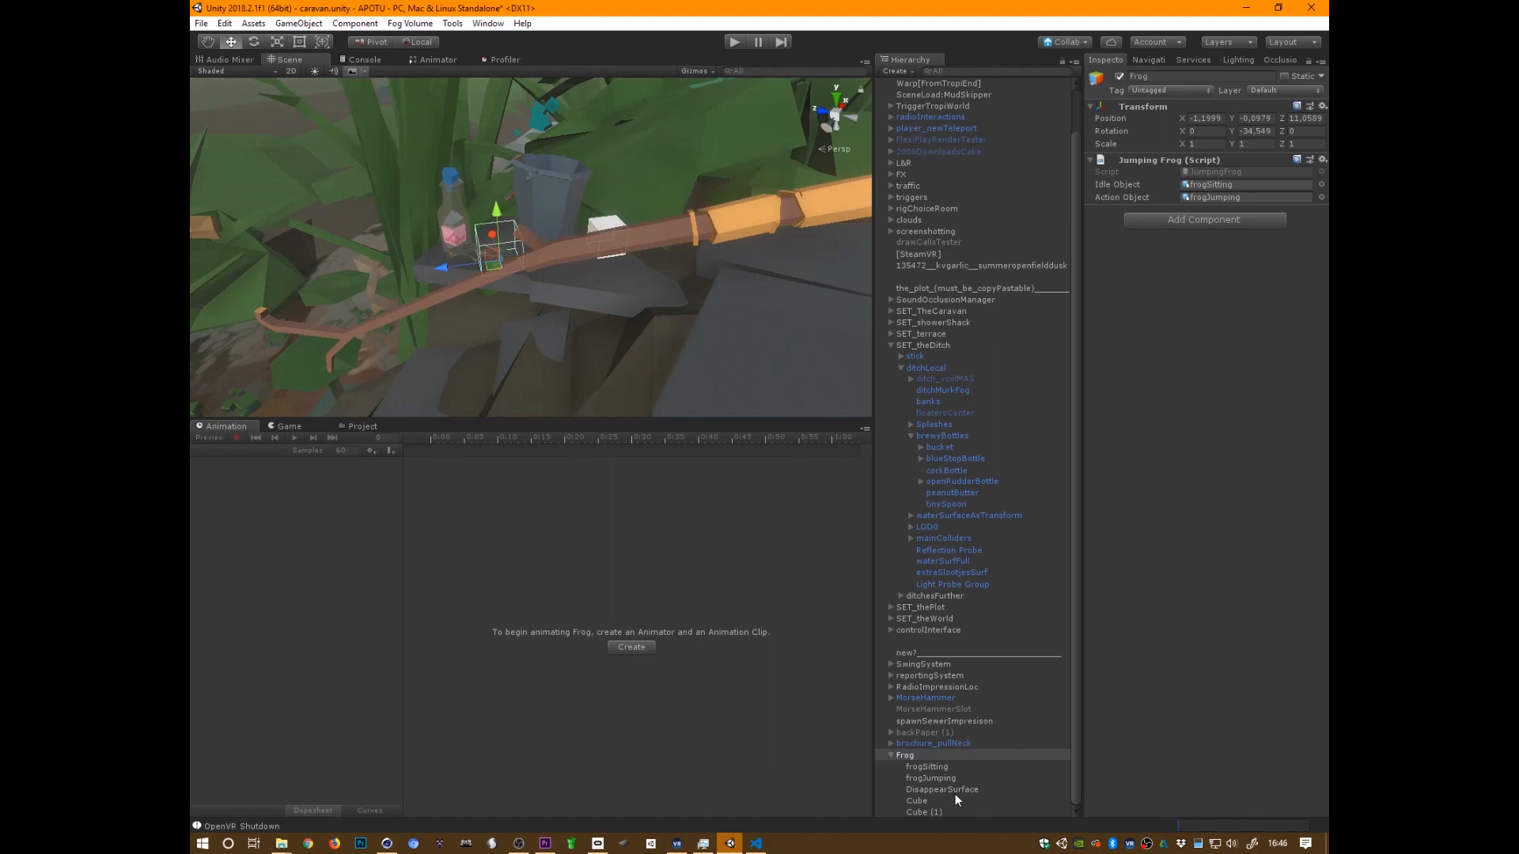
pyautogui.click(960, 790)
pyautogui.keyDown('alt'); pyautogui.moveTo(565, 349); pyautogui.dragTo(605, 339); pyautogui.keyUp('alt')
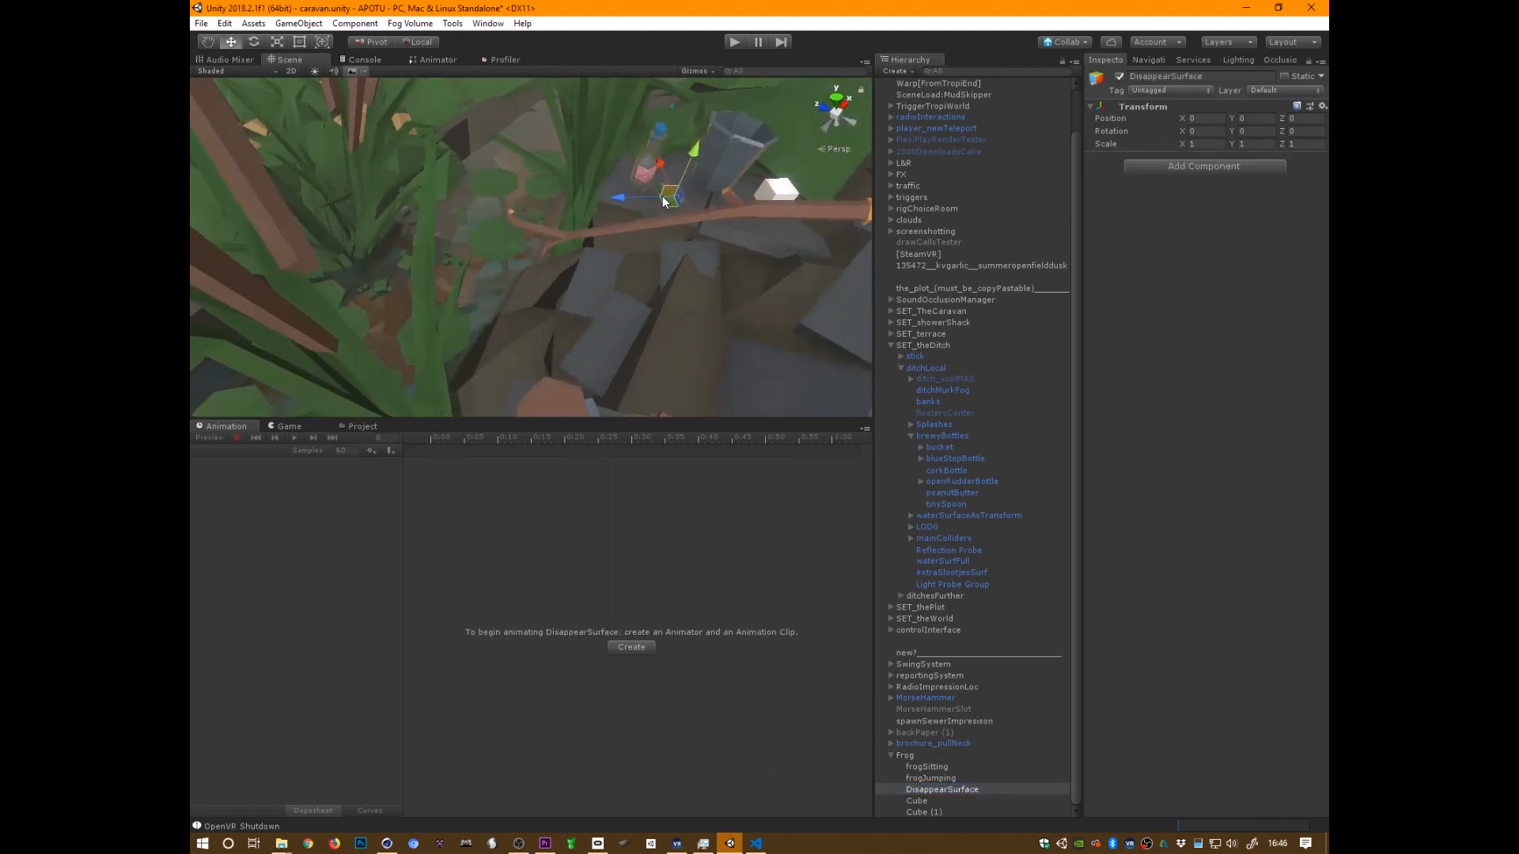
pyautogui.moveTo(666, 195); pyautogui.dragTo(379, 328)
pyautogui.keyDown('alt'); pyautogui.moveTo(362, 385); pyautogui.dragTo(712, 266); pyautogui.keyUp('alt')
pyautogui.moveTo(498, 212); pyautogui.dragTo(497, 99)
pyautogui.moveTo(738, 203); pyautogui.dragTo(736, 290, button='middle')
pyautogui.keyDown('alt'); pyautogui.moveTo(736, 289); pyautogui.dragTo(674, 325); pyautogui.keyUp('alt')
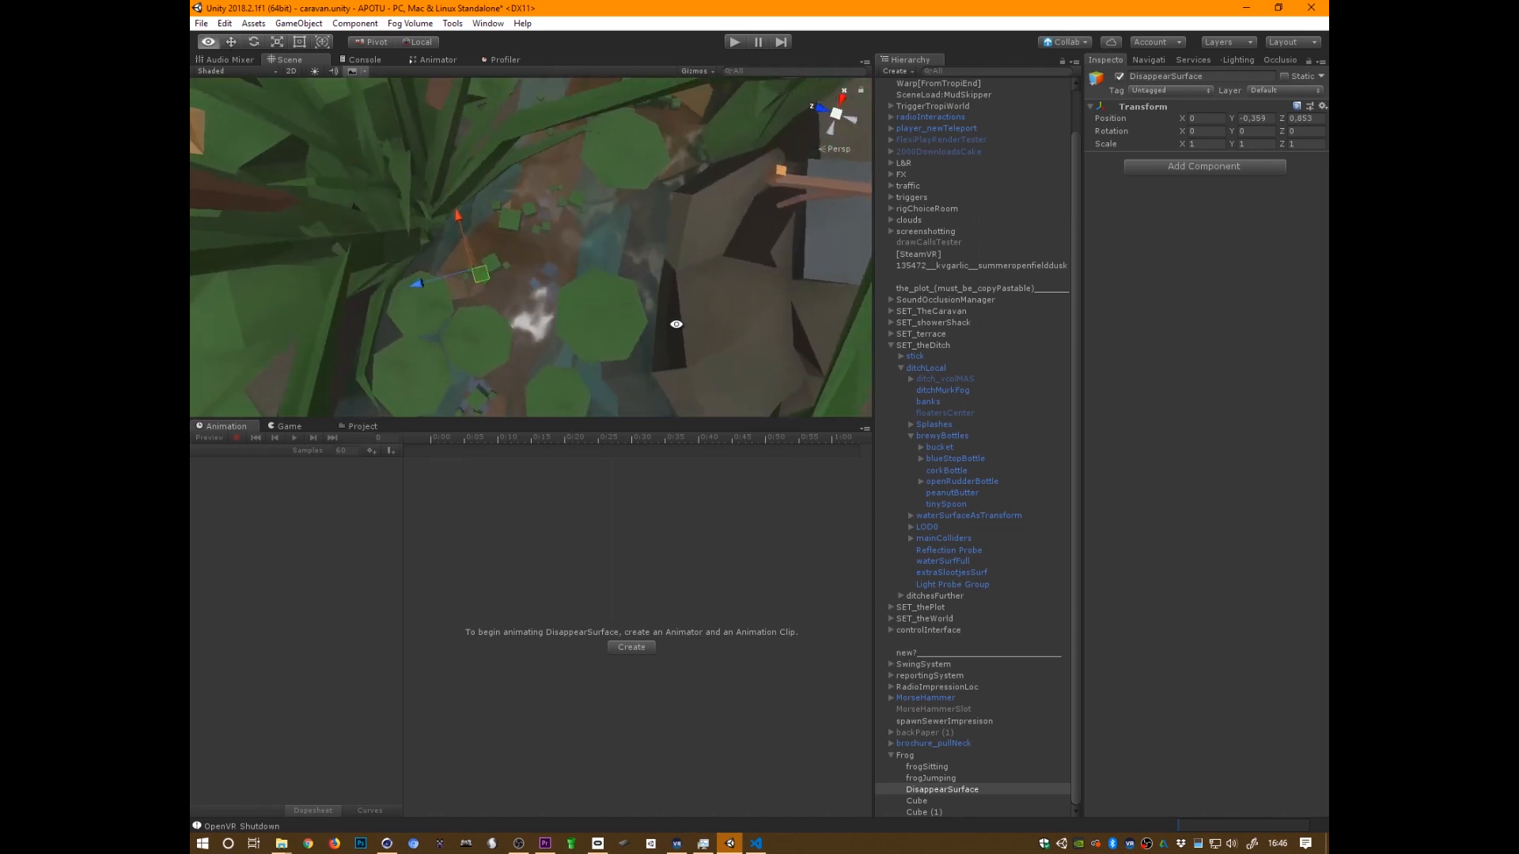
pyautogui.moveTo(495, 272); pyautogui.dragTo(701, 380)
# Play the jumpIntoWater clip and examine the frog's landing spot against DisappearSurface from low over the water
pyautogui.click(954, 780)
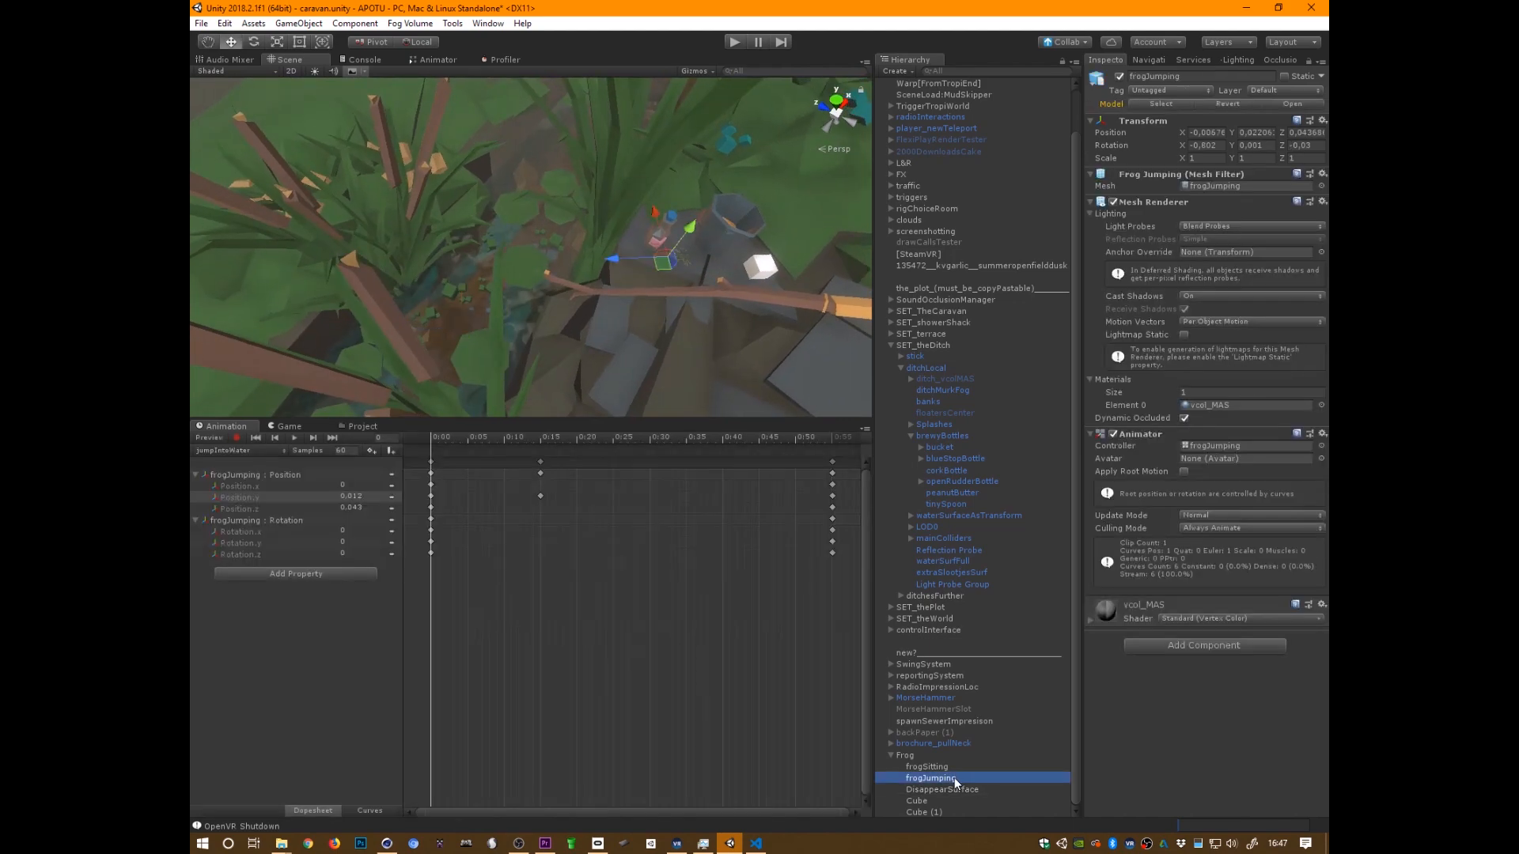
pyautogui.click(294, 437)
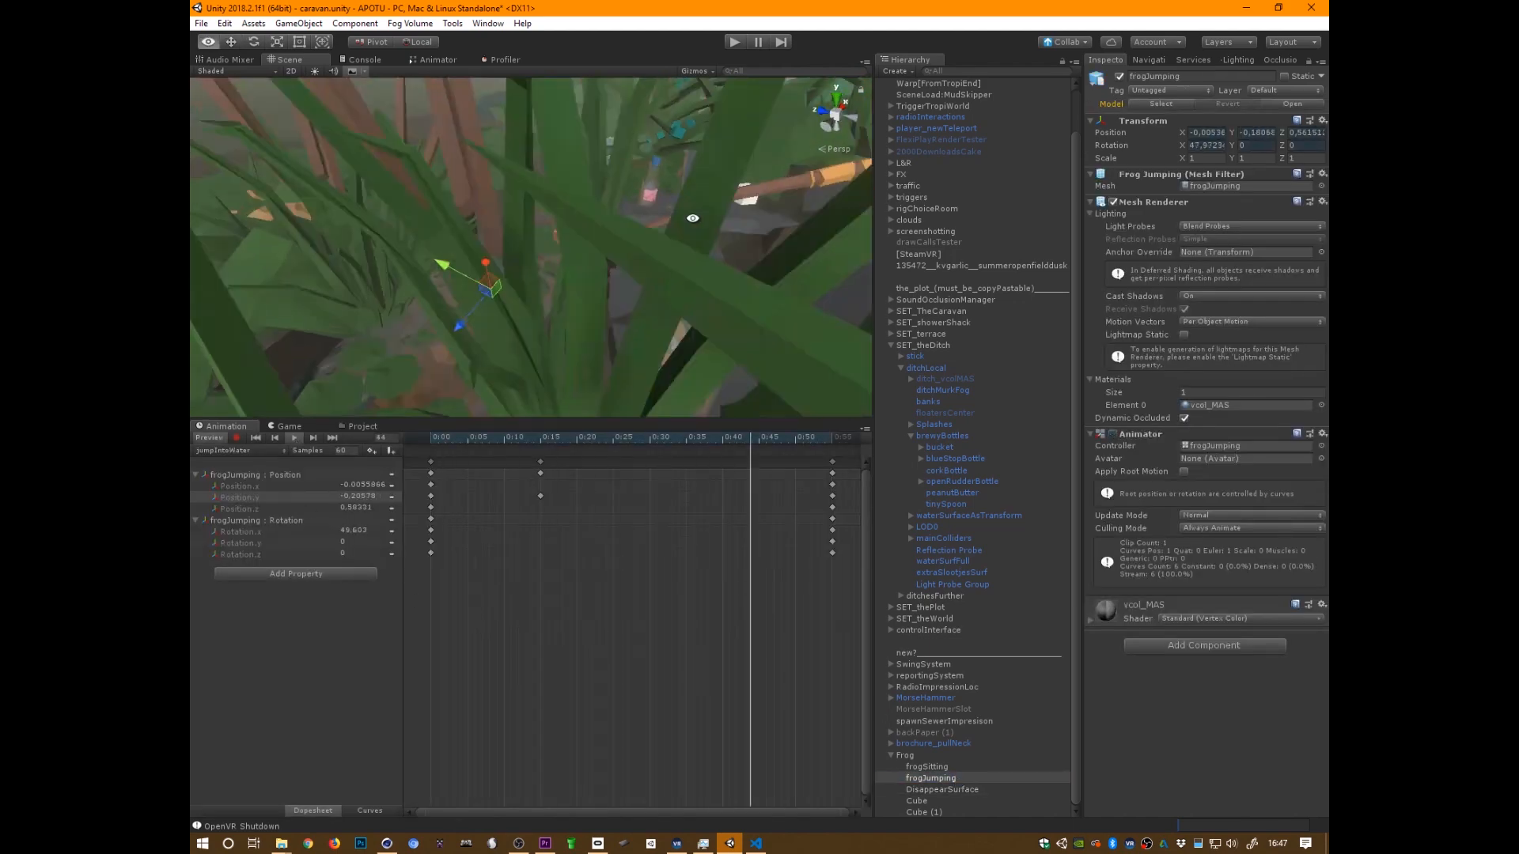
pyautogui.scroll(3, 532, 360)
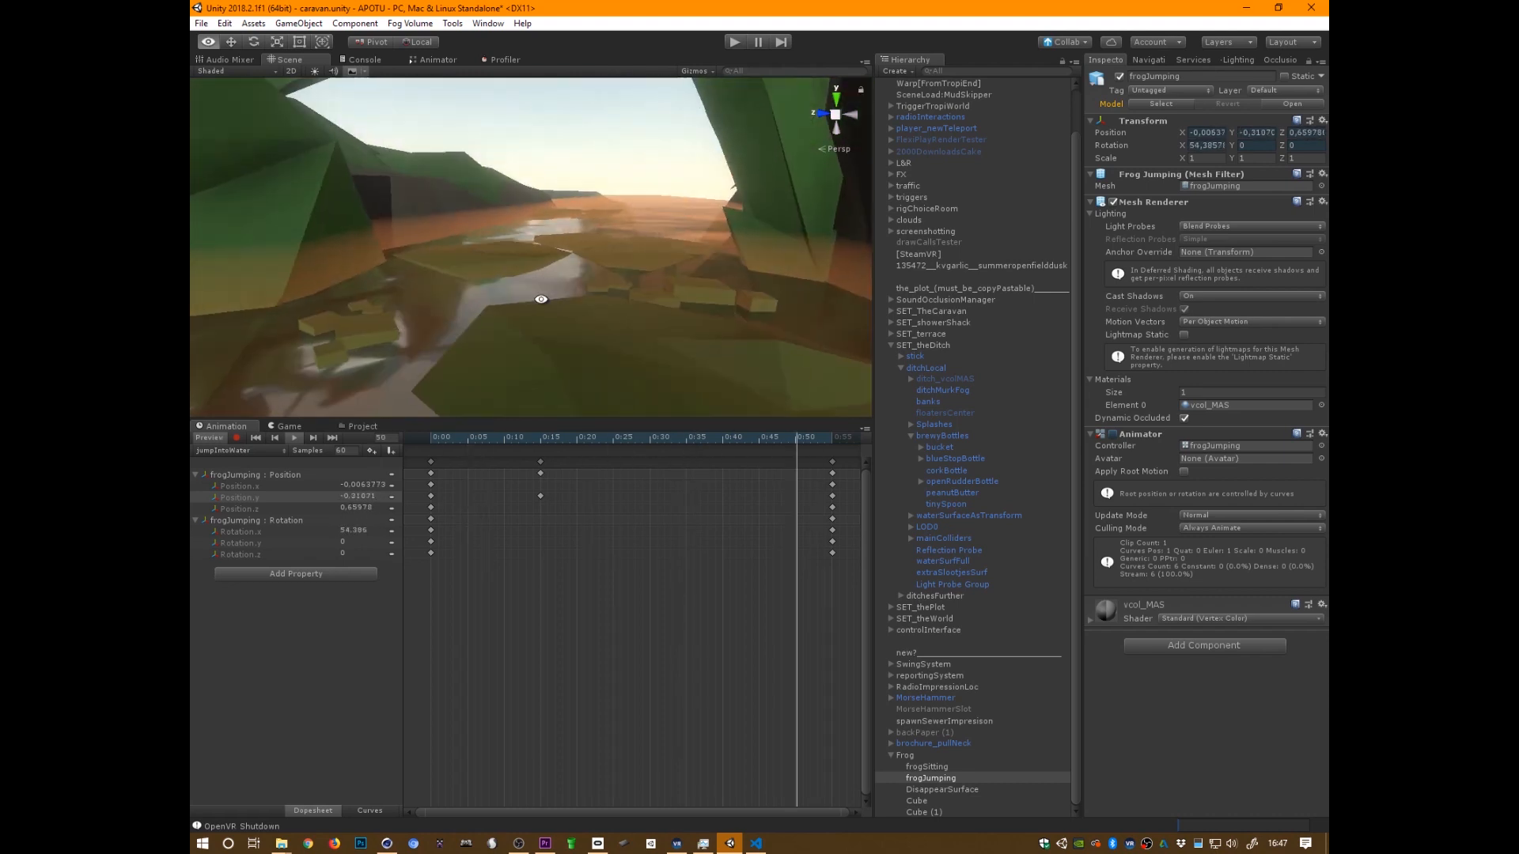
pyautogui.moveTo(801, 270); pyautogui.dragTo(630, 343, button='middle')
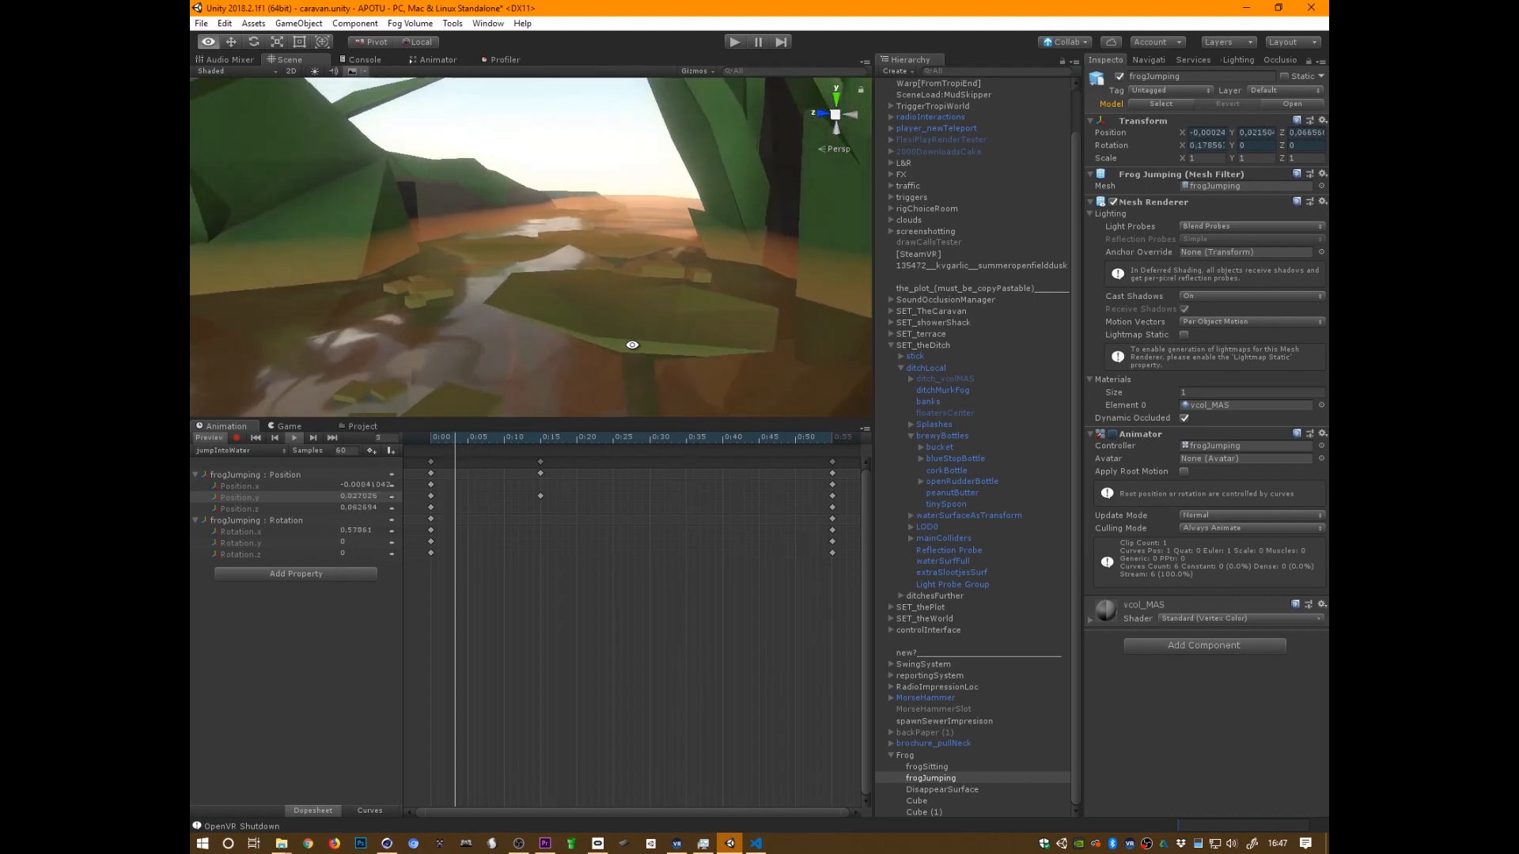
pyautogui.keyDown('ctrl'); pyautogui.click(953, 788); pyautogui.keyUp('ctrl')
pyautogui.moveTo(700, 293); pyautogui.dragTo(742, 348, button='right')
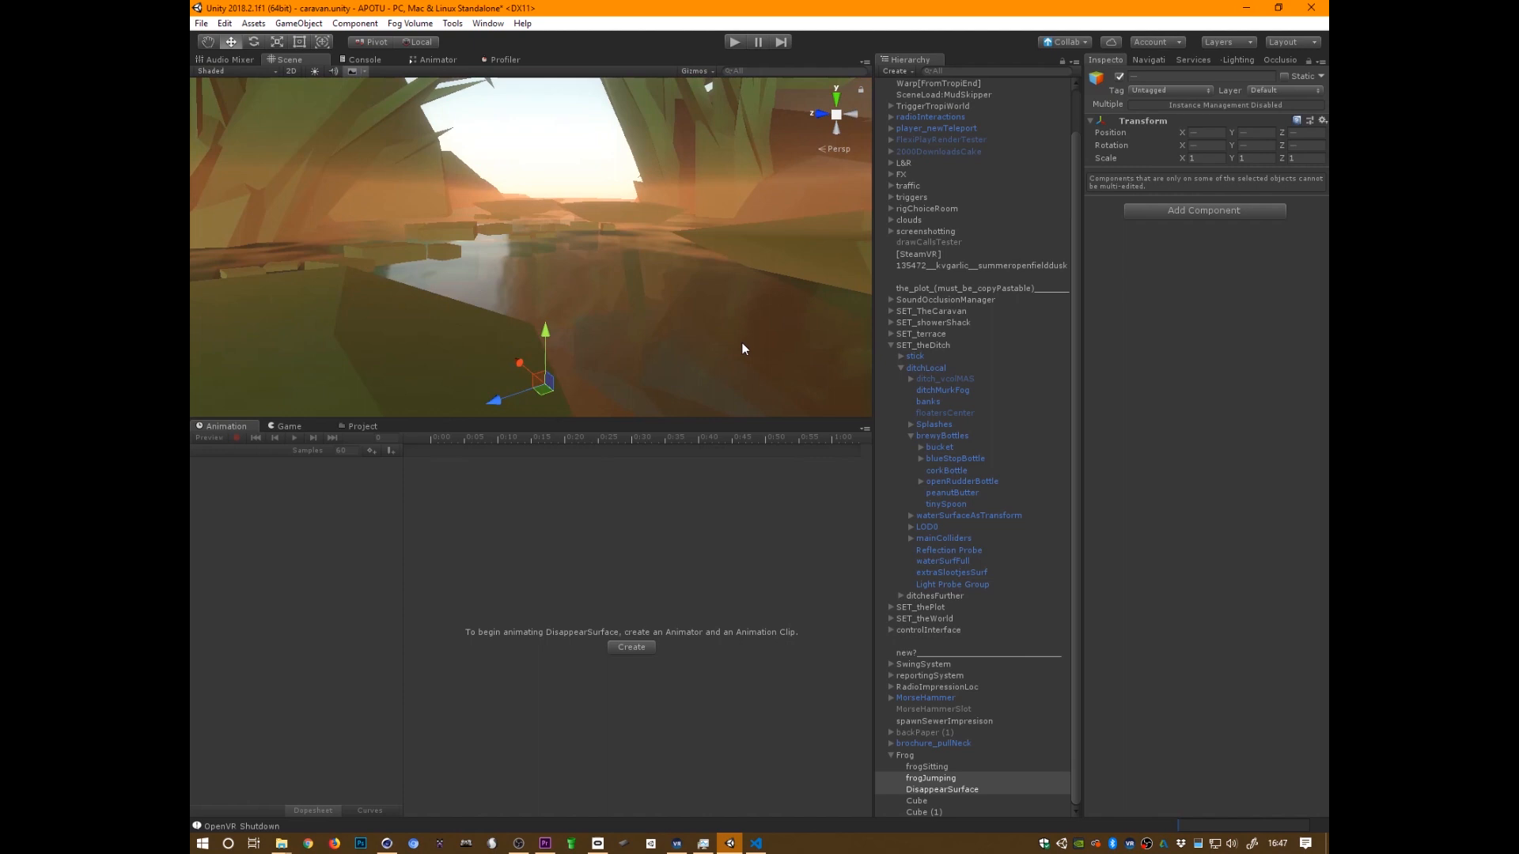
# Preview frogJumping at its final frame 55 from below the water, and raise DisappearSurface to about Y -0.394
pyautogui.click(949, 781)
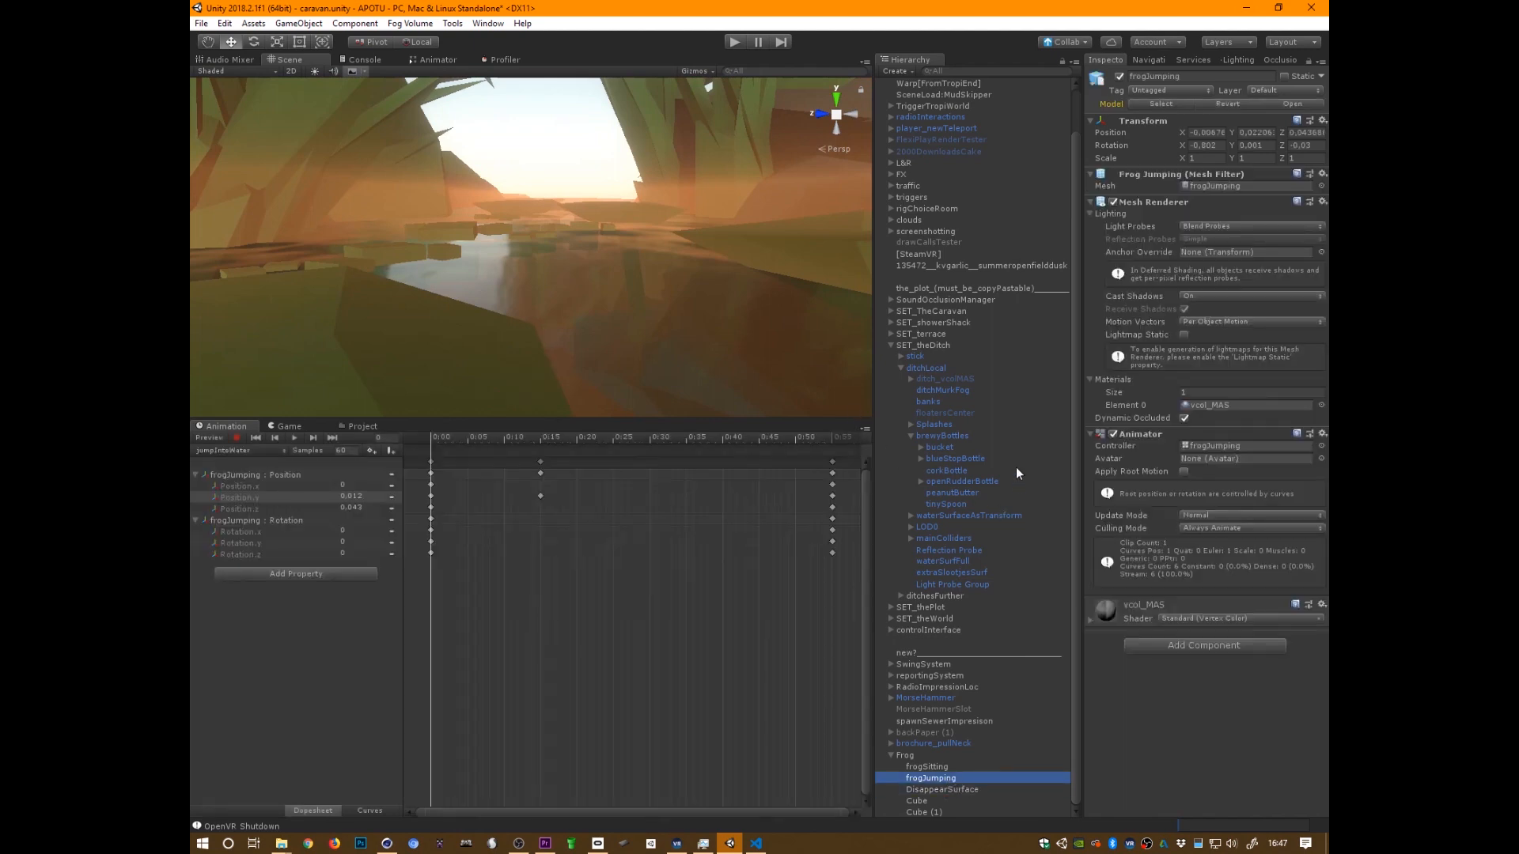
pyautogui.click(294, 437)
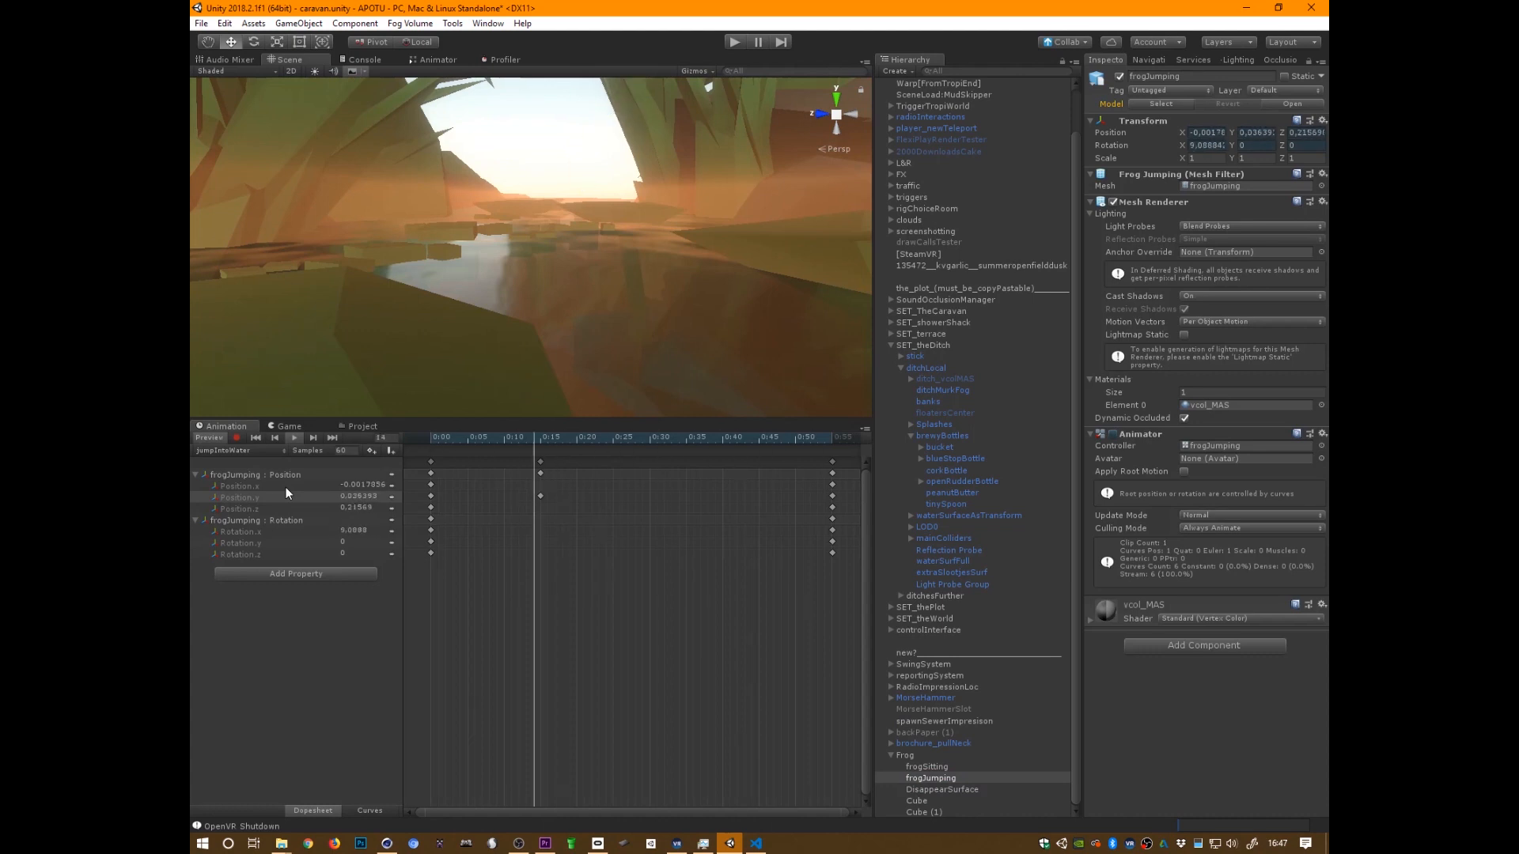
pyautogui.moveTo(659, 438); pyautogui.dragTo(835, 531)
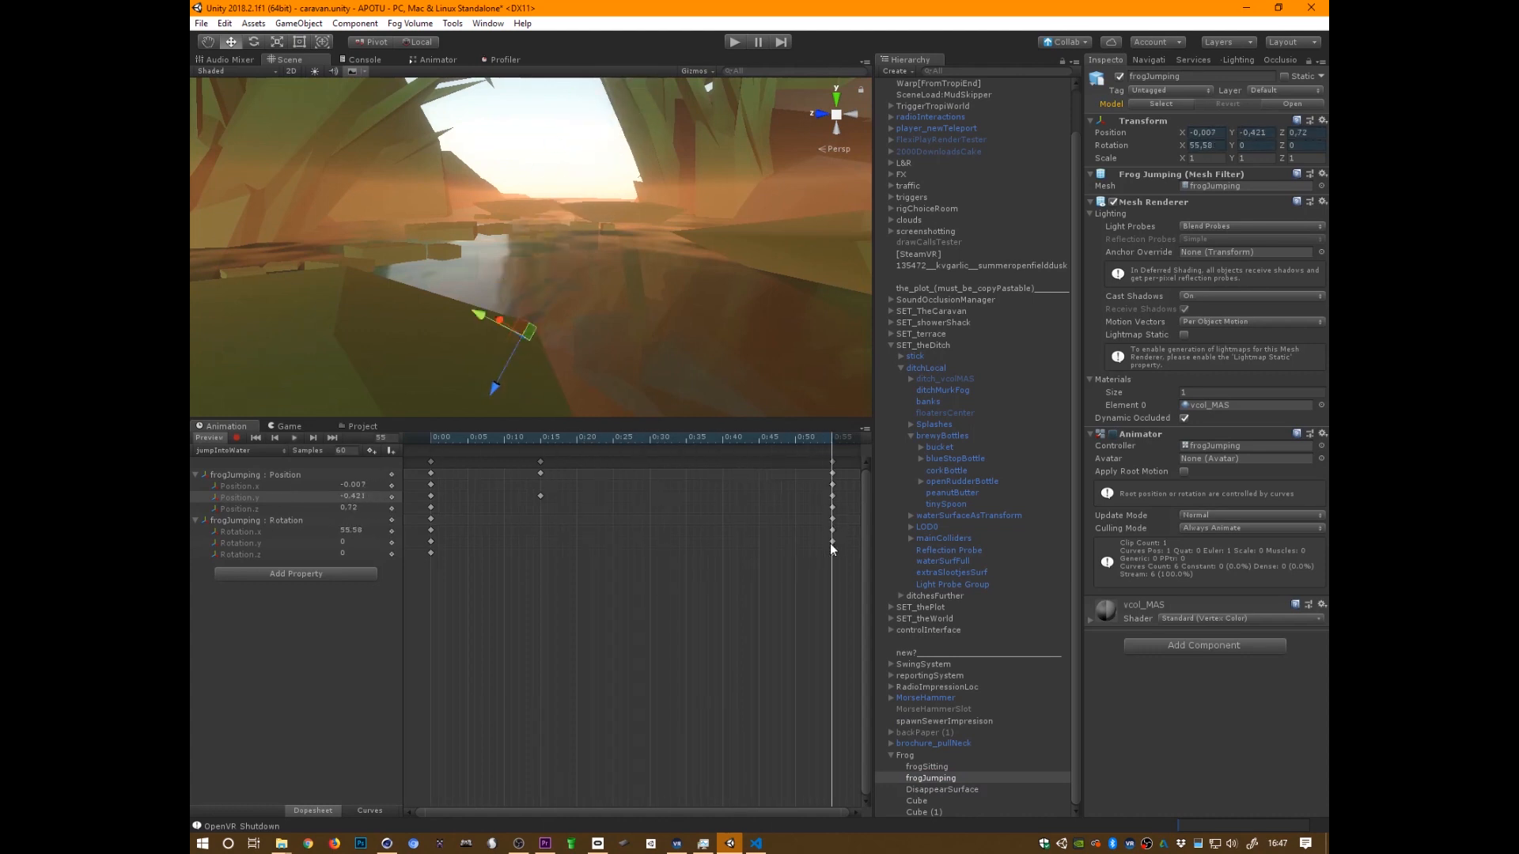
pyautogui.keyDown('alt'); pyautogui.moveTo(755, 320); pyautogui.dragTo(725, 285); pyautogui.keyUp('alt')
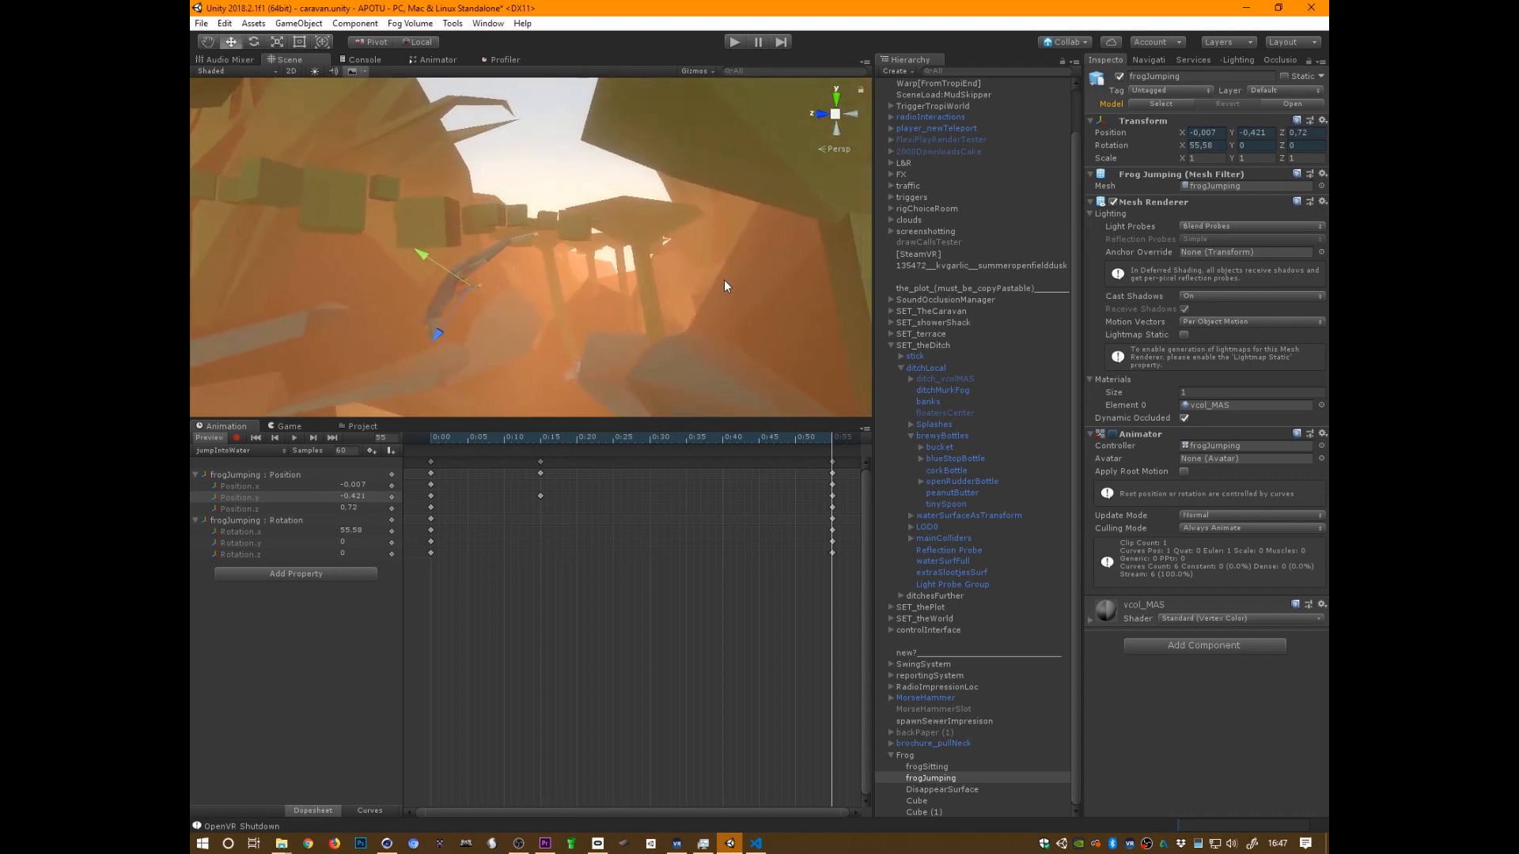
pyautogui.click(952, 789)
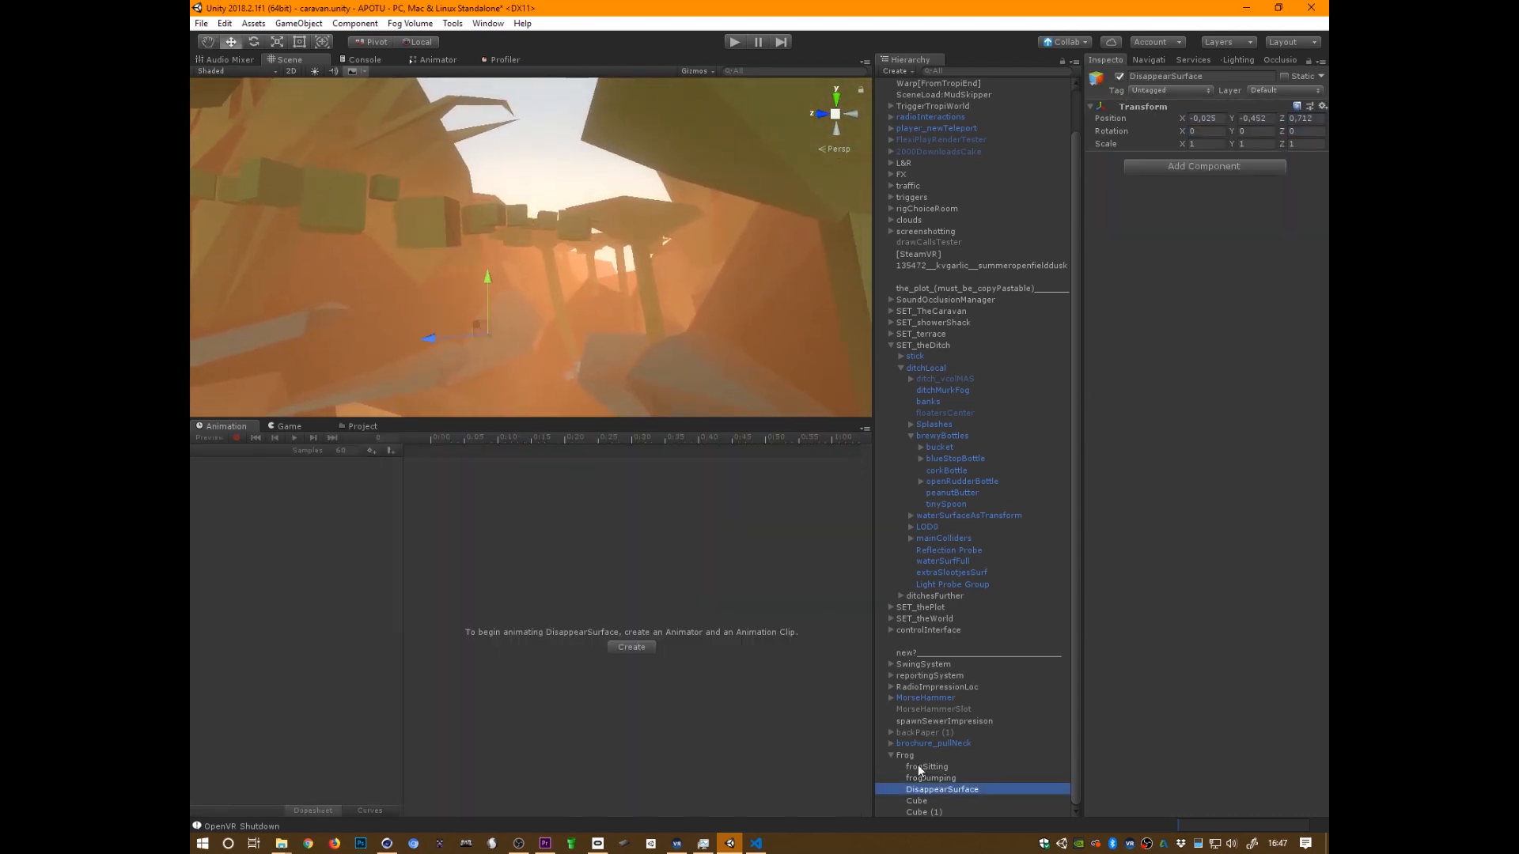
pyautogui.moveTo(491, 277); pyautogui.dragTo(480, 204)
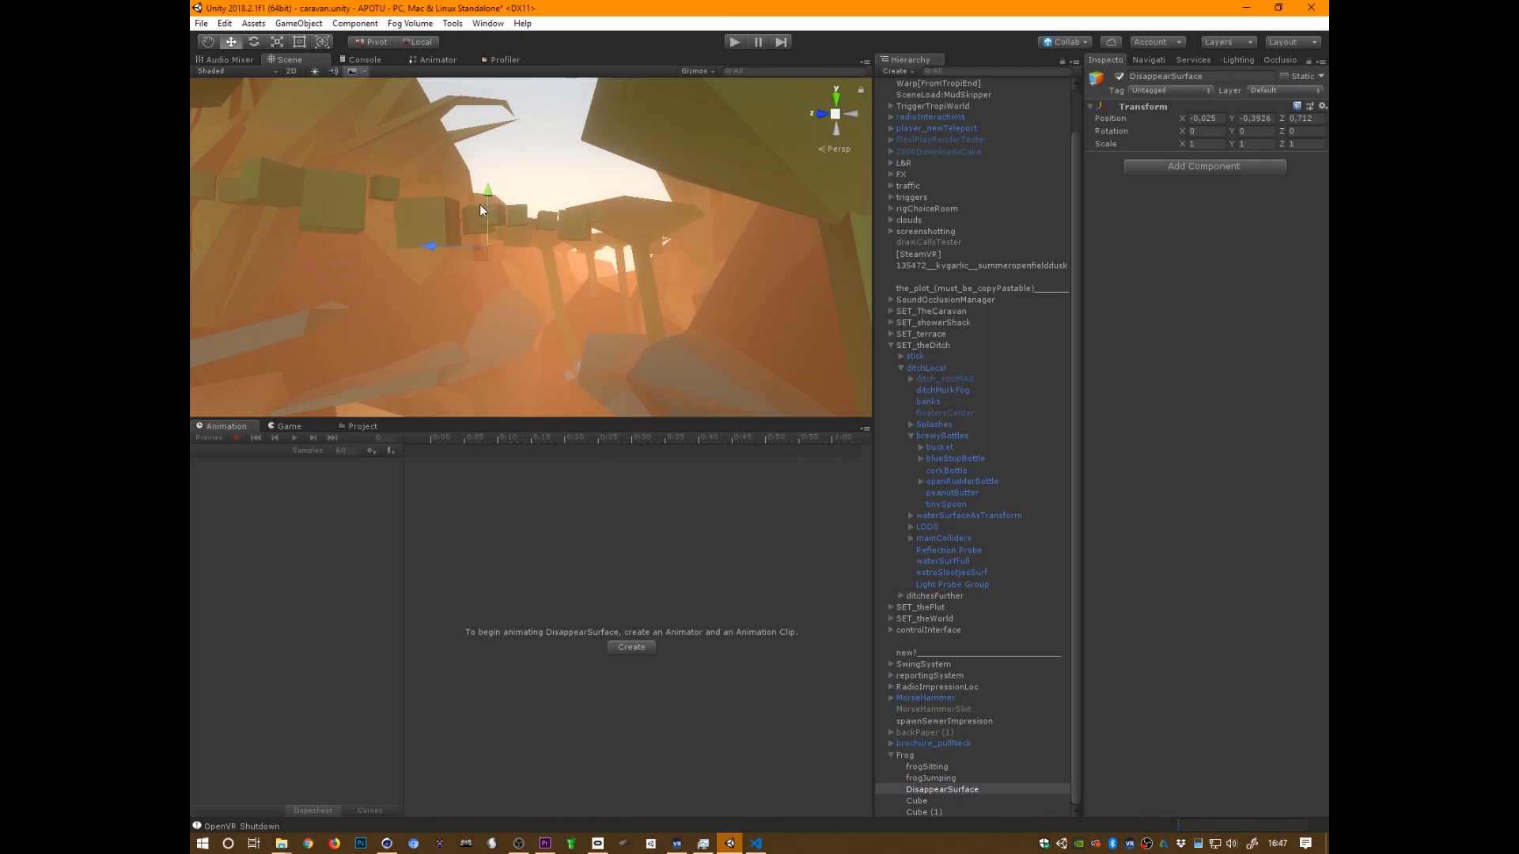
# Scrub the frog's jump to its end again and compare that final position with DisappearSurface
pyautogui.click(954, 779)
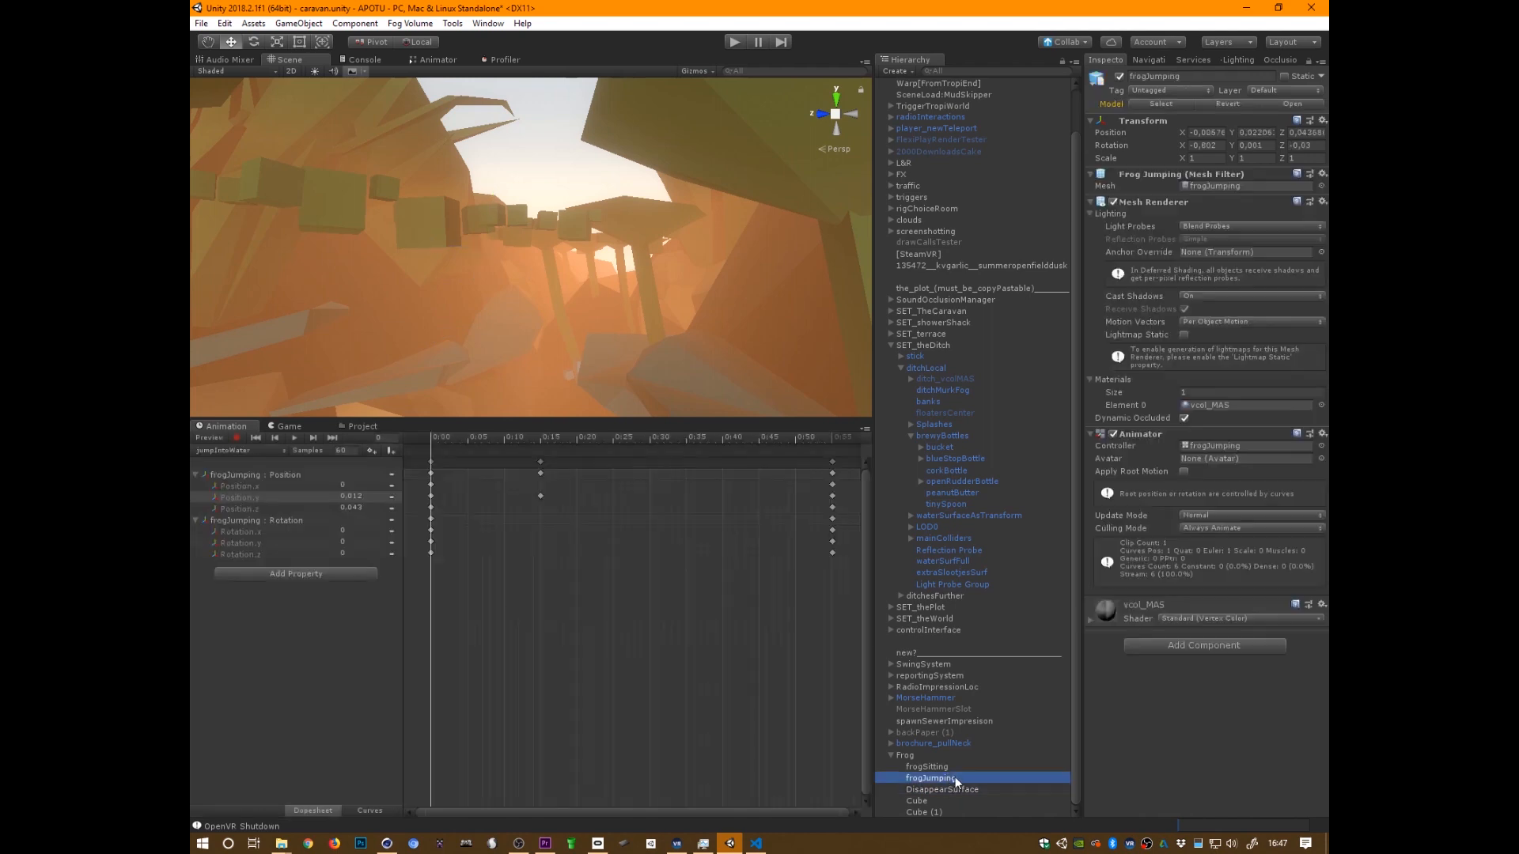
pyautogui.moveTo(419, 436); pyautogui.dragTo(839, 515)
pyautogui.click(954, 789)
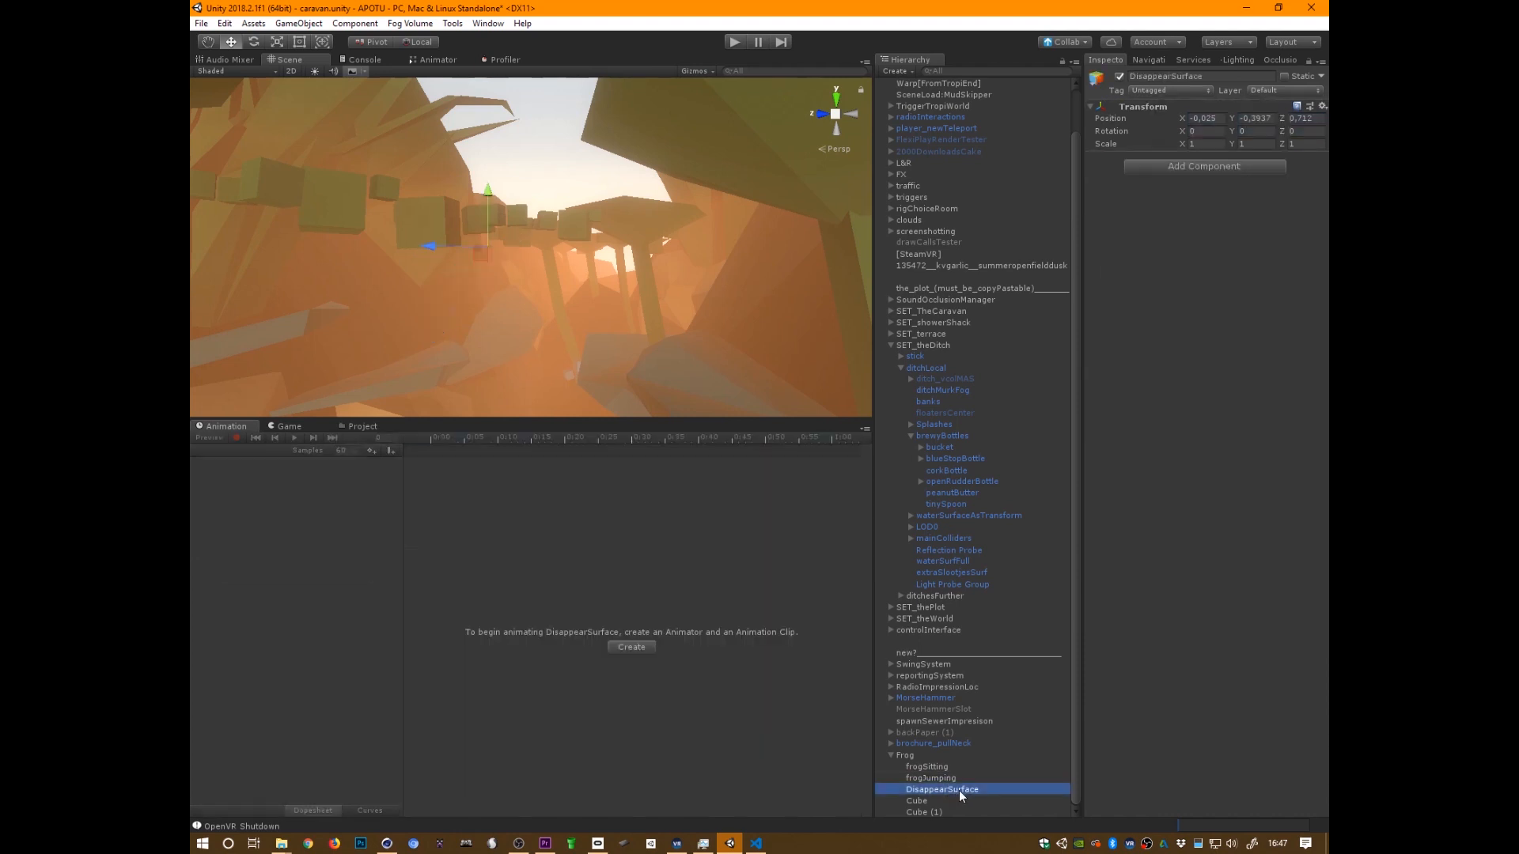
# Select the frog object, switch to JumpingFrog.cs in Visual Studio Code, and declare public Transform DisappearSurface below ActionObject
pyautogui.keyDown('alt'); pyautogui.moveTo(677, 302); pyautogui.dragTo(477, 459); pyautogui.keyUp('alt')
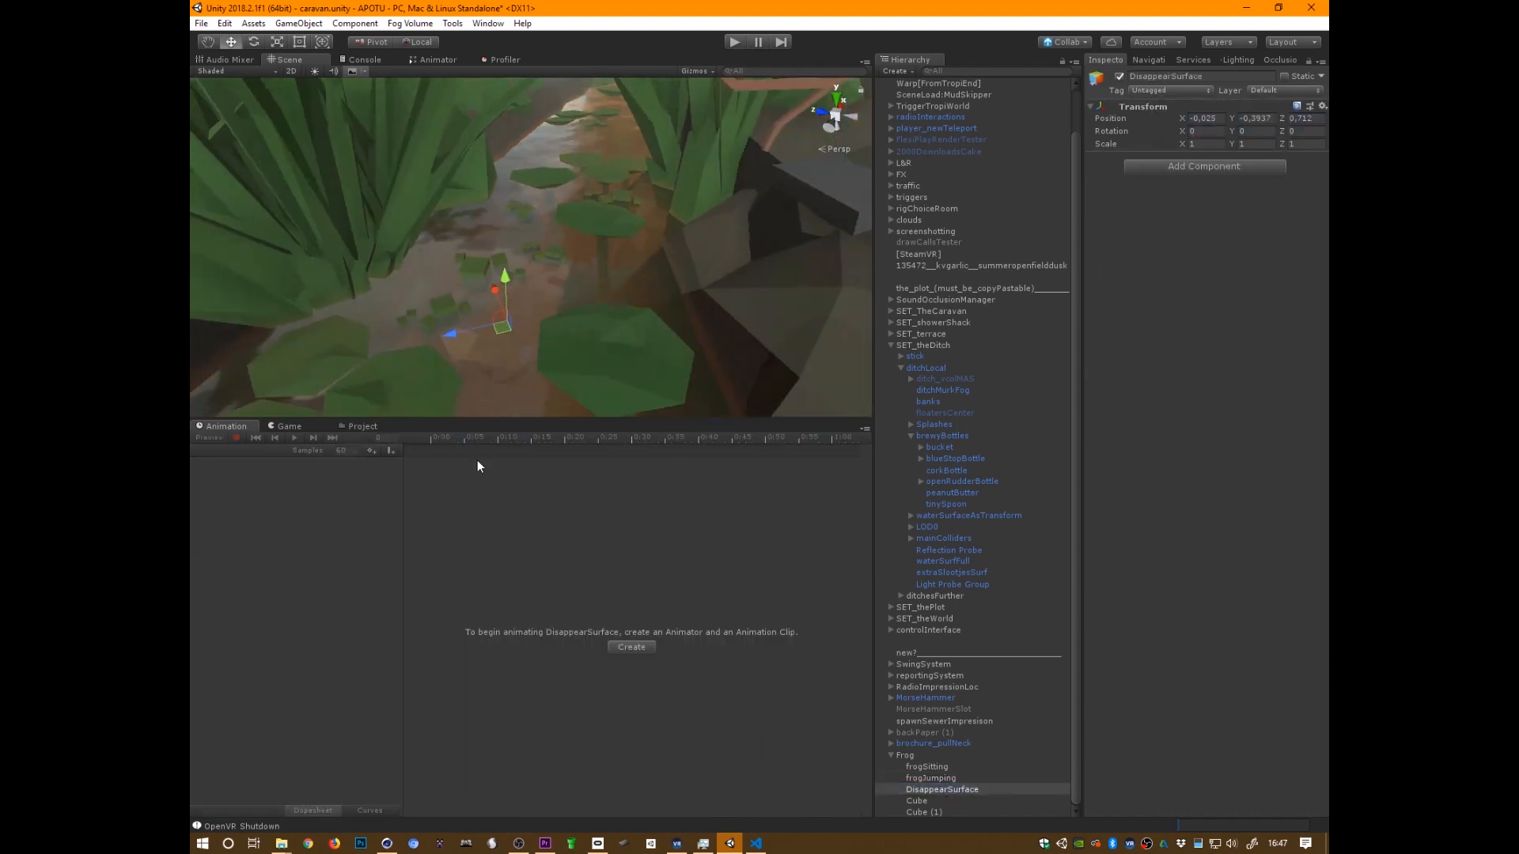
pyautogui.click(910, 755)
pyautogui.hotkey('alt', 'Tab')
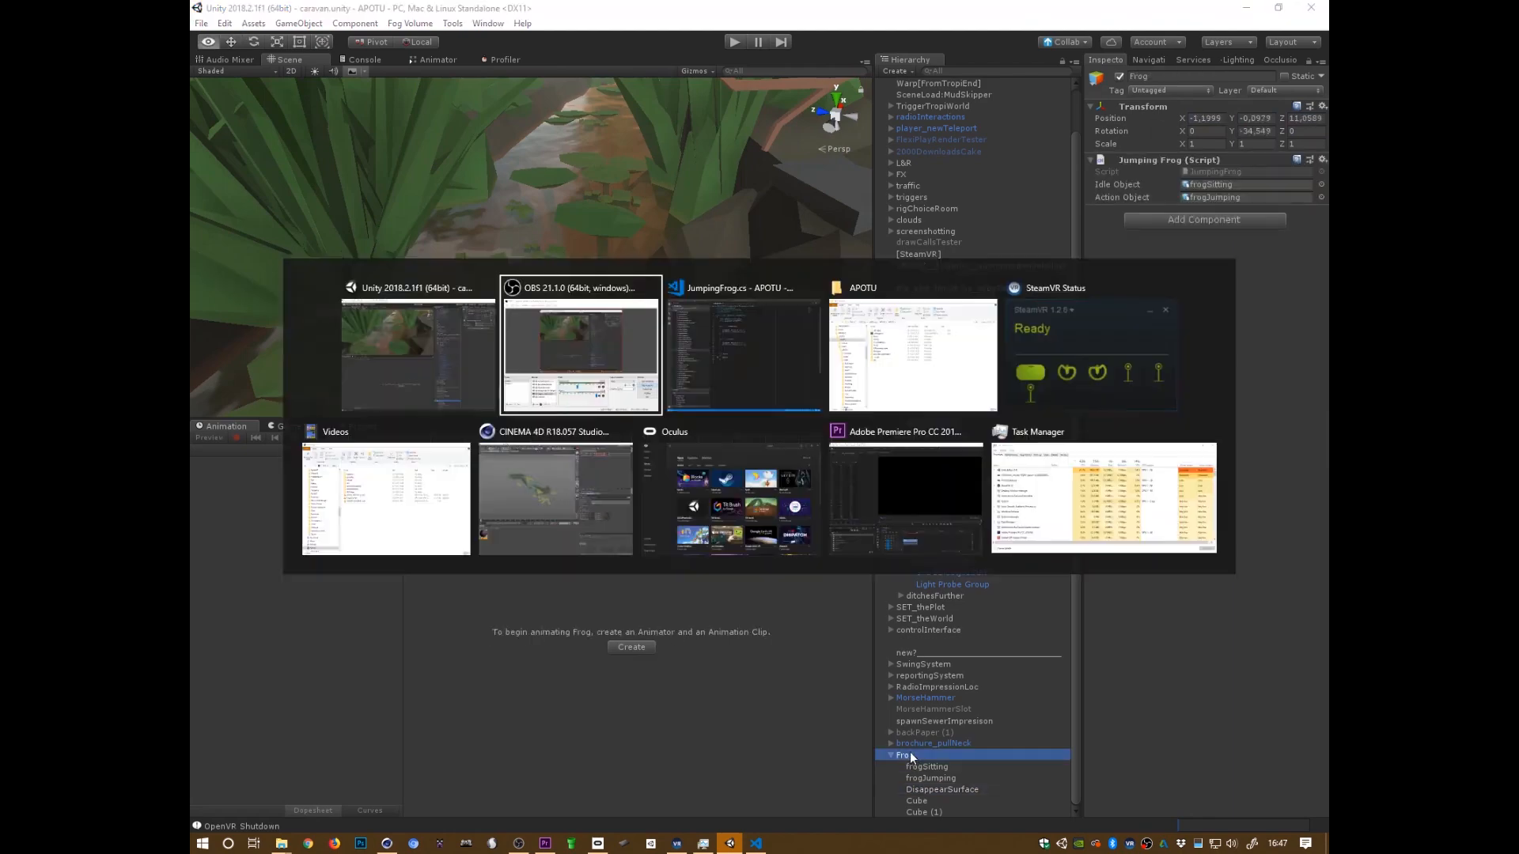
pyautogui.hotkey('alt', 'Tab')
pyautogui.click(775, 163)
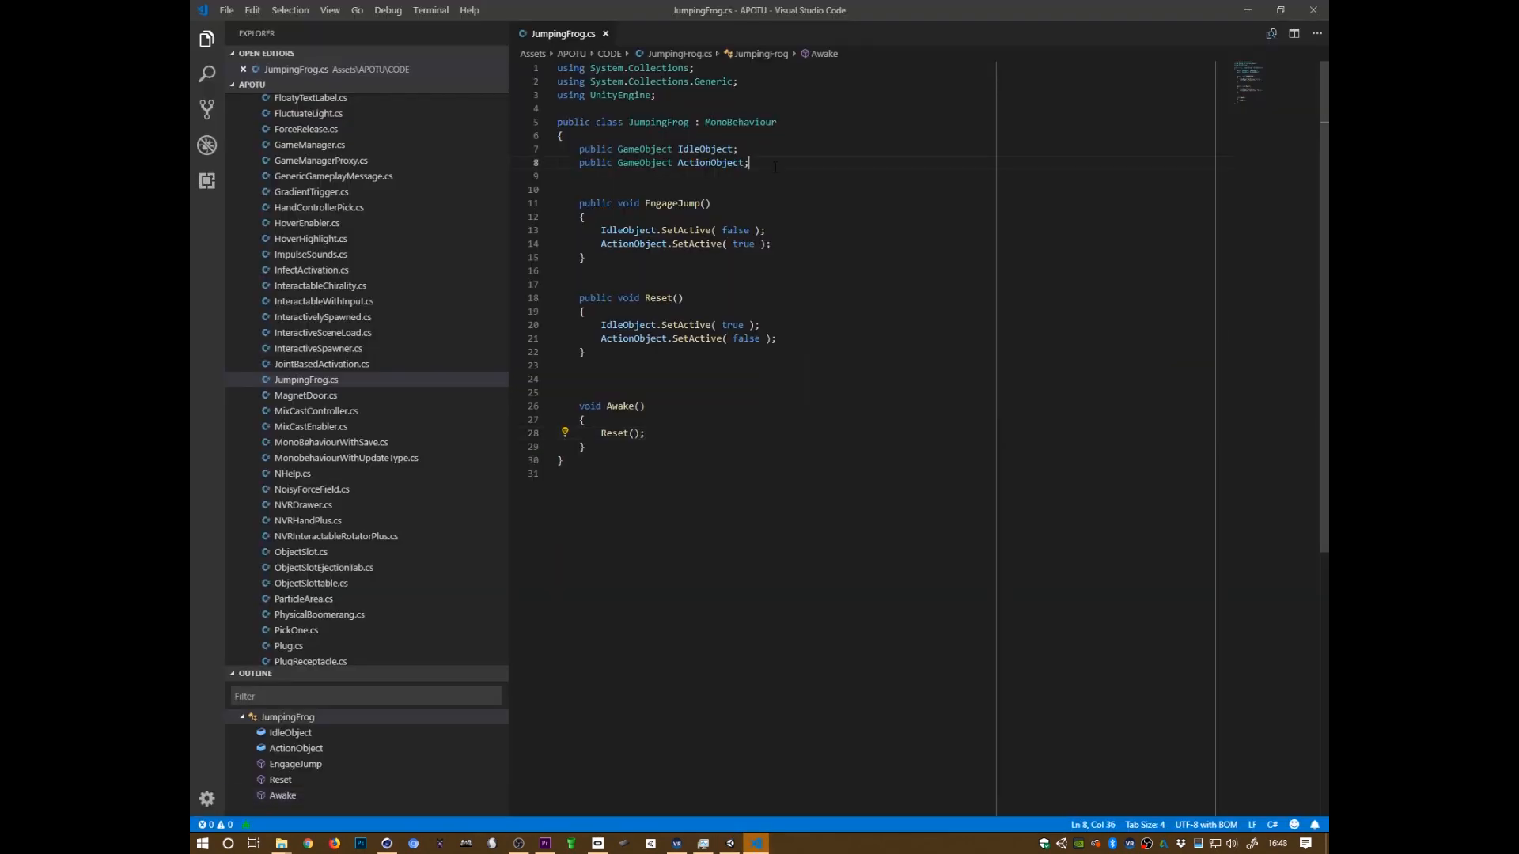
pyautogui.press('Return')
pyautogui.press('Return')
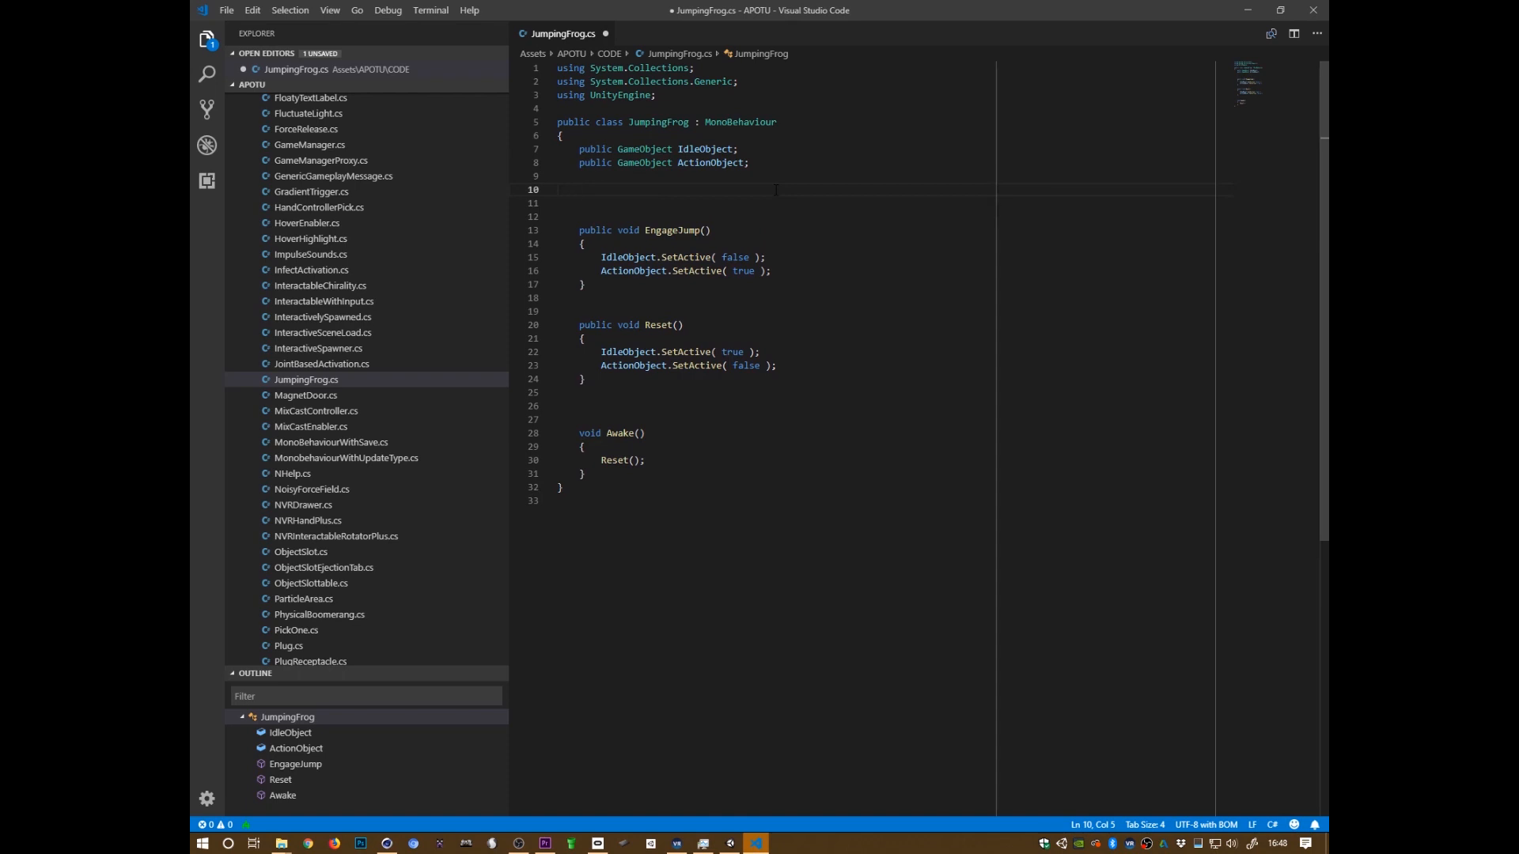
pyautogui.write('public Transform ')
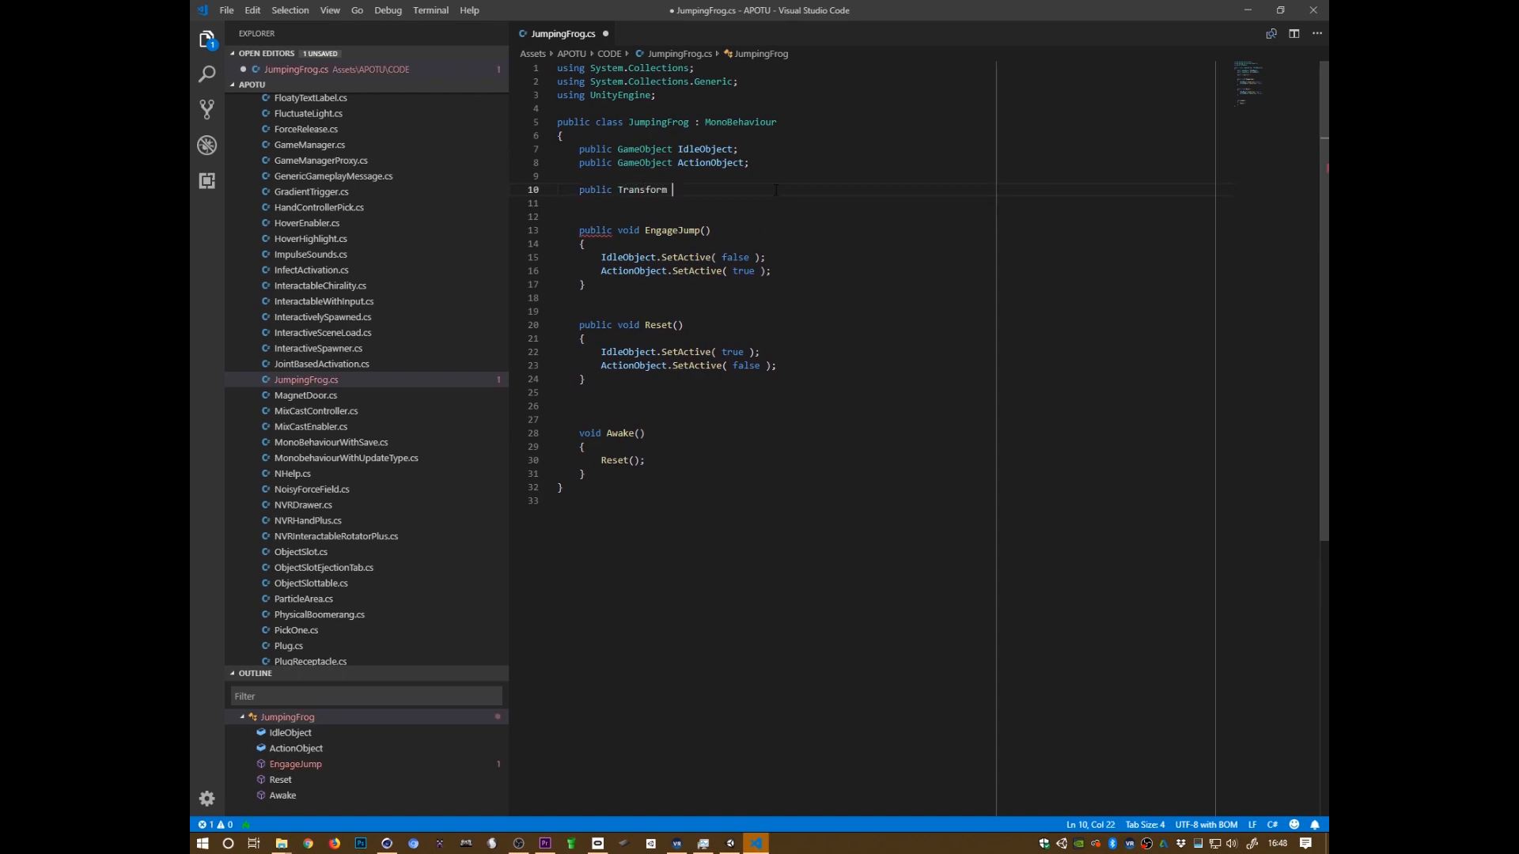
pyautogui.write('Disa')
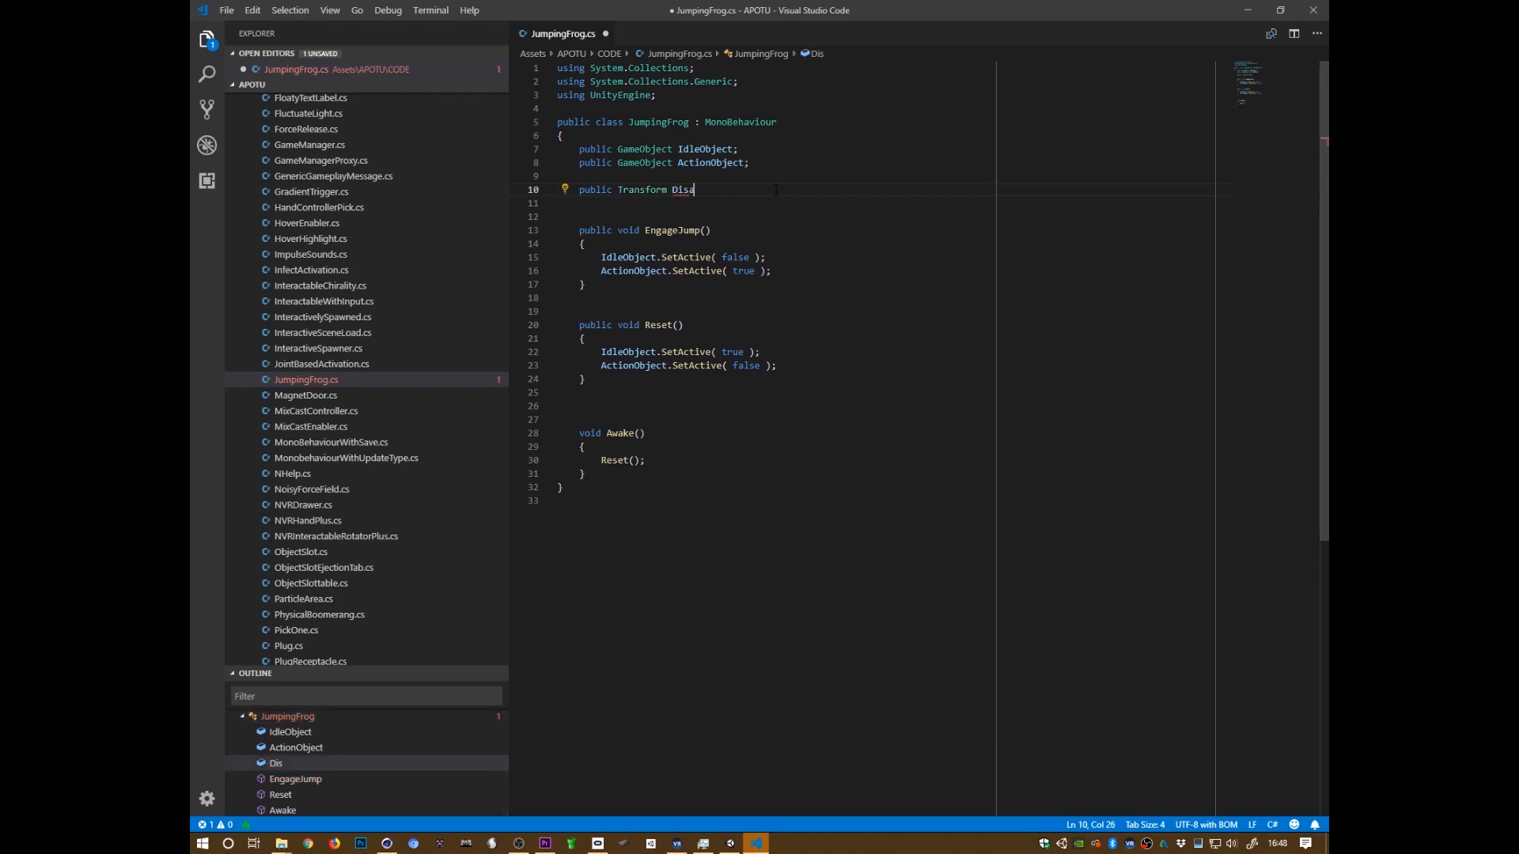
pyautogui.write('ppearSurface')
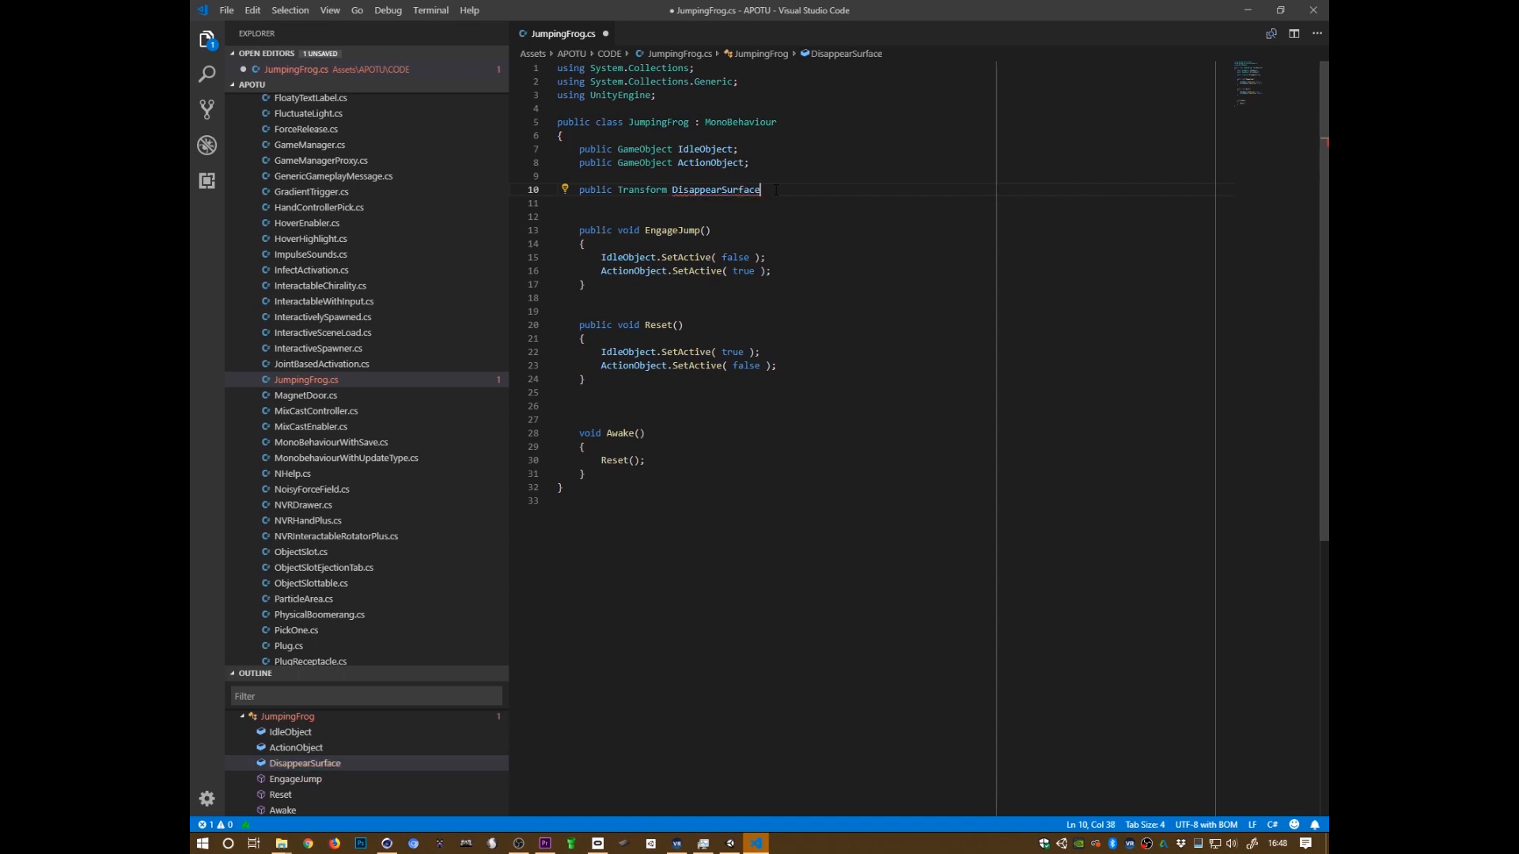
pyautogui.write(';')
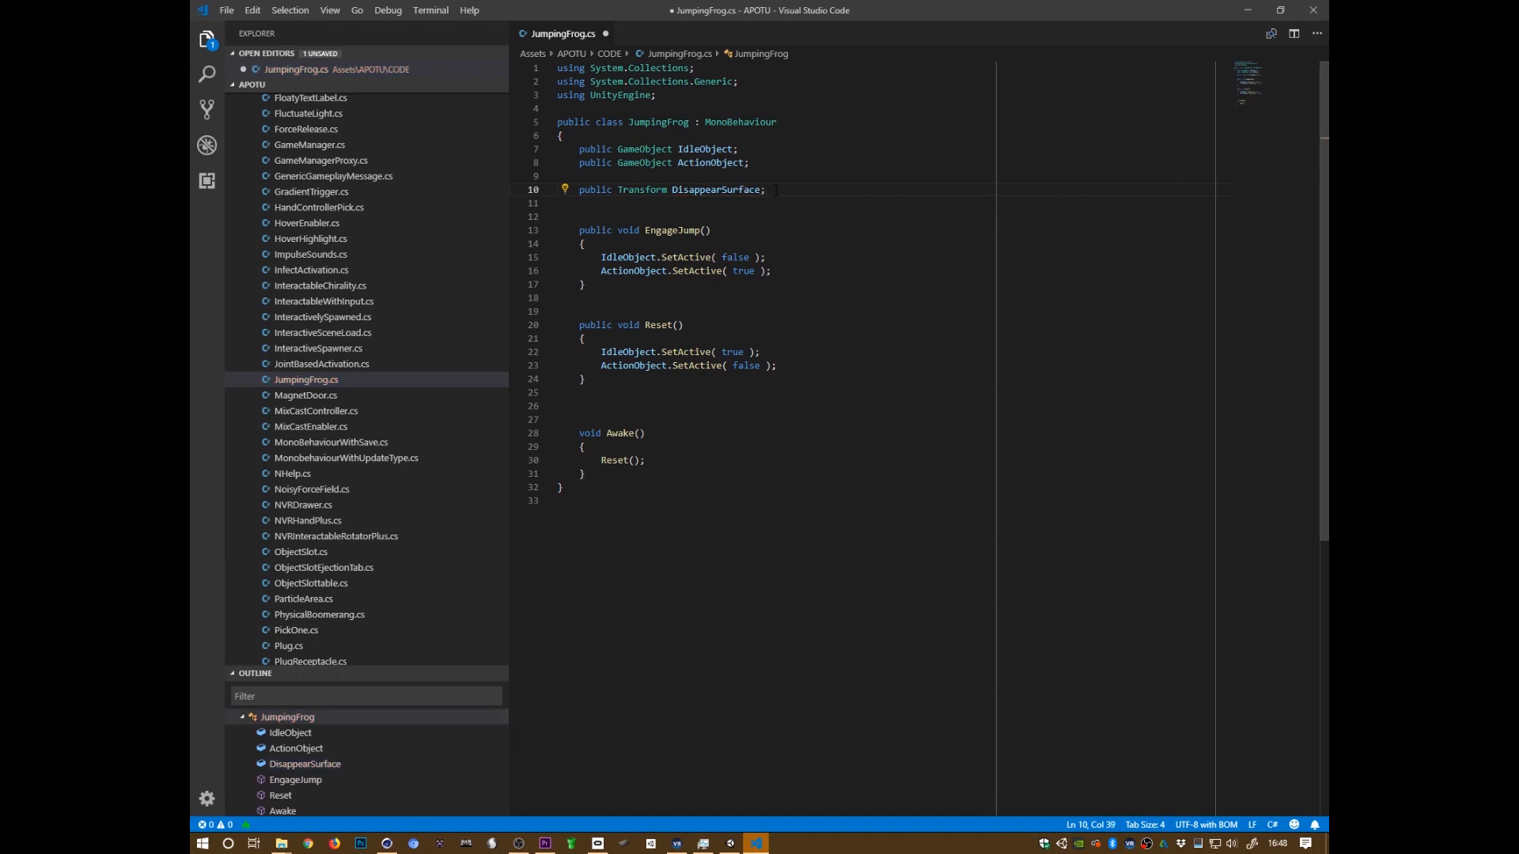
pyautogui.hotkey('ctrl', 's')
# Declare a bool field _isInAction below DisappearSurface and save the script
pyautogui.press('Return')
pyautogui.press('Return')
pyautogui.press('Return')
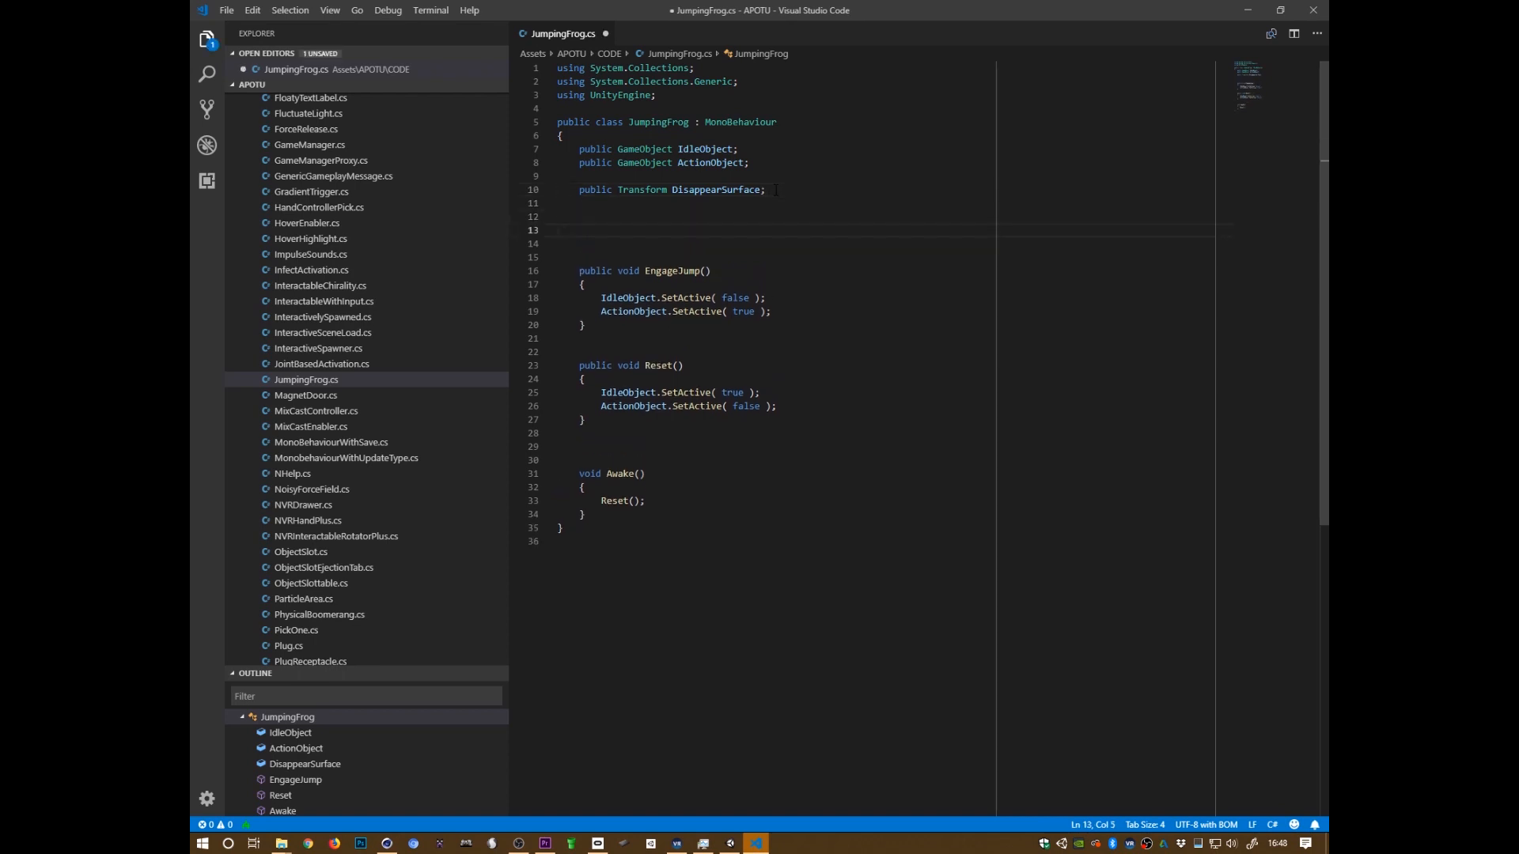
pyautogui.write('bool _')
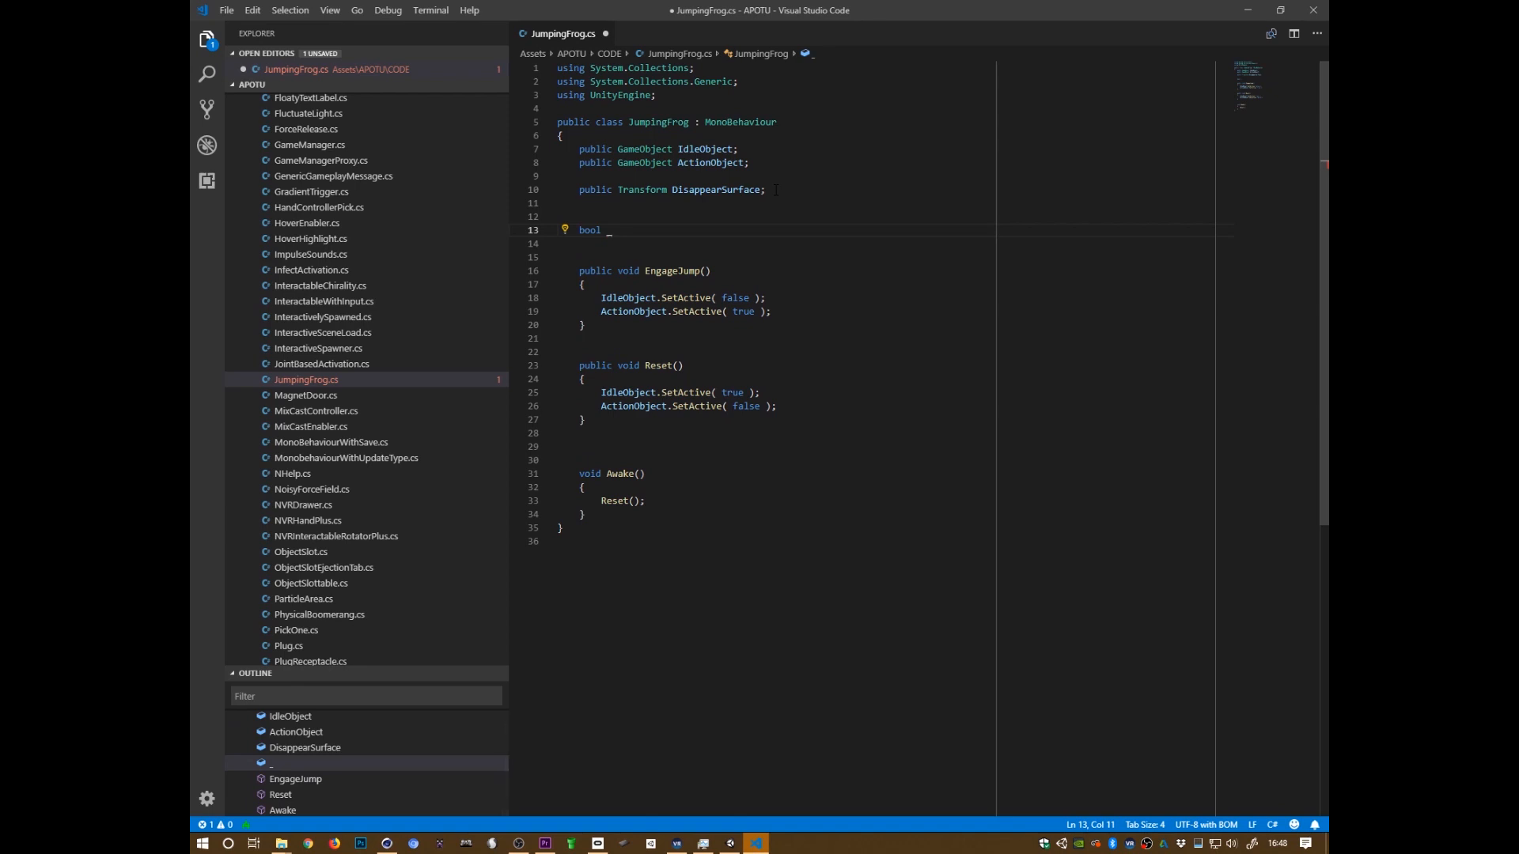
pyautogui.write('isIInAction;')
pyautogui.hotkey('ctrl', 's')
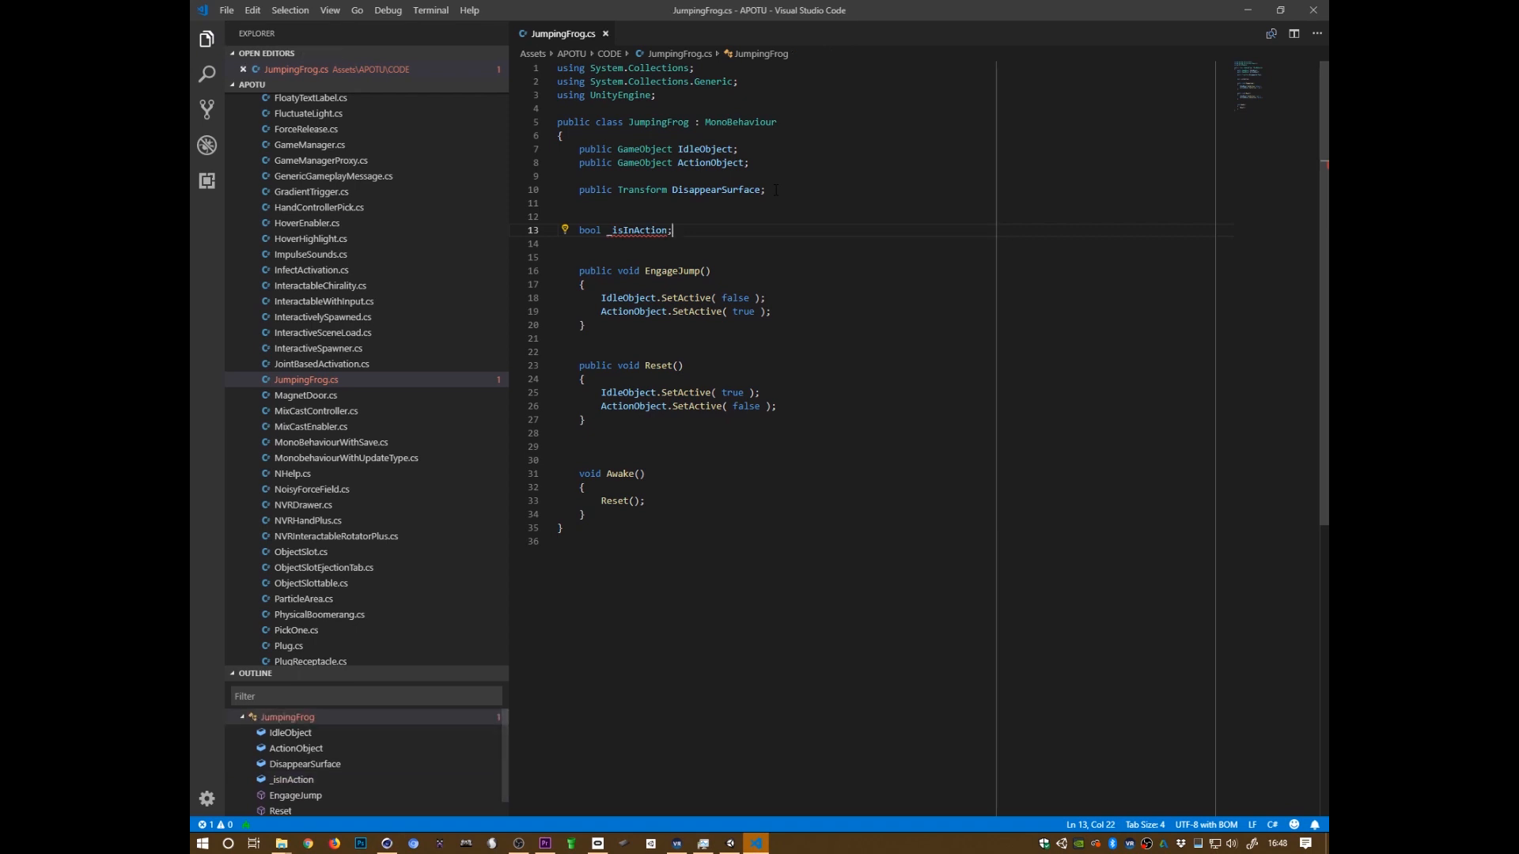
# Set _isInAction to true at the end of EngageJump() and save the script
pyautogui.press('Down')
pyautogui.press('Down')
pyautogui.press('Down')
pyautogui.press('Down')
pyautogui.press('End')
pyautogui.press('Down')
pyautogui.press('Down')
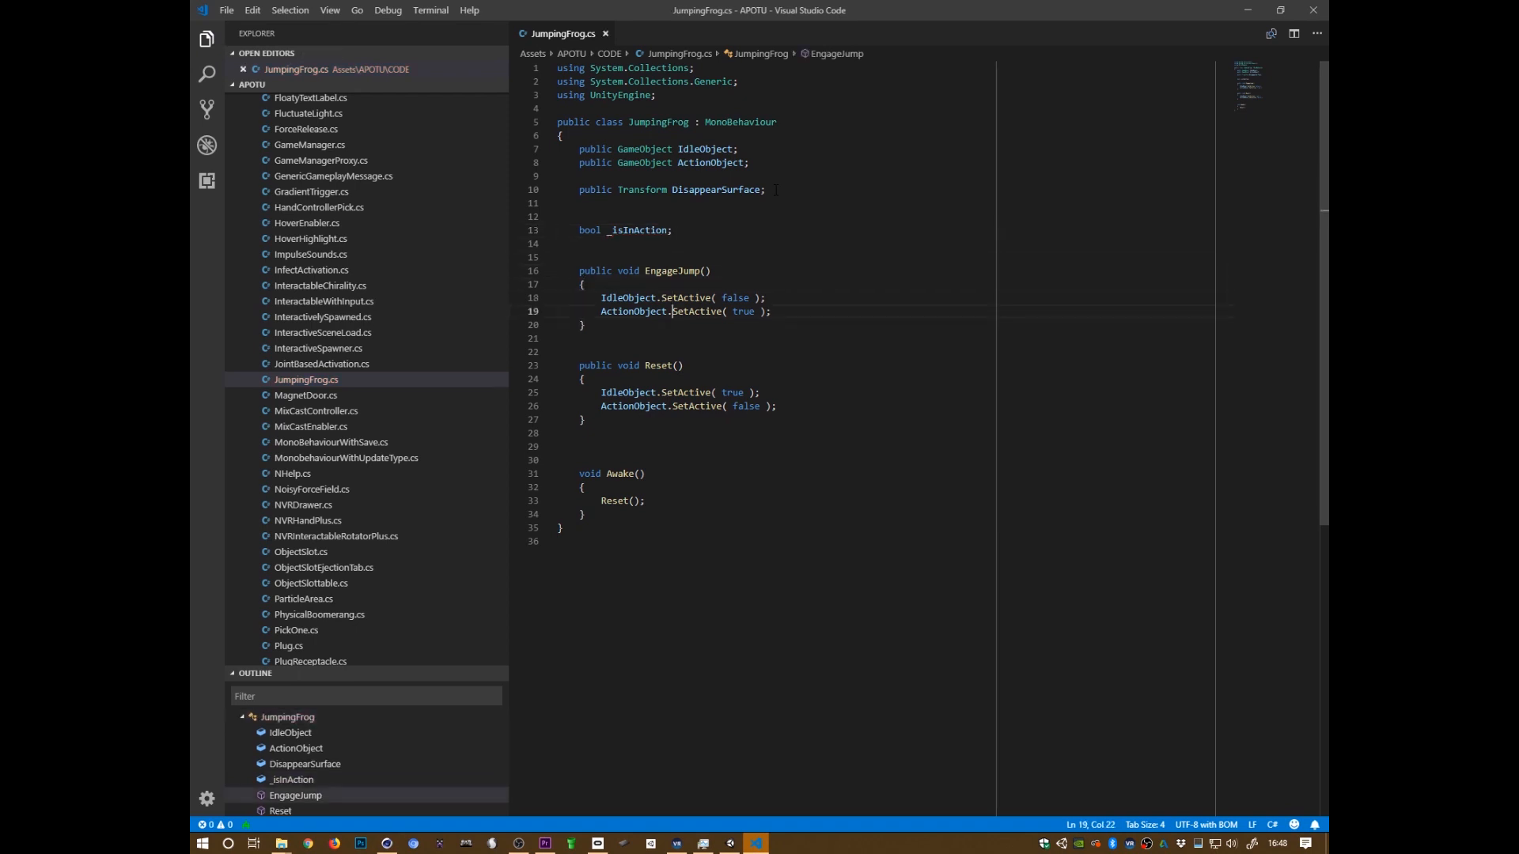
pyautogui.press('Return')
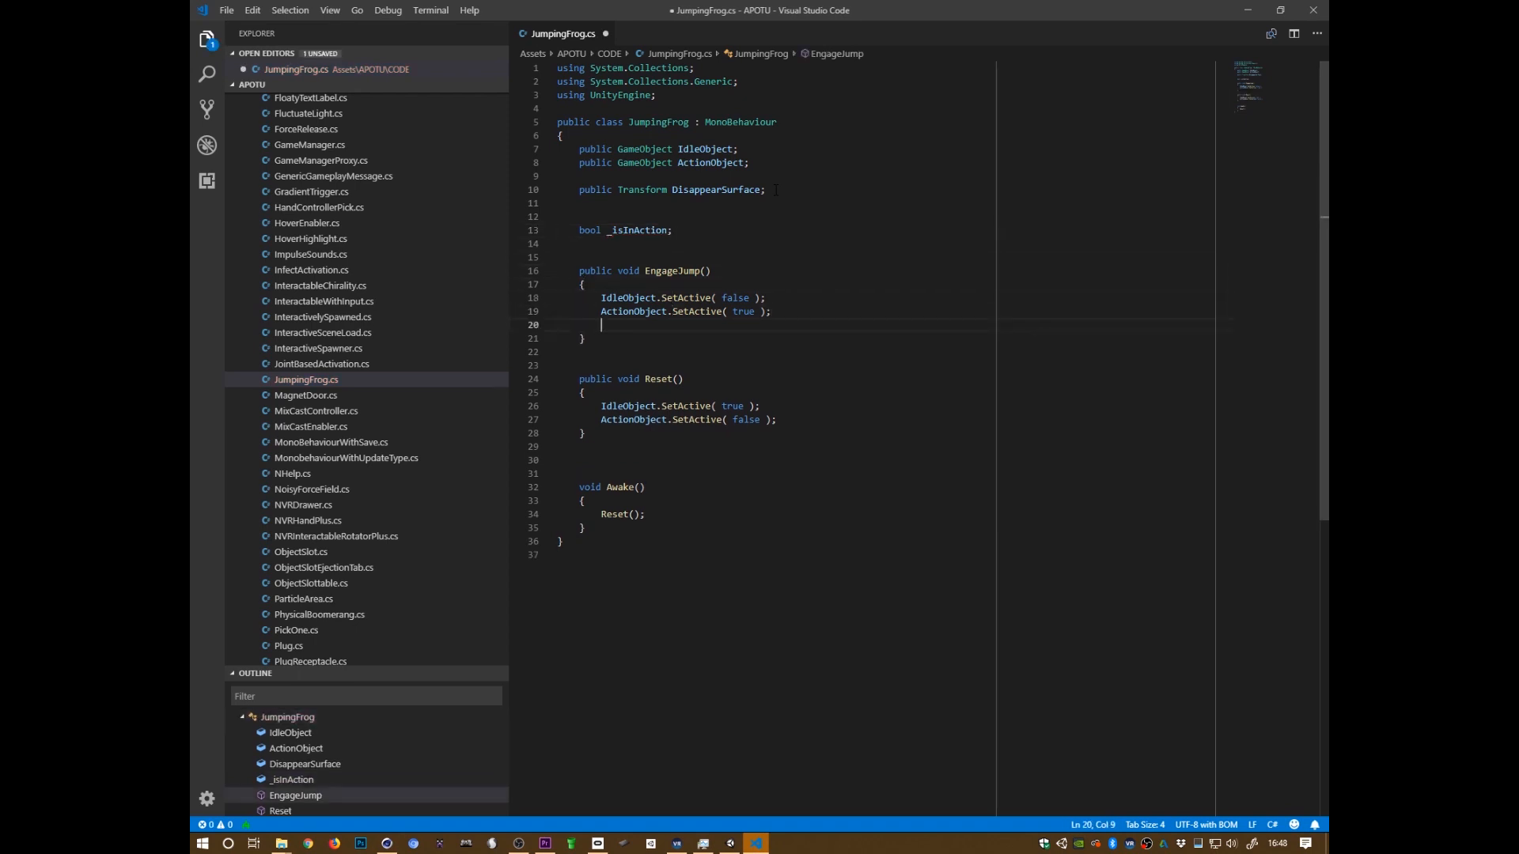
pyautogui.write('_isInAction = true;')
pyautogui.hotkey('ctrl', 's')
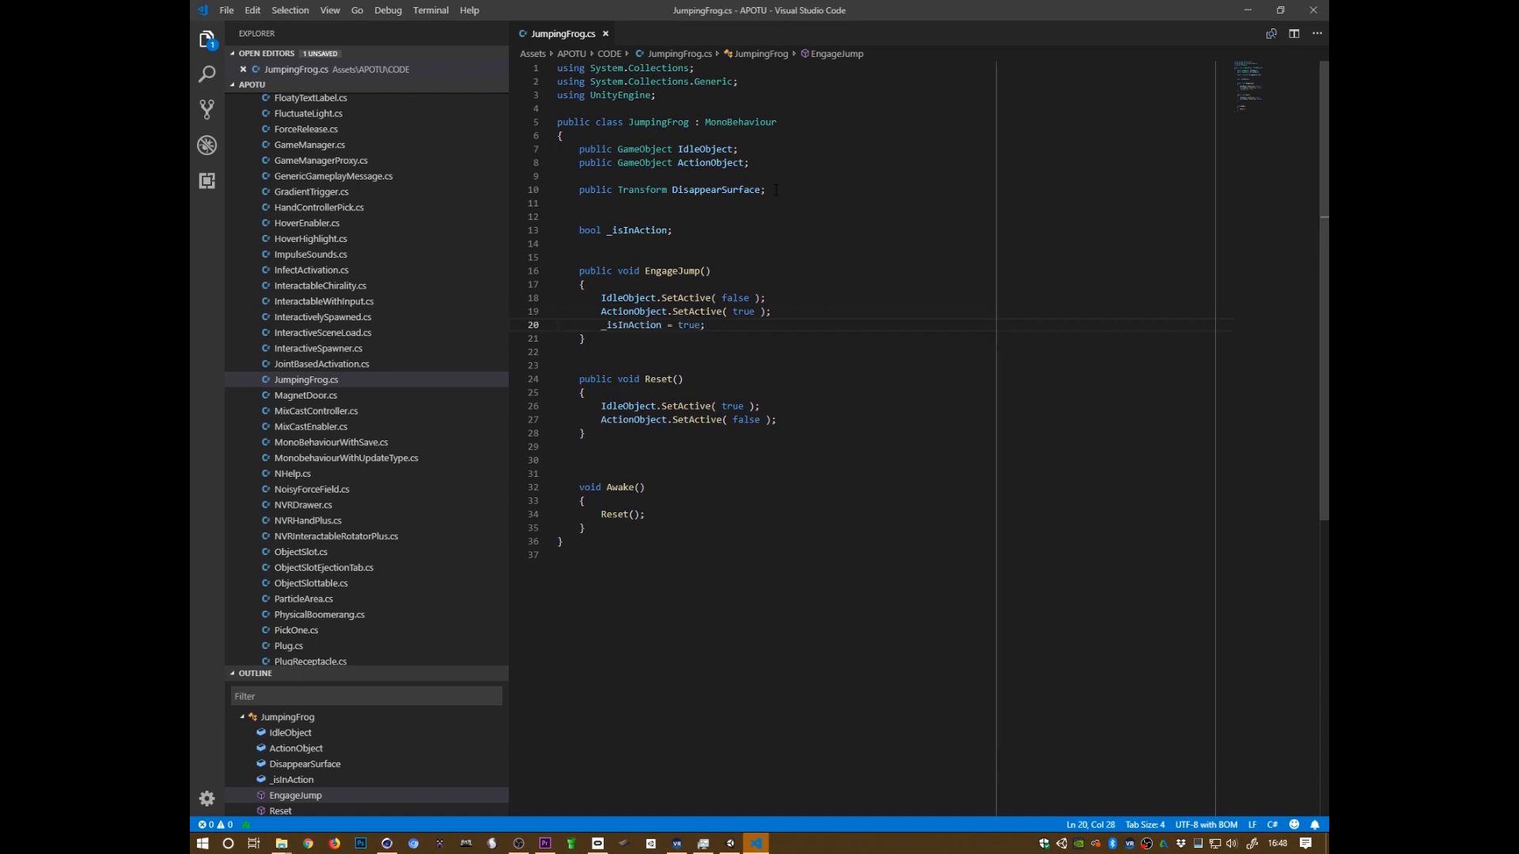
# Set _isInAction to false at the end of Reset() and save the script
pyautogui.press('Down')
pyautogui.press('Down')
pyautogui.press('Down')
pyautogui.press('Down')
pyautogui.press('Down')
pyautogui.press('Down')
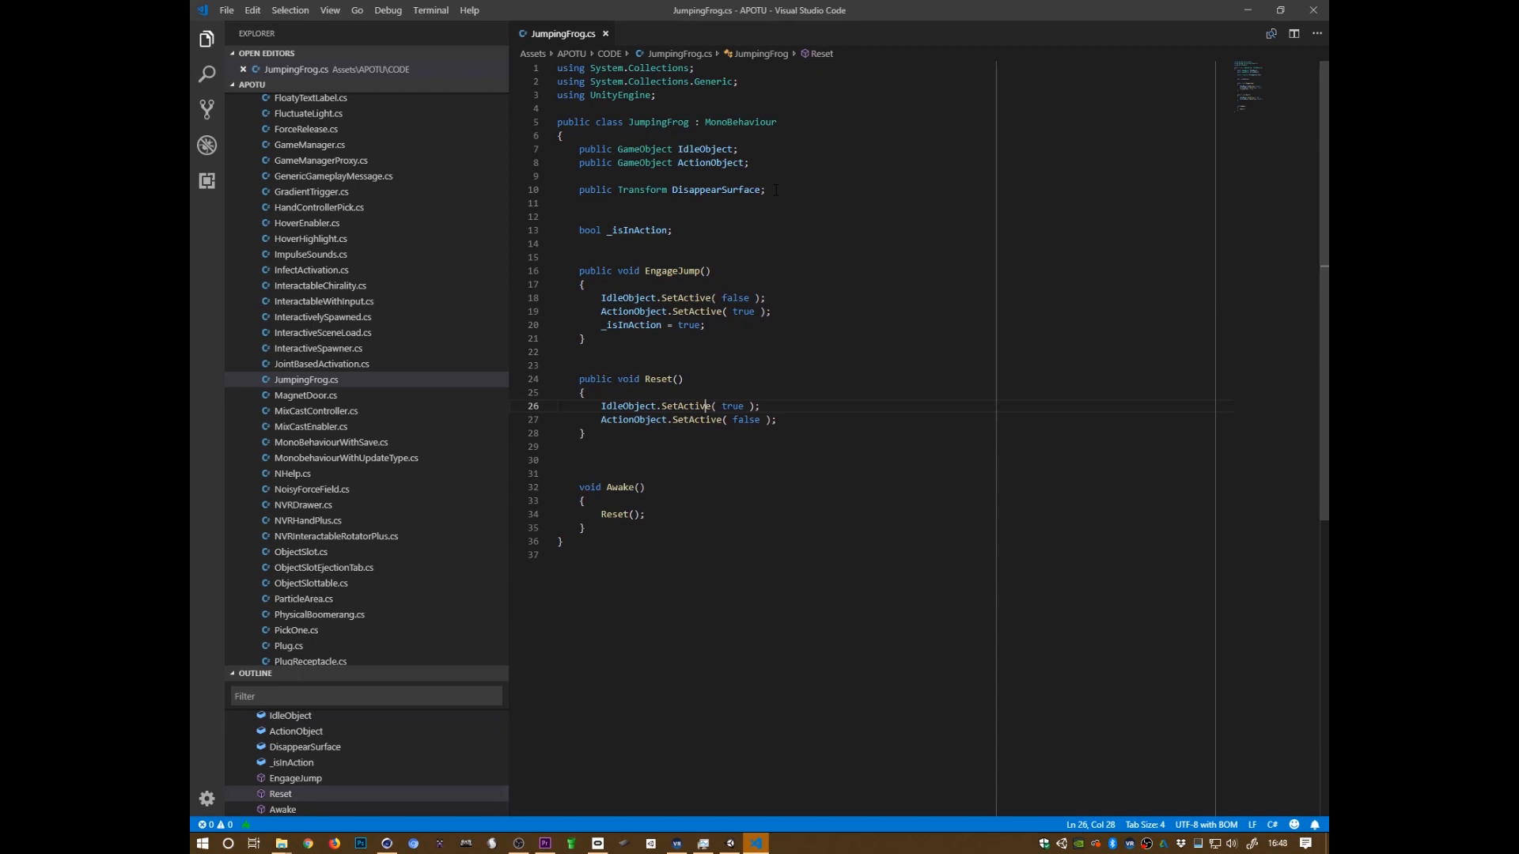
pyautogui.press('Up')
pyautogui.press('Down')
pyautogui.press('Down')
pyautogui.press('End')
pyautogui.press('Return')
pyautogui.write('_i')
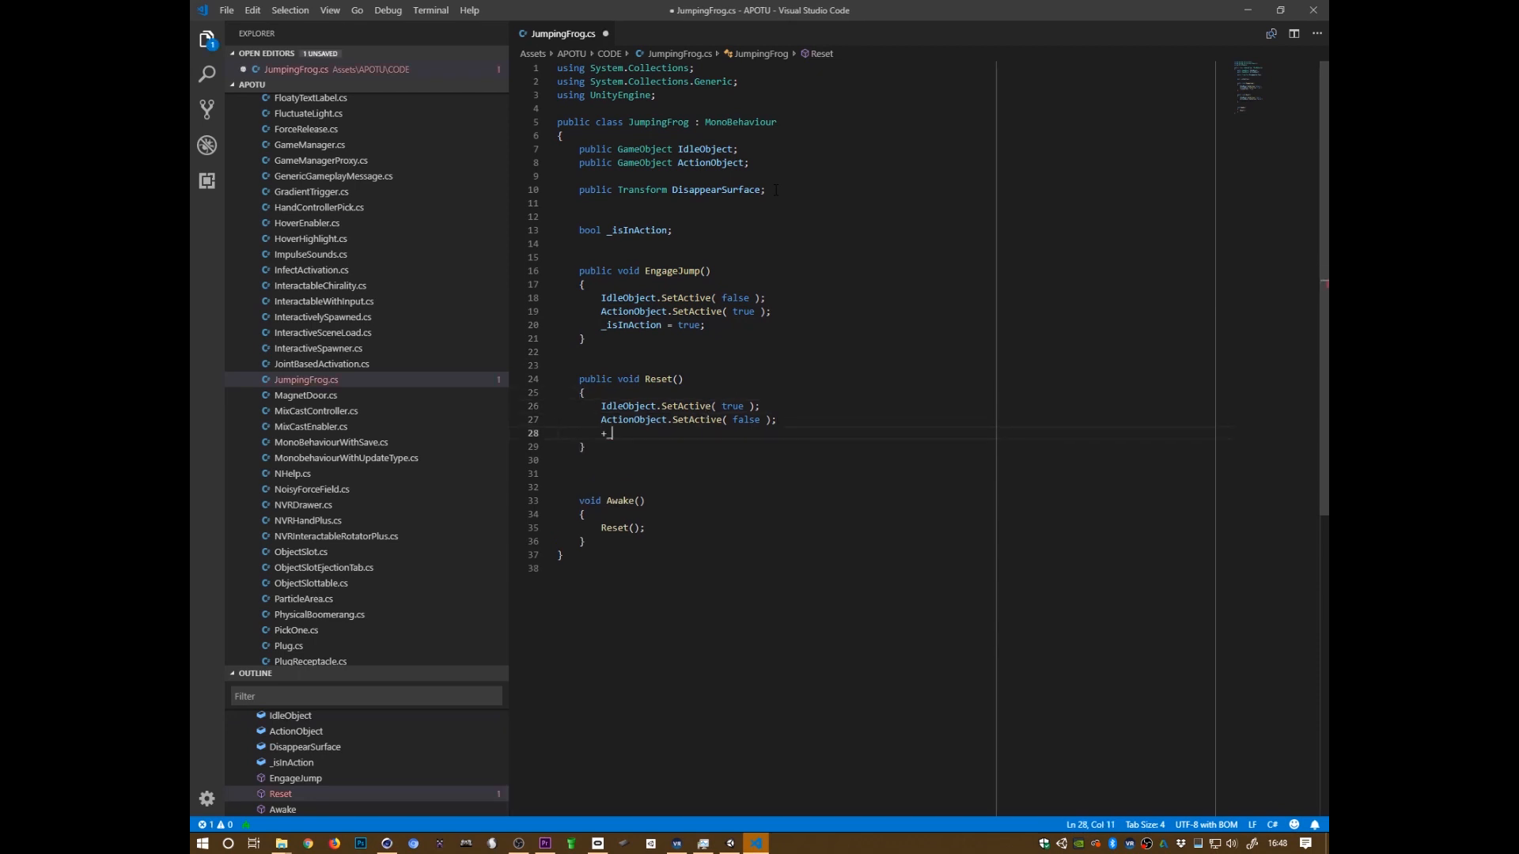
pyautogui.press('BackSpace')
pyautogui.press('BackSpace')
pyautogui.write('_isInAction = false;')
pyautogui.hotkey('ctrl', 's')
# Add an empty void Update() method below Awake() and save the script
pyautogui.press('Down')
pyautogui.press('Down')
pyautogui.press('Down')
pyautogui.press('Down')
pyautogui.press('Down')
pyautogui.press('Down')
pyautogui.press('Down')
pyautogui.press('Down')
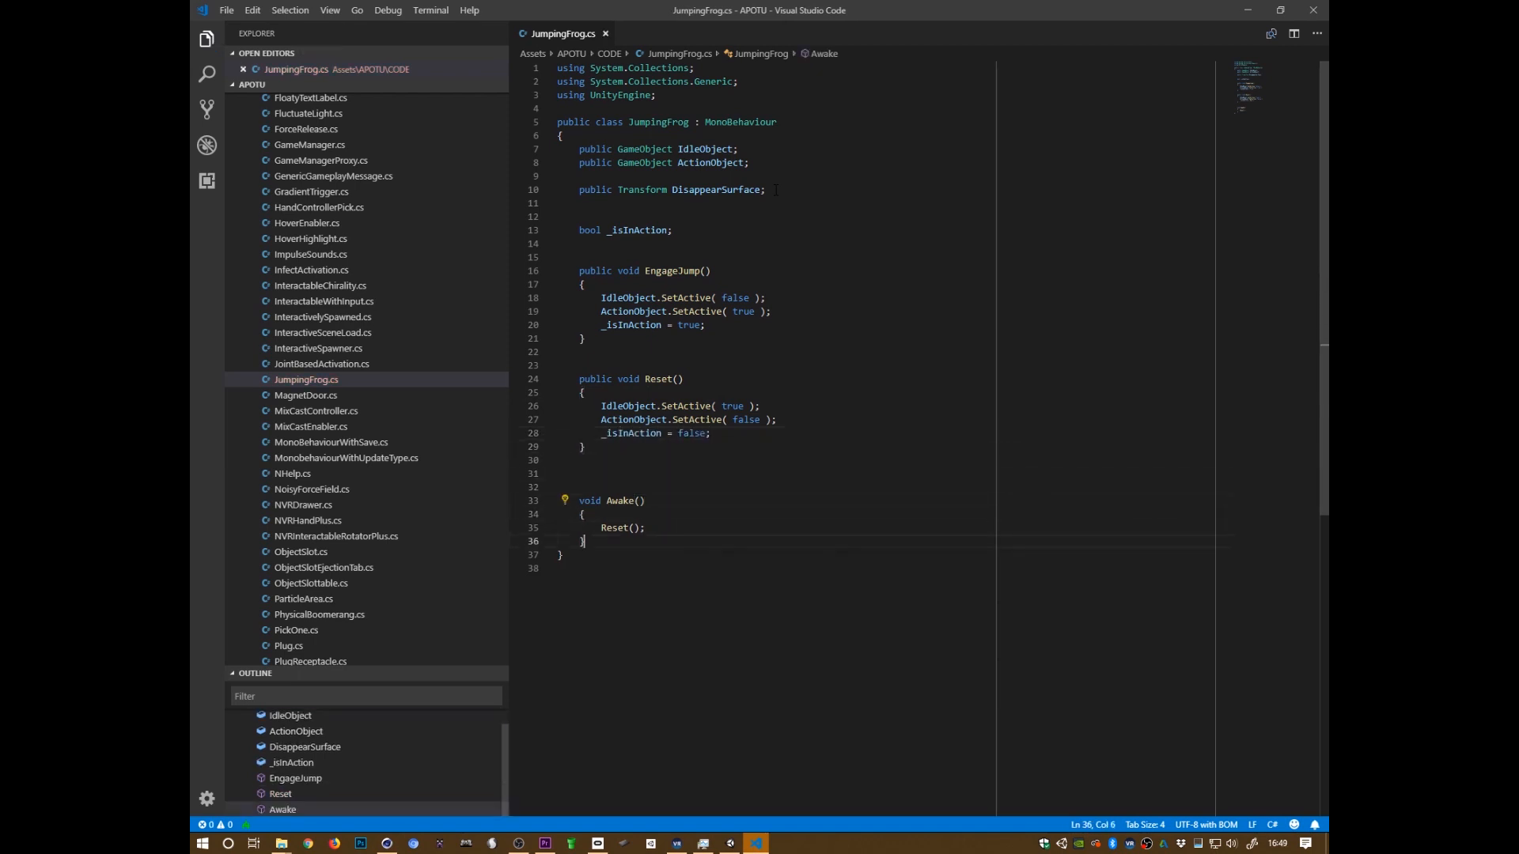
pyautogui.press('Return')
pyautogui.press('Return')
pyautogui.press('Return')
pyautogui.press('Return')
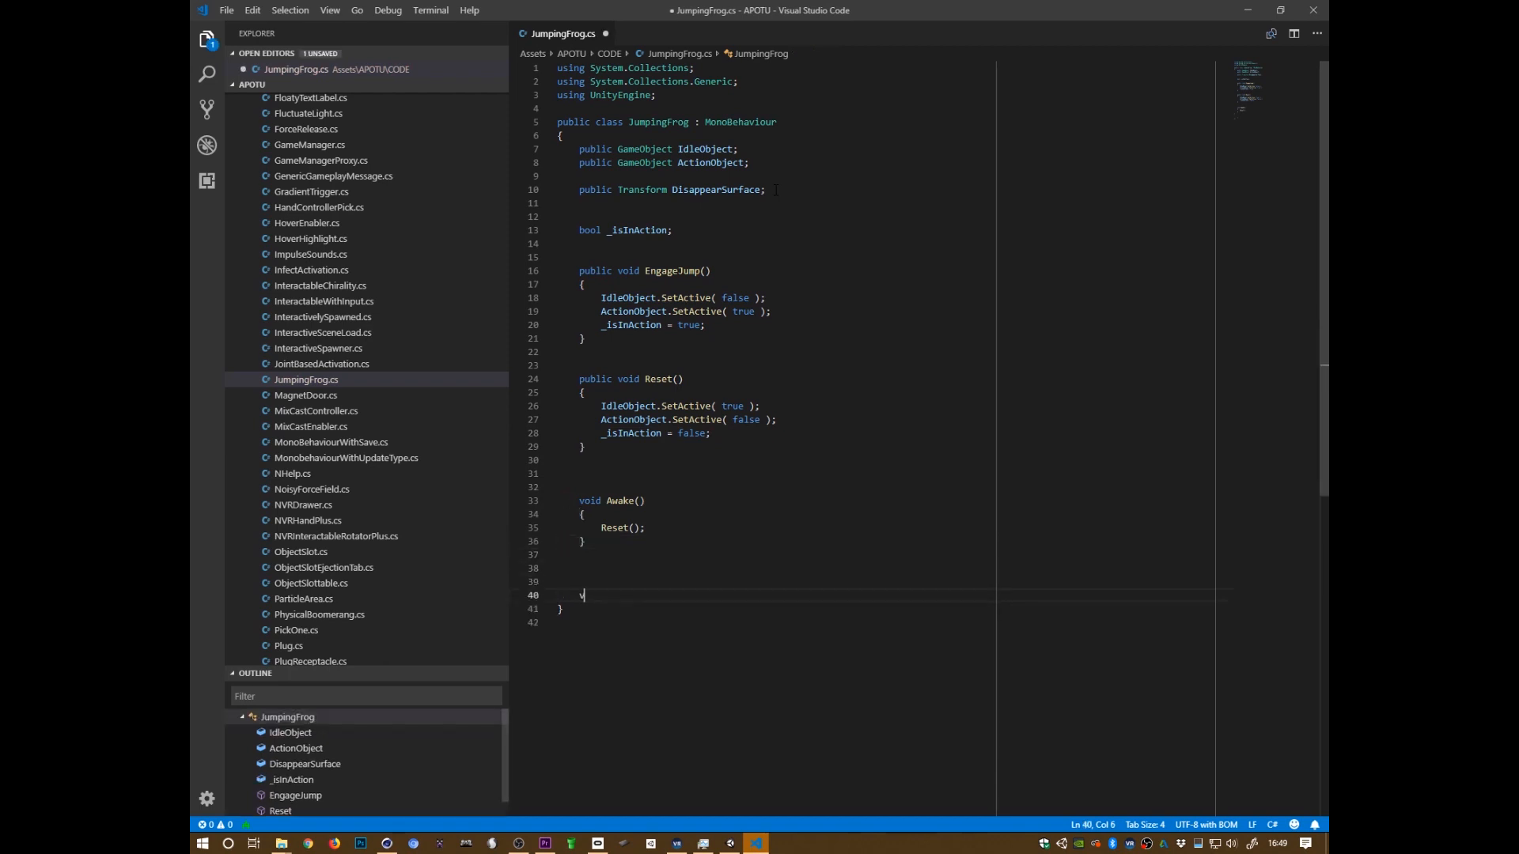
pyautogui.write('void ')
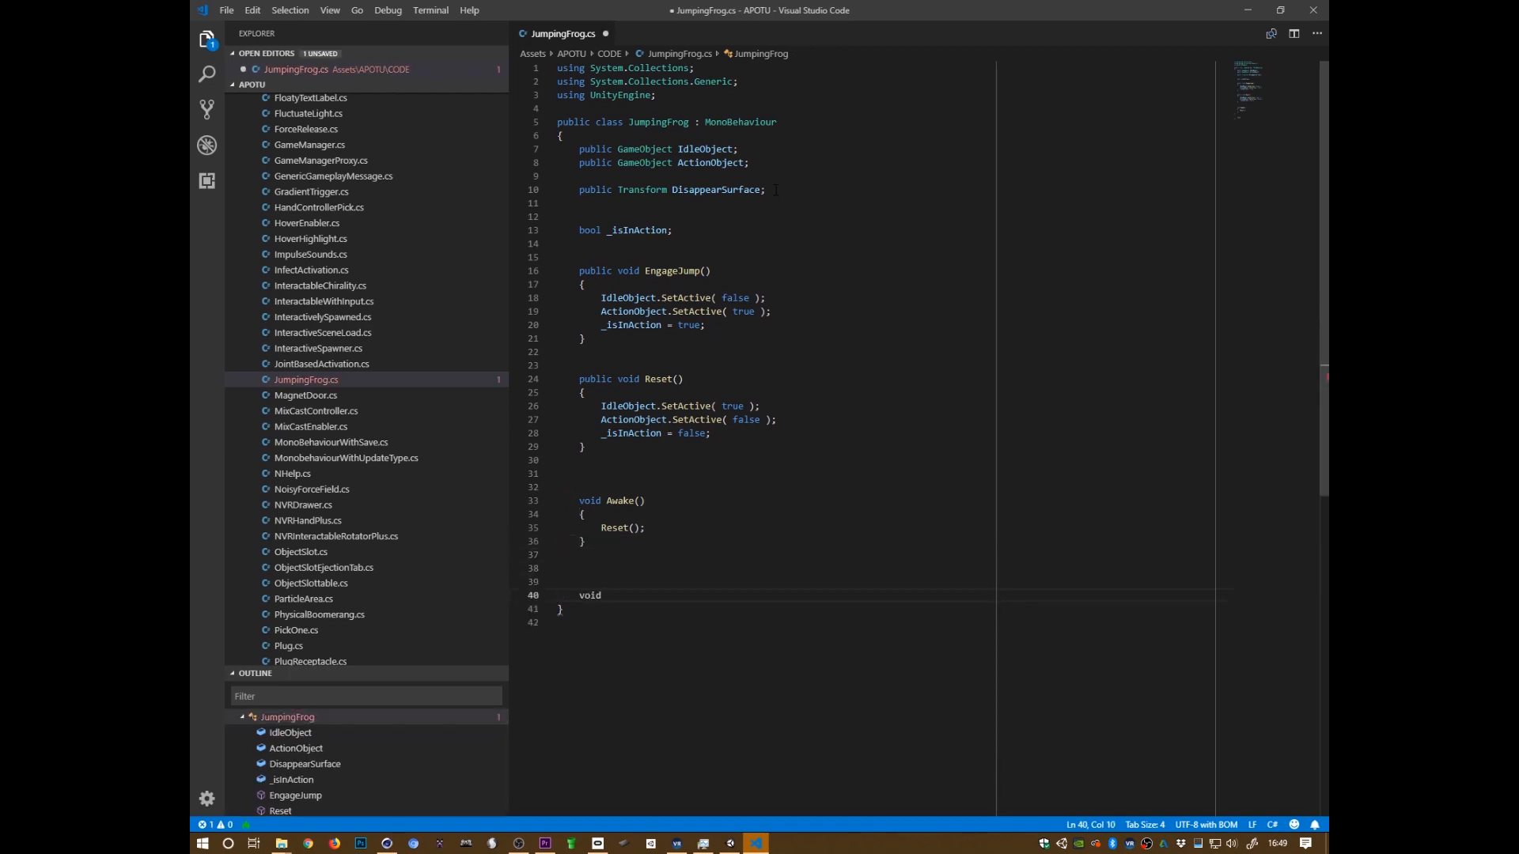
pyautogui.write('Update()')
pyautogui.press('Return')
pyautogui.write('{')
pyautogui.press('Return')
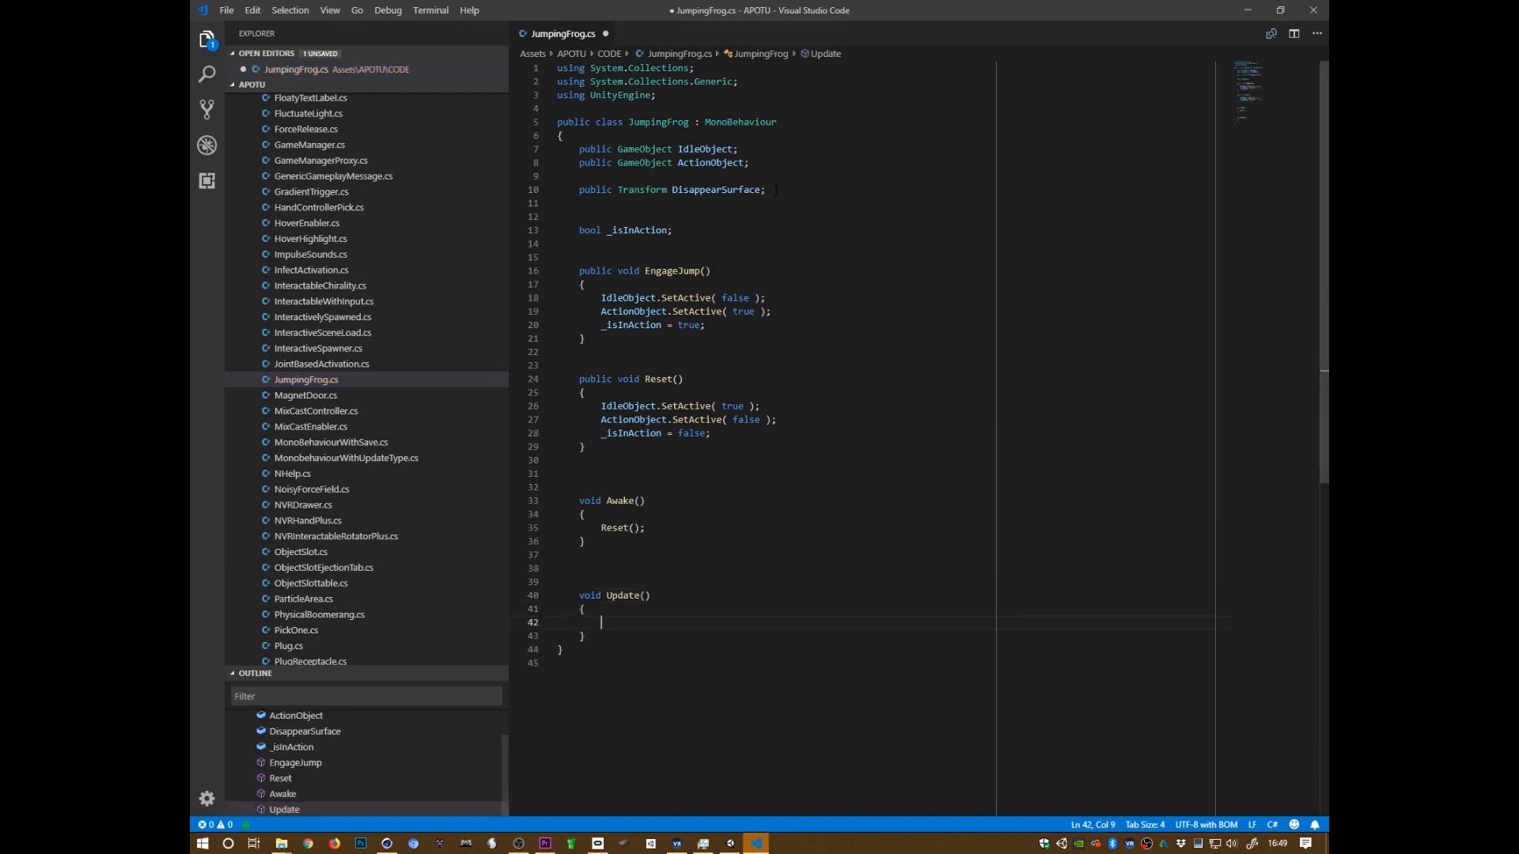
pyautogui.hotkey('ctrl', 's')
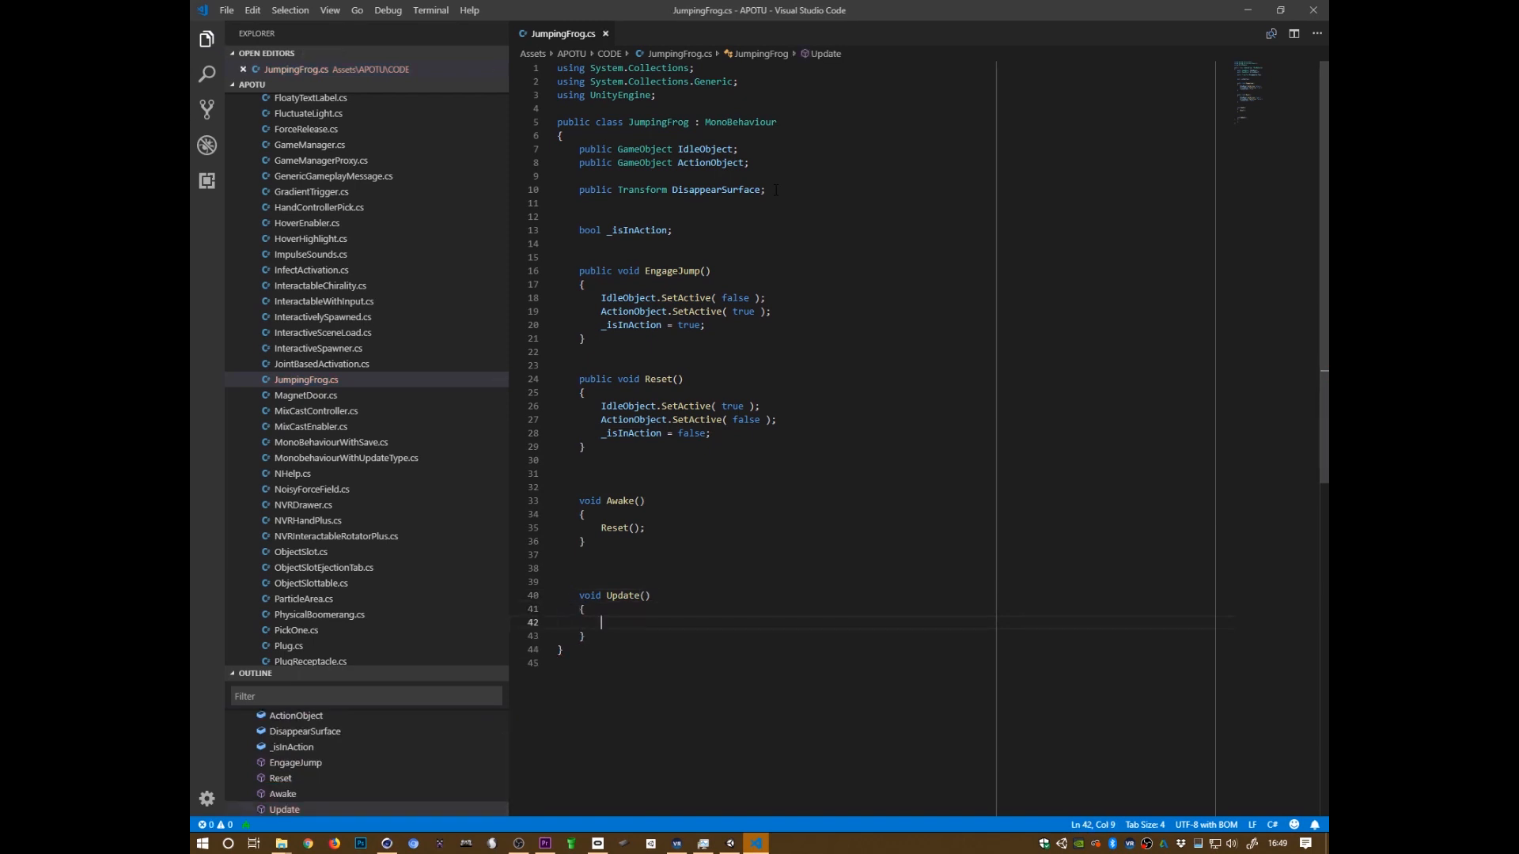
# Add an if( _isInAction ) block with braces inside Update() and save the script
pyautogui.write('if( ')
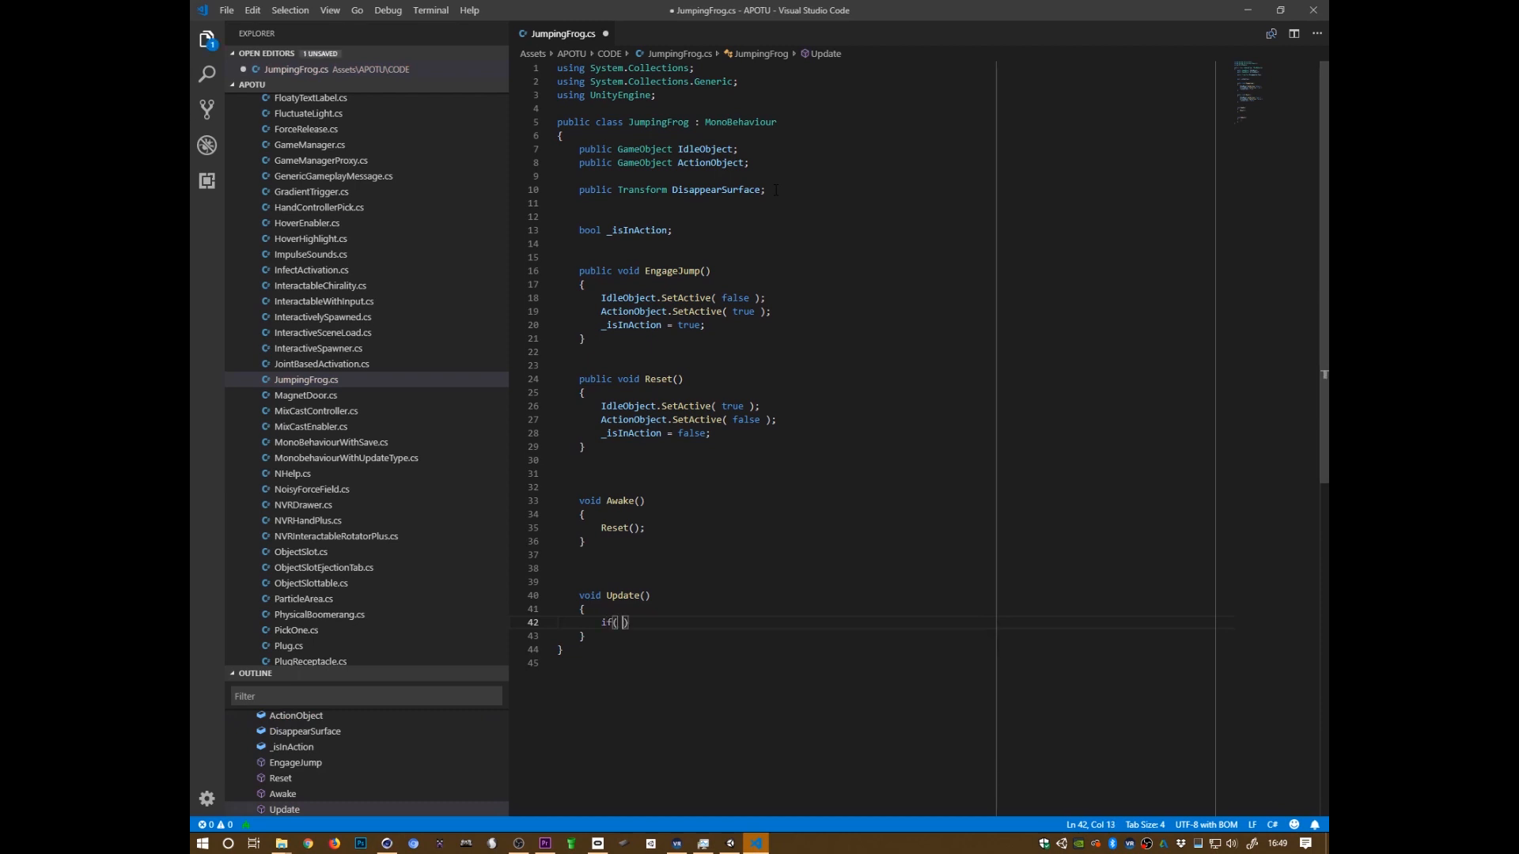
pyautogui.write('_isIn')
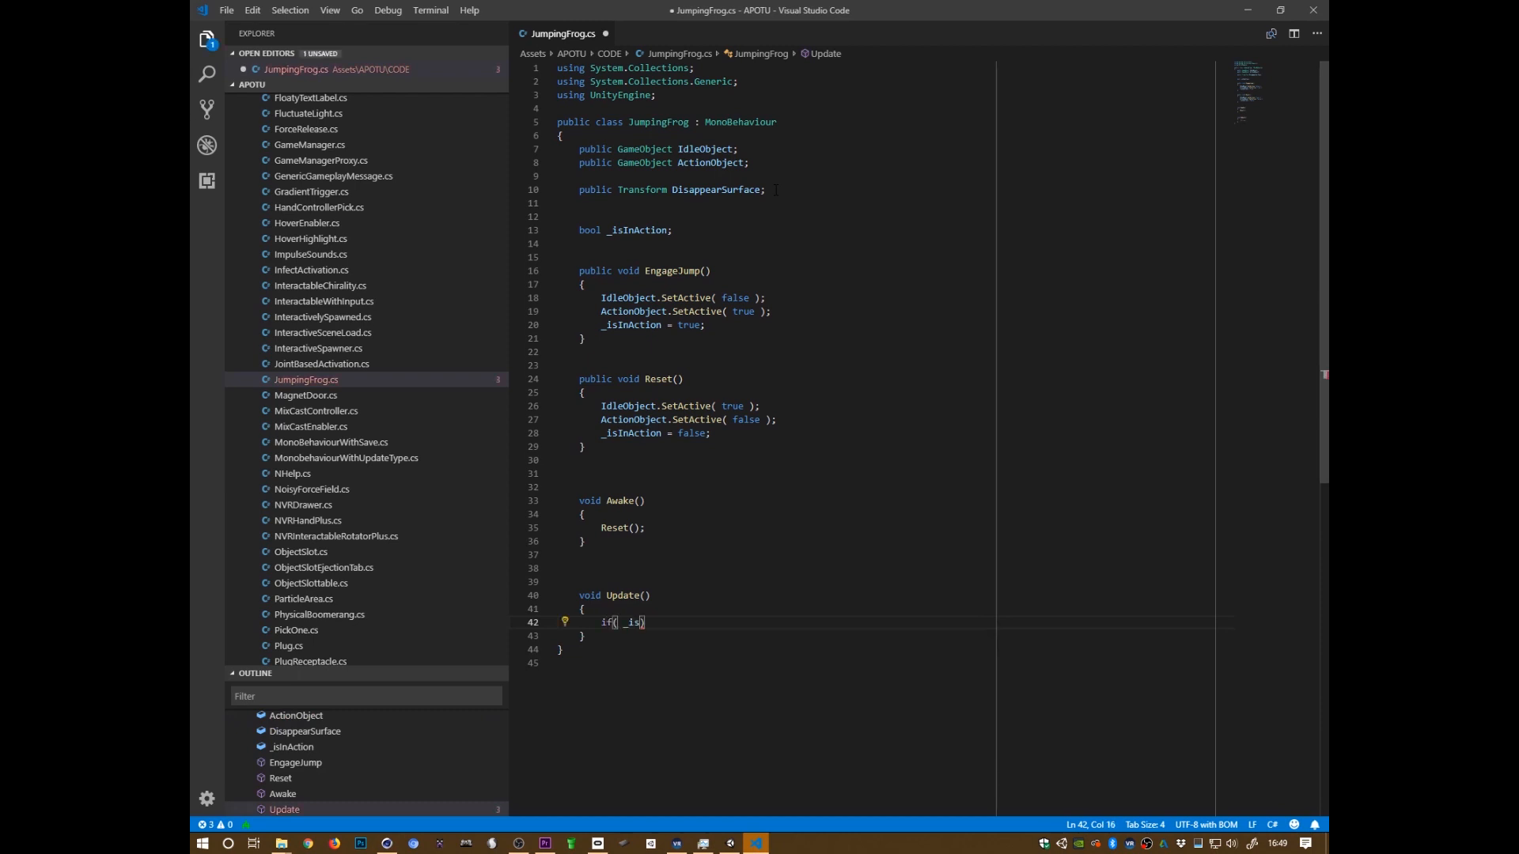
pyautogui.write('Action )')
pyautogui.press('Return')
pyautogui.write('{')
pyautogui.press('Return')
pyautogui.hotkey('ctrl', 's')
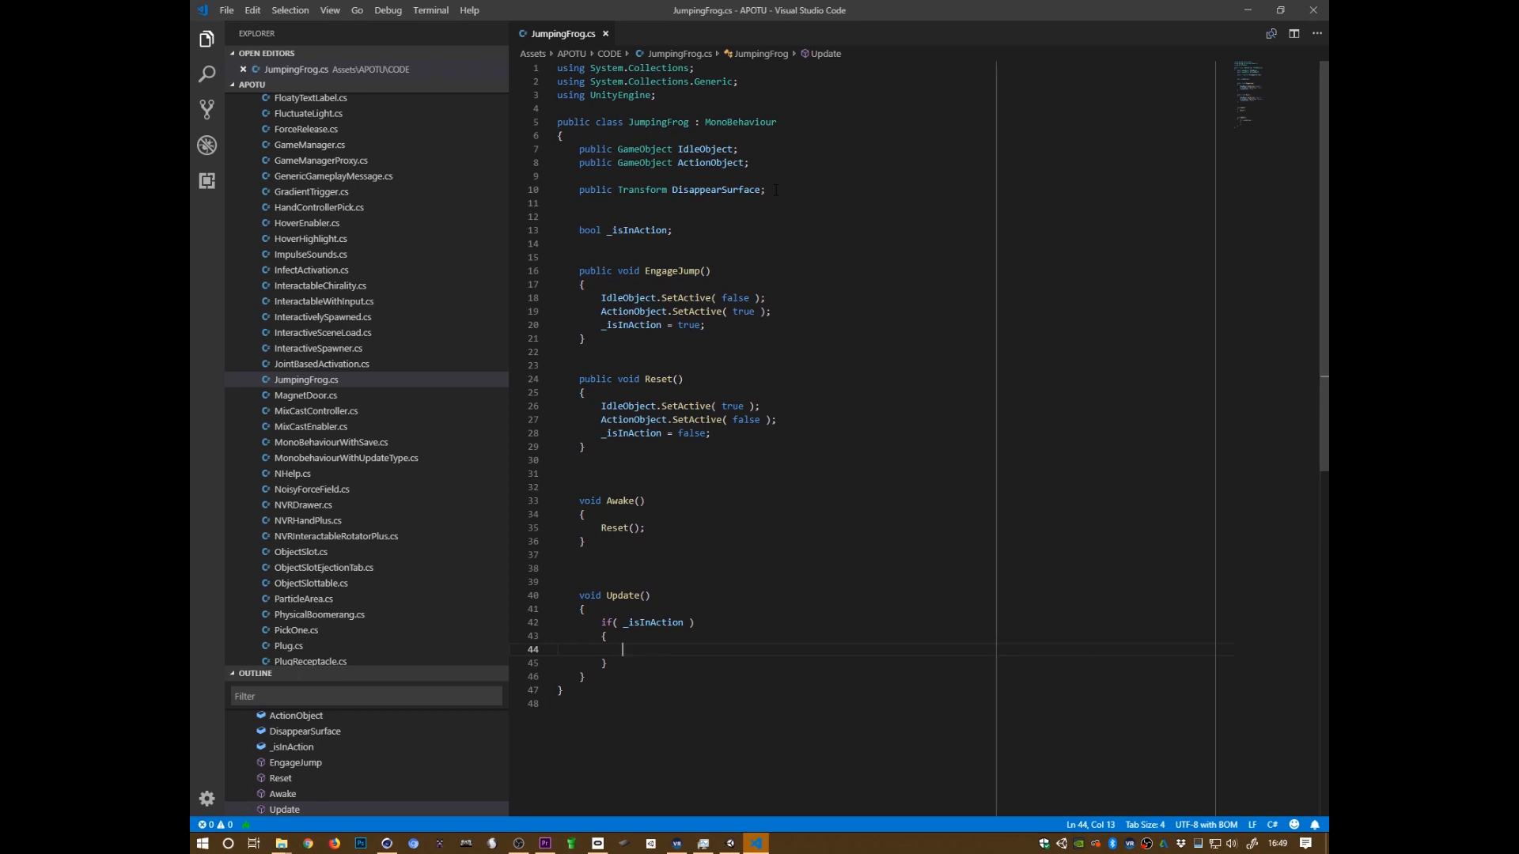
# Inside the _isInAction block, write the condition if( DisappearSurface.InverseTransform( ActionObject.position ).y <= 0 )
pyautogui.write('Disappe')
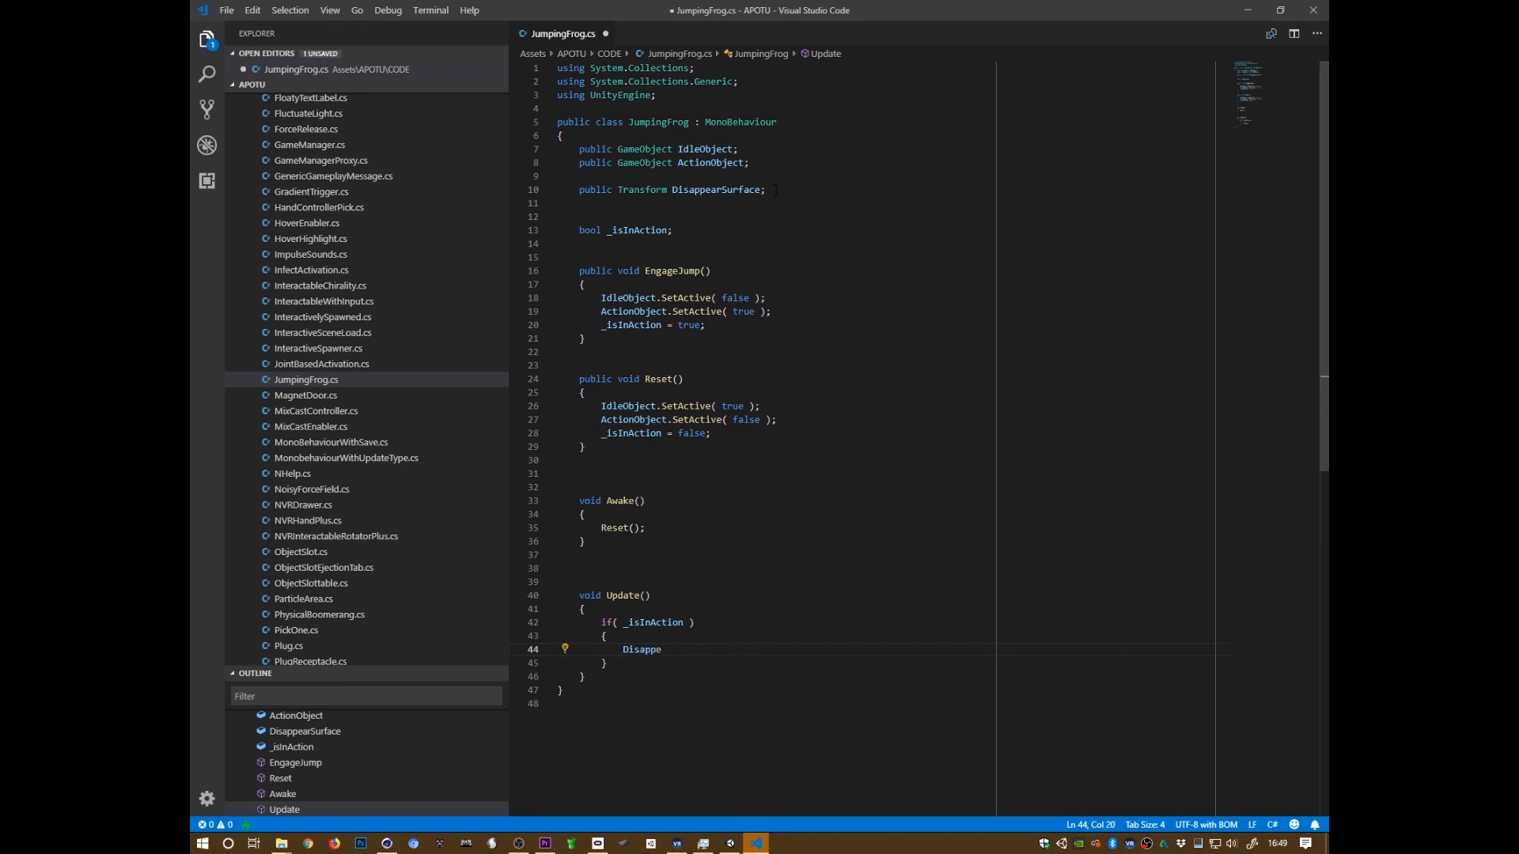
pyautogui.press('Tab')
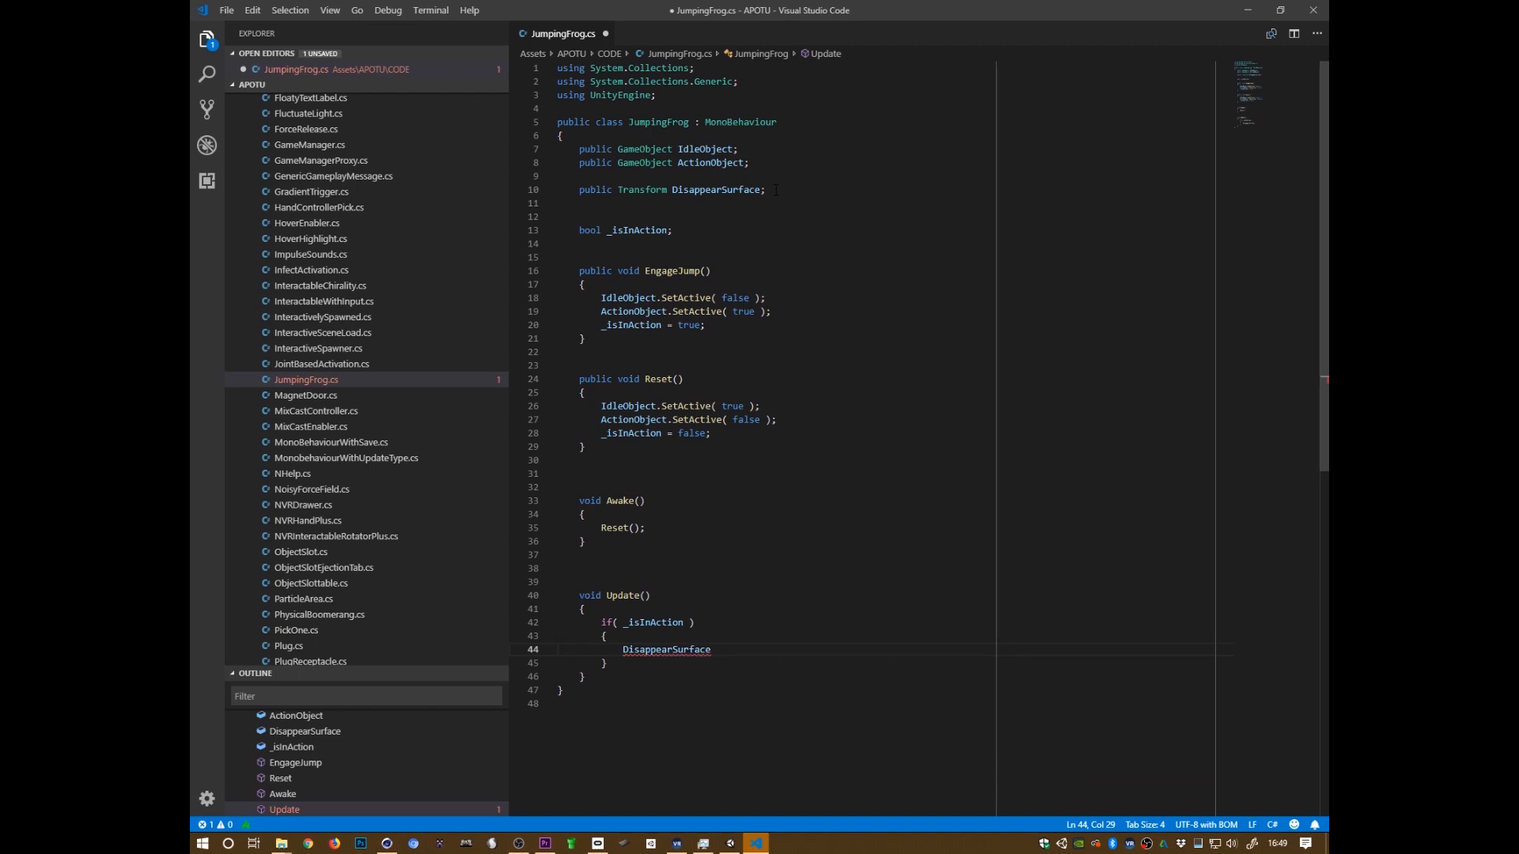
pyautogui.write('.Inverse')
pyautogui.write('Transform( ')
pyautogui.write('A')
pyautogui.write('ction')
pyautogui.write('Object')
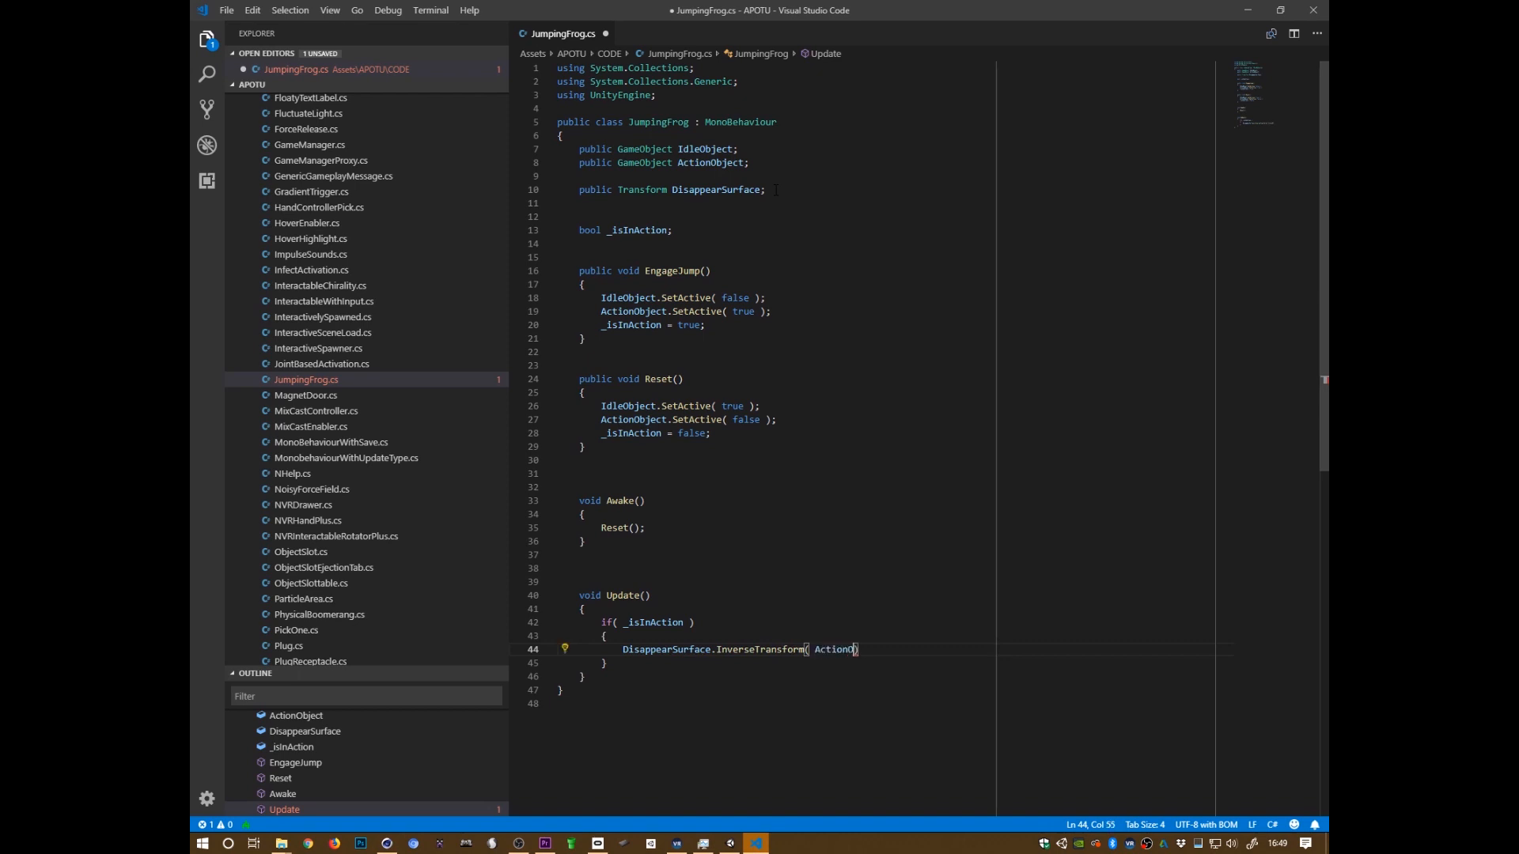
pyautogui.write('.positio')
pyautogui.write('n ')
pyautogui.write('.y')
pyautogui.write(' >')
pyautogui.write('<')
pyautogui.write('= 0')
pyautogui.press('Right')
pyautogui.write(')')
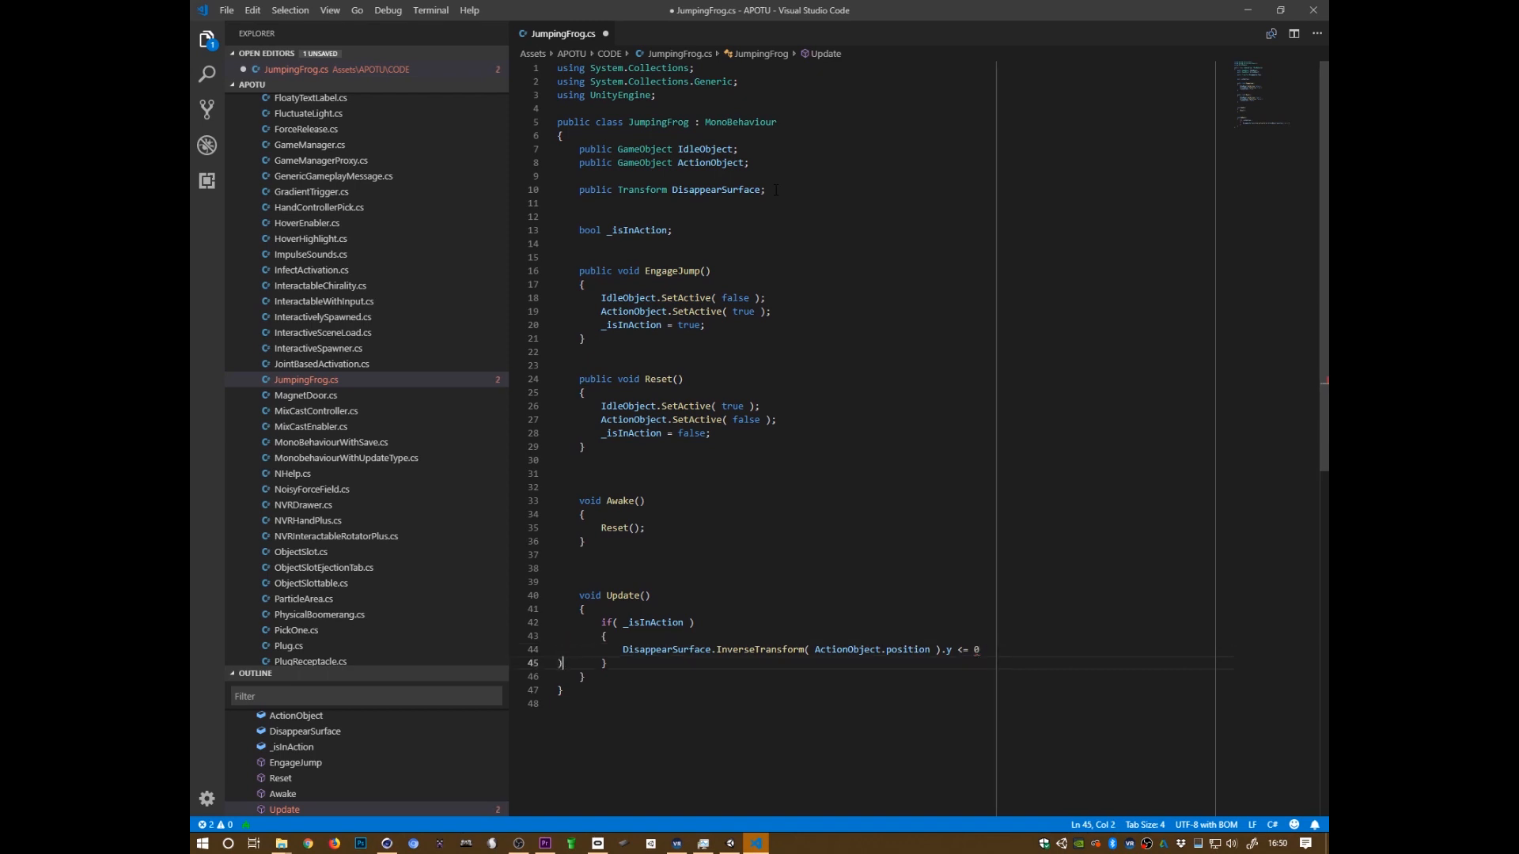
pyautogui.press('BackSpace')
pyautogui.press('Left')
pyautogui.write(')')
pyautogui.press('Home')
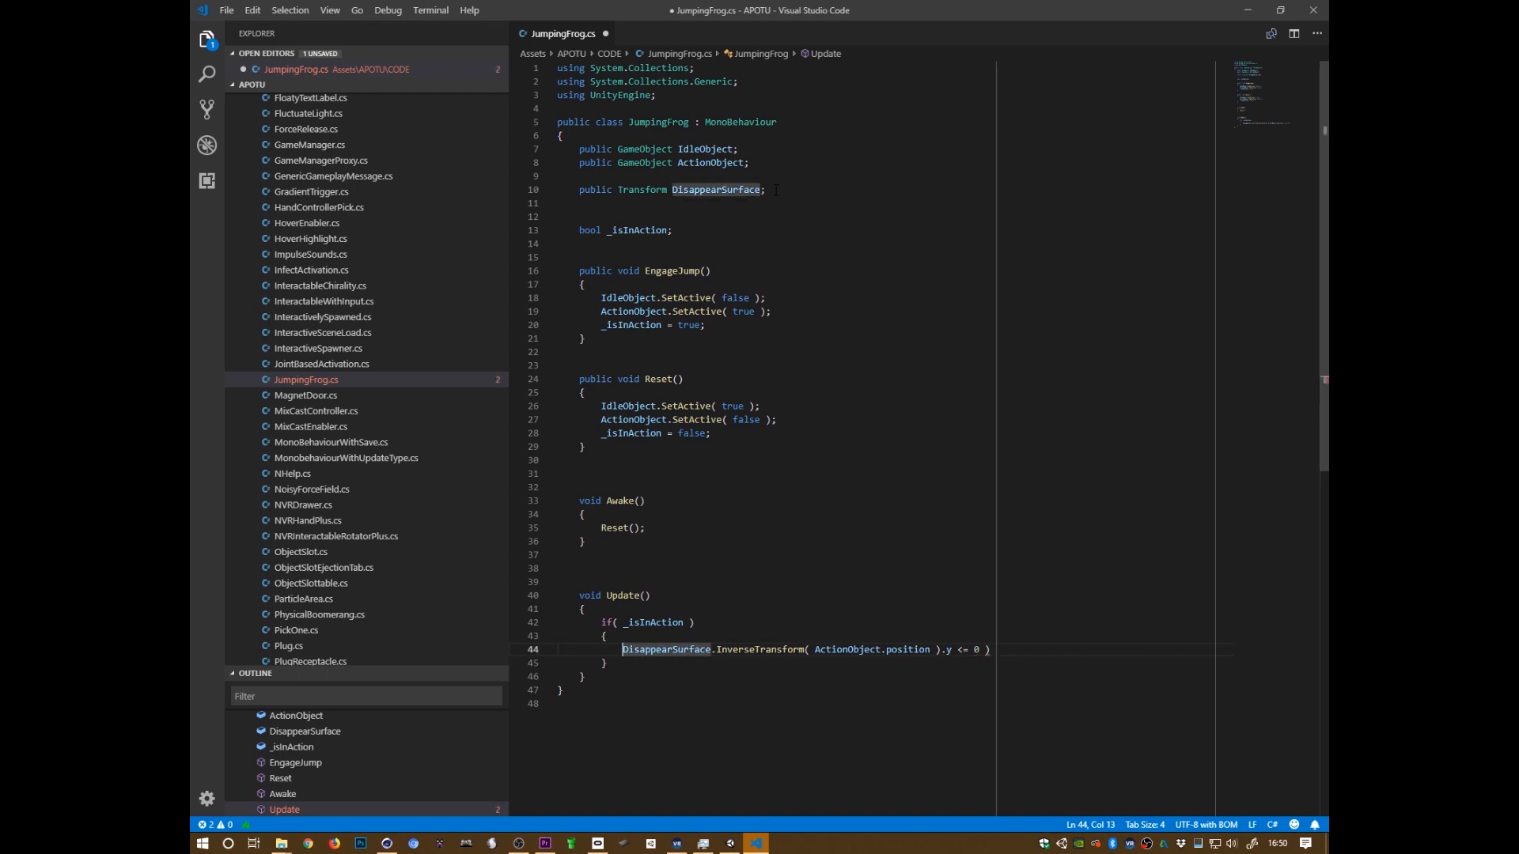
pyautogui.write('if(')
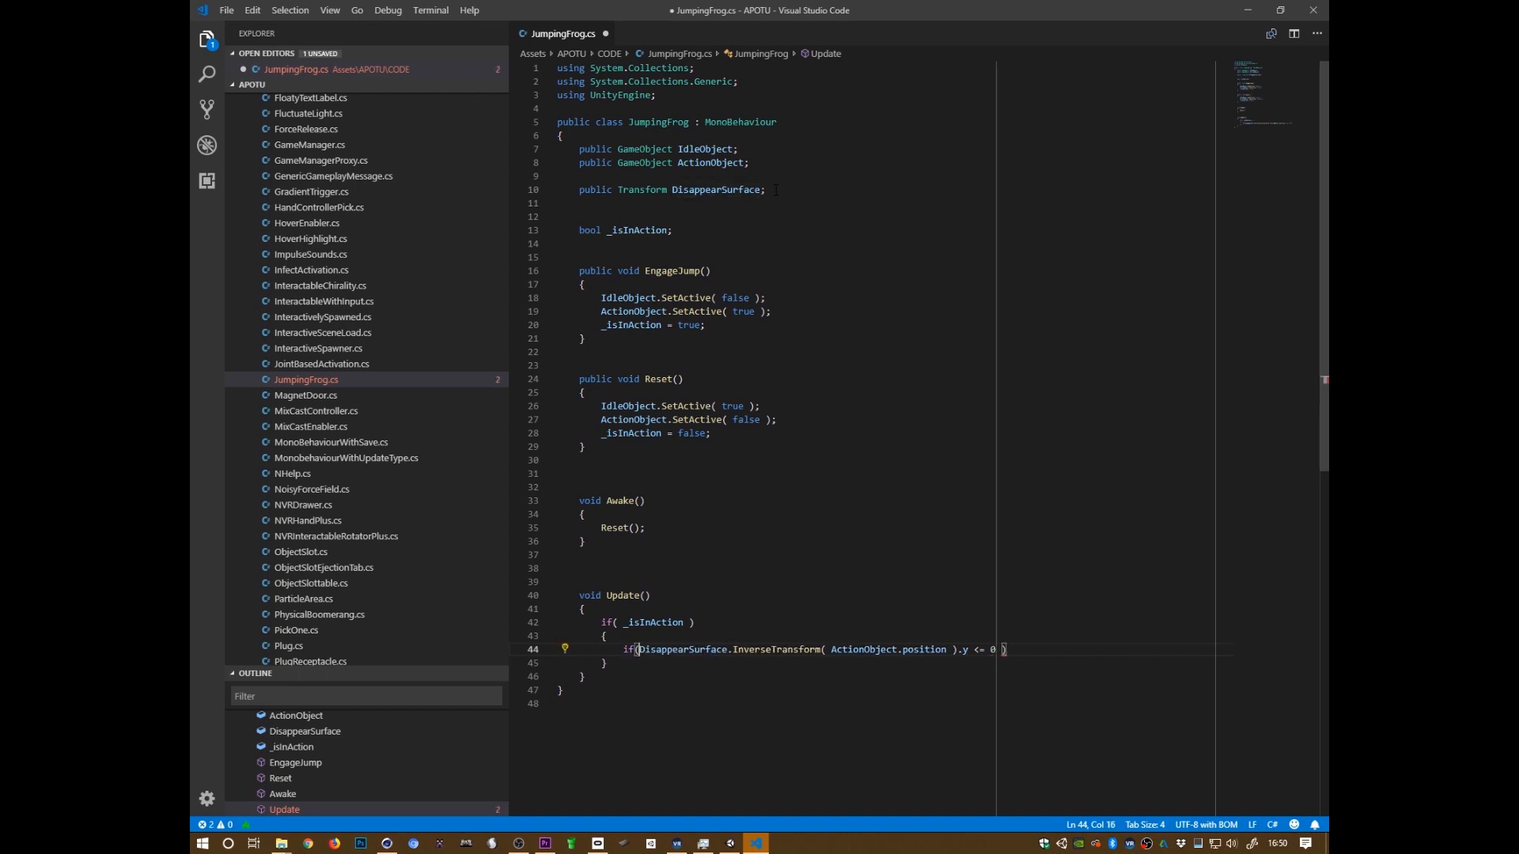
# Call Reset() under the DisappearSurface height condition and save the script
pyautogui.press('End')
pyautogui.press('Return')
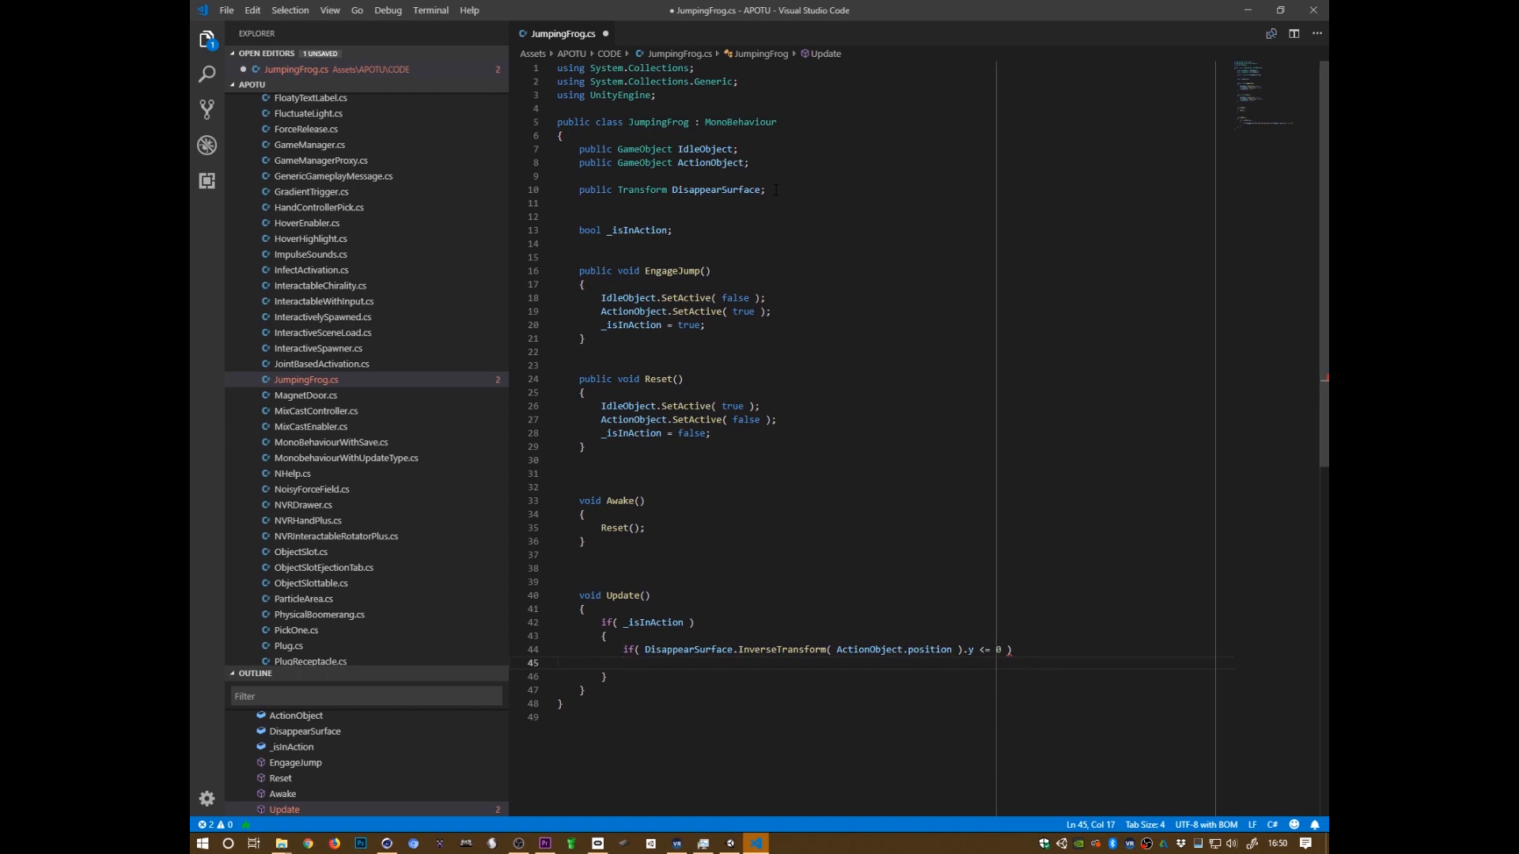
pyautogui.write('Reset();')
pyautogui.hotkey('ctrl', 's')
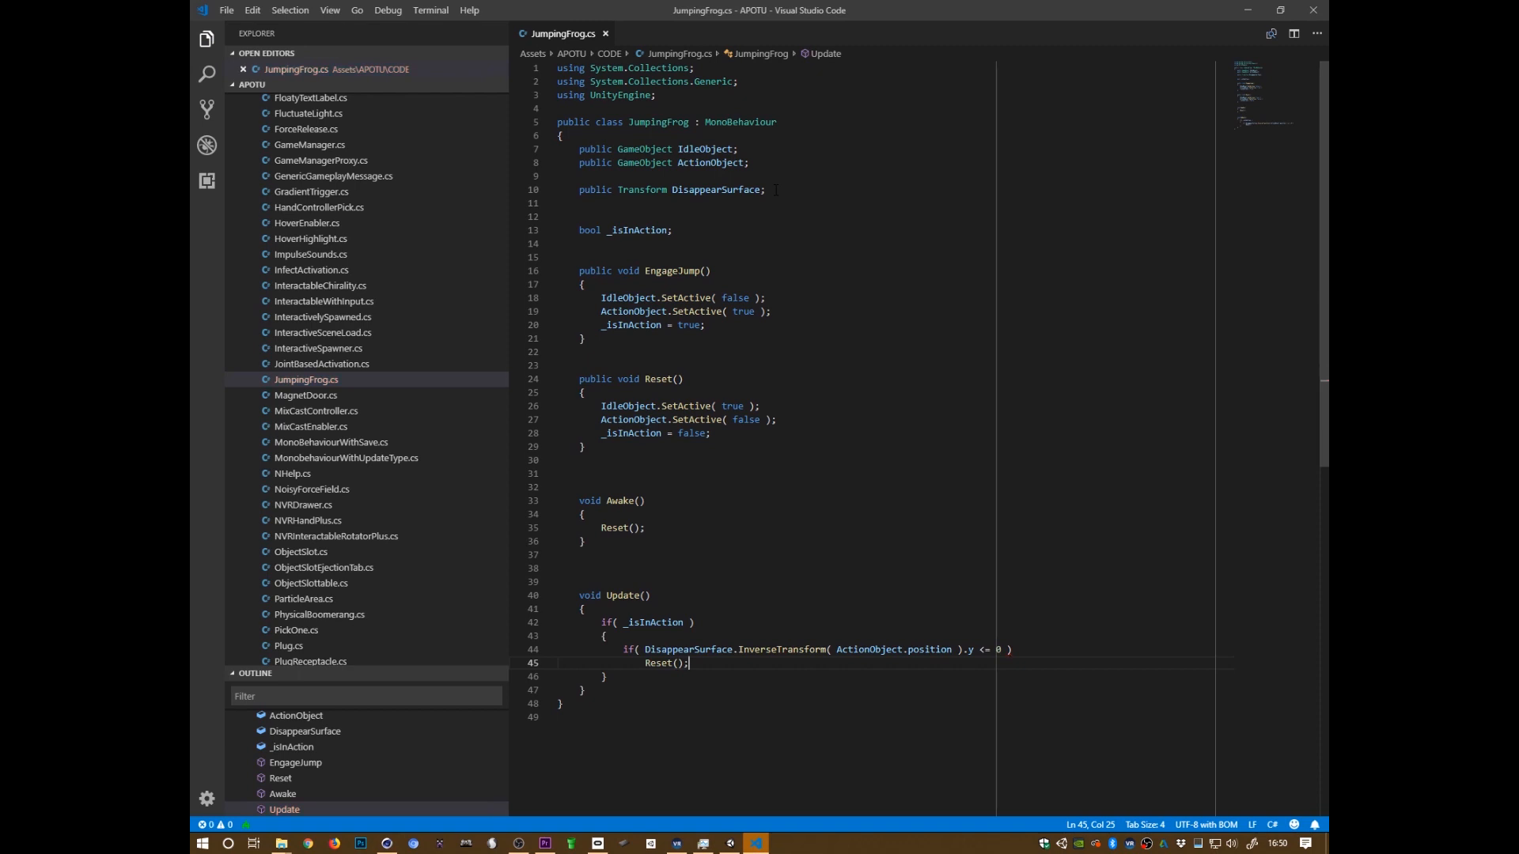
# Switch to Unity to check how JumpingFrog.cs compiles, comparing the result with the InverseTransform line in the code
pyautogui.hotkey('alt', 'Tab')
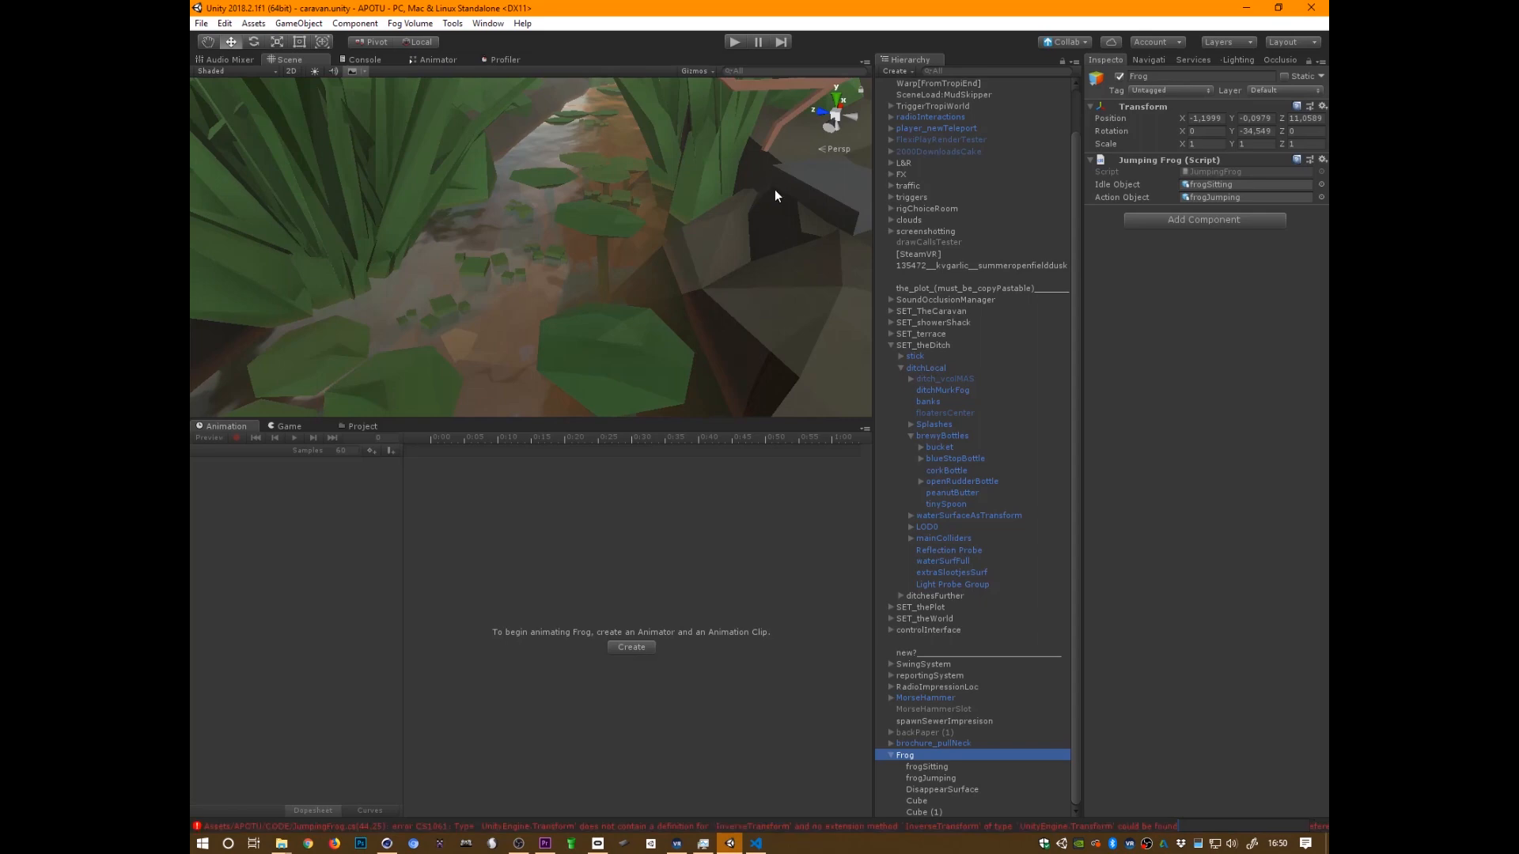
pyautogui.hotkey('alt', 'Tab')
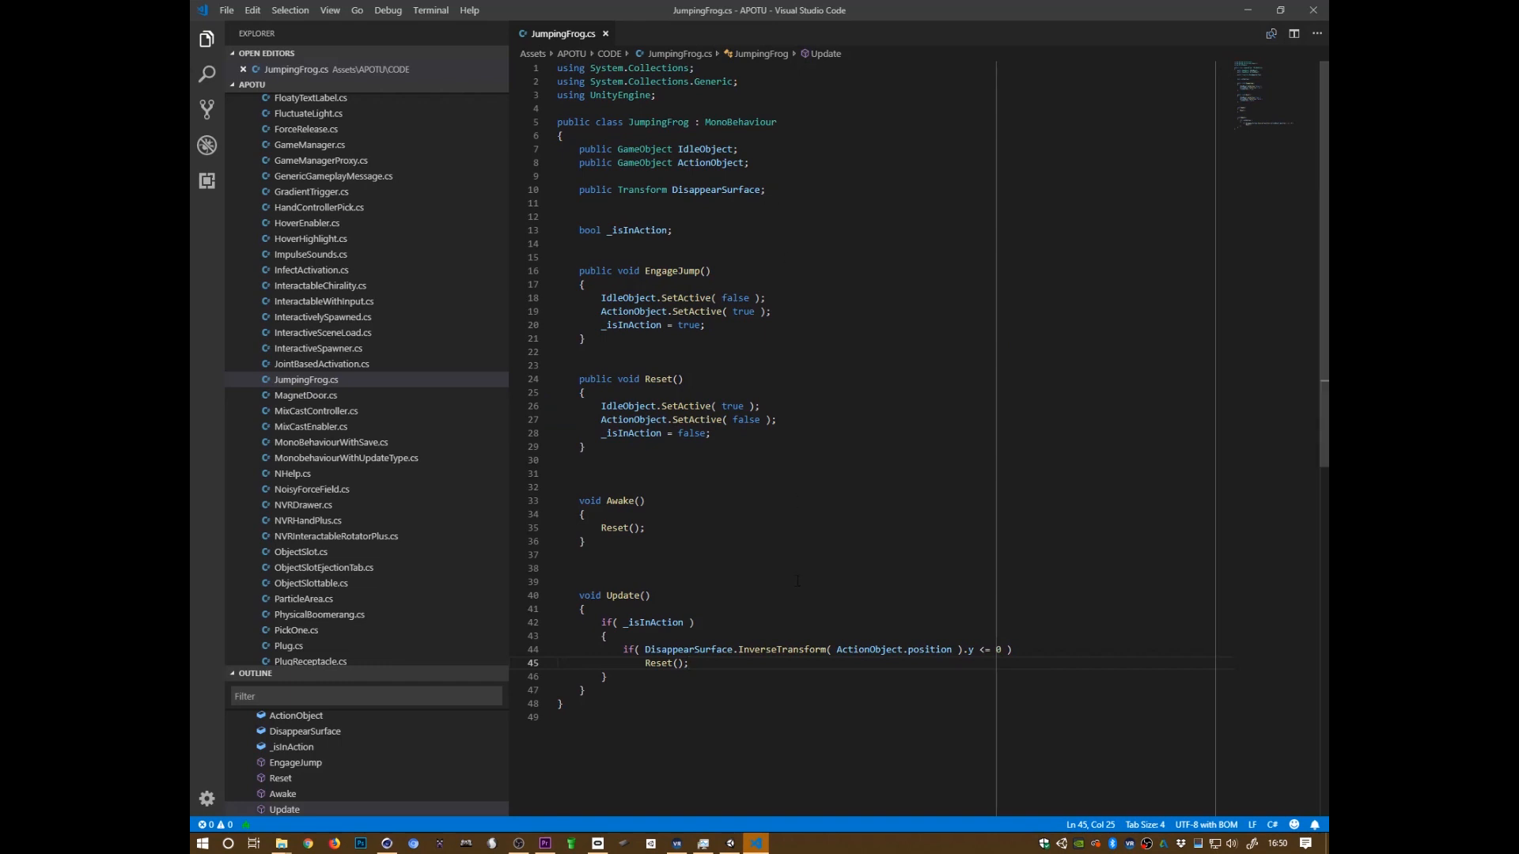
pyautogui.hotkey('alt', 'Tab')
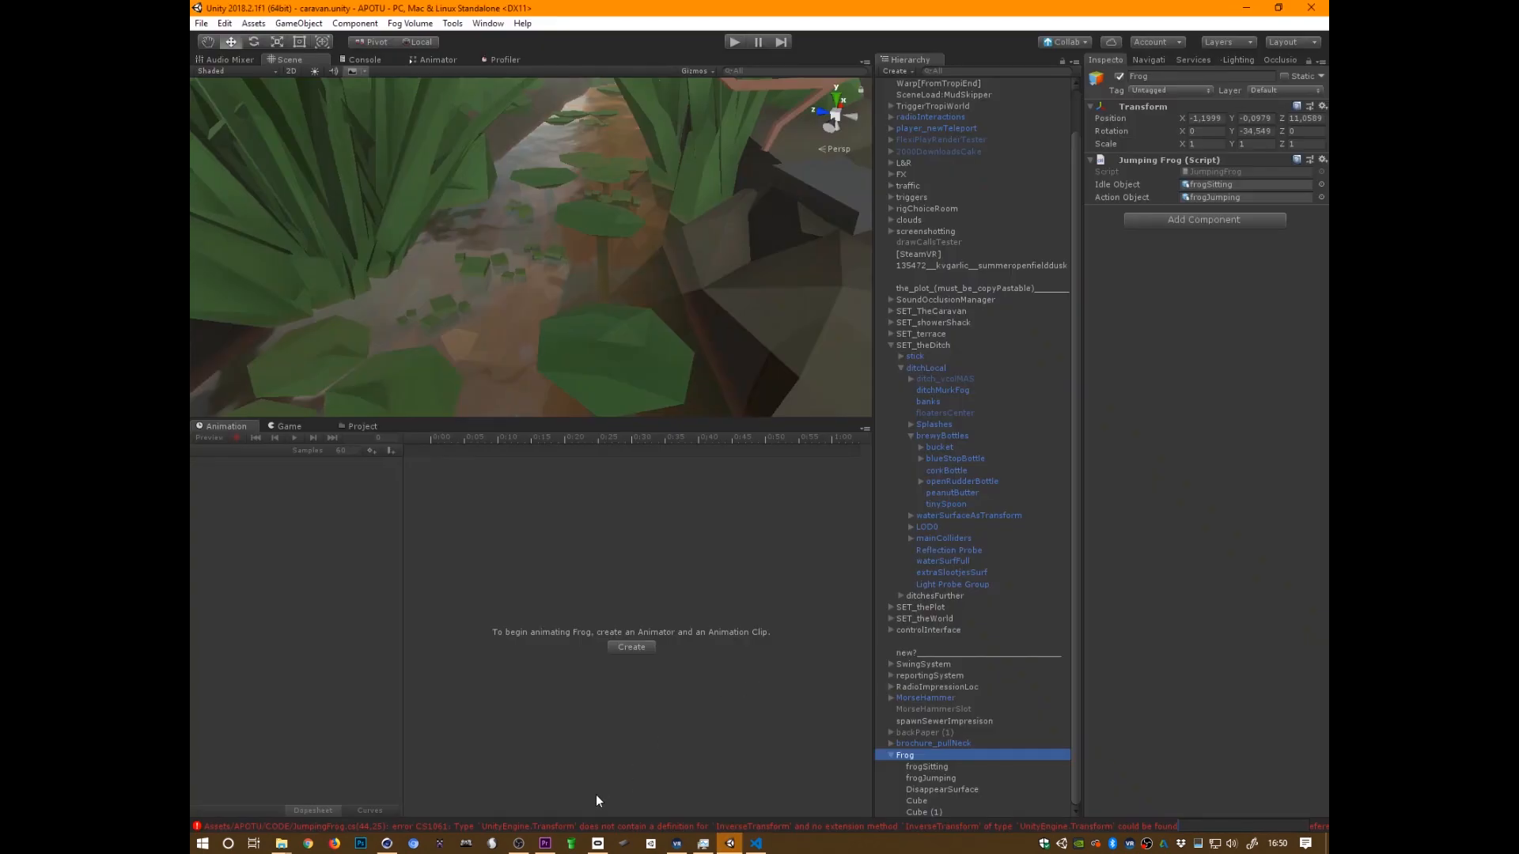
# In Update() of JumpingFrog.cs, change the InverseTransform call on DisappearSurface to InverseTransformPoint and save the script
pyautogui.doubleClick(799, 828)
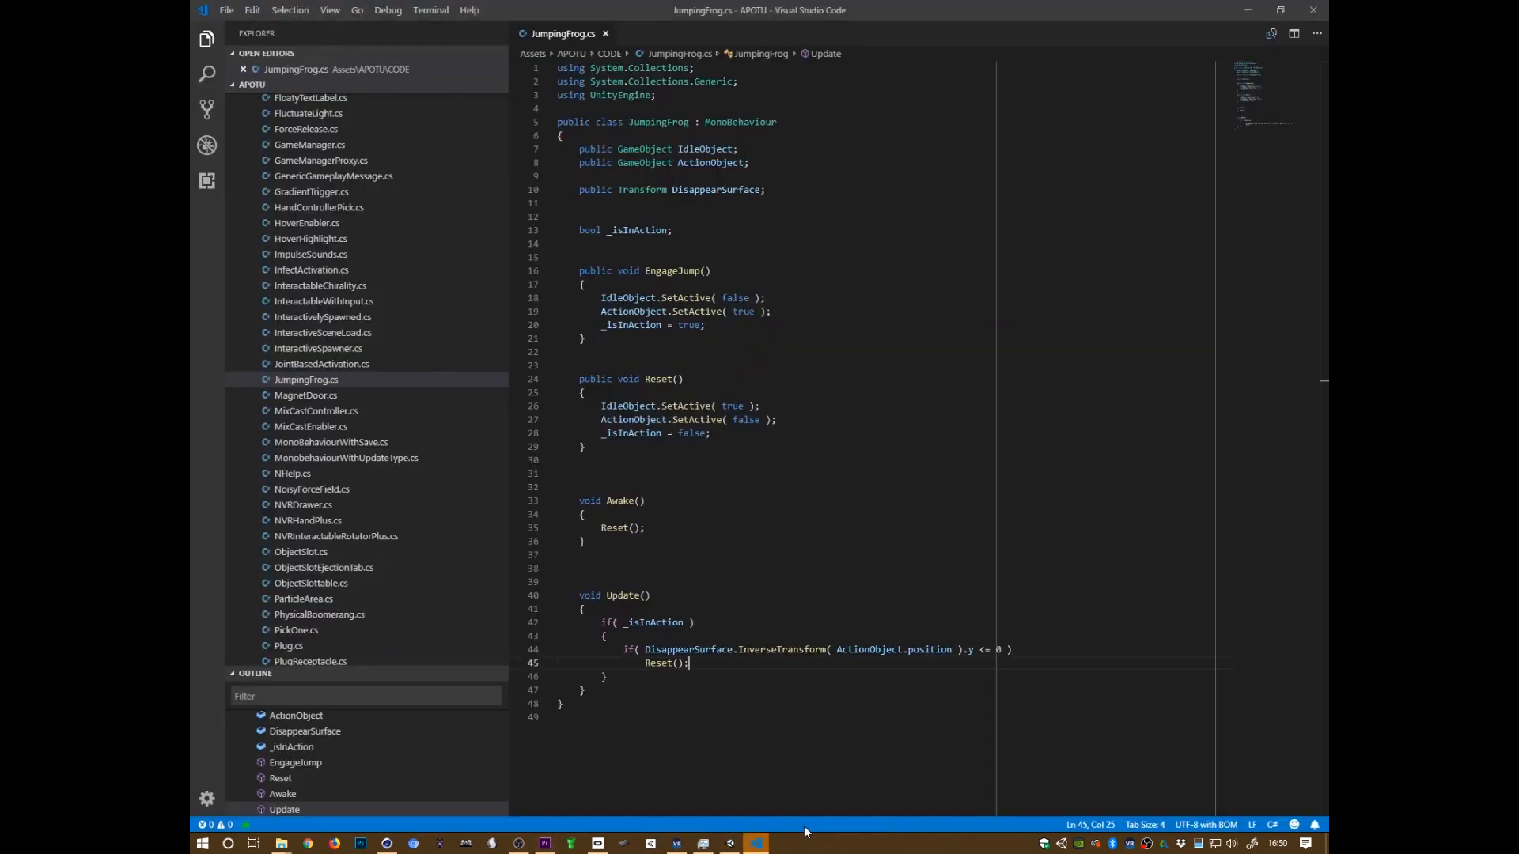
pyautogui.click(825, 650)
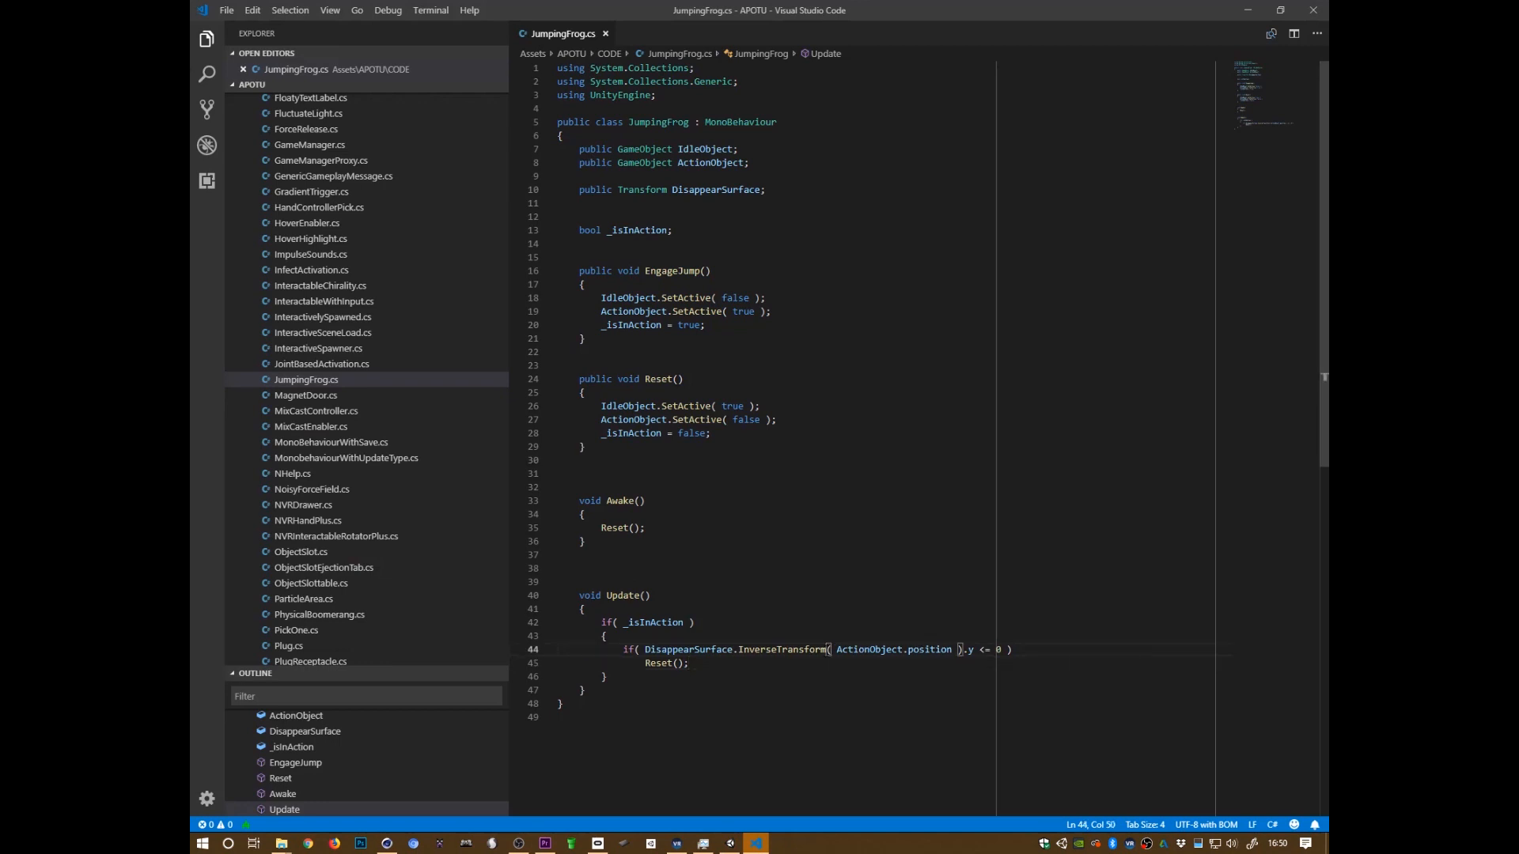
pyautogui.write('Point')
pyautogui.click(821, 650)
pyautogui.click(853, 649)
# Switch to Unity, check the console for compile errors in JumpingFrog.cs and clear the old log messages
pyautogui.hotkey('alt', 'Tab')
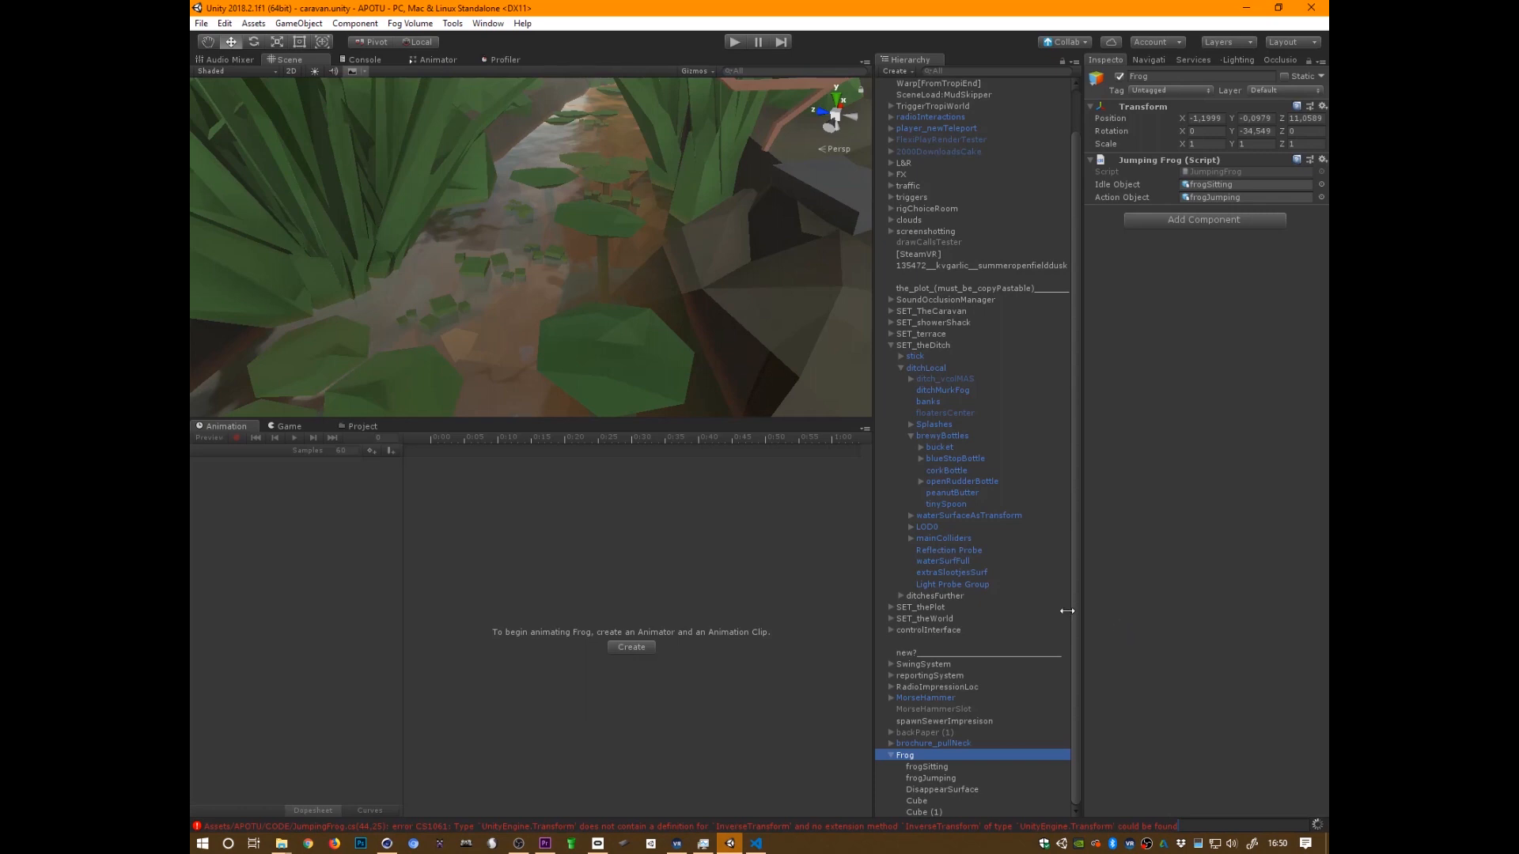
pyautogui.click(359, 425)
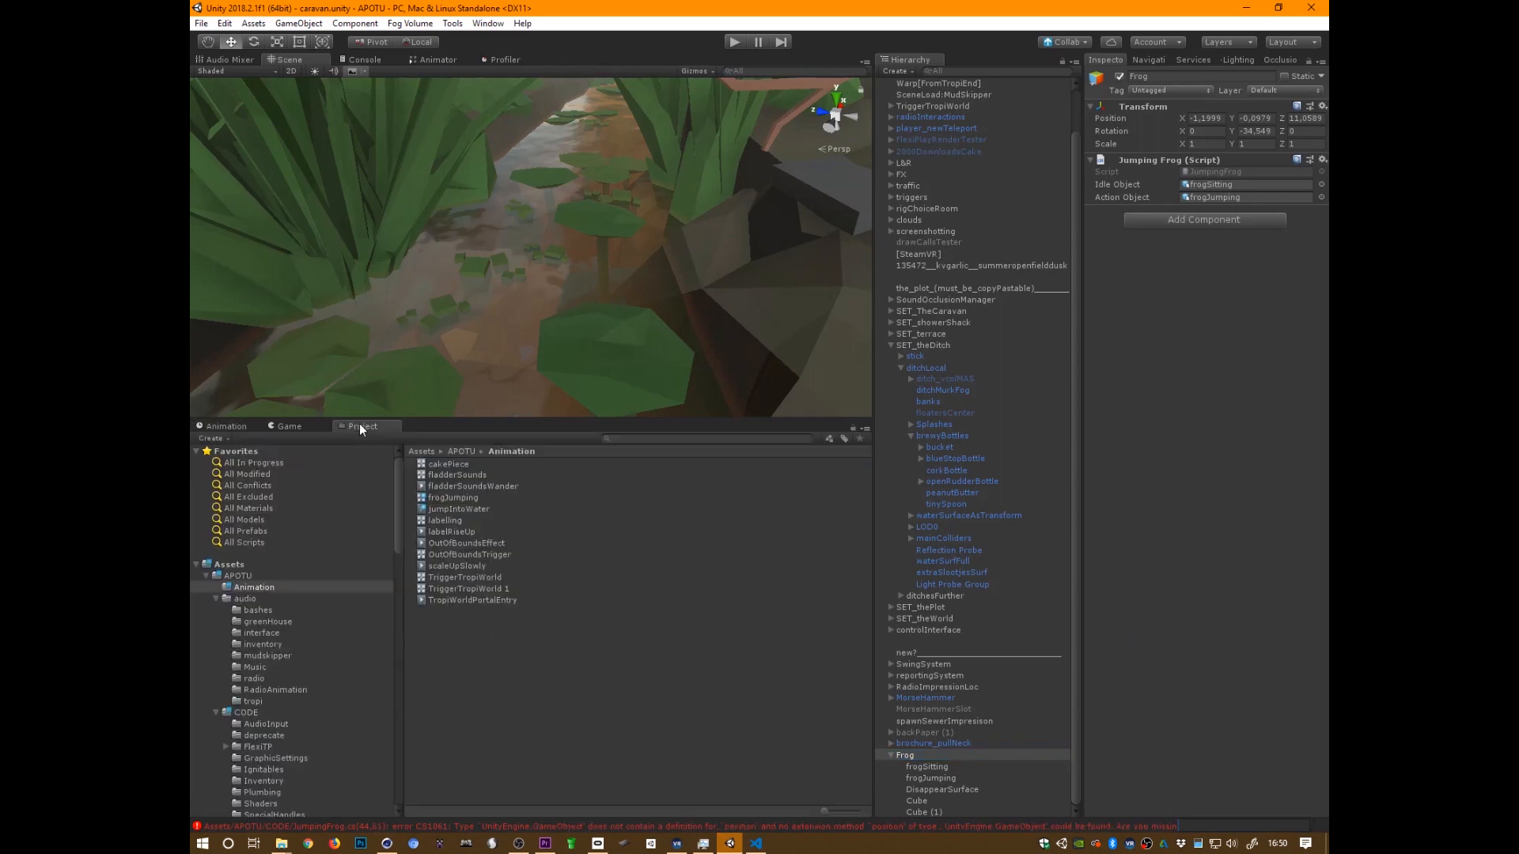
pyautogui.click(282, 425)
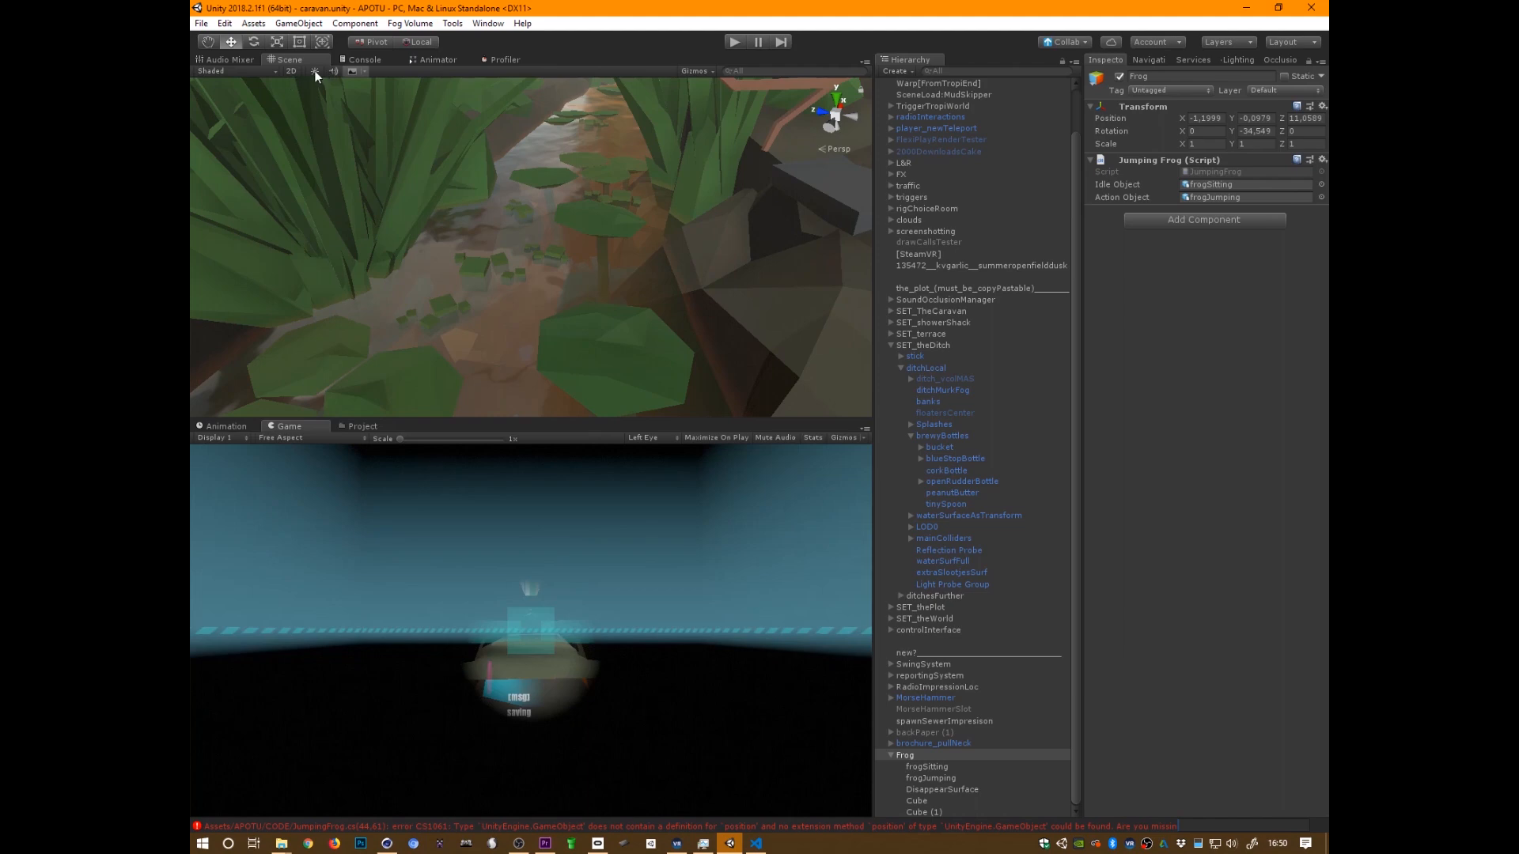
pyautogui.moveTo(680, 269); pyautogui.dragTo(559, 301, button='right')
pyautogui.moveTo(558, 301); pyautogui.dragTo(549, 280, button='middle')
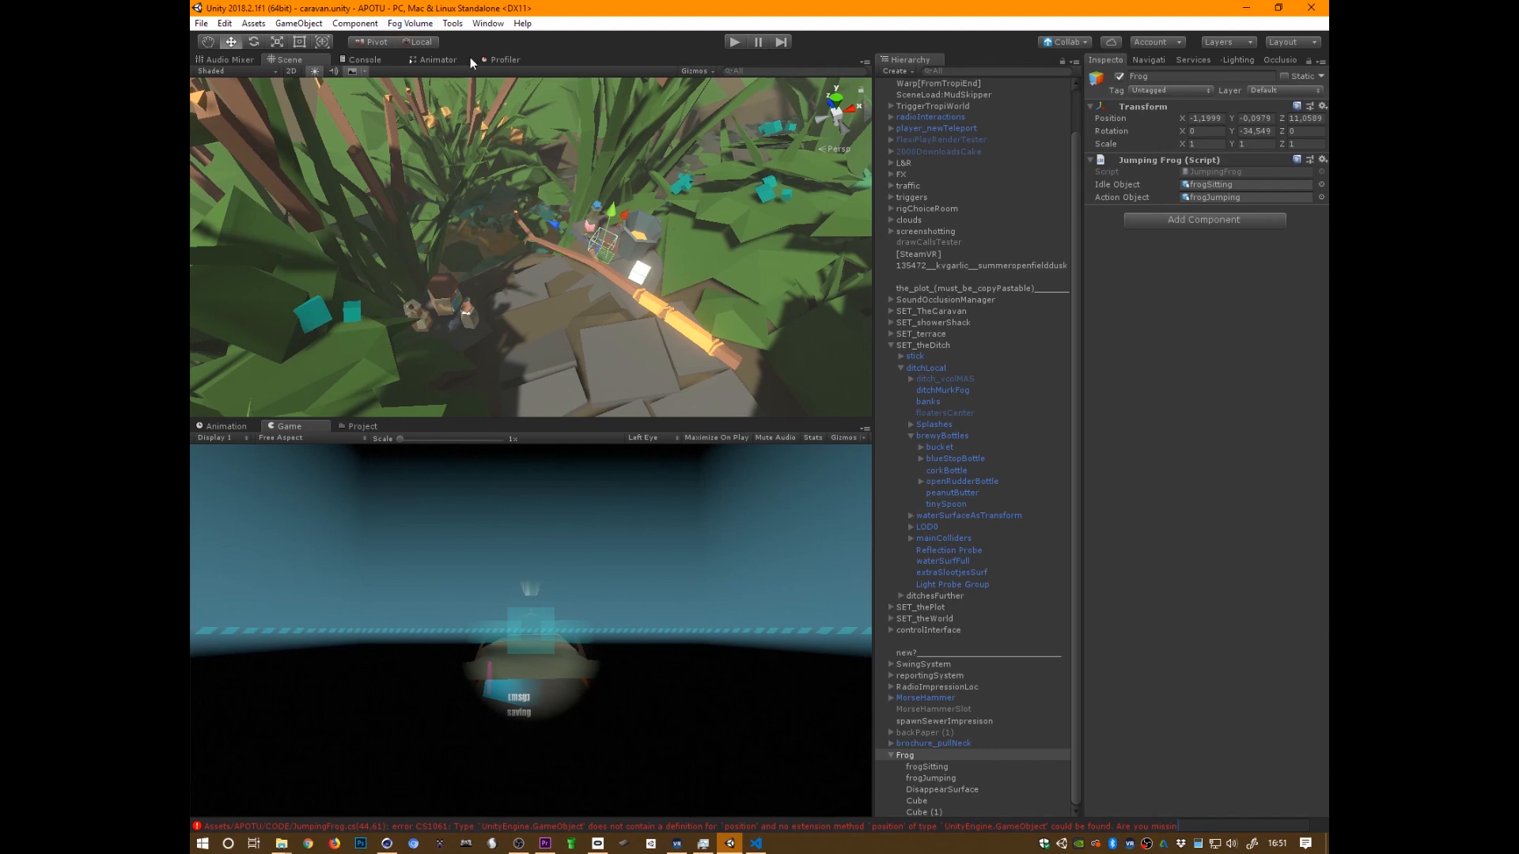
pyautogui.click(361, 60)
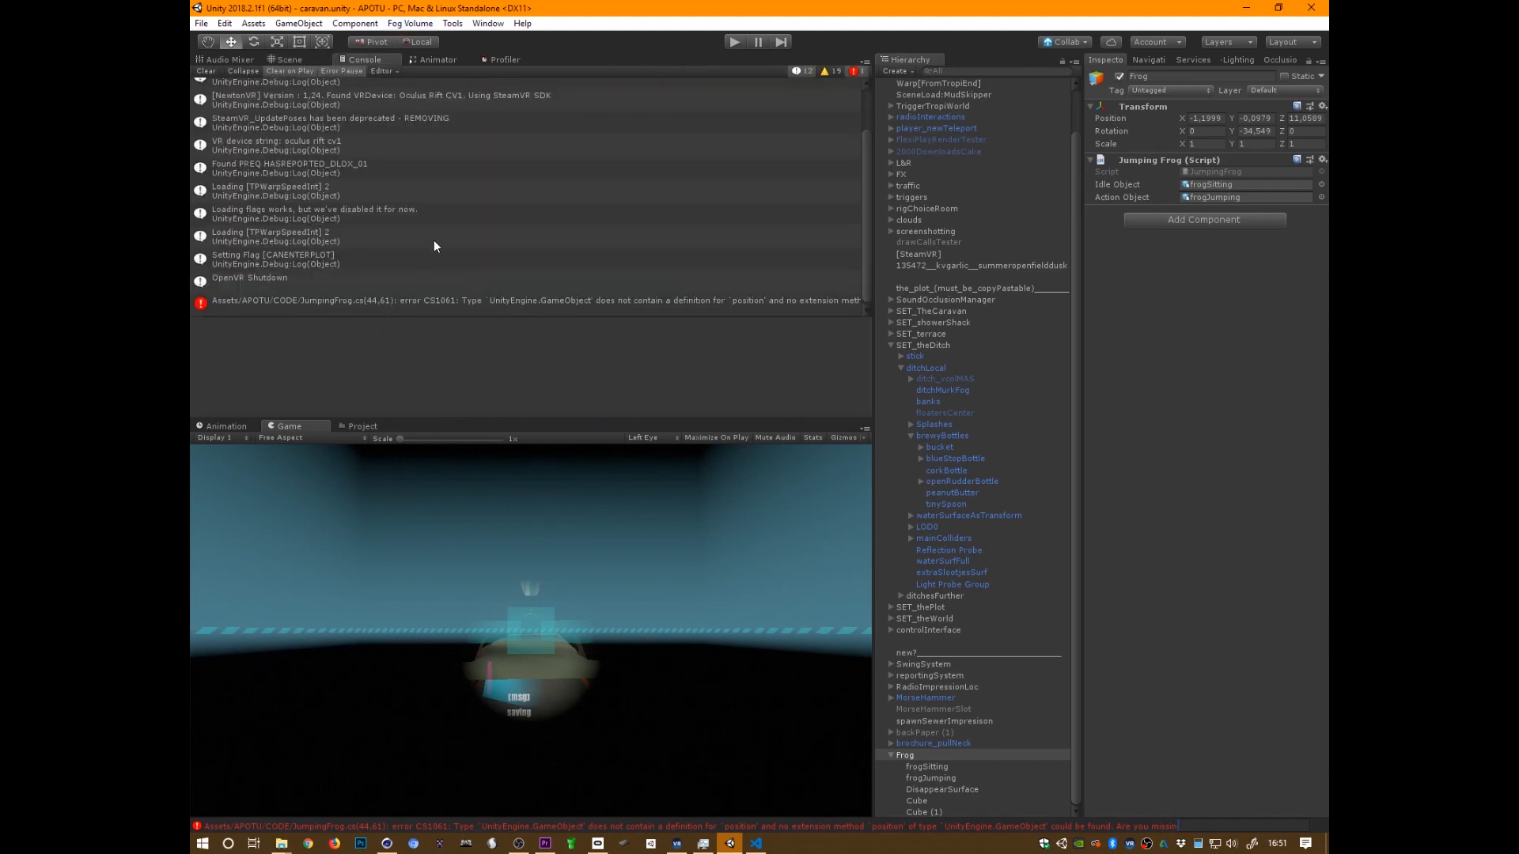
pyautogui.click(206, 71)
# Open the script at the reported error line, change ActionObject.position to ActionObject.transform.position and save
pyautogui.click(322, 85)
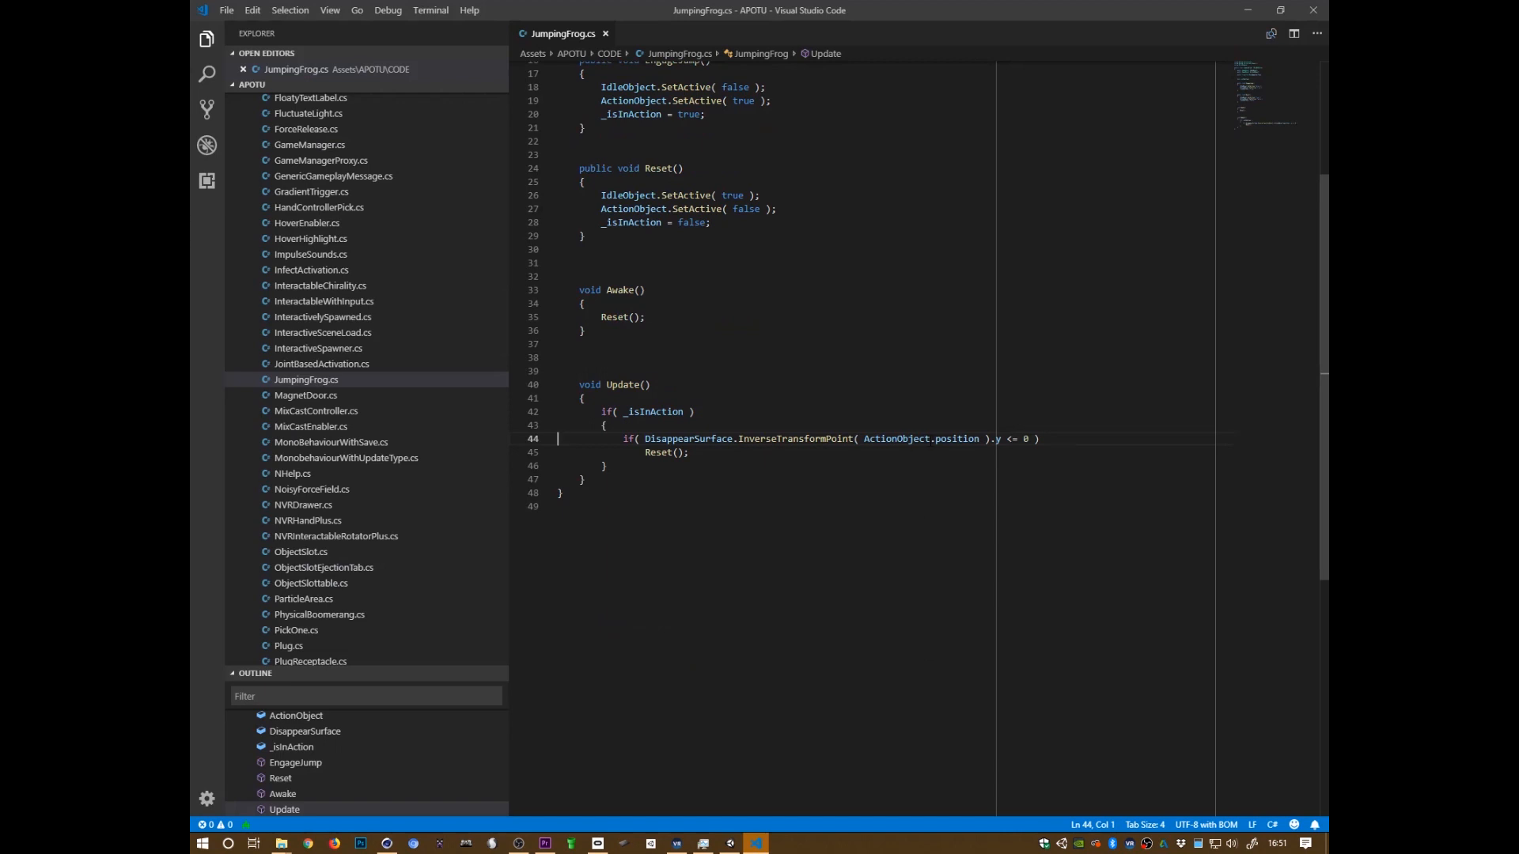
pyautogui.click(931, 439)
pyautogui.write('.transform')
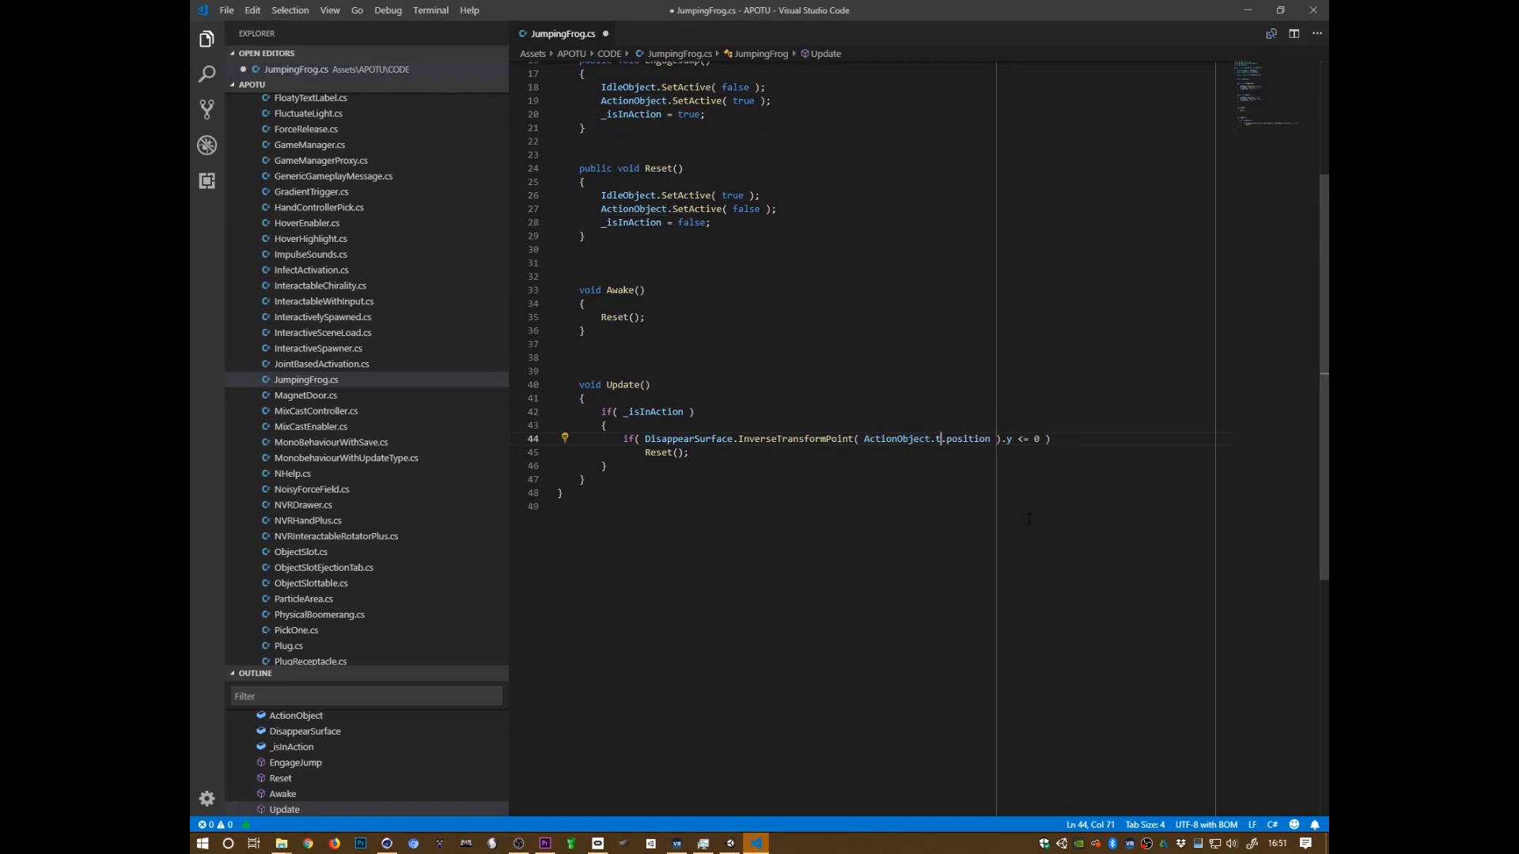
pyautogui.hotkey('ctrl', 's')
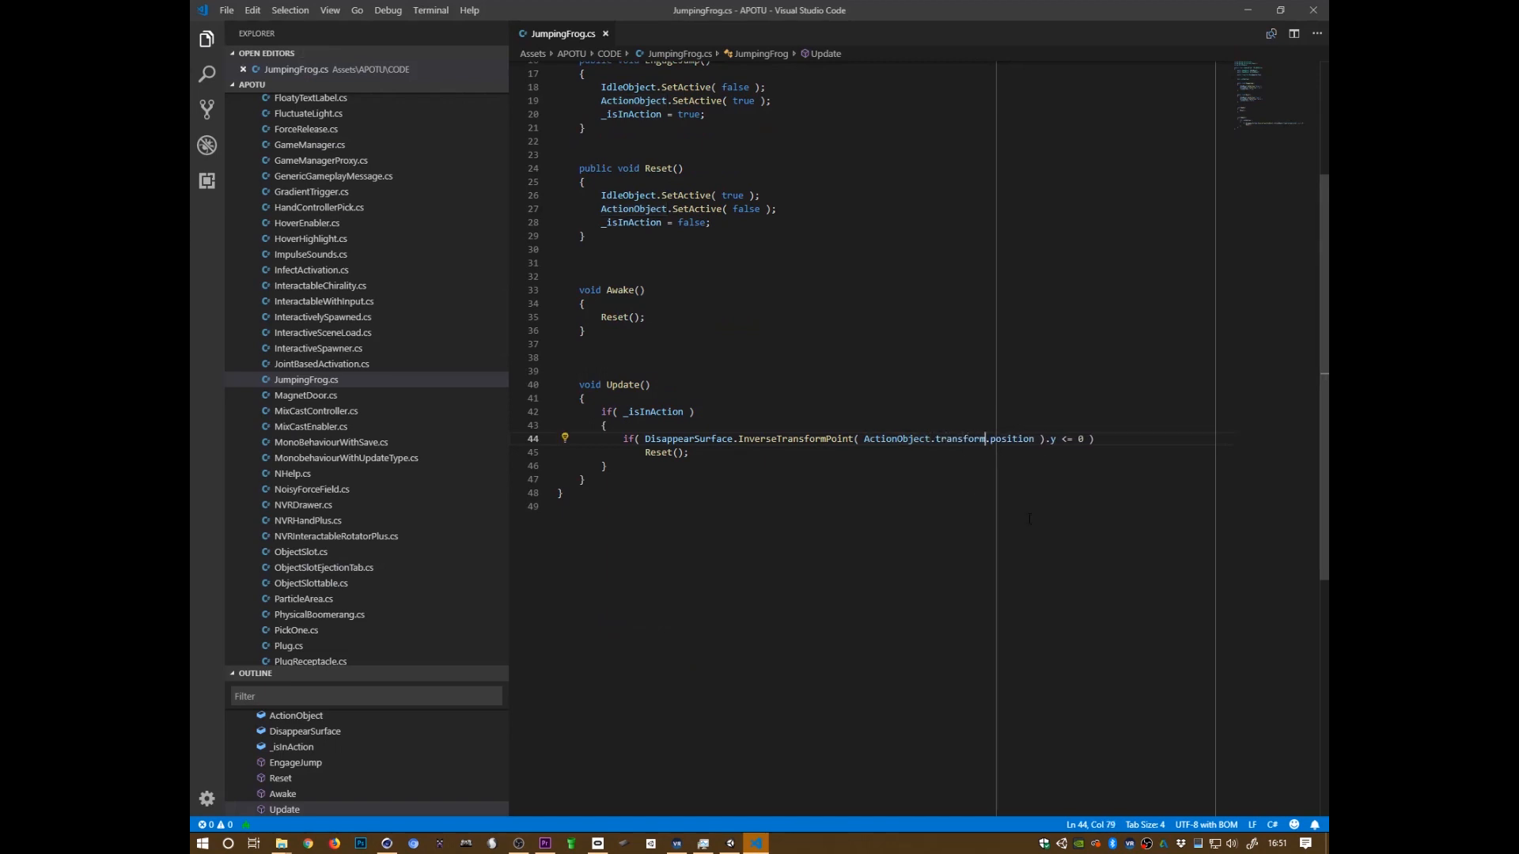
# Switch back to Unity and play-test the frog's jump with the scene view showing
pyautogui.hotkey('alt', 'Tab')
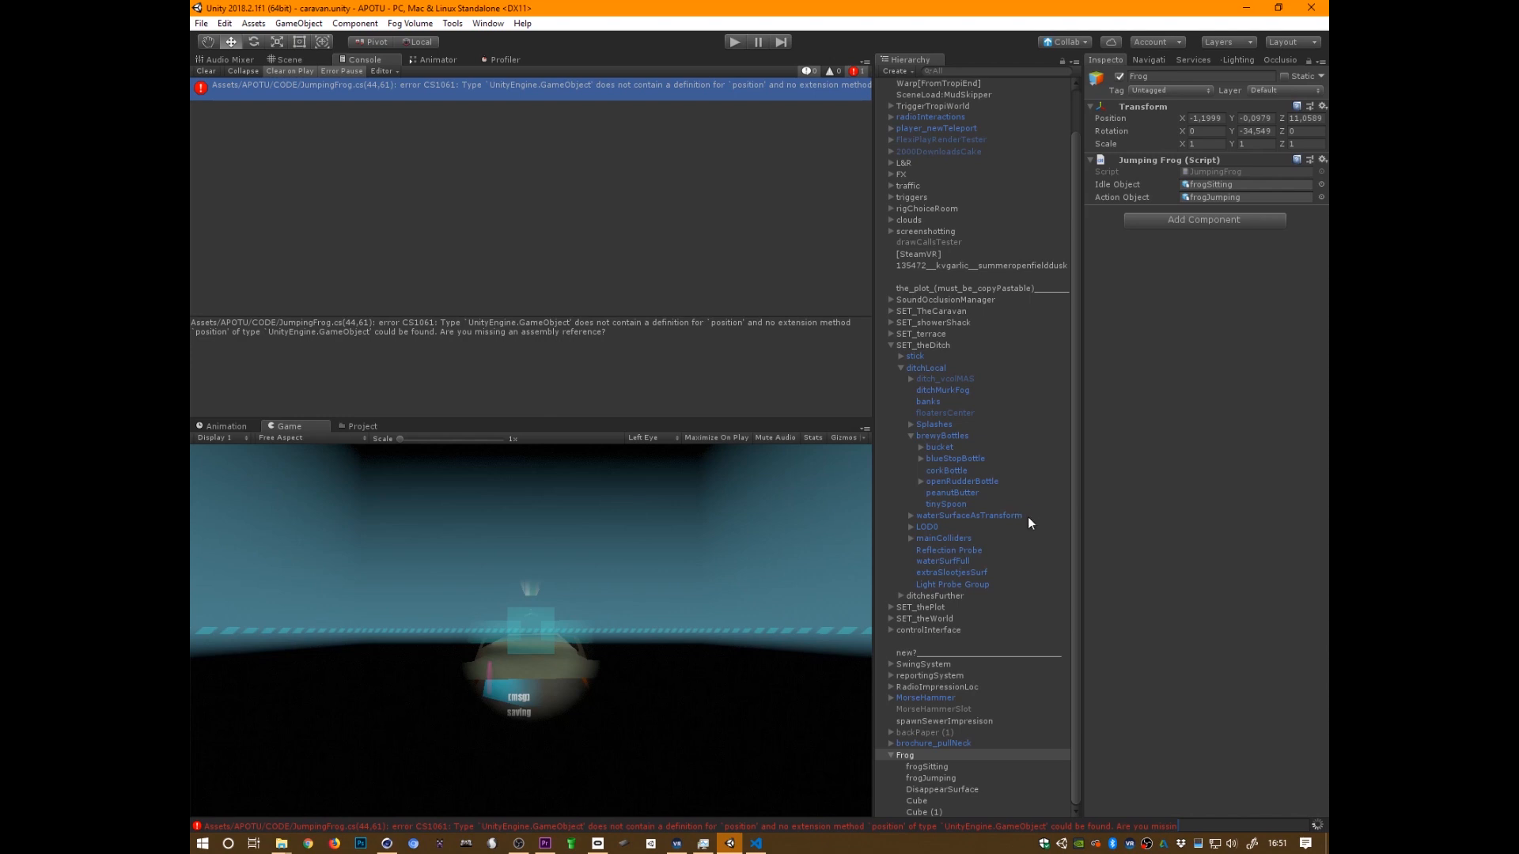
pyautogui.click(289, 60)
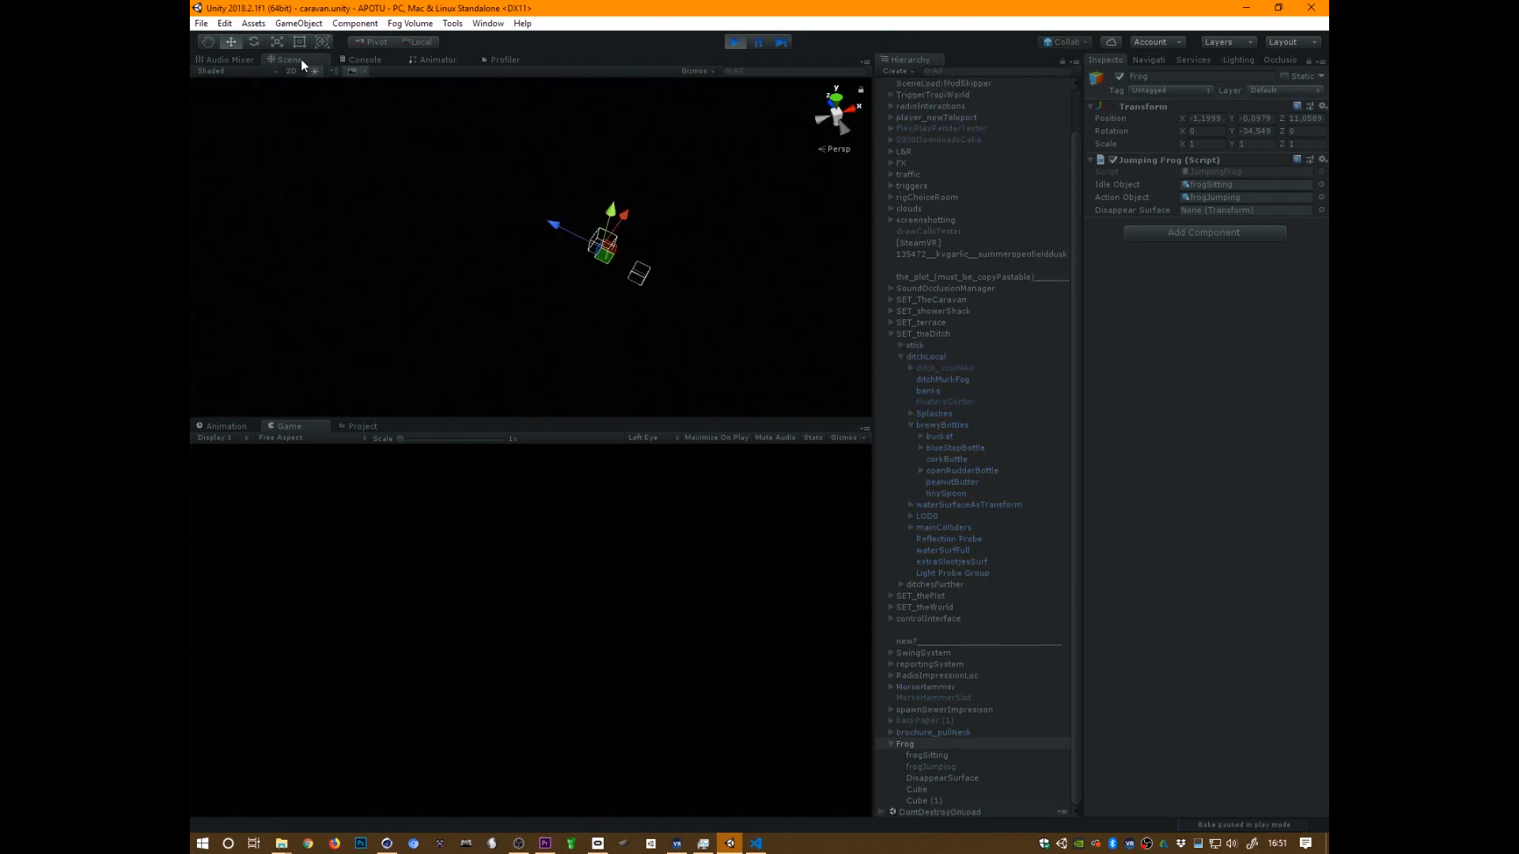
pyautogui.hotkey('alt', 'Tab')
pyautogui.hotkey('alt', 'Tab')
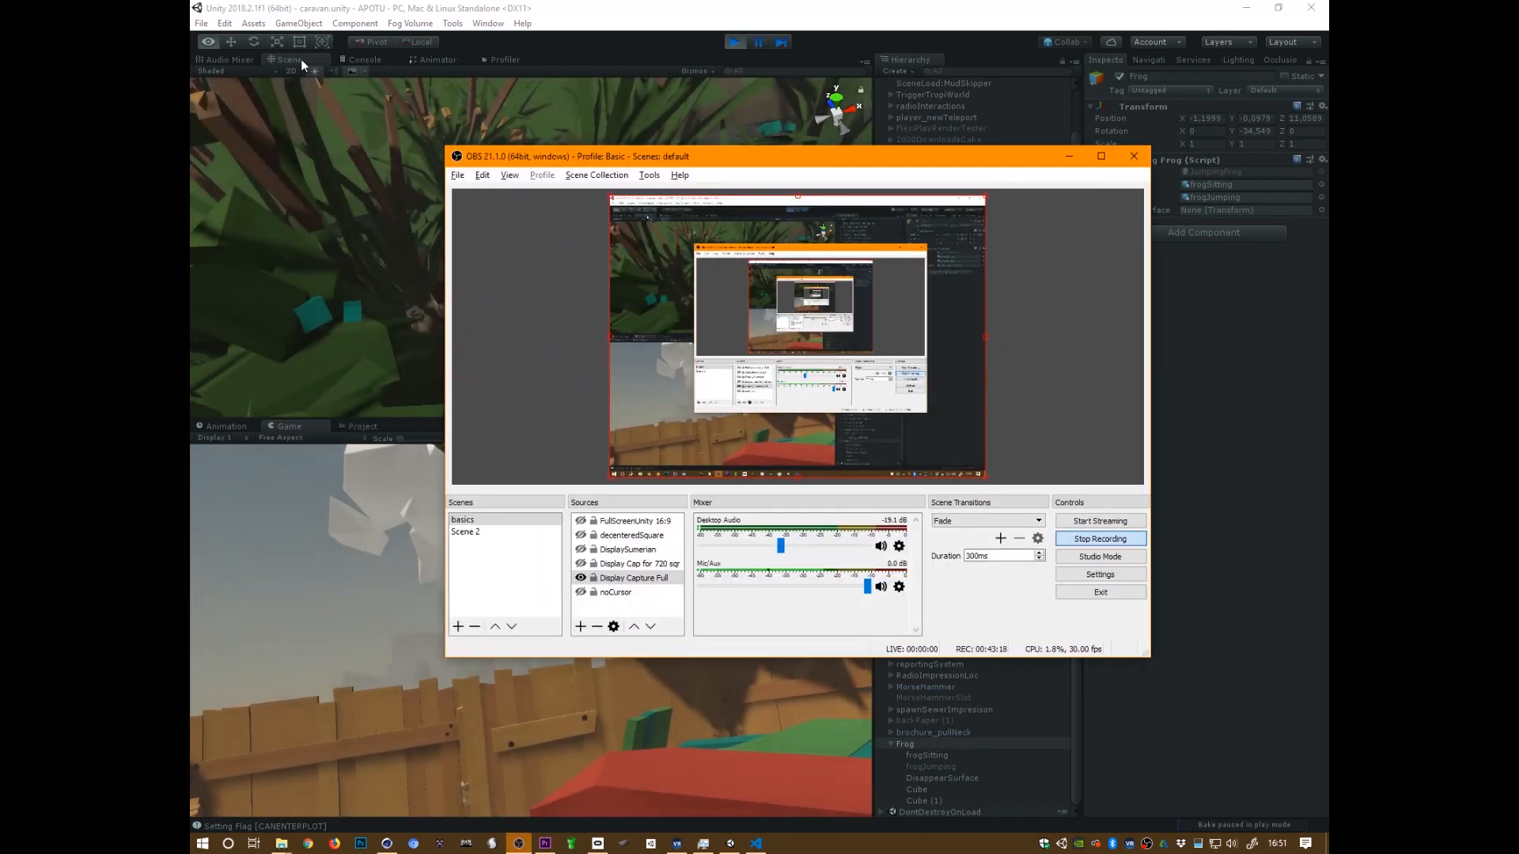
pyautogui.hotkey('alt', 'Tab')
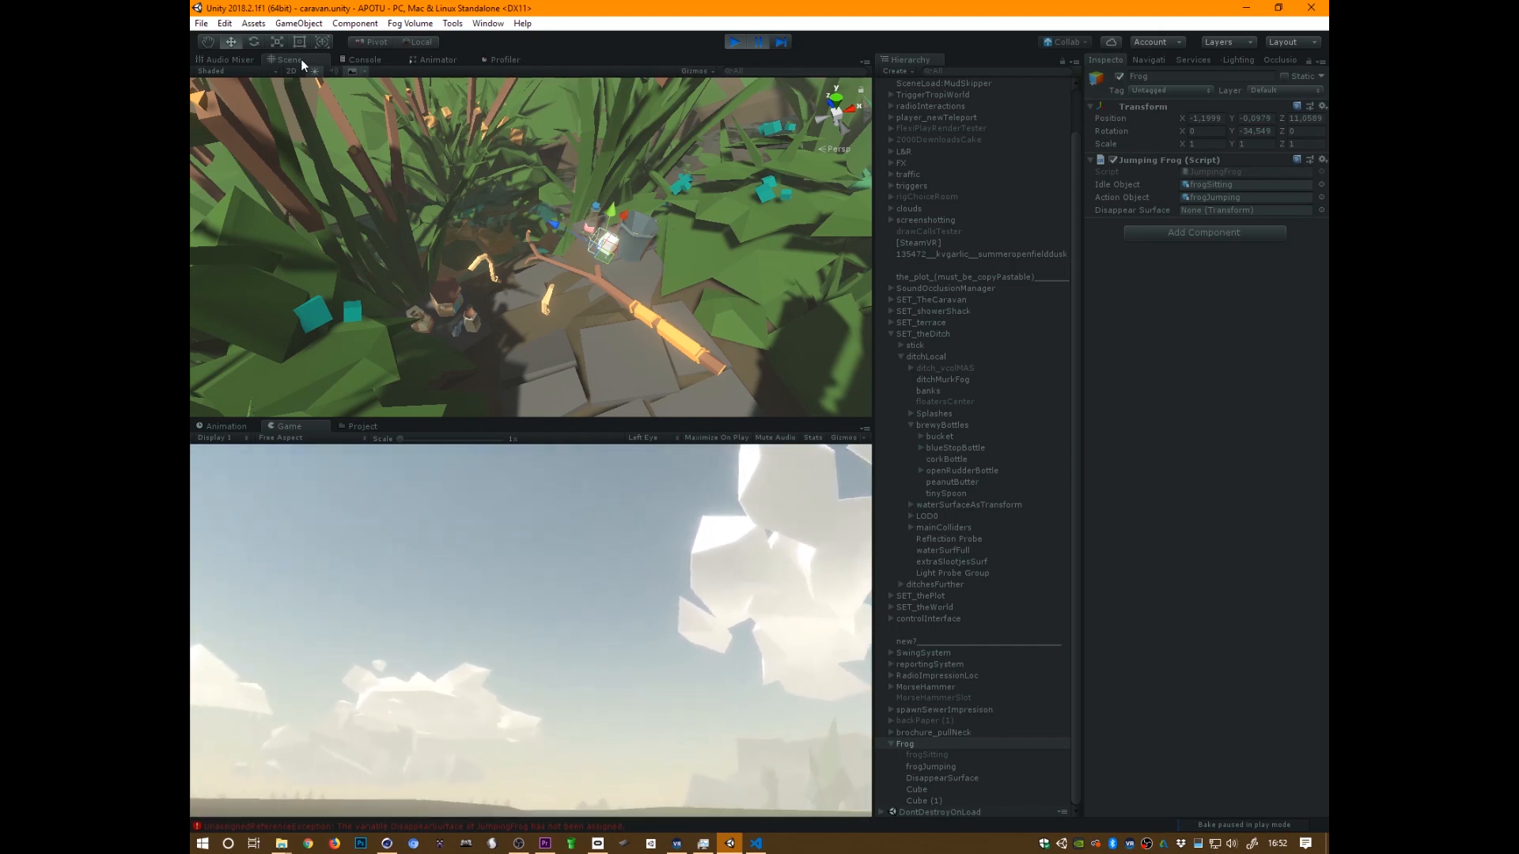
# Read the runtime error in the console and exit play mode
pyautogui.click(364, 59)
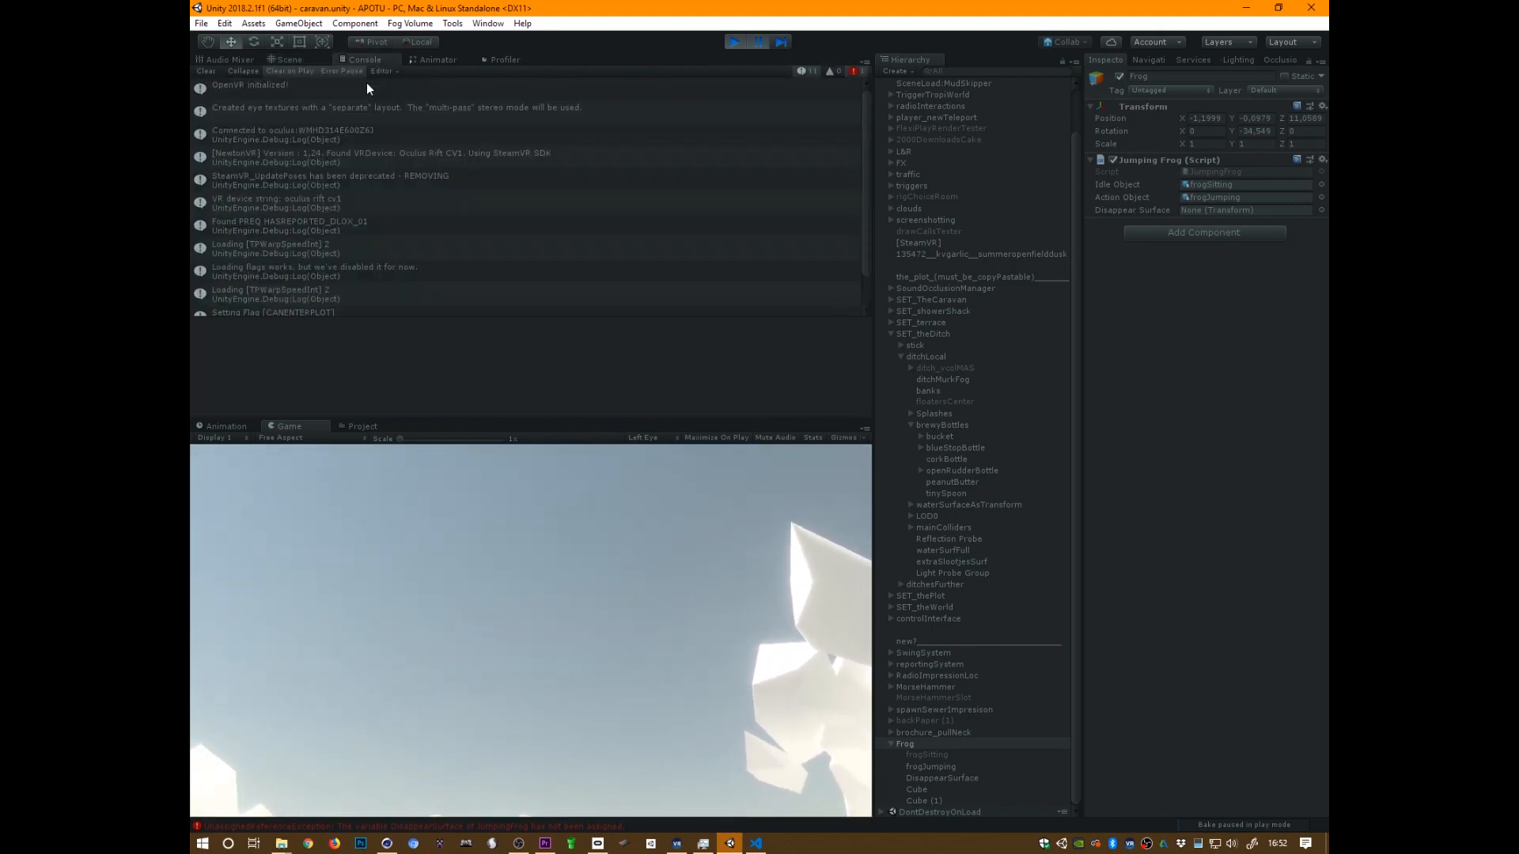
pyautogui.moveTo(866, 207); pyautogui.dragTo(861, 279)
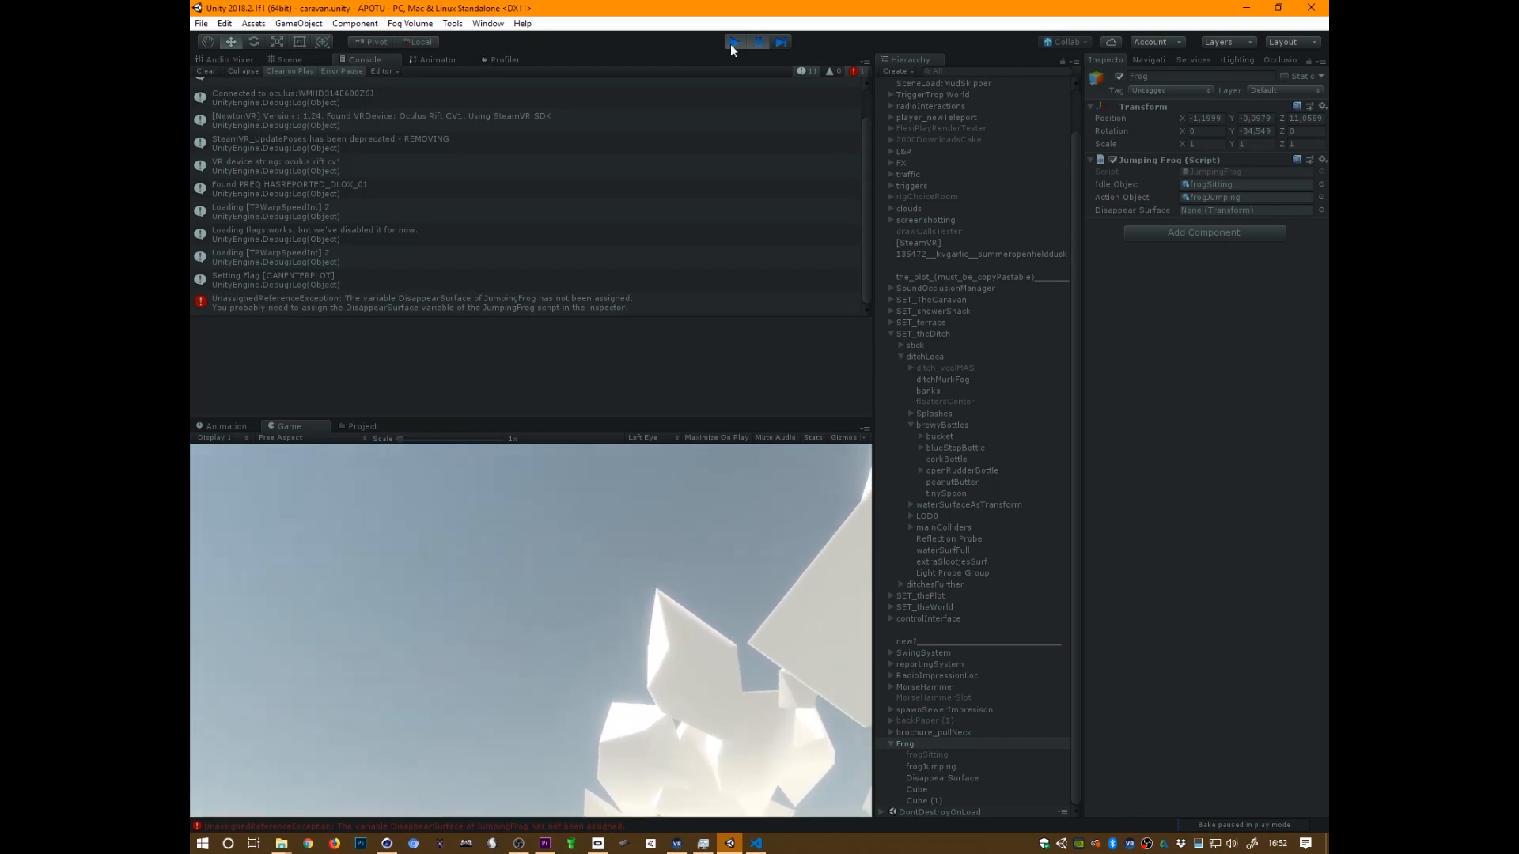
pyautogui.hotkey('ctrl', 'p')
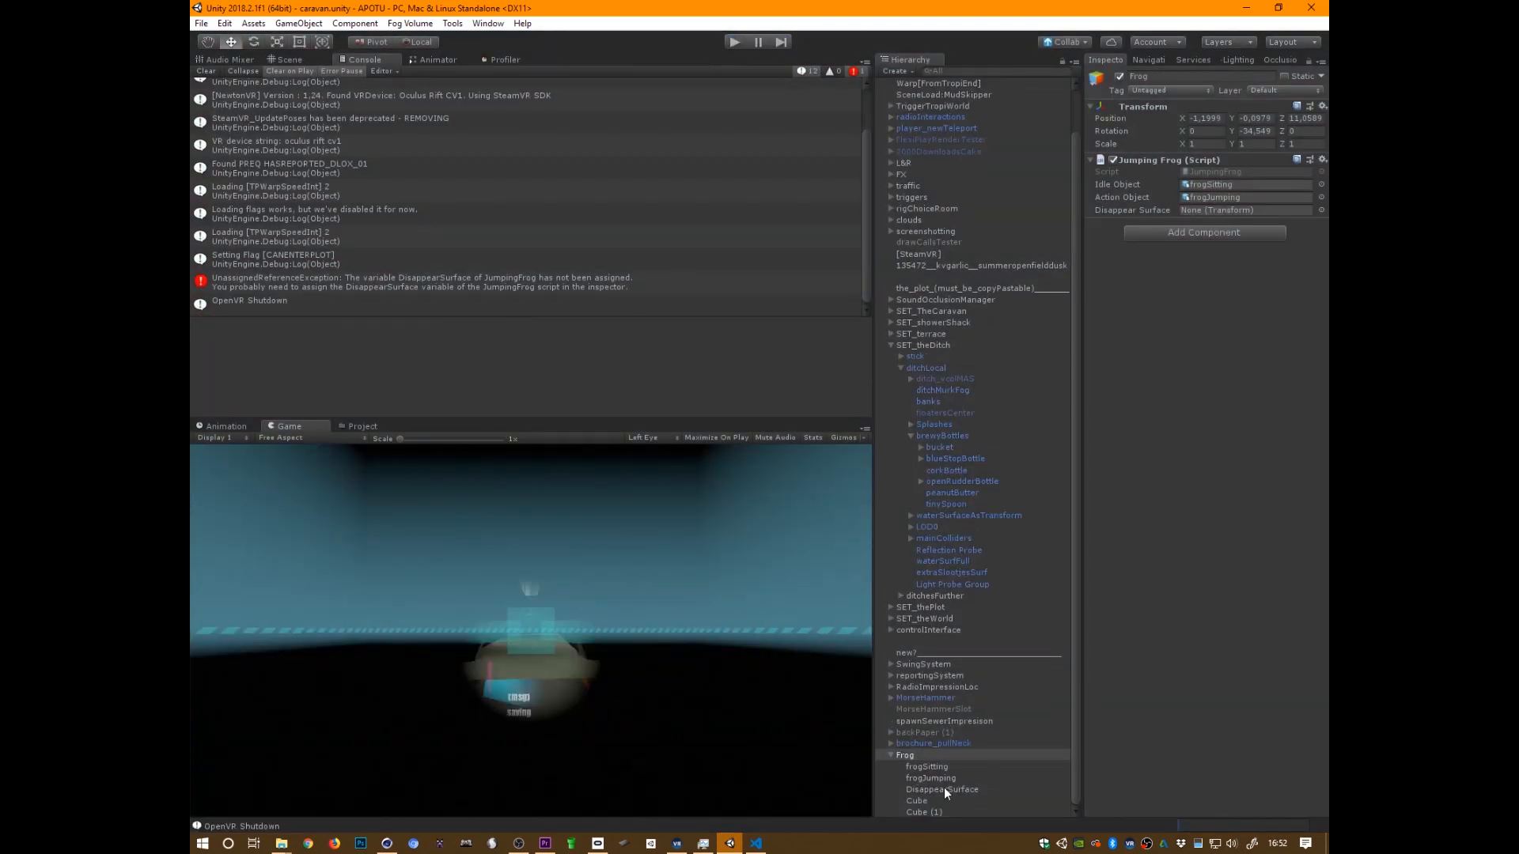
# Assign the DisappearSurface object to the Frog's Disappear Surface reference in Jumping Frog and run the game again
pyautogui.moveTo(943, 788); pyautogui.dragTo(1236, 208)
pyautogui.hotkey('ctrl', 'p')
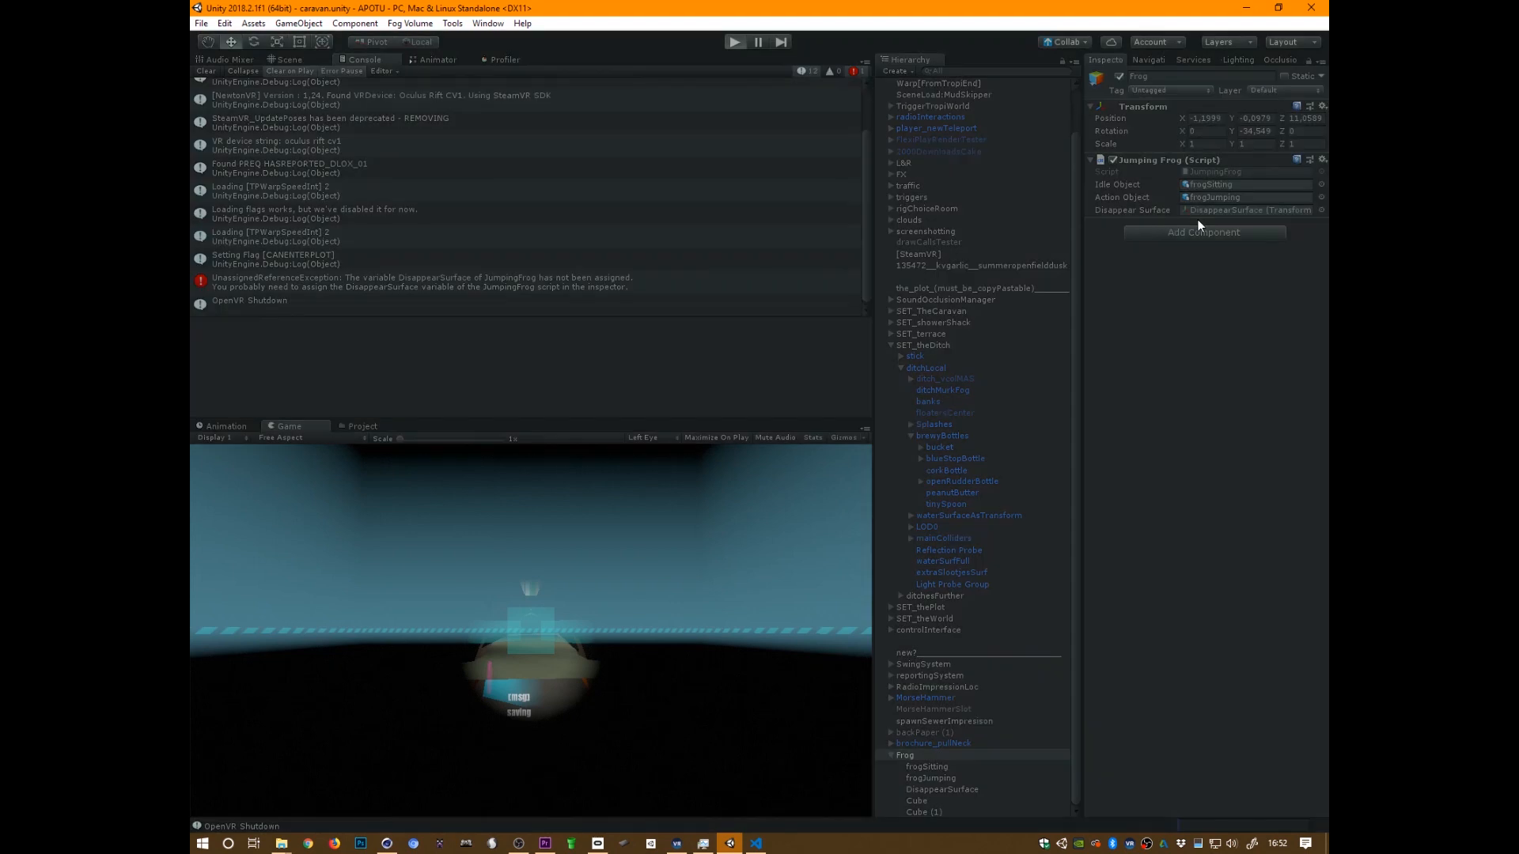
pyautogui.hotkey('ctrl', 'p')
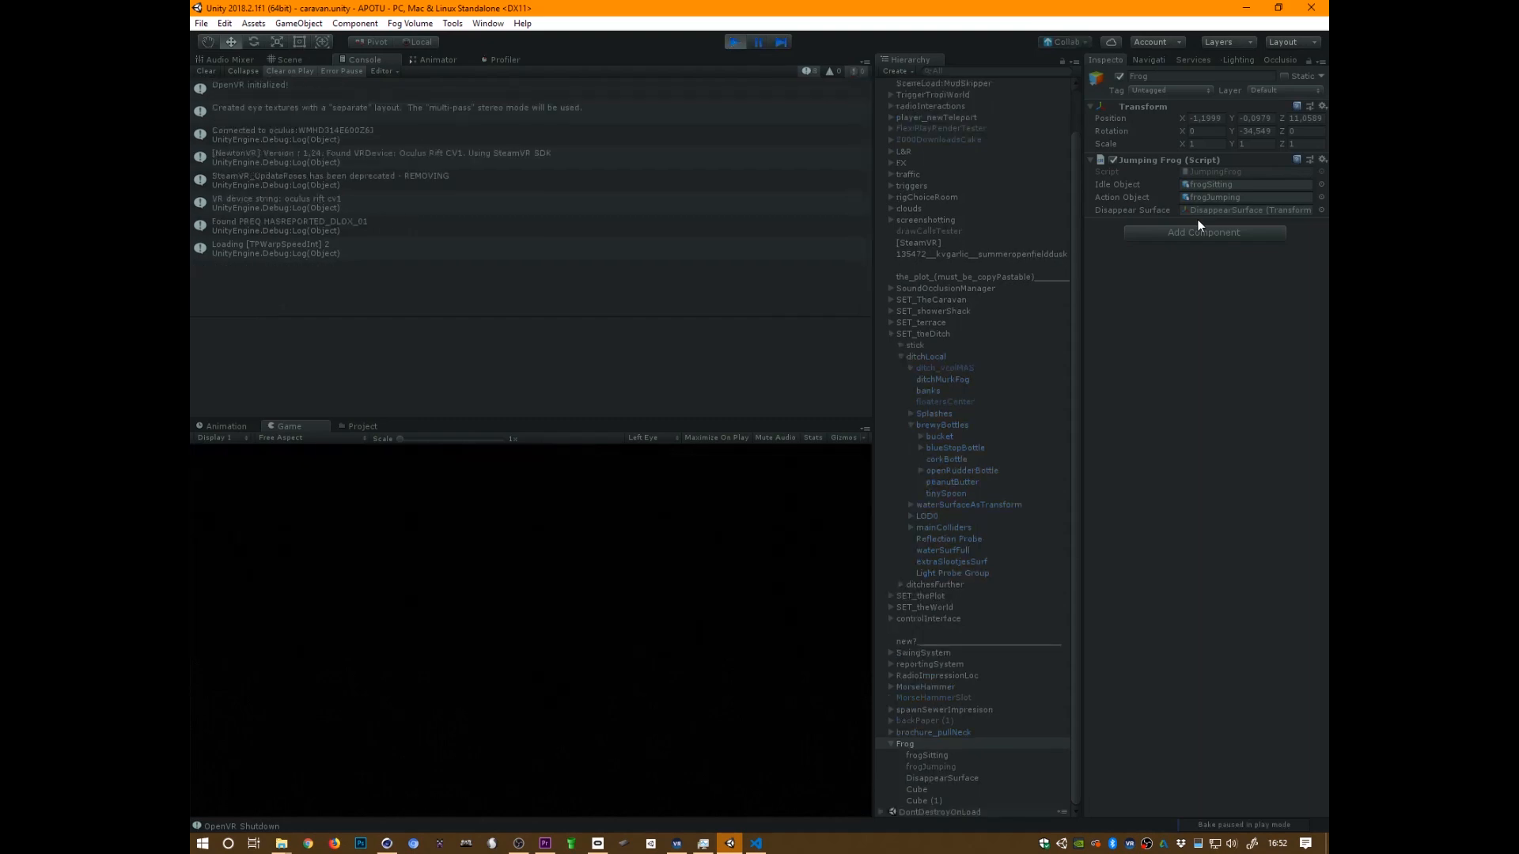
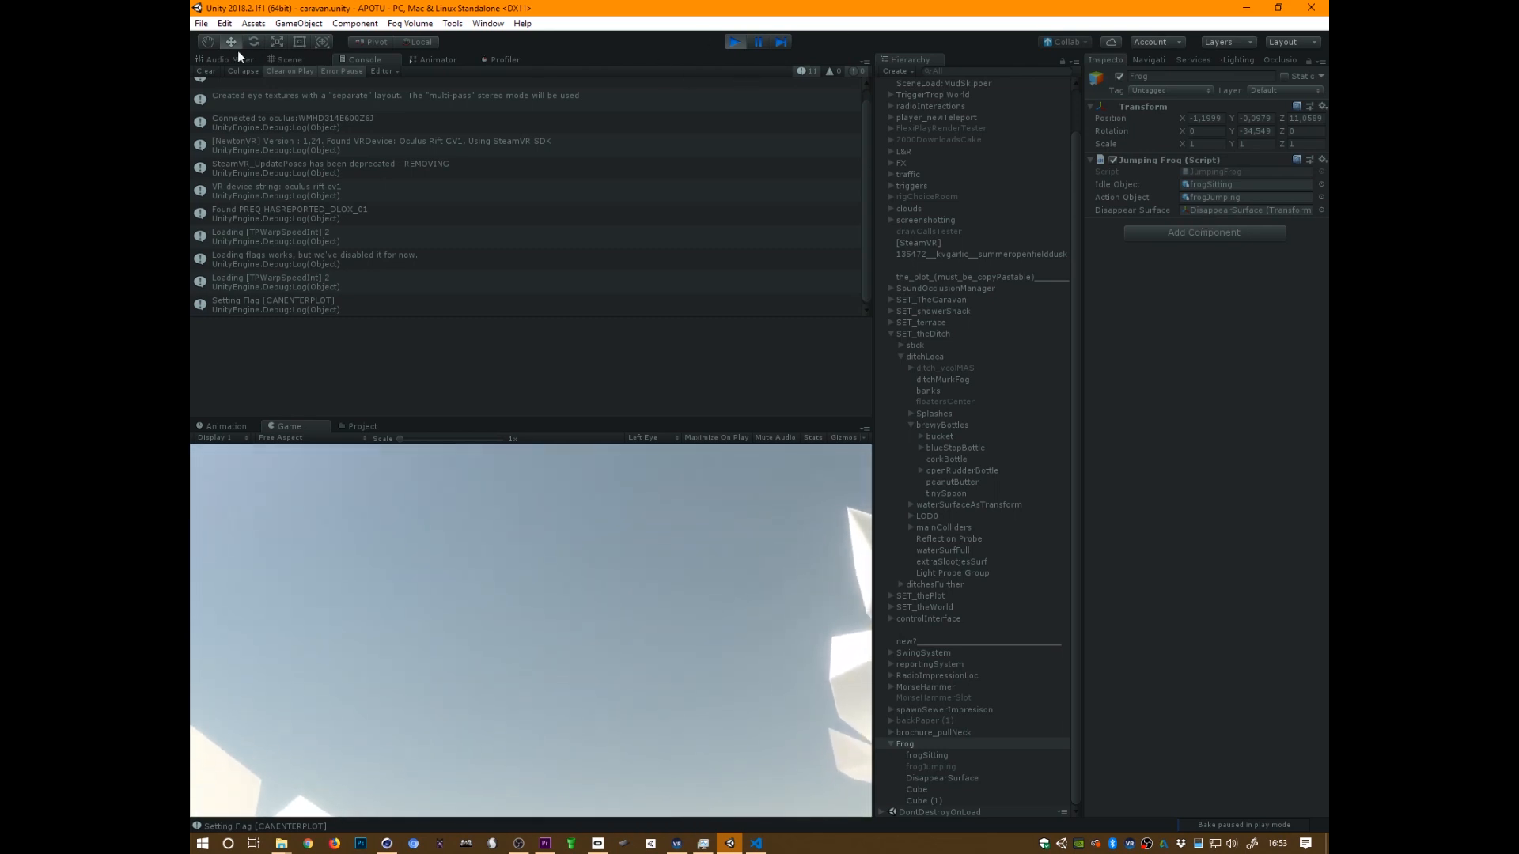
# Examine the Frog script's private state and the Cube's Easy Trigger in Debug mode, then restore Normal mode
pyautogui.click(287, 60)
pyautogui.click(1319, 62)
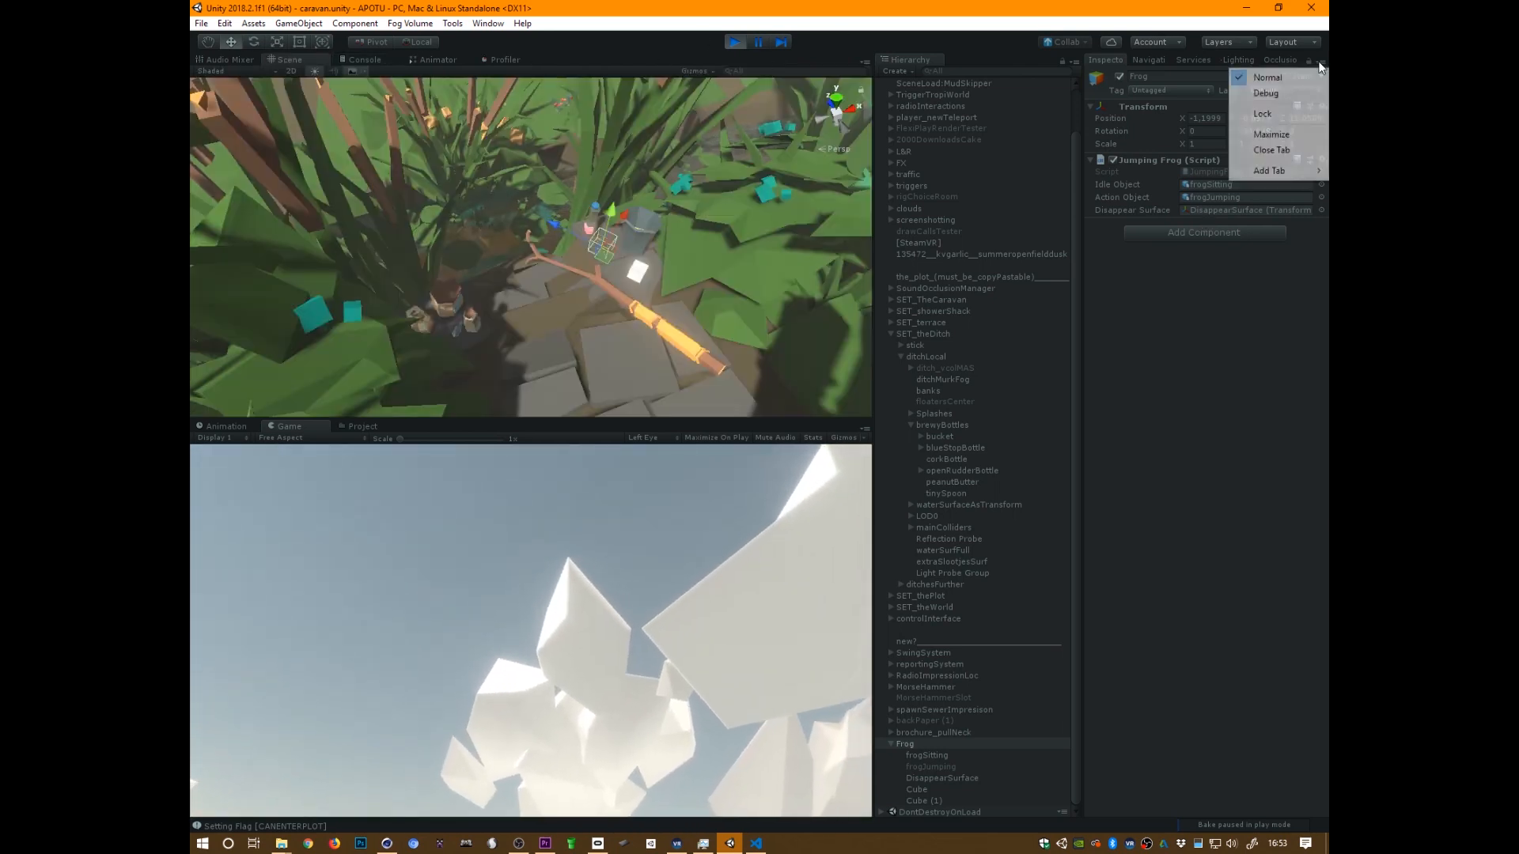
pyautogui.click(1268, 93)
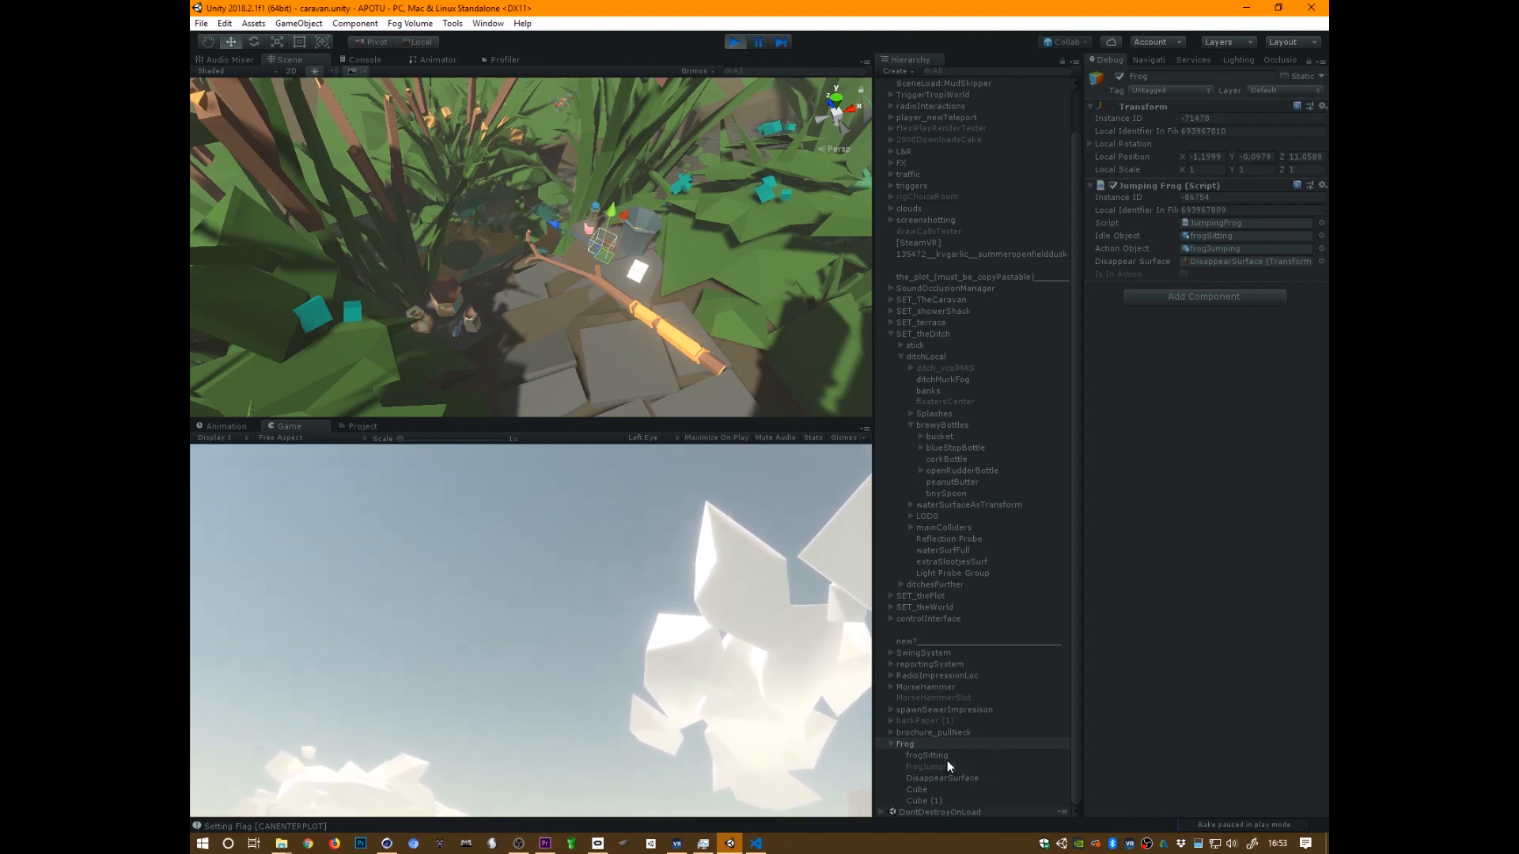
pyautogui.click(922, 789)
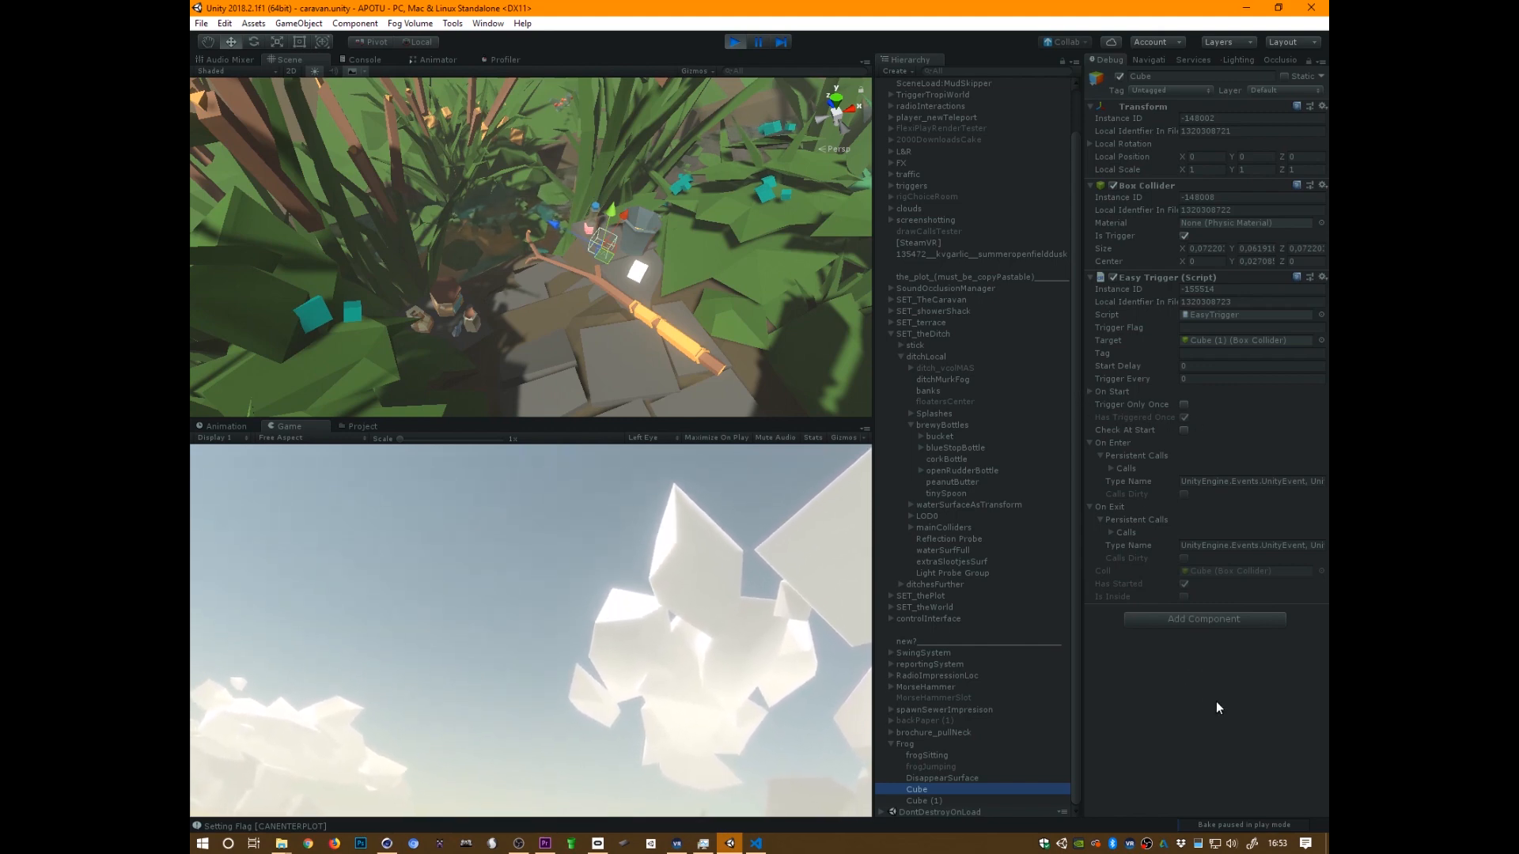
pyautogui.click(1321, 62)
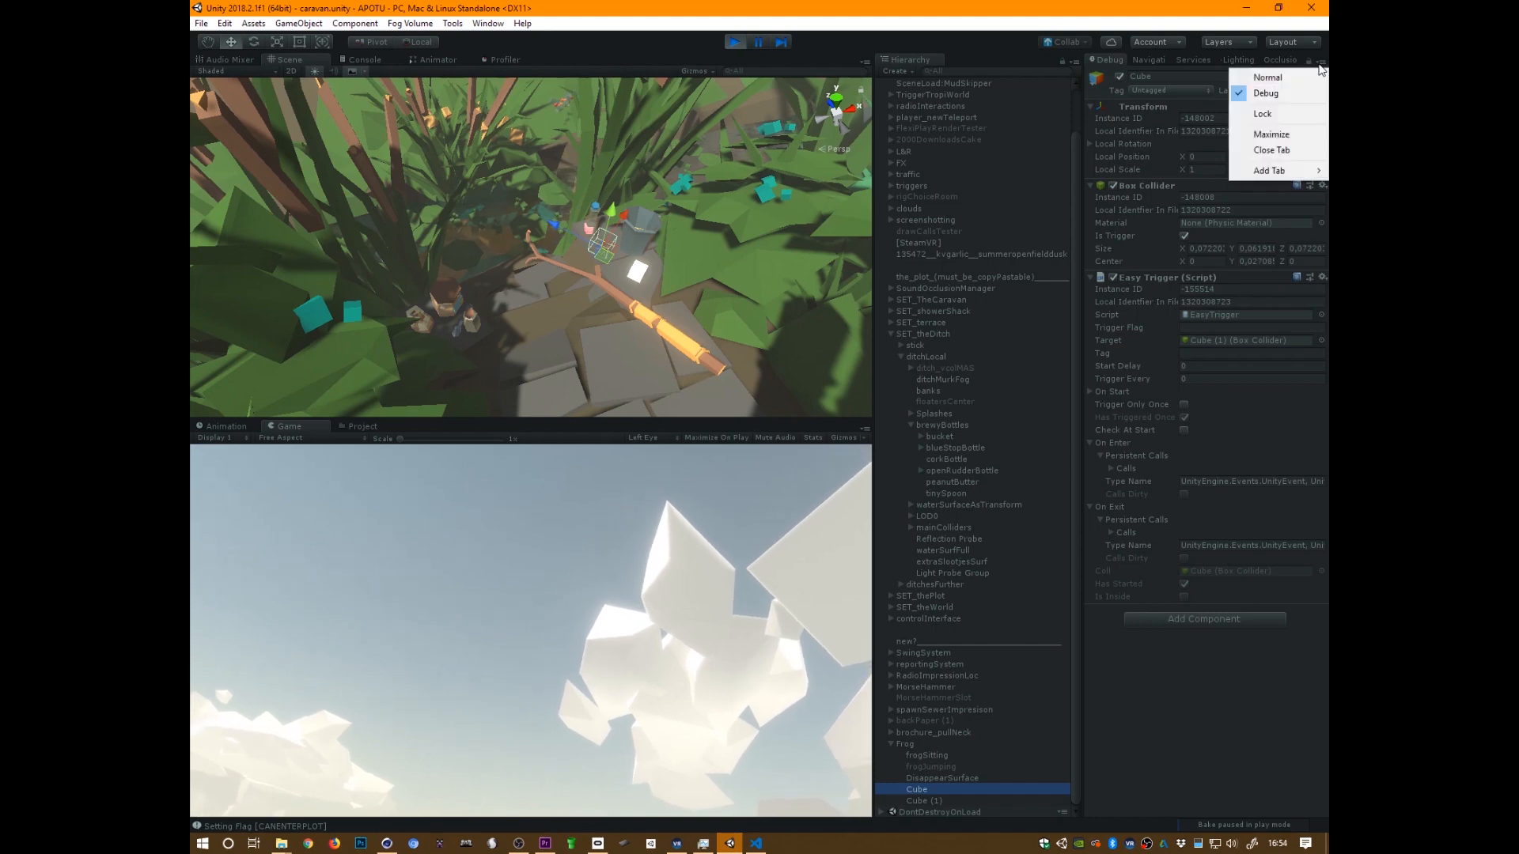
pyautogui.click(1298, 77)
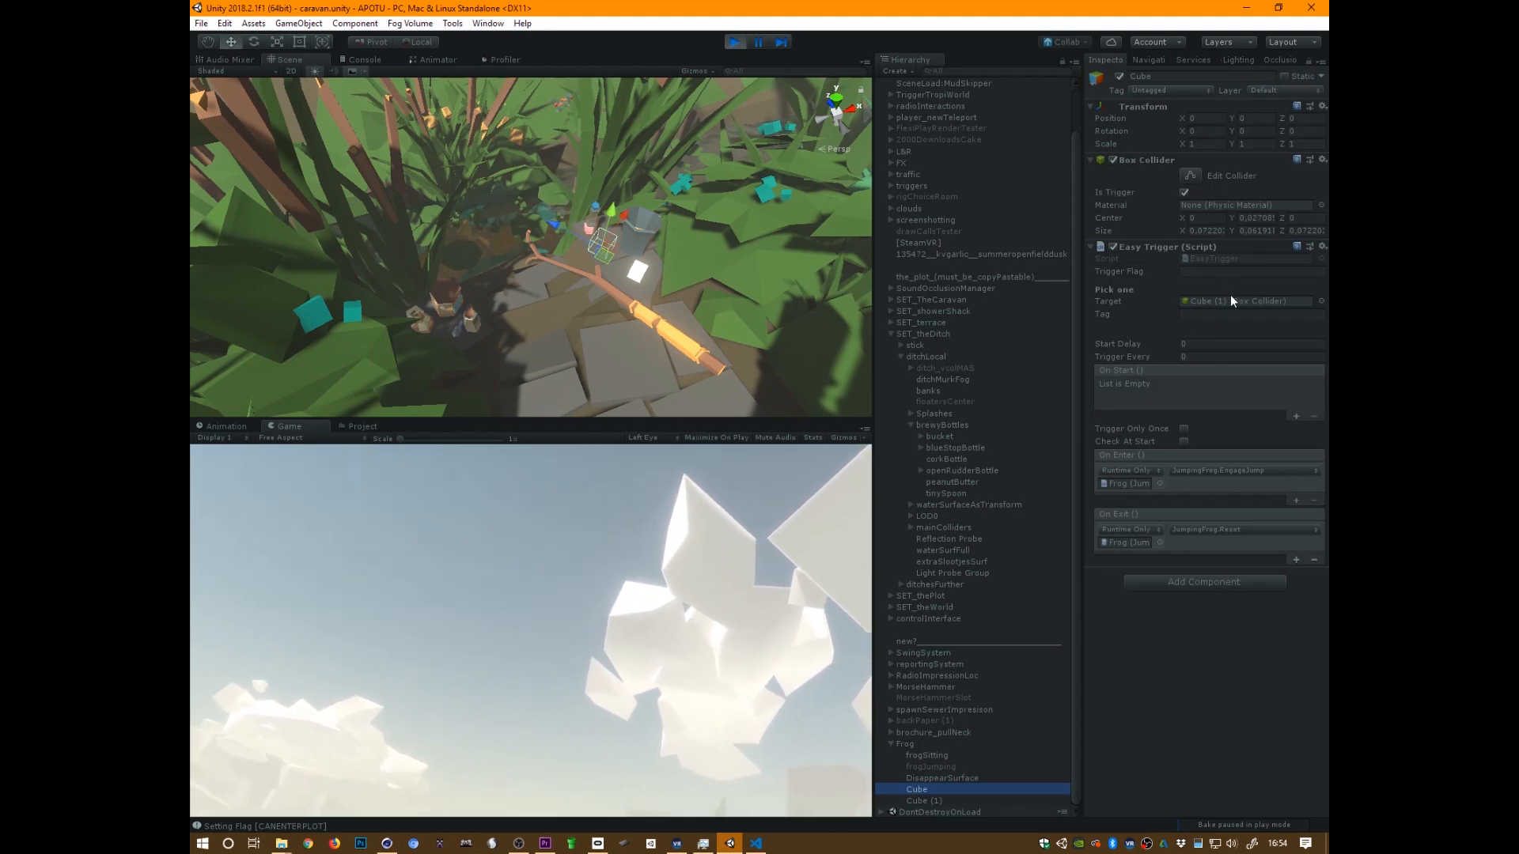
# Check the components of Cube (1), the Frog's Jumping Frog references and the console log during play
pyautogui.click(954, 801)
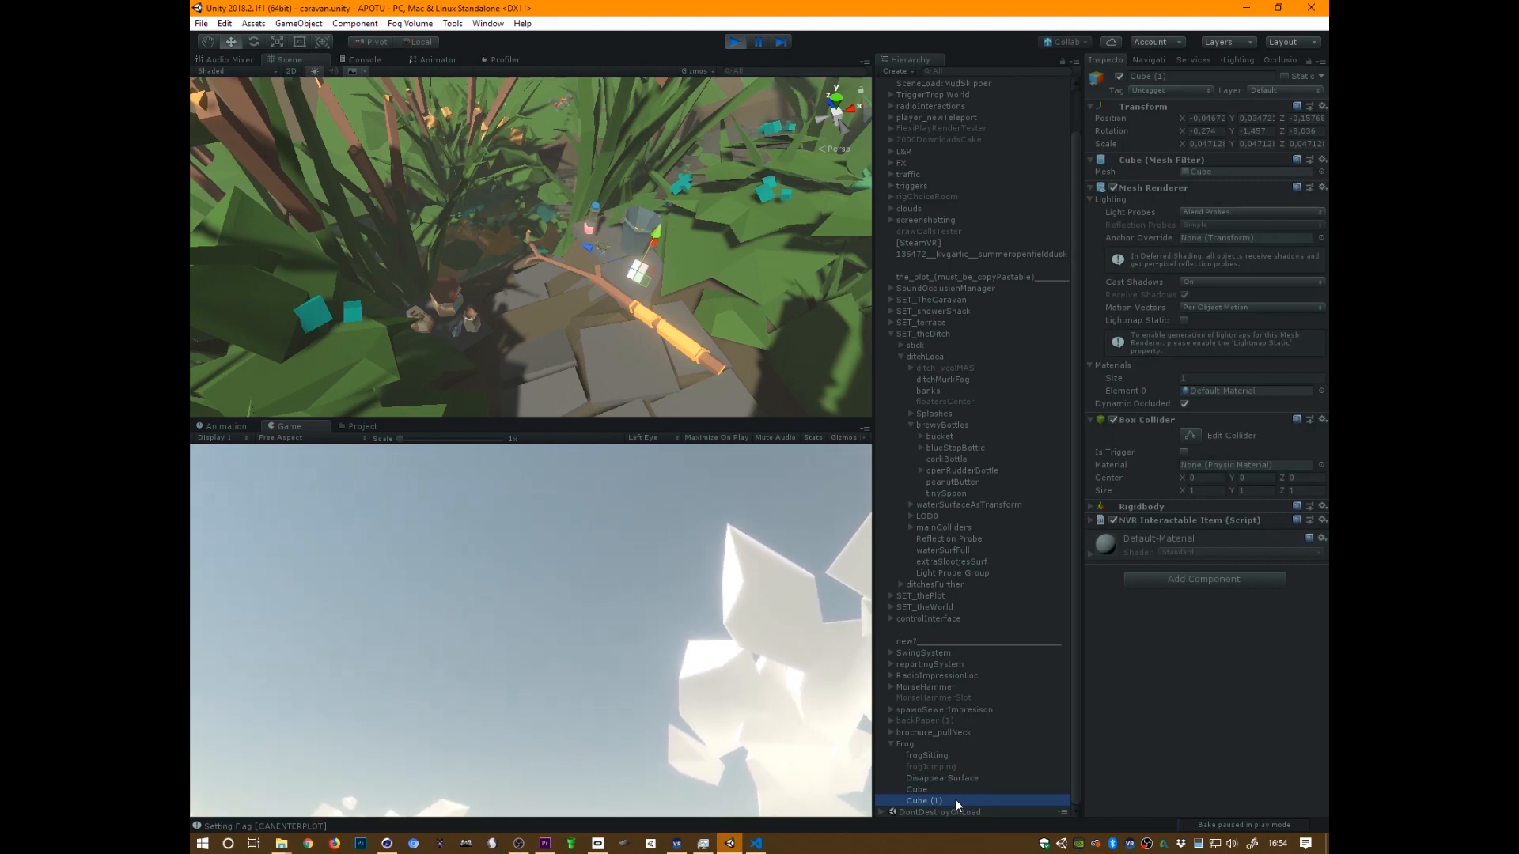
pyautogui.click(942, 744)
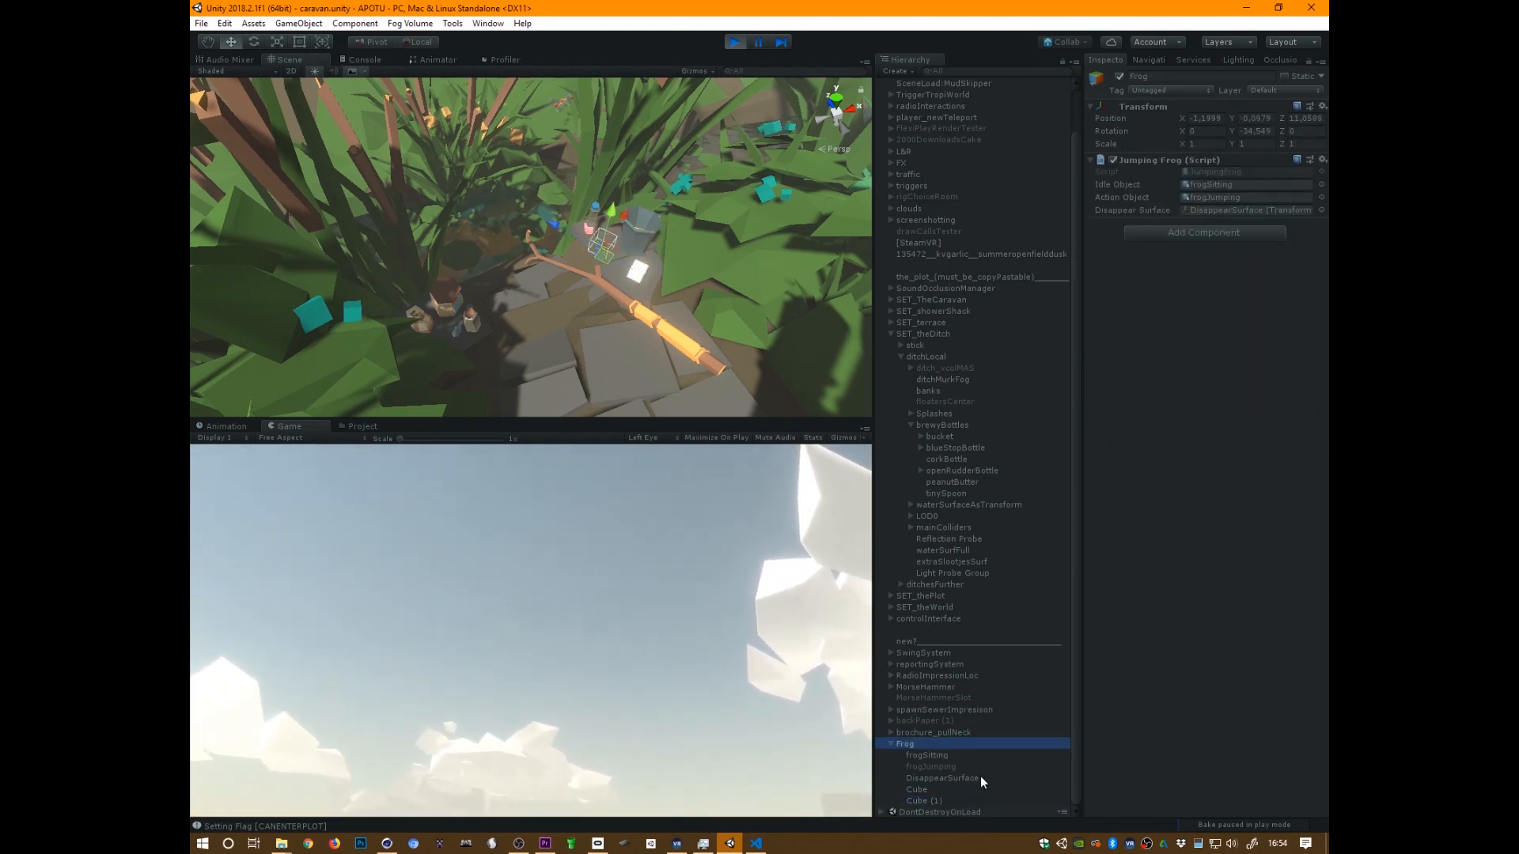
pyautogui.click(373, 59)
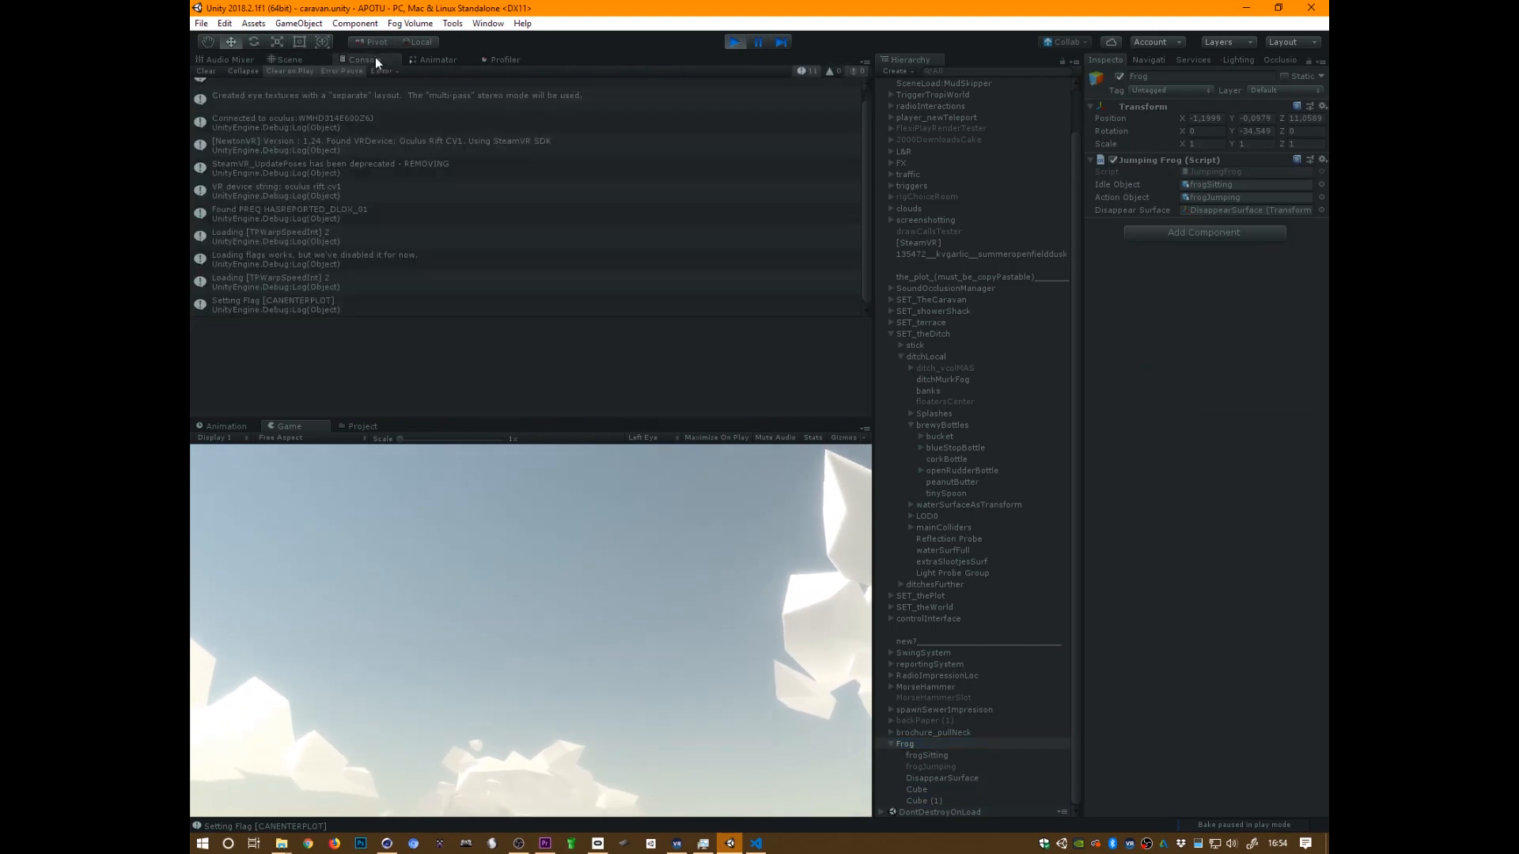
pyautogui.click(285, 59)
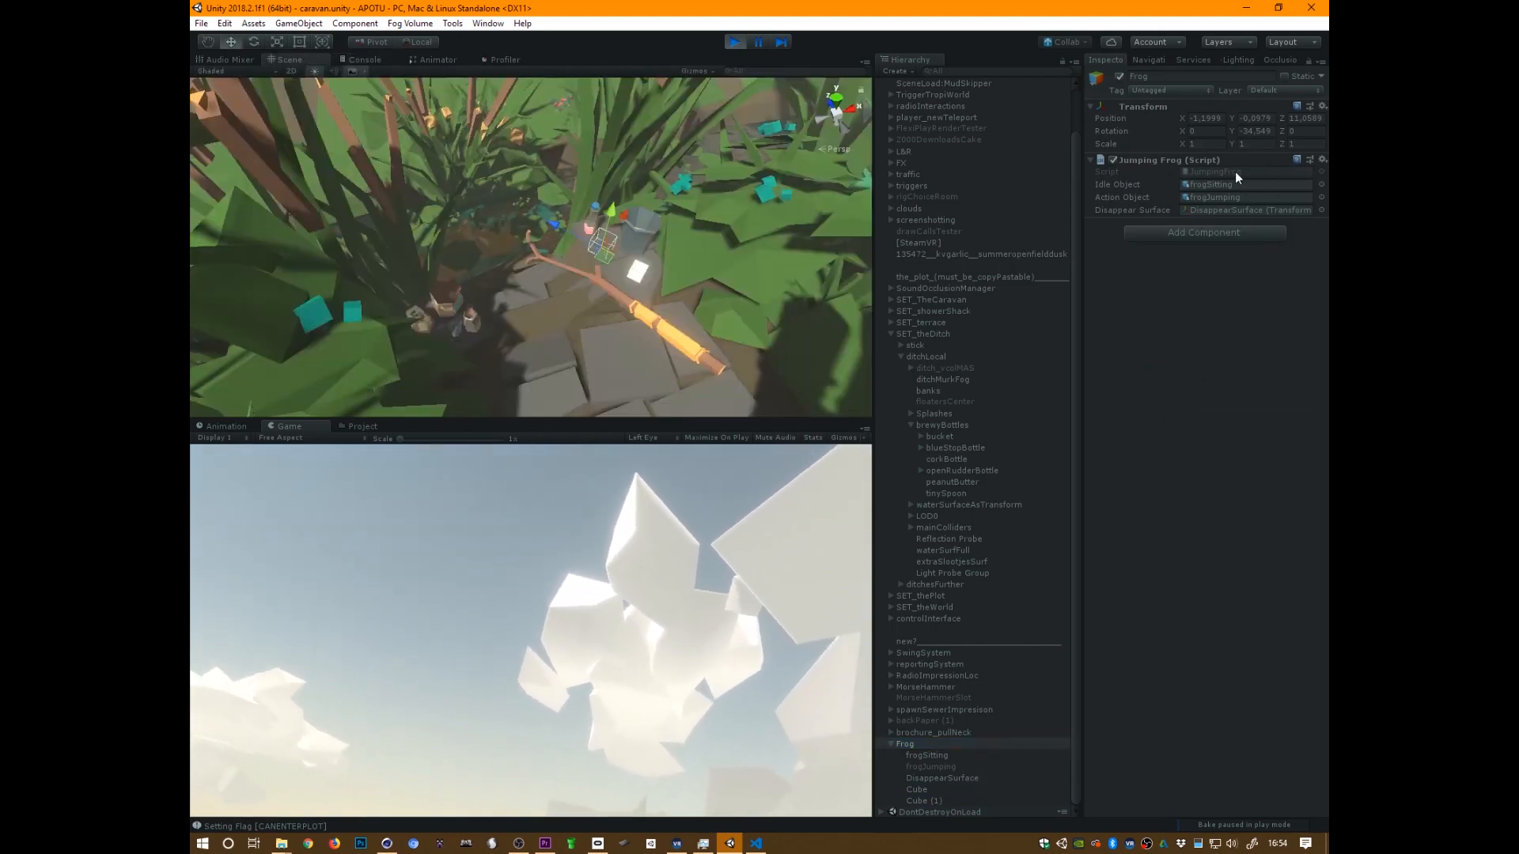
# Switch to Visual Studio Code and review how EngageJump() and Reset() set _isInAction in JumpingFrog.cs
pyautogui.hotkey('alt', 'Tab')
pyautogui.click(1275, 240)
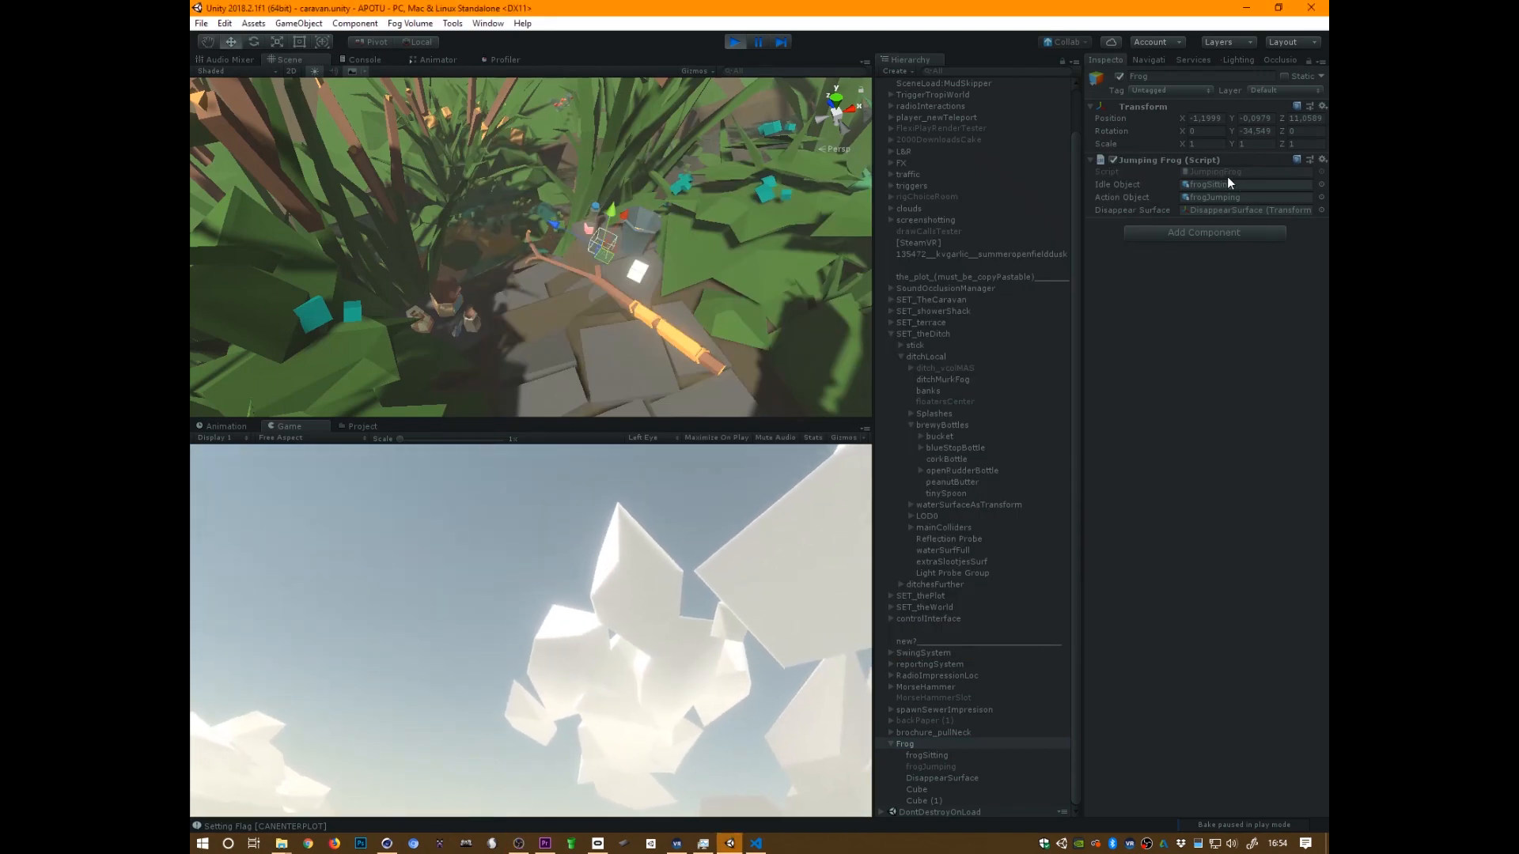
pyautogui.click(752, 844)
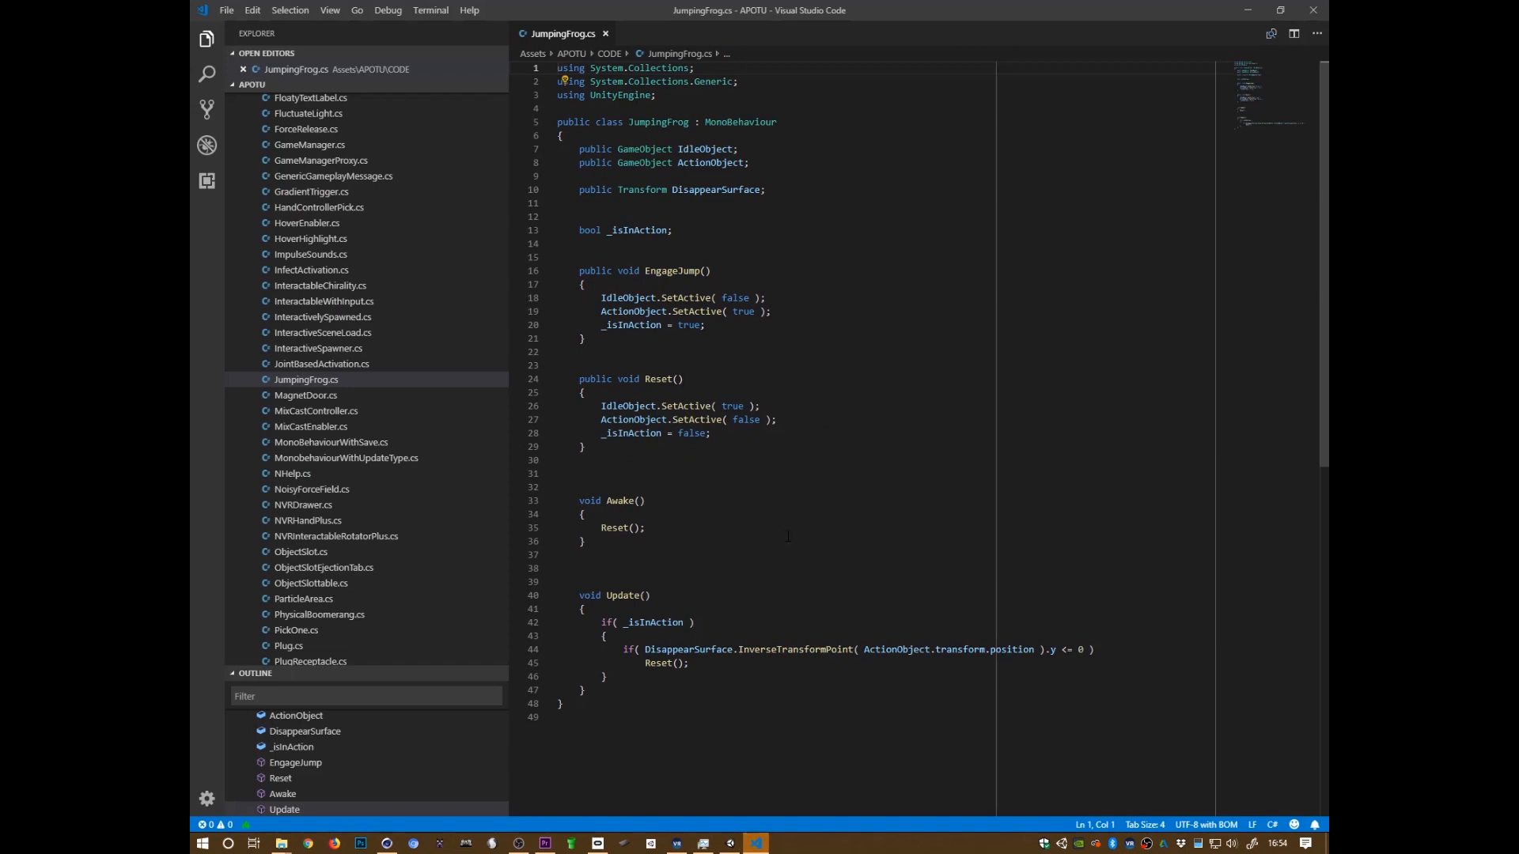
pyautogui.click(779, 420)
pyautogui.click(645, 330)
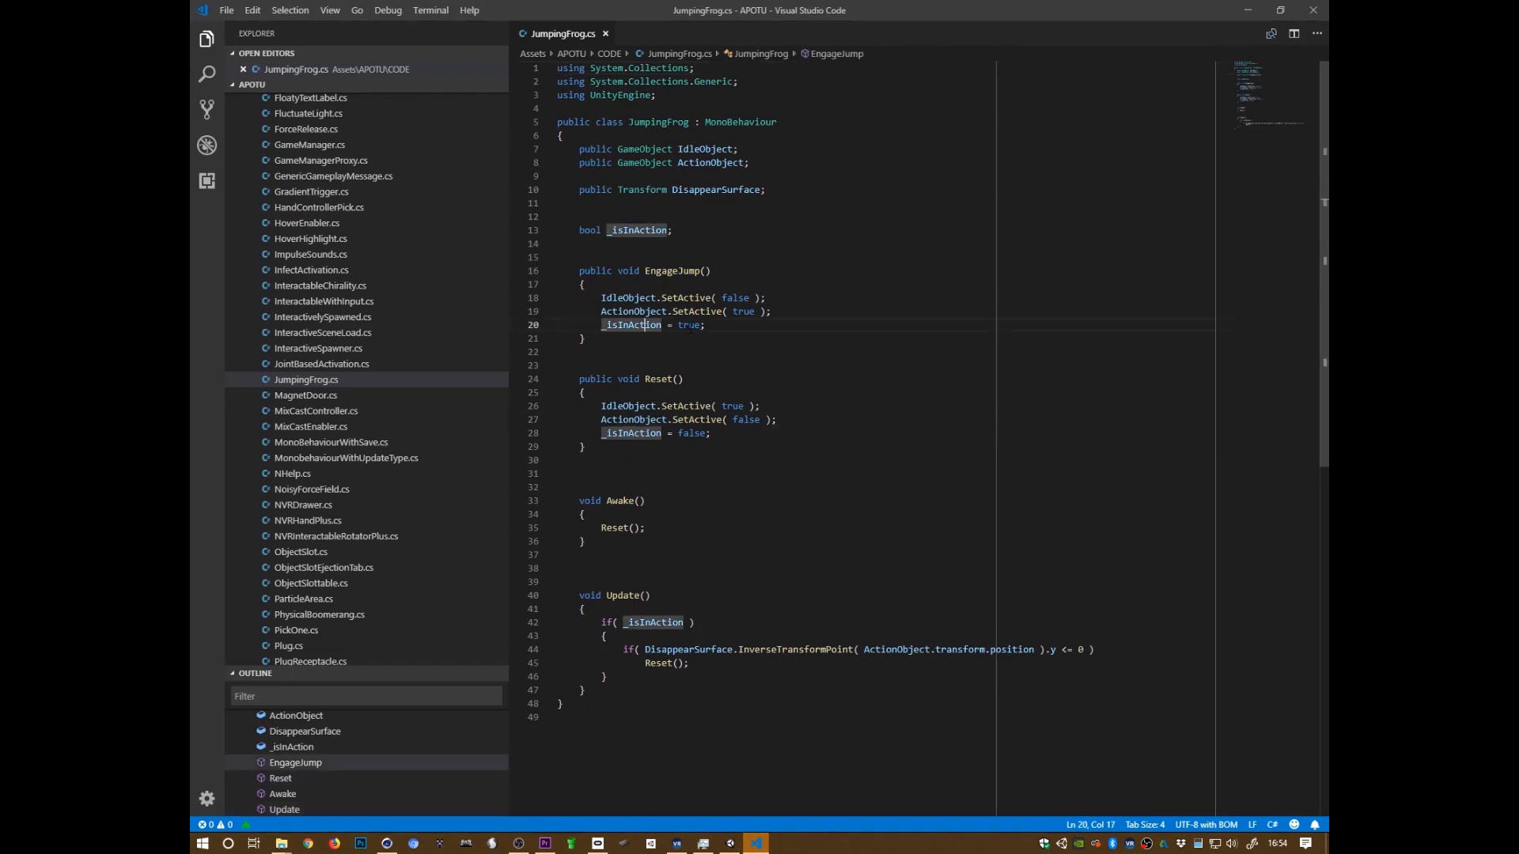
pyautogui.click(693, 434)
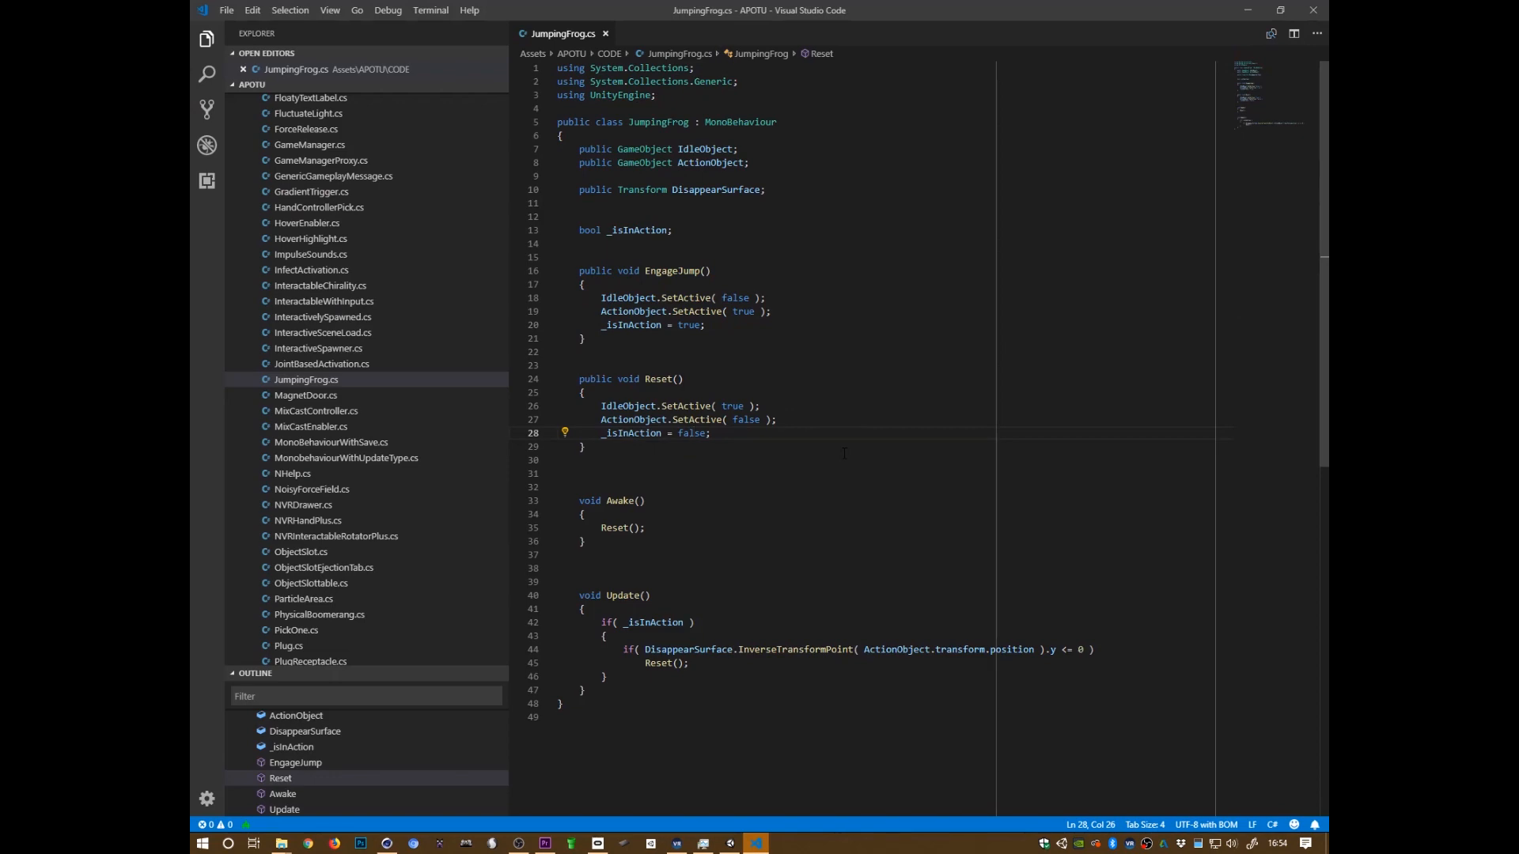
# Switch to Unity and remove the JumpingFrog.Reset call from the On Exit event of the Cube's Easy Trigger
pyautogui.hotkey('alt', 'Tab')
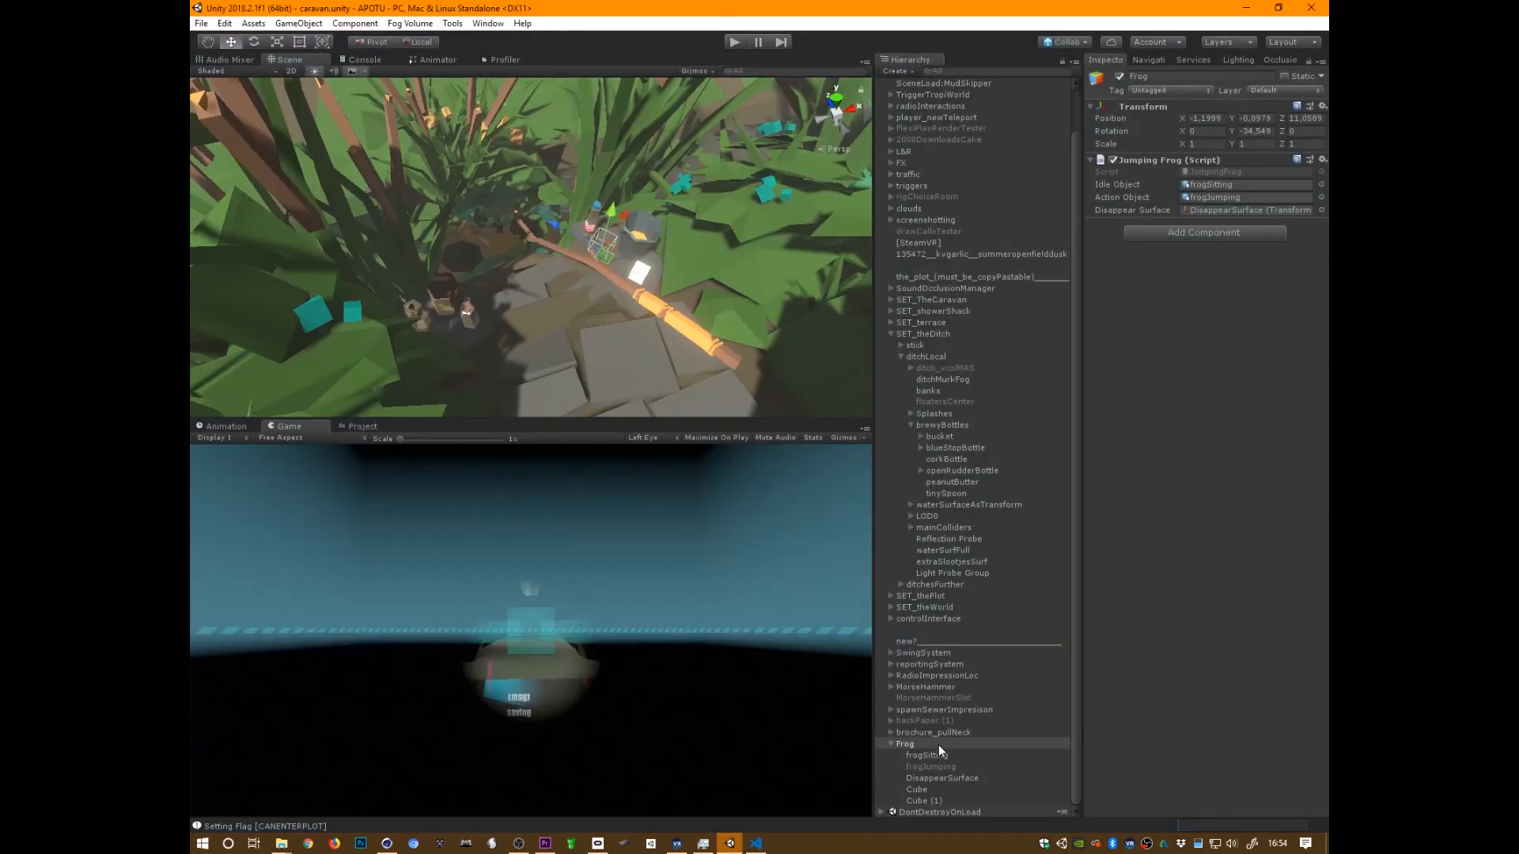
pyautogui.click(939, 799)
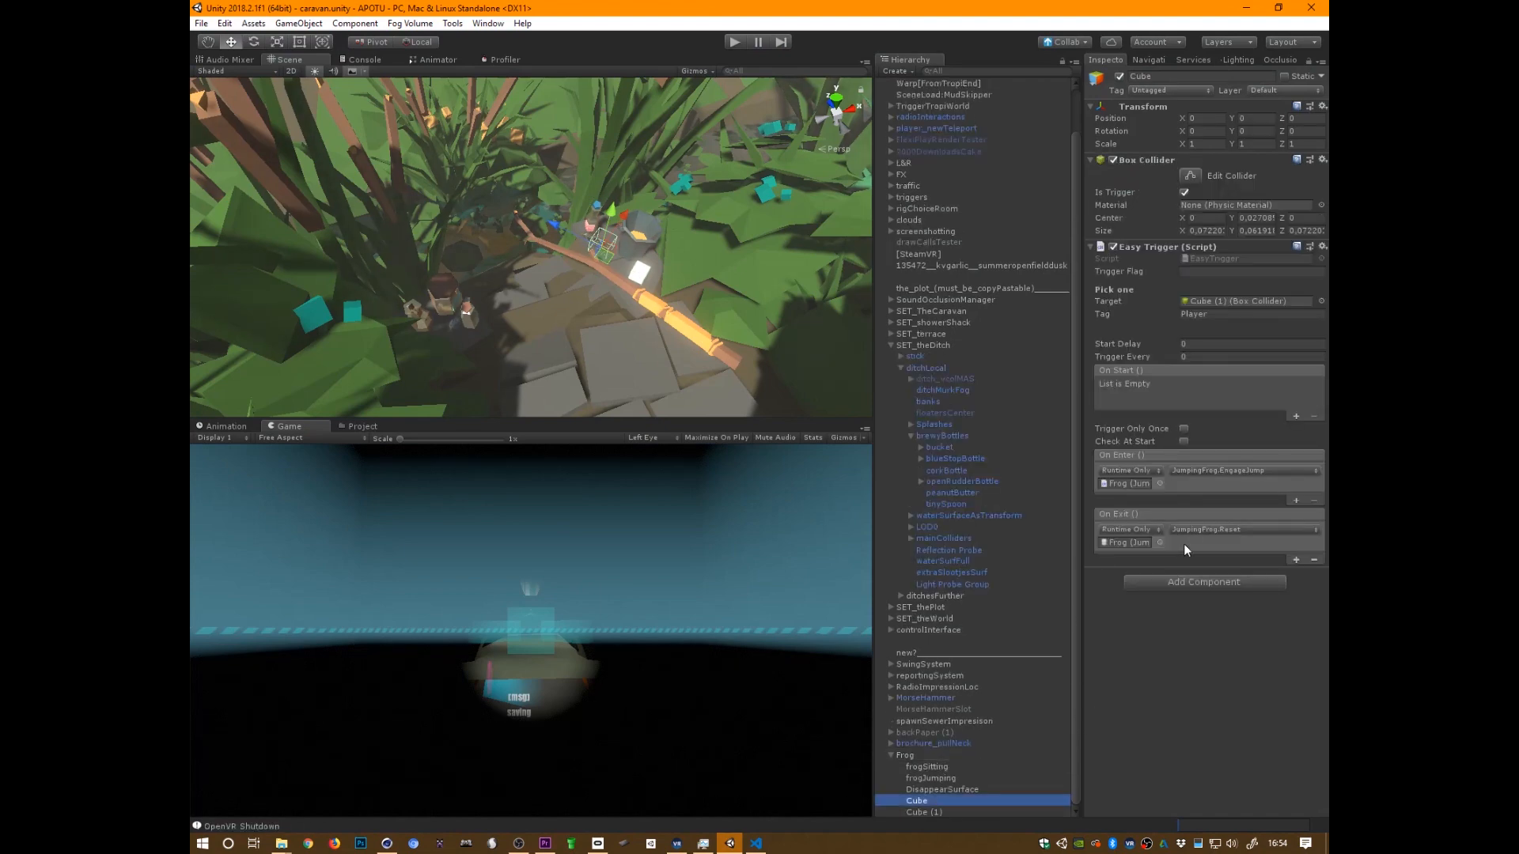
pyautogui.click(1209, 546)
pyautogui.click(1313, 560)
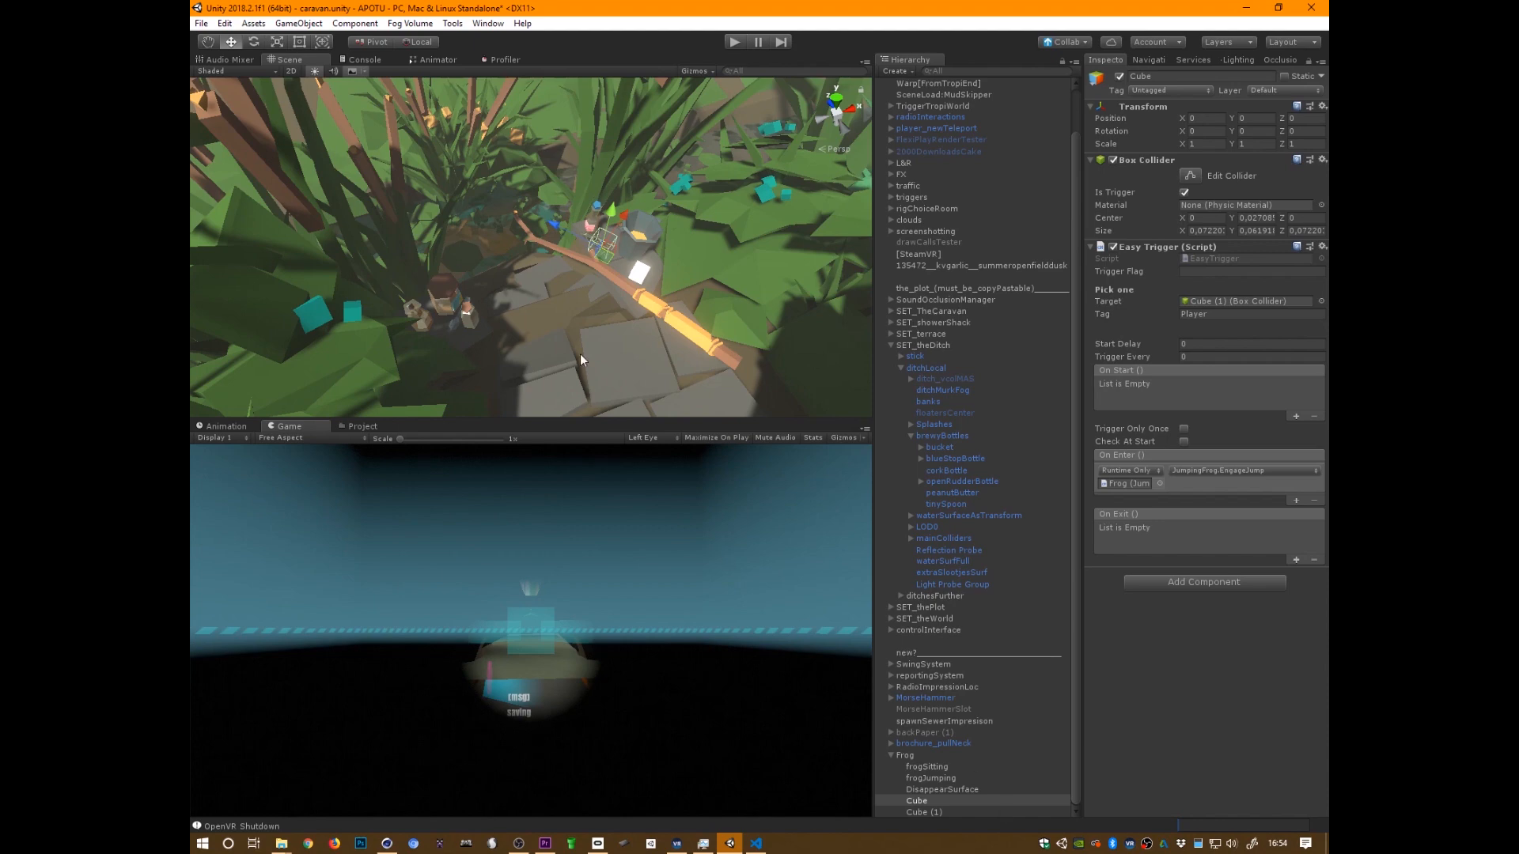
# Review in Visual Studio Code how Update() in JumpingFrog.cs uses _isInAction and the DisappearSurface check to call Reset()
pyautogui.hotkey('alt', 'Tab')
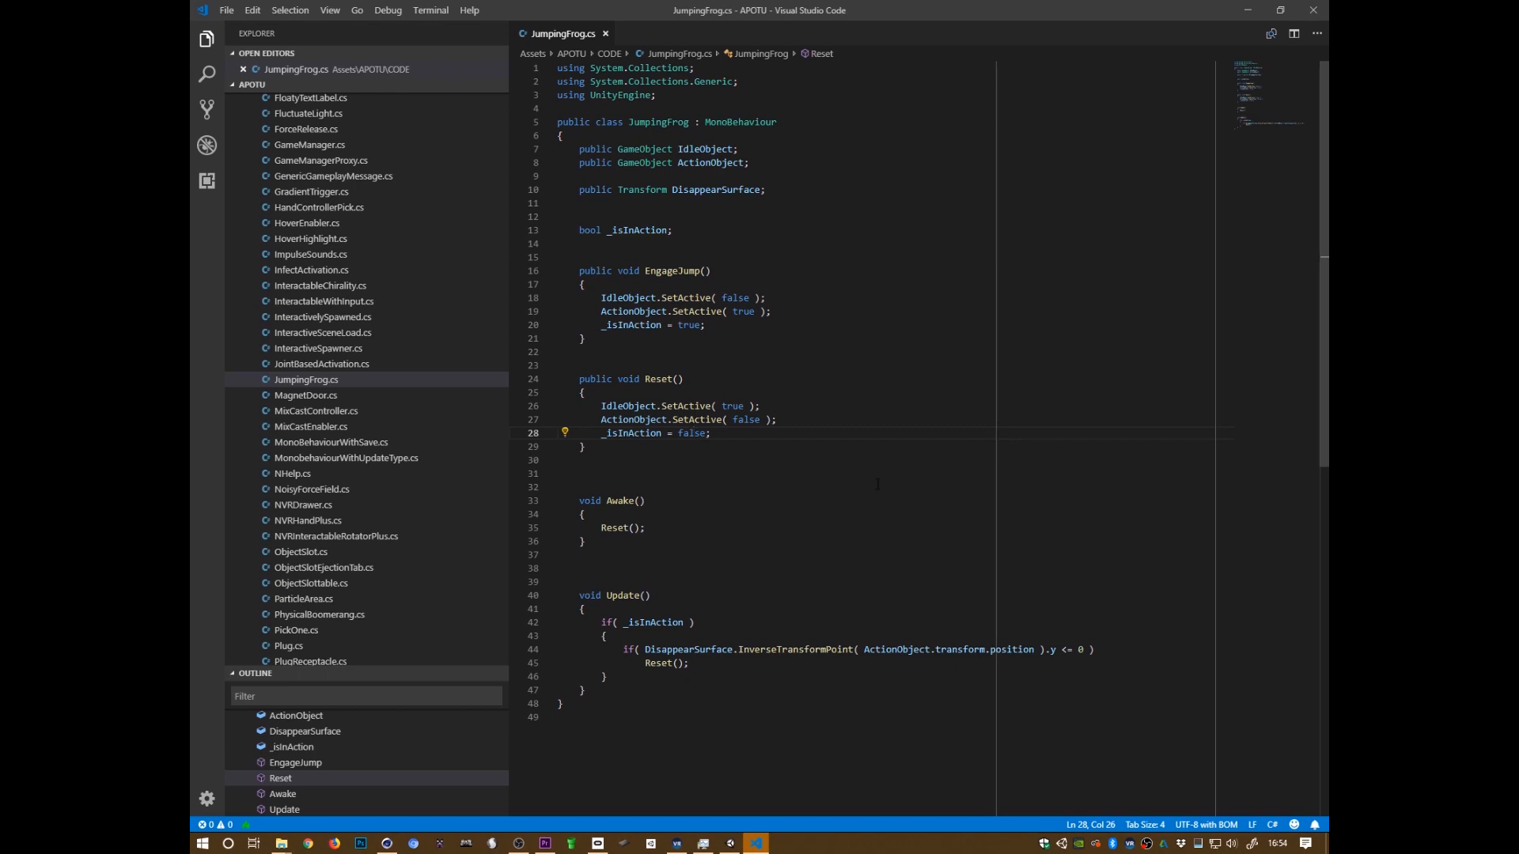
pyautogui.hotkey('alt', 'Tab')
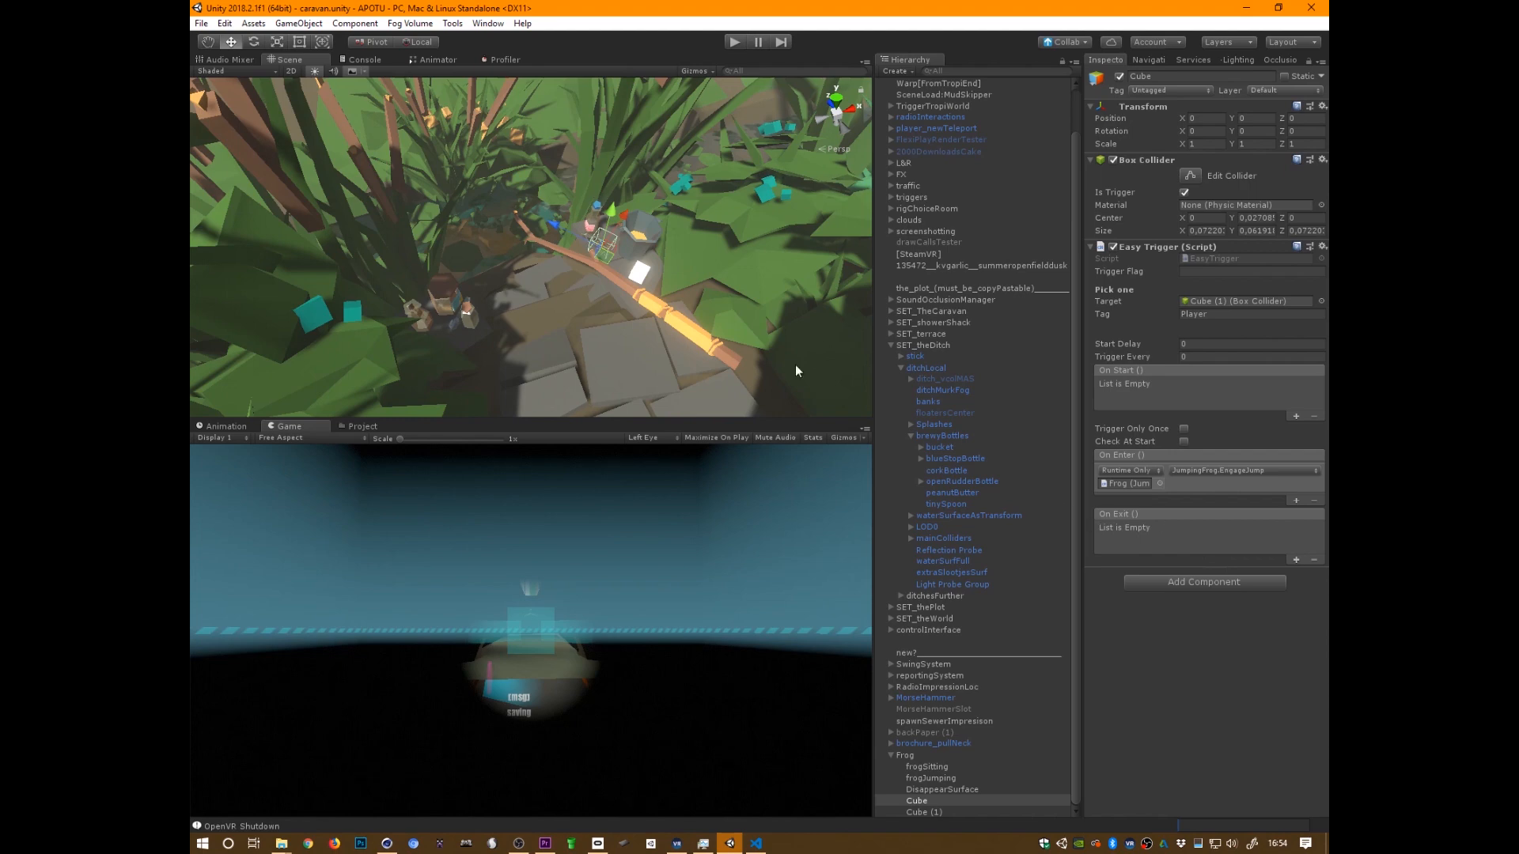
pyautogui.moveTo(795, 370); pyautogui.dragTo(635, 244, button='right')
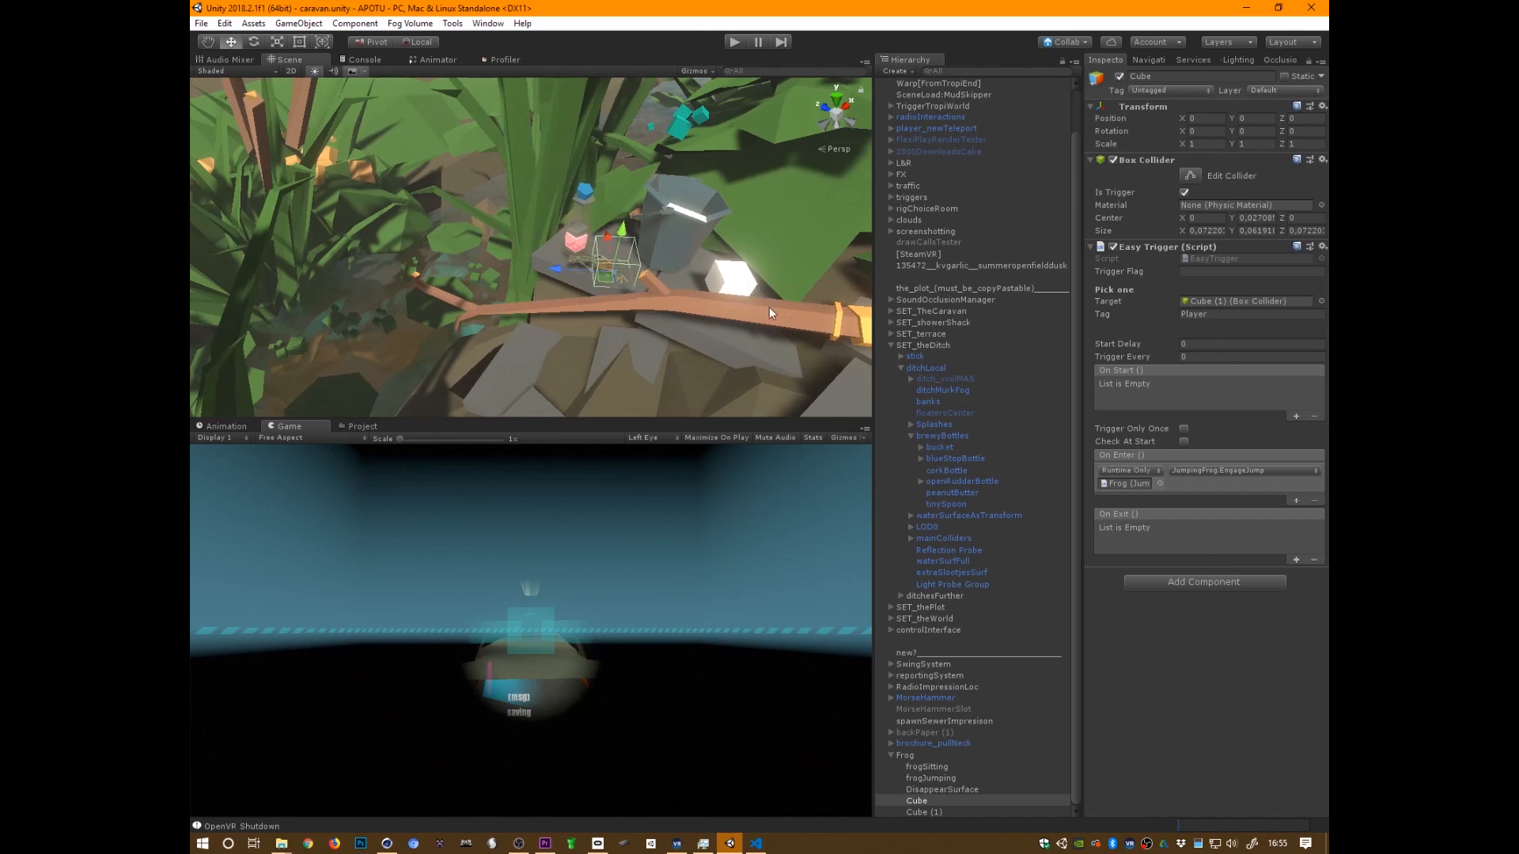
pyautogui.moveTo(794, 321); pyautogui.dragTo(742, 317, button='right')
pyautogui.hotkey('alt', 'Tab')
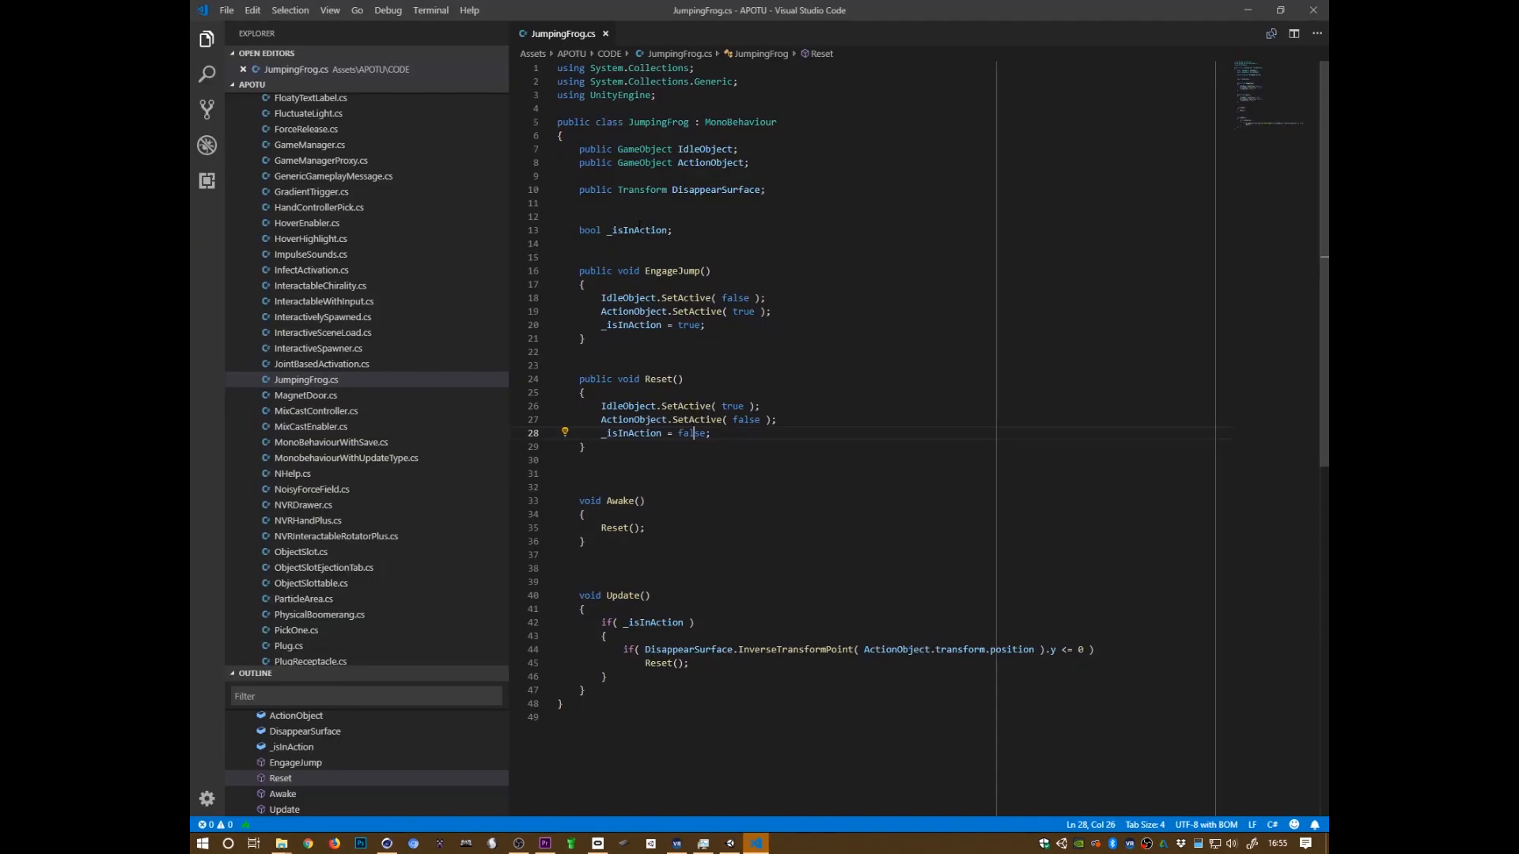
pyautogui.doubleClick(639, 230)
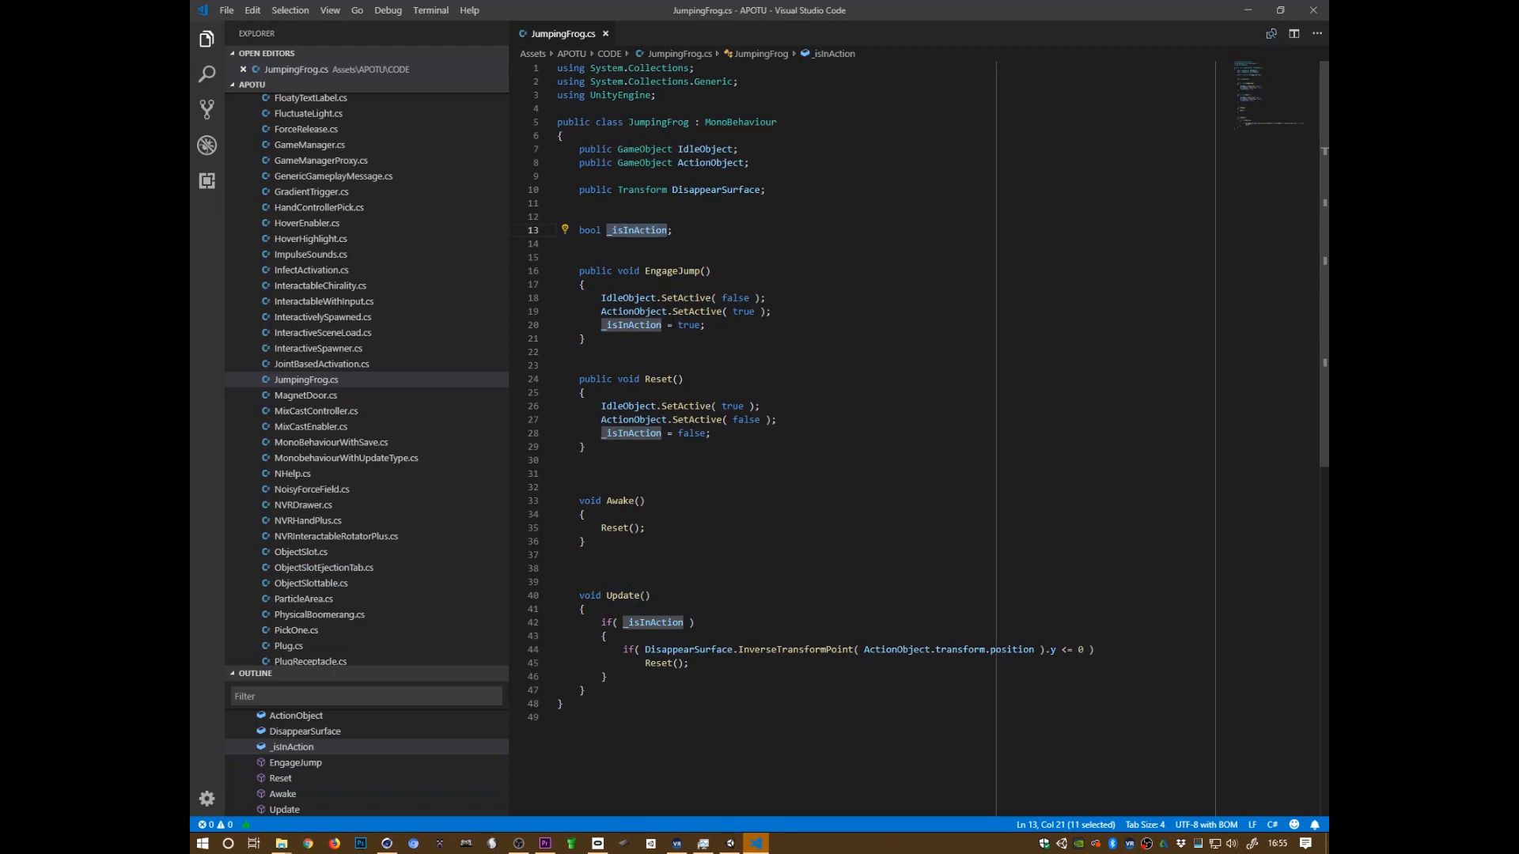
pyautogui.click(662, 650)
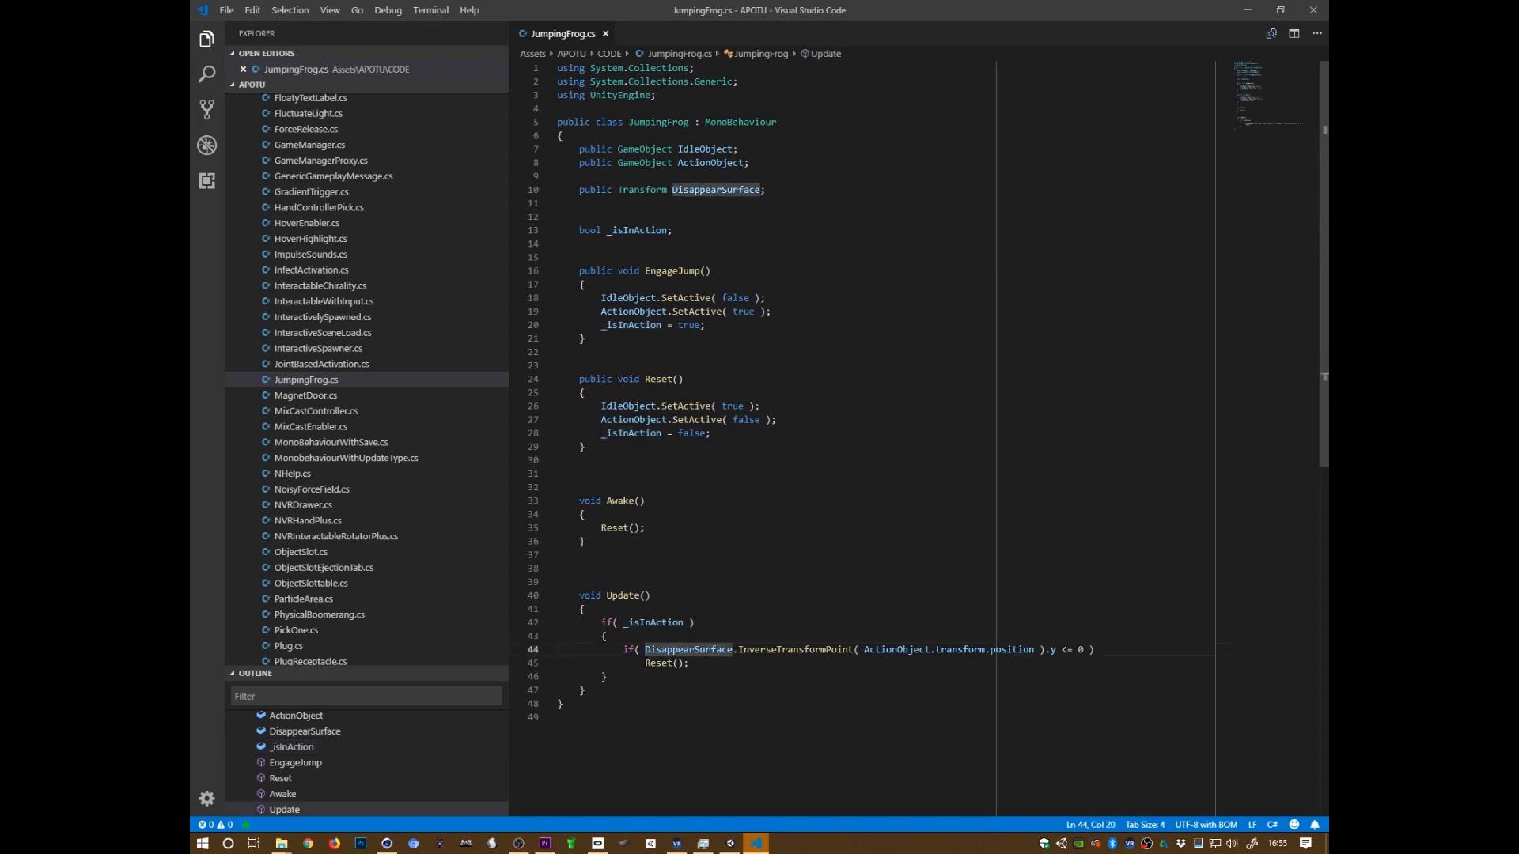
pyautogui.click(651, 622)
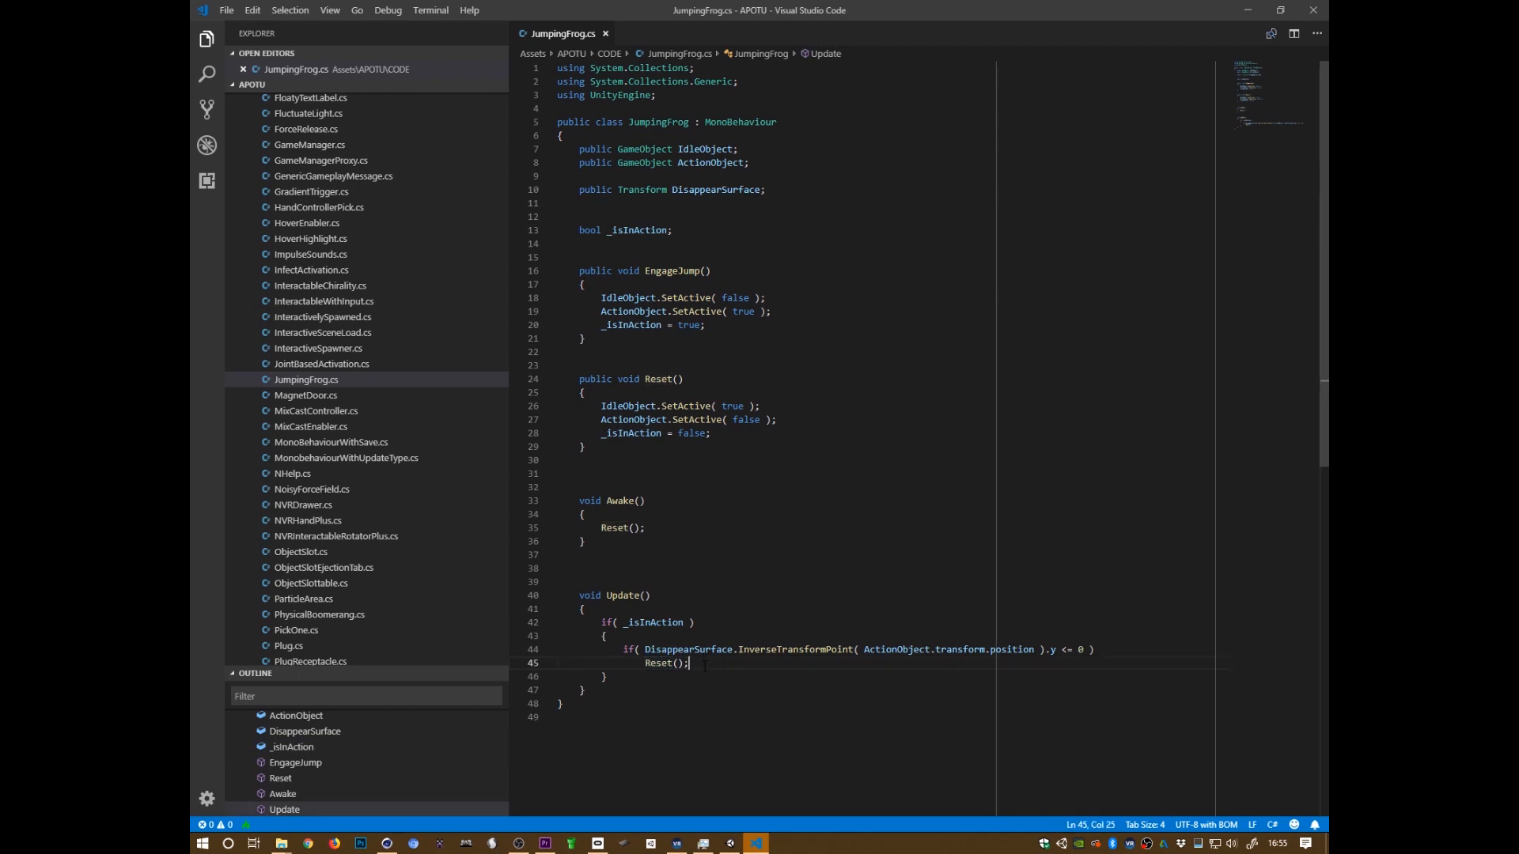
# Switch to Unity and turn off Loop Time for the jumpIntoWater clip in the APOTU Animation folder
pyautogui.hotkey('alt', 'Tab')
pyautogui.keyDown('alt'); pyautogui.moveTo(711, 395); pyautogui.dragTo(702, 375); pyautogui.keyUp('alt')
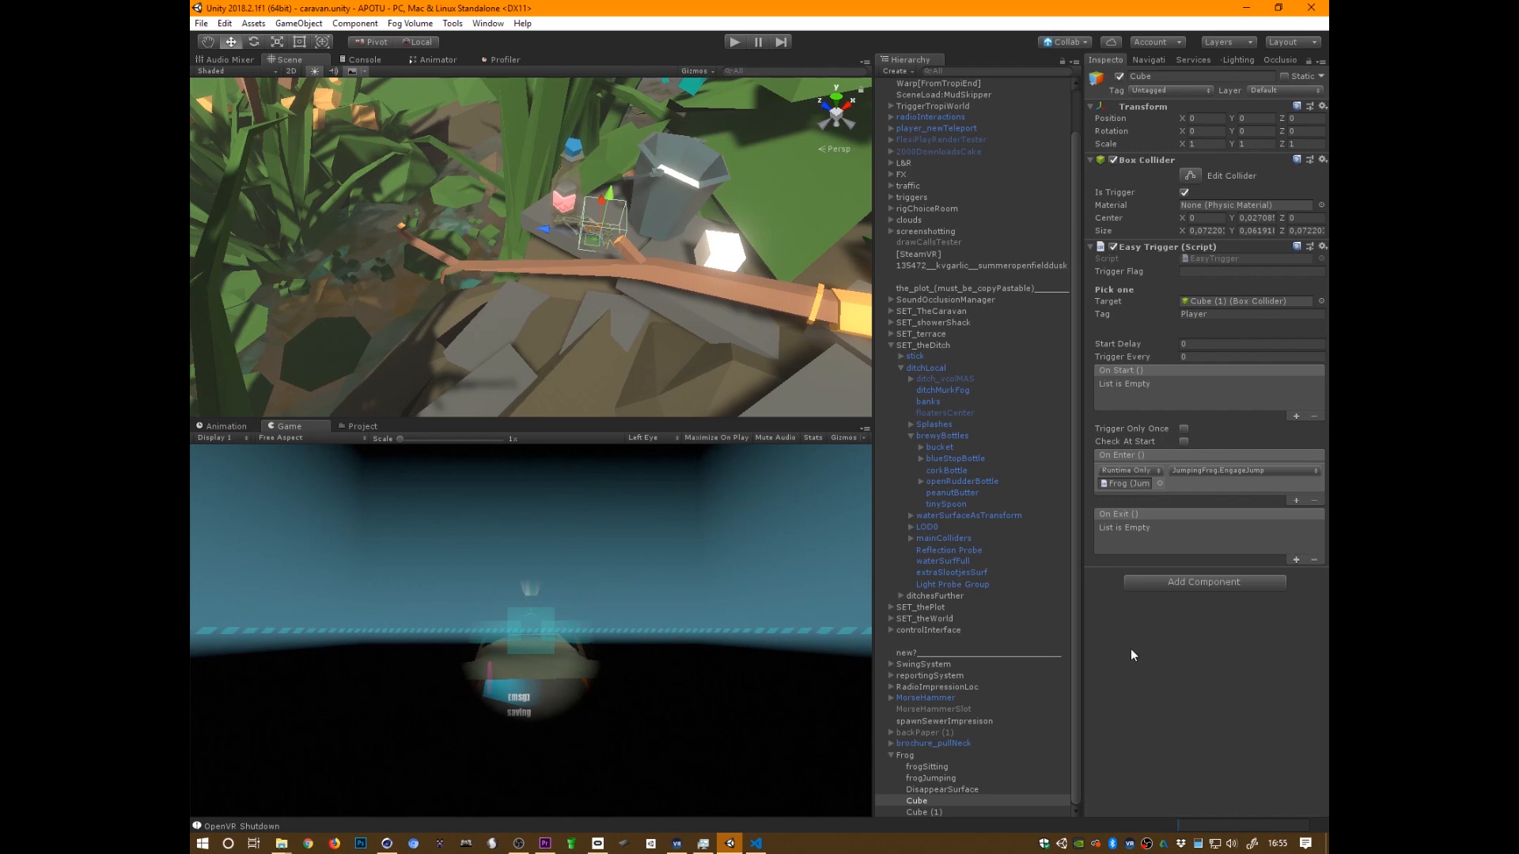
pyautogui.keyDown('alt'); pyautogui.moveTo(651, 343); pyautogui.dragTo(666, 400); pyautogui.keyUp('alt')
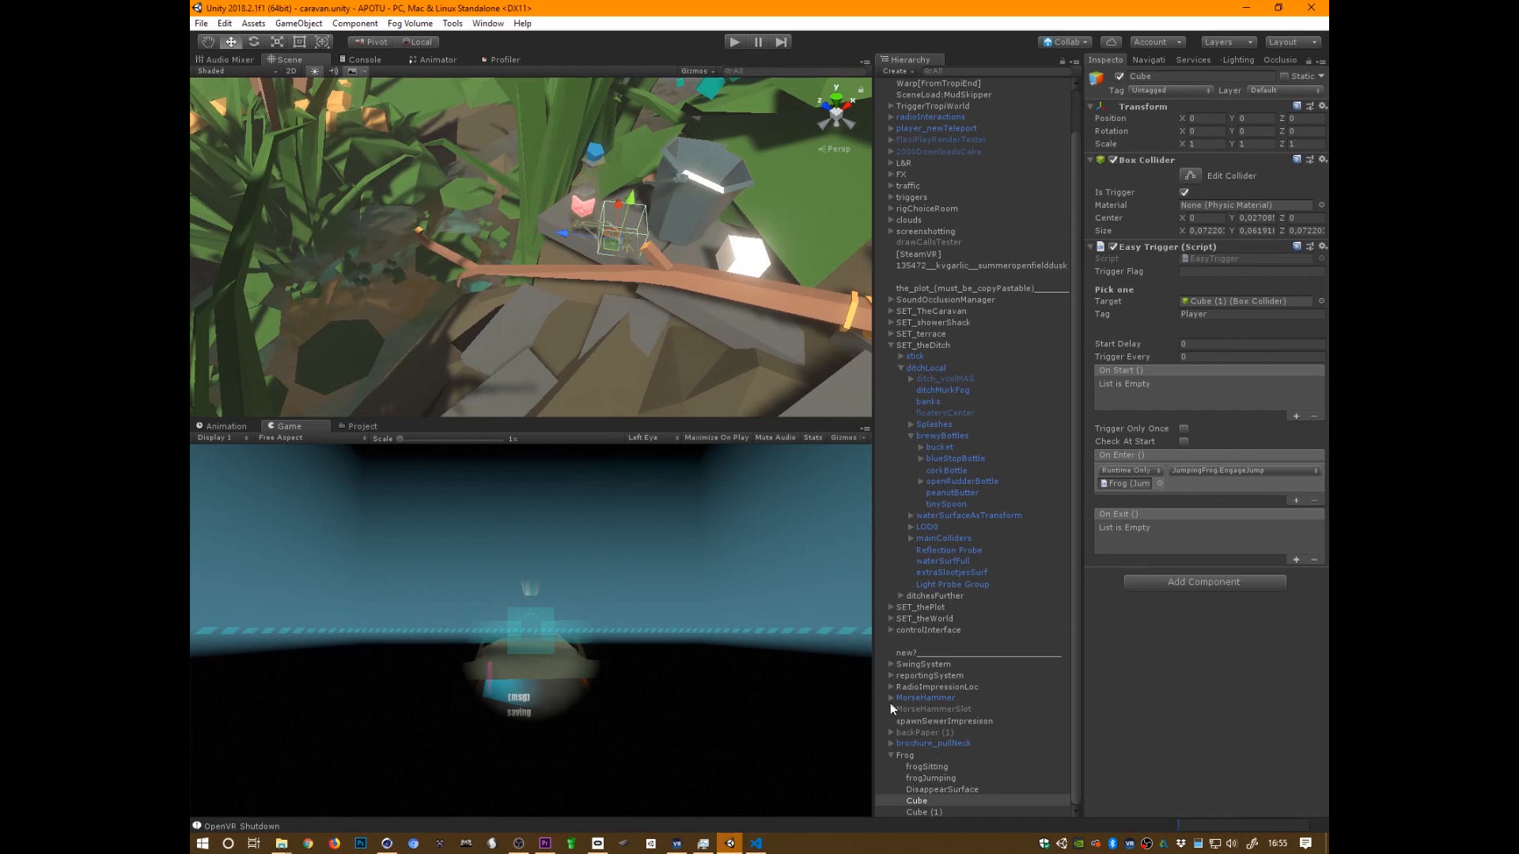
pyautogui.click(233, 427)
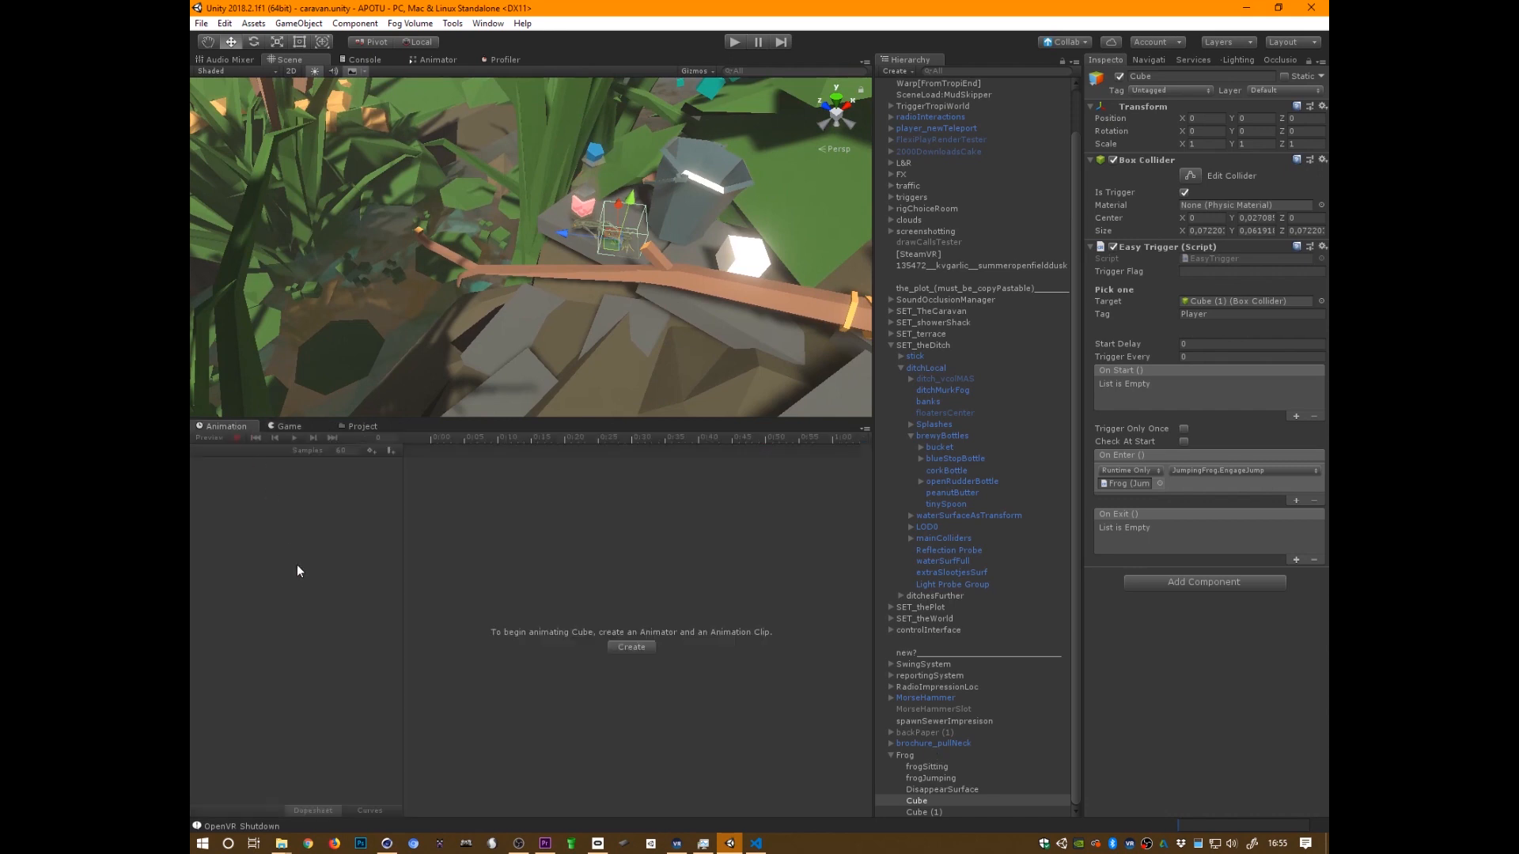
pyautogui.click(360, 426)
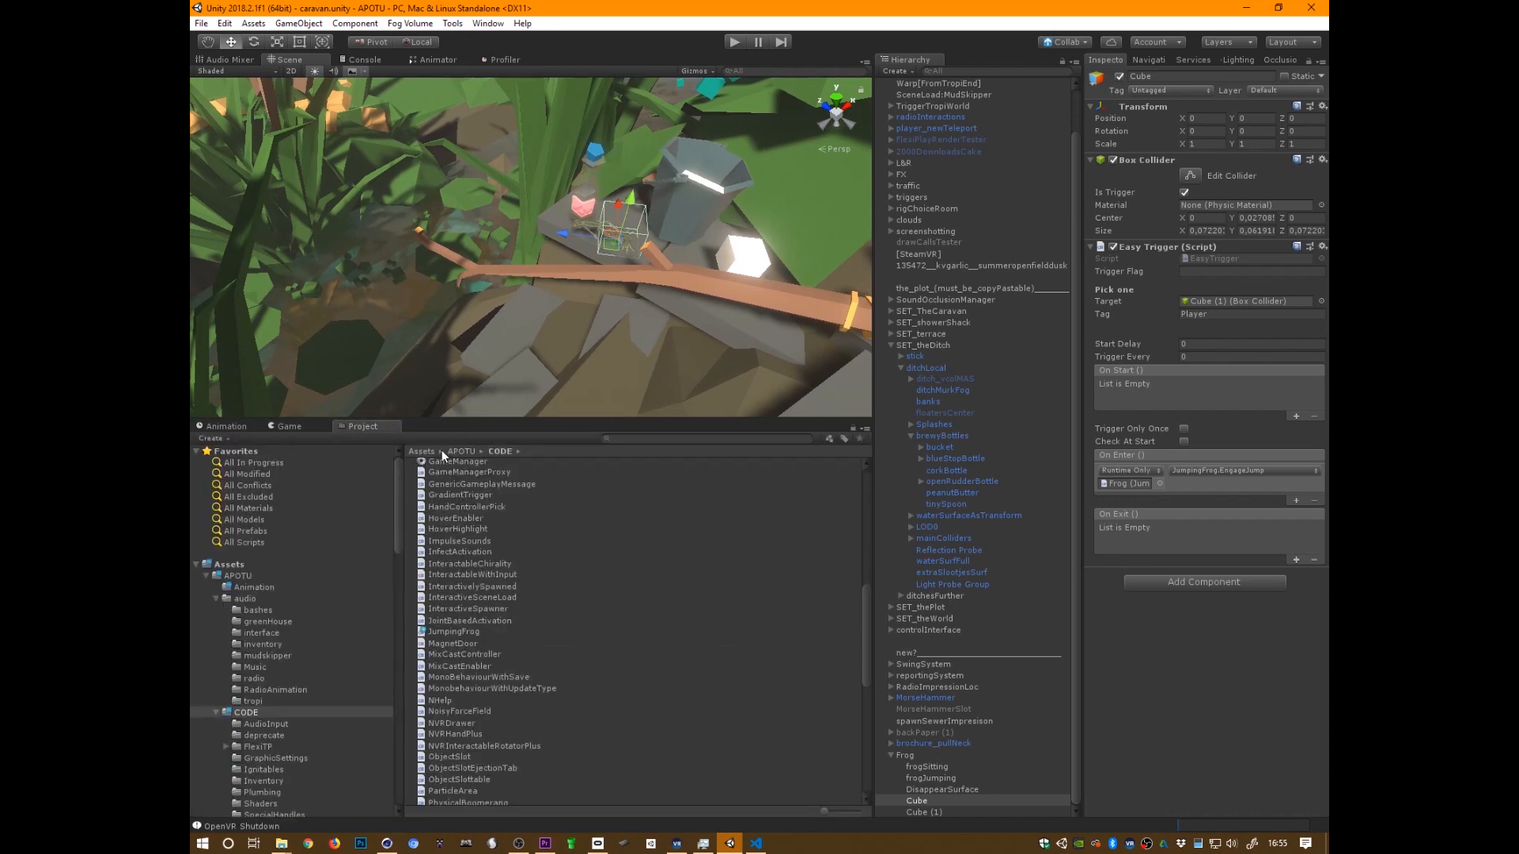
pyautogui.click(255, 588)
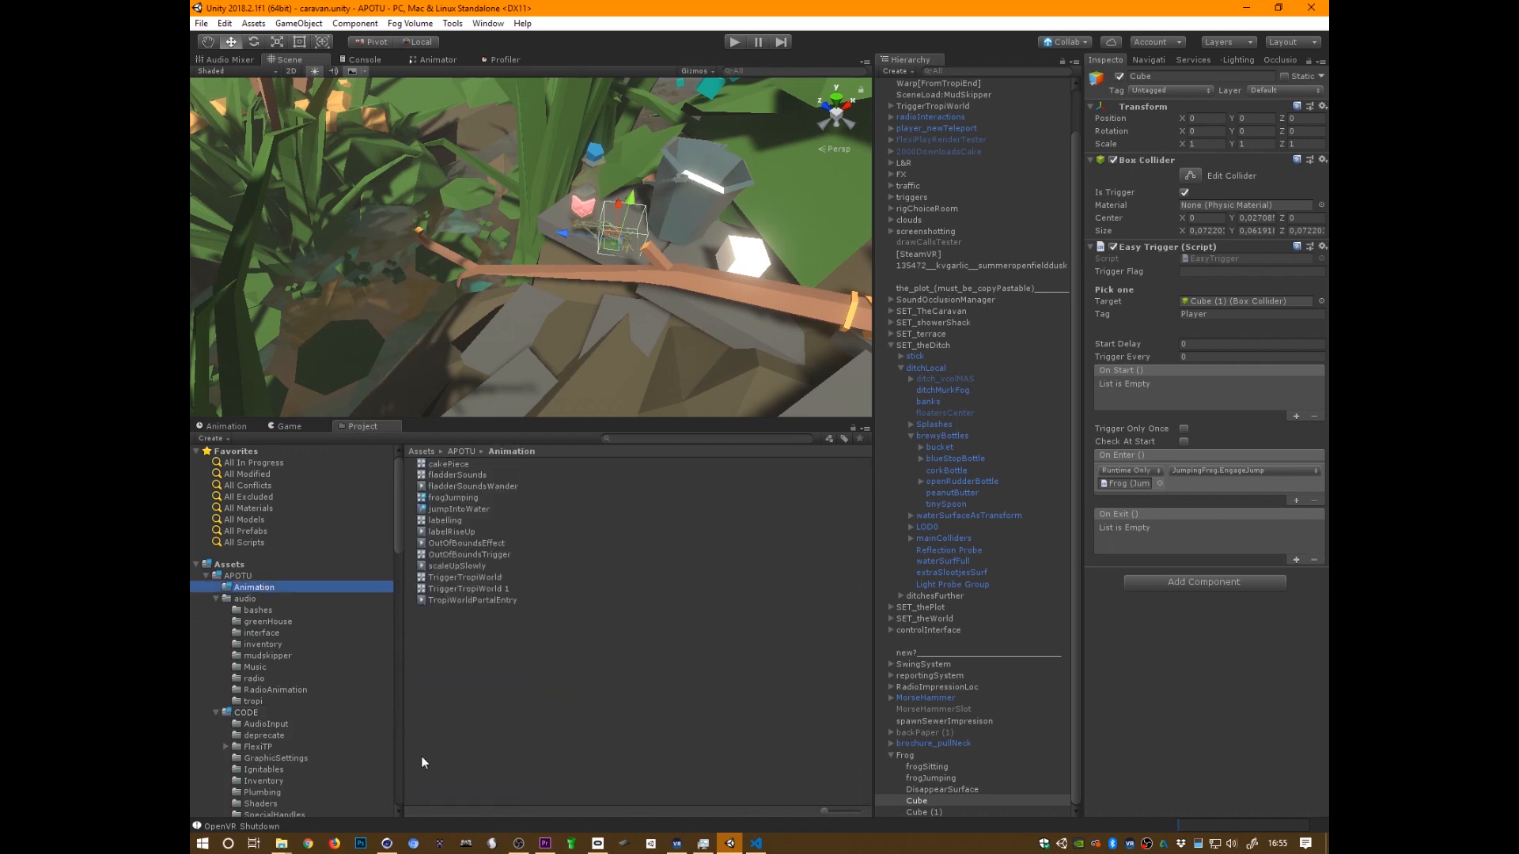
pyautogui.click(464, 498)
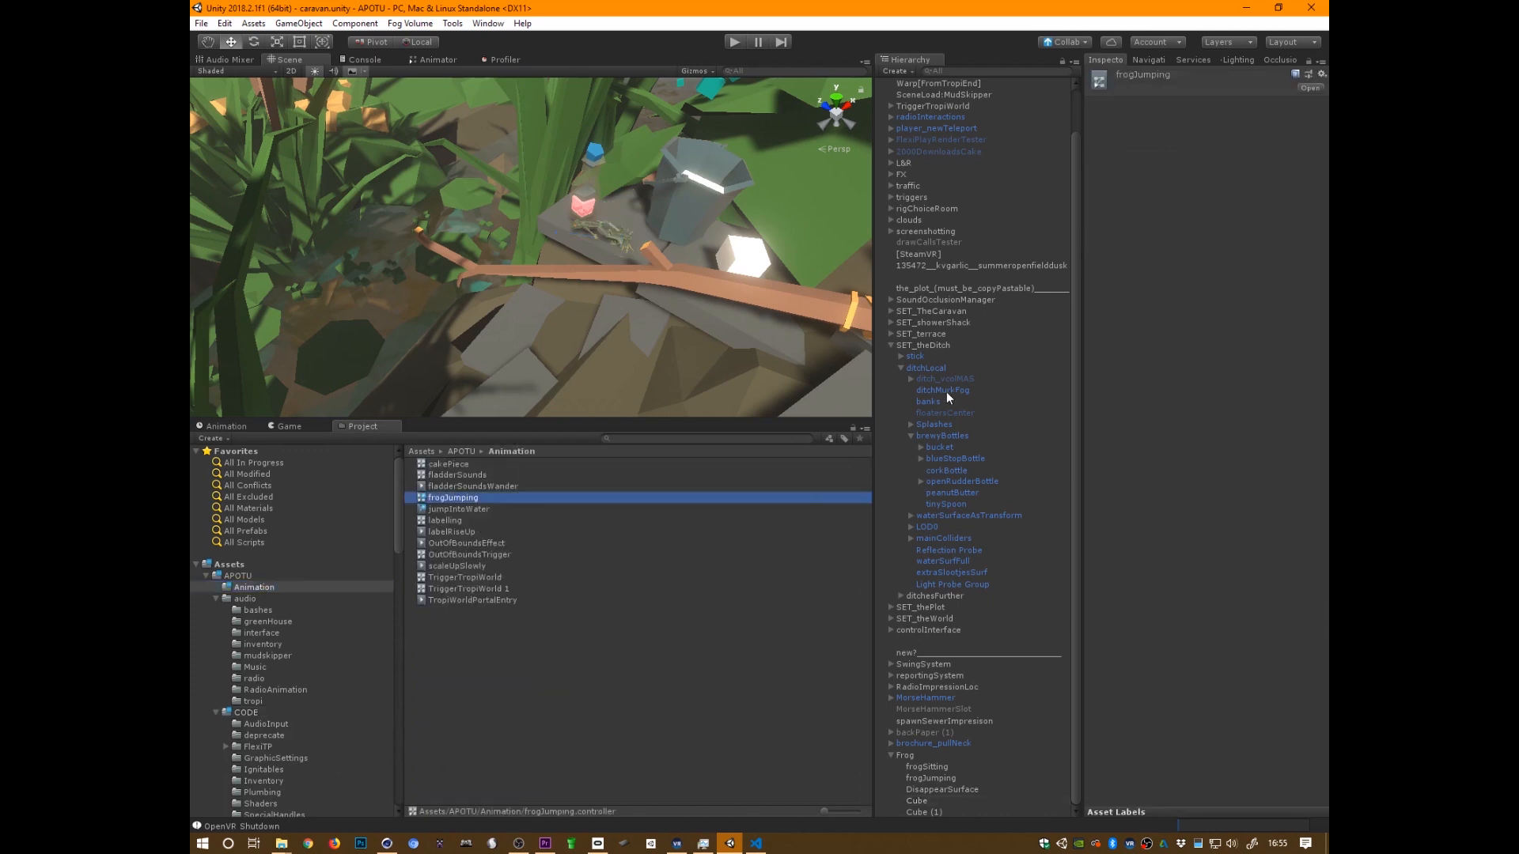
pyautogui.click(464, 511)
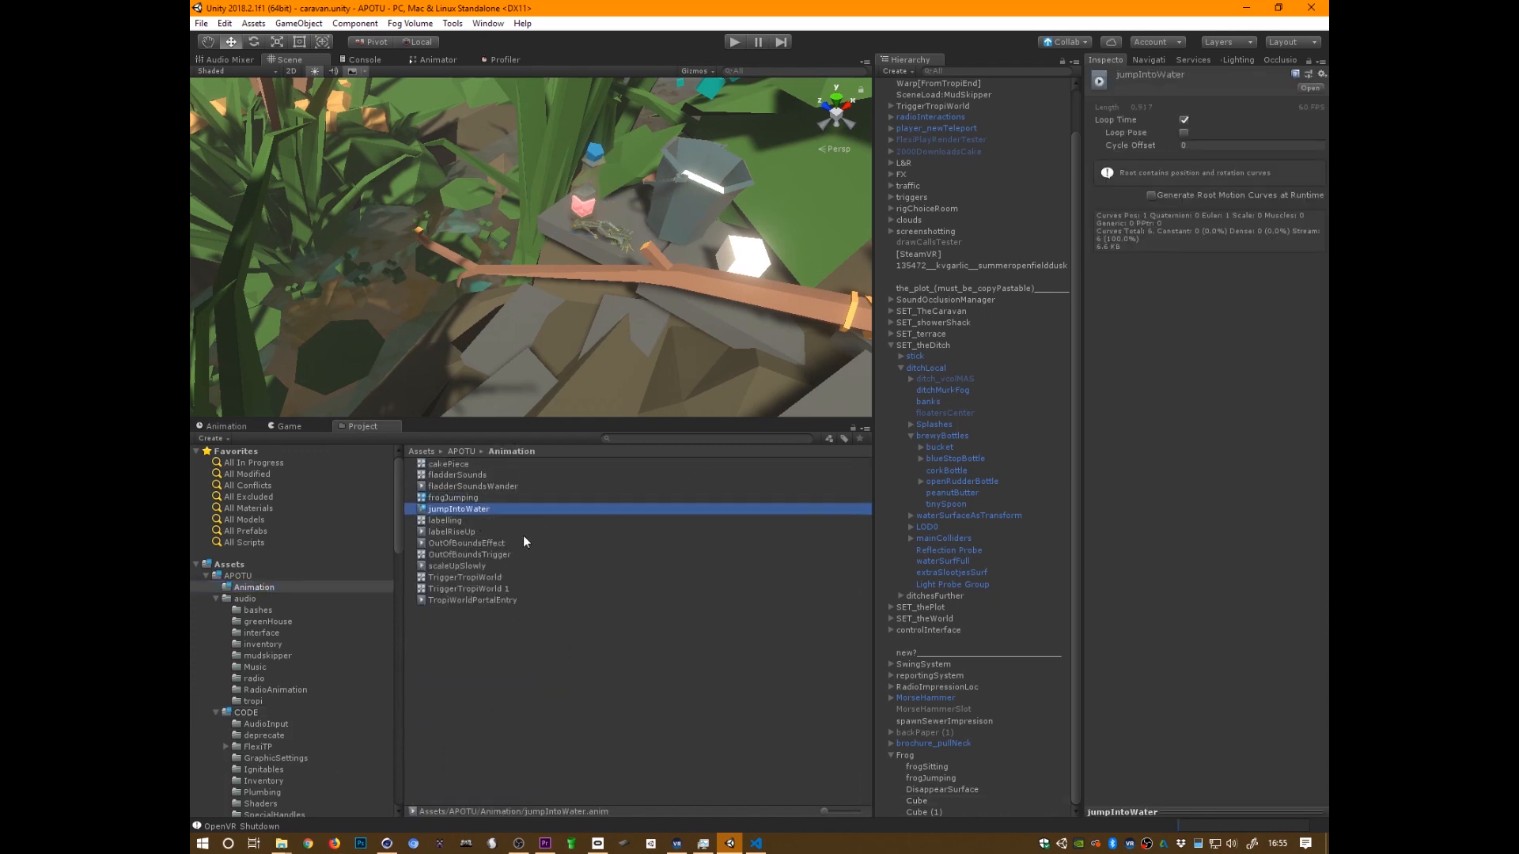
pyautogui.click(1185, 120)
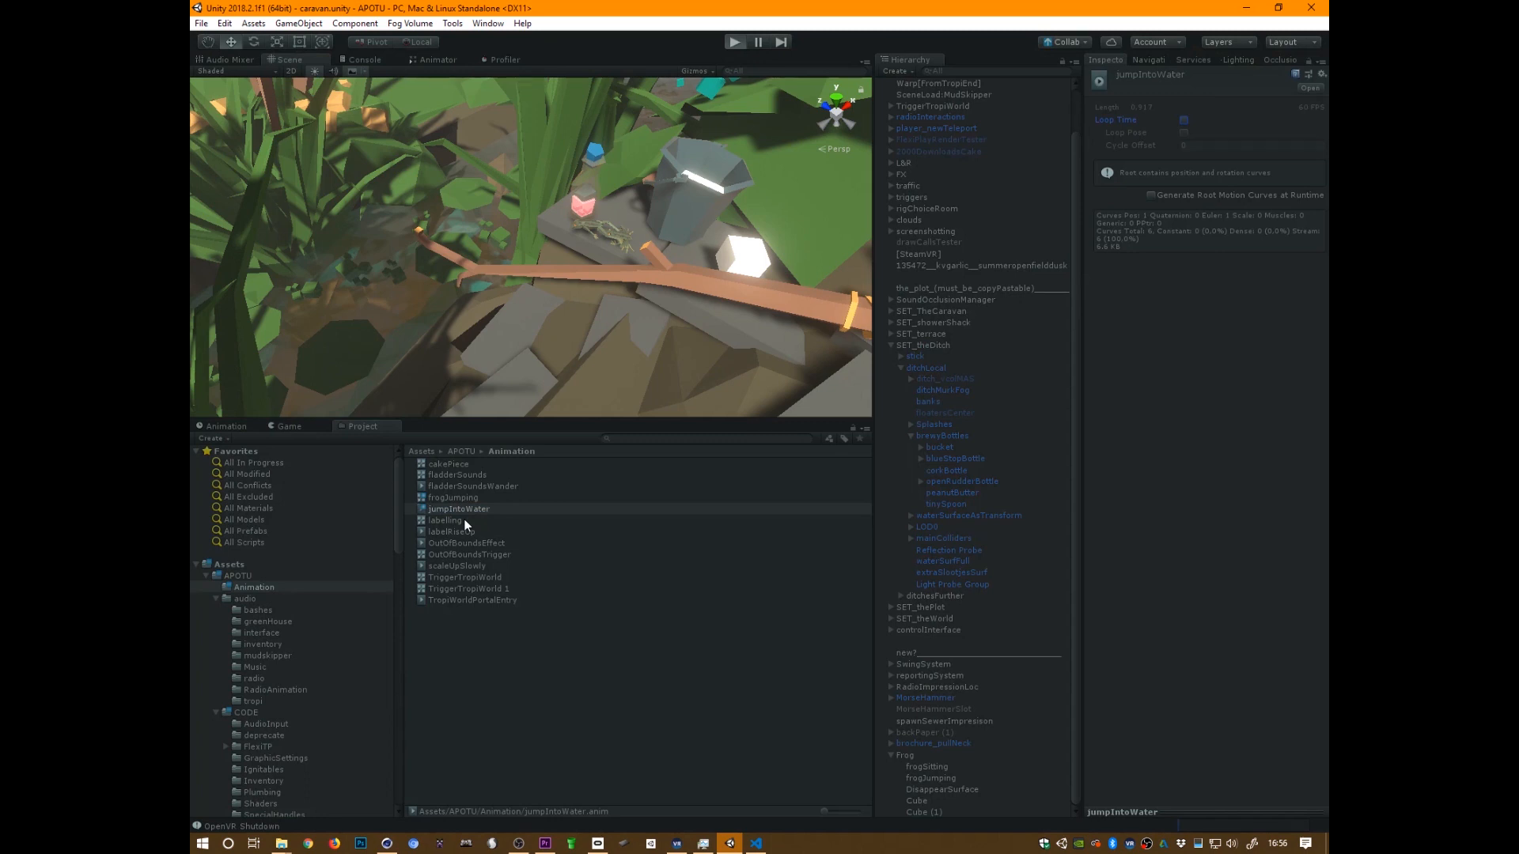
# Run the game, examine the Cube's Easy Trigger and the Frog's script state in Debug mode, and restore Normal mode
pyautogui.hotkey('ctrl', 'p')
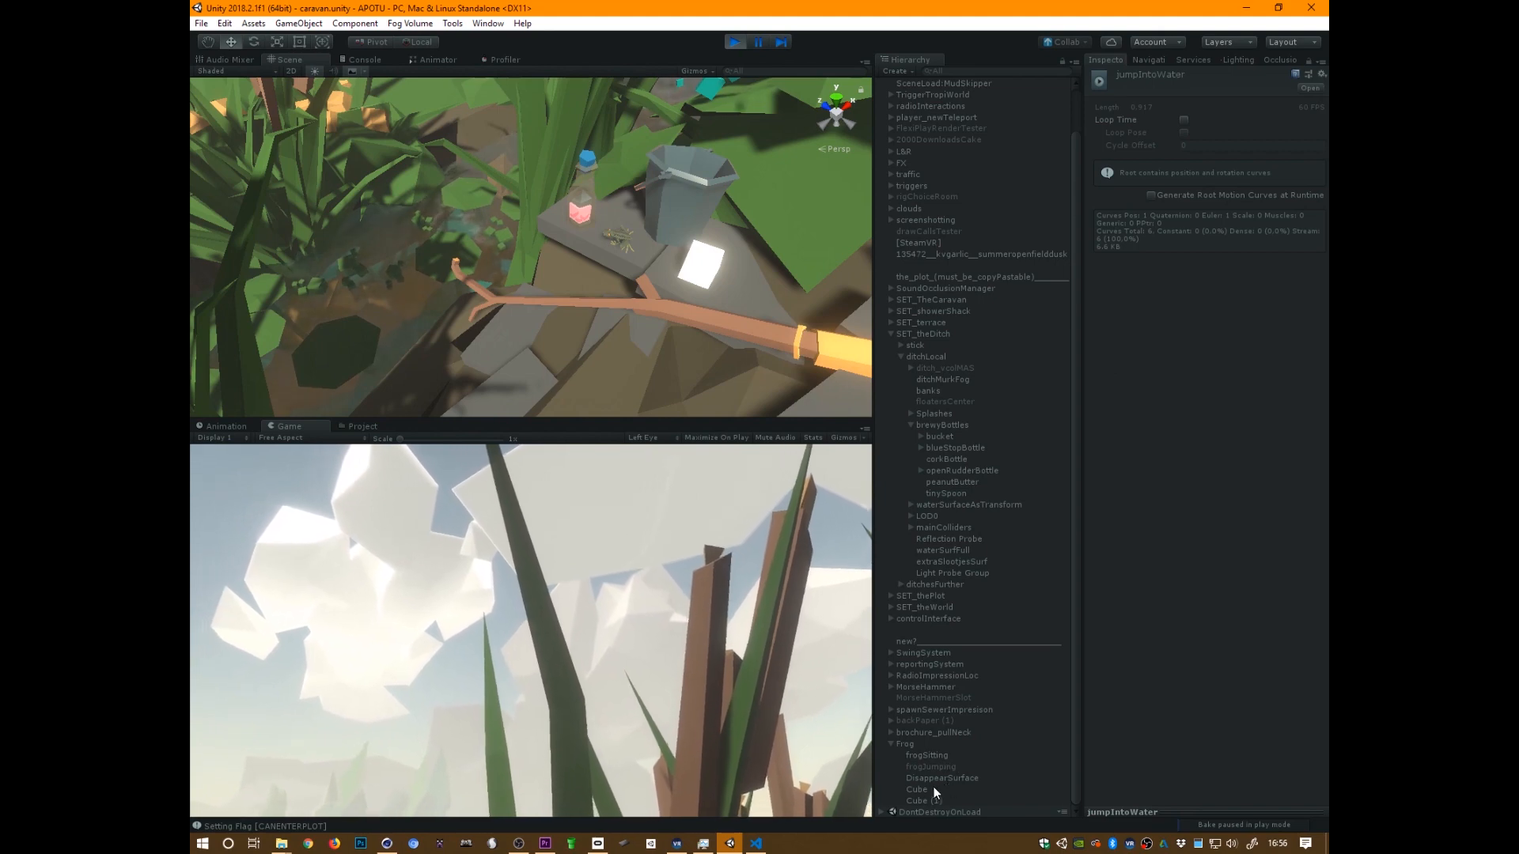
pyautogui.click(928, 787)
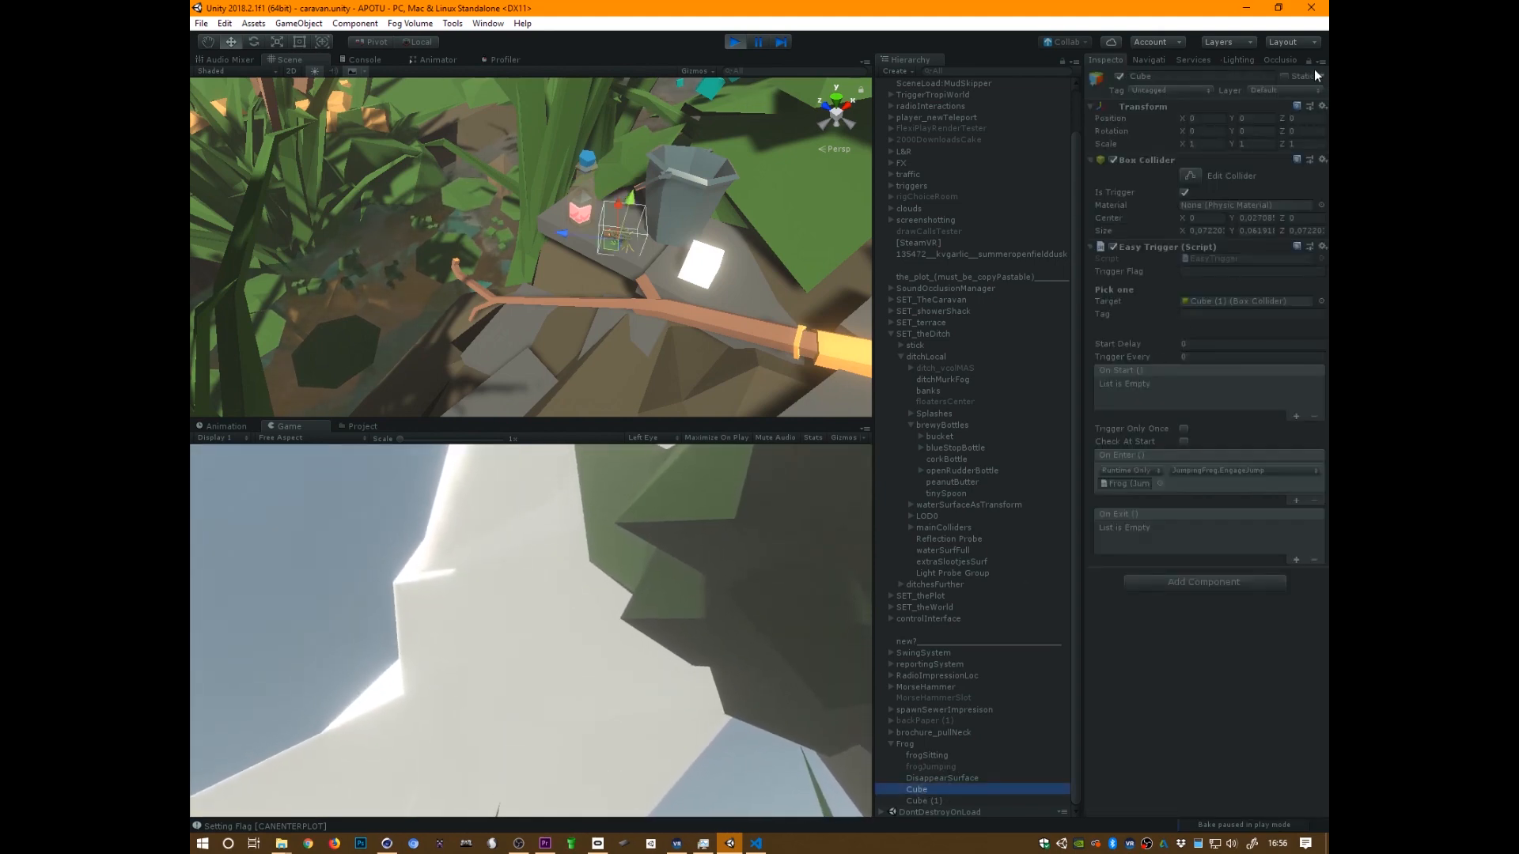
pyautogui.click(1322, 65)
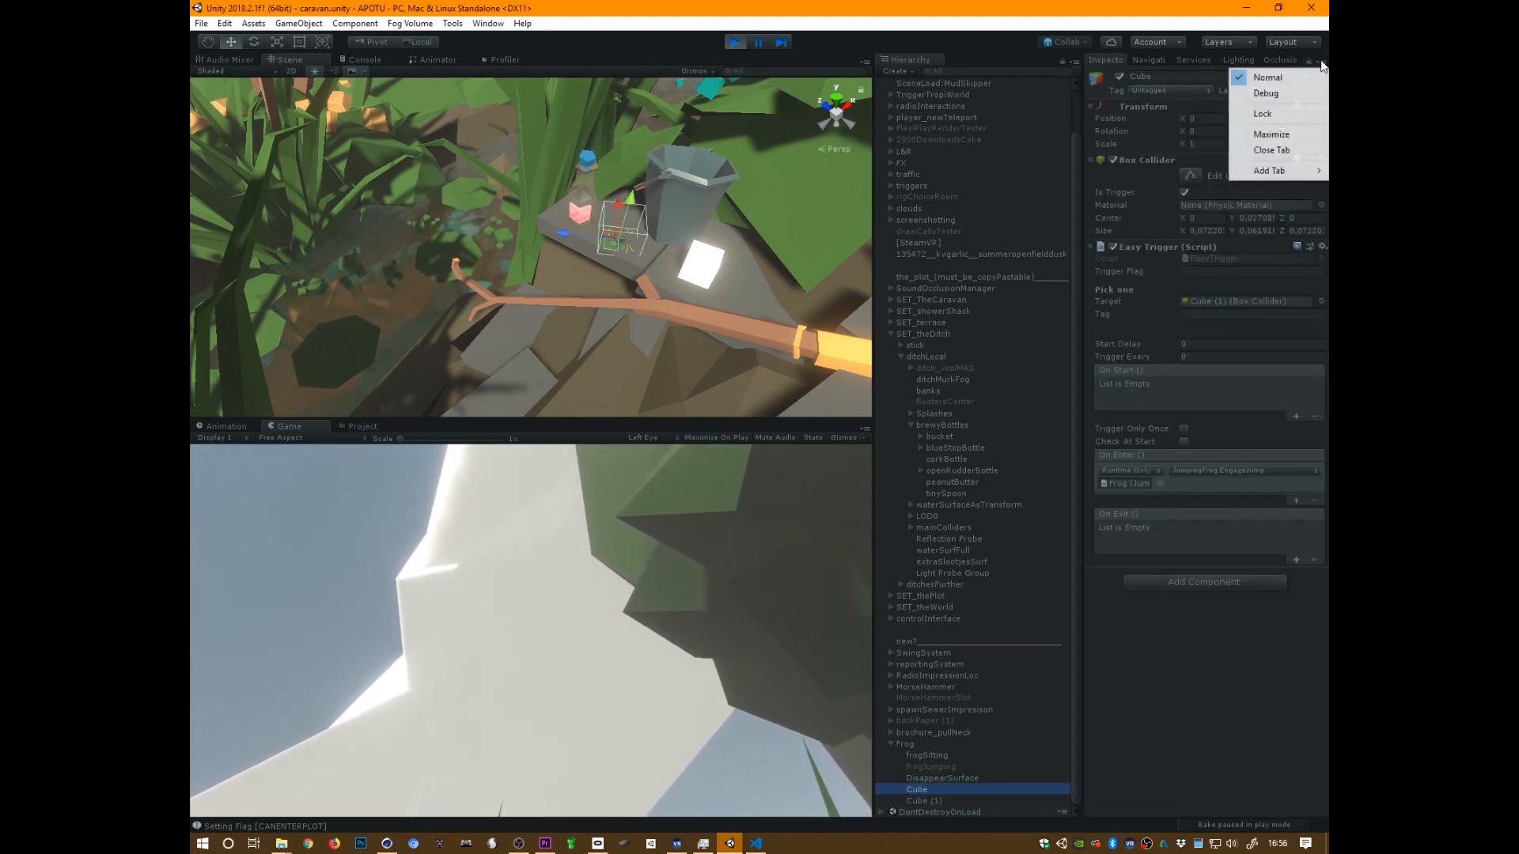
pyautogui.click(1275, 90)
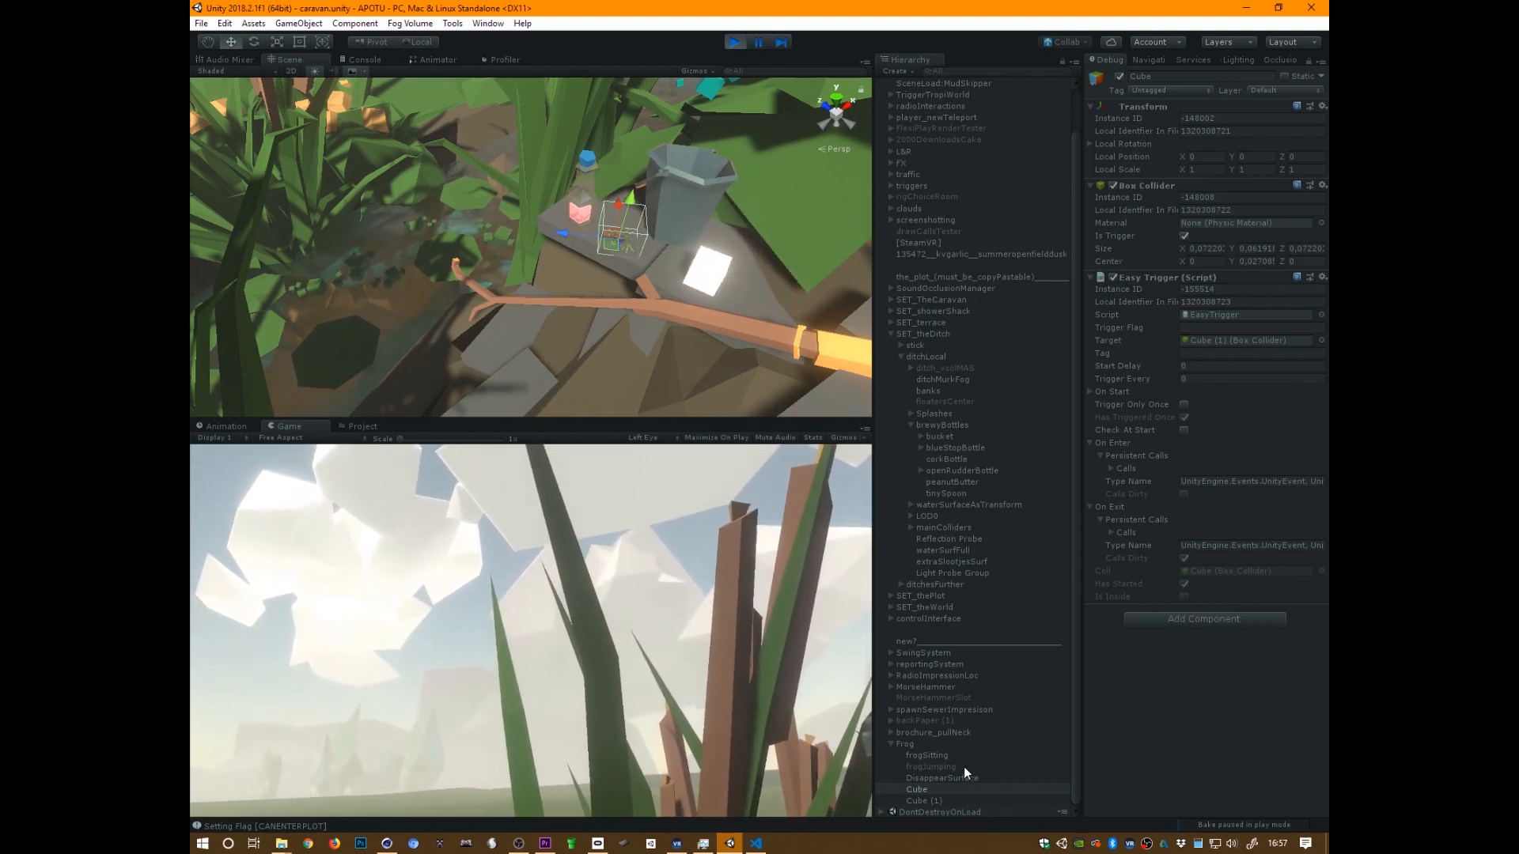
pyautogui.click(908, 744)
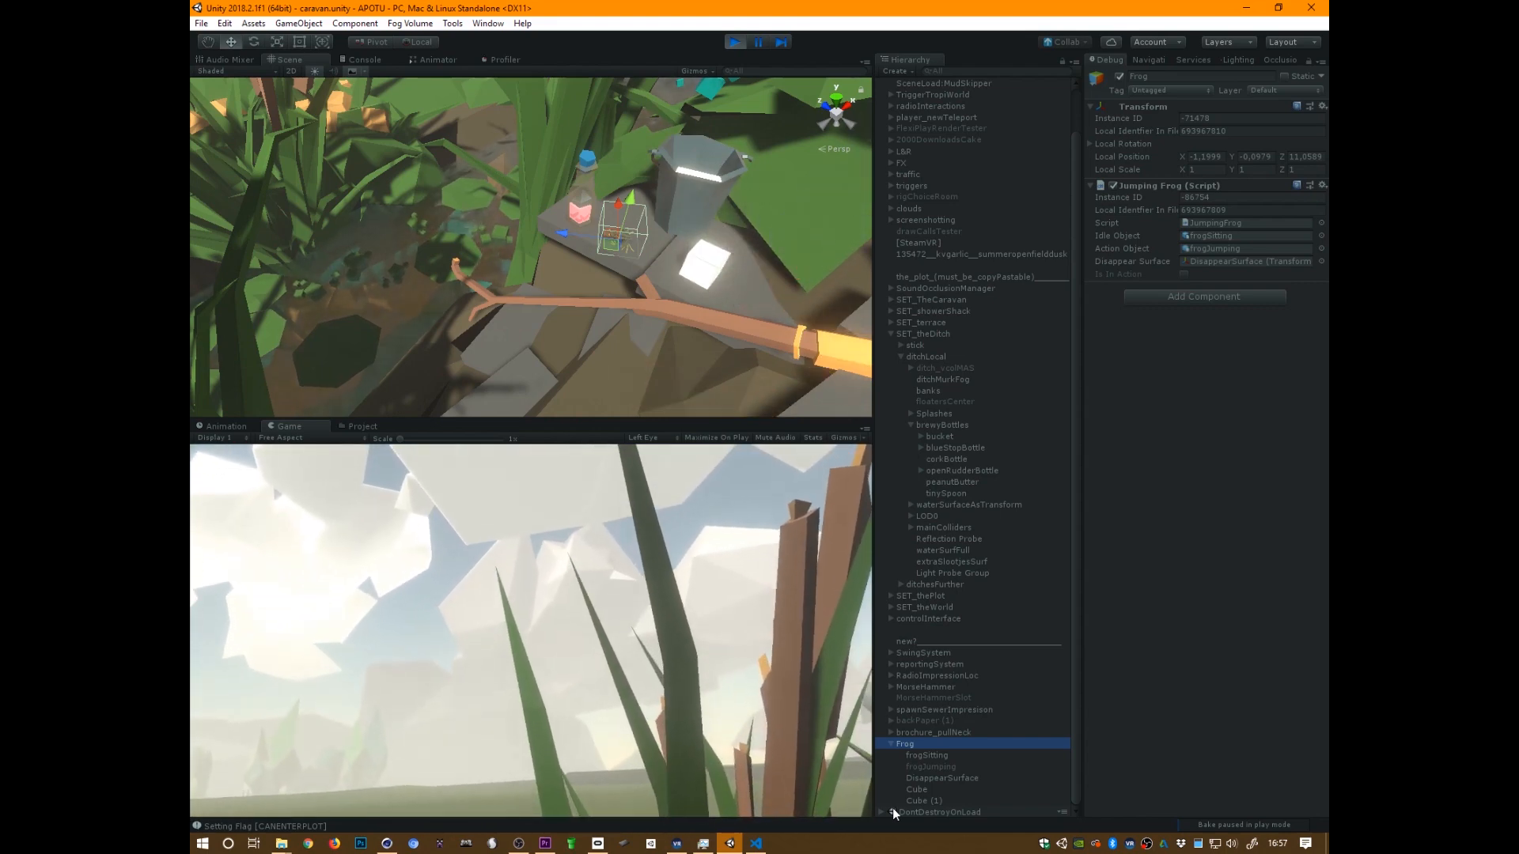
pyautogui.click(939, 788)
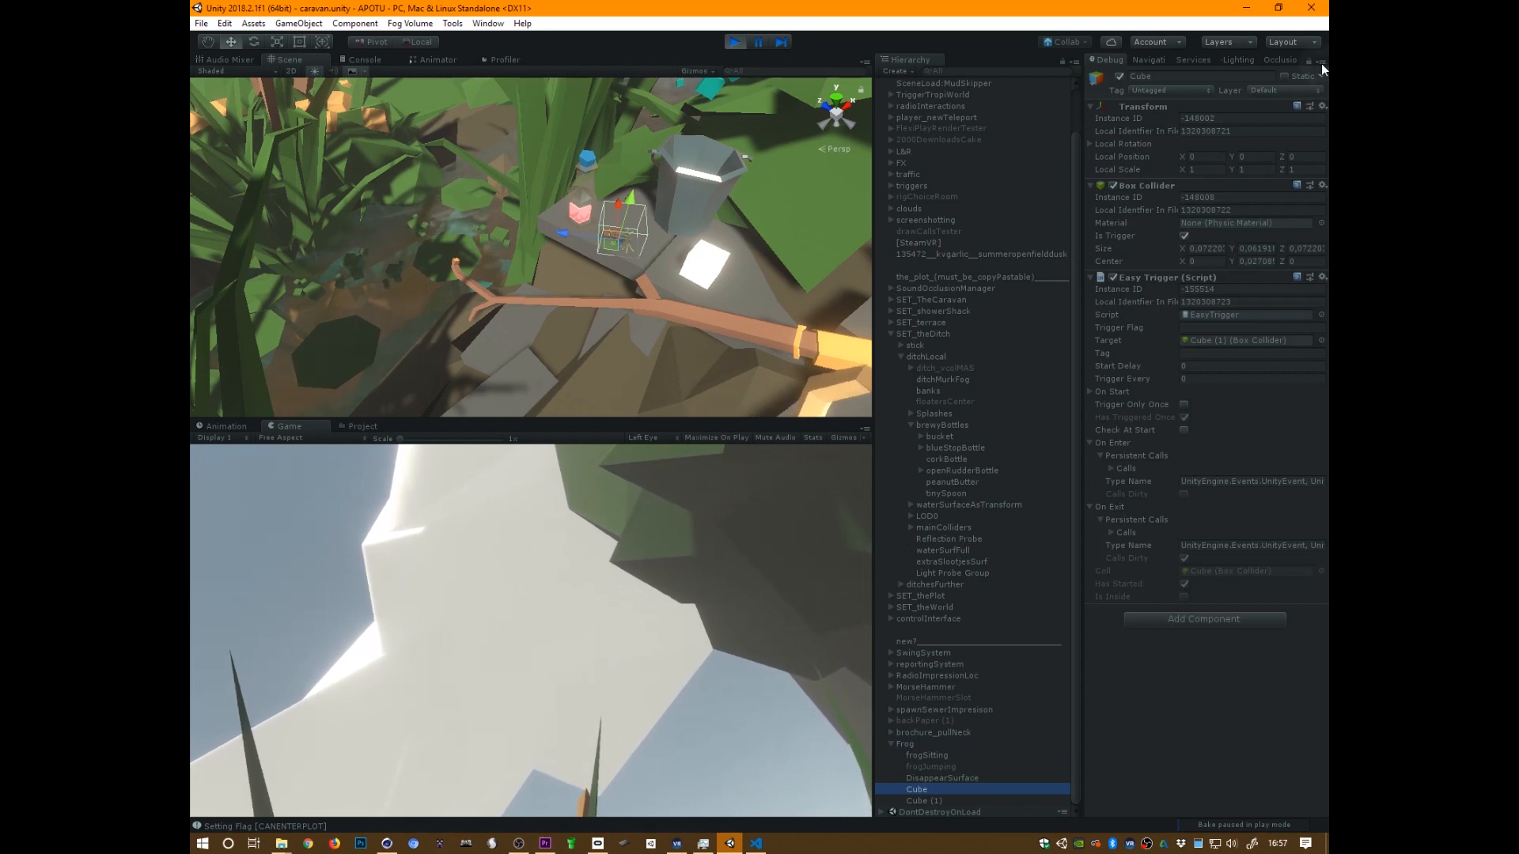
pyautogui.click(1321, 63)
pyautogui.click(1269, 78)
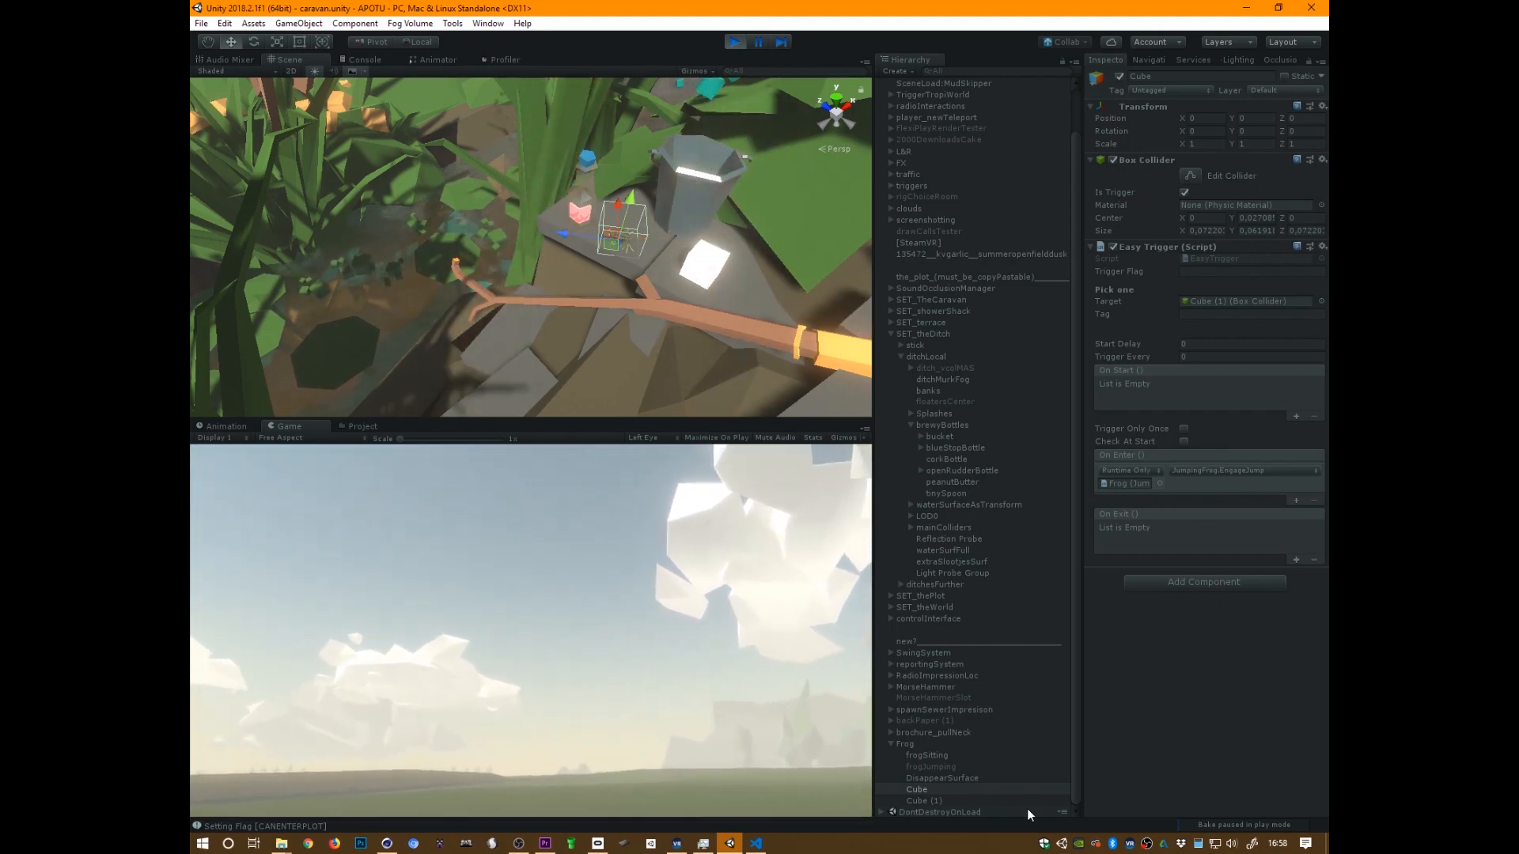
# Switch to Visual Studio Code and add Debug.Log( "Engaging Jump" ); as the first line of EngageJump()
pyautogui.hotkey('alt', 'Tab')
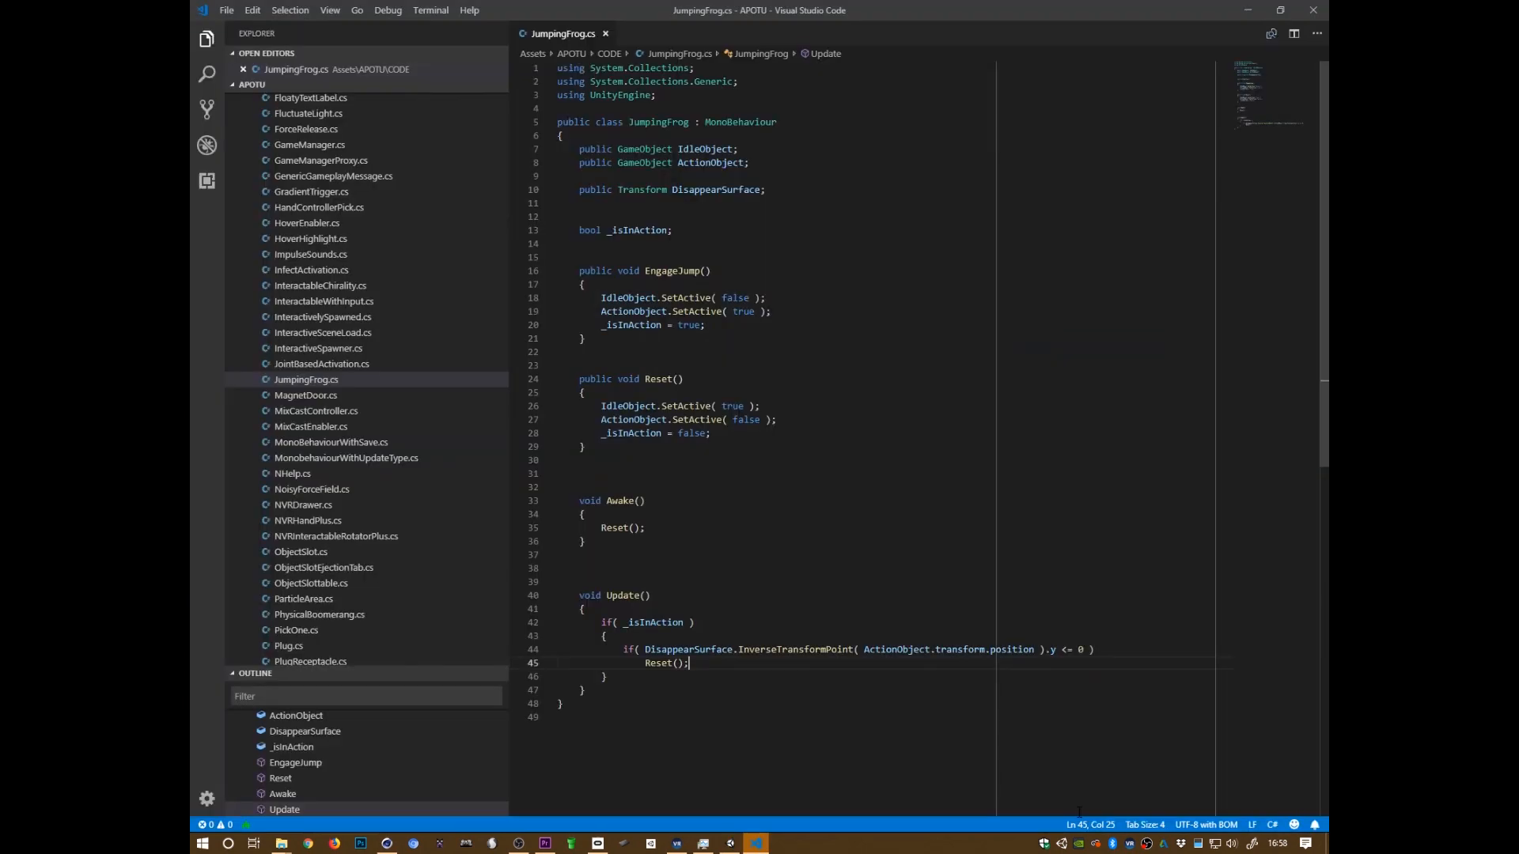
pyautogui.click(693, 285)
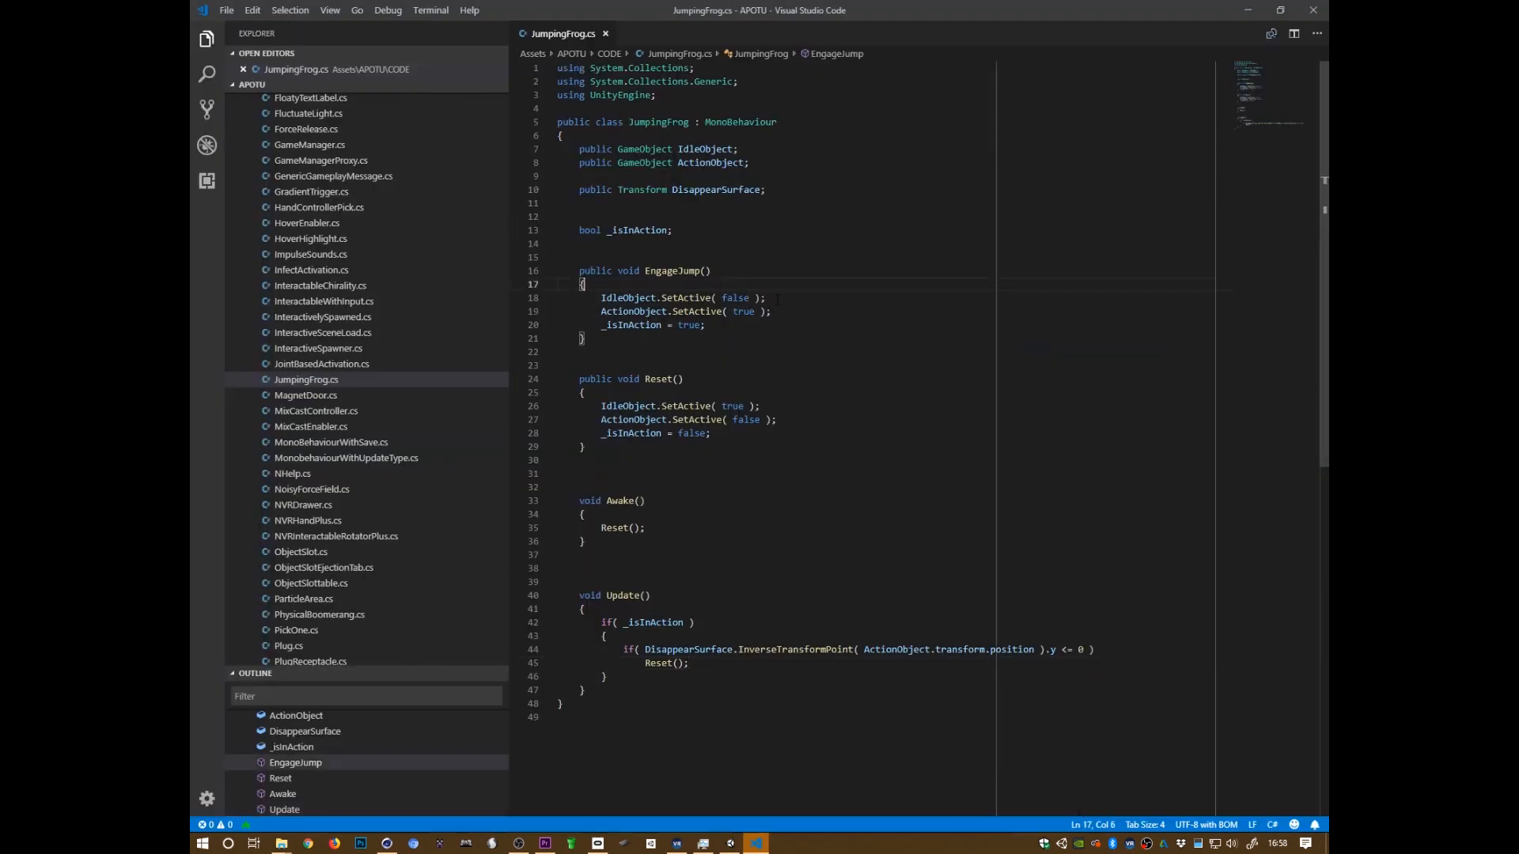
pyautogui.hotkey('alt', 'Tab')
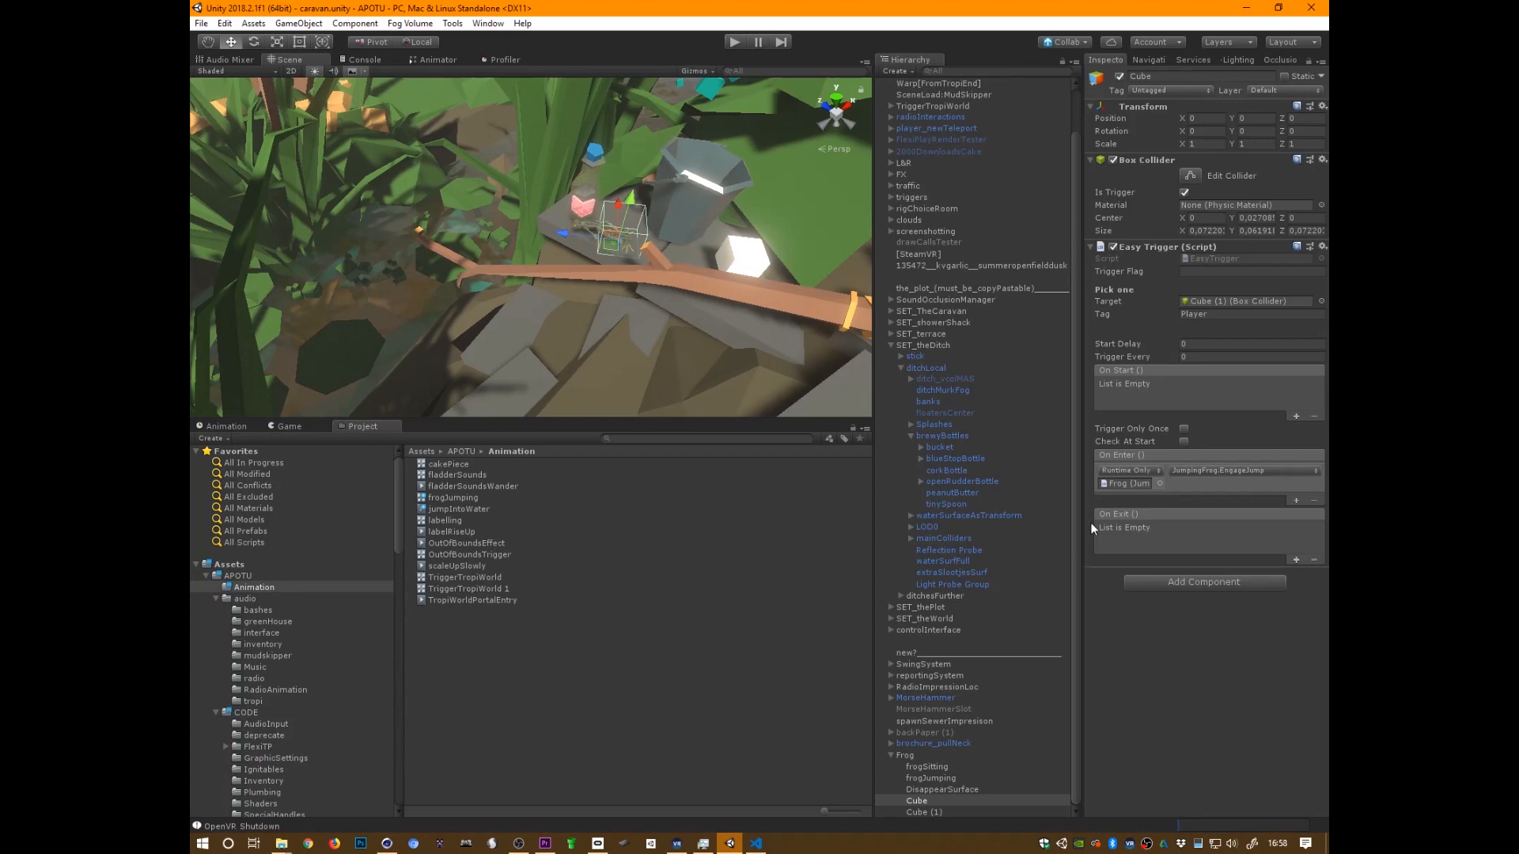
pyautogui.hotkey('alt', 'Tab')
pyautogui.hotkey('alt', 'Tab')
pyautogui.hotkey('alt', 'Tab')
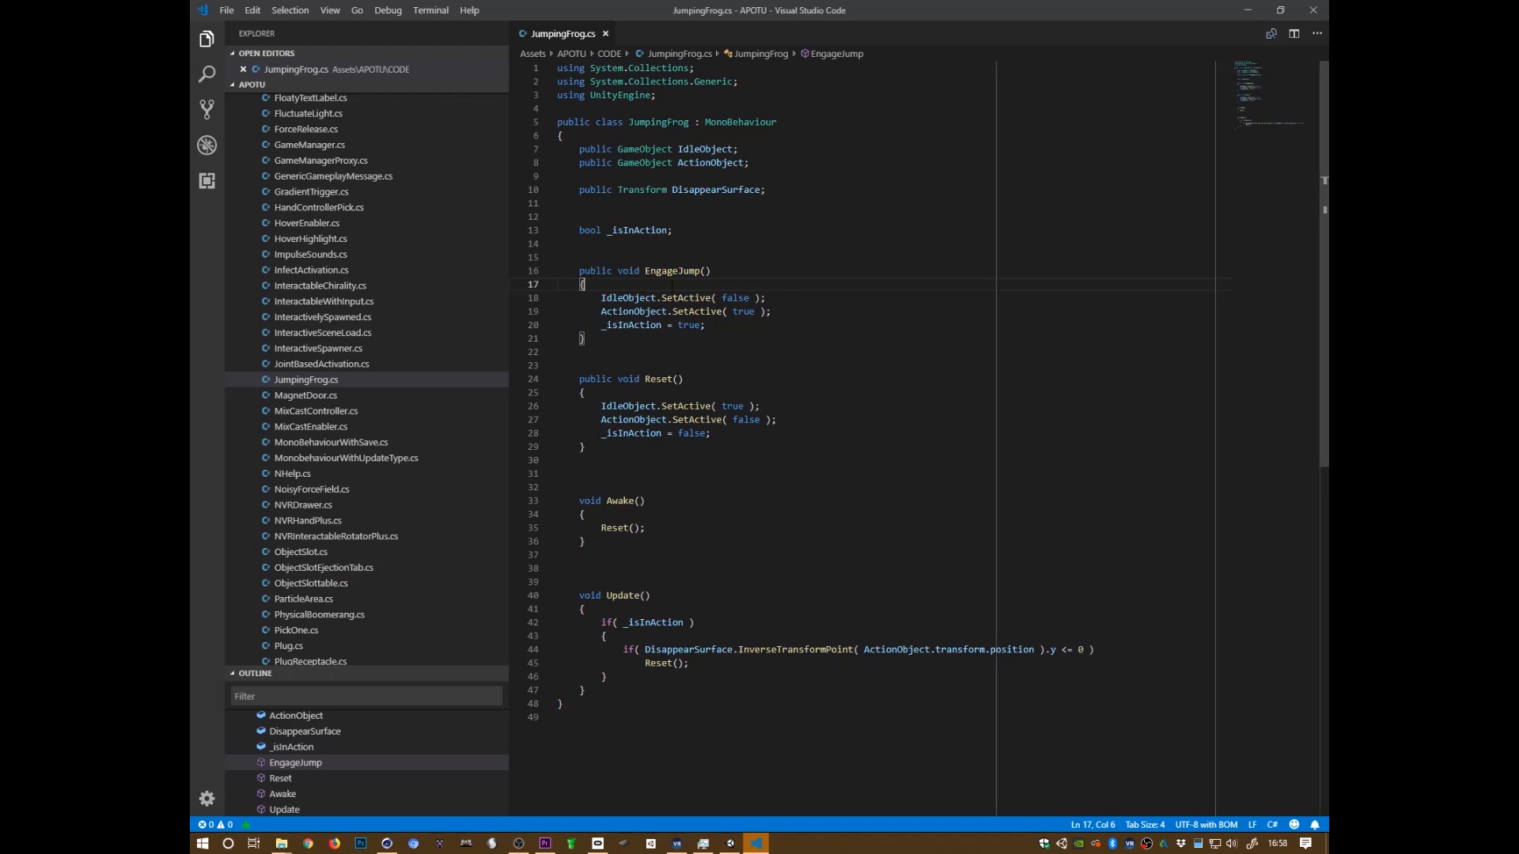
pyautogui.press('Return')
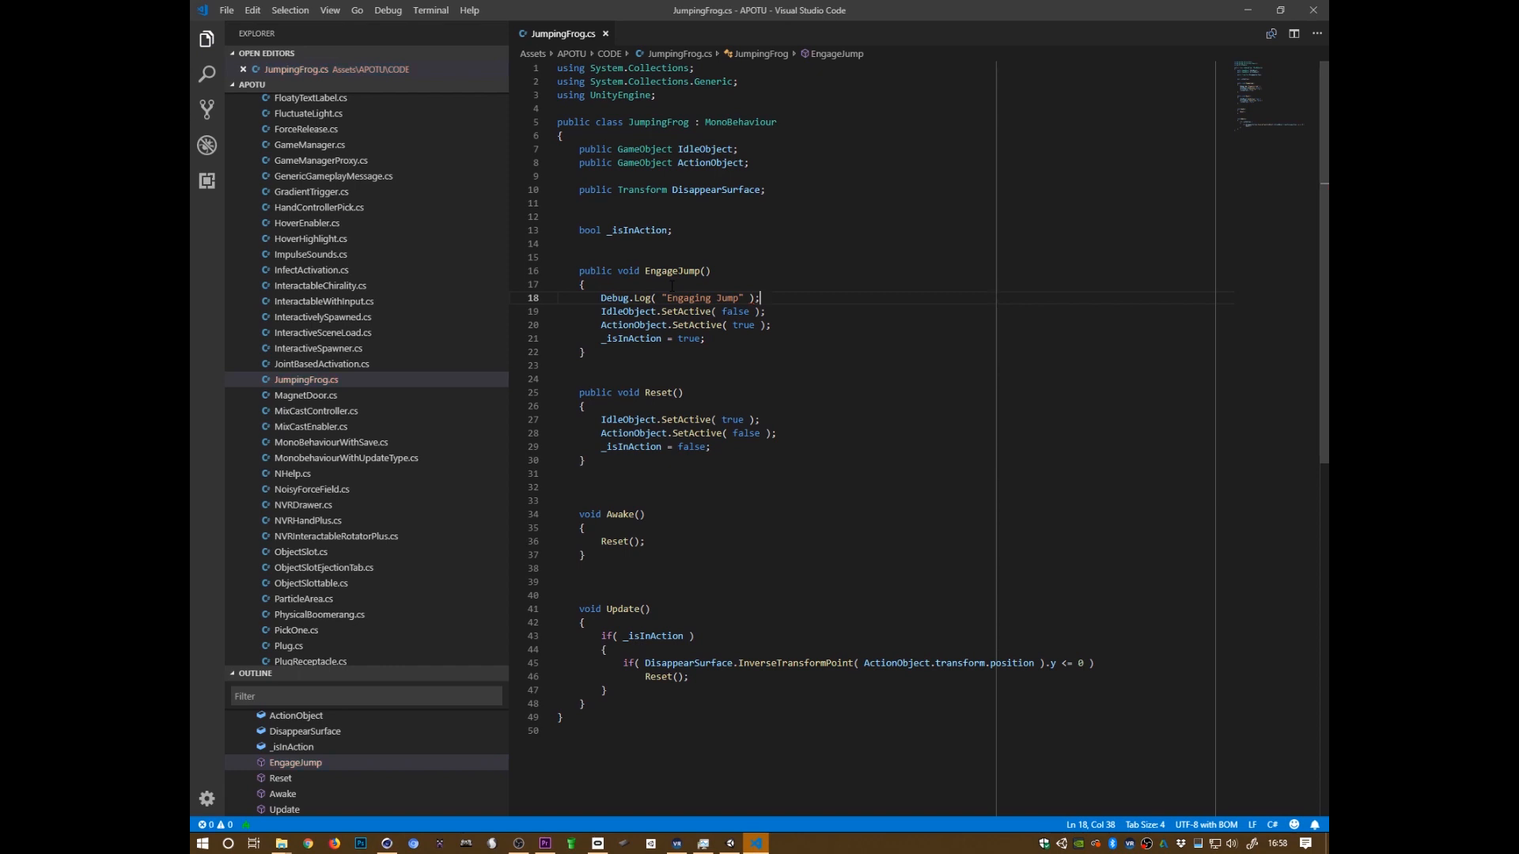
# Copy the log line to the start of Reset(), change its message to "Resetting Frog", and save the script
pyautogui.hotkey('shift', 'alt', 'Down')
pyautogui.hotkey('alt', 'Down')
pyautogui.hotkey('alt', 'Down')
pyautogui.hotkey('alt', 'Down')
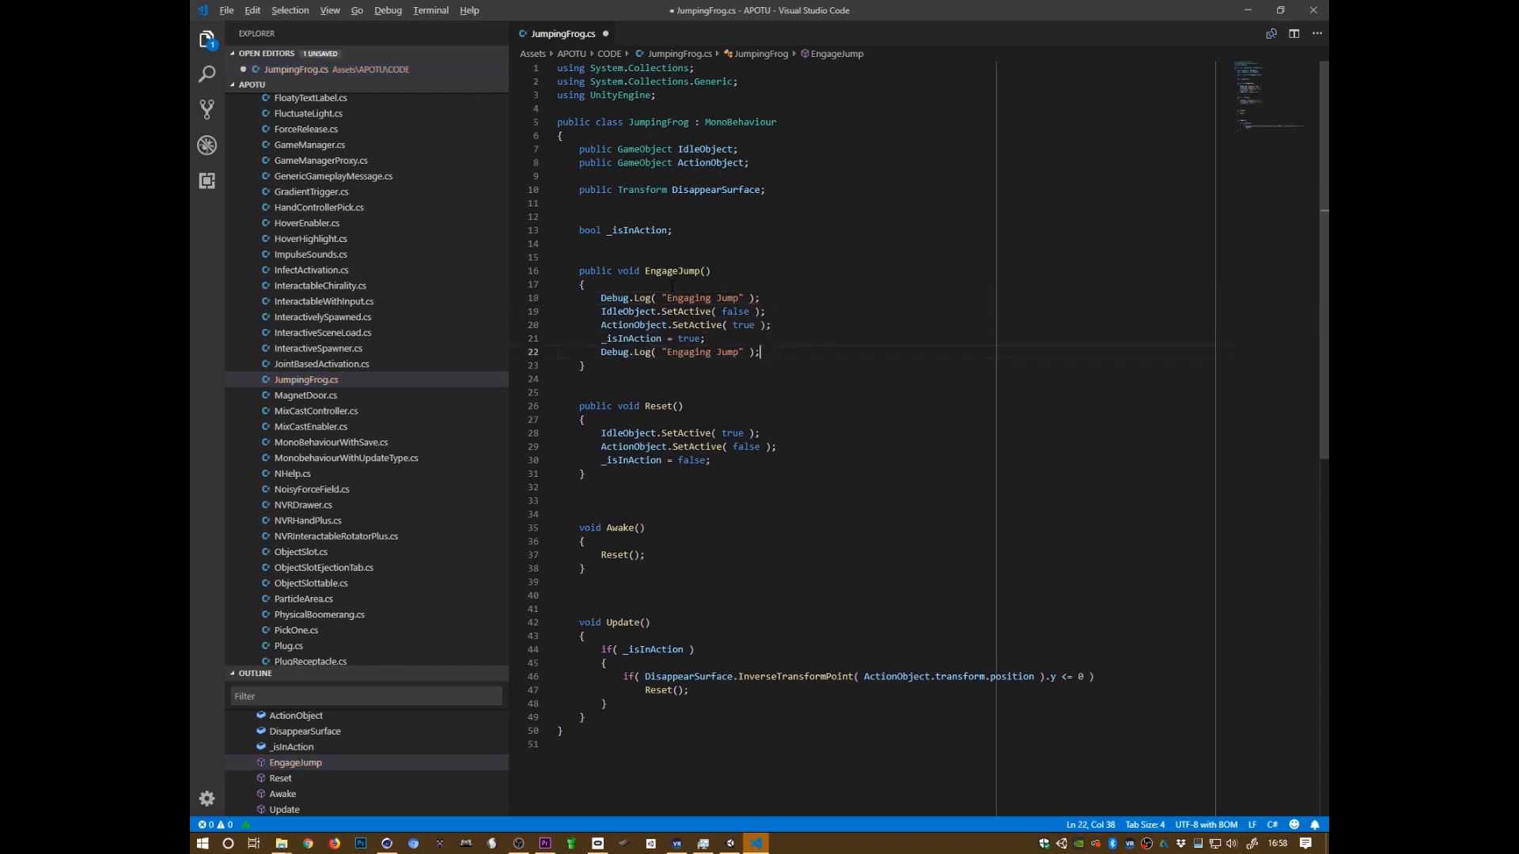
pyautogui.hotkey('alt', 'Down')
pyautogui.hotkey('alt', 'Down')
pyautogui.press('Left')
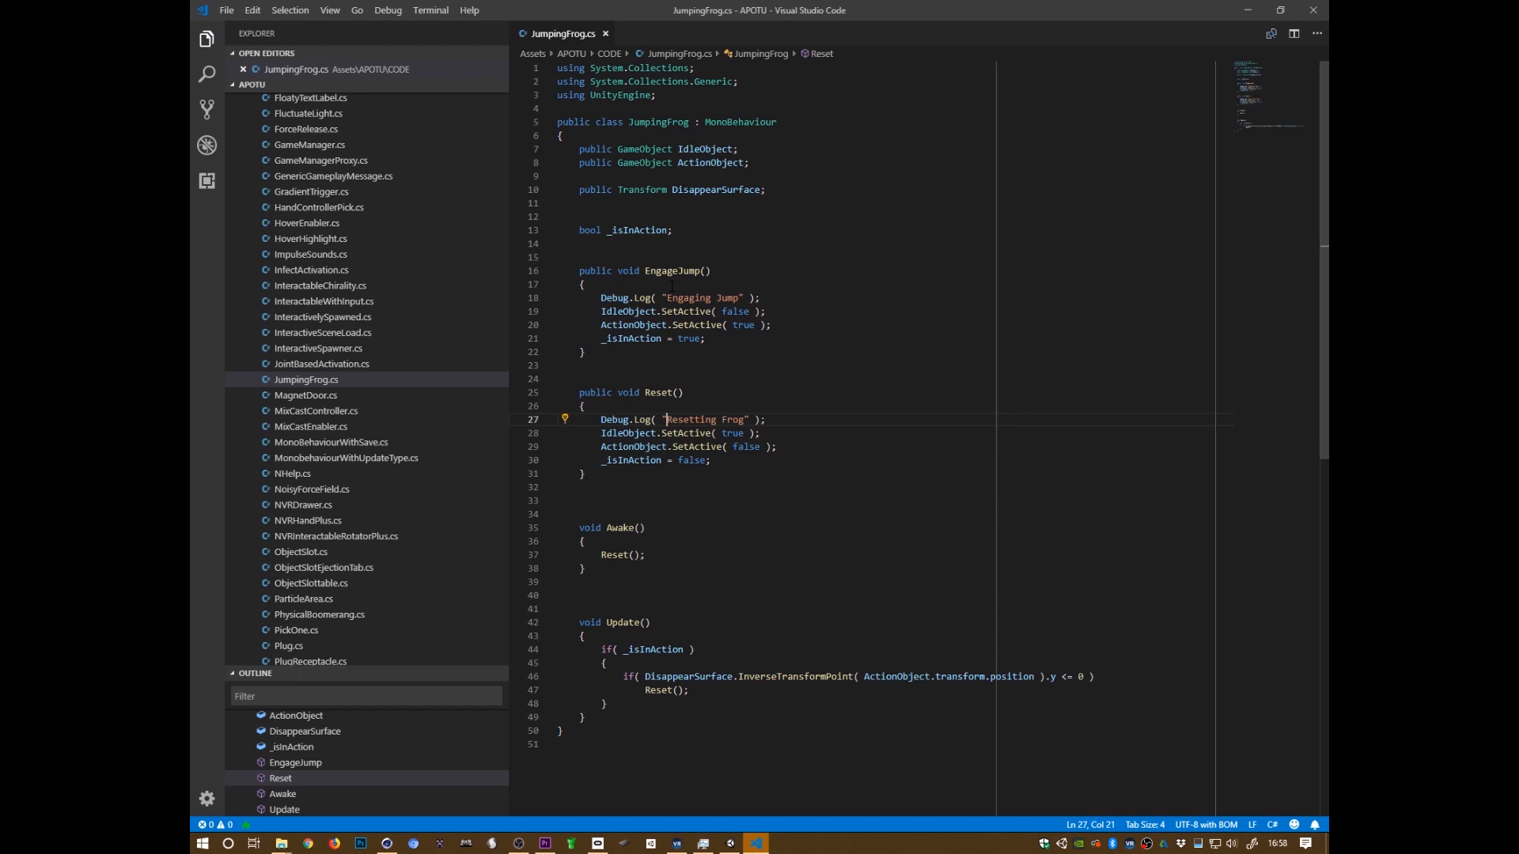
# Review the DisappearSurface.InverseTransformPoint condition in Update() and return to Unity
pyautogui.click(783, 676)
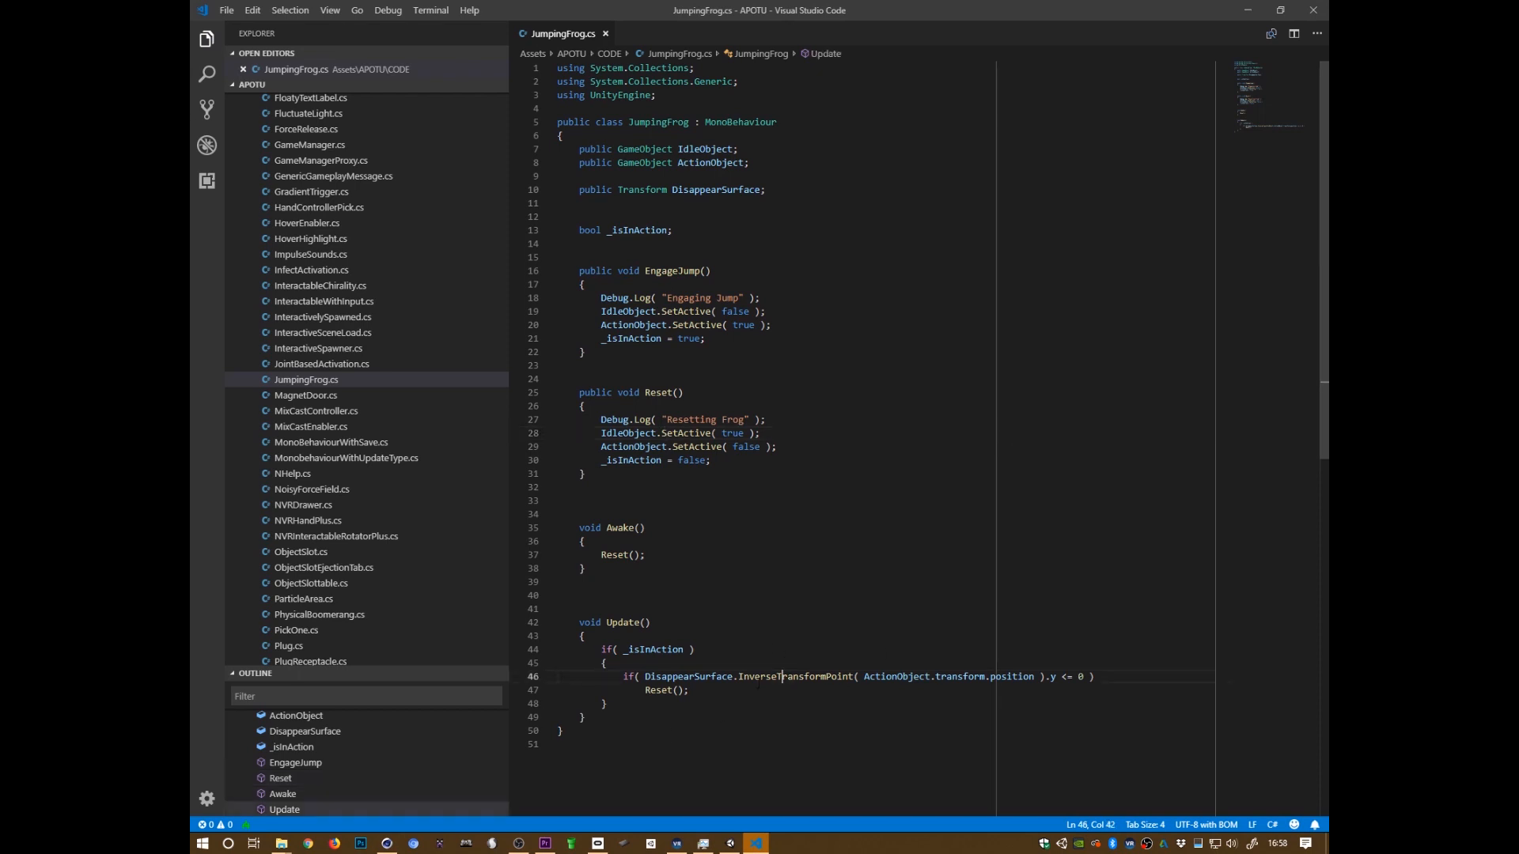
pyautogui.click(678, 677)
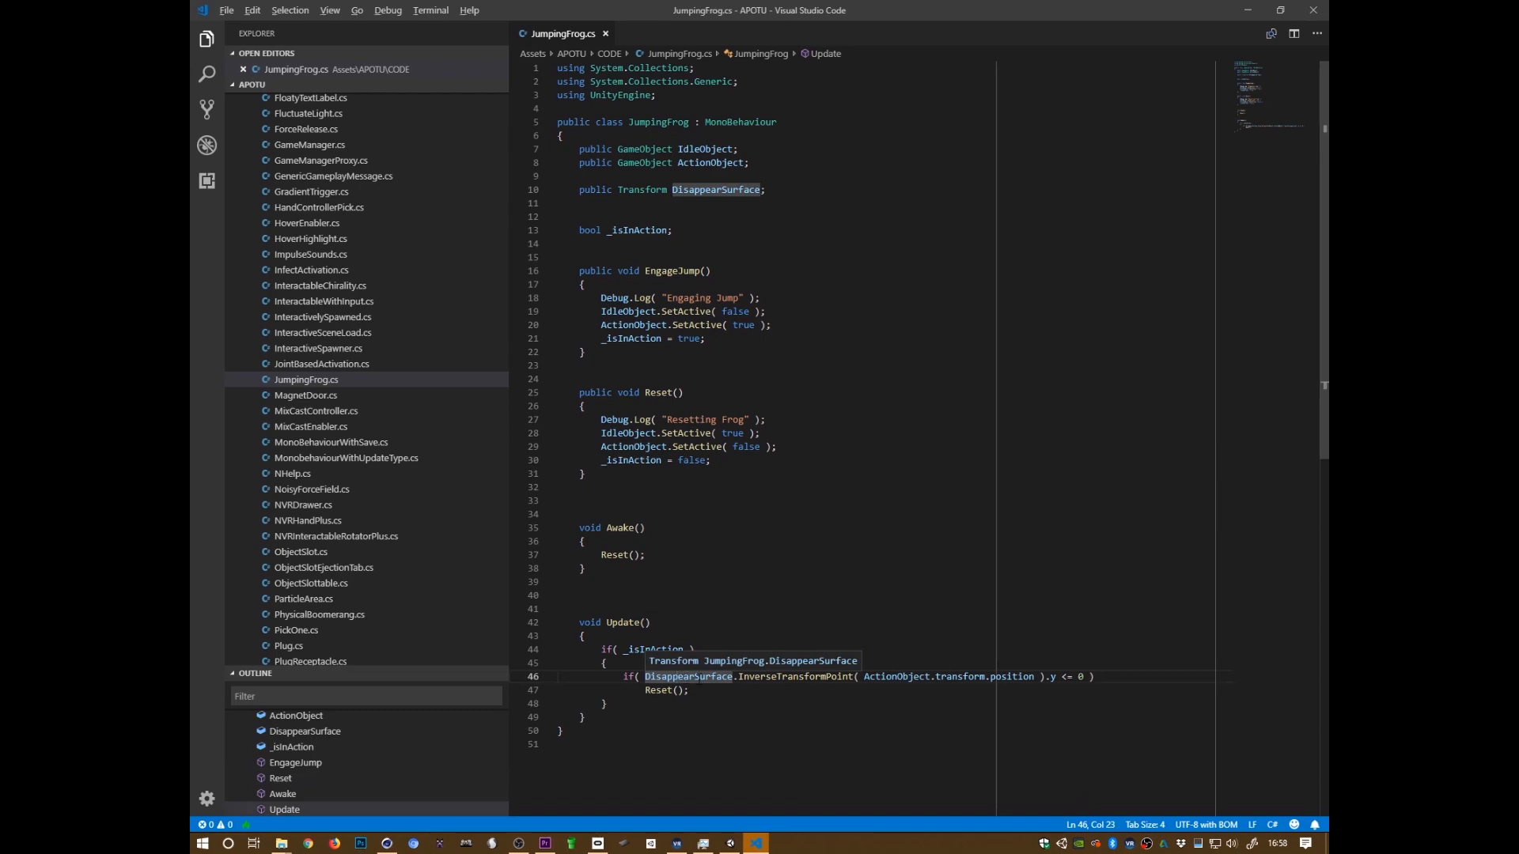
pyautogui.hotkey('alt', 'Tab')
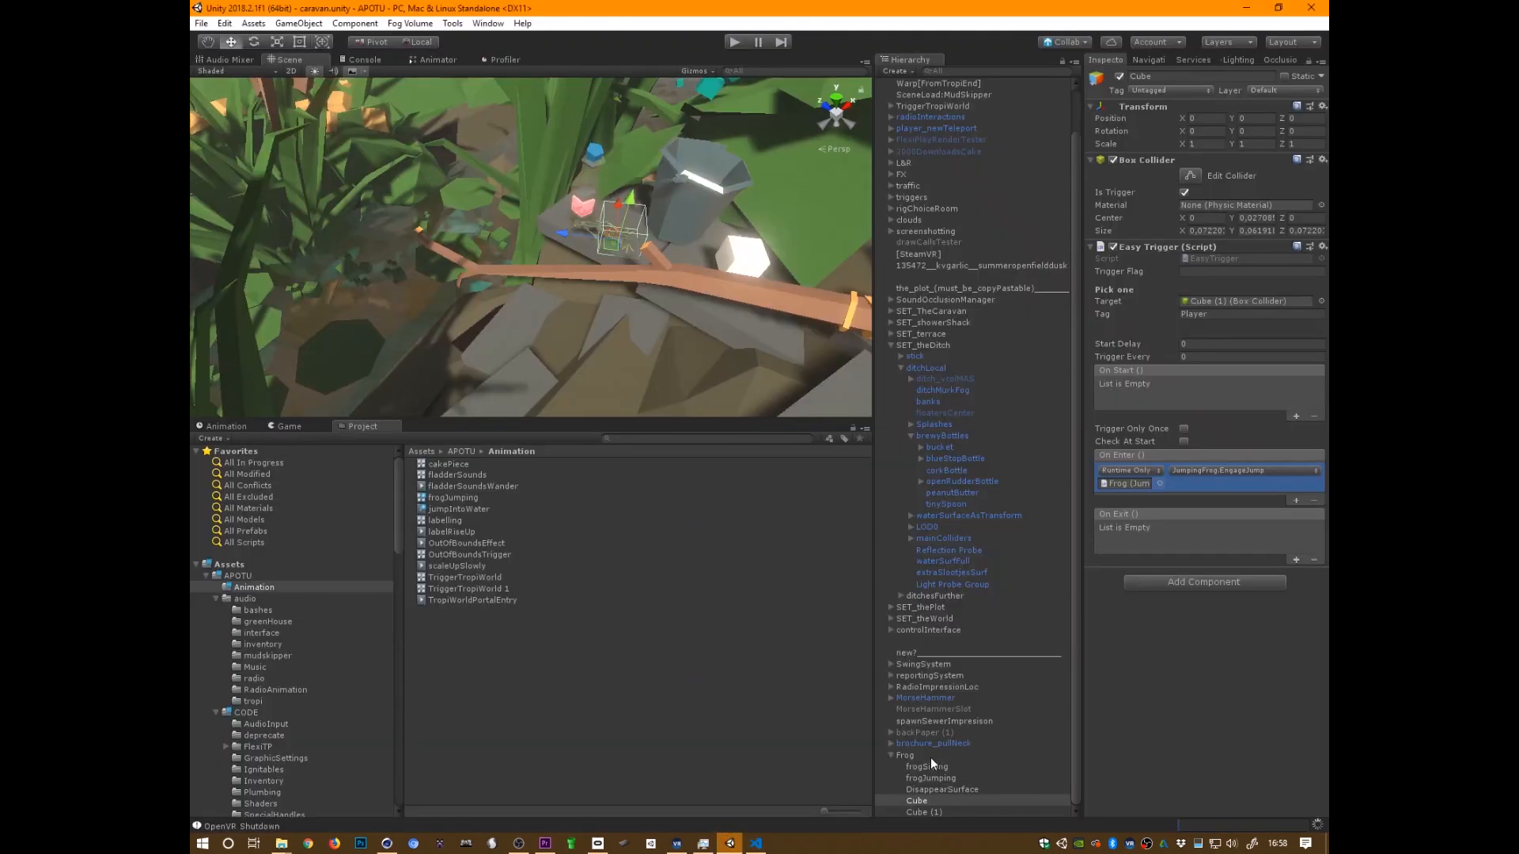
# Locate the Frog's assigned DisappearSurface transform and inspect its position at the ditch water in the scene
pyautogui.click(906, 756)
pyautogui.click(1230, 208)
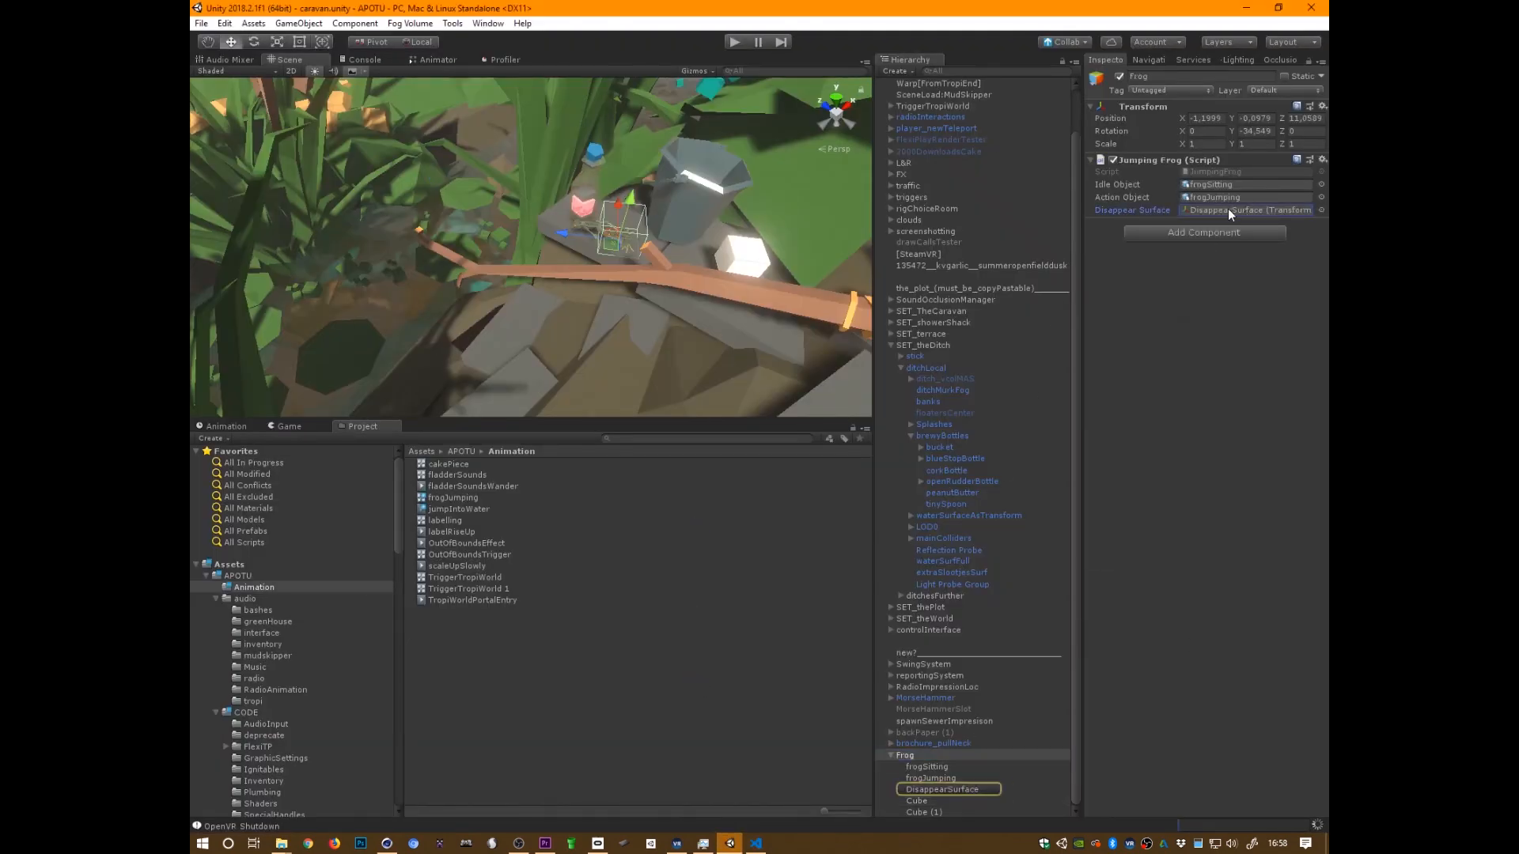
pyautogui.doubleClick(1228, 207)
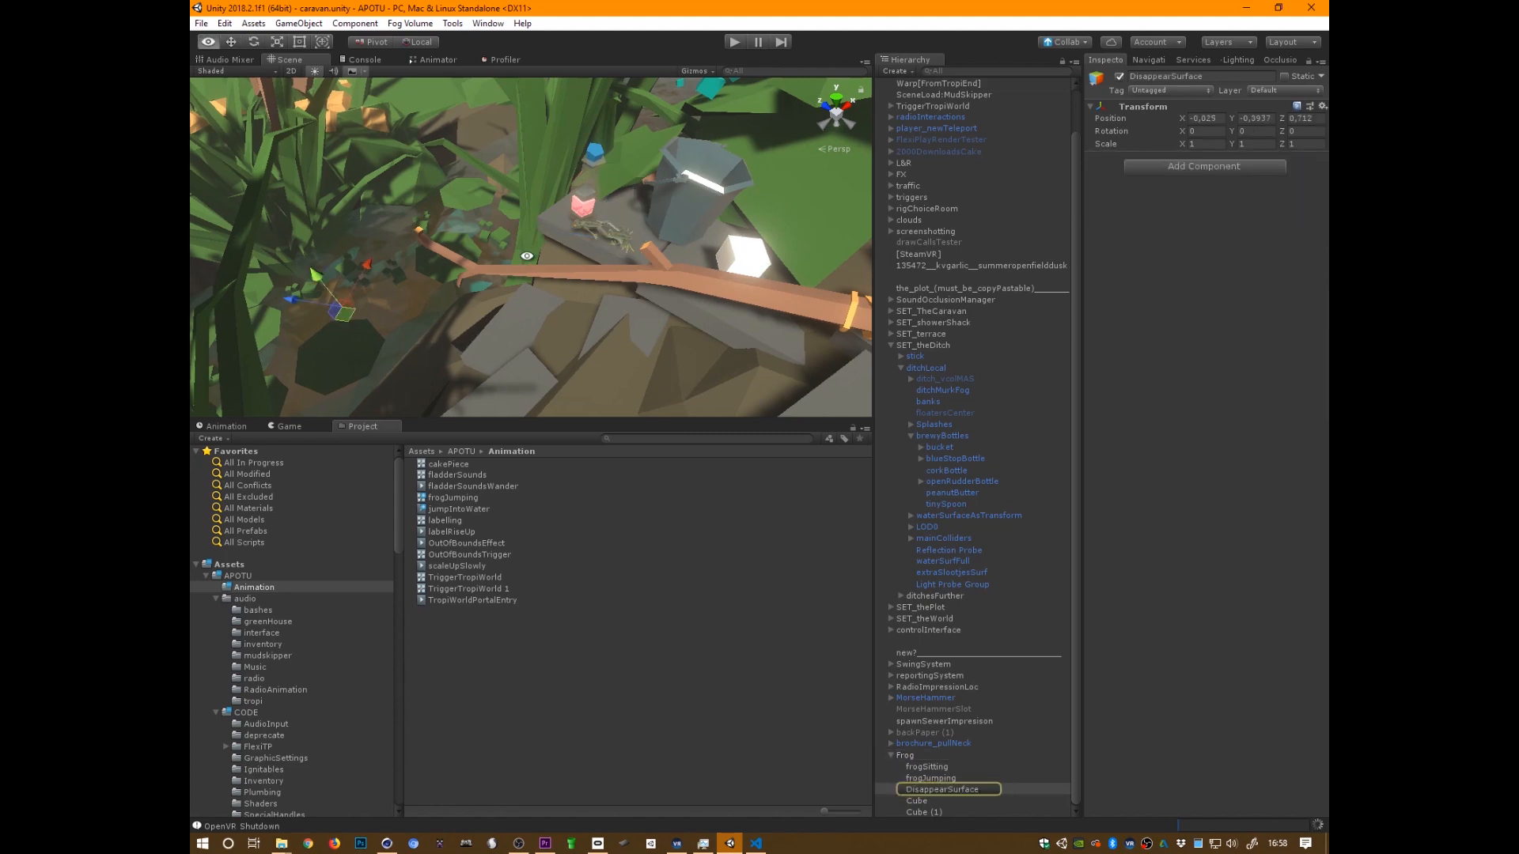
pyautogui.press('f')
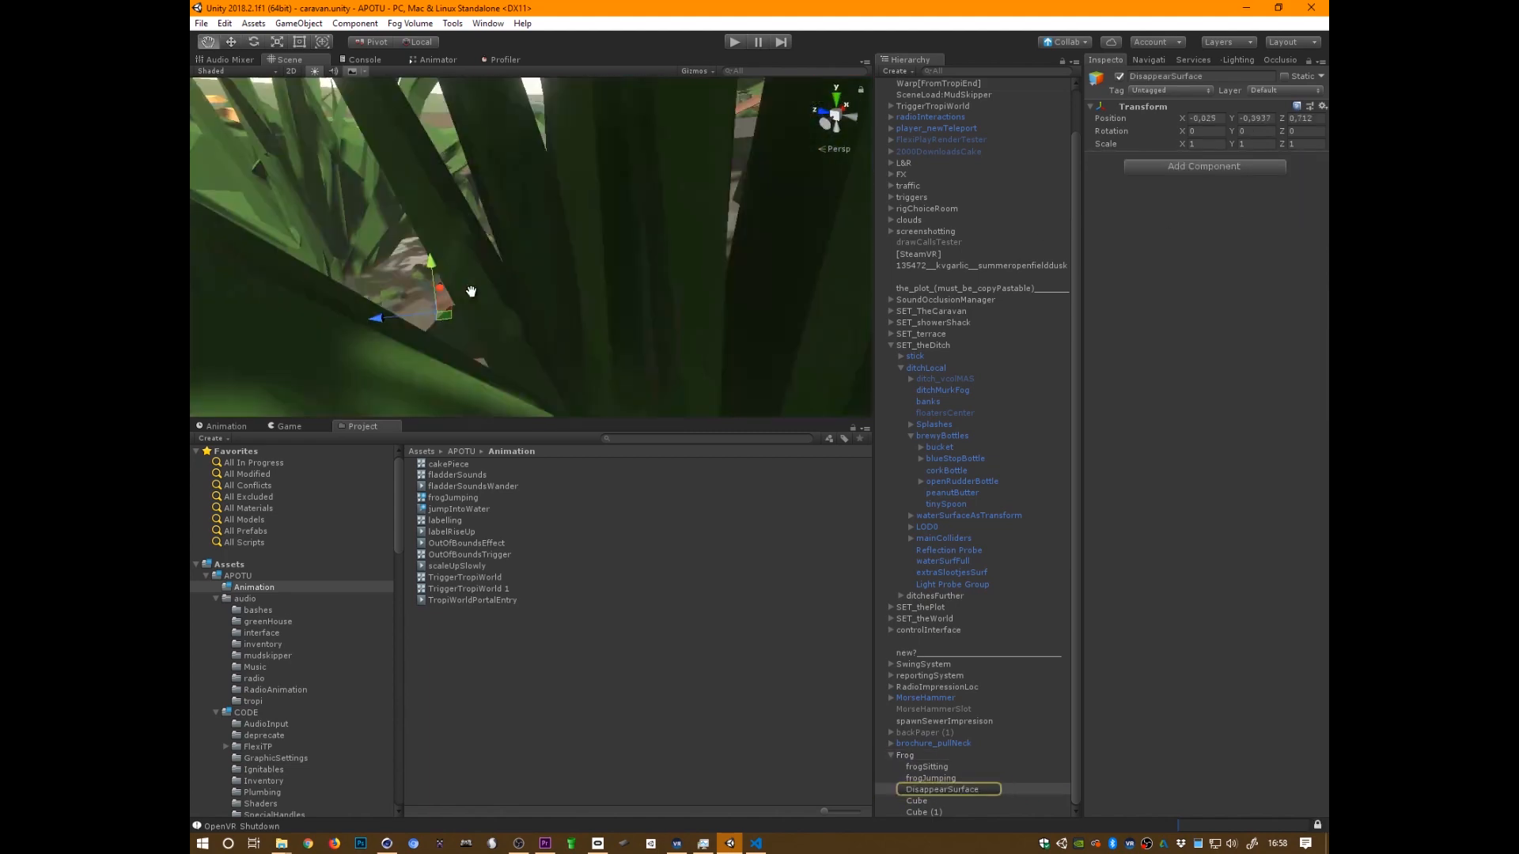
pyautogui.moveTo(470, 291); pyautogui.dragTo(440, 322, button='middle')
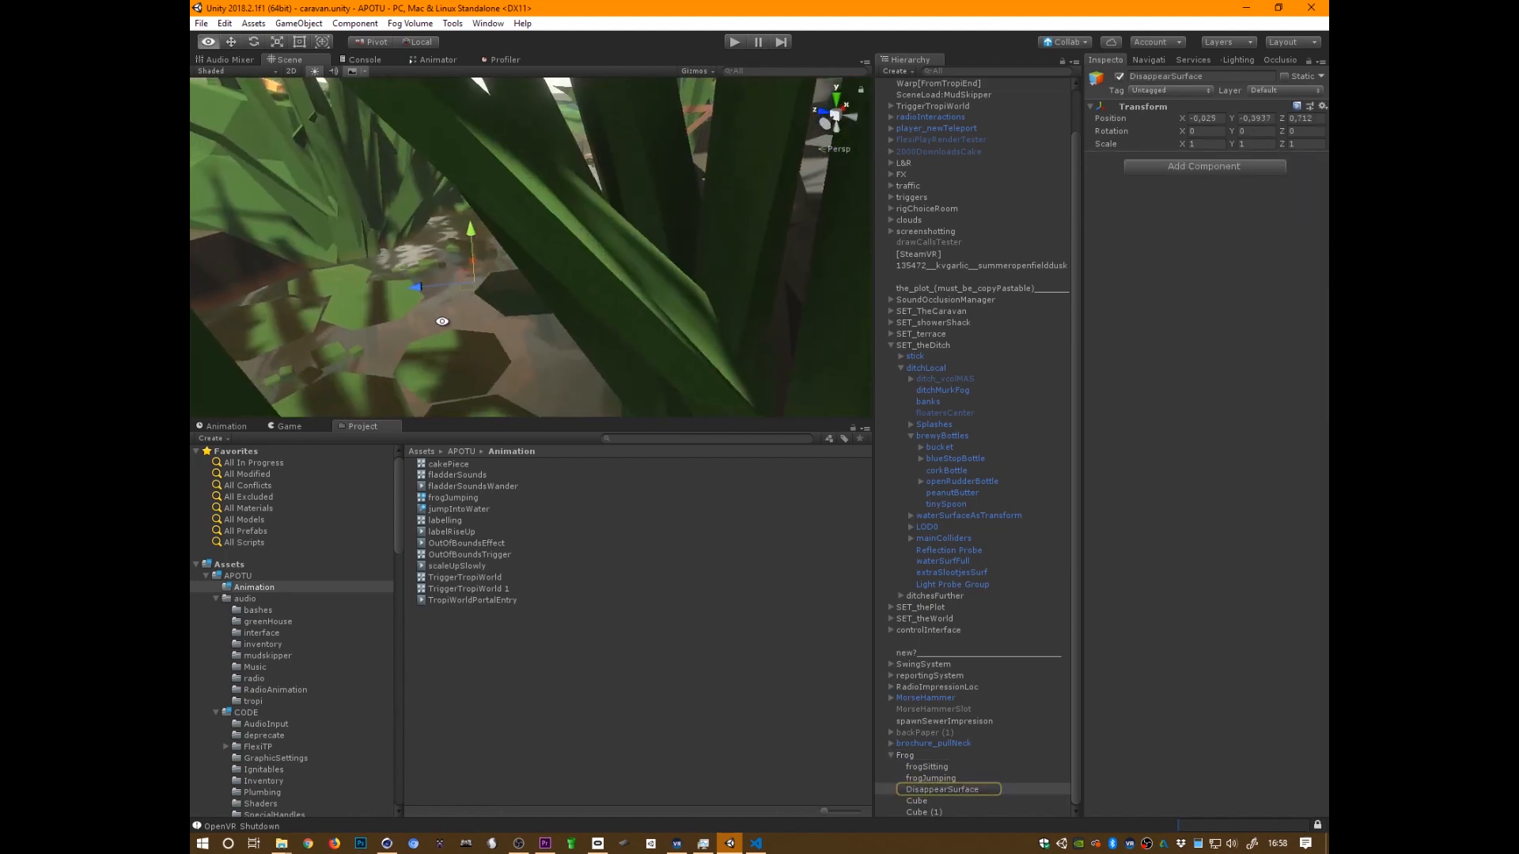
pyautogui.scroll(-2, 441, 322)
# Switch to Visual Studio Code and review the Reset() call, the _isInAction usages and the InverseTransformPoint condition in Update()
pyautogui.hotkey('alt', 'Tab')
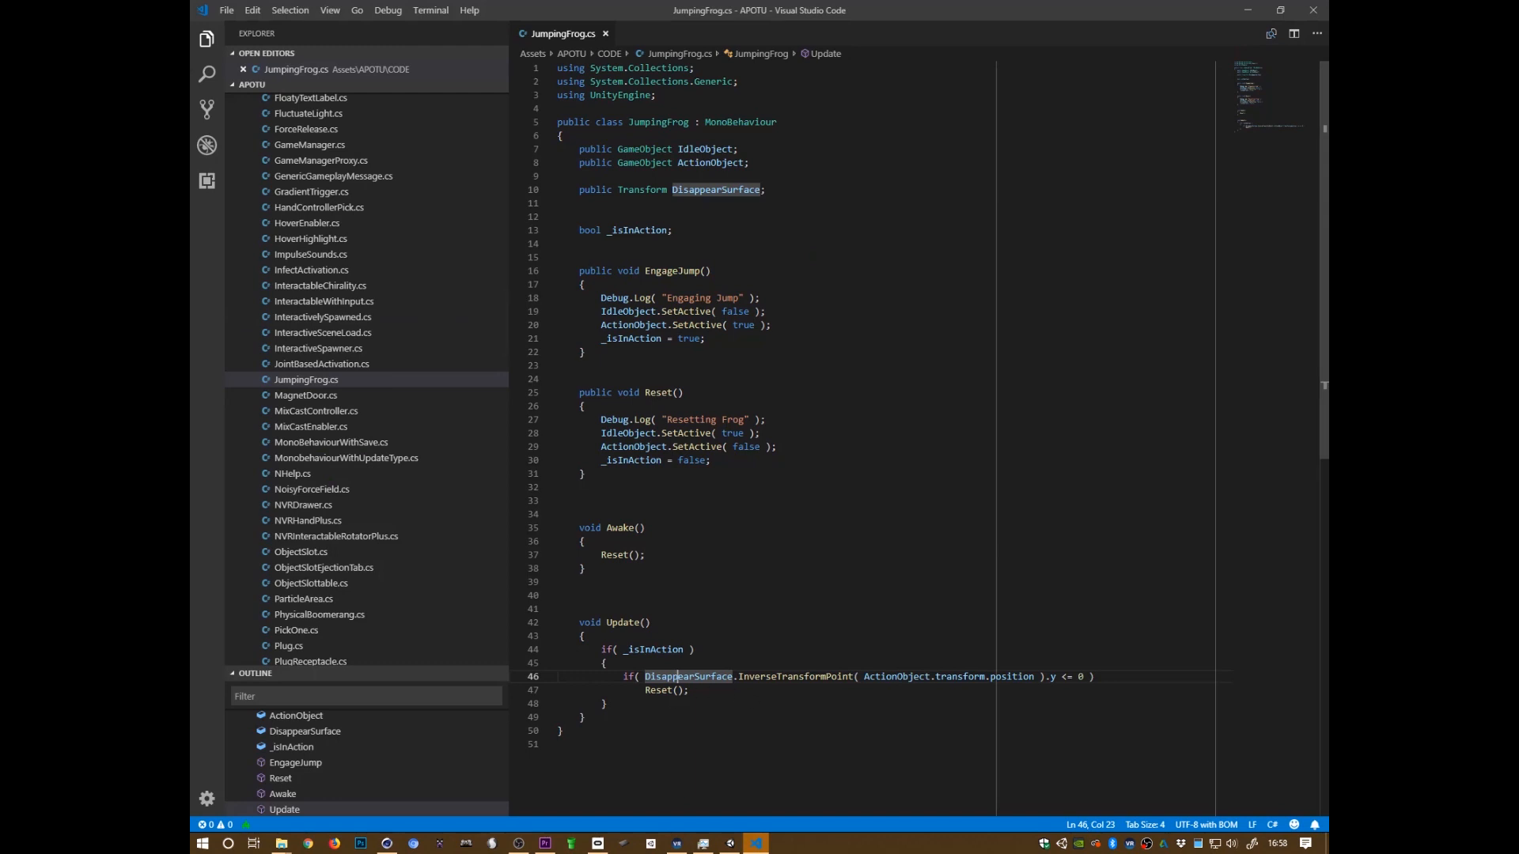
pyautogui.doubleClick(658, 689)
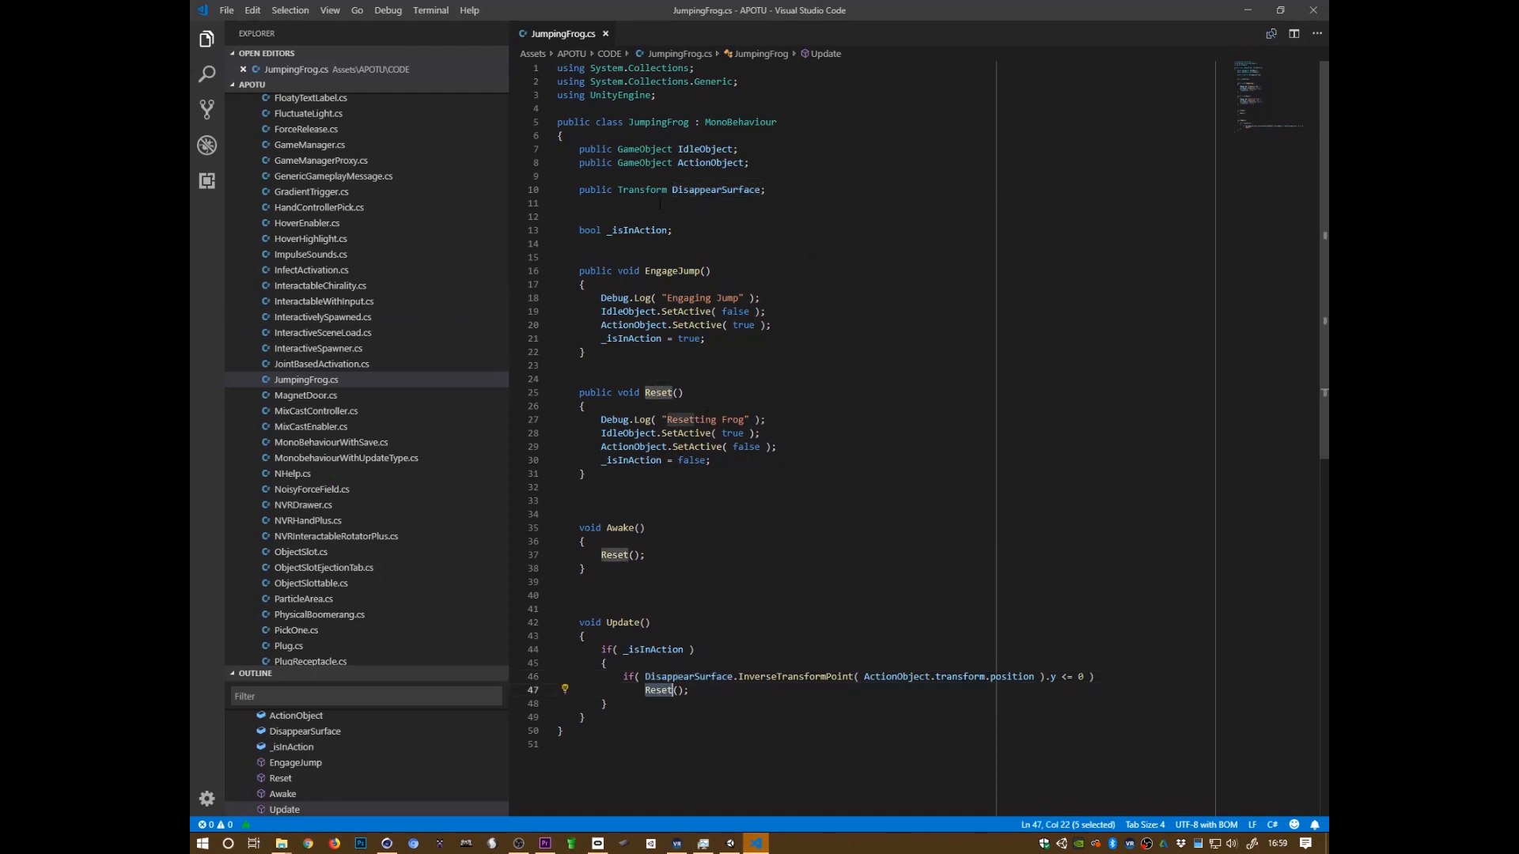
pyautogui.doubleClick(649, 231)
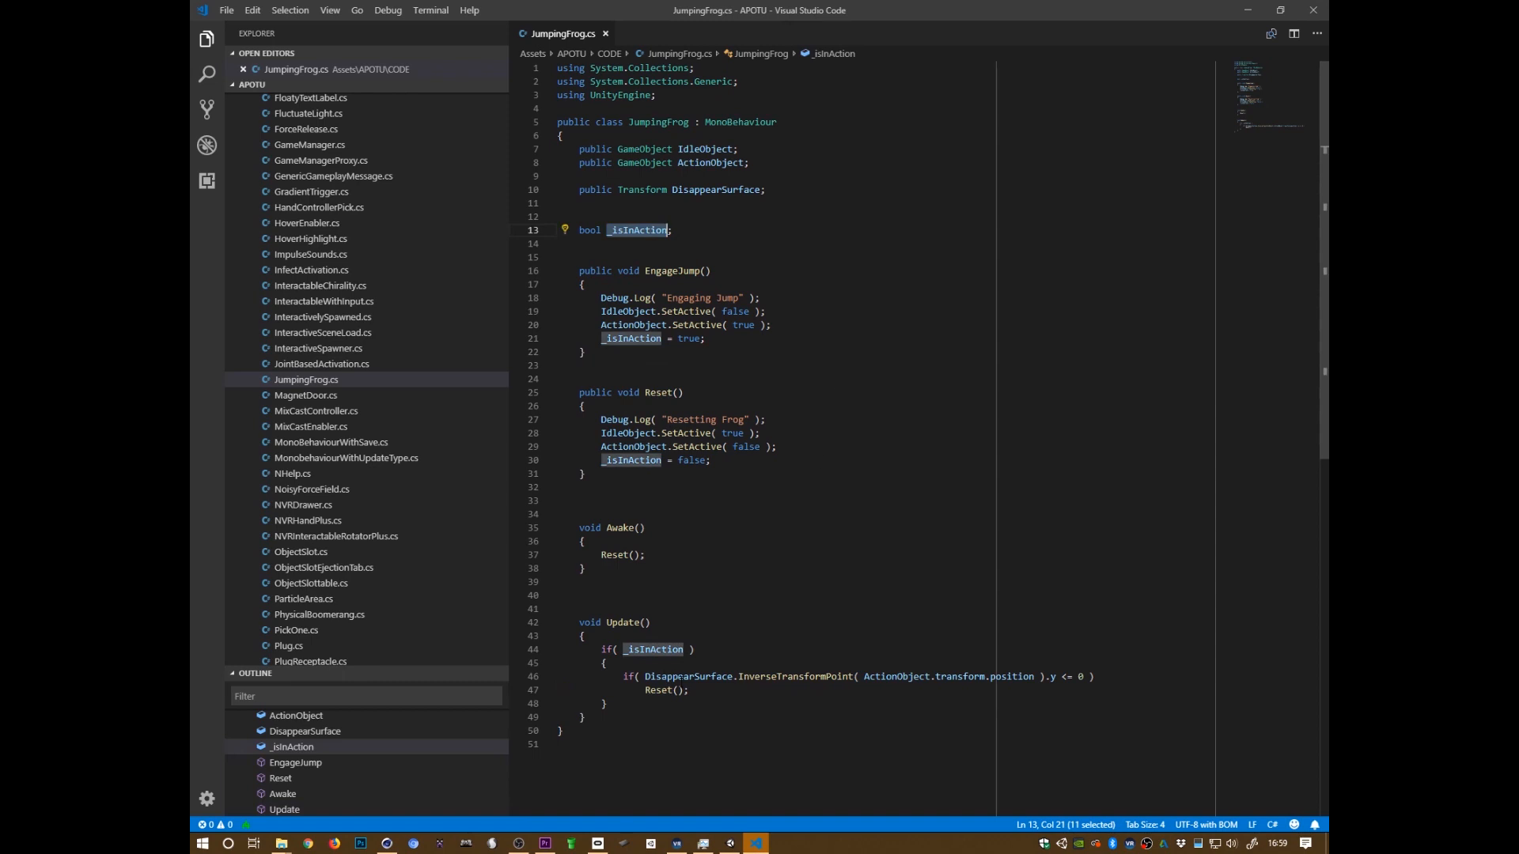
pyautogui.click(798, 677)
pyautogui.click(894, 677)
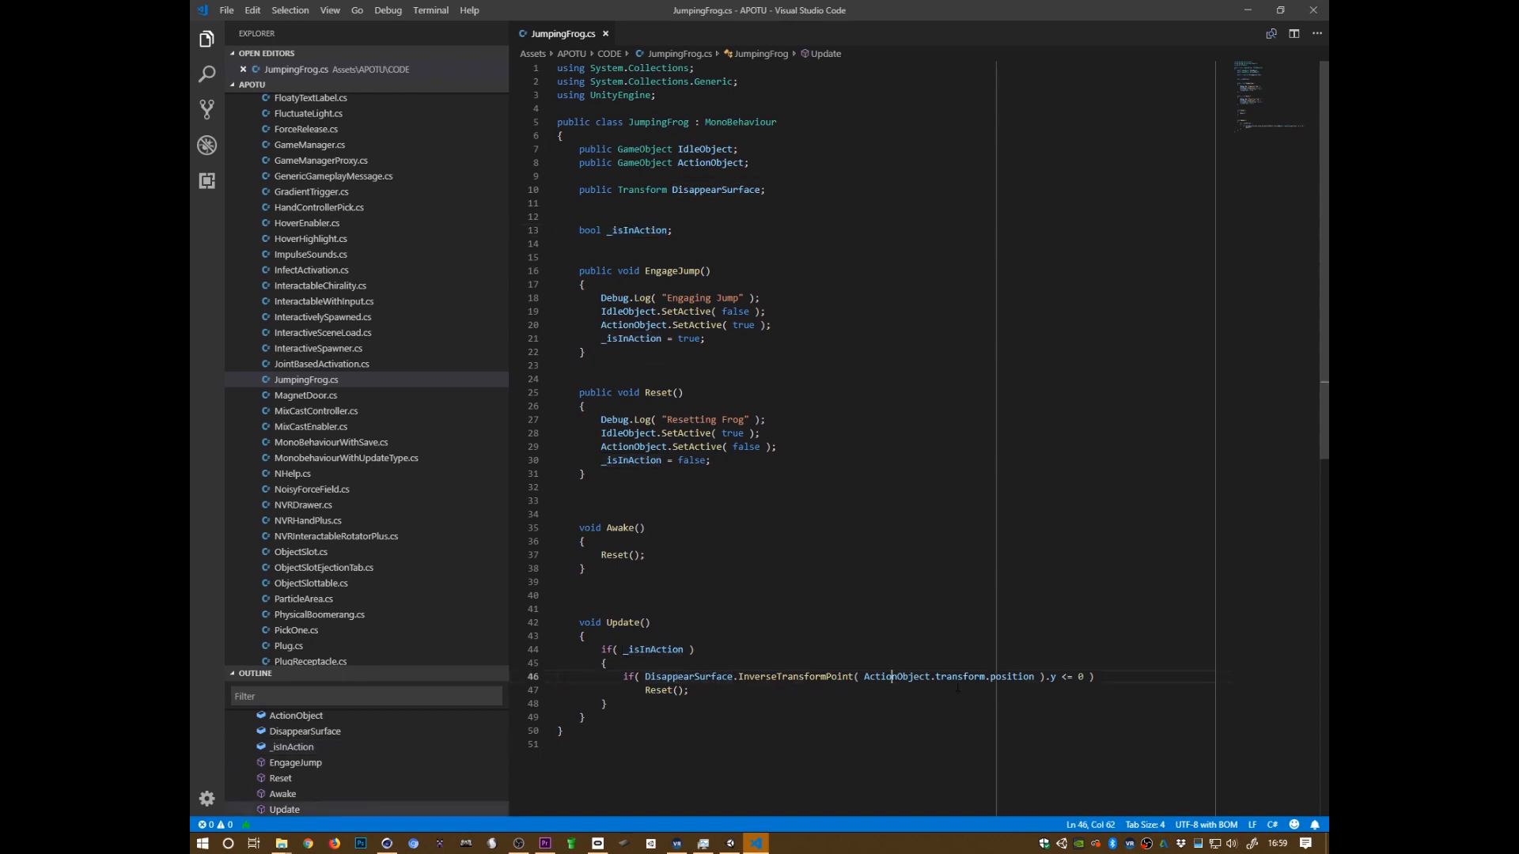
pyautogui.click(957, 676)
pyautogui.doubleClick(688, 677)
pyautogui.click(1051, 677)
# Return to Unity, check DisappearSurface's orientation in the scene, and run the game with the Console open before stopping it
pyautogui.hotkey('alt', 'Tab')
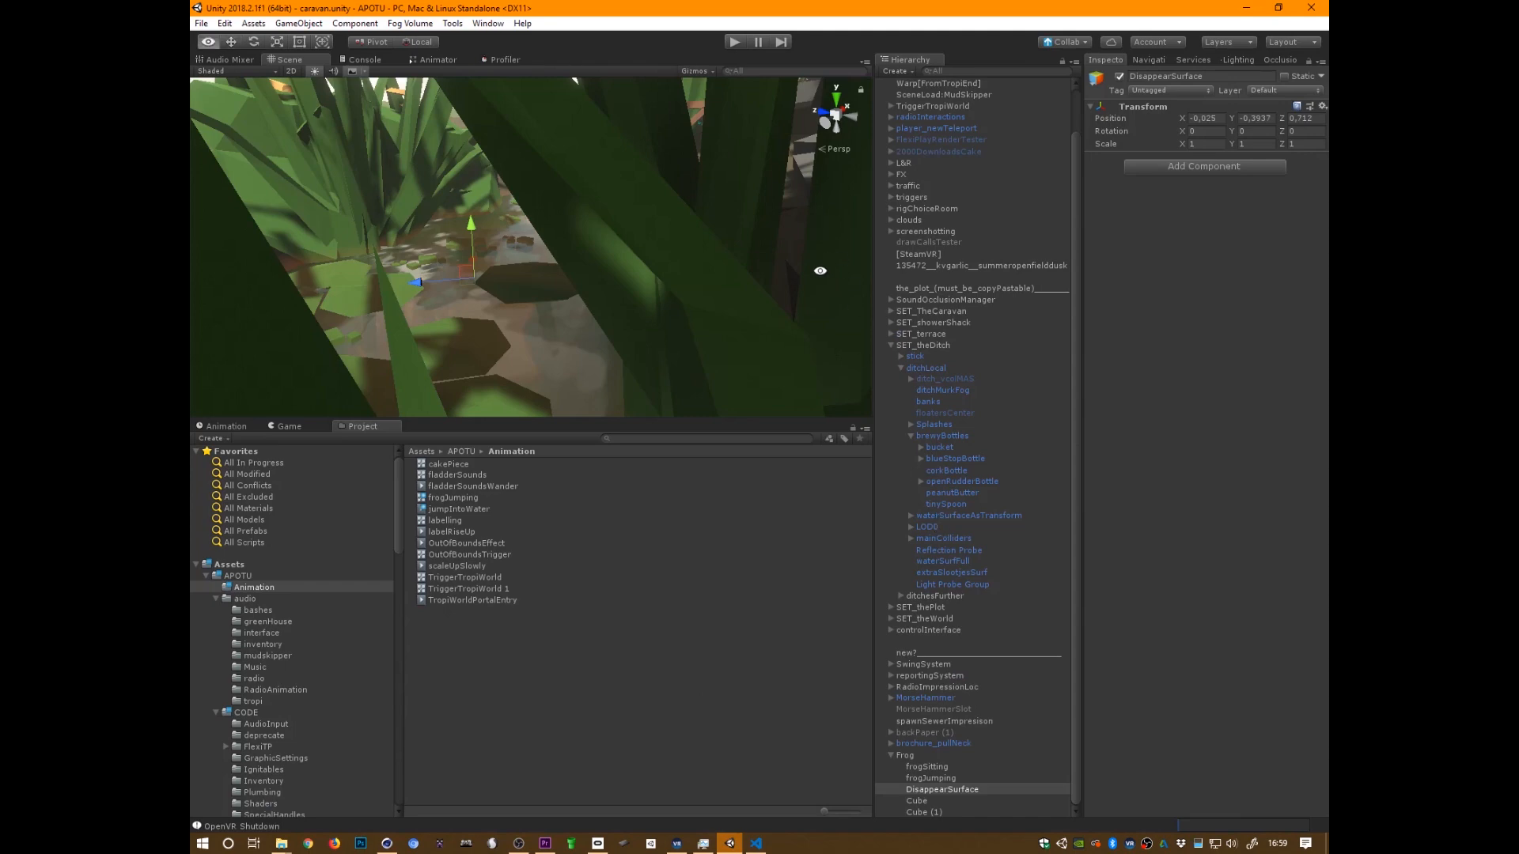
pyautogui.keyDown('alt'); pyautogui.moveTo(767, 235); pyautogui.dragTo(668, 367); pyautogui.keyUp('alt')
pyautogui.keyDown('alt'); pyautogui.moveTo(667, 366); pyautogui.dragTo(610, 353, button='right'); pyautogui.keyUp('alt')
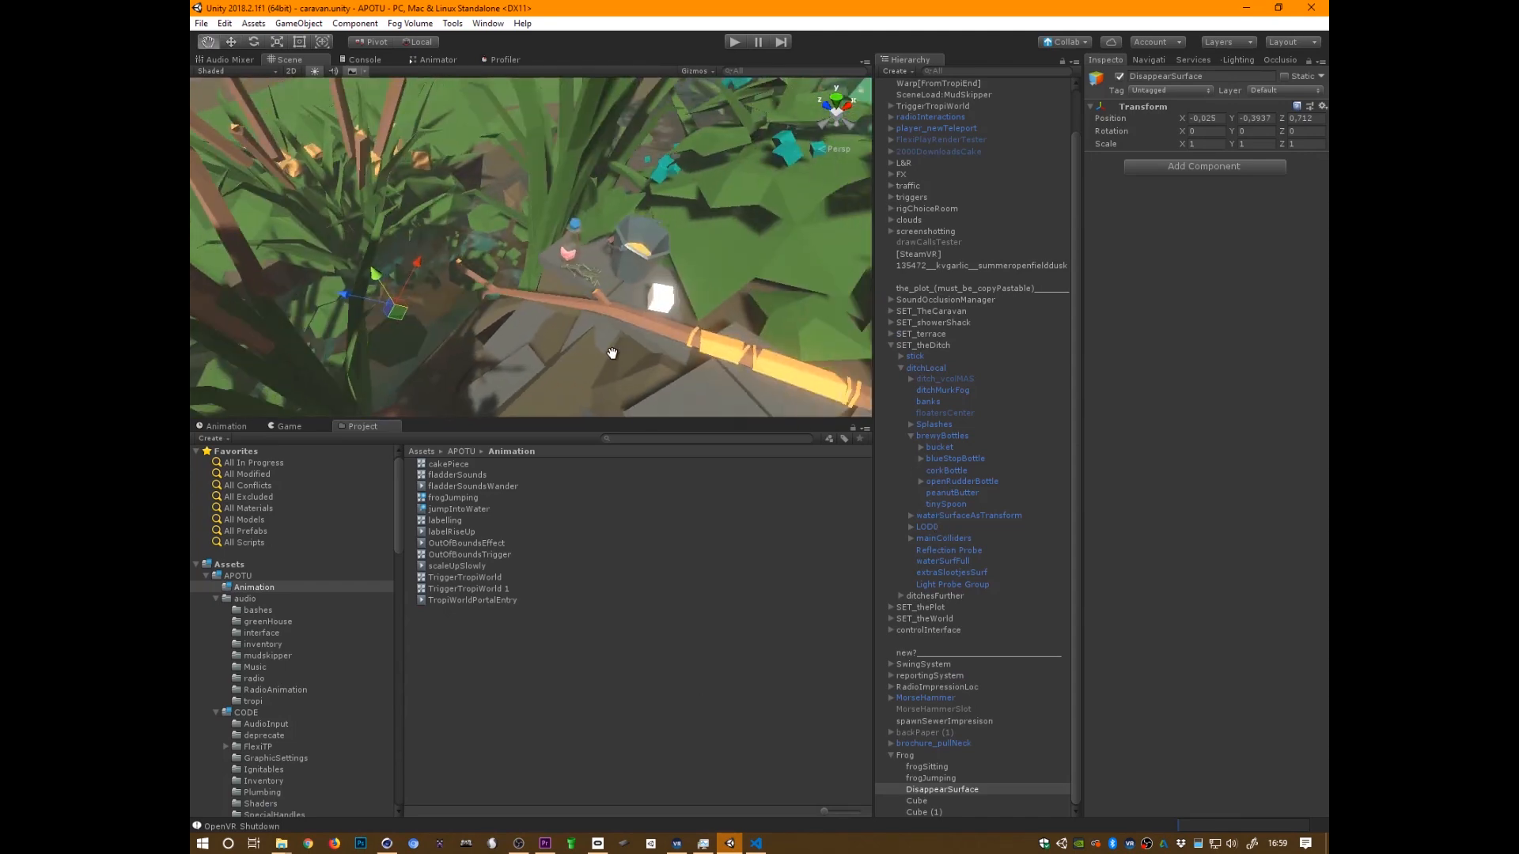
pyautogui.moveTo(610, 353)
pyautogui.mouseDown(button='middle')
pyautogui.moveTo(658, 346)
pyautogui.moveTo(634, 344)
pyautogui.mouseUp(button='middle')
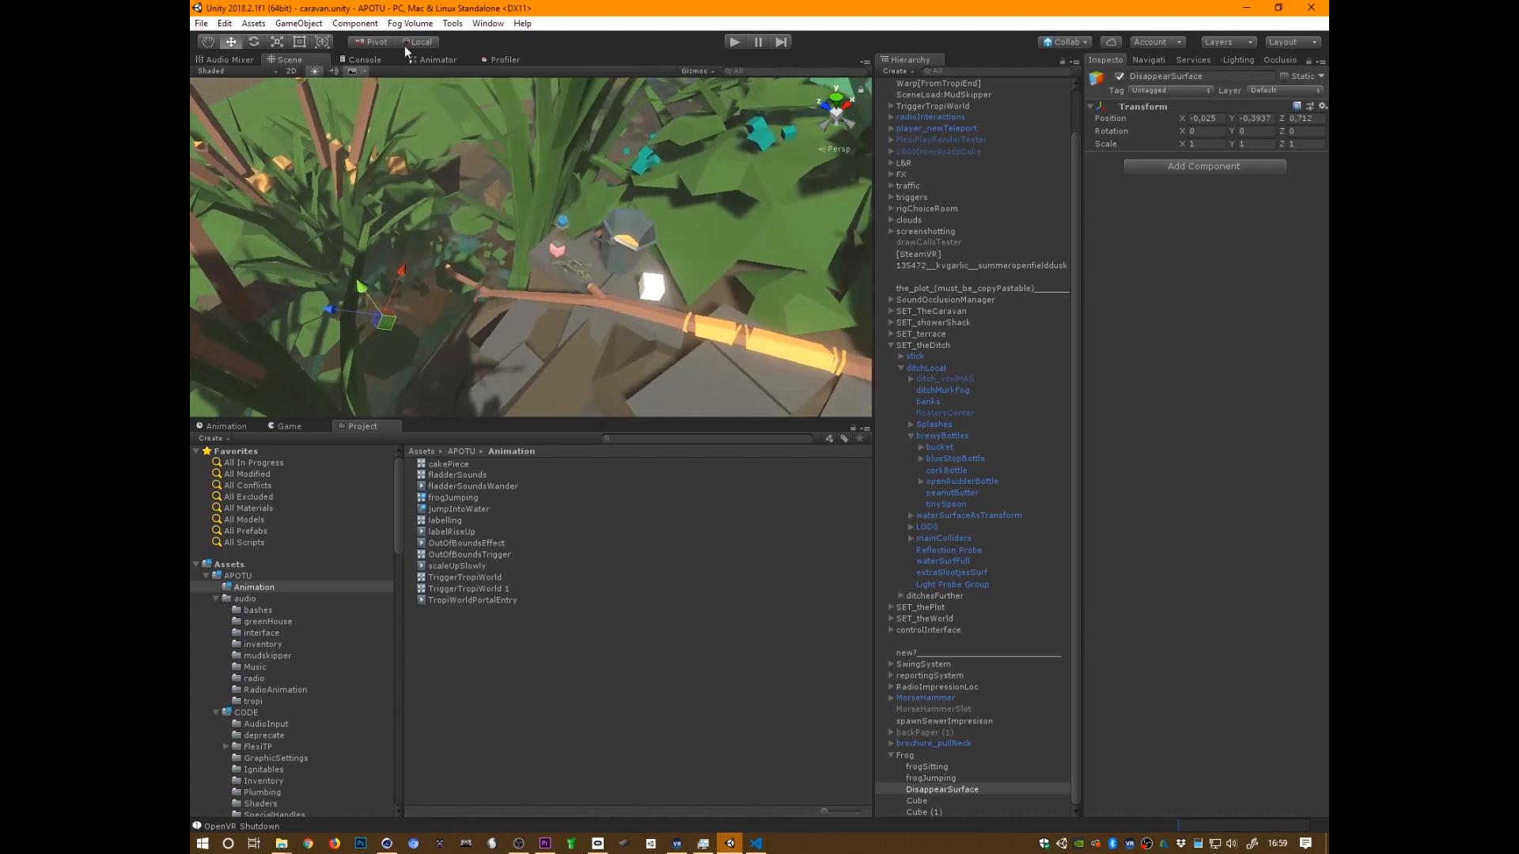
pyautogui.click(364, 60)
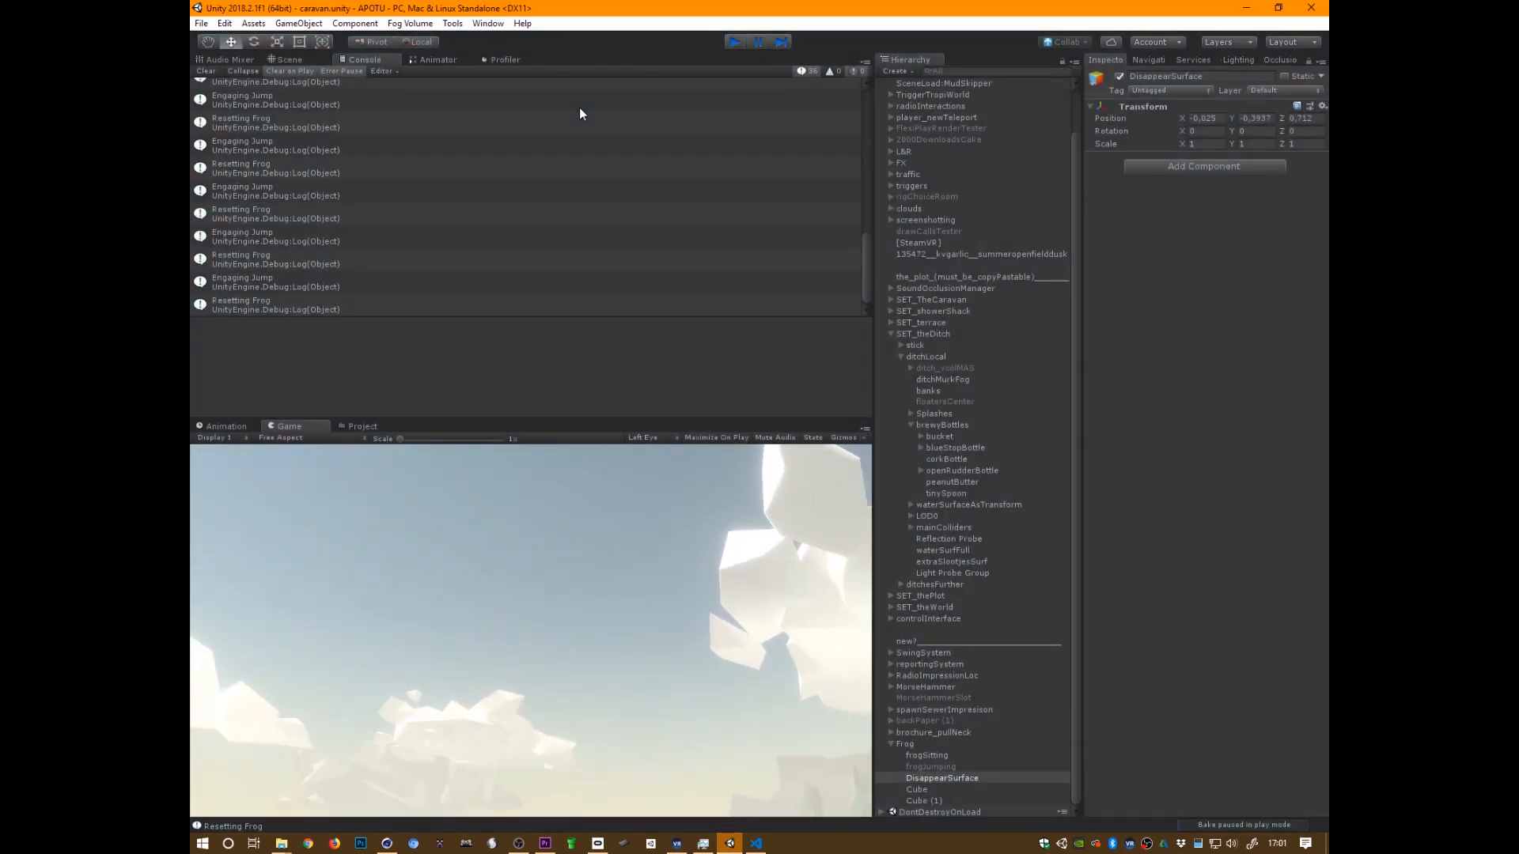
pyautogui.hotkey('ctrl', 'p')
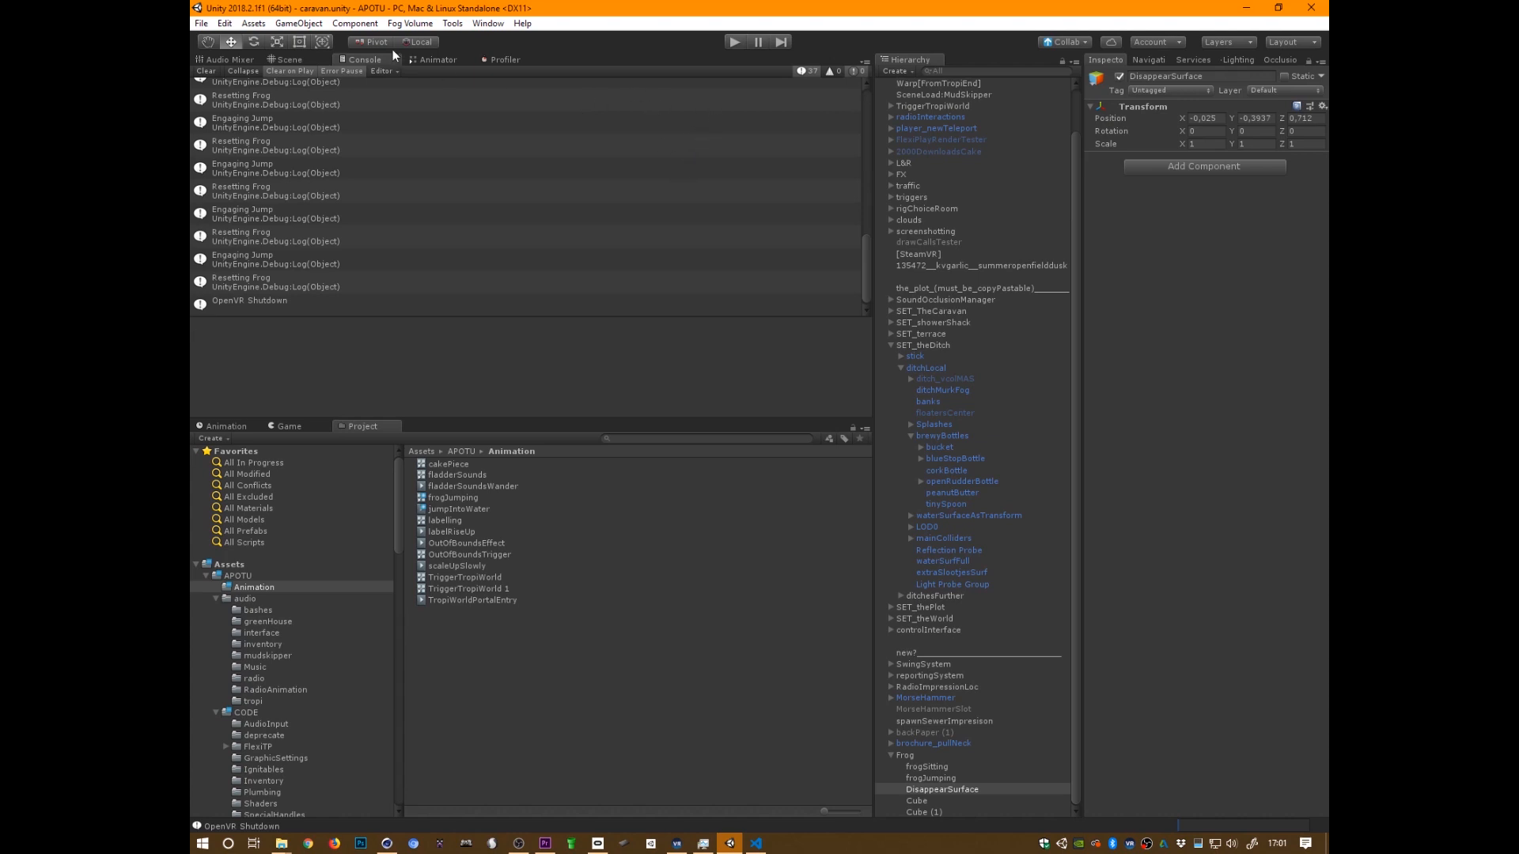
# Examine frogJumping's animator states, the Console log and the object's placement in the scene
pyautogui.click(440, 61)
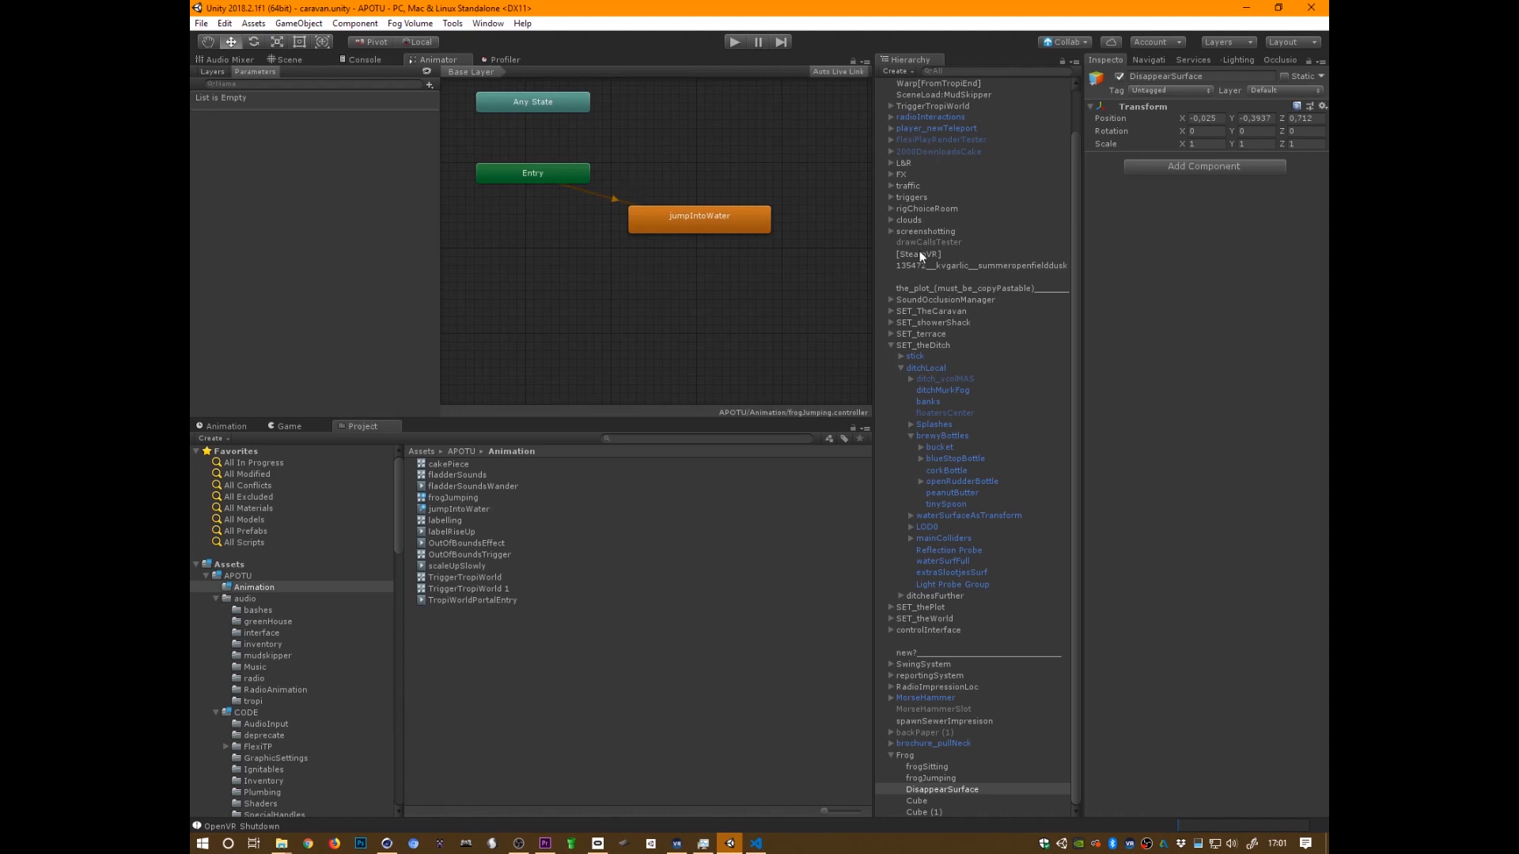
pyautogui.click(945, 779)
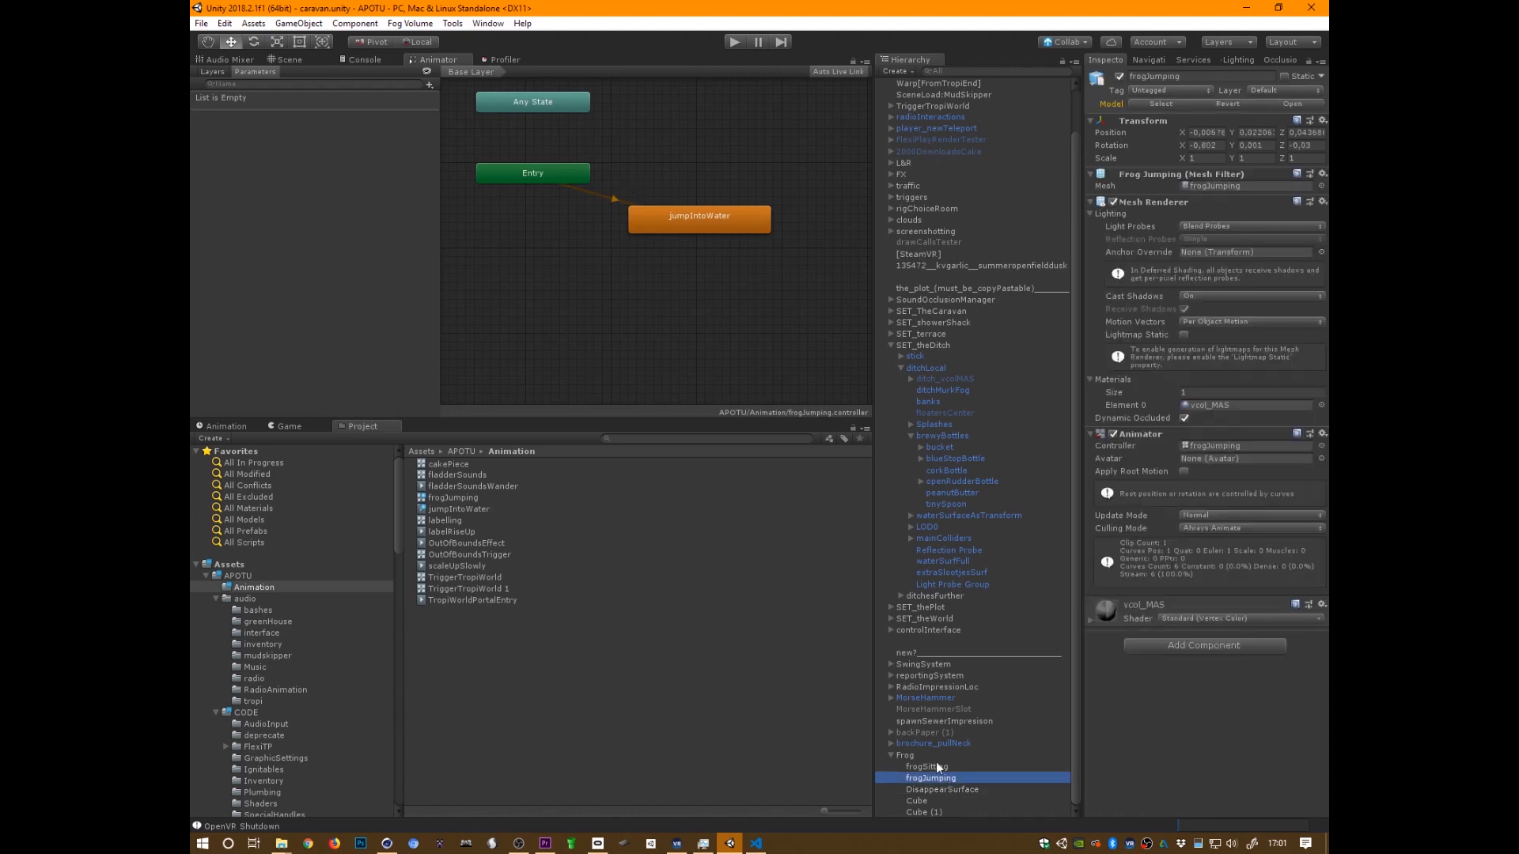
pyautogui.click(362, 61)
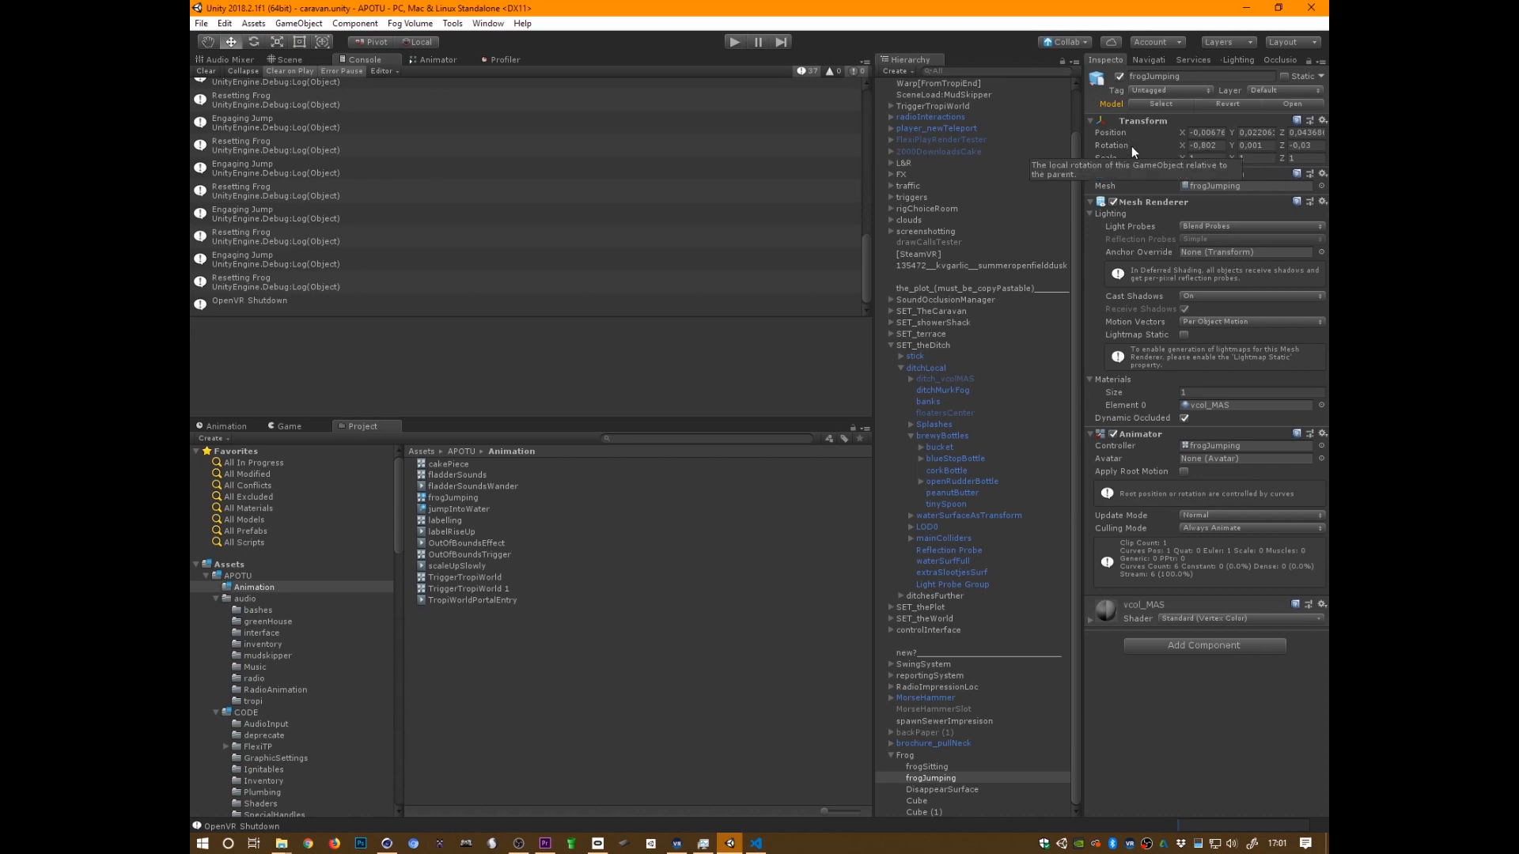
pyautogui.click(289, 60)
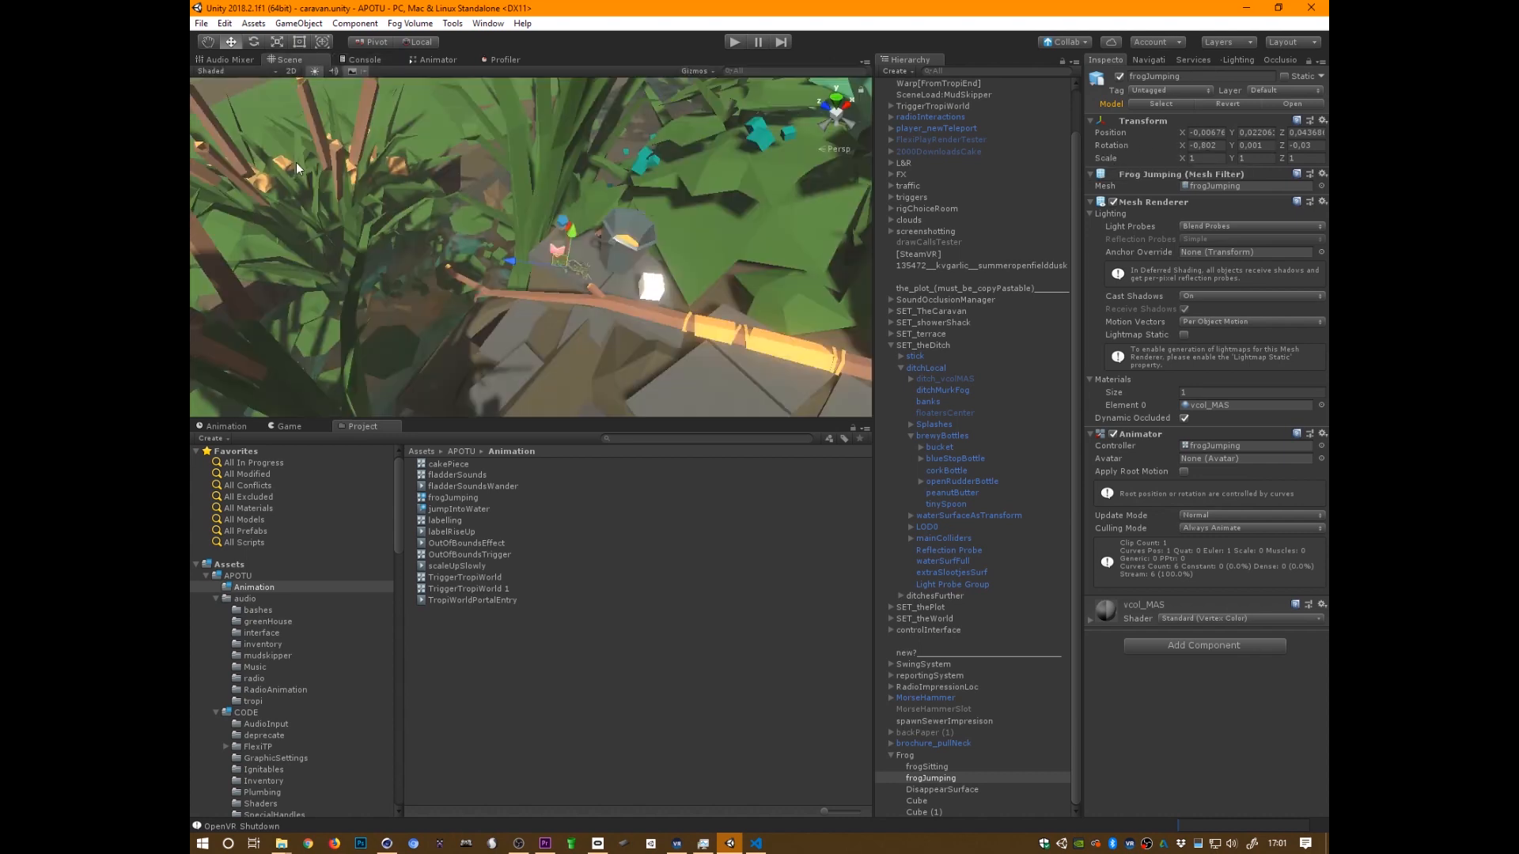
pyautogui.click(937, 769)
pyautogui.click(933, 777)
pyautogui.keyDown('alt'); pyautogui.moveTo(648, 355); pyautogui.dragTo(656, 296); pyautogui.keyUp('alt')
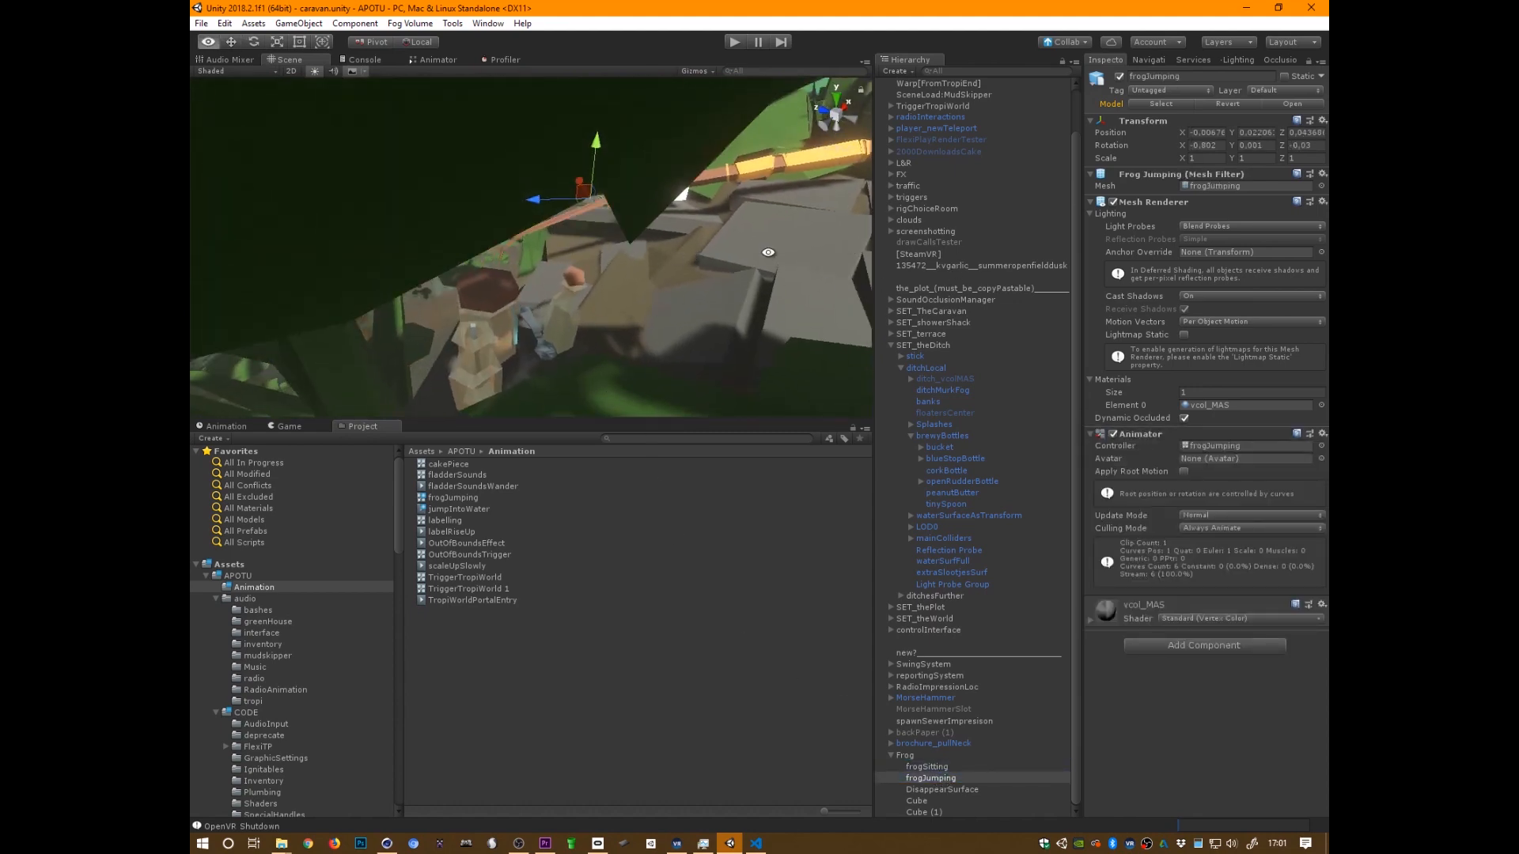
pyautogui.keyDown('alt'); pyautogui.moveTo(571, 307); pyautogui.dragTo(791, 303); pyautogui.keyUp('alt')
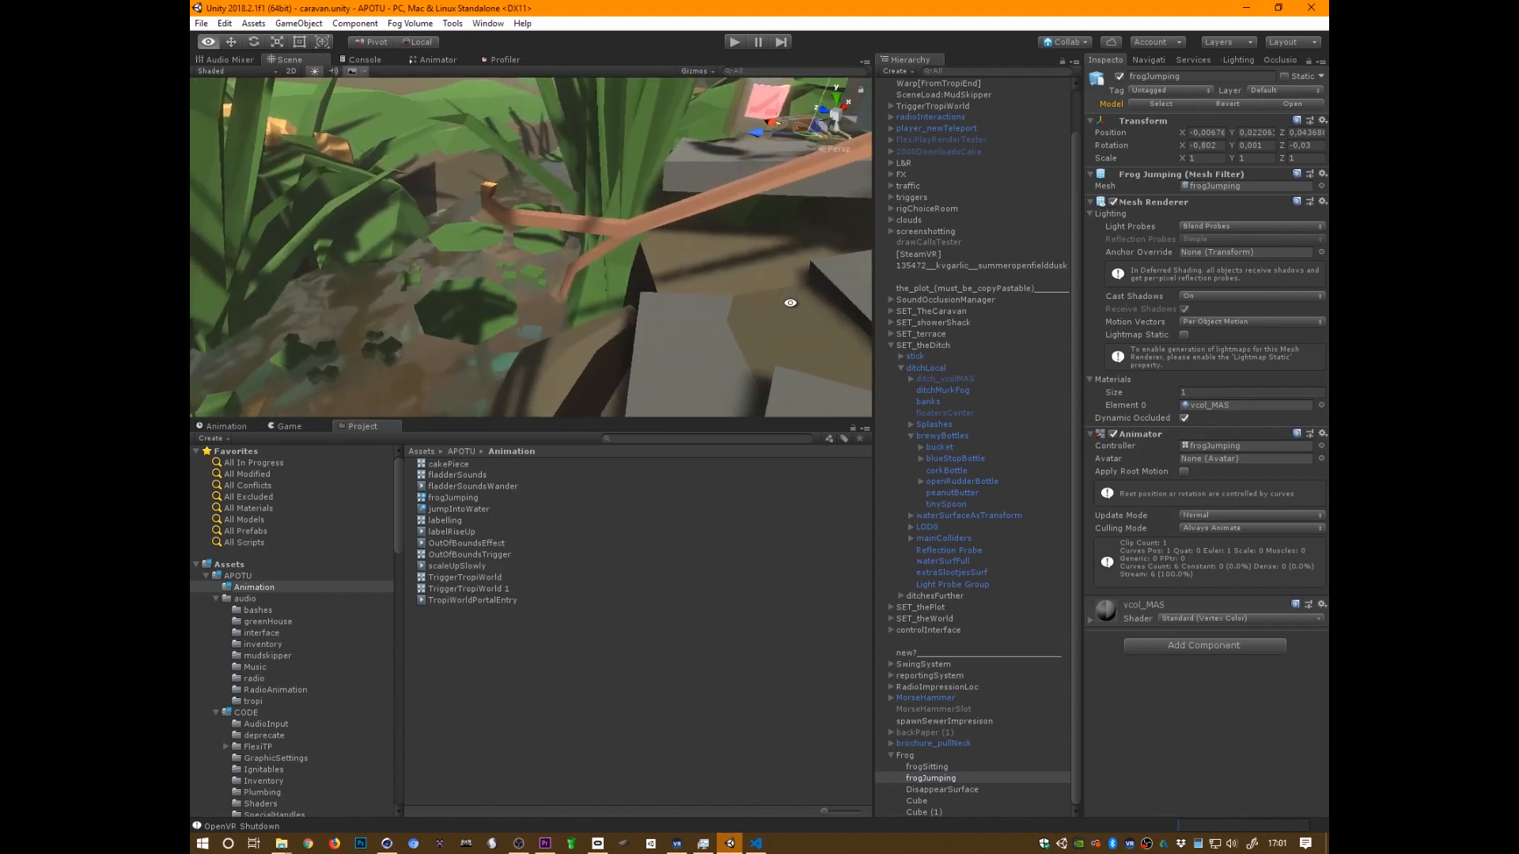
# Preview frogJumping's jumpIntoWater animation through to its last keyframe and inspect the frog's end position in the ditch
pyautogui.click(234, 428)
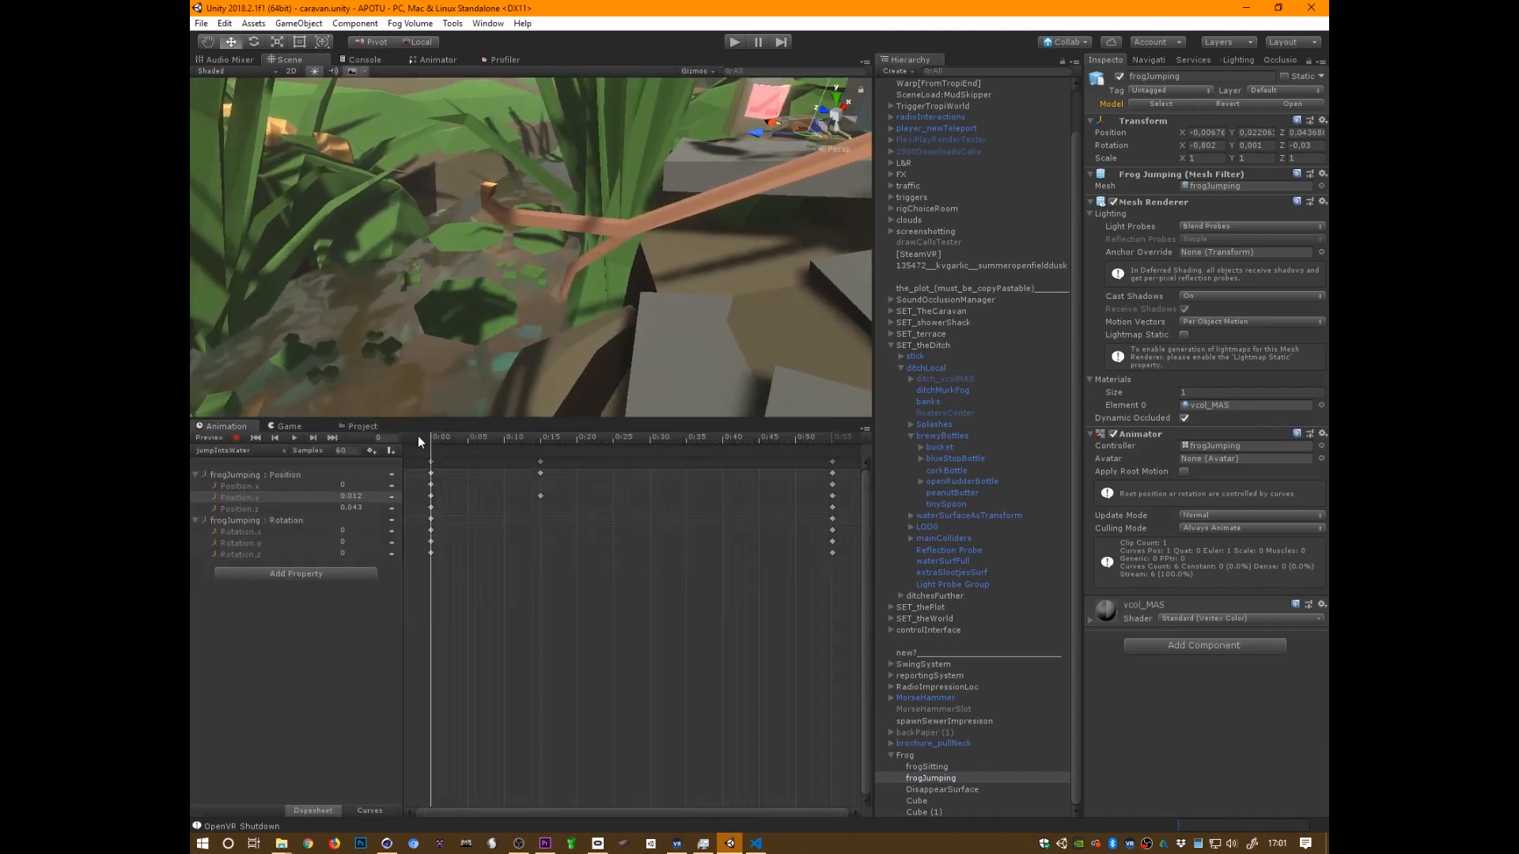
pyautogui.moveTo(418, 438); pyautogui.dragTo(832, 504)
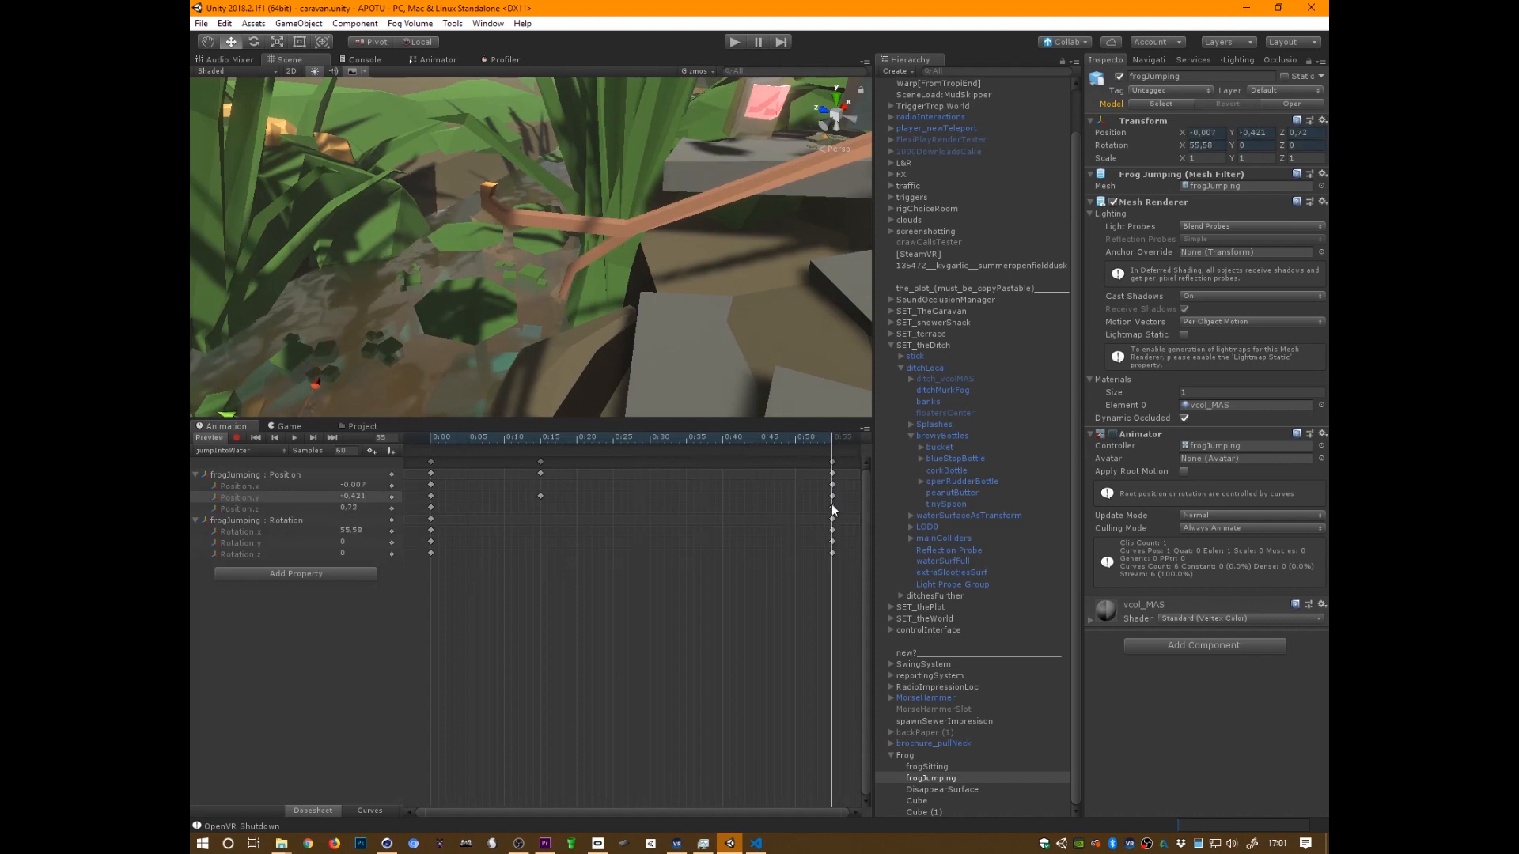
pyautogui.click(942, 779)
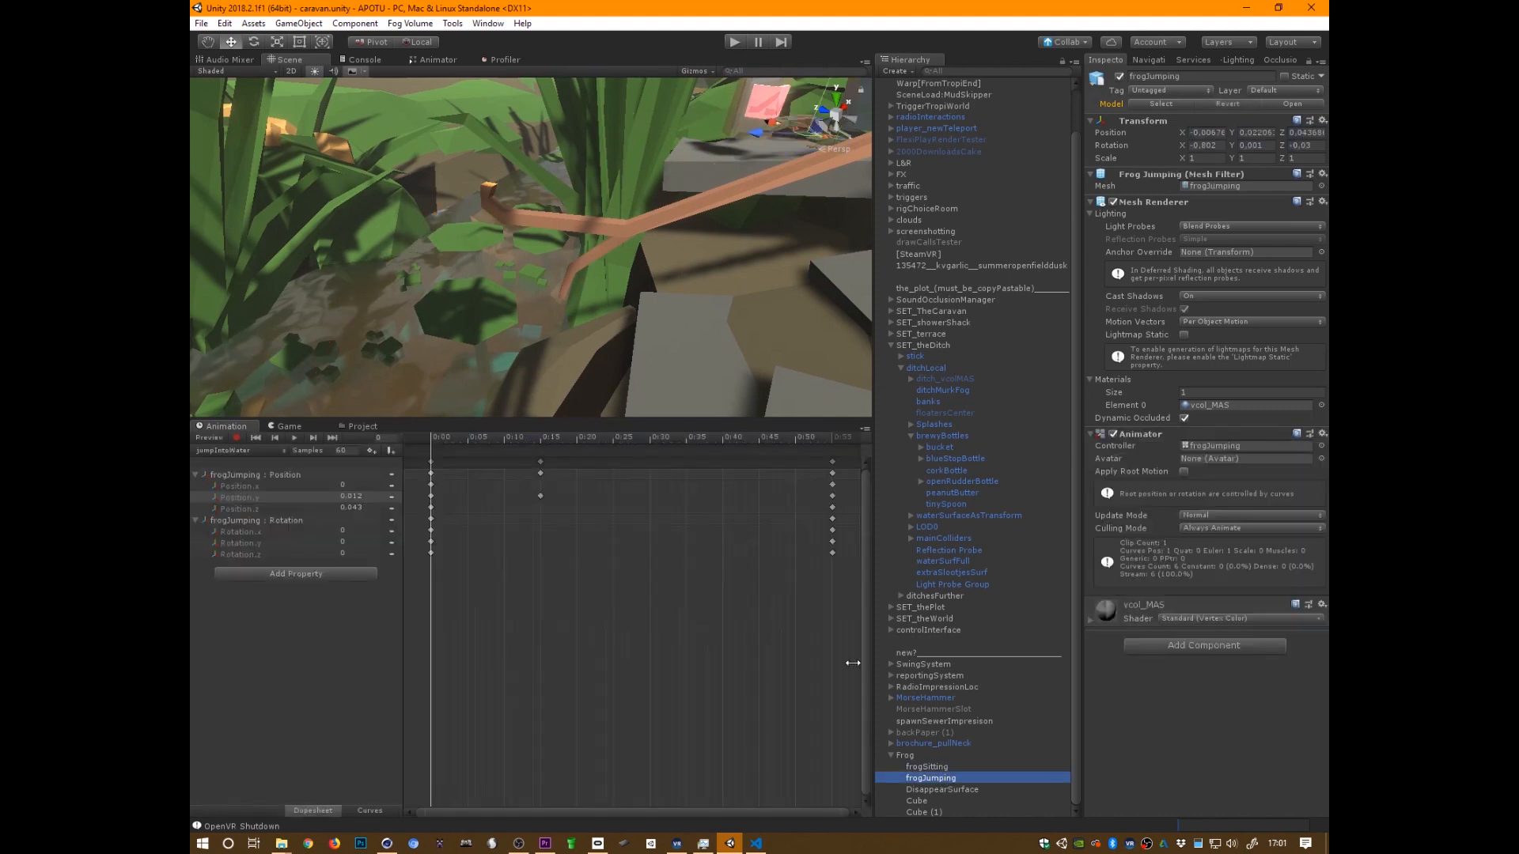
pyautogui.keyDown('alt'); pyautogui.moveTo(539, 338); pyautogui.dragTo(606, 334); pyautogui.keyUp('alt')
pyautogui.click(209, 438)
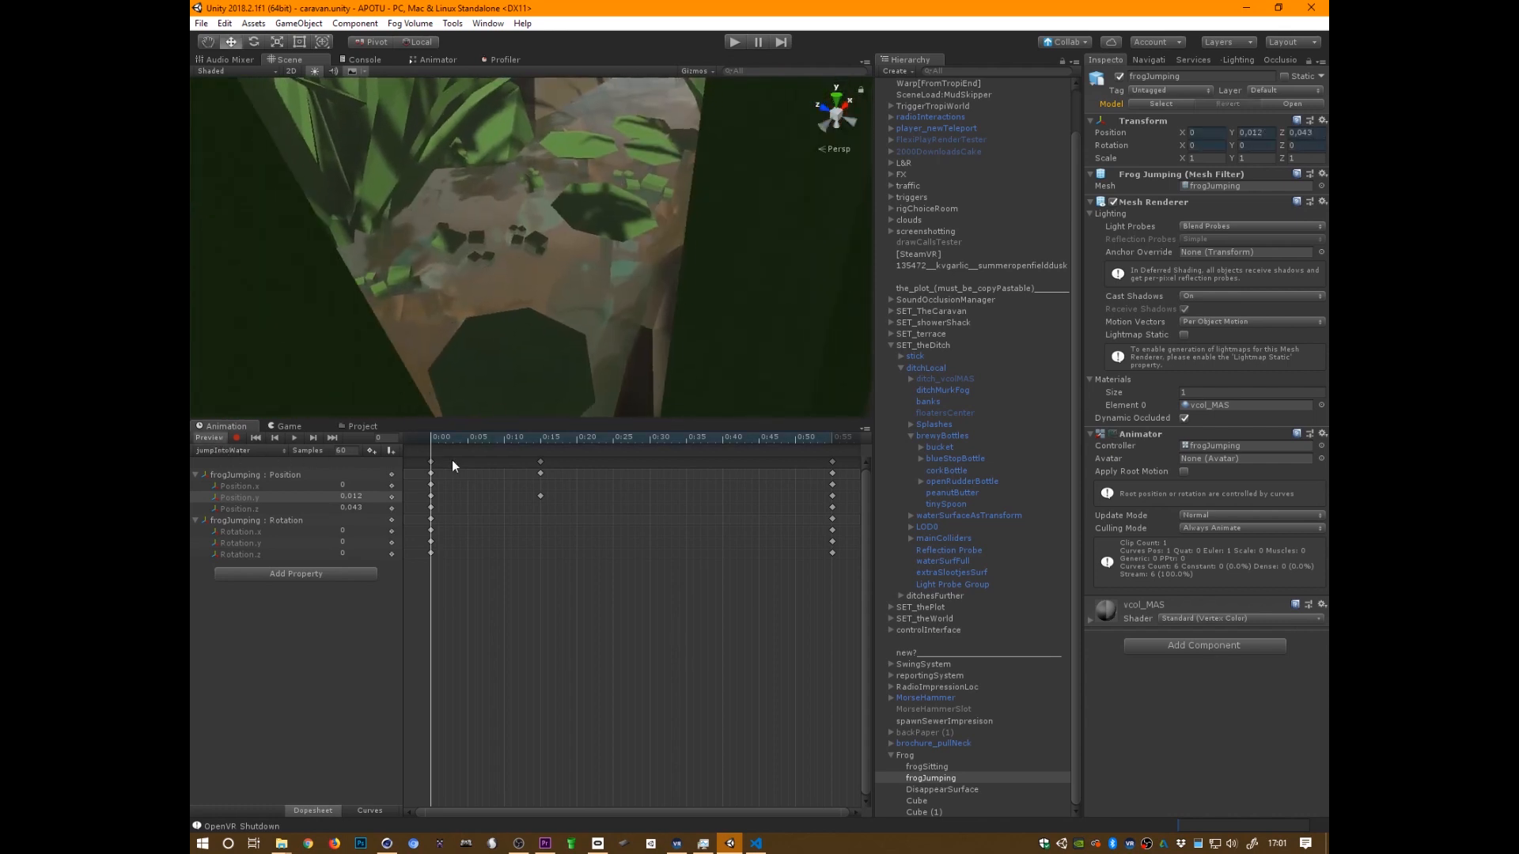
pyautogui.moveTo(426, 432); pyautogui.dragTo(830, 460)
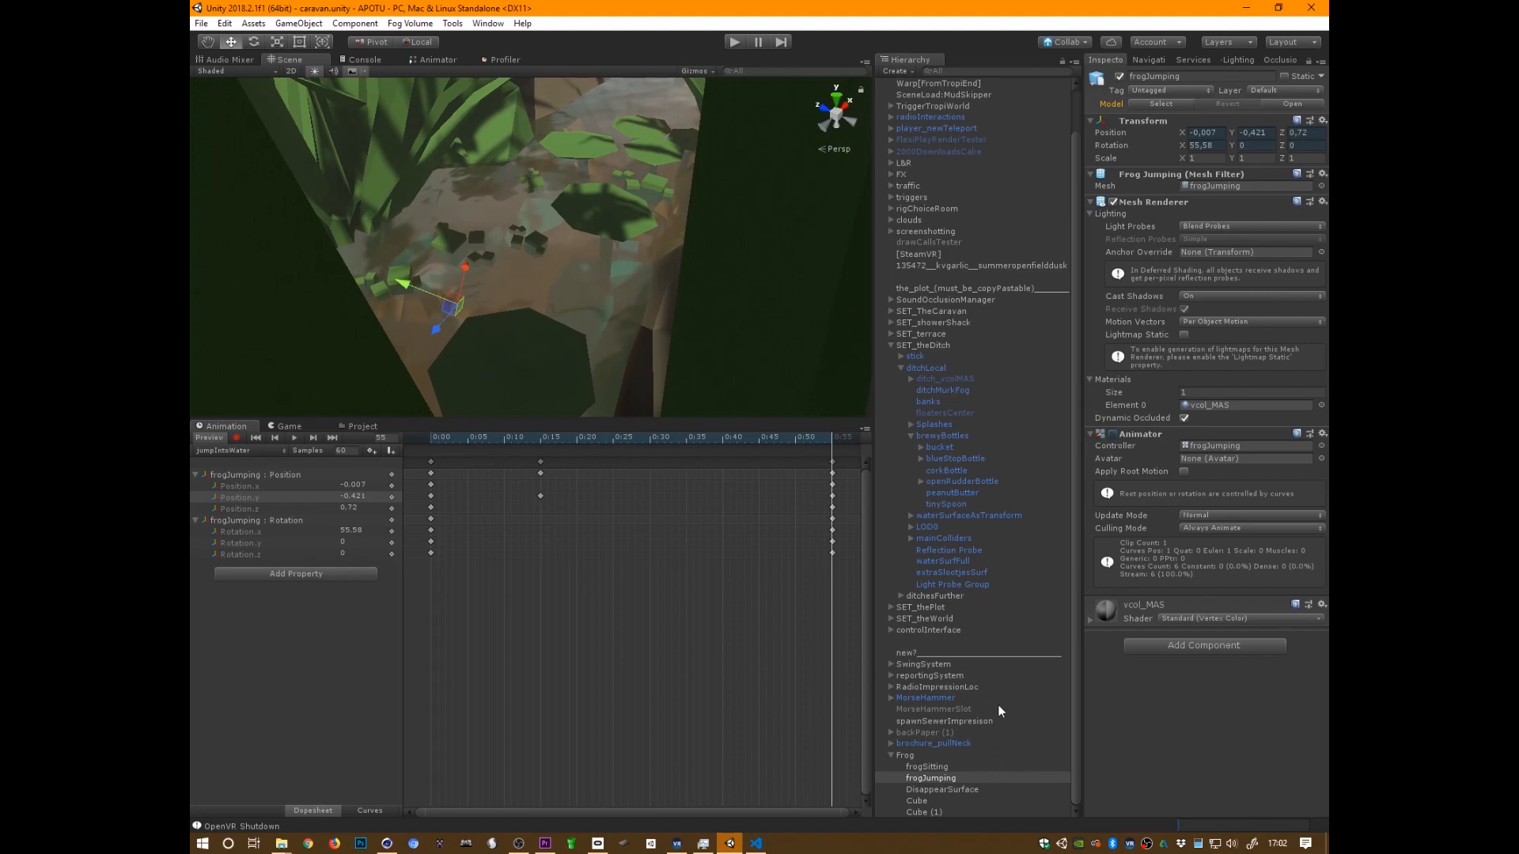
pyautogui.moveTo(797, 297); pyautogui.dragTo(617, 402, button='middle')
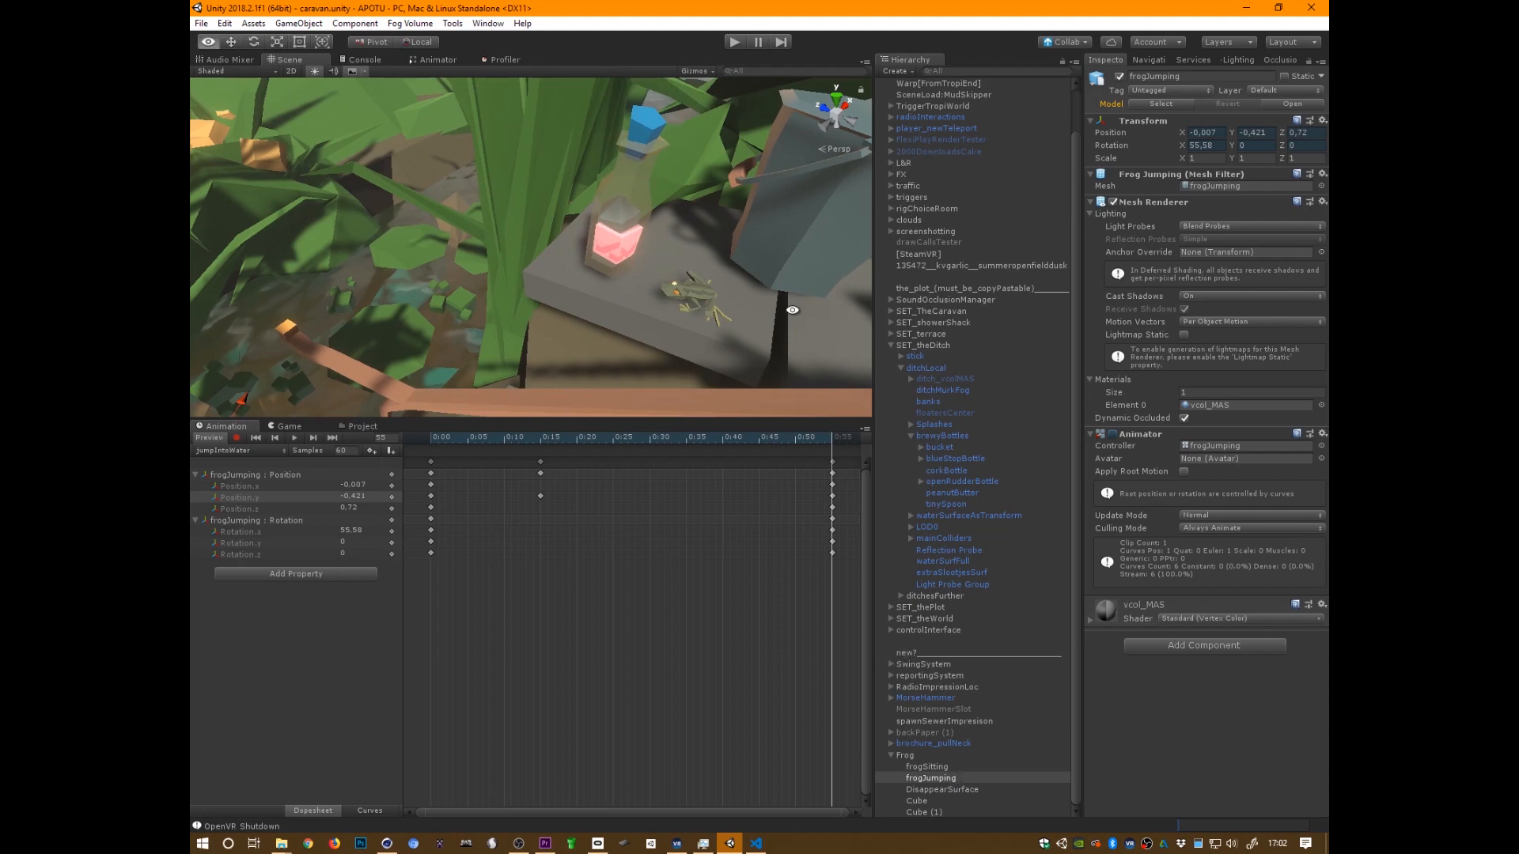
pyautogui.keyDown('alt'); pyautogui.moveTo(792, 310); pyautogui.dragTo(666, 305); pyautogui.keyUp('alt')
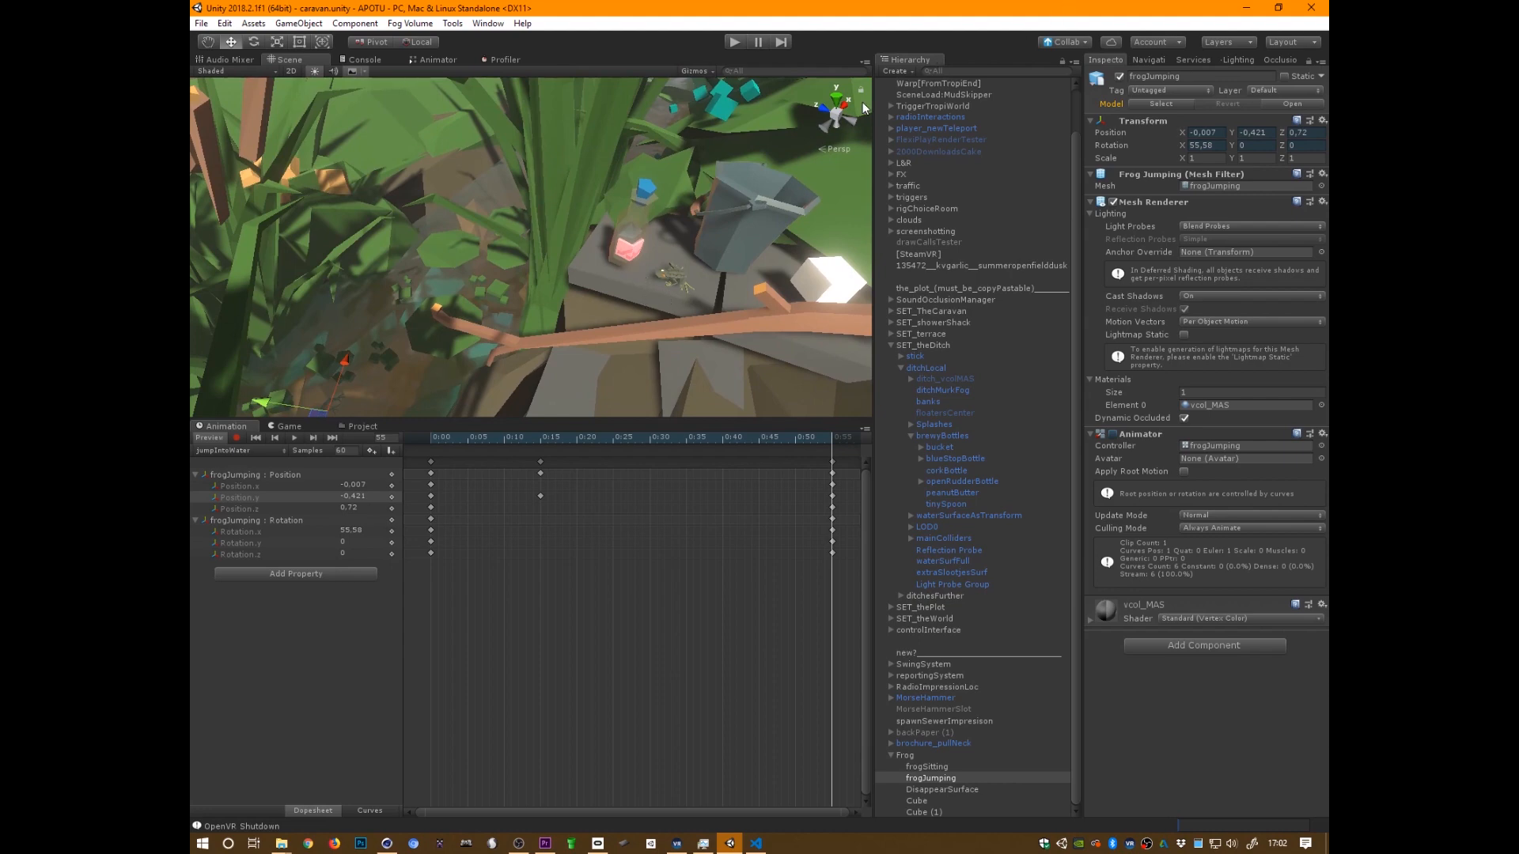
# Switch to Visual Studio Code and declare the field Vector3 _origPosition; below _isInAction in JumpingFrog.cs
pyautogui.hotkey('alt', 'Tab')
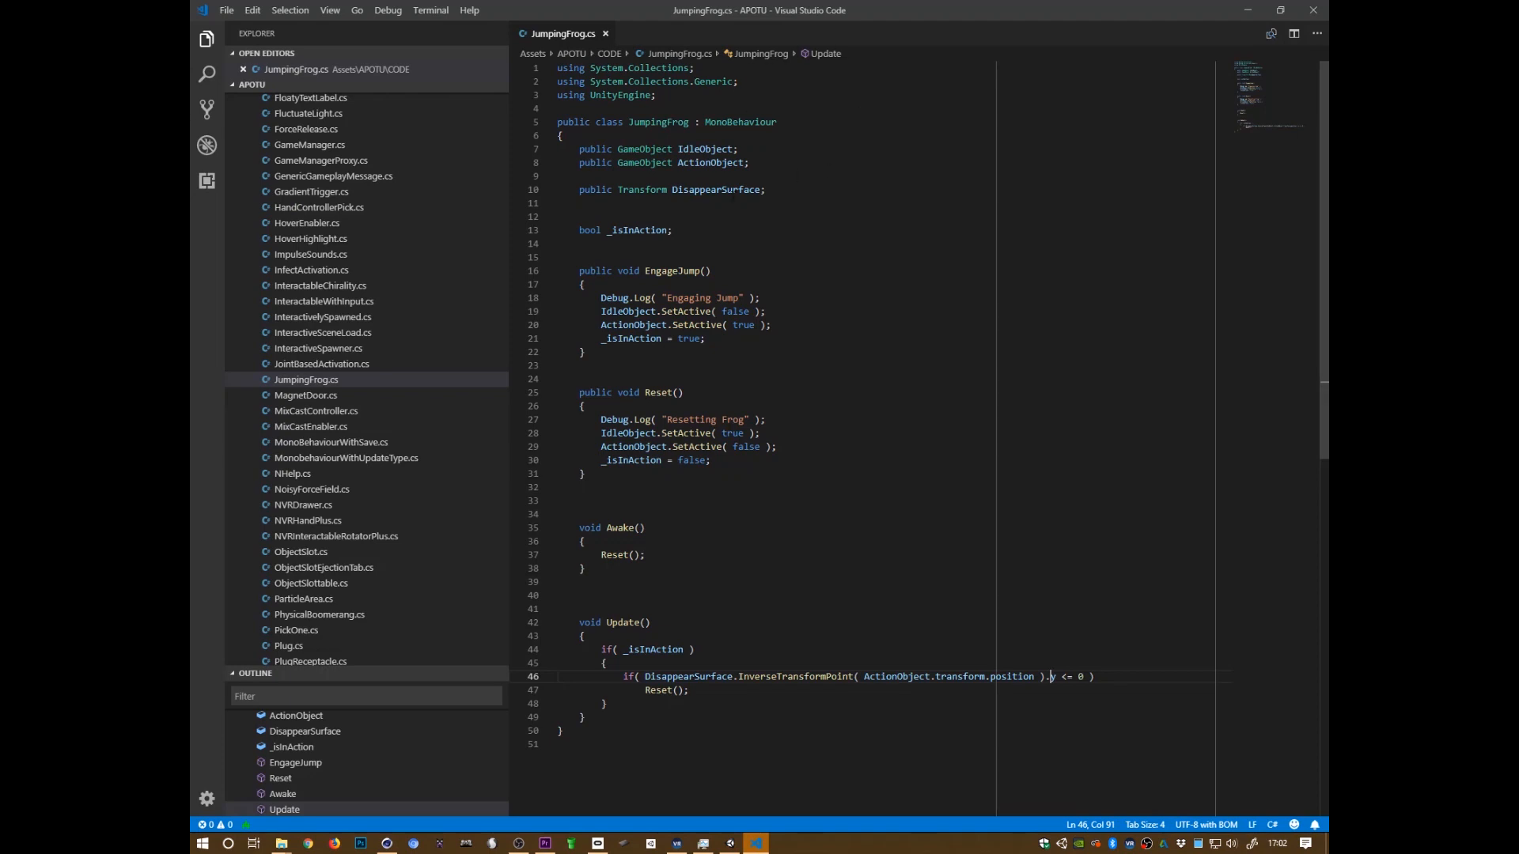
pyautogui.click(712, 236)
pyautogui.press('Return')
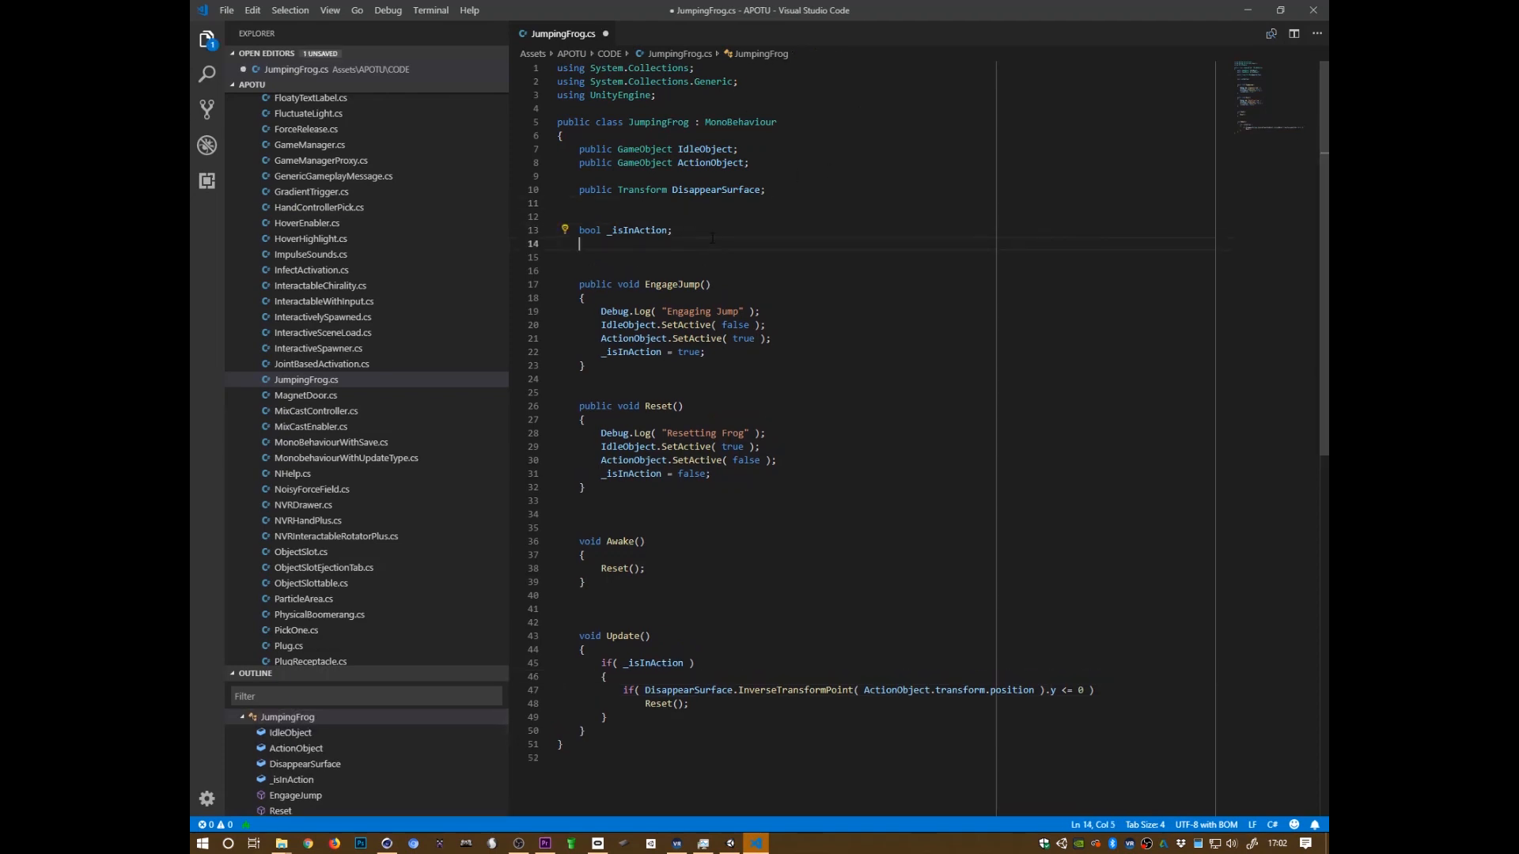
pyautogui.write('Vector3 _orgh')
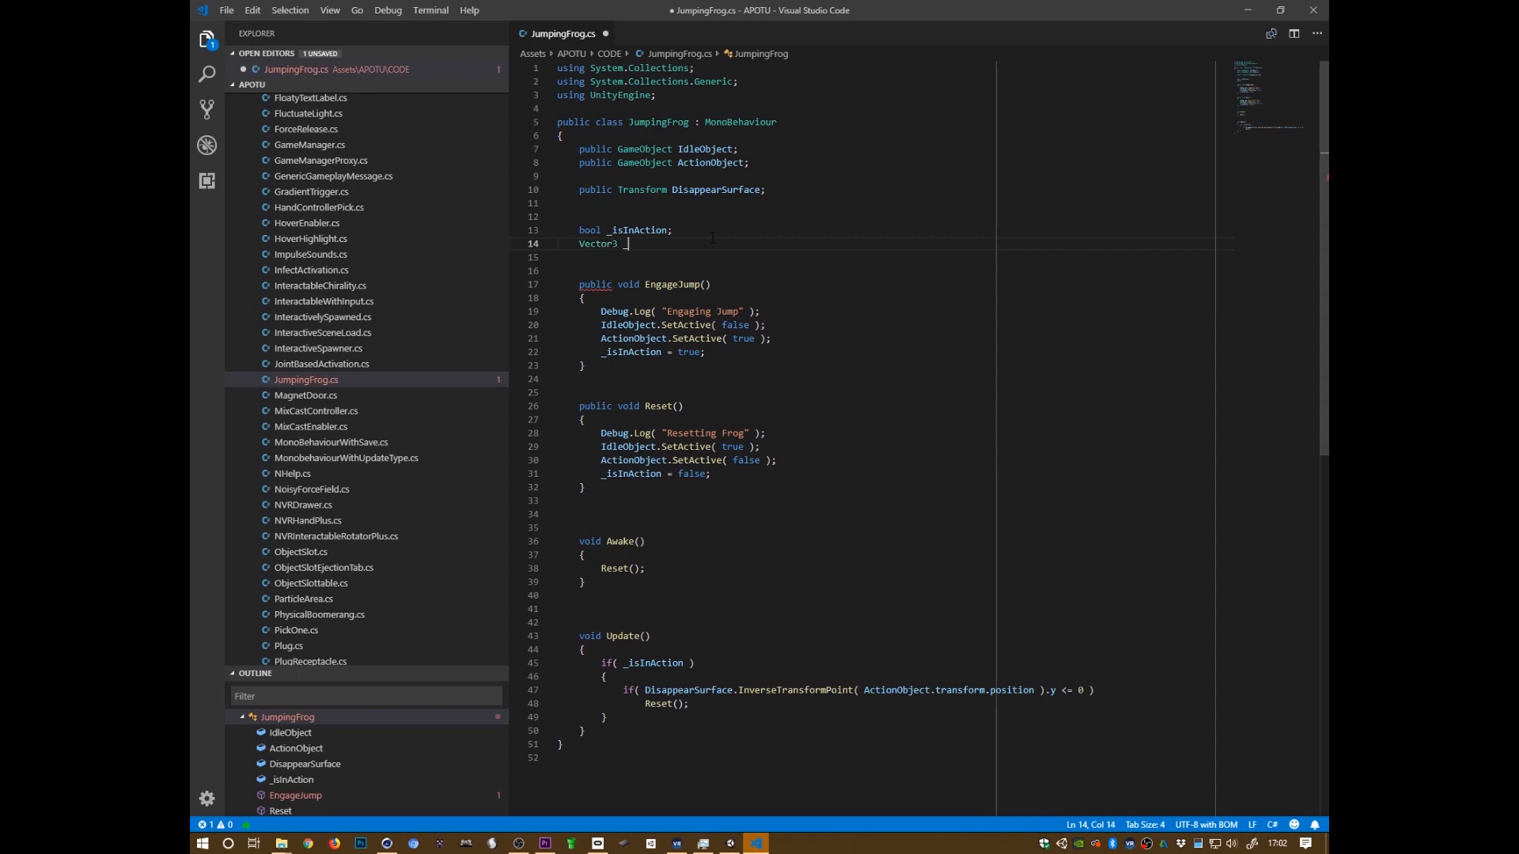
pyautogui.press('BackSpace')
pyautogui.press('BackSpace')
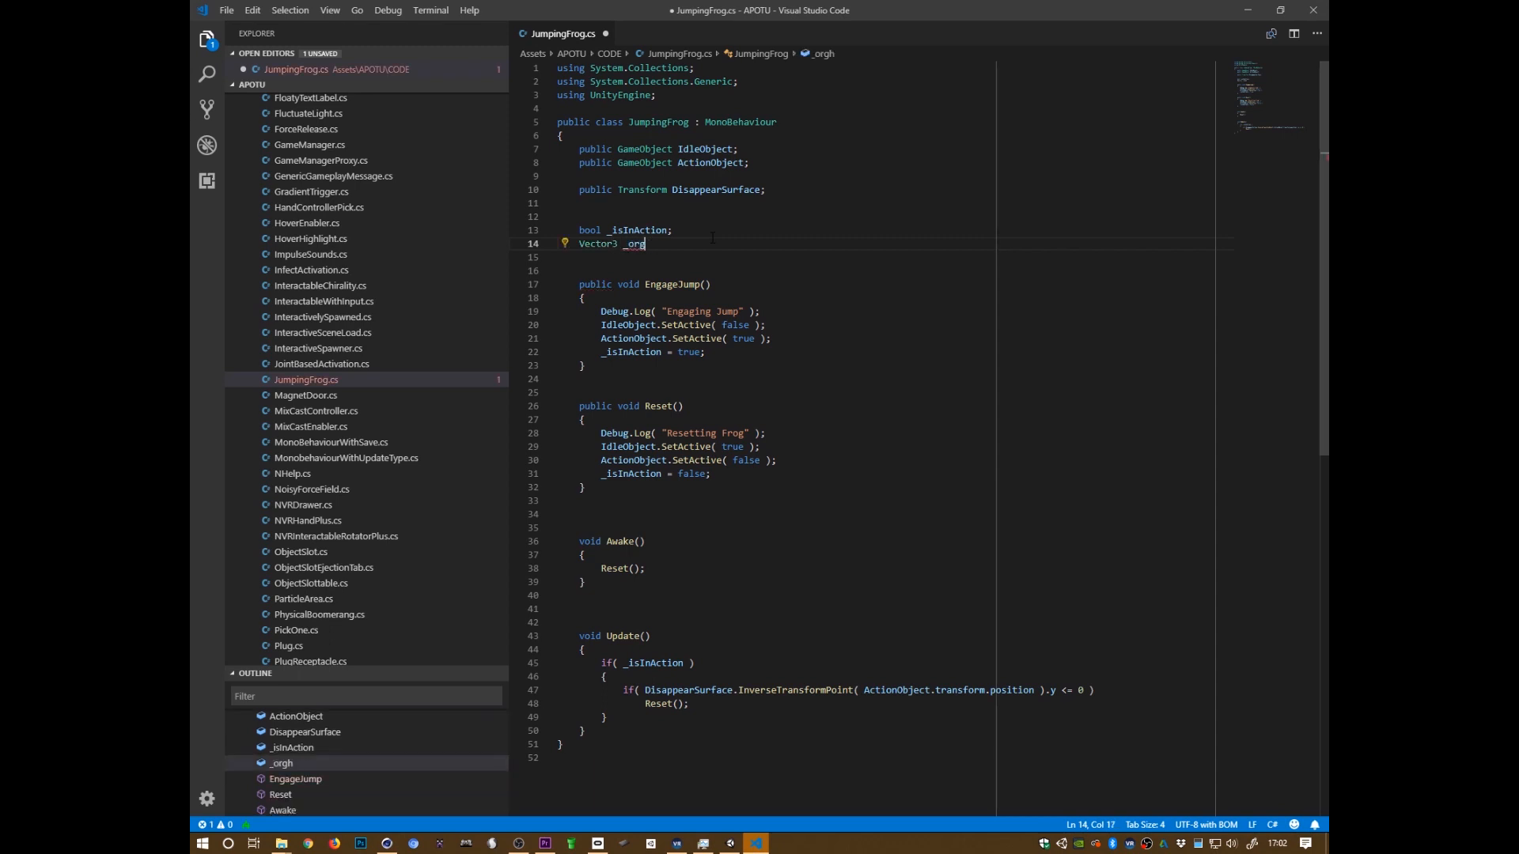
pyautogui.write('igPosition;')
pyautogui.press('Return')
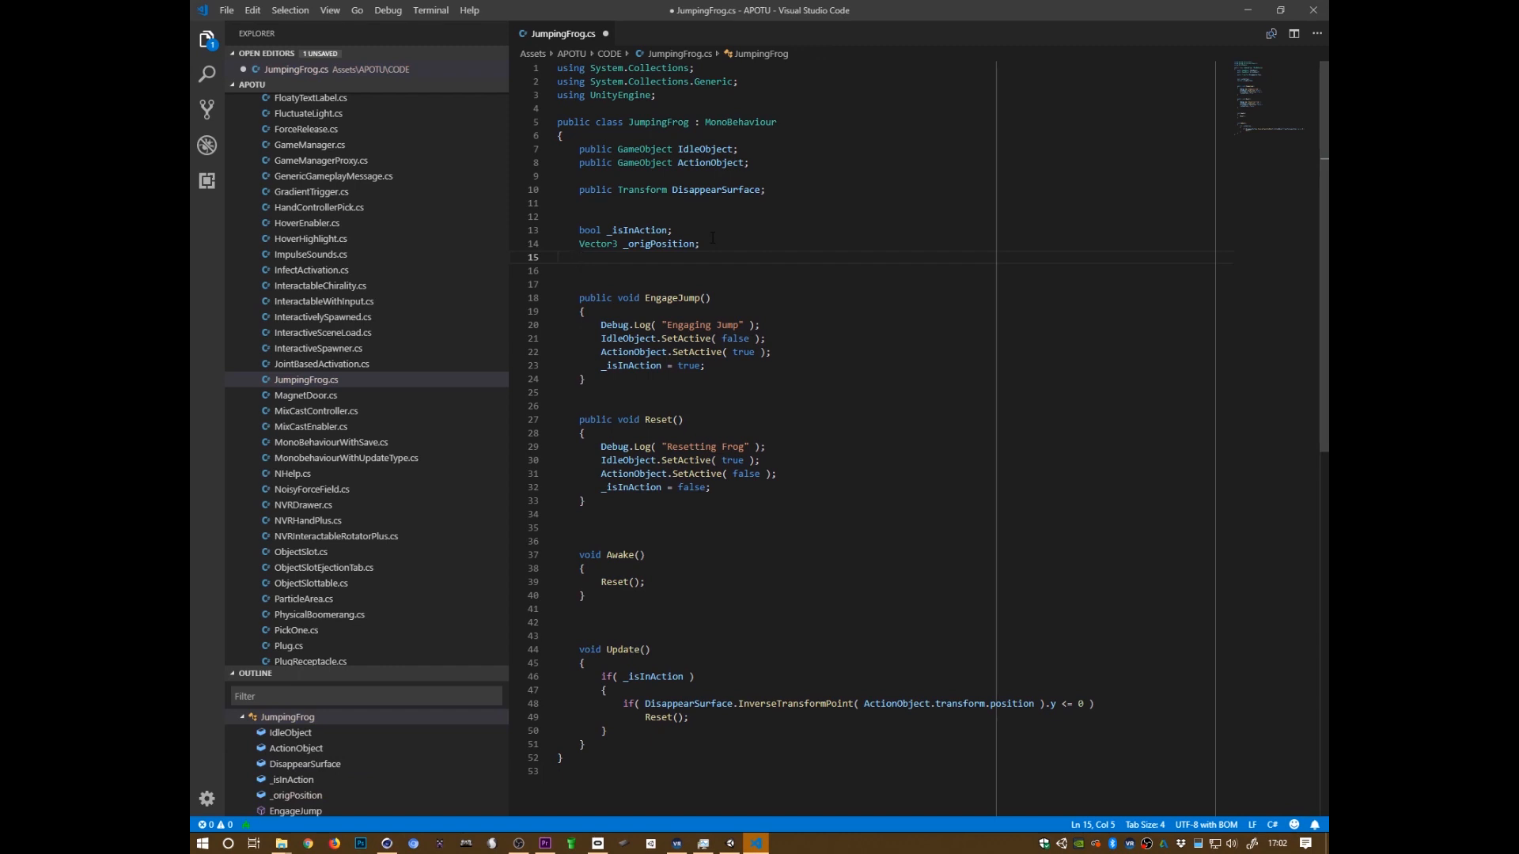
# Declare the field Quaternion _origRotation; below _origPosition and save the script
pyautogui.write('Quaternion')
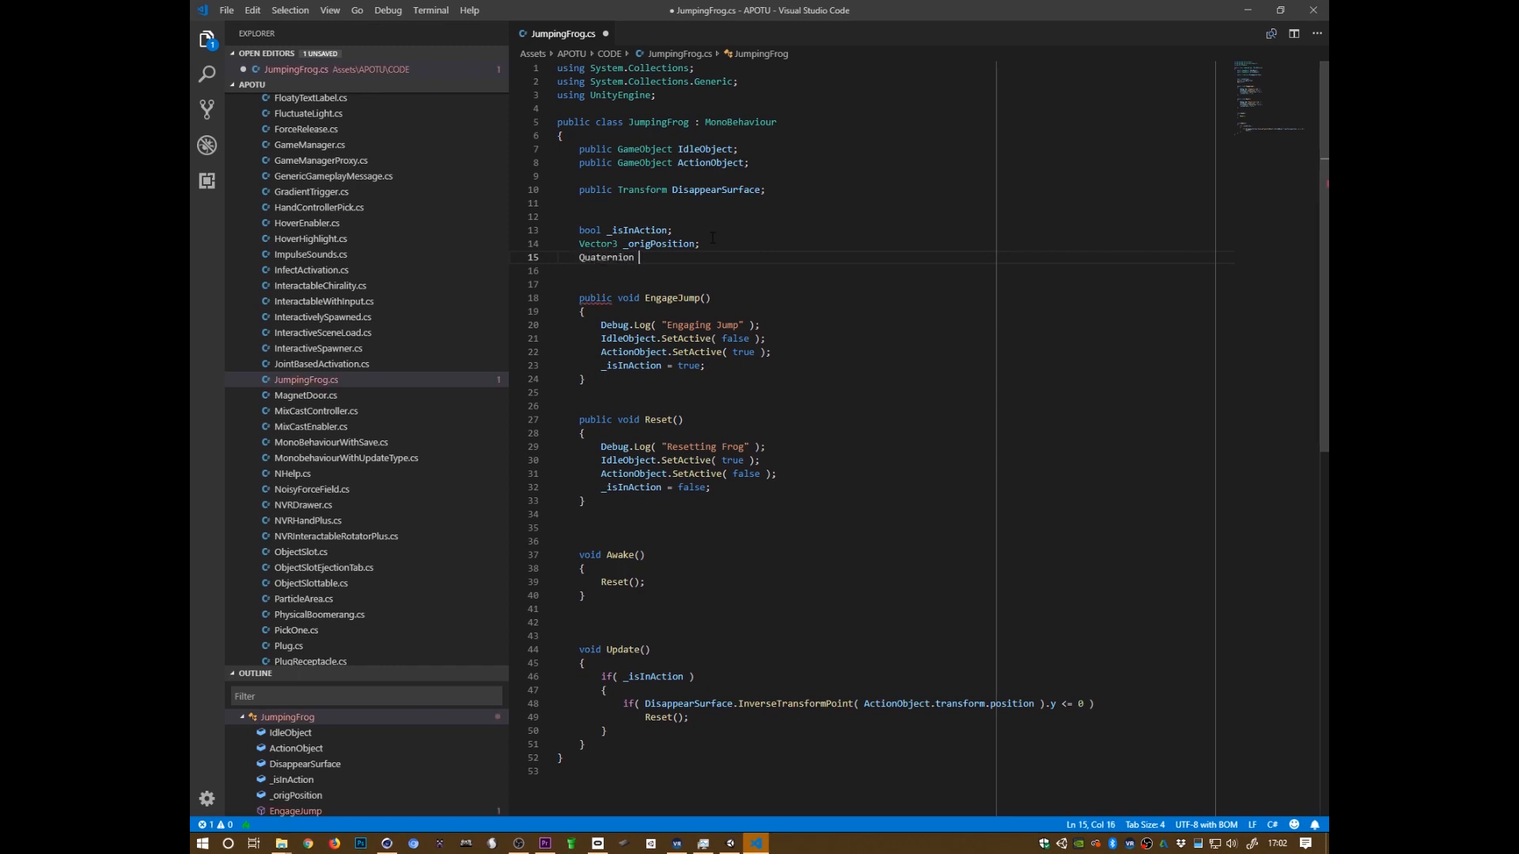
pyautogui.write(' _')
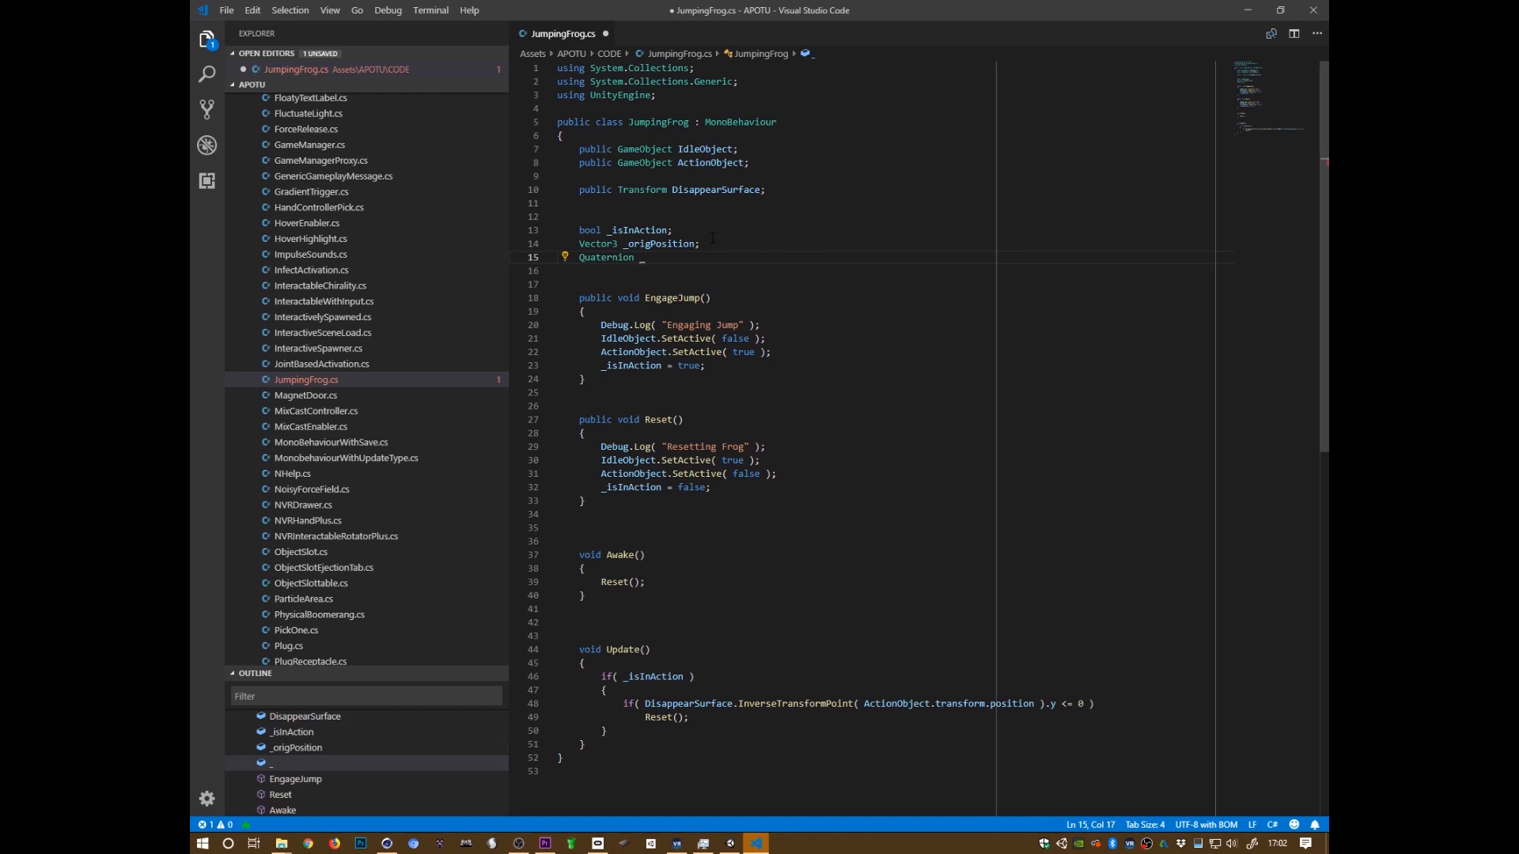
pyautogui.write('origRotation;')
pyautogui.hotkey('ctrl', 's')
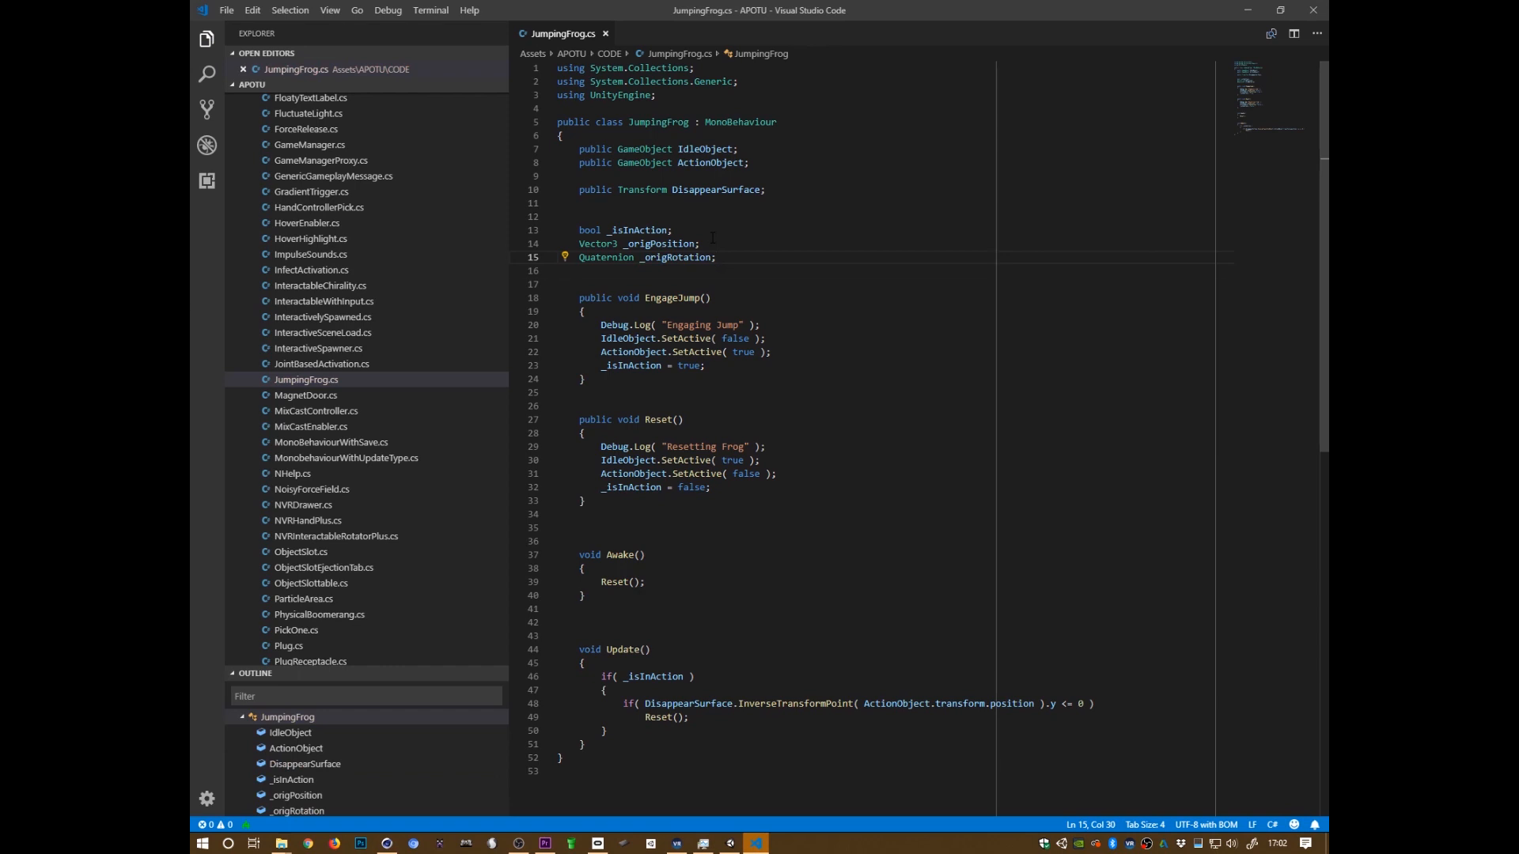
# Add the line _origPosition = ActionObject.transform.position; in EngageJump(), directly below ActionObject.SetActive( true );
pyautogui.press('Down')
pyautogui.press('Down')
pyautogui.press('Down')
pyautogui.press('Down')
pyautogui.press('Down')
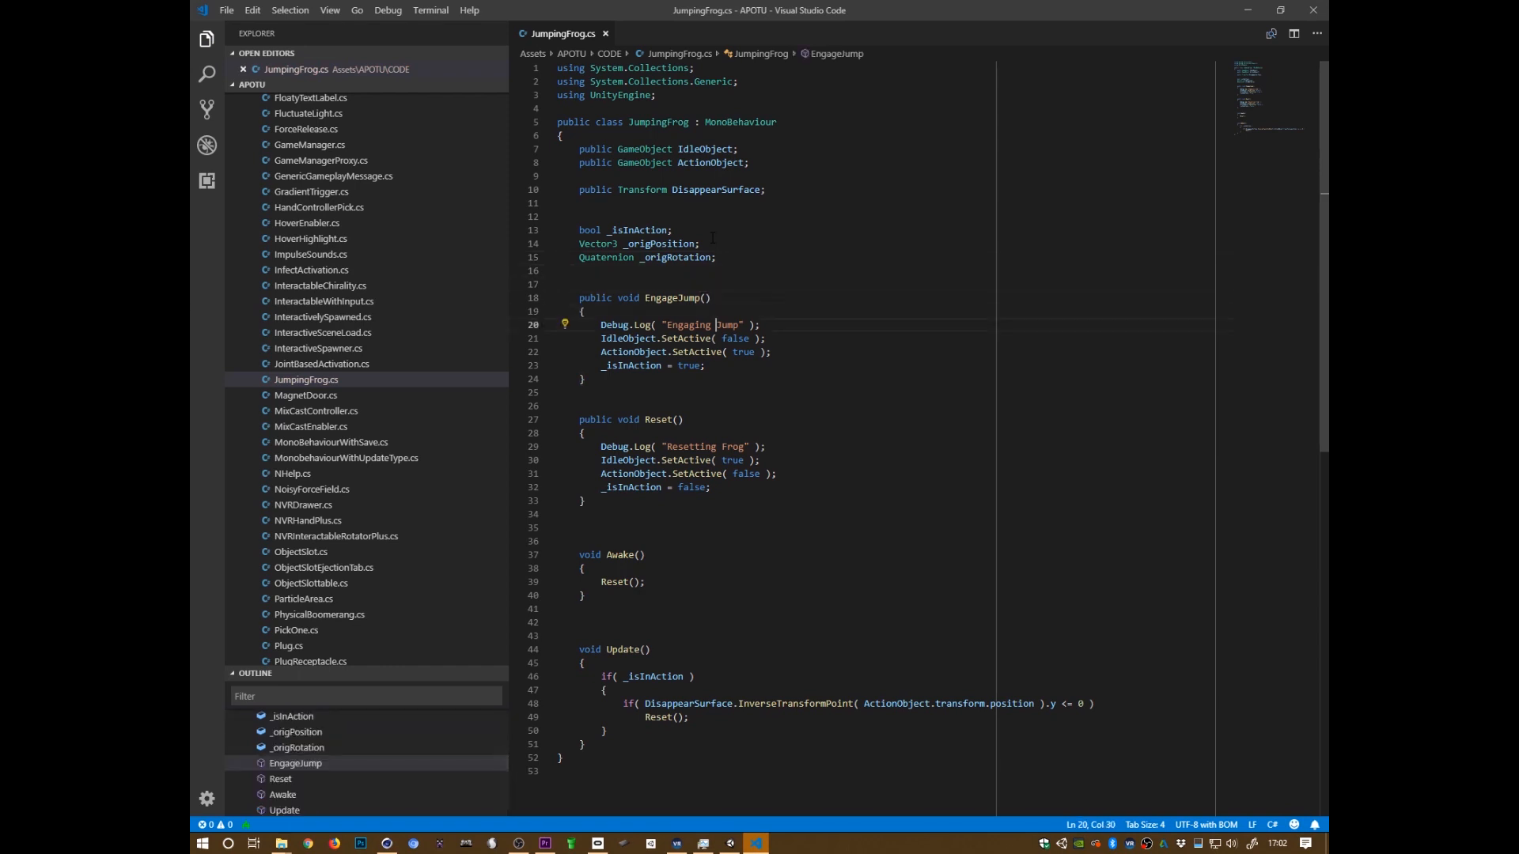
pyautogui.press('Down')
pyautogui.press('Down')
pyautogui.press('End')
pyautogui.press('Return')
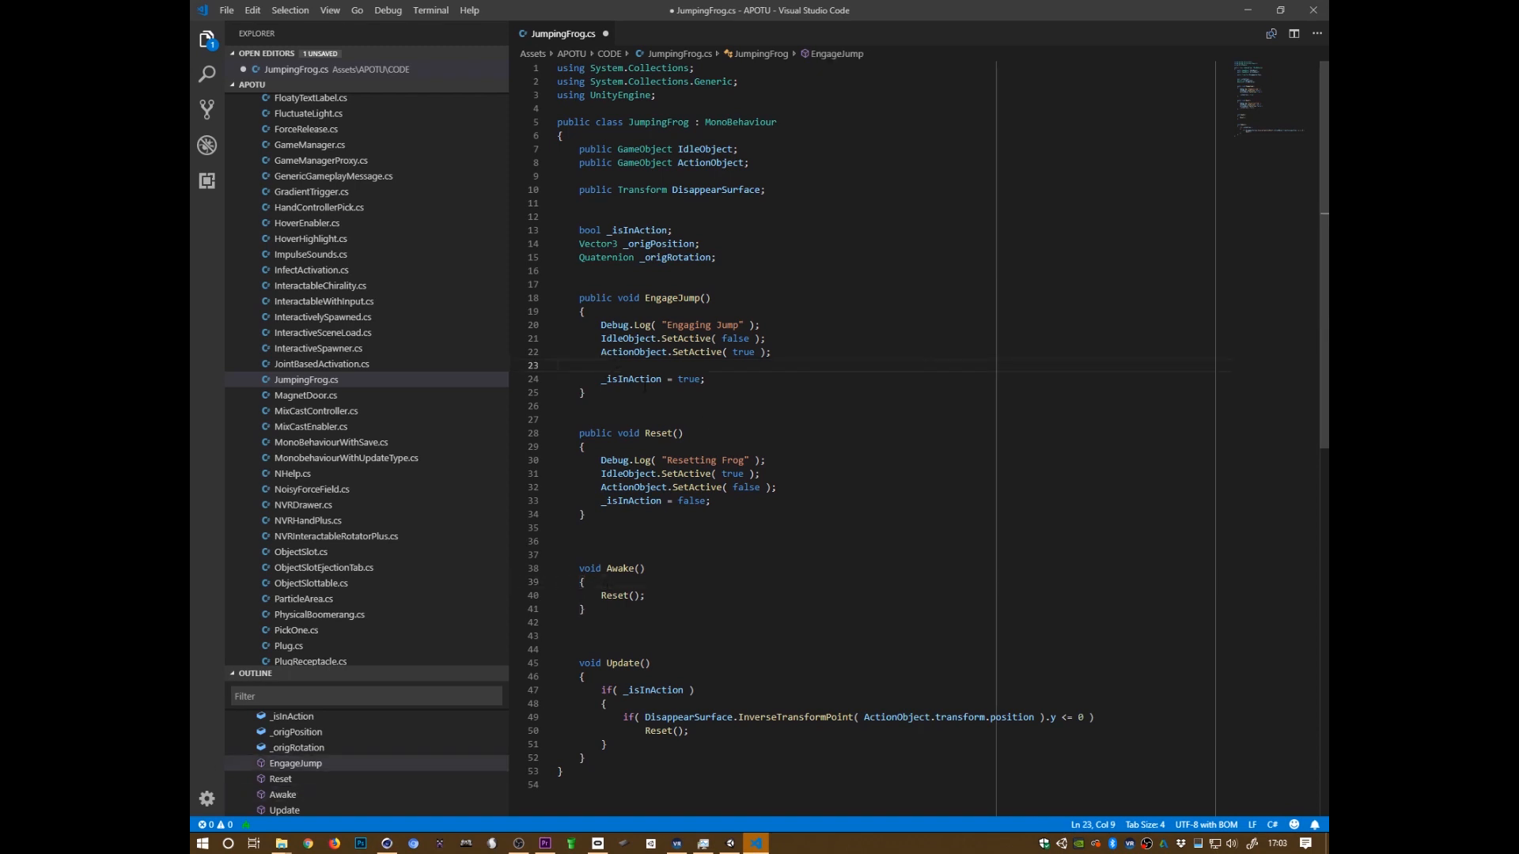
pyautogui.write('_origPosition = ActionObject')
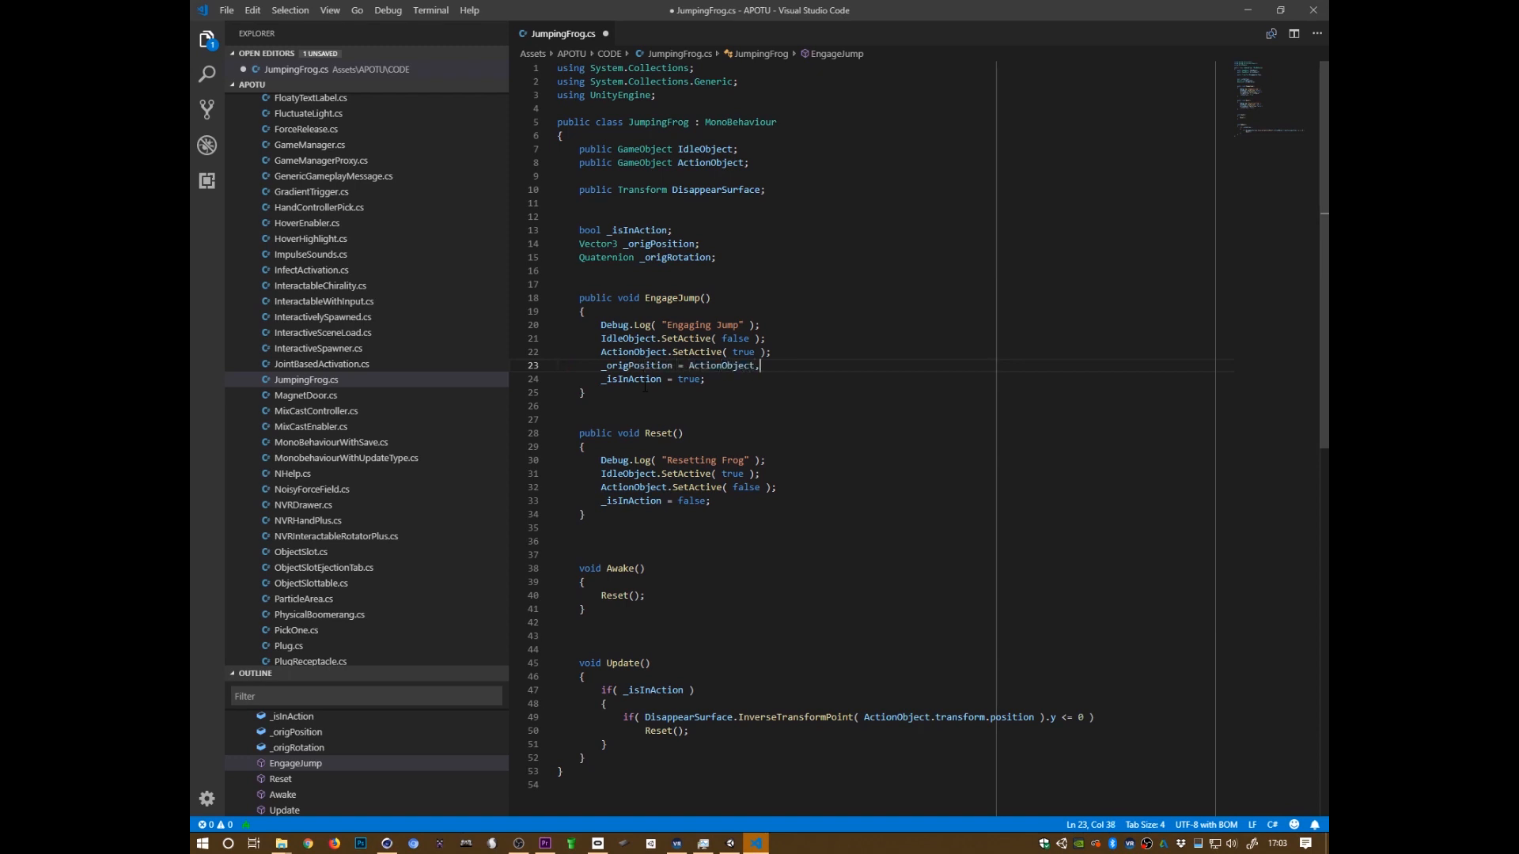
pyautogui.write('.tranasform')
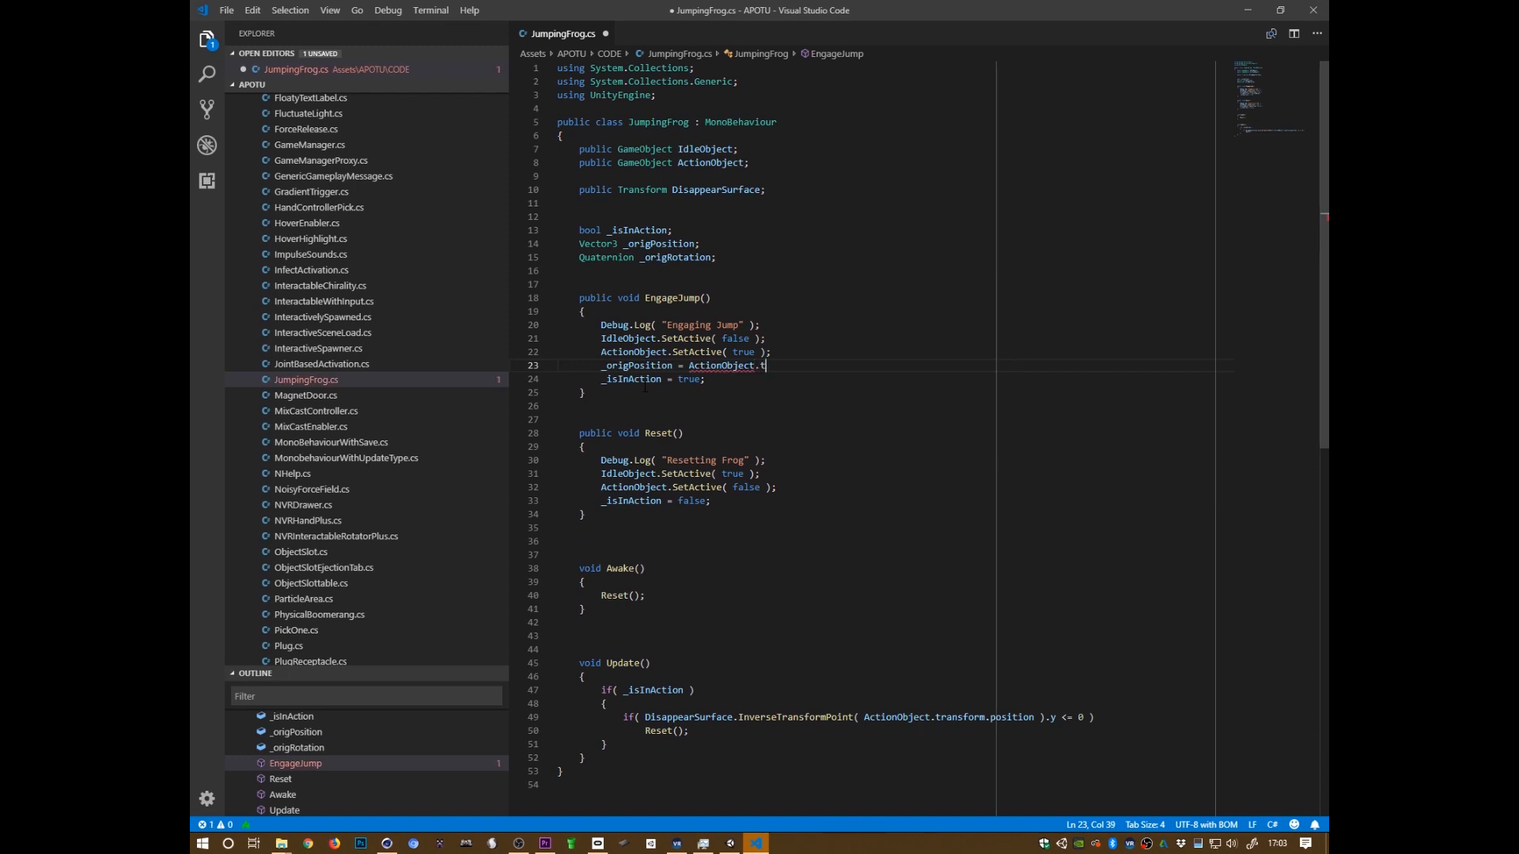
pyautogui.press('BackSpace')
pyautogui.press('BackSpace')
pyautogui.press('BackSpace')
pyautogui.press('BackSpace')
pyautogui.press('BackSpace')
pyautogui.press('BackSpace')
pyautogui.write('sform.position;')
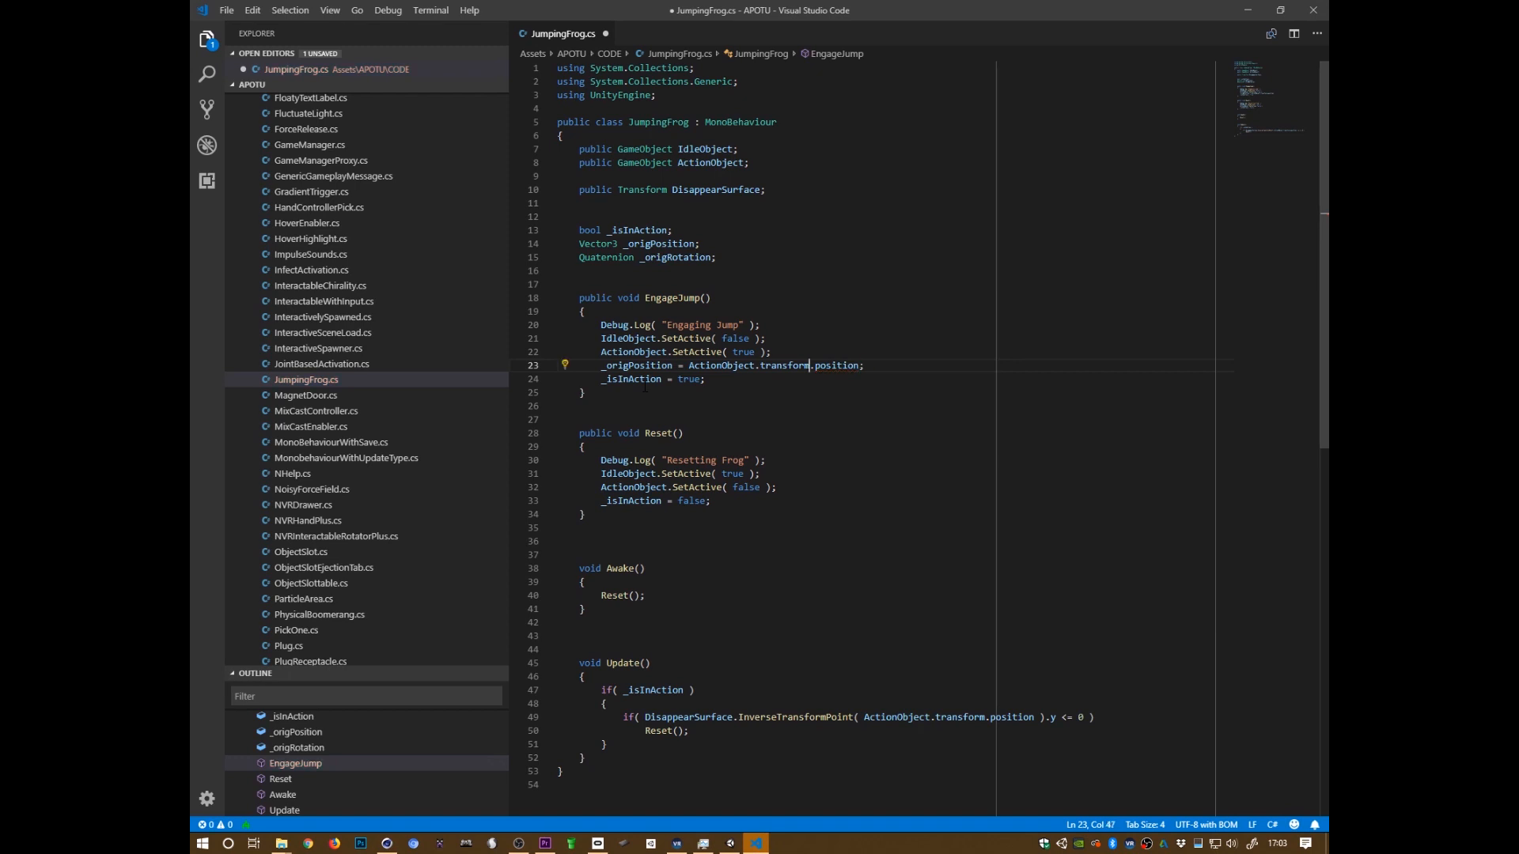
# Add the line _origRotation = ActionObject.transform.rotation; below the _origPosition assignment in EngageJump() and save the script
pyautogui.press('Return')
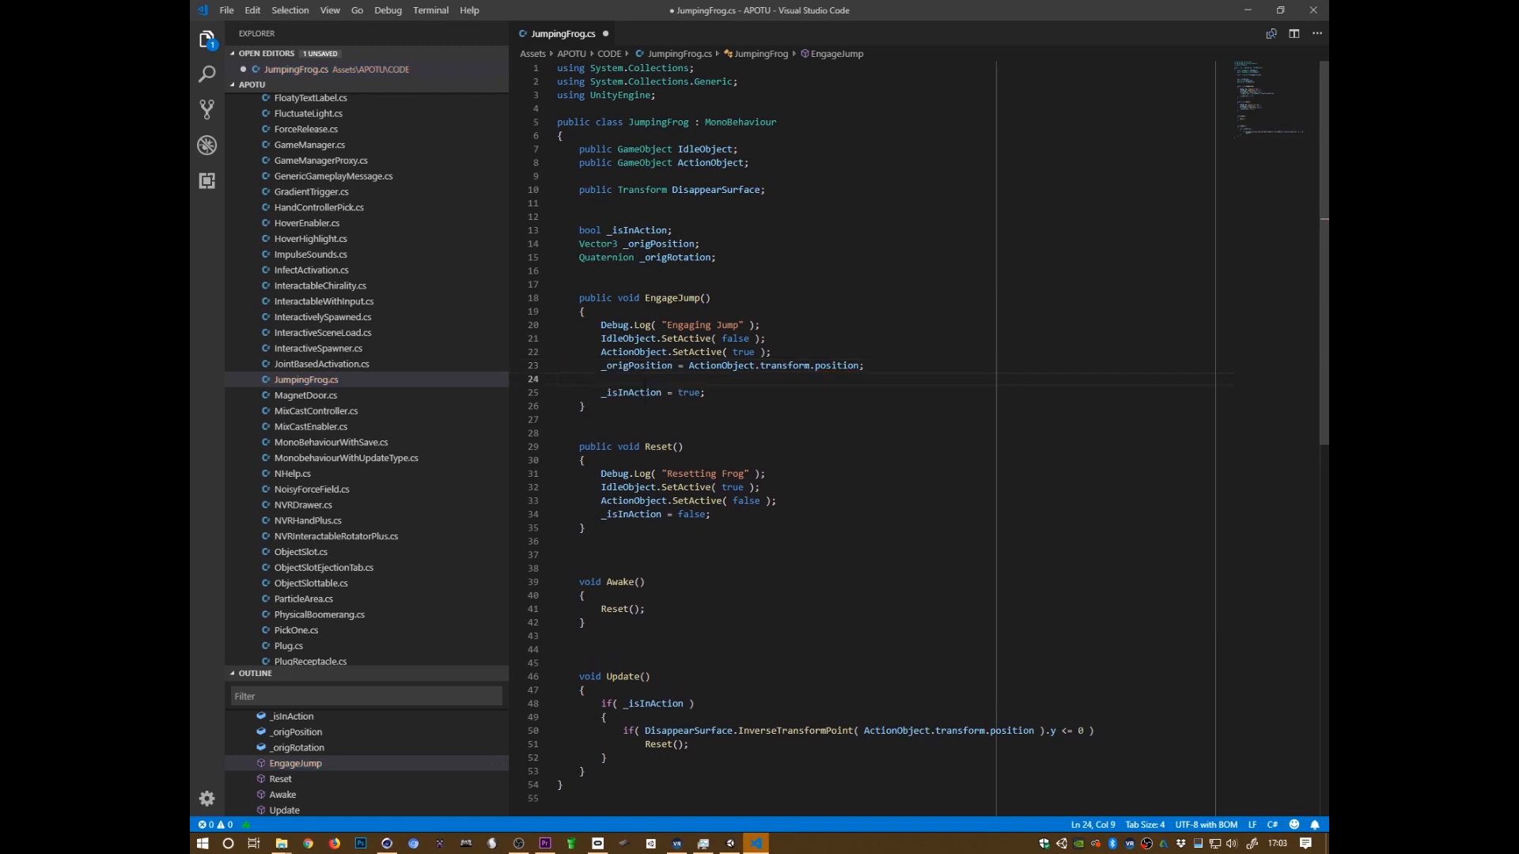
pyautogui.write('_origROtat')
pyautogui.press('BackSpace')
pyautogui.press('BackSpace')
pyautogui.press('BackSpace')
pyautogui.press('BackSpace')
pyautogui.write('orta')
pyautogui.press('BackSpace')
pyautogui.press('BackSpace')
pyautogui.press('BackSpace')
pyautogui.write('tation = ActionO')
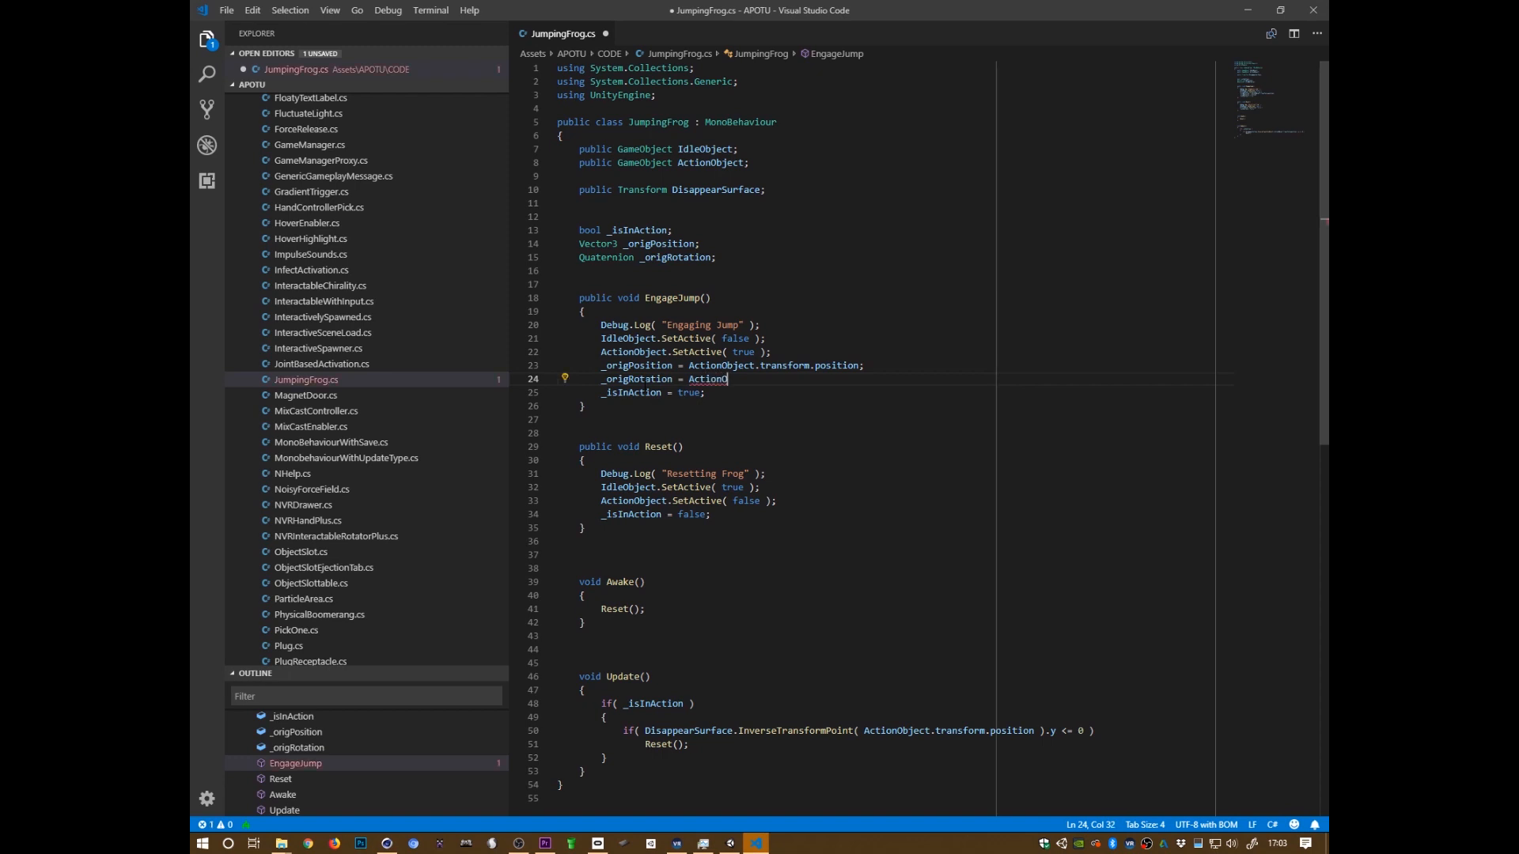
pyautogui.write('bject.transform.rotation;')
pyautogui.hotkey('ctrl', 's')
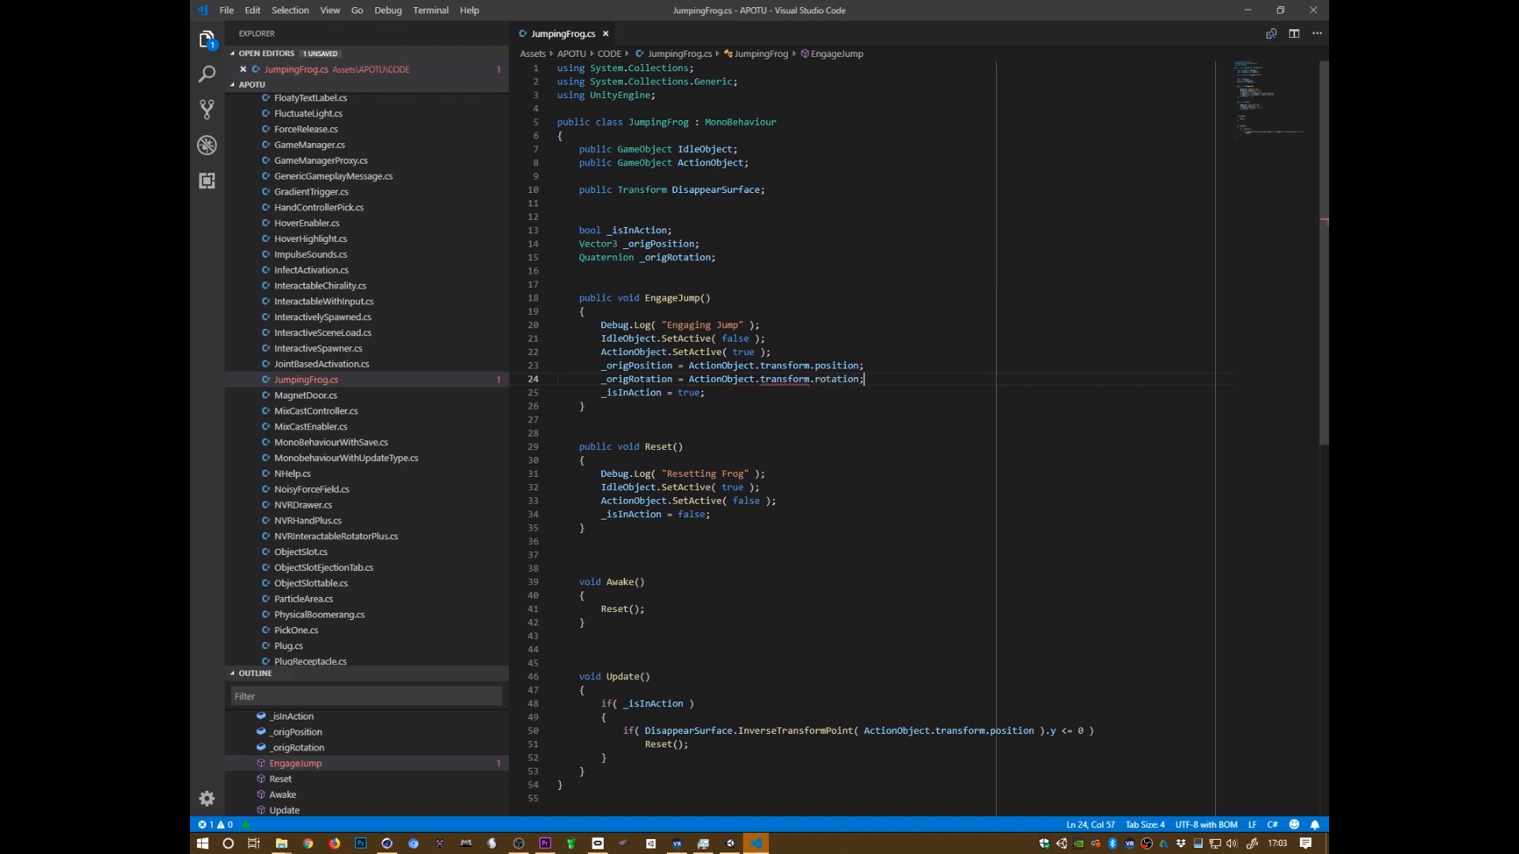
# Add a line in Reset(), below ActionObject.SetActive( false );, that assigns _origPosition to ActionObject's transform position
pyautogui.press('Down')
pyautogui.press('Down')
pyautogui.press('Down')
pyautogui.press('Down')
pyautogui.press('Down')
pyautogui.press('Down')
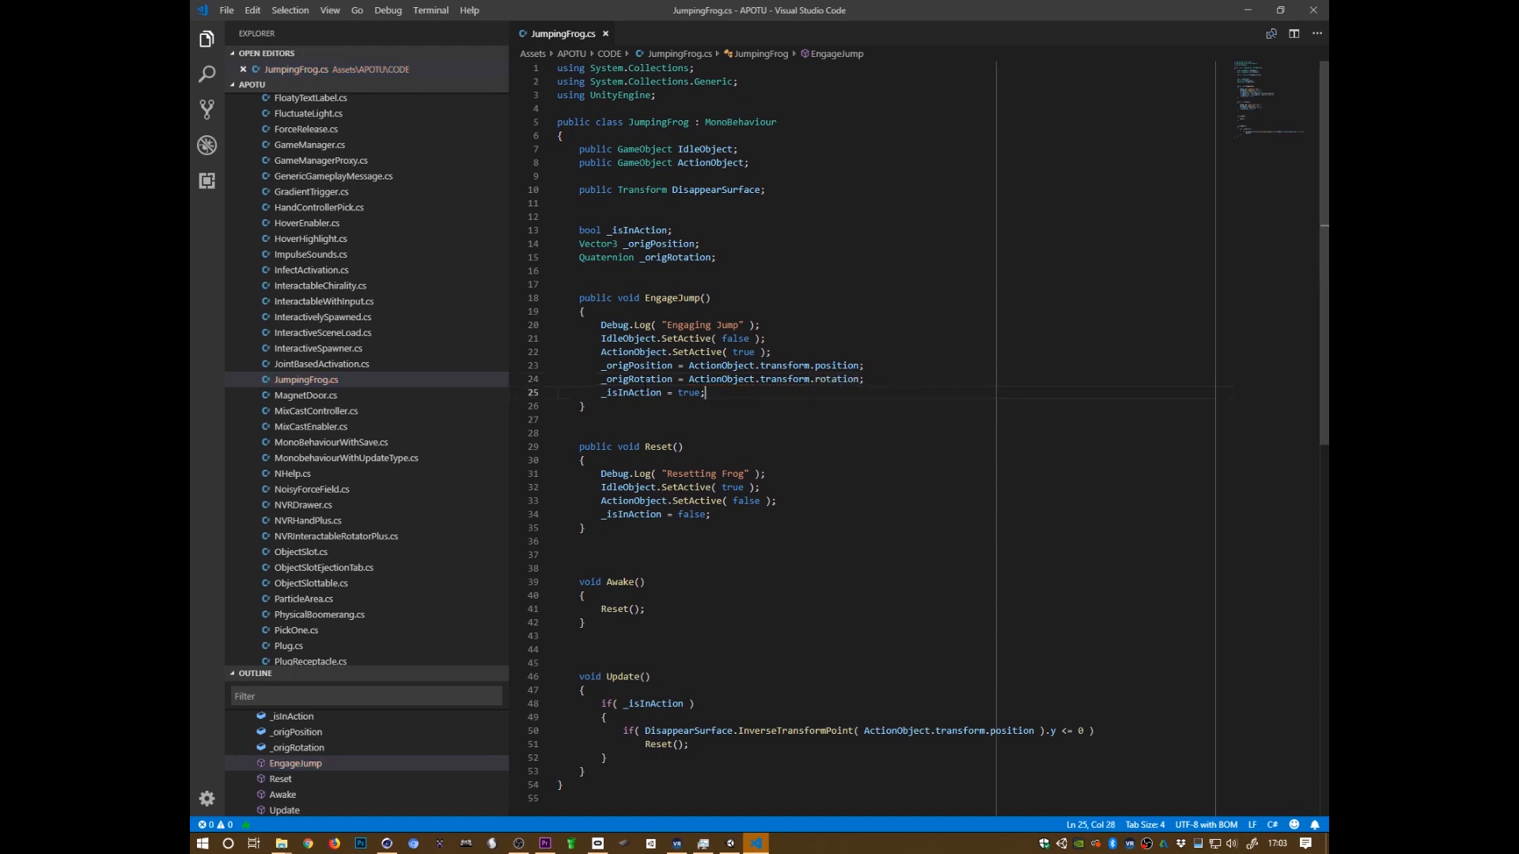
pyautogui.press('Down')
pyautogui.press('Down')
pyautogui.press('Down')
pyautogui.press('End')
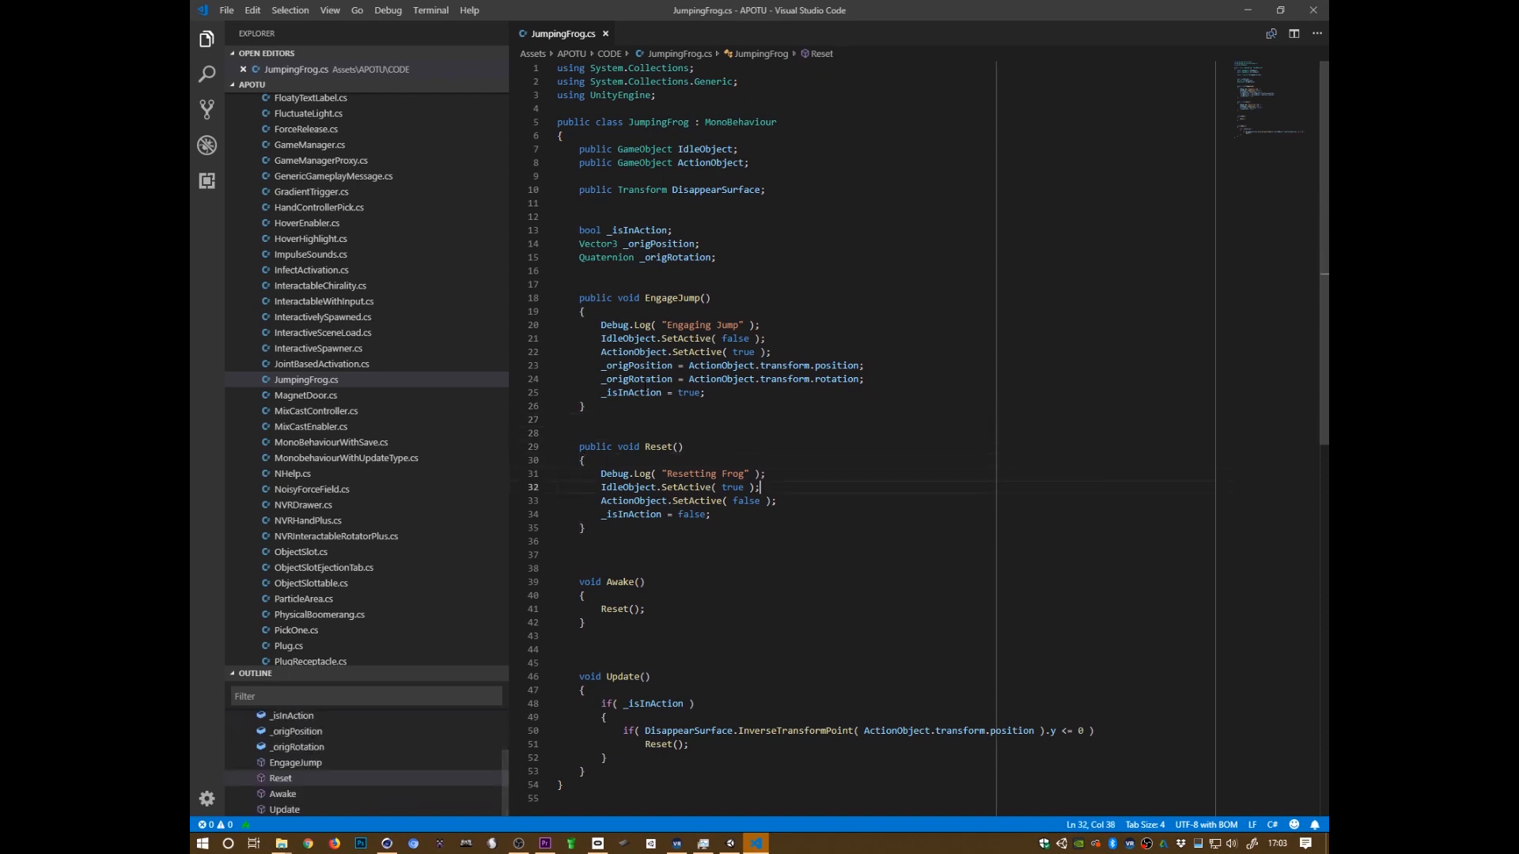
pyautogui.press('Return')
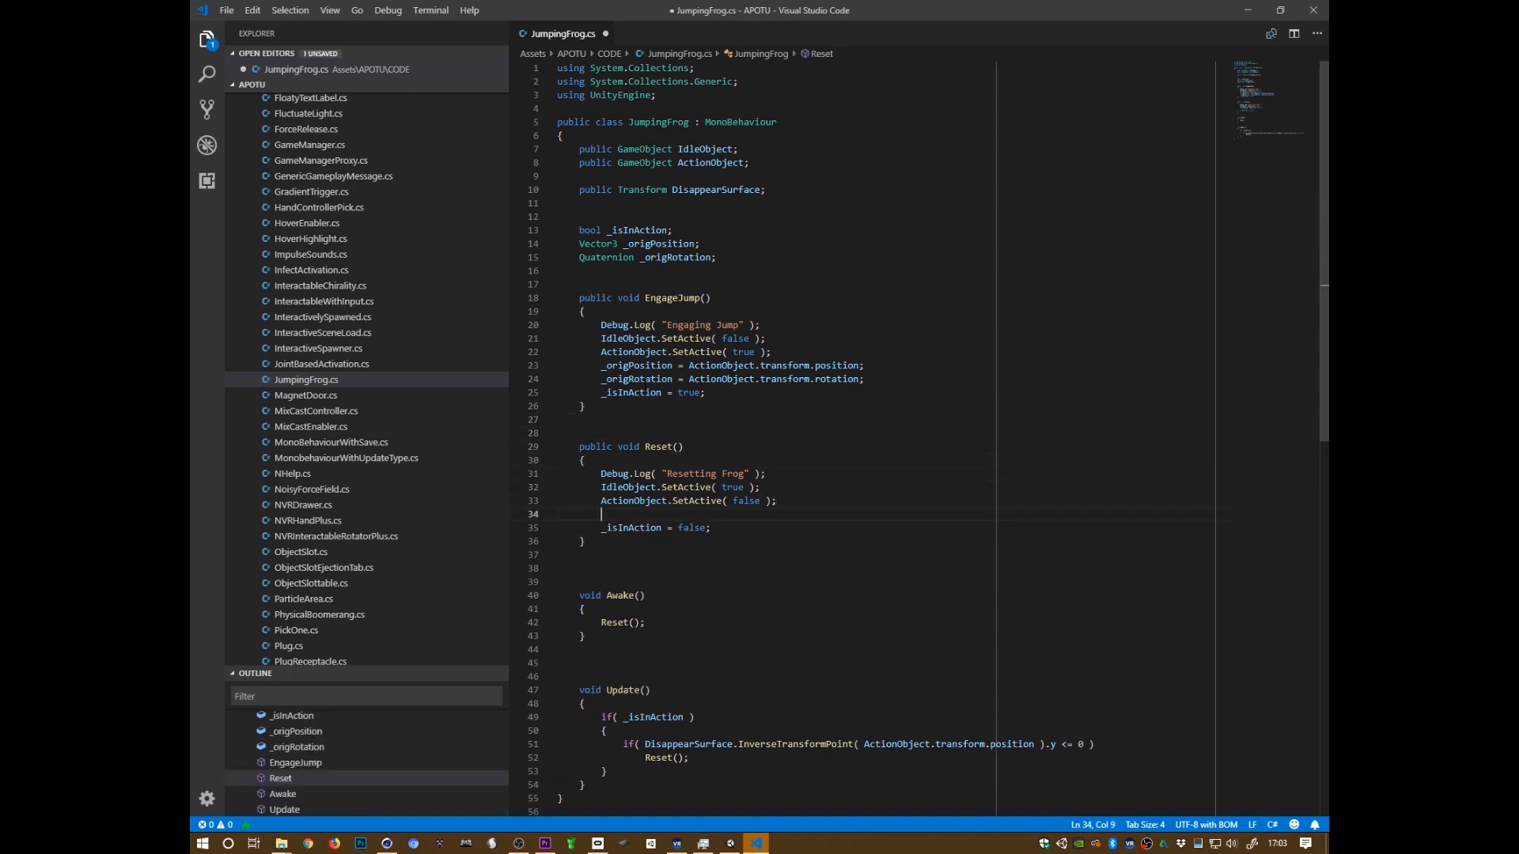
pyautogui.write('ActionObn')
pyautogui.press('BackSpace')
pyautogui.write('ject.transfrom.position ')
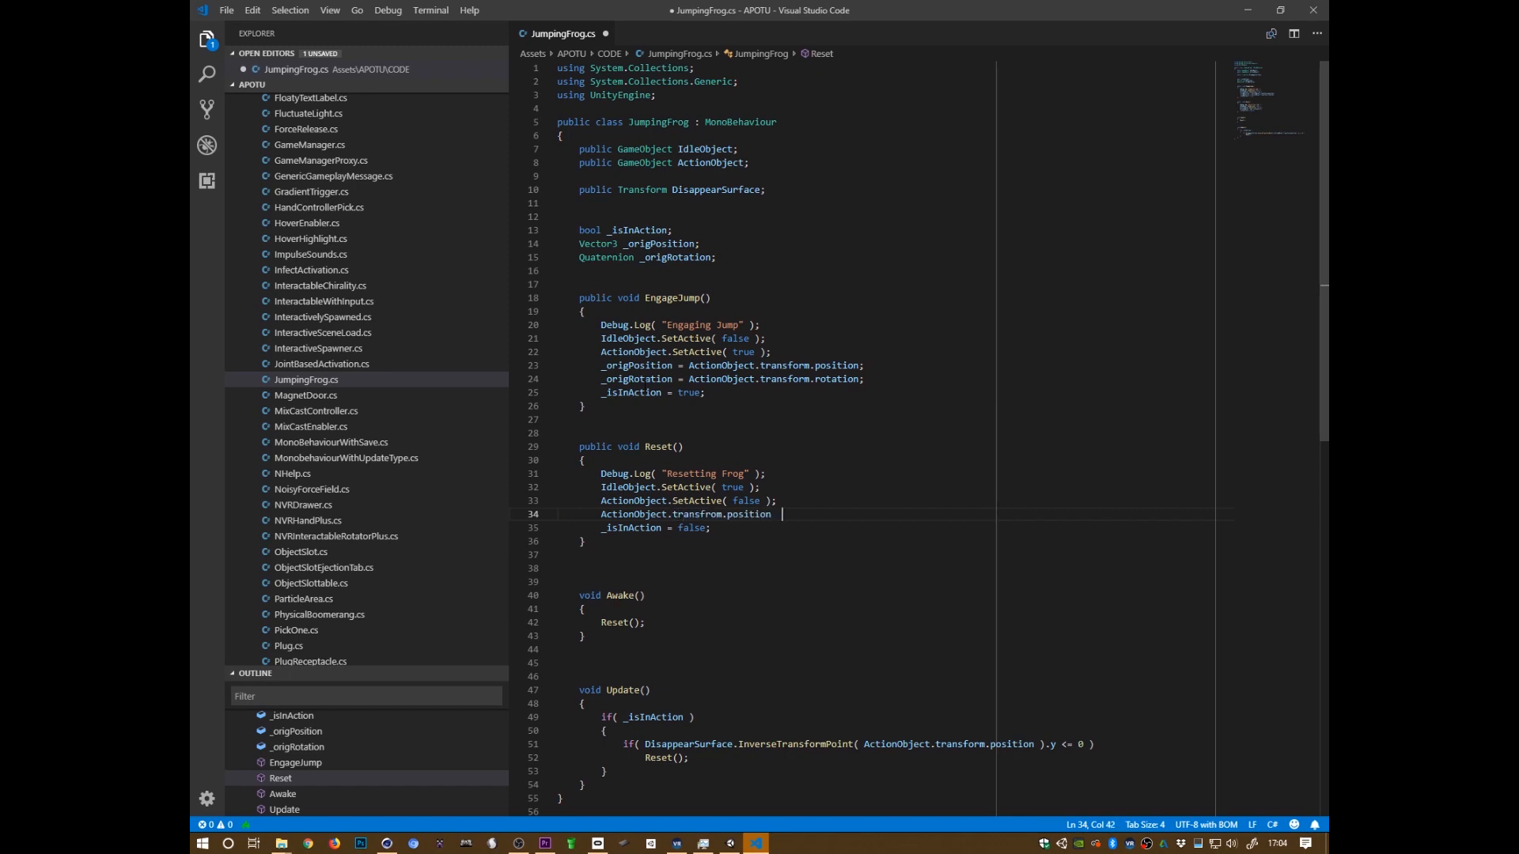
pyautogui.write('=')
pyautogui.write('_origPosition;')
# Add ActionObject.transform.rotation = _origRotation; as the next line in Reset(), correct the misspelled transform in the position line above, and save
pyautogui.press('Return')
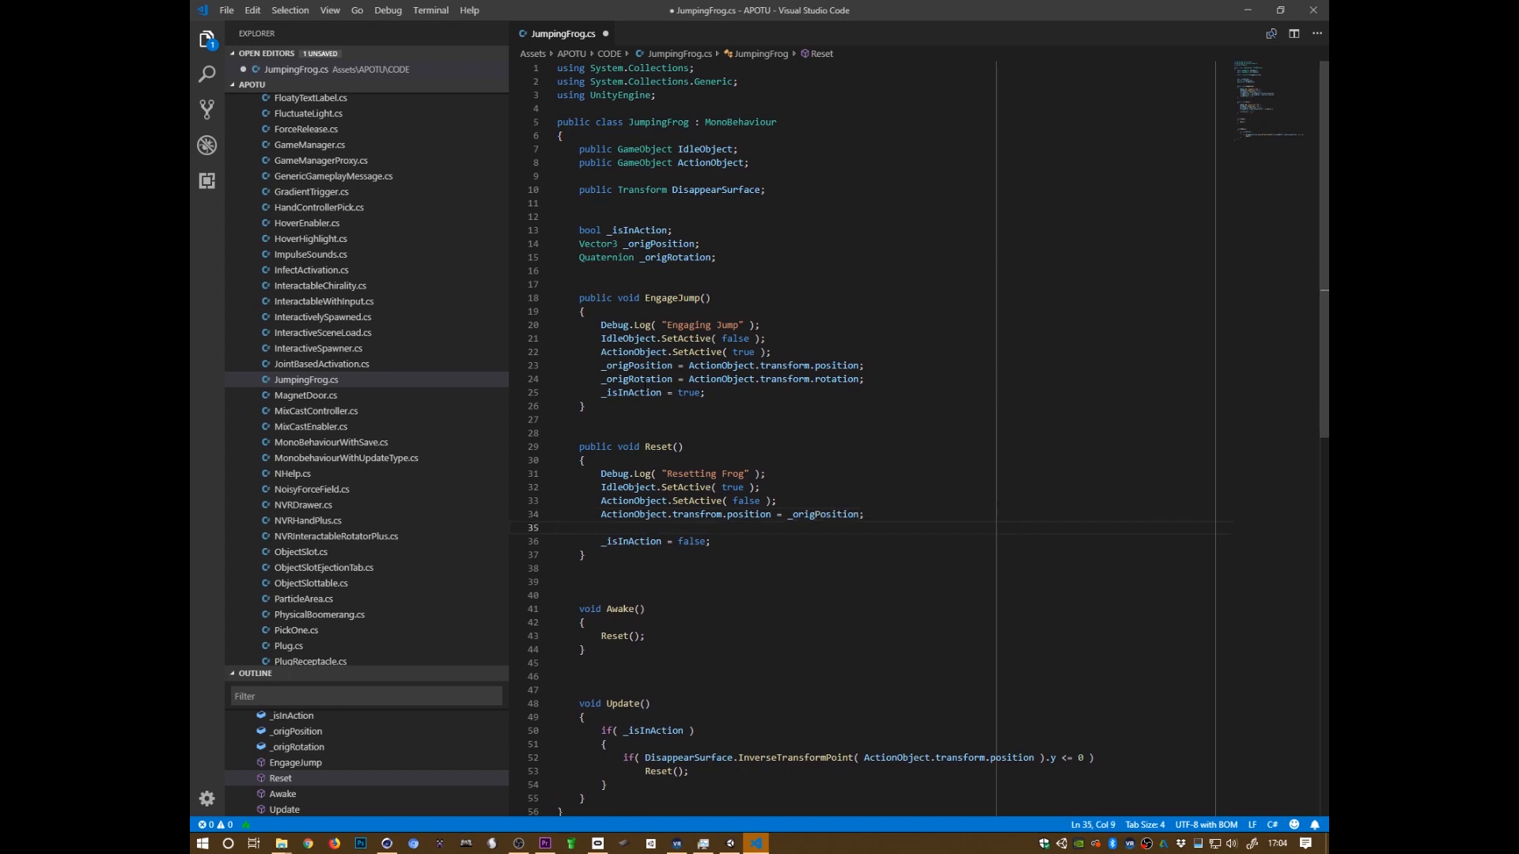
pyautogui.write('ActionObject.transfrom')
pyautogui.press('BackSpace')
pyautogui.press('BackSpace')
pyautogui.press('BackSpace')
pyautogui.write('orm')
pyautogui.press('Up')
pyautogui.press('Left')
pyautogui.press('BackSpace')
pyautogui.press('BackSpace')
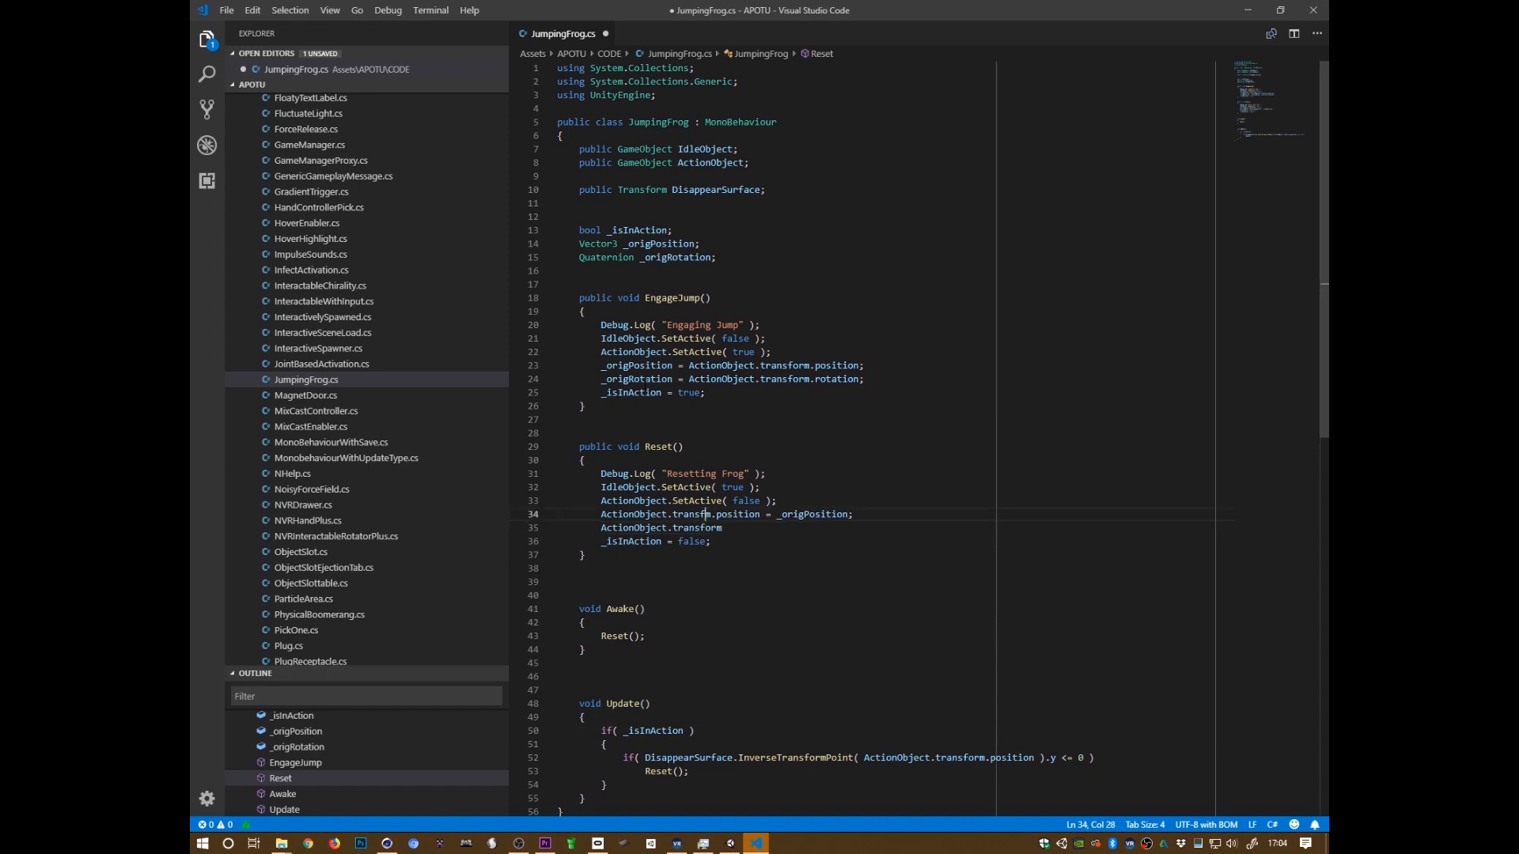
pyautogui.write('or')
pyautogui.press('Down')
pyautogui.write('.rotation = _orig')
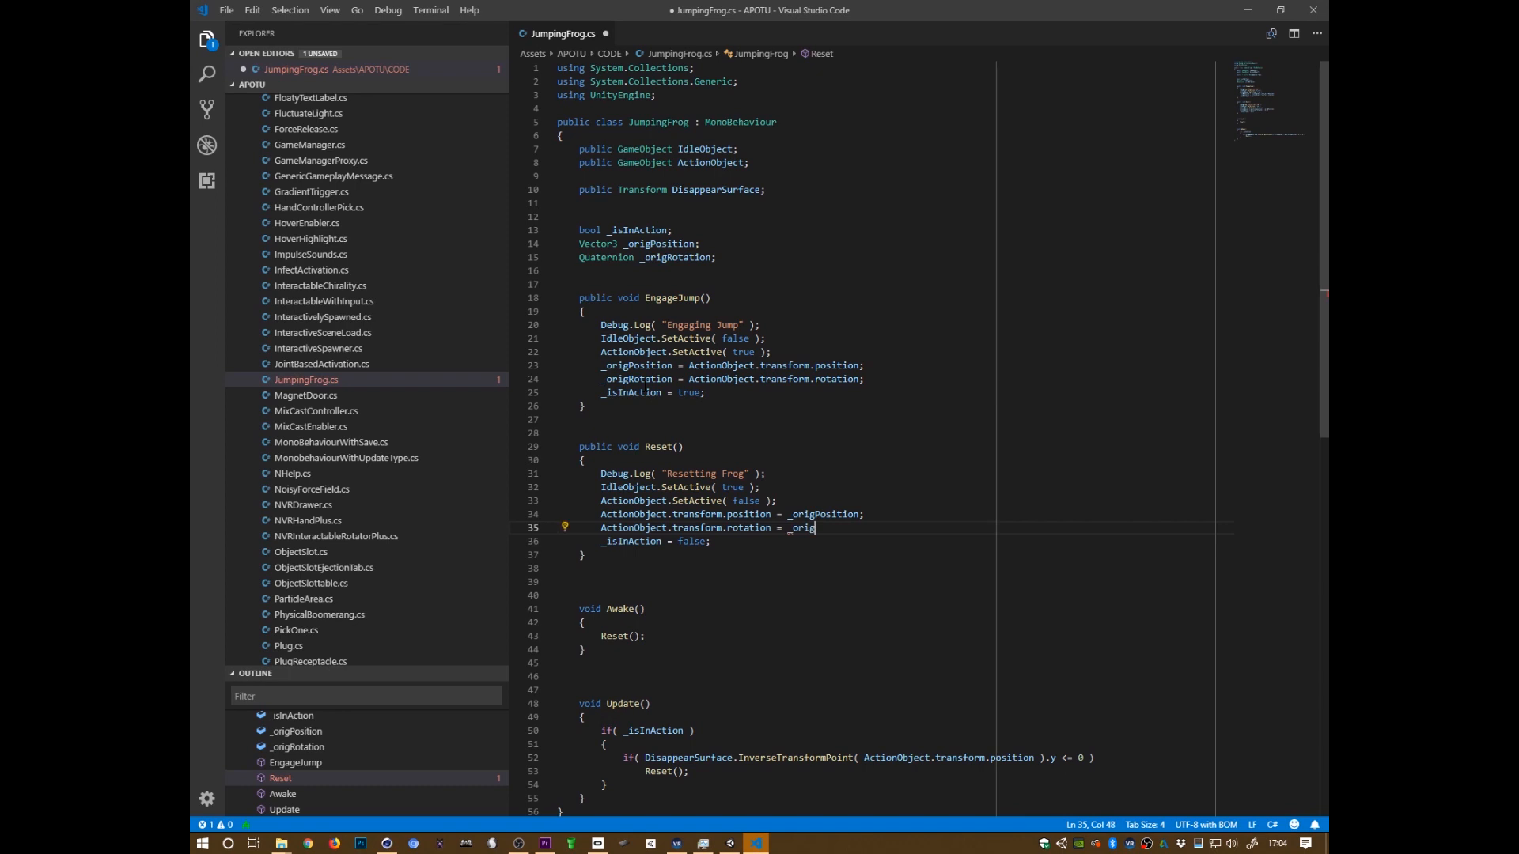
pyautogui.write('Rotation;')
pyautogui.hotkey('ctrl', 's')
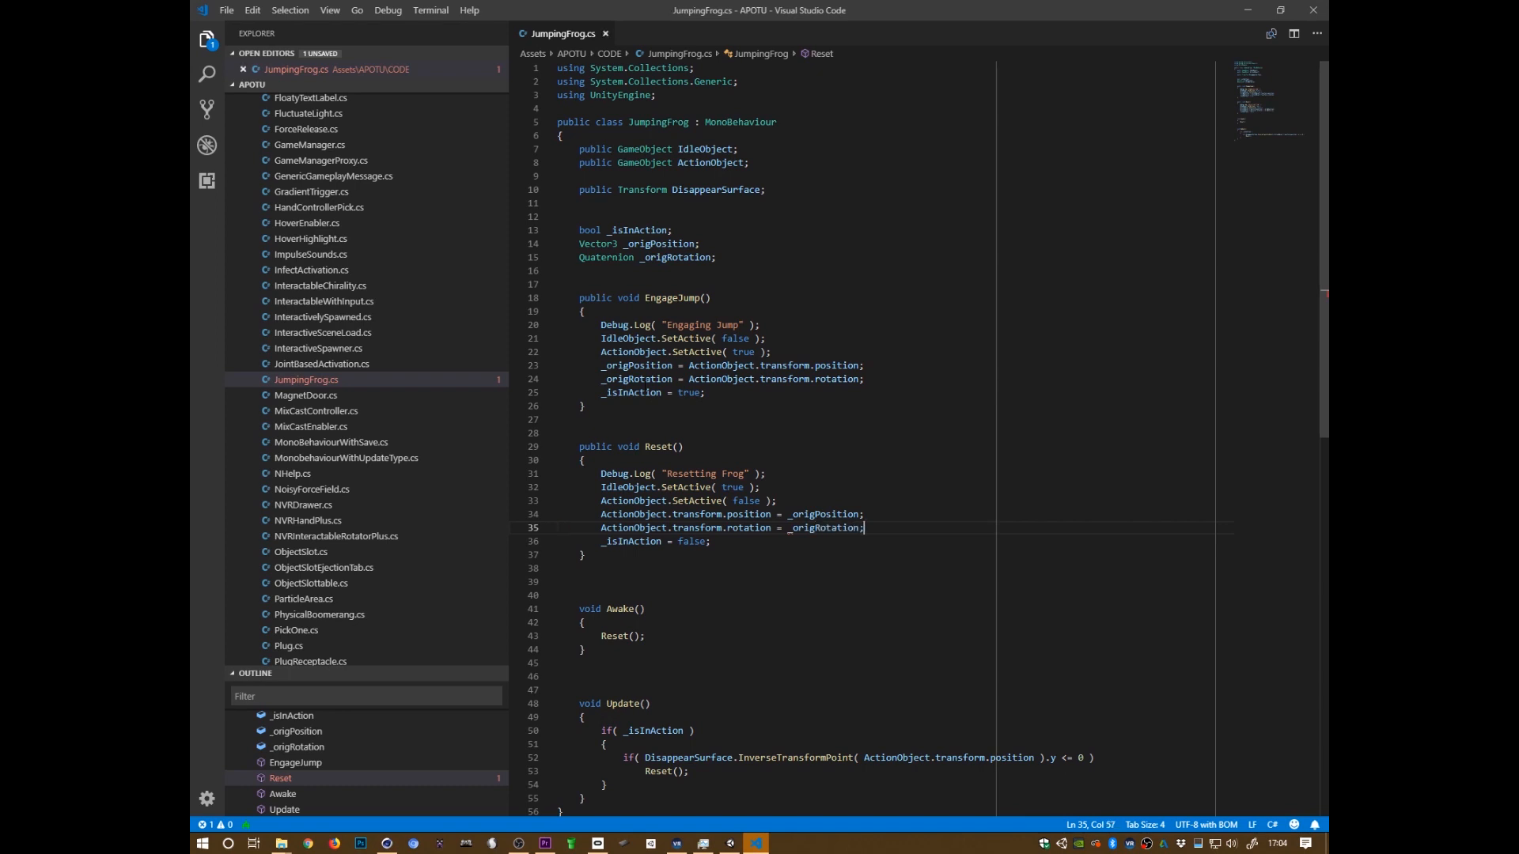
# Move the _origPosition and _origRotation assignment lines from EngageJump() into Awake(), above the Reset(); call, and save the script
pyautogui.press('Up')
pyautogui.press('Up')
pyautogui.press('Up')
pyautogui.press('Up')
pyautogui.press('Up')
pyautogui.press('Up')
pyautogui.press('Up')
pyautogui.press('Up')
pyautogui.press('Up')
pyautogui.press('Up')
pyautogui.press('Up')
pyautogui.press('Up')
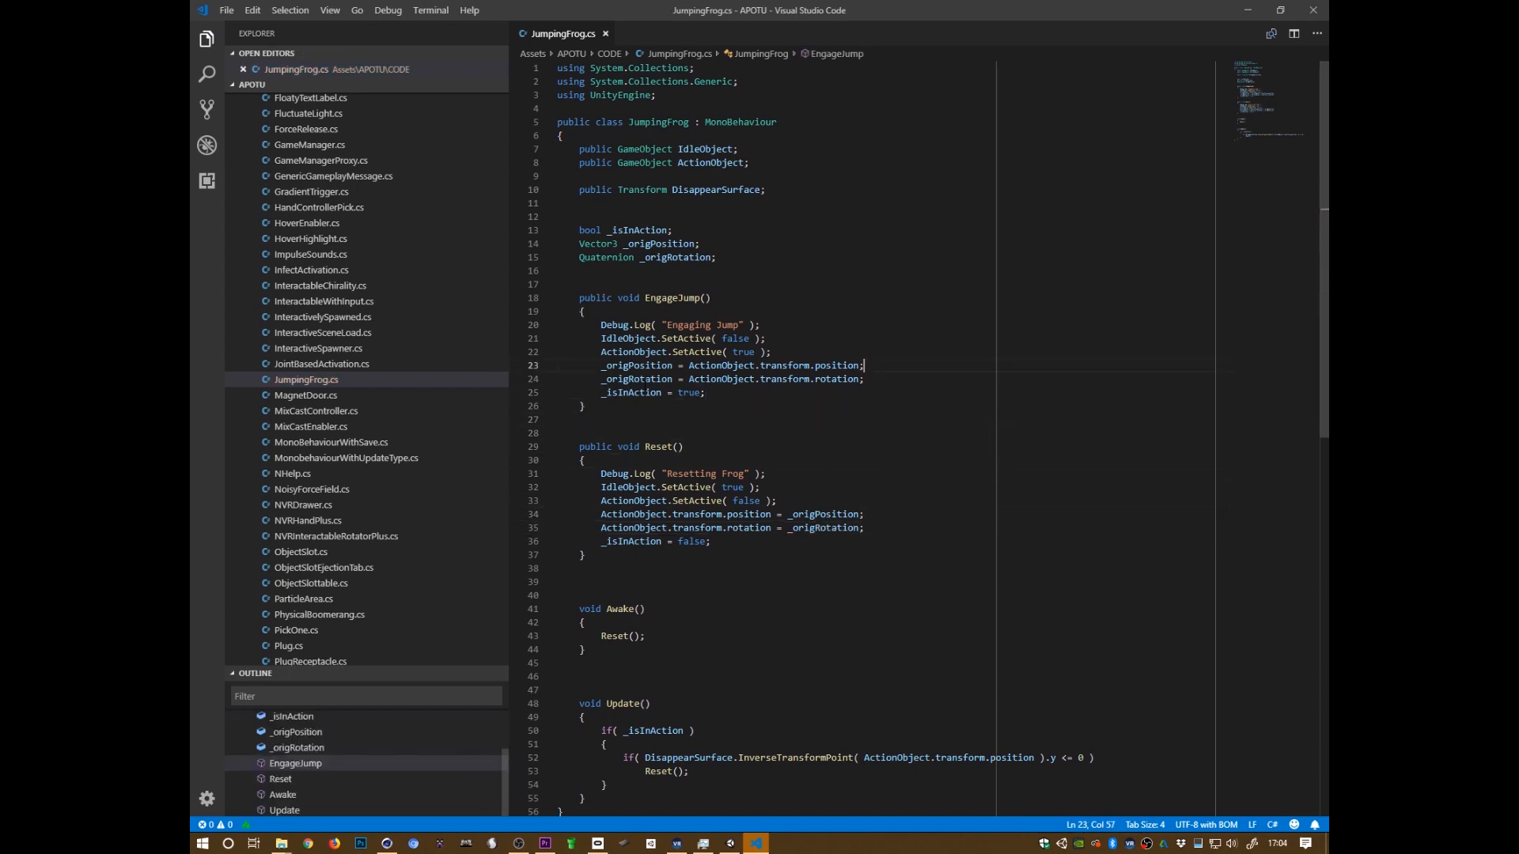
pyautogui.hotkey('shift', 'Down')
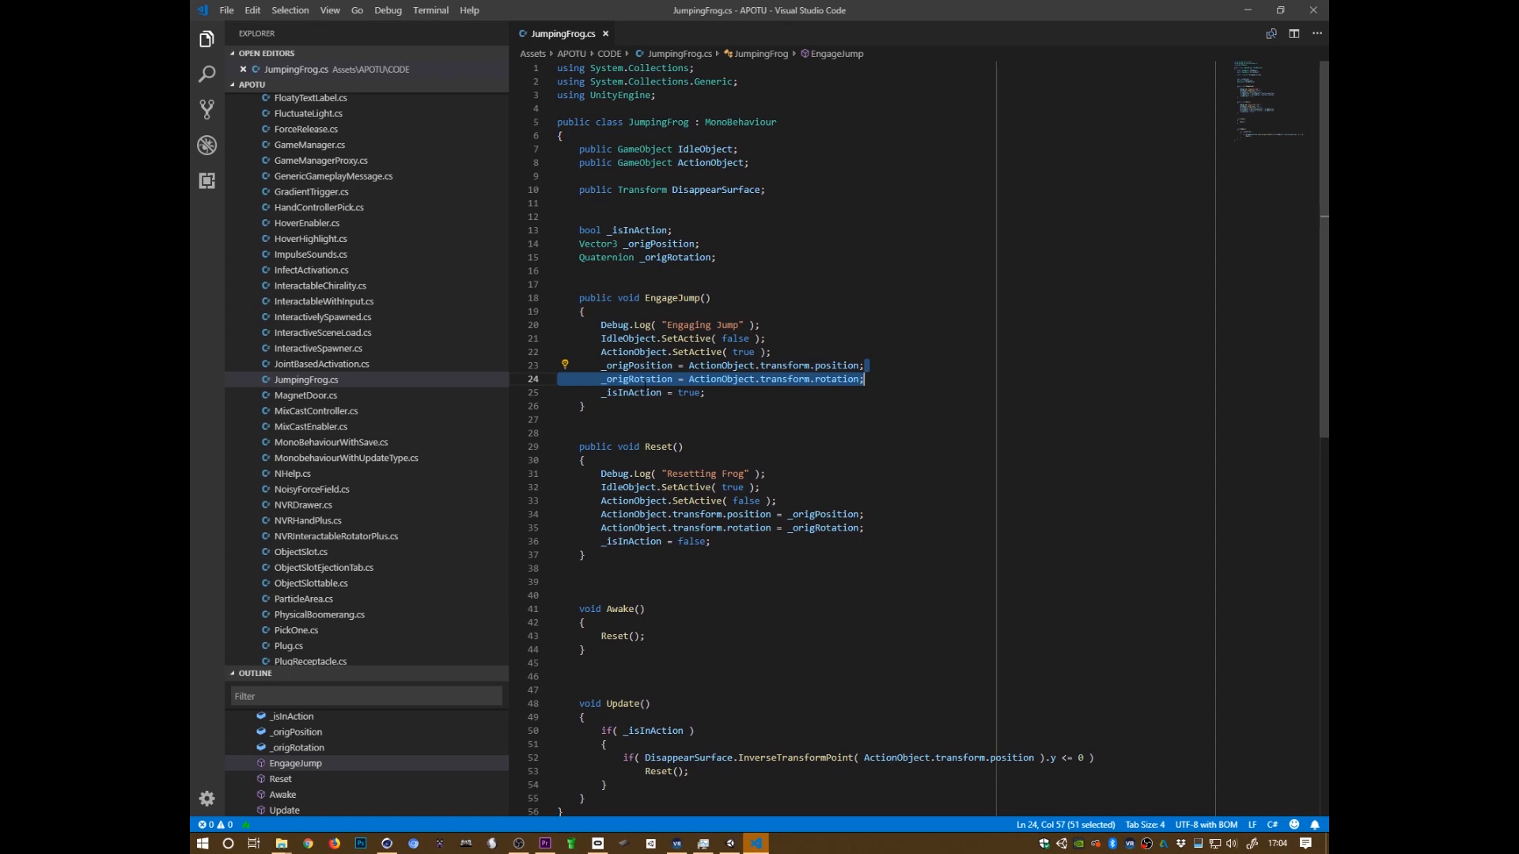
pyautogui.hotkey('alt', 'Down')
pyautogui.hotkey('alt', 'Down')
pyautogui.hotkey('alt', 'Down')
pyautogui.hotkey('alt', 'Down')
pyautogui.hotkey('alt', 'Down')
pyautogui.hotkey('alt', 'Down')
pyautogui.hotkey('alt', 'Down')
pyautogui.hotkey('alt', 'Down')
pyautogui.hotkey('alt', 'Down')
pyautogui.hotkey('alt', 'Down')
pyautogui.hotkey('alt', 'Down')
pyautogui.hotkey('alt', 'Down')
pyautogui.hotkey('alt', 'Down')
pyautogui.hotkey('alt', 'Down')
pyautogui.hotkey('alt', 'Down')
pyautogui.hotkey('alt', 'Down')
pyautogui.hotkey('alt', 'Down')
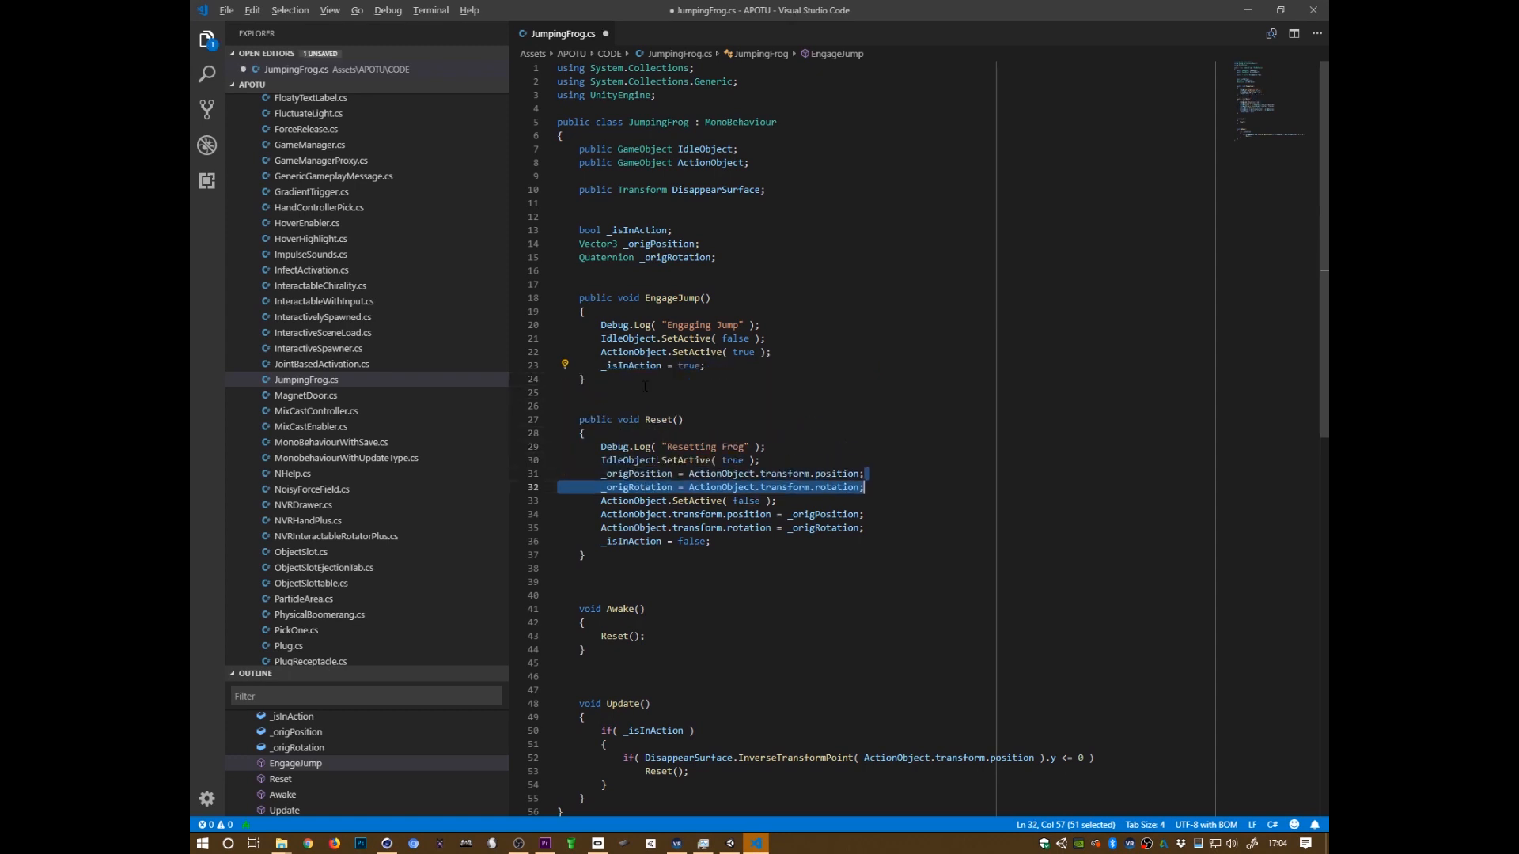
pyautogui.hotkey('alt', 'Down')
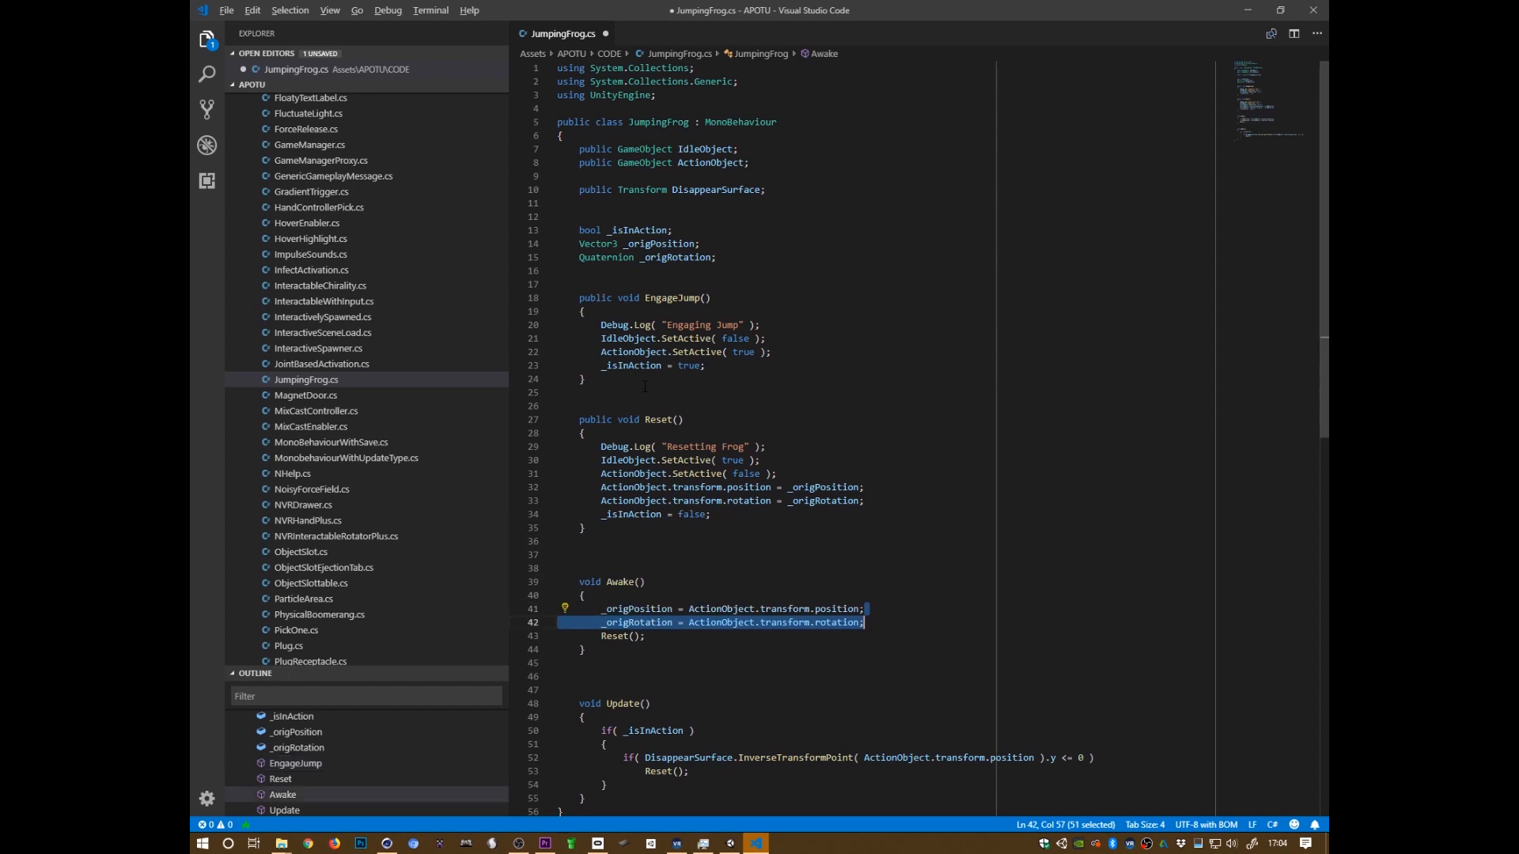
pyautogui.hotkey('ctrl', 's')
pyautogui.press('Down')
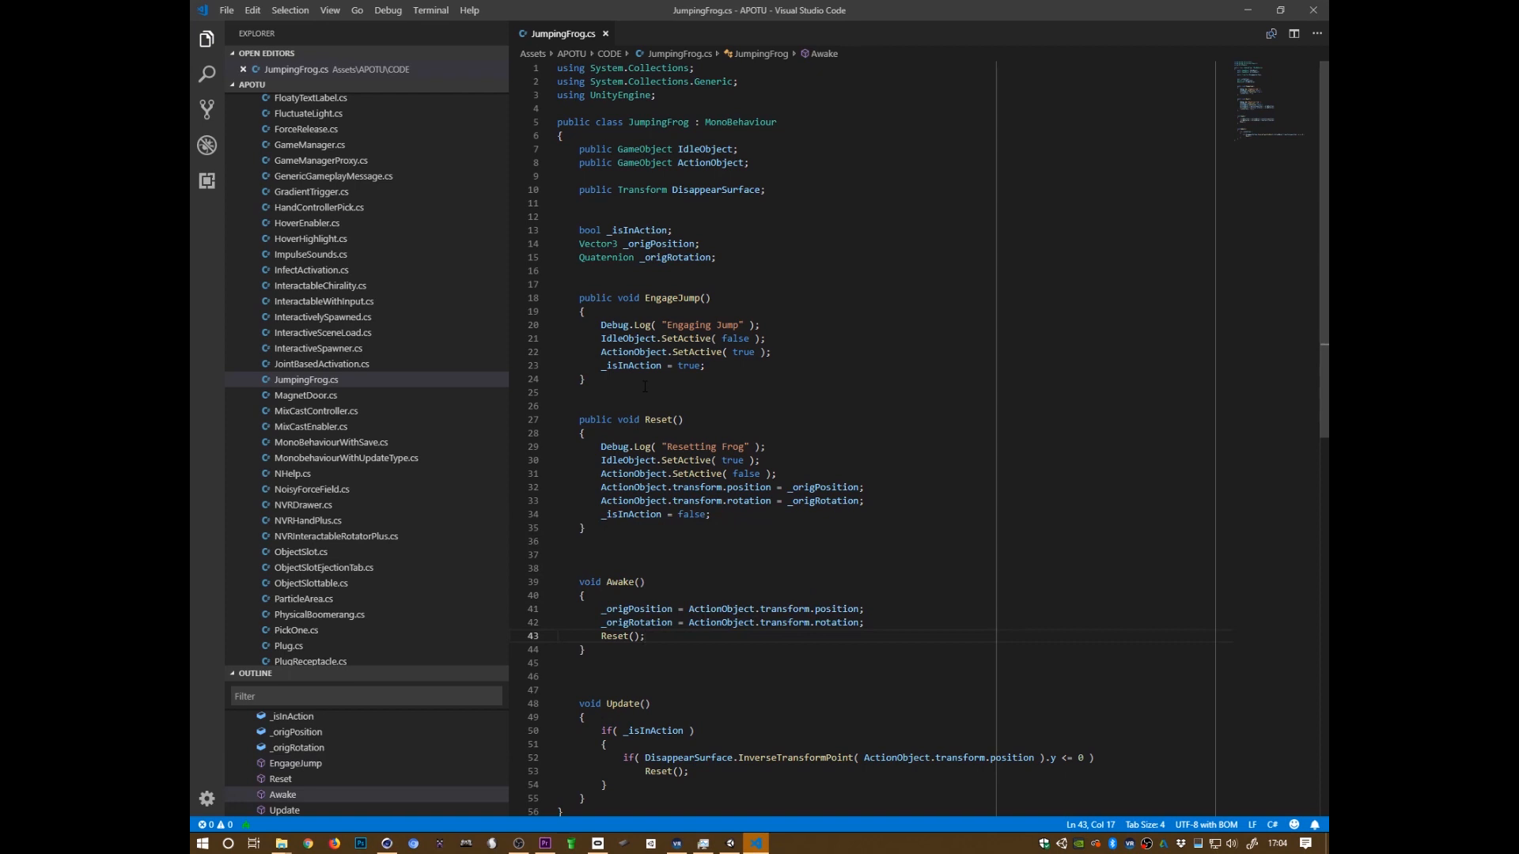
# Review how _origPosition and _origRotation are stored in Awake() and restored in Reset(), alongside the Update() check and EngageJump()
pyautogui.tripleClick(663, 297)
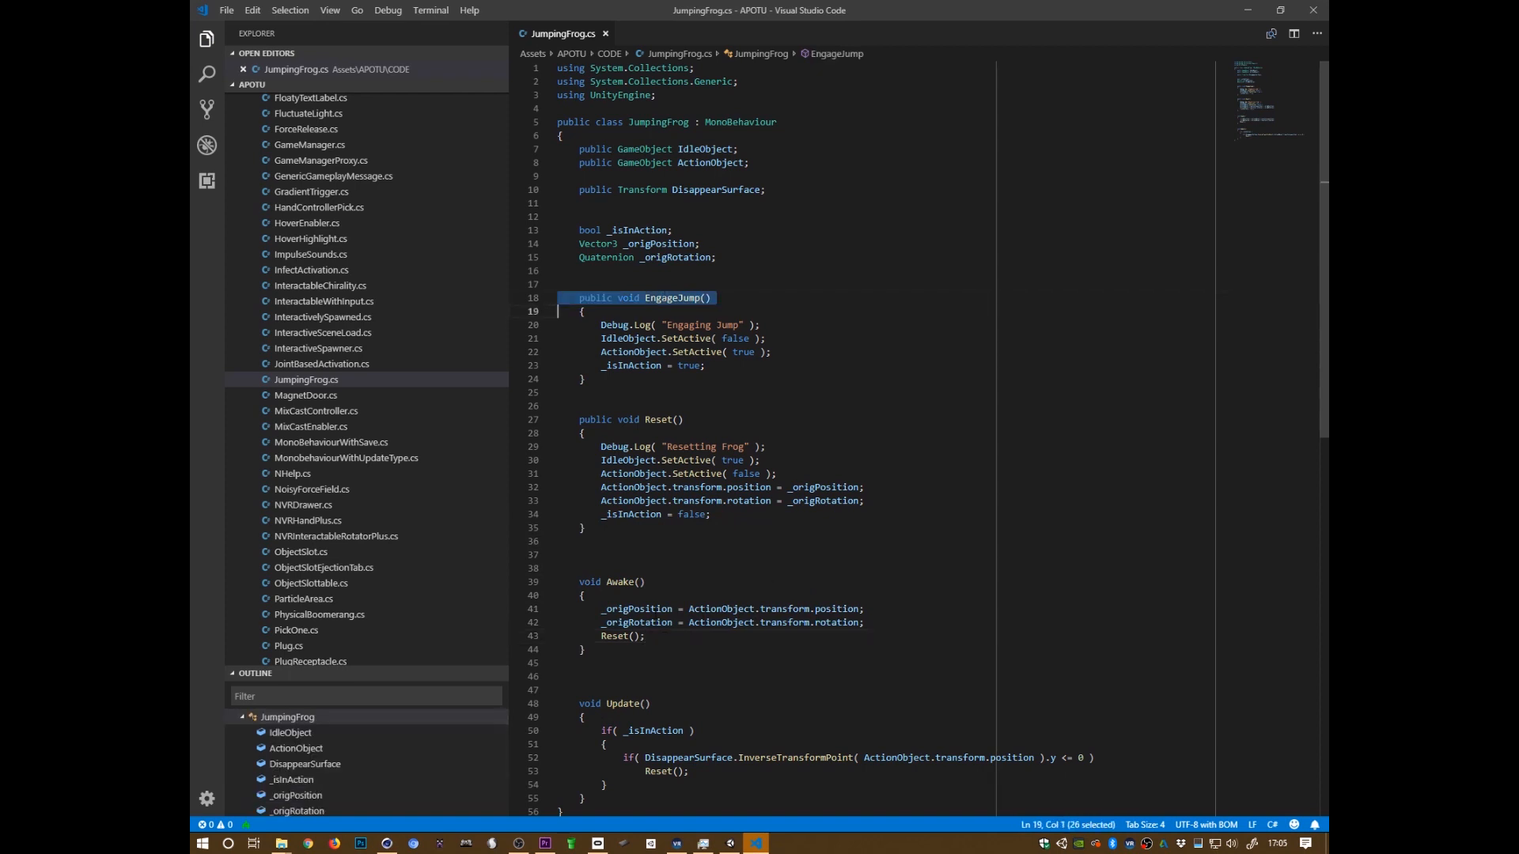
pyautogui.moveTo(656, 609); pyautogui.dragTo(677, 623)
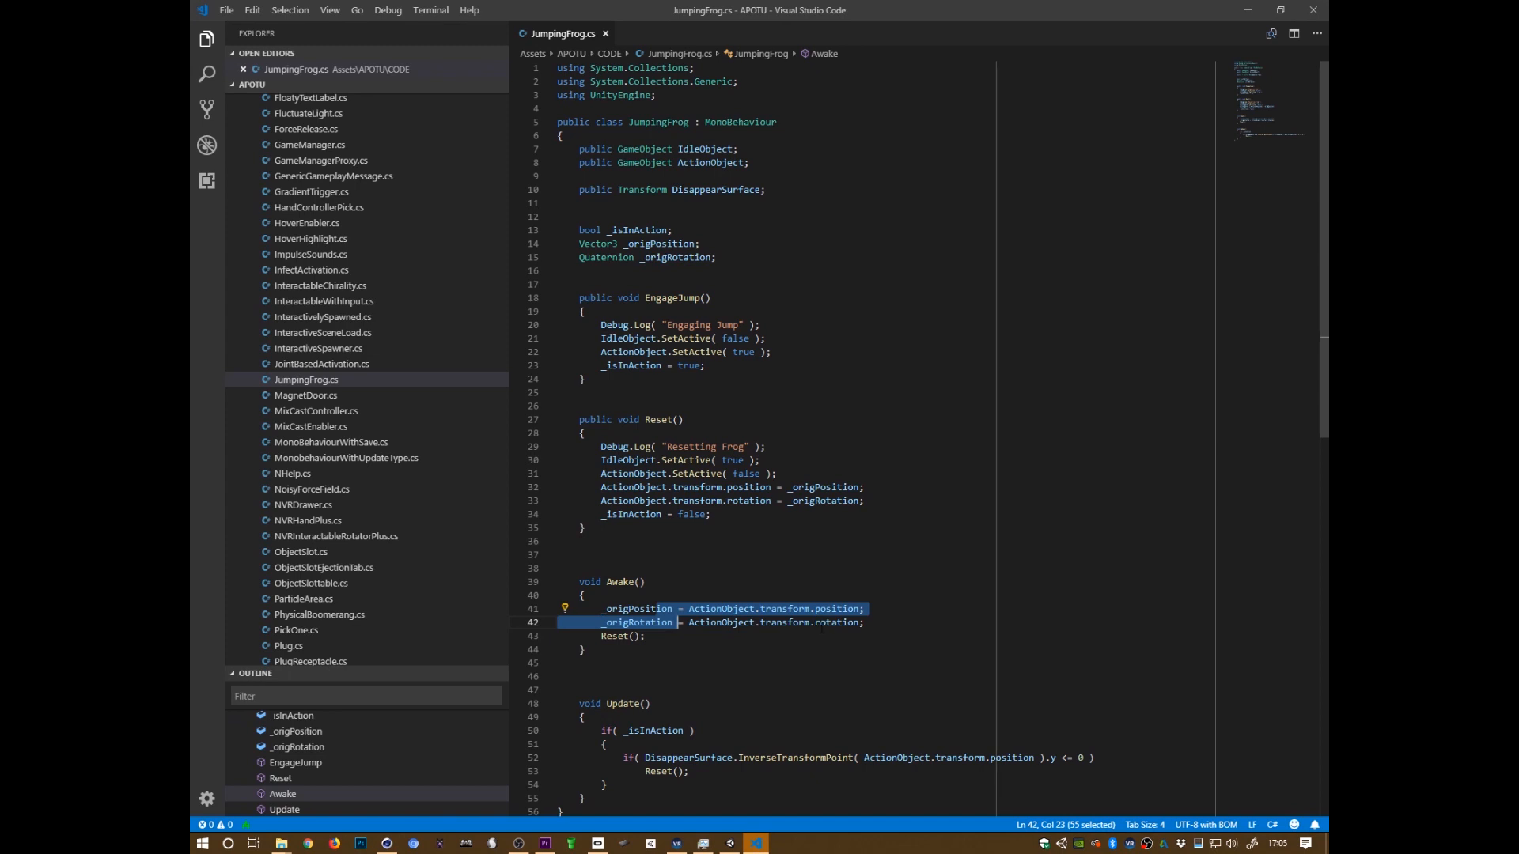
pyautogui.doubleClick(637, 609)
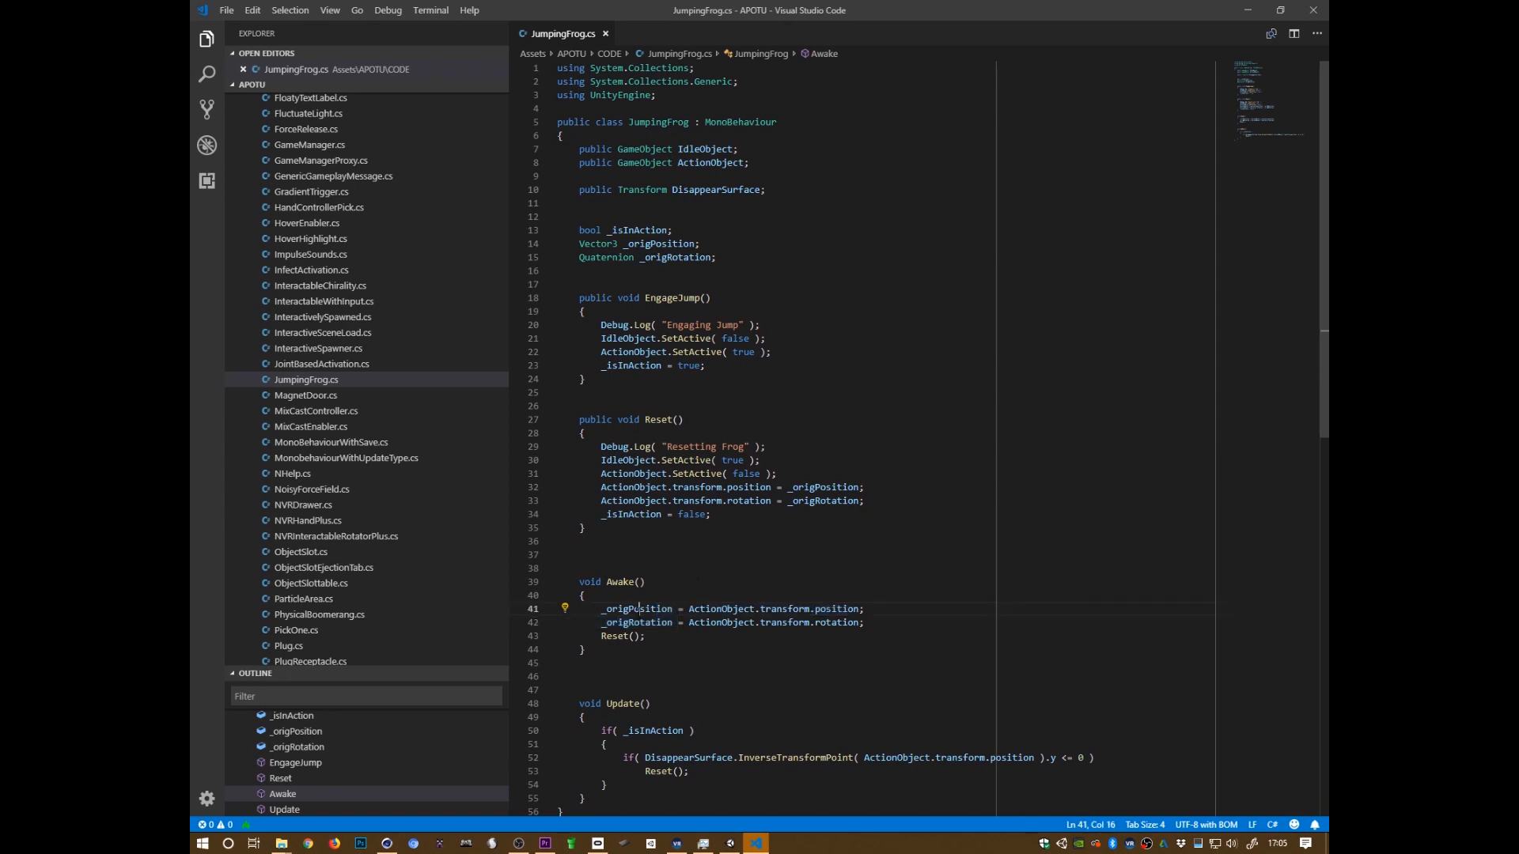
pyautogui.doubleClick(824, 487)
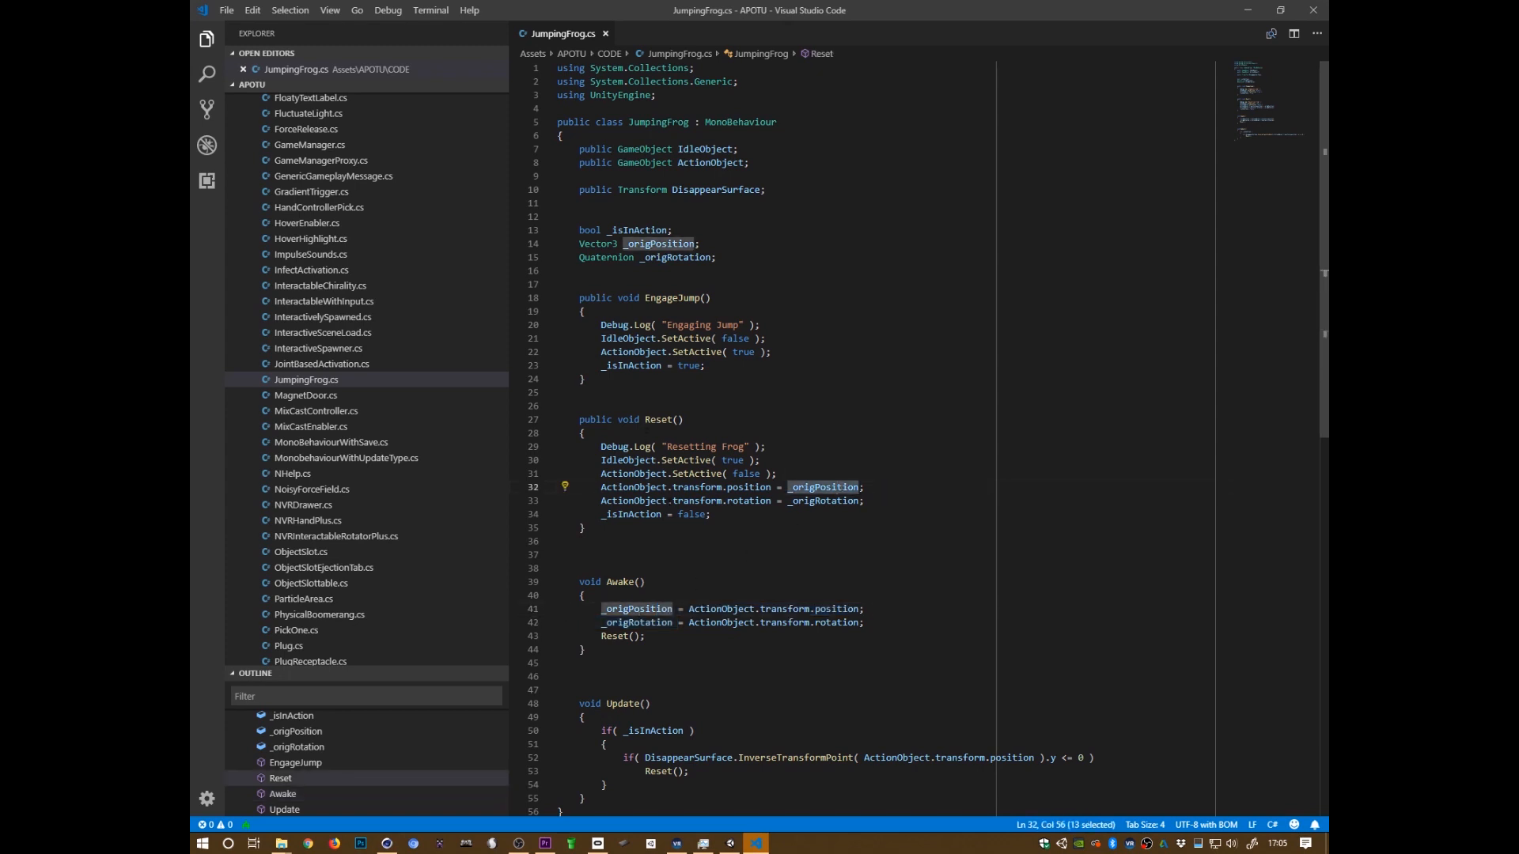
pyautogui.click(647, 612)
pyautogui.click(651, 622)
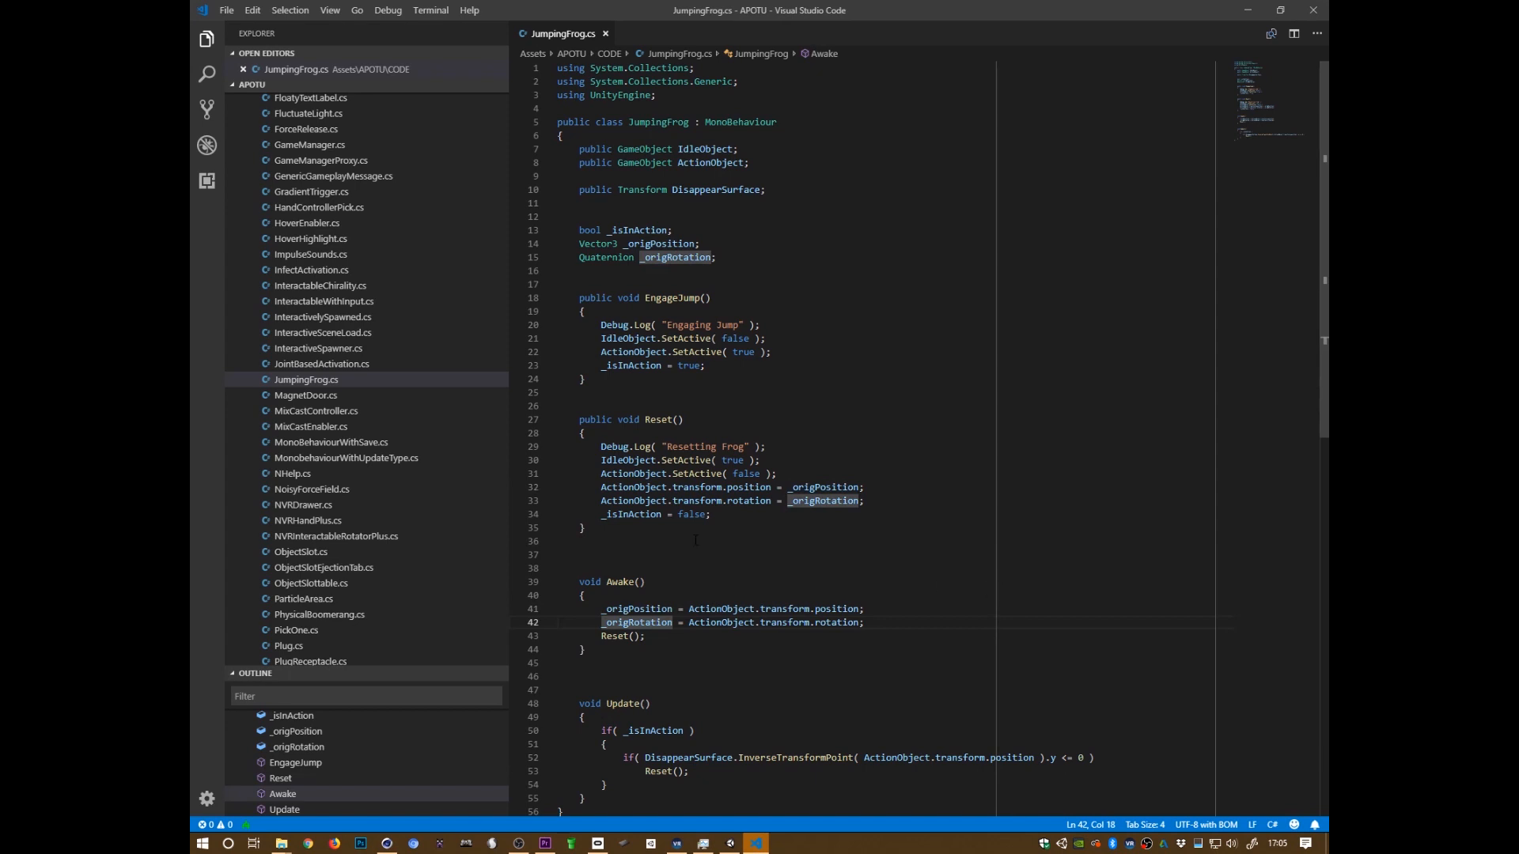
pyautogui.press('Up')
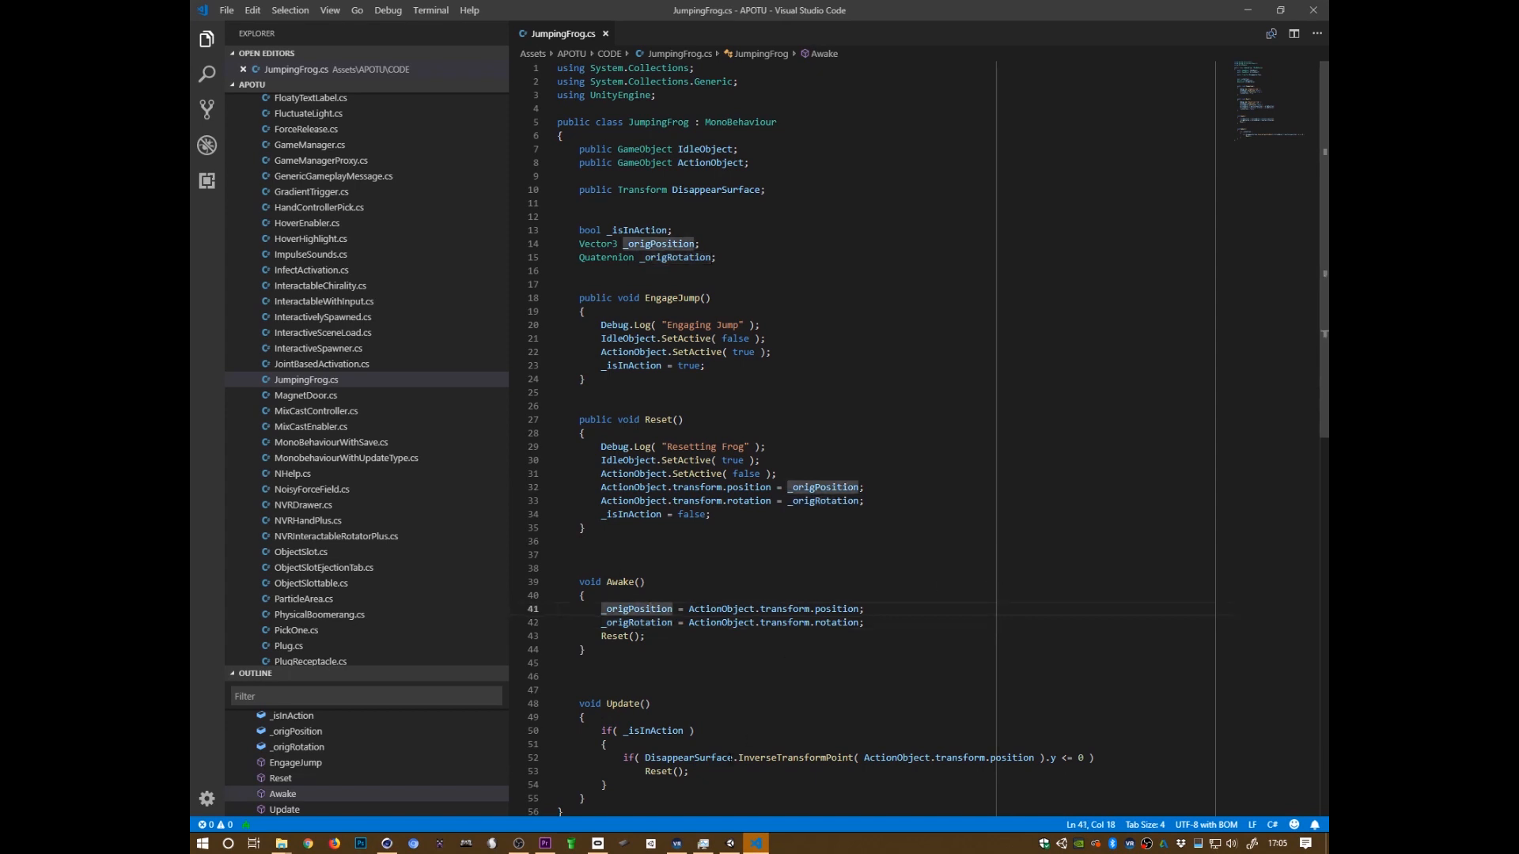
pyautogui.click(737, 758)
pyautogui.click(787, 758)
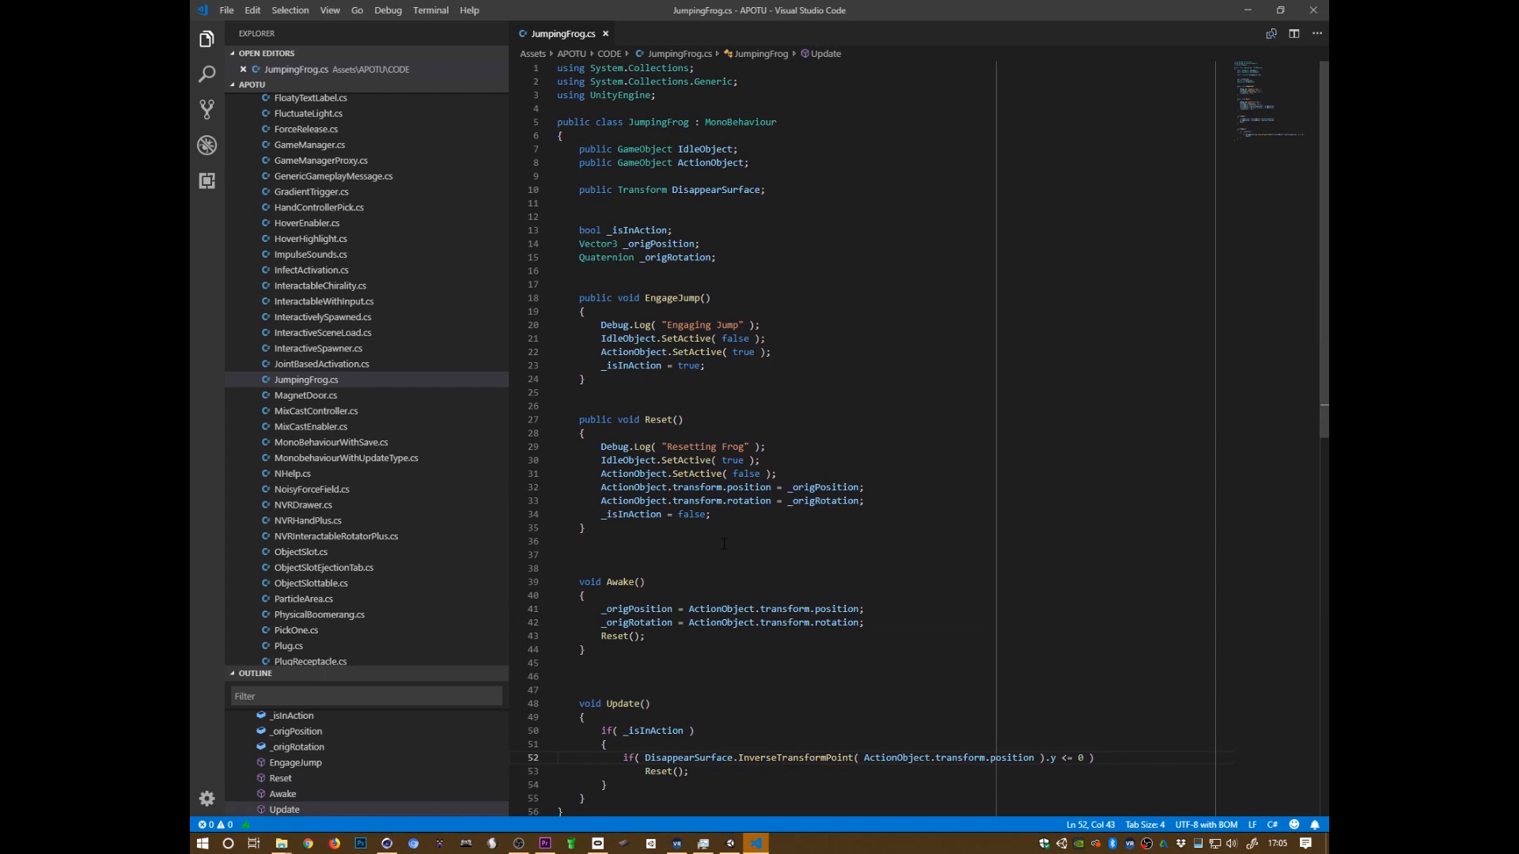
pyautogui.click(660, 297)
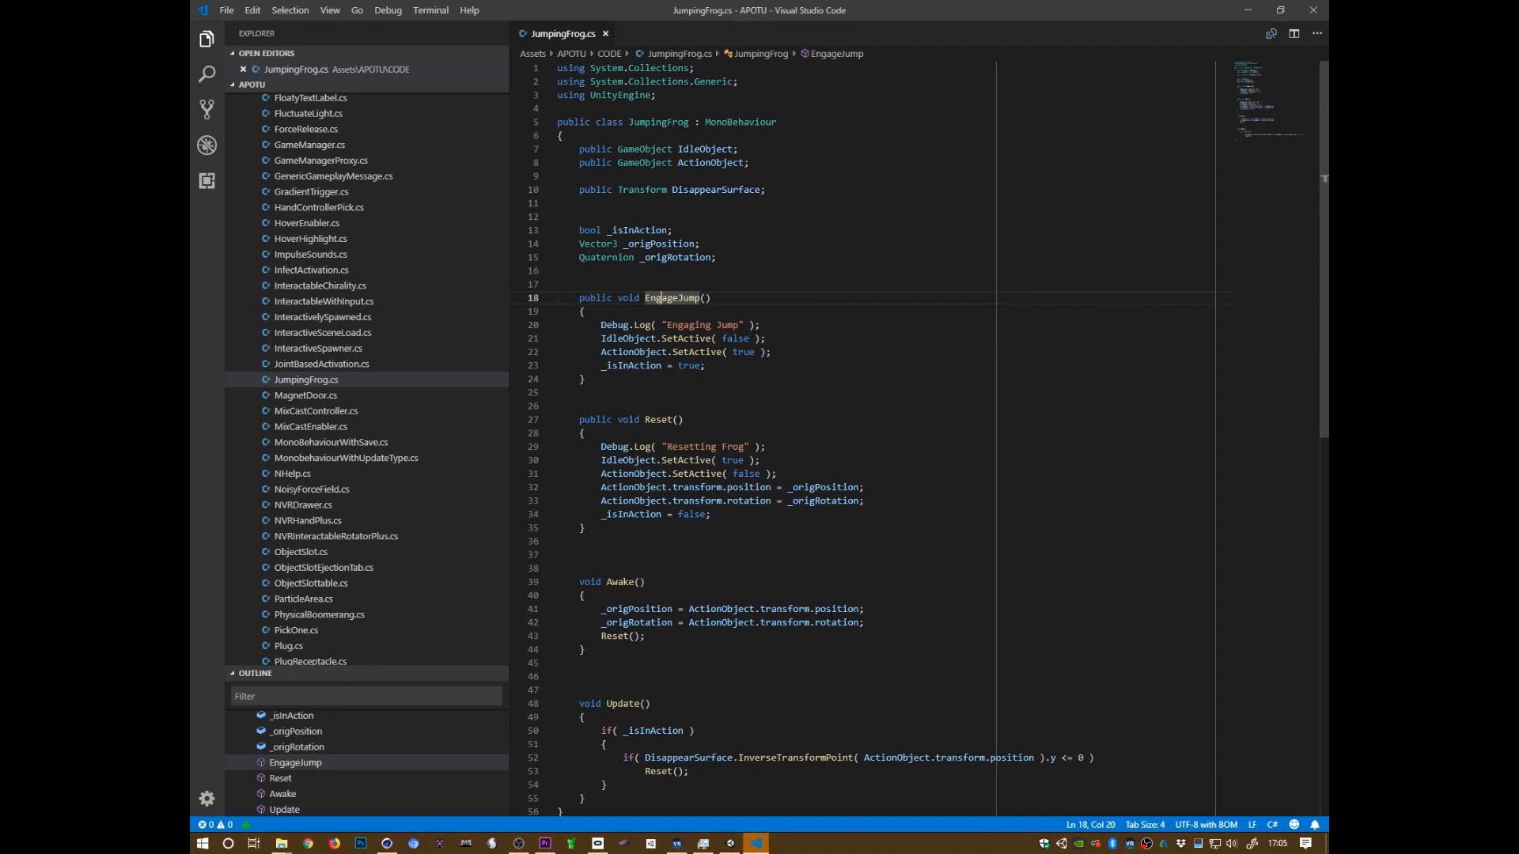
# Duplicate Reset()'s two lines restoring ActionObject's position and rotation into EngageJump(), directly above _isInAction = true;, and save the script
pyautogui.moveTo(822, 487); pyautogui.dragTo(827, 503)
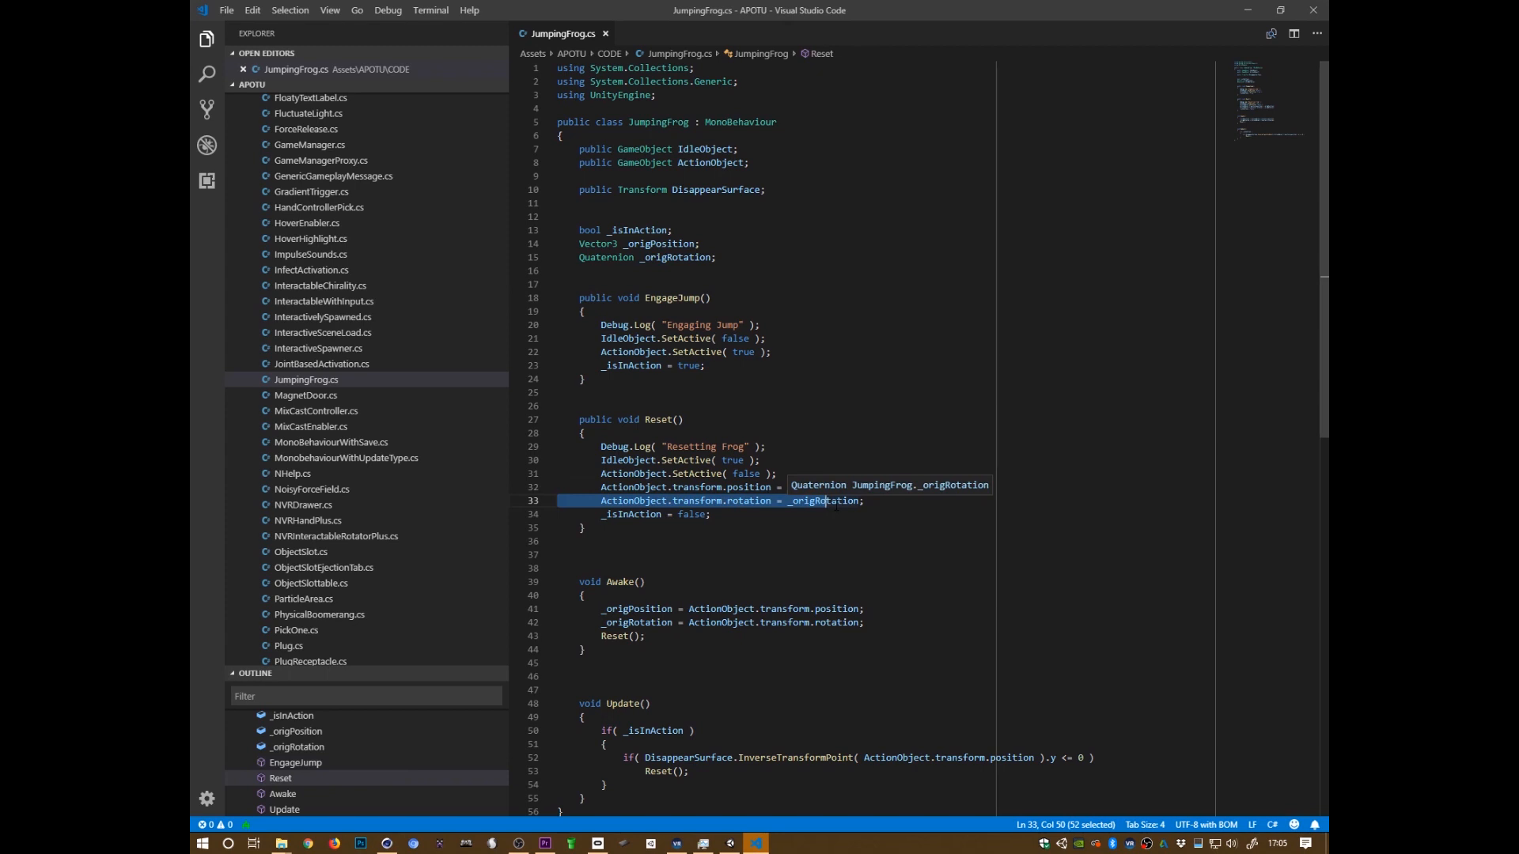
pyautogui.hotkey('alt', 'Up')
pyautogui.hotkey('alt', 'Down')
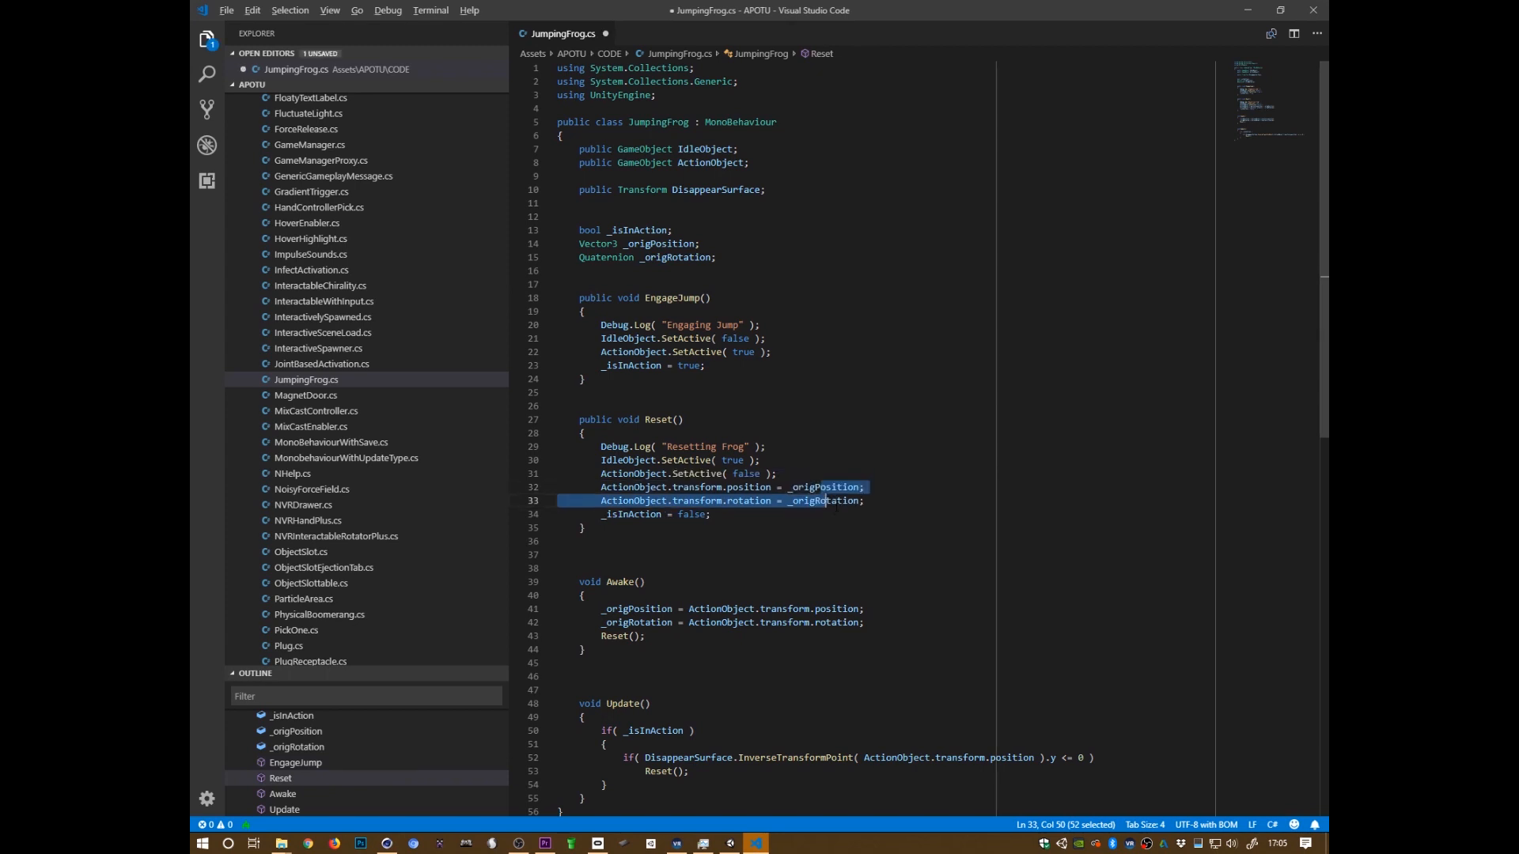
pyautogui.hotkey('shift', 'alt', 'Up')
pyautogui.hotkey('alt', 'Up')
pyautogui.hotkey('alt', 'Up')
pyautogui.hotkey('alt', 'Up')
pyautogui.hotkey('alt', 'Up')
pyautogui.hotkey('alt', 'Up')
pyautogui.hotkey('alt', 'Up')
pyautogui.hotkey('alt', 'Up')
pyautogui.hotkey('alt', 'Up')
pyautogui.hotkey('alt', 'Up')
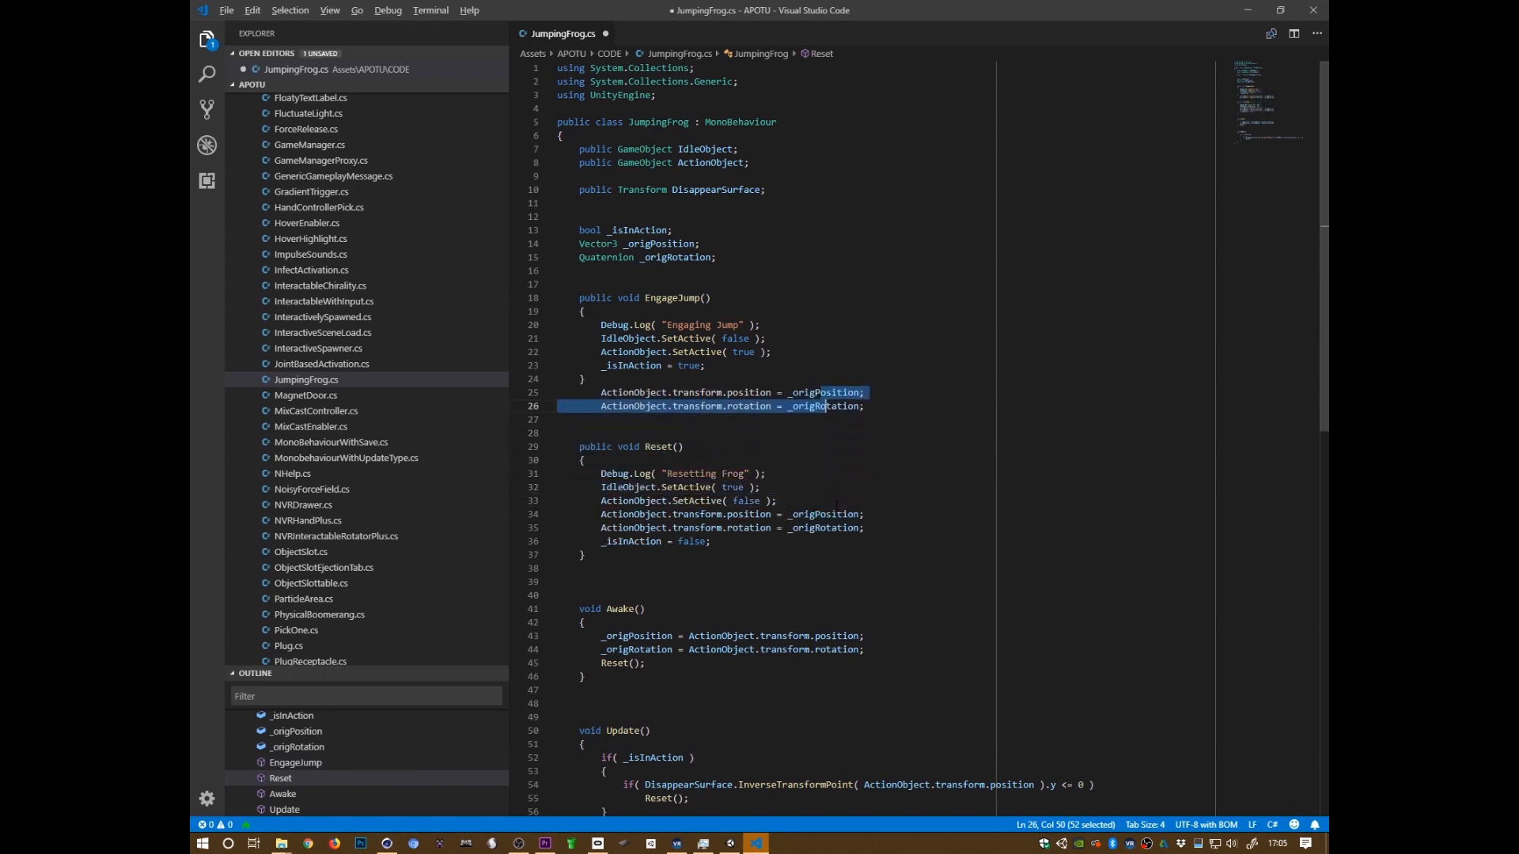
pyautogui.hotkey('ctrl', 's')
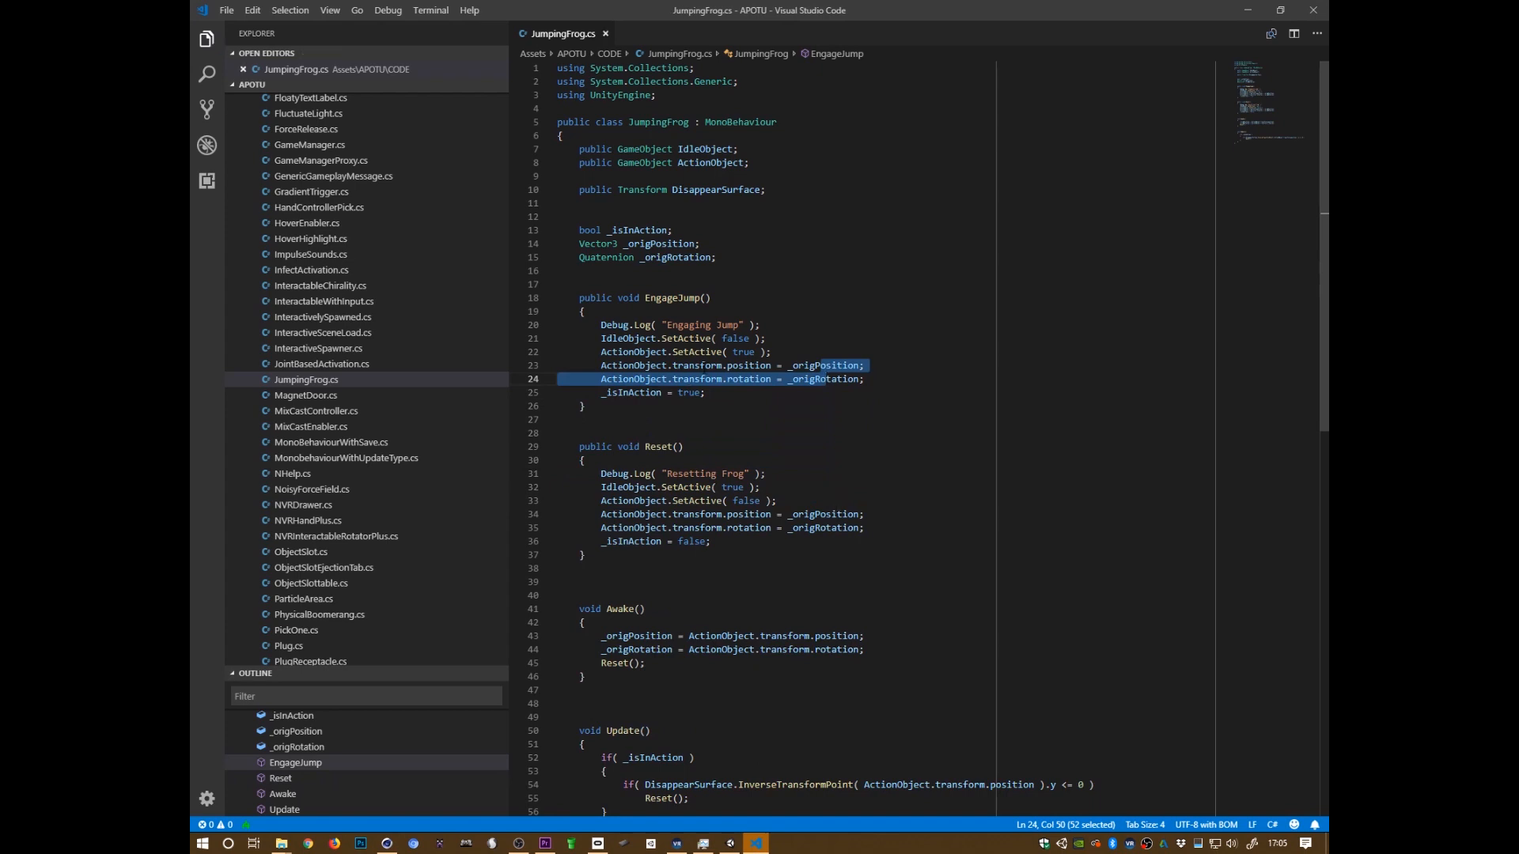
pyautogui.click(638, 366)
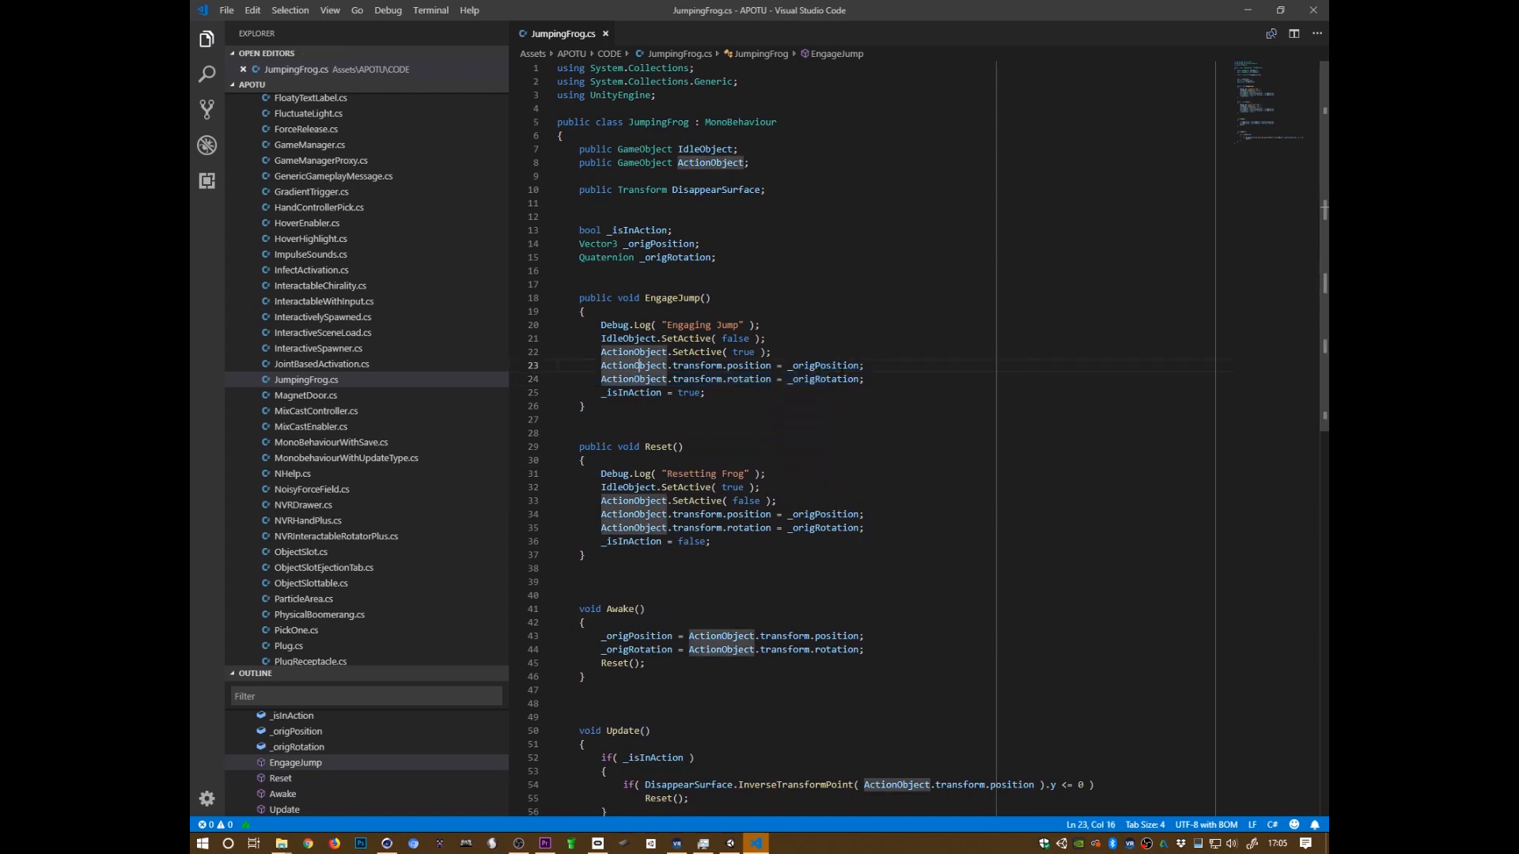
pyautogui.doubleClick(823, 366)
pyautogui.doubleClick(823, 379)
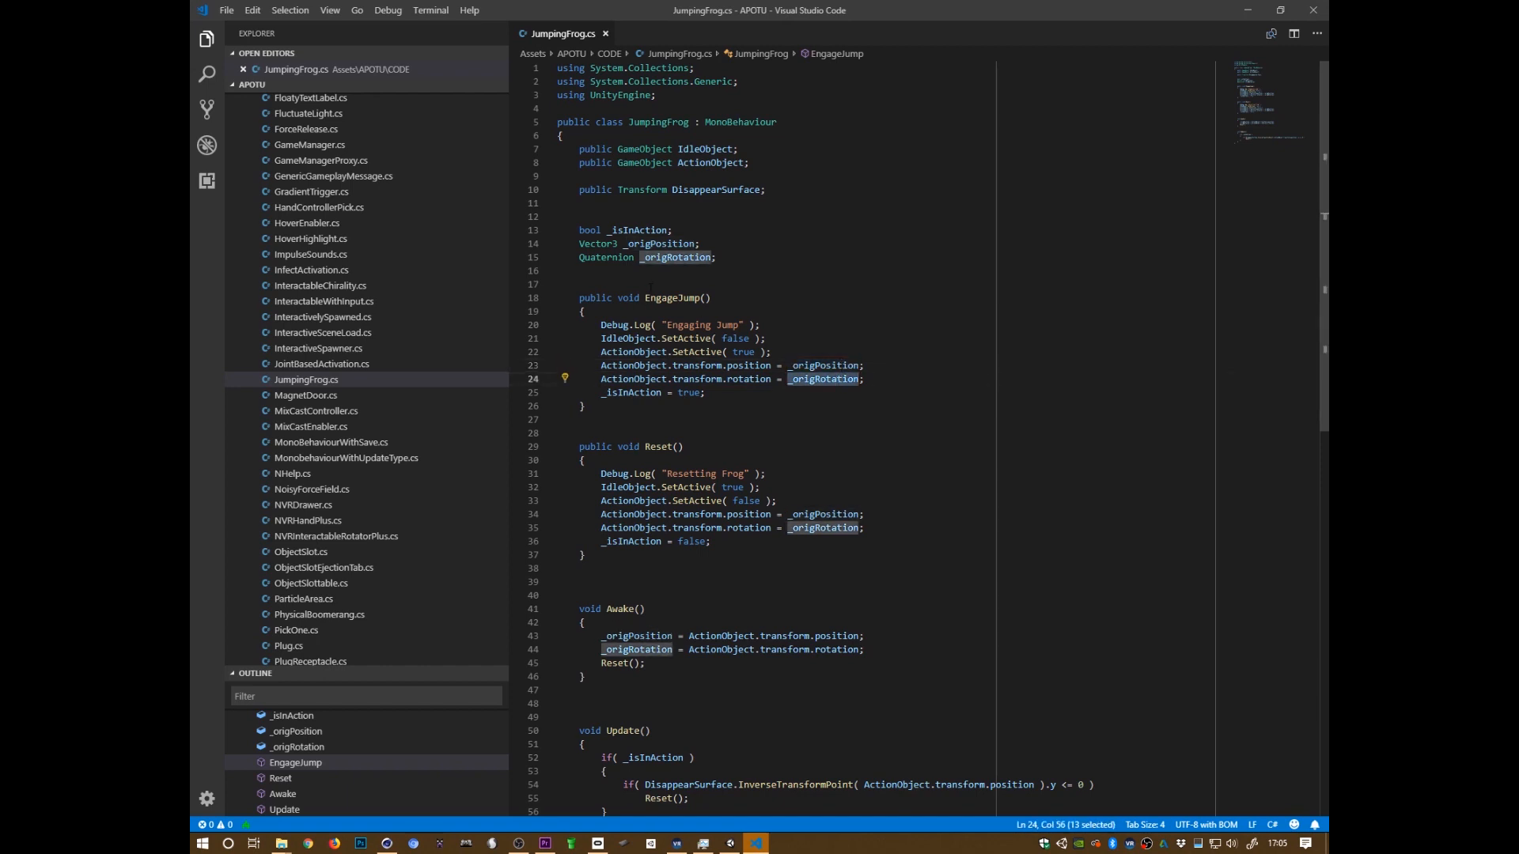
pyautogui.tripleClick(833, 514)
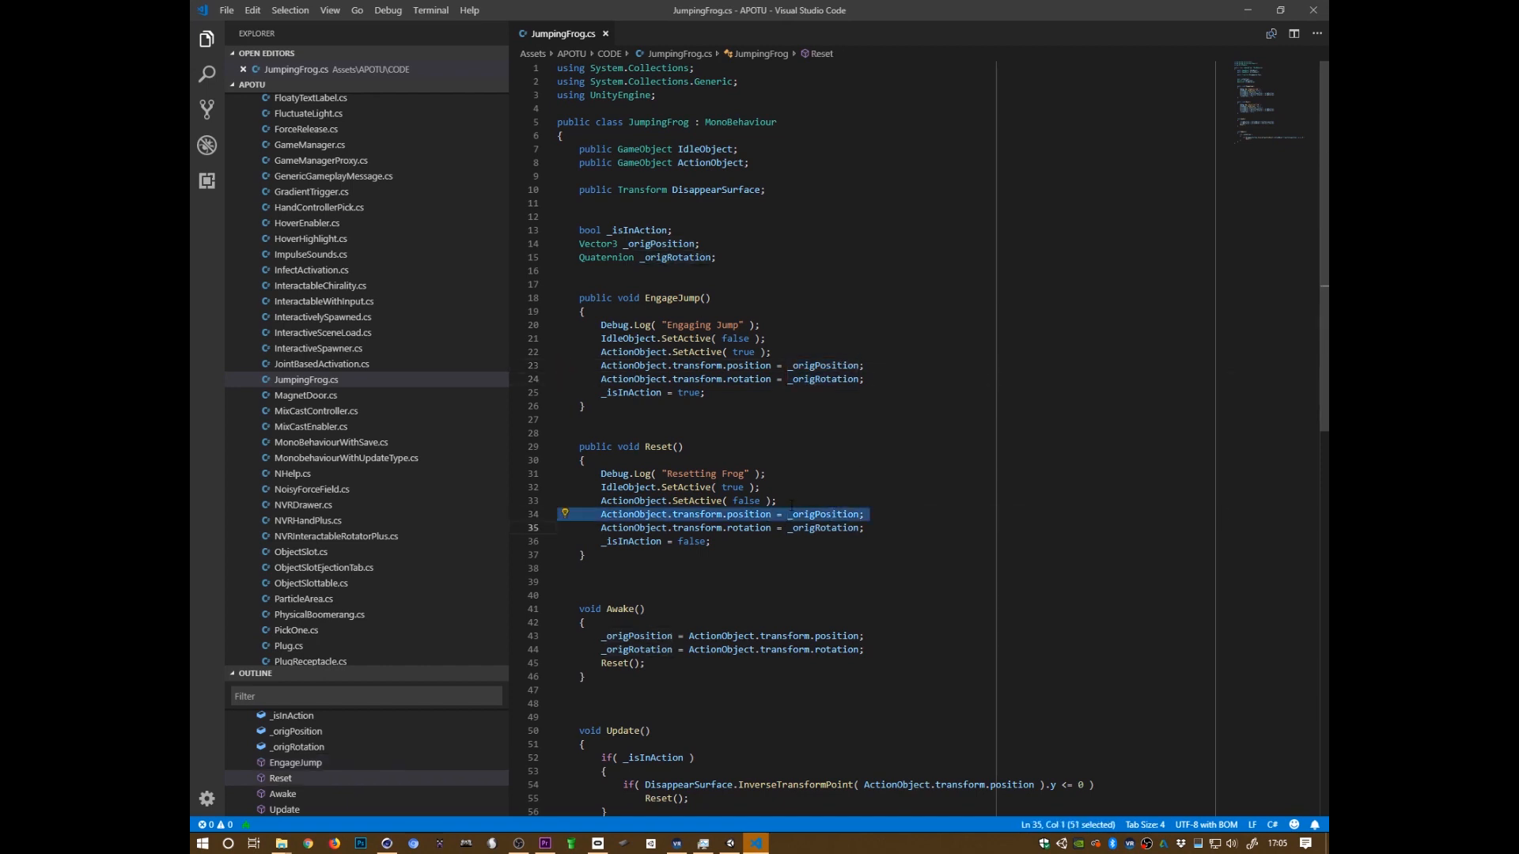
pyautogui.click(781, 527)
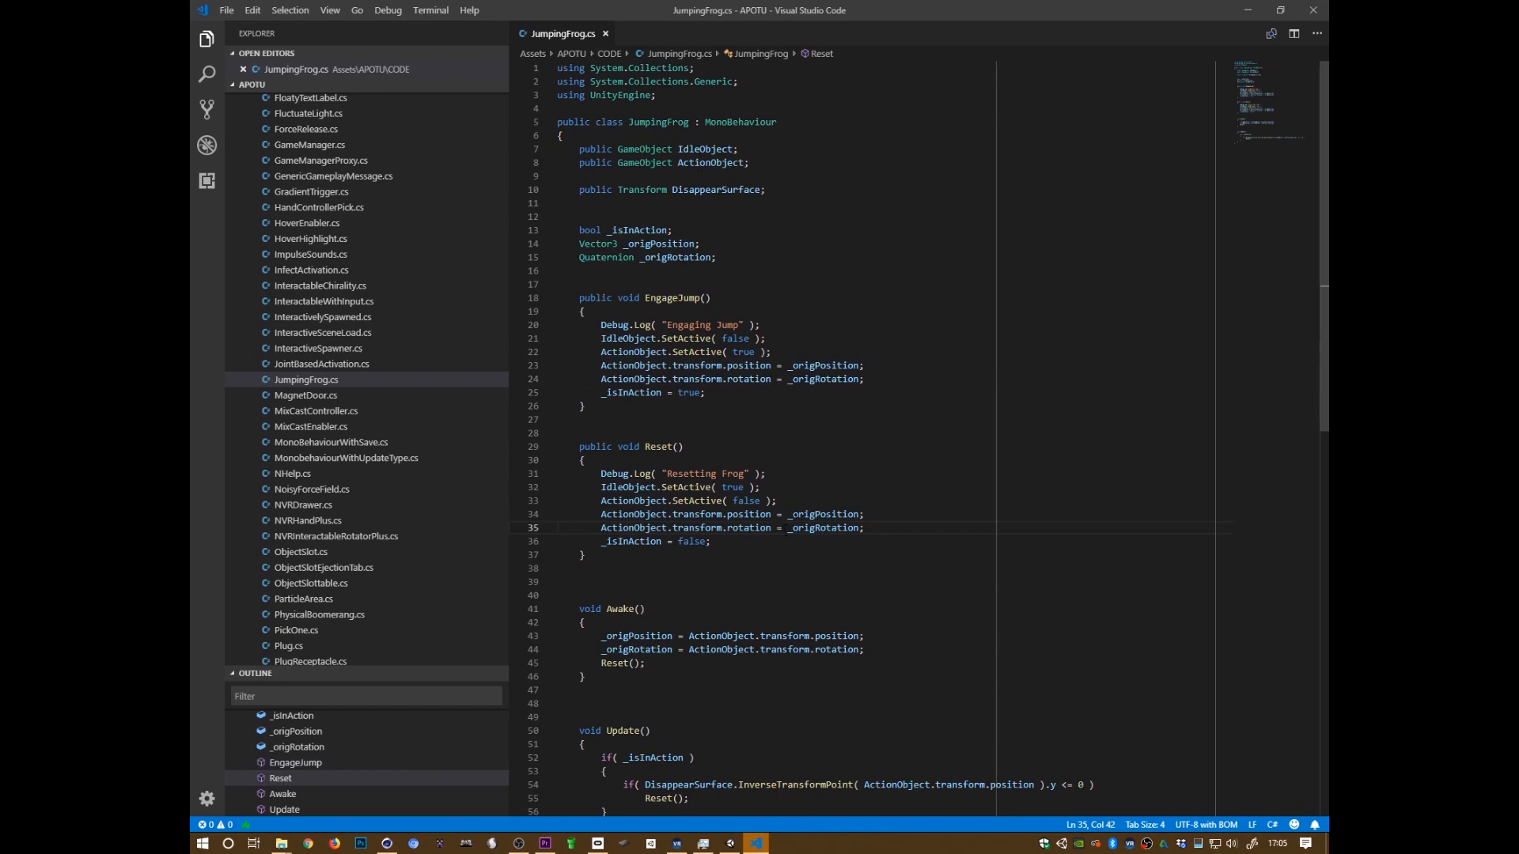
pyautogui.moveTo(804, 514); pyautogui.dragTo(799, 527)
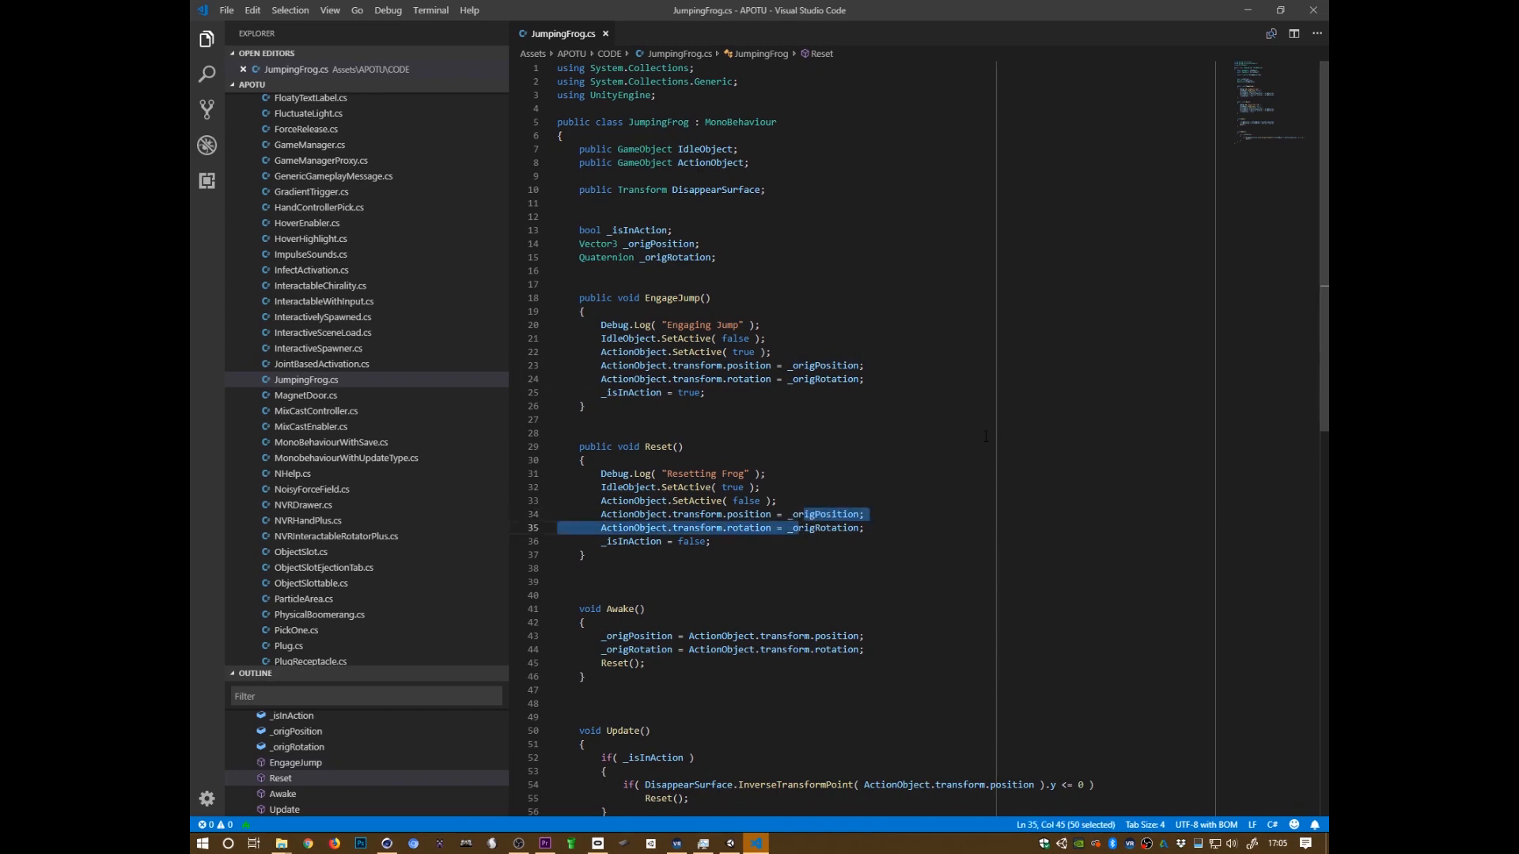
# Switch to Unity and run the caravan scene in play mode to test the frog's jump and reset
pyautogui.hotkey('alt', 'Tab')
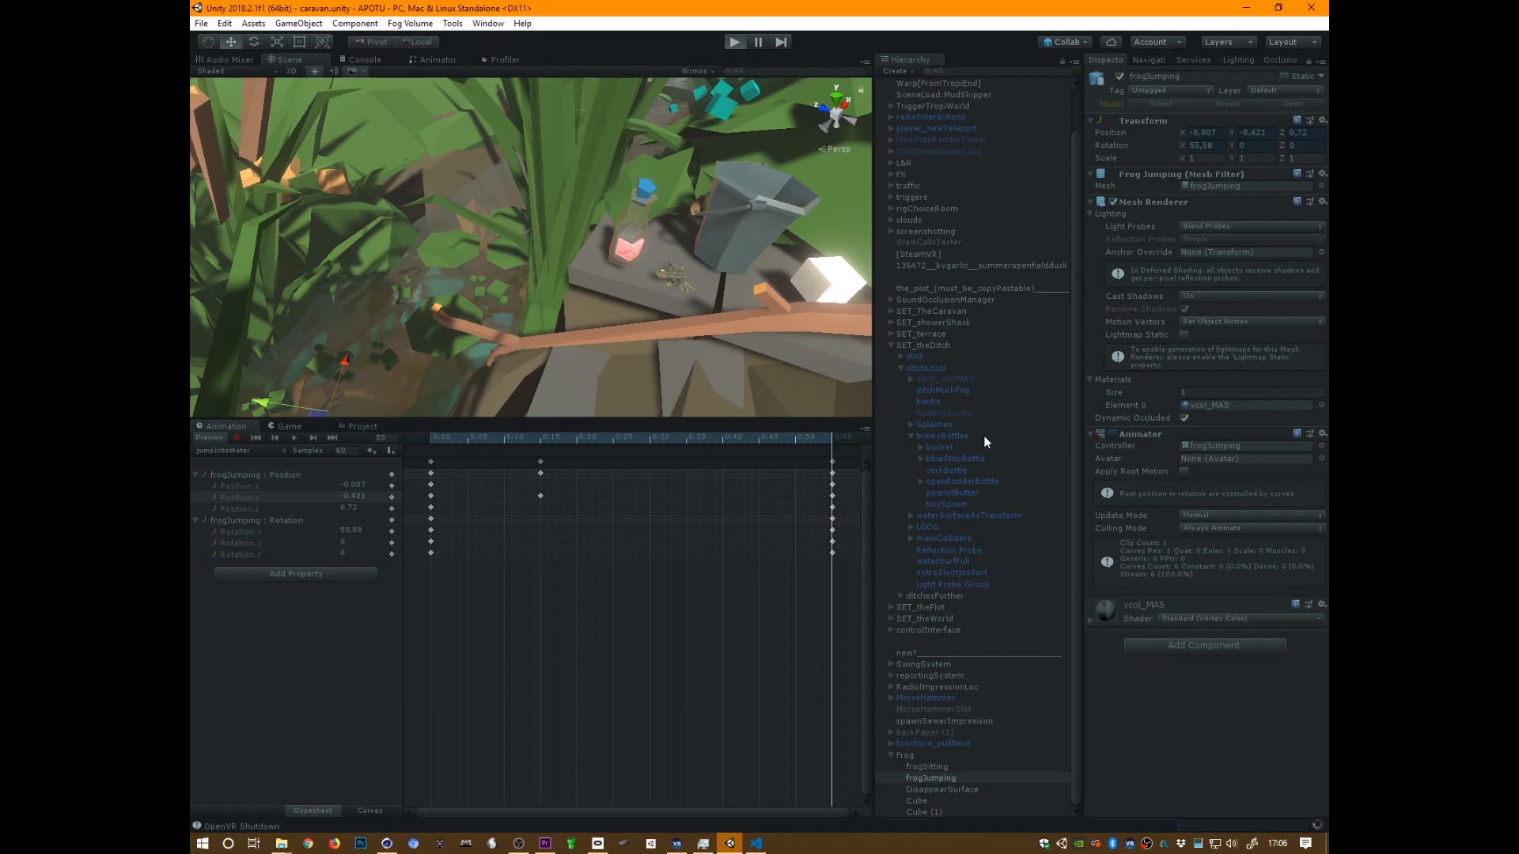
pyautogui.hotkey('ctrl', 'p')
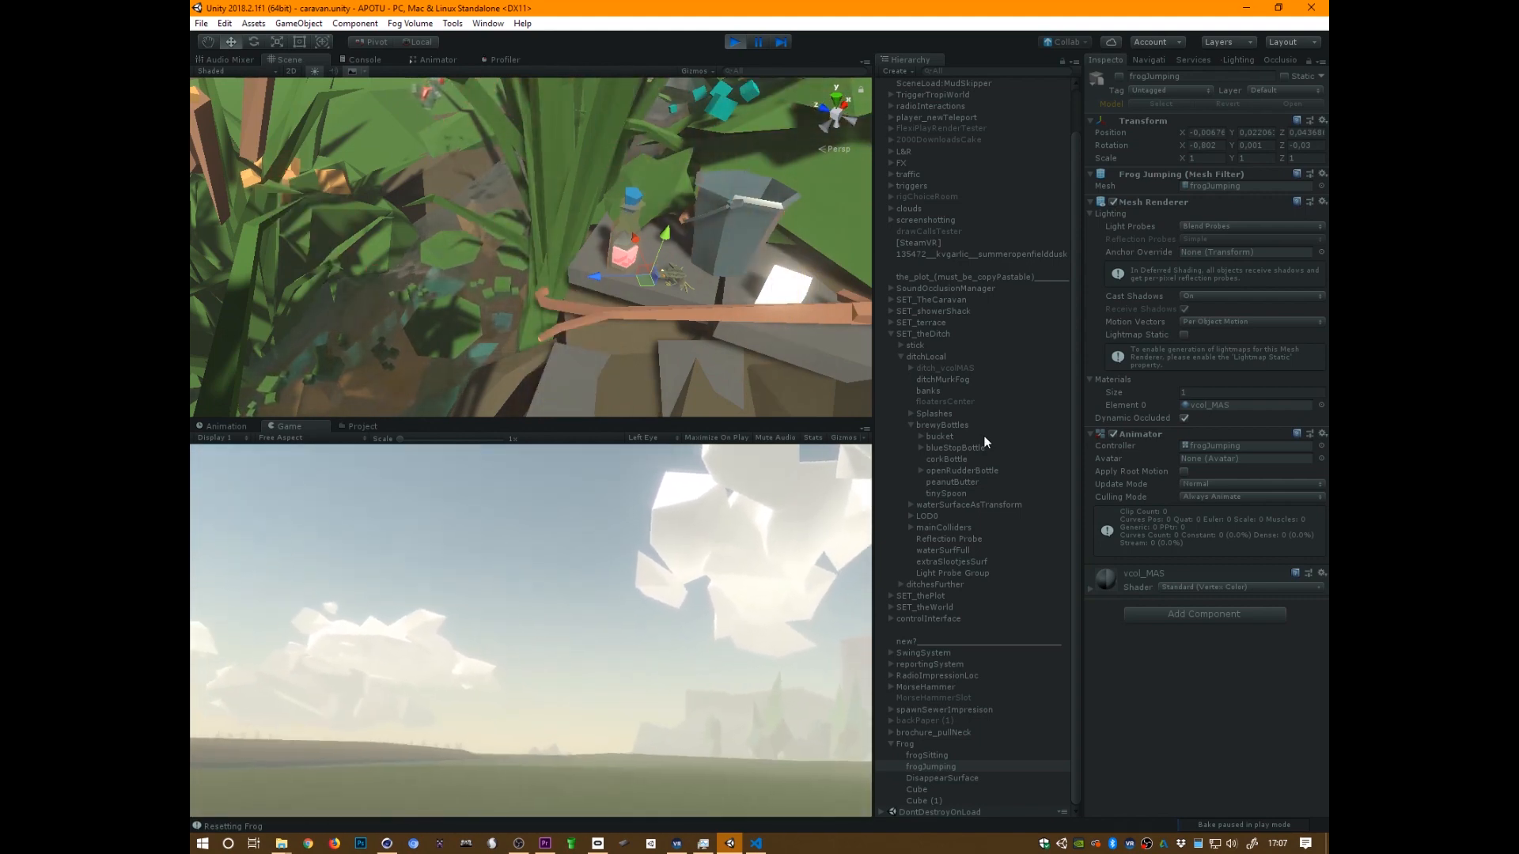
pyautogui.hotkey('alt', 'Tab')
pyautogui.hotkey('alt', 'Tab')
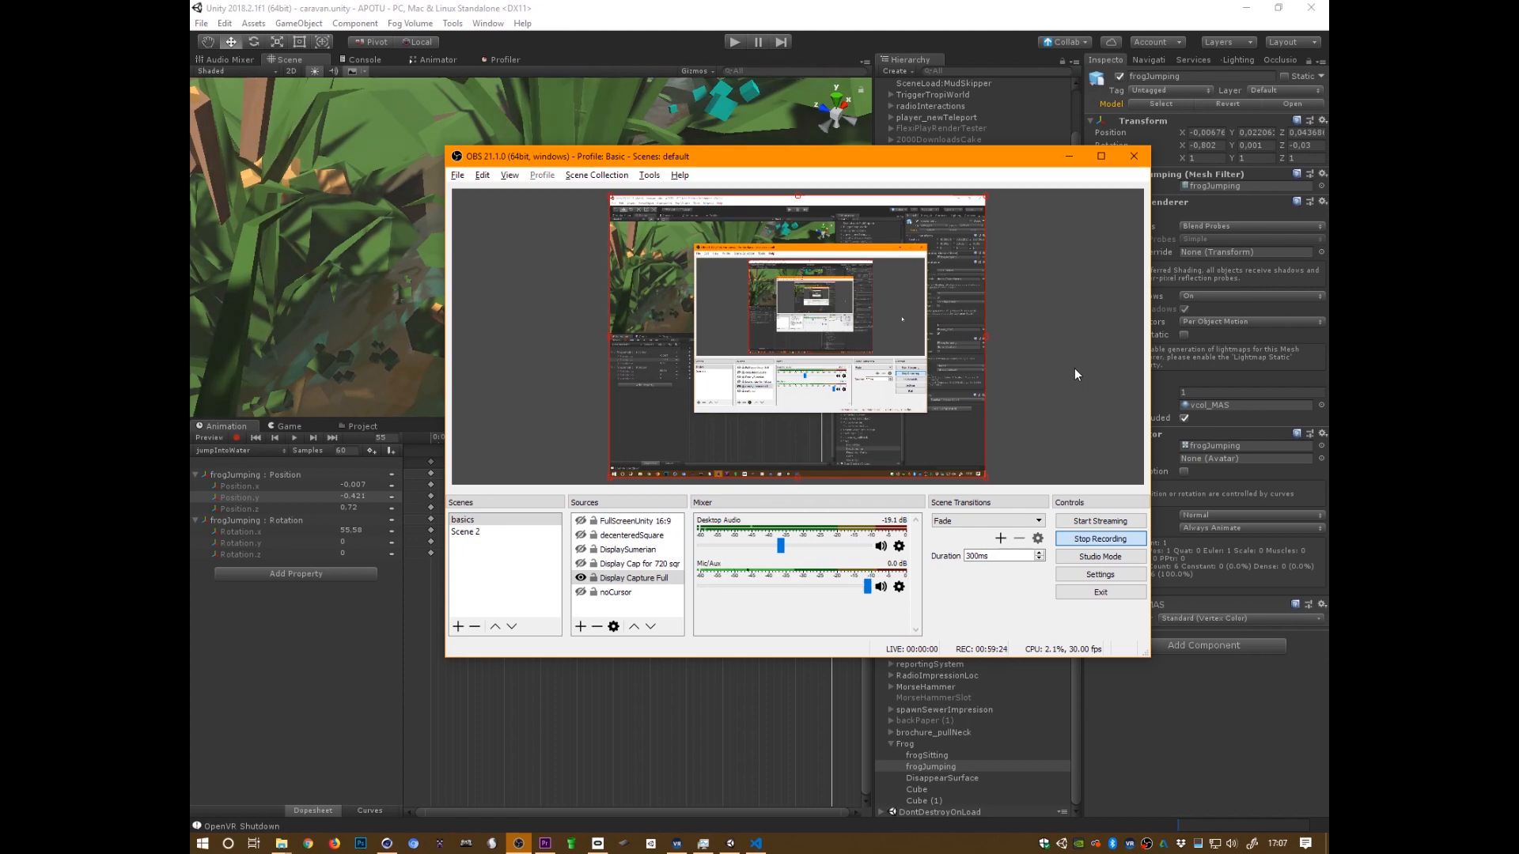
pyautogui.hotkey('alt', 'Tab')
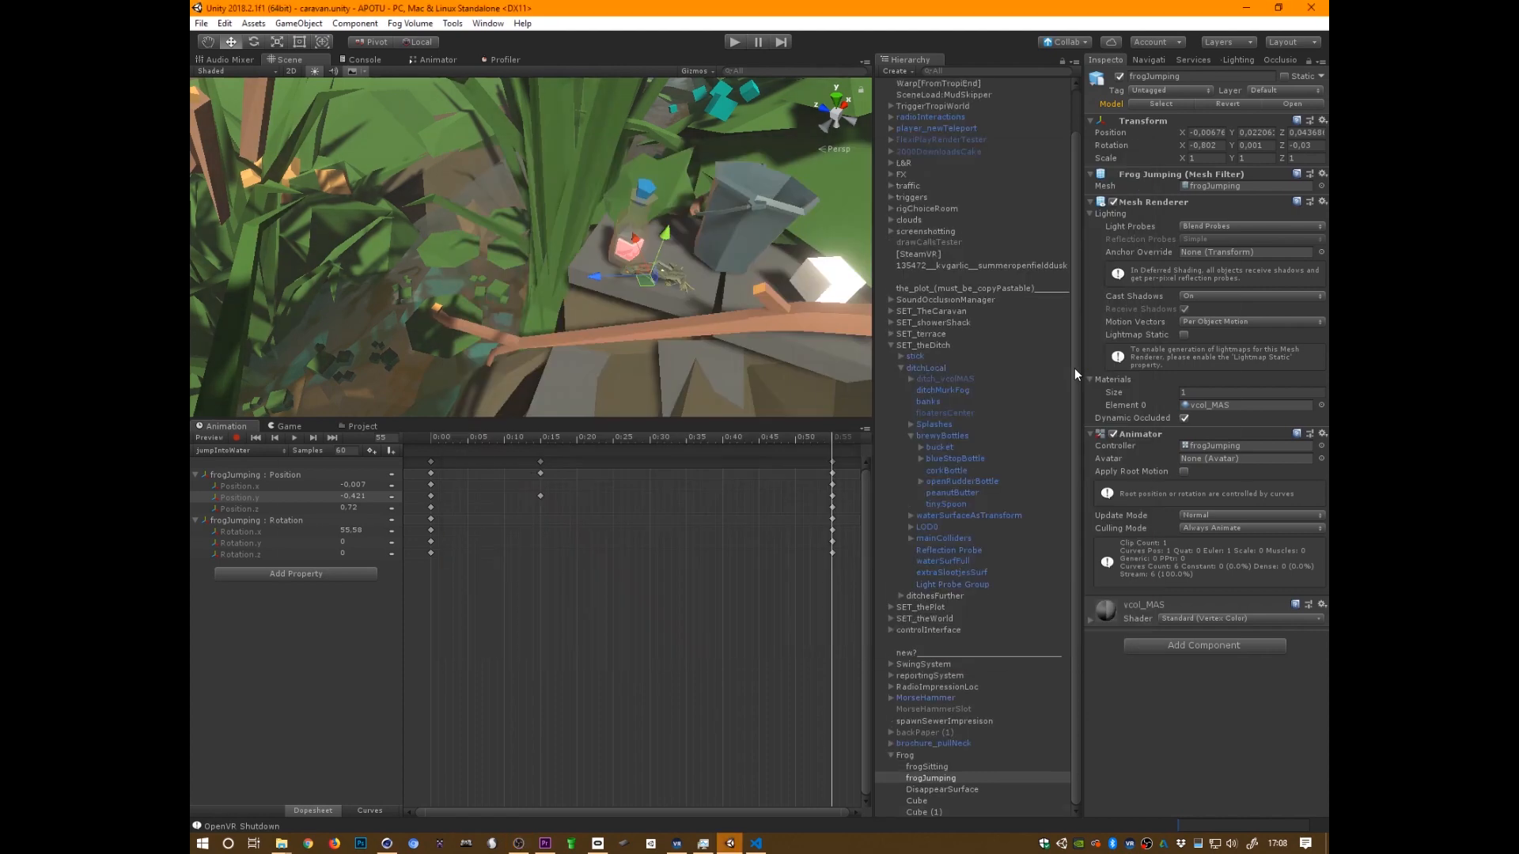
pyautogui.keyDown('alt'); pyautogui.moveTo(704, 241); pyautogui.dragTo(716, 342); pyautogui.keyUp('alt')
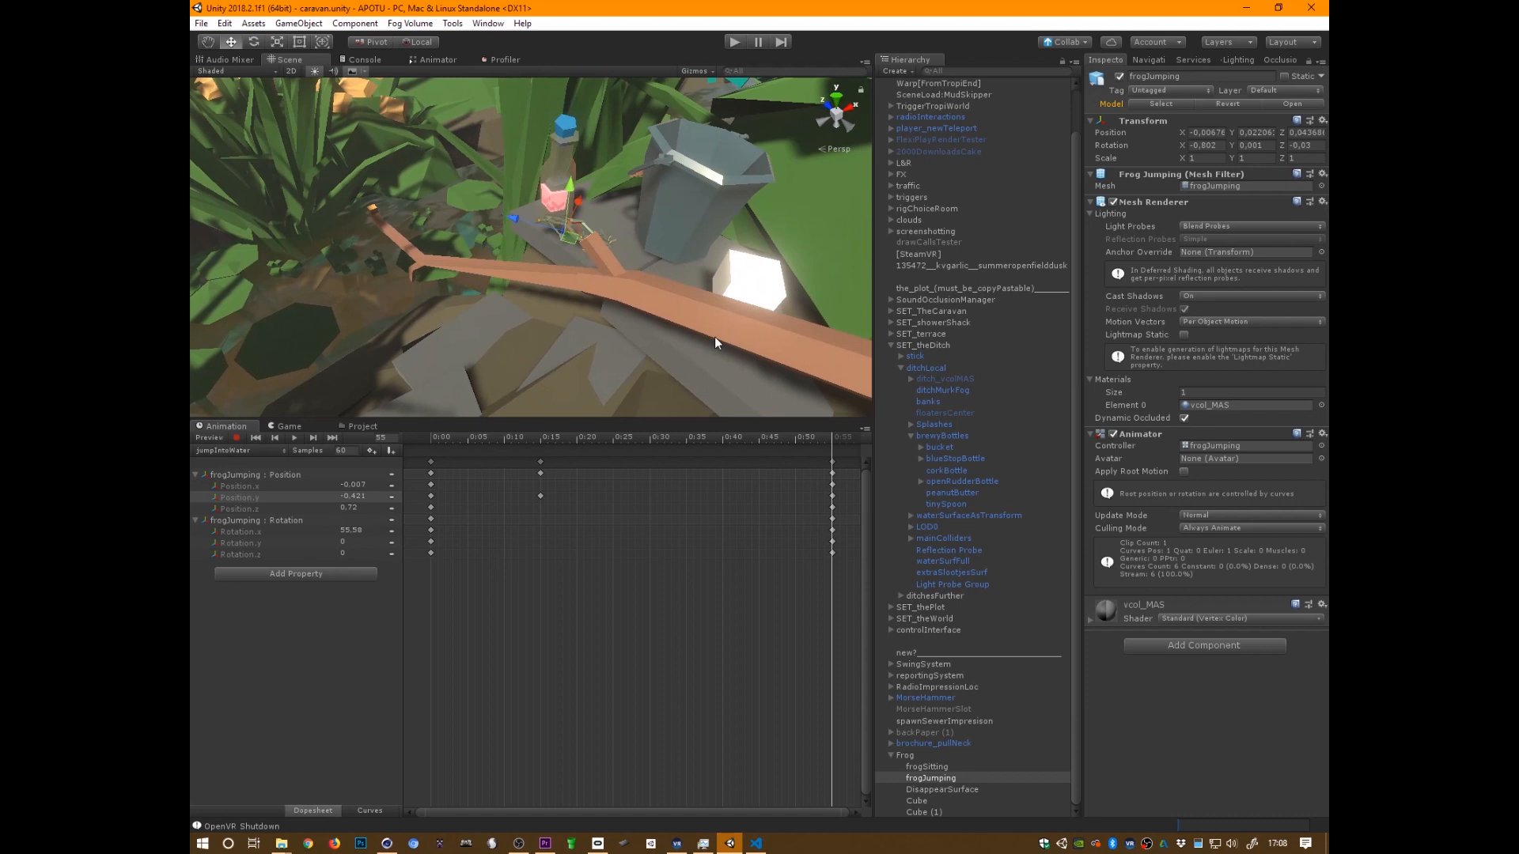
pyautogui.click(1075, 757)
pyautogui.keyDown('alt'); pyautogui.moveTo(658, 385); pyautogui.dragTo(658, 305); pyautogui.keyUp('alt')
pyautogui.moveTo(677, 333); pyautogui.dragTo(663, 324, button='middle')
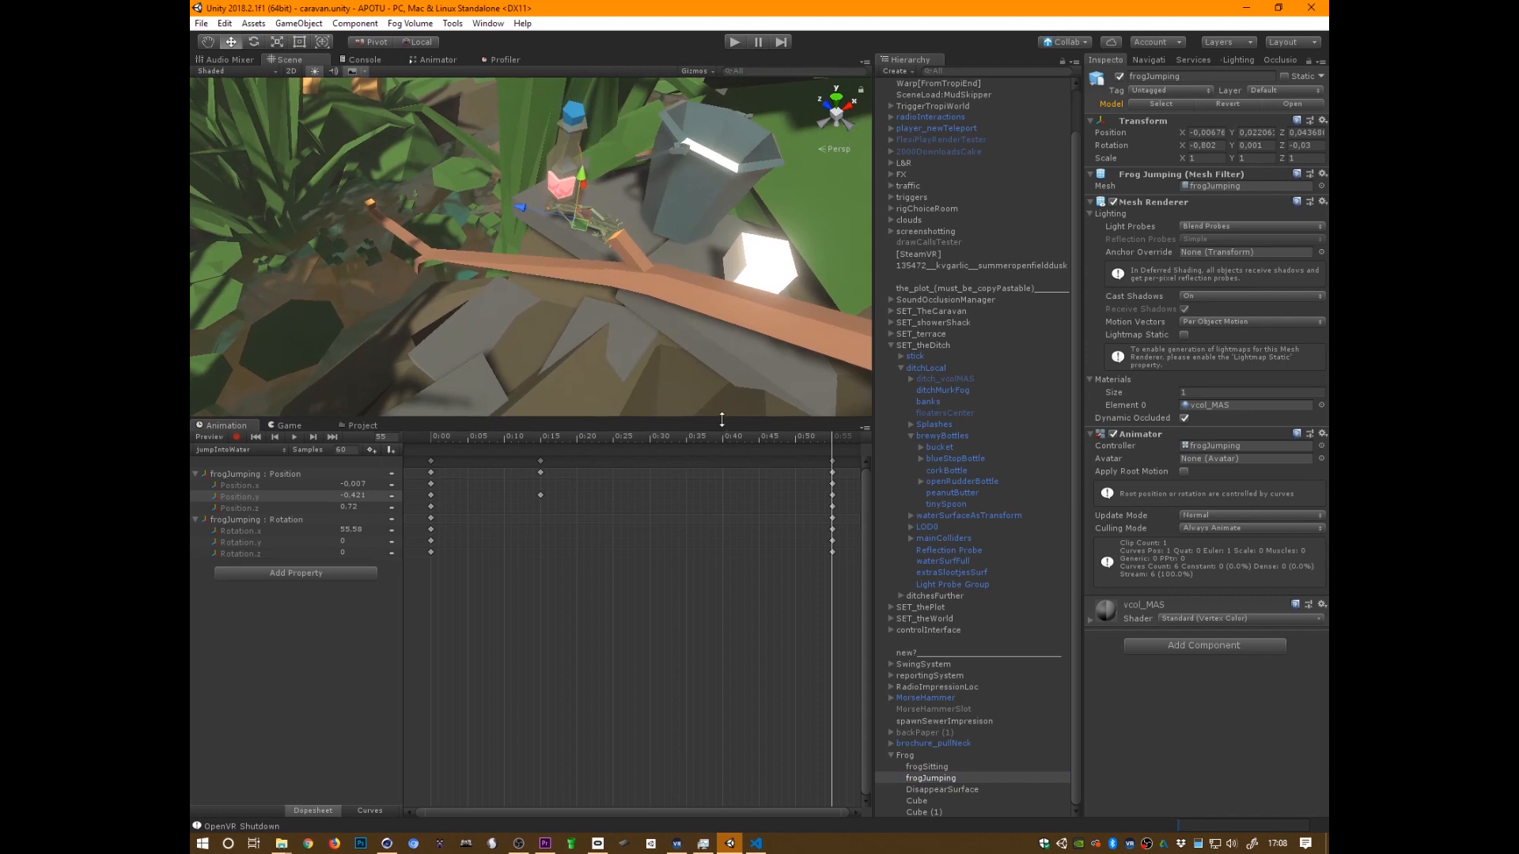
pyautogui.moveTo(727, 419); pyautogui.dragTo(727, 444)
pyautogui.moveTo(709, 357)
pyautogui.mouseDown(button='middle')
pyautogui.moveTo(726, 356)
pyautogui.moveTo(710, 357)
pyautogui.mouseUp(button='middle')
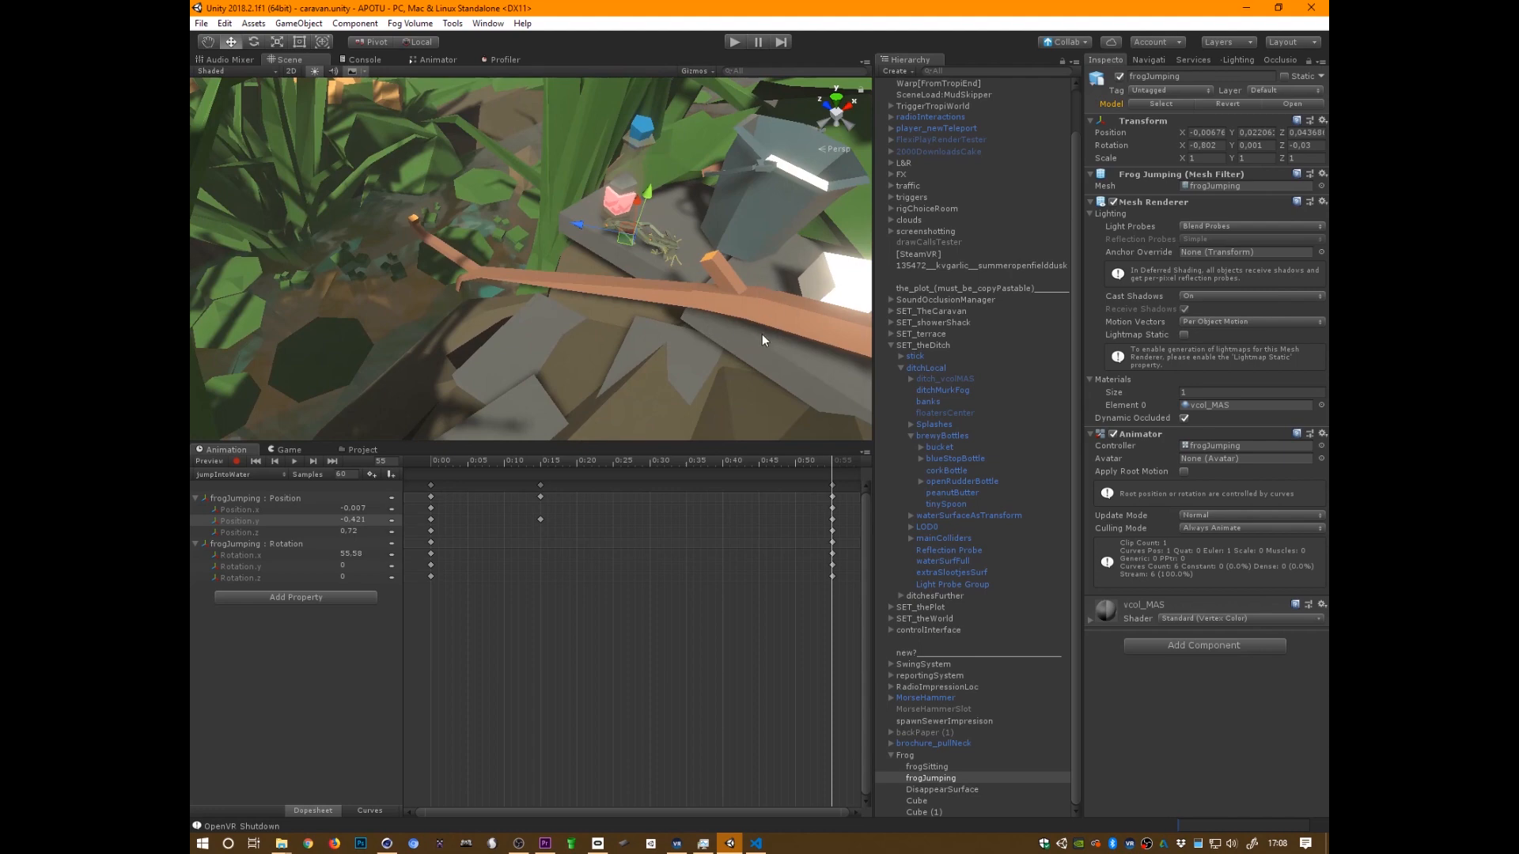
pyautogui.moveTo(741, 347)
pyautogui.mouseDown(button='middle')
pyautogui.moveTo(719, 352)
pyautogui.moveTo(733, 350)
pyautogui.mouseUp(button='middle')
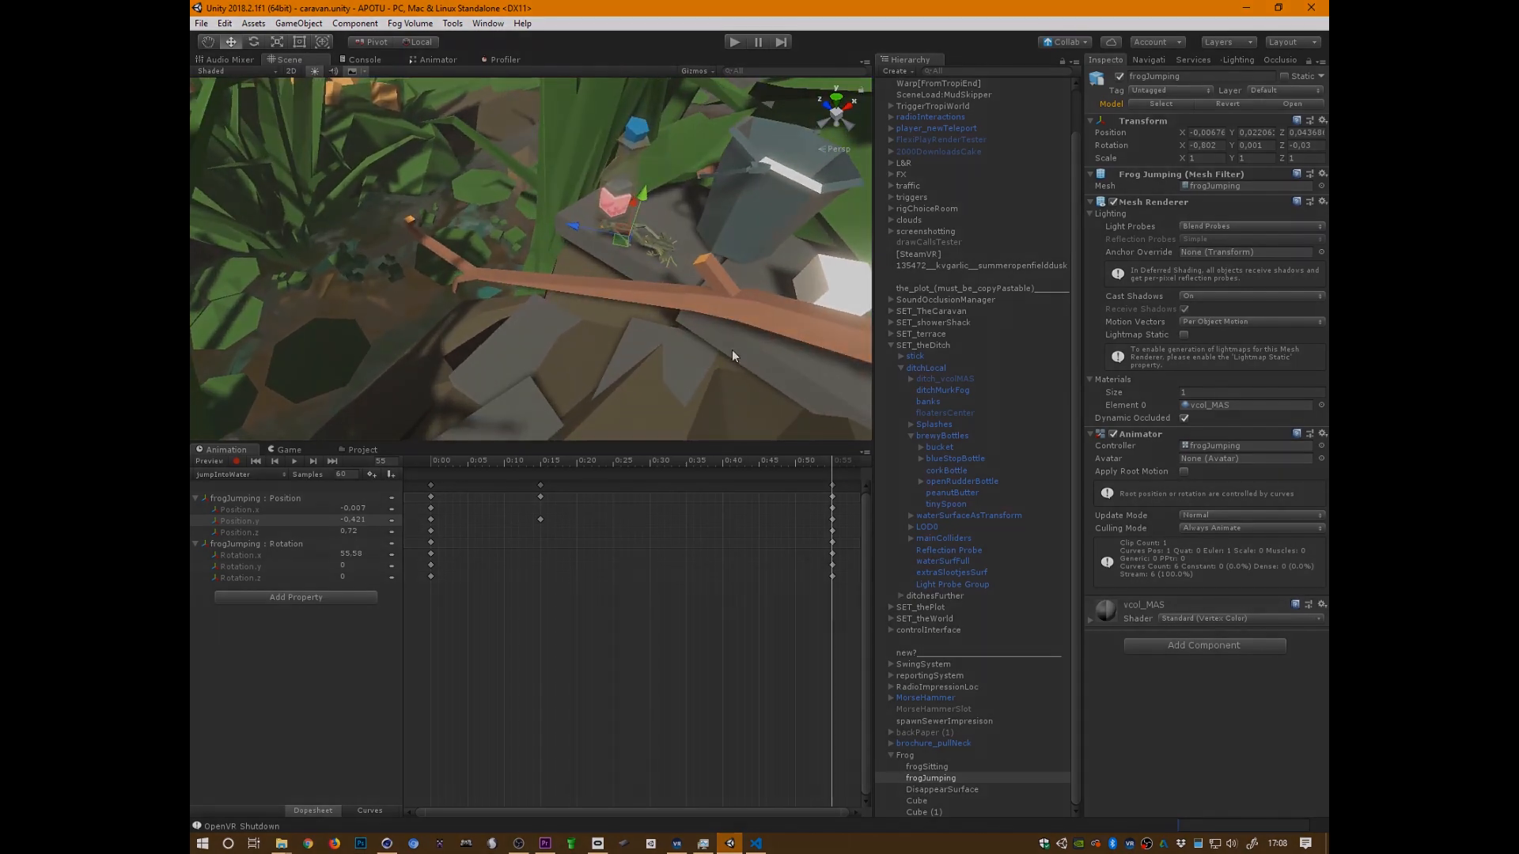